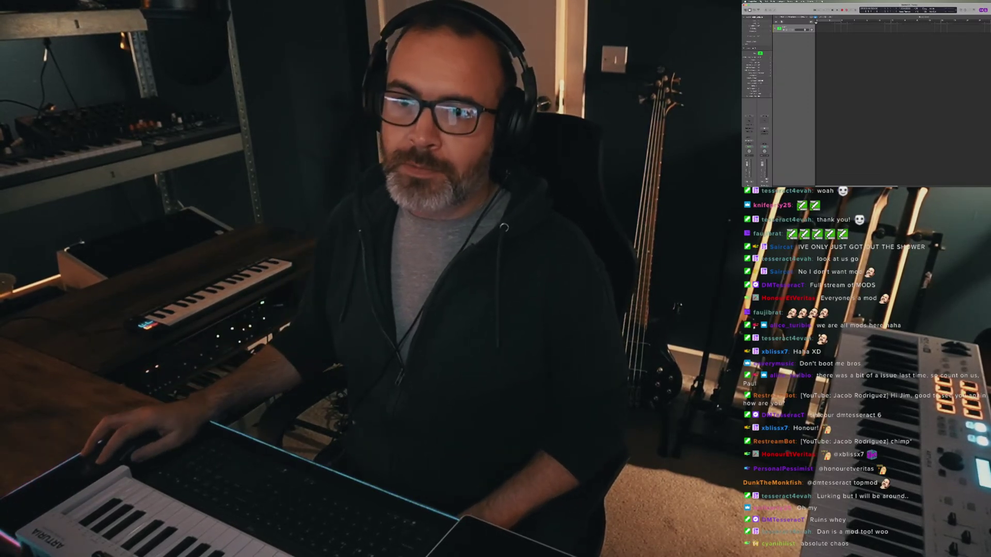
- Open the existing 4 Cups of Tea project from its folder
{"action": "left_click", "coordinate": [762, 1]}
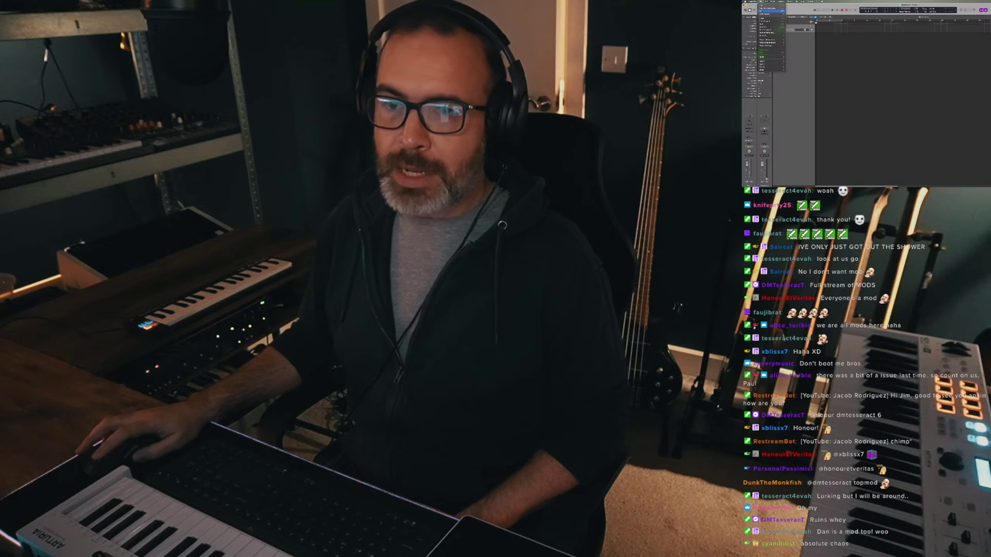
{"action": "left_click", "coordinate": [771, 11]}
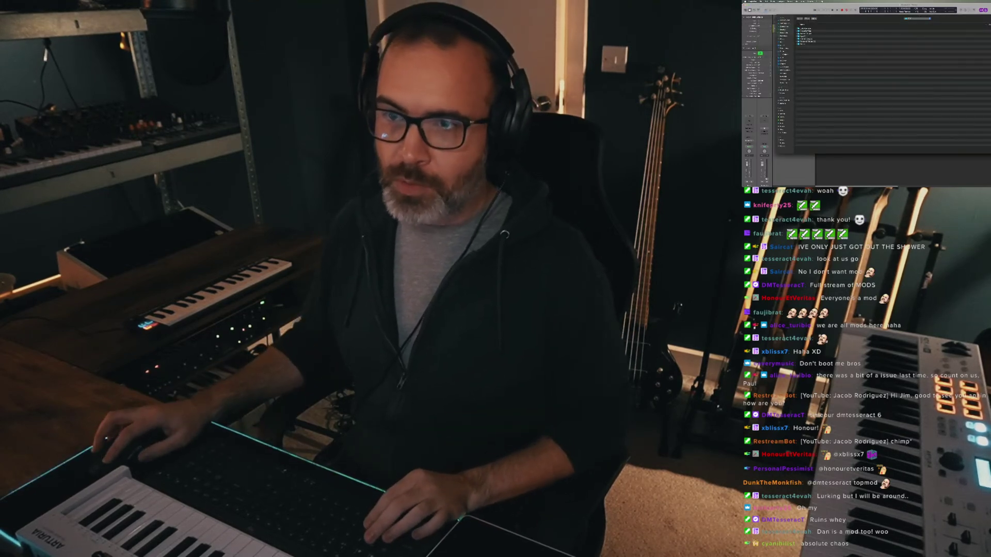
{"action": "left_click", "coordinate": [805, 31]}
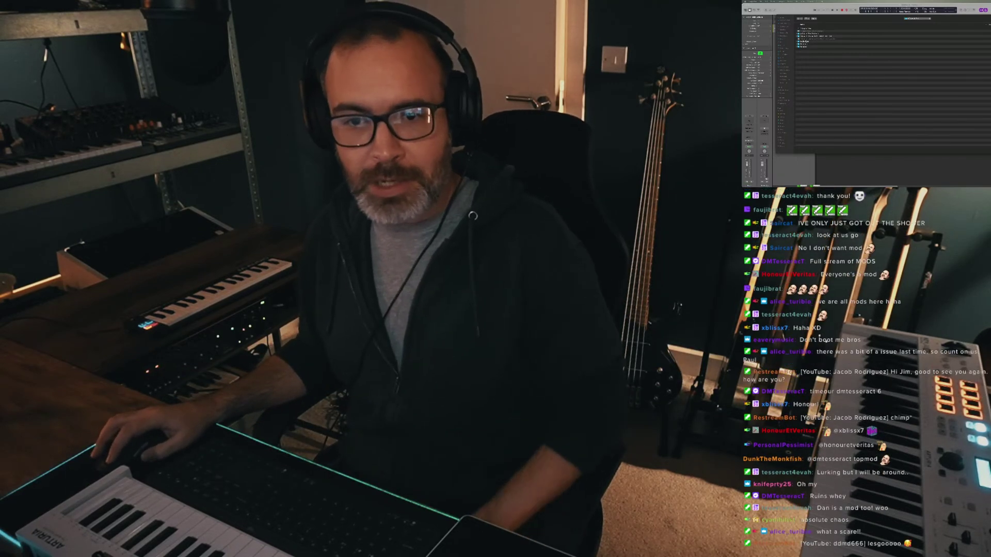
{"action": "left_click", "coordinate": [808, 28]}
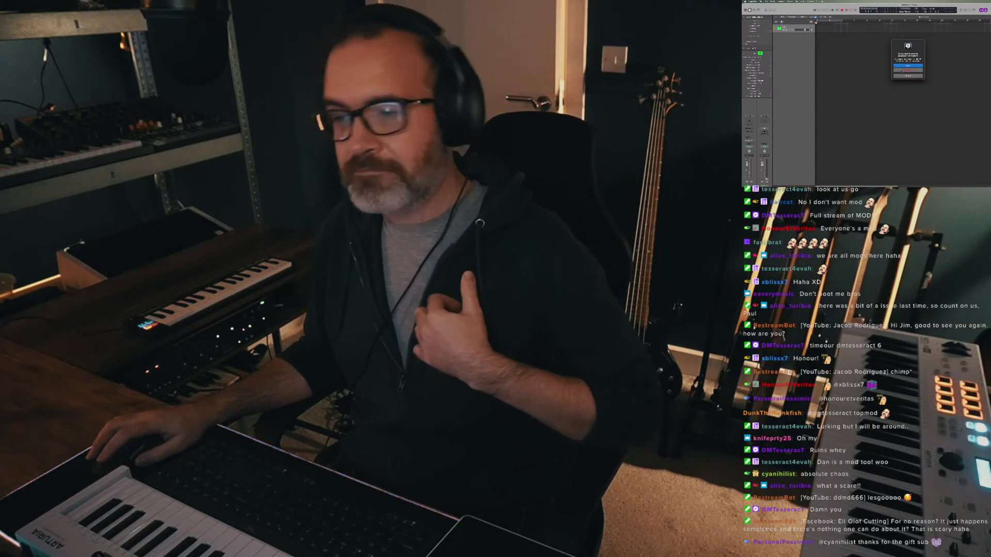
{"action": "key", "text": "super+Tab"}
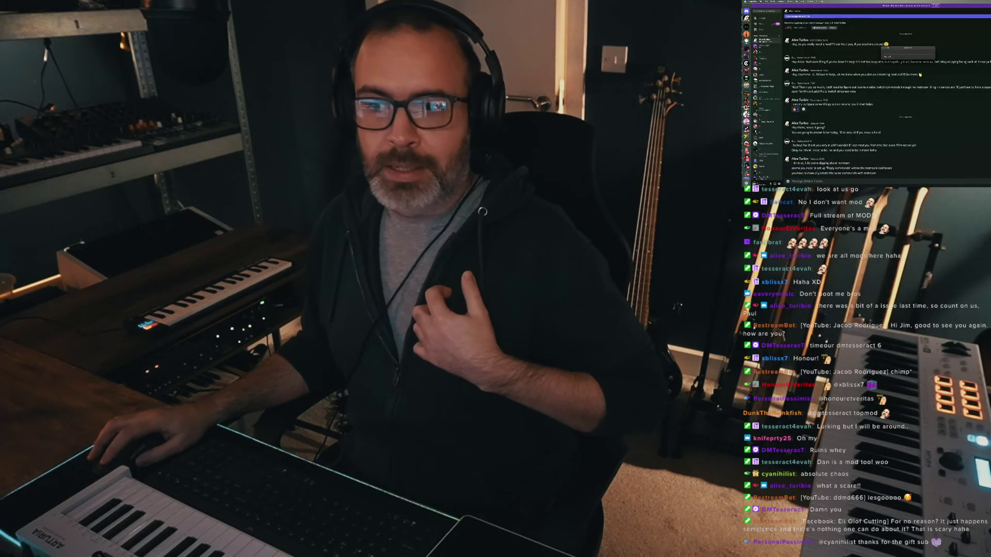
{"action": "key", "text": "alt+Tab"}
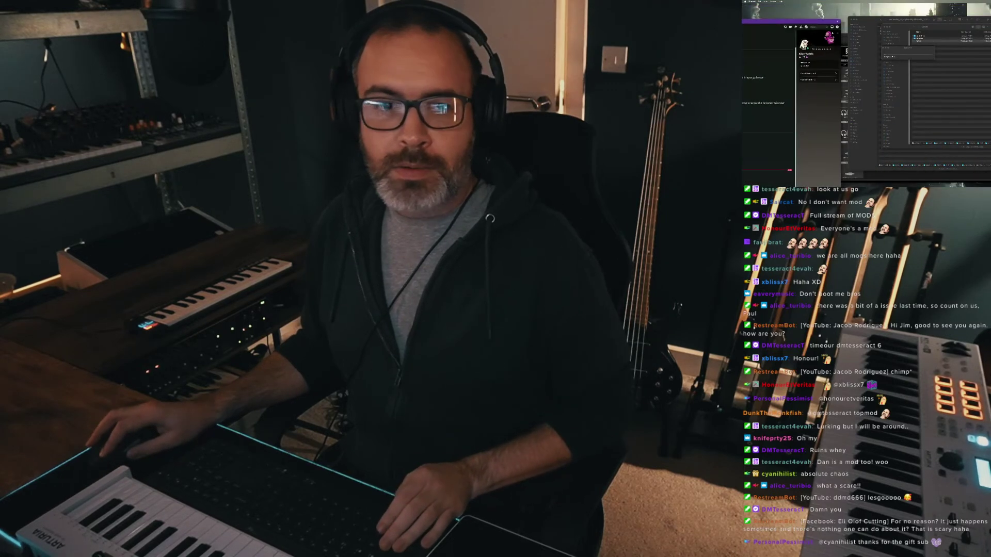
{"action": "key", "text": "alt+F4"}
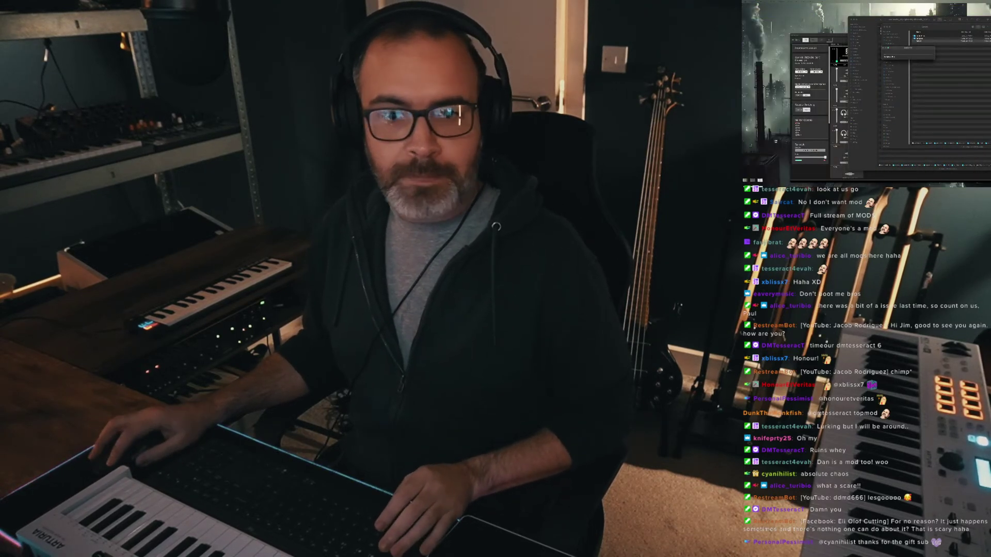
{"action": "key", "text": "alt+Tab"}
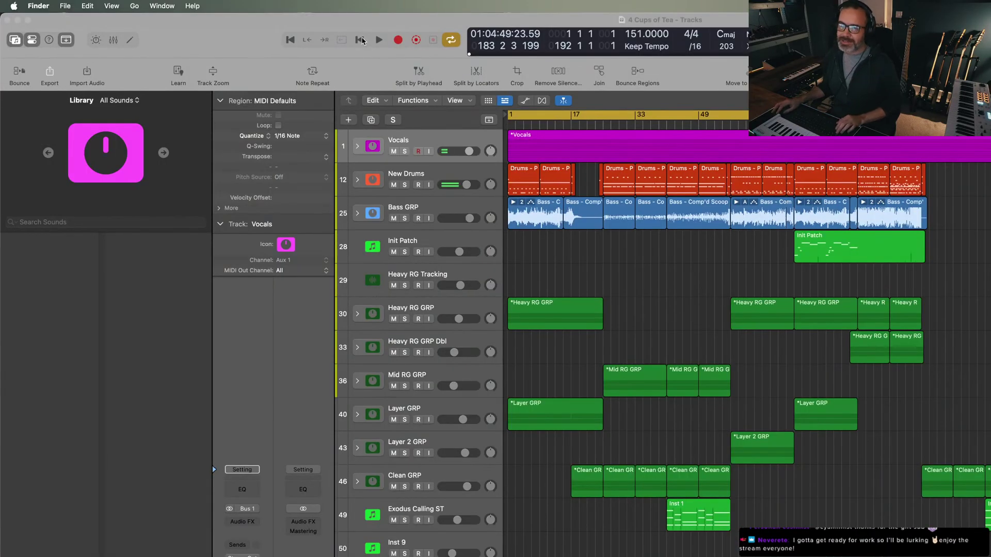
- Play the song from the beginning and open the Channel EQ on the Heavy RG GRP track
{"action": "left_click", "coordinate": [363, 41]}
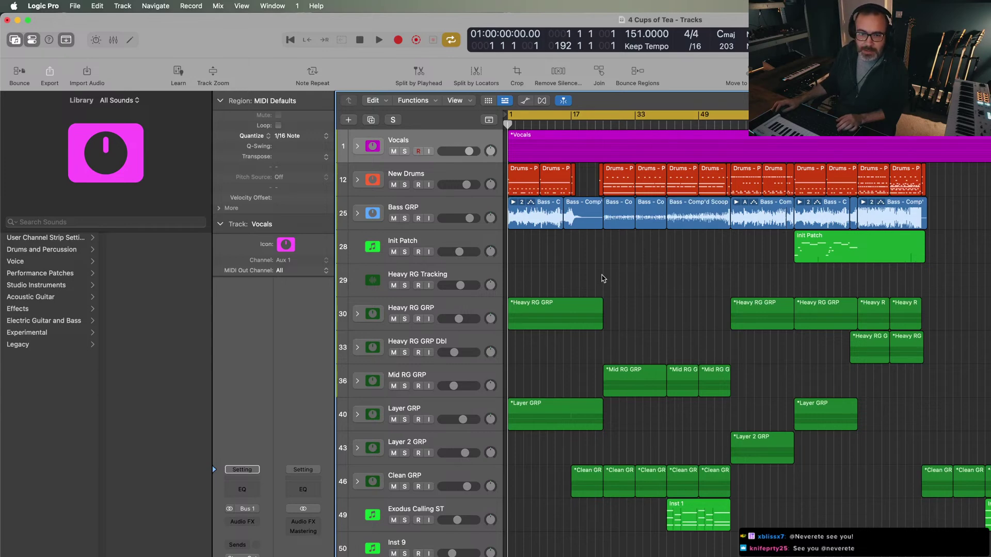
{"action": "key", "text": "space"}
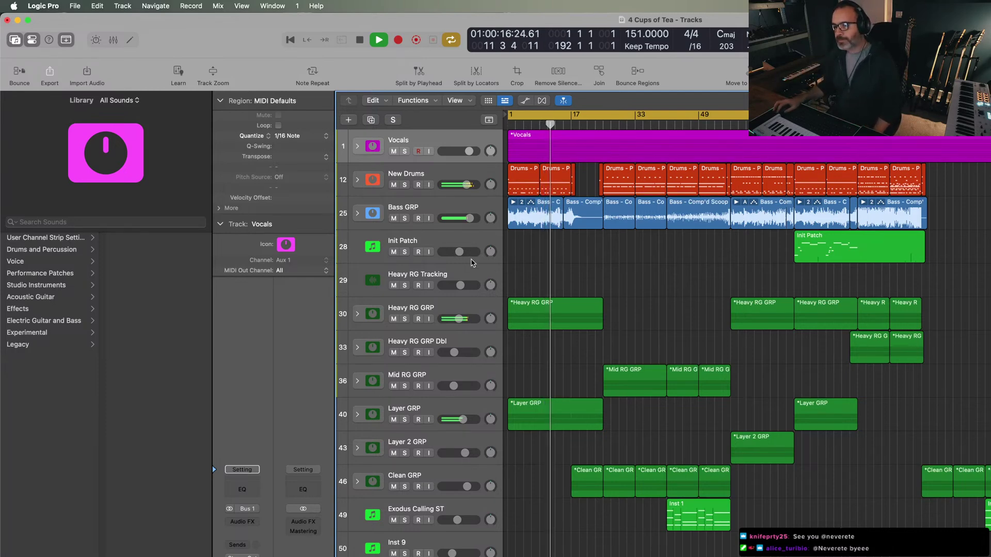
{"action": "left_click", "coordinate": [452, 315]}
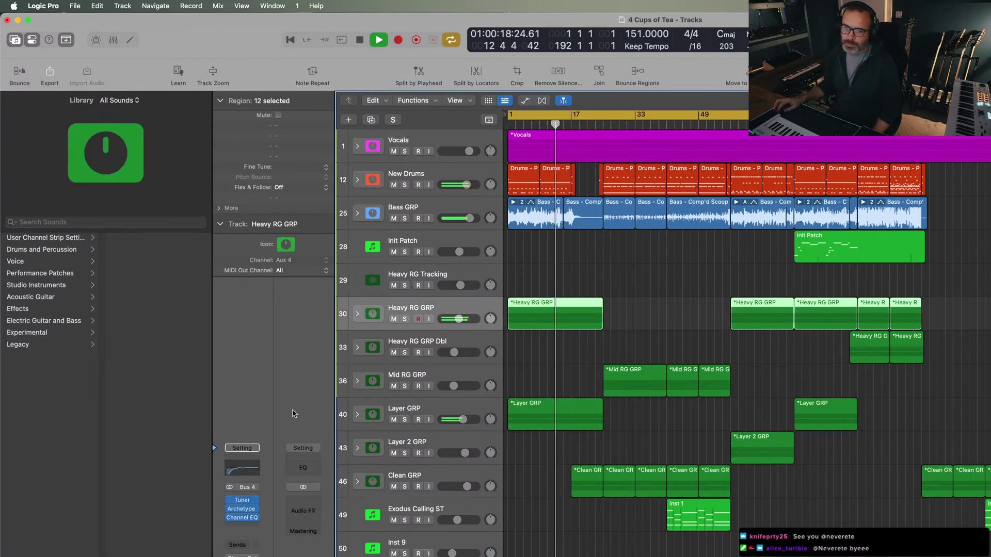
{"action": "left_click", "coordinate": [242, 470]}
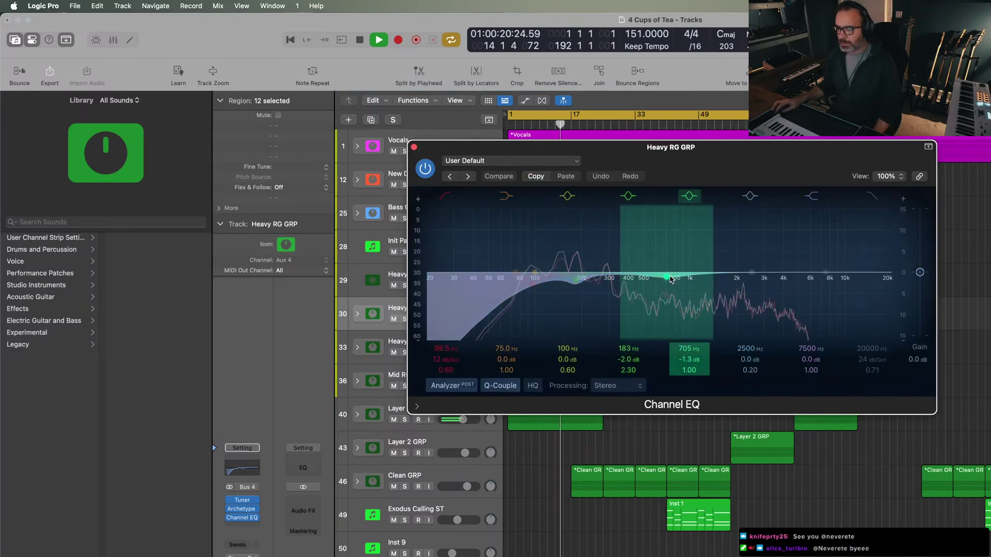
- Set the Heavy RG GRP EQ's 705 Hz band to 470 Hz, -6.1 dB and Q 0.83, and save the project
{"action": "mouse_move", "coordinate": [635, 310]}
{"action": "left_mouse_down"}
{"action": "mouse_move", "coordinate": [644, 258]}
{"action": "mouse_move", "coordinate": [640, 306]}
{"action": "left_mouse_up"}
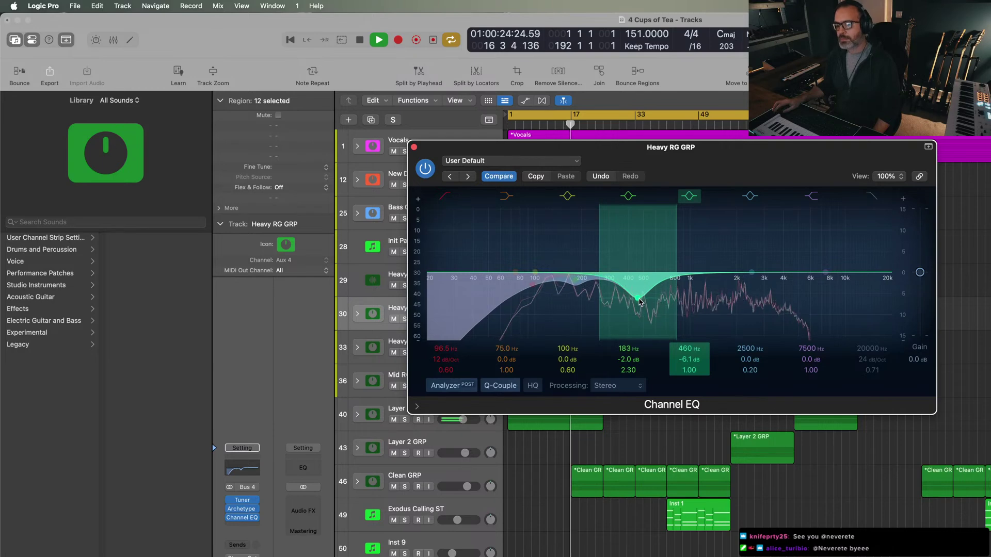
{"action": "scroll", "coordinate": [640, 302], "scroll_direction": "down", "scroll_amount": 2}
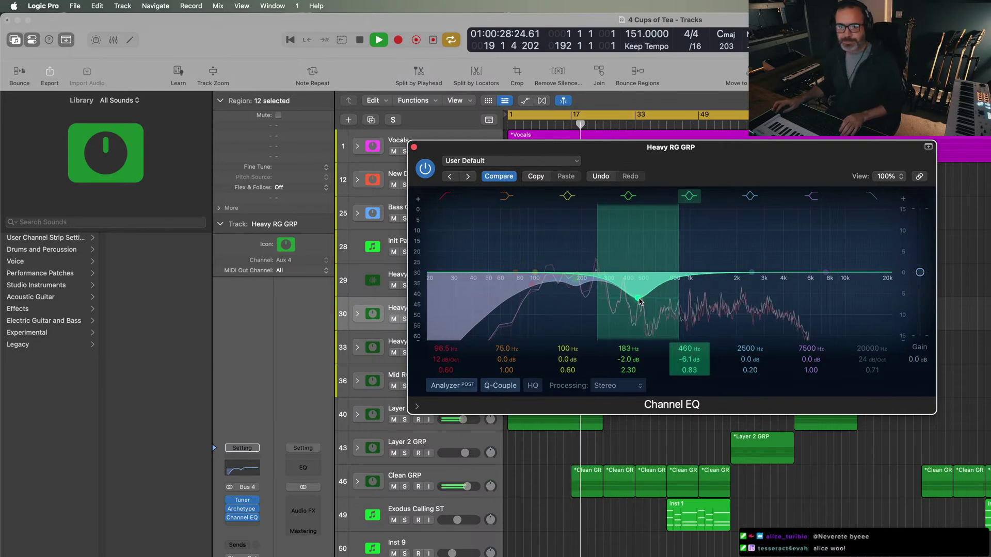
{"action": "left_click_drag", "start_coordinate": [640, 302], "coordinate": [641, 302]}
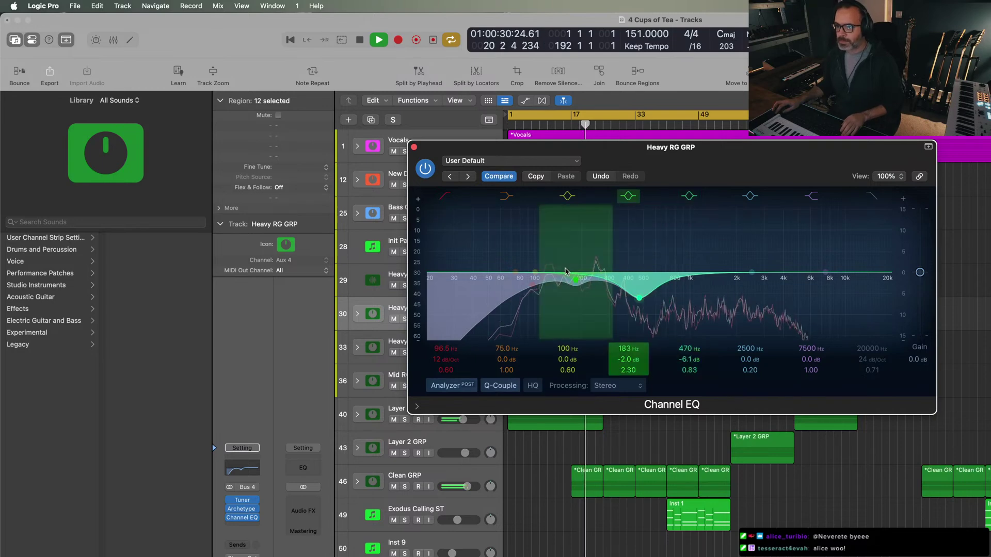
{"action": "key", "text": "super+w"}
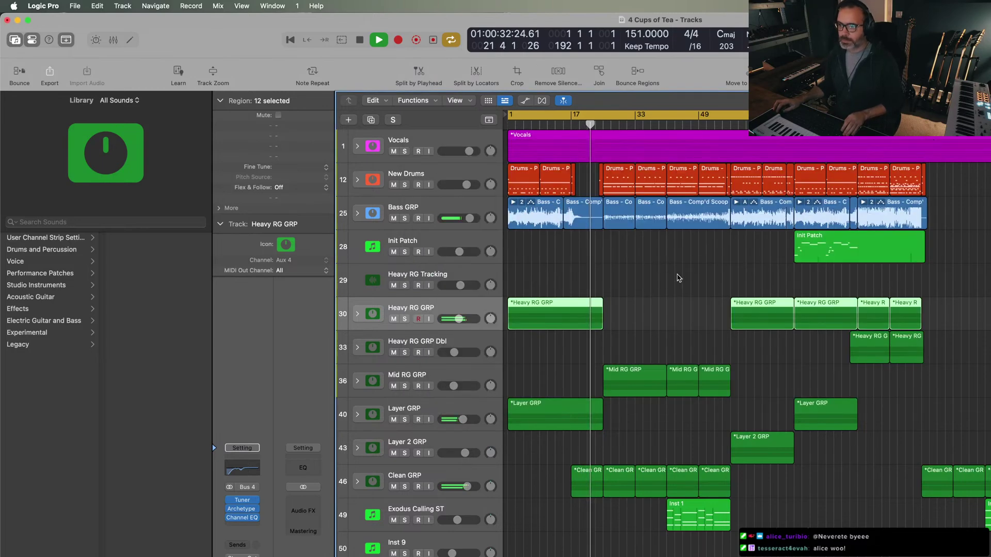
{"action": "left_click", "coordinate": [679, 278]}
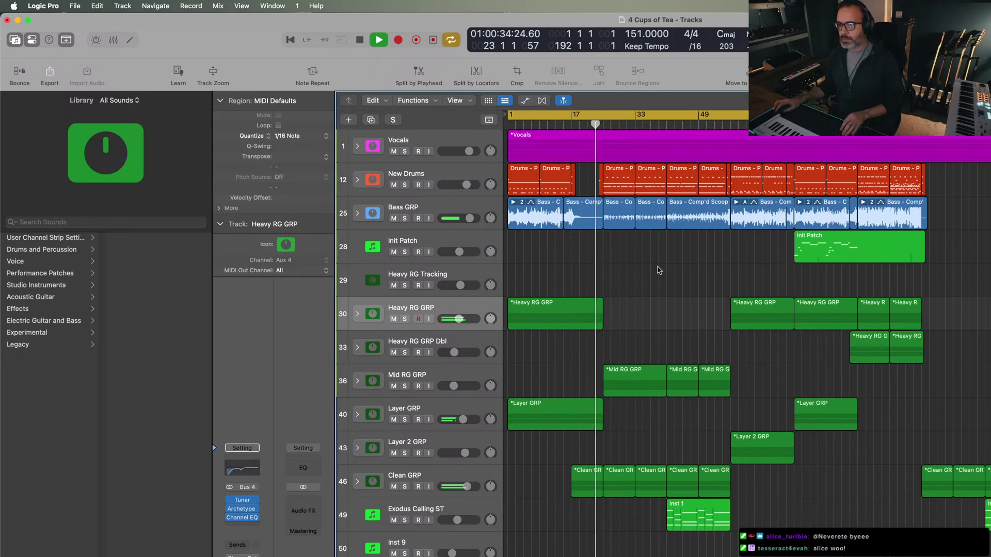
{"action": "key", "text": "super+s"}
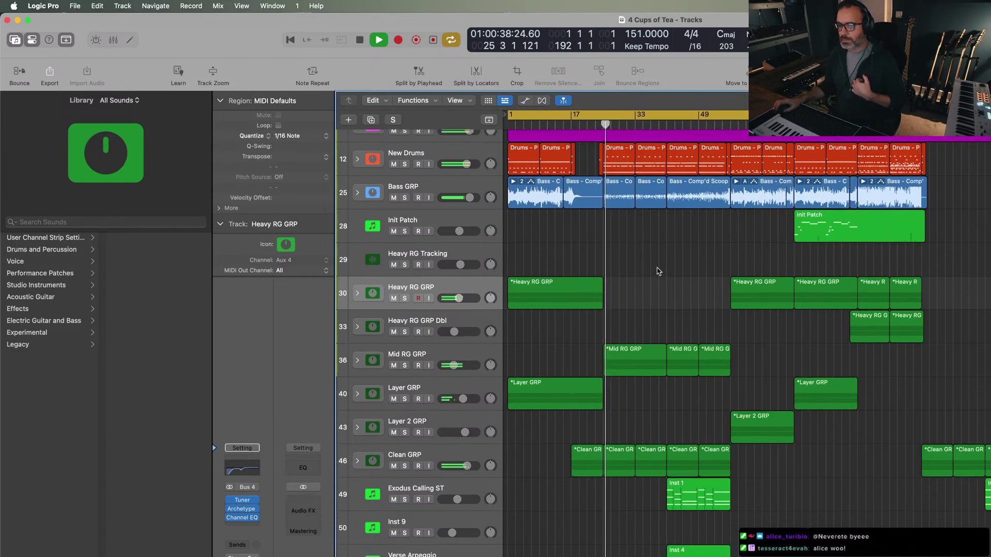
- Inspect the side-chained compressor on the Bass GRP track and close its window
{"action": "scroll", "coordinate": [659, 270], "scroll_direction": "down", "scroll_amount": 1}
{"action": "scroll", "coordinate": [658, 271], "scroll_direction": "up", "scroll_amount": 1}
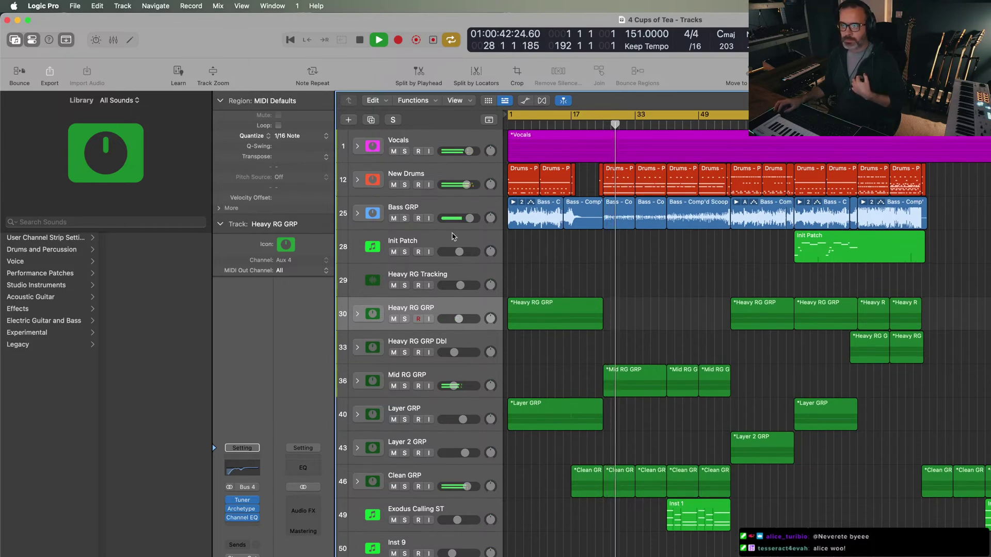
{"action": "left_click", "coordinate": [444, 209]}
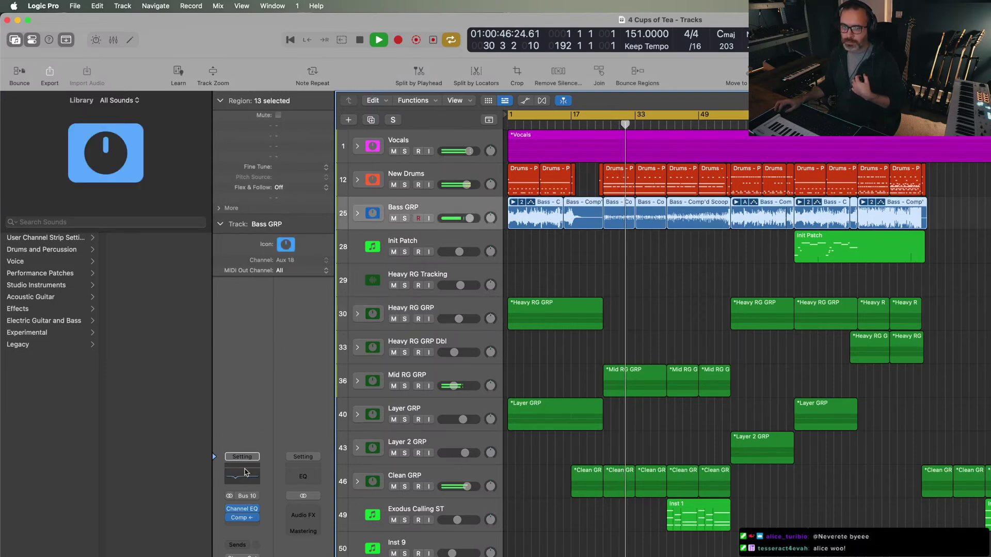
{"action": "left_click", "coordinate": [243, 518]}
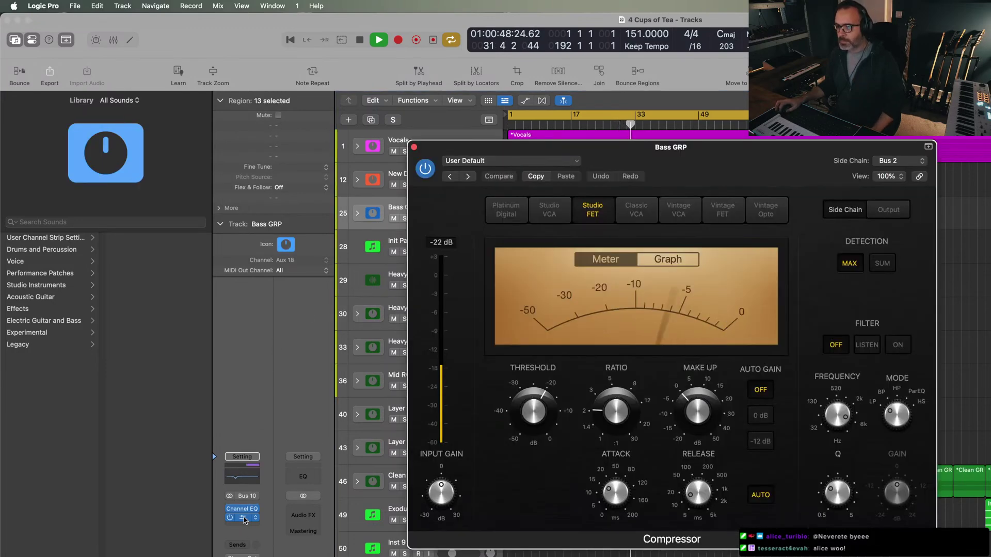
{"action": "left_click", "coordinate": [413, 148]}
- Lower the Exodus Calling ST track's volume slightly and check the level of the Verse Arpeggio track
{"action": "left_click", "coordinate": [472, 151]}
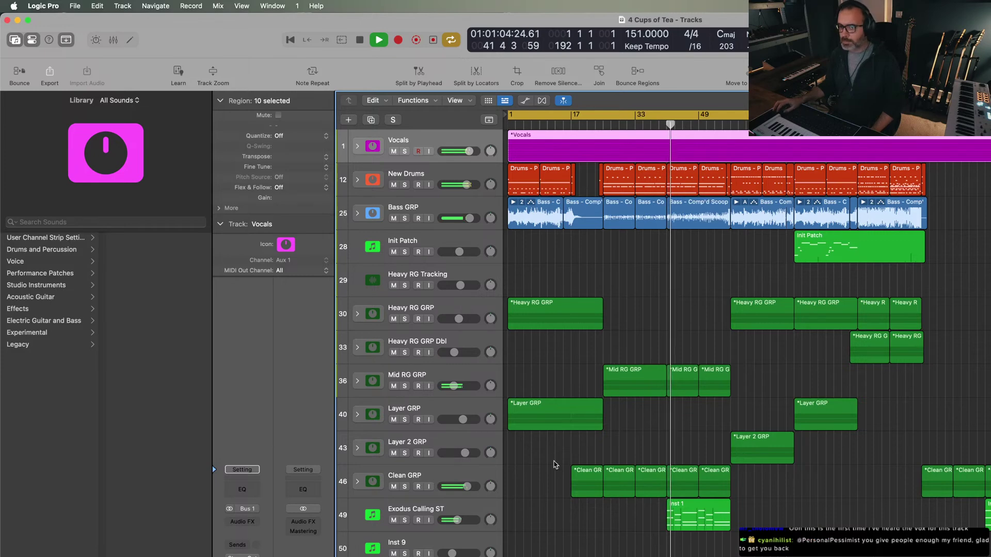
{"action": "mouse_move", "coordinate": [456, 520]}
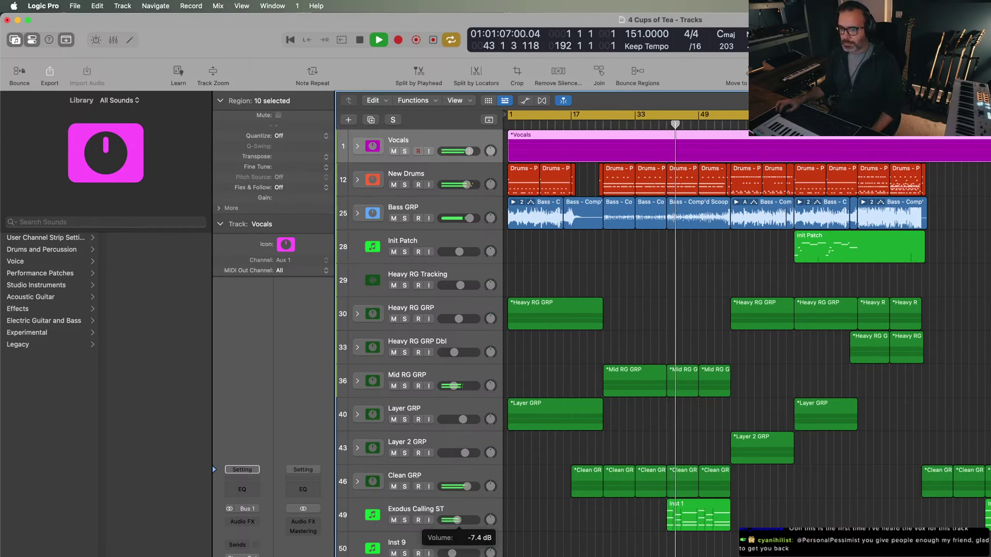
{"action": "left_click_drag", "start_coordinate": [457, 520], "coordinate": [454, 521]}
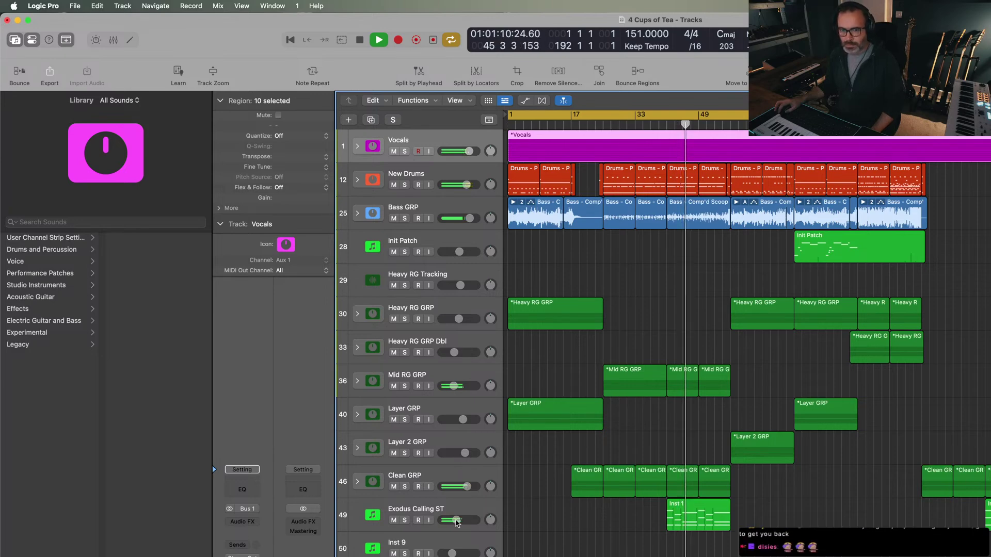
{"action": "scroll", "coordinate": [604, 555], "scroll_direction": "down", "scroll_amount": 2}
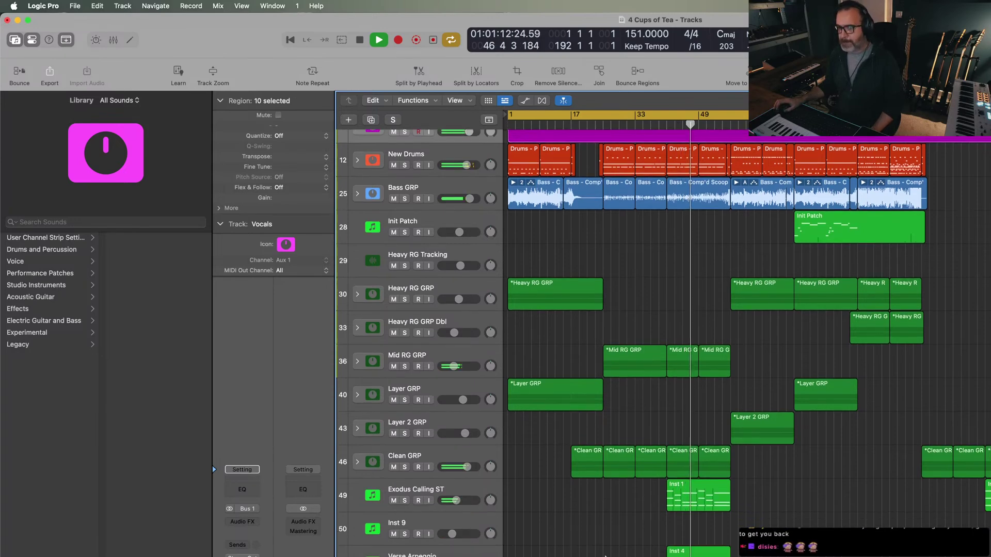
{"action": "scroll", "coordinate": [605, 555], "scroll_direction": "down", "scroll_amount": 3}
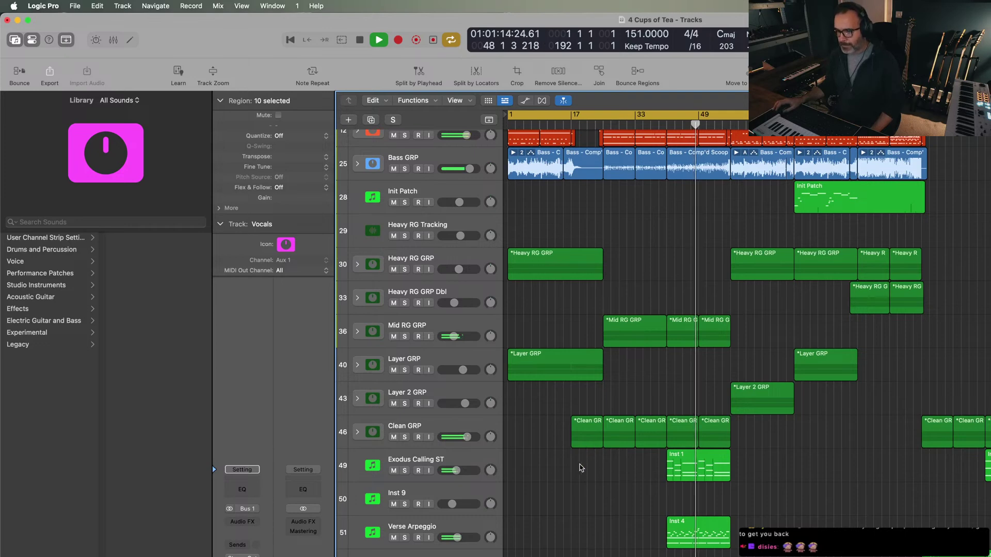
{"action": "mouse_move", "coordinate": [457, 538]}
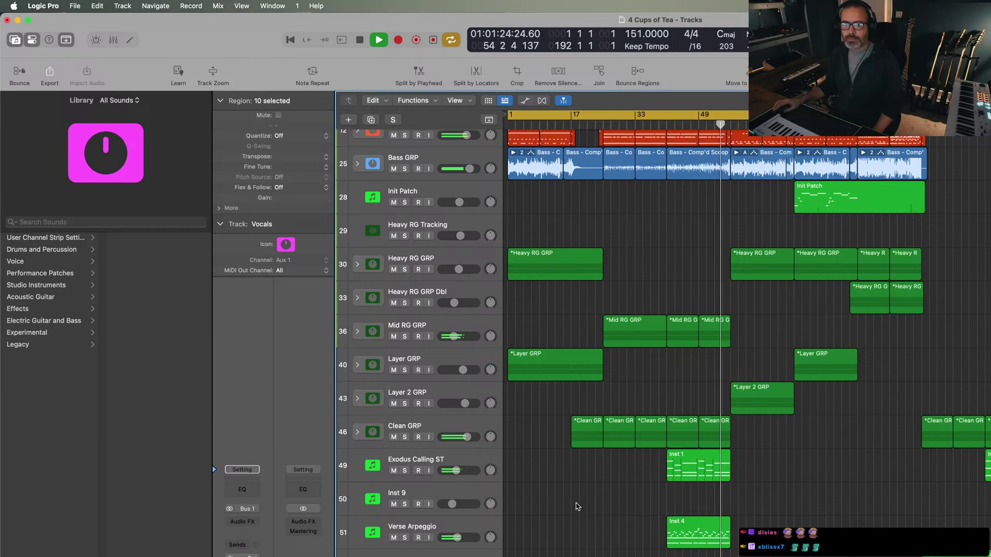
- Expand the New Drums track stack and review the automation on its drum tracks during playback
{"action": "scroll", "coordinate": [577, 507], "scroll_direction": "up", "scroll_amount": 2}
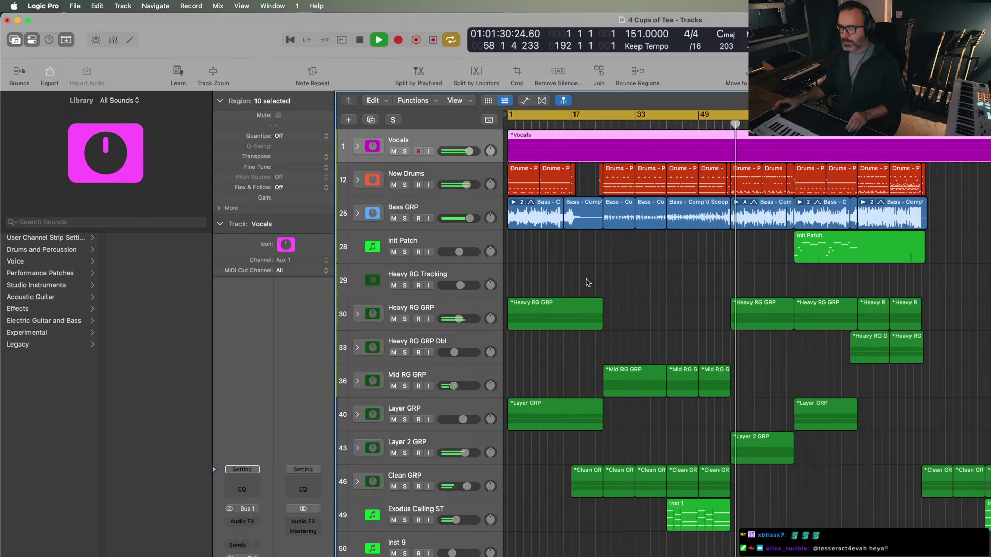
{"action": "left_click", "coordinate": [356, 179]}
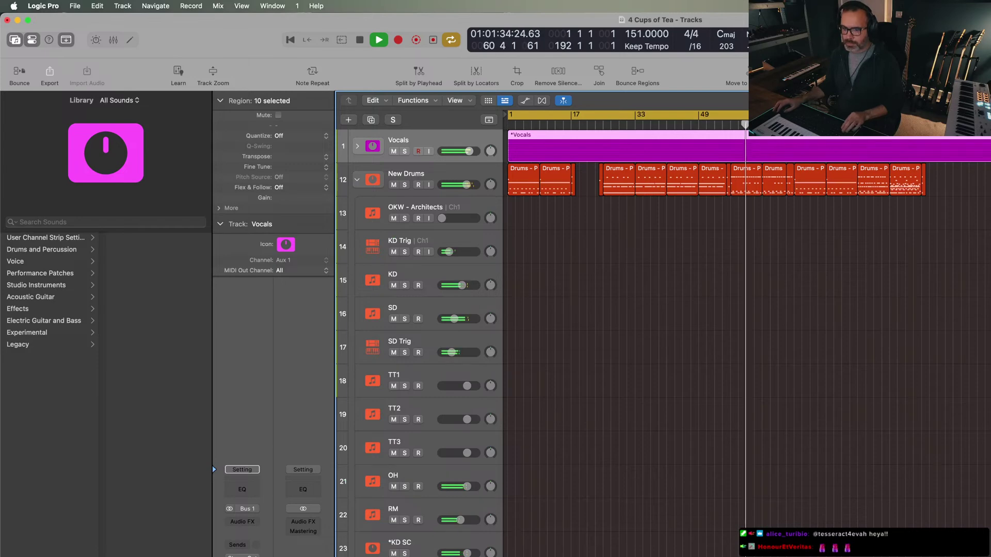
{"action": "key", "text": "a"}
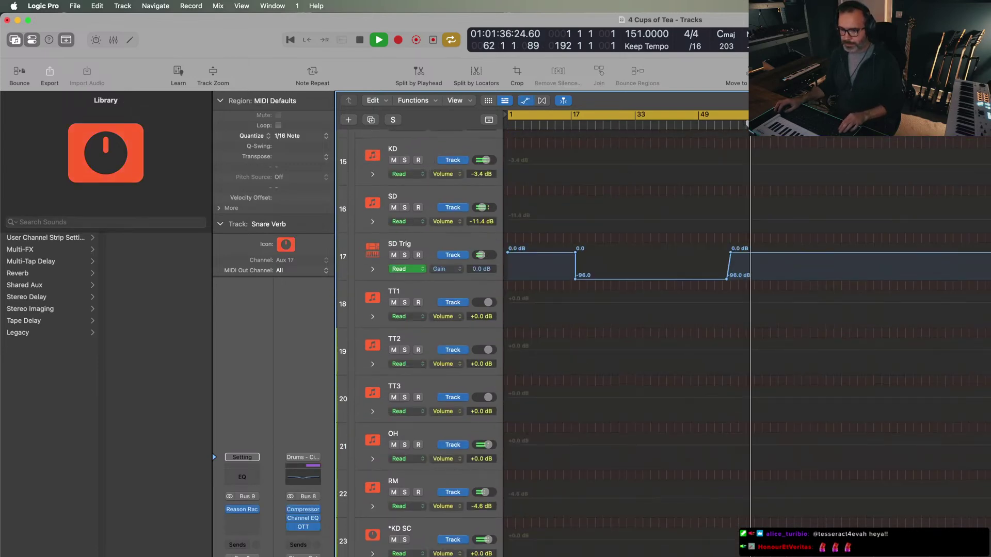
{"action": "scroll", "coordinate": [640, 330], "scroll_direction": "up", "scroll_amount": 5}
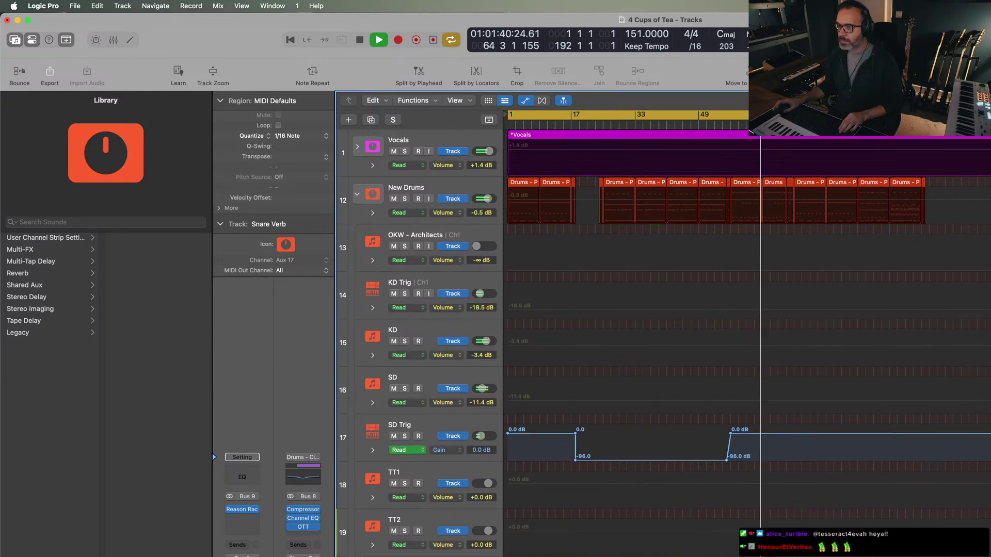
{"action": "scroll", "coordinate": [640, 331], "scroll_direction": "down", "scroll_amount": 3}
{"action": "key", "text": "a"}
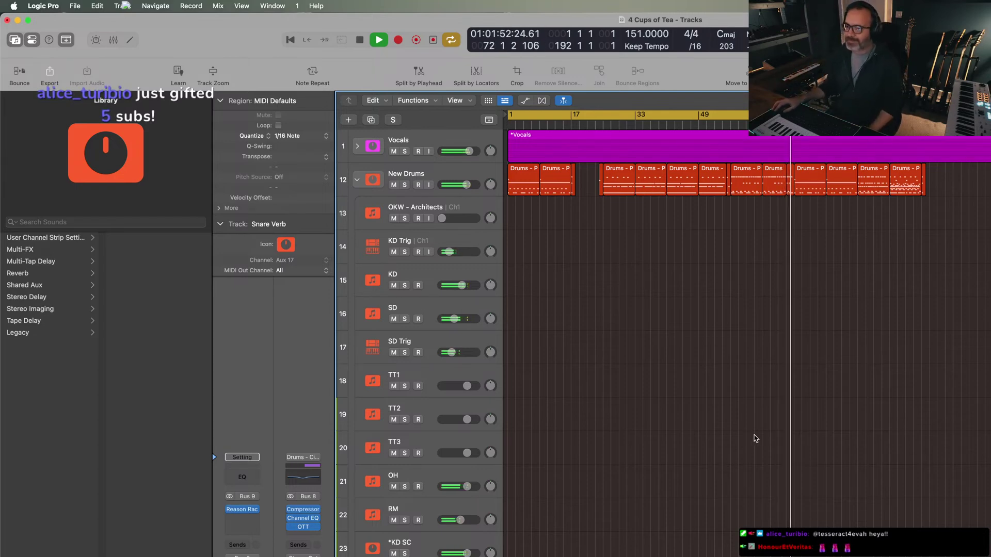
- Select the Init Patch track below the bass group
{"action": "scroll", "coordinate": [758, 502], "scroll_direction": "down", "scroll_amount": 4}
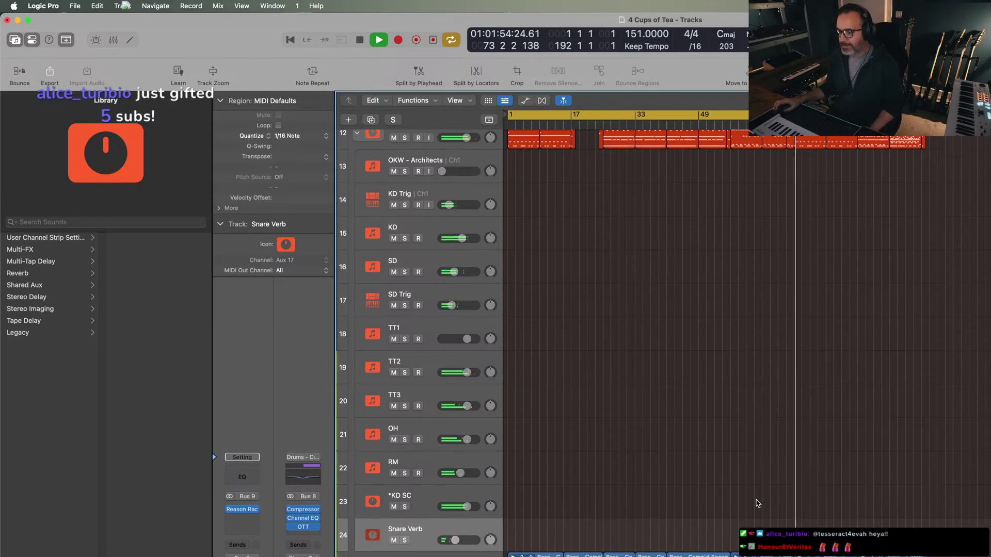
{"action": "scroll", "coordinate": [757, 503], "scroll_direction": "down", "scroll_amount": 9}
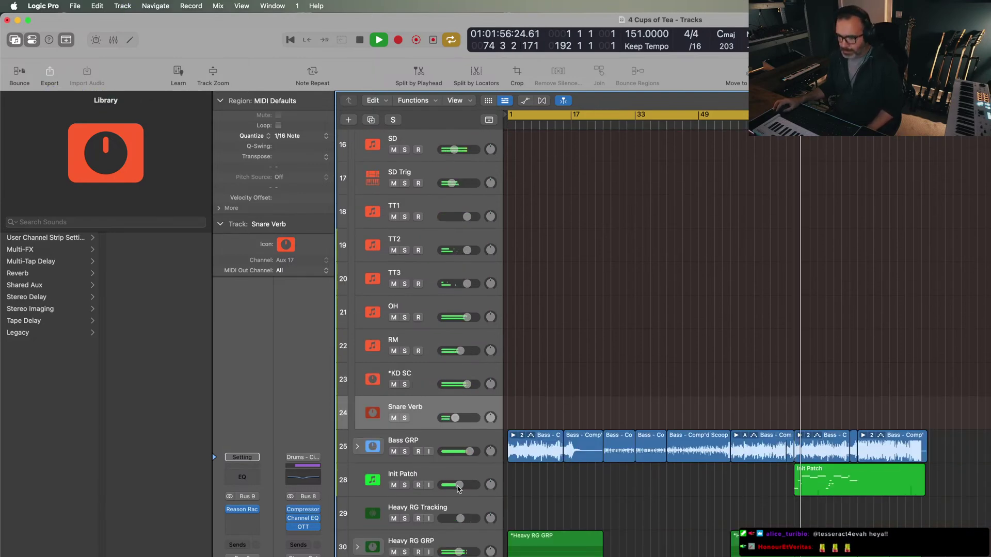
{"action": "left_click", "coordinate": [456, 489]}
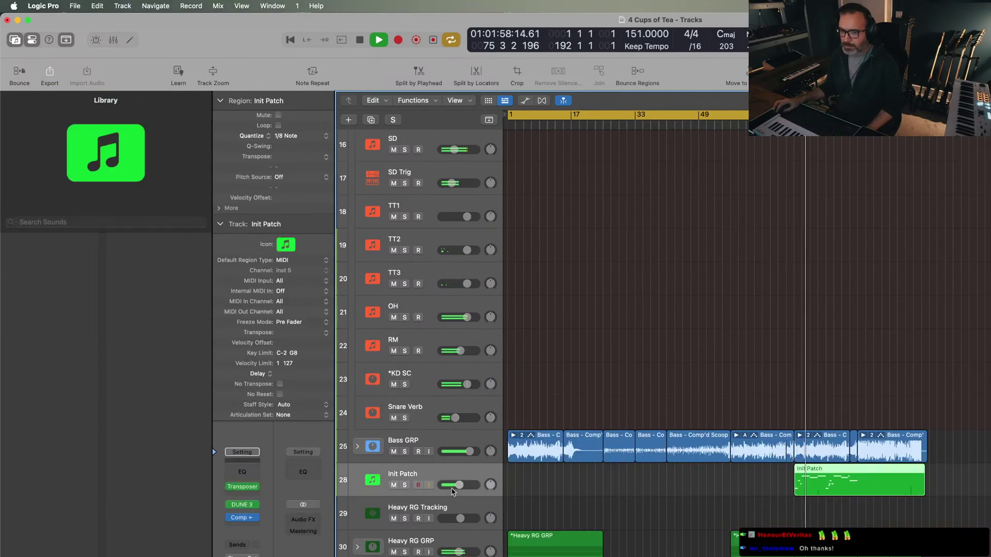
- Lower the Init Patch track's volume slightly and collapse the New Drums track stack
{"action": "left_click_drag", "start_coordinate": [456, 488], "coordinate": [456, 485]}
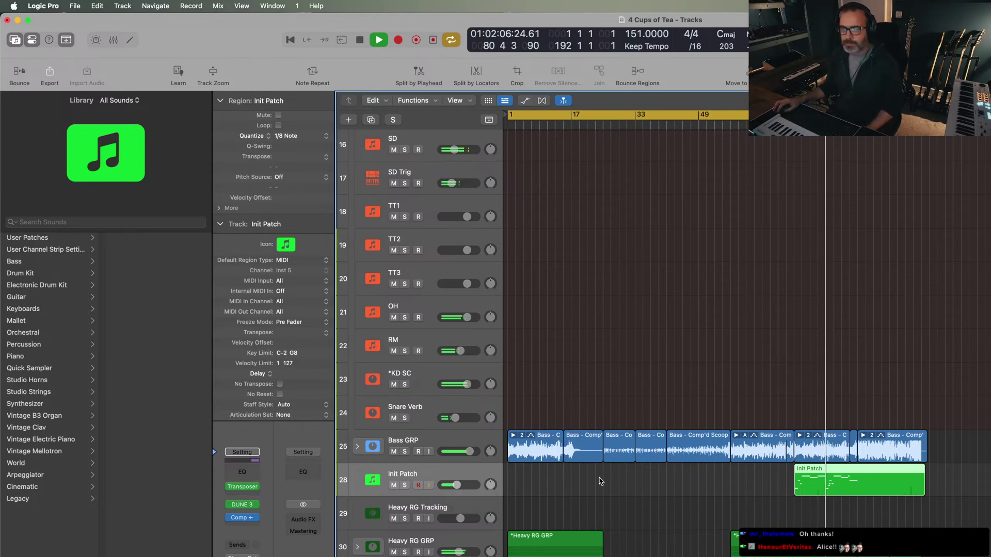
{"action": "scroll", "coordinate": [686, 523], "scroll_direction": "down", "scroll_amount": 4}
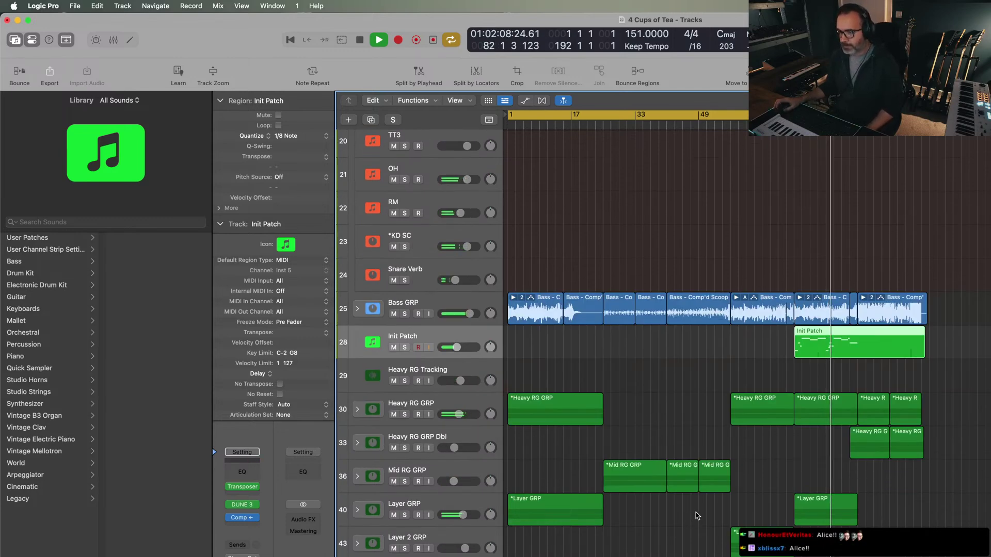
{"action": "scroll", "coordinate": [671, 521], "scroll_direction": "up", "scroll_amount": 8}
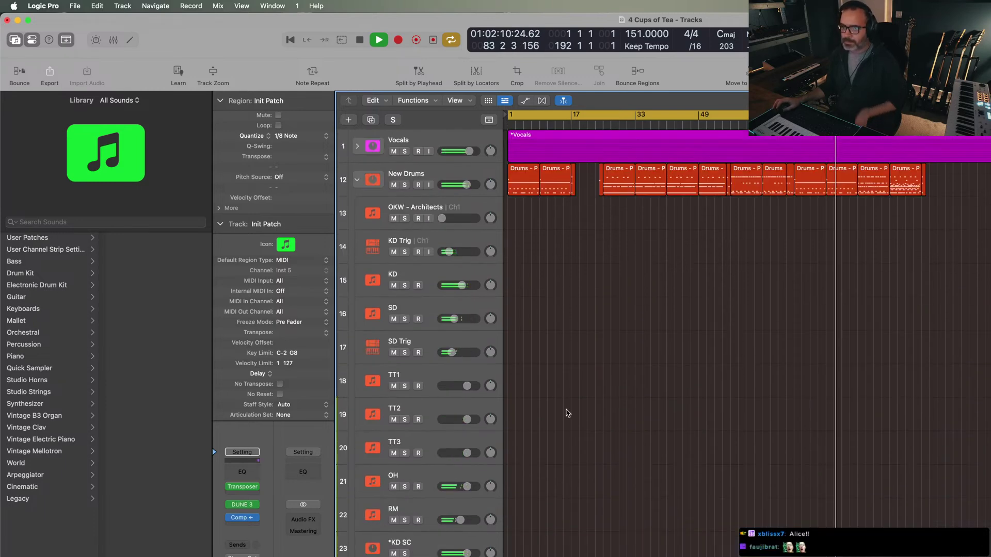
{"action": "left_click", "coordinate": [357, 180]}
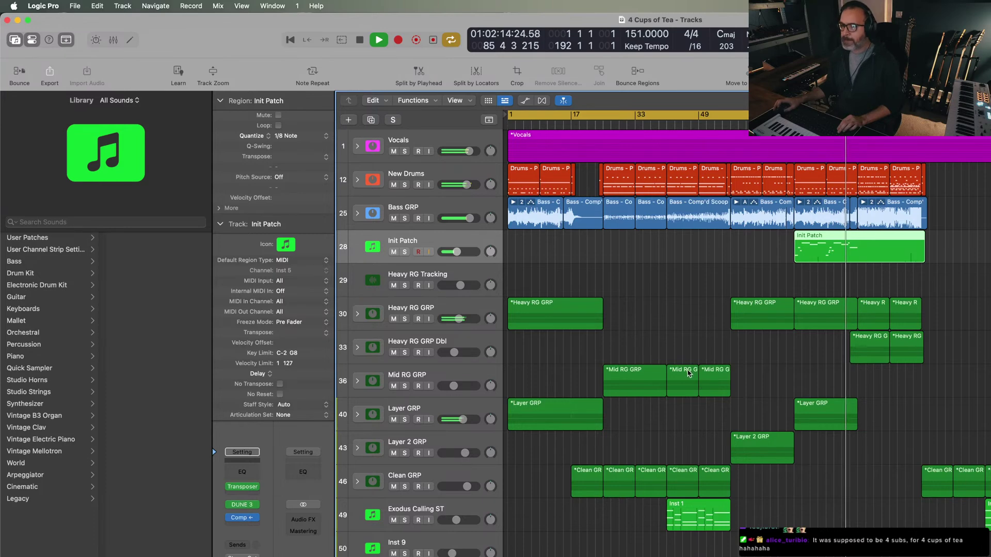
- Adjust the Bass Enhancer's dry/wet mix in the Reason Rack effect of the KD track inside New Drums, and collapse the stack again
{"action": "left_click", "coordinate": [357, 187]}
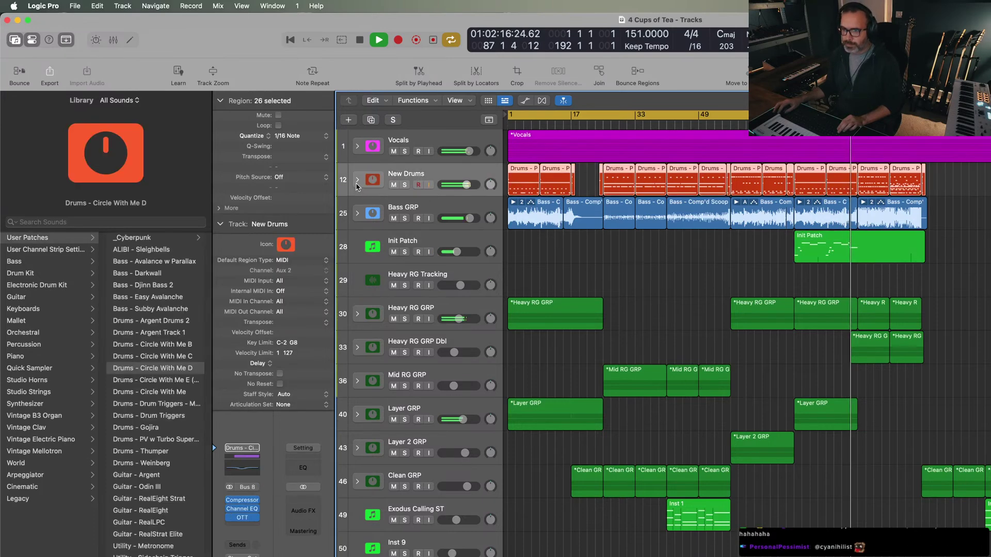
{"action": "left_click", "coordinate": [356, 180]}
{"action": "left_click", "coordinate": [402, 280]}
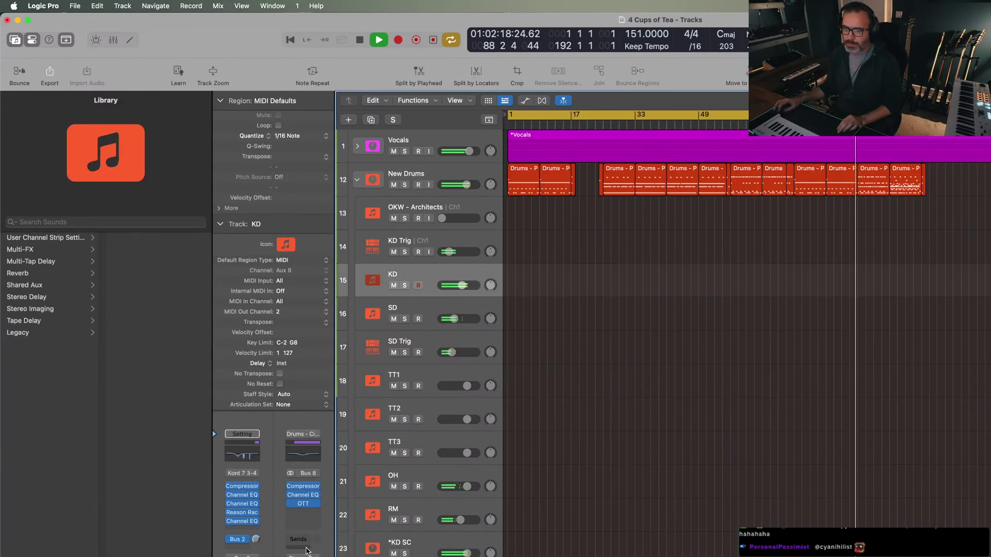
{"action": "mouse_move", "coordinate": [242, 523]}
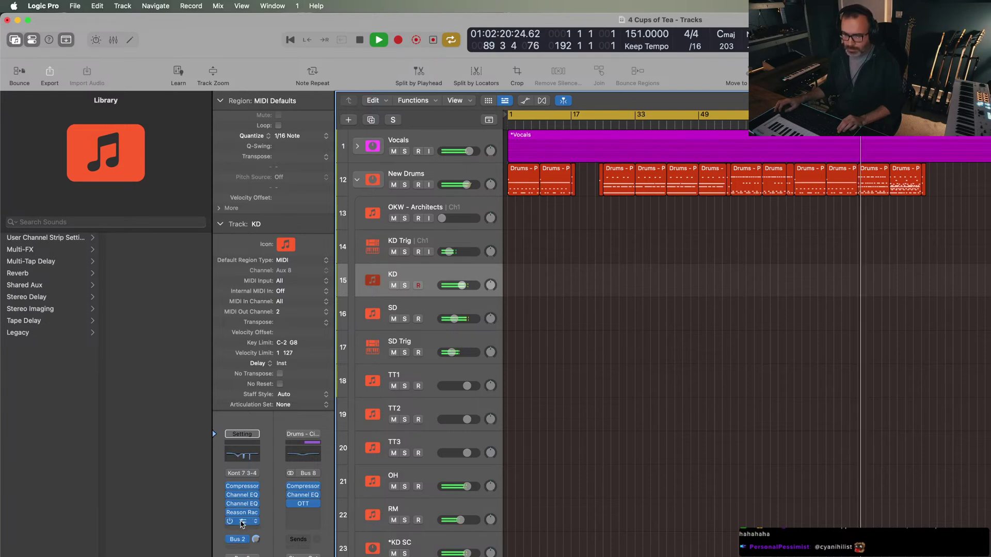
{"action": "left_click", "coordinate": [242, 512]}
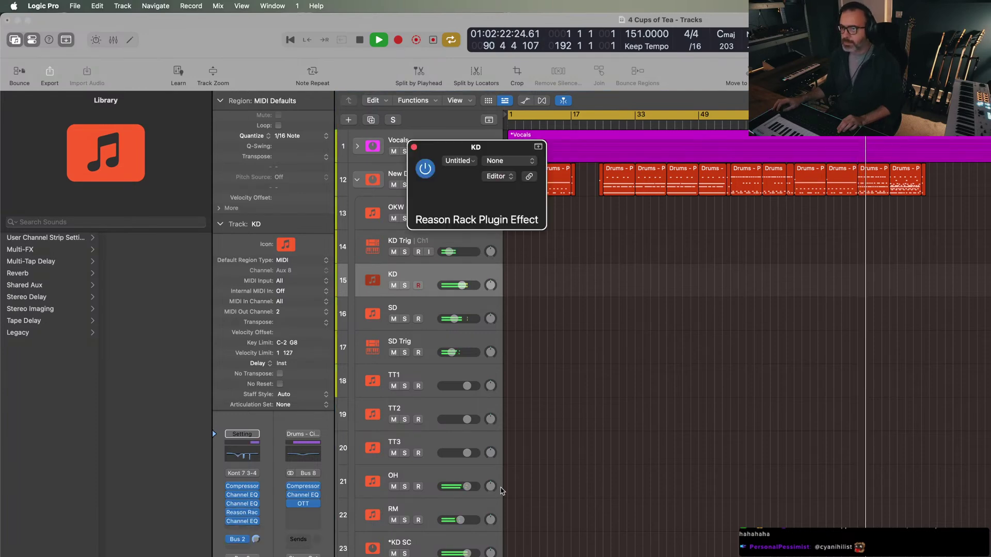
{"action": "left_click", "coordinate": [805, 343]}
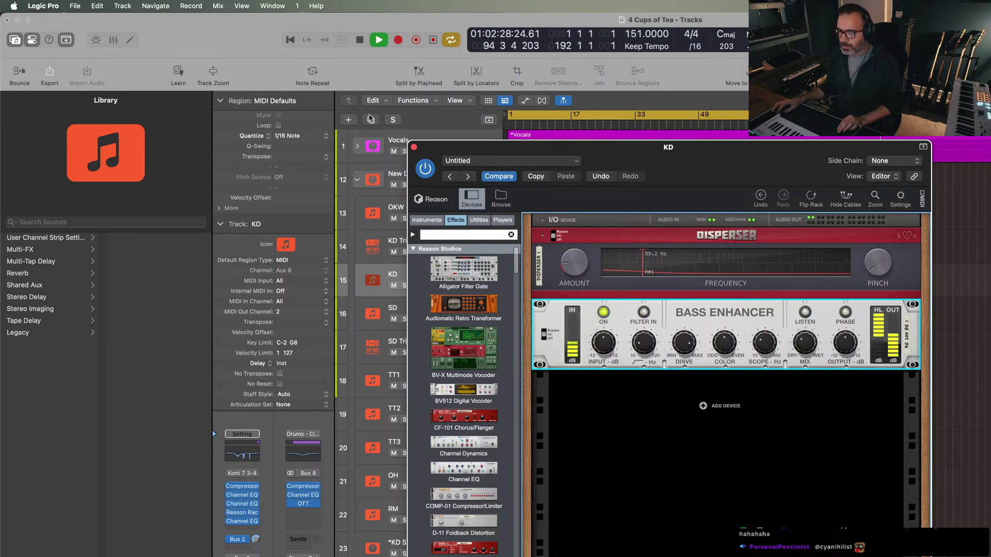
{"action": "left_click", "coordinate": [414, 148]}
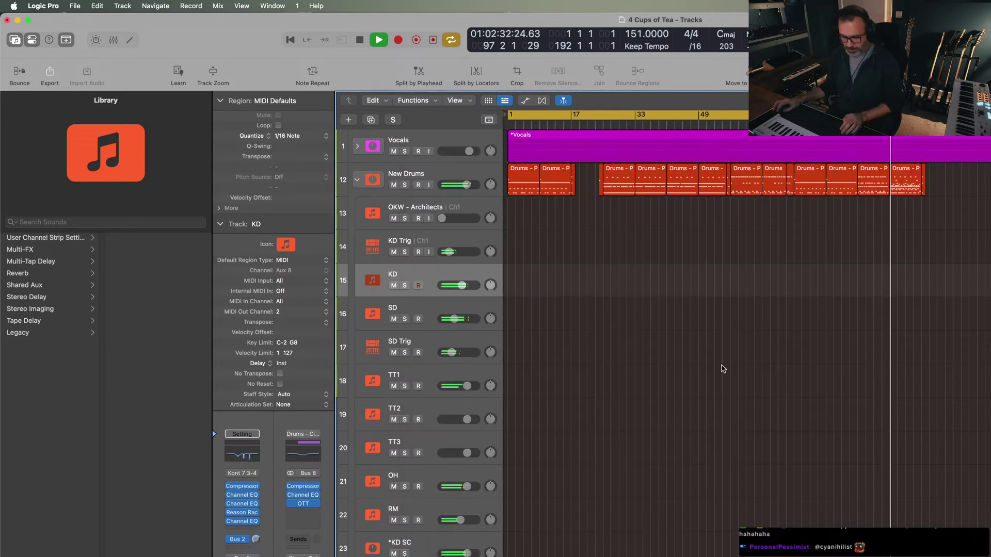
{"action": "left_click", "coordinate": [358, 183]}
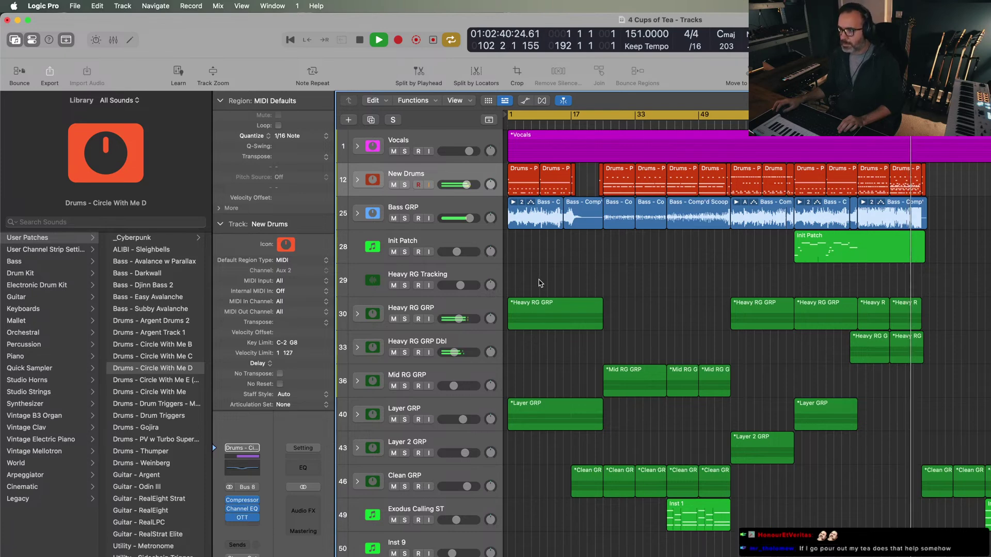
- Expand the Bass GRP track stack and select its Bass - Chorus track with no regions selected
{"action": "left_click", "coordinate": [356, 213]}
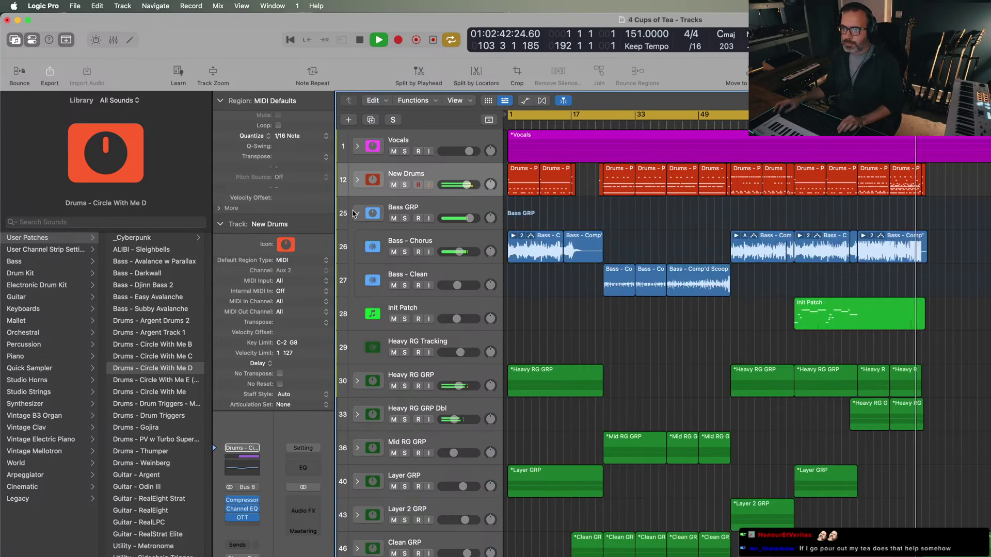
{"action": "left_click", "coordinate": [422, 245]}
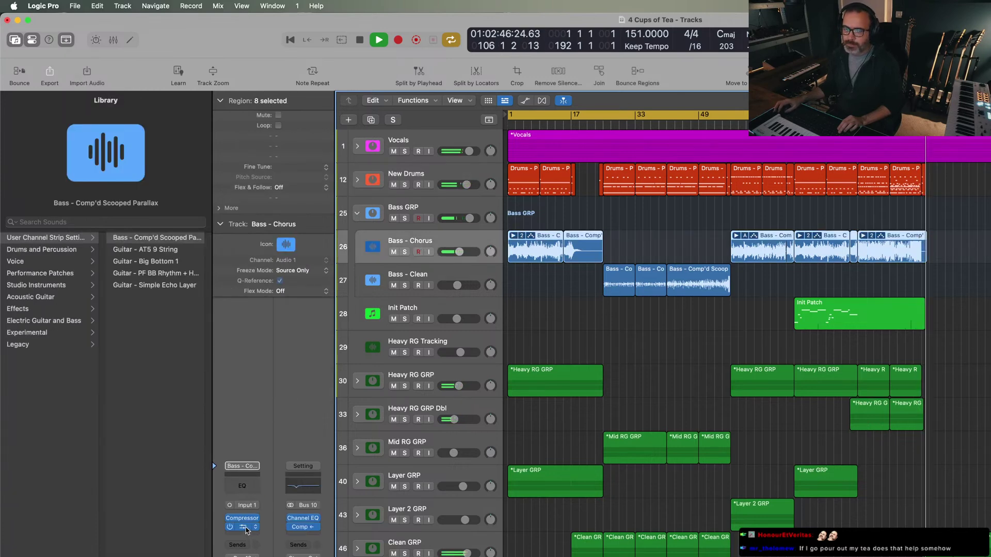
{"action": "scroll", "coordinate": [671, 330], "scroll_direction": "down", "scroll_amount": 5}
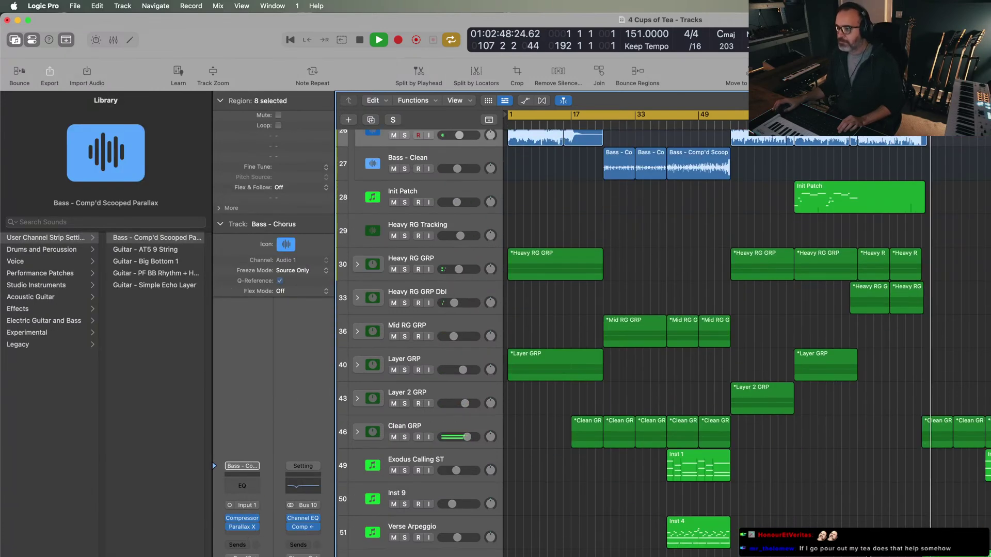
{"action": "key", "text": "super+shift+a"}
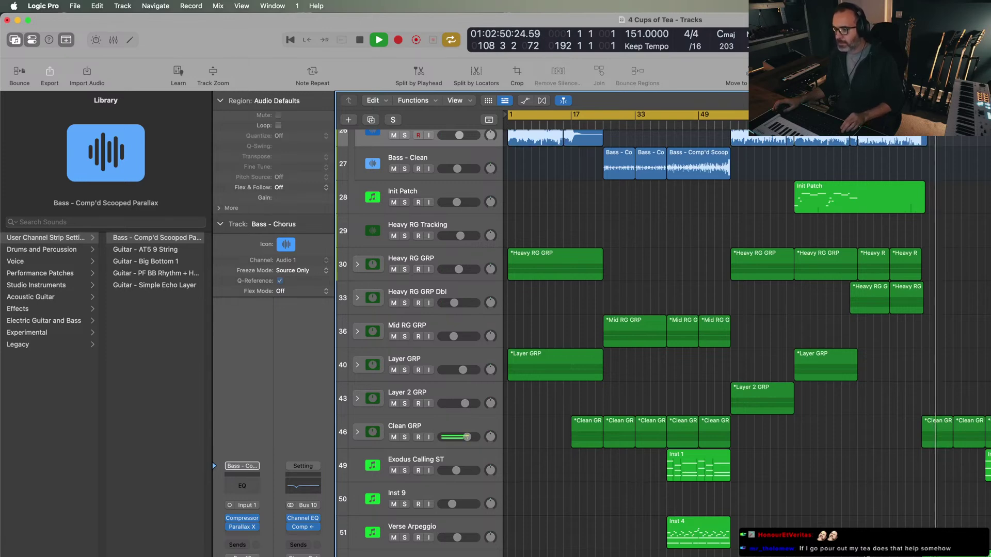
{"action": "key", "text": "super+Right"}
{"action": "key", "text": "super+Right"}
{"action": "key", "text": "super+Right"}
{"action": "key", "text": "super+Right"}
{"action": "key", "text": "super+Right"}
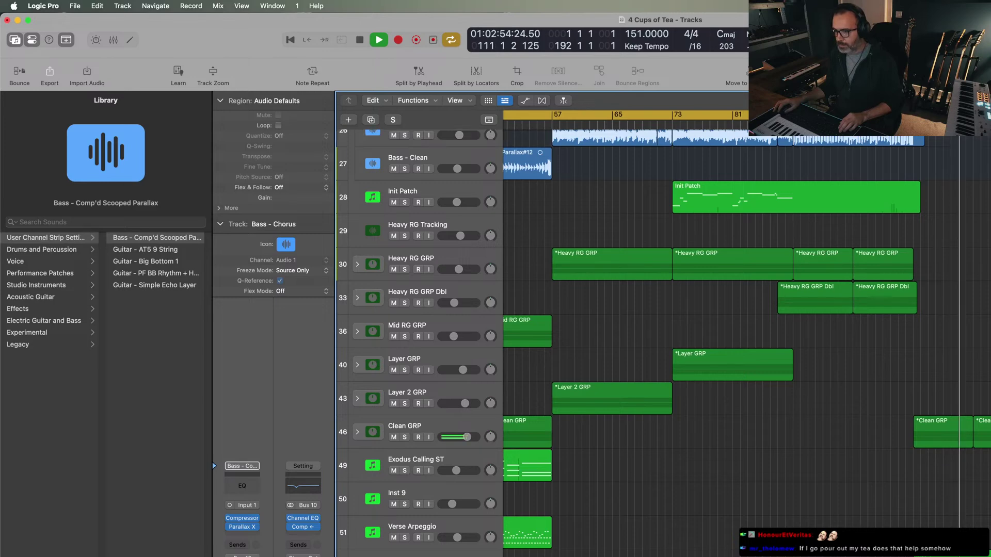
{"action": "key", "text": "Down"}
{"action": "key", "text": "a"}
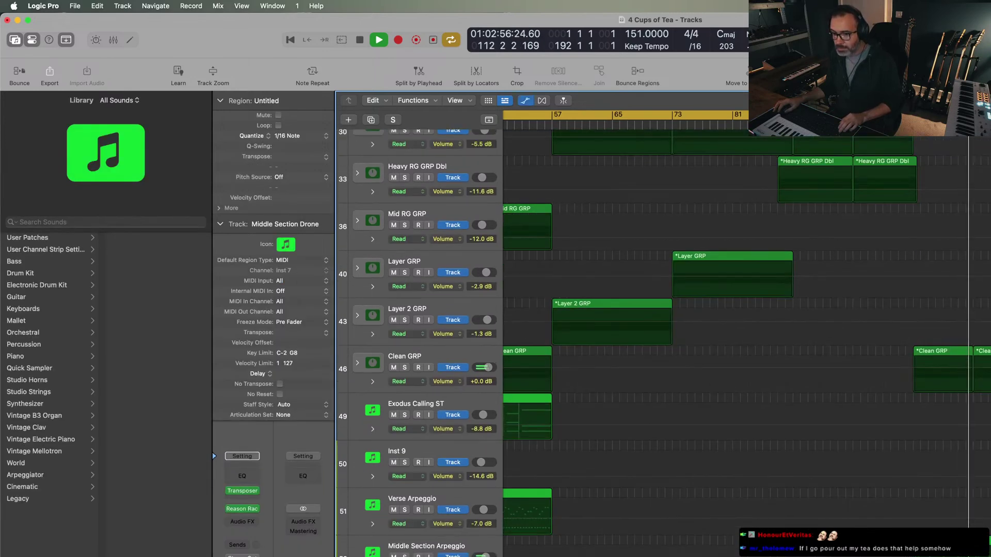
{"action": "key", "text": "a"}
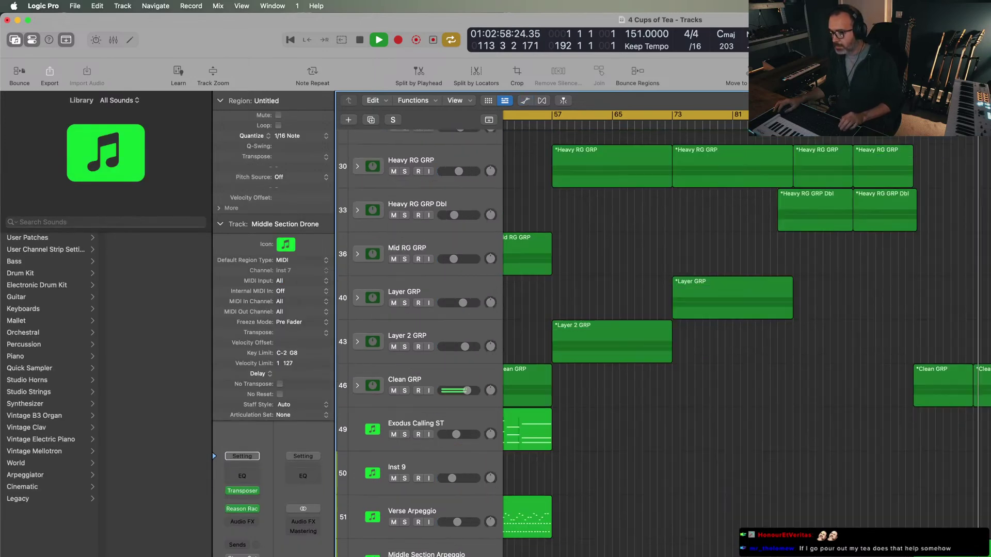
{"action": "key", "text": "super+Left"}
{"action": "key", "text": "super+Left"}
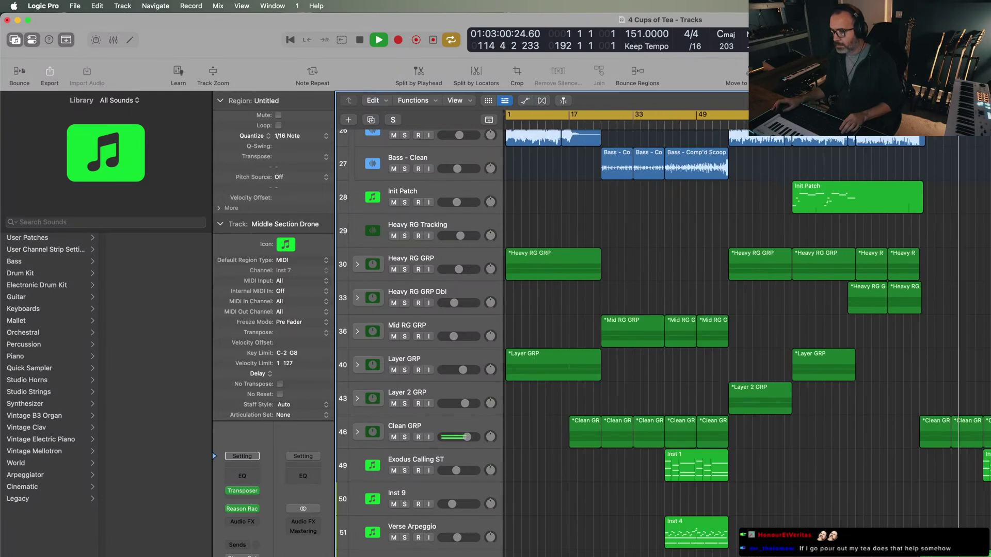
- Insert a Gain plug-in on the Exodus Calling ST track and show the automation lane for its Gain parameter
{"action": "key", "text": "a"}
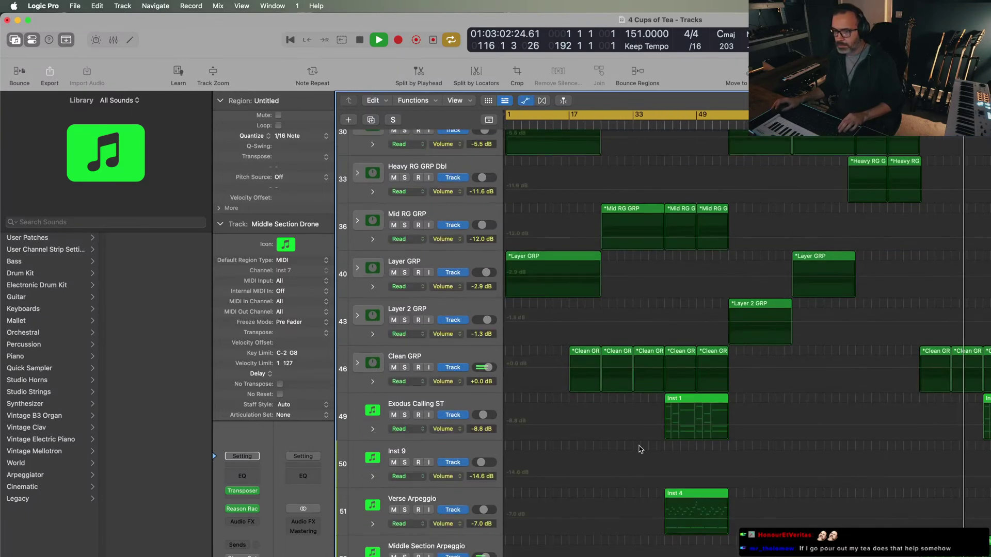
{"action": "left_click", "coordinate": [436, 402]}
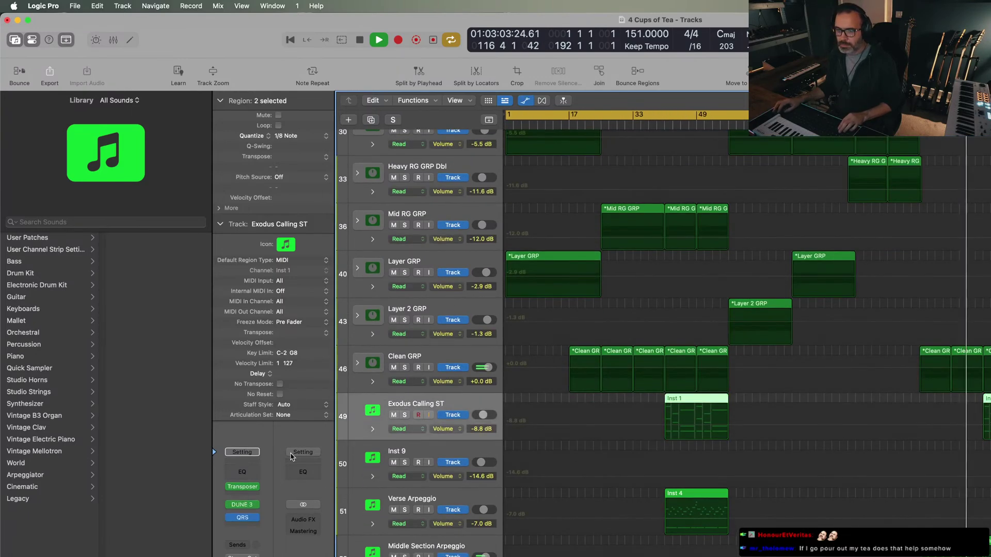
{"action": "left_click", "coordinate": [241, 526]}
{"action": "type", "text": "gain"}
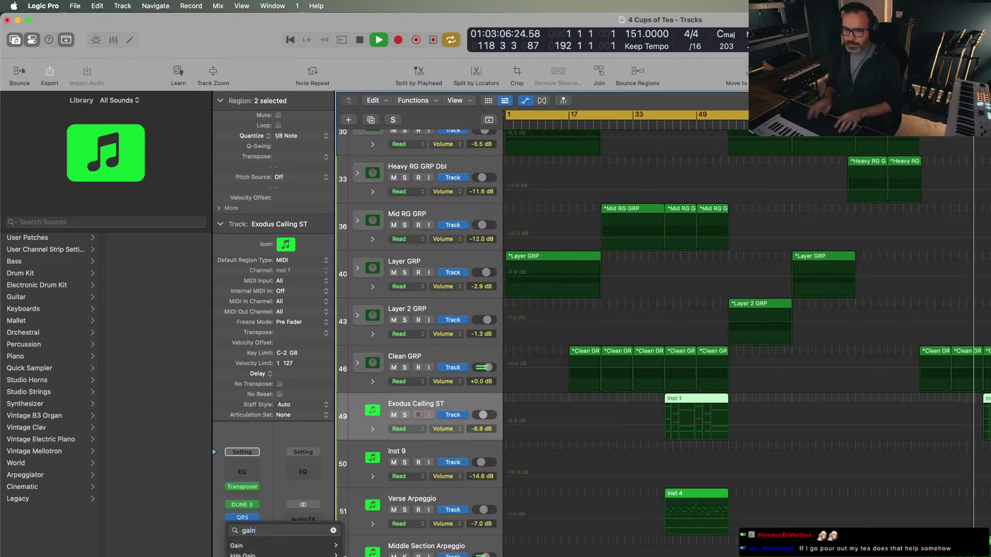
{"action": "left_click", "coordinate": [356, 546]}
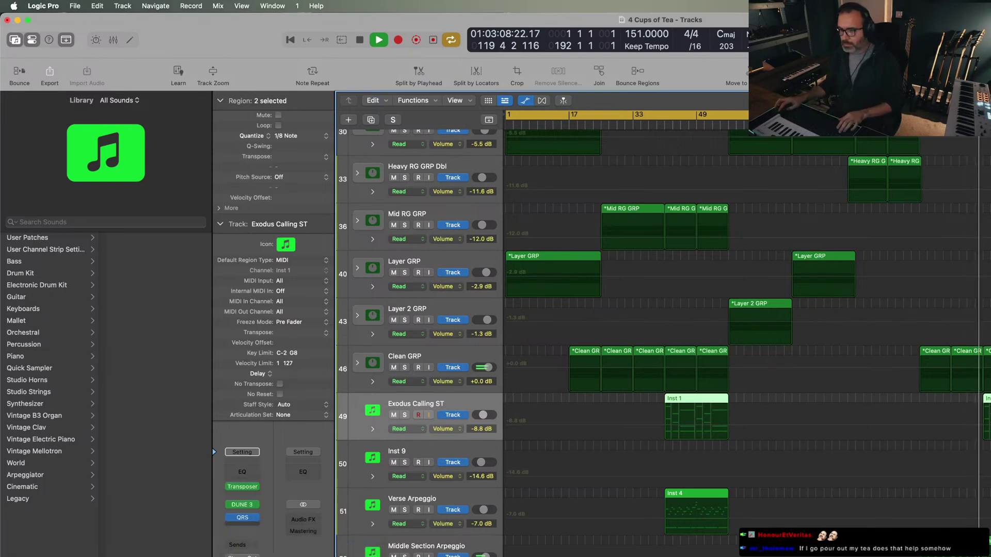
{"action": "left_click", "coordinate": [435, 234]}
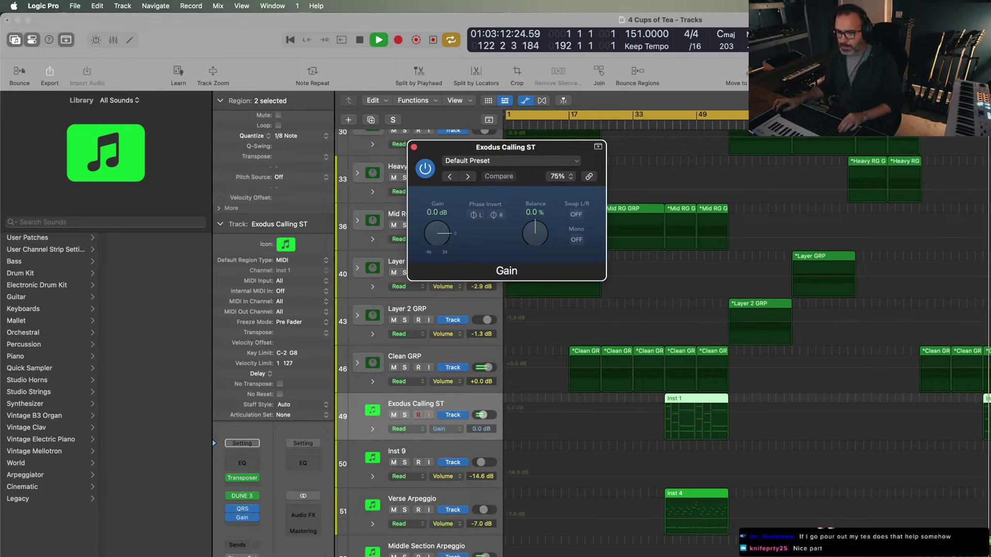
- Automate the Gain over the second Inst 1 region on Exodus Calling ST as a ramp from +1.3 dB to +3.2 dB
{"action": "left_click", "coordinate": [973, 417]}
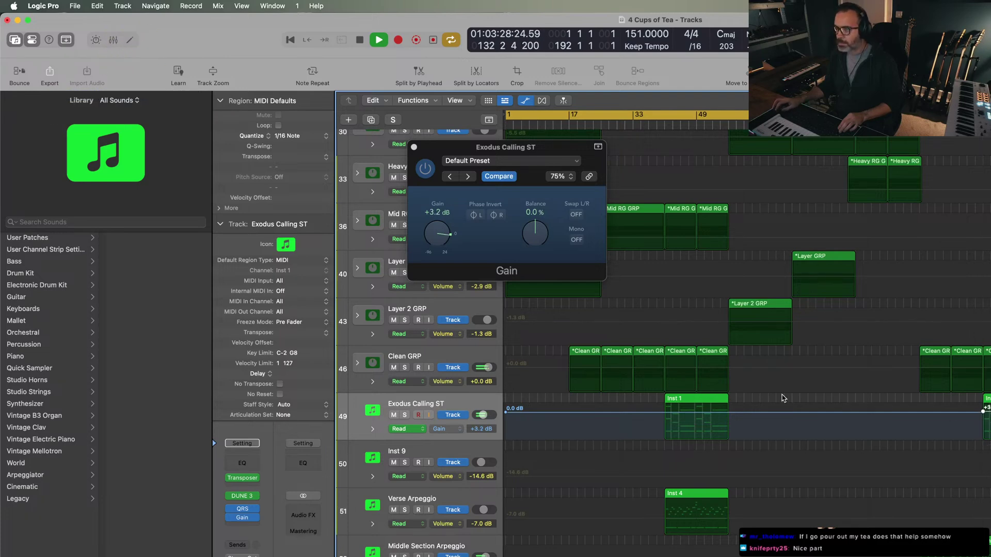
{"action": "key", "text": "z"}
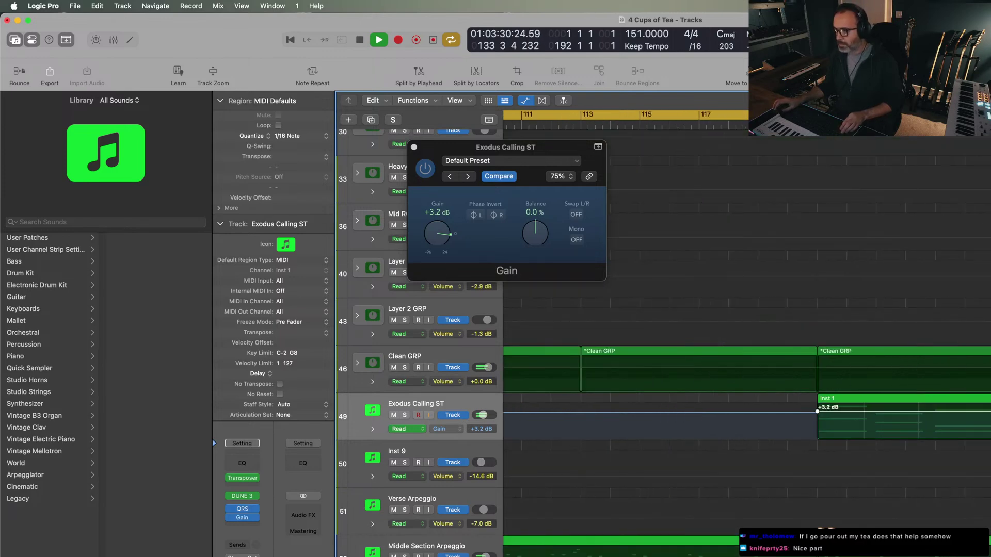
{"action": "key", "text": "ctrl+z"}
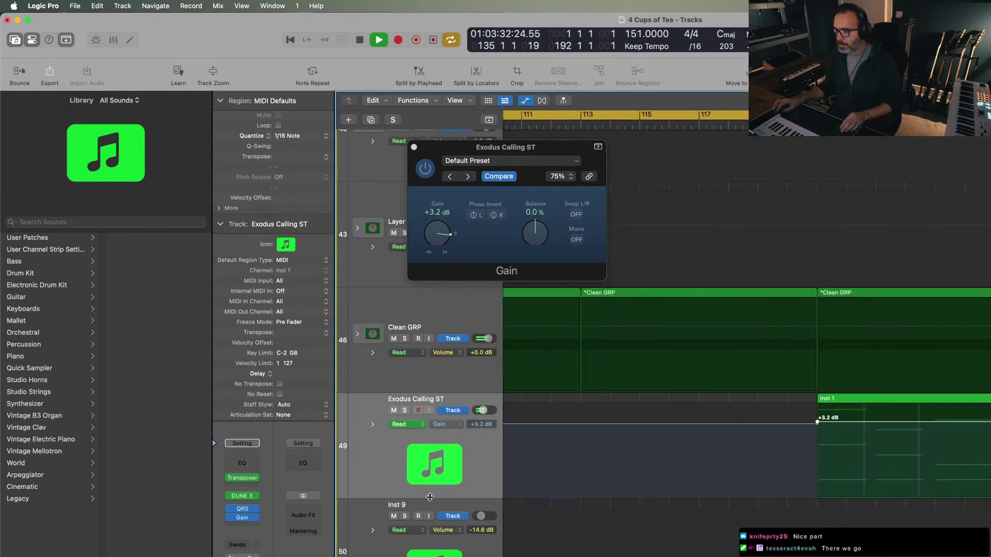
{"action": "left_click", "coordinate": [818, 422]}
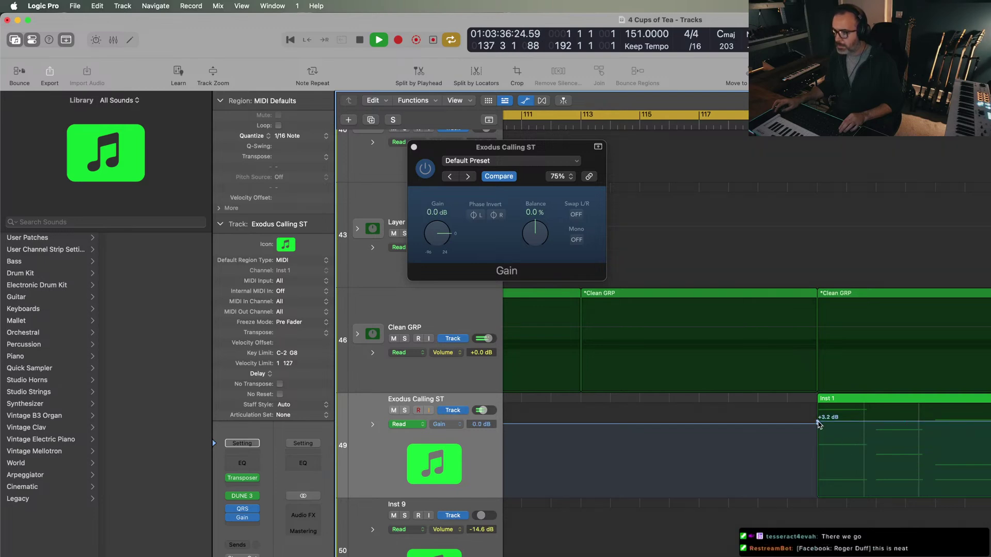
{"action": "left_click_drag", "start_coordinate": [819, 424], "coordinate": [818, 426]}
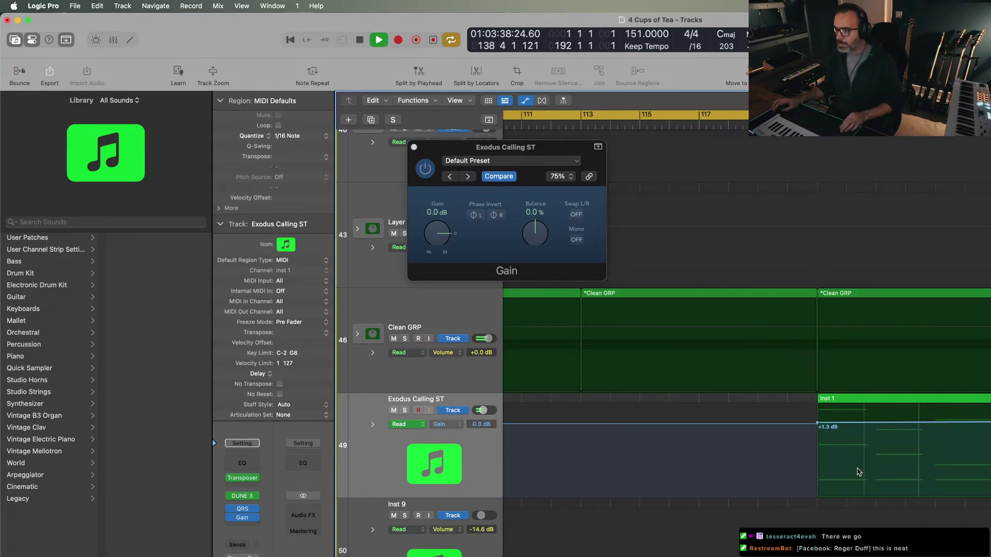
- Close the Gain plug-in window, hide the track automation, and bring all tracks back into view for the listen-through
{"action": "scroll", "coordinate": [858, 472], "scroll_direction": "down", "scroll_amount": 5}
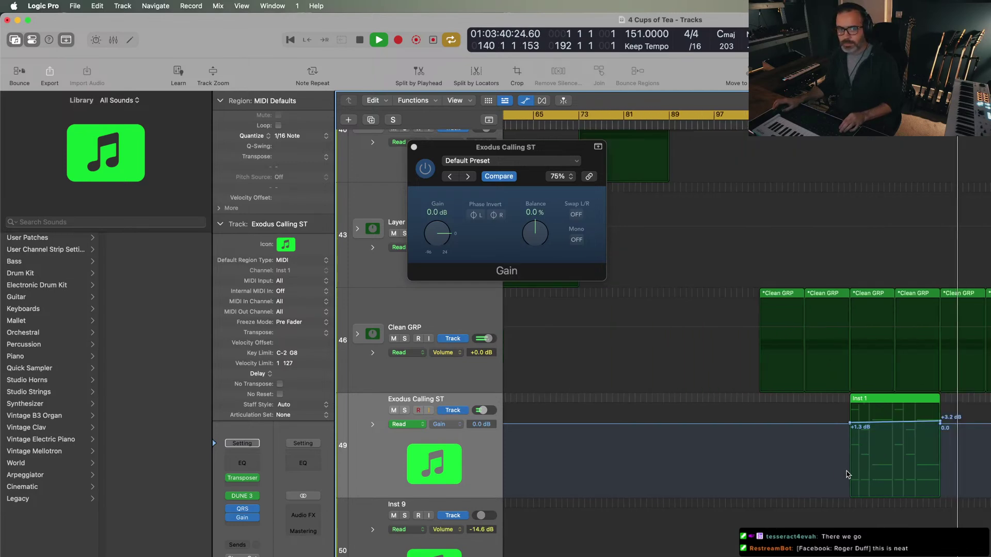
{"action": "scroll", "coordinate": [828, 480], "scroll_direction": "down", "scroll_amount": 3}
{"action": "scroll", "coordinate": [826, 482], "scroll_direction": "down", "scroll_amount": 1}
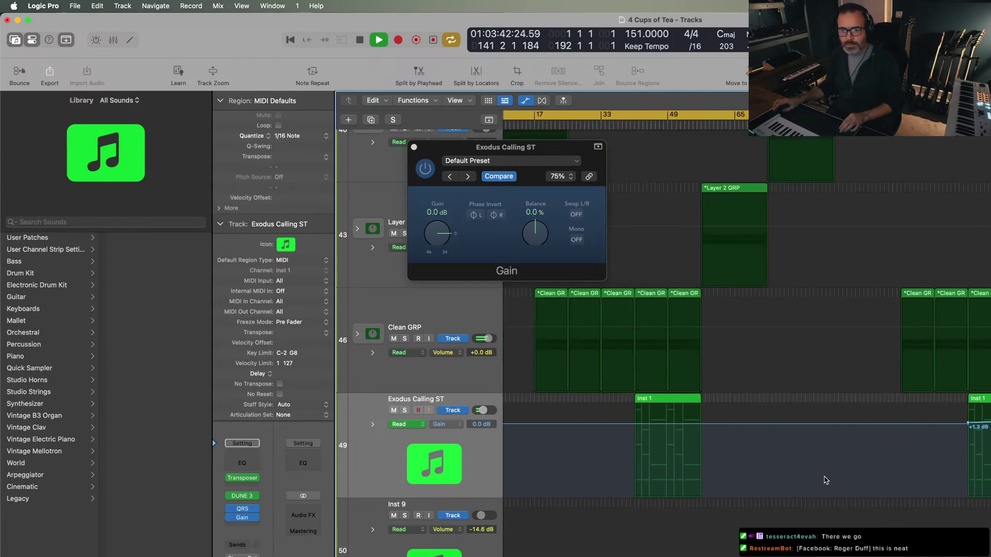
{"action": "scroll", "coordinate": [824, 481], "scroll_direction": "down", "scroll_amount": 1}
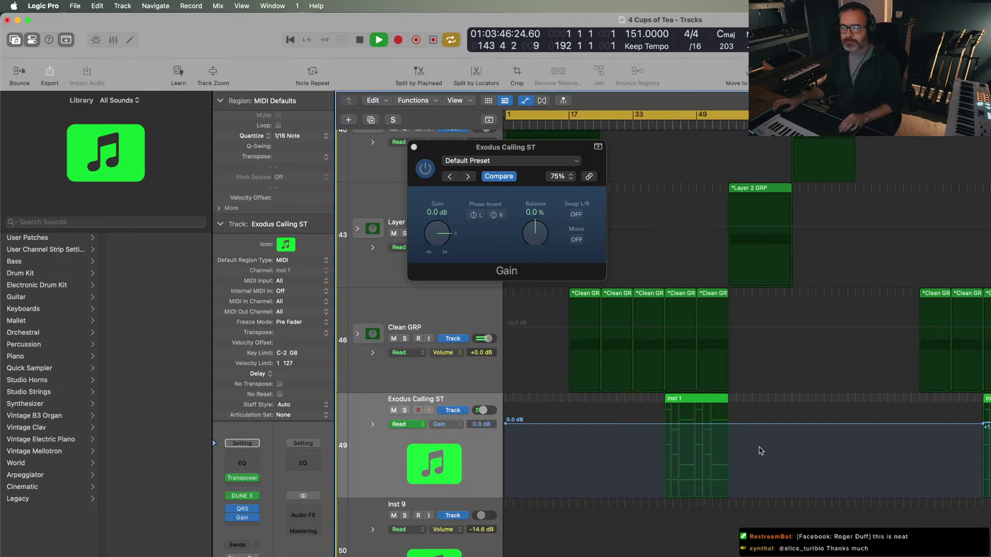
{"action": "left_click", "coordinate": [413, 147]}
{"action": "key", "text": "a"}
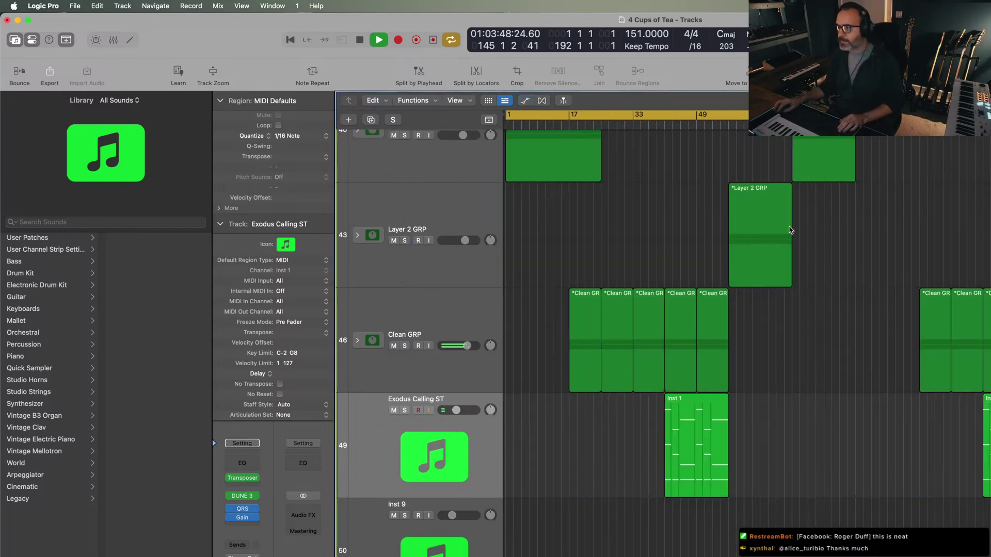
{"action": "key", "text": "z"}
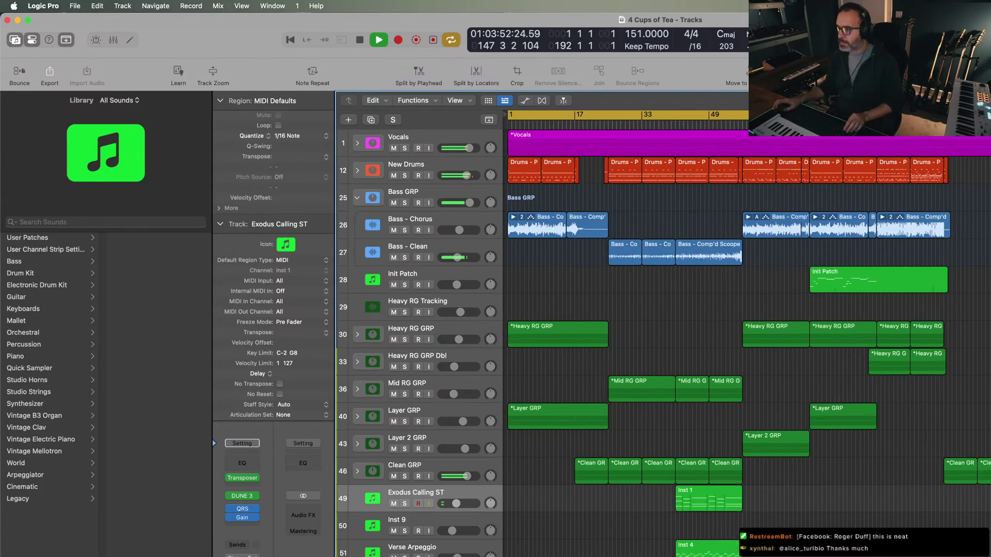
{"action": "key", "text": "super+Right"}
{"action": "scroll", "coordinate": [746, 356], "scroll_direction": "right", "scroll_amount": 5}
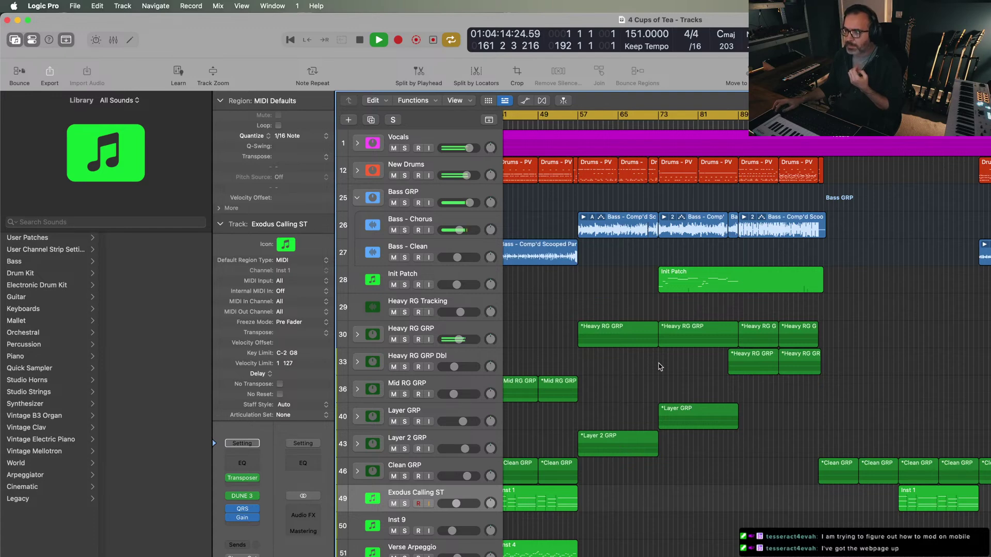
- Listen to the last chorus up to about bar 182 while looking over the earlier sections, with no regions selected, and stop playback
{"action": "scroll", "coordinate": [668, 382], "scroll_direction": "left", "scroll_amount": 3}
{"action": "scroll", "coordinate": [668, 382], "scroll_direction": "left", "scroll_amount": 1}
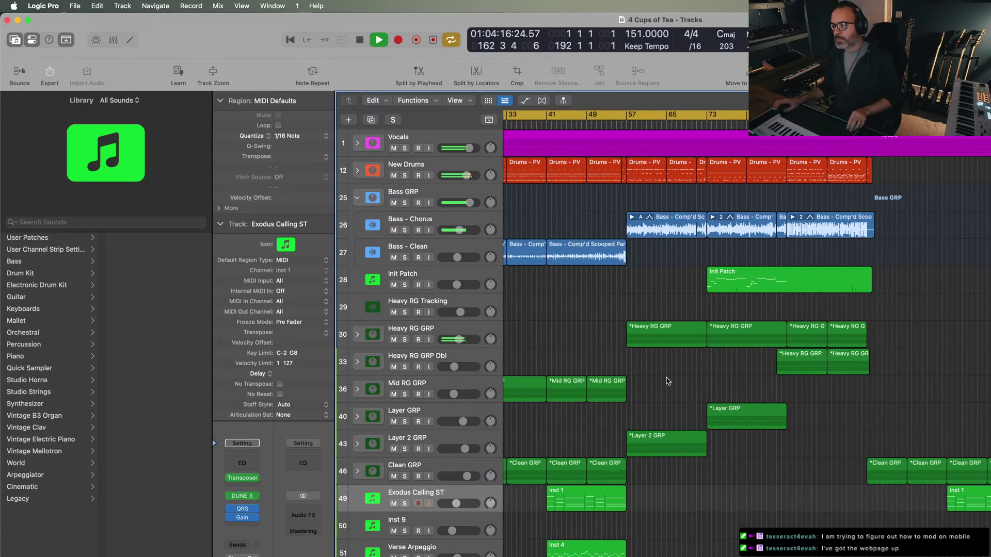
{"action": "left_click", "coordinate": [657, 450]}
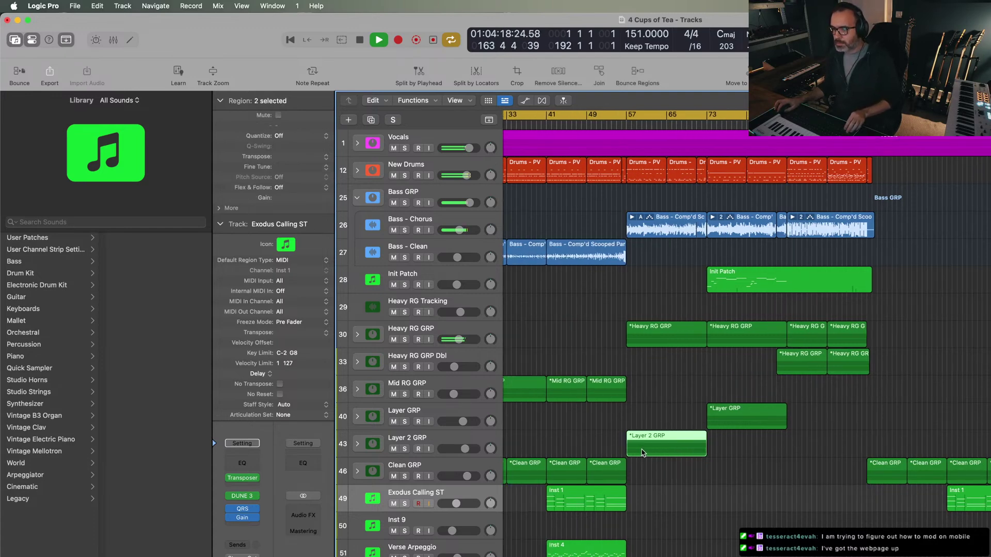
{"action": "key", "text": "shift+super+a"}
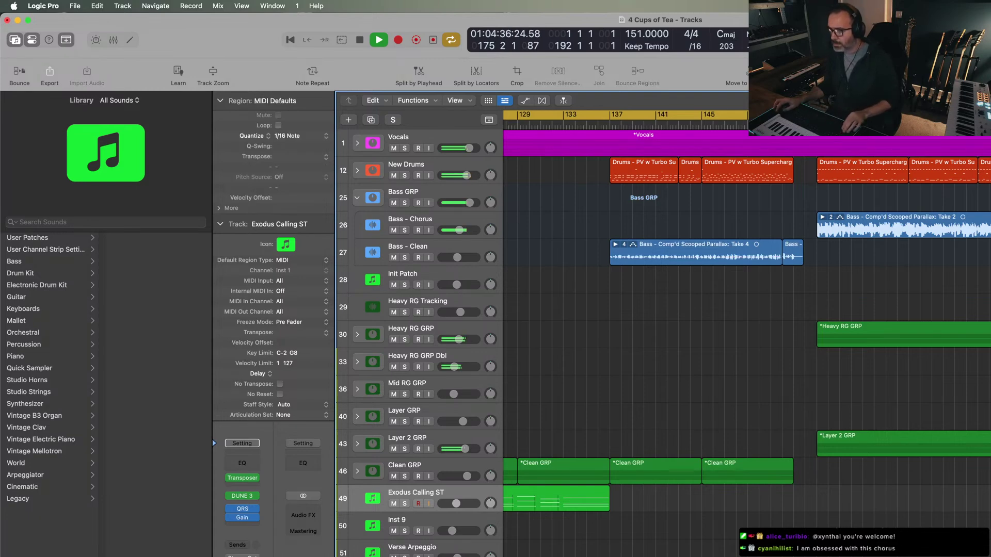
{"action": "scroll", "coordinate": [988, 417], "scroll_direction": "down", "scroll_amount": 2}
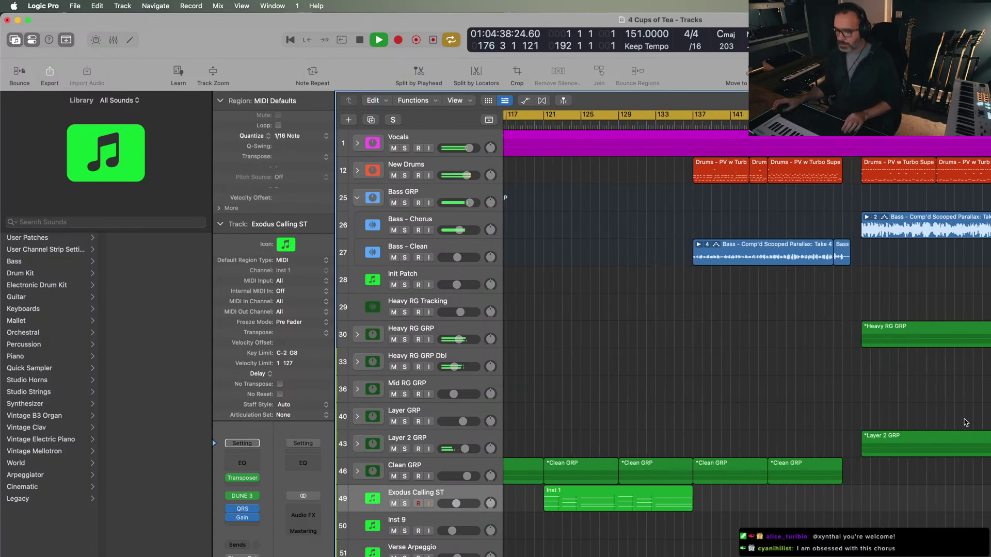
{"action": "scroll", "coordinate": [909, 423], "scroll_direction": "down", "scroll_amount": 3}
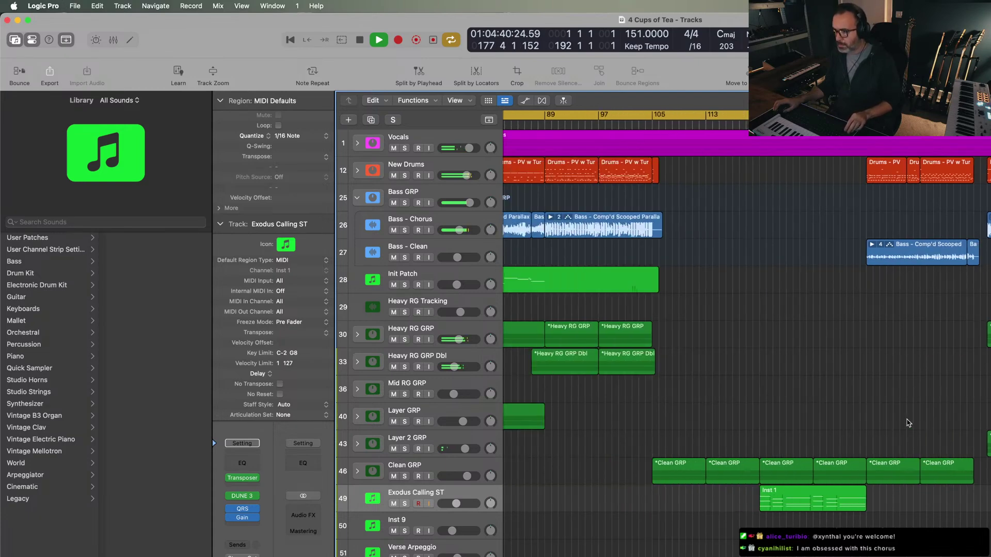
{"action": "scroll", "coordinate": [908, 423], "scroll_direction": "down", "scroll_amount": 2}
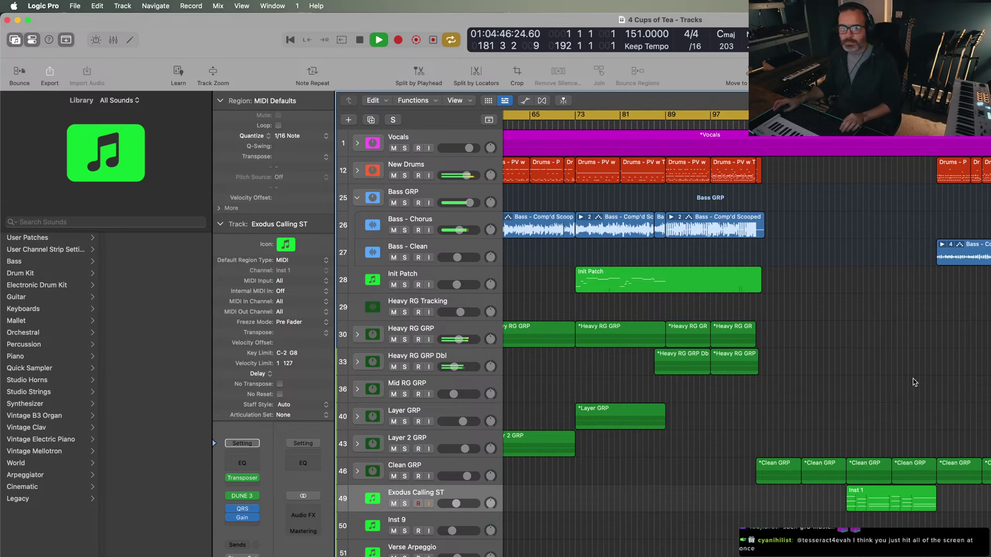
{"action": "key", "text": "space"}
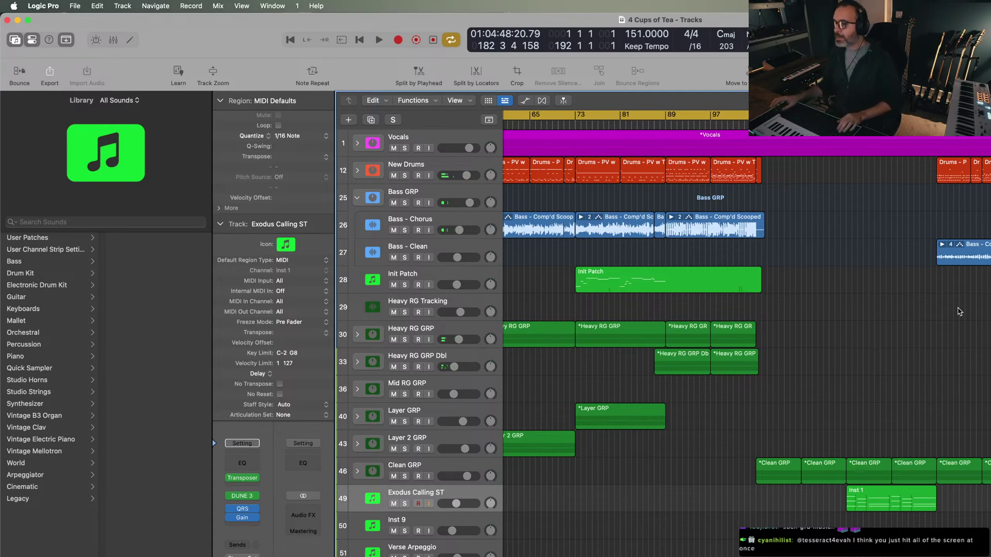
- Solo the Heavy RG GRP and Layer 2 GRP tracks and play the last chorus from bar 155
{"action": "key", "text": "space"}
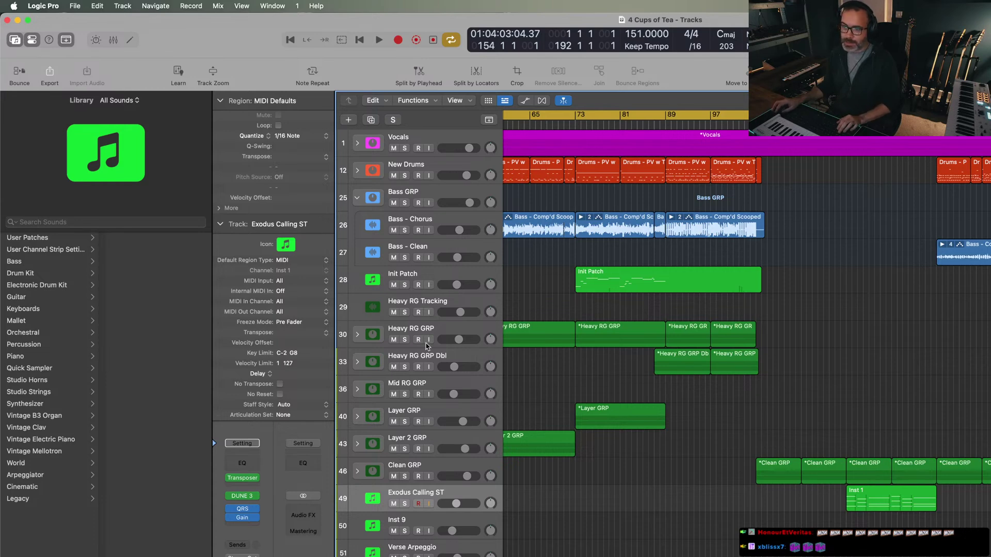
{"action": "left_click", "coordinate": [404, 340]}
{"action": "left_click", "coordinate": [405, 449]}
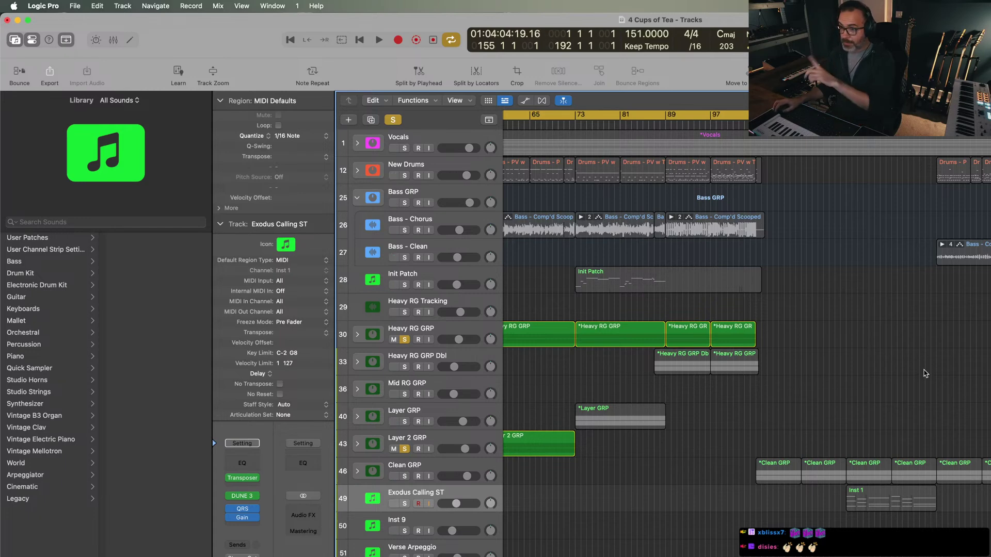
{"action": "key", "text": "space"}
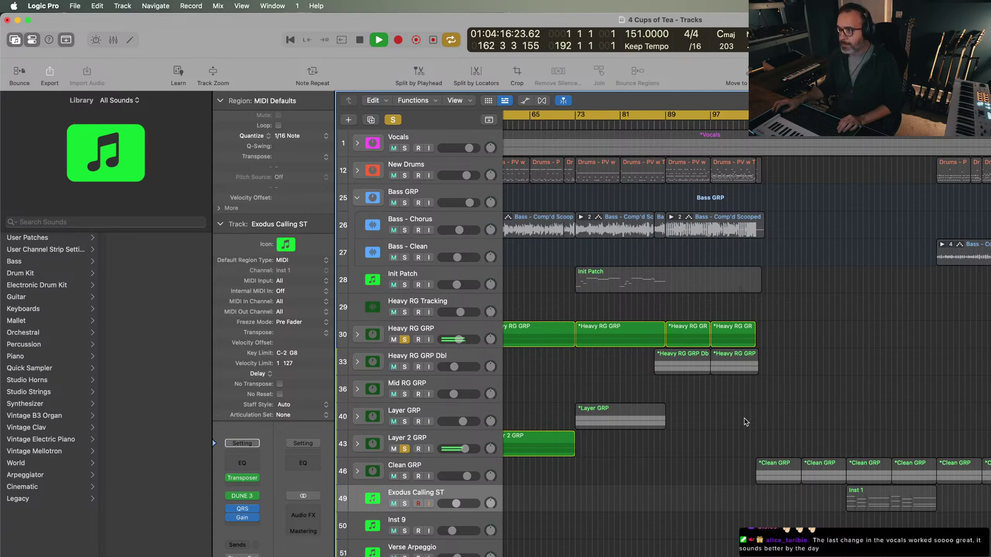
- Split the Layer 2 GRP region in the last chorus at bar 169 using a marquee selection
{"action": "key", "text": "super+Right"}
{"action": "key", "text": "super+Right"}
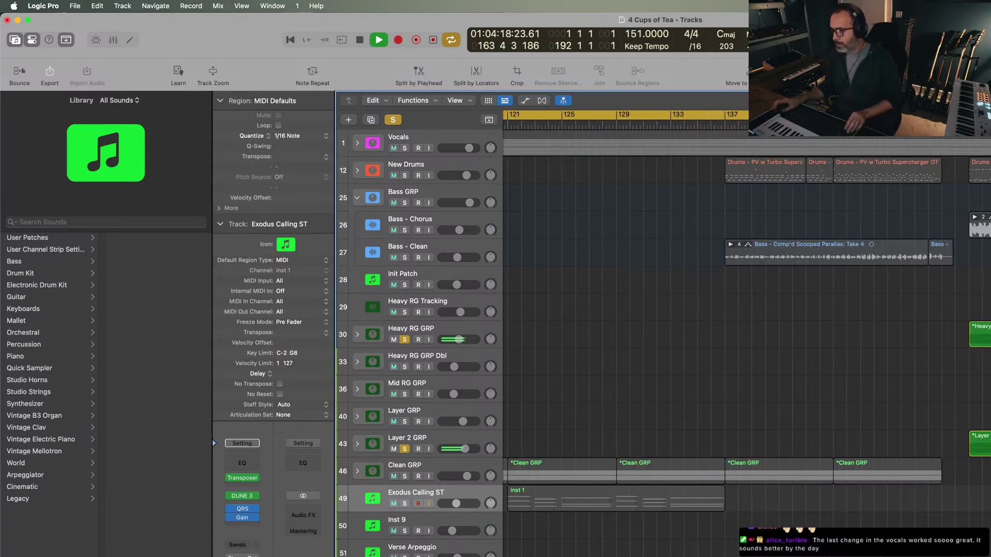
{"action": "key", "text": "super+Right"}
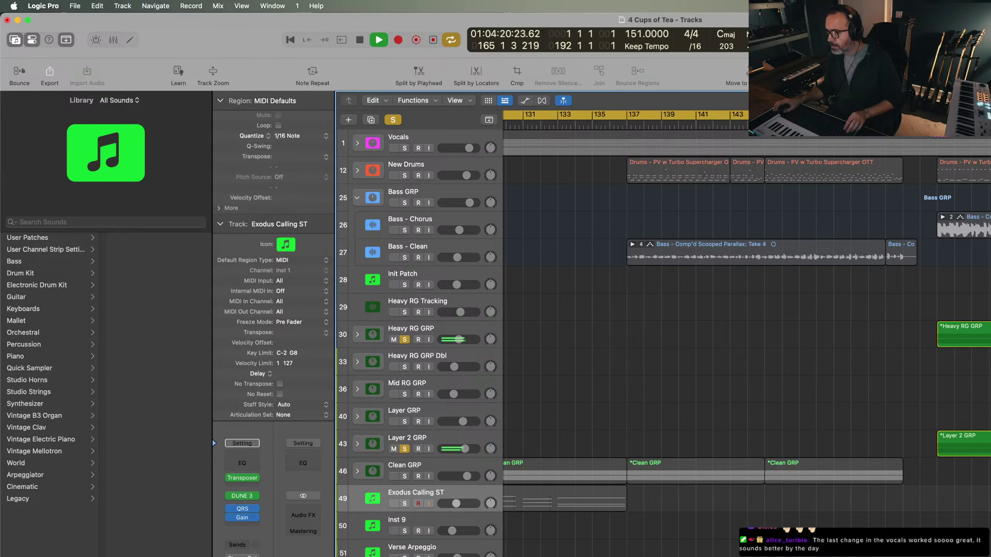
{"action": "scroll", "coordinate": [671, 310], "scroll_direction": "right", "scroll_amount": 5}
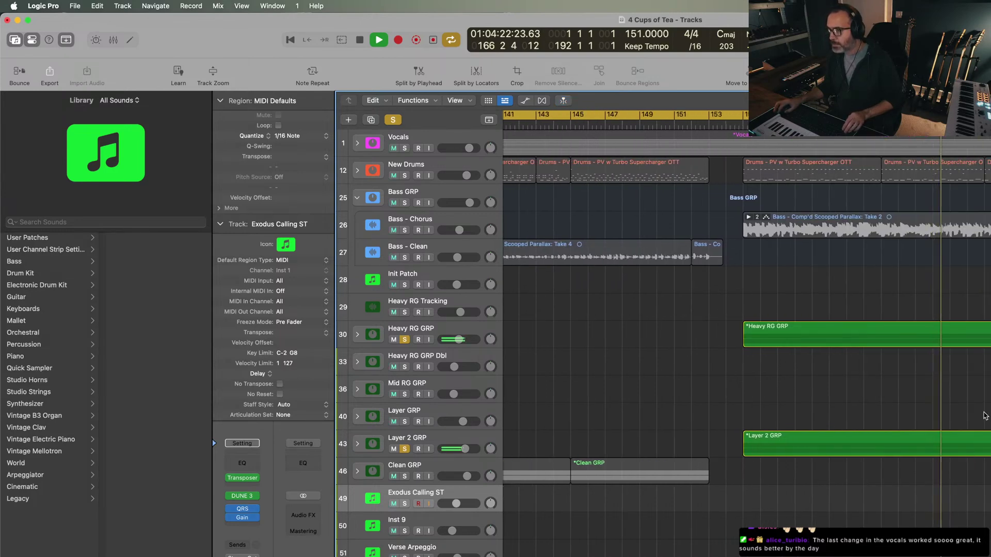
{"action": "left_click", "coordinate": [950, 453]}
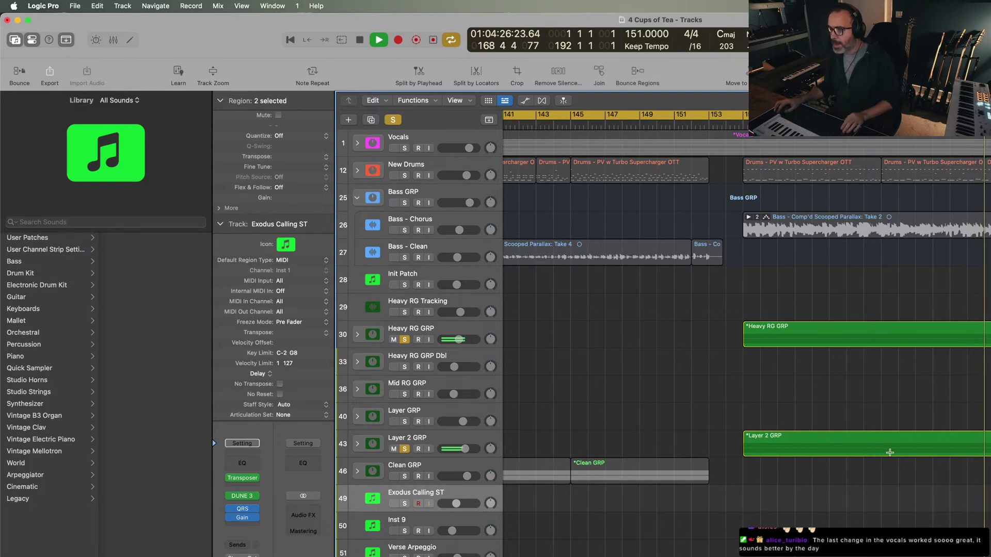
{"action": "left_click_drag", "start_coordinate": [880, 450], "coordinate": [990, 453]}
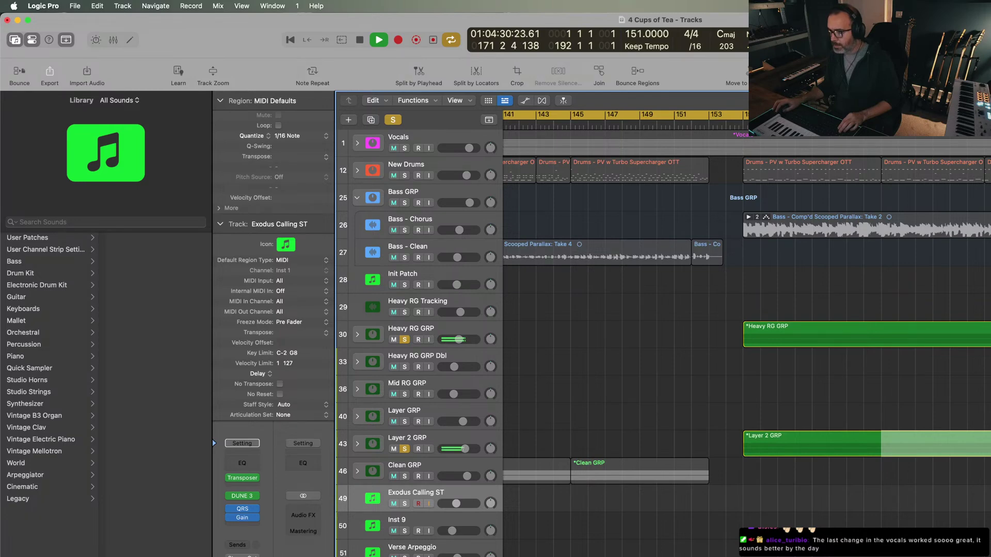
{"action": "left_click", "coordinate": [988, 453]}
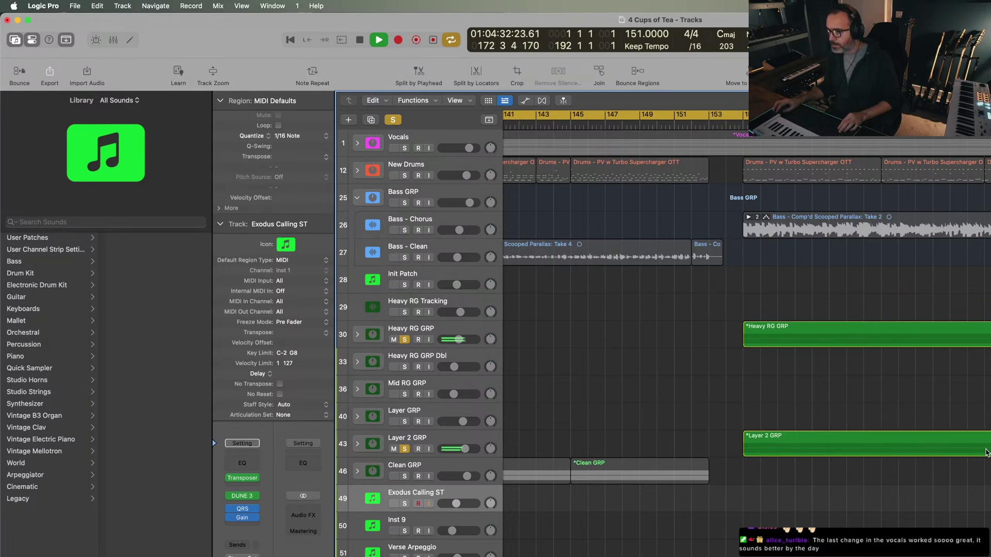
{"action": "left_click_drag", "start_coordinate": [988, 451], "coordinate": [990, 452]}
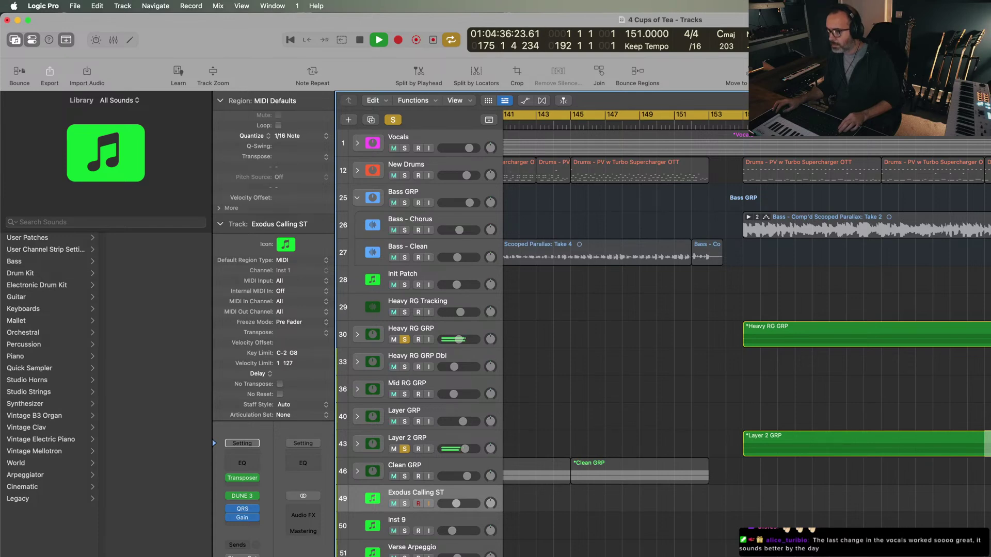
{"action": "left_click", "coordinate": [988, 452]}
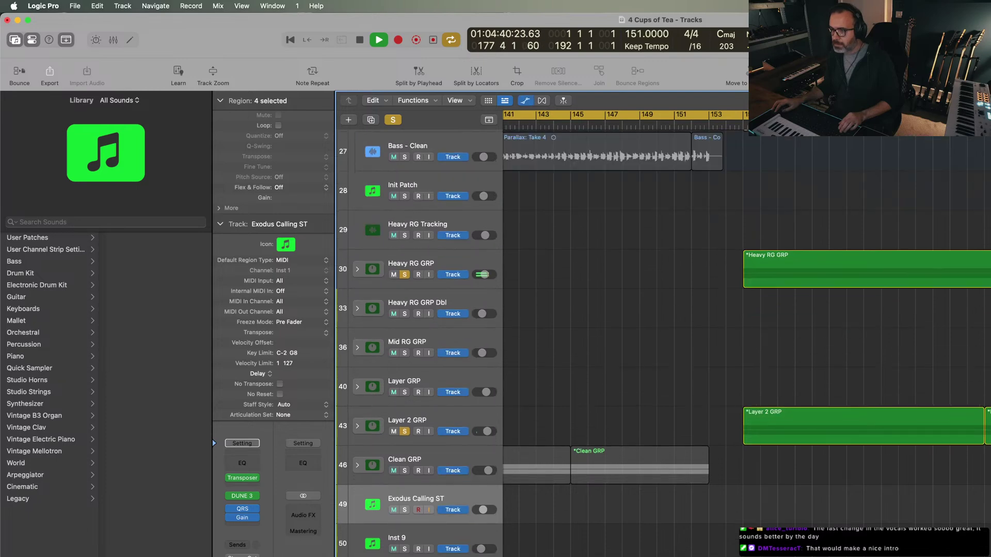
- Stop playback and clear the solos on Heavy RG GRP and Layer 2 GRP
{"action": "key", "text": "space"}
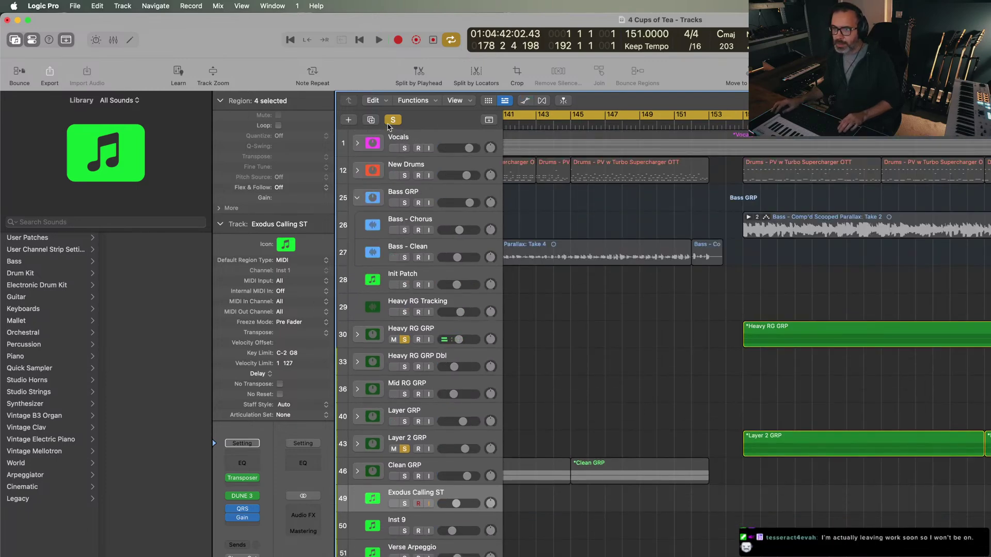
{"action": "key", "text": "ctrl+alt+super+s"}
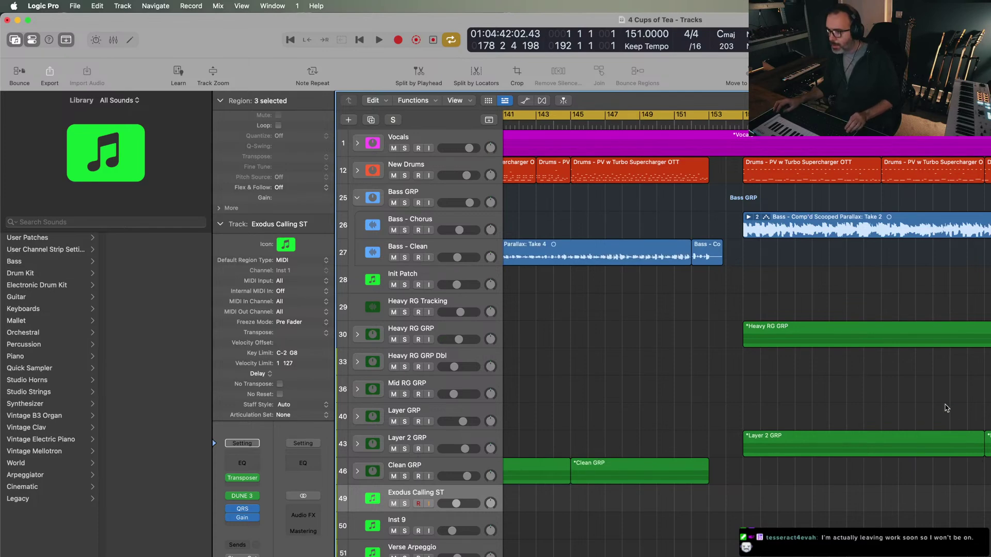
{"action": "left_click", "coordinate": [862, 444]}
{"action": "key", "text": "shift+super+a"}
{"action": "key", "text": "super+z"}
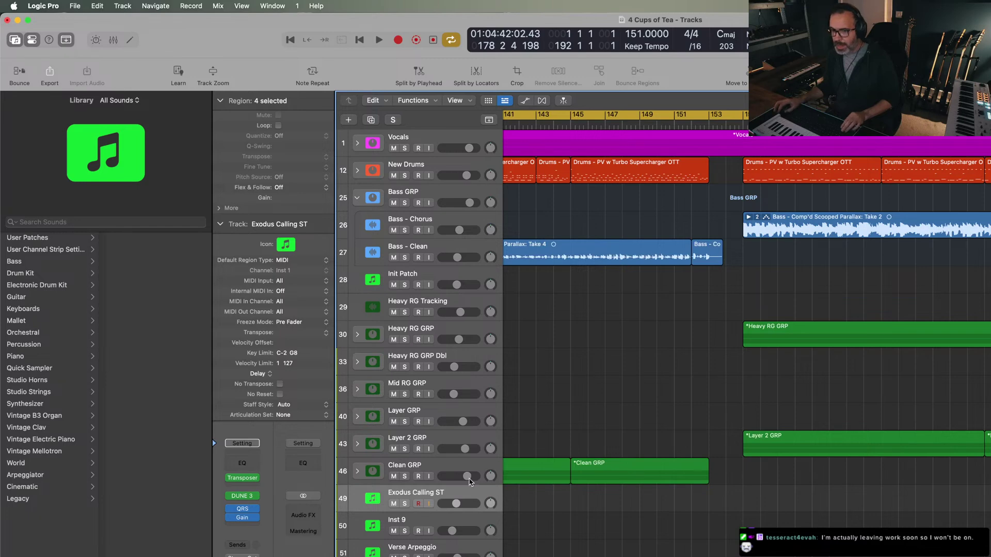
- Select the Layer 2 GRP track, enlarge its track height, and show its earlier chorus region with no regions selected
{"action": "left_click", "coordinate": [485, 447]}
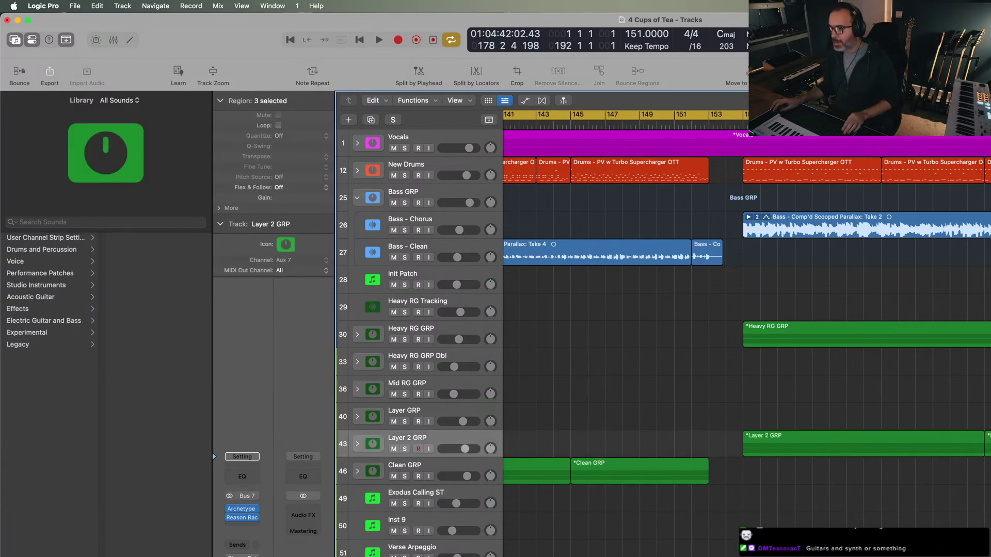
{"action": "key", "text": "ctrl+z"}
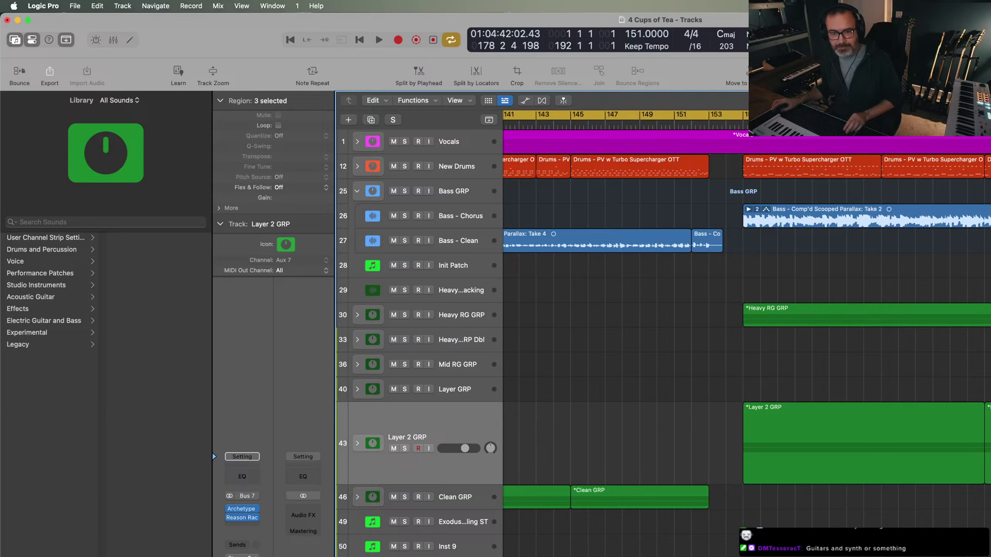
{"action": "key", "text": "super+Left"}
{"action": "key", "text": "super+Left"}
{"action": "key", "text": "super+Left"}
{"action": "key", "text": "super+Left"}
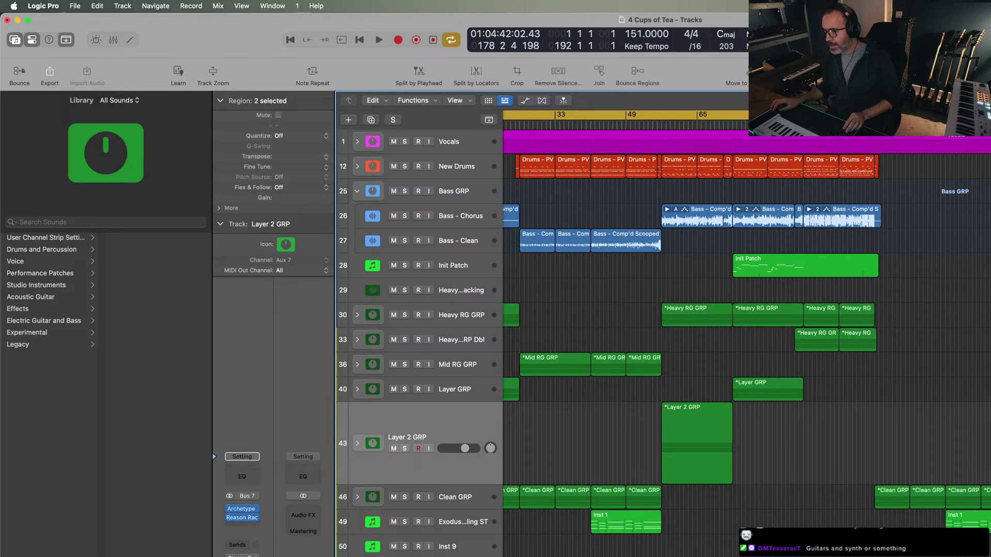
{"action": "left_click", "coordinate": [909, 453]}
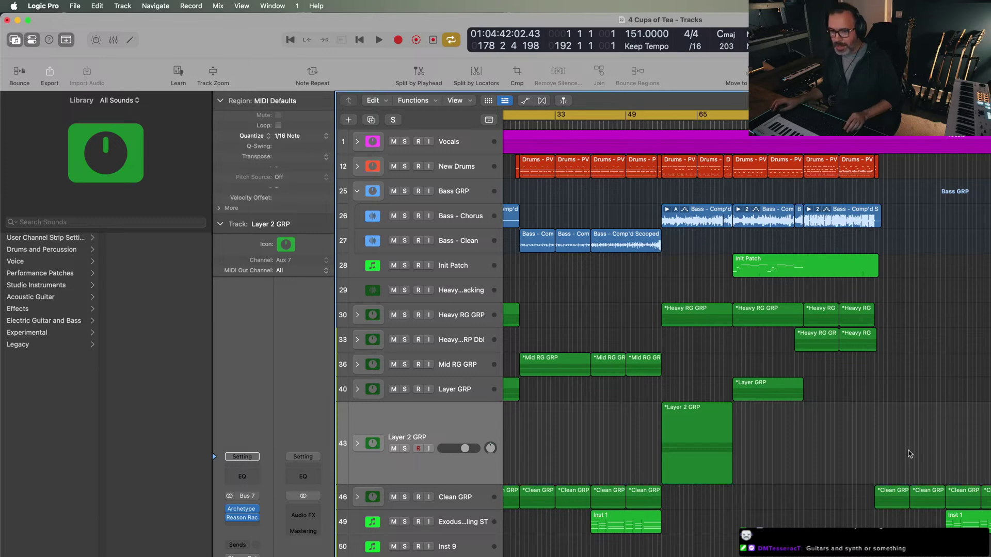
{"action": "scroll", "coordinate": [454, 484], "scroll_direction": "down", "scroll_amount": 5}
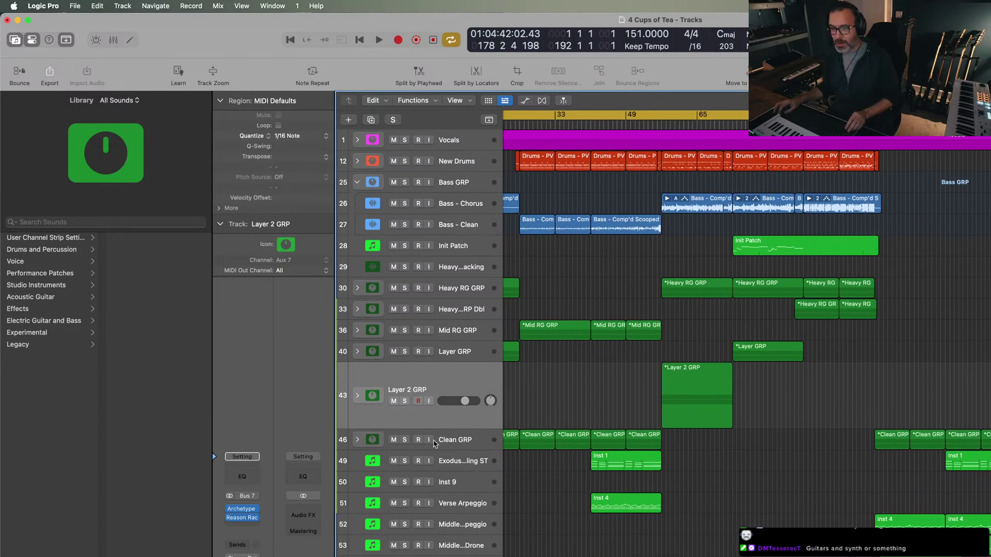
{"action": "scroll", "coordinate": [516, 433], "scroll_direction": "up", "scroll_amount": 2}
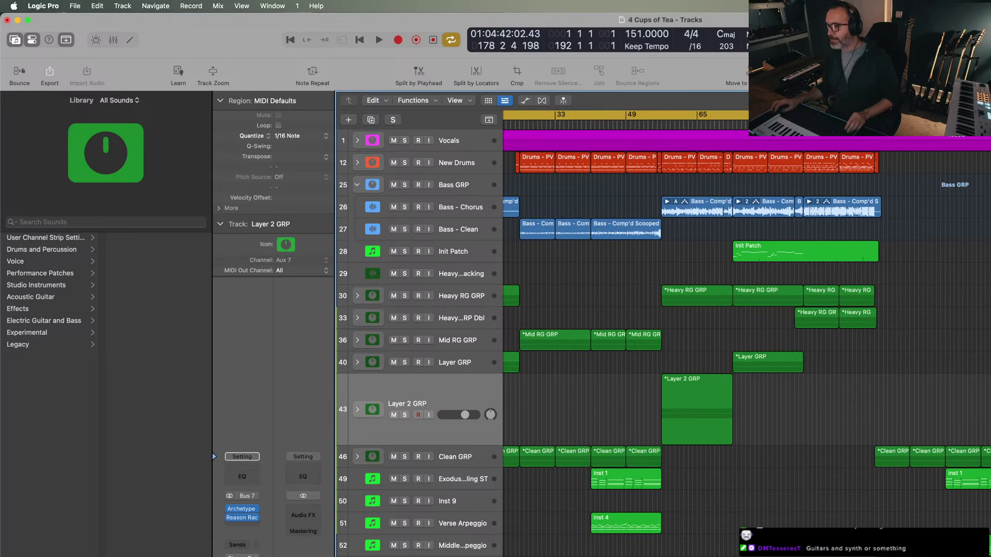
- Select the Layer 2 GRP track's regions and play the last chorus in full mix from bar 159
{"action": "key", "text": "super+Down"}
{"action": "key", "text": "alt+comma"}
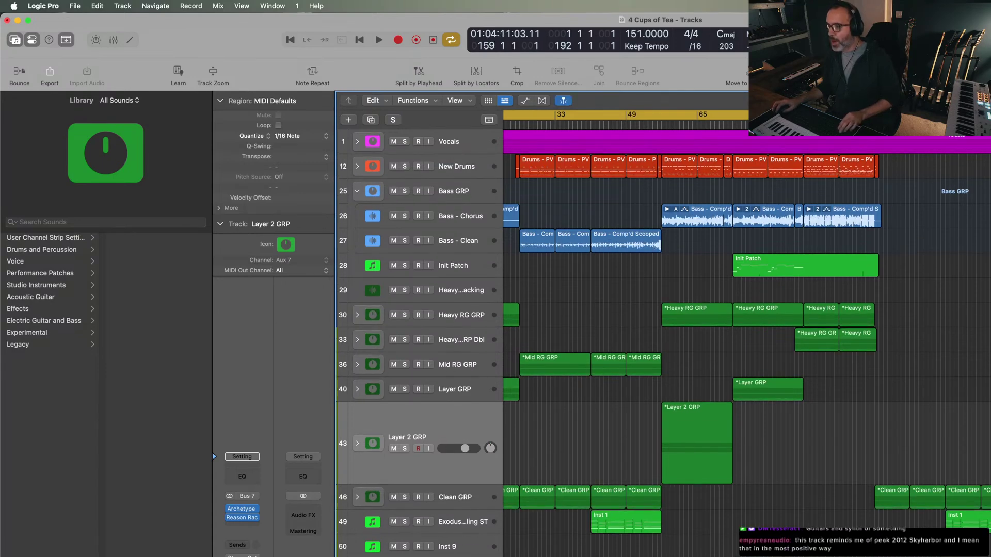
{"action": "key", "text": "shift+f"}
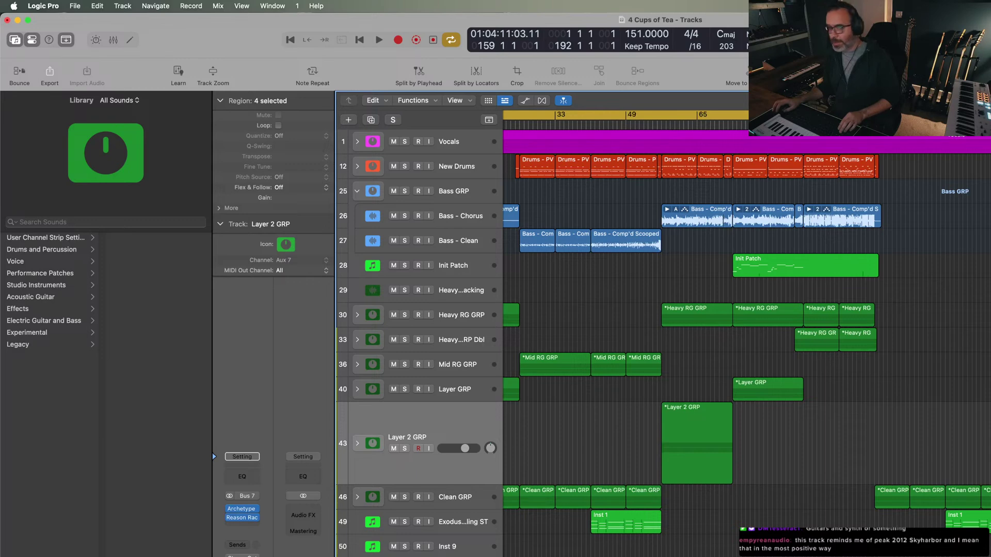
{"action": "key", "text": "space"}
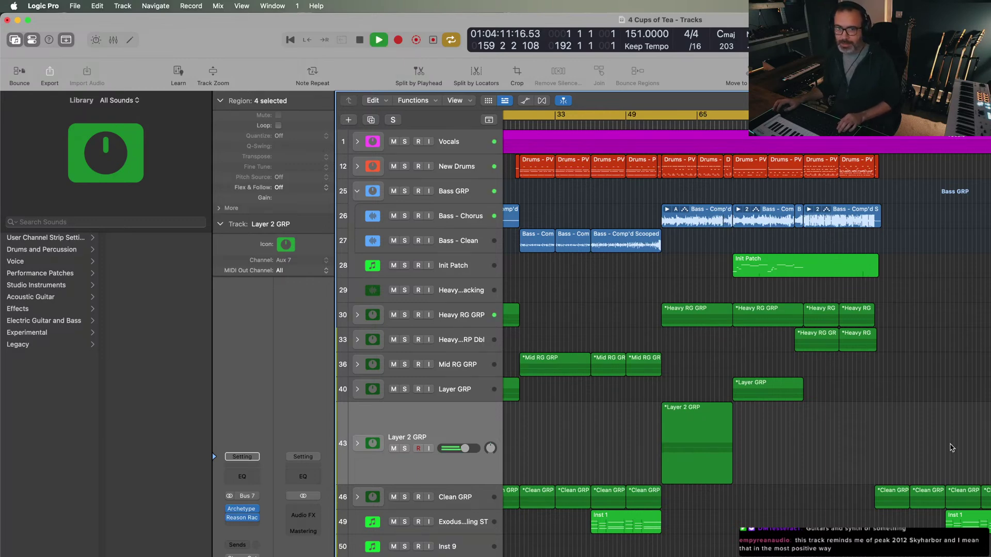
- Return Layer 2 GRP to normal height and expand its track stack to show the Layer 2 L and Layer 2 R regions in the last chorus
{"action": "scroll", "coordinate": [408, 484], "scroll_direction": "down", "scroll_amount": 3}
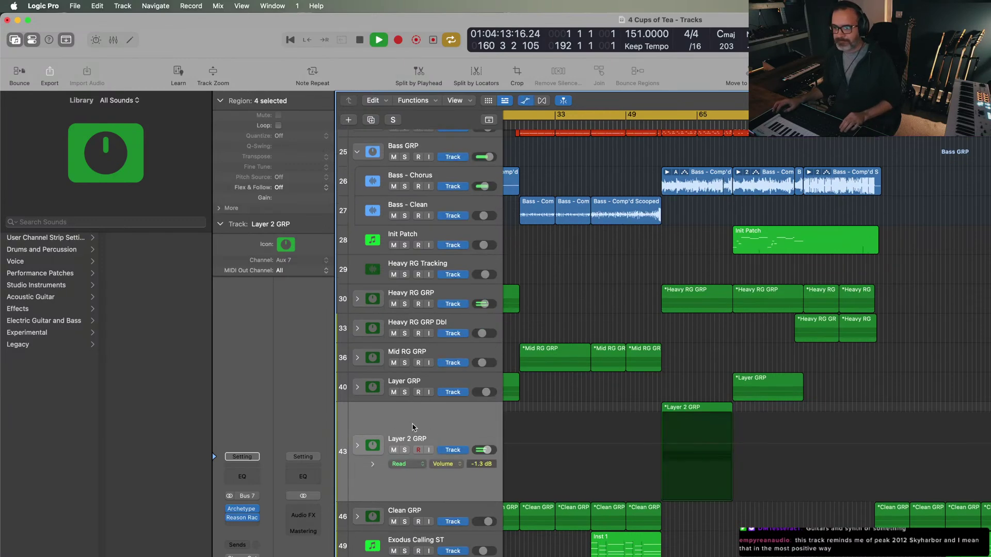
{"action": "scroll", "coordinate": [408, 483], "scroll_direction": "up", "scroll_amount": 3}
{"action": "left_click_drag", "start_coordinate": [408, 484], "coordinate": [410, 458]}
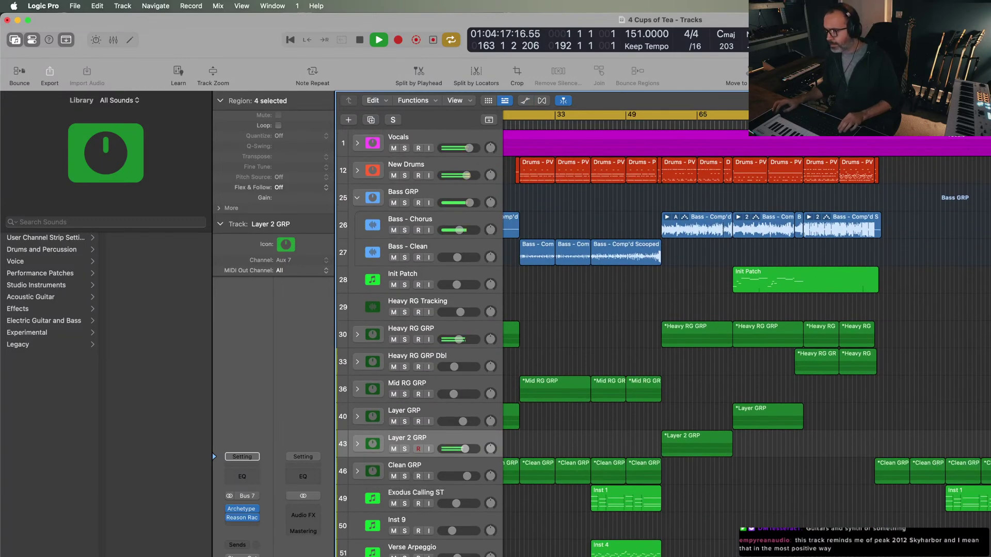
{"action": "key", "text": "super+Up"}
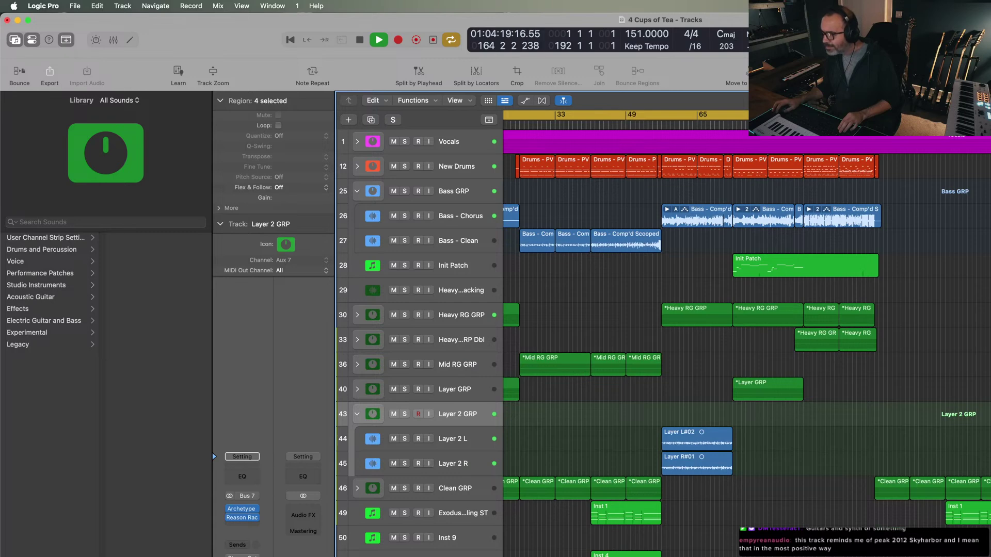
{"action": "key", "text": "z"}
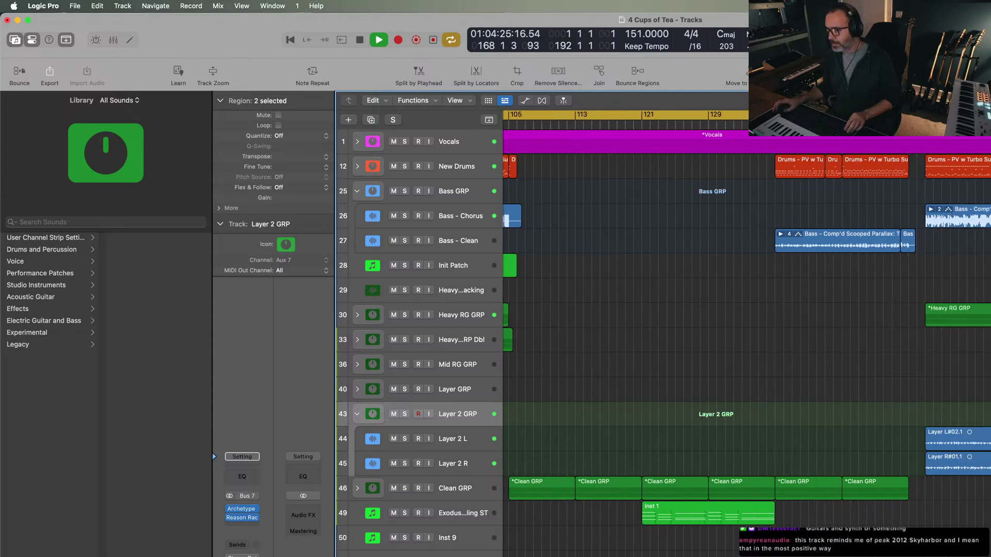
{"action": "scroll", "coordinate": [940, 447], "scroll_direction": "up", "scroll_amount": 5}
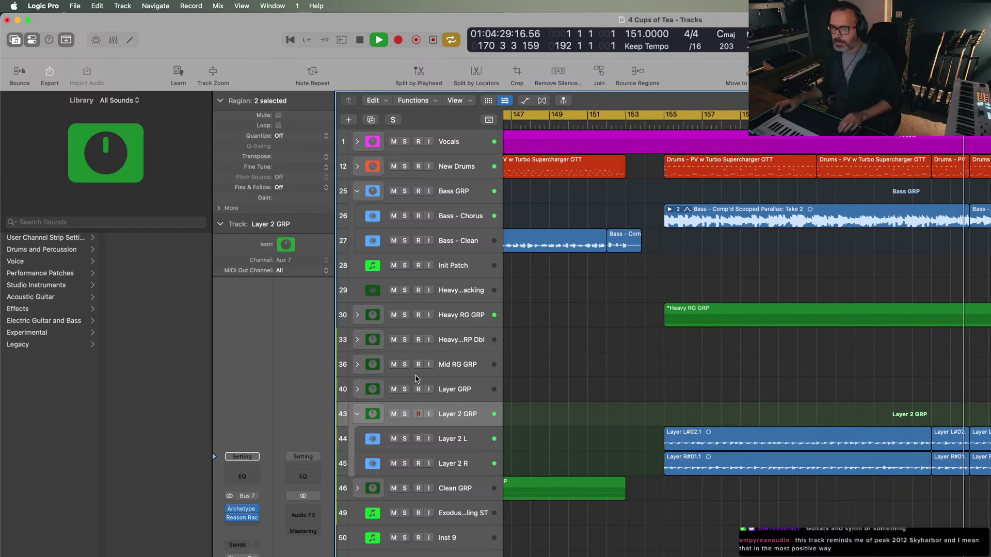
- Solo Layer 2 GRP and Heavy RG GRP to hear the last chorus guitars, then stop playback and clear both solos
{"action": "left_click", "coordinate": [405, 414]}
{"action": "left_click", "coordinate": [405, 315]}
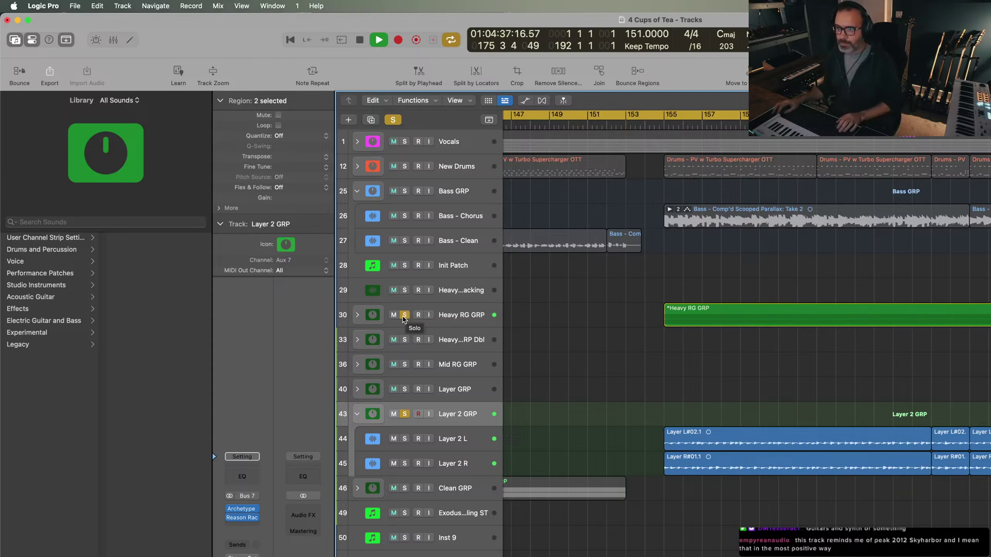
{"action": "key", "text": "space"}
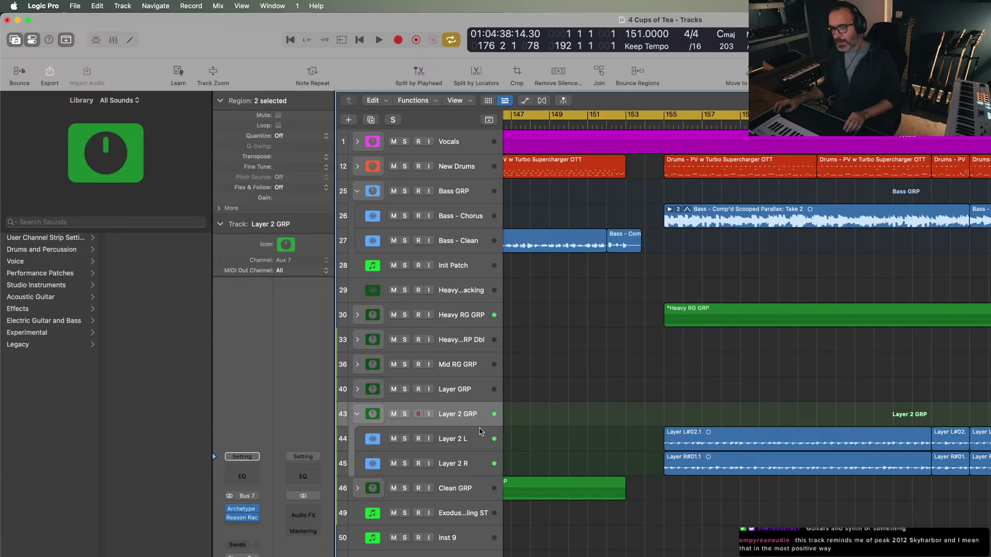
- Collapse the Layer 2 GRP stack and try selecting its later regions in the last chorus
{"action": "key", "text": "super+Down"}
{"action": "left_click", "coordinate": [983, 435]}
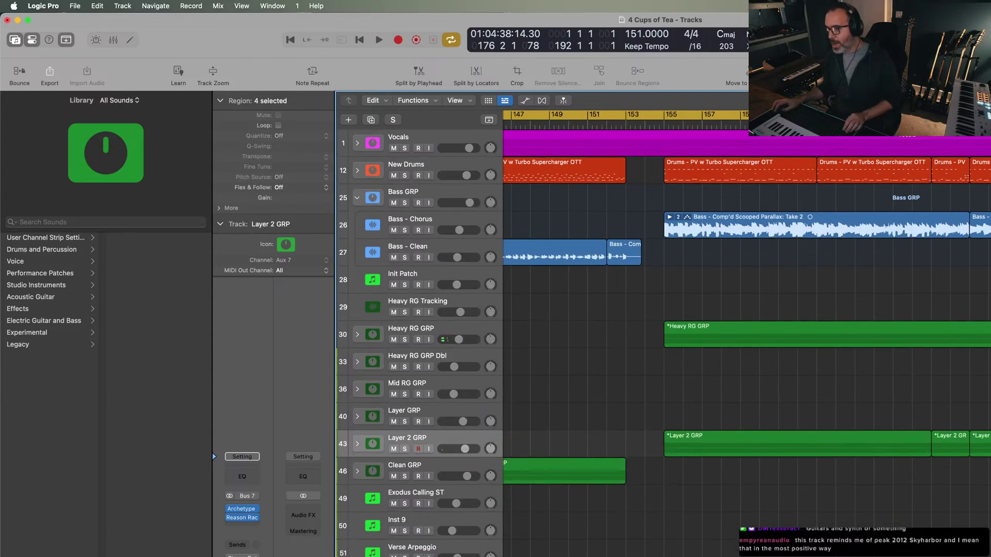
{"action": "left_click", "coordinate": [931, 427]}
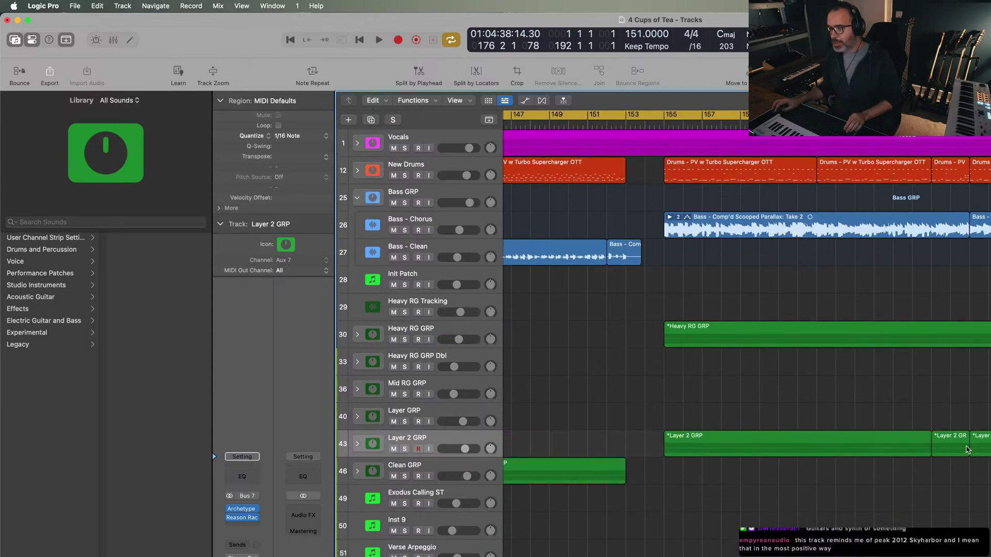
{"action": "left_click", "coordinate": [968, 449]}
{"action": "left_click", "coordinate": [983, 468]}
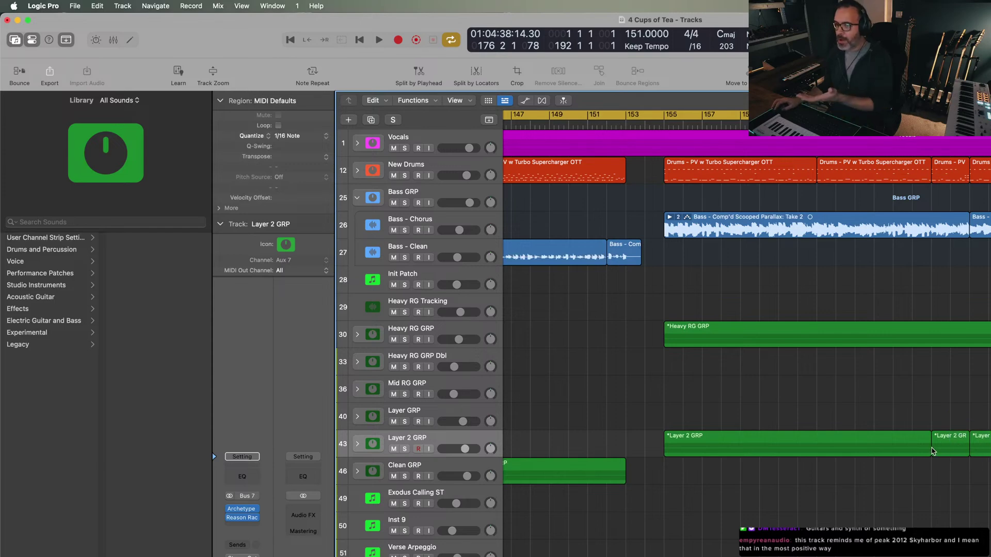
{"action": "left_click_drag", "start_coordinate": [954, 422], "coordinate": [986, 470]}
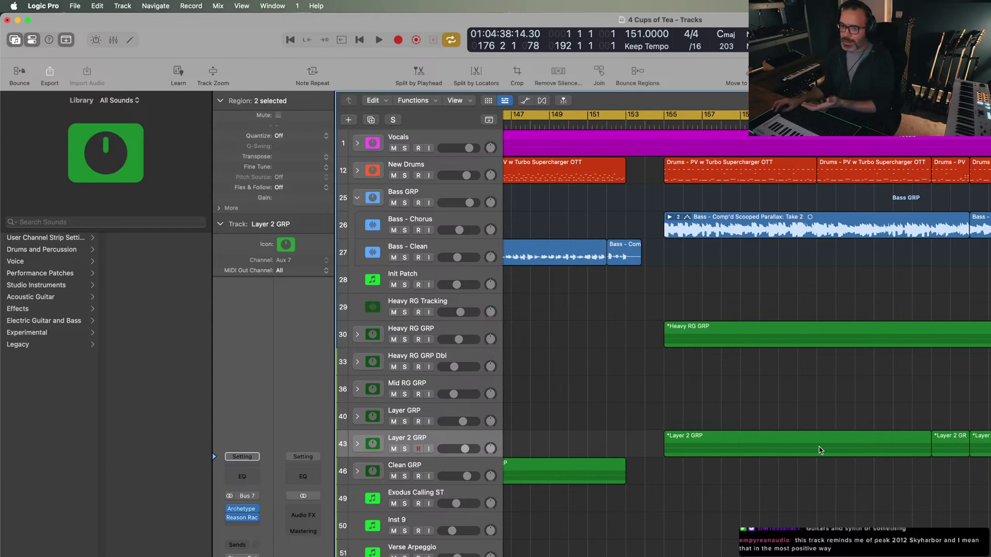
- Expand Layer 2 GRP, select all its Layer 2 L and Layer 2 R regions, and try to join them
{"action": "key", "text": "z"}
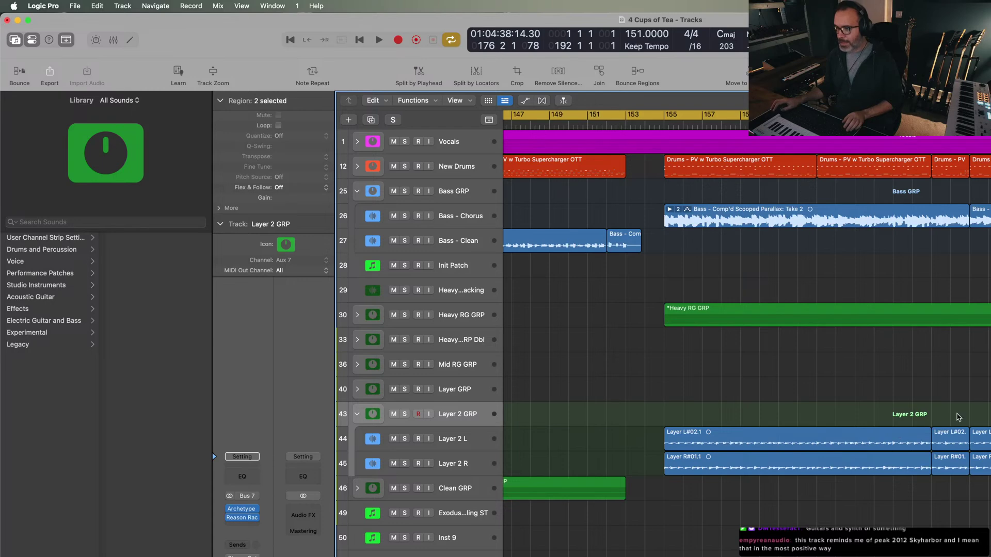
{"action": "left_click", "coordinate": [958, 417]}
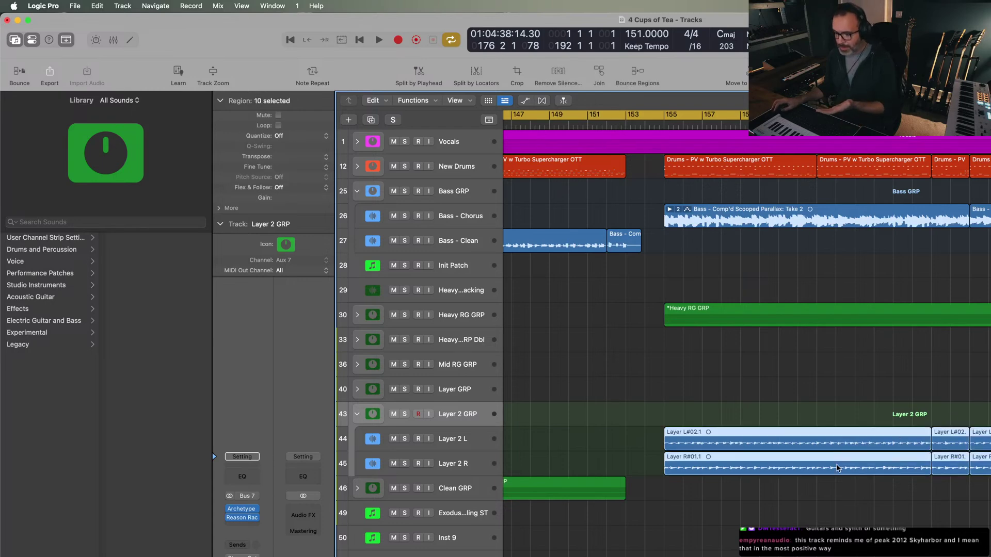
{"action": "key", "text": "super+j"}
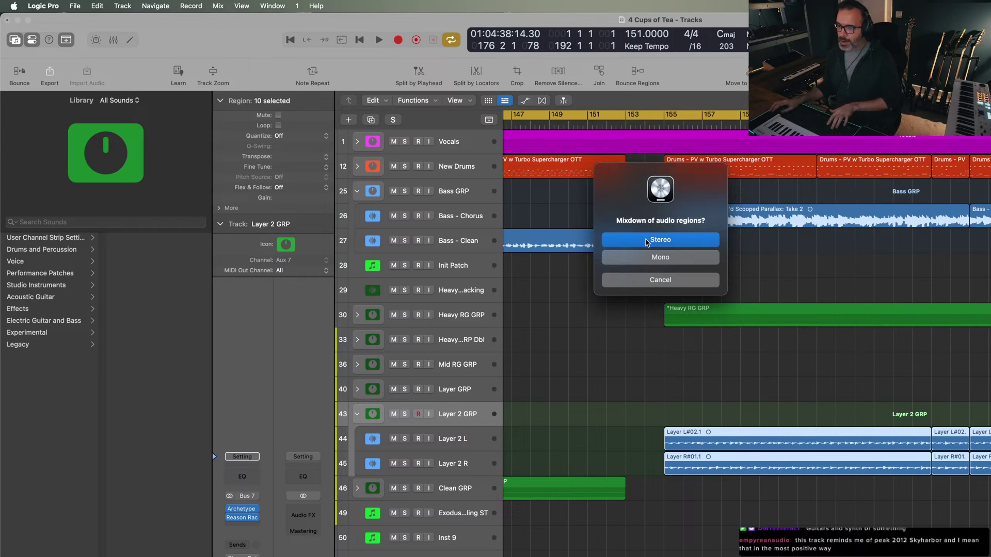
{"action": "left_click", "coordinate": [652, 280]}
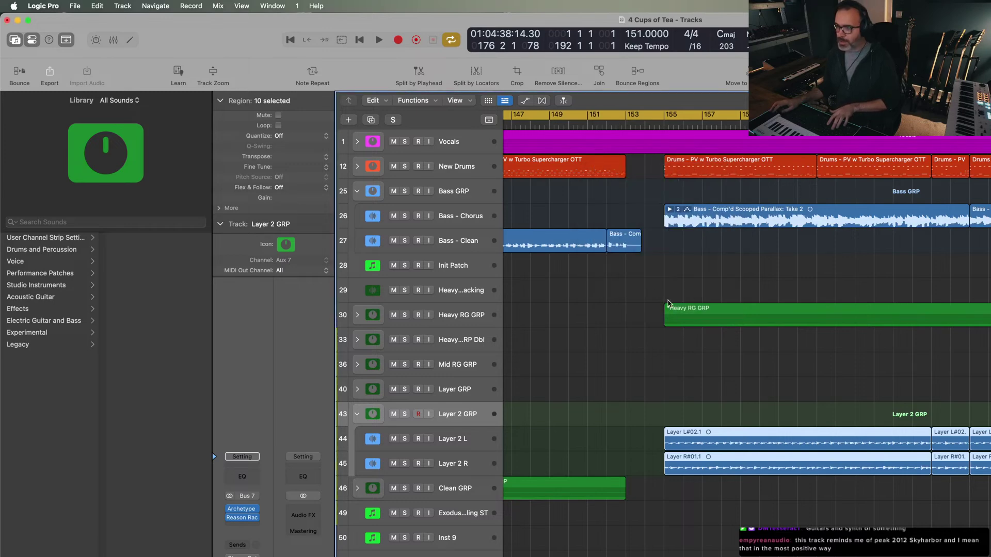
- View the whole arrangement and place the playhead at bars 97, 83, 57 and 97 again to examine the song's sections
{"action": "key", "text": "z"}
{"action": "key", "text": "z"}
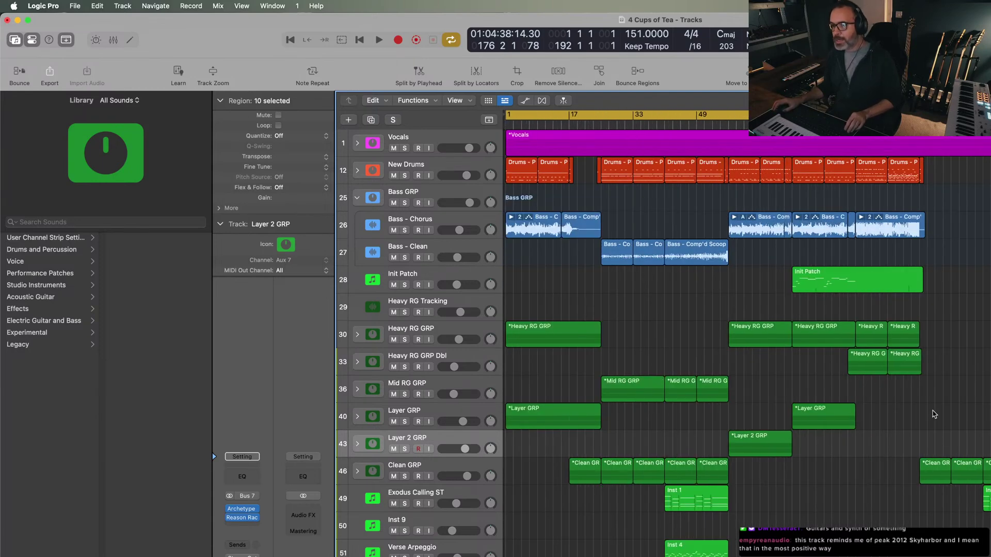
{"action": "left_click", "coordinate": [887, 118]}
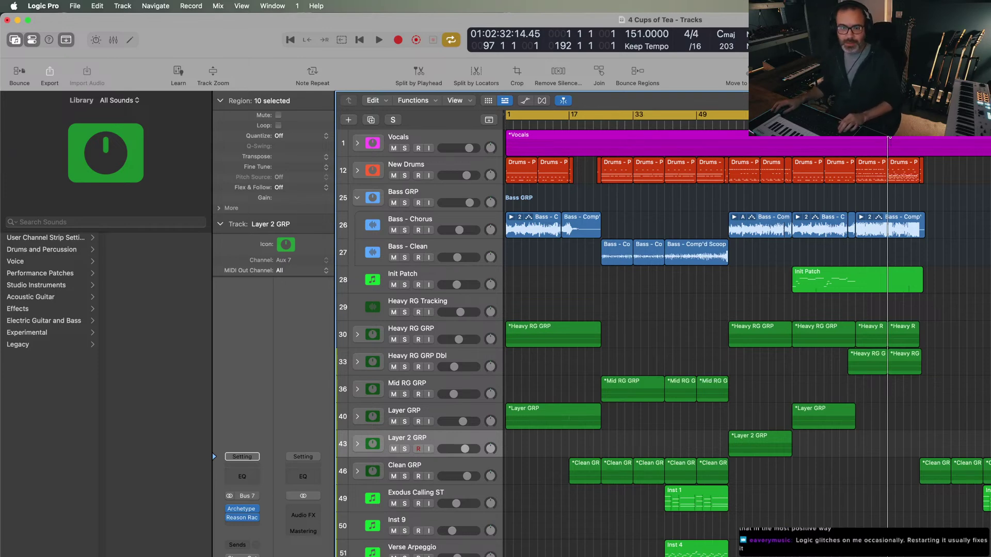
{"action": "left_click_drag", "start_coordinate": [887, 117], "coordinate": [832, 118]}
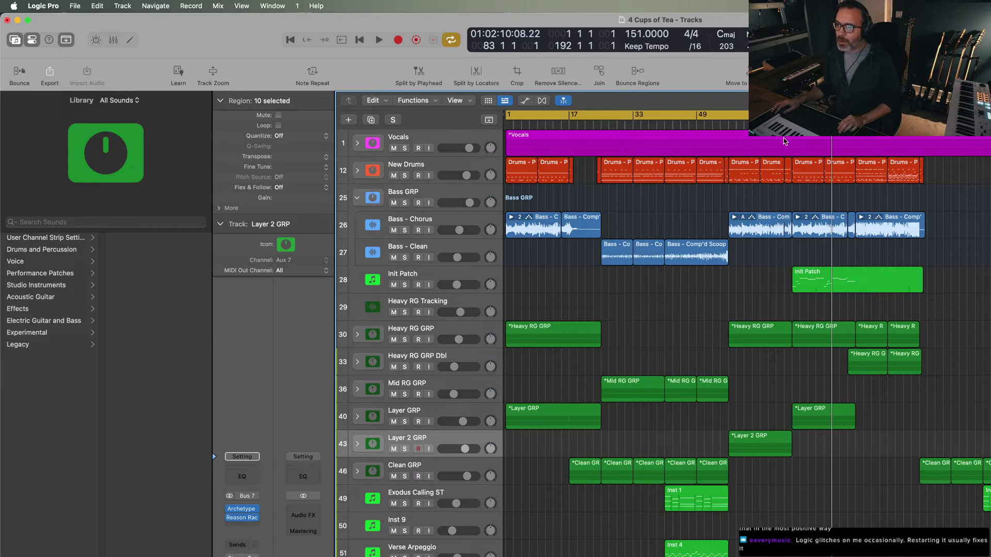
{"action": "left_click", "coordinate": [728, 123]}
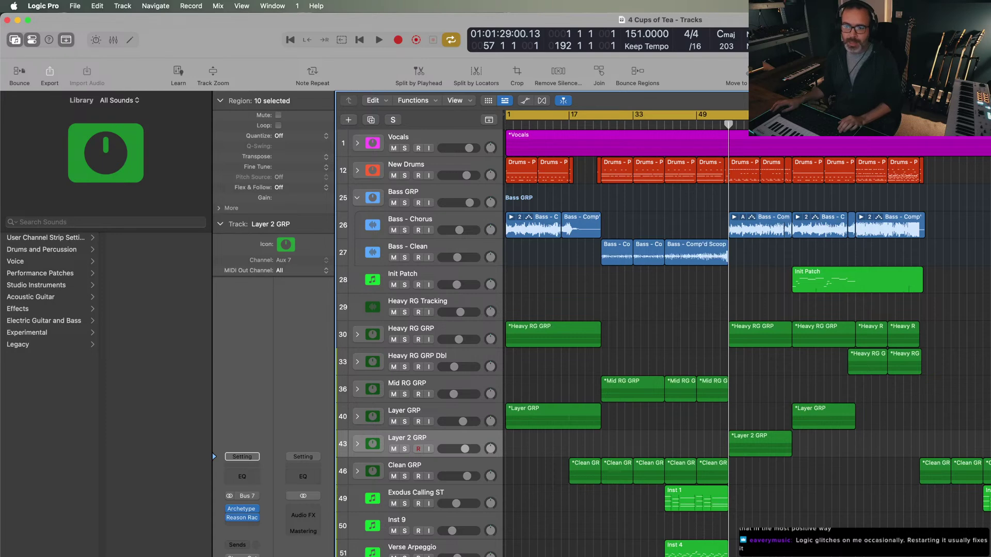
{"action": "left_click", "coordinate": [888, 120]}
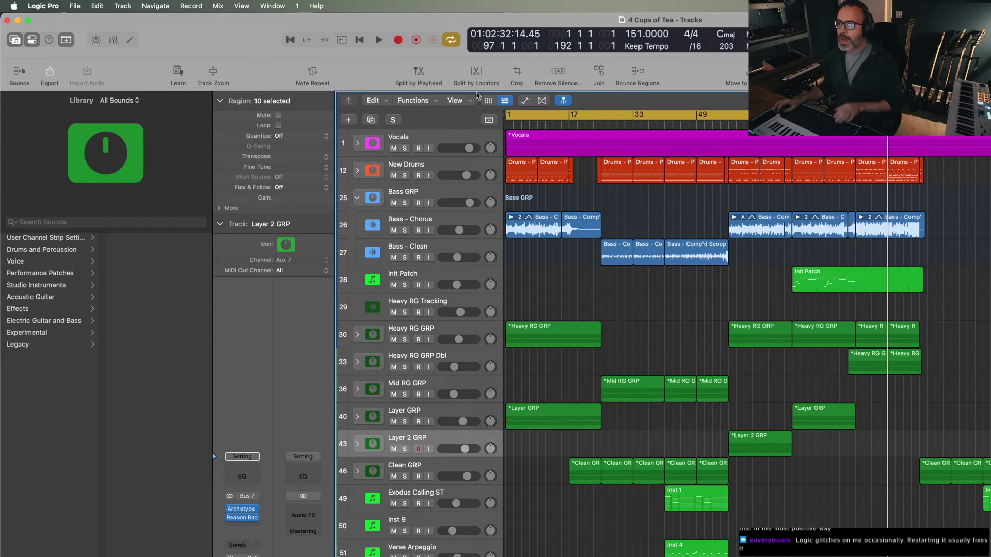
- Play the song's opening briefly, return to the project start, and deselect all regions
{"action": "left_click", "coordinate": [290, 40]}
{"action": "key", "text": "space"}
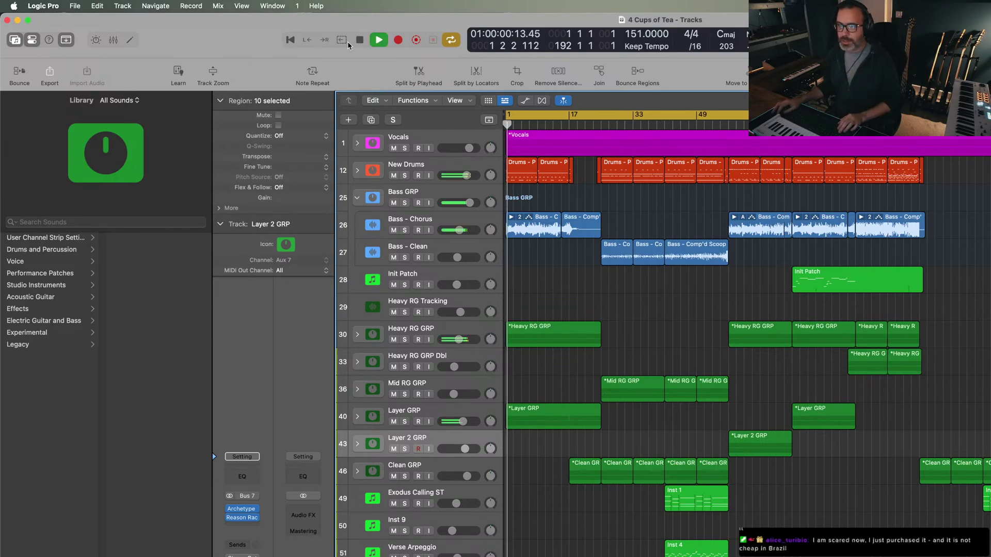
{"action": "key", "text": "space"}
{"action": "left_click", "coordinate": [290, 40]}
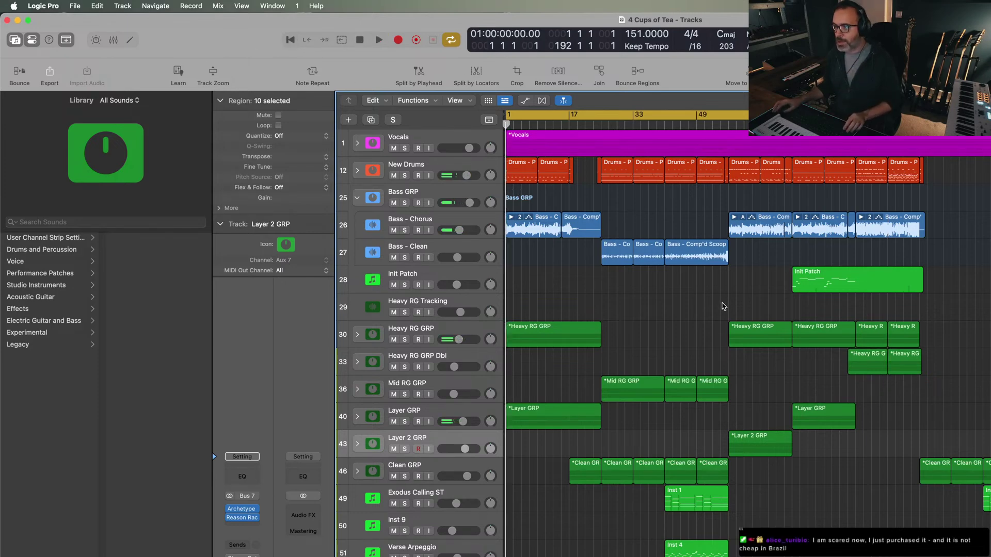
{"action": "key", "text": "shift+d"}
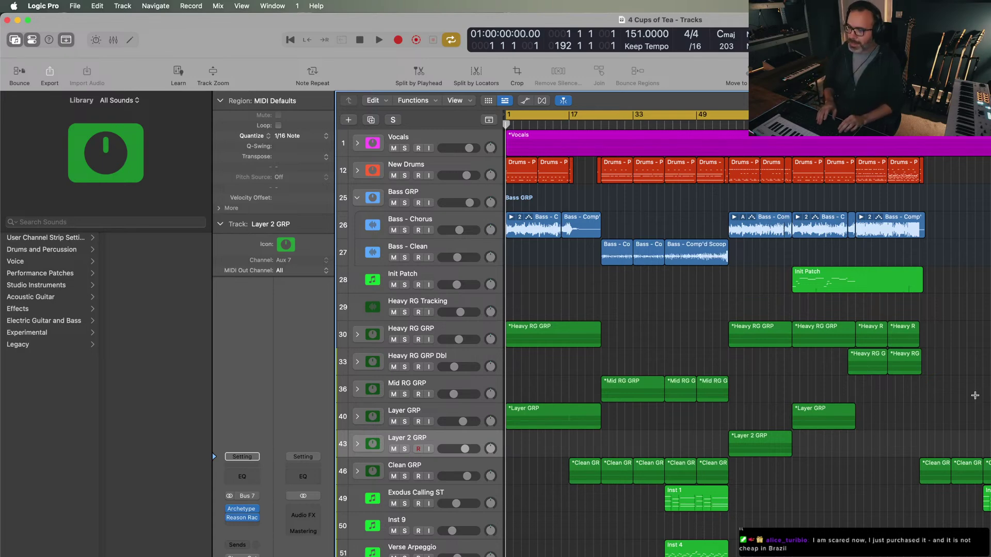
- Open the Brother Euugh project from its folder inside DT2, closing the current project
{"action": "key", "text": "super+o"}
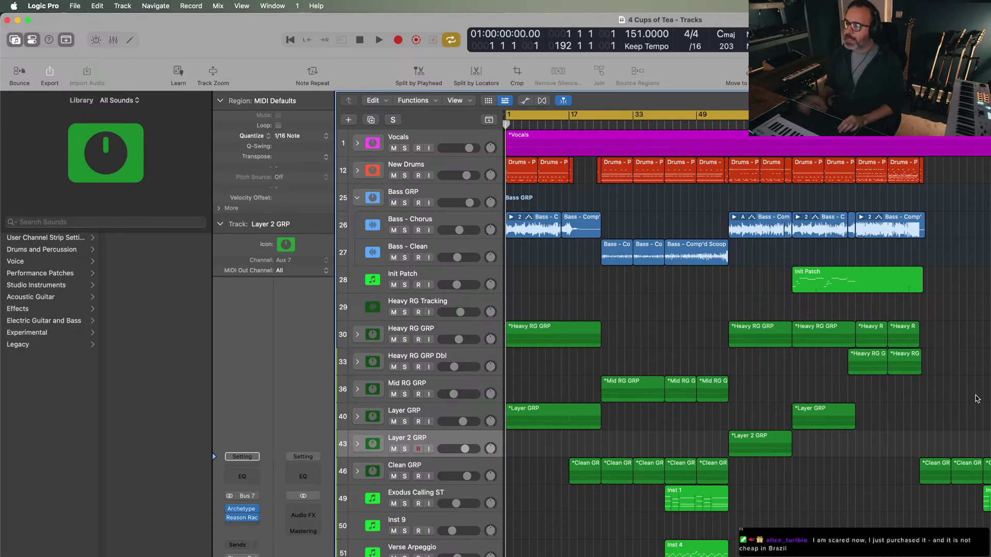
{"action": "key", "text": "super+Up"}
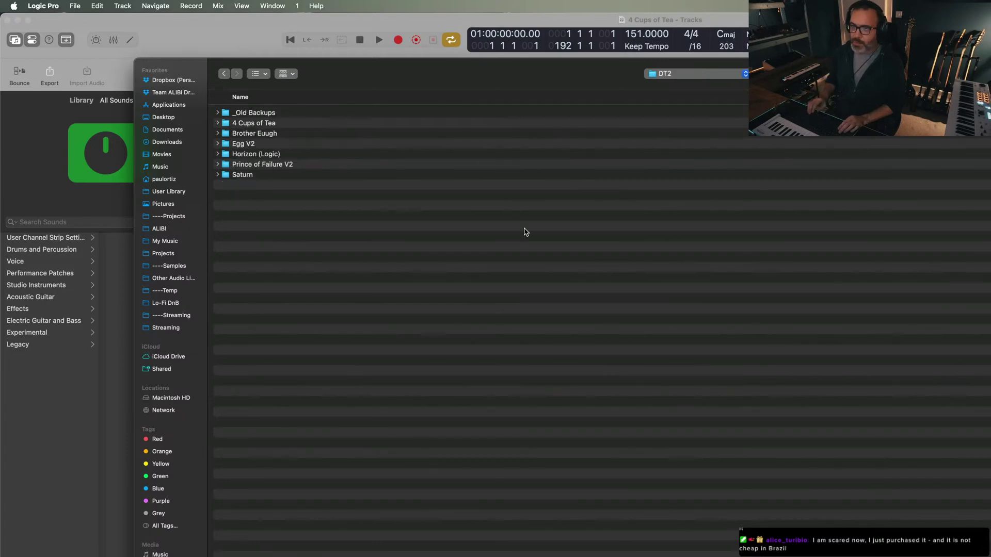
{"action": "double_click", "coordinate": [257, 134]}
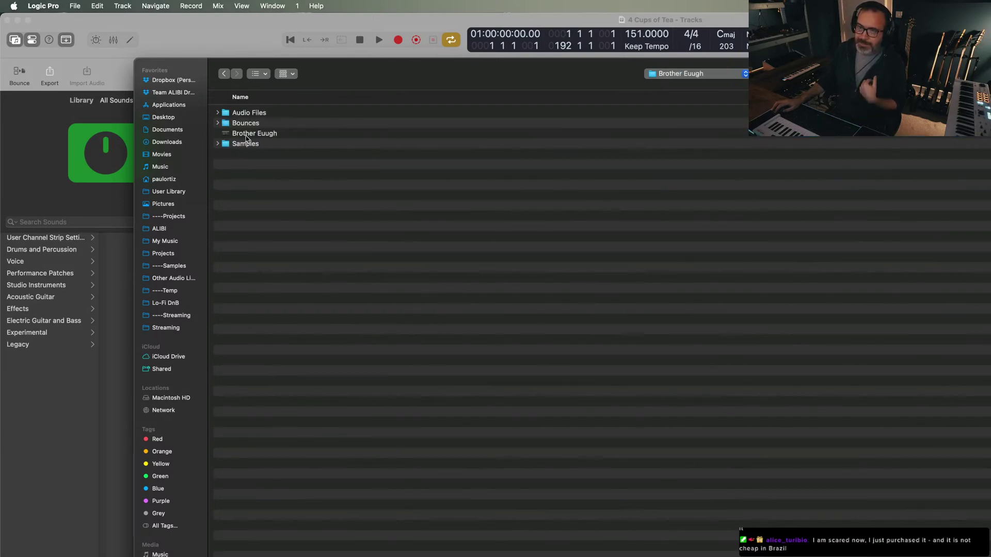
{"action": "double_click", "coordinate": [246, 135]}
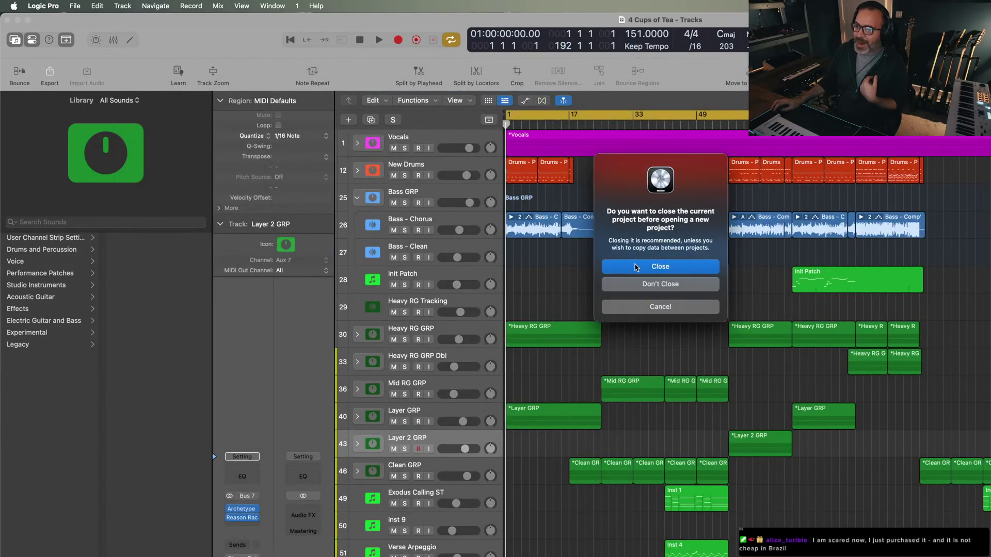
{"action": "left_click", "coordinate": [631, 265]}
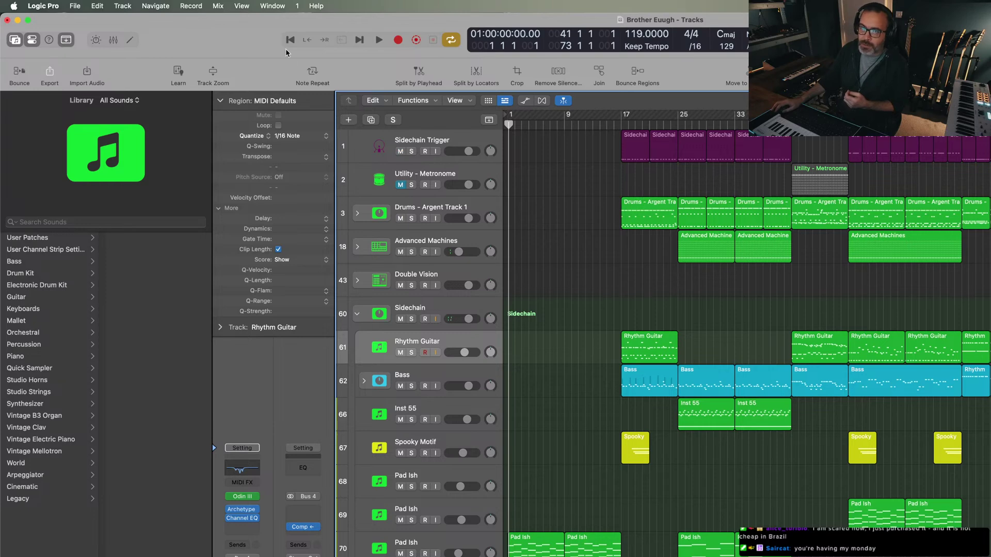
- Play the opening briefly, return to the project start, and select the Pad Ish track that has regions from bar 1
{"action": "left_click", "coordinate": [380, 41]}
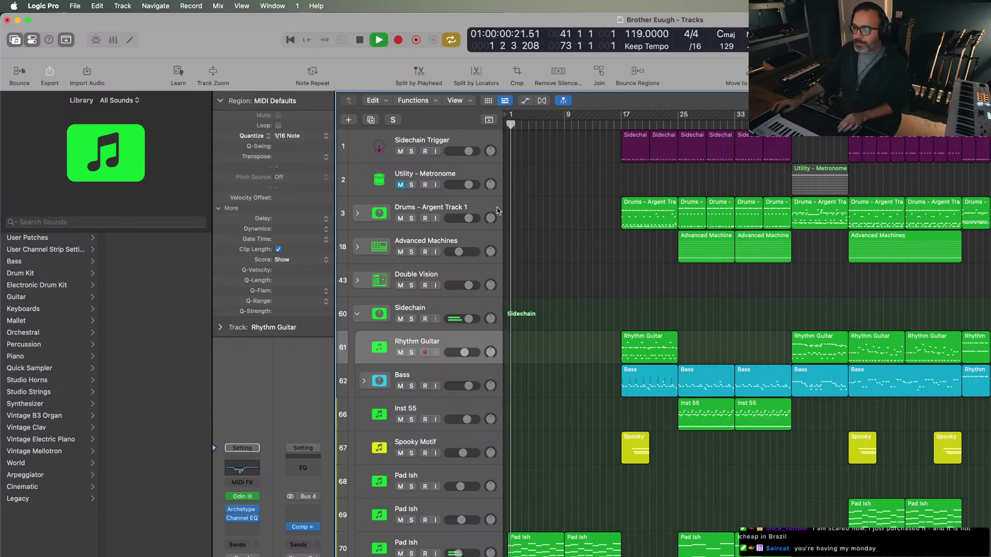
{"action": "key", "text": "space"}
{"action": "left_click", "coordinate": [290, 41]}
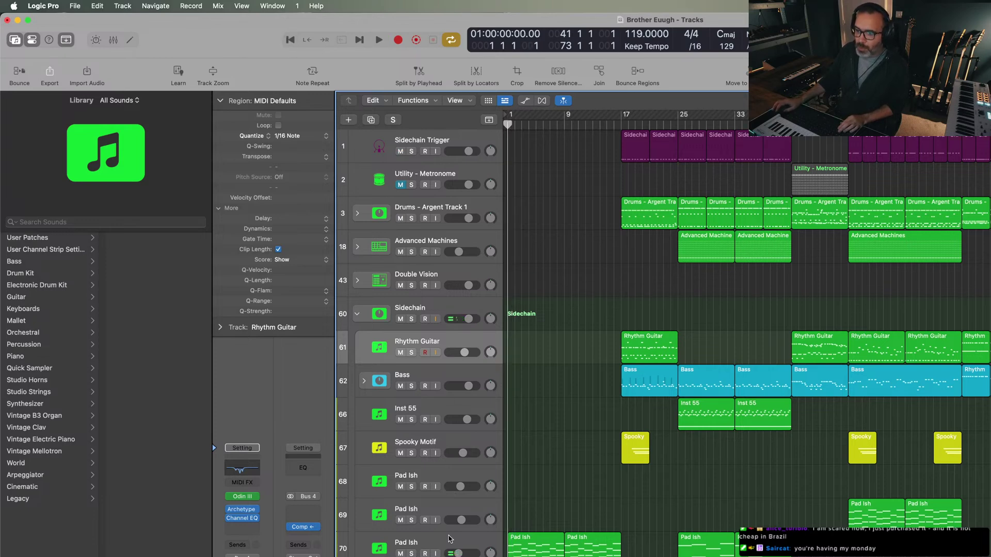
{"action": "left_click", "coordinate": [450, 541]}
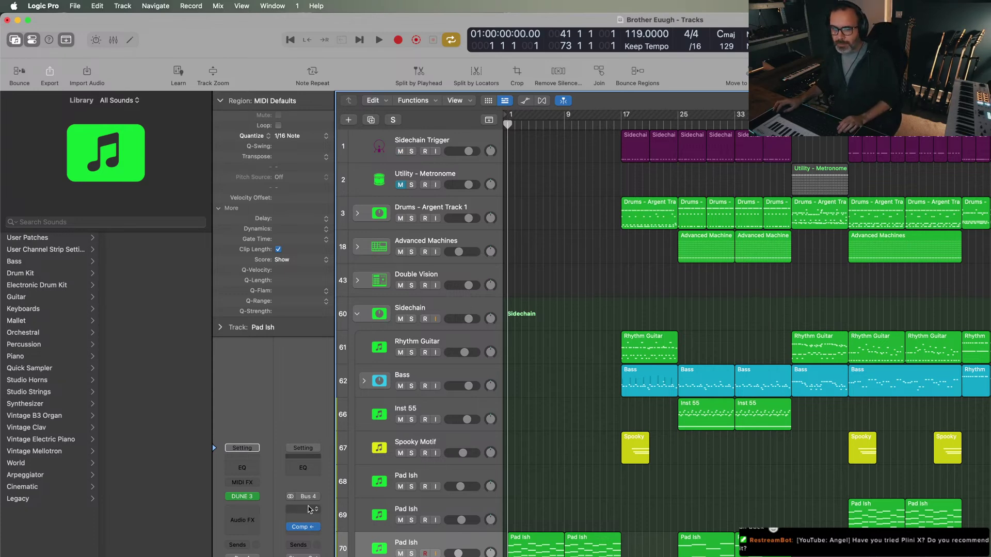
- Search the audio effects for "neural" on the Pad Ish track and leave the list without inserting a plug-in
{"action": "left_click", "coordinate": [237, 518]}
{"action": "mouse_move", "coordinate": [237, 519]}
{"action": "type", "text": "neural"}
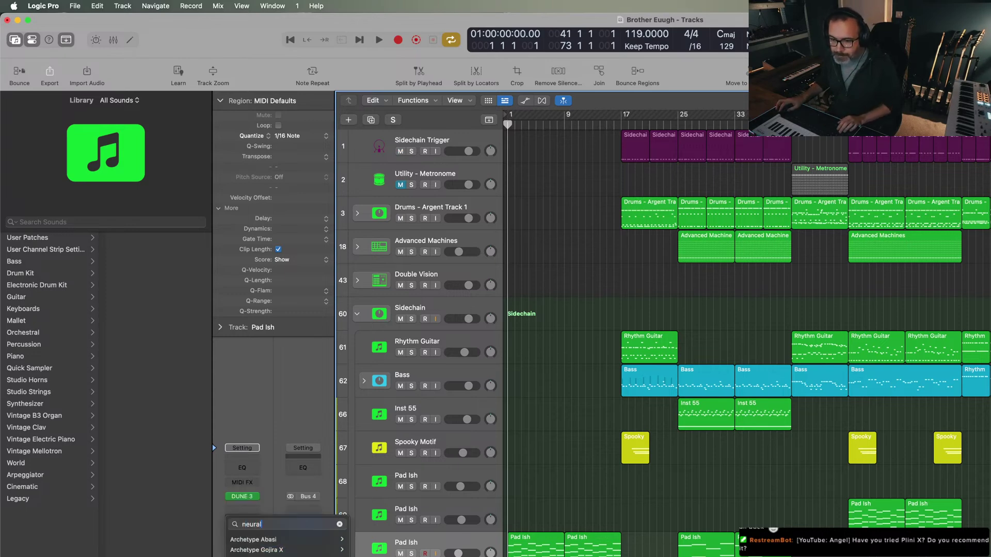
{"action": "key", "text": "Escape"}
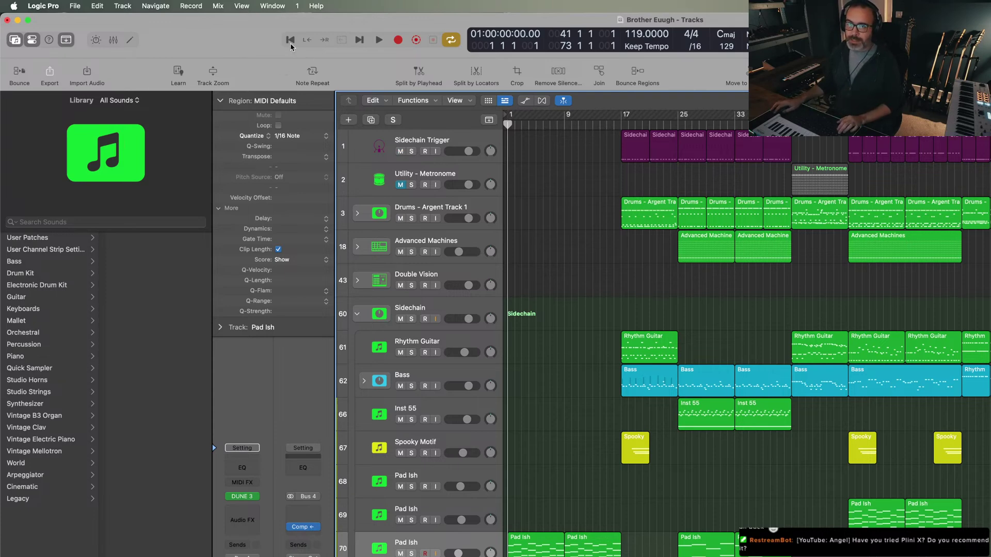
- Play the song from the start, skip ahead to about bar 15, and extend the cycle range's start back to bar 17
{"action": "key", "text": "space"}
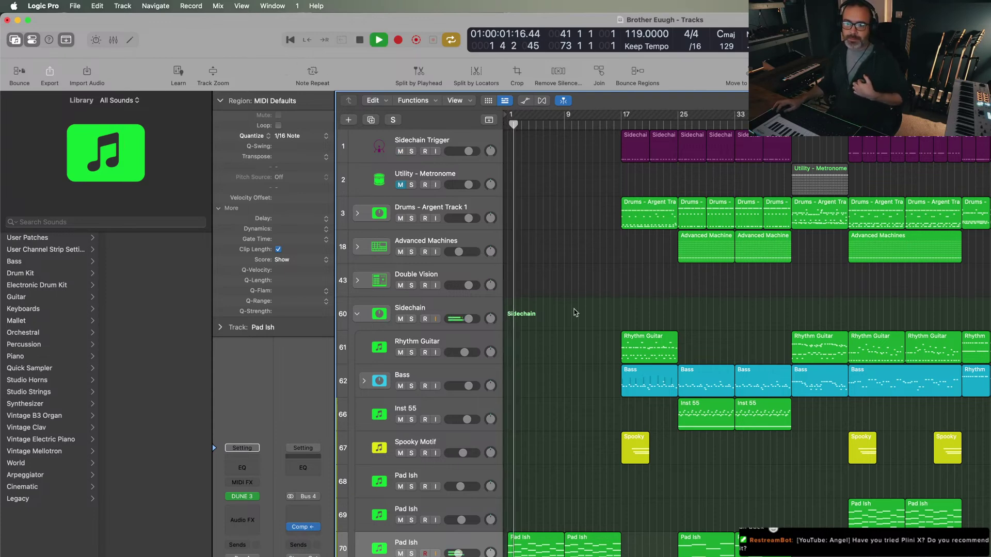
{"action": "right_click", "coordinate": [456, 547]}
{"action": "left_click", "coordinate": [449, 544]}
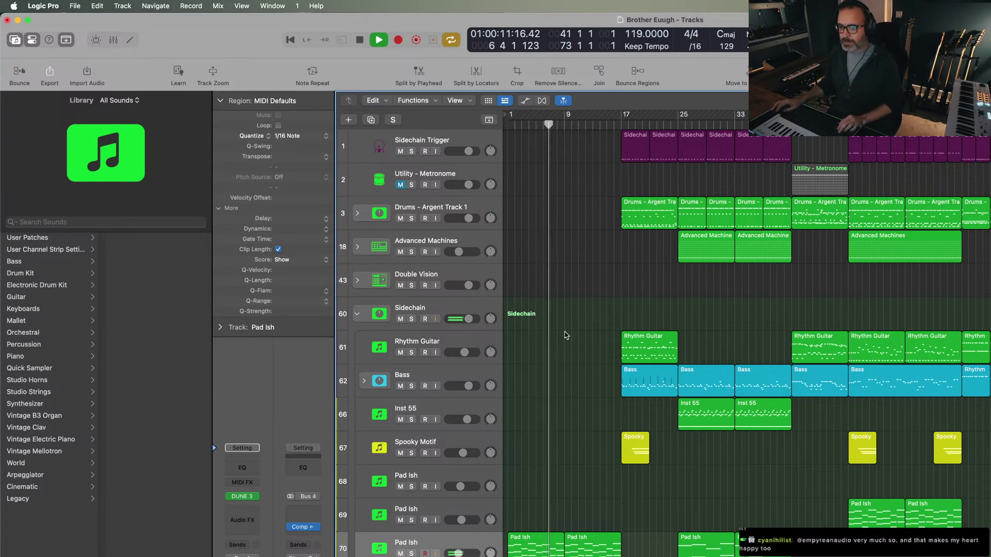
{"action": "left_click", "coordinate": [607, 126]}
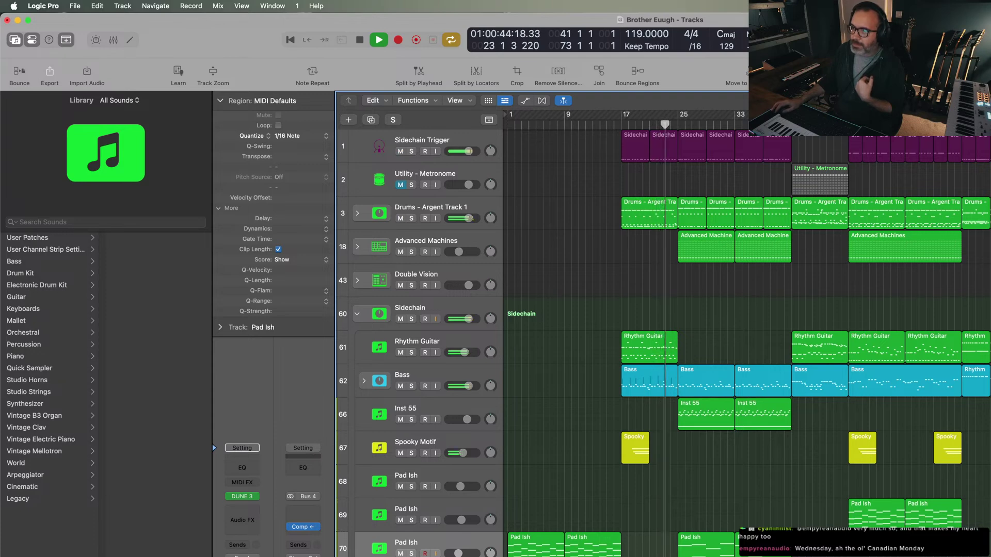
{"action": "left_click_drag", "start_coordinate": [793, 117], "coordinate": [621, 132]}
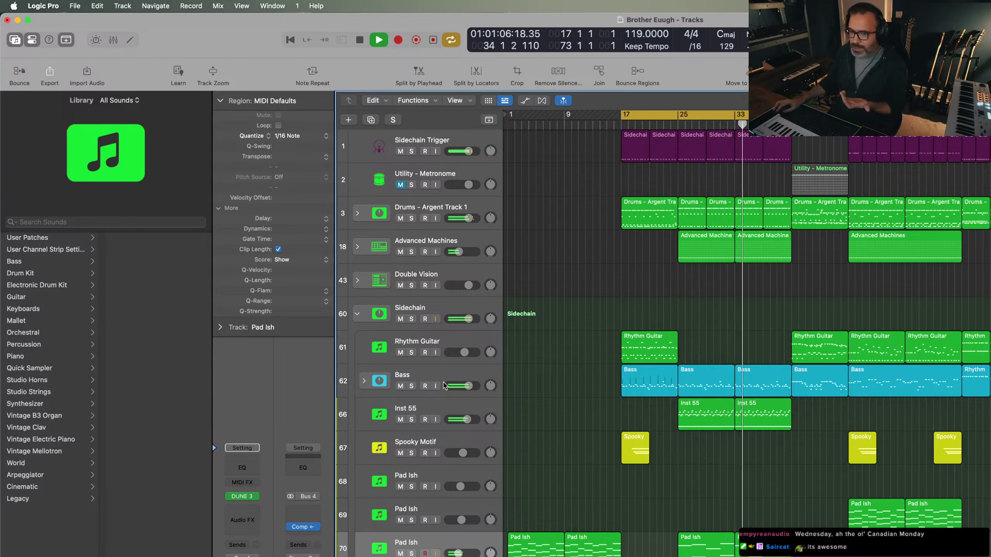
- Expand the Bass stack and examine the automation on its tracks, then hide the automation again
{"action": "left_click", "coordinate": [364, 381]}
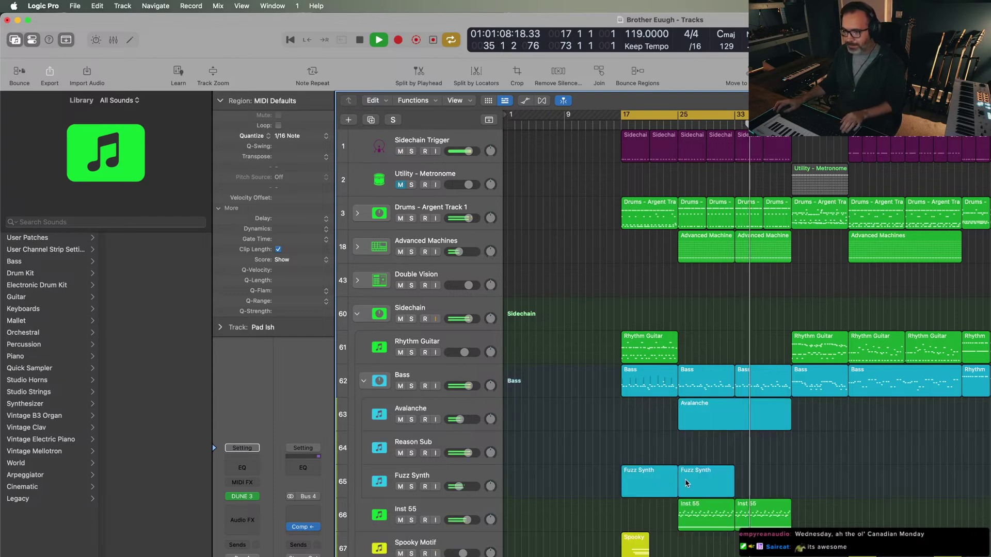
{"action": "key", "text": "a"}
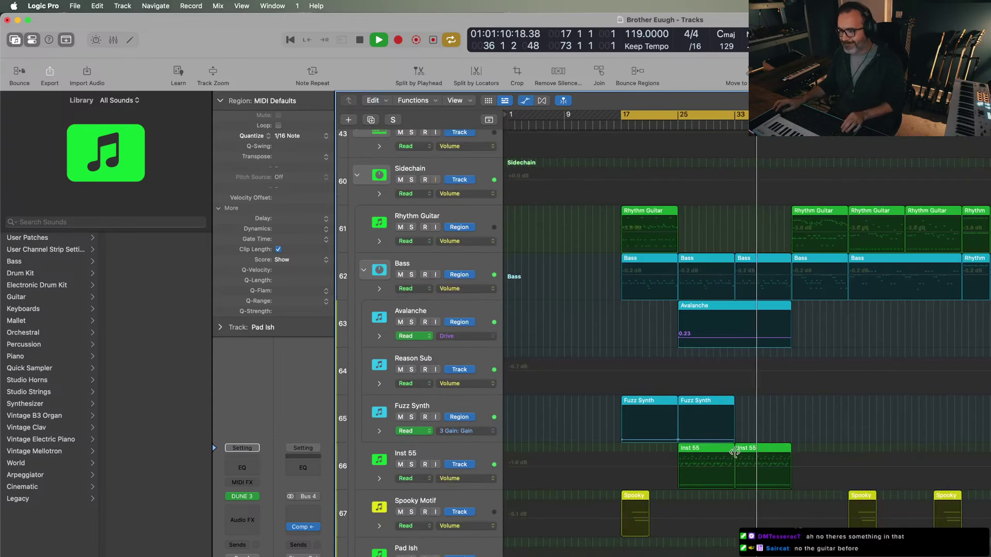
{"action": "key", "text": "a"}
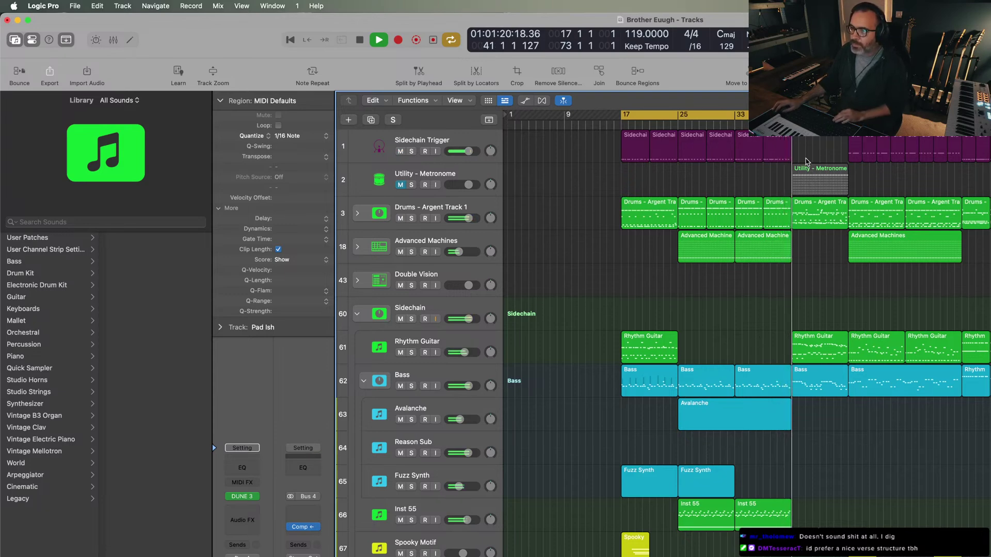
- Stop playback, return to bar 41, skip ahead to bar 49, and play the song from there
{"action": "key", "text": "space"}
{"action": "key", "text": "comma"}
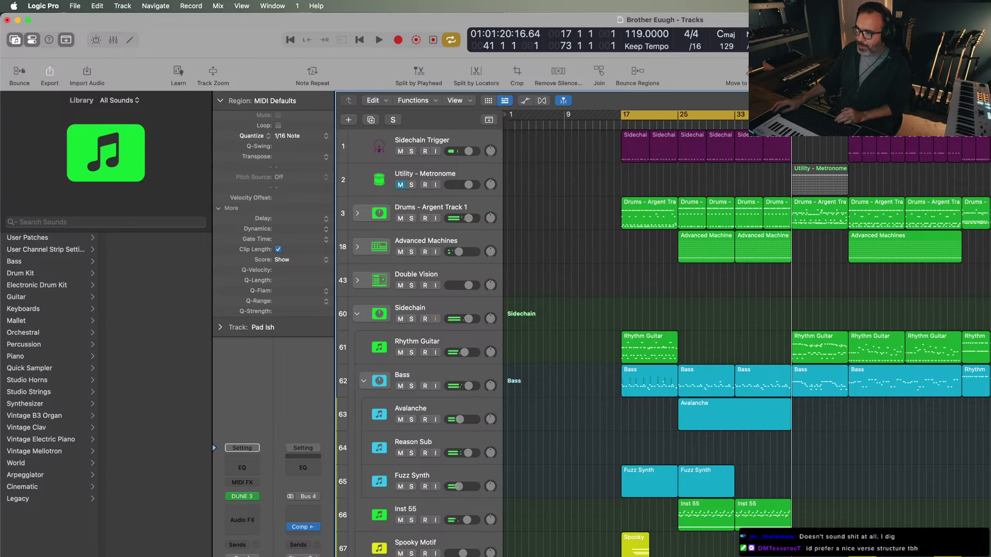
{"action": "key", "text": "shift+period"}
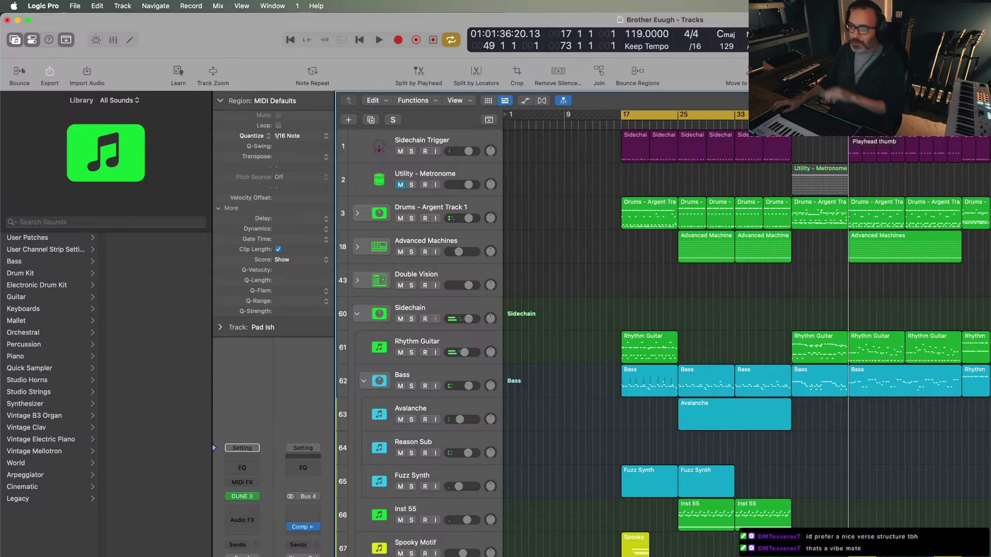
{"action": "key", "text": "space"}
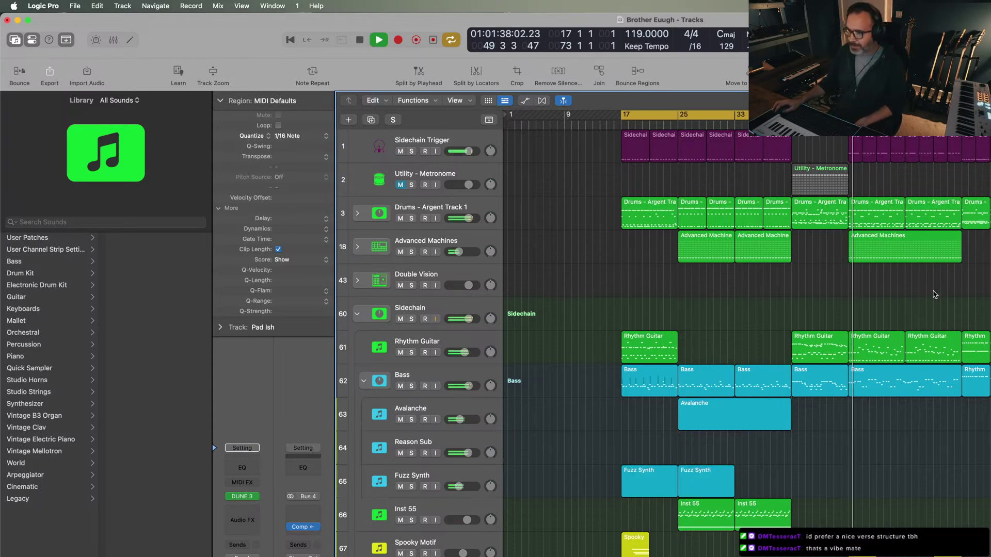
- Examine the drum, bass and Spooky Motif tracks while the section from bar 49 plays, and stop around bar 69
{"action": "scroll", "coordinate": [915, 318], "scroll_direction": "down", "scroll_amount": 1}
{"action": "scroll", "coordinate": [916, 318], "scroll_direction": "down", "scroll_amount": 4}
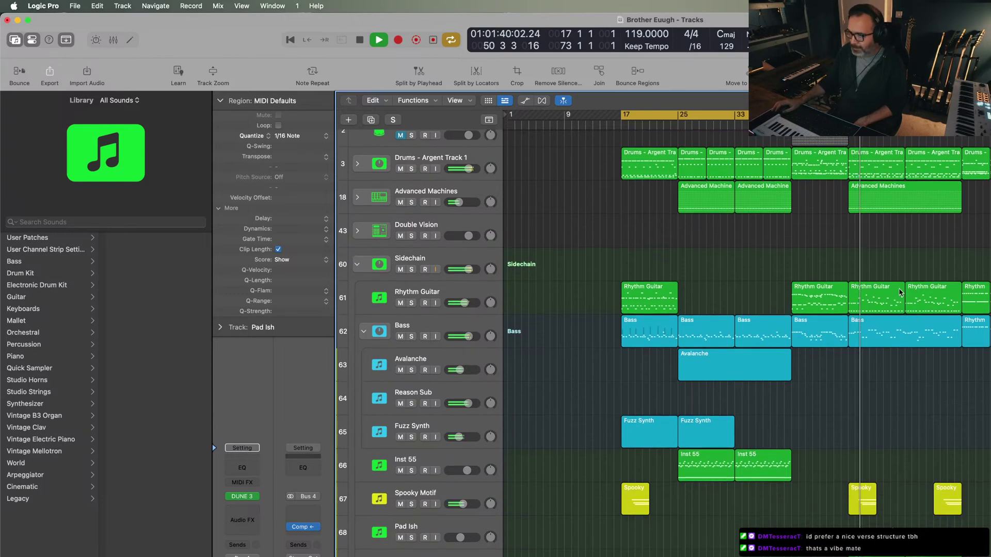
{"action": "scroll", "coordinate": [972, 407], "scroll_direction": "up", "scroll_amount": 4}
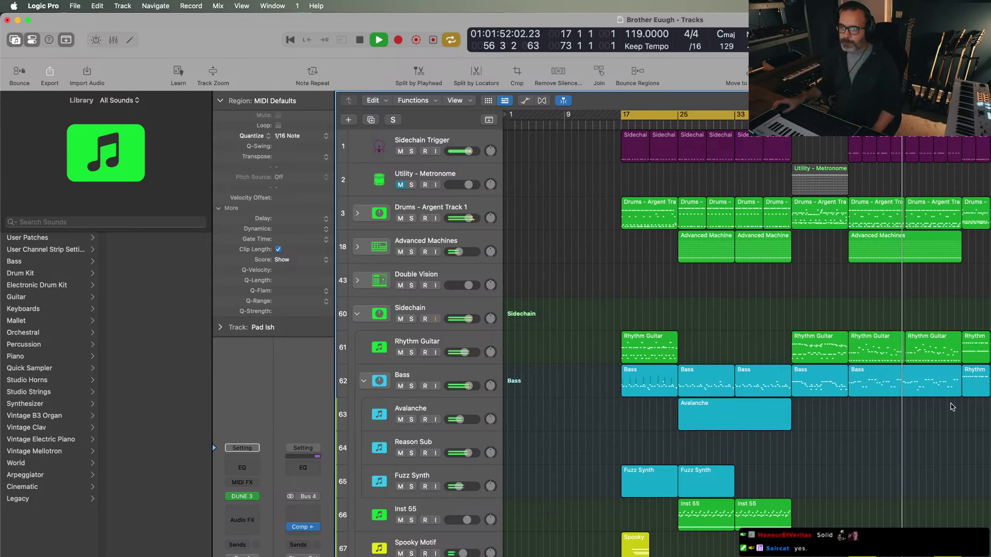
{"action": "scroll", "coordinate": [976, 398], "scroll_direction": "down", "scroll_amount": 3}
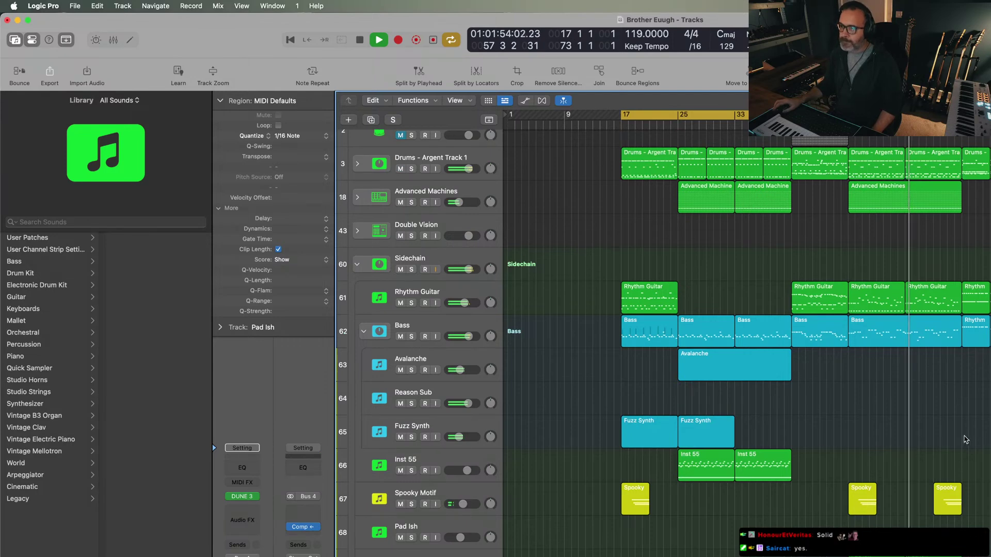
{"action": "scroll", "coordinate": [956, 454], "scroll_direction": "up", "scroll_amount": 3}
{"action": "scroll", "coordinate": [956, 452], "scroll_direction": "down", "scroll_amount": 3}
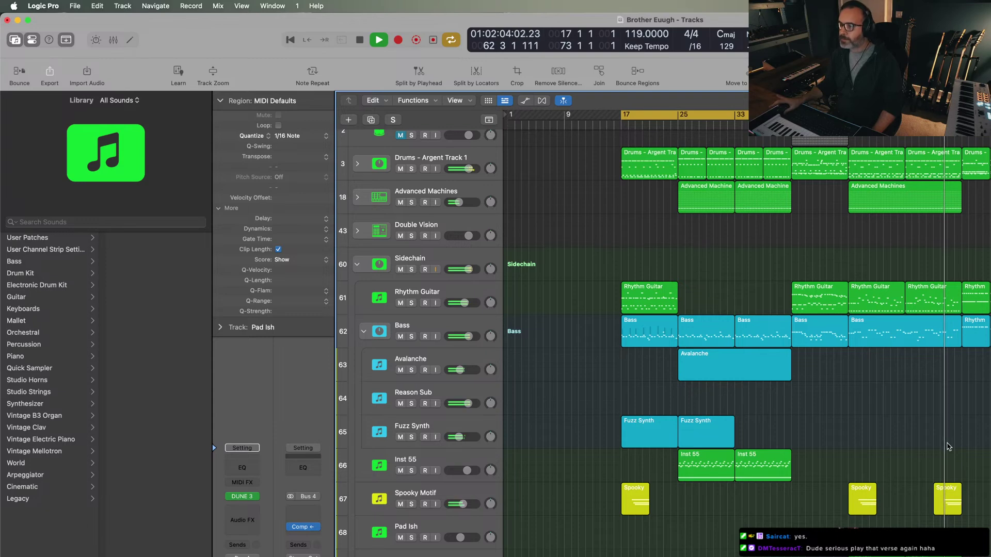
{"action": "scroll", "coordinate": [956, 457], "scroll_direction": "up", "scroll_amount": 2}
{"action": "scroll", "coordinate": [958, 459], "scroll_direction": "down", "scroll_amount": 1}
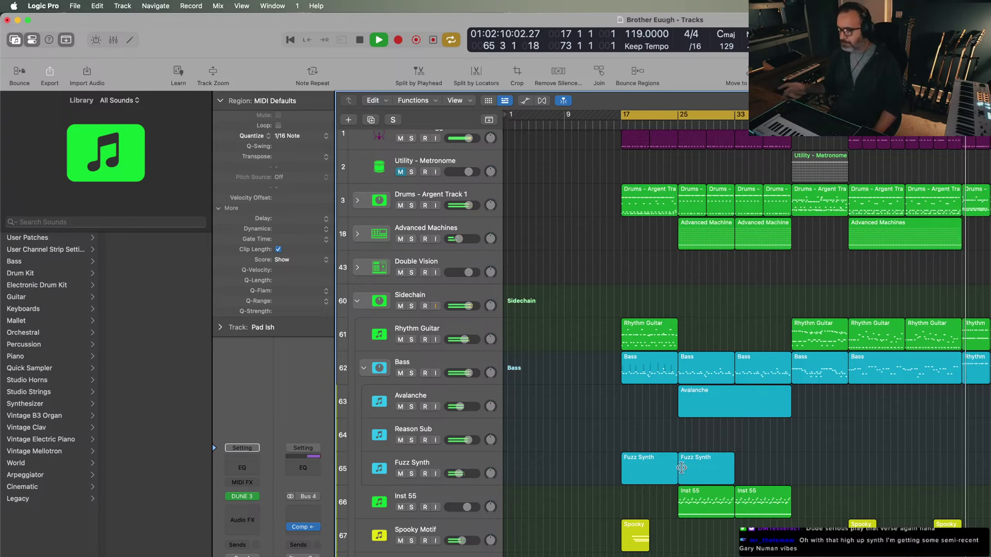
{"action": "scroll", "coordinate": [988, 454], "scroll_direction": "up", "scroll_amount": 1}
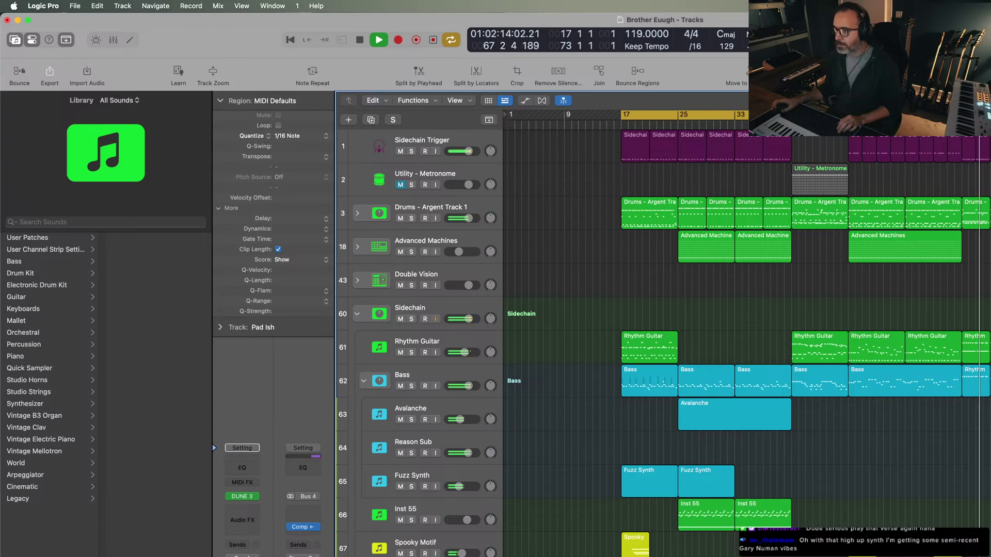
{"action": "scroll", "coordinate": [936, 375], "scroll_direction": "up", "scroll_amount": 3}
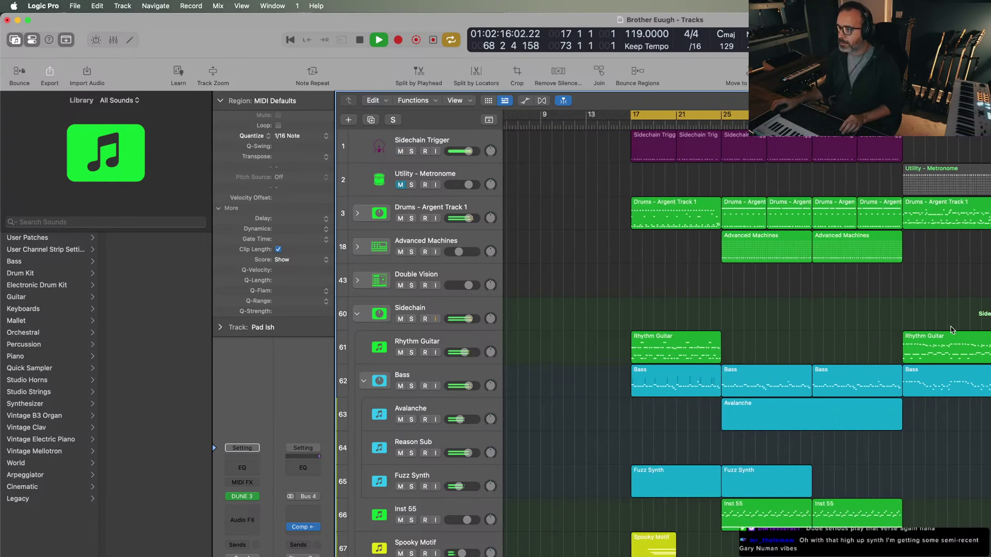
{"action": "key", "text": "space"}
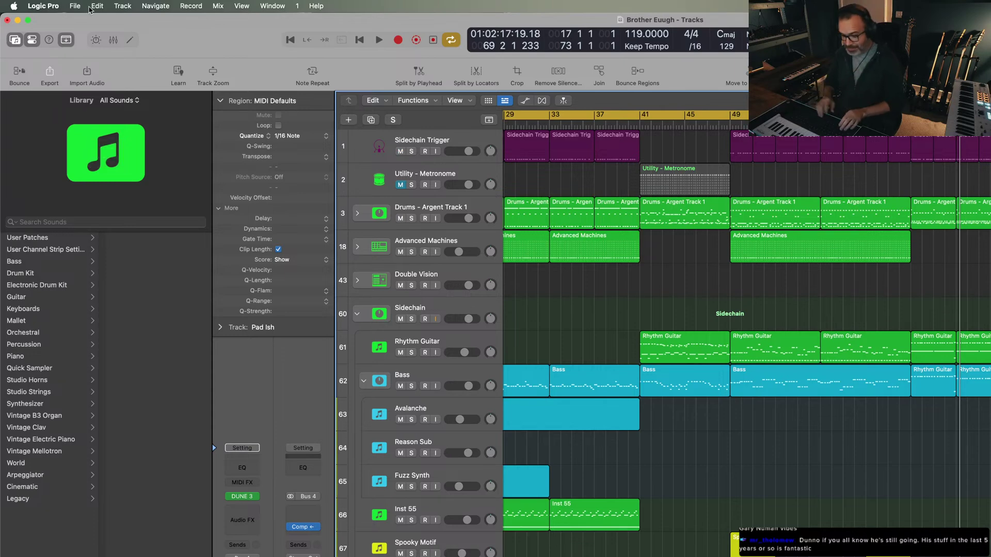
- Open the Egg V2 project from the DT2 folder, closing Brother Euugh and saving its changes
{"action": "key", "text": "super+shift+i"}
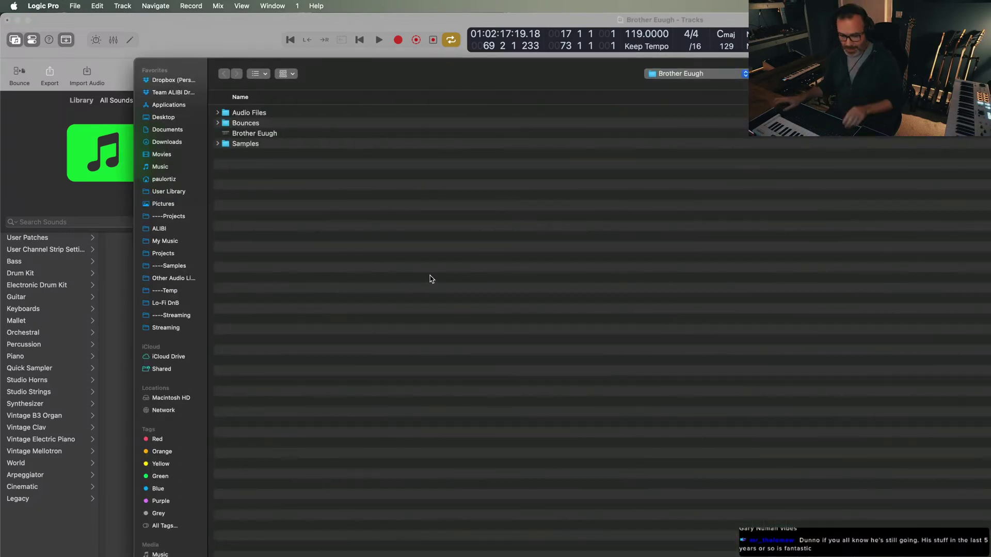
{"action": "key", "text": "super+Up"}
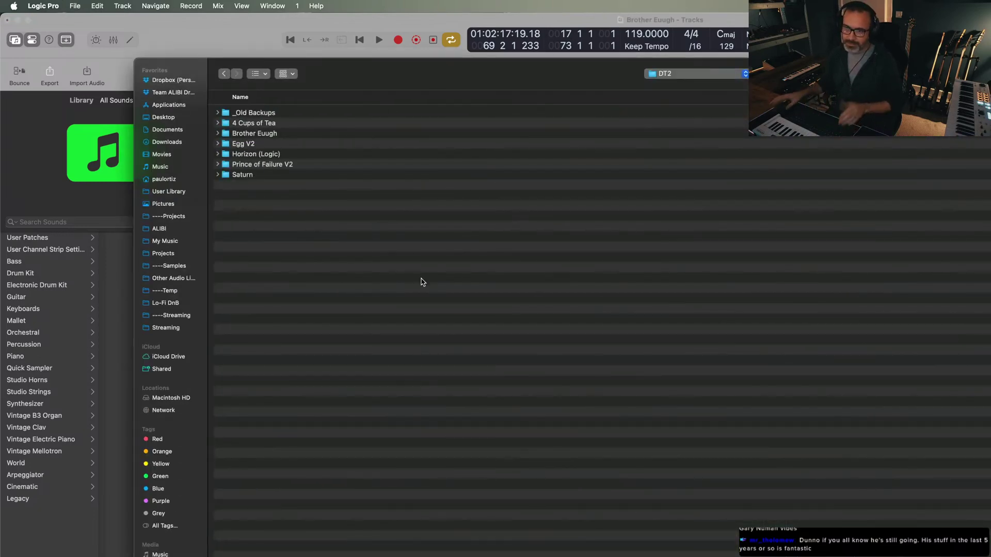
{"action": "double_click", "coordinate": [259, 145]}
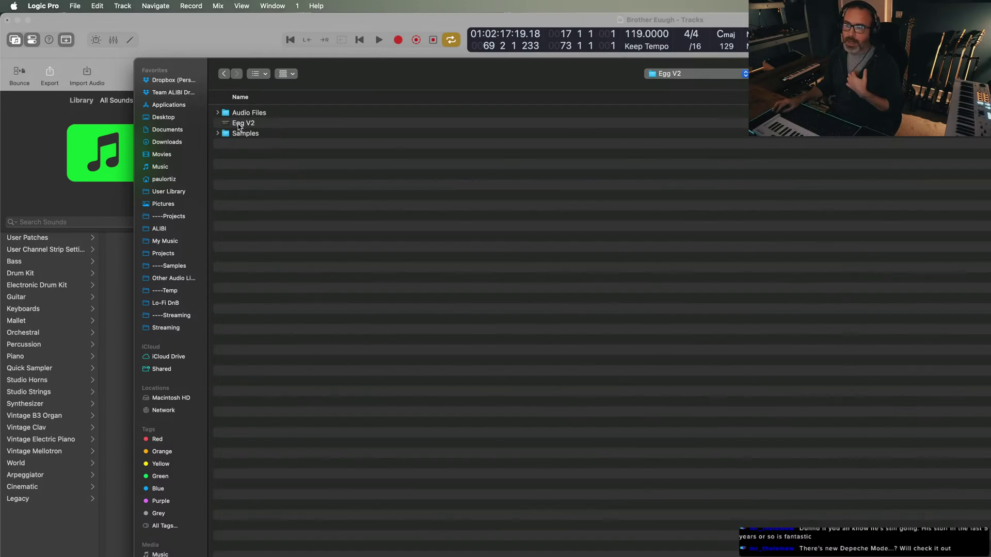
{"action": "double_click", "coordinate": [238, 124]}
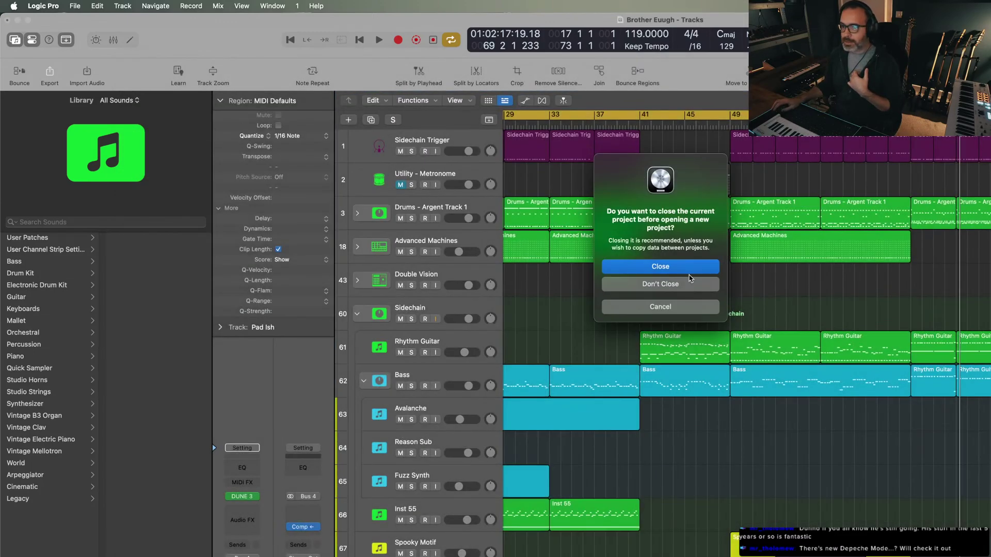
{"action": "left_click", "coordinate": [668, 270]}
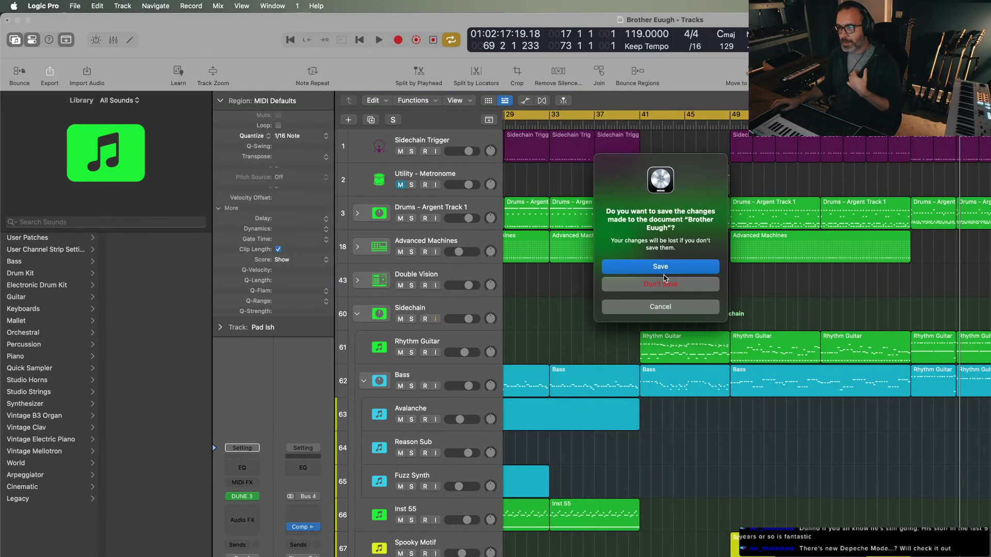
{"action": "left_click", "coordinate": [663, 267]}
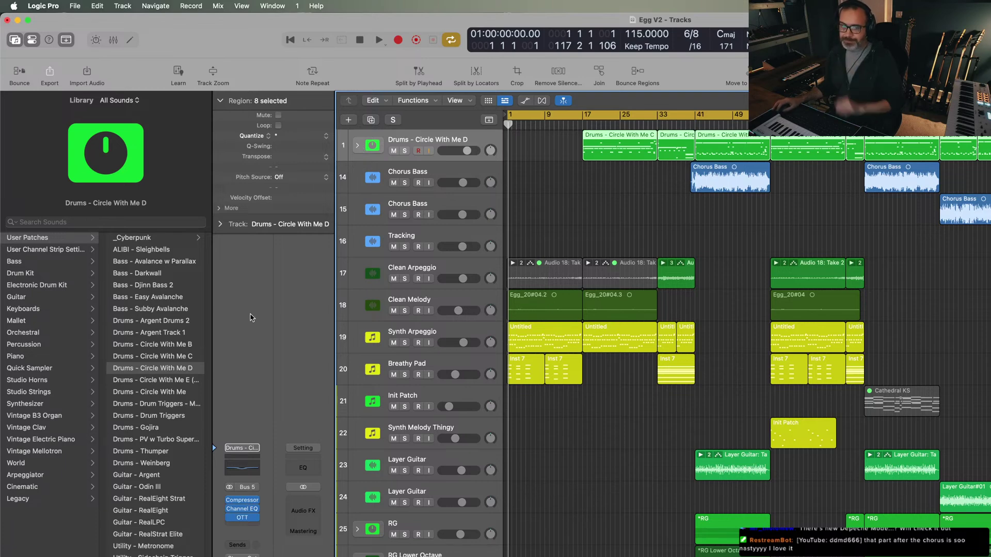
- Load the Drums - Circle With Me E (Bassy Kick) user patch on the drums track and play the song from the start
{"action": "left_click", "coordinate": [163, 385]}
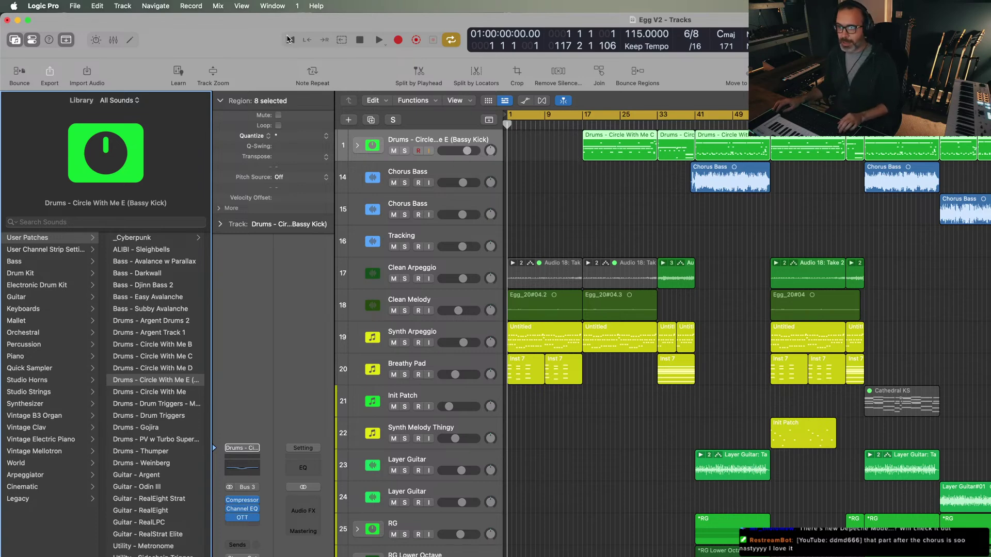
{"action": "key", "text": "space"}
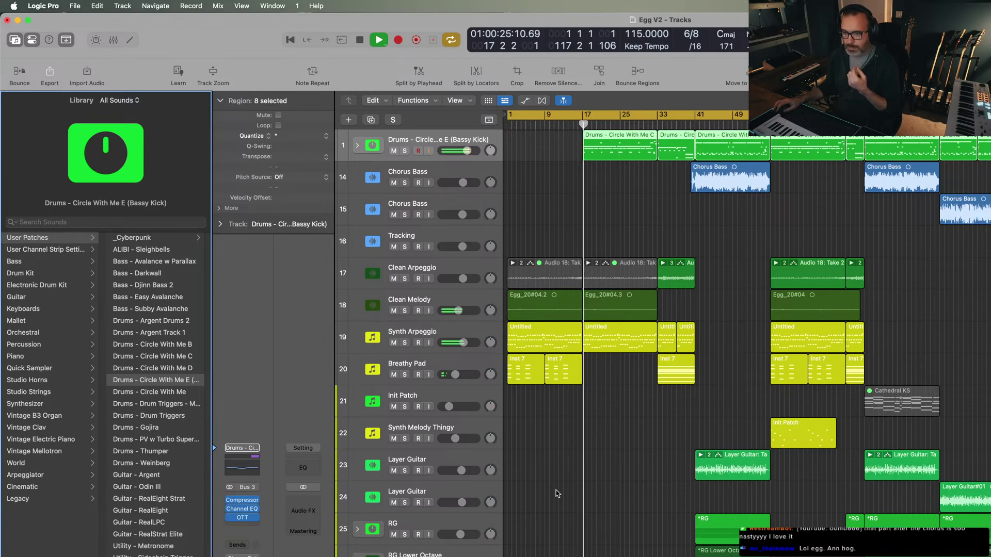
- Try transposing the Clean Melody region at bar 17 by -12 during playback, and clear the transposition again
{"action": "left_click", "coordinate": [602, 313]}
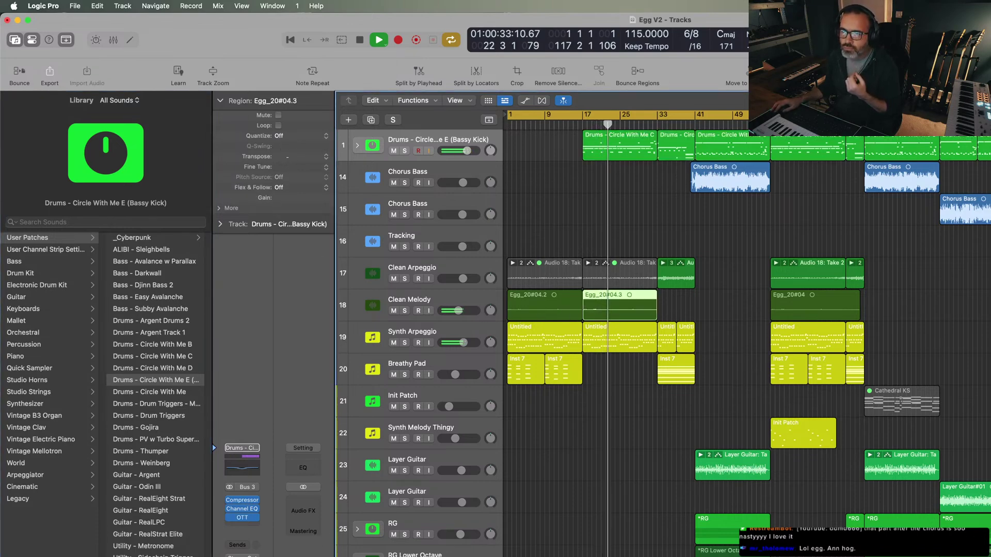
{"action": "left_click_drag", "start_coordinate": [276, 156], "coordinate": [292, 182]}
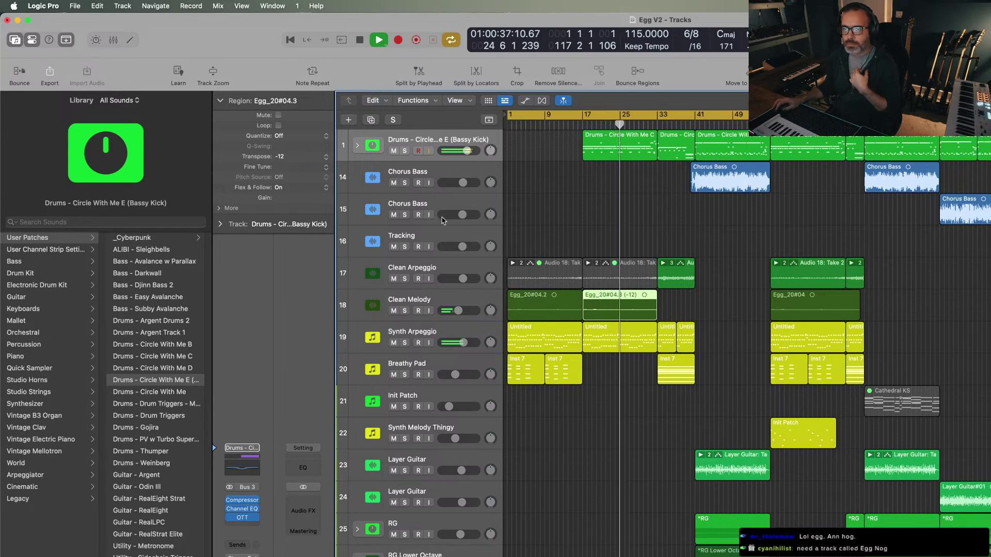
{"action": "double_click", "coordinate": [285, 156]}
{"action": "key", "text": "BackSpace"}
{"action": "key", "text": "Return"}
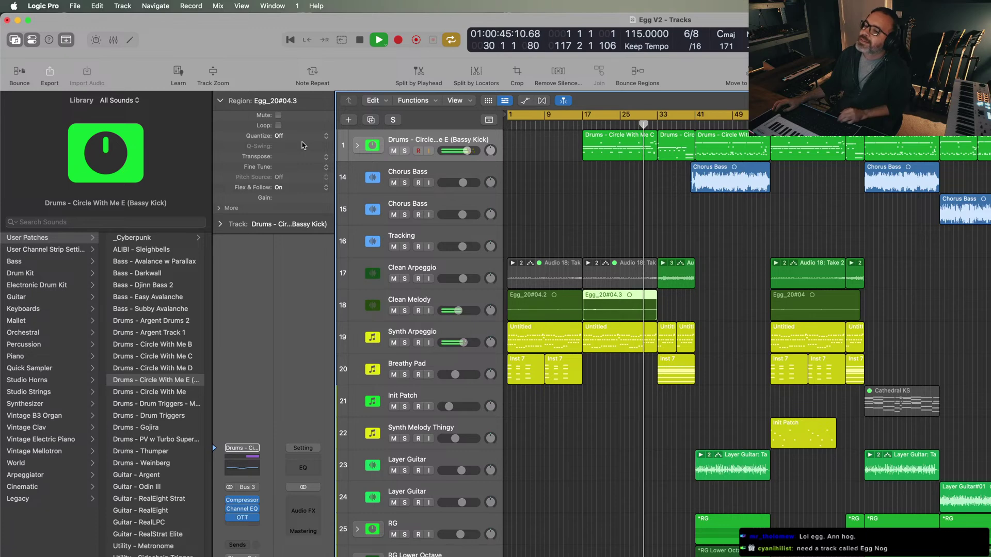
- Stop playback and replay the transition into the second Clean Melody region from bar 16
{"action": "key", "text": "space"}
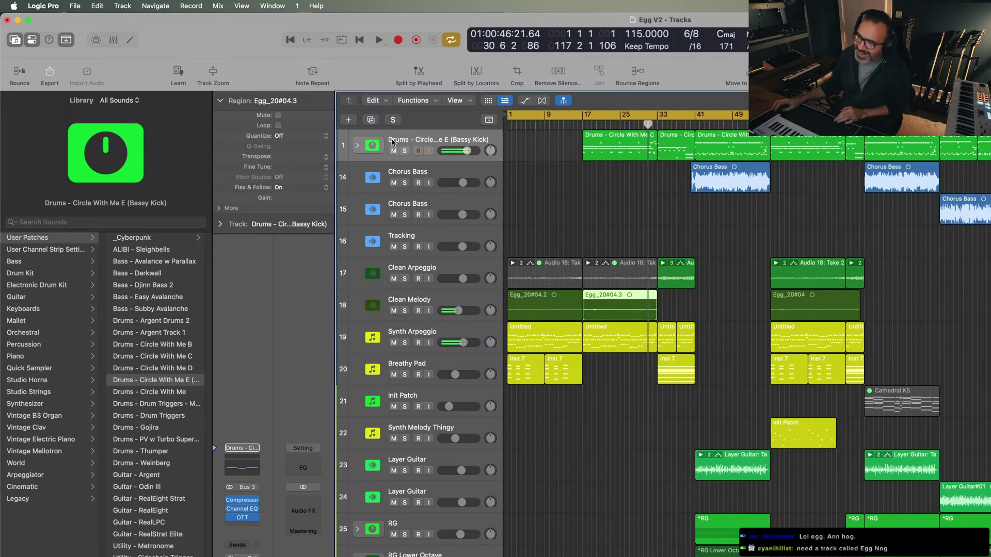
{"action": "left_click", "coordinate": [579, 126]}
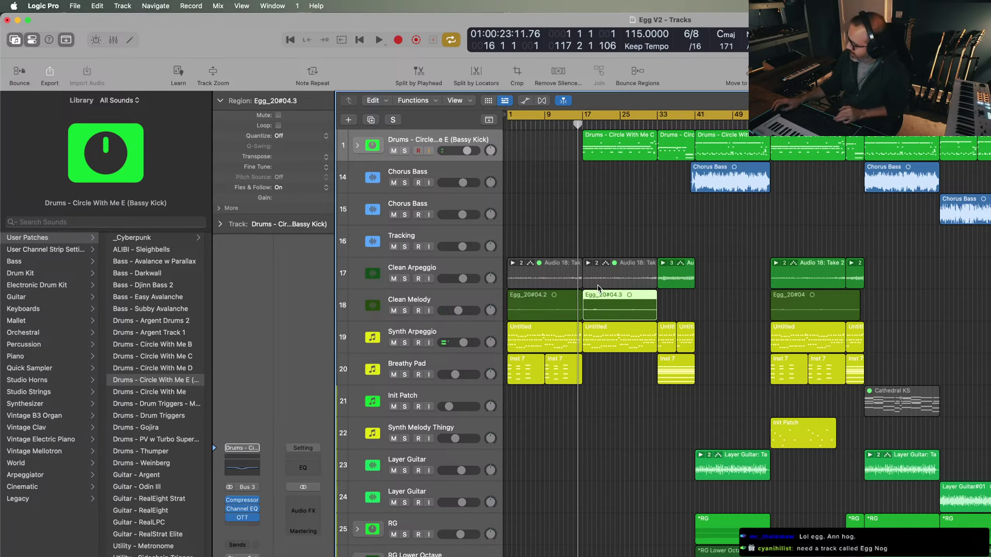
{"action": "key", "text": "space"}
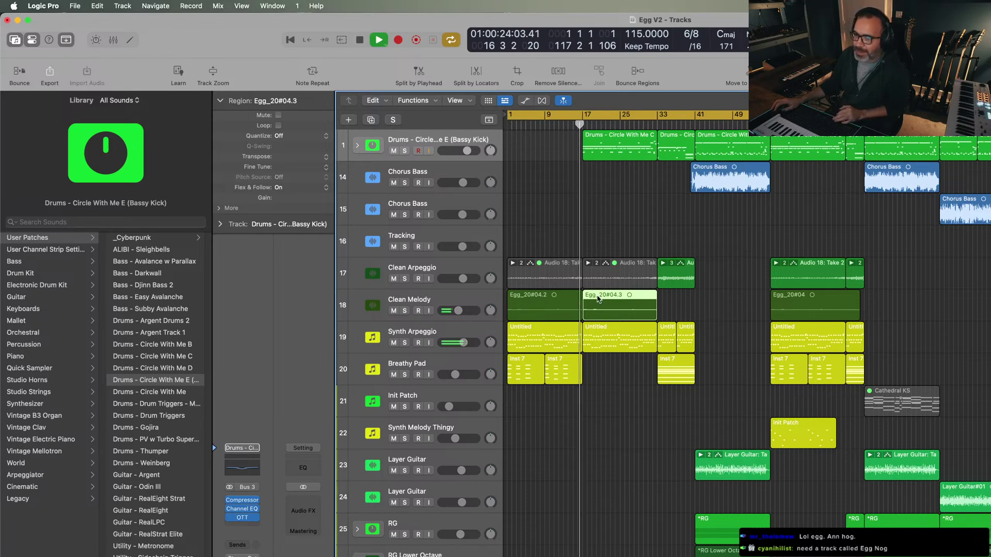
{"action": "key", "text": "space"}
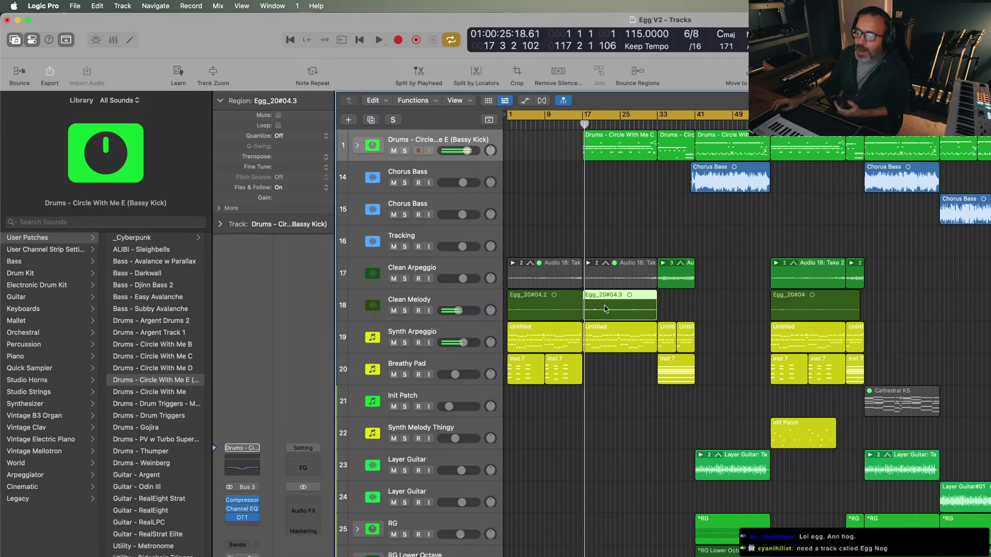
- Compare the Clean Melody regions, set the bar 17 region's transposition to -12, and play on from bar 17
{"action": "left_click", "coordinate": [478, 306]}
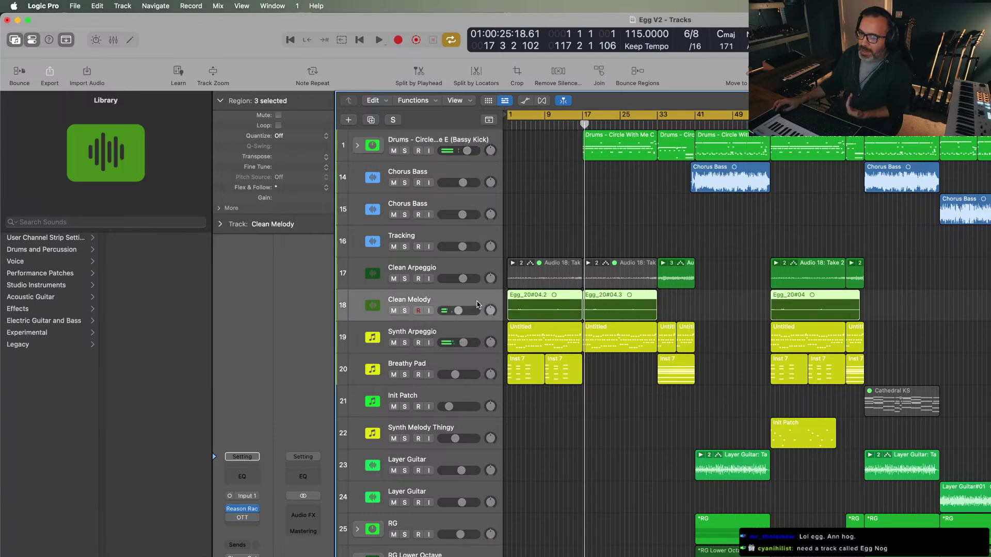
{"action": "left_click", "coordinate": [619, 310]}
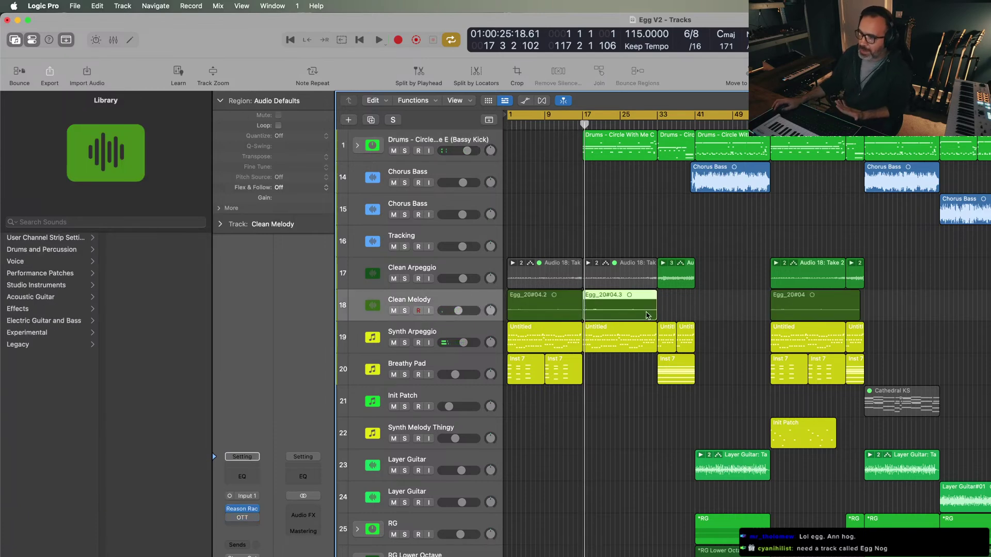
{"action": "left_click", "coordinate": [815, 316]}
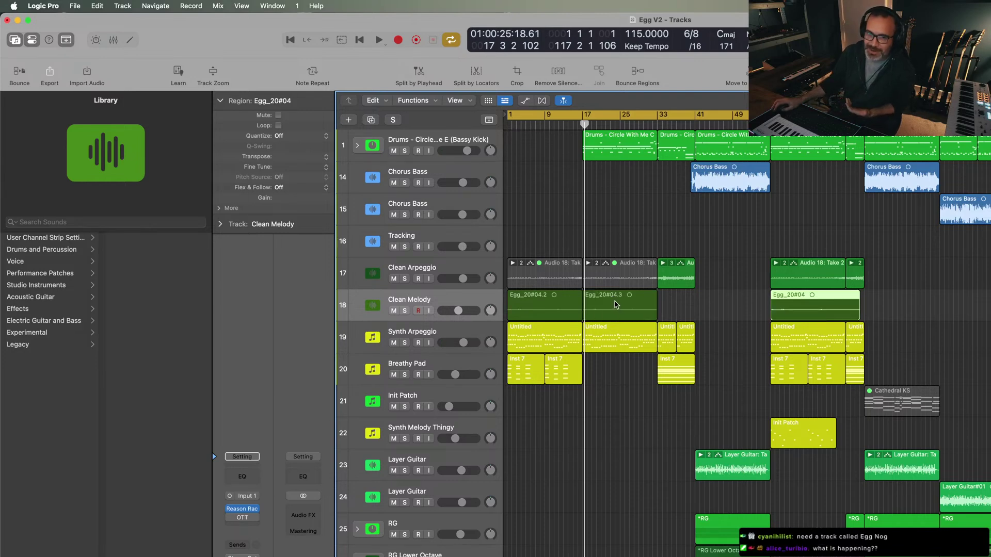
{"action": "left_click", "coordinate": [601, 306]}
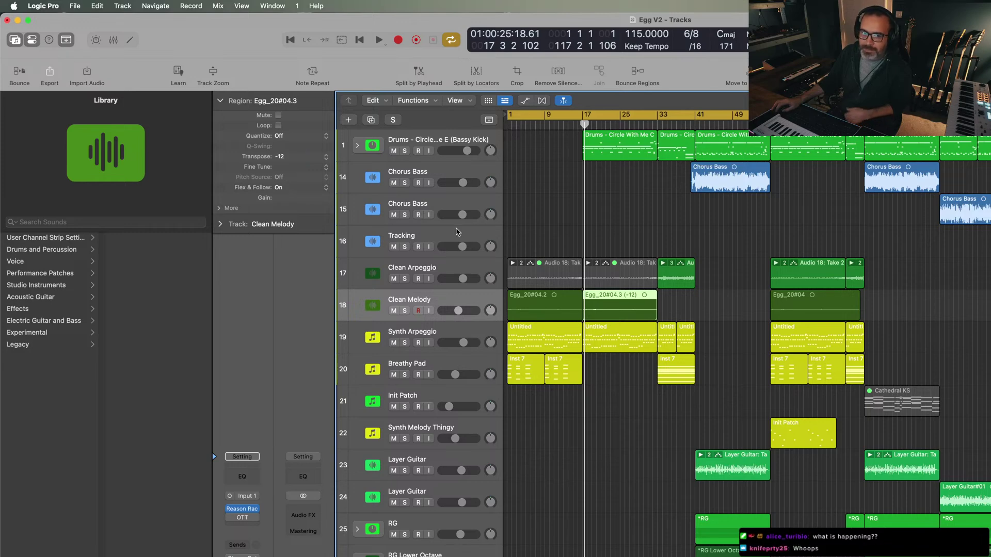
{"action": "key", "text": "space"}
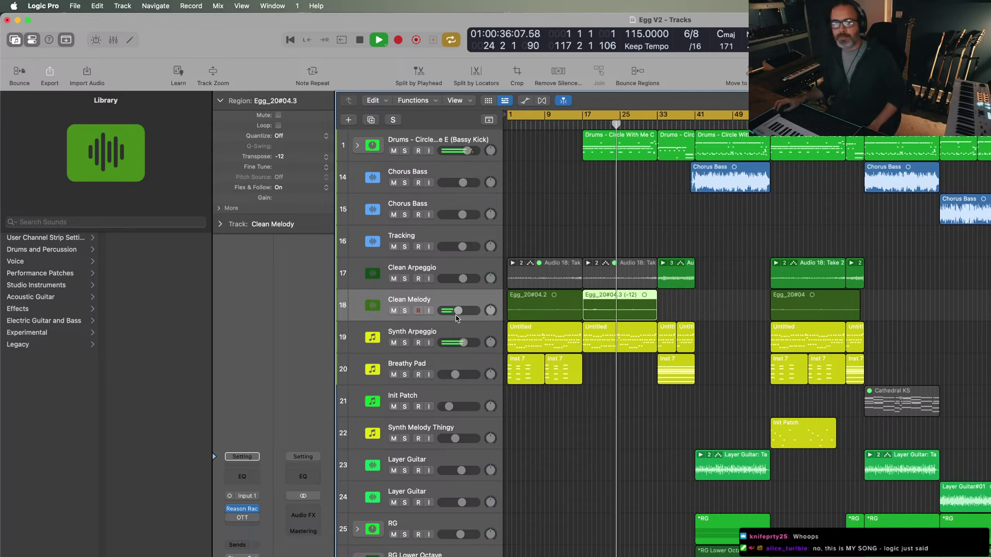
- Add a Channel EQ to the Clean Melody track and enable its low cut at about 200 Hz
{"action": "left_click", "coordinate": [684, 308]}
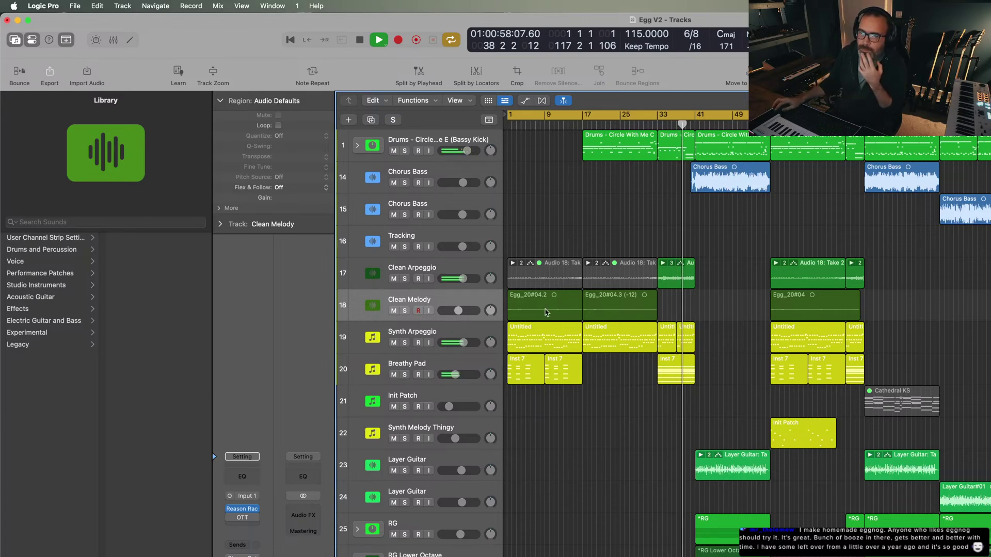
{"action": "left_click", "coordinate": [241, 479]}
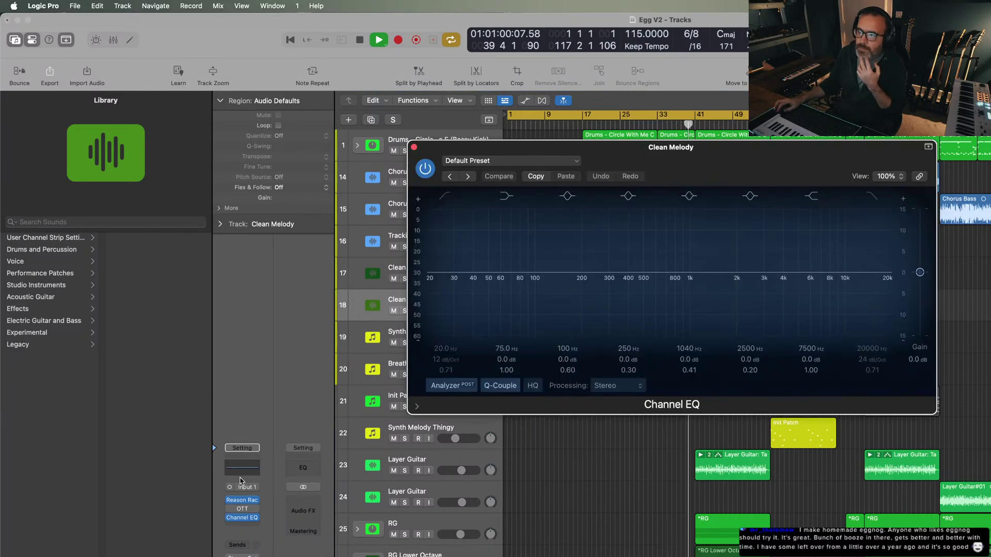
{"action": "left_click", "coordinate": [436, 292]}
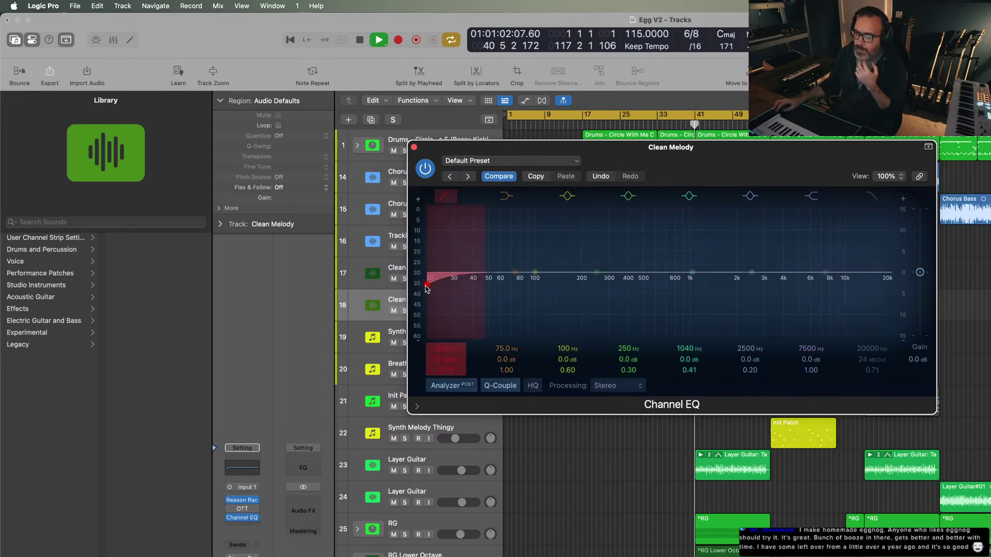
{"action": "left_click_drag", "start_coordinate": [426, 287], "coordinate": [581, 311]}
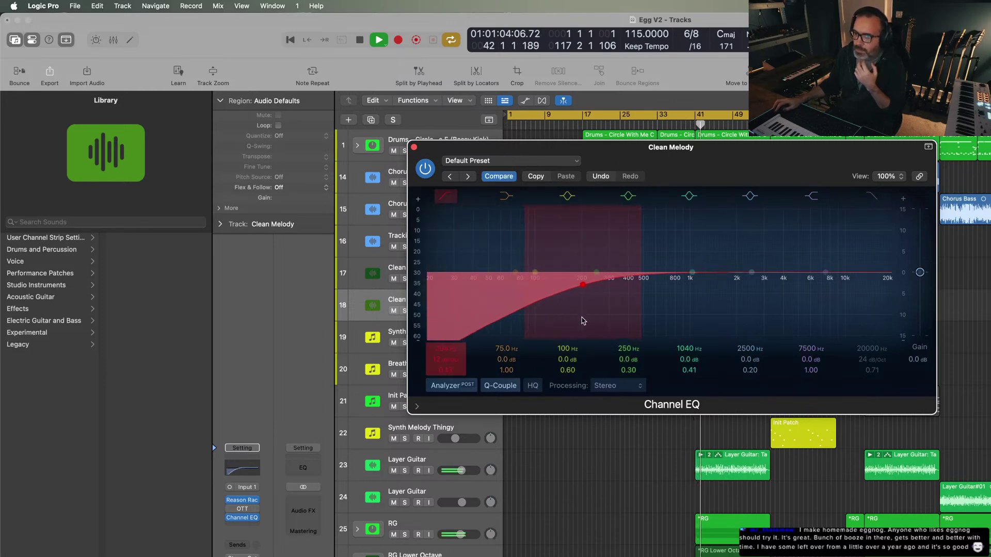
- Close the Clean Melody EQ and slightly lower the Synth Melody Thingy track's volume during playback
{"action": "left_click", "coordinate": [414, 148]}
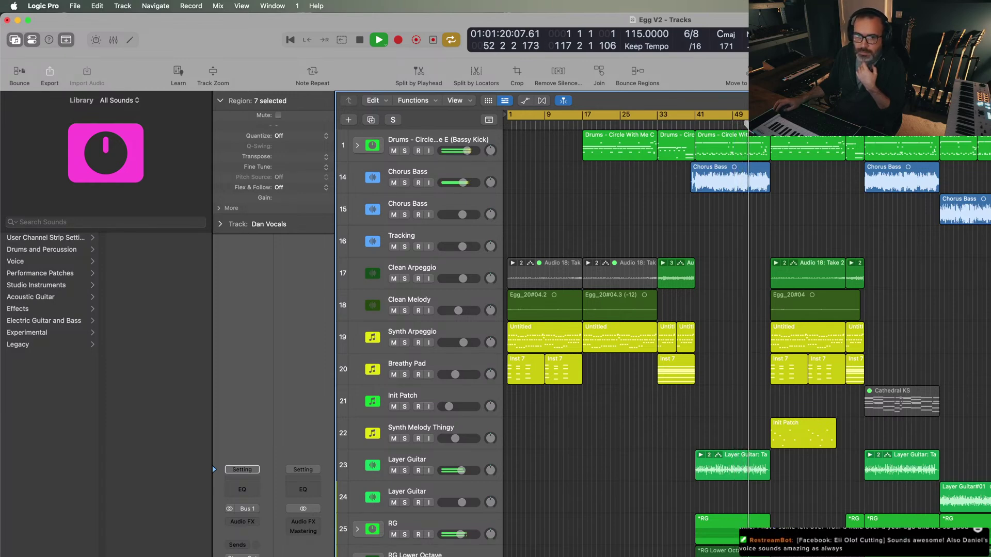
{"action": "left_click", "coordinate": [610, 530]}
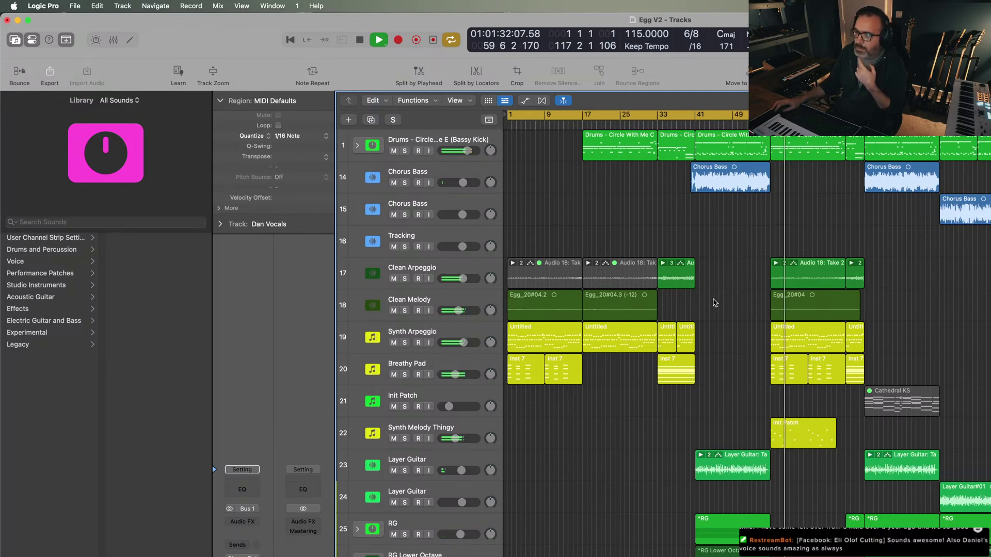
{"action": "mouse_move", "coordinate": [455, 439]}
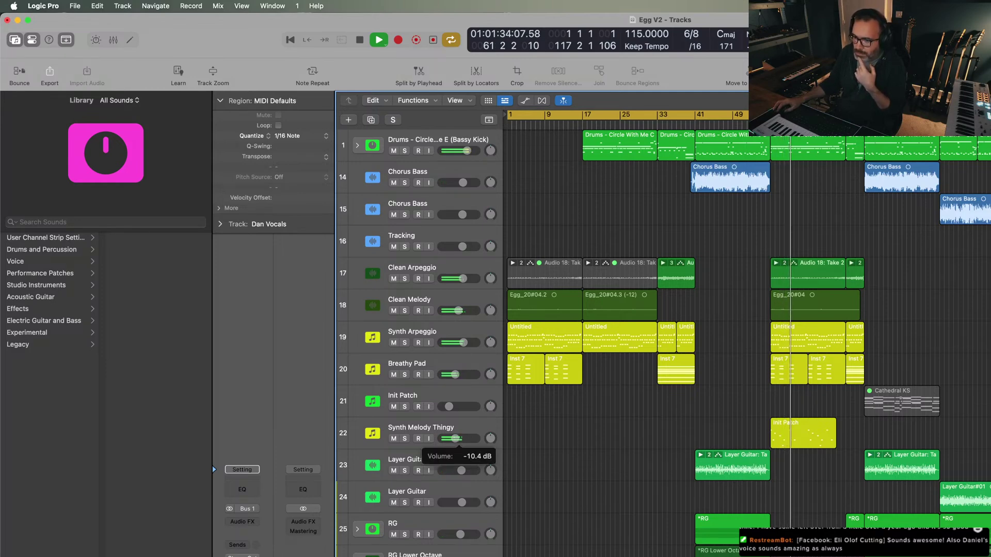
{"action": "left_click_drag", "start_coordinate": [454, 439], "coordinate": [454, 439]}
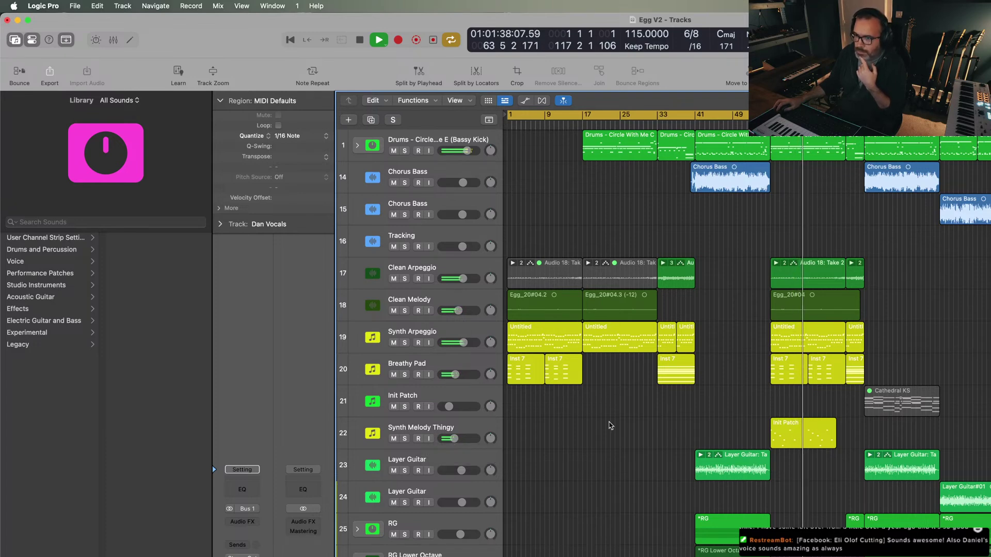
- Inspect the drum stack's mixer channels and the articulation settings of its OKW - Architects Kontakt instrument, and collapse the stack again
{"action": "left_click", "coordinate": [449, 160]}
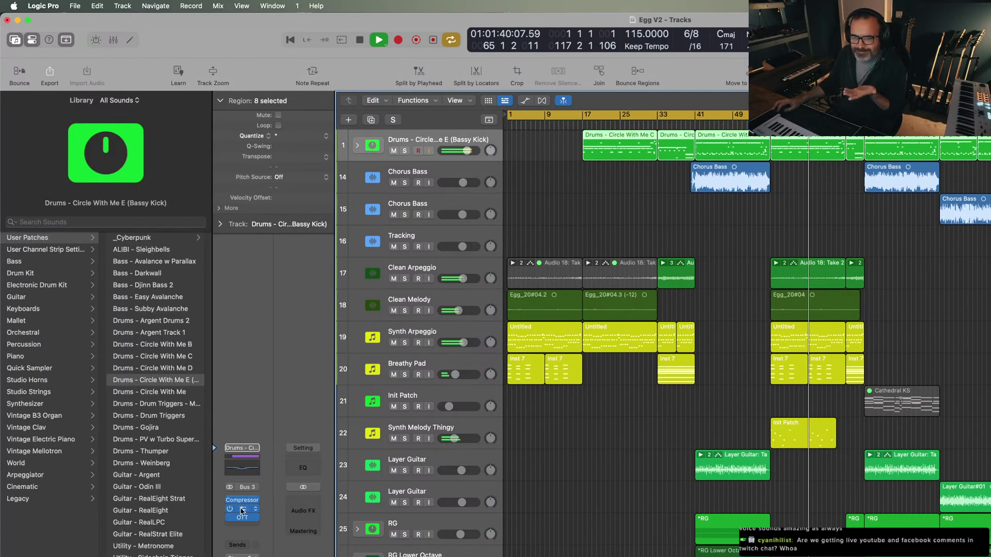
{"action": "key", "text": "x"}
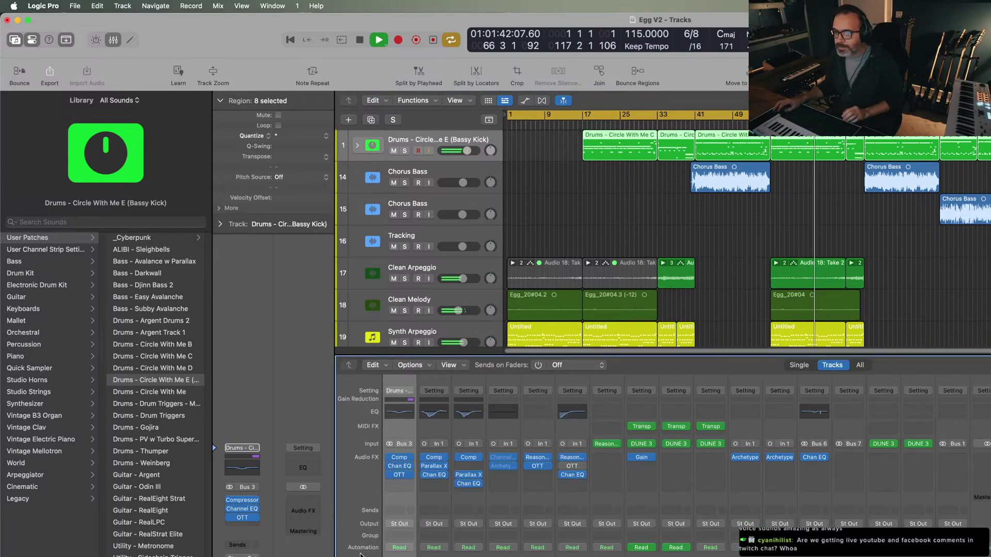
{"action": "key", "text": "super+ctrl+Right"}
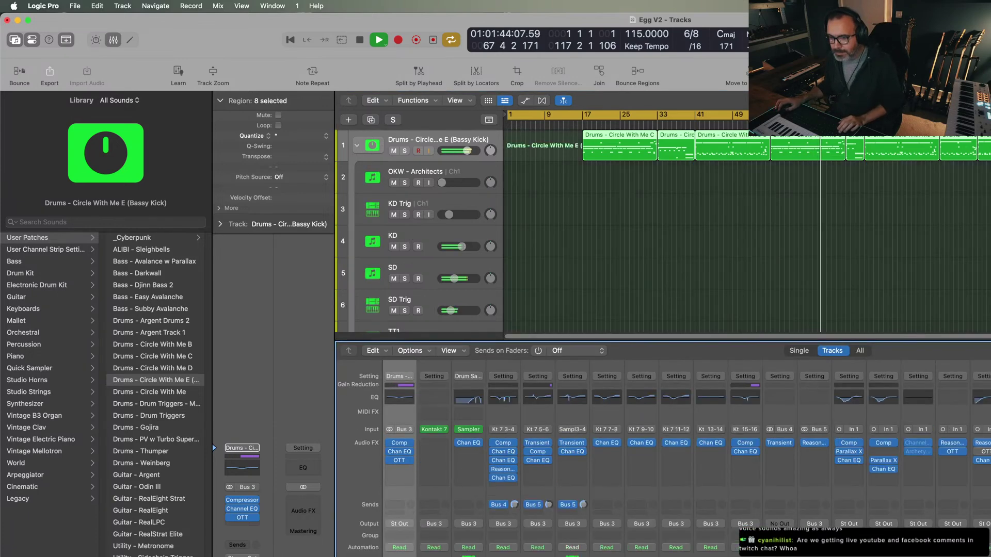
{"action": "left_click", "coordinate": [434, 430]}
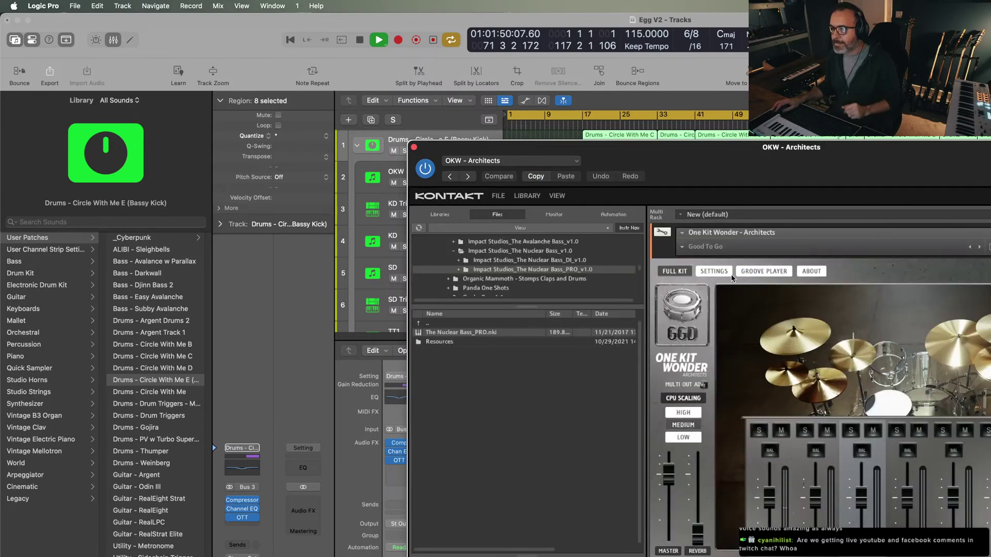
{"action": "left_click", "coordinate": [729, 276]}
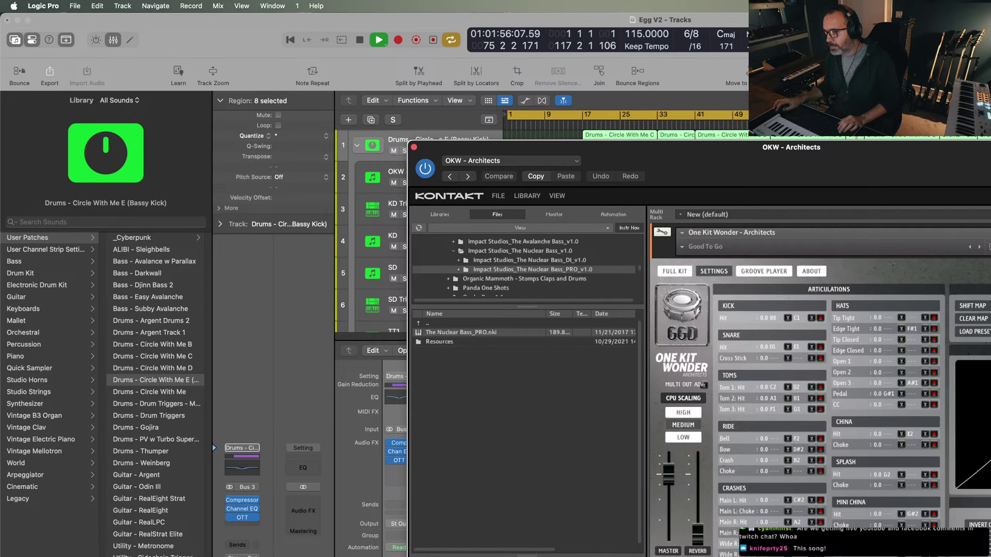
{"action": "left_click", "coordinate": [414, 148]}
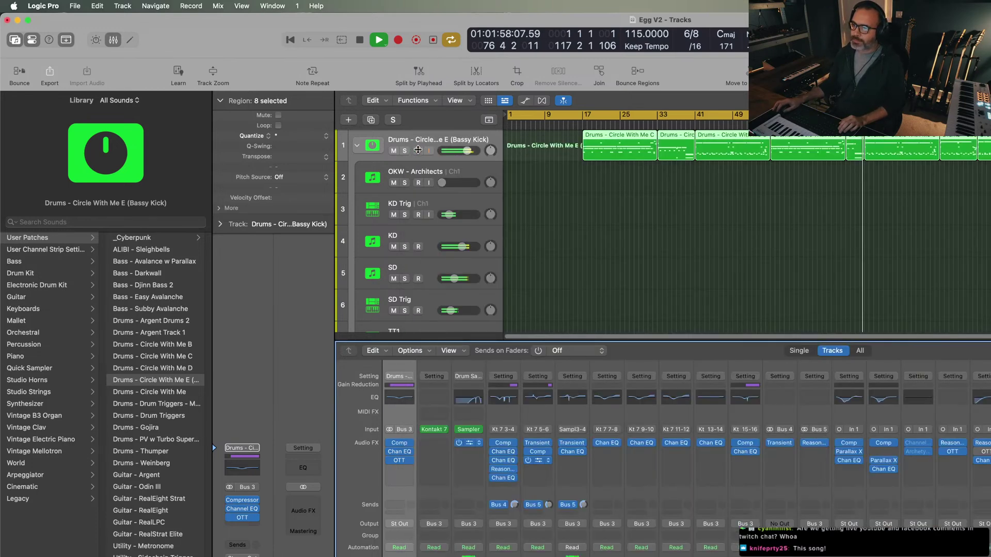
{"action": "key", "text": "x"}
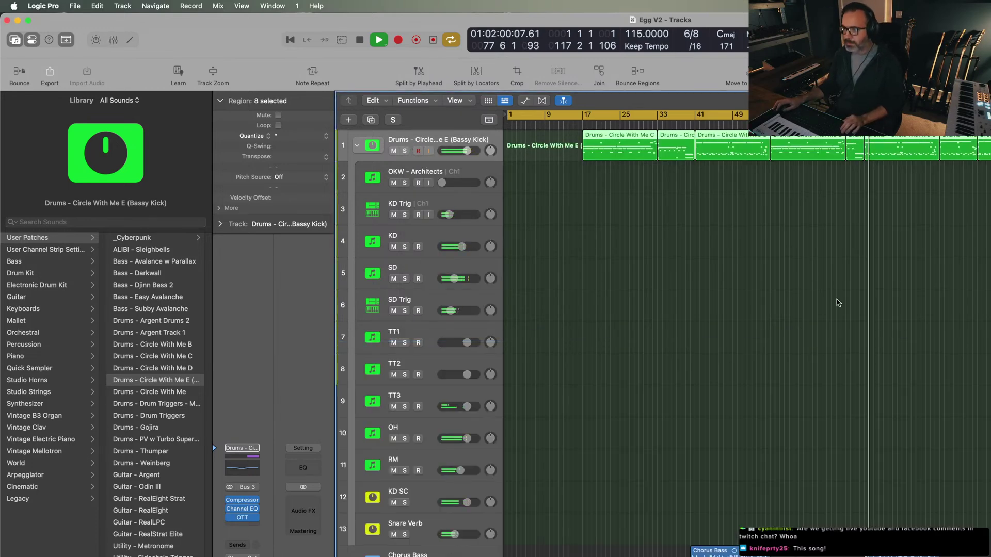
{"action": "left_click", "coordinate": [357, 146]}
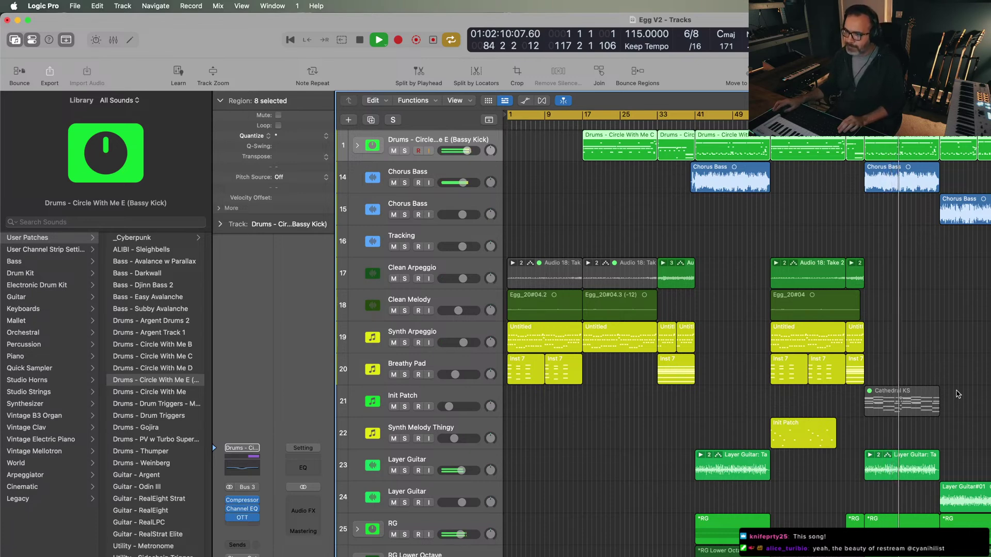
- Delete the muted Cathedral KS region and the Init Patch track that held it
{"action": "left_click", "coordinate": [965, 361]}
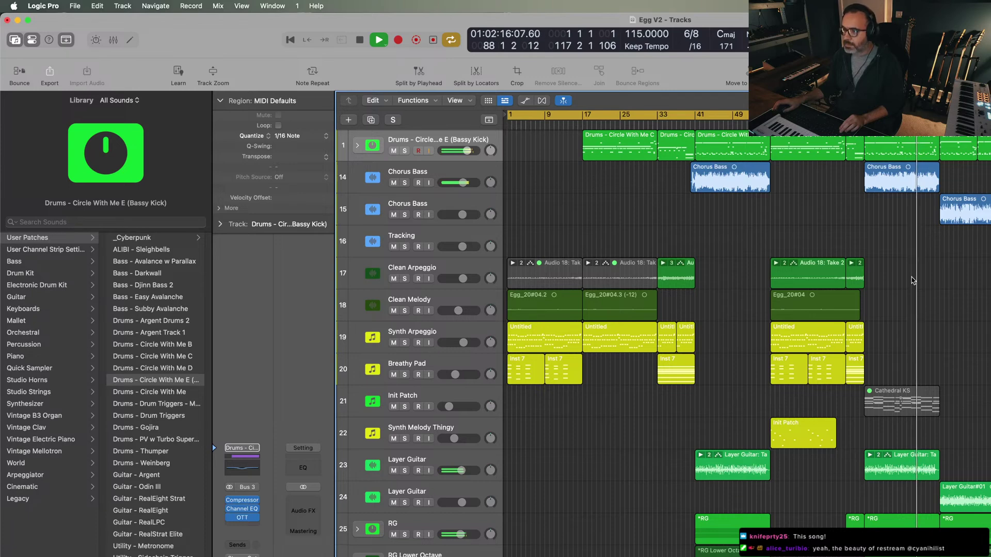
{"action": "left_click", "coordinate": [888, 406]}
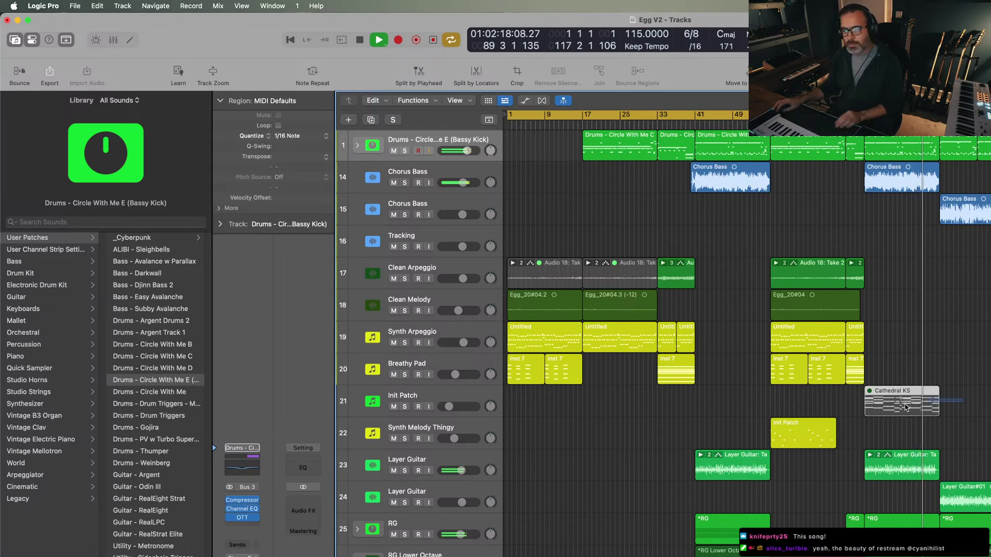
{"action": "left_click", "coordinate": [478, 409]}
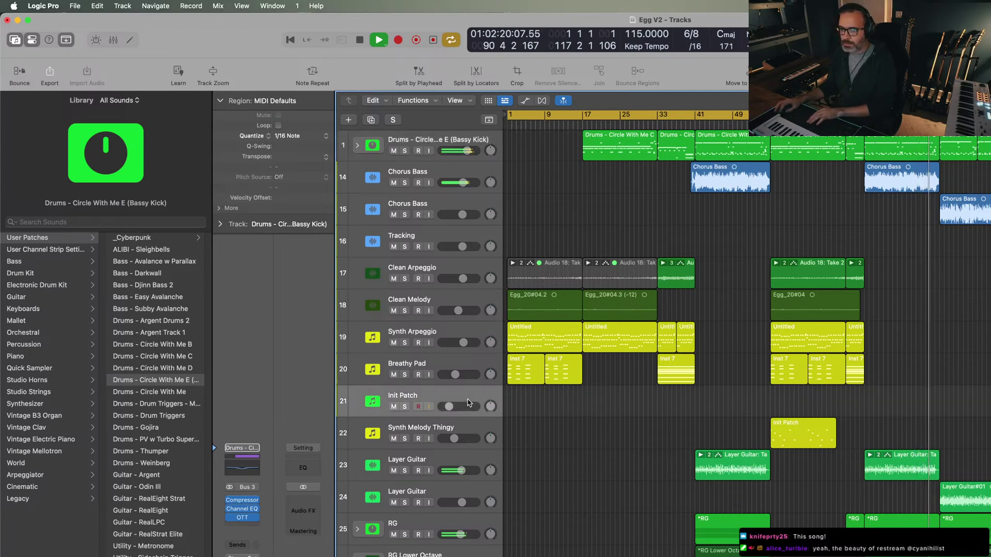
{"action": "key", "text": "super+BackSpace"}
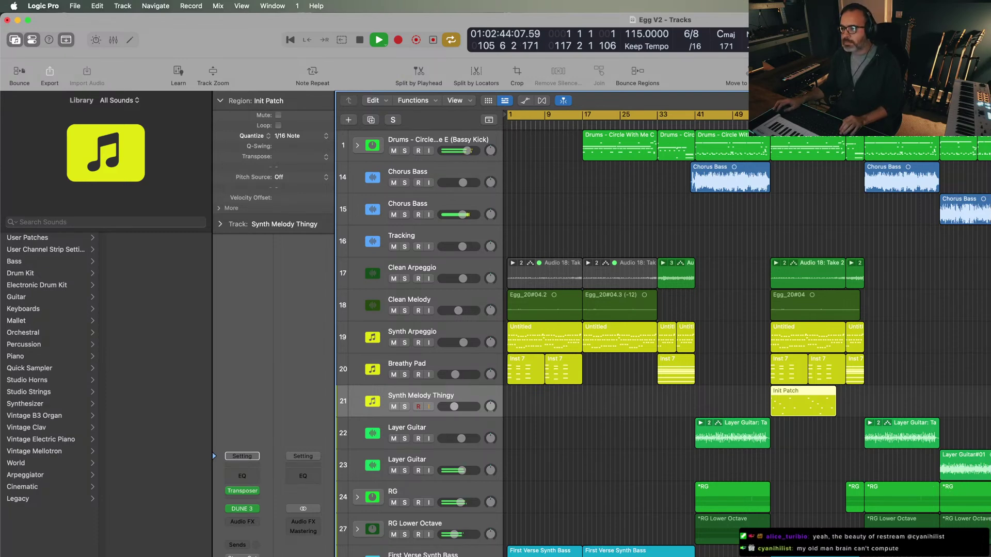
- Stop playback, clear the region selection, and play from bar 17 with that bar's Clean Melody region selected
{"action": "key", "text": "super+shift+a"}
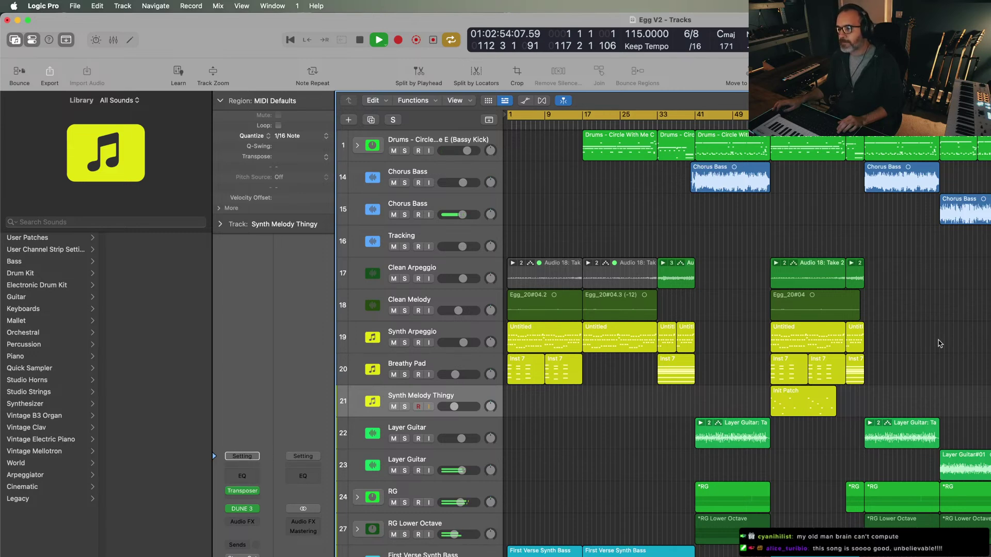
{"action": "key", "text": "space"}
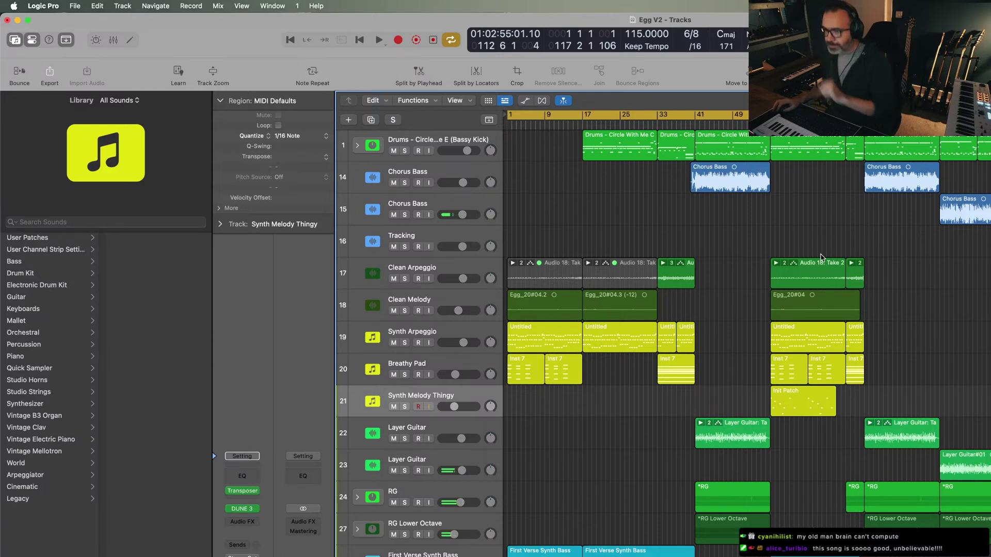
{"action": "left_click", "coordinate": [578, 125]}
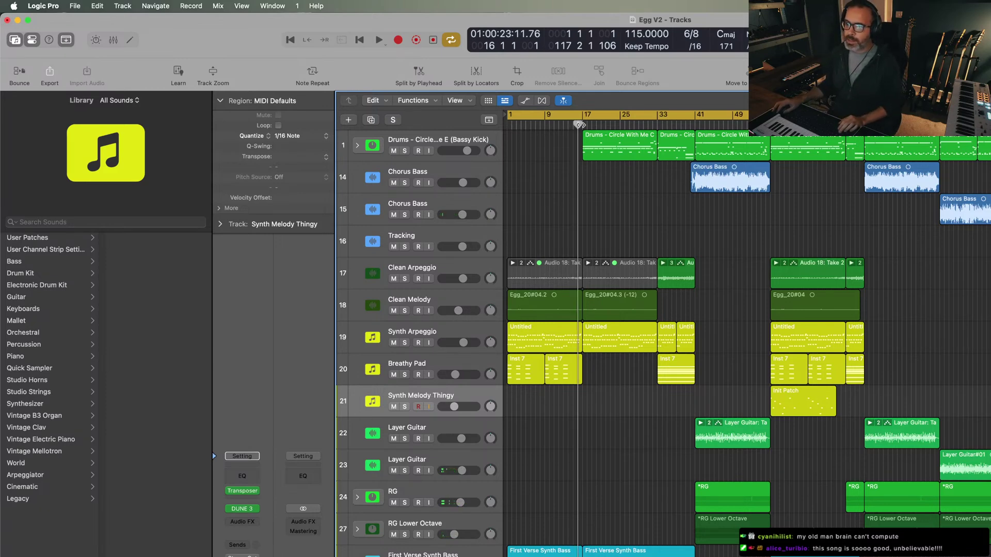
{"action": "key", "text": "period"}
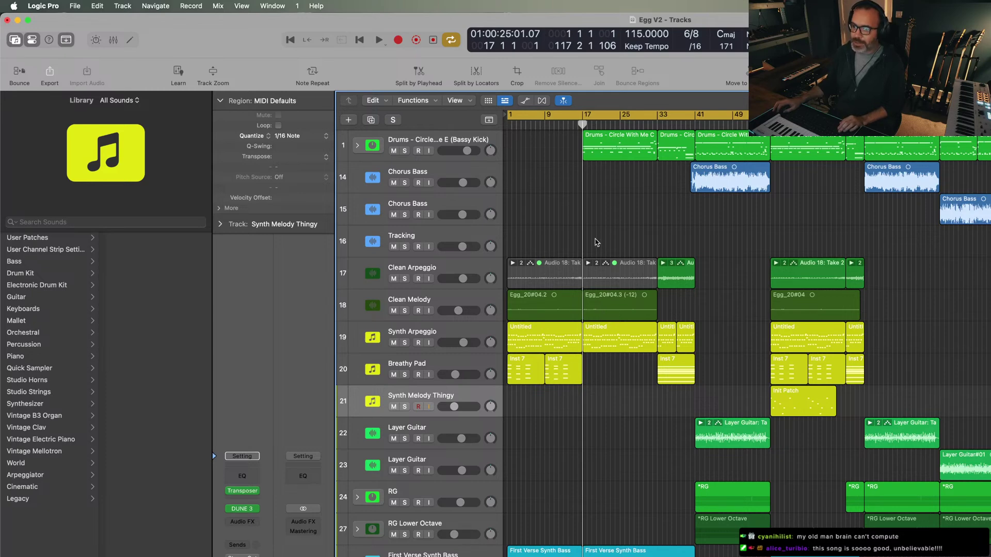
{"action": "left_click", "coordinate": [629, 313]}
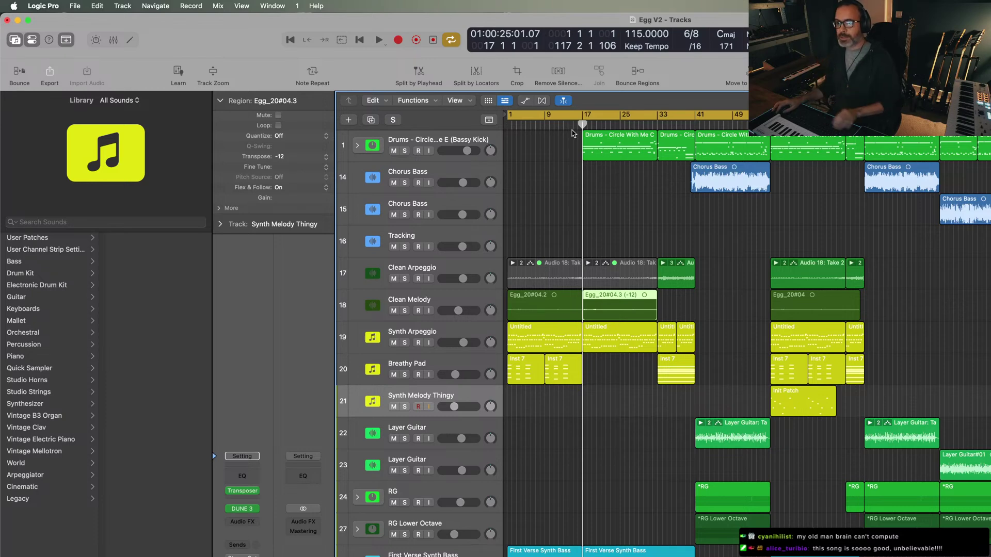
{"action": "key", "text": "space"}
- Adjust the Clean Melody Channel EQ with a 272 Hz low cut, a -0.8 dB low shelf at 103 Hz and a +2.5 dB boost at 1440 Hz
{"action": "left_click", "coordinate": [466, 288]}
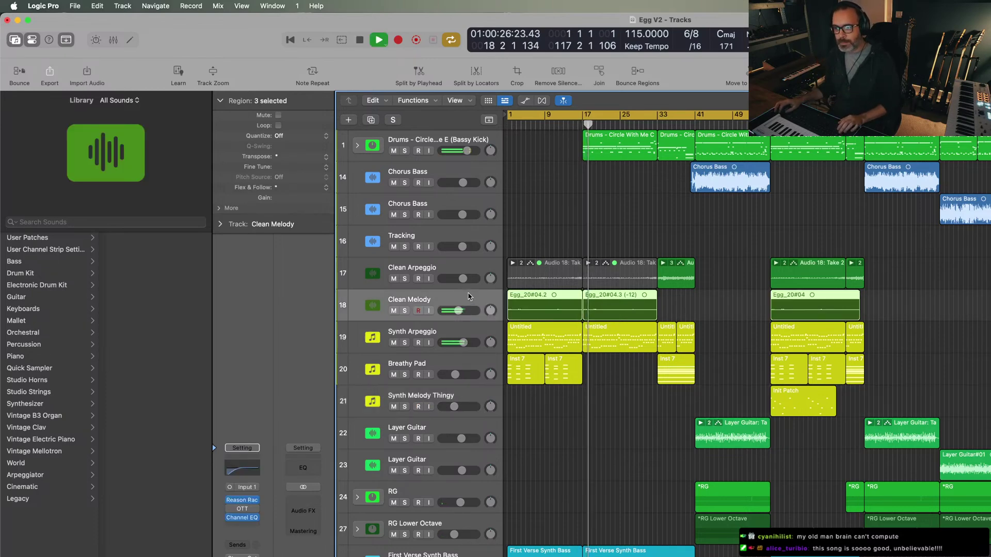
{"action": "key", "text": "e"}
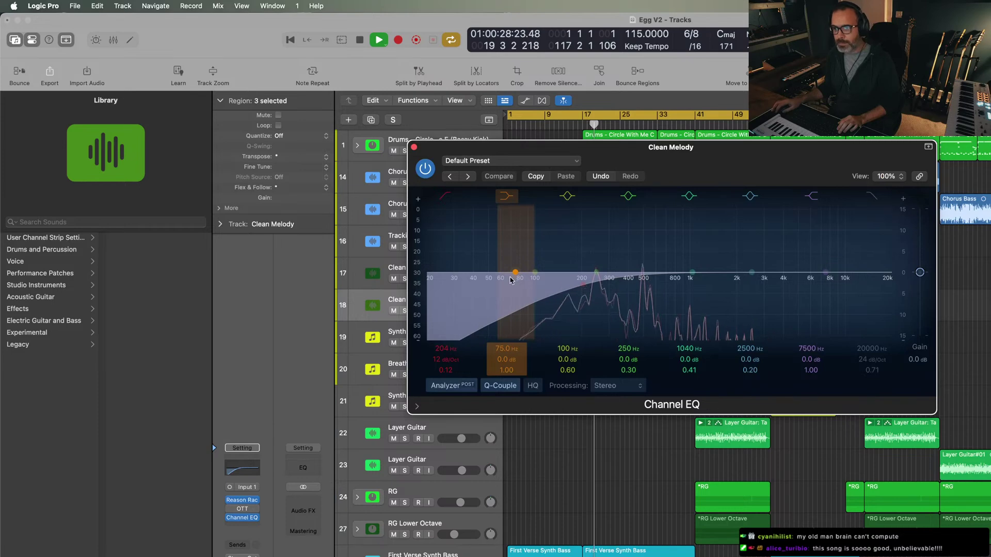
{"action": "left_click_drag", "start_coordinate": [515, 272], "coordinate": [538, 278]}
{"action": "left_click_drag", "start_coordinate": [583, 285], "coordinate": [602, 285]}
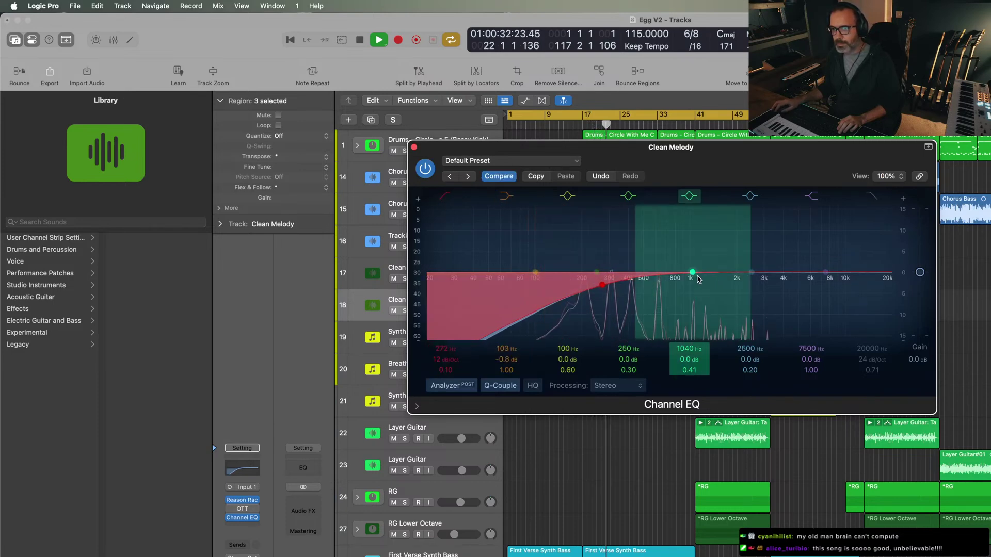
{"action": "left_click_drag", "start_coordinate": [692, 272], "coordinate": [715, 264]}
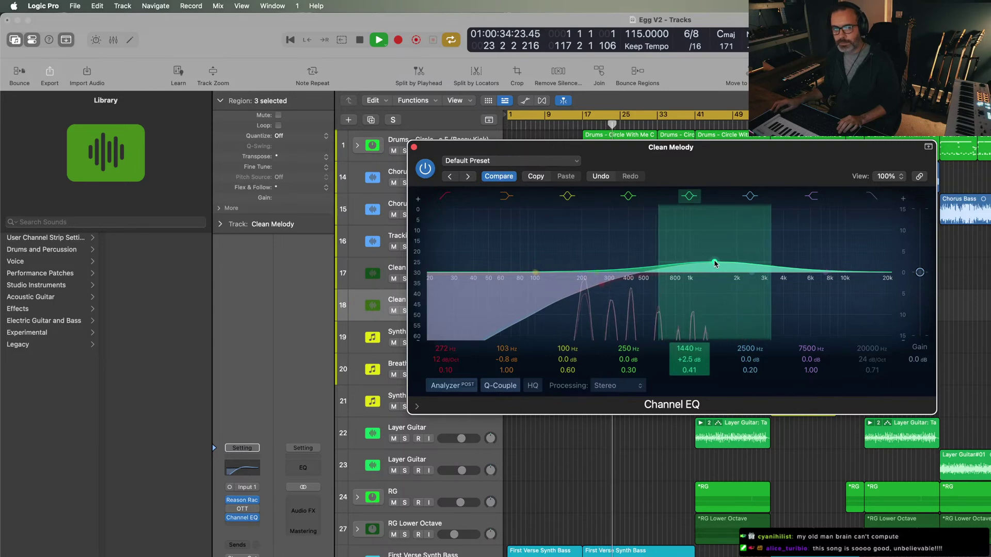
{"action": "left_click", "coordinate": [414, 147]}
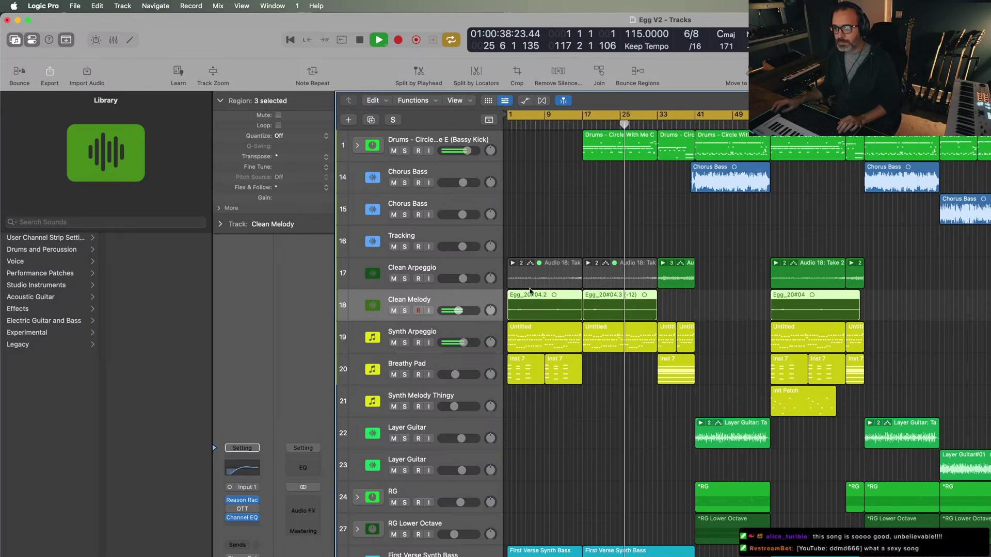
- Stop playback and briefly audition the section starting at bar 57
{"action": "key", "text": "space"}
{"action": "key", "text": "alt+period"}
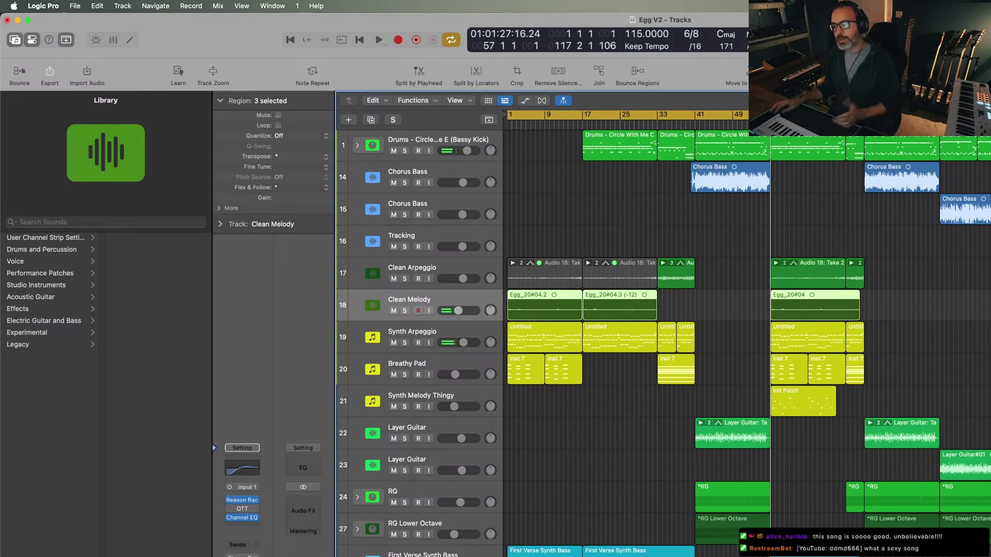
{"action": "key", "text": "space"}
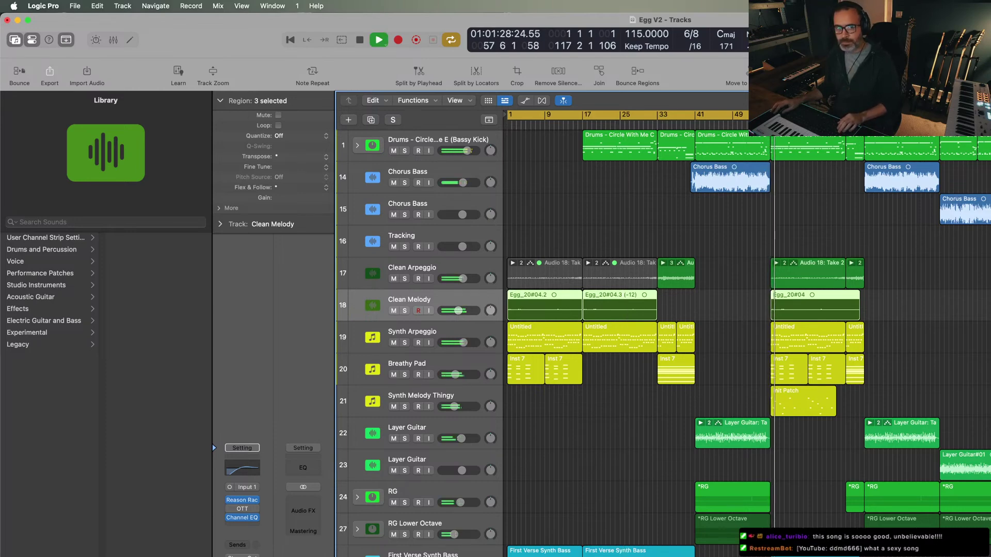
{"action": "key", "text": "space"}
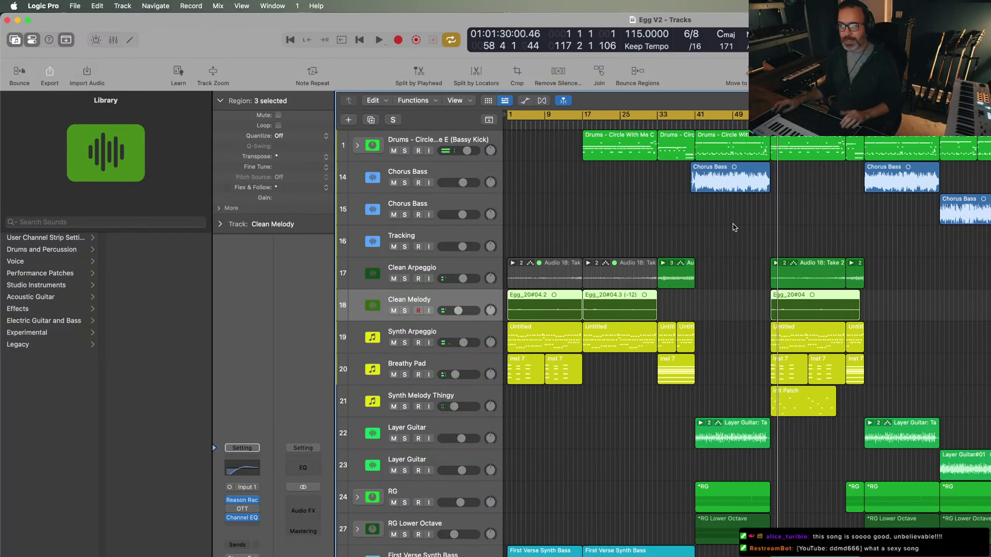
- Select all regions from bar 93 onward and move them about 8 bars later, opening a gap after the chorus
{"action": "left_click", "coordinate": [914, 321]}
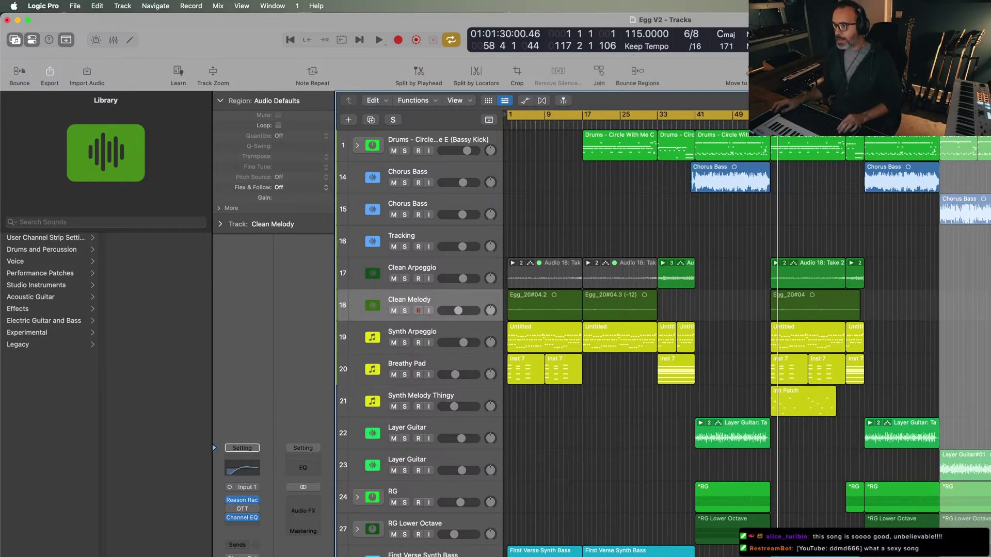
{"action": "left_click_drag", "start_coordinate": [954, 154], "coordinate": [932, 137]}
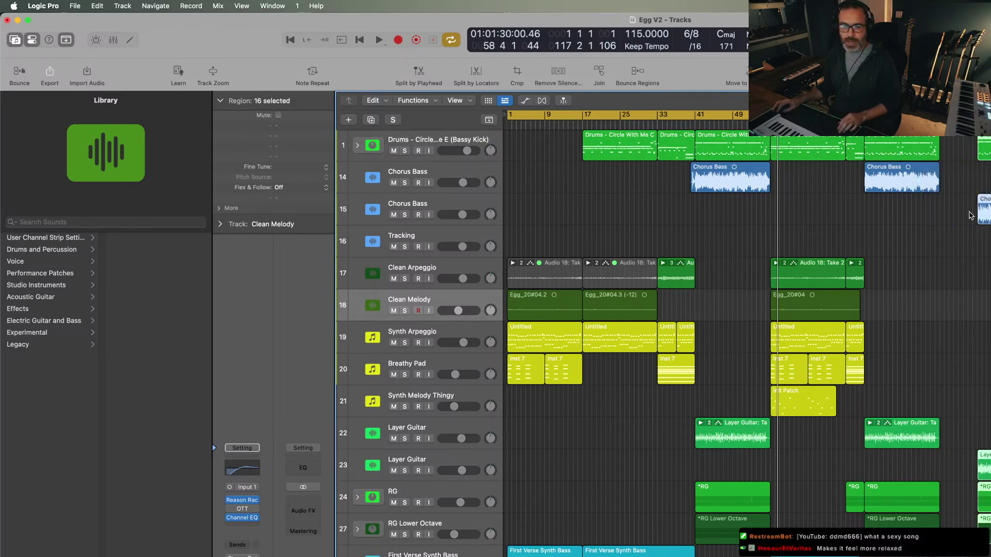
- Expand the RG Lower Octave stack, place its two Rhythm Guitar parts in the gap at bar 93, and play the transition
{"action": "key", "text": "space"}
{"action": "key", "text": "space"}
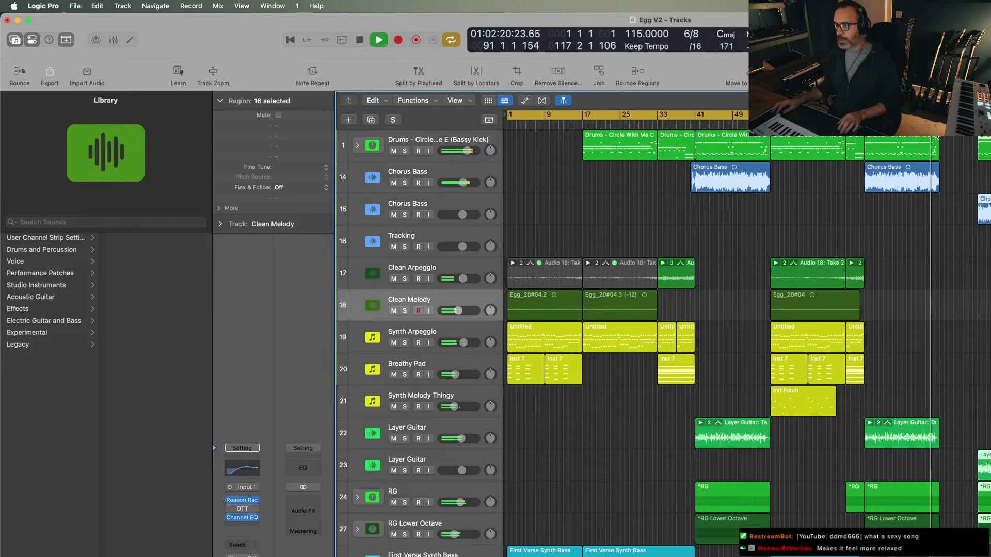
{"action": "left_click", "coordinate": [357, 529]}
{"action": "key", "text": "space"}
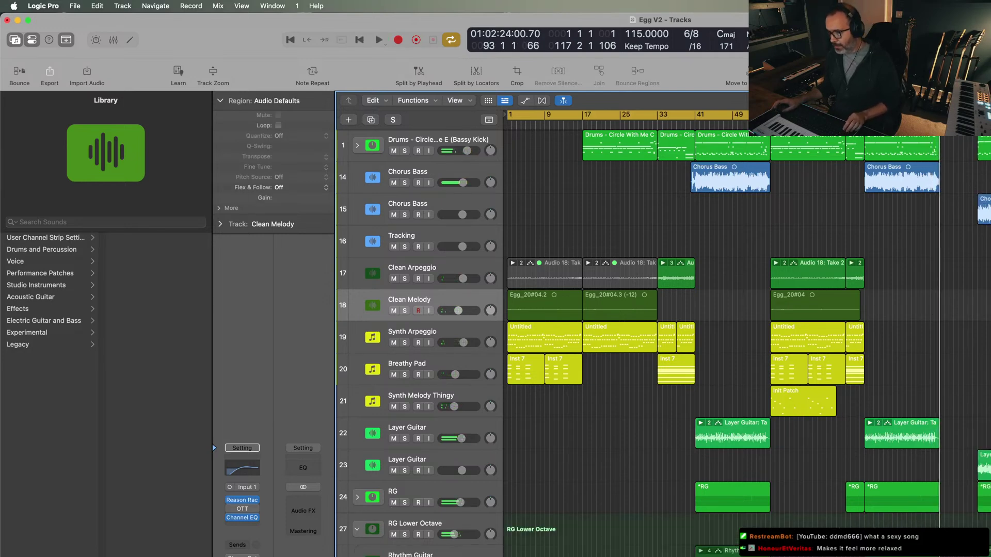
{"action": "key", "text": "super+Right"}
{"action": "key", "text": "super+Right"}
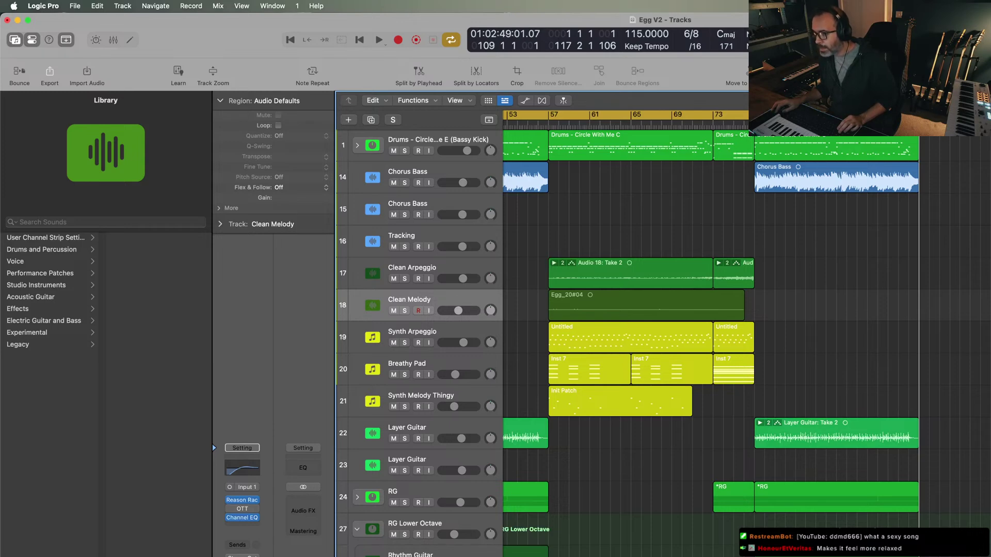
{"action": "left_click", "coordinate": [410, 552]}
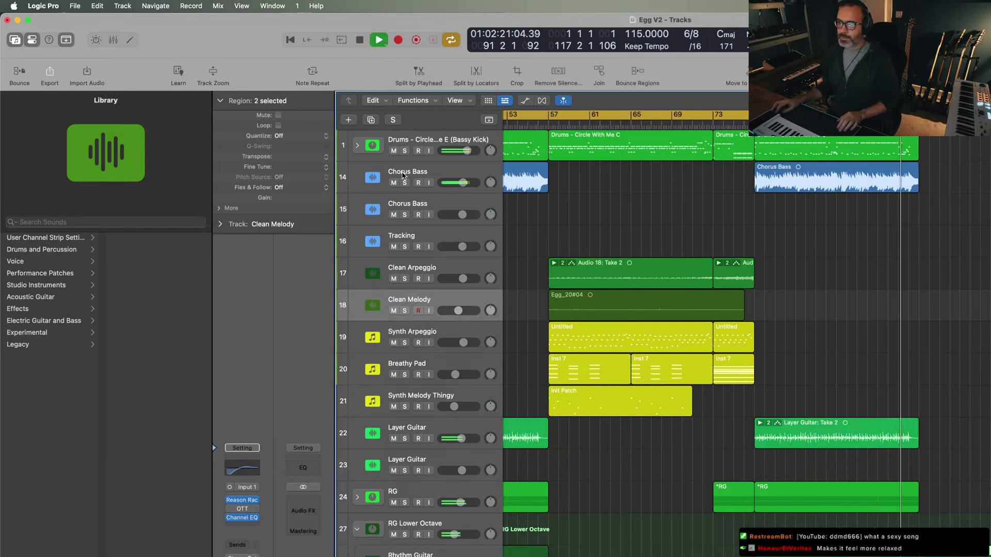
- Select the drum track's regions and audition the transition out of the chorus from about bar 90
{"action": "left_click", "coordinate": [417, 143]}
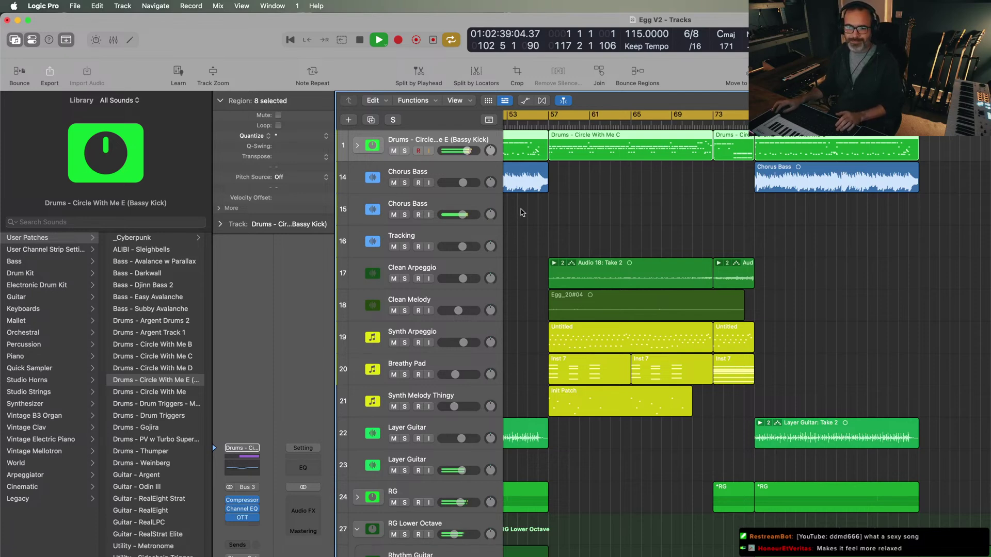
{"action": "scroll", "coordinate": [894, 409], "scroll_direction": "down", "scroll_amount": 1}
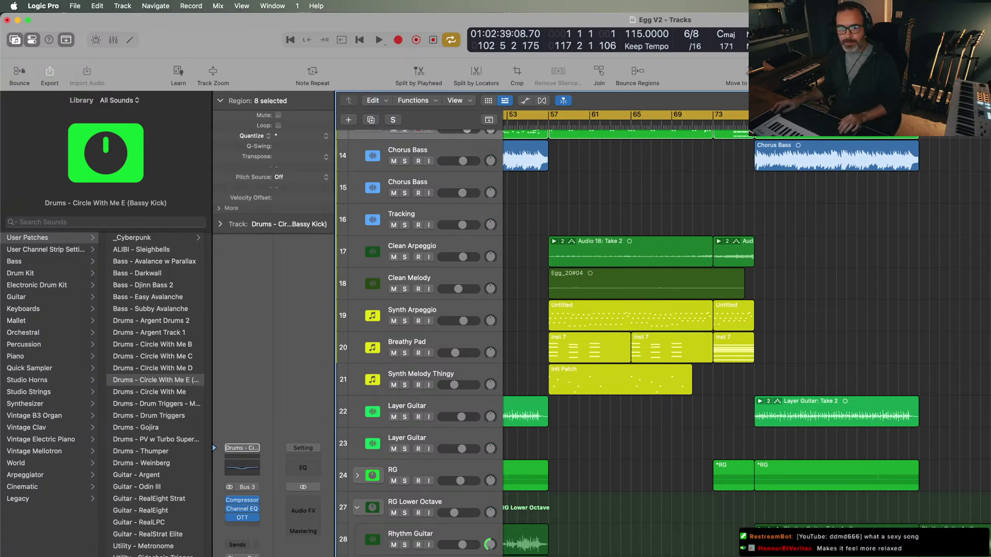
{"action": "key", "text": "space"}
{"action": "key", "text": "space"}
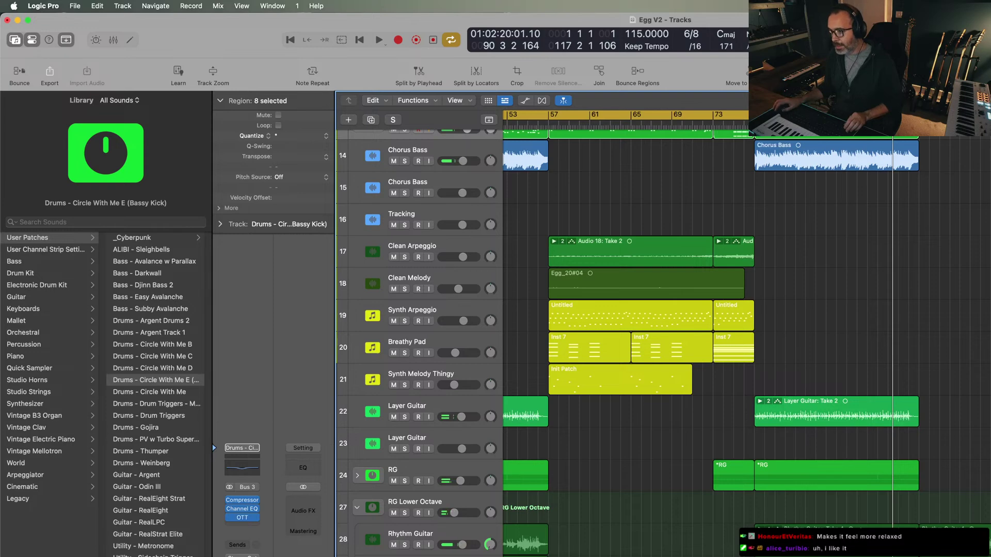
{"action": "key", "text": "alt+period"}
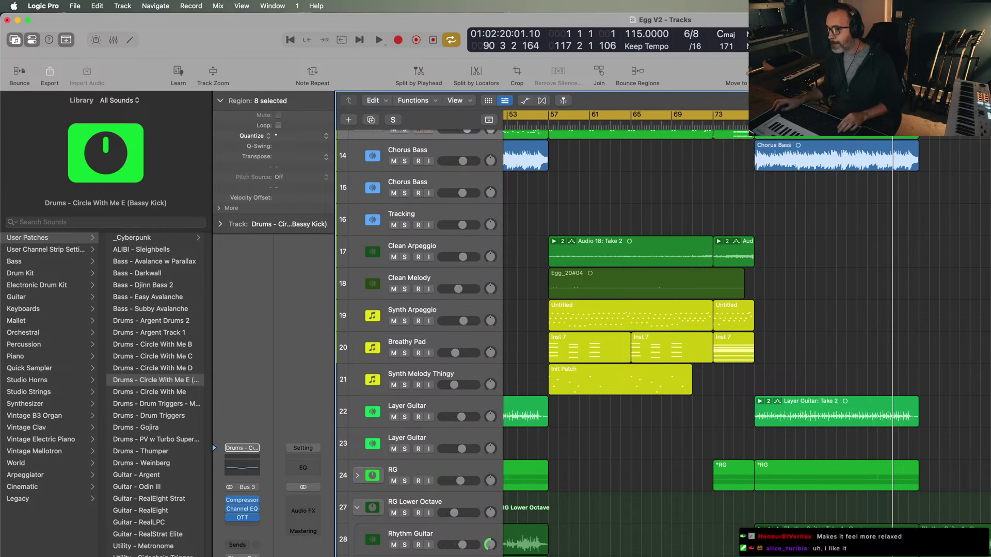
- Copy the opening 8 bars of the second Layer Guitar track's part into the gap at bar 93
{"action": "left_click_drag", "start_coordinate": [850, 129], "coordinate": [974, 452]}
{"action": "key", "text": "cmd+z"}
{"action": "scroll", "coordinate": [975, 452], "scroll_direction": "up", "scroll_amount": 3}
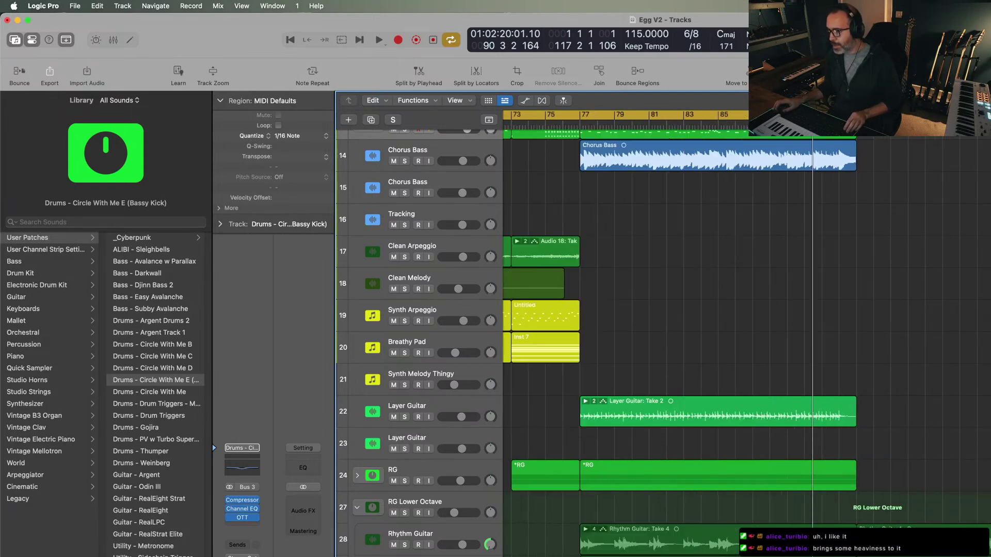
{"action": "scroll", "coordinate": [940, 455], "scroll_direction": "up", "scroll_amount": 2}
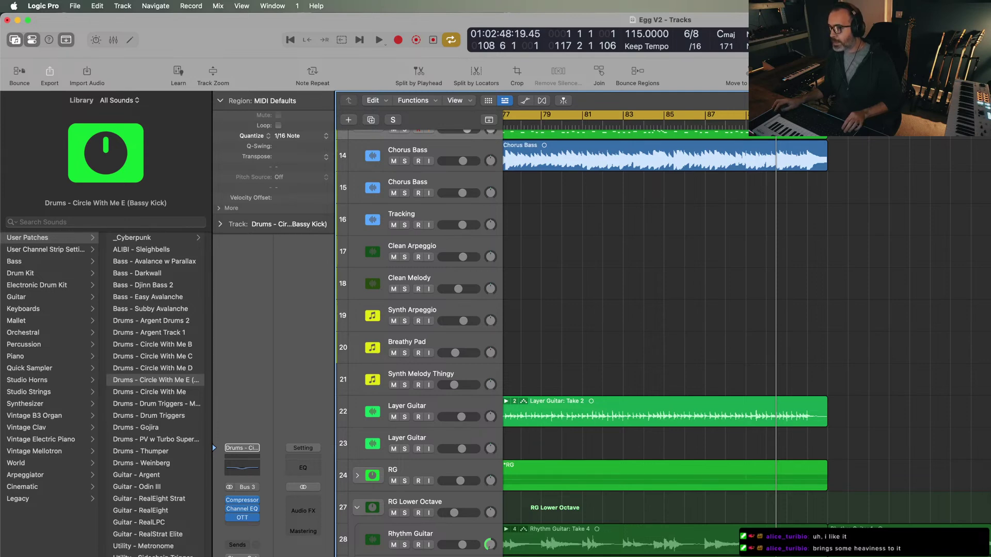
{"action": "left_click_drag", "start_coordinate": [850, 129], "coordinate": [950, 455]}
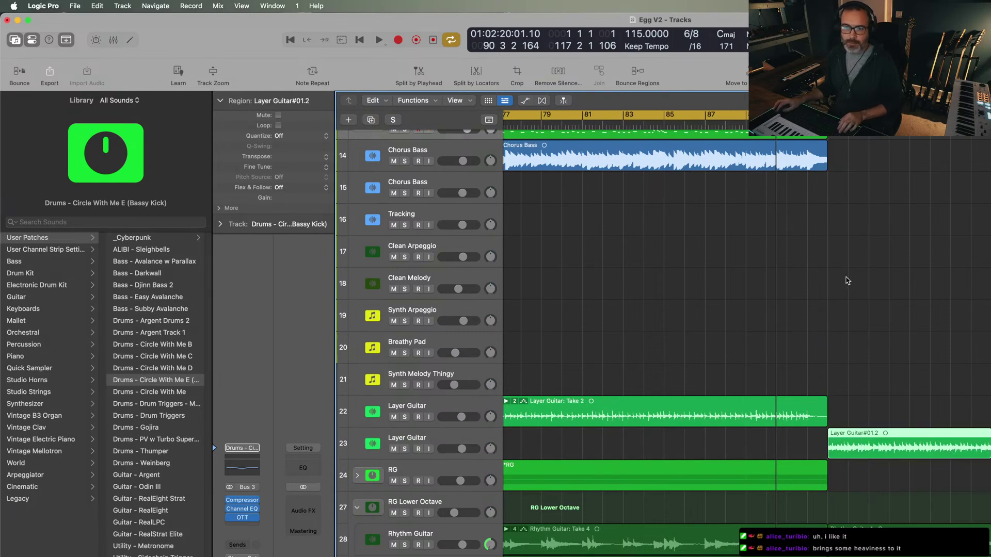
{"action": "scroll", "coordinate": [824, 344], "scroll_direction": "down", "scroll_amount": 5}
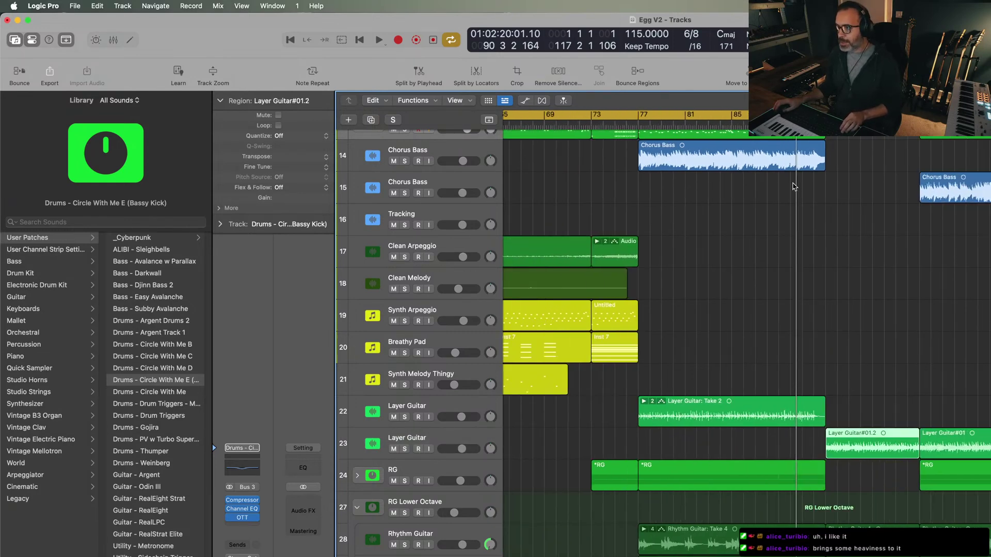
- Move the playhead to bar 89 and duplicate the vocals stack below the original
{"action": "left_click", "coordinate": [784, 137]}
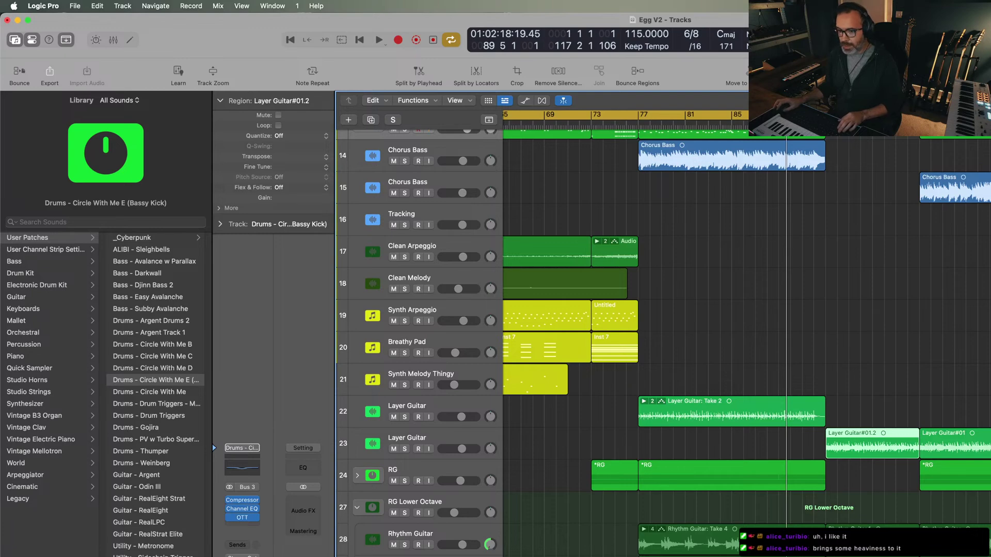
{"action": "scroll", "coordinate": [671, 335], "scroll_direction": "down", "scroll_amount": 5}
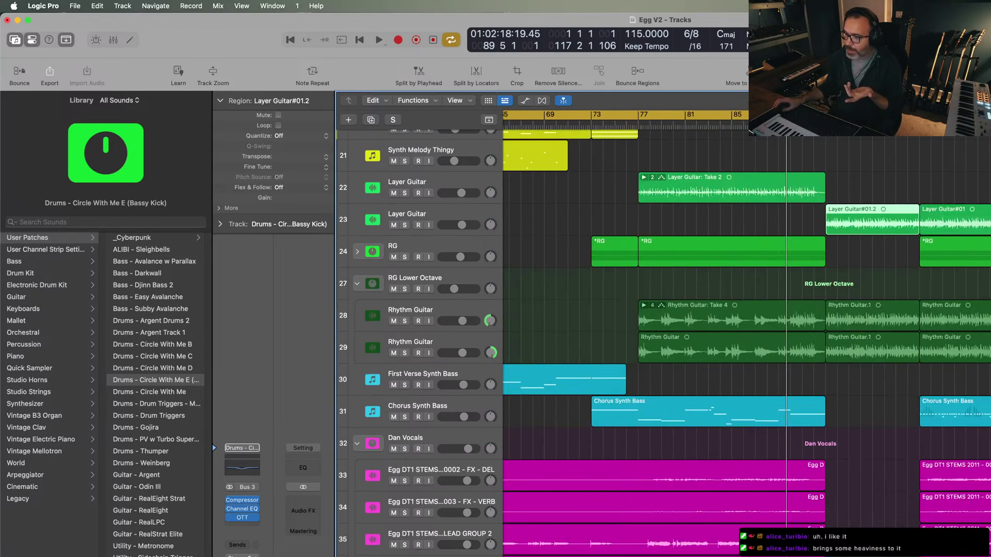
{"action": "left_click", "coordinate": [447, 445]}
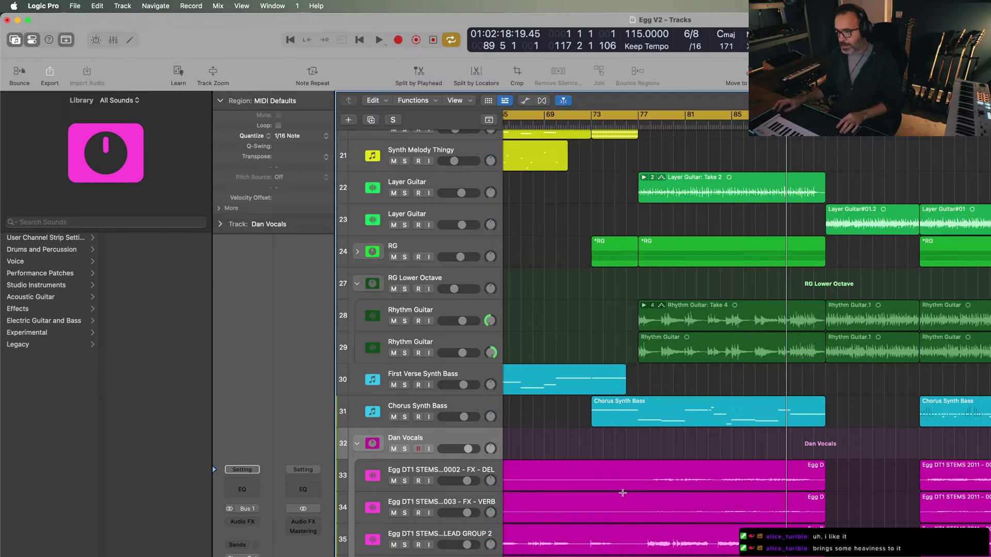
{"action": "scroll", "coordinate": [623, 493], "scroll_direction": "down", "scroll_amount": 5}
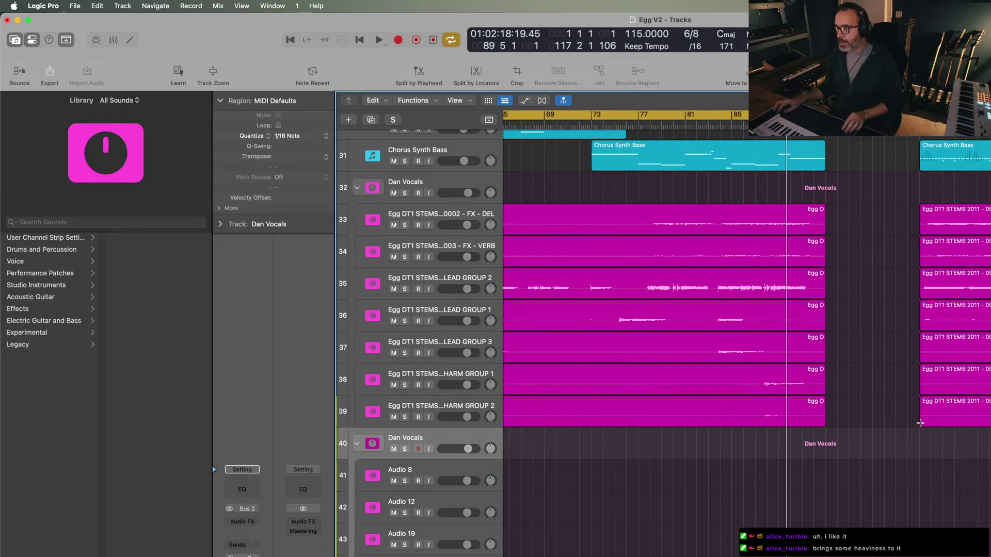
- Copy the seven vocal regions into the duplicate stack's tracks between bars 93 and 101, and mute that stack
{"action": "left_click_drag", "start_coordinate": [920, 423], "coordinate": [880, 489]}
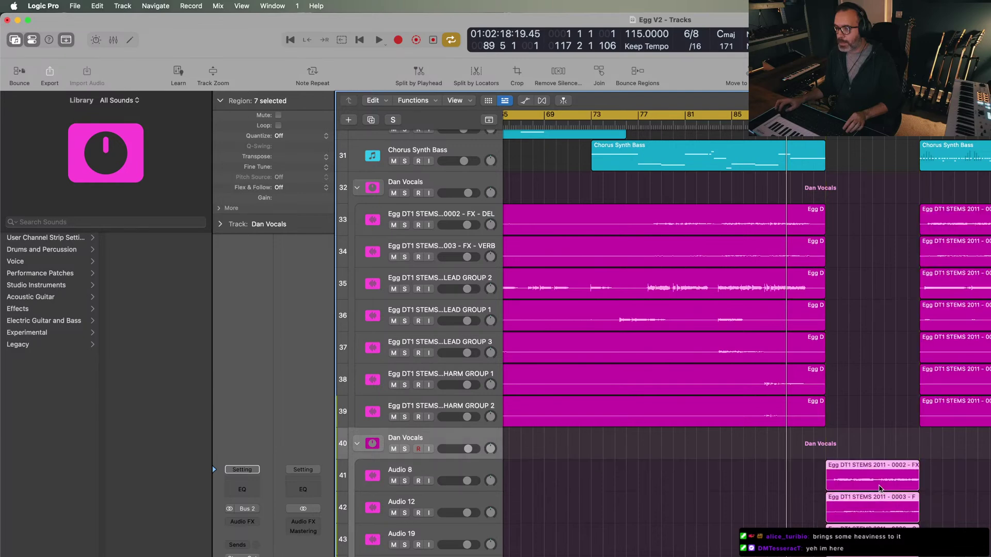
{"action": "left_click", "coordinate": [447, 444]}
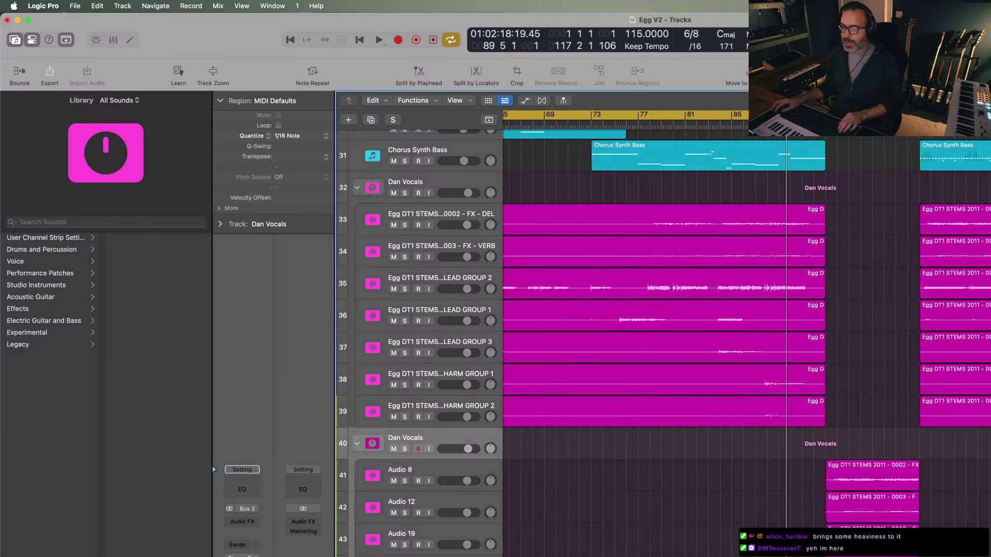
{"action": "scroll", "coordinate": [834, 260], "scroll_direction": "up", "scroll_amount": 4}
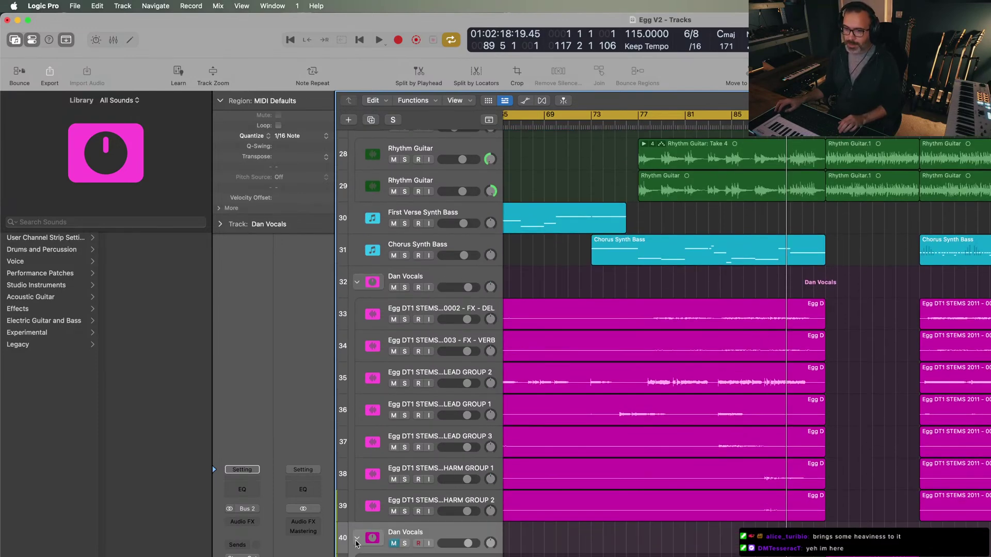
- Play the filled transition after the chorus from bar 87
{"action": "scroll", "coordinate": [630, 504], "scroll_direction": "up", "scroll_amount": 4}
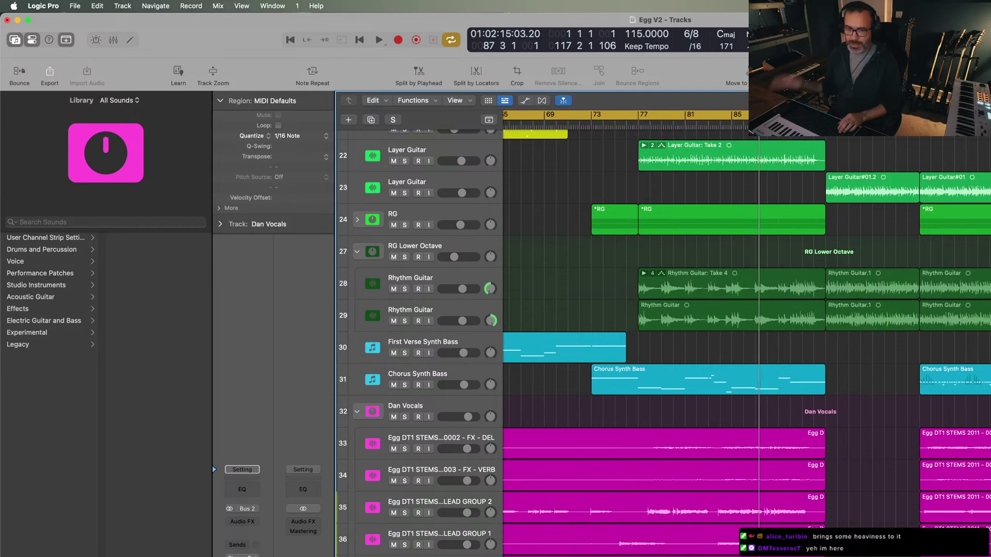
{"action": "scroll", "coordinate": [854, 361], "scroll_direction": "up", "scroll_amount": 8}
{"action": "scroll", "coordinate": [854, 361], "scroll_direction": "up", "scroll_amount": 1}
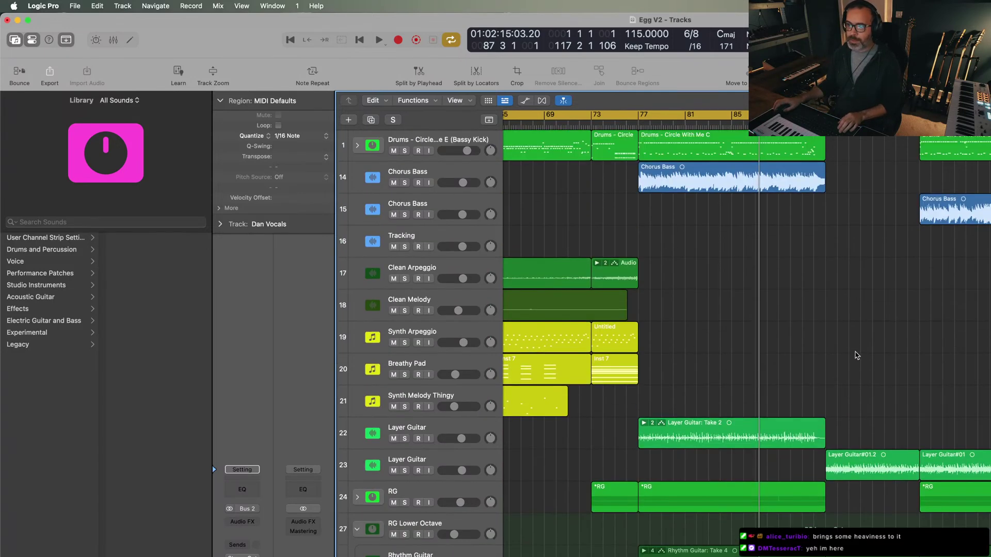
{"action": "key", "text": "space"}
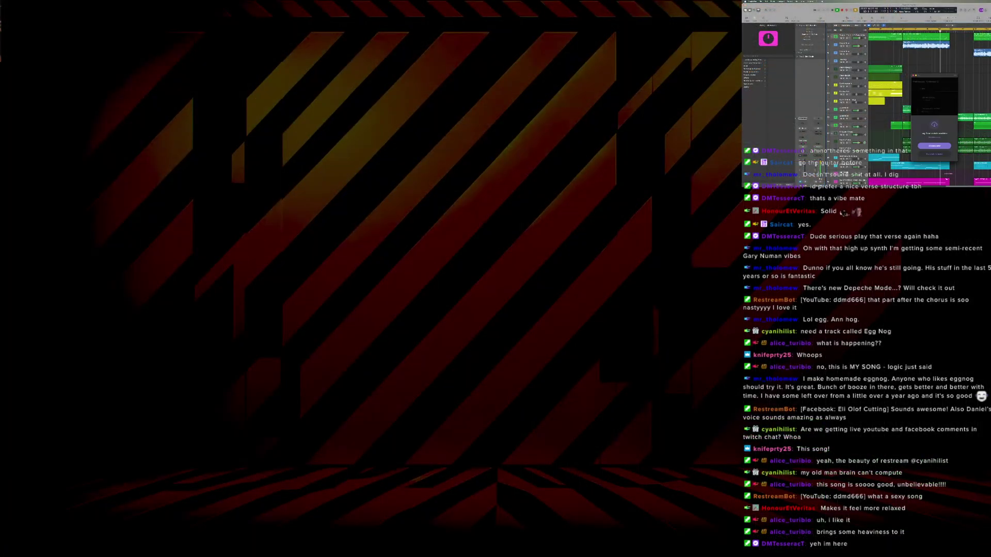
{"action": "left_click", "coordinate": [932, 154]}
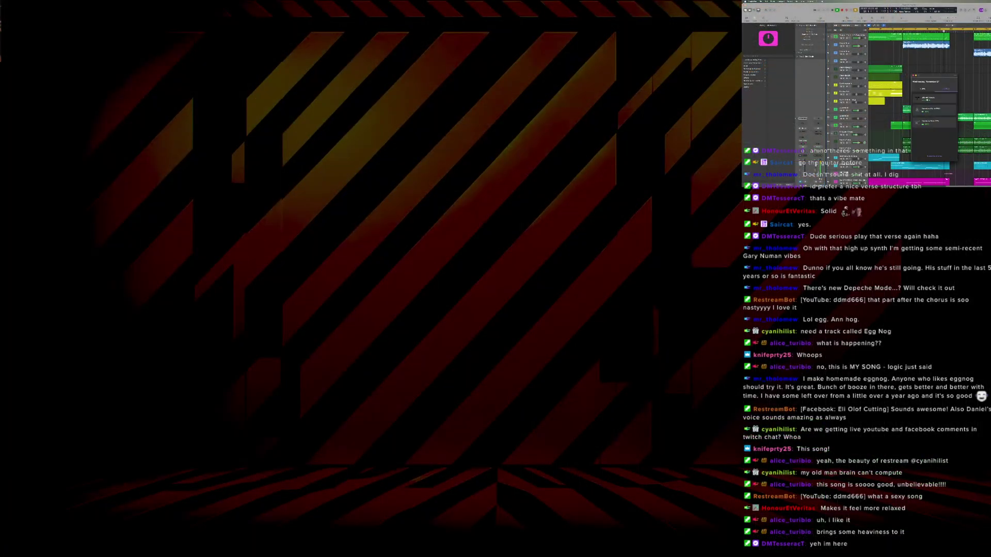
{"action": "left_click", "coordinate": [930, 98]}
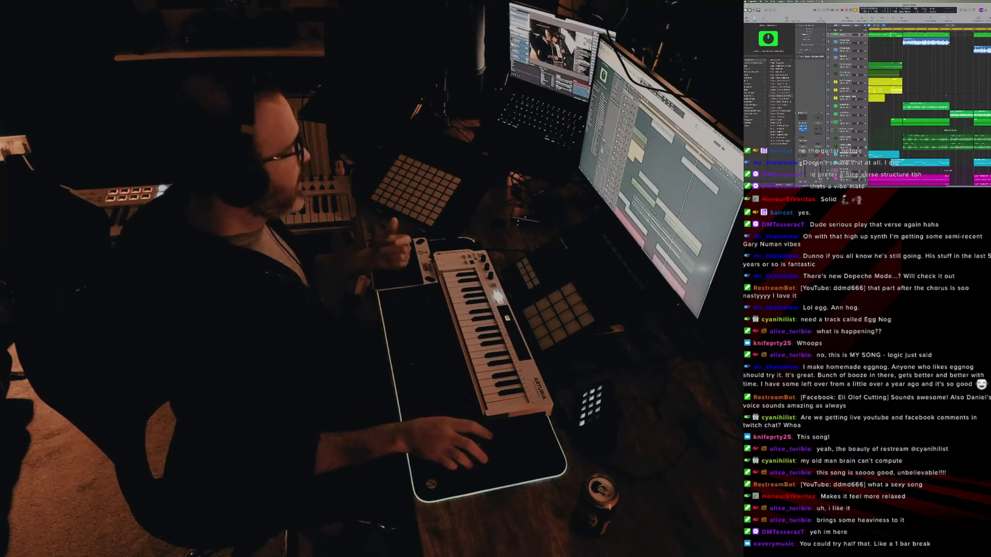
- Delete the duplicate vocals stack and its regions in the gap, and select the drum track again
{"action": "left_click", "coordinate": [839, 37]}
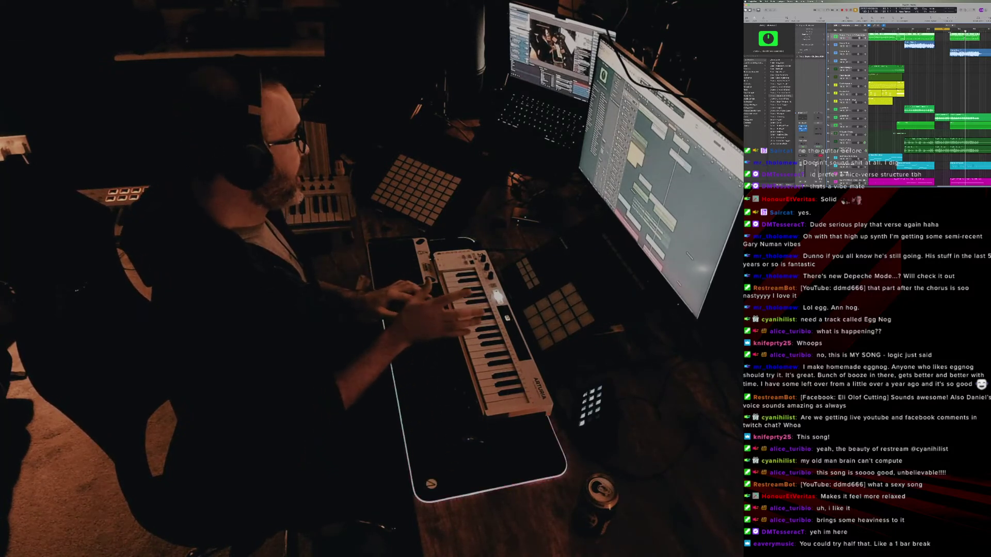
{"action": "scroll", "coordinate": [918, 103], "scroll_direction": "down", "scroll_amount": 3}
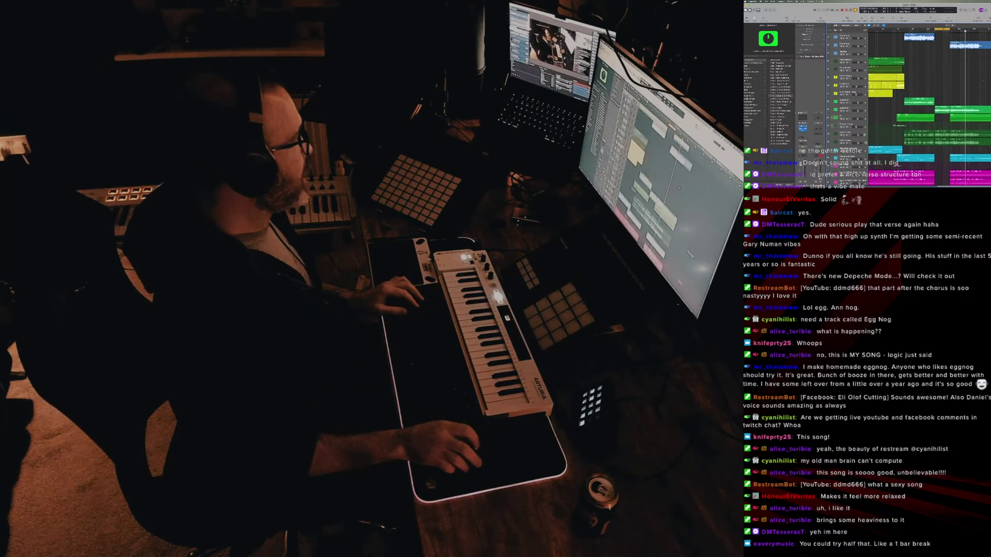
{"action": "scroll", "coordinate": [929, 103], "scroll_direction": "down", "scroll_amount": 3}
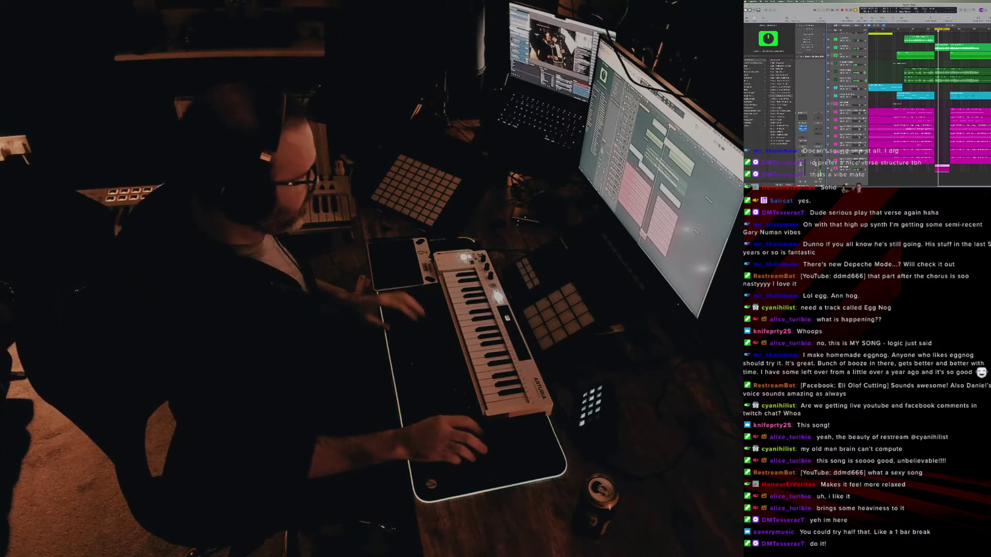
{"action": "left_click", "coordinate": [847, 119]}
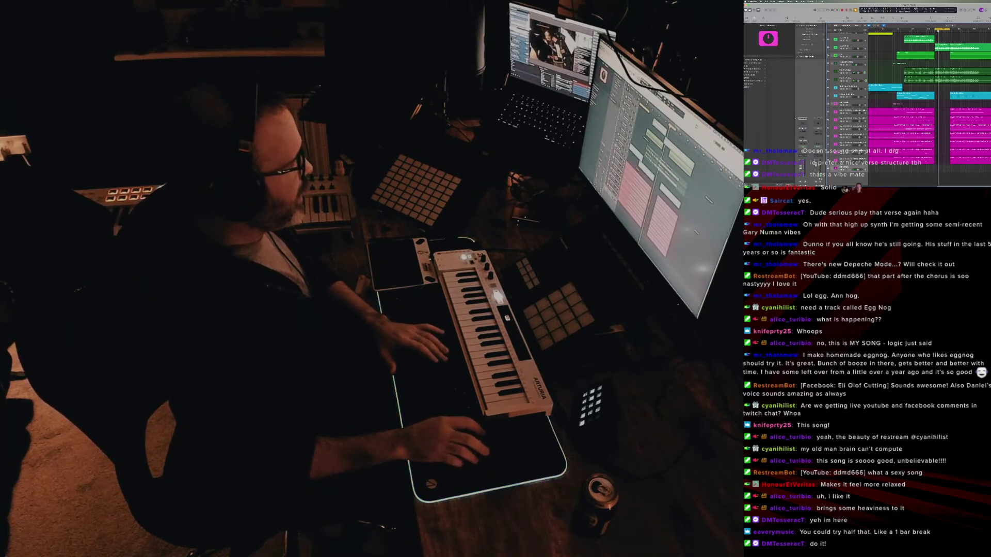
{"action": "left_click", "coordinate": [846, 96]}
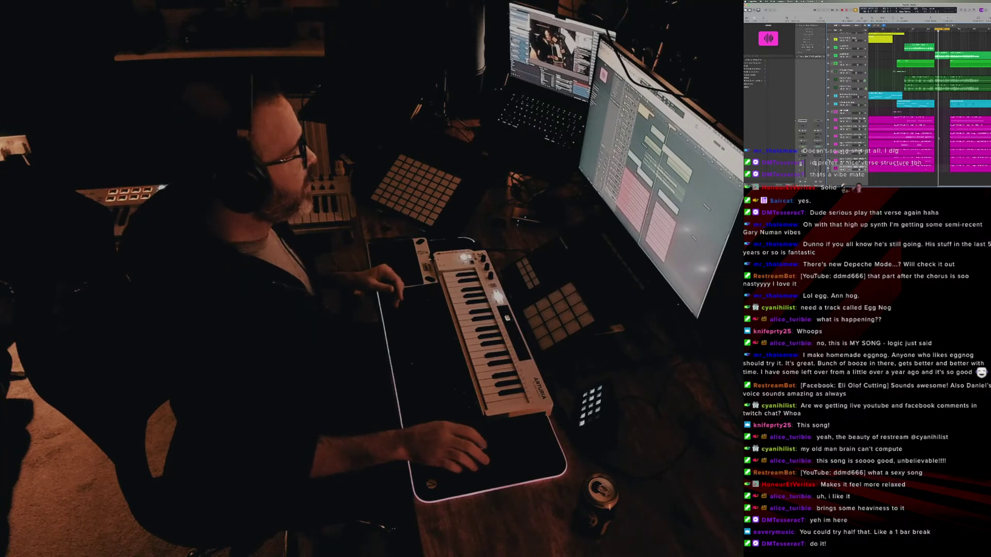
{"action": "scroll", "coordinate": [909, 103], "scroll_direction": "up", "scroll_amount": 5}
{"action": "left_click", "coordinate": [846, 36]}
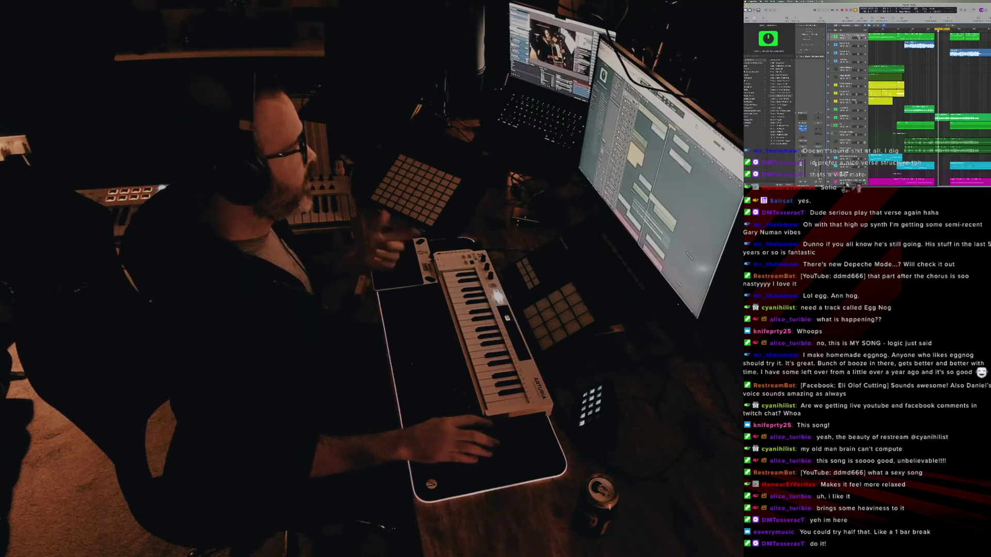
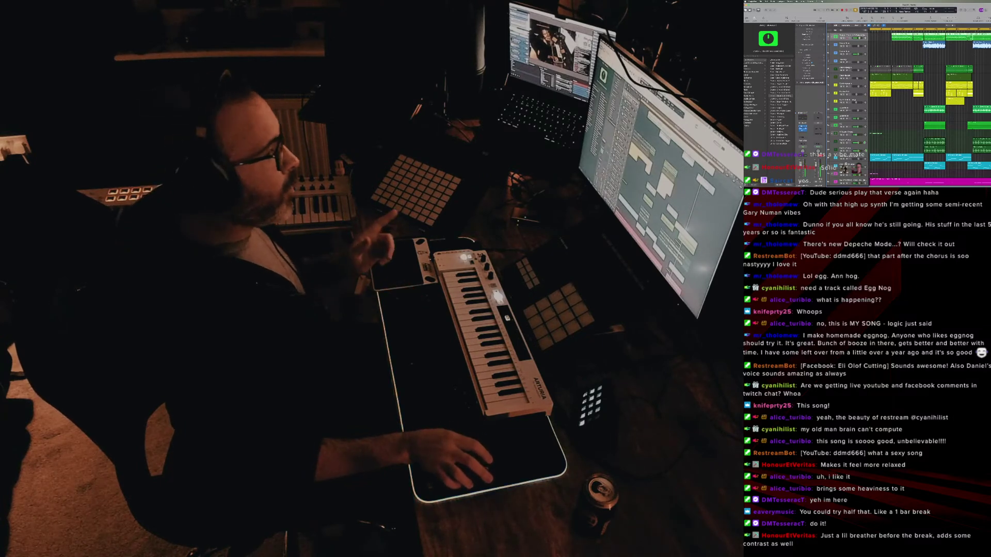
- Inspect the drum notes around bar 109 in the Piano Roll, close the editor, and play from bar 88
{"action": "key", "text": "p"}
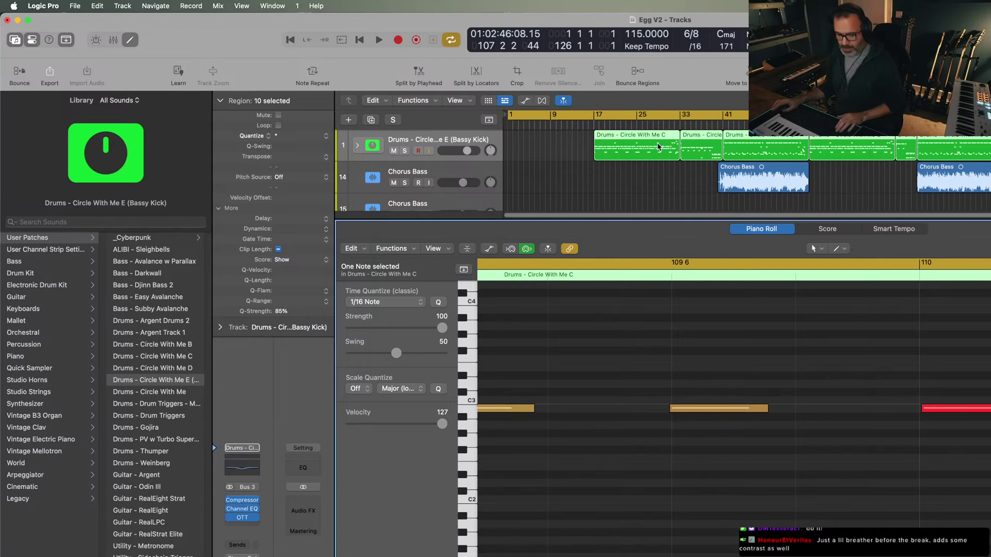
{"action": "key", "text": "e"}
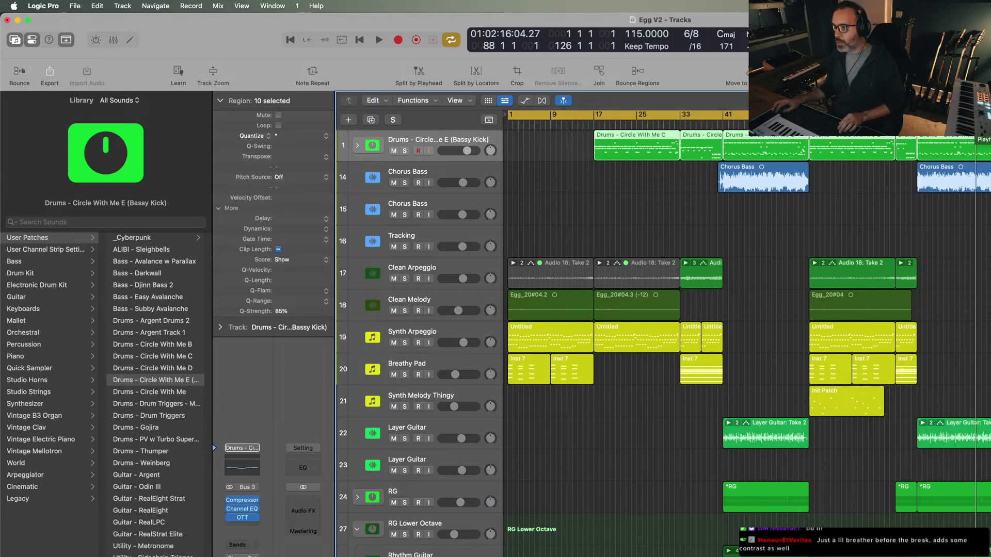
{"action": "key", "text": "space"}
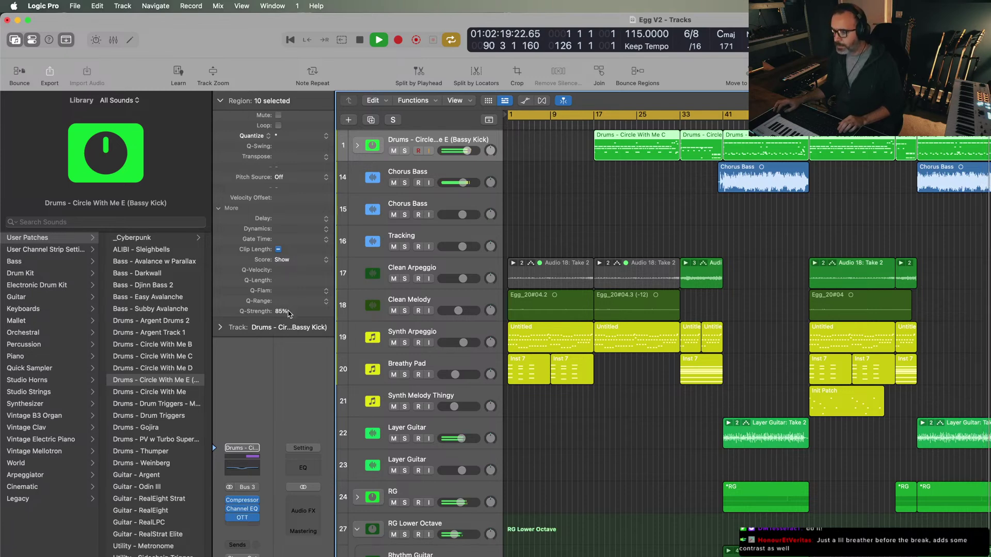
{"action": "mouse_move", "coordinate": [288, 313]}
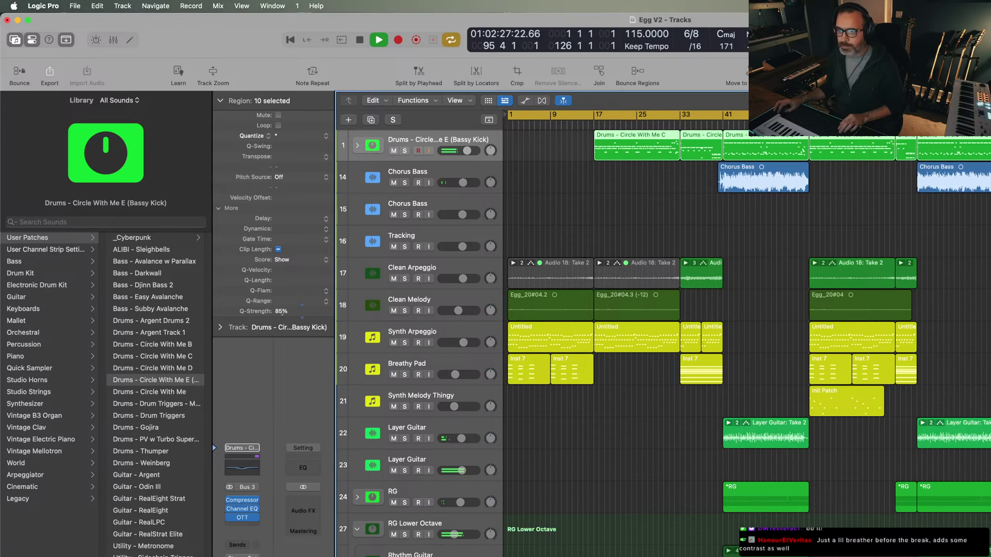
- Set the gain of the seven vocal regions starting at bar 101 to -1.9 dB and stop playback
{"action": "key", "text": "shift+d"}
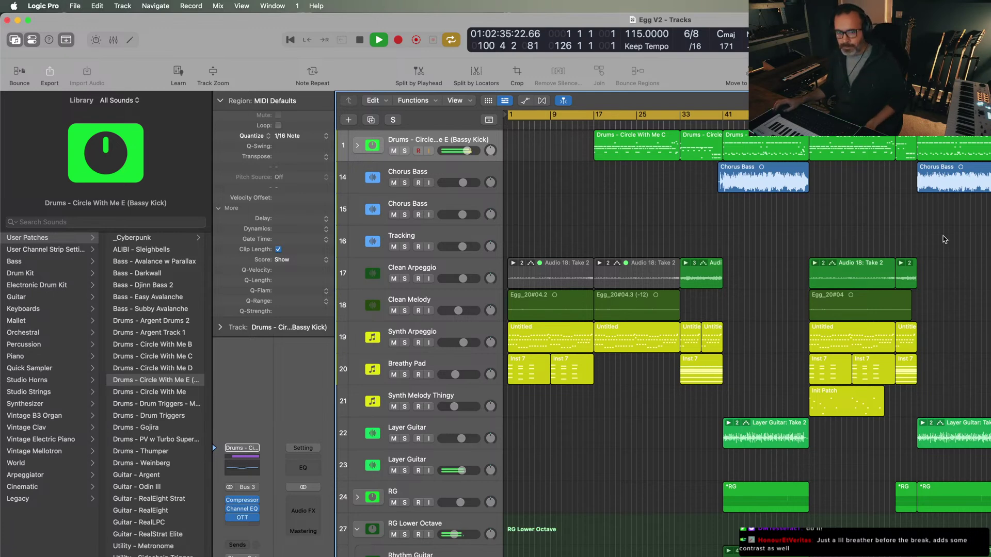
{"action": "scroll", "coordinate": [969, 244], "scroll_direction": "down", "scroll_amount": 5}
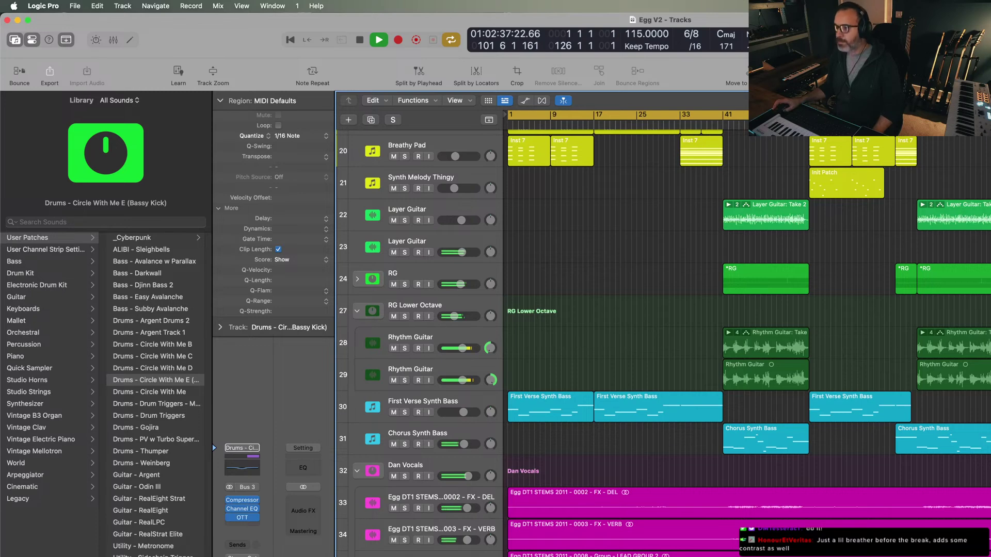
{"action": "scroll", "coordinate": [989, 301], "scroll_direction": "down", "scroll_amount": 1}
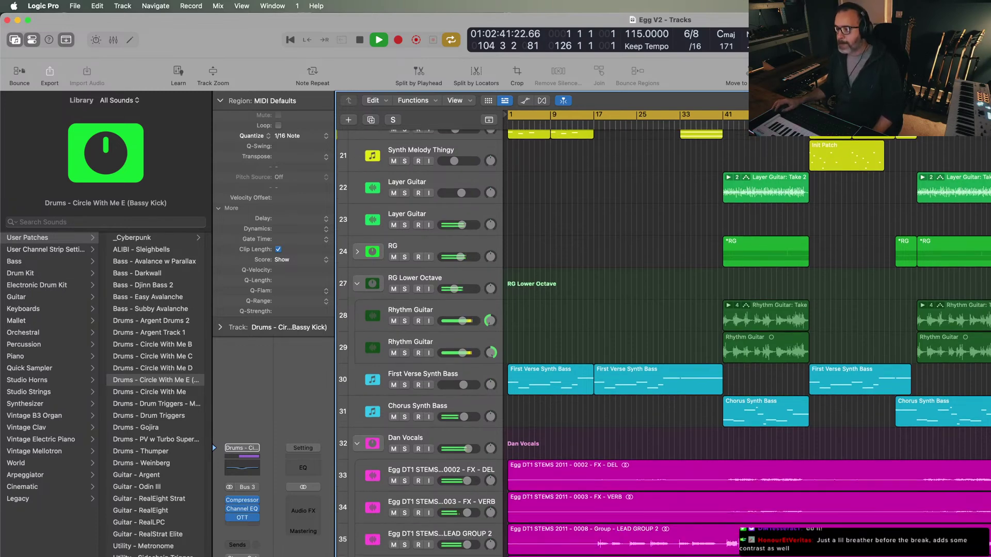
{"action": "left_click", "coordinate": [754, 415]}
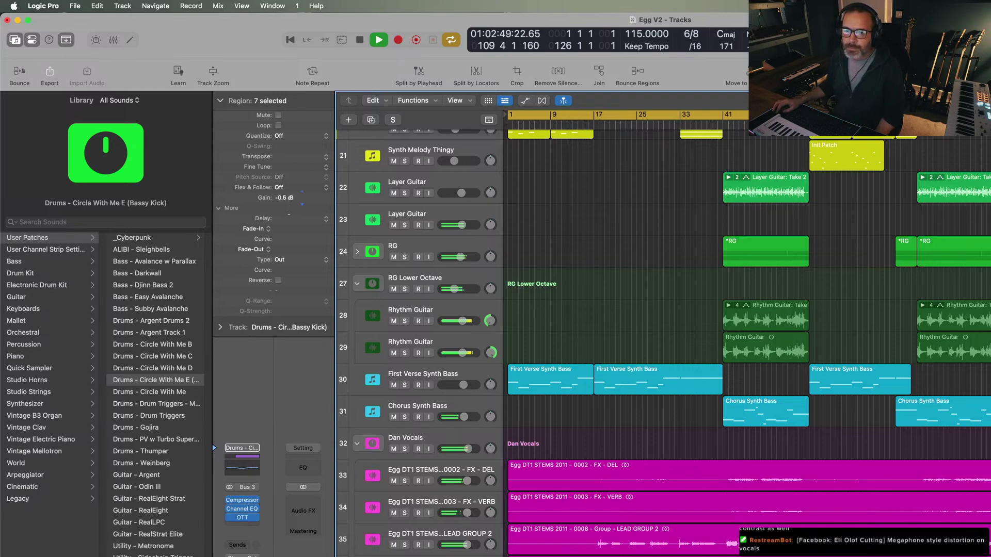
{"action": "left_click_drag", "start_coordinate": [284, 198], "coordinate": [284, 199]}
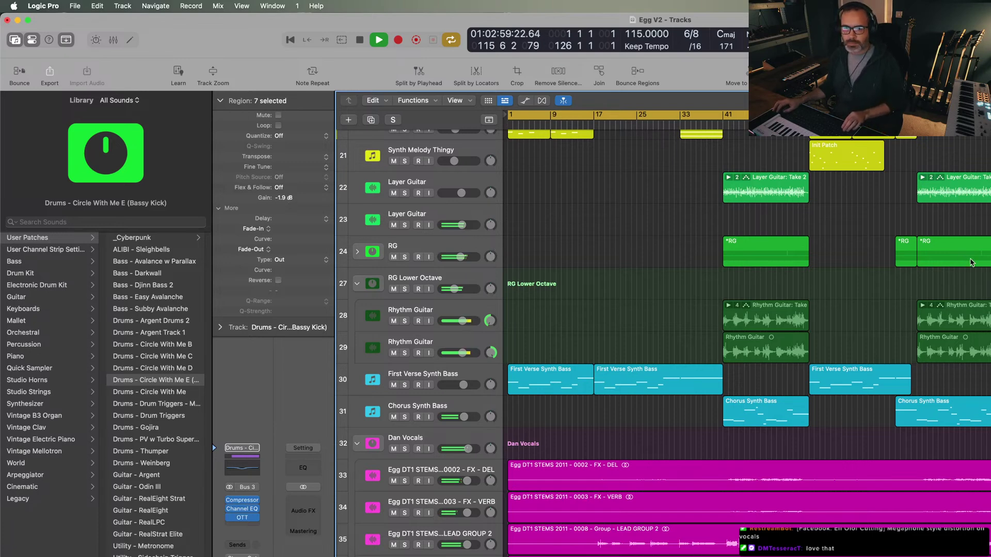
{"action": "key", "text": "super+Left"}
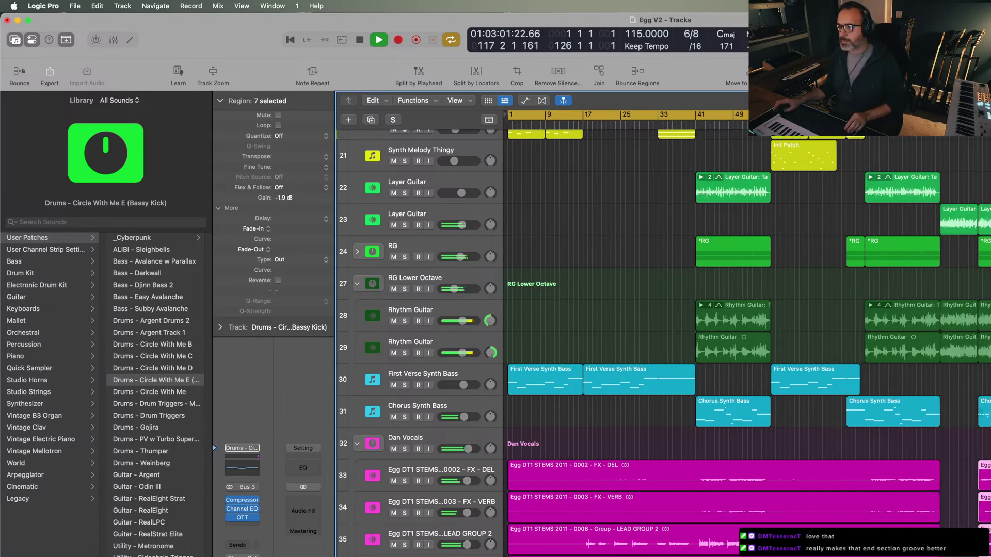
{"action": "scroll", "coordinate": [671, 341], "scroll_direction": "up", "scroll_amount": 5}
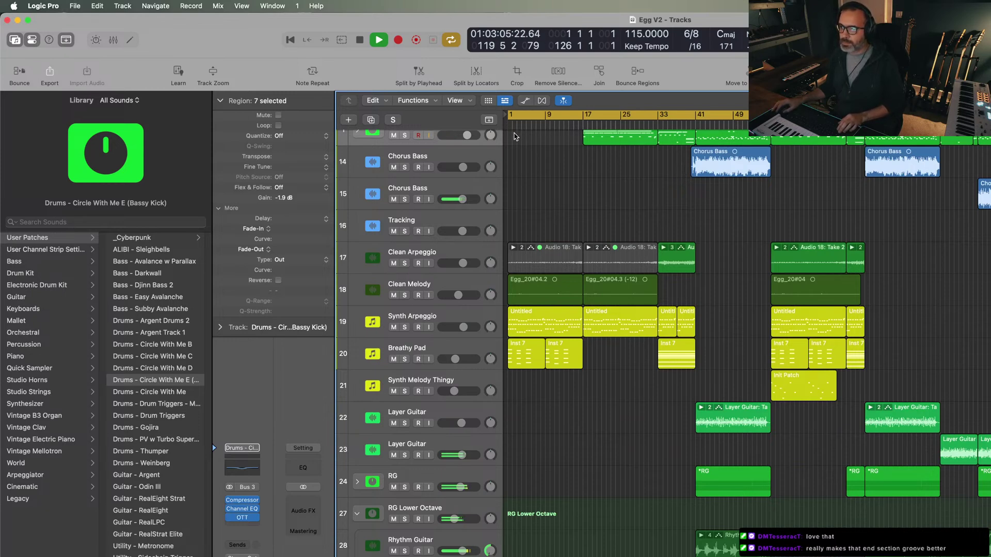
{"action": "key", "text": "space"}
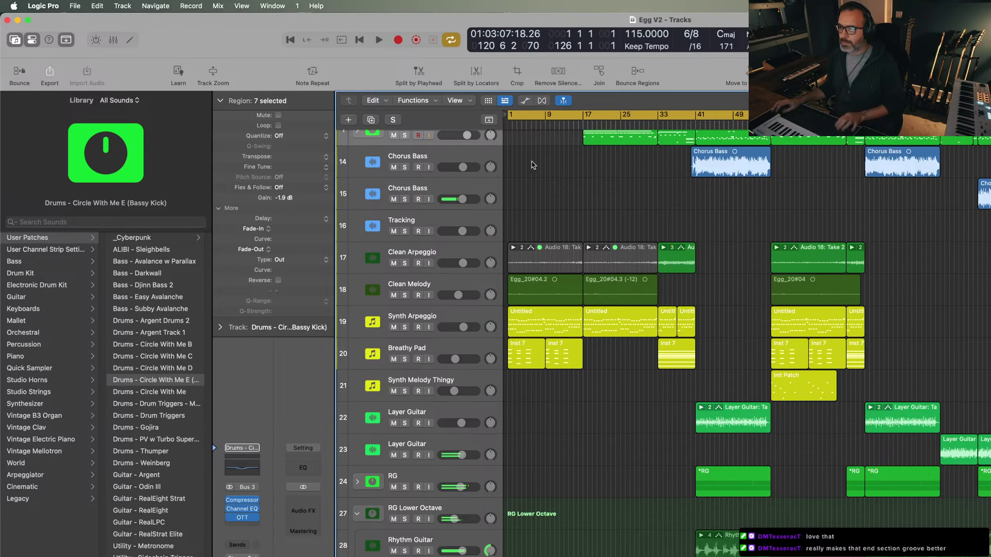
{"action": "scroll", "coordinate": [558, 224], "scroll_direction": "up", "scroll_amount": 1}
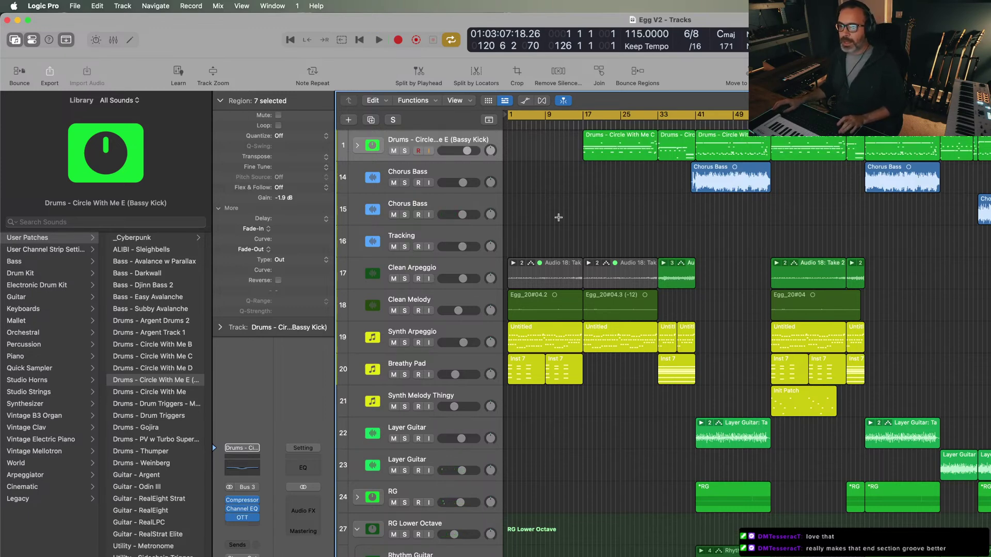
{"action": "key", "text": "super+o"}
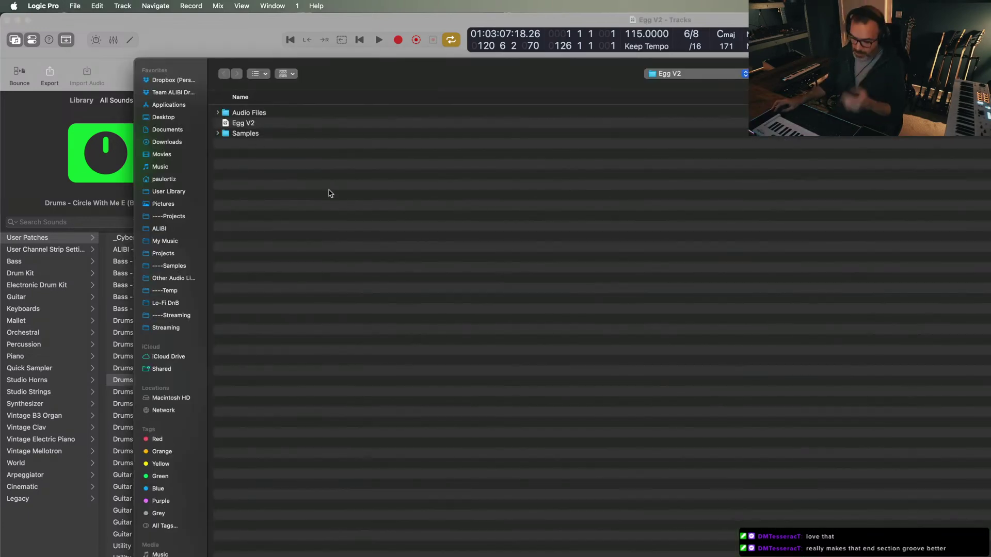
{"action": "key", "text": "super+Up"}
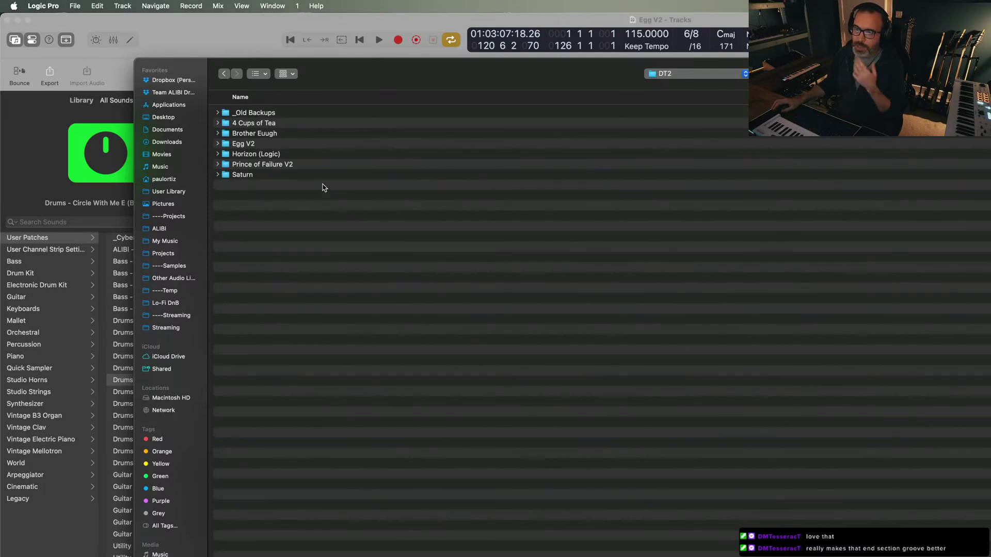
{"action": "double_click", "coordinate": [257, 166]}
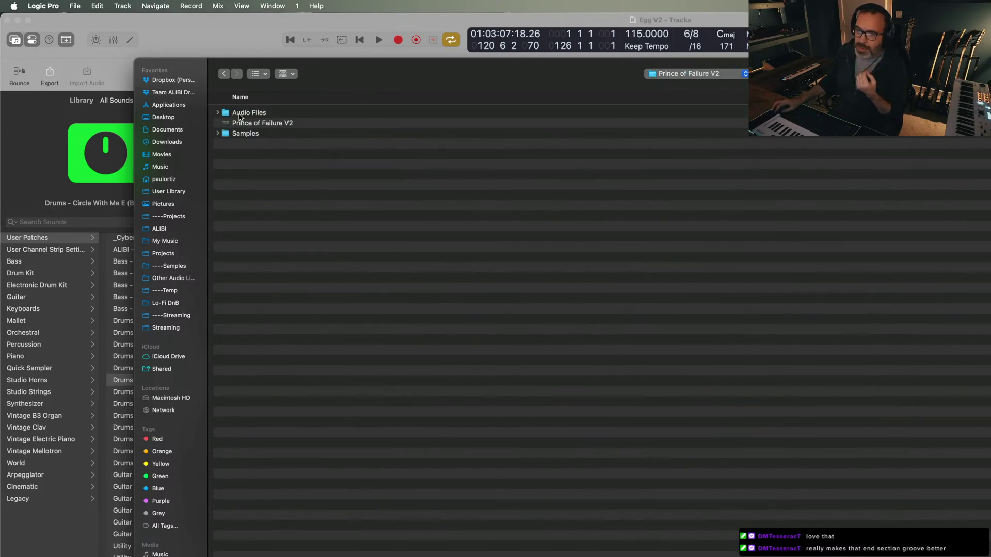
{"action": "double_click", "coordinate": [245, 124]}
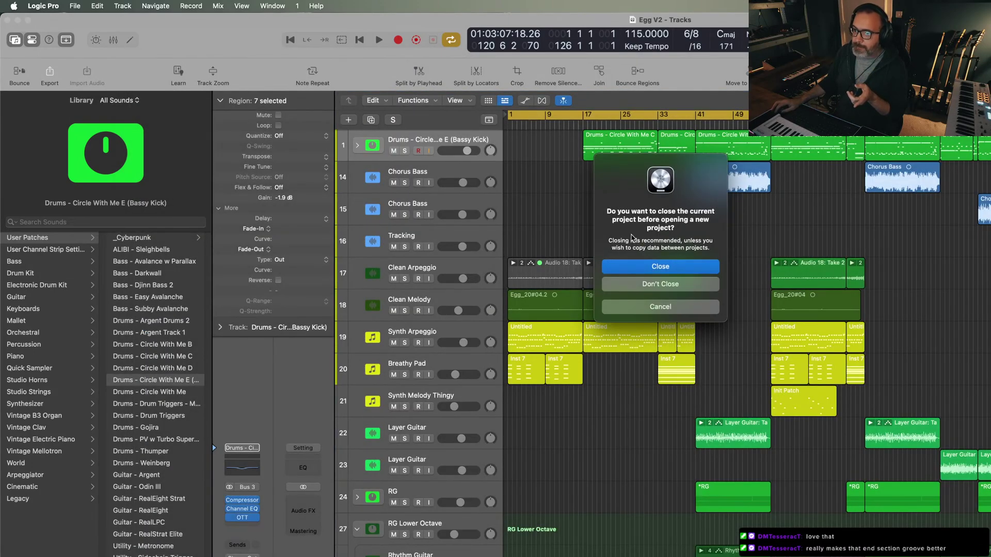
{"action": "left_click", "coordinate": [656, 285]}
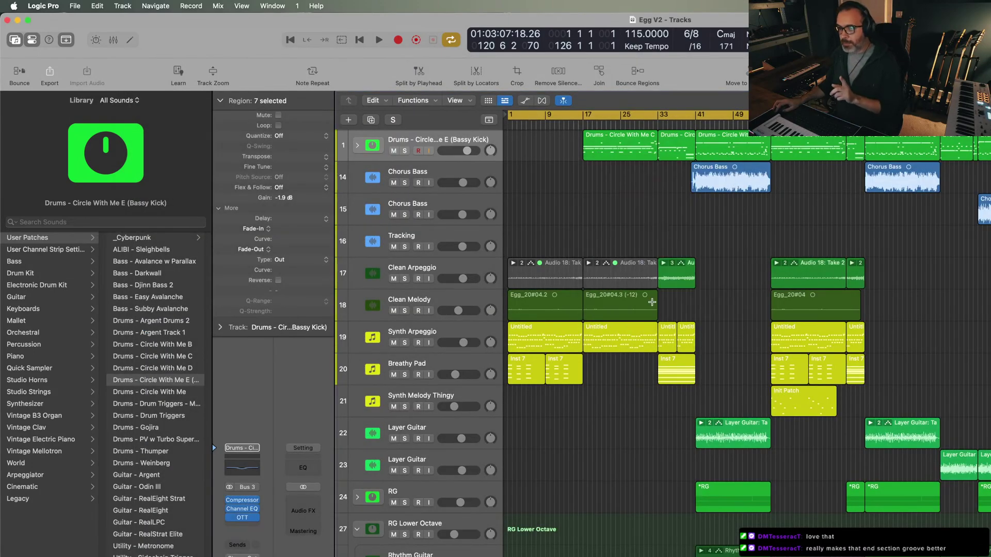
- Play a short passage of Egg V2 from bar 17 and stop
{"action": "left_click", "coordinate": [583, 126]}
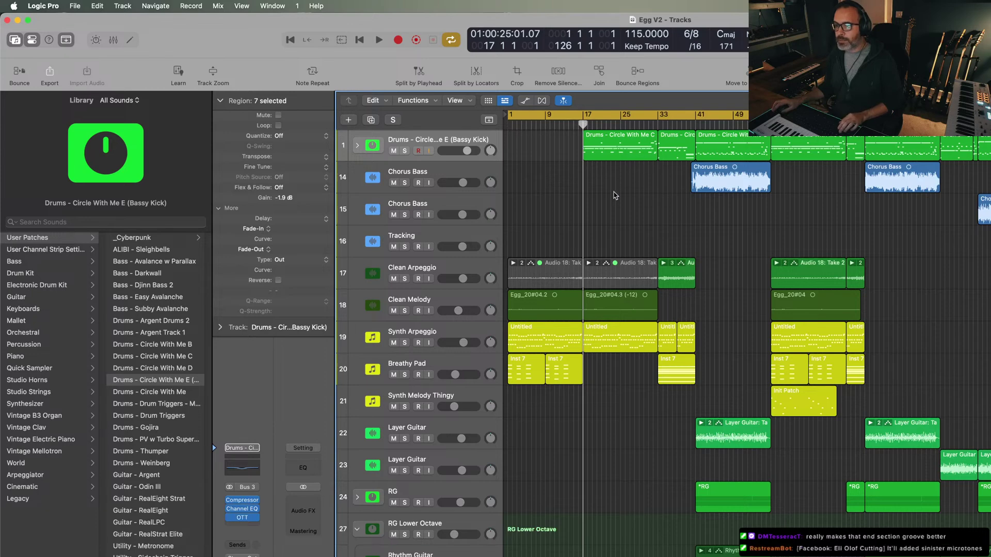
{"action": "key", "text": "space"}
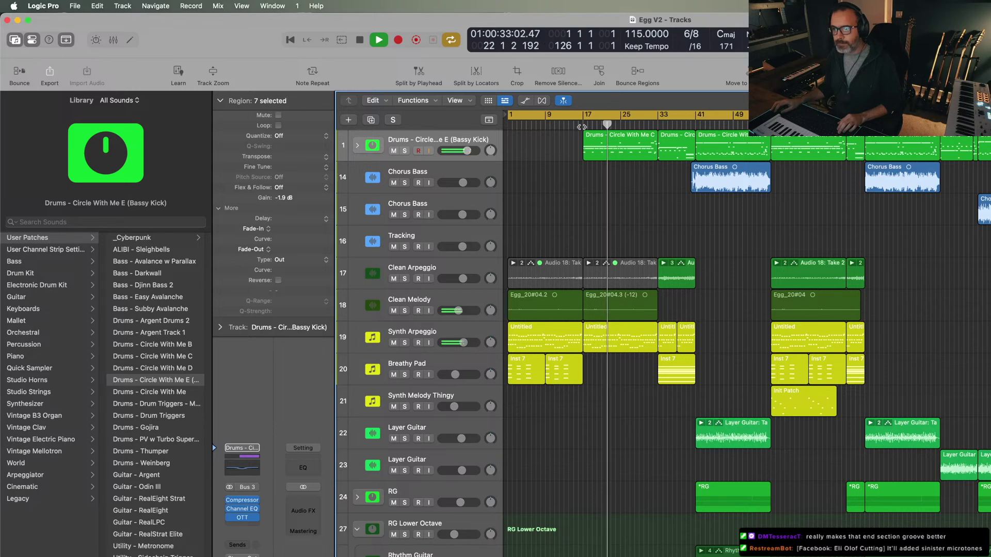
{"action": "key", "text": "space"}
- Open the Prince of Failure V2 project from the DT2 folder, closing Egg V2, and dismiss the webcam settings window
{"action": "key", "text": "super+o"}
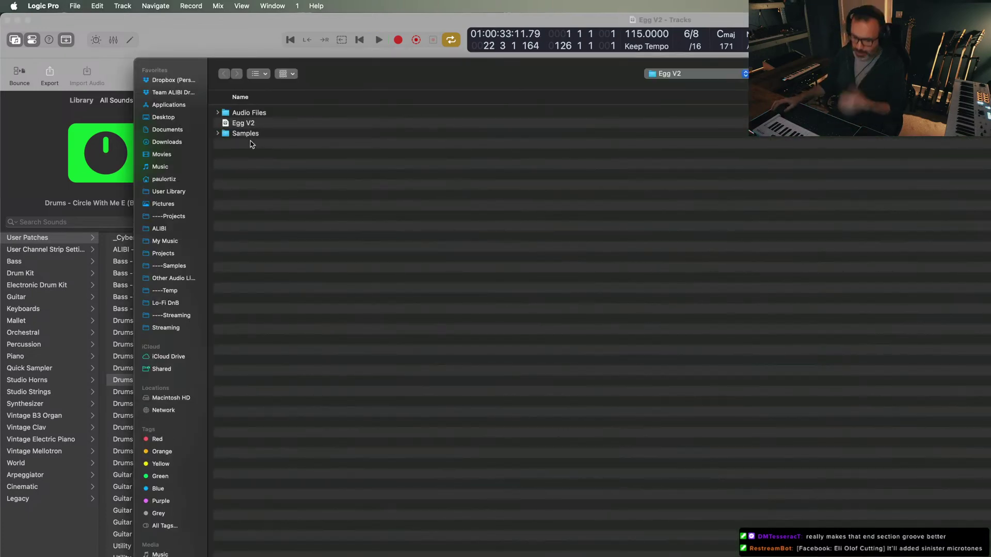
{"action": "key", "text": "super+Up"}
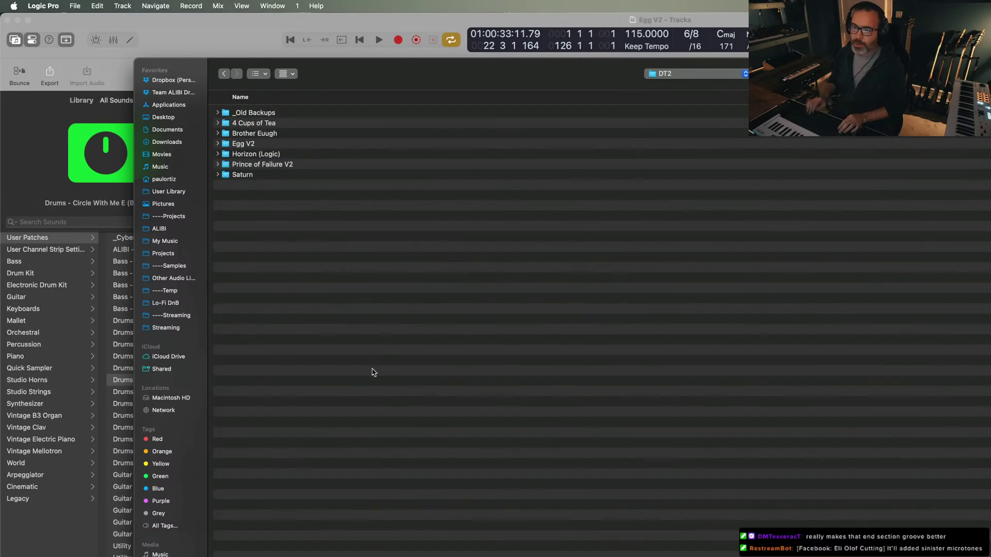
{"action": "double_click", "coordinate": [252, 166]}
{"action": "double_click", "coordinate": [250, 124]}
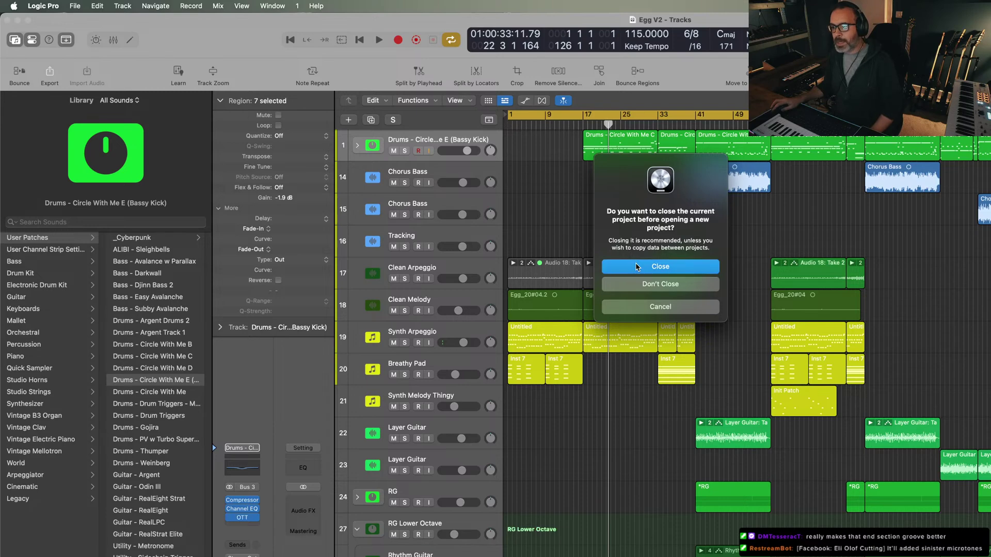
{"action": "left_click", "coordinate": [619, 267]}
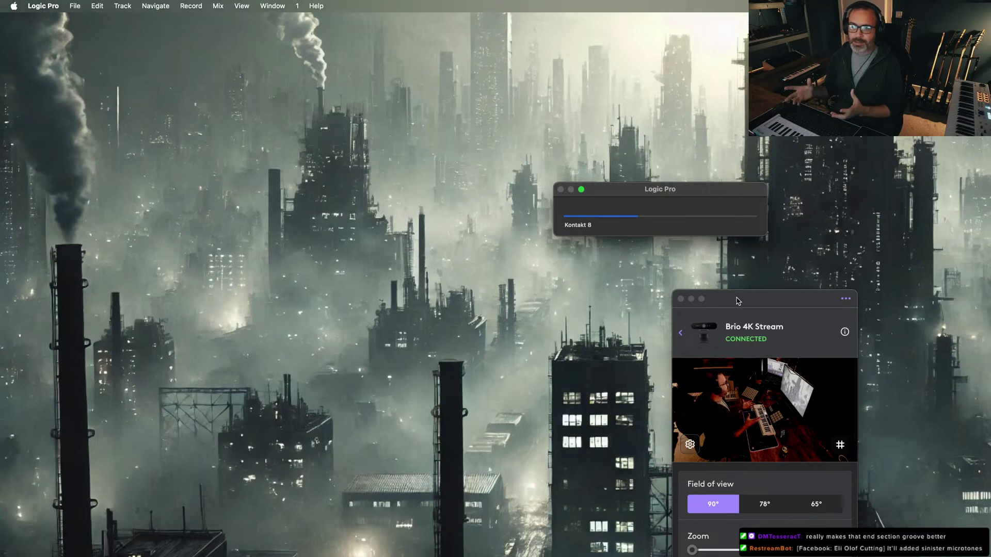
{"action": "left_click", "coordinate": [680, 299]}
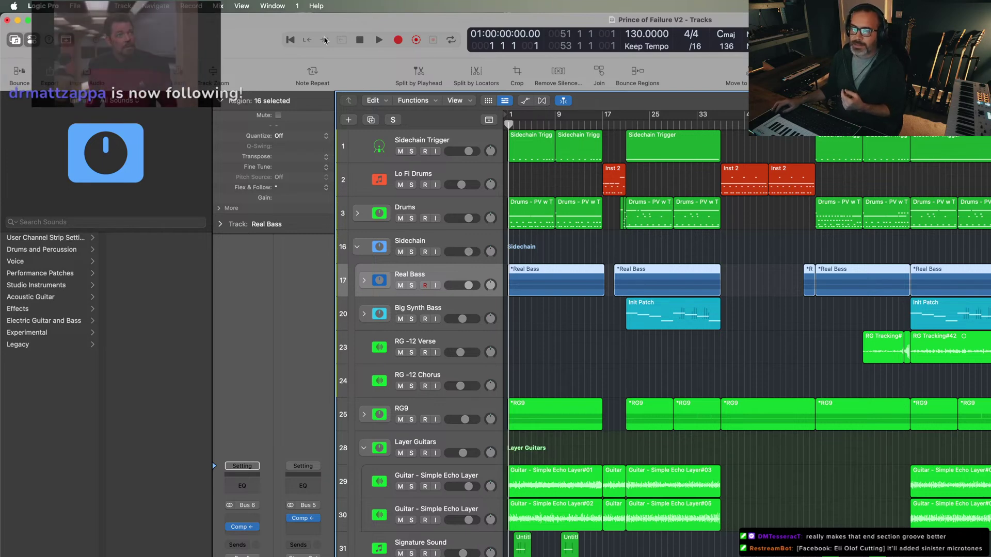
- Play Prince of Failure V2 from the beginning and select the RG9 guitar track
{"action": "key", "text": "space"}
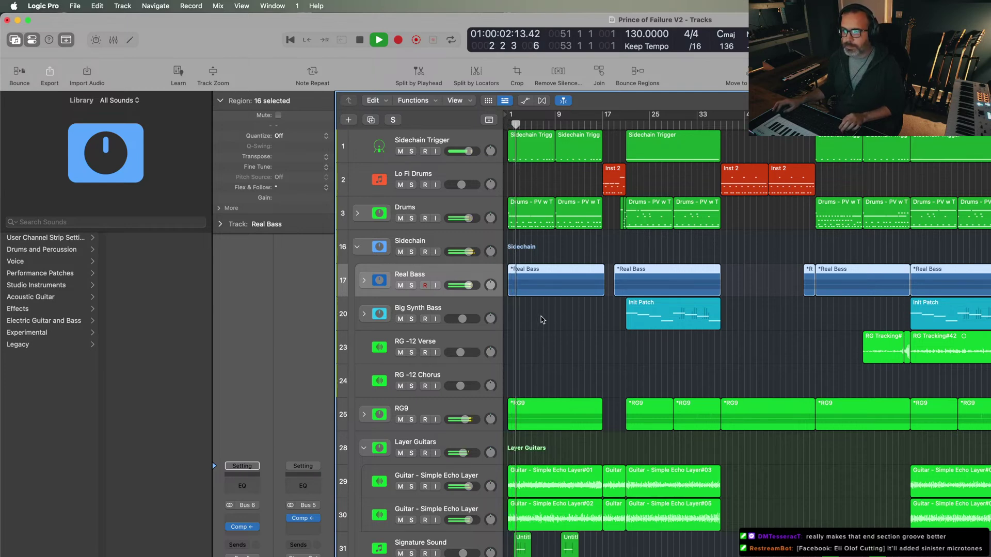
{"action": "left_click", "coordinate": [485, 413]}
{"action": "scroll", "coordinate": [495, 392], "scroll_direction": "down", "scroll_amount": 1}
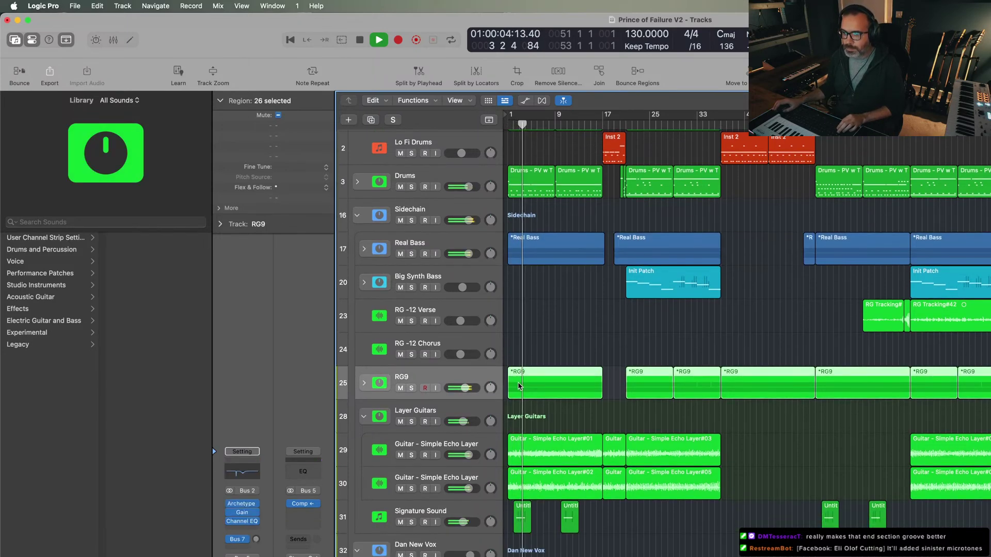
{"action": "scroll", "coordinate": [550, 354], "scroll_direction": "up", "scroll_amount": 1}
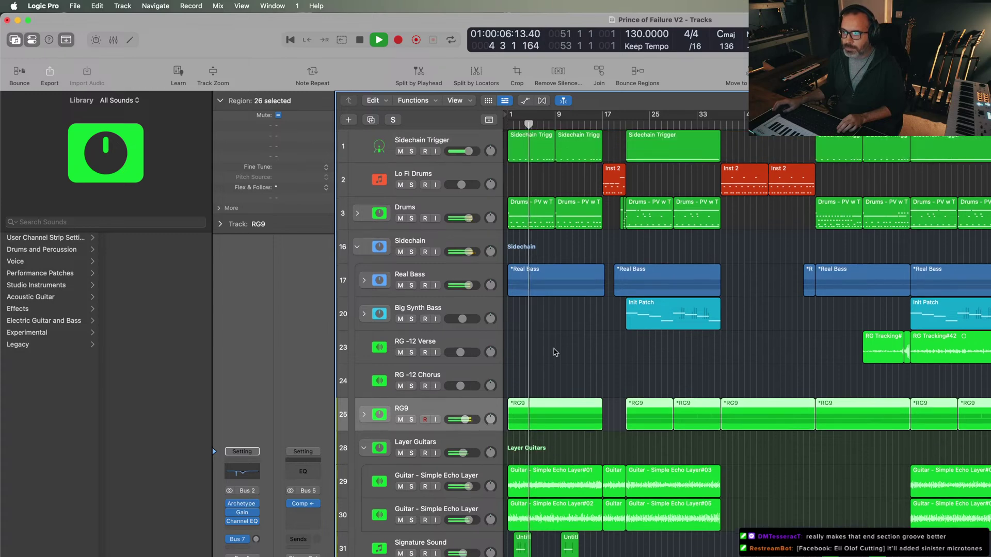
- Set the Sidechain stack's compressor threshold to -12.0 dB and lower the stack's volume to -1.4 dB
{"action": "left_click", "coordinate": [547, 248]}
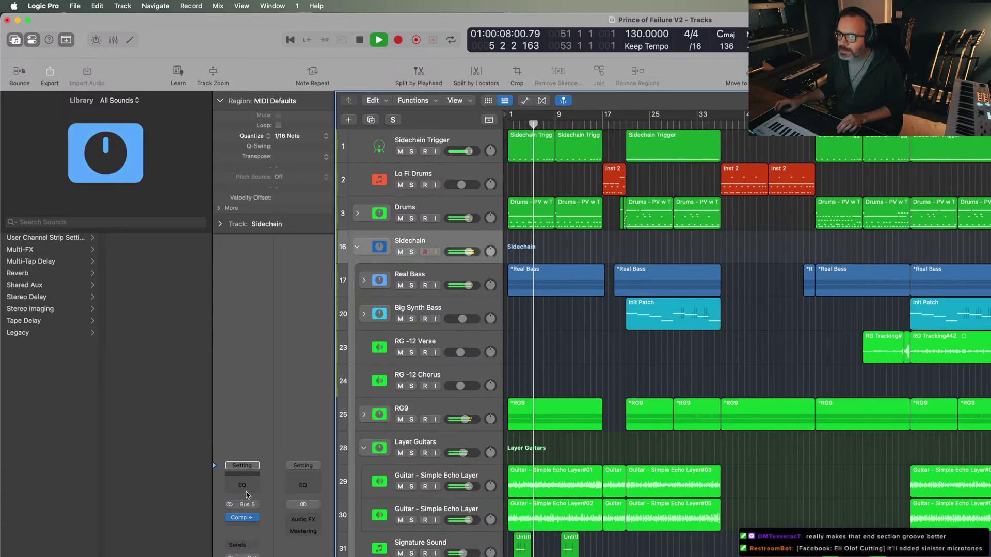
{"action": "left_click", "coordinate": [241, 520]}
{"action": "key", "text": "Escape"}
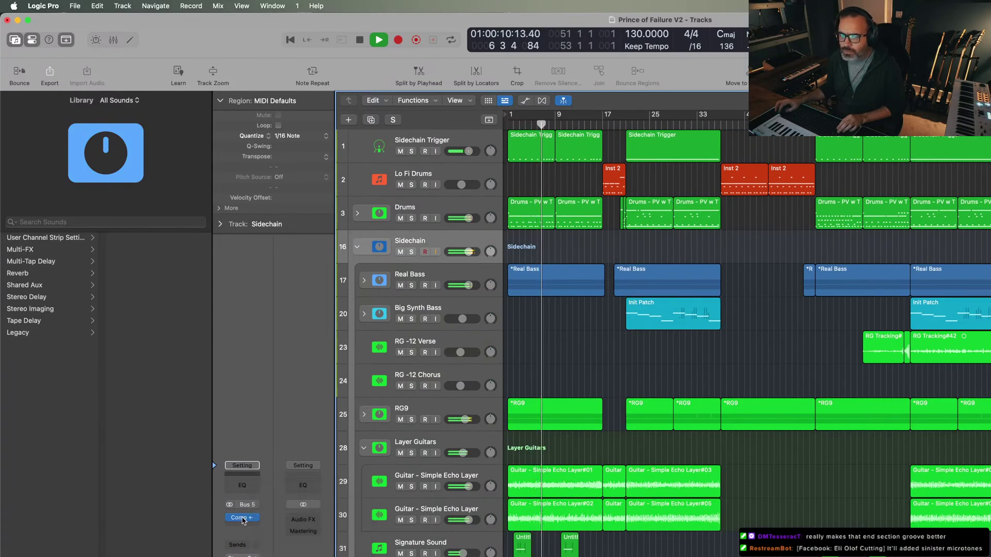
{"action": "left_click", "coordinate": [243, 518]}
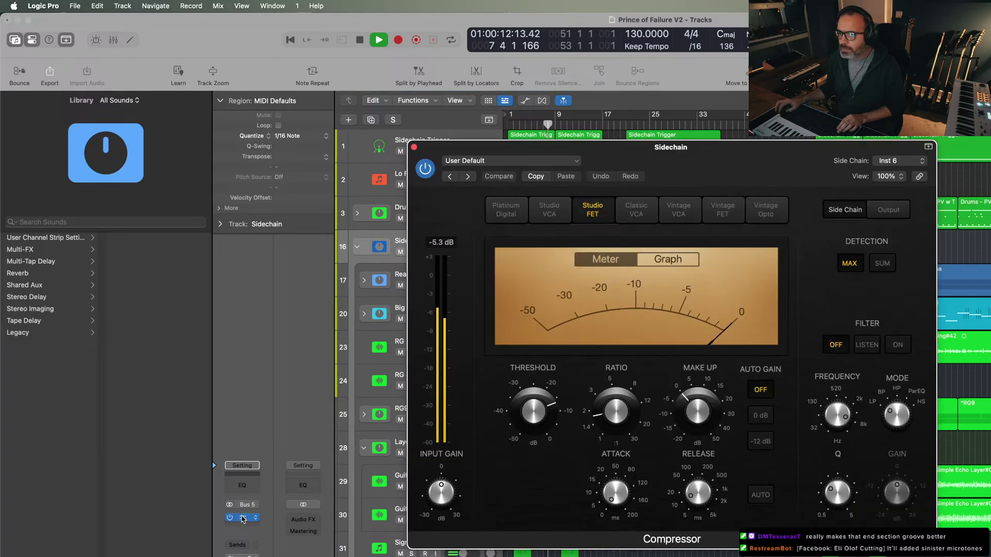
{"action": "left_click", "coordinate": [524, 417]}
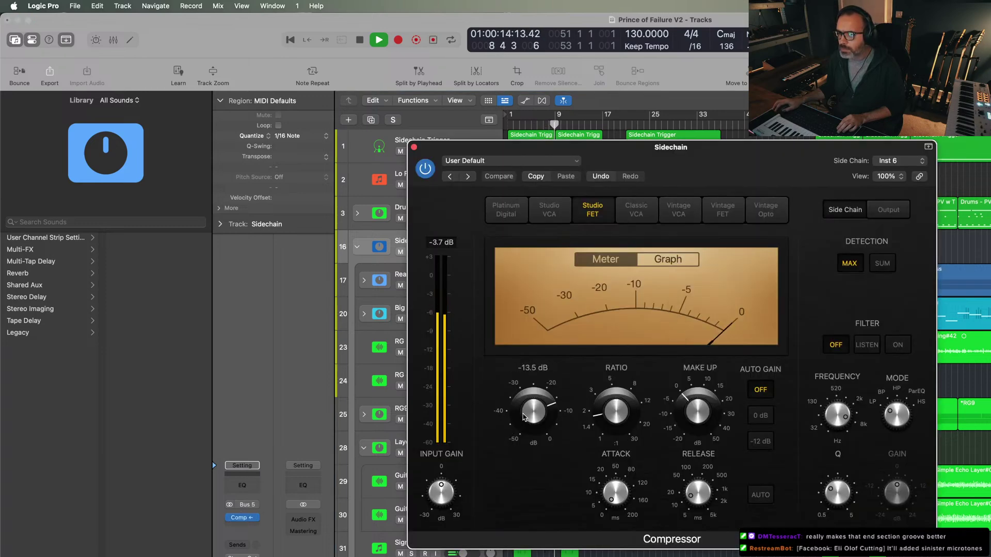
{"action": "left_click_drag", "start_coordinate": [524, 417], "coordinate": [523, 415]}
{"action": "scroll", "coordinate": [525, 413], "scroll_direction": "up", "scroll_amount": 1}
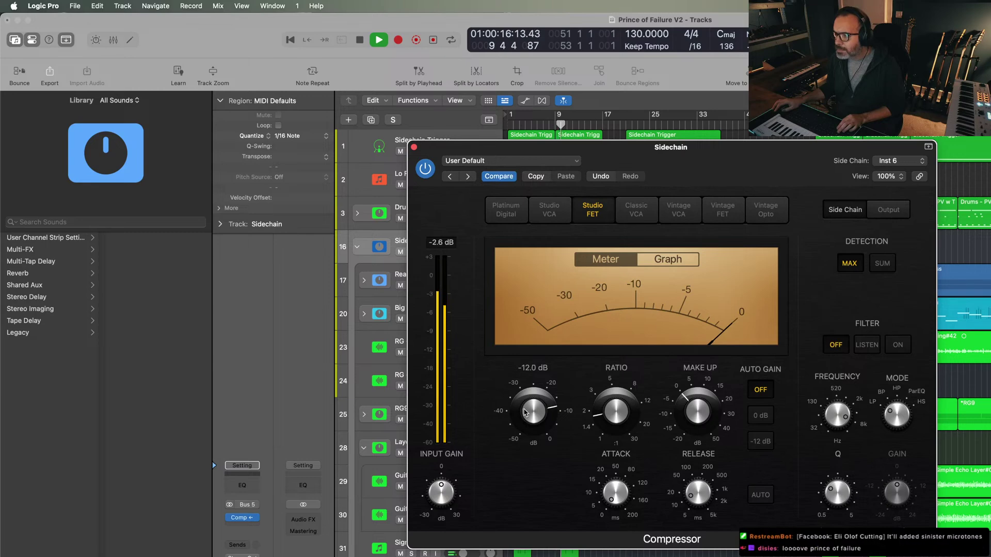
{"action": "left_click", "coordinate": [415, 149]}
{"action": "left_click_drag", "start_coordinate": [467, 252], "coordinate": [466, 252]}
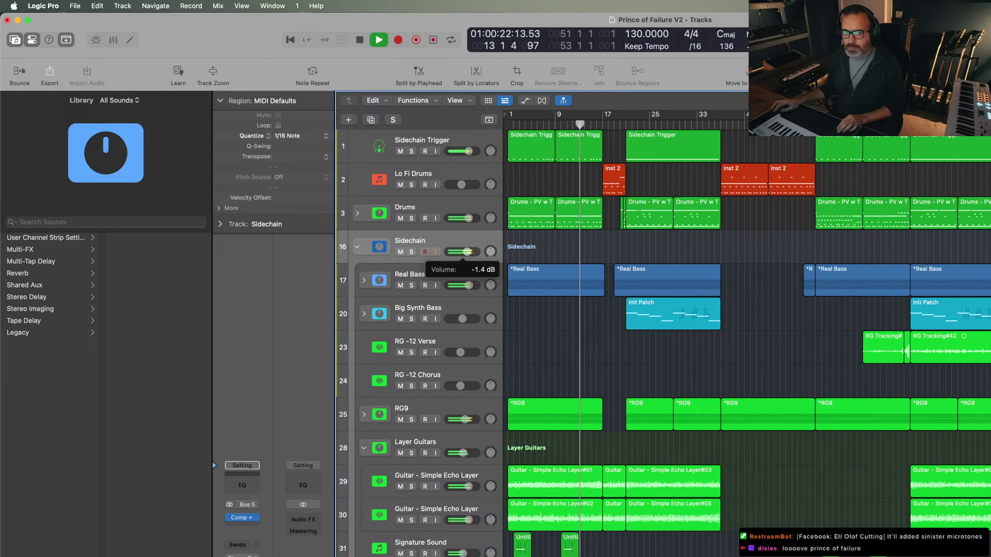
- Collapse the Layer Guitars stack and select the RG9 track again
{"action": "left_click", "coordinate": [471, 410]}
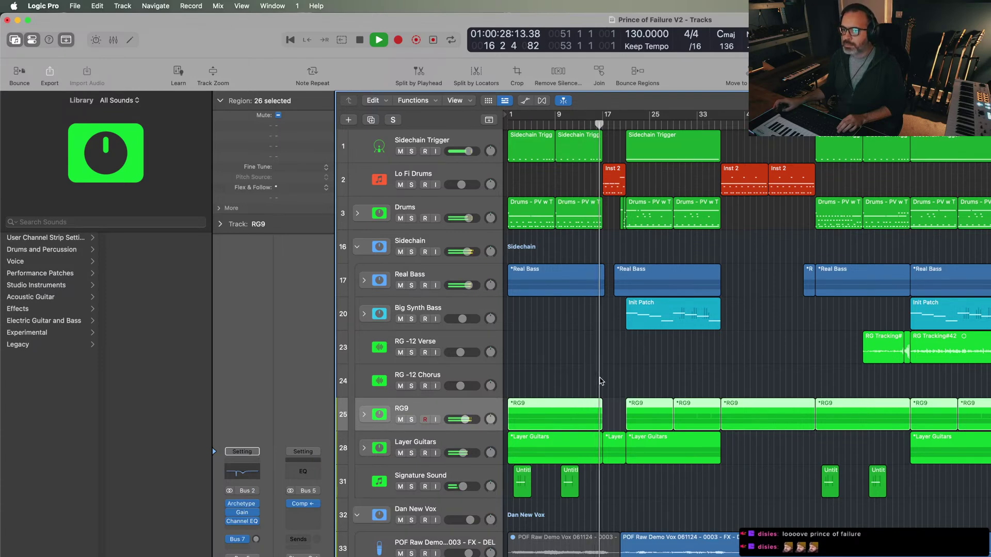
{"action": "scroll", "coordinate": [600, 381], "scroll_direction": "down", "scroll_amount": 5}
{"action": "scroll", "coordinate": [600, 382], "scroll_direction": "up", "scroll_amount": 3}
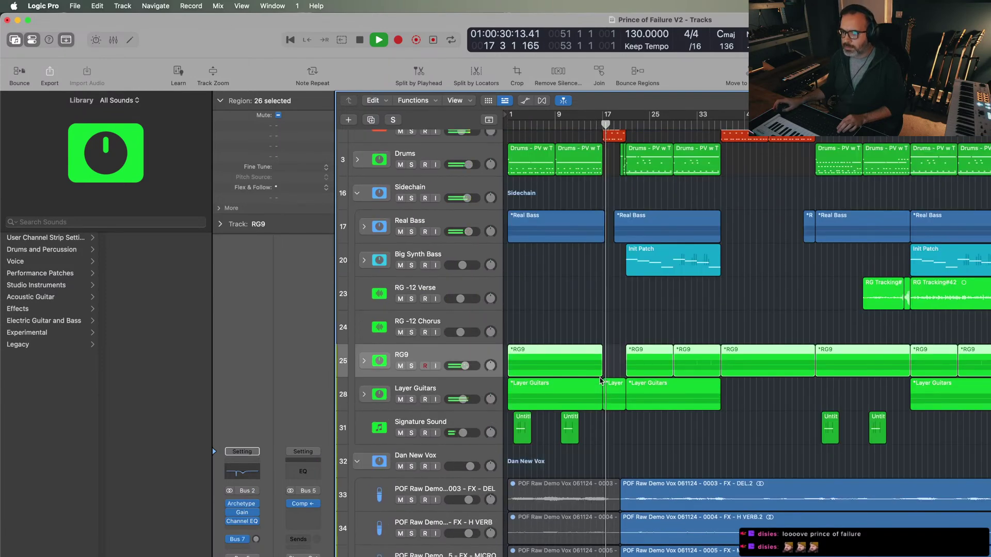
{"action": "scroll", "coordinate": [600, 380], "scroll_direction": "down", "scroll_amount": 2}
{"action": "scroll", "coordinate": [600, 380], "scroll_direction": "up", "scroll_amount": 4}
- Lower the Lo Fi Drums track's volume slightly and set the new vocals stack's volume to -0.3 dB
{"action": "mouse_move", "coordinate": [461, 182]}
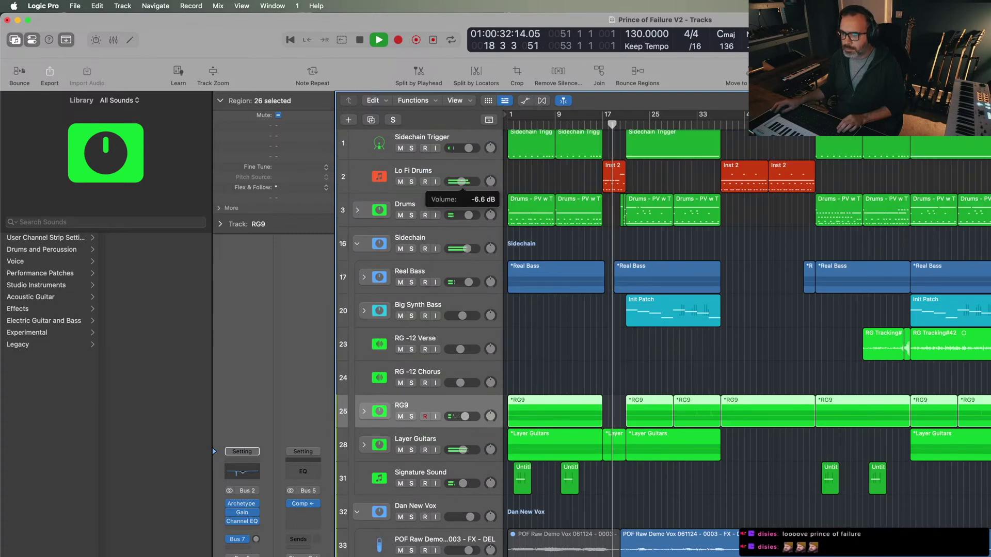
{"action": "left_click_drag", "start_coordinate": [461, 182], "coordinate": [460, 182]}
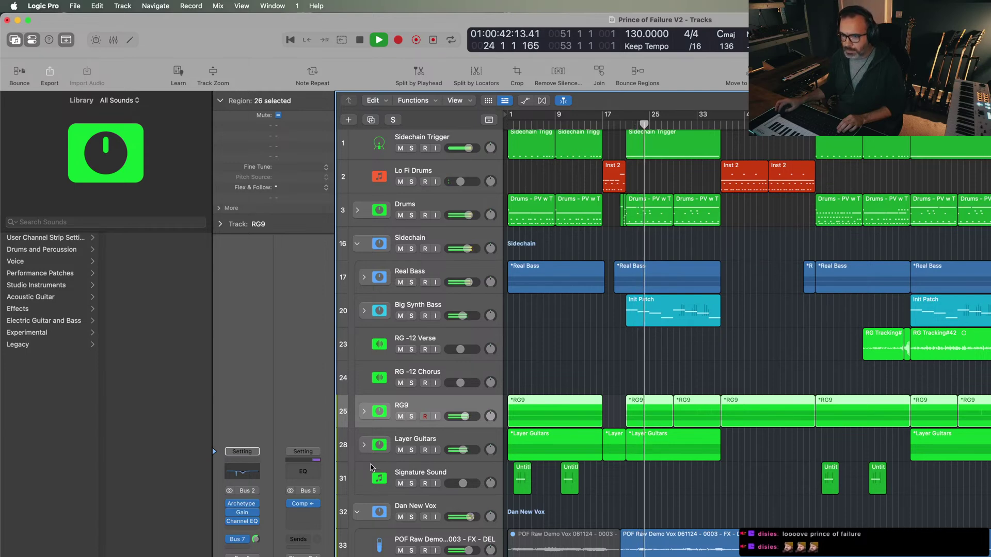
{"action": "left_click_drag", "start_coordinate": [465, 517], "coordinate": [463, 522]}
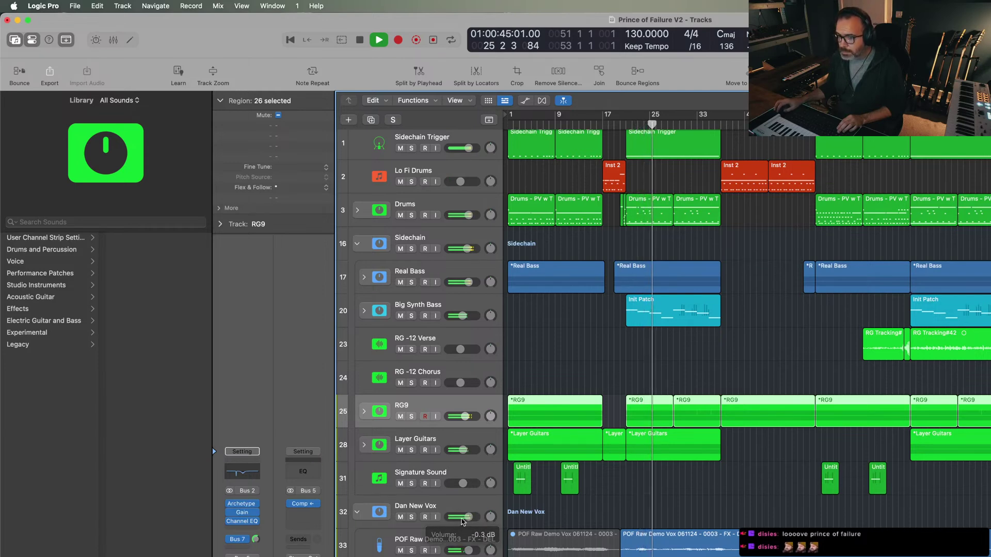
- Collapse the new vocals and Sum 1 stacks, and fine-tune the new vocals stack's volume during playback
{"action": "left_click", "coordinate": [357, 512]}
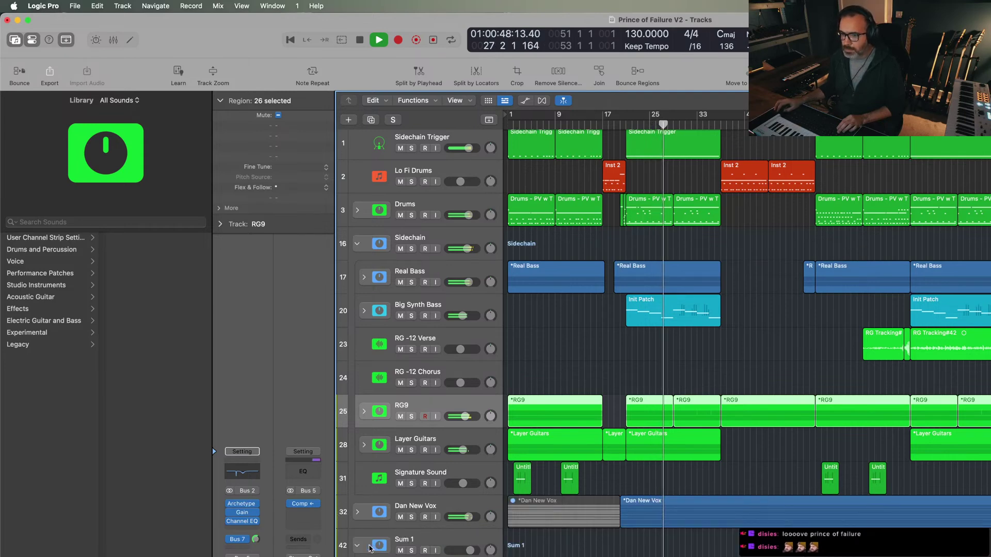
{"action": "scroll", "coordinate": [479, 530], "scroll_direction": "down", "scroll_amount": 2}
{"action": "scroll", "coordinate": [479, 530], "scroll_direction": "up", "scroll_amount": 2}
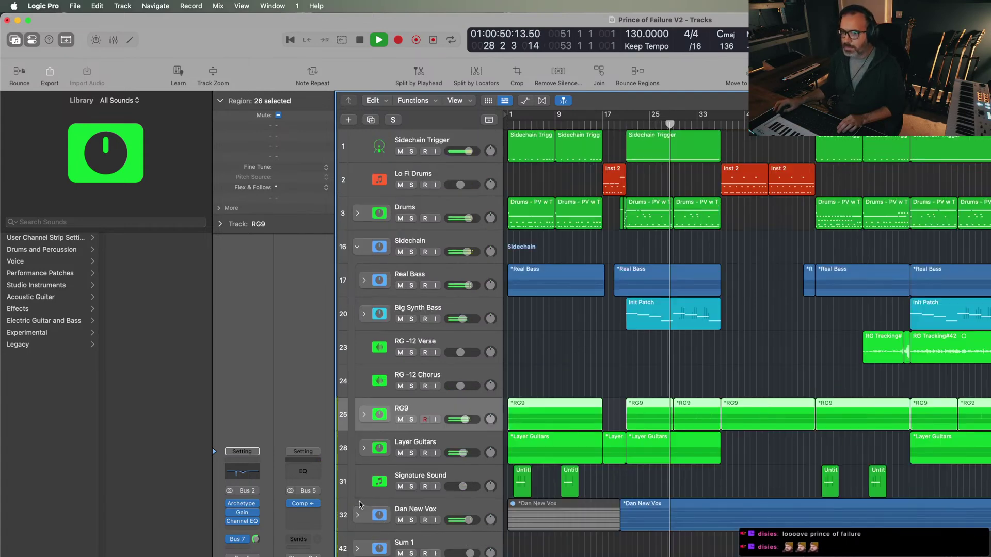
{"action": "mouse_move", "coordinate": [467, 520]}
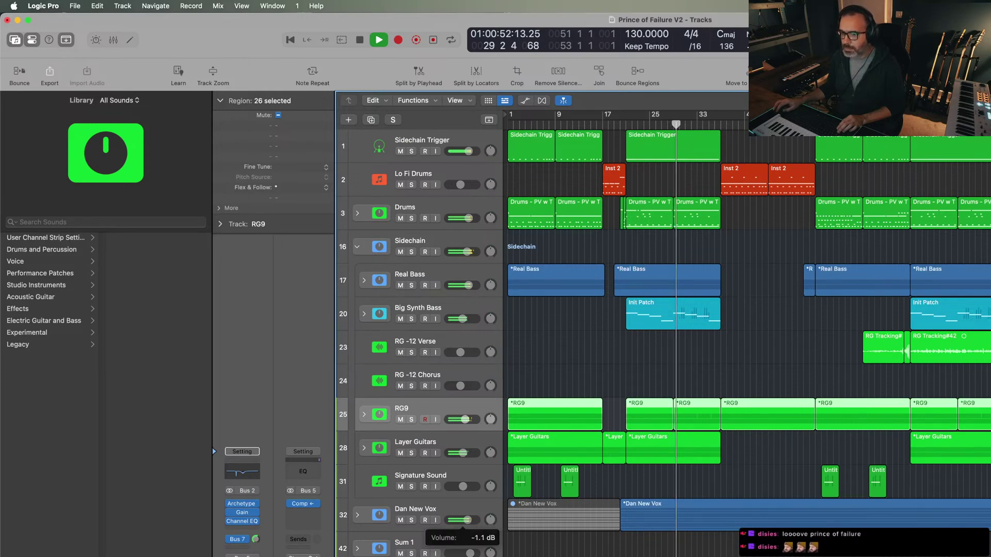
{"action": "left_click_drag", "start_coordinate": [467, 521], "coordinate": [468, 520]}
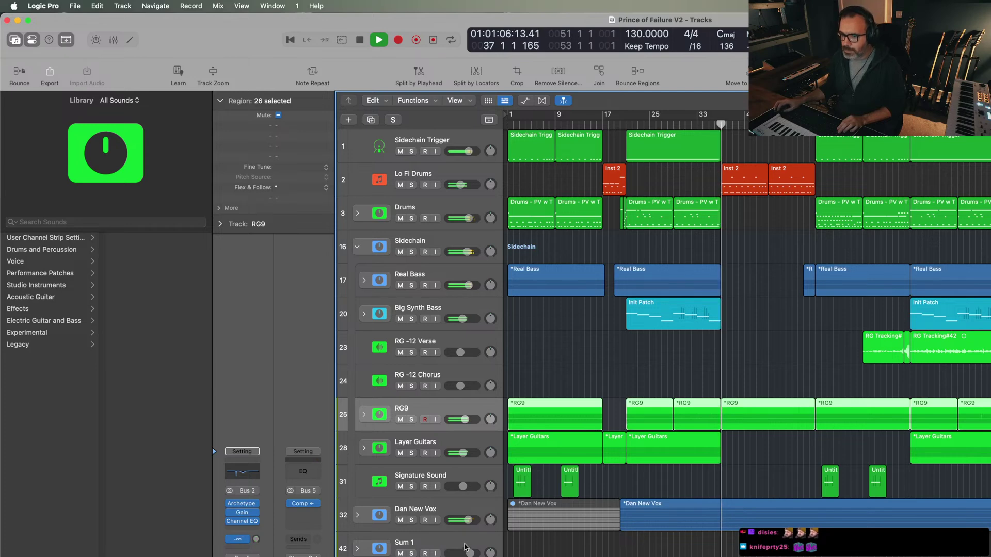
- Set the Lo Fi Drums track's volume to -6.8 dB and select the Drums track
{"action": "mouse_move", "coordinate": [466, 520]}
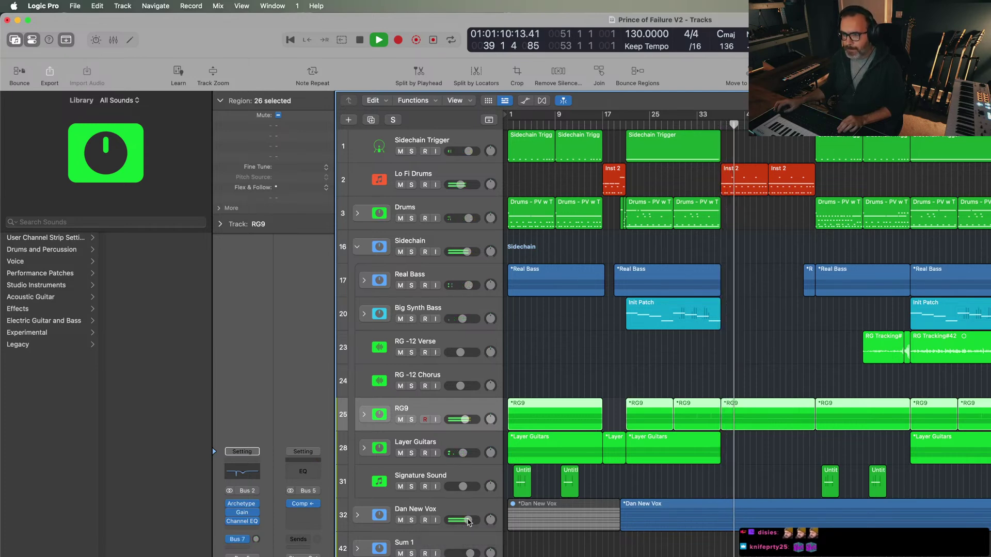
{"action": "mouse_move", "coordinate": [460, 184]}
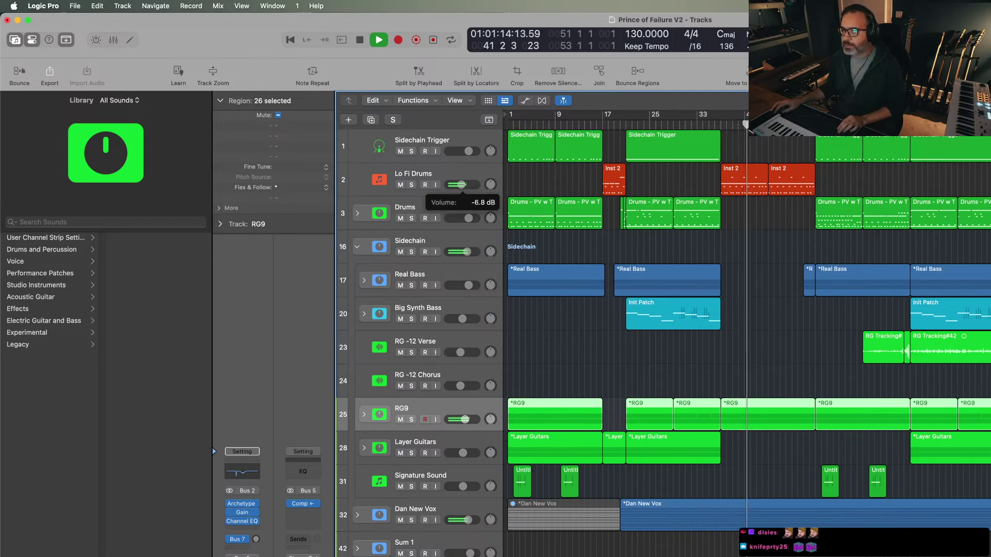
{"action": "left_click", "coordinate": [448, 216]}
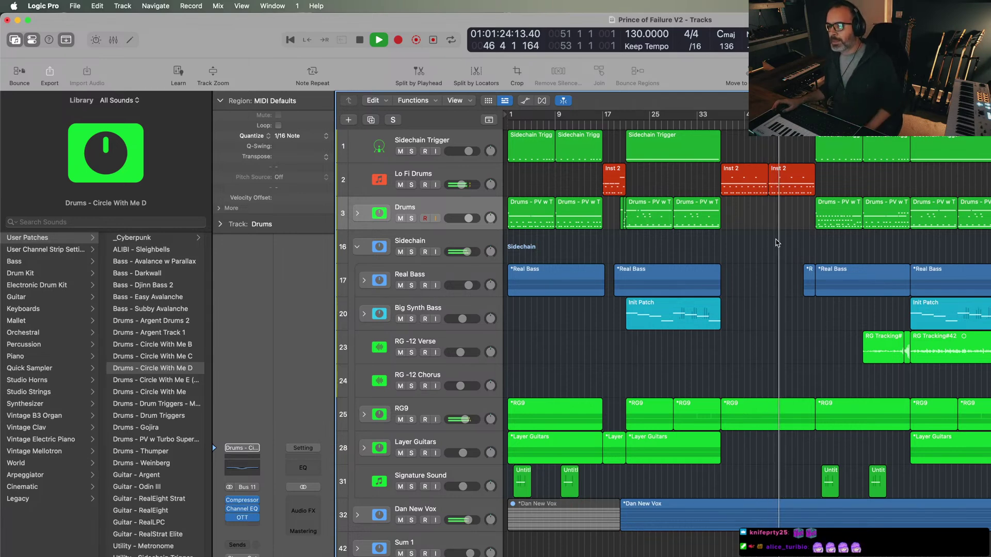
- Copy the first Layer Guitars region to bar 37, under the Lo Fi Drums section
{"action": "left_click", "coordinate": [543, 452]}
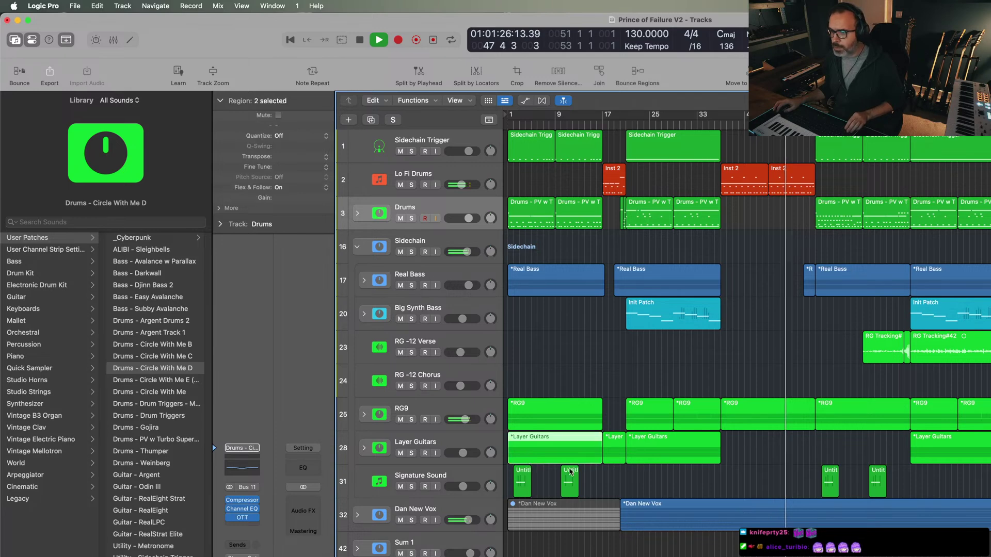
{"action": "left_click_drag", "start_coordinate": [542, 452], "coordinate": [751, 463]}
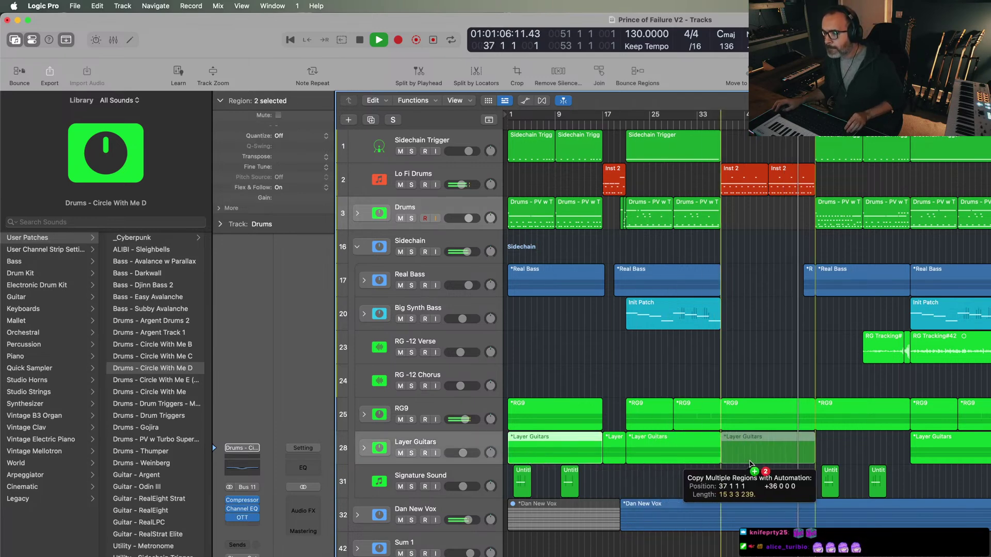
{"action": "left_click_drag", "start_coordinate": [751, 463], "coordinate": [751, 463]}
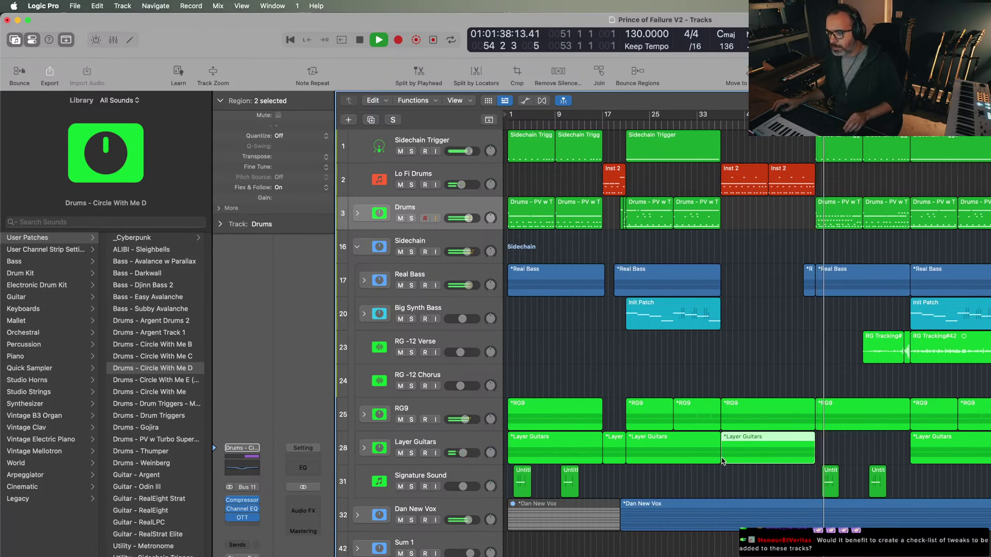
- Trim the start of both copied echo guitar layers to bar 45 and collapse the Layer Guitars stack
{"action": "scroll", "coordinate": [721, 461], "scroll_direction": "up", "scroll_amount": 5, "text": "alt"}
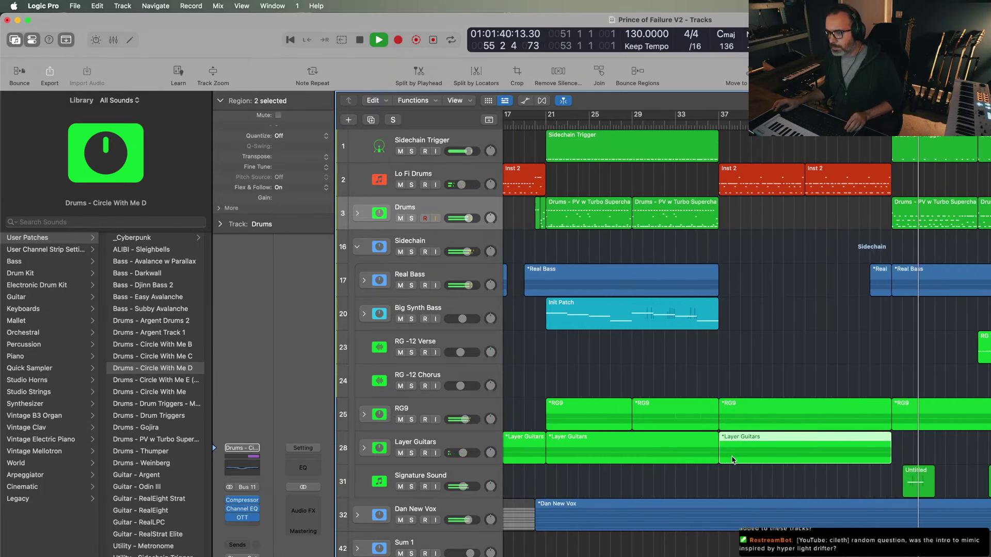
{"action": "left_click", "coordinate": [363, 448]}
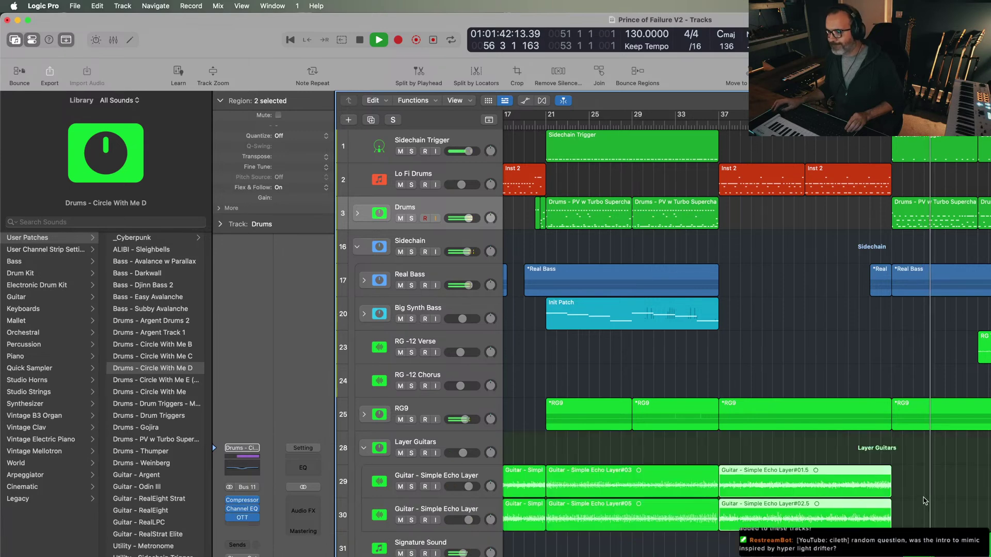
{"action": "left_click_drag", "start_coordinate": [721, 487], "coordinate": [805, 488]}
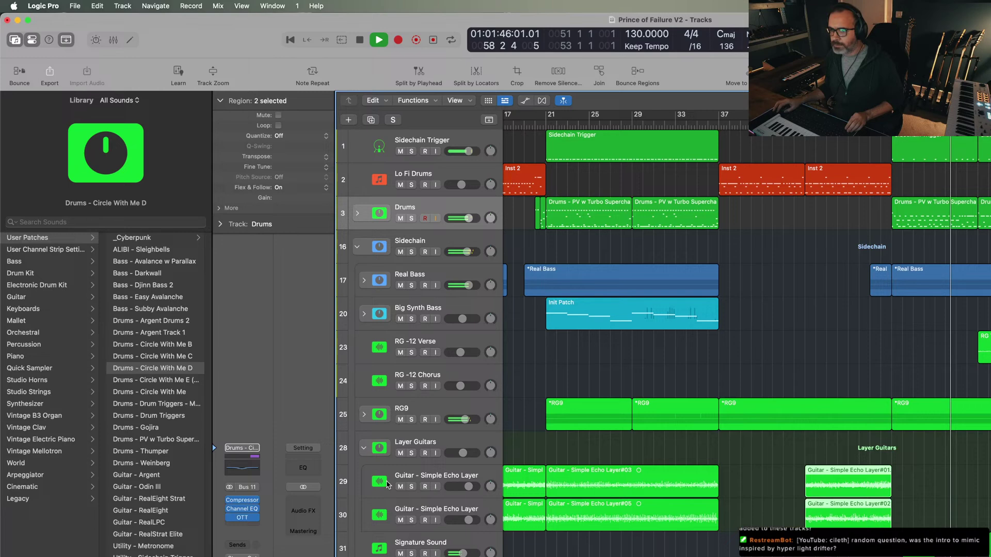
{"action": "left_click", "coordinate": [364, 448]}
{"action": "key", "text": "super+Left"}
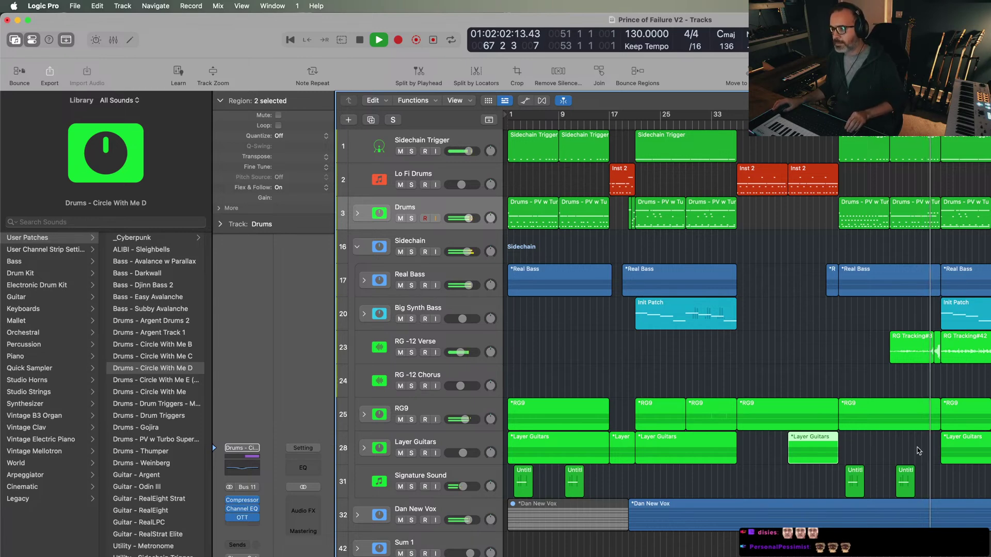
{"action": "key", "text": "super+Left"}
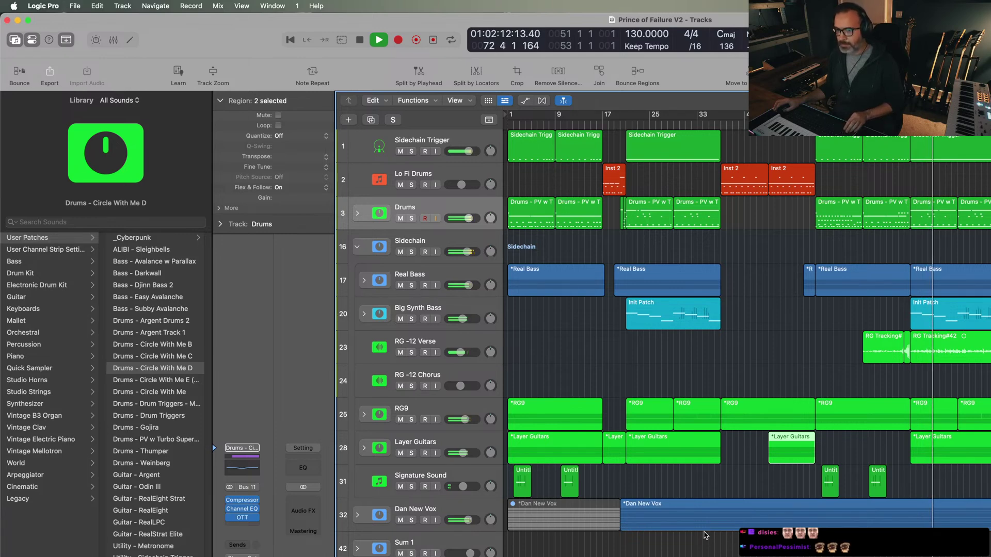
- Check the individual tracks inside the Drums stack, clear the region selection, and collapse the stack again
{"action": "left_click", "coordinate": [356, 213]}
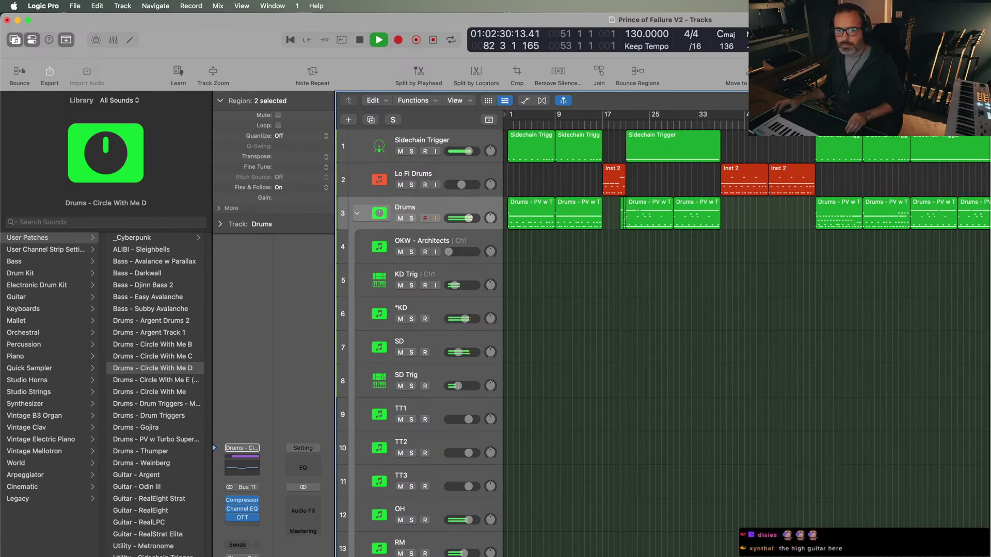
{"action": "left_click", "coordinate": [776, 435]}
{"action": "left_click", "coordinate": [358, 213]}
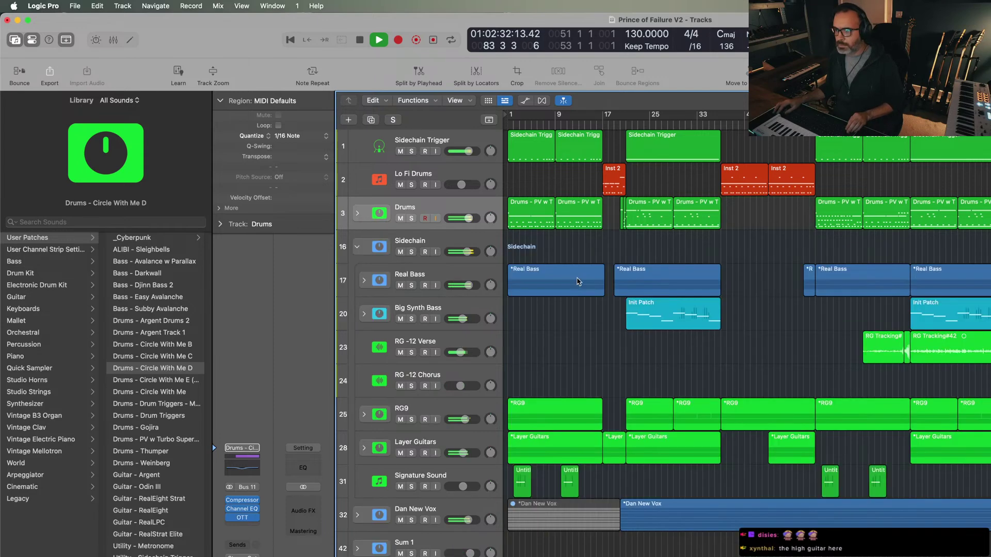
- Expand the Sum 1 stack and lower its volume slightly
{"action": "scroll", "coordinate": [935, 283], "scroll_direction": "up", "scroll_amount": 5}
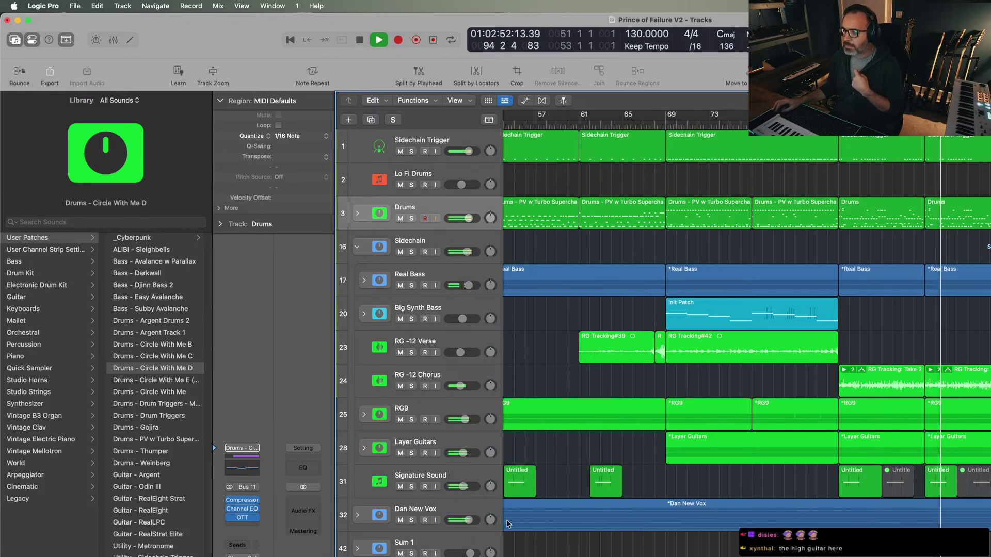
{"action": "left_click", "coordinate": [357, 548]}
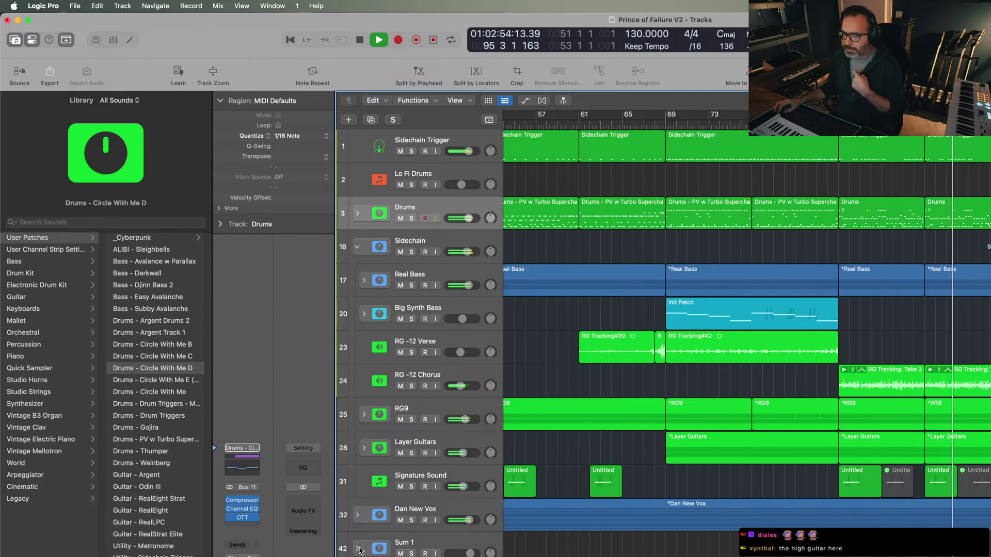
{"action": "scroll", "coordinate": [372, 508], "scroll_direction": "down", "scroll_amount": 3}
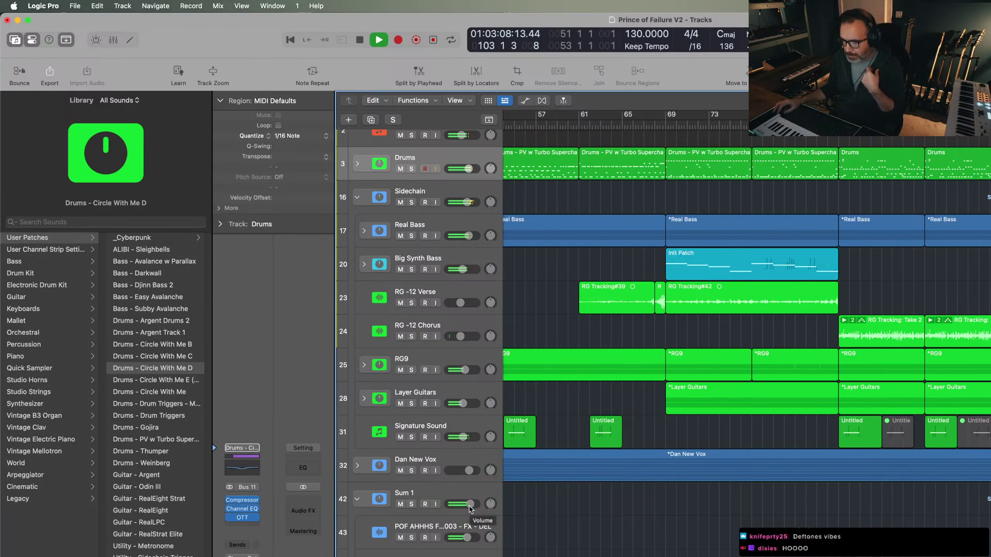
{"action": "left_click_drag", "start_coordinate": [470, 508], "coordinate": [468, 509]}
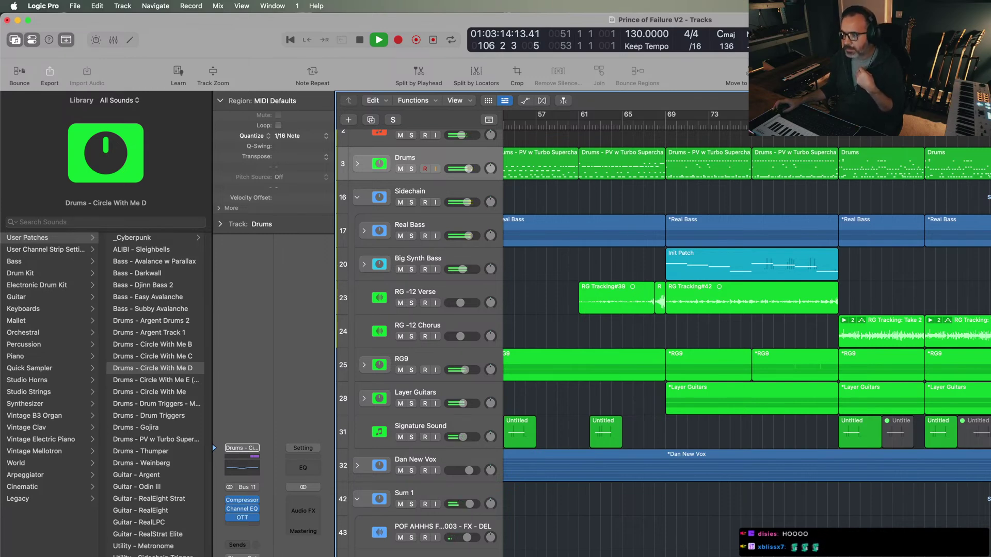
- Look over the track levels and arrangement while the song plays through to its end
{"action": "scroll", "coordinate": [663, 362], "scroll_direction": "up", "scroll_amount": 2}
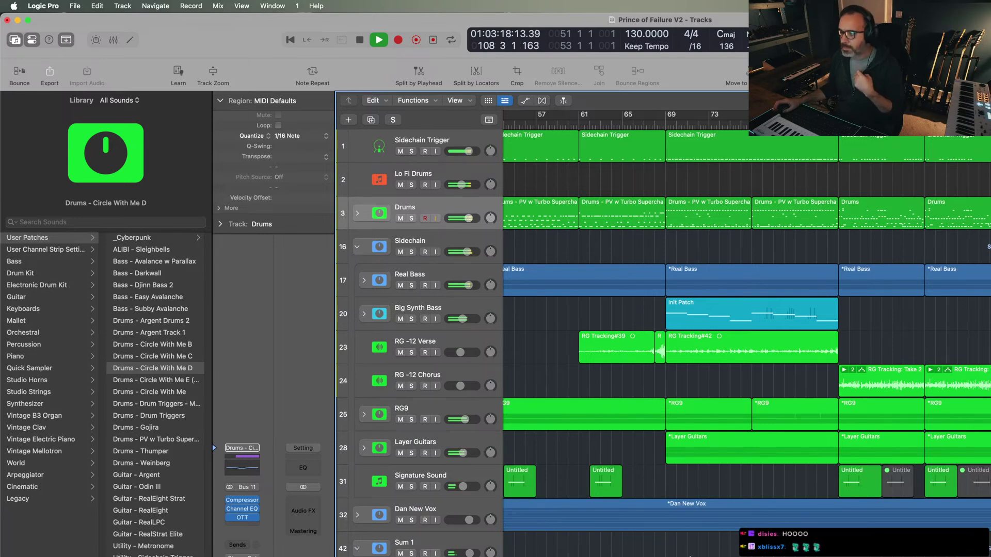
{"action": "scroll", "coordinate": [663, 335], "scroll_direction": "down", "scroll_amount": 2}
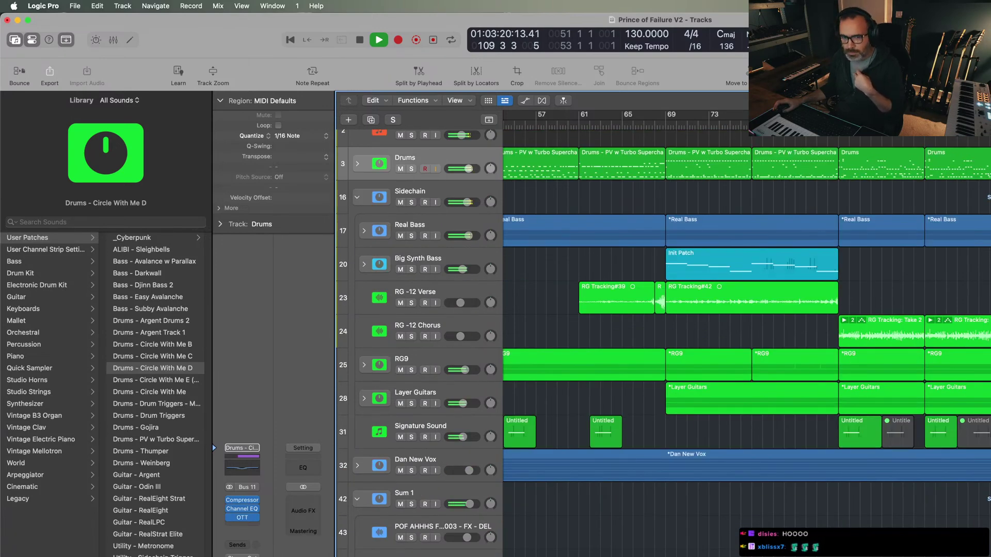
{"action": "scroll", "coordinate": [663, 343], "scroll_direction": "up", "scroll_amount": 2}
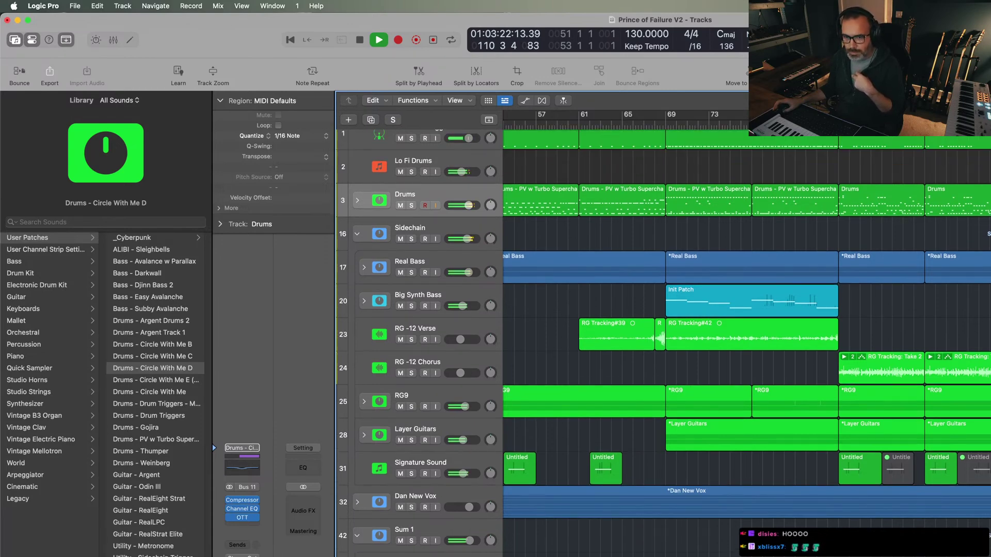
{"action": "scroll", "coordinate": [663, 341], "scroll_direction": "down", "scroll_amount": 2}
{"action": "scroll", "coordinate": [664, 343], "scroll_direction": "up", "scroll_amount": 1}
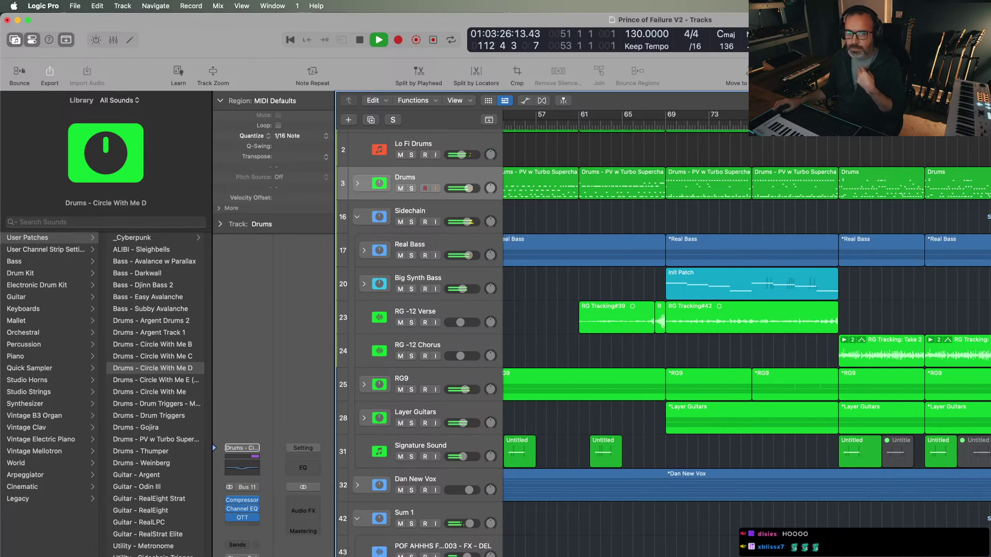
{"action": "scroll", "coordinate": [663, 344], "scroll_direction": "up", "scroll_amount": 2}
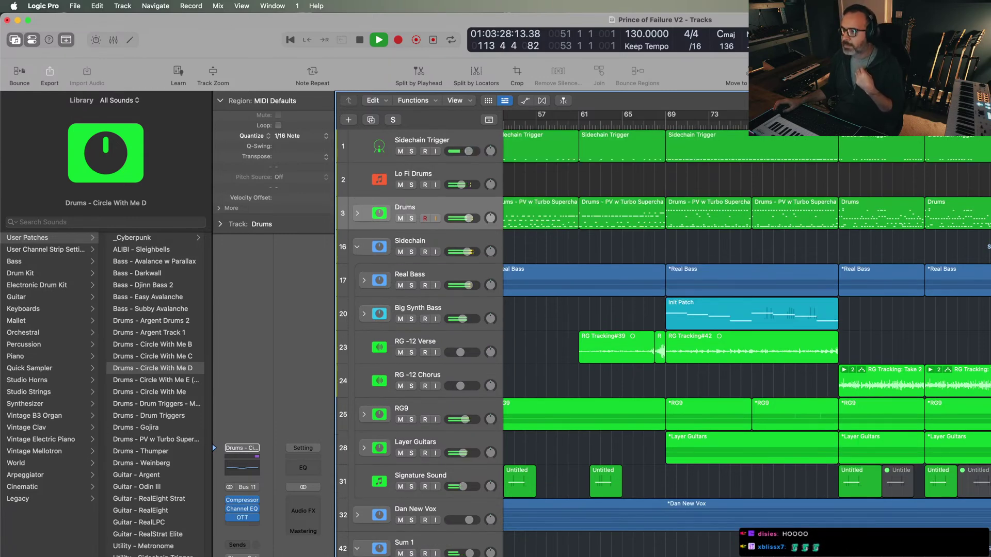
{"action": "scroll", "coordinate": [663, 340], "scroll_direction": "down", "scroll_amount": 3}
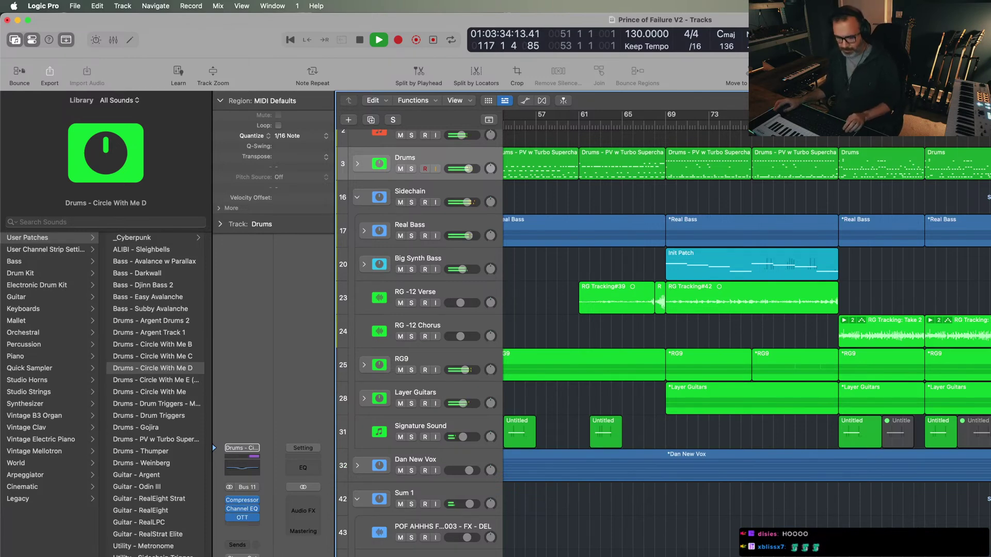
{"action": "scroll", "coordinate": [743, 310], "scroll_direction": "left", "scroll_amount": 10}
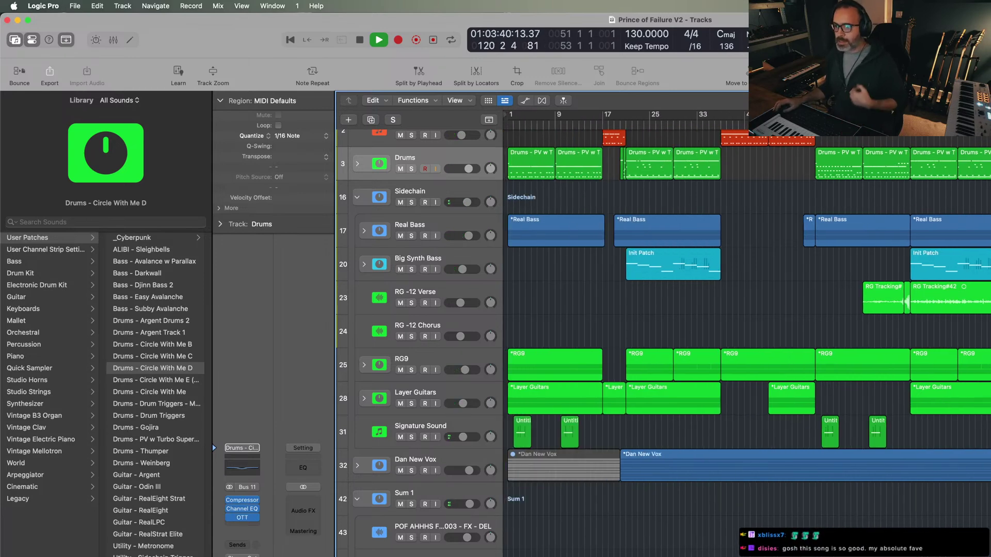
{"action": "scroll", "coordinate": [710, 417], "scroll_direction": "up", "scroll_amount": 3}
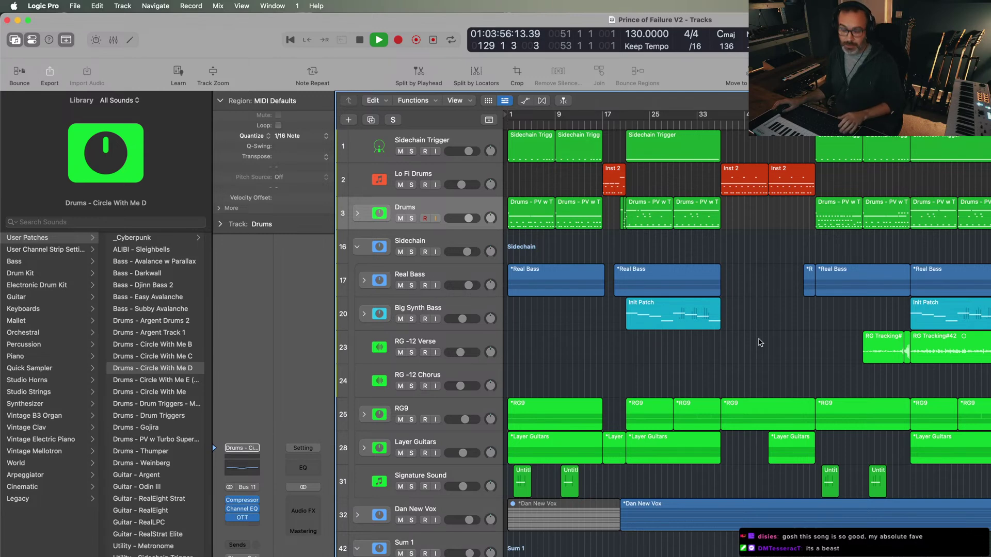
- Stop playback, return the playhead to the beginning, and collapse the Sidechain and Sum 1 stacks
{"action": "key", "text": "space"}
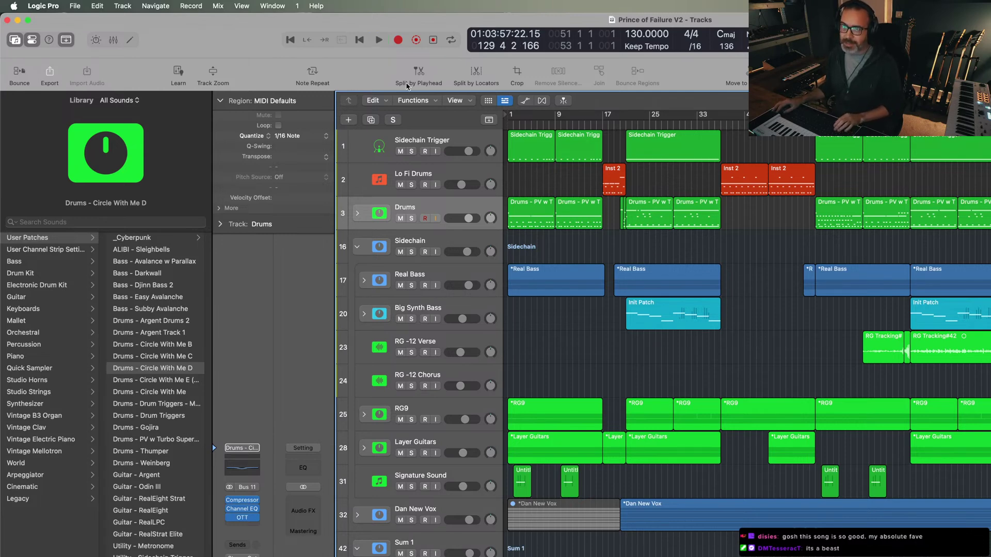
{"action": "left_click", "coordinate": [359, 39]}
{"action": "scroll", "coordinate": [757, 371], "scroll_direction": "down", "scroll_amount": 3}
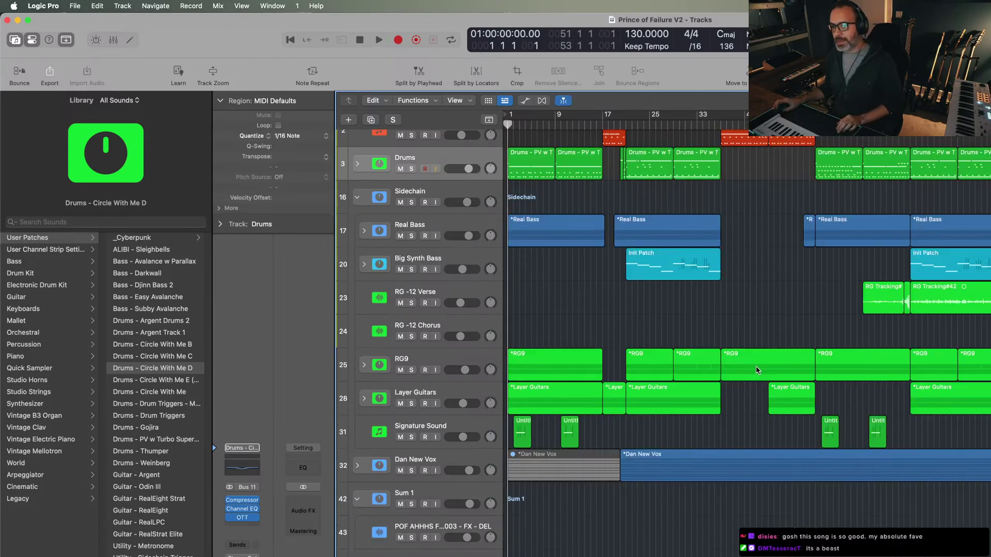
{"action": "scroll", "coordinate": [757, 370], "scroll_direction": "up", "scroll_amount": 3}
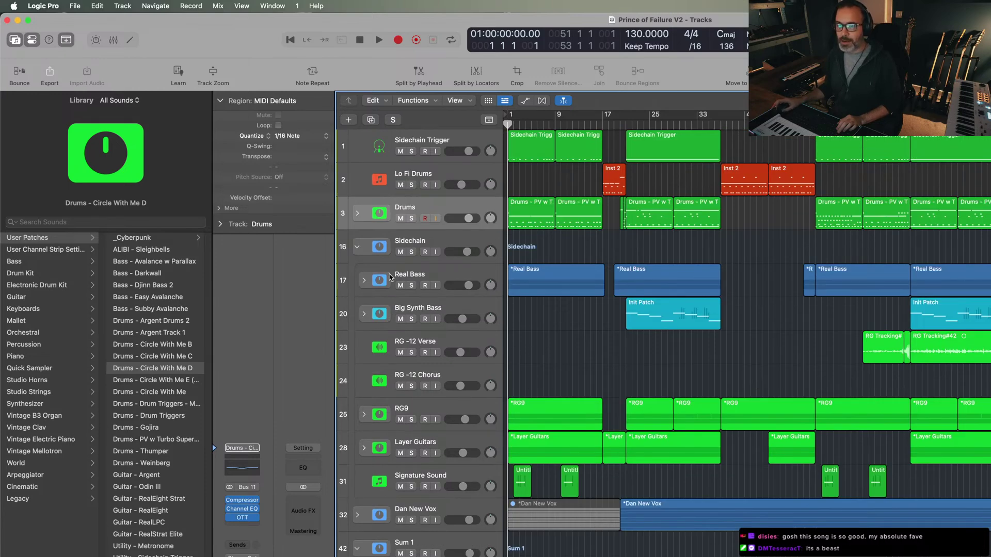
{"action": "left_click", "coordinate": [359, 247]}
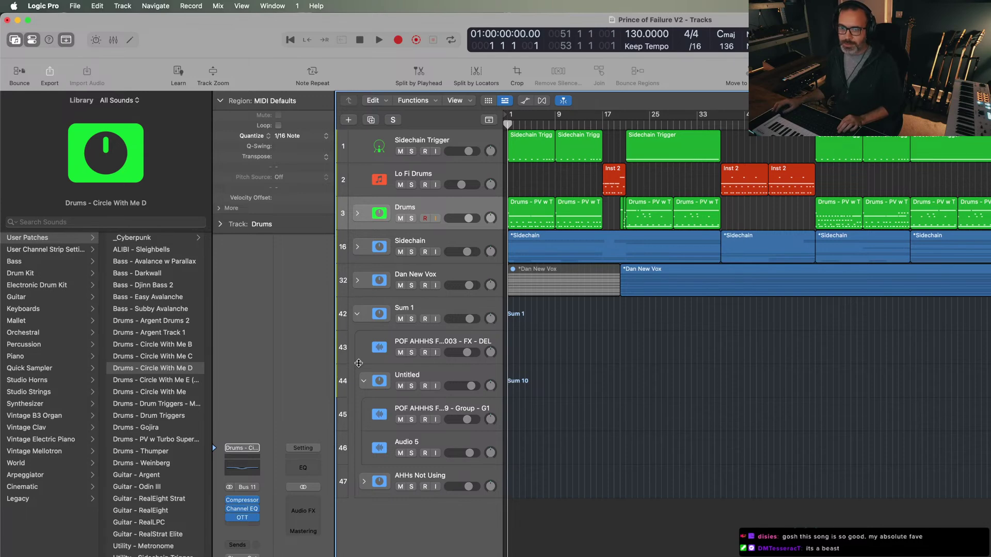
{"action": "left_click", "coordinate": [357, 315]}
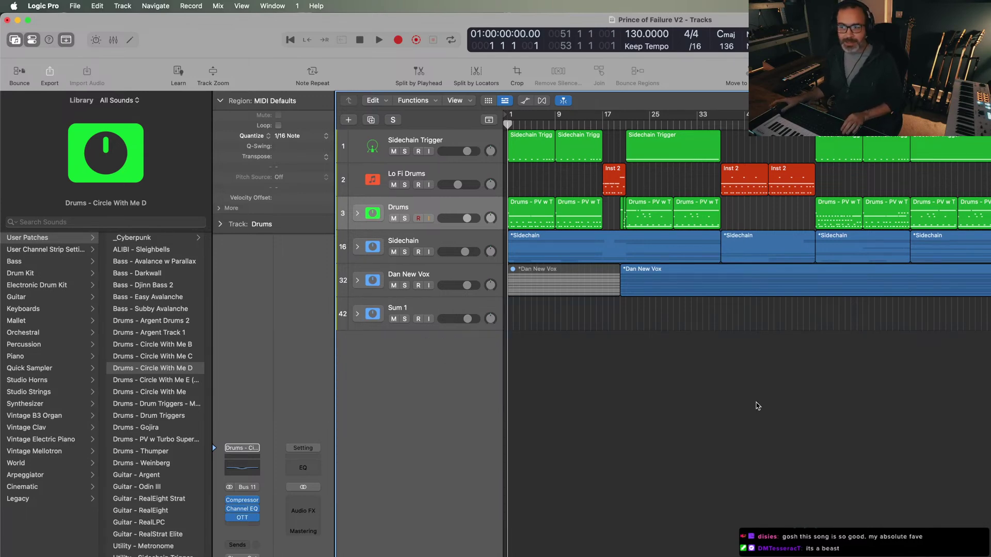
- Open the Saturn project from the Saturn folder inside DT2, saving the changes to Prince of Failure V2
{"action": "key", "text": "super+shift+i"}
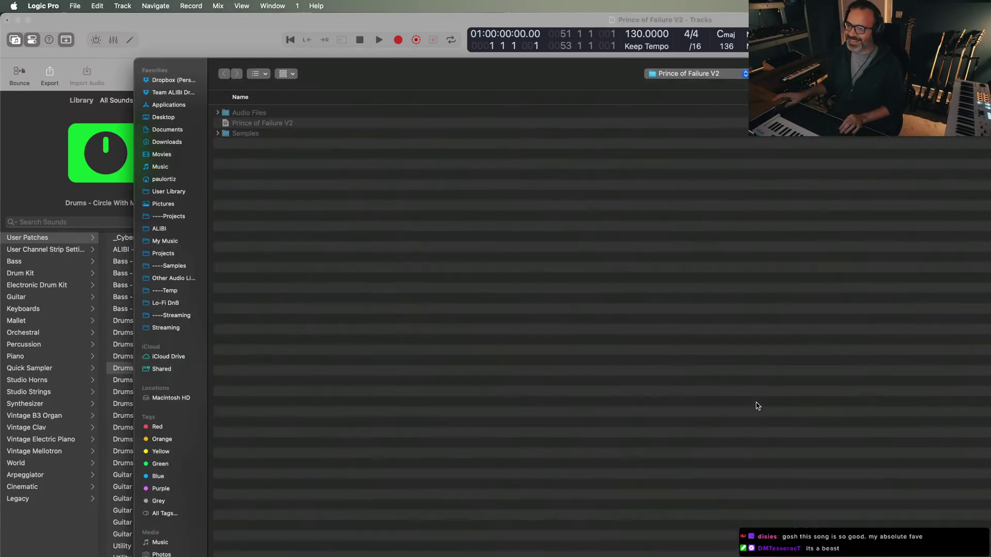
{"action": "key", "text": "super+Up"}
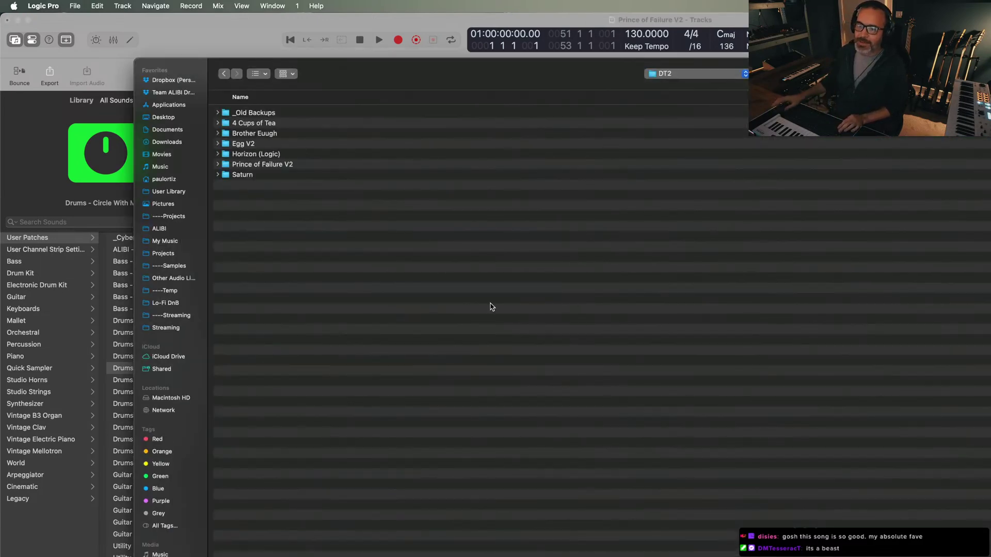
{"action": "right_click", "coordinate": [336, 203]}
{"action": "key", "text": "Escape"}
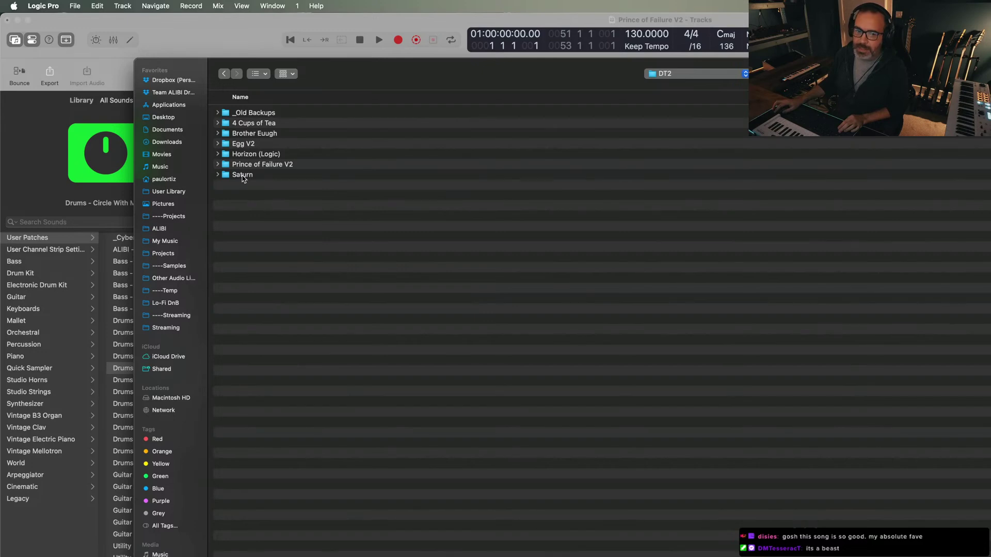
{"action": "double_click", "coordinate": [243, 176]}
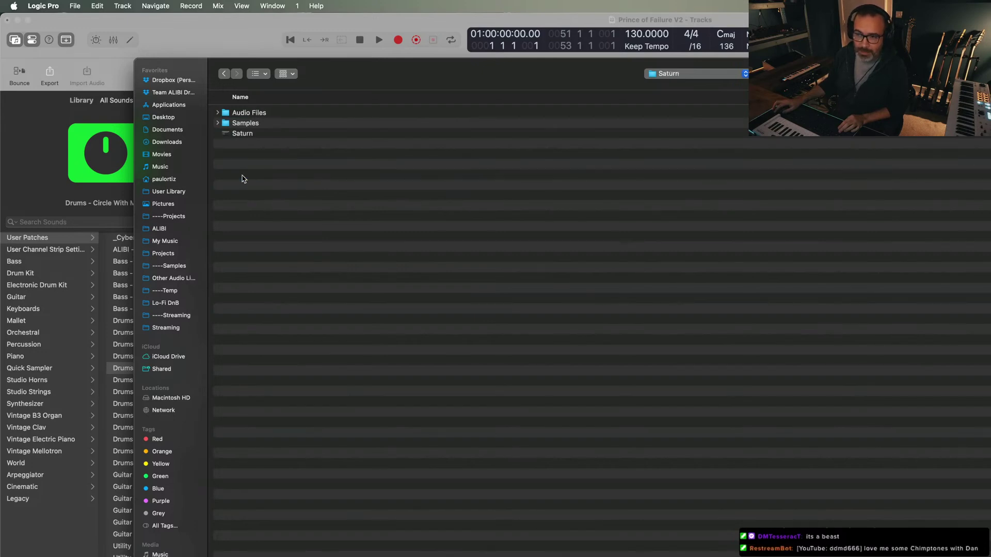
{"action": "double_click", "coordinate": [240, 134]}
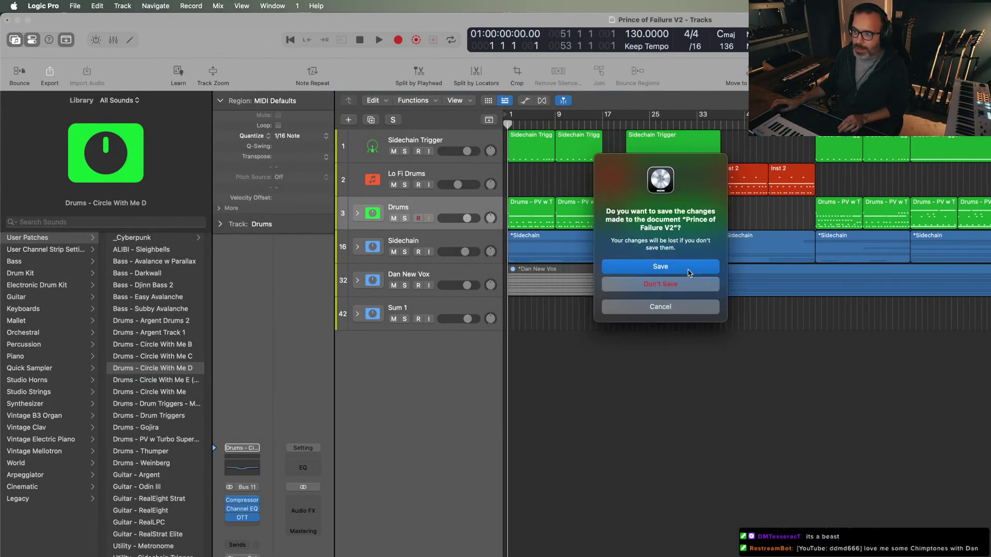
{"action": "left_click", "coordinate": [687, 267]}
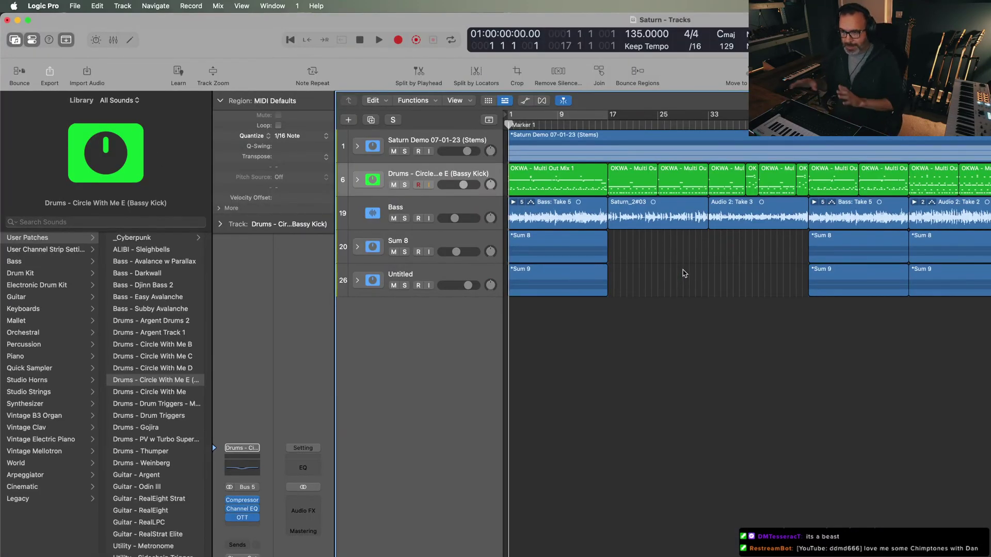
- Play Saturn from the beginning and check the individual tracks inside the expanded Drums - Circle With Me E (Bassy Kick) stack
{"action": "key", "text": "space"}
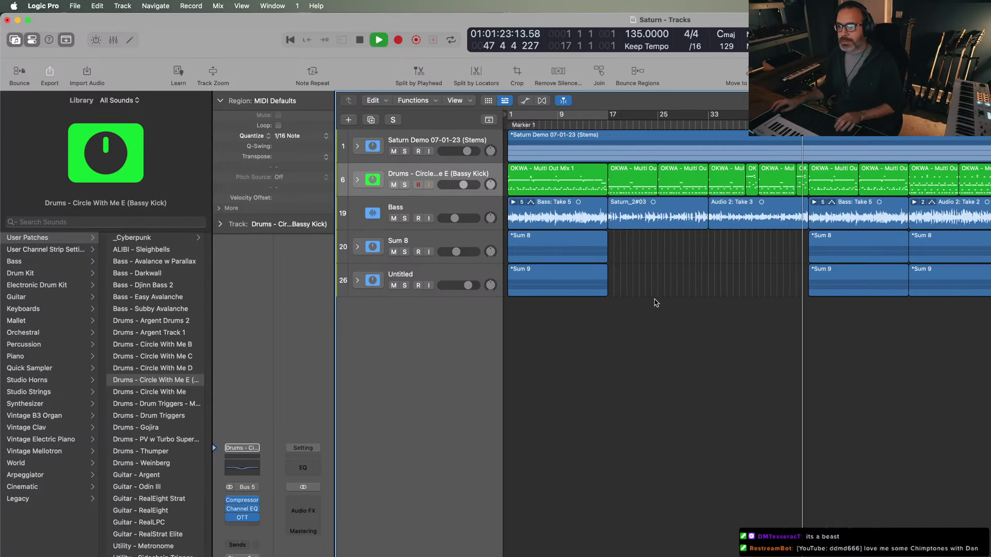
{"action": "left_click", "coordinate": [514, 128]}
{"action": "left_click", "coordinate": [510, 127]}
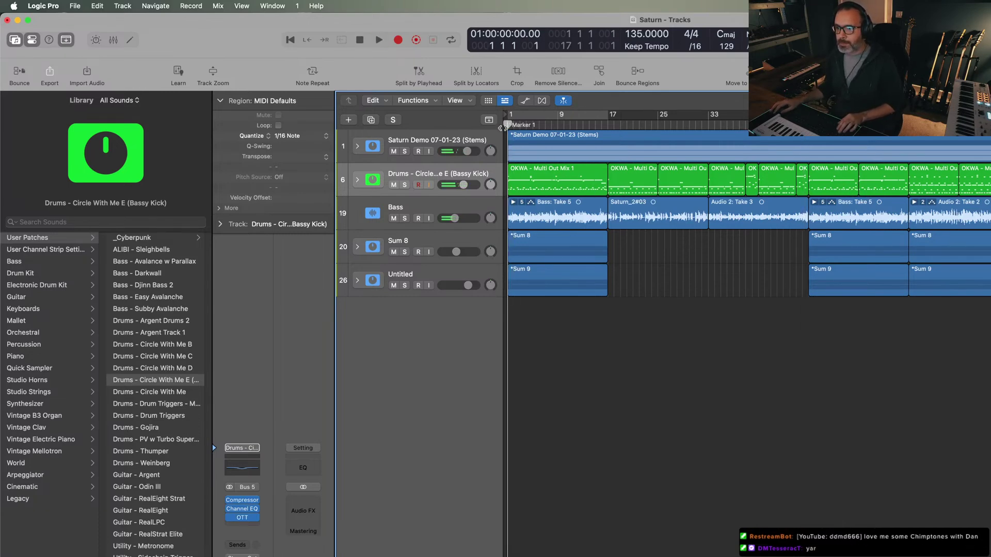
{"action": "key", "text": "space"}
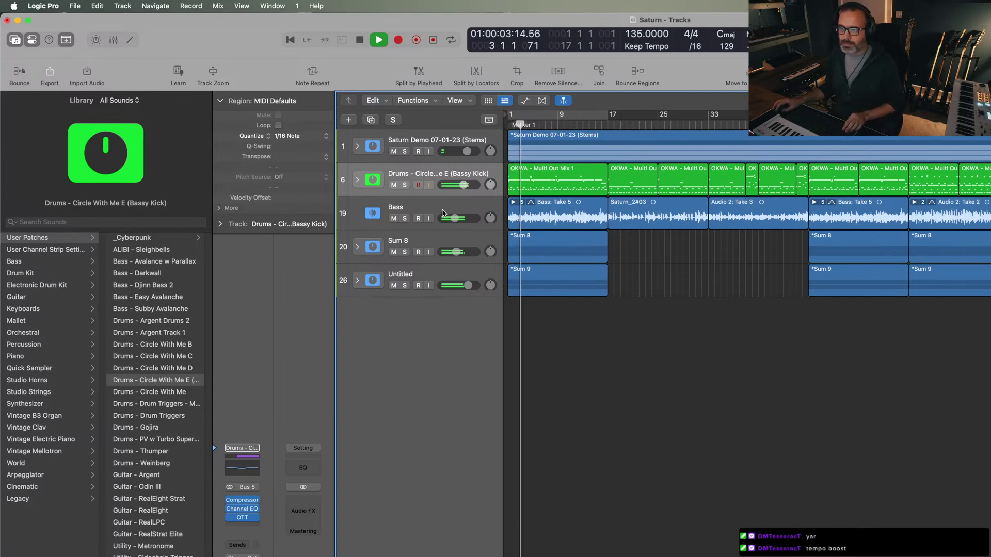
{"action": "left_click", "coordinate": [357, 180]}
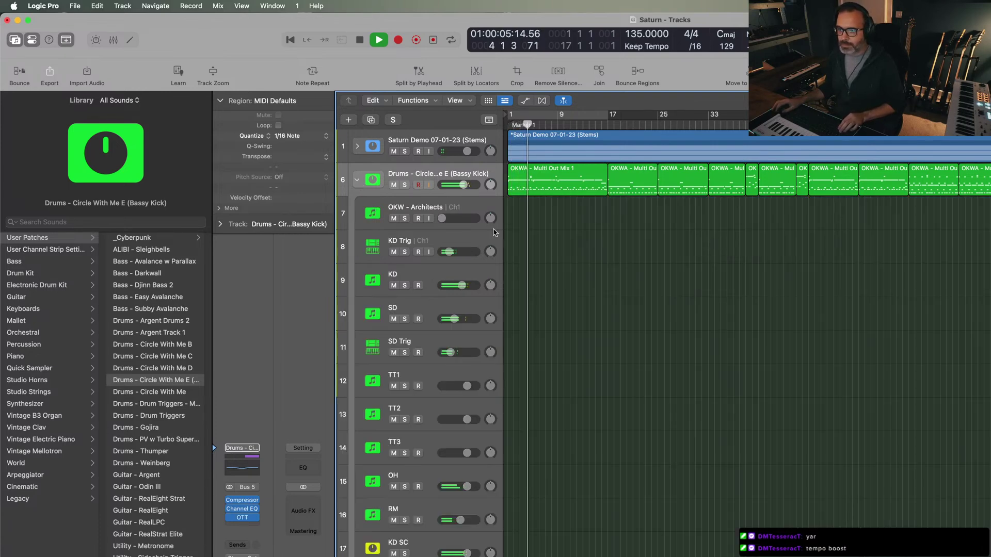
{"action": "scroll", "coordinate": [671, 400], "scroll_direction": "down", "scroll_amount": 1}
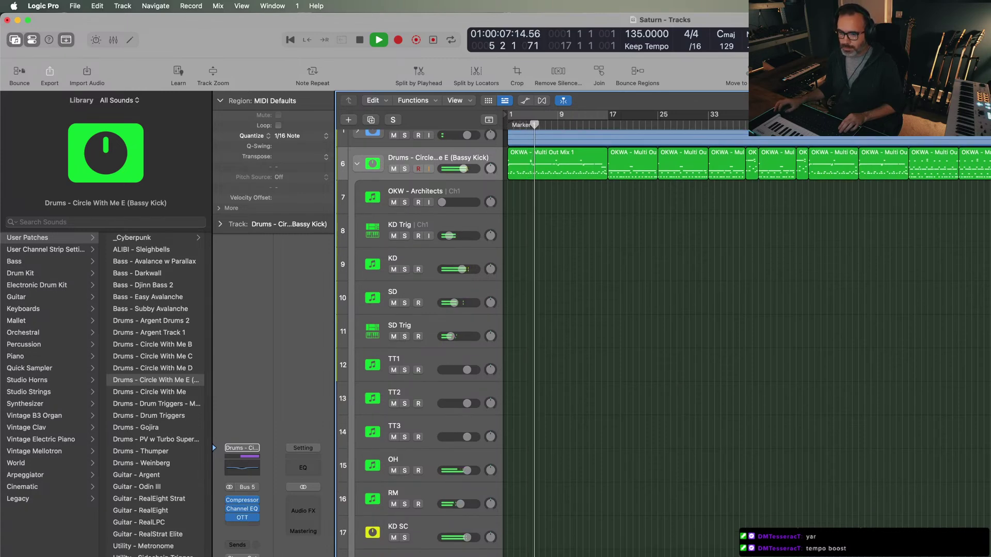
{"action": "scroll", "coordinate": [640, 428], "scroll_direction": "up", "scroll_amount": 1}
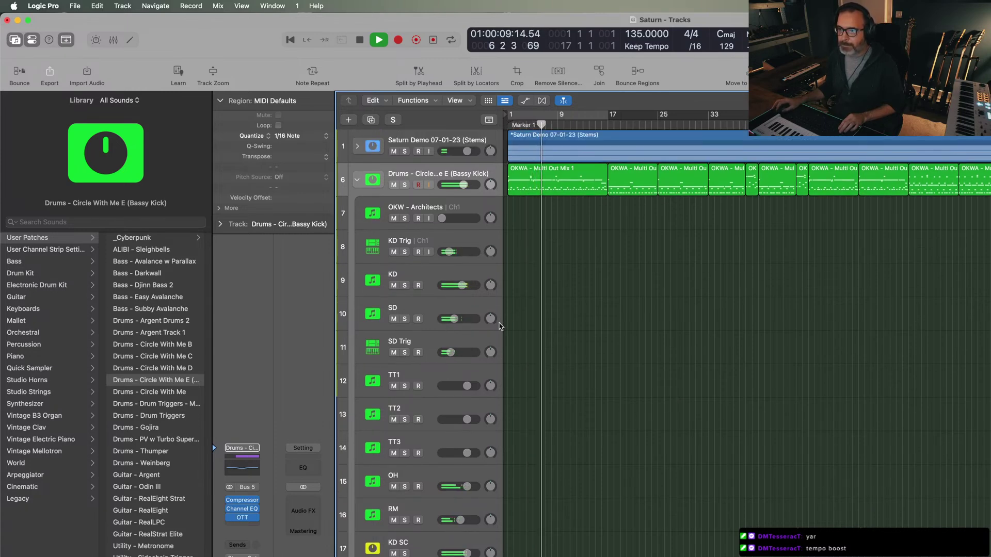
{"action": "scroll", "coordinate": [686, 424], "scroll_direction": "down", "scroll_amount": 1}
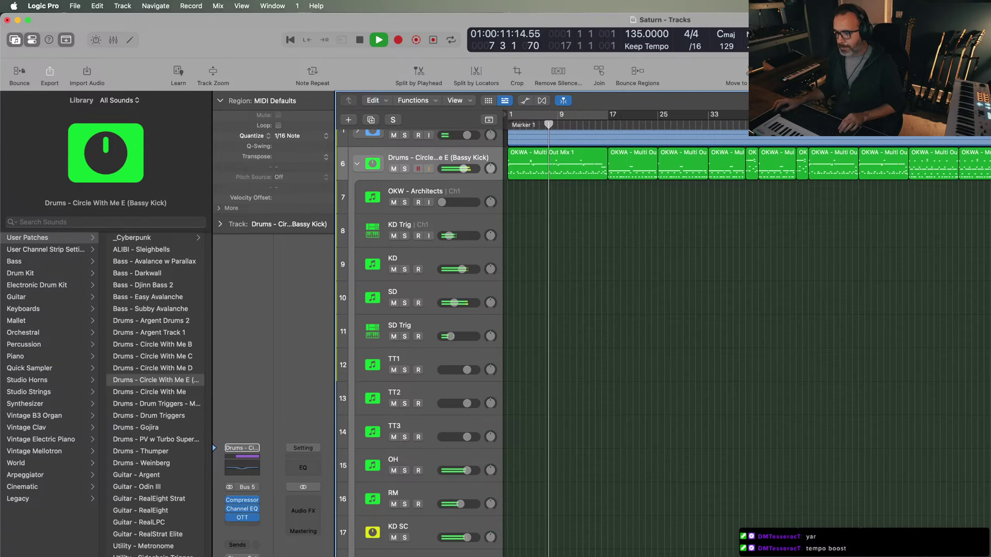
- Select the audio regions on the Bass track and the Sum 8 guitar tracks while the song plays
{"action": "key", "text": "super+a"}
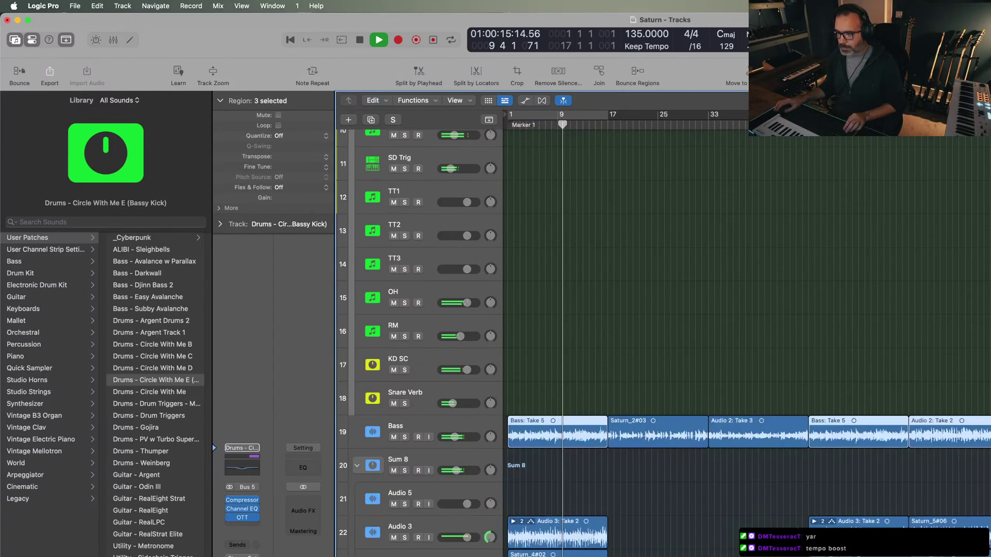
{"action": "scroll", "coordinate": [748, 336], "scroll_direction": "down", "scroll_amount": 5}
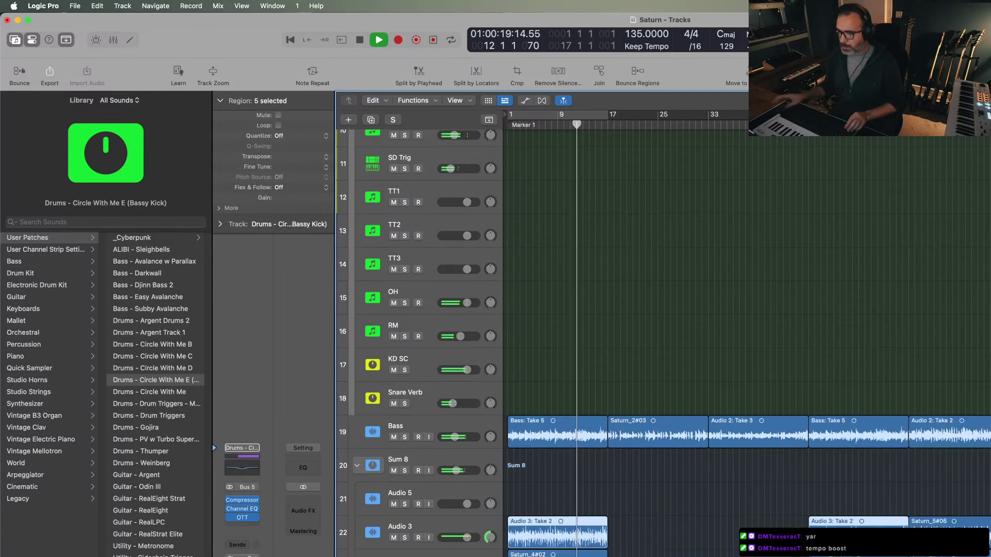
{"action": "scroll", "coordinate": [748, 338], "scroll_direction": "down", "scroll_amount": 3}
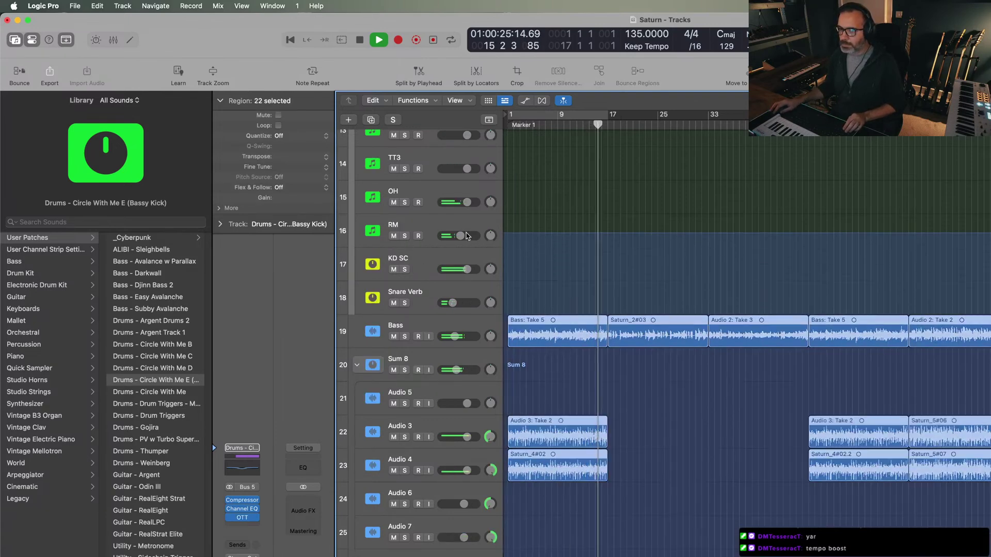
{"action": "scroll", "coordinate": [598, 310], "scroll_direction": "up", "scroll_amount": 10}
{"action": "scroll", "coordinate": [599, 310], "scroll_direction": "down", "scroll_amount": 10}
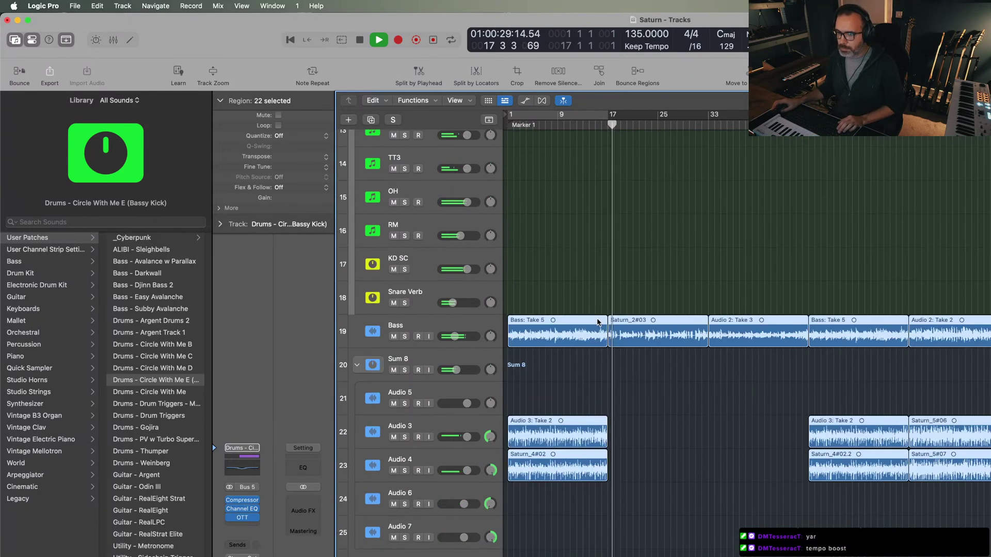
{"action": "scroll", "coordinate": [598, 322], "scroll_direction": "up", "scroll_amount": 10}
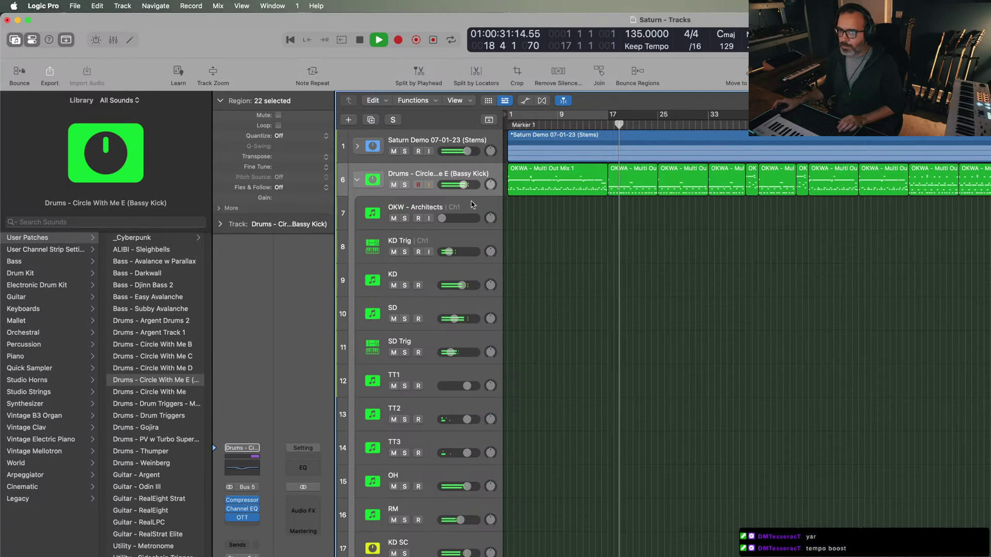
- Stop playback, expand the Saturn Demo 07-01-23 (Stems) stack and check the additional region parameters of the Vocals region
{"action": "key", "text": "space"}
{"action": "left_click", "coordinate": [357, 147]}
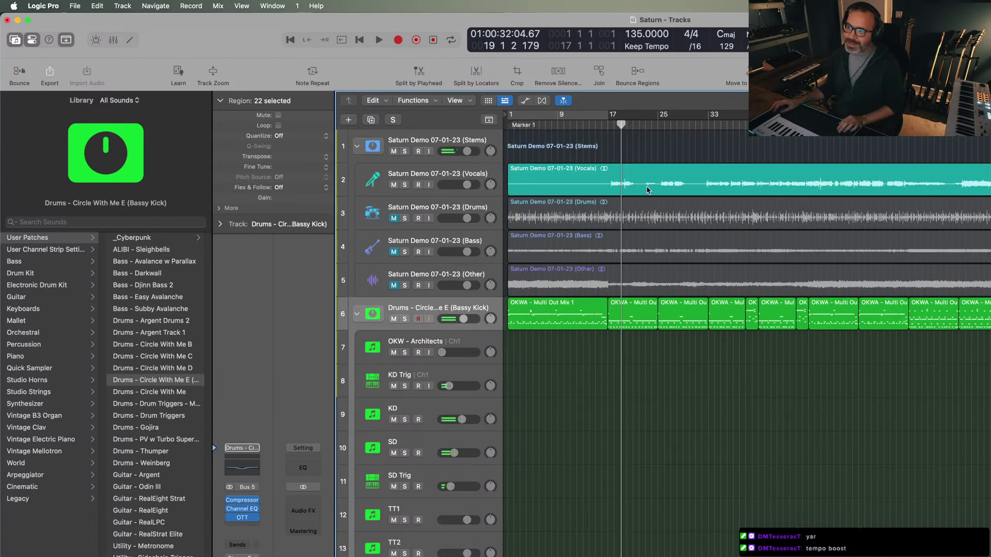
{"action": "left_click", "coordinate": [648, 190]}
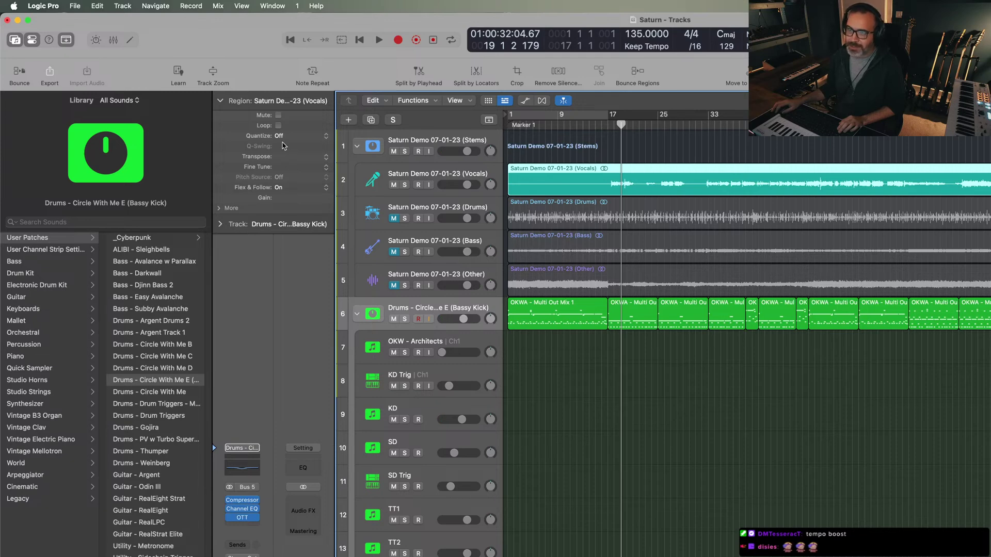
{"action": "left_click", "coordinate": [227, 209]}
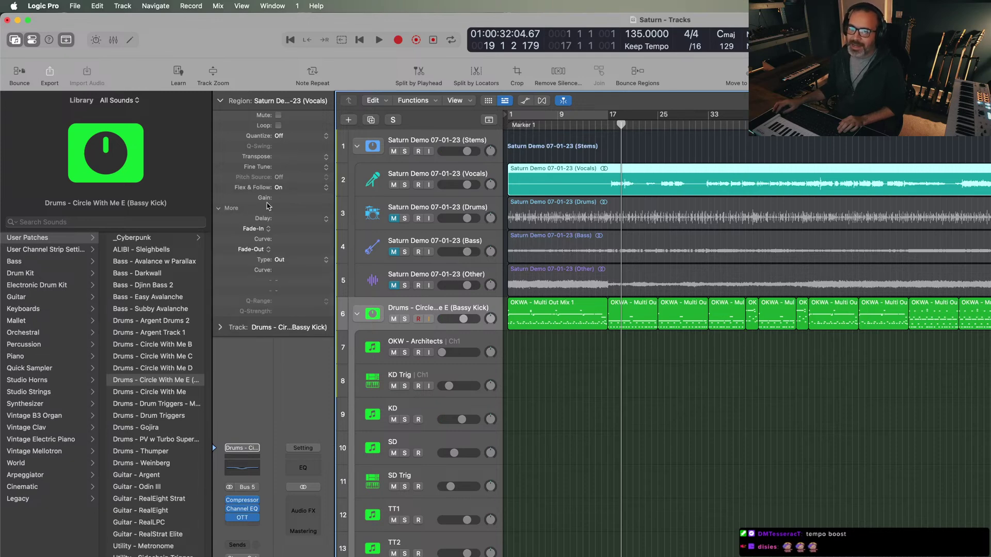
- Select all the bass and guitar audio regions and set their Flex & Follow to On
{"action": "left_click", "coordinate": [861, 438]}
{"action": "scroll", "coordinate": [767, 424], "scroll_direction": "down", "scroll_amount": 10}
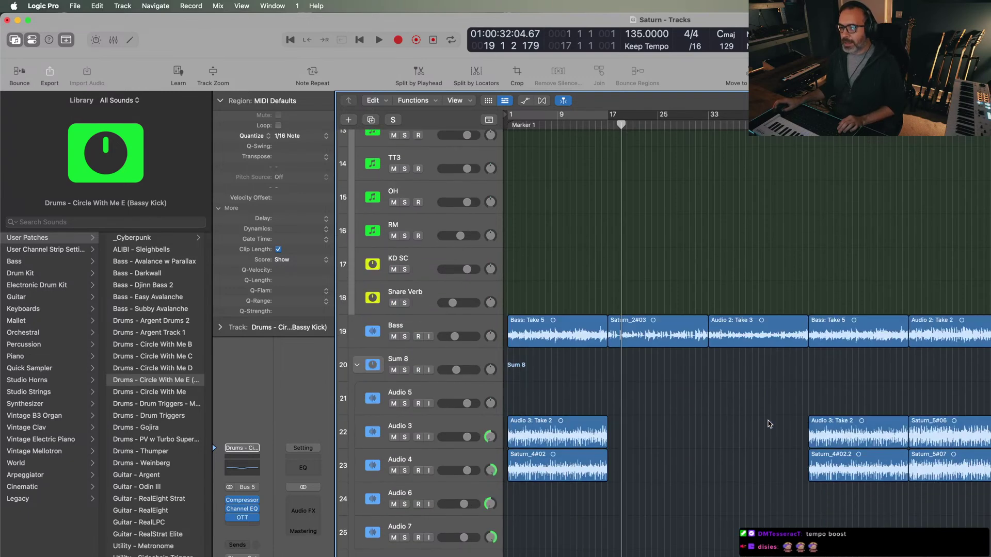
{"action": "scroll", "coordinate": [752, 418], "scroll_direction": "up", "scroll_amount": 10}
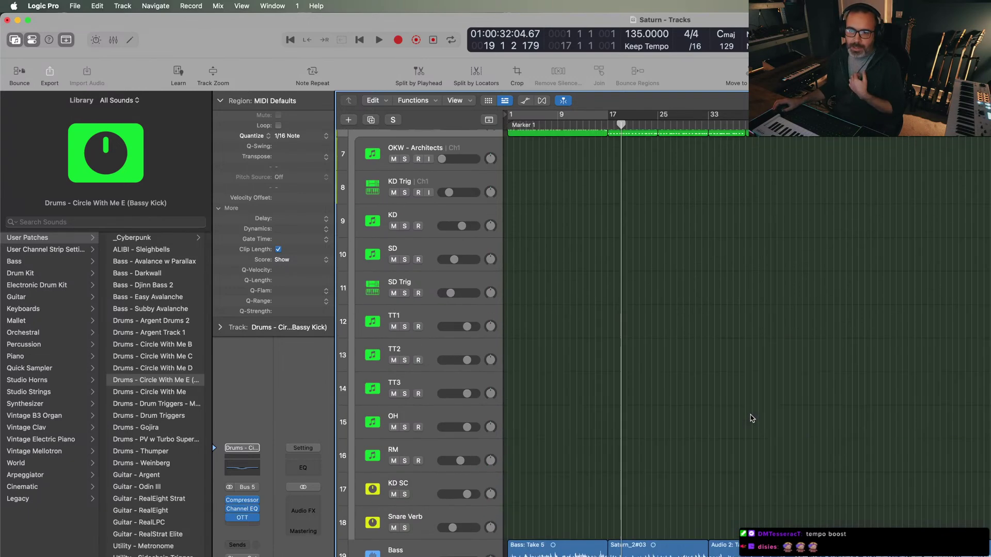
{"action": "scroll", "coordinate": [752, 419], "scroll_direction": "down", "scroll_amount": 10}
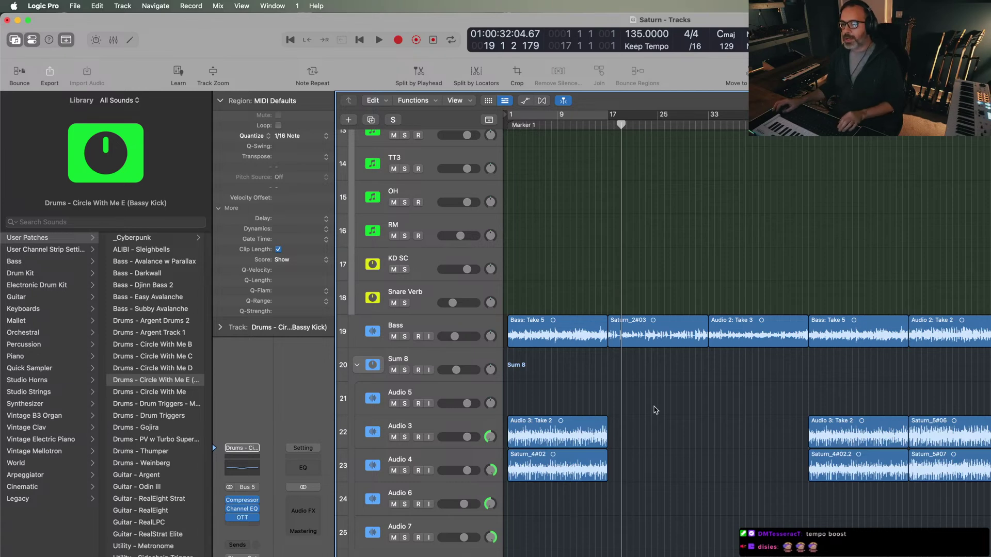
{"action": "key", "text": "super+a"}
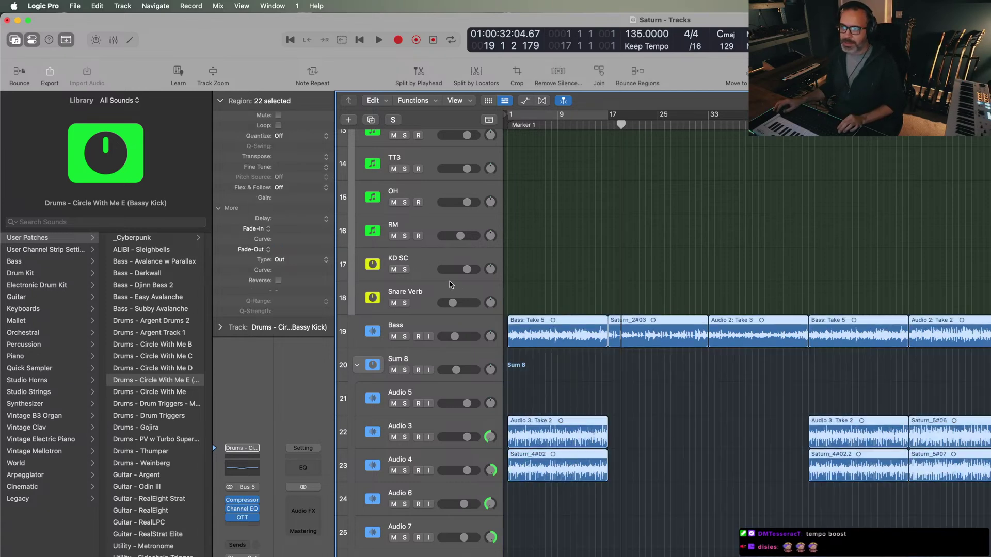
{"action": "left_click", "coordinate": [287, 187]}
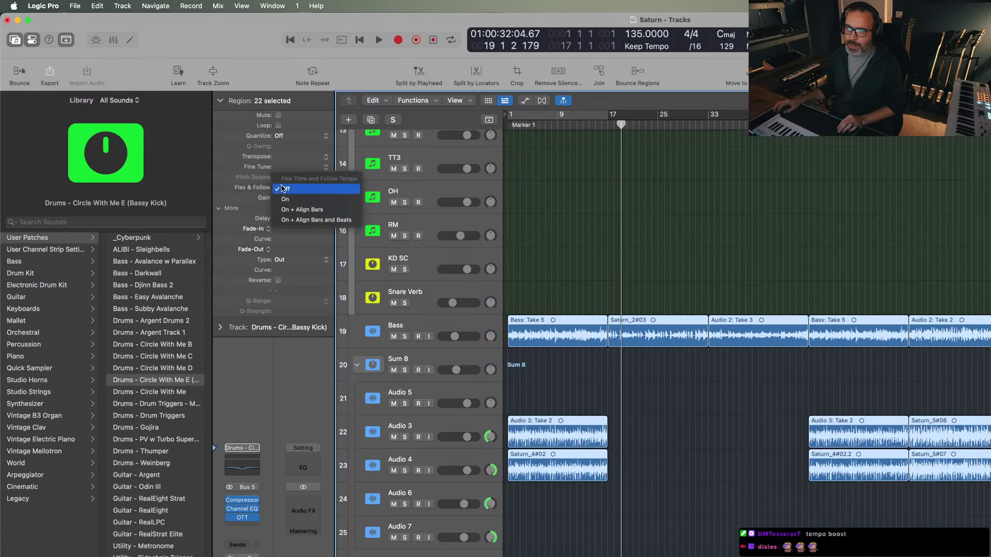
{"action": "left_click", "coordinate": [299, 200]}
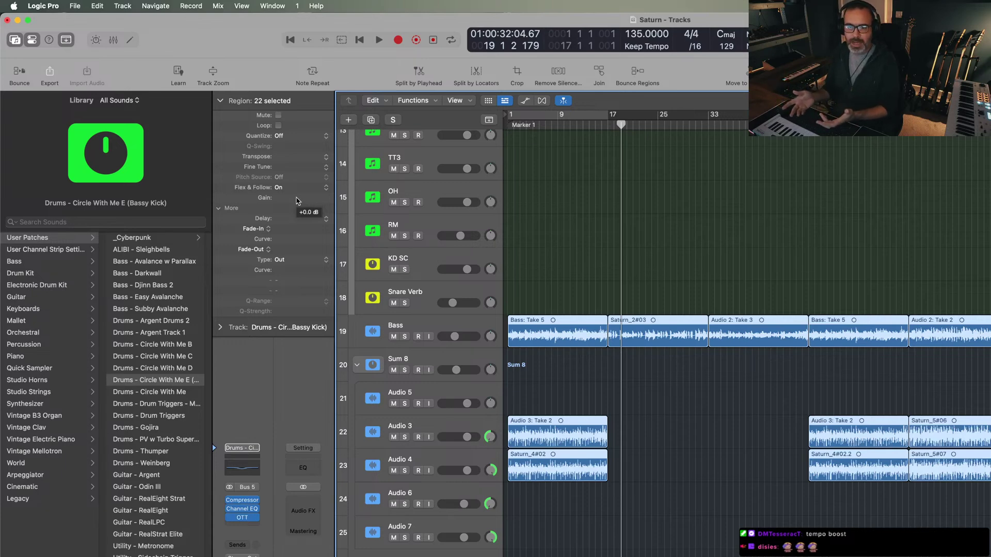
- Select the Vocals stem region, set the project tempo to 140 BPM and return the playhead to the beginning
{"action": "scroll", "coordinate": [639, 353], "scroll_direction": "up", "scroll_amount": 10}
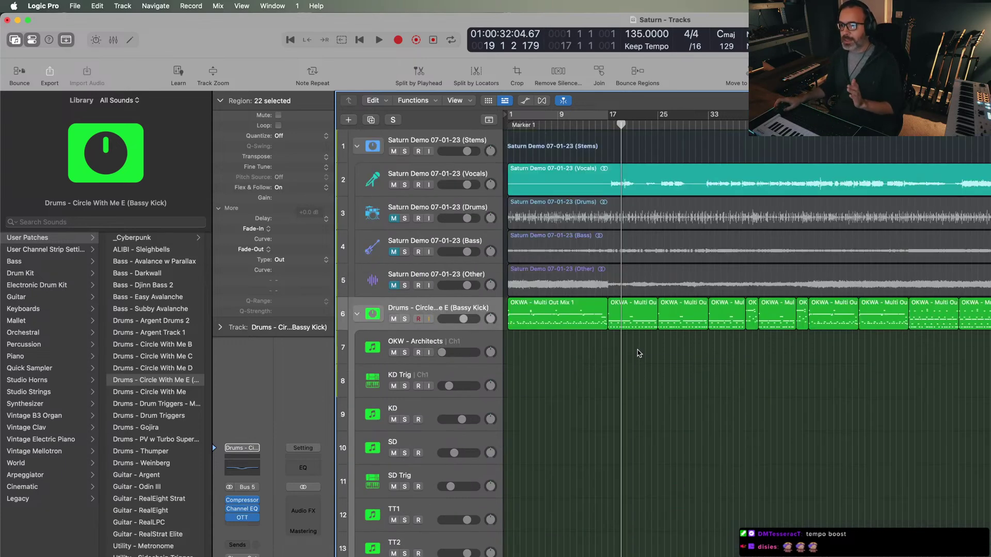
{"action": "left_click", "coordinate": [616, 188]}
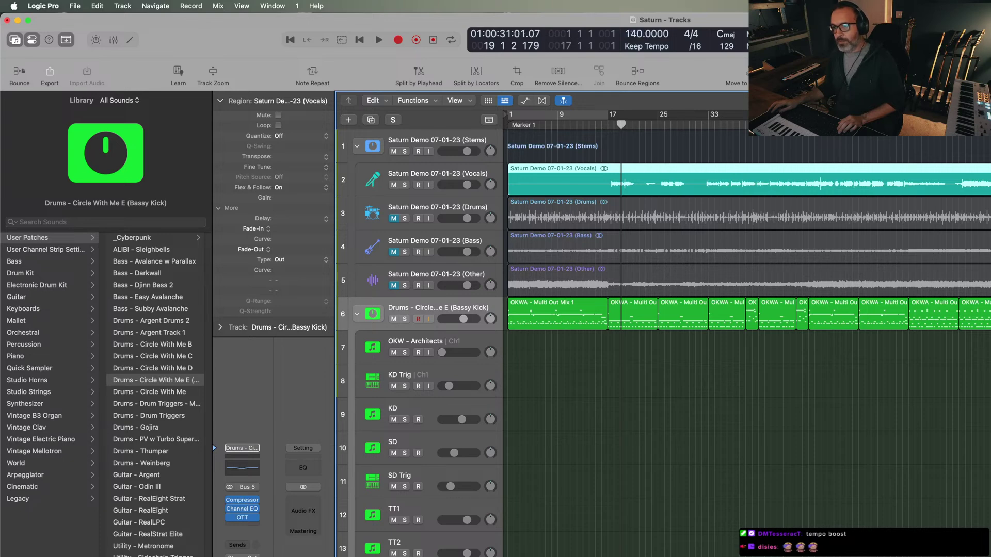
{"action": "left_click", "coordinate": [291, 40]}
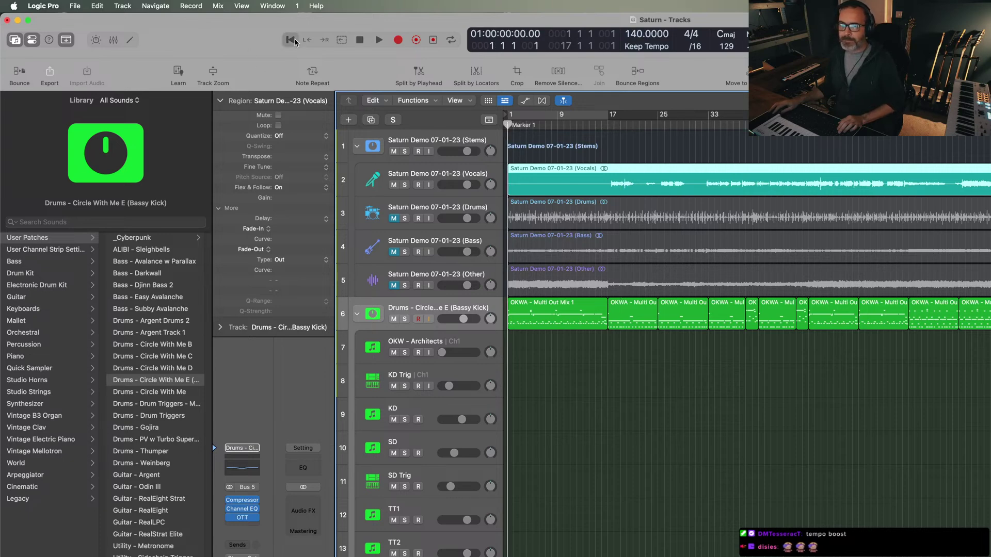
- Play the song at the new tempo, look over the tracks and collapse the Drums - Circle With Me E stack
{"action": "key", "text": "space"}
{"action": "scroll", "coordinate": [634, 466], "scroll_direction": "down", "scroll_amount": 6}
{"action": "scroll", "coordinate": [634, 465], "scroll_direction": "down", "scroll_amount": 5}
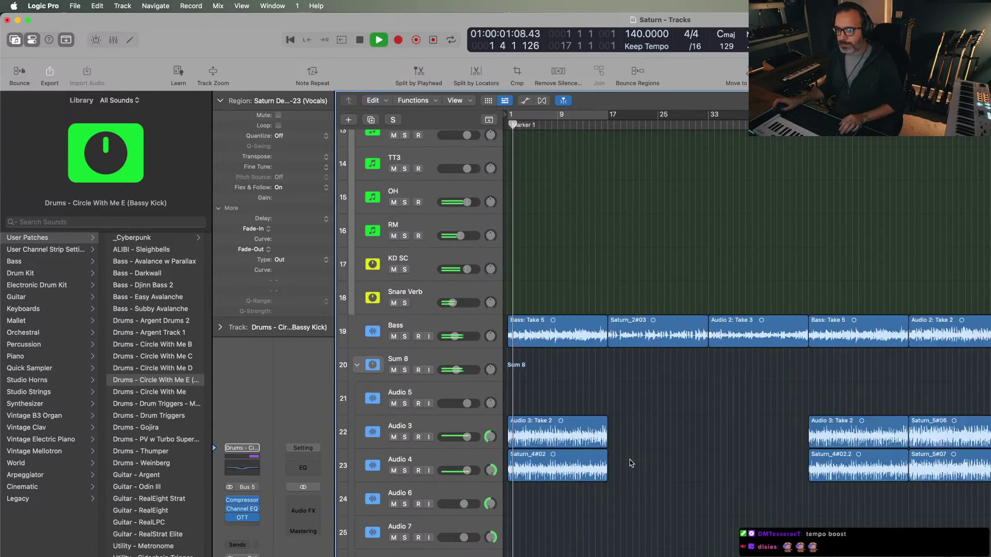
{"action": "scroll", "coordinate": [630, 467], "scroll_direction": "up", "scroll_amount": 10}
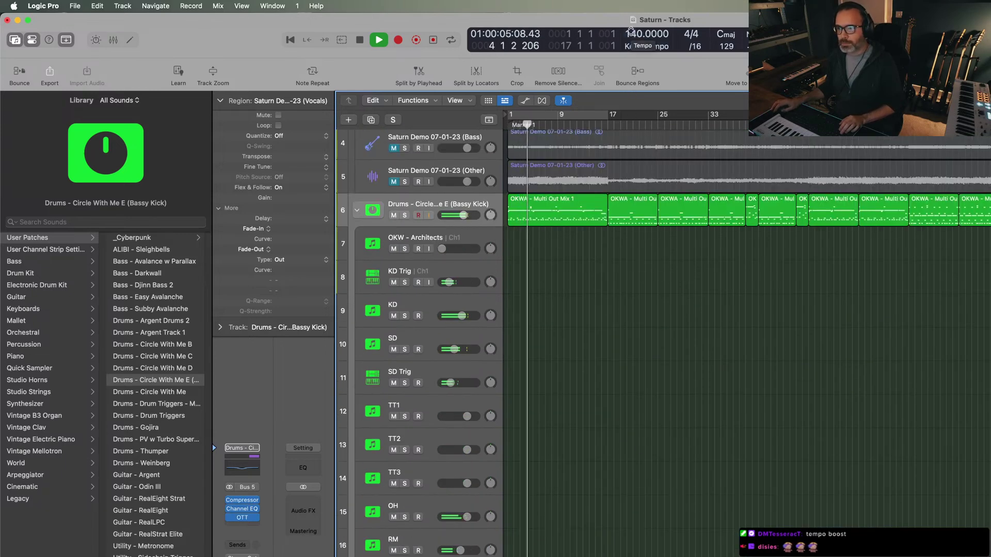
{"action": "left_click", "coordinate": [357, 211]}
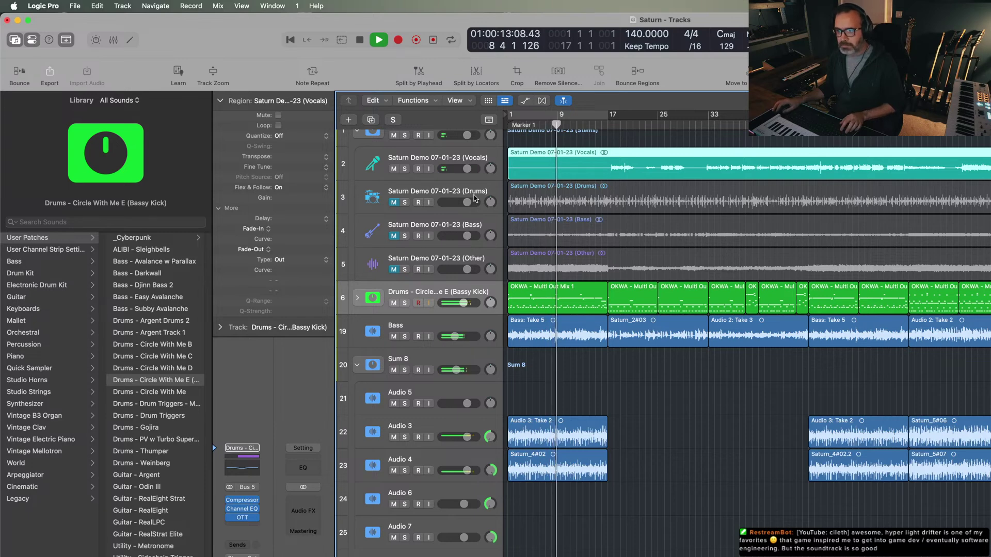
- Try to delete the Drums, Bass and Other stem tracks of Saturn Demo 07-01-23
{"action": "left_click", "coordinate": [443, 196]}
{"action": "left_click", "coordinate": [476, 263], "text": "shift"}
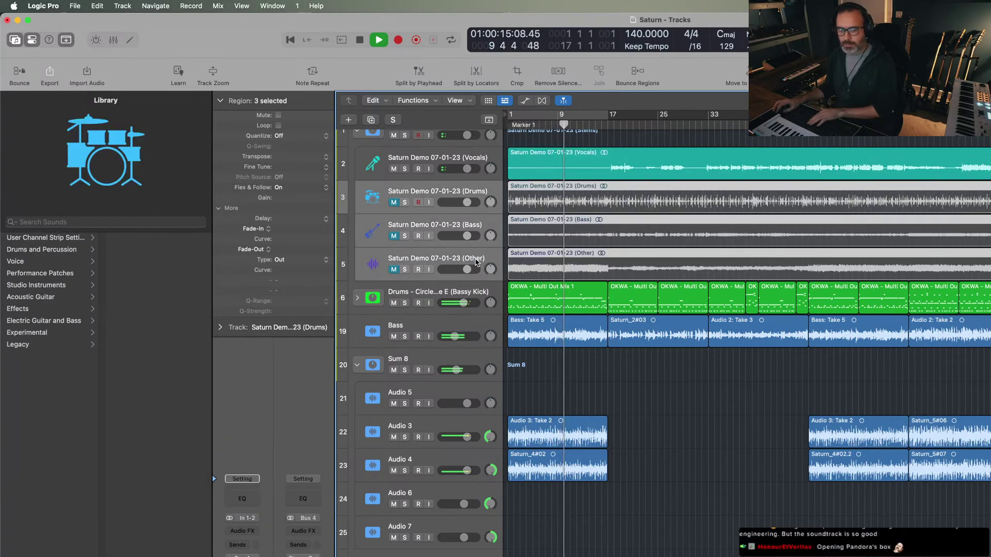
{"action": "key", "text": "super+BackSpace"}
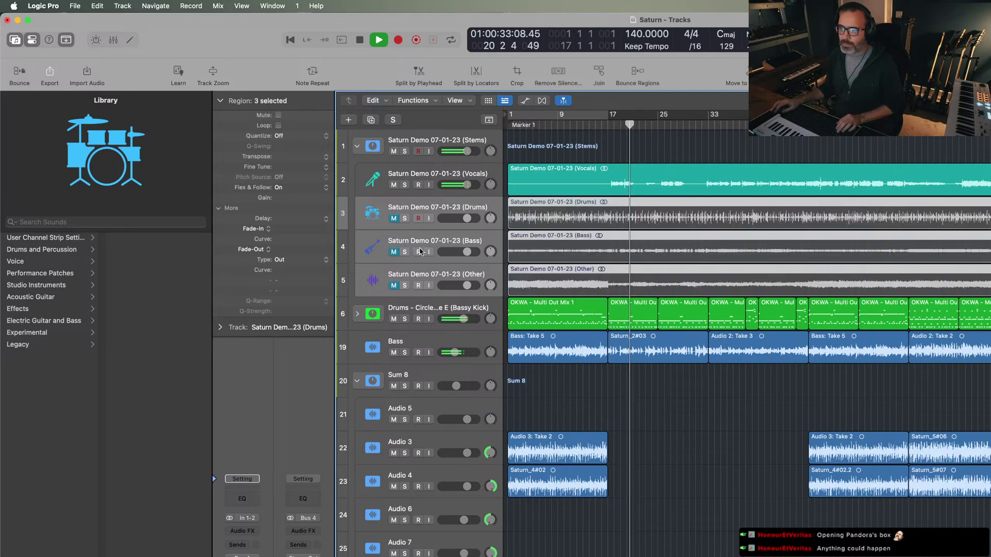
- Unmute the Other stem track and check the Bass stem by unmuting it briefly, leaving Bass muted
{"action": "left_click", "coordinate": [407, 246]}
{"action": "left_click", "coordinate": [404, 252]}
{"action": "left_click", "coordinate": [404, 252]}
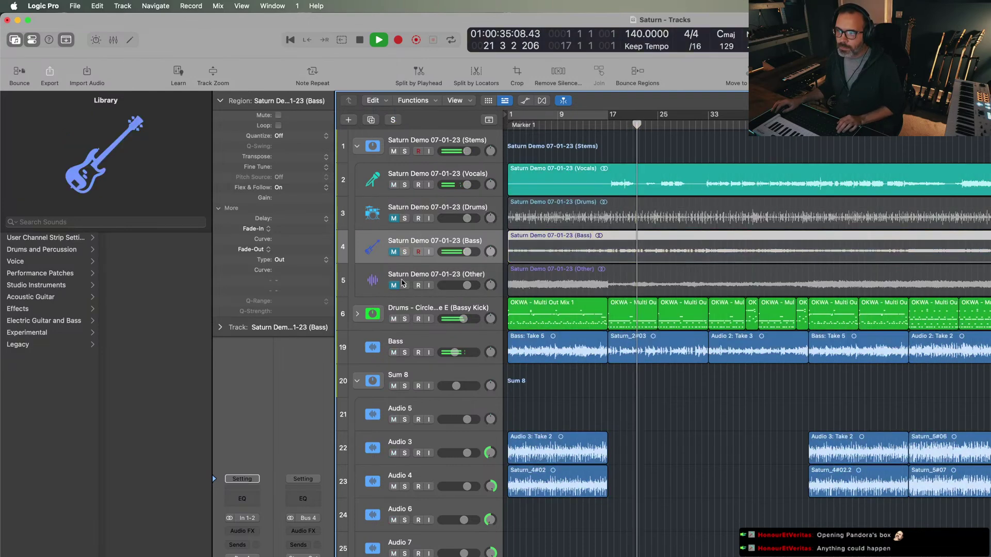
{"action": "left_click", "coordinate": [405, 252]}
{"action": "left_click", "coordinate": [405, 252]}
{"action": "left_click", "coordinate": [393, 252]}
{"action": "left_click", "coordinate": [393, 285]}
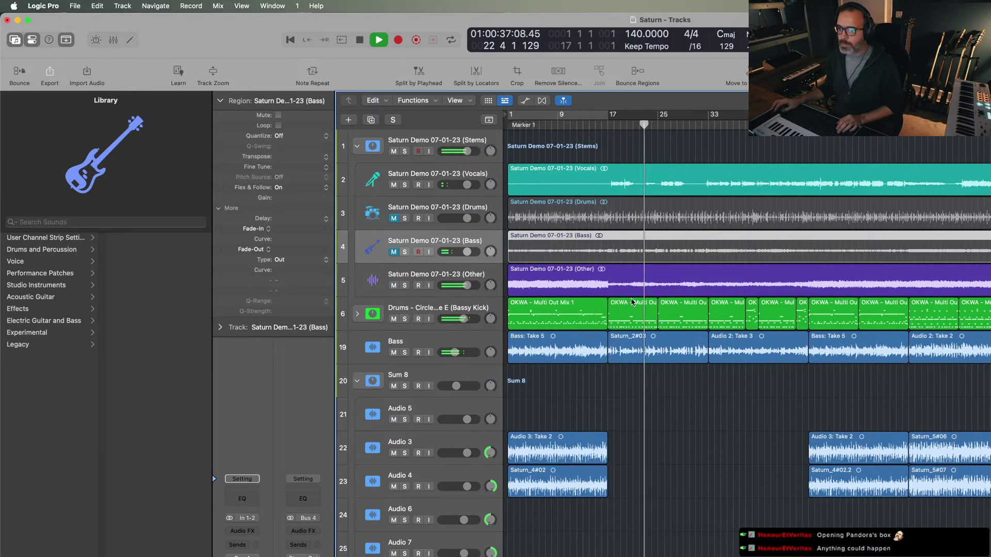
- Split the Other stem region at bar 17 and at the start of the second Bass: Take 5 region, and mute its first and last parts
{"action": "left_click_drag", "start_coordinate": [609, 283], "coordinate": [808, 291]}
{"action": "left_click", "coordinate": [742, 292]}
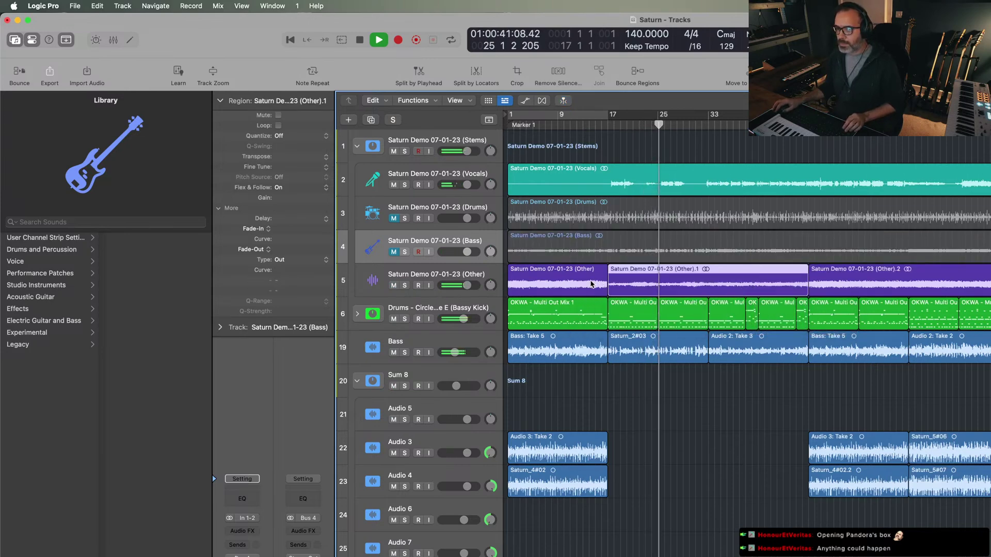
{"action": "left_click", "coordinate": [563, 291]}
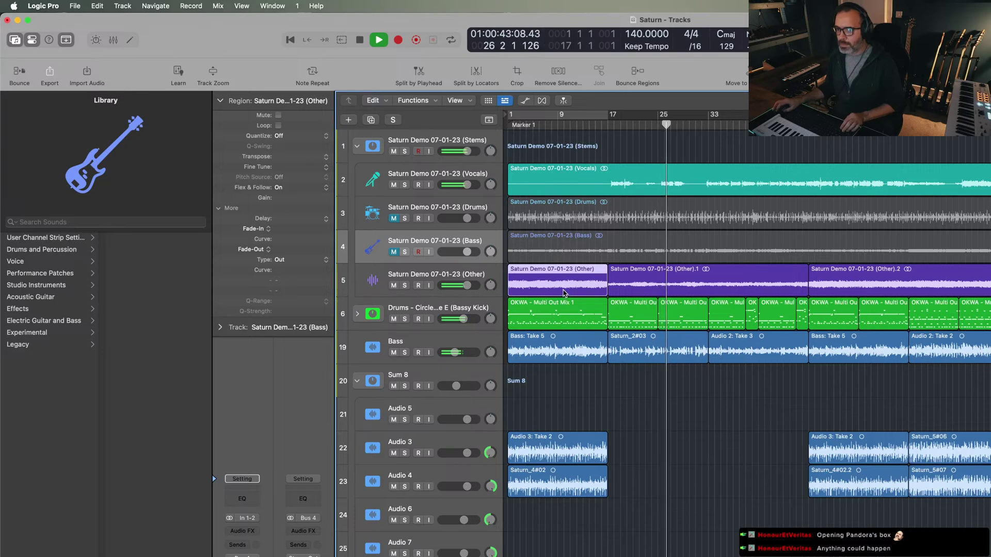
{"action": "key", "text": "ctrl+m"}
{"action": "left_click", "coordinate": [824, 292]}
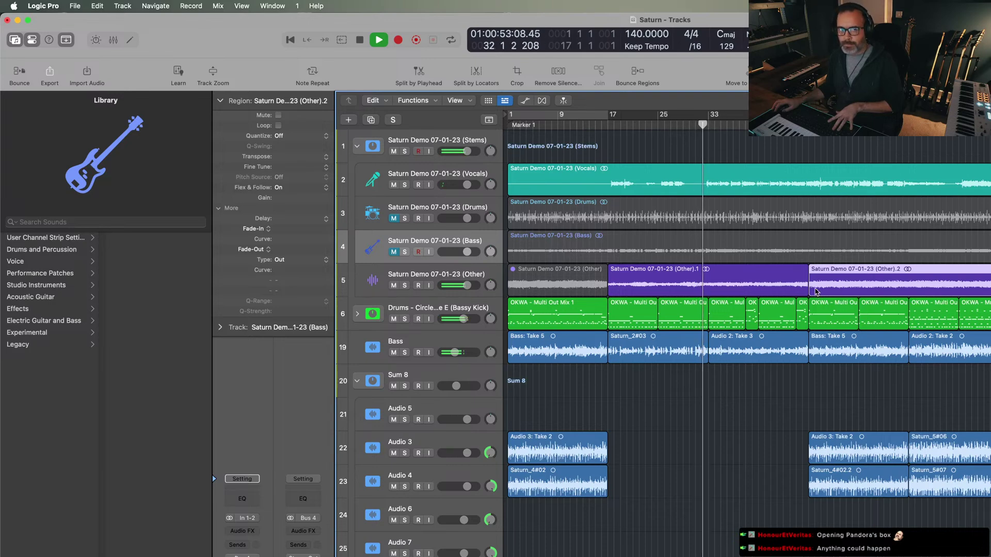
{"action": "key", "text": "ctrl+m"}
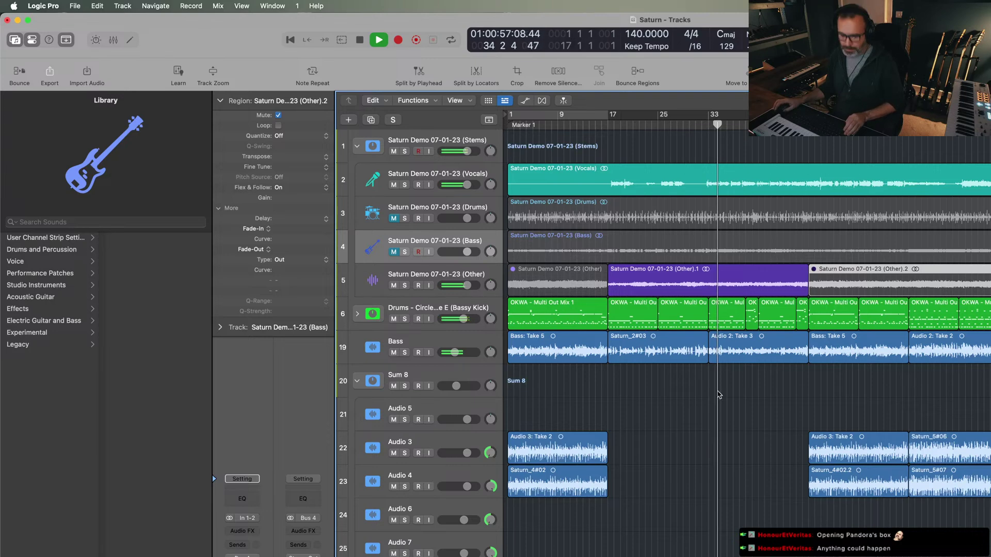
- Insert a stereo Reason Rack Plugin Effect on the Vocals stem track and add the Ripley Space Delay to its rack
{"action": "left_click", "coordinate": [429, 178]}
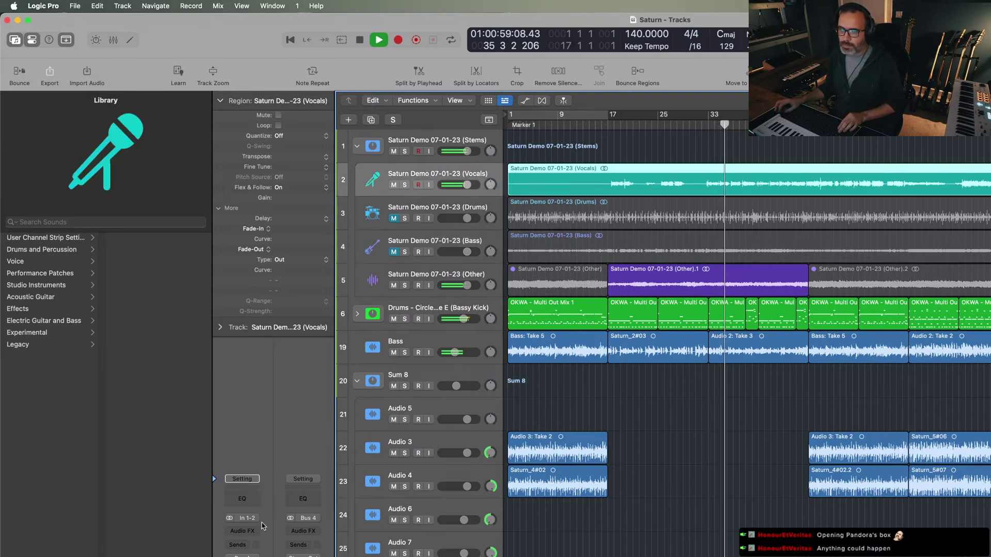
{"action": "left_click", "coordinate": [243, 531]}
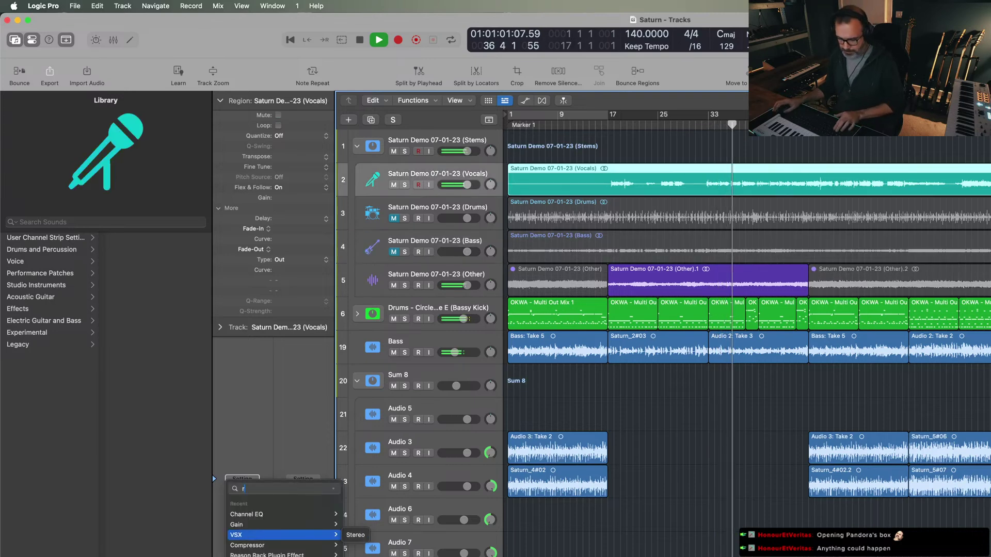
{"action": "type", "text": "reas"}
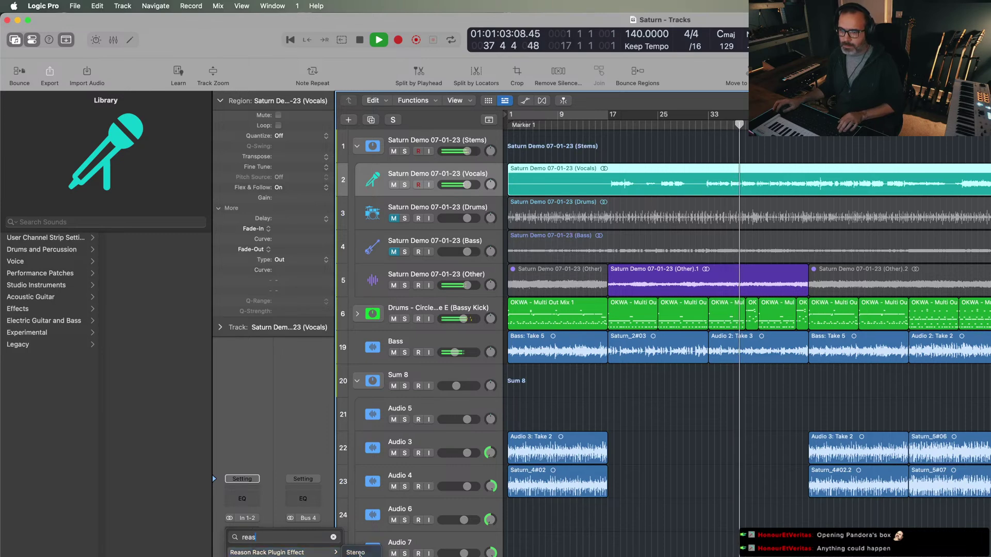
{"action": "left_click", "coordinate": [355, 553]}
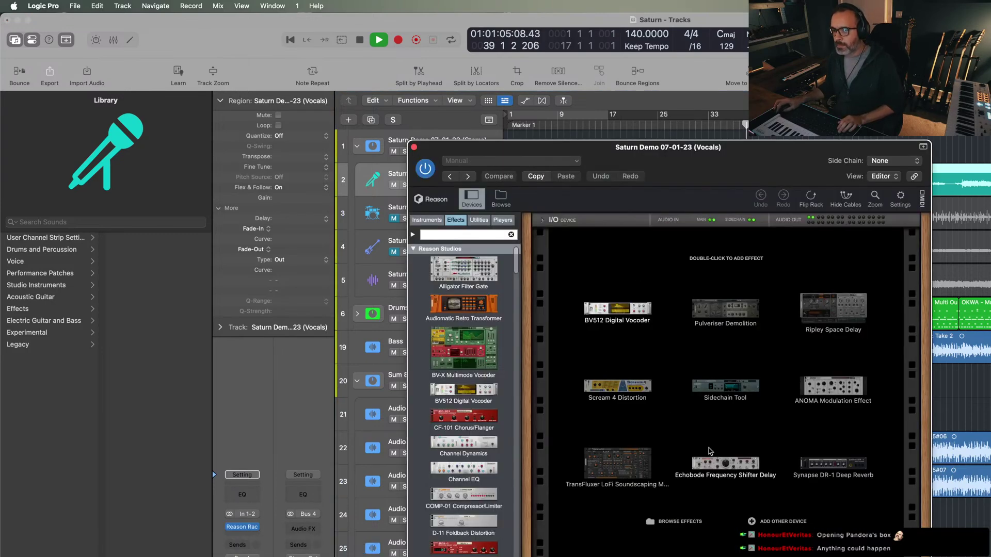
{"action": "left_click", "coordinate": [833, 325]}
{"action": "double_click", "coordinate": [833, 326]}
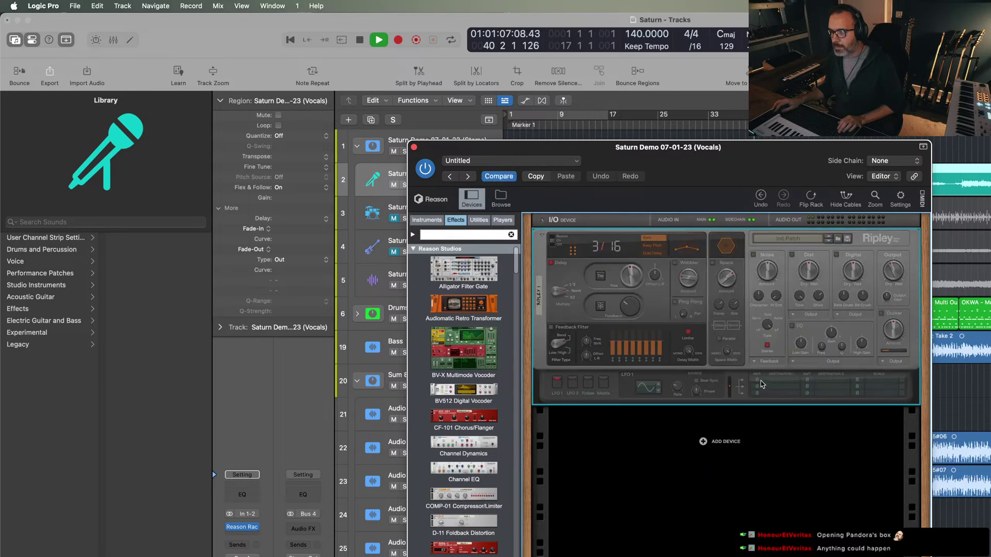
- Set Ripley's delay time to 3/8 and turn on its Ducker and Ping Pong
{"action": "left_click_drag", "start_coordinate": [631, 279], "coordinate": [641, 260]}
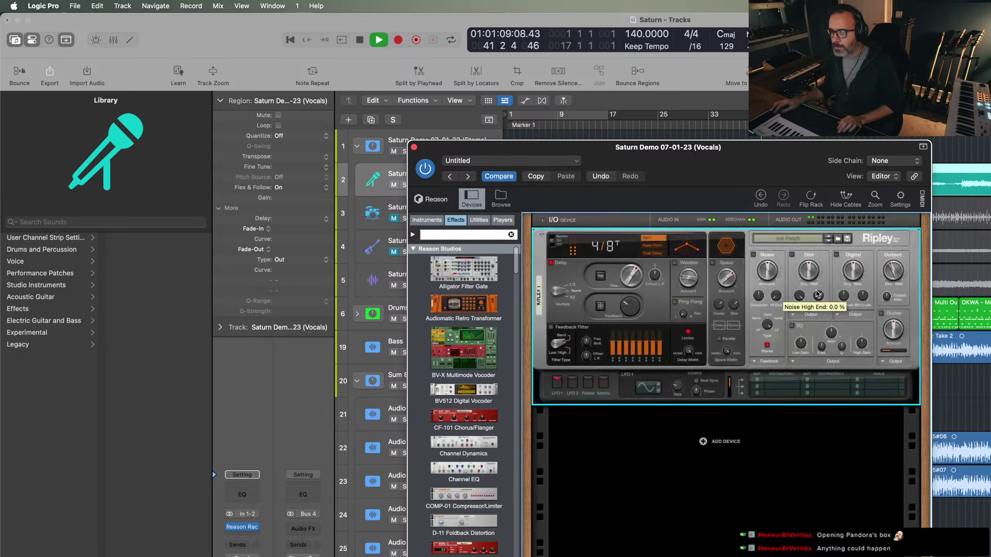
{"action": "mouse_move", "coordinate": [896, 263]}
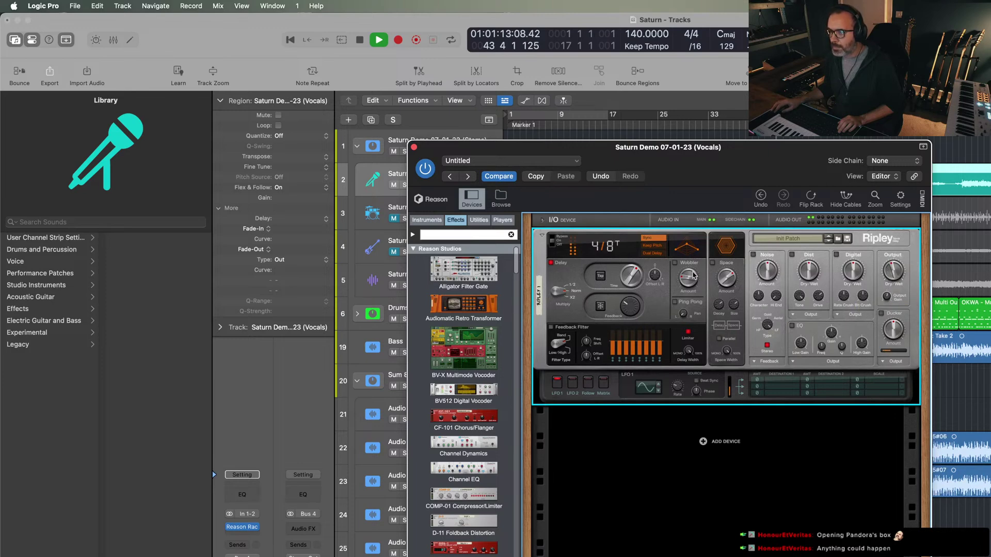
{"action": "mouse_move", "coordinate": [630, 277]}
{"action": "left_click", "coordinate": [882, 313]}
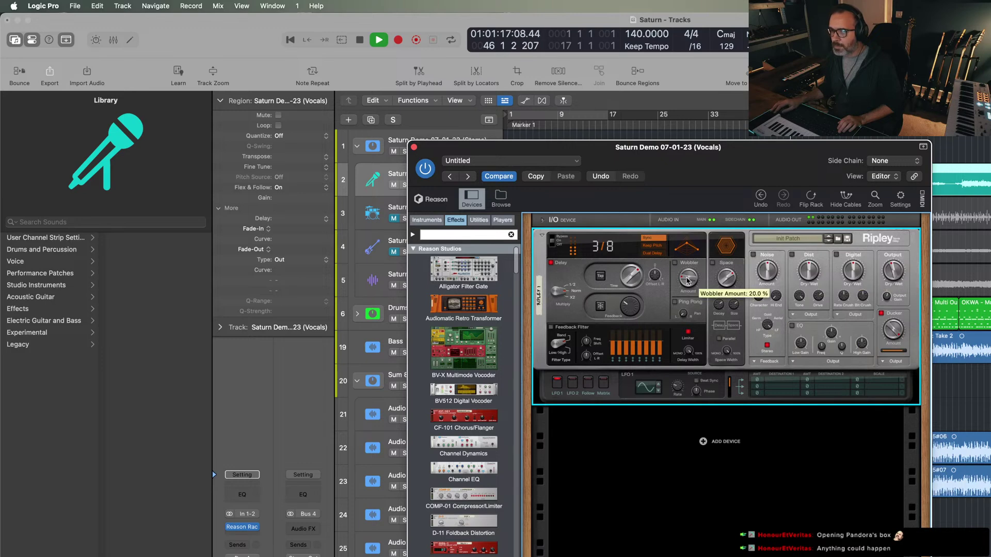
{"action": "left_click", "coordinate": [677, 304]}
{"action": "mouse_move", "coordinate": [688, 283]}
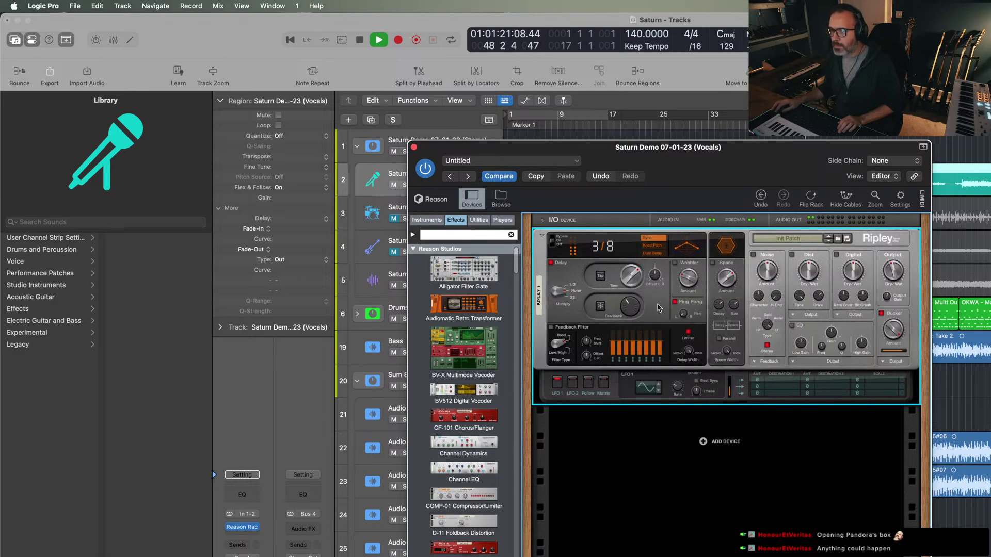
- Set Ripley's Ducker to about 80%, Wobbler to about 26%, delay time to 2/4 and Dry-Wet to about 34%, and close the plug-in
{"action": "mouse_move", "coordinate": [893, 360]}
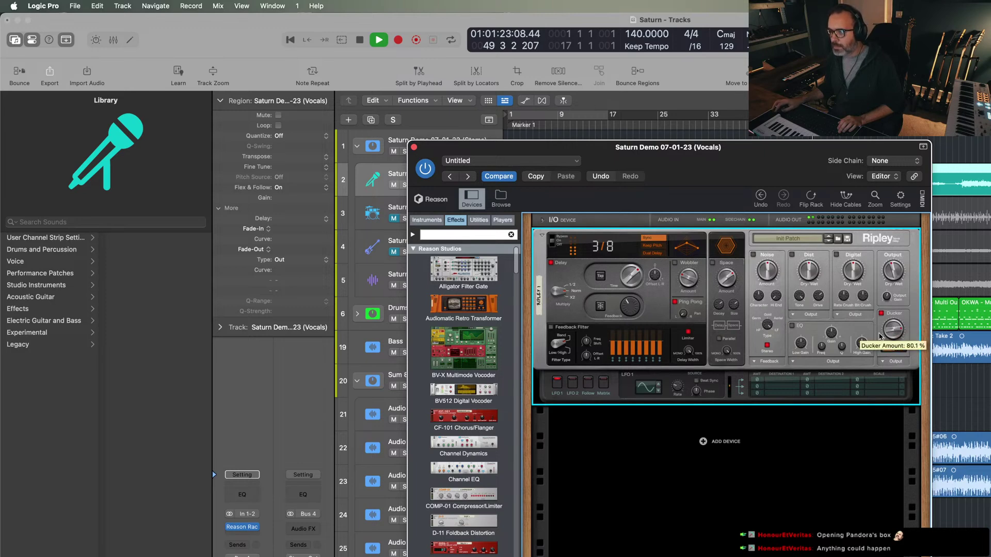
{"action": "left_click_drag", "start_coordinate": [892, 334], "coordinate": [893, 331]}
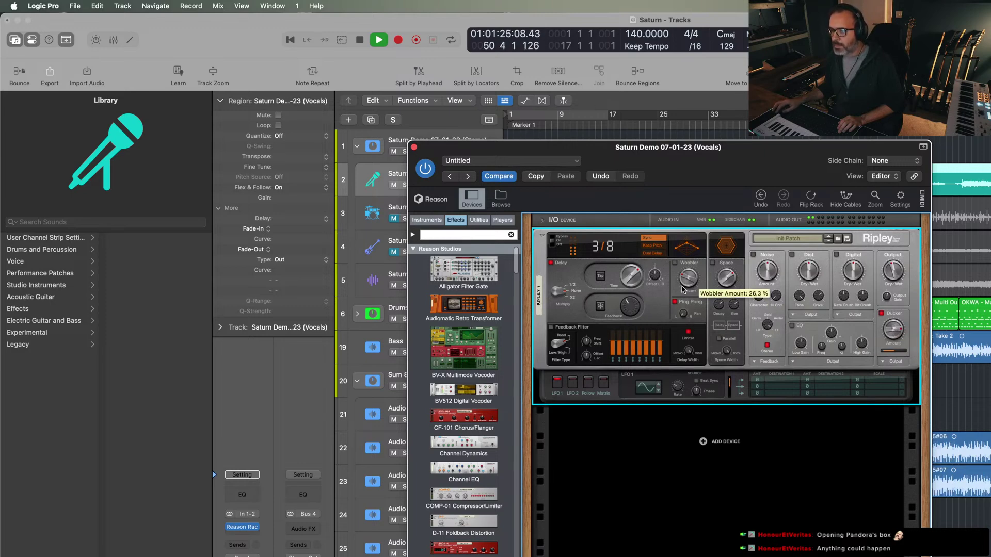
{"action": "left_click_drag", "start_coordinate": [636, 279], "coordinate": [638, 264]}
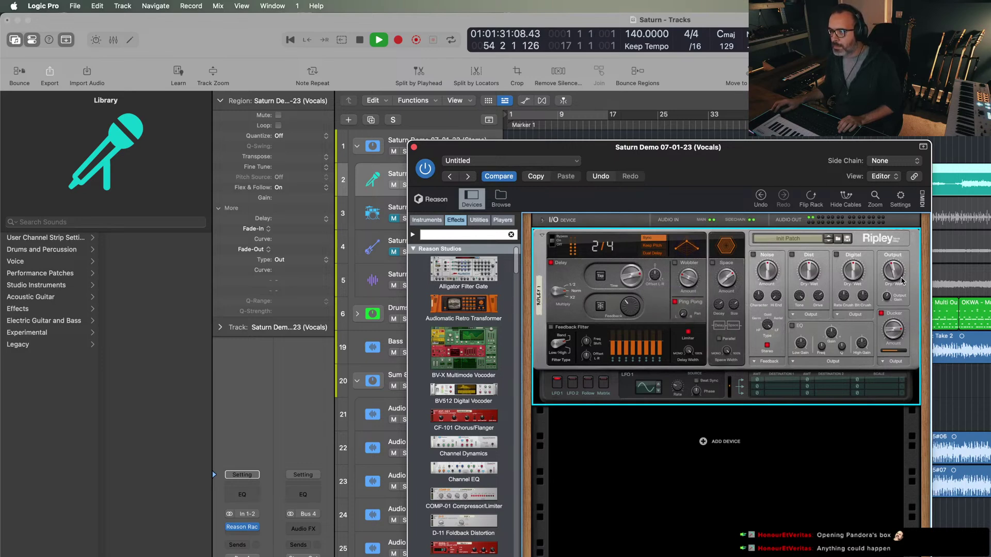
{"action": "mouse_move", "coordinate": [894, 281]}
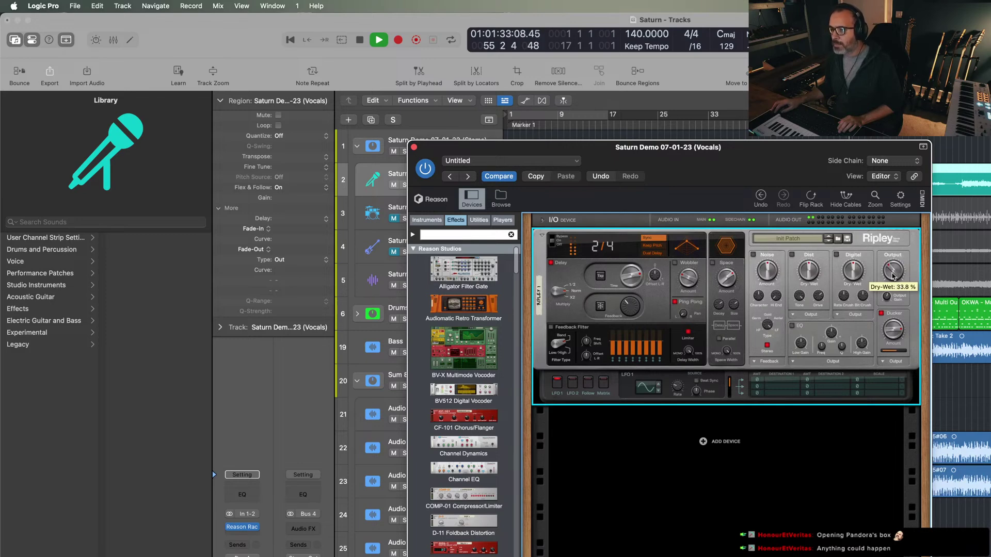
{"action": "left_click", "coordinate": [414, 148]}
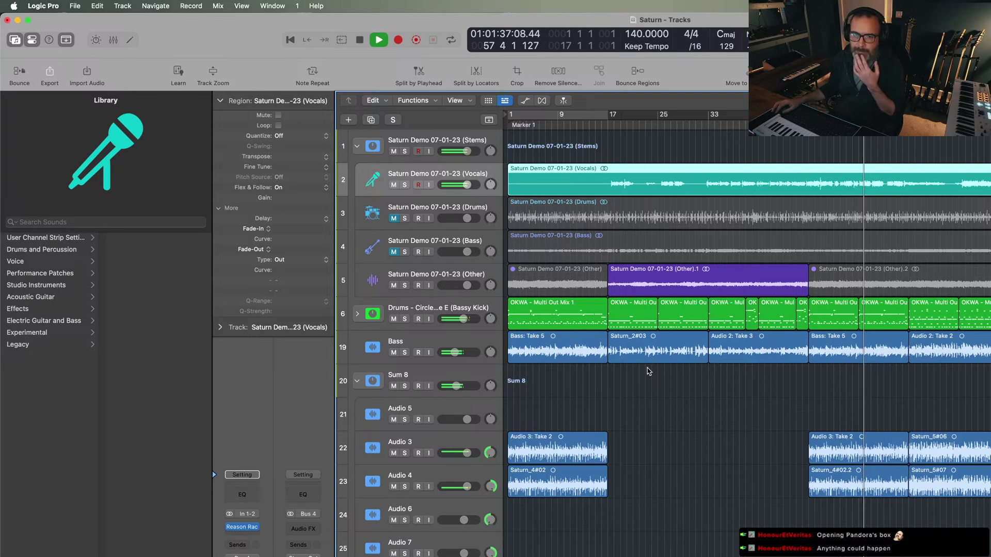
- Add a new software instrument track below the guitar audio tracks
{"action": "left_click", "coordinate": [719, 447]}
{"action": "scroll", "coordinate": [720, 447], "scroll_direction": "down", "scroll_amount": 1}
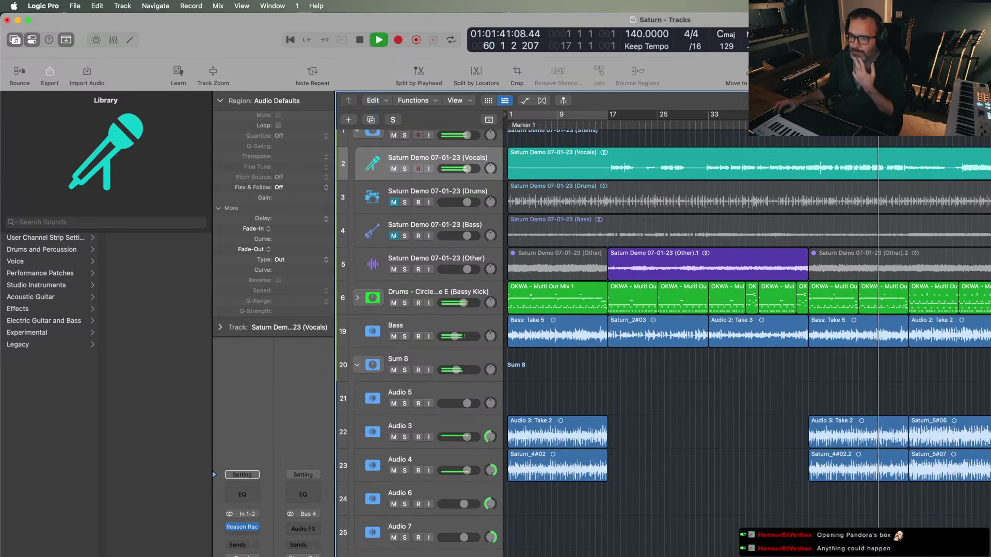
{"action": "right_click", "coordinate": [459, 494]}
{"action": "left_click", "coordinate": [493, 508]}
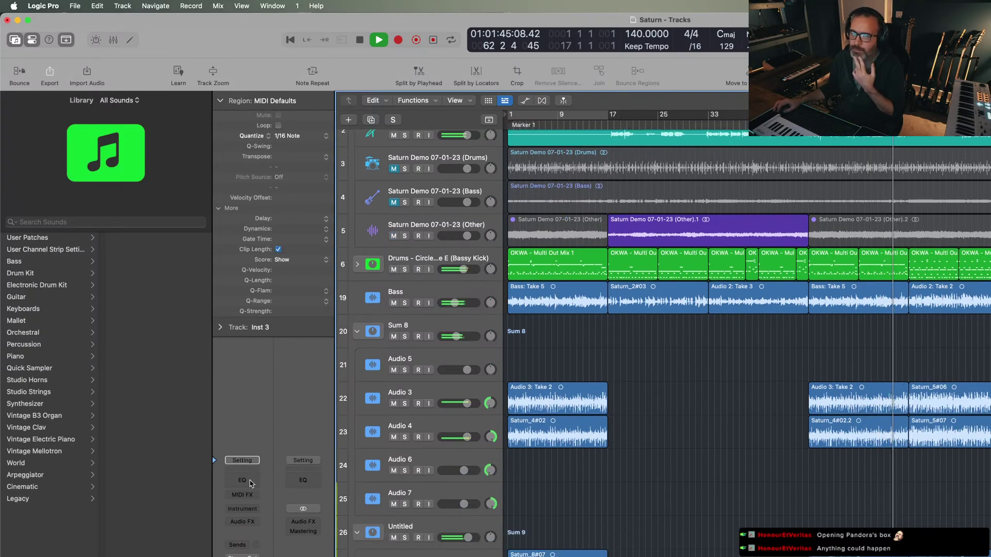
- Load DUNE 3 as the software instrument on the Inst 3 track and move its plug-in window aside
{"action": "left_click", "coordinate": [242, 509]}
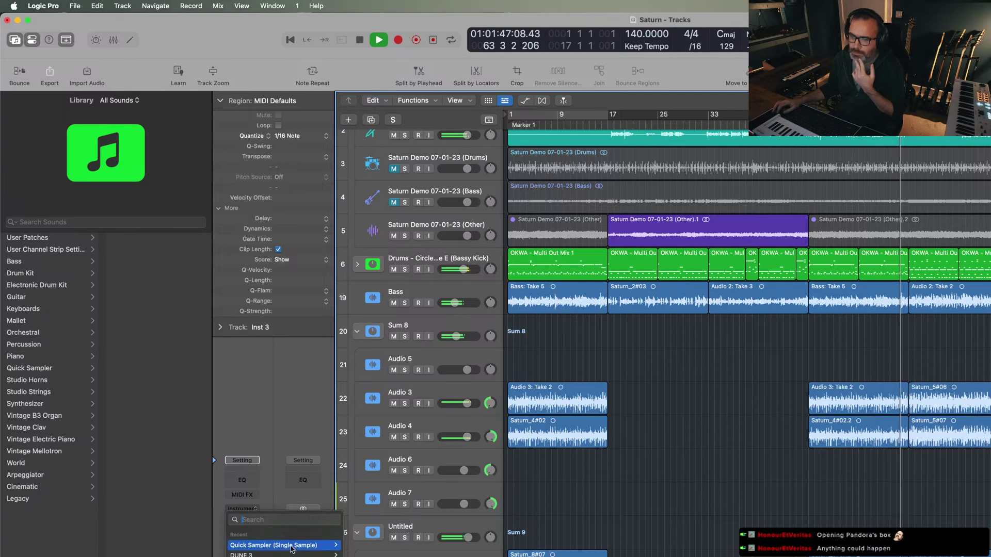
{"action": "left_click", "coordinate": [356, 555]}
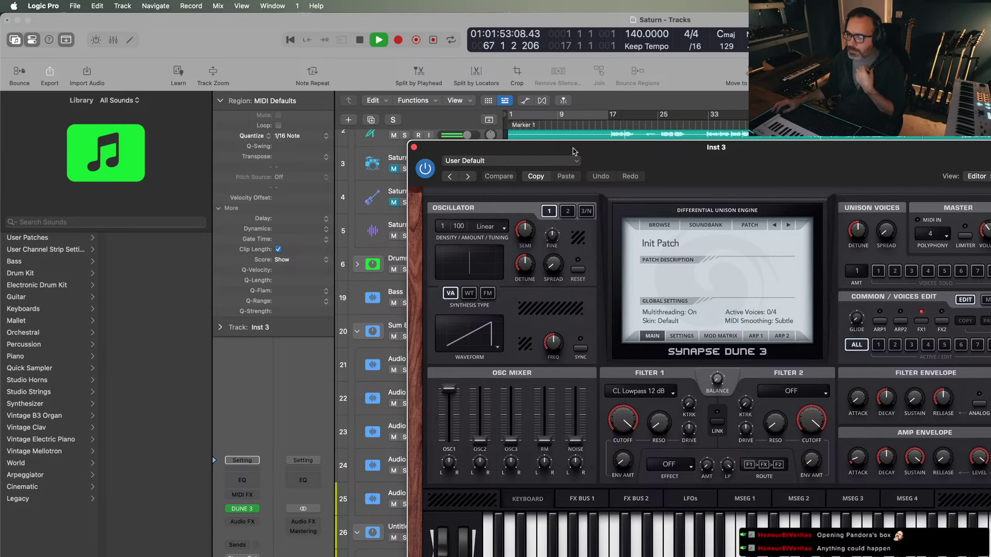
{"action": "left_click_drag", "start_coordinate": [573, 152], "coordinate": [360, 270]}
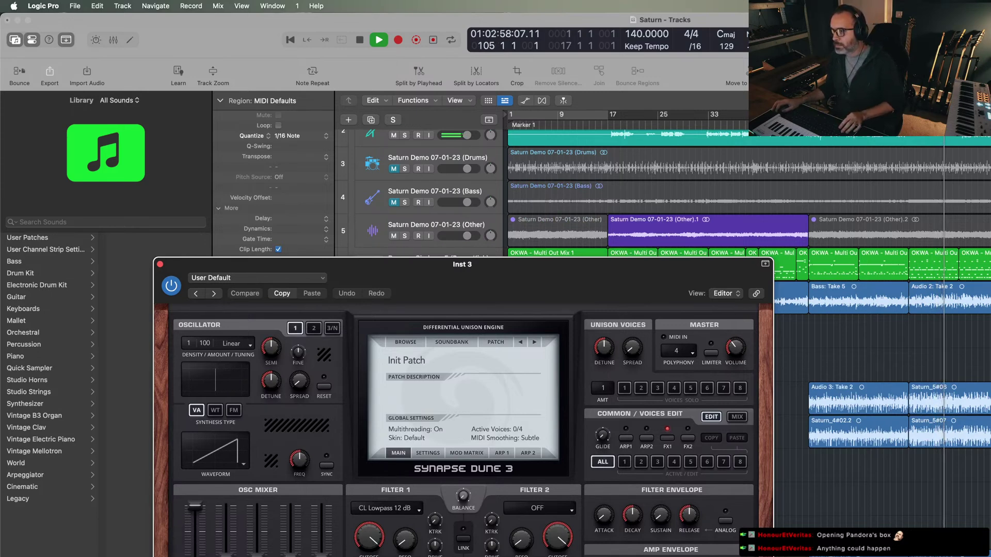
- Unmute the Saturn Demo 07-01-23 (Other).3 region and close the DUNE 3 plug-in window
{"action": "key", "text": "ctrl+m"}
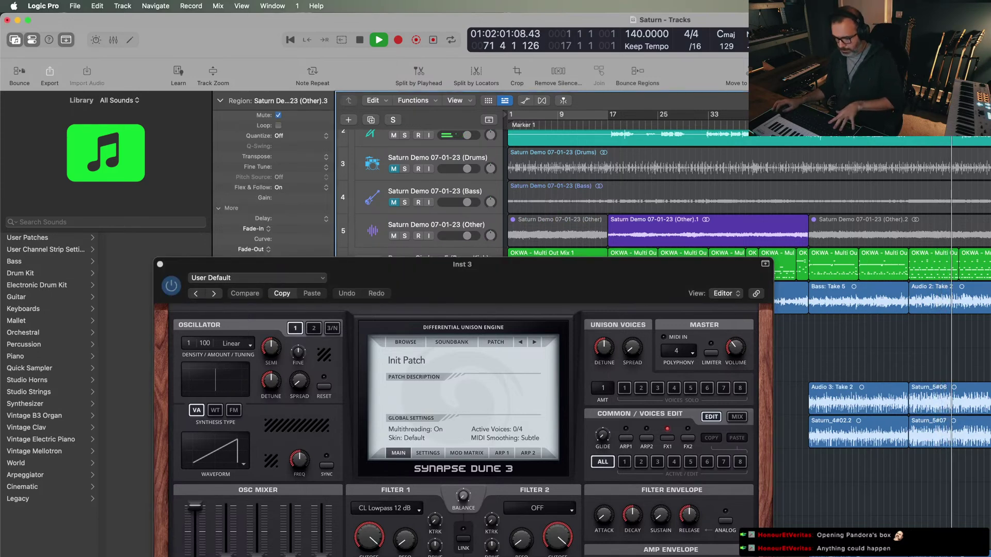
{"action": "left_click_drag", "start_coordinate": [164, 268], "coordinate": [383, 165]}
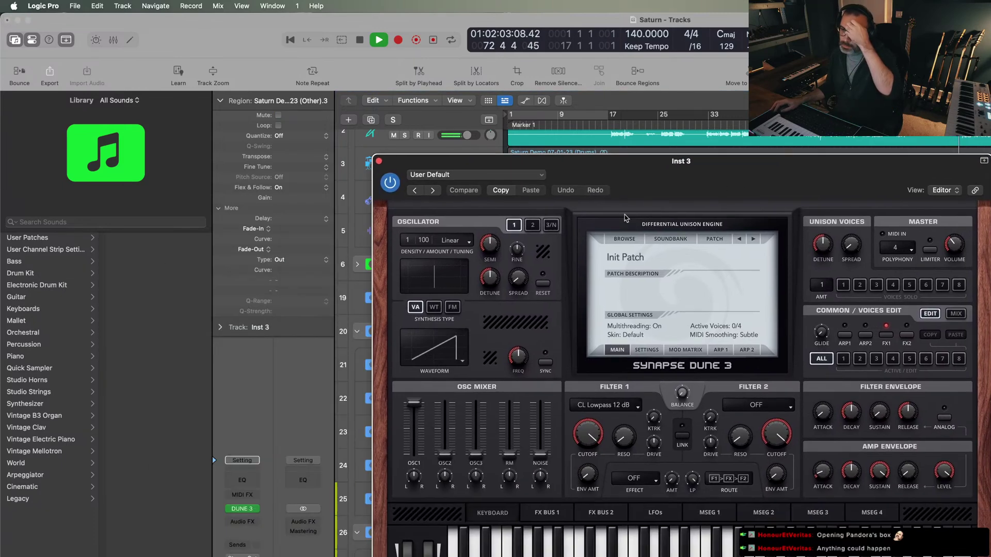
{"action": "left_click", "coordinate": [380, 161]}
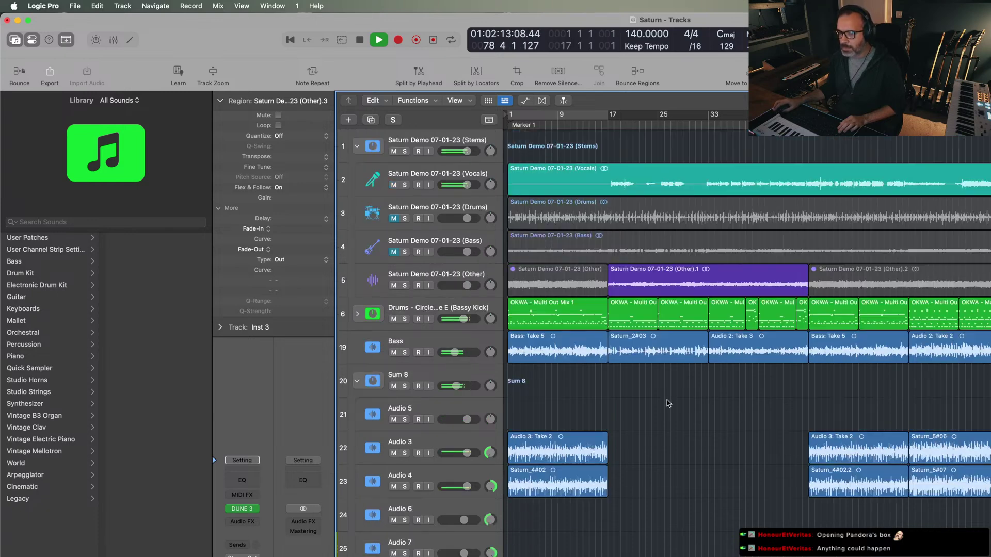
- Raise the volume of the Audio 6 and Audio 7 tracks together slightly, and stop playback
{"action": "scroll", "coordinate": [712, 348], "scroll_direction": "up", "scroll_amount": 2}
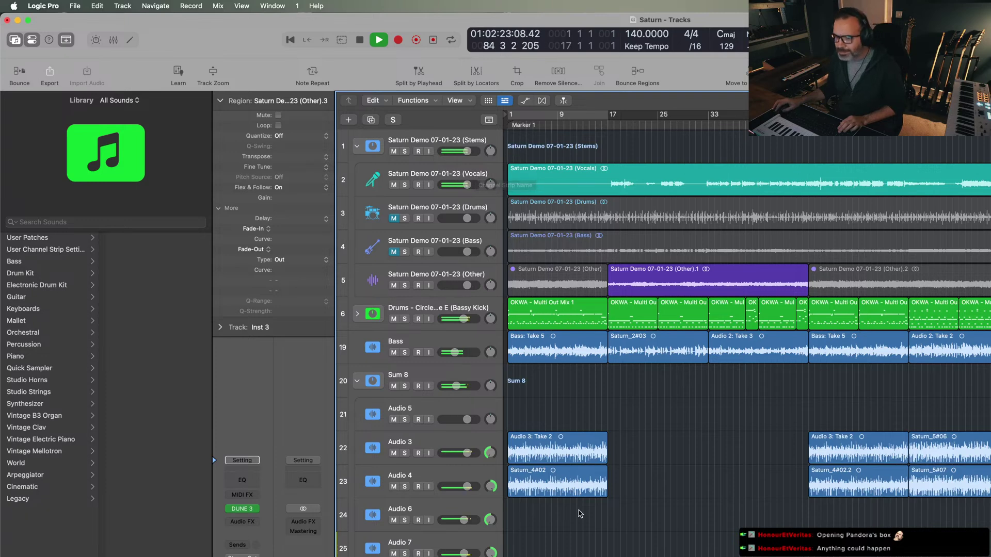
{"action": "left_click", "coordinate": [407, 529]}
{"action": "left_click", "coordinate": [416, 550], "text": "shift"}
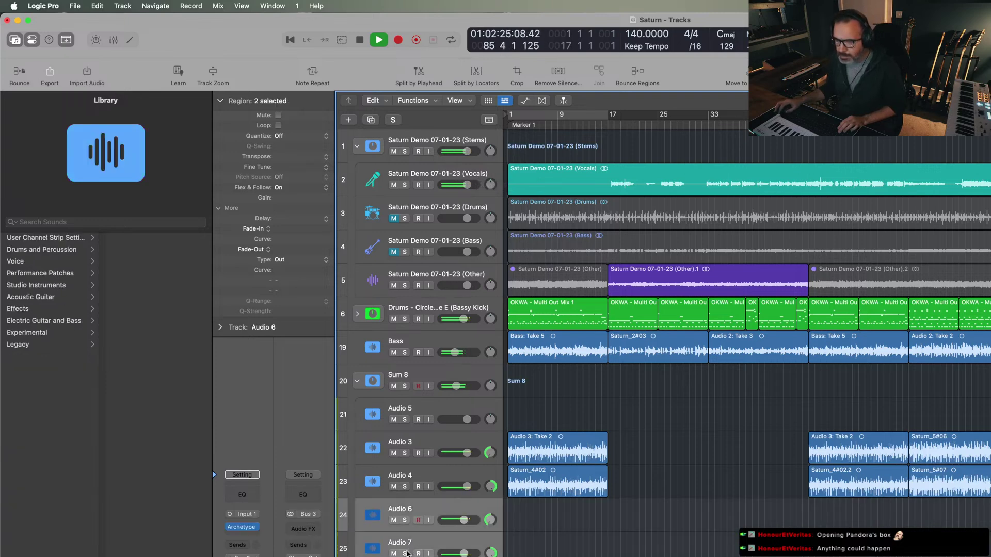
{"action": "left_click", "coordinate": [406, 554]}
{"action": "left_click", "coordinate": [407, 554]}
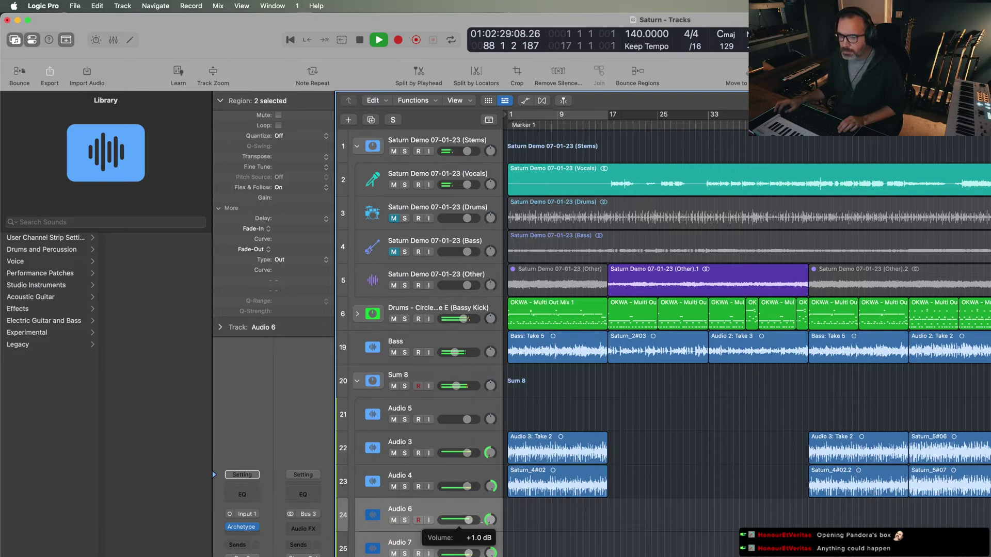
{"action": "left_click_drag", "start_coordinate": [469, 519], "coordinate": [467, 519]}
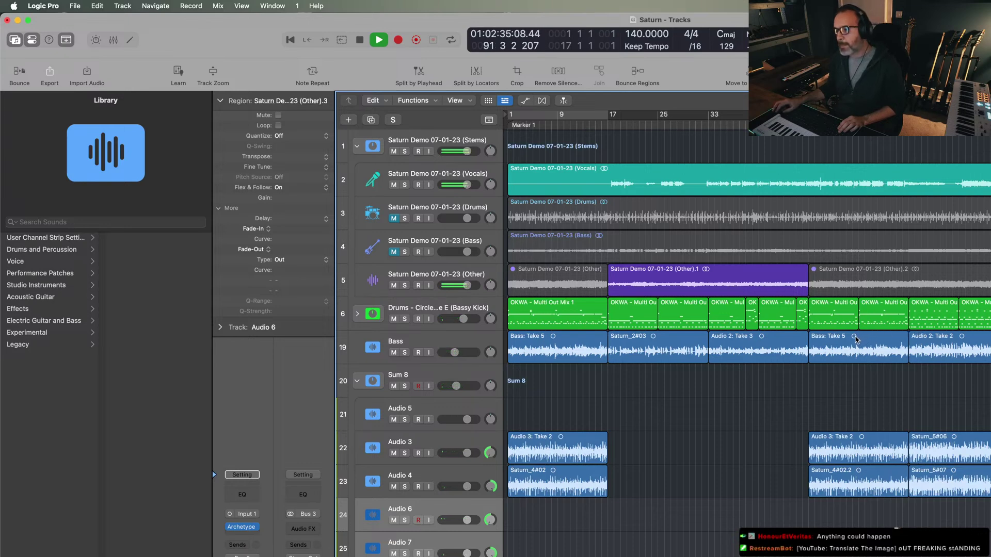
{"action": "key", "text": "space"}
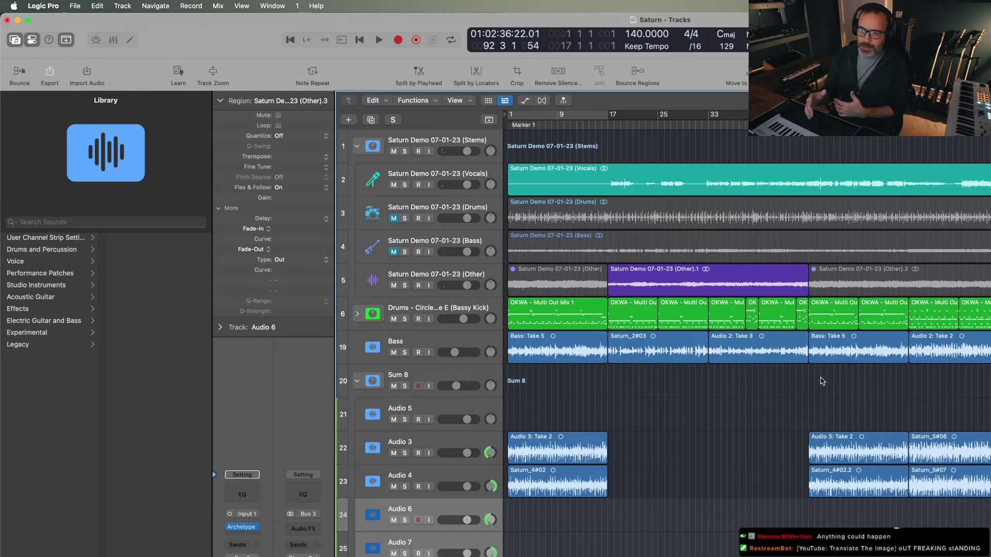
- Reopen DUNE 3 on the Inst 3 track and set oscillator 1's density to 32
{"action": "scroll", "coordinate": [683, 468], "scroll_direction": "down", "scroll_amount": 2}
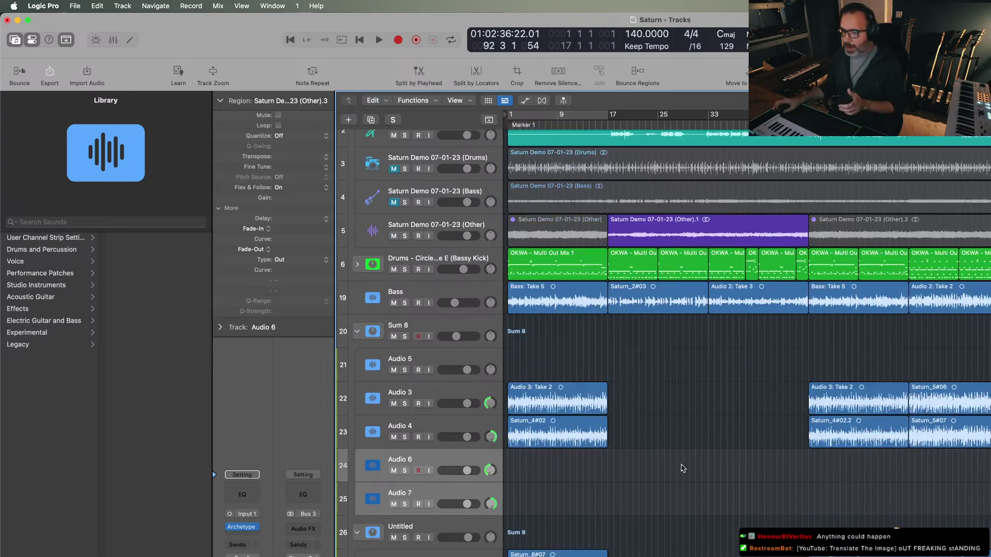
{"action": "key", "text": "Up"}
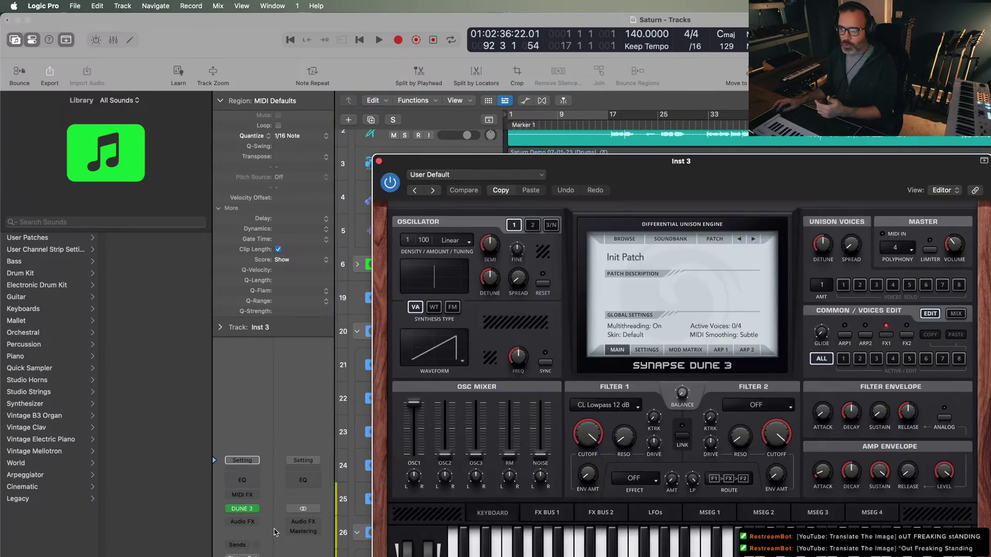
{"action": "left_click", "coordinate": [242, 509]}
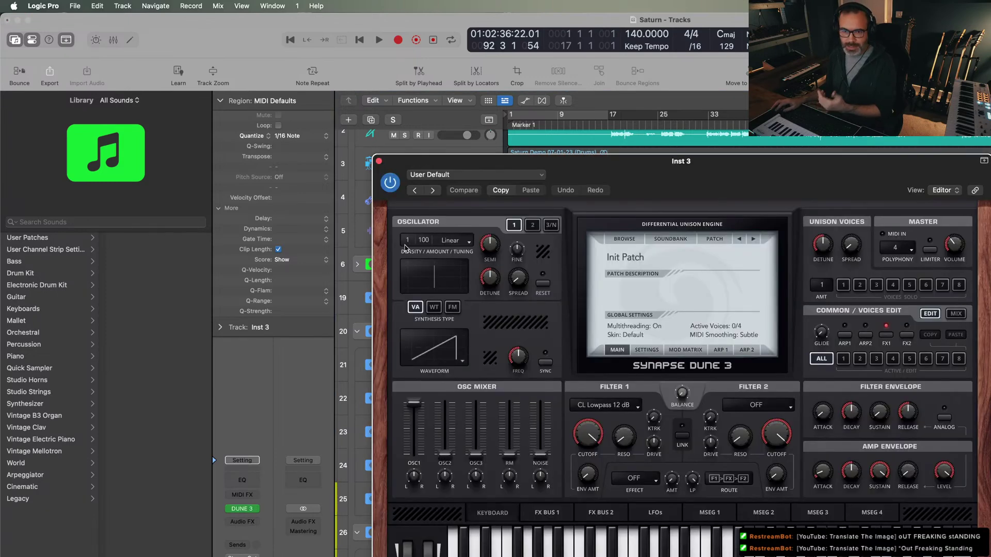
{"action": "left_click_drag", "start_coordinate": [407, 241], "coordinate": [419, 79]}
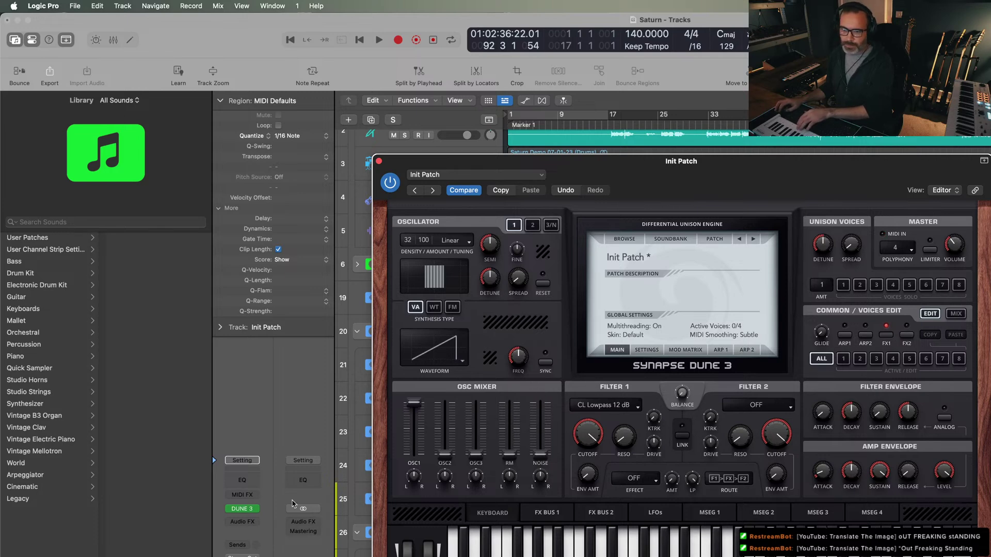
- Add a Transposer MIDI effect before DUNE 3, set its transposition to 2 semitones, and close it
{"action": "left_click", "coordinate": [242, 495]}
{"action": "left_click", "coordinate": [415, 516]}
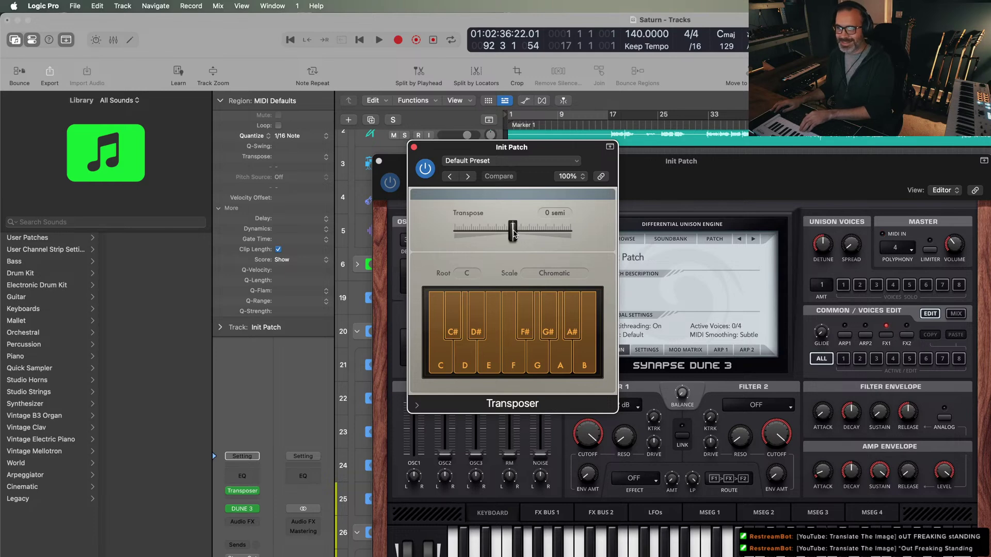
{"action": "left_click_drag", "start_coordinate": [514, 233], "coordinate": [518, 234]}
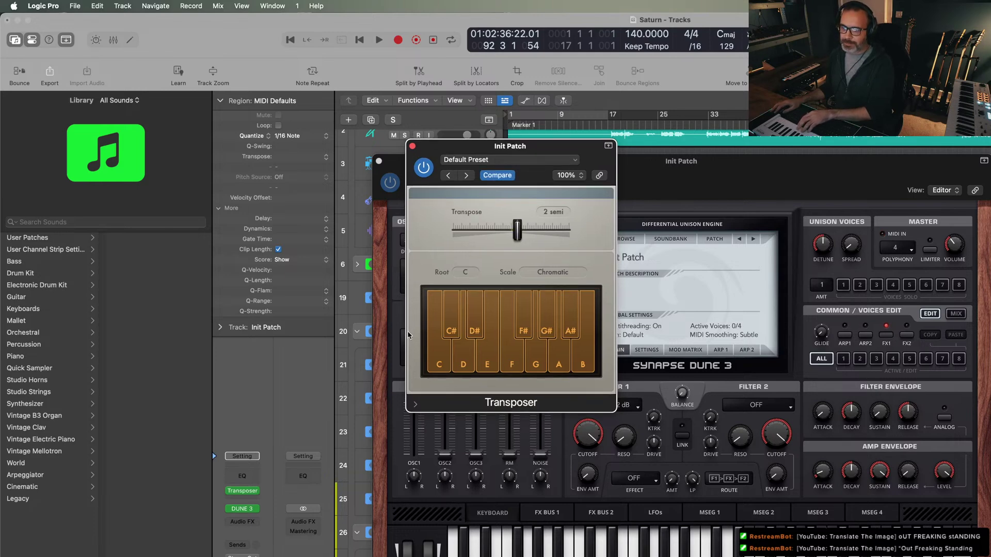
{"action": "left_click", "coordinate": [413, 147]}
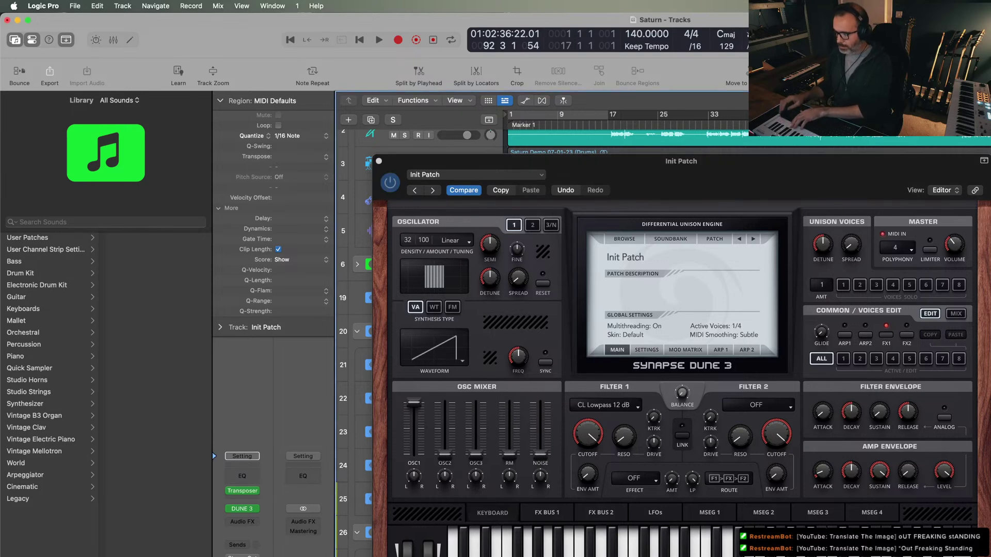
- Set DUNE 3's master polyphony to Mono
{"action": "left_click", "coordinate": [897, 251]}
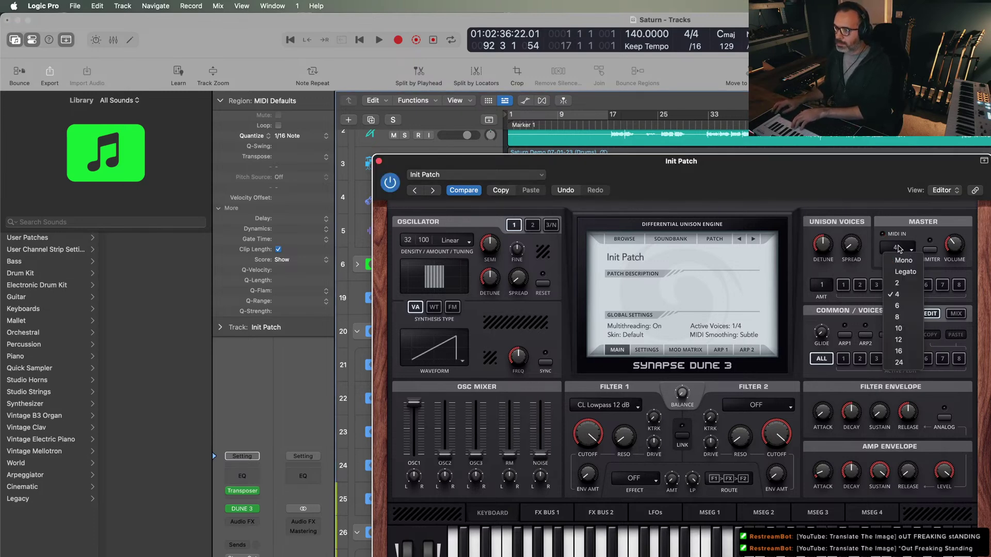
{"action": "left_click", "coordinate": [900, 261]}
{"action": "left_click_drag", "start_coordinate": [824, 338], "coordinate": [832, 295]}
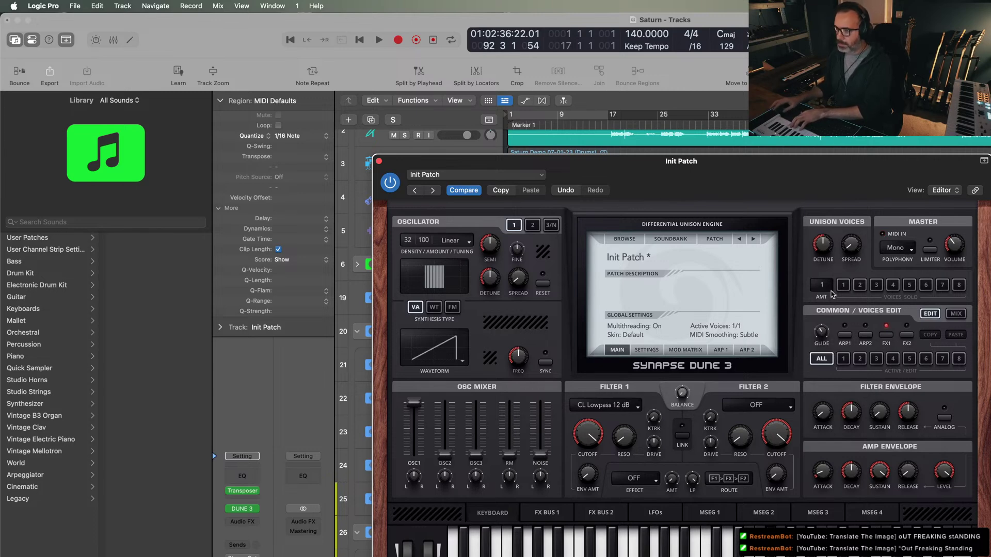
- Raise oscillator 1's spread fully and its detune slightly, and set the amp envelope to 68% sustain with a longer decay
{"action": "left_click_drag", "start_coordinate": [507, 282], "coordinate": [509, 103]}
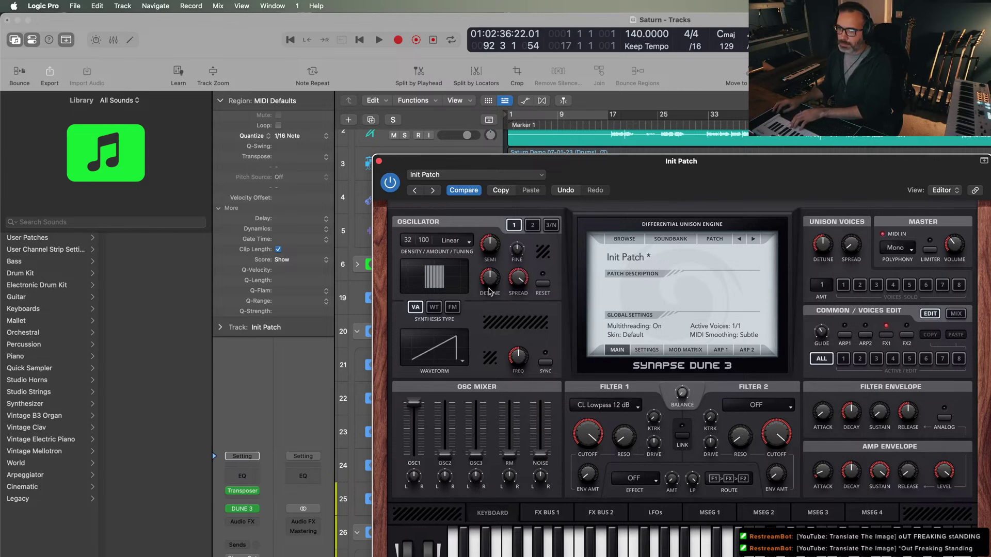
{"action": "left_click_drag", "start_coordinate": [489, 292], "coordinate": [493, 285]}
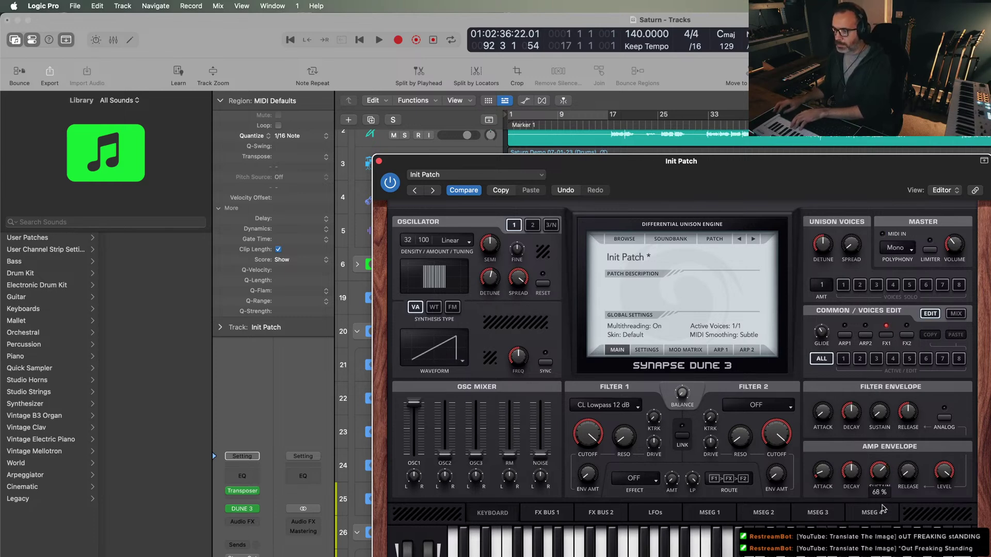
{"action": "left_click_drag", "start_coordinate": [851, 475], "coordinate": [862, 454]}
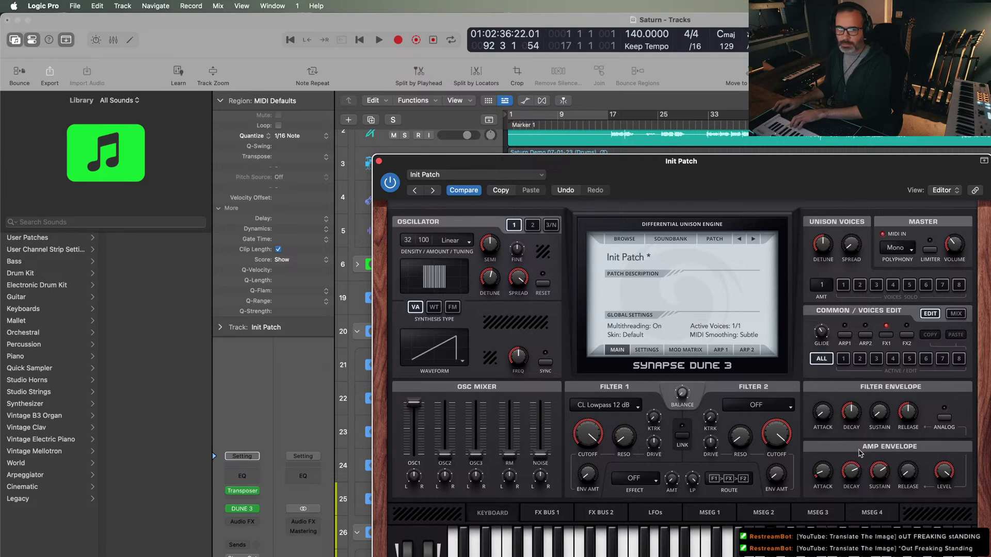
{"action": "left_click", "coordinate": [377, 162]}
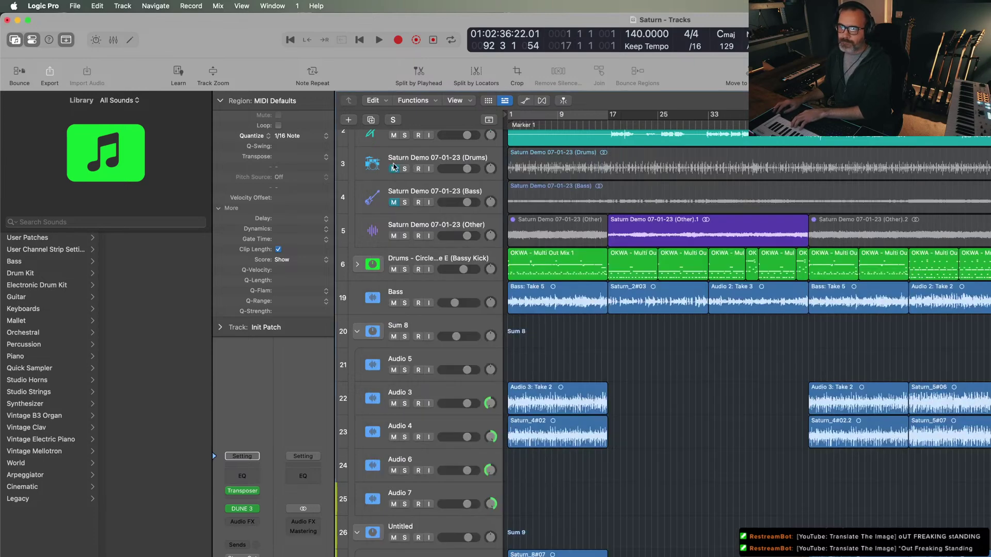
- Play the song from the beginning to rehearse the synth part, stopping near bar 16
{"action": "left_click", "coordinate": [291, 39]}
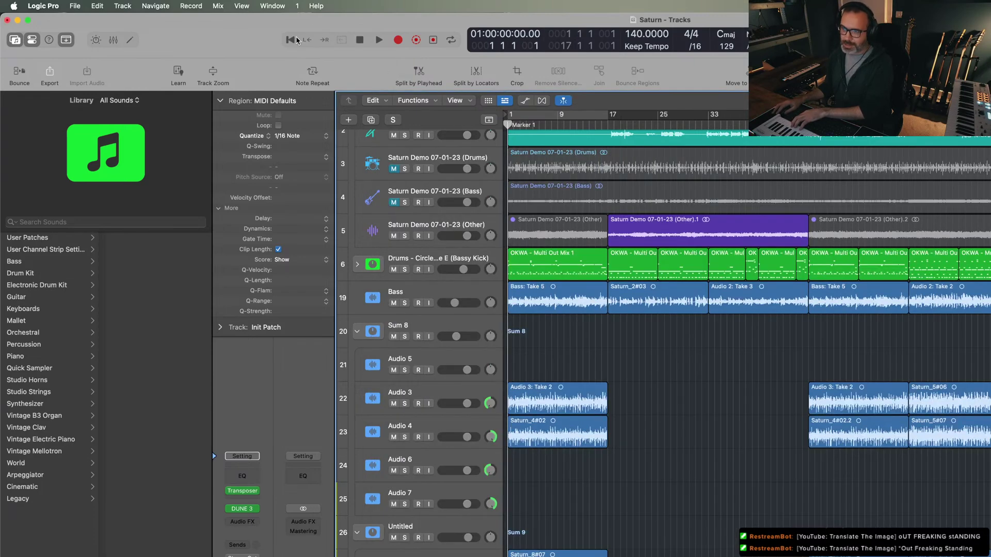
{"action": "key", "text": "space"}
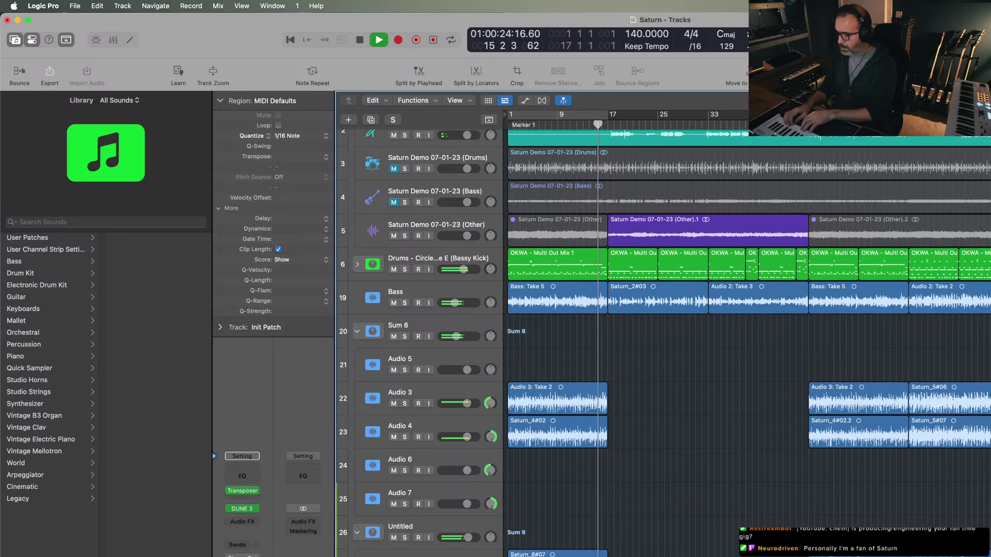
{"action": "key", "text": "space"}
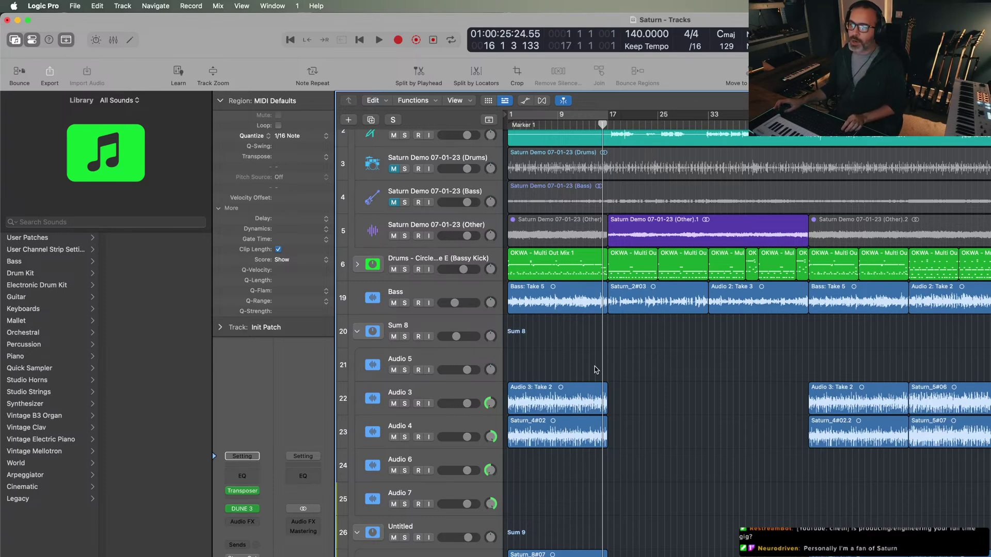
- Turn on cycle mode over bars 1 to 17 and return the playhead to the start of the song
{"action": "scroll", "coordinate": [596, 370], "scroll_direction": "up", "scroll_amount": 3}
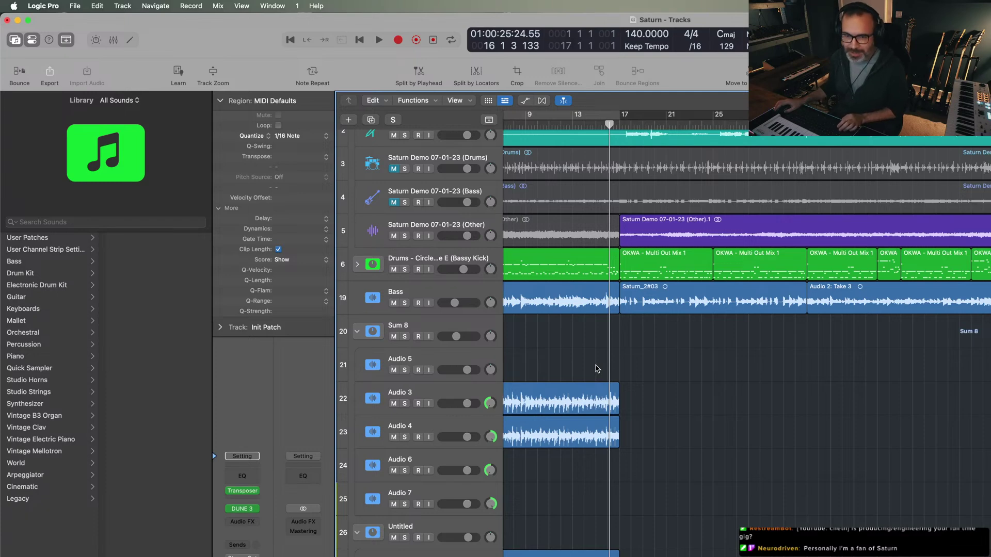
{"action": "scroll", "coordinate": [597, 369], "scroll_direction": "left", "scroll_amount": 3}
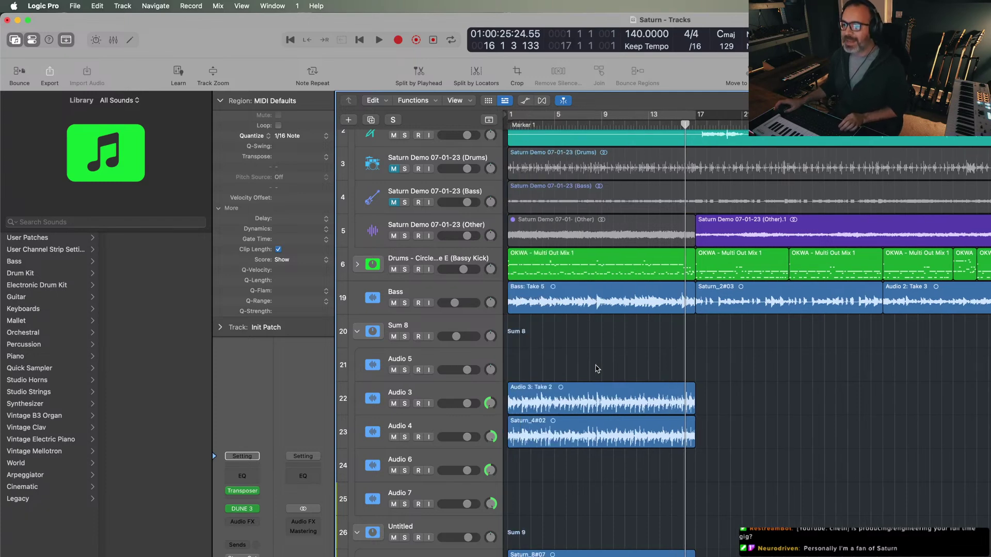
{"action": "left_click", "coordinate": [636, 114]}
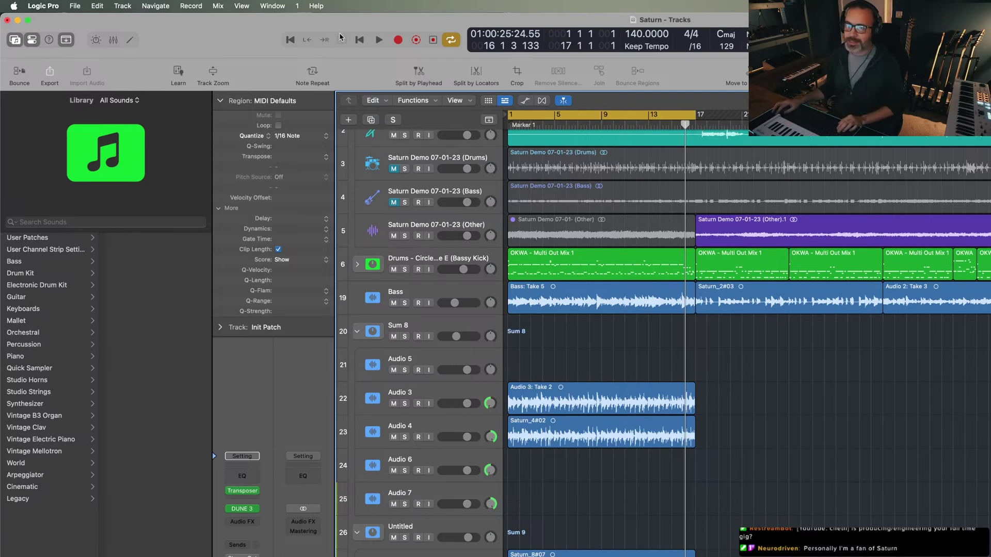
{"action": "left_click", "coordinate": [290, 40]}
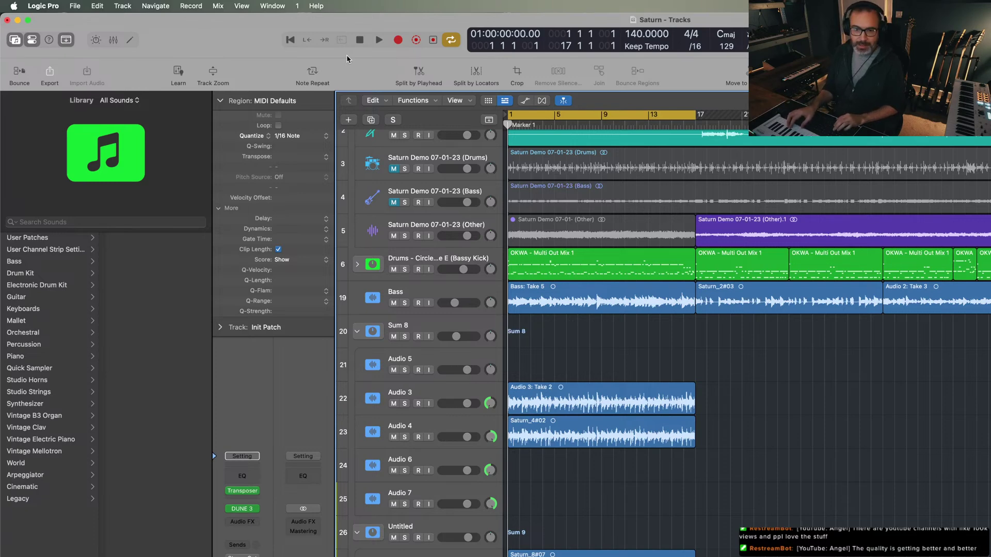
- Try to record a synth take on the Init Patch track from bar 1
{"action": "key", "text": "r"}
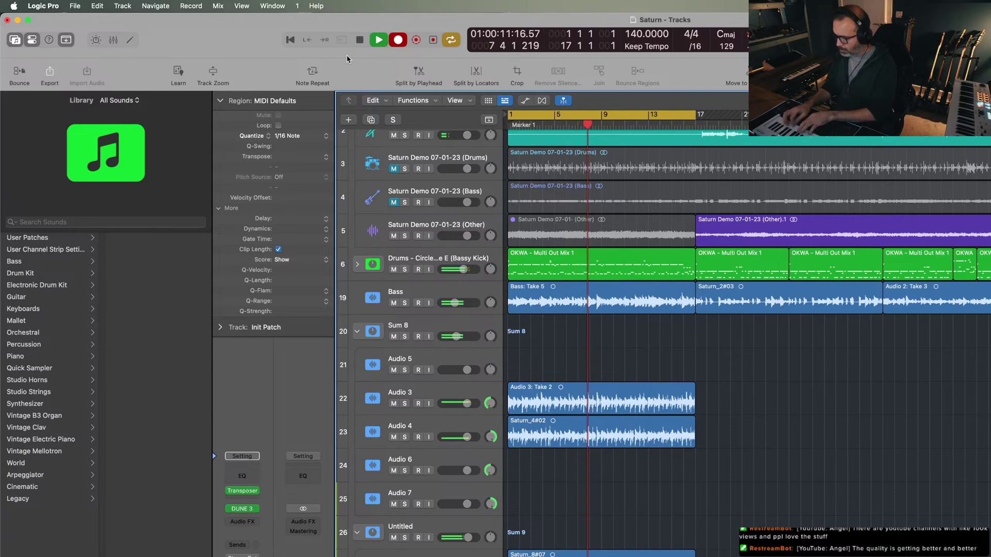
{"action": "key", "text": "space"}
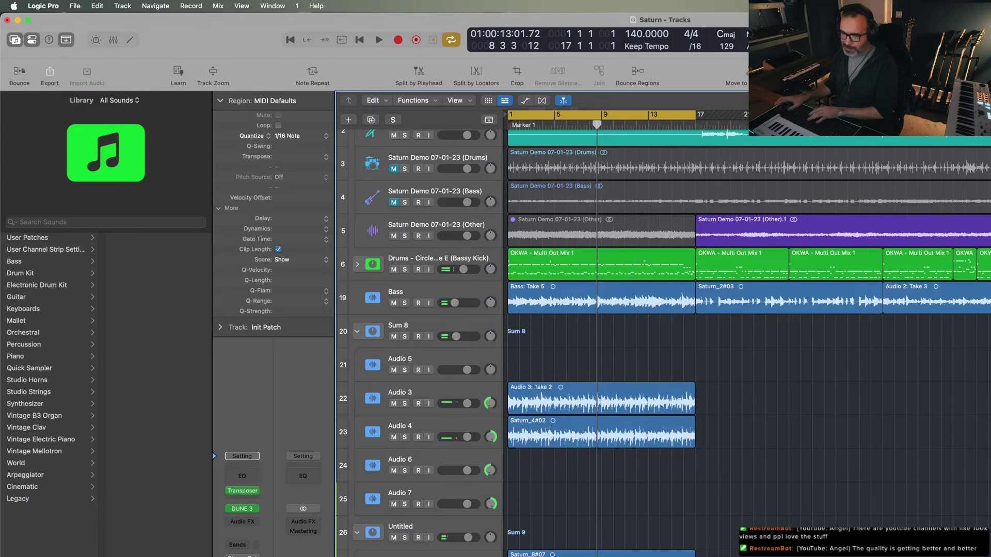
- Record the synth part on the Init Patch track from bar 1 to about bar 9, and open it in the Piano Roll
{"action": "key", "text": "r"}
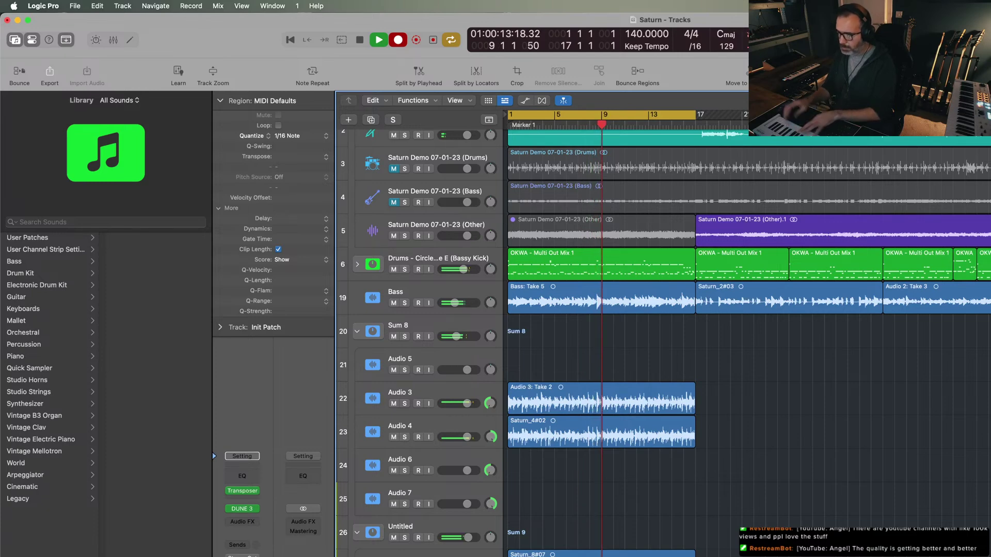
{"action": "key", "text": "space"}
{"action": "key", "text": "e"}
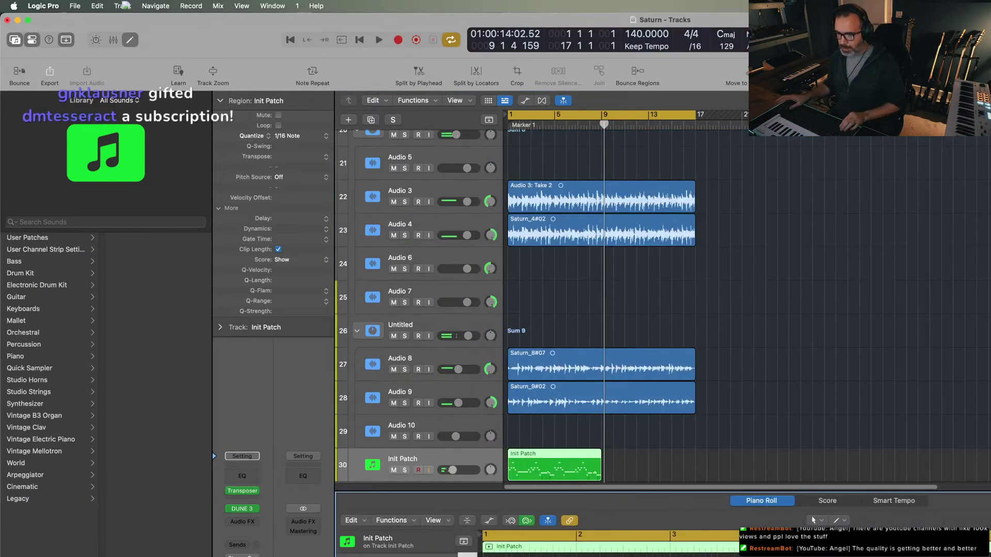
- Play the song from the start, set the DUNE 3 oscillator tuning to SWARM, and lower the Filter 1 cutoff slightly
{"action": "key", "text": "e"}
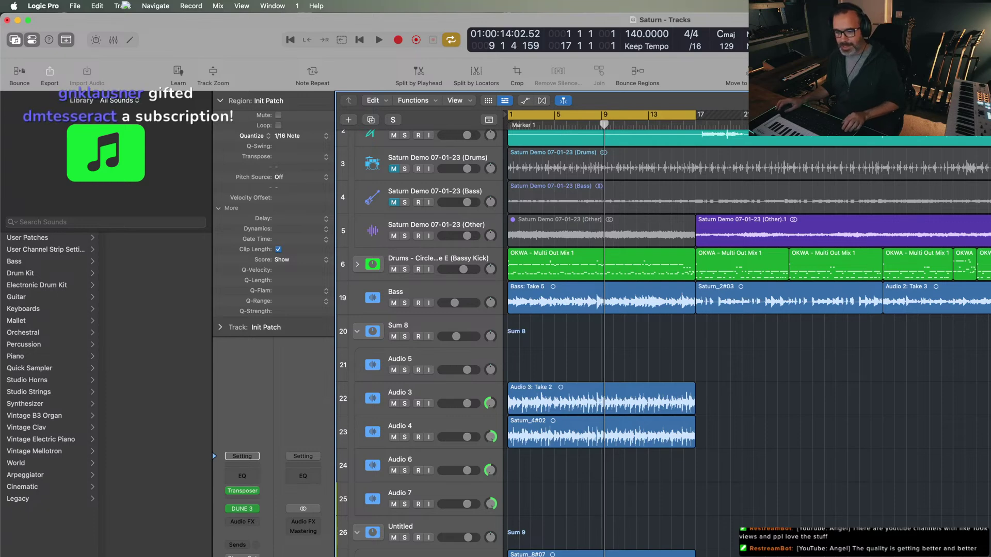
{"action": "key", "text": "Return"}
{"action": "key", "text": "space"}
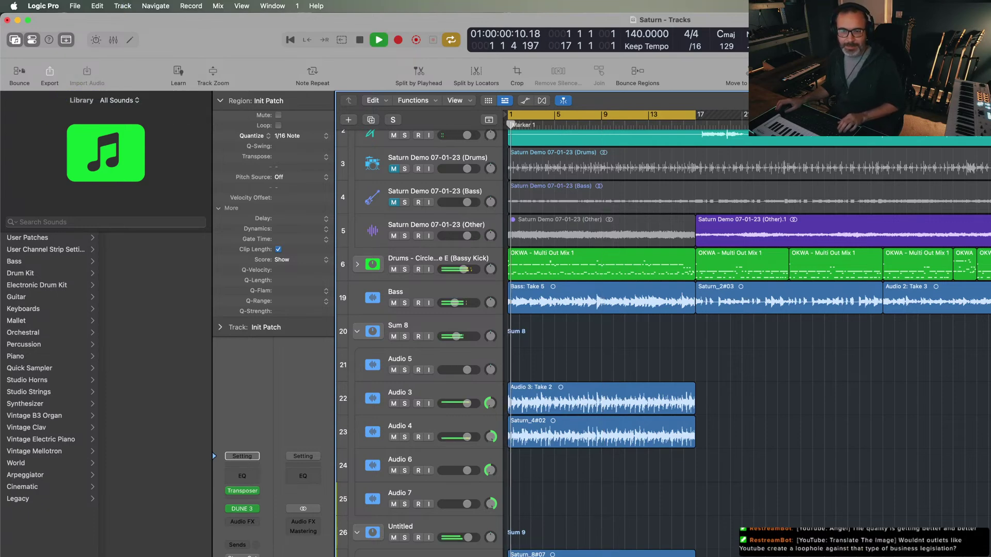
{"action": "left_click", "coordinate": [243, 509]}
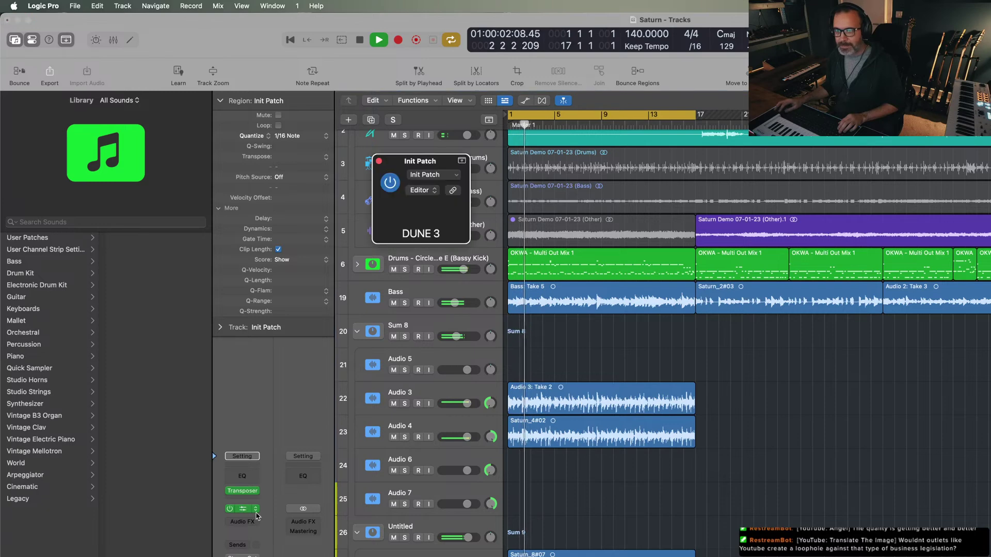
{"action": "left_click", "coordinate": [445, 241]}
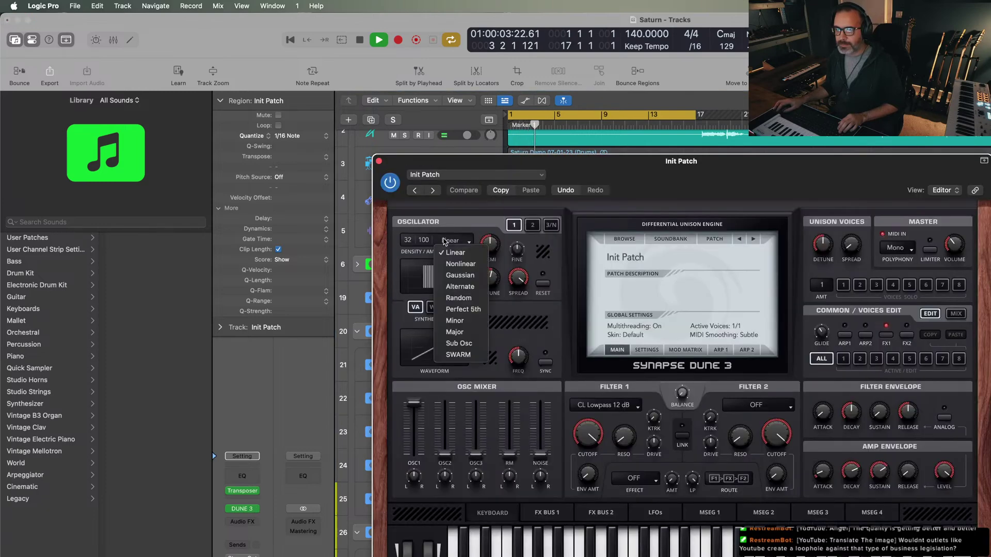
{"action": "left_click", "coordinate": [458, 355]}
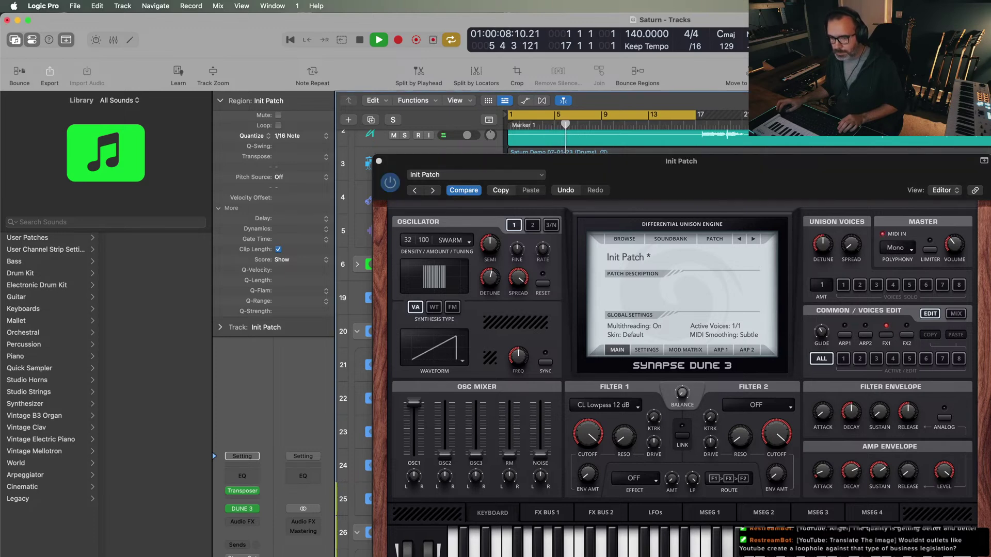
{"action": "left_click_drag", "start_coordinate": [589, 435], "coordinate": [590, 440]}
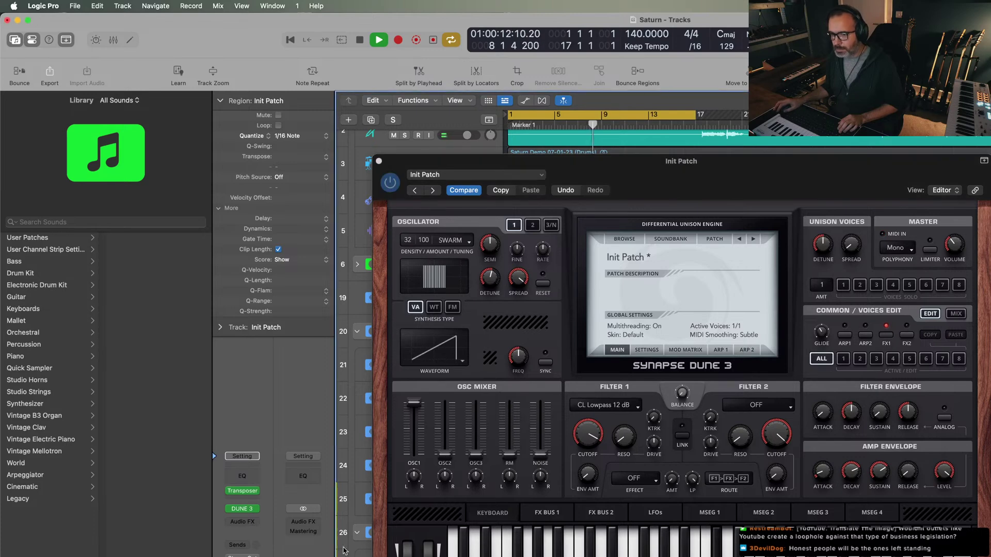
- Solo the Init Patch track and open the Delay 1 settings in DUNE 3's FX Bus 1
{"action": "key", "text": "s"}
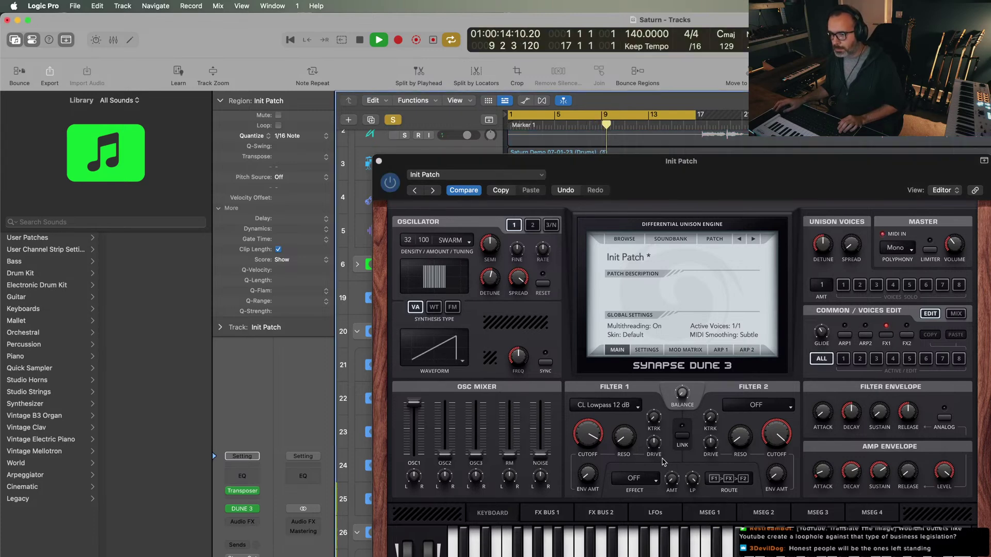
{"action": "left_click", "coordinate": [888, 467]}
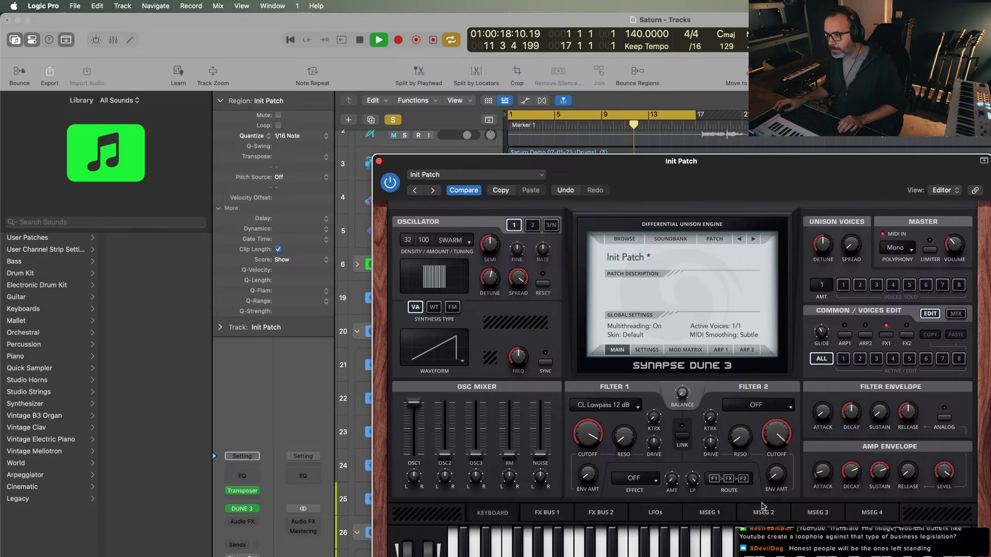
{"action": "left_click", "coordinate": [546, 513]}
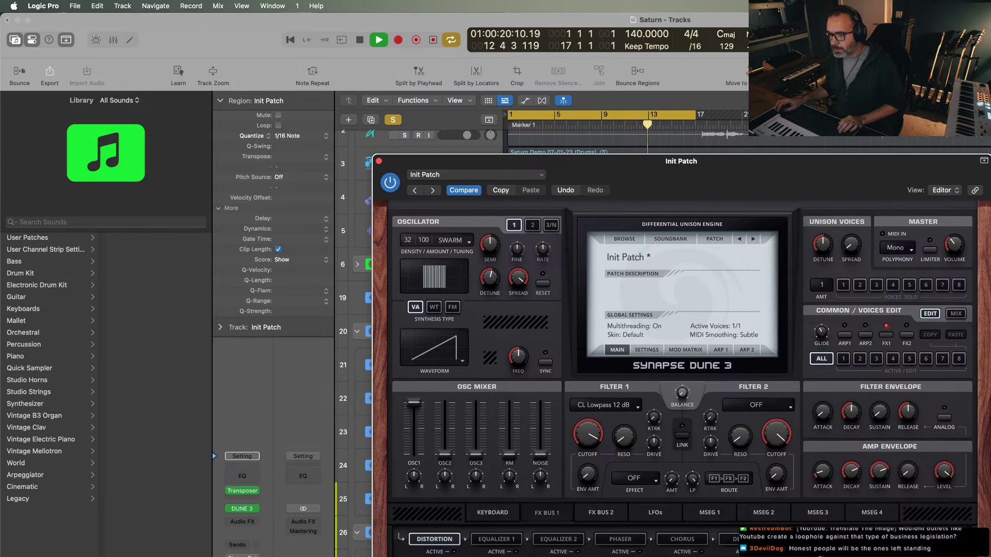
{"action": "left_click", "coordinate": [729, 539]}
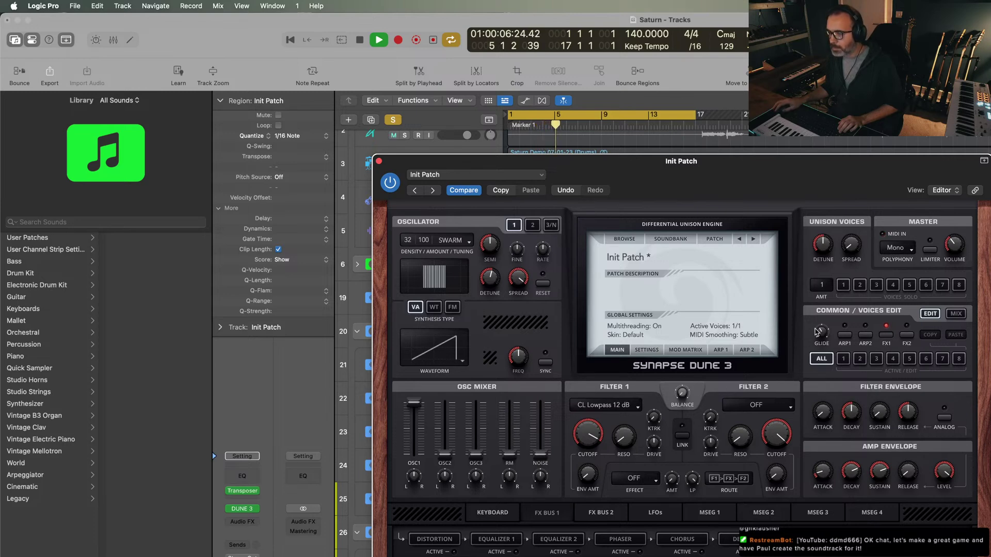
- Audition the soloed synth patch from the start of the song and stop playback
{"action": "key", "text": "space"}
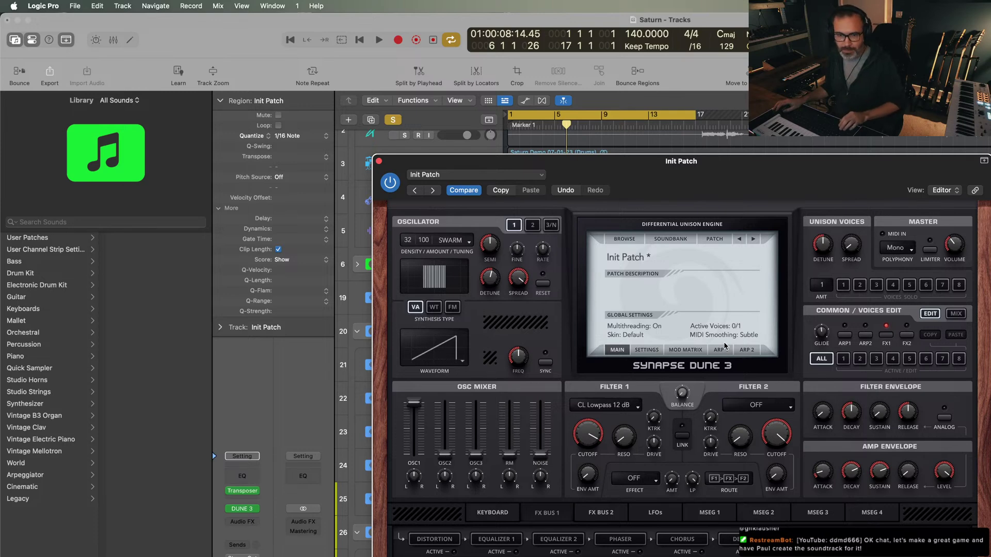
{"action": "key", "text": "Return"}
{"action": "key", "text": "space"}
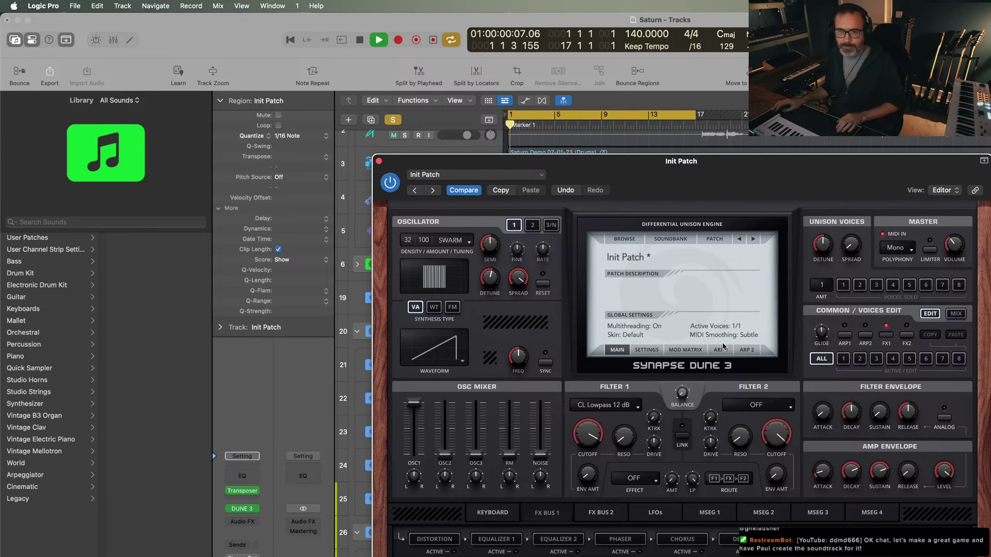
{"action": "key", "text": "space"}
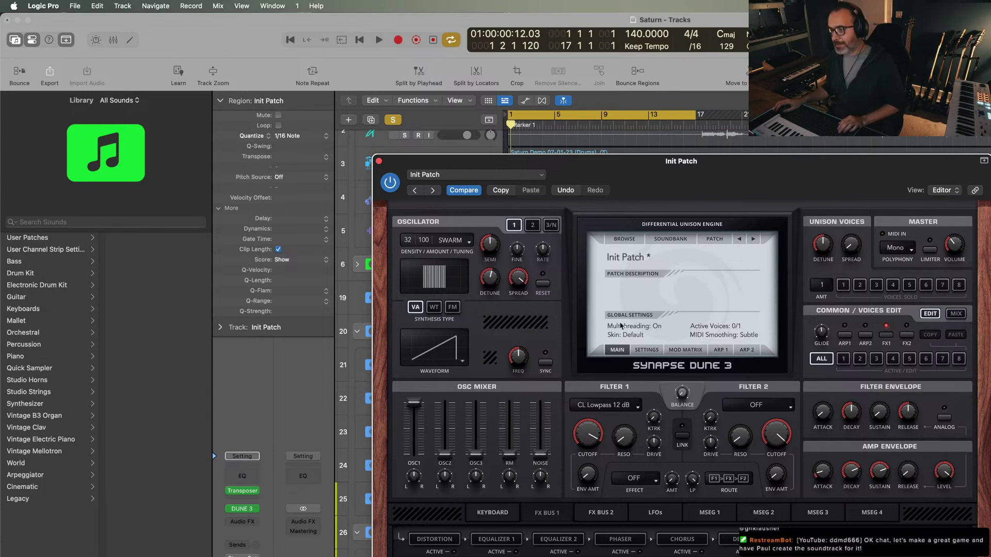
- Play the song with the Init Patch track unsoloed and close the DUNE 3 window
{"action": "left_click_drag", "start_coordinate": [584, 163], "coordinate": [792, 148]}
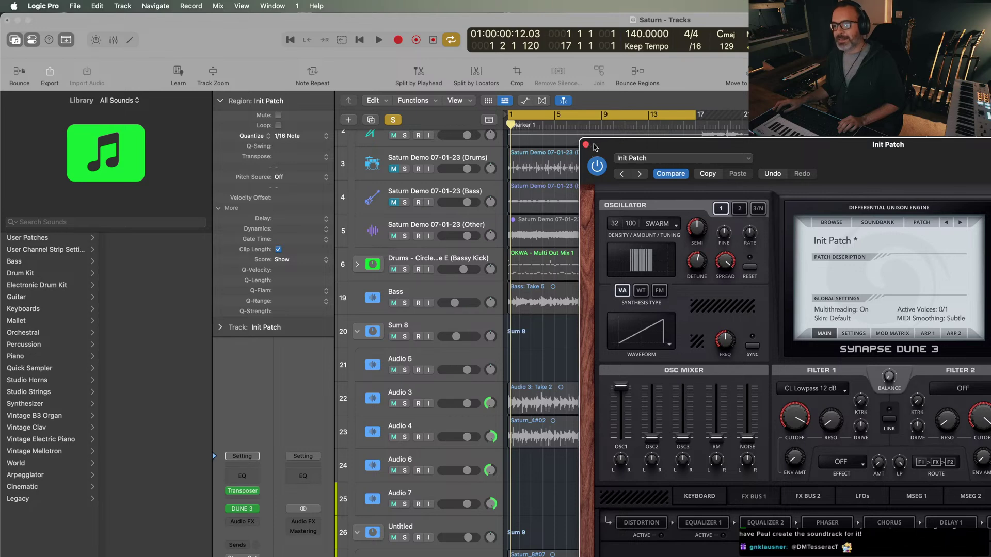
{"action": "key", "text": "space"}
{"action": "key", "text": "s"}
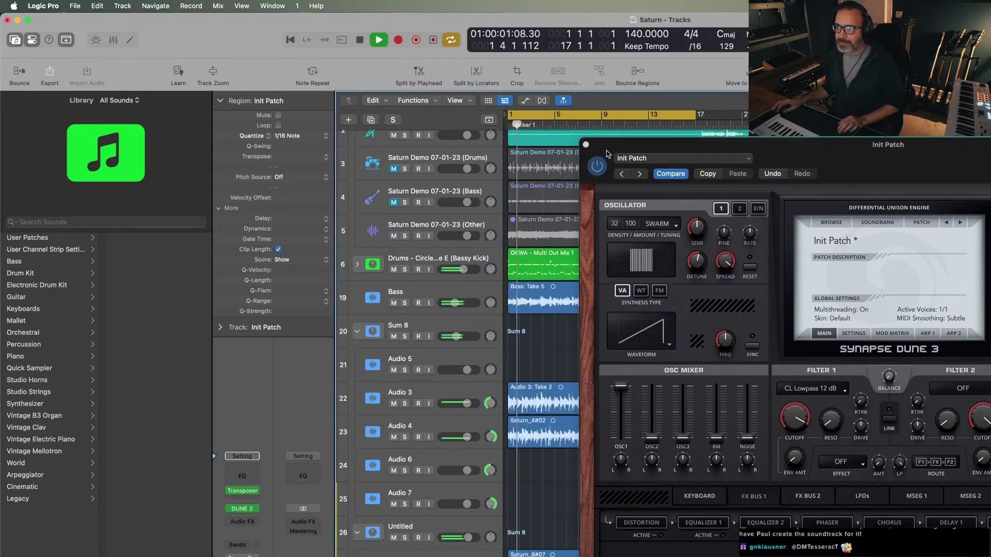
{"action": "left_click", "coordinate": [585, 145]}
{"action": "key", "text": "super+Left"}
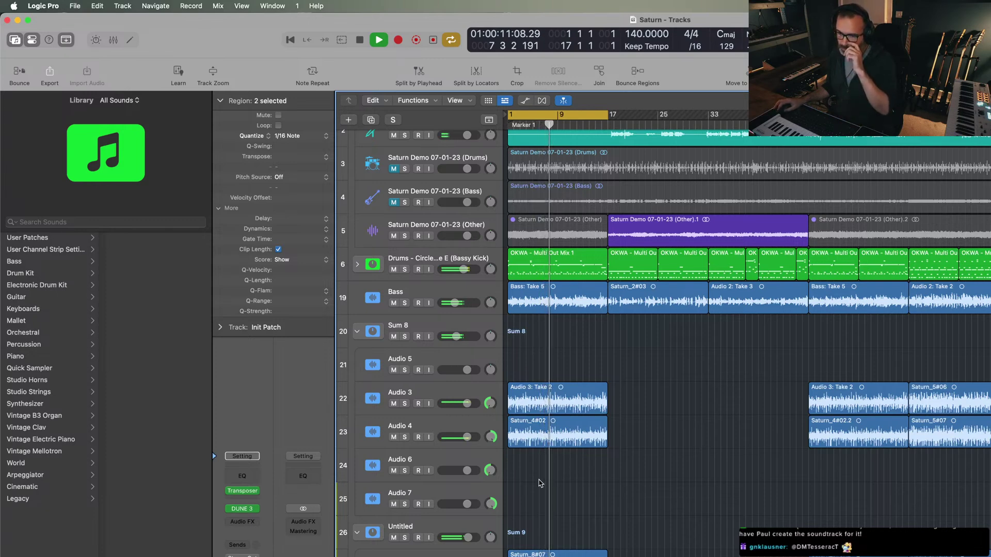
- Add a new software instrument track, stop playback, and load a stereo Reason Rack Plugin with the Radical Piano
{"action": "right_click", "coordinate": [473, 475]}
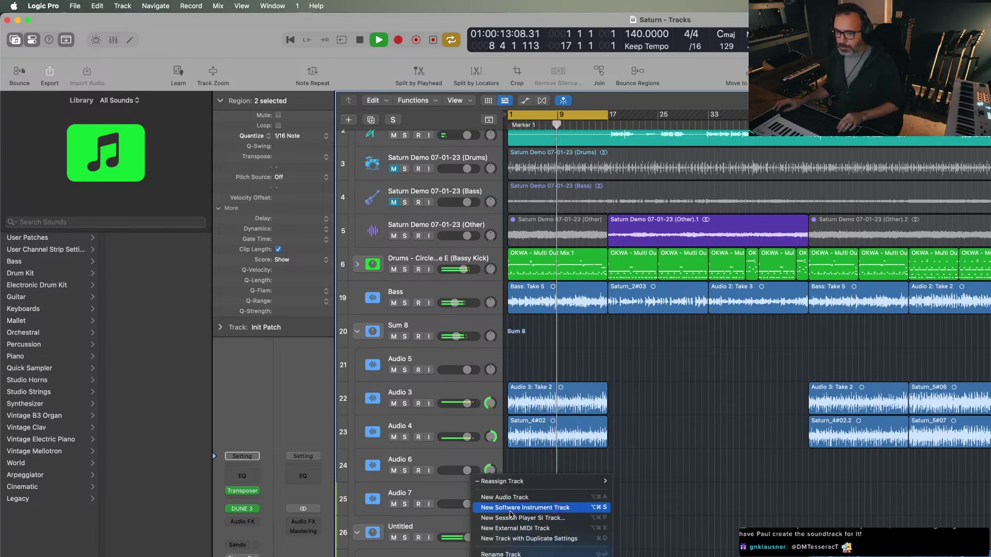
{"action": "left_click", "coordinate": [510, 510]}
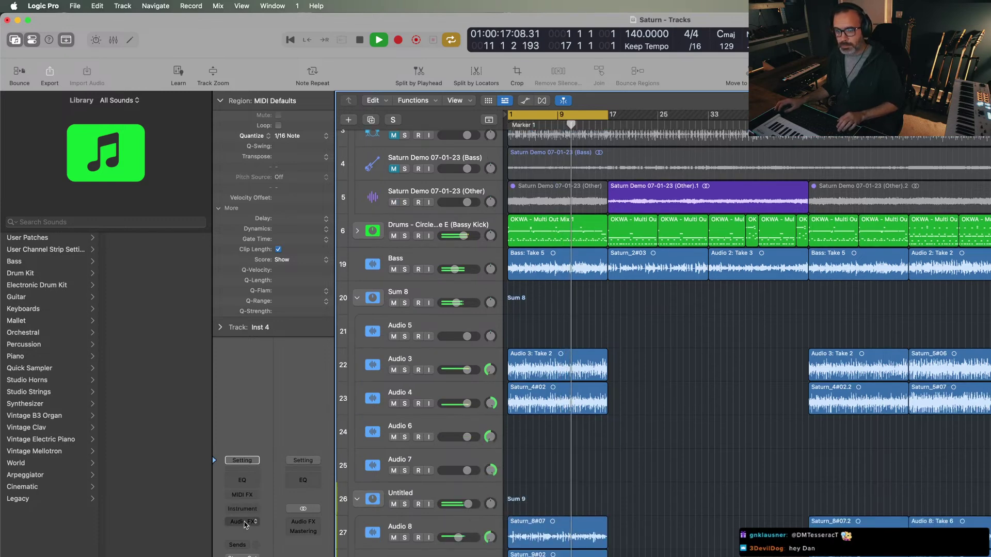
{"action": "key", "text": "space"}
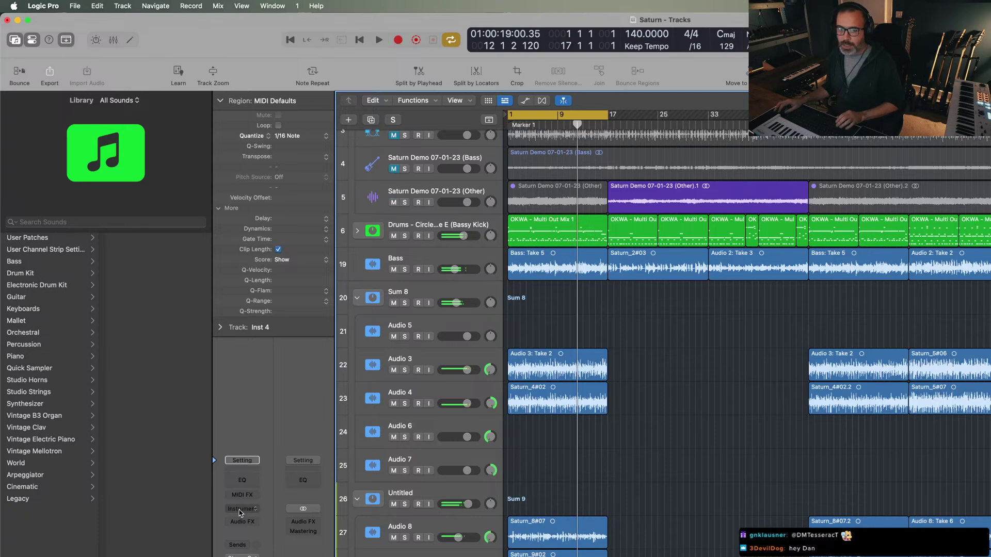
{"action": "left_click", "coordinate": [241, 509]}
{"action": "type", "text": "reas"}
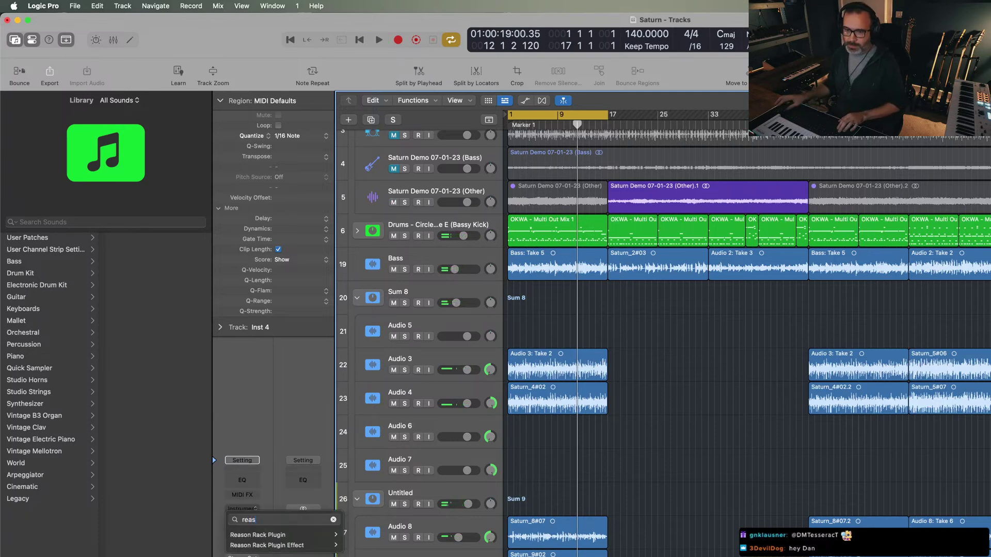
{"action": "mouse_move", "coordinate": [273, 544]}
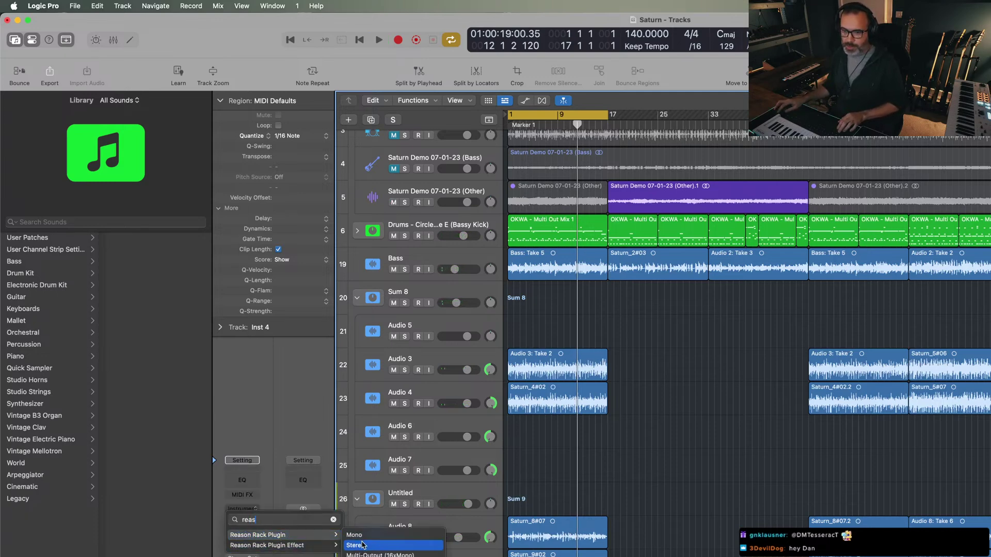
{"action": "left_click", "coordinate": [362, 545]}
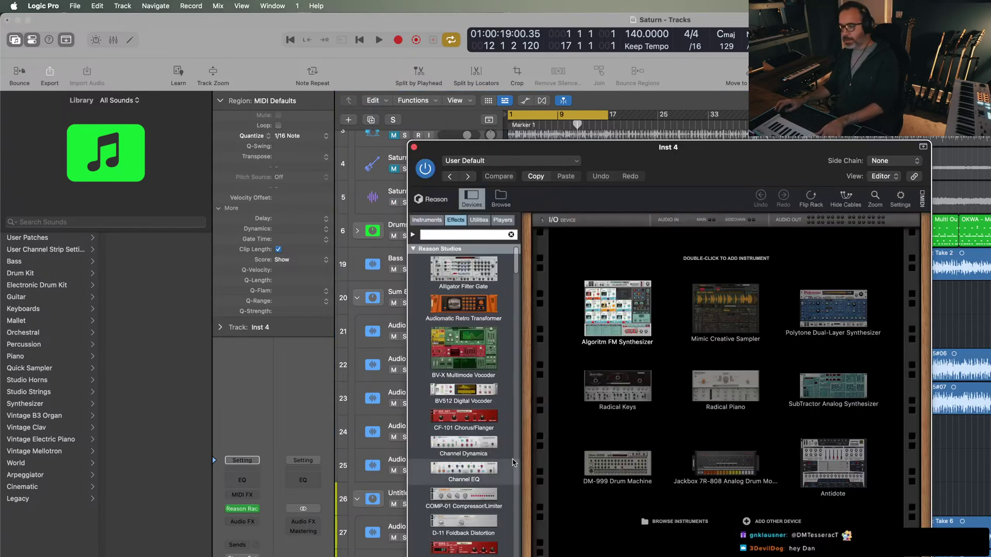
{"action": "double_click", "coordinate": [722, 390]}
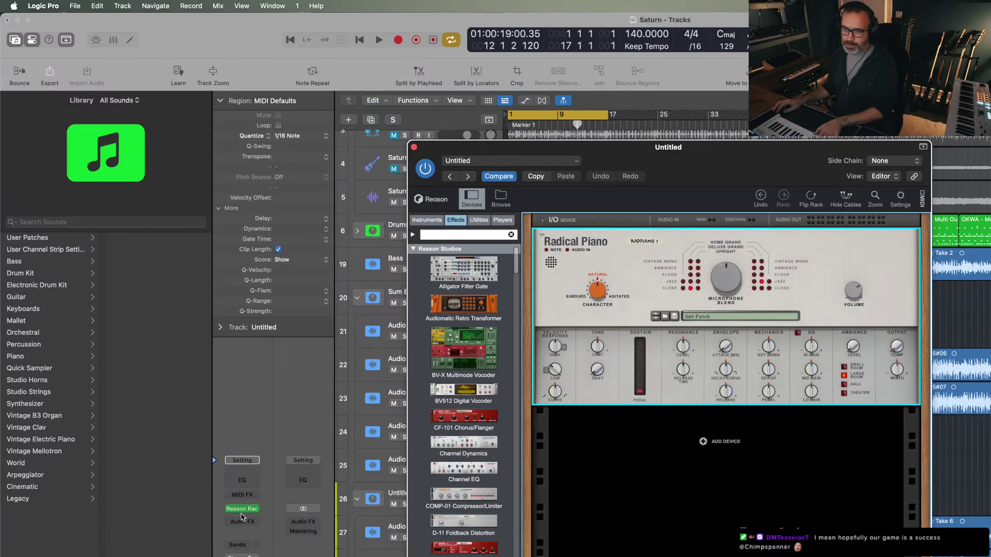
- Insert a Transposer MIDI effect set to 2 semitones on the piano track and close both plug-in windows
{"action": "left_click", "coordinate": [242, 495]}
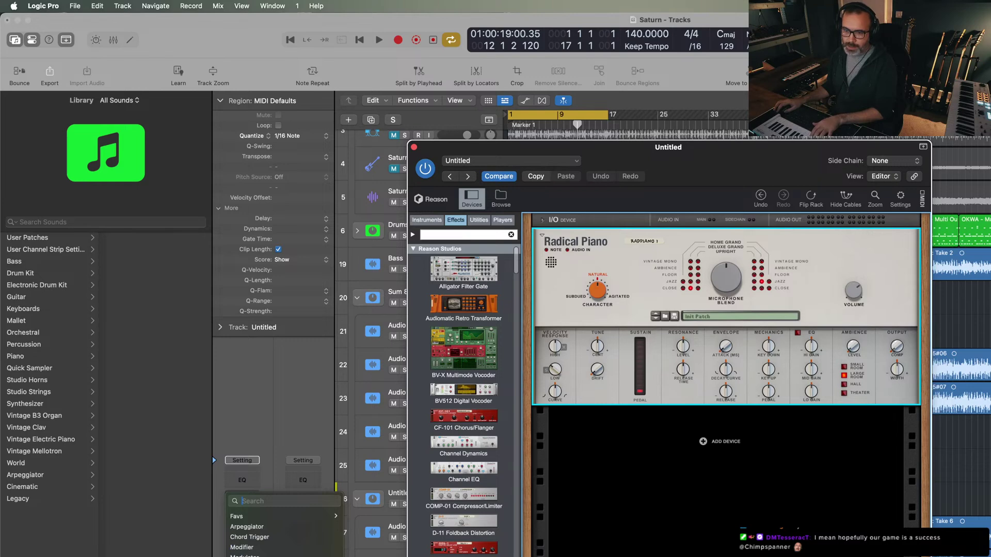
{"action": "type", "text": "trans"}
{"action": "key", "text": "Return"}
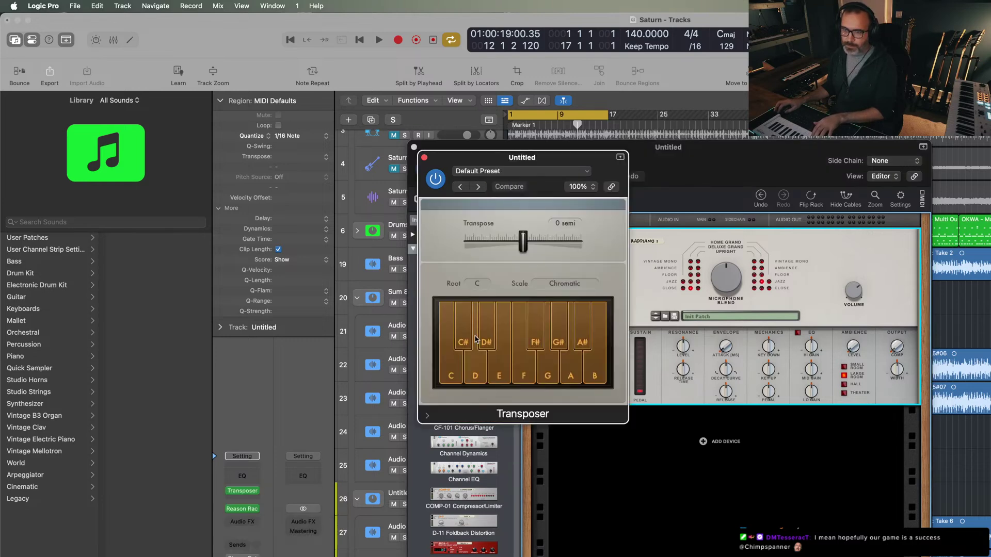
{"action": "left_click_drag", "start_coordinate": [526, 243], "coordinate": [531, 245]}
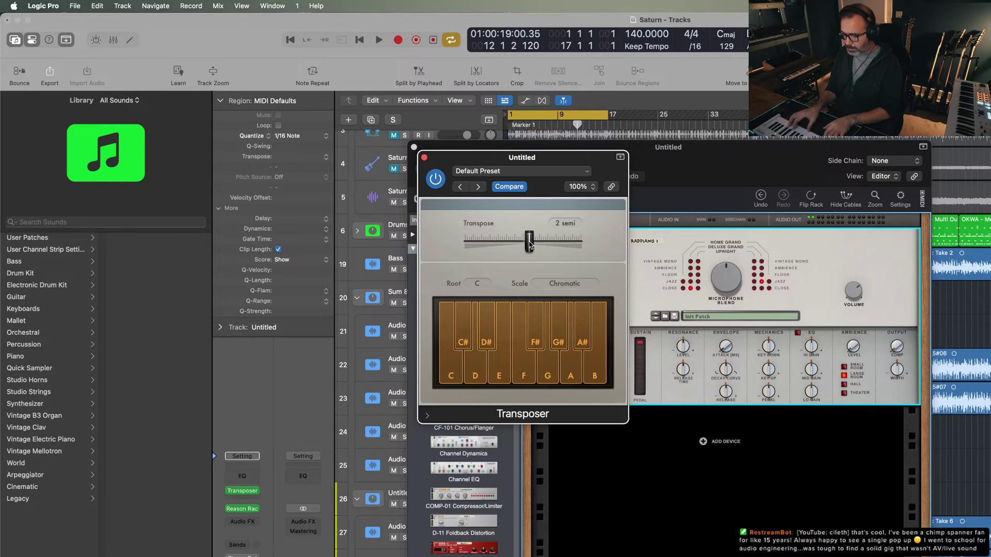
{"action": "left_click", "coordinate": [424, 157]}
{"action": "left_click", "coordinate": [415, 148]}
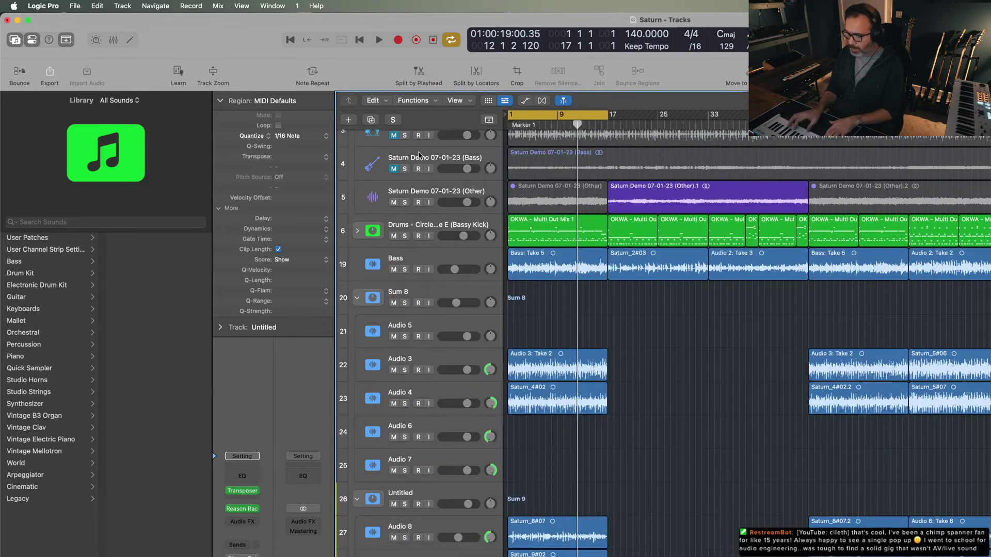
- Try to record a piano take from bar 1, and rehearse the part against the looping song
{"action": "key", "text": "r"}
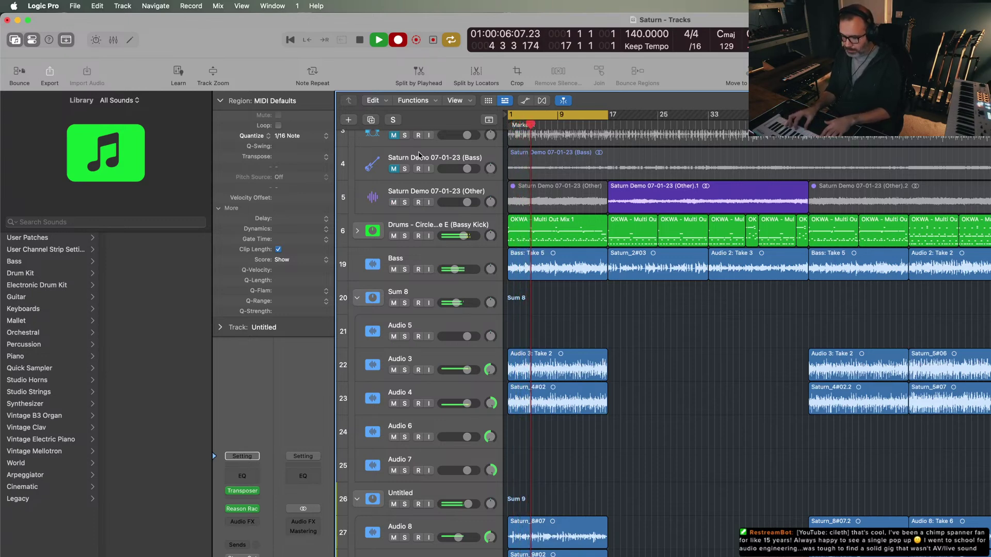
{"action": "key", "text": "space"}
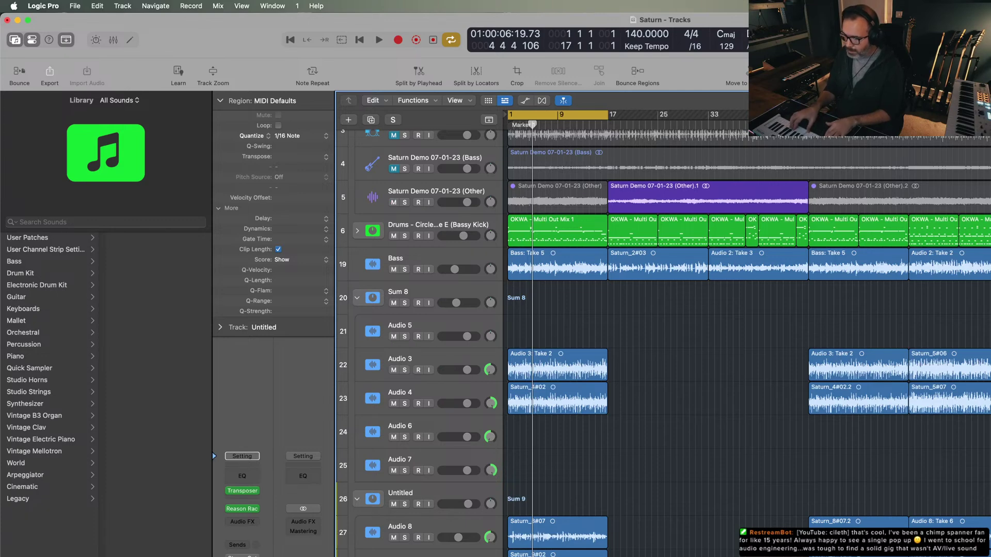
{"action": "key", "text": "space"}
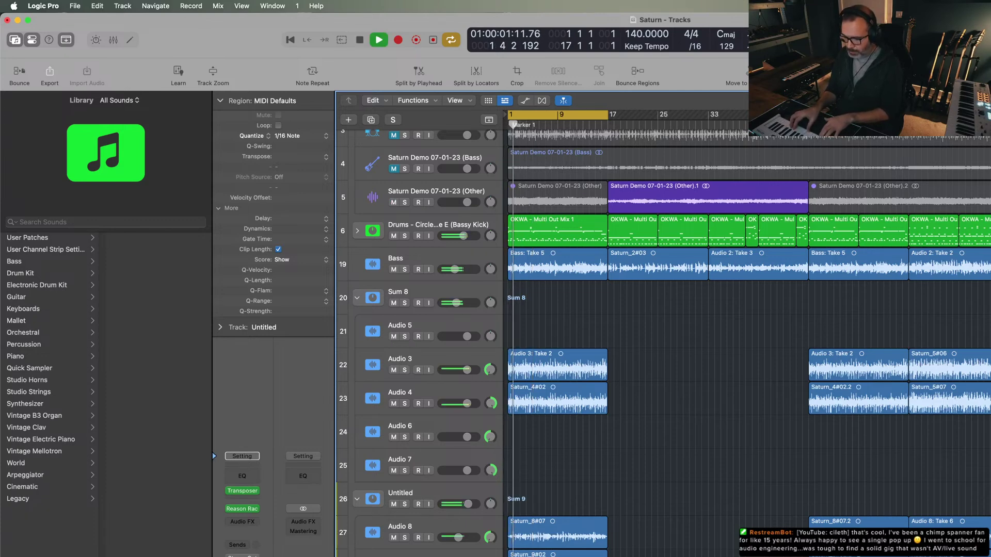
{"action": "key", "text": "space"}
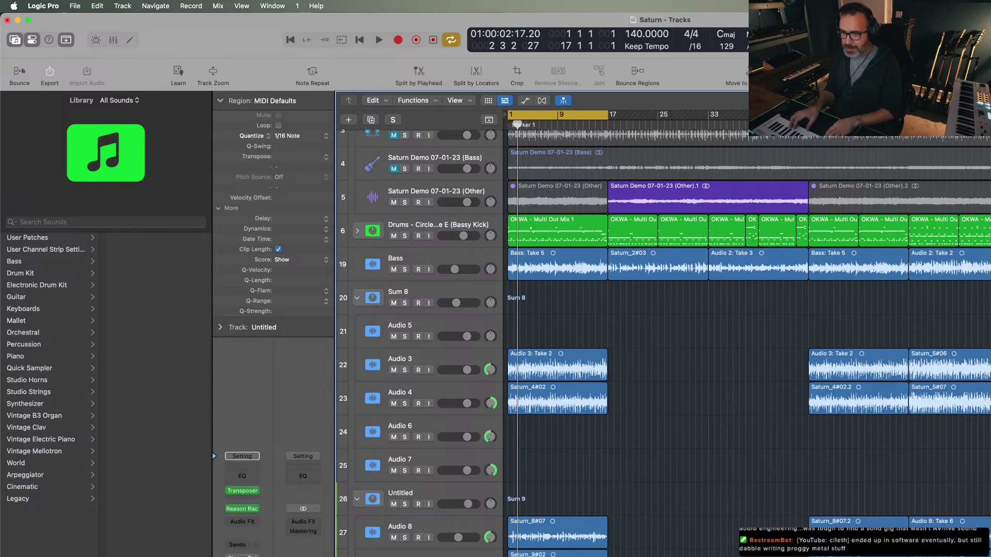
- Record piano chords on the new track from bar 1 to about bar 5, and open the region in the Piano Roll
{"action": "key", "text": "r"}
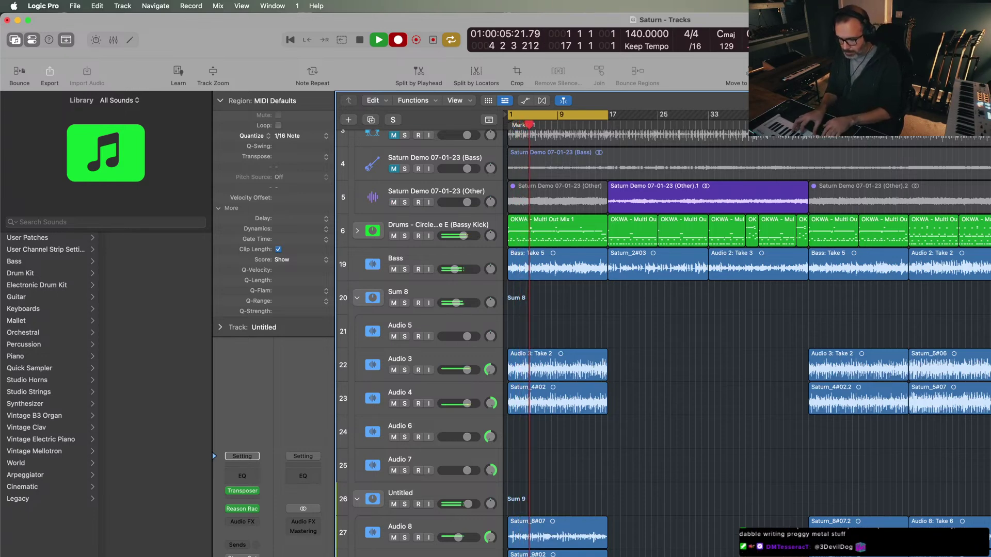
{"action": "key", "text": "space"}
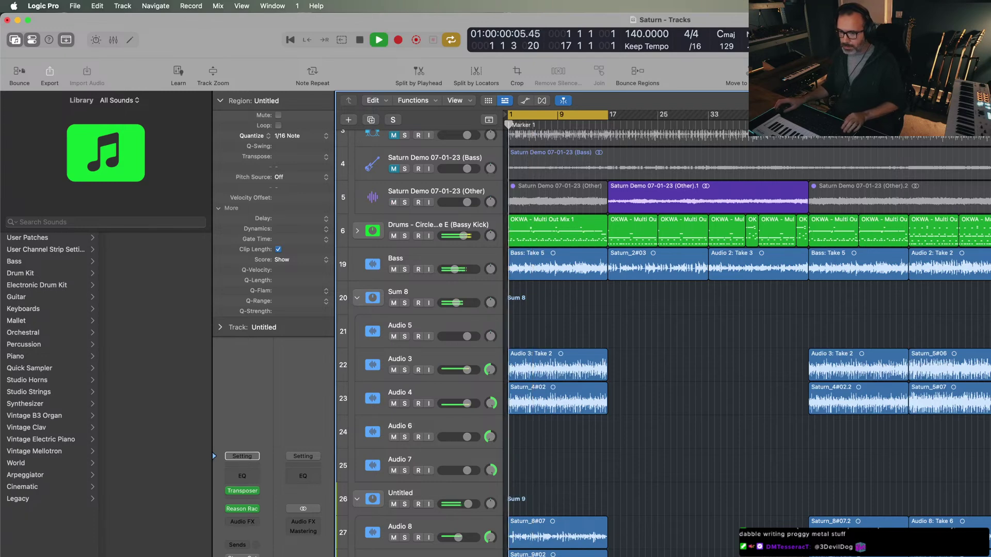
{"action": "key", "text": "super+Right"}
{"action": "key", "text": "super+Right"}
{"action": "key", "text": "super+Right"}
{"action": "key", "text": "super+Right"}
{"action": "key", "text": "e"}
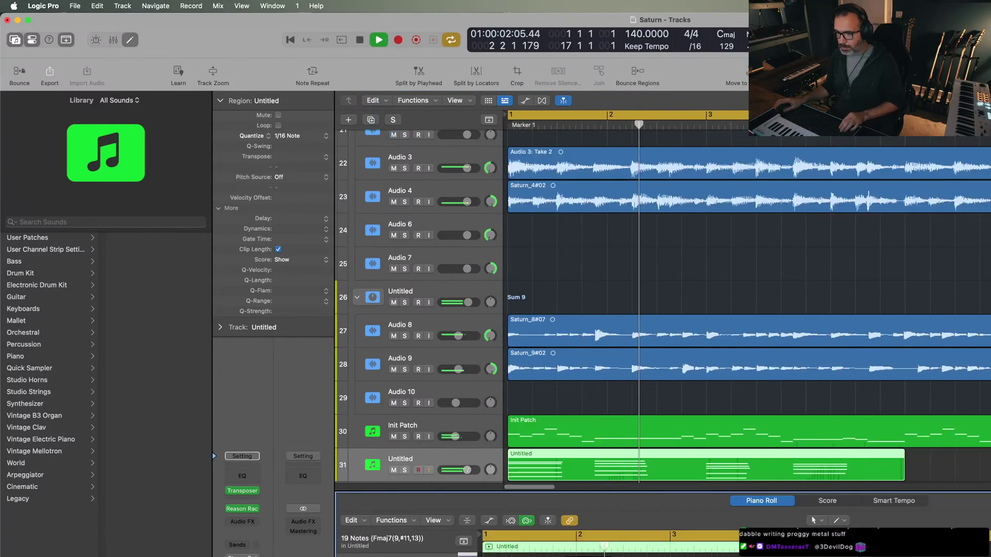
- Force the recorded piano notes to legato so each chord extends to the one after it
{"action": "key", "text": "shift+l"}
{"action": "key", "text": "Return"}
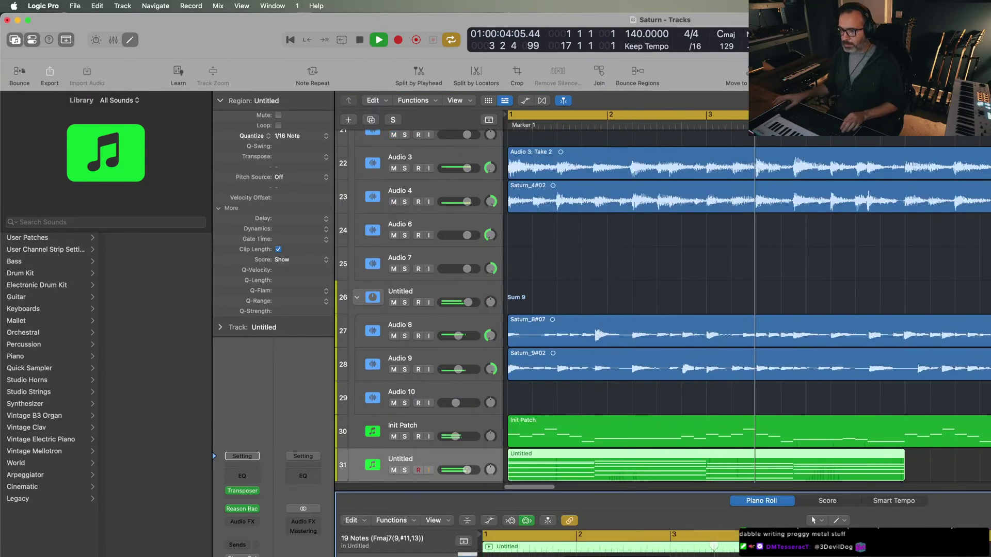
- Enlarge the Piano Roll, stop playback, and repeat the recorded chord notes once so the progression continues from bar 5
{"action": "scroll", "coordinate": [748, 305], "scroll_direction": "down", "scroll_amount": 2}
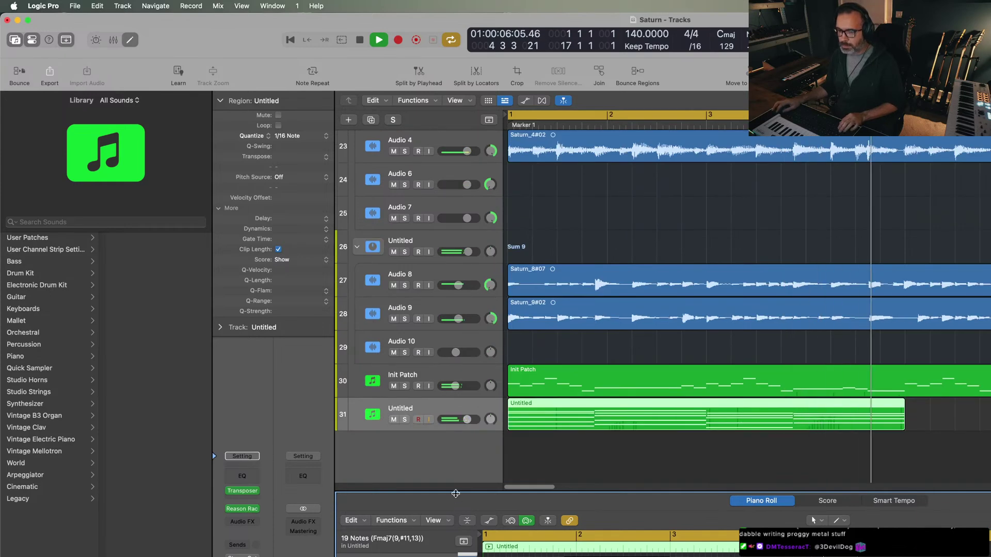
{"action": "left_click_drag", "start_coordinate": [456, 494], "coordinate": [456, 267]}
{"action": "key", "text": "space"}
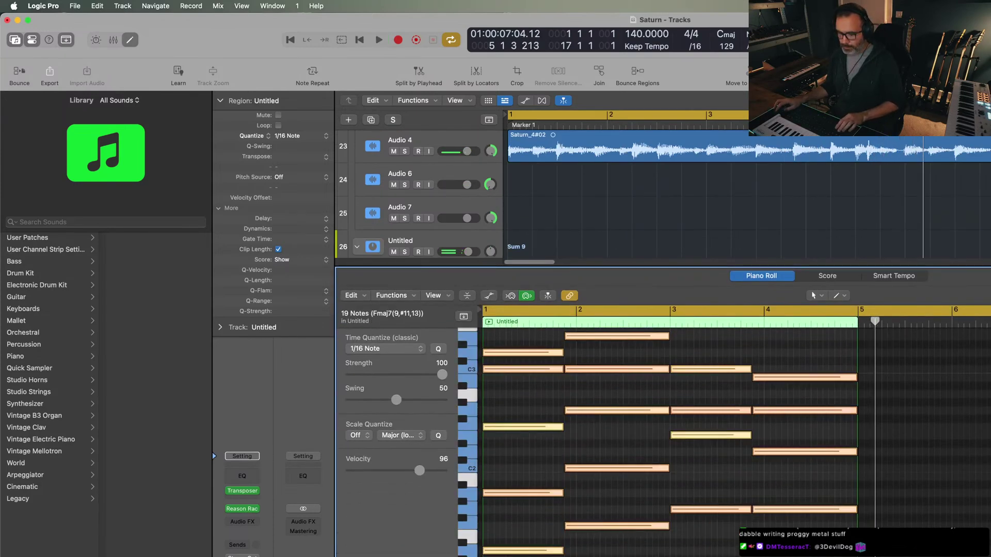
{"action": "key", "text": "super+r"}
{"action": "scroll", "coordinate": [722, 444], "scroll_direction": "up", "scroll_amount": 2}
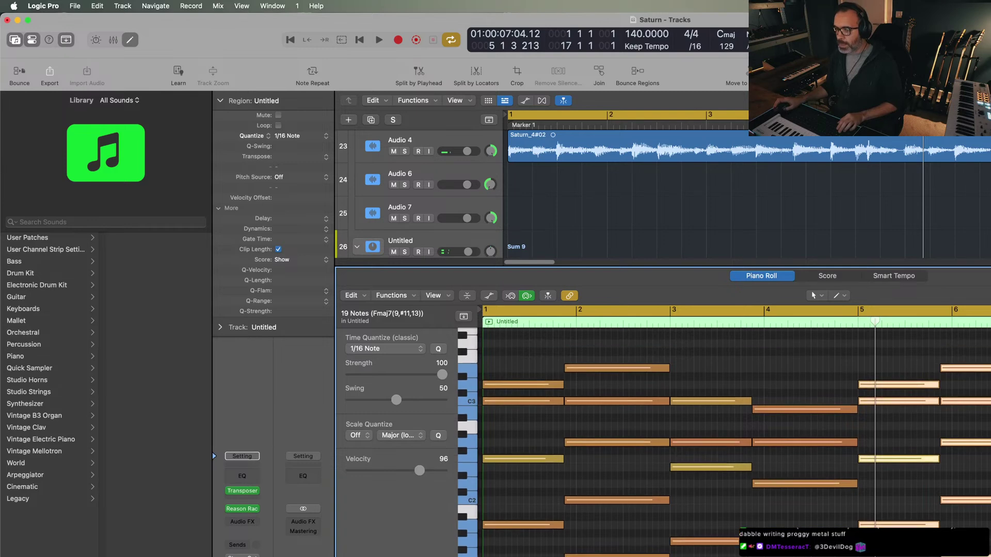
{"action": "left_click", "coordinate": [489, 296]}
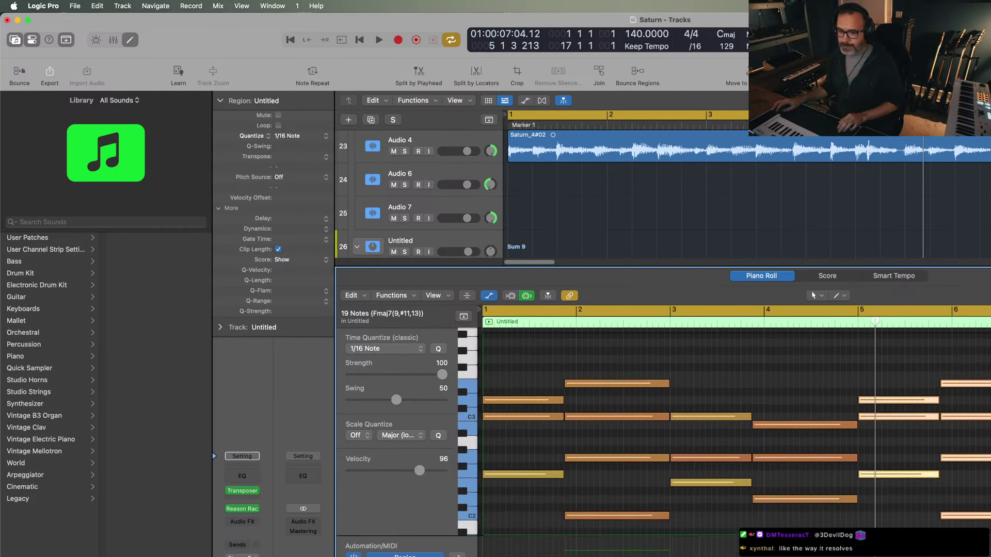
{"action": "left_click", "coordinate": [405, 556]}
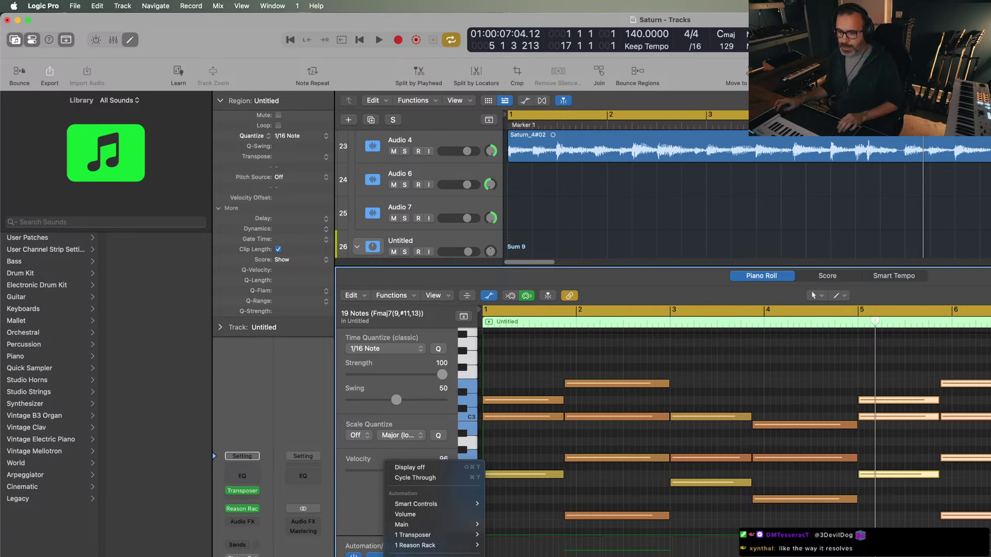
{"action": "left_click", "coordinate": [408, 555]}
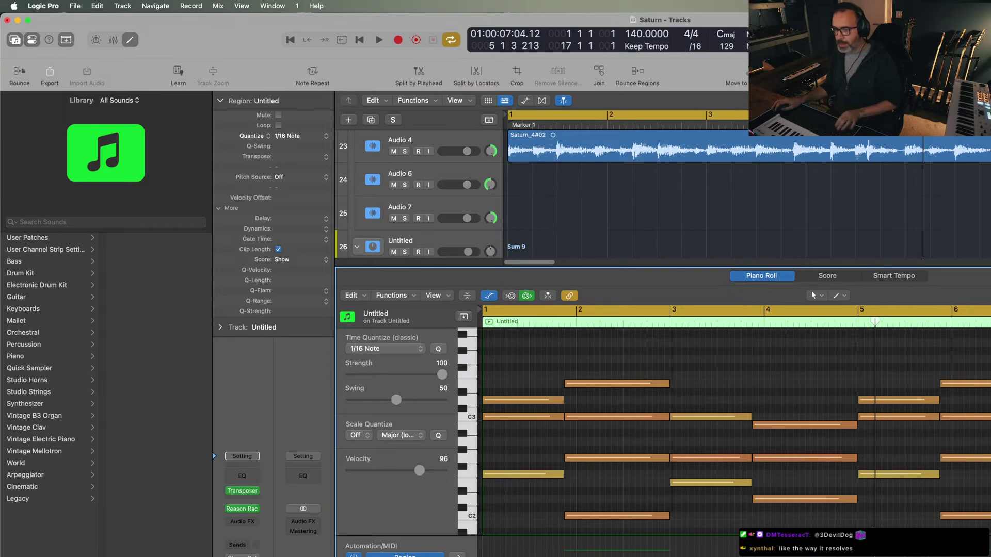
{"action": "key", "text": "space"}
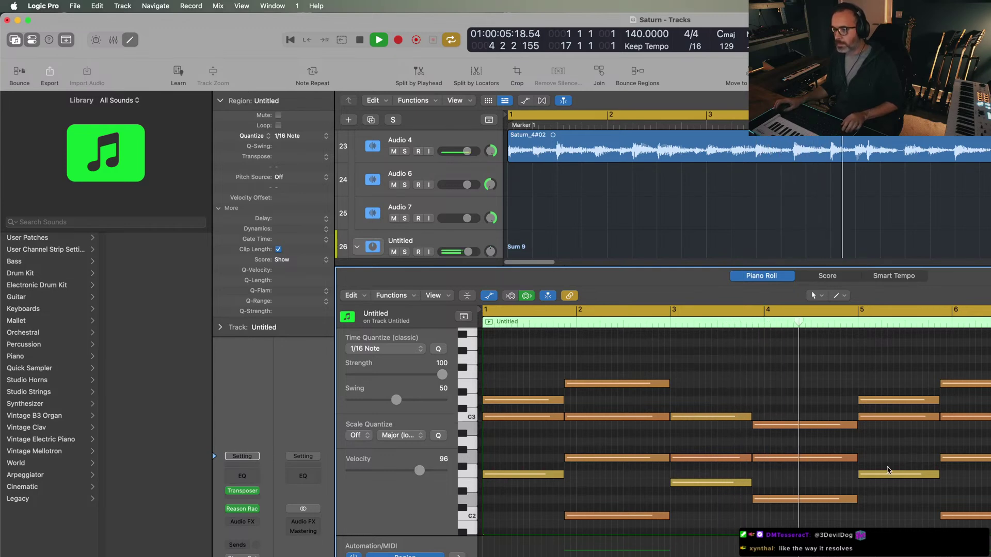
{"action": "key", "text": "a"}
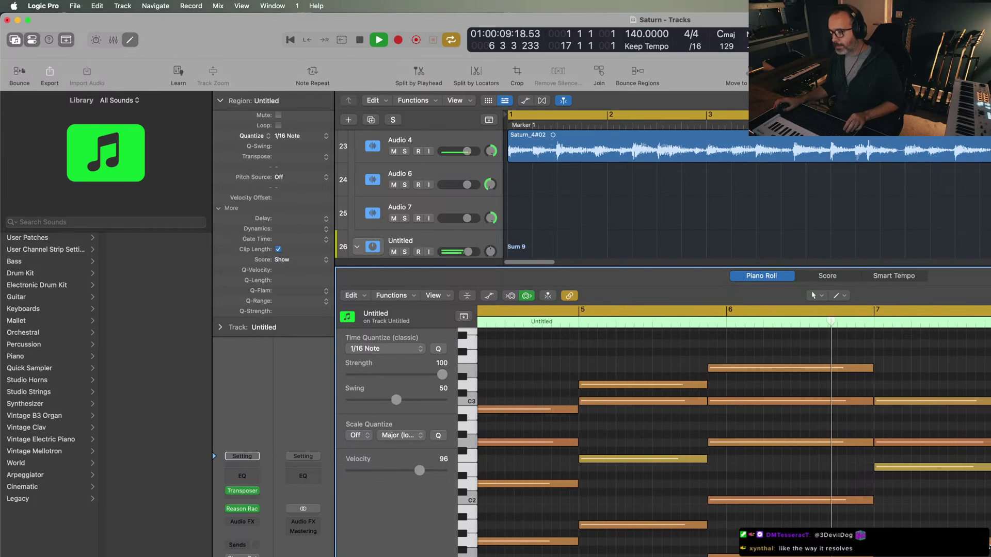
- Shorten all notes of the last chord in bar 8 so they end around the bar's third beat
{"action": "key", "text": "shift+f"}
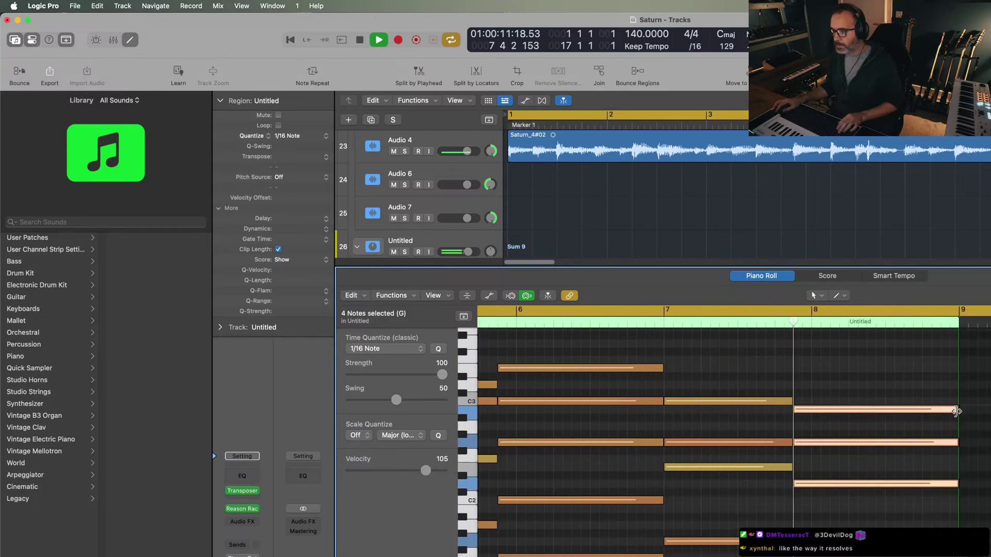
{"action": "left_click_drag", "start_coordinate": [956, 411], "coordinate": [904, 419]}
{"action": "key", "text": "space"}
{"action": "left_click", "coordinate": [931, 512]}
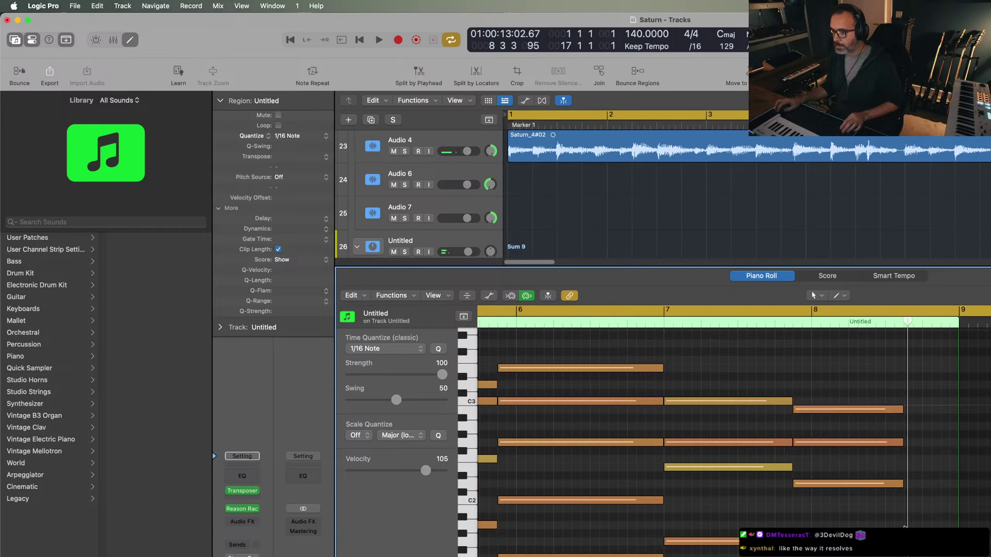
- Fill the gap at the end of bar 8 with a new chord of A1, E2, G2, C3 and E3
{"action": "left_click", "coordinate": [905, 525], "text": "super"}
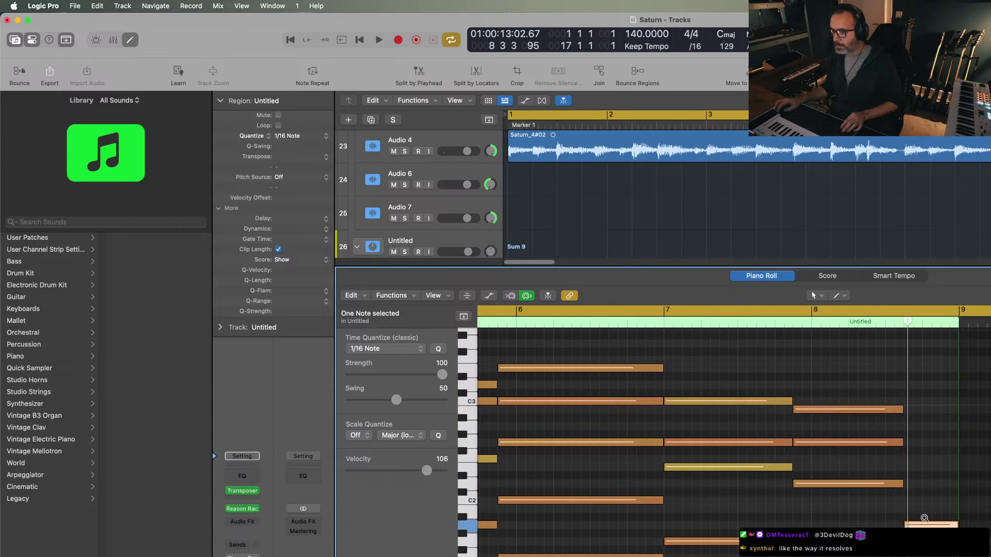
{"action": "left_click_drag", "start_coordinate": [928, 525], "coordinate": [928, 406]}
{"action": "scroll", "coordinate": [927, 406], "scroll_direction": "left", "scroll_amount": 10}
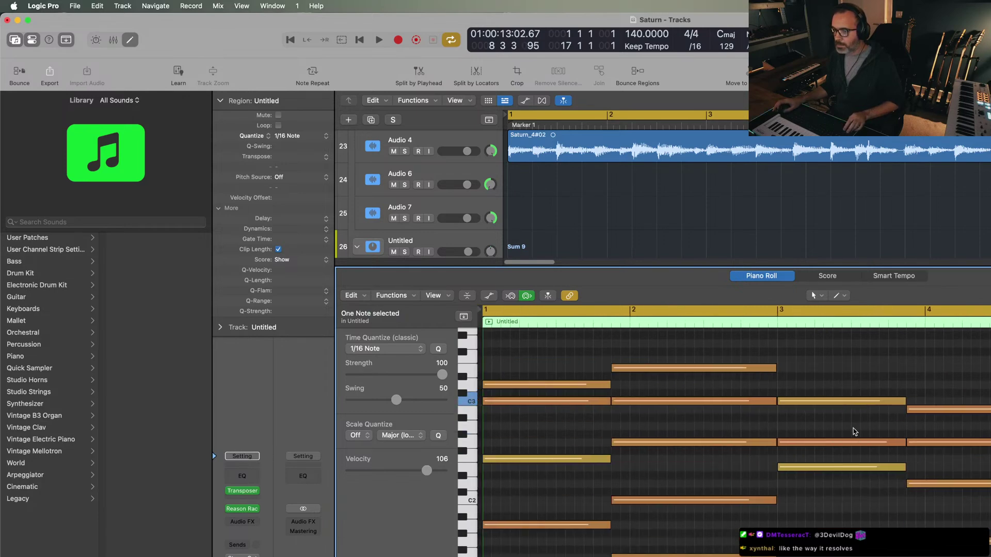
{"action": "scroll", "coordinate": [854, 431], "scroll_direction": "right", "scroll_amount": 10}
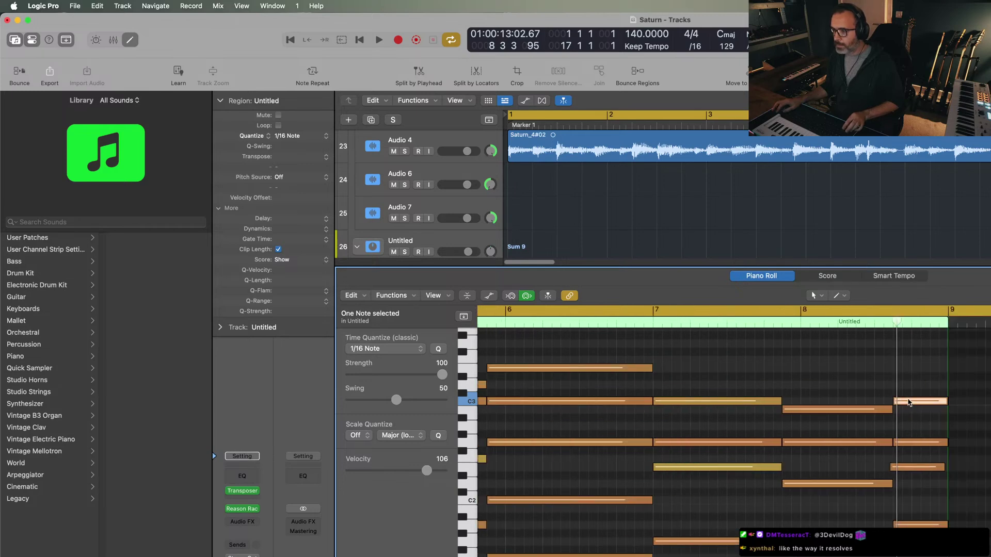
{"action": "left_click_drag", "start_coordinate": [909, 403], "coordinate": [909, 369]}
- Play the ending from bar 7, line up the new chord's E2 note with its other notes, and close the Piano Roll
{"action": "left_click", "coordinate": [741, 321]}
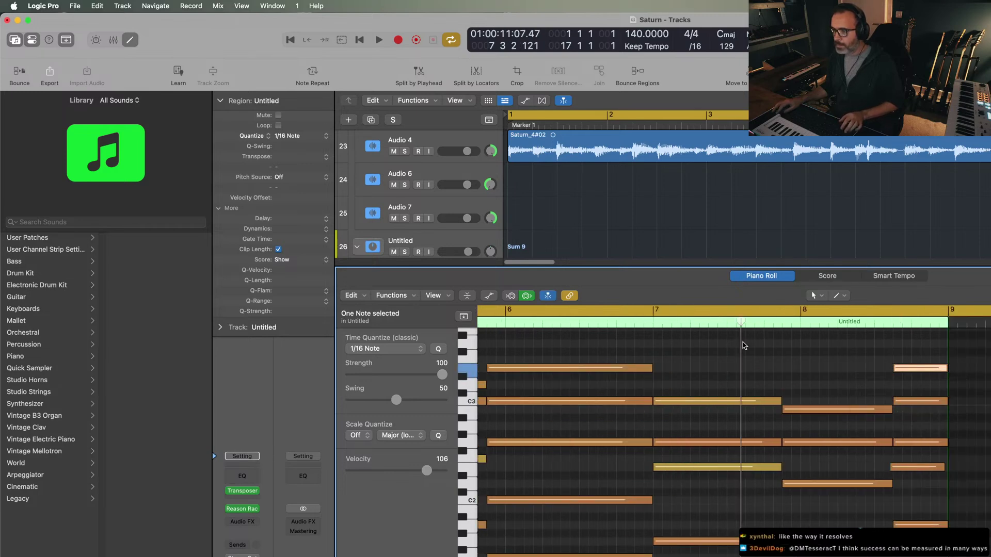
{"action": "key", "text": "space"}
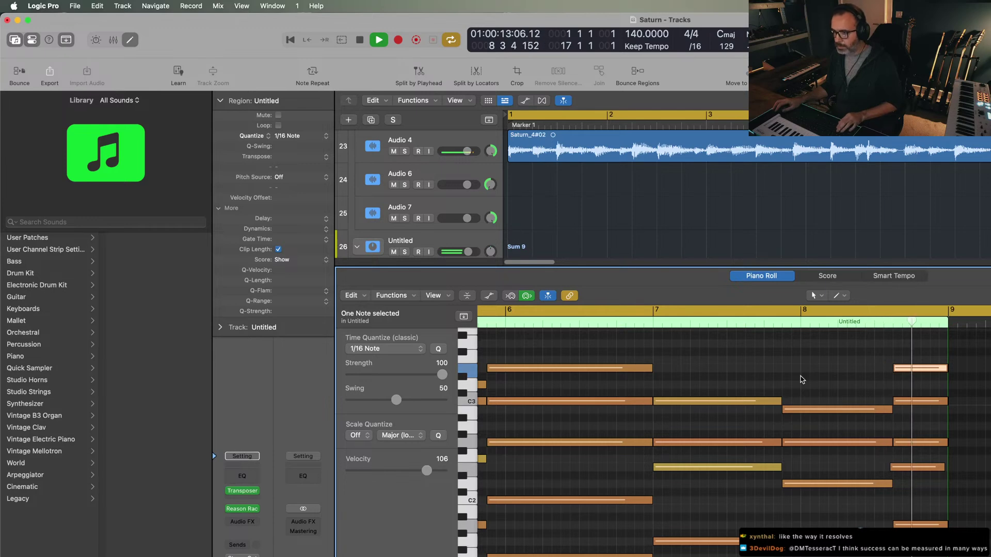
{"action": "key", "text": "space"}
{"action": "left_click_drag", "start_coordinate": [920, 468], "coordinate": [923, 472]}
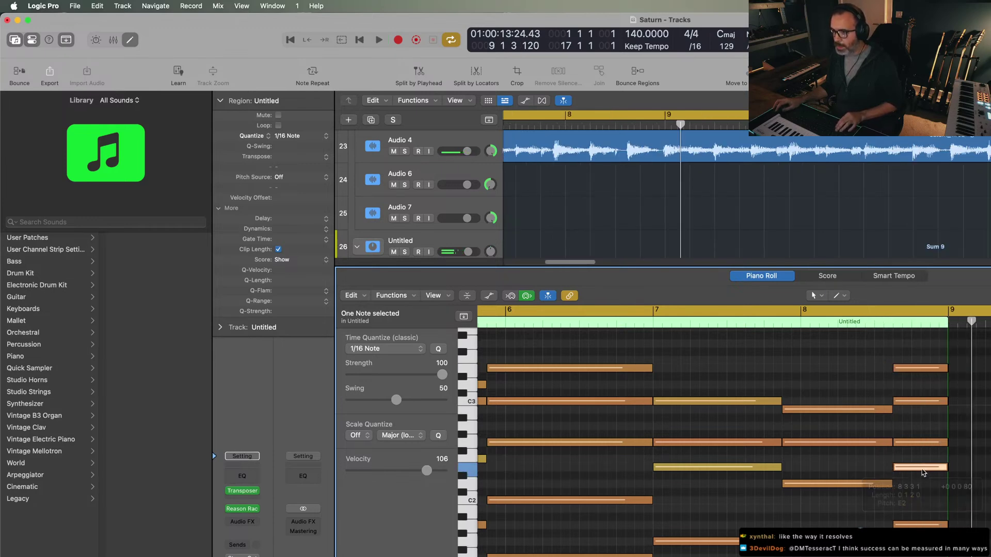
{"action": "key", "text": "e"}
{"action": "key", "text": "z"}
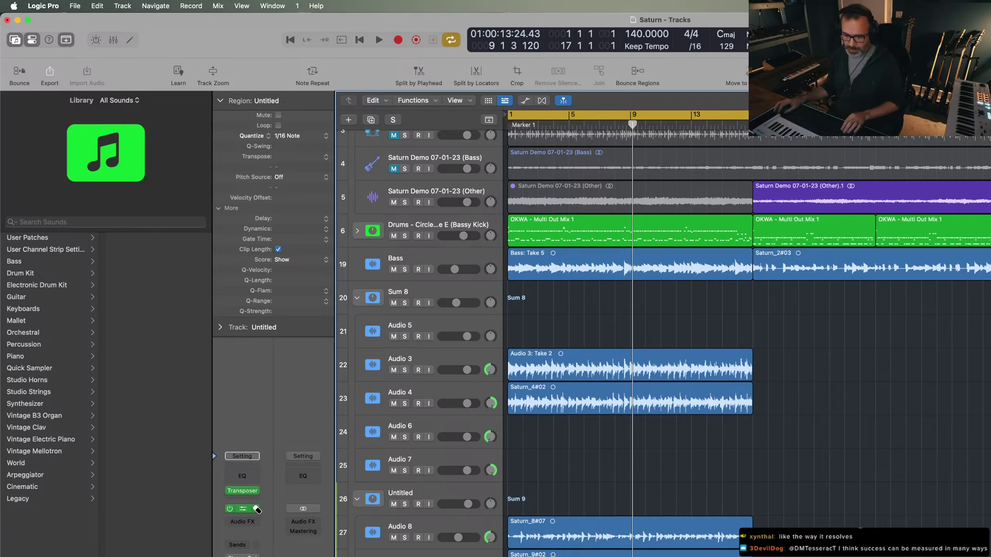
- Replace the selected track's Reason Rack instrument with DUNE 3 and set the cycle range to bars 9 to 17
{"action": "left_click", "coordinate": [256, 510]}
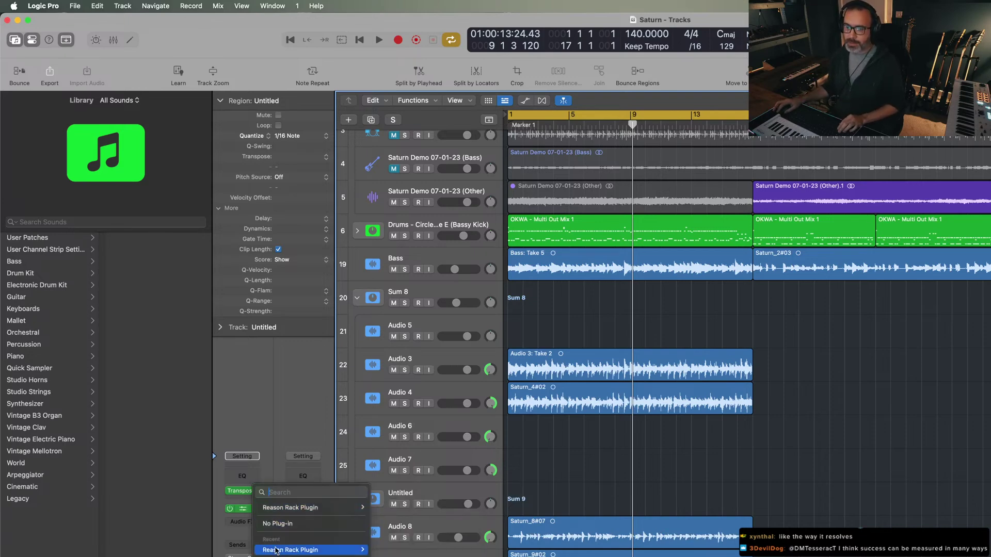
{"action": "left_click", "coordinate": [309, 556]}
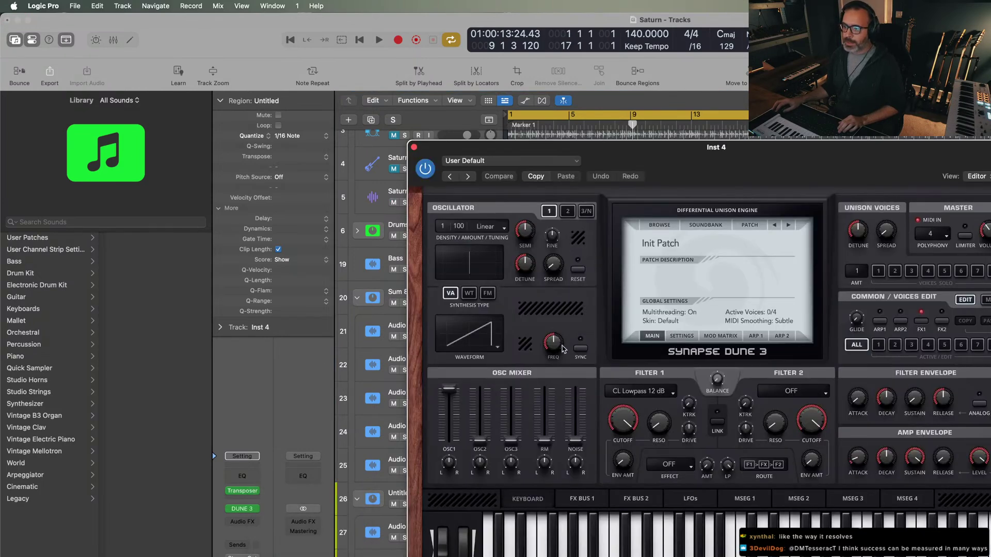
{"action": "left_click", "coordinate": [690, 133]}
{"action": "key", "text": "super+u"}
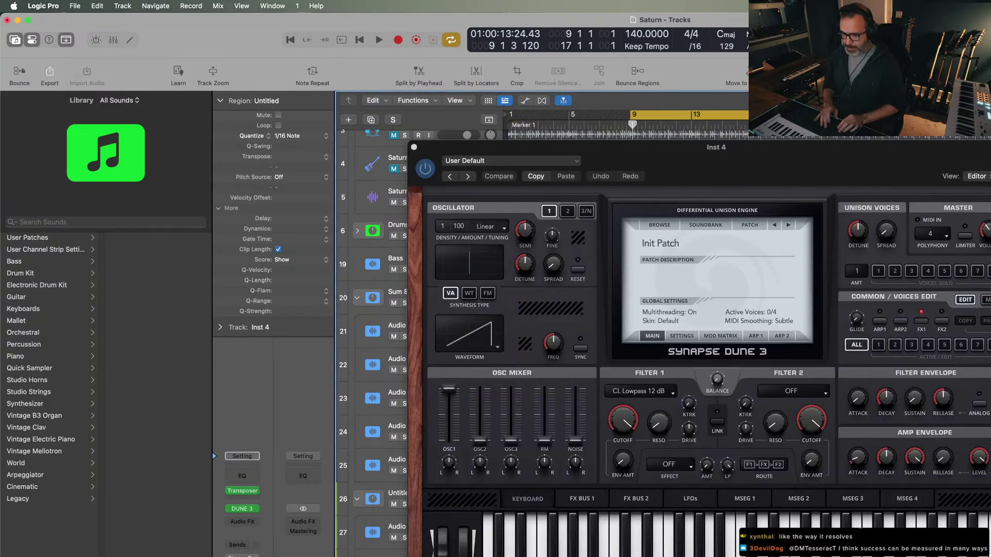
- Filter the DUNE 3 patches to Pads and audition Ambient Breeze EDT, Arctic Breath ST and Changing World KS with the track soloed
{"action": "left_click", "coordinate": [655, 225]}
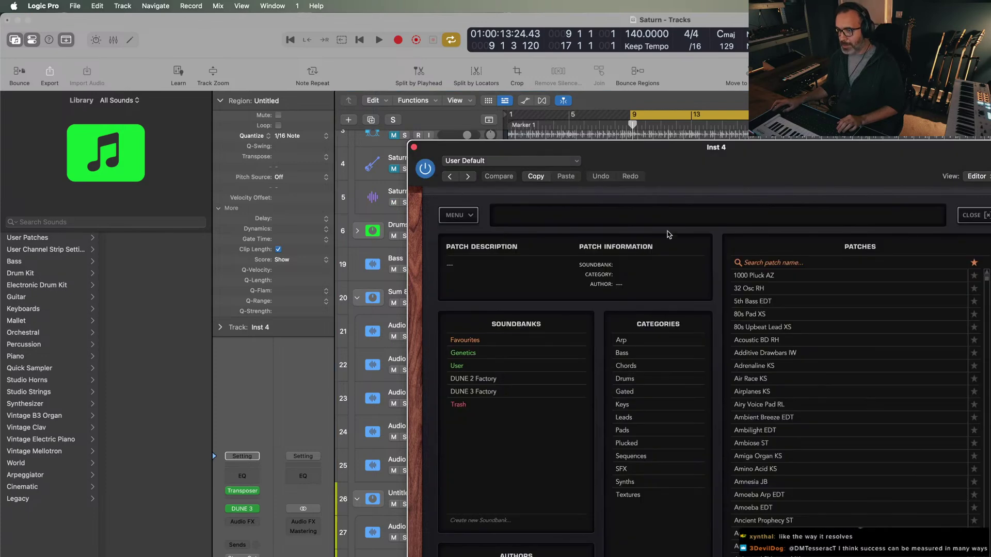
{"action": "left_click", "coordinate": [633, 430]}
{"action": "left_click", "coordinate": [743, 301]}
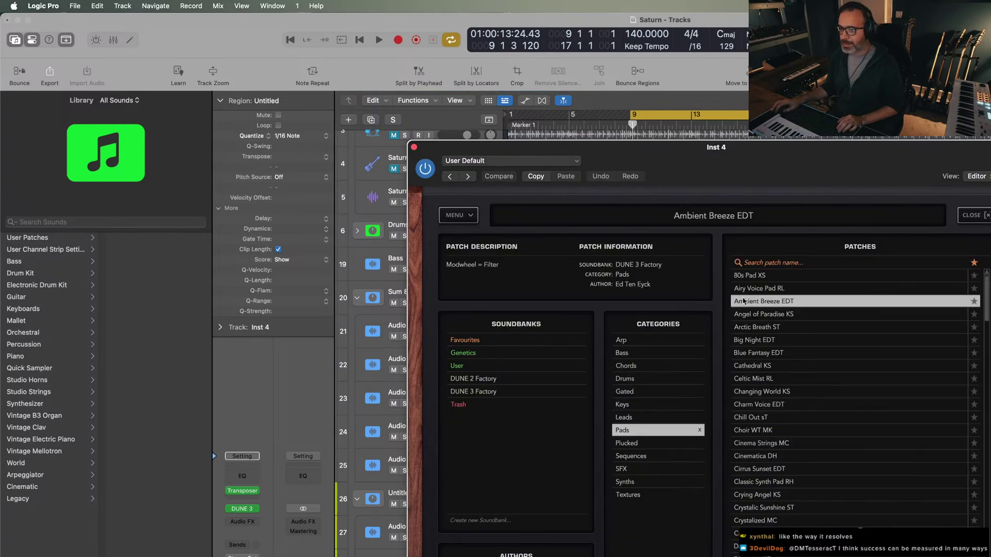
{"action": "left_click", "coordinate": [604, 133]}
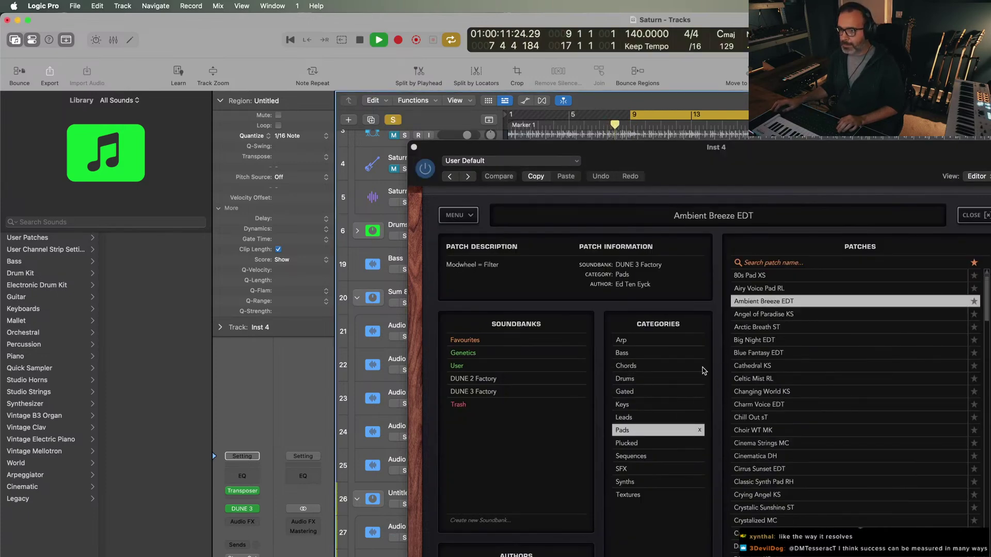
{"action": "left_click", "coordinate": [789, 326]}
{"action": "key", "text": "space"}
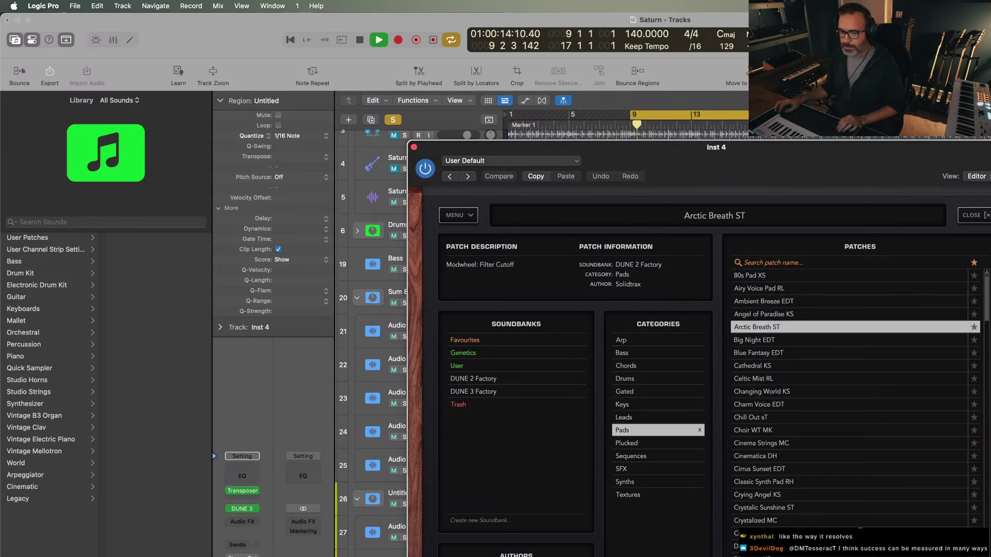
{"action": "left_click", "coordinate": [761, 391]}
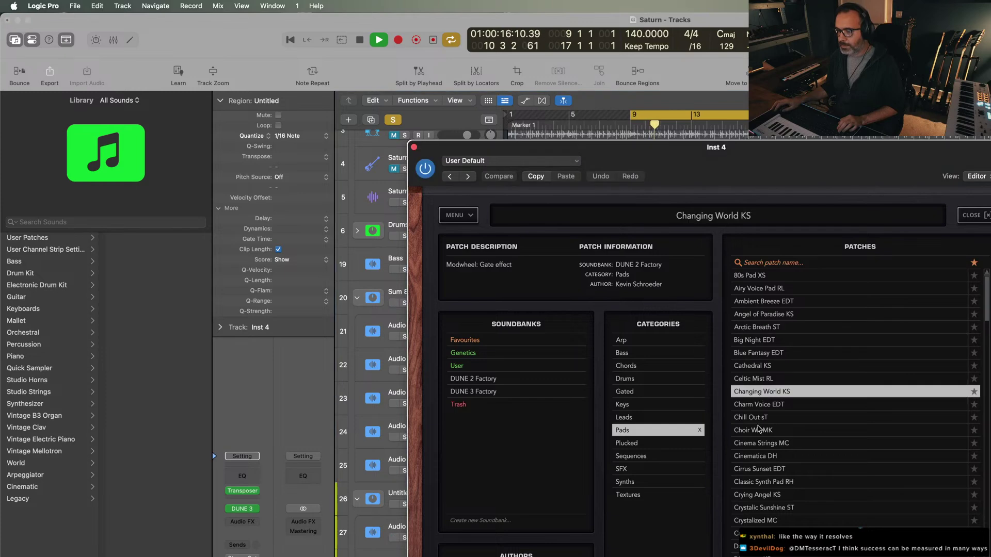
{"action": "key", "text": "space"}
{"action": "key", "text": "space"}
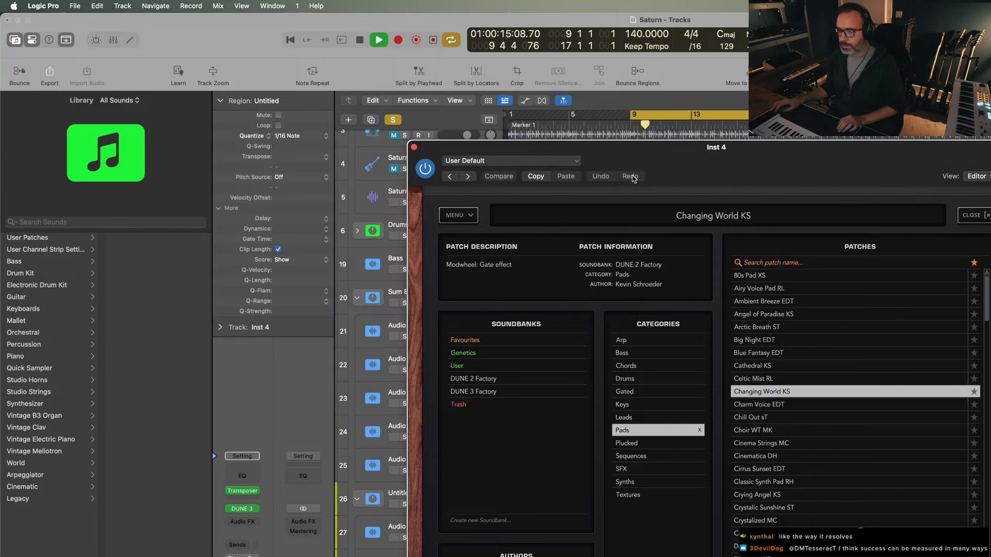
- Insert a second Transposer MIDI effect on the DUNE 3 track, set it to 12 semitones, and play the result
{"action": "left_click", "coordinate": [244, 492]}
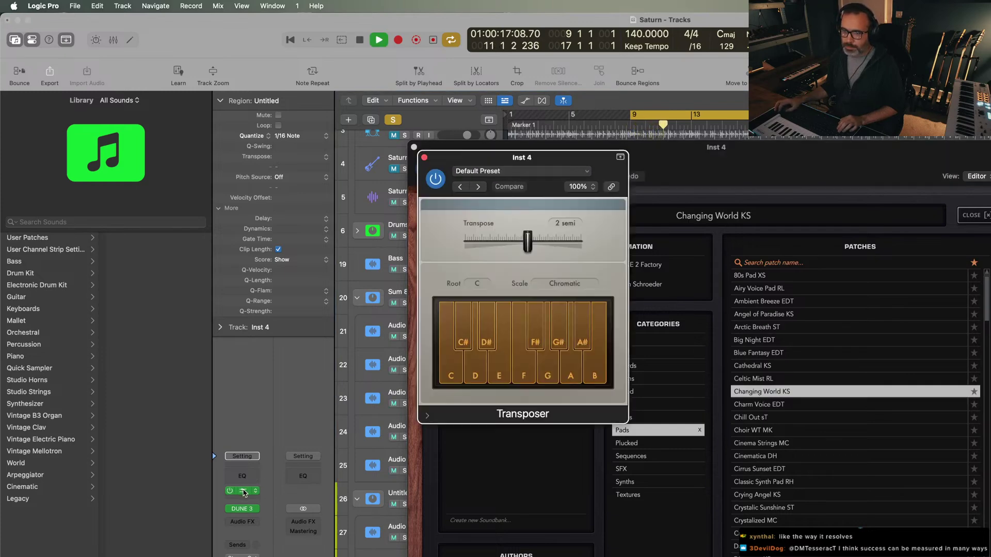
{"action": "left_click", "coordinate": [244, 494]}
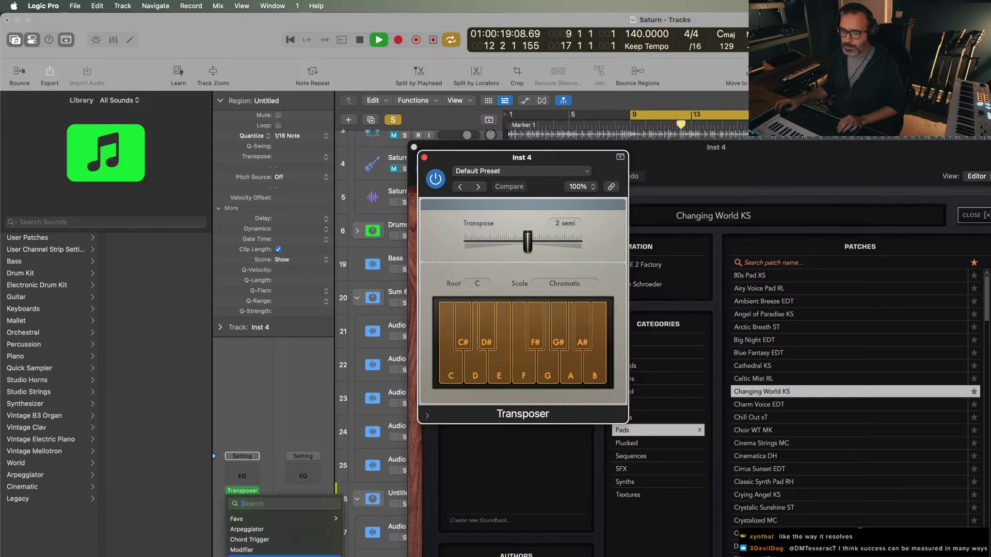
{"action": "key", "text": "Return"}
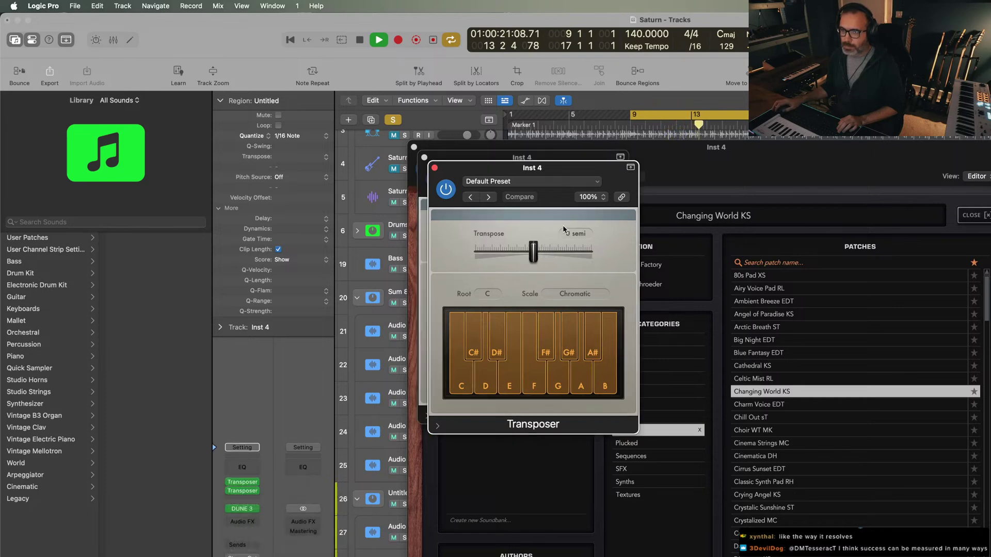
{"action": "key", "text": "space"}
{"action": "left_click_drag", "start_coordinate": [534, 253], "coordinate": [550, 263]}
{"action": "left_click_drag", "start_coordinate": [558, 267], "coordinate": [563, 268]}
{"action": "key", "text": "space"}
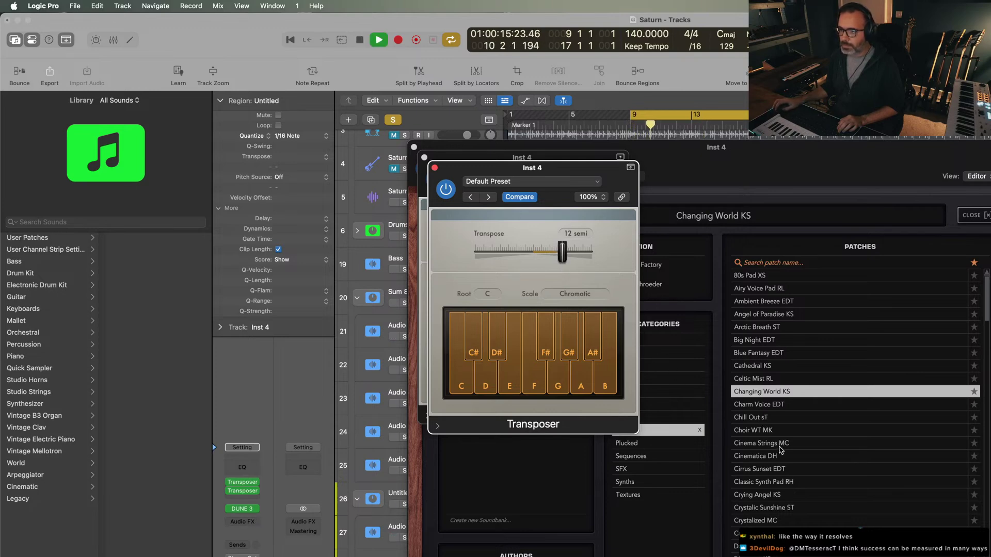
- Audition the Choir WT MK and Cinema Strings MC pad patches against the chord part
{"action": "key", "text": "space"}
{"action": "left_click", "coordinate": [754, 417]}
{"action": "left_click", "coordinate": [757, 432]}
{"action": "key", "text": "space"}
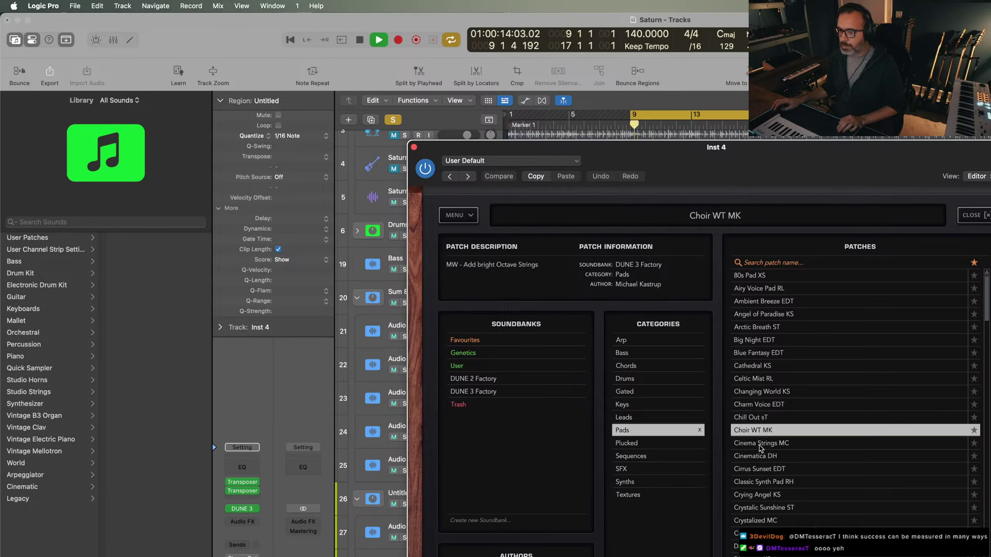
{"action": "key", "text": "space"}
{"action": "left_click", "coordinate": [759, 444]}
{"action": "key", "text": "space"}
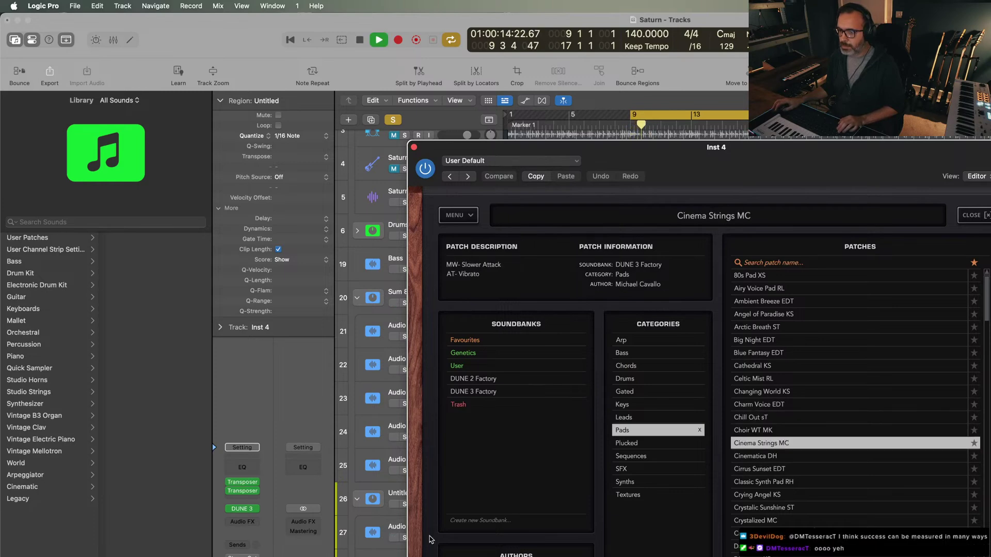
- Unsolo the pad track to hear it in the full mix, stop playback, and load the Cinematica DH patch
{"action": "key", "text": "s"}
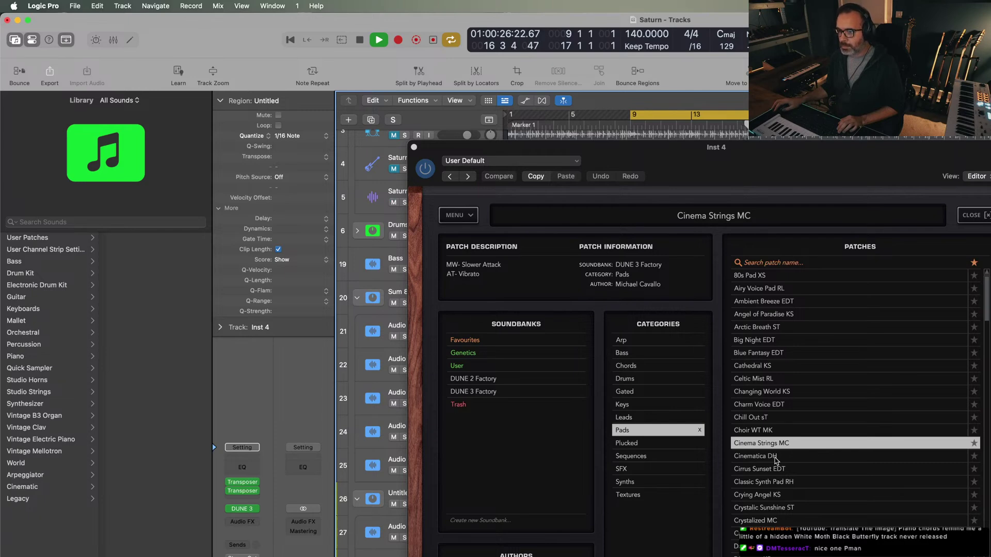
{"action": "key", "text": "space"}
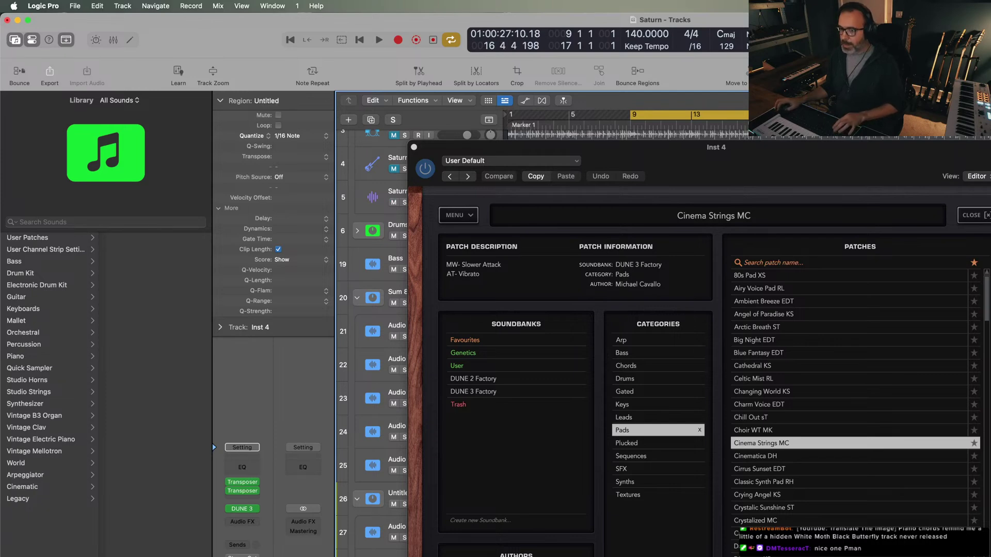
{"action": "left_click", "coordinate": [755, 456]}
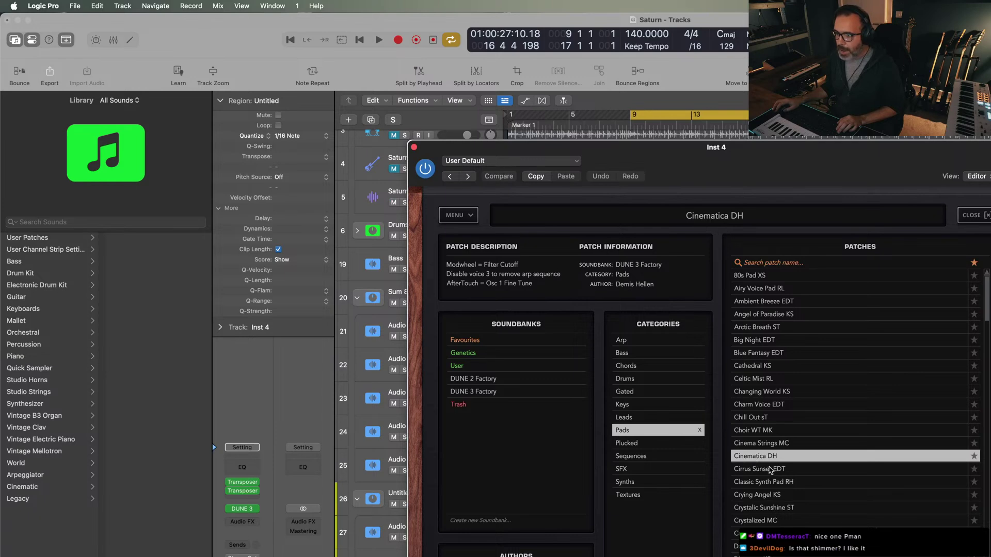
- Load the Cirrus Sunset EDT pad patch and audition it both in the full mix and with its track soloed
{"action": "left_click", "coordinate": [770, 469]}
{"action": "key", "text": "space"}
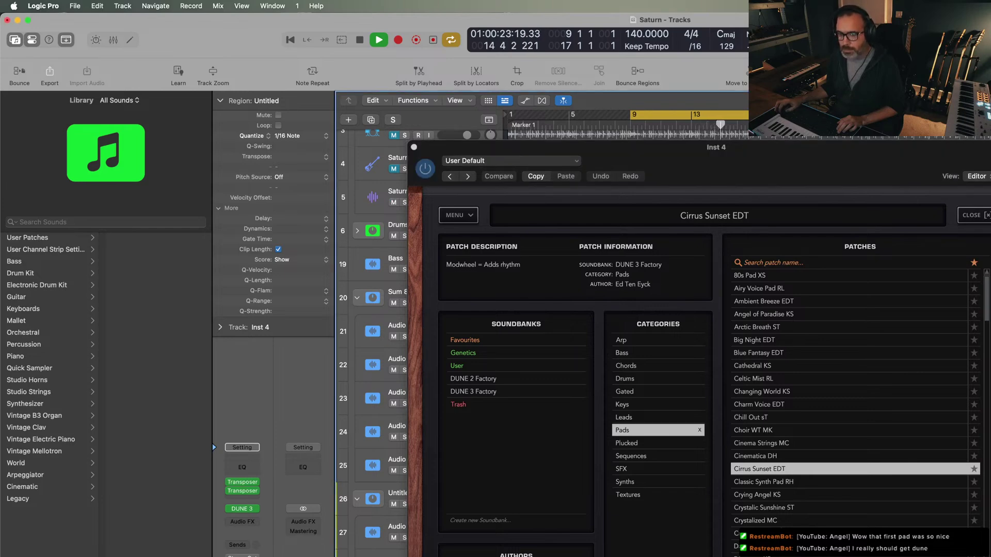
{"action": "key", "text": "s"}
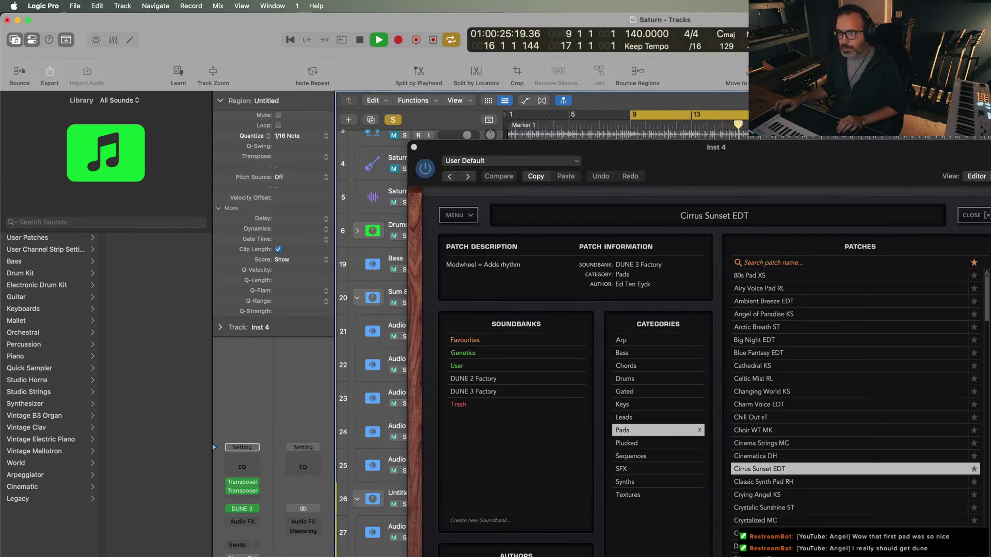
{"action": "key", "text": "space"}
{"action": "key", "text": "s"}
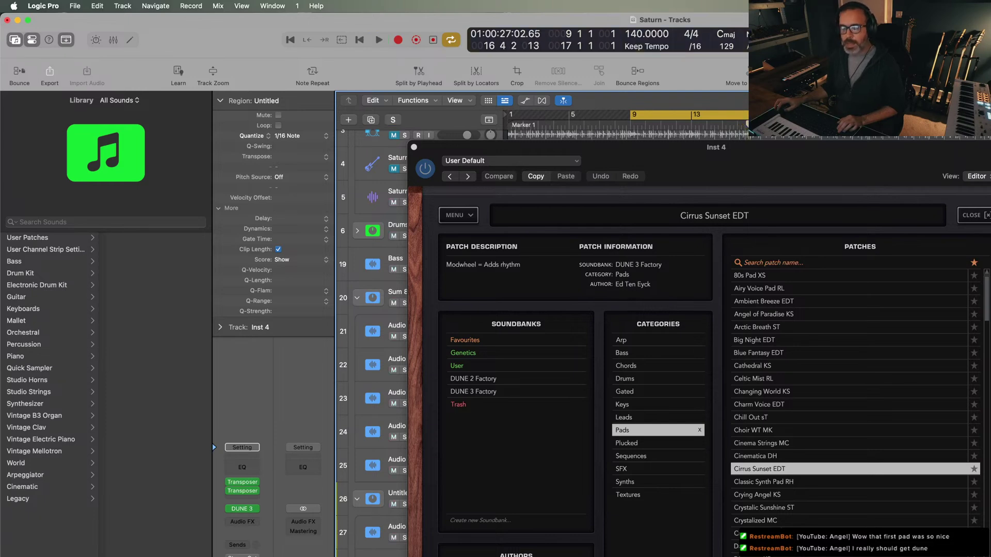
- Close the DUNE 3 and both Transposer windows and play the arrangement with all tracks
{"action": "left_click", "coordinate": [414, 149]}
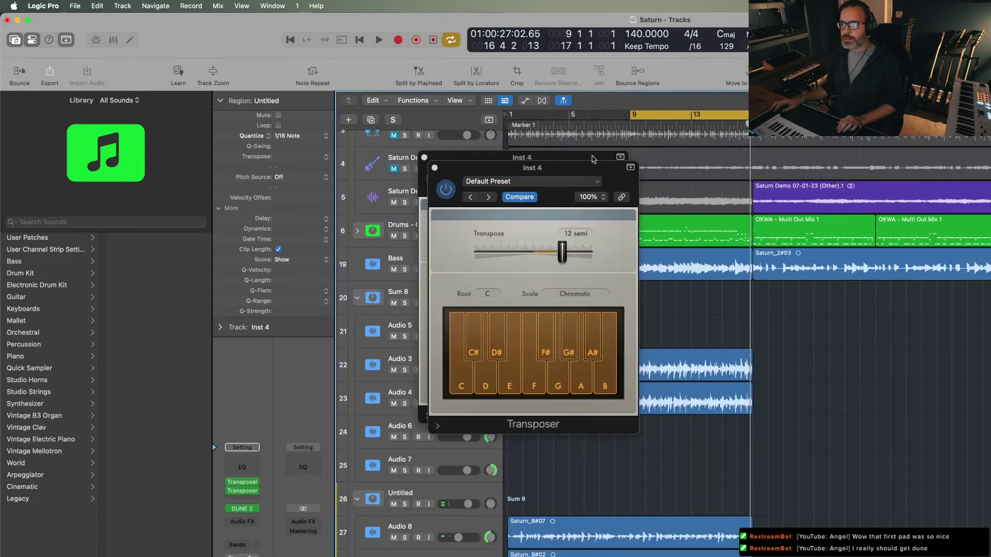
{"action": "left_click", "coordinate": [433, 169]}
{"action": "left_click", "coordinate": [424, 158]}
{"action": "left_click", "coordinate": [614, 139]}
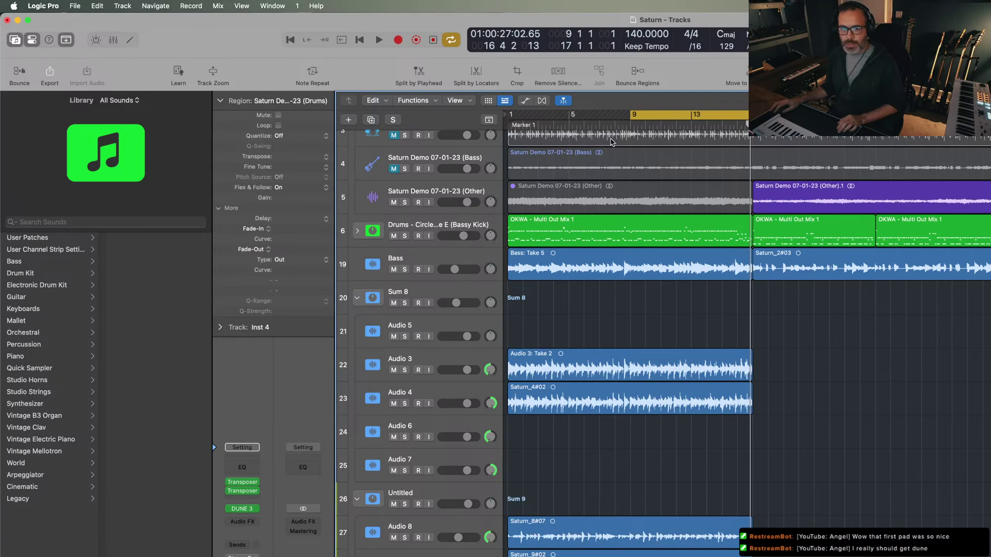
{"action": "key", "text": "space"}
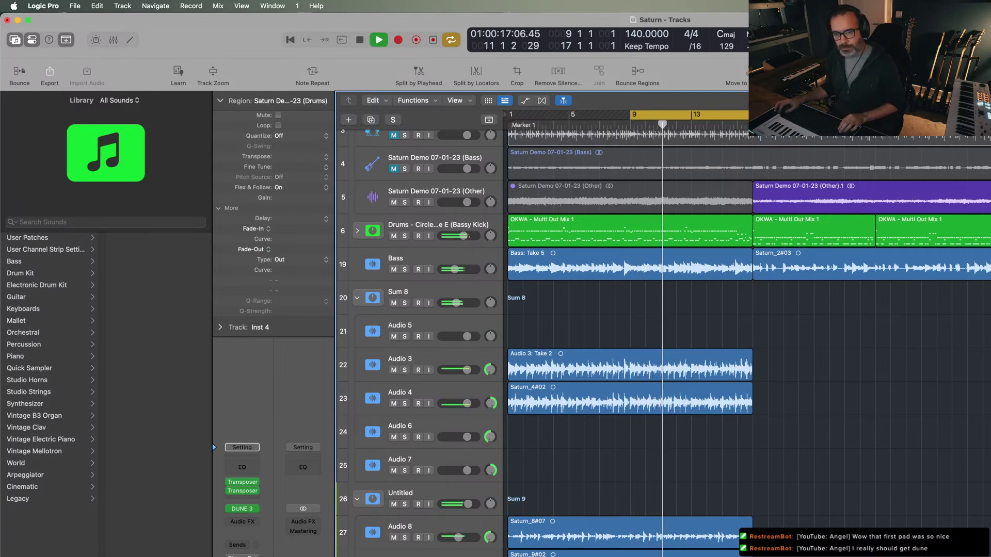
- Add a Channel EQ to the Inst 4 pad track with a 12 dB/Oct low cut at 144 Hz and Q 0.46 during playback
{"action": "left_click", "coordinate": [245, 468]}
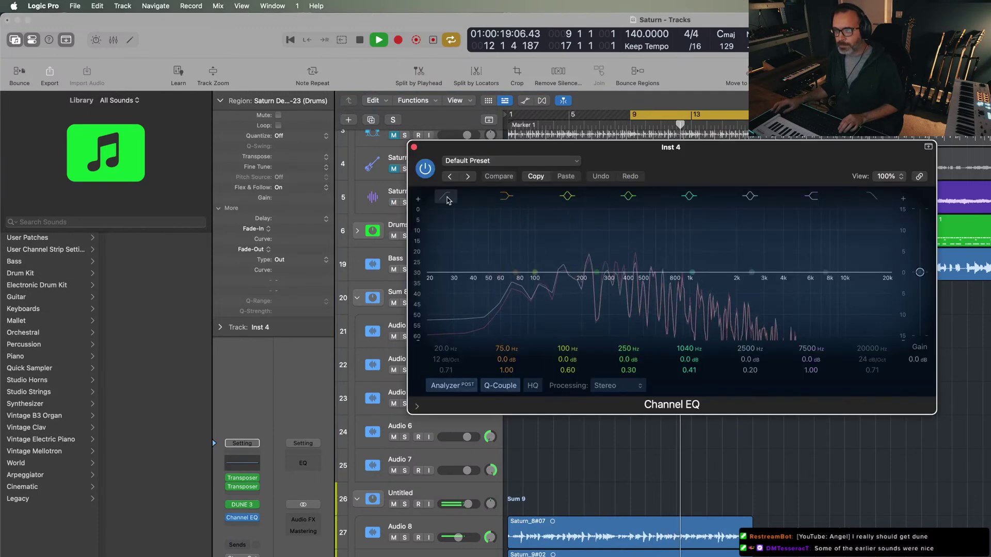
{"action": "left_click", "coordinate": [467, 302]}
{"action": "mouse_move", "coordinate": [469, 302]}
{"action": "left_mouse_down"}
{"action": "mouse_move", "coordinate": [586, 332]}
{"action": "mouse_move", "coordinate": [553, 321]}
{"action": "mouse_move", "coordinate": [552, 278]}
{"action": "mouse_move", "coordinate": [573, 287]}
{"action": "mouse_move", "coordinate": [524, 305]}
{"action": "left_mouse_up"}
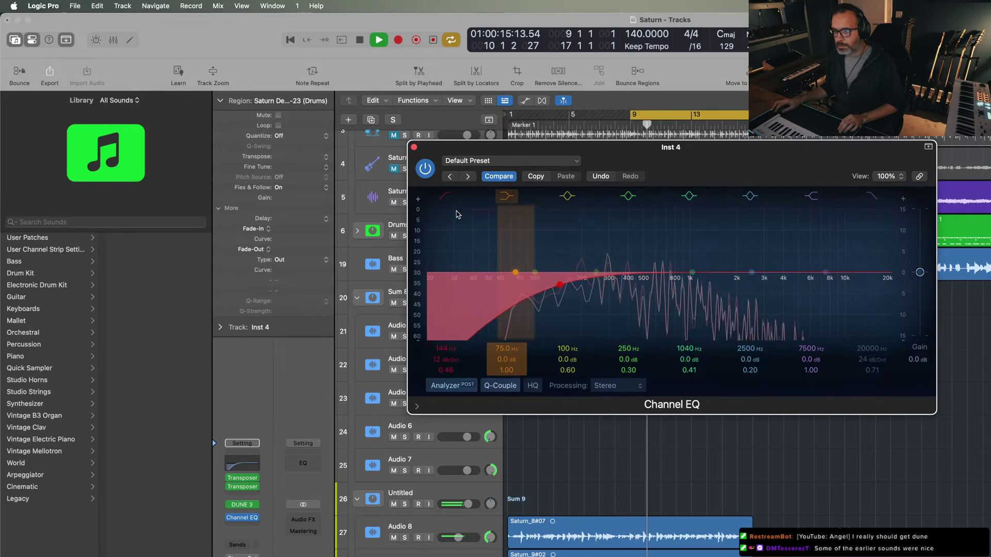
{"action": "key", "text": "super+w"}
{"action": "key", "text": "super+Left"}
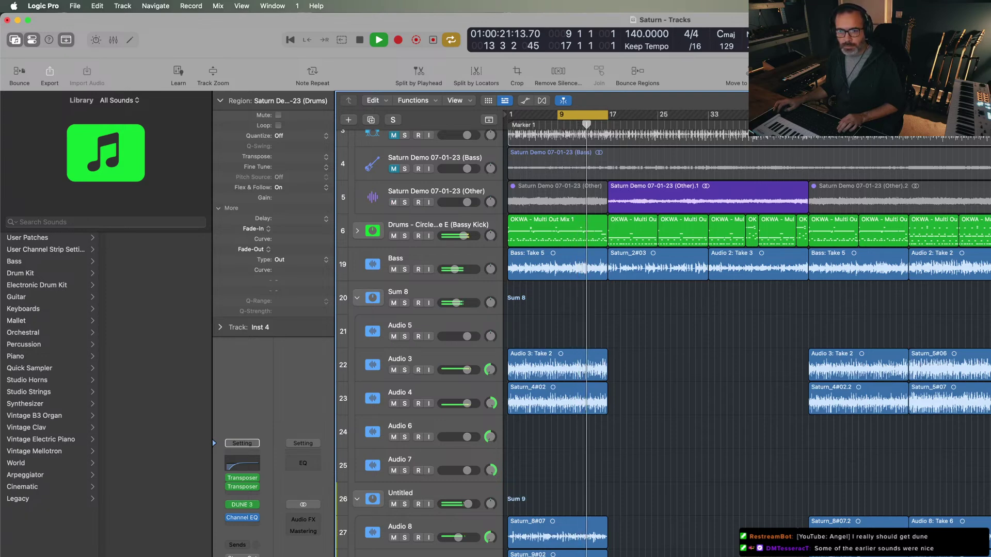
{"action": "key", "text": "shift+d"}
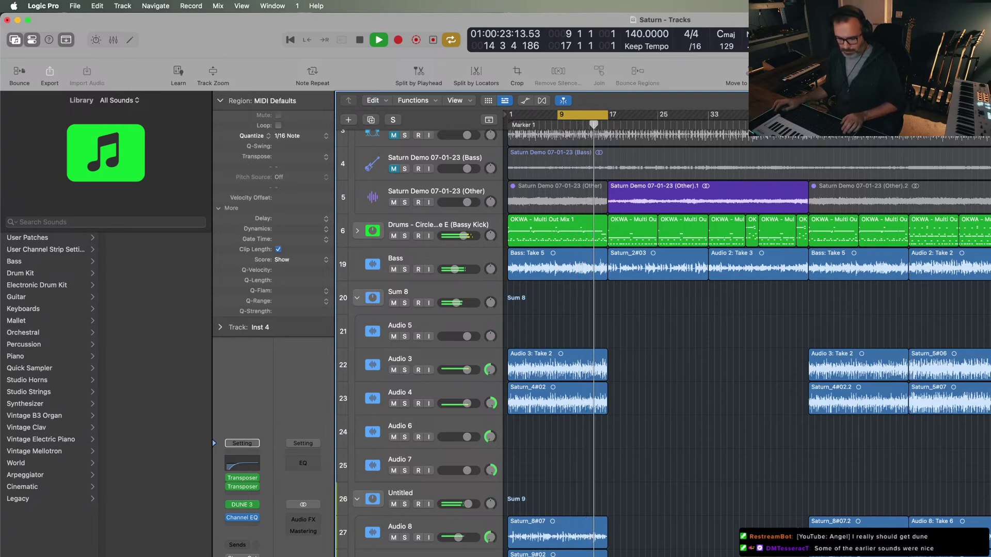
{"action": "key", "text": "space"}
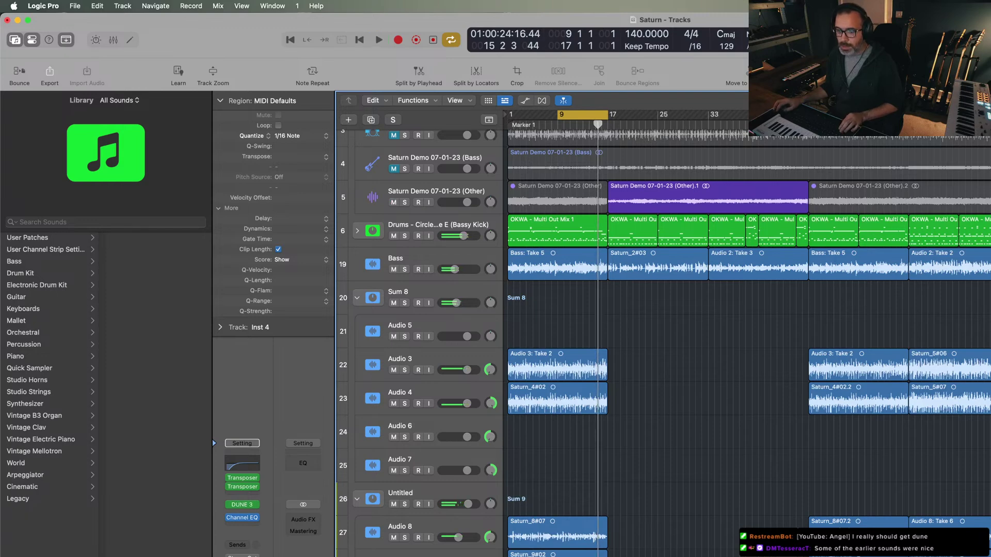
- Reopen the DUNE 3 patch browser and audition Crying Angel KS, Crystalic Sunshine ST, Crystalized MC, Crystalline AS and Dark Choc ARK with the track soloed
{"action": "left_click", "coordinate": [239, 510]}
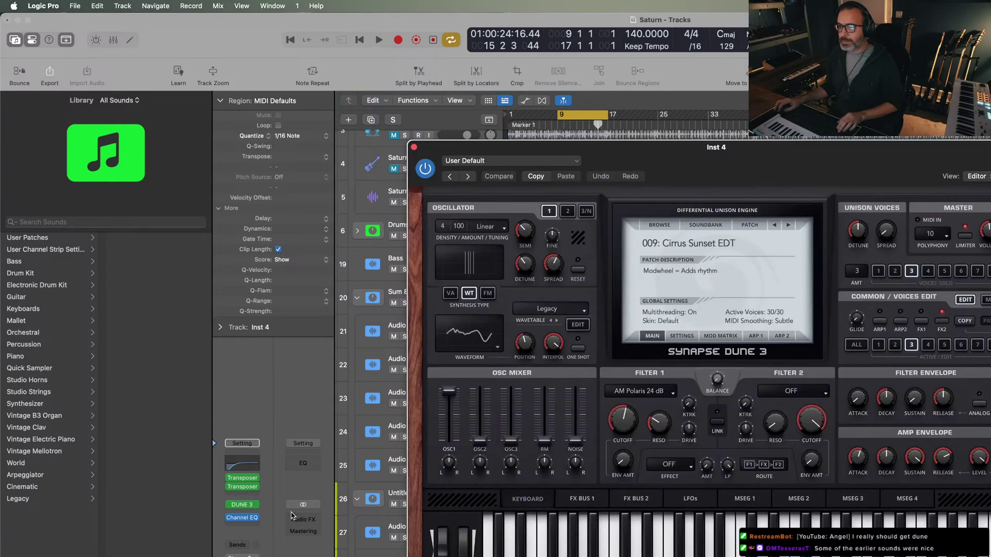
{"action": "left_click", "coordinate": [660, 225]}
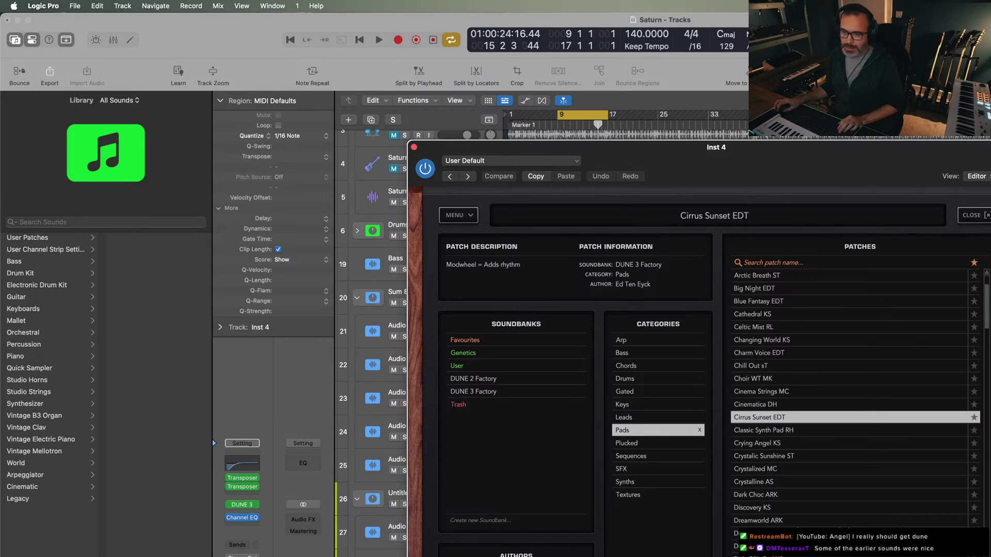
{"action": "left_click", "coordinate": [762, 442]}
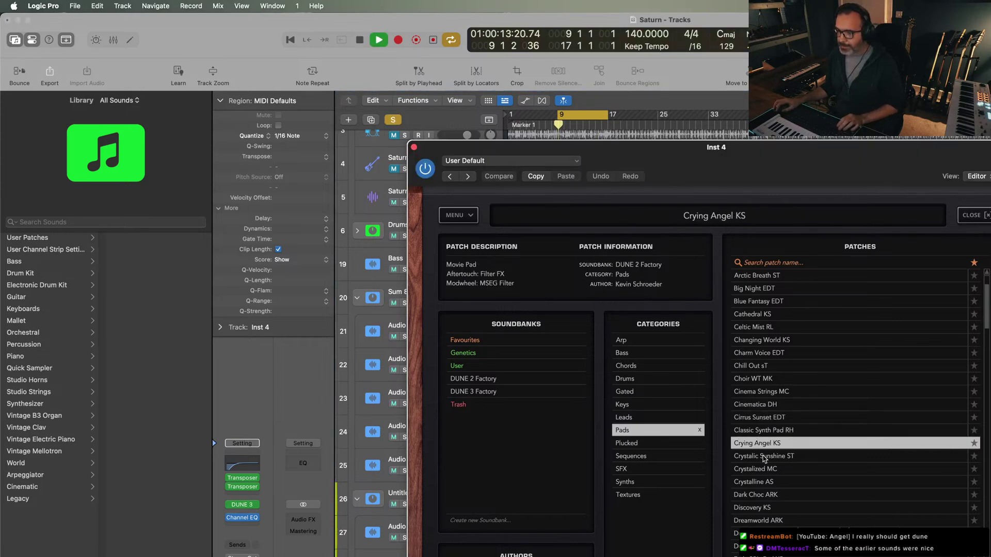
{"action": "left_click", "coordinate": [765, 456]}
{"action": "left_click", "coordinate": [760, 469]}
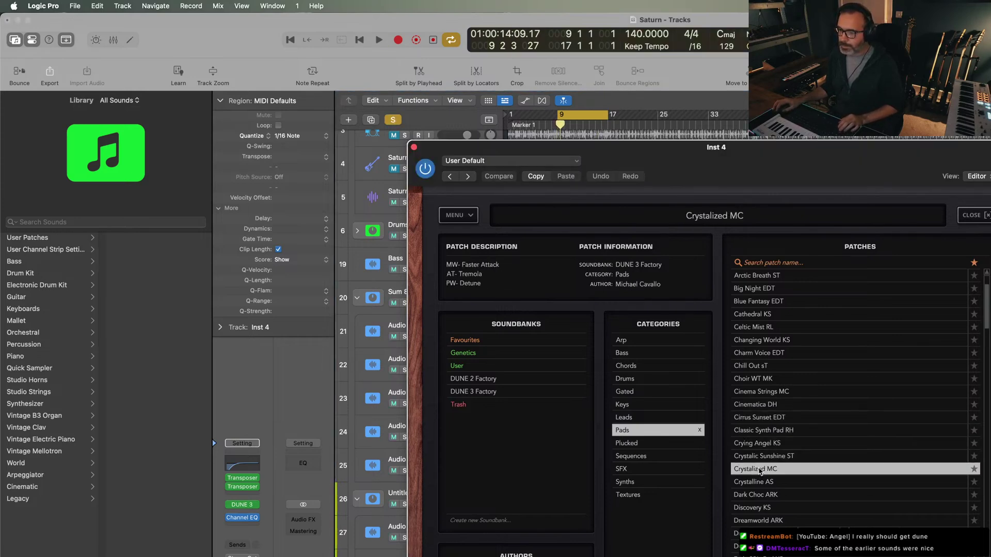
{"action": "left_click", "coordinate": [759, 482]}
{"action": "left_click", "coordinate": [763, 494]}
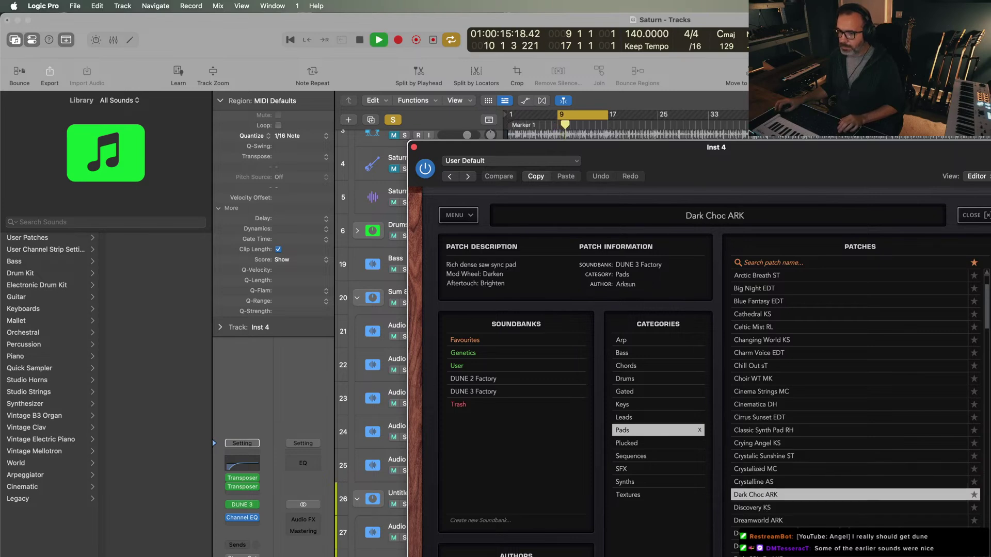
- Bypass the pad track's second Transposer, hear Dark Choc ARK soloed and in the full mix, and re-enable the Transposer
{"action": "mouse_move", "coordinate": [227, 491]}
{"action": "key", "text": "space"}
{"action": "left_click", "coordinate": [230, 487]}
{"action": "key", "text": "space"}
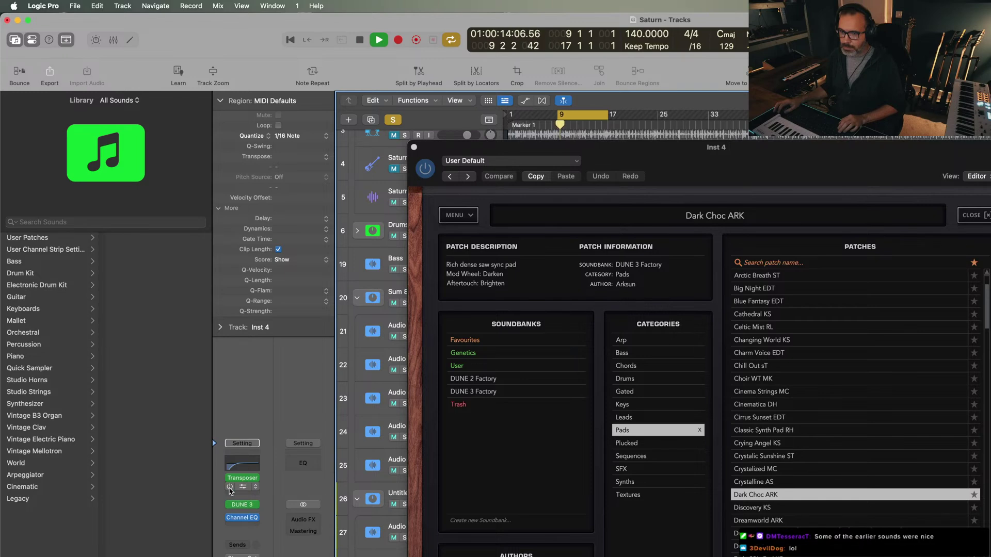
{"action": "key", "text": "ctrl+alt+super+s"}
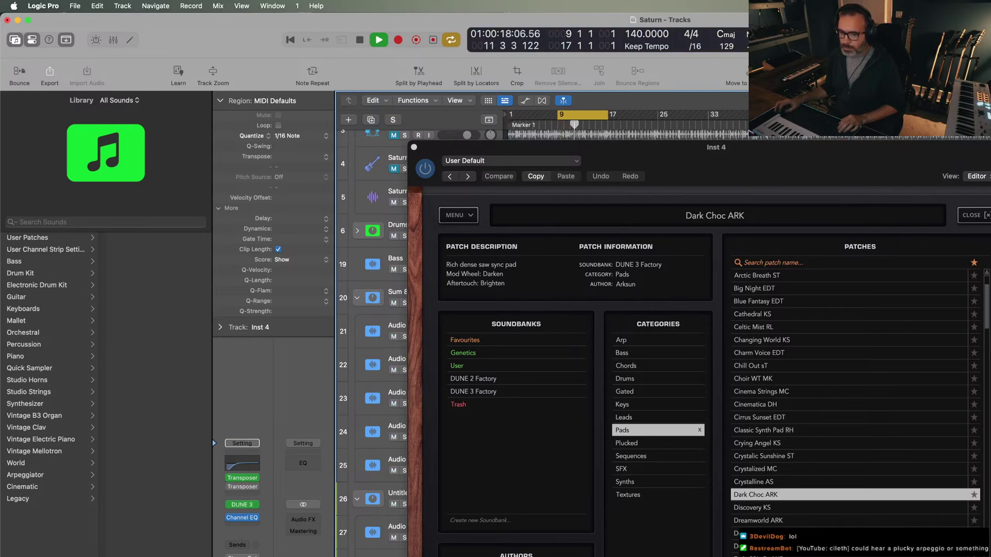
{"action": "mouse_move", "coordinate": [231, 489]}
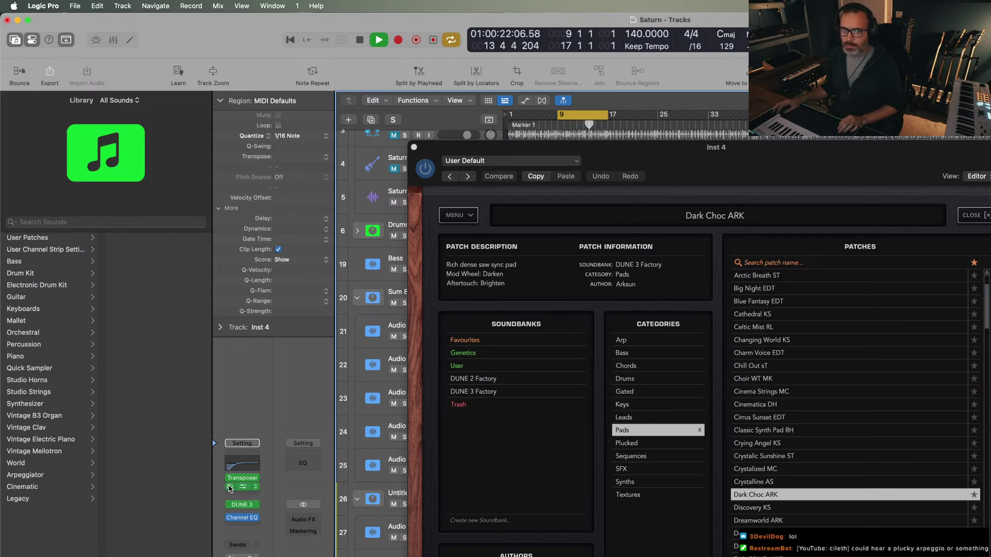
{"action": "left_click", "coordinate": [231, 488]}
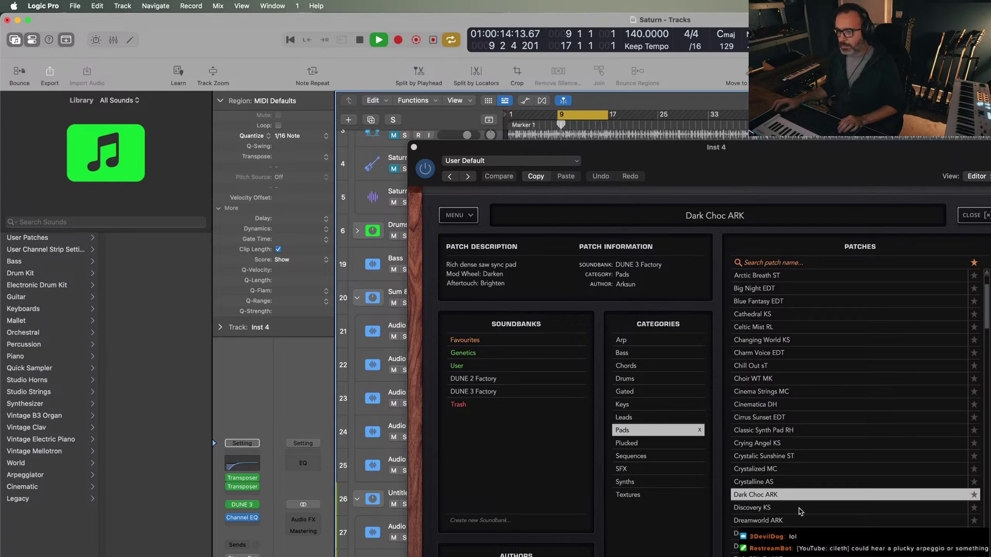
- Audition the Discovery KS, Dreamworld ARK, Dreamy Notch Strings MK and Dusk Draw EDT pad patches in the full mix
{"action": "left_click", "coordinate": [752, 508]}
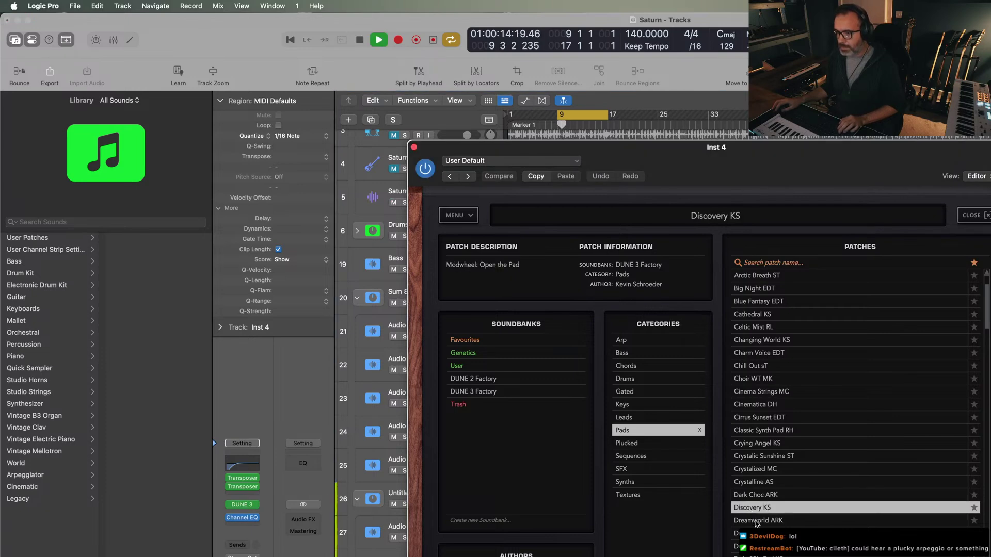
{"action": "left_click", "coordinate": [757, 523]}
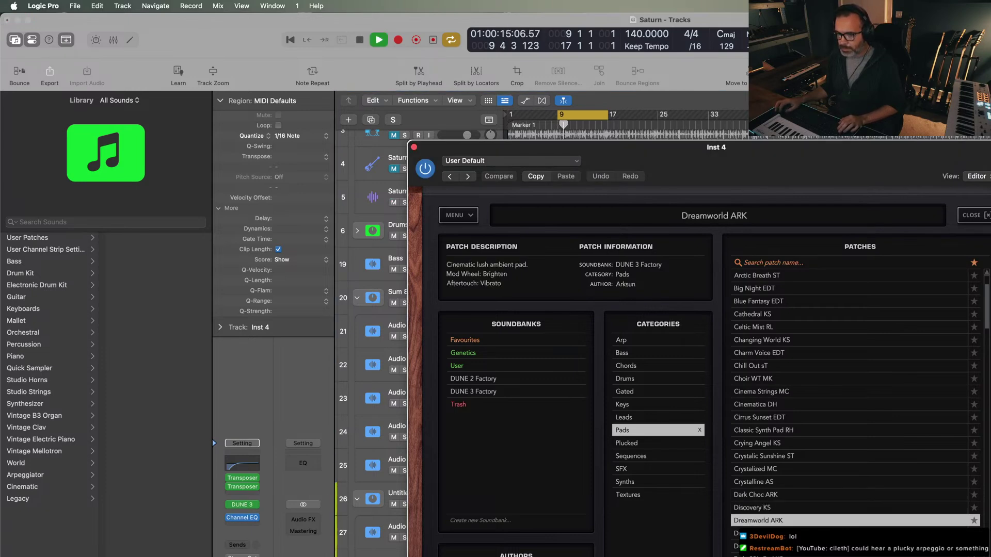
{"action": "left_click", "coordinate": [756, 533]}
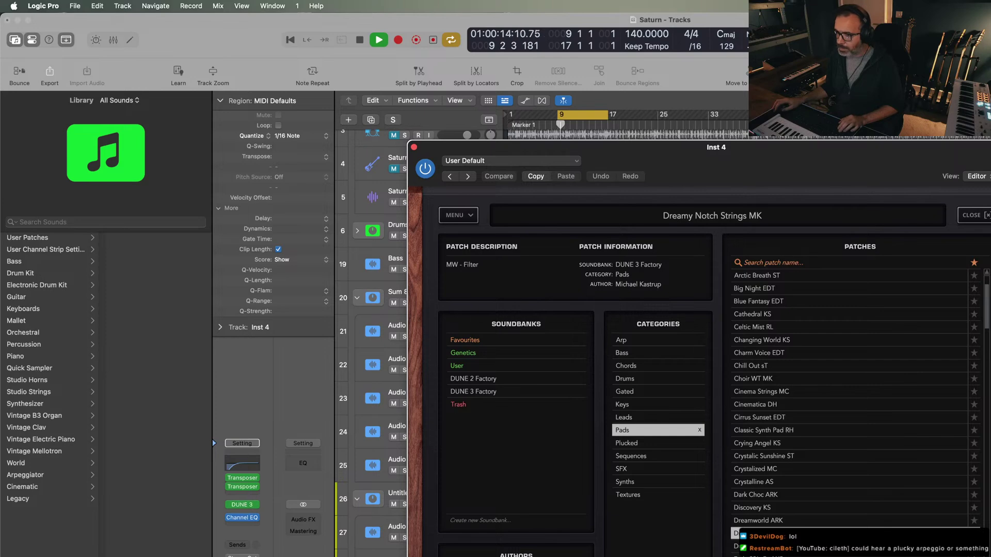
{"action": "scroll", "coordinate": [768, 522], "scroll_direction": "down", "scroll_amount": 1}
{"action": "left_click", "coordinate": [768, 510]}
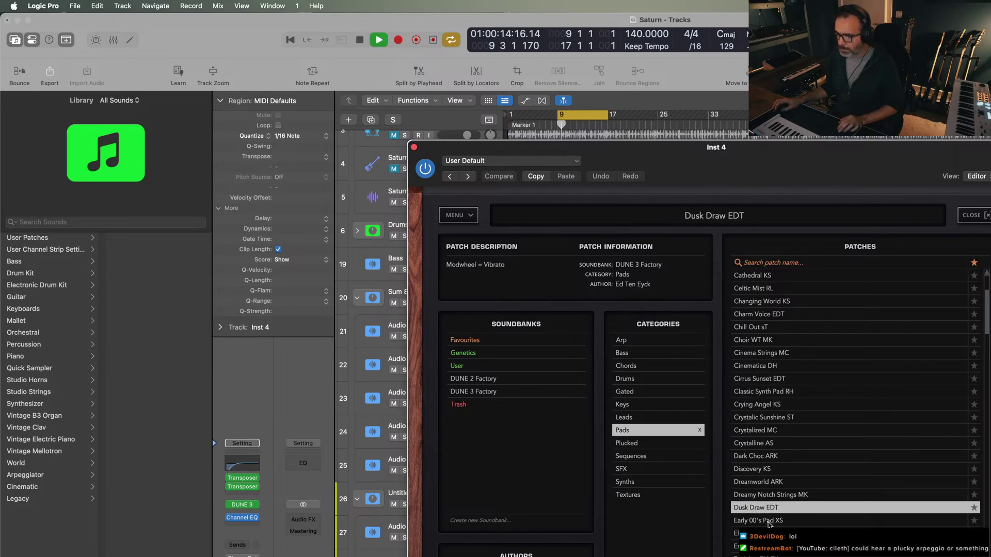
- Audition the Early 00's Pad XS, Elated EDT and Enjoy The FM Love ST pad patches in the full mix
{"action": "left_click", "coordinate": [769, 522]}
{"action": "scroll", "coordinate": [755, 503], "scroll_direction": "down", "scroll_amount": 1}
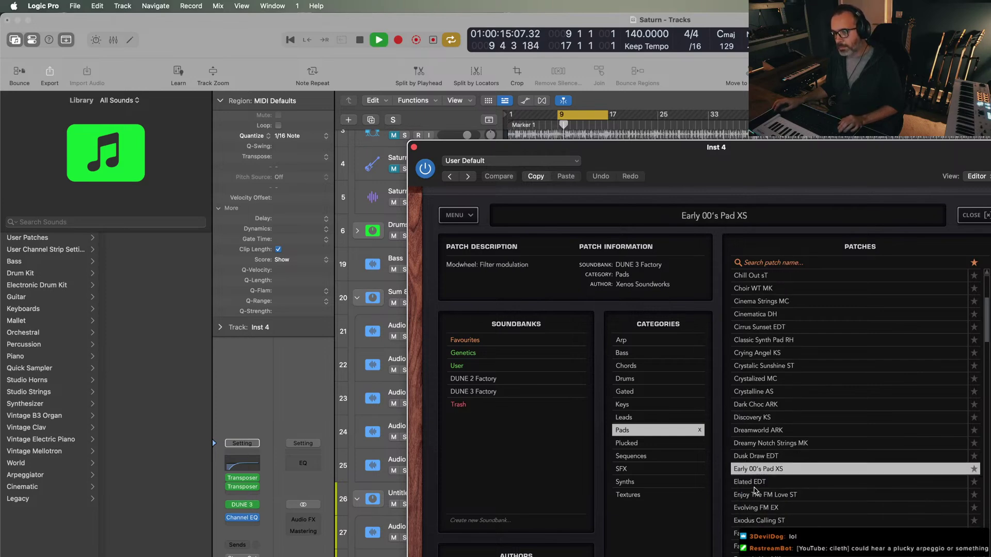
{"action": "left_click", "coordinate": [756, 482]}
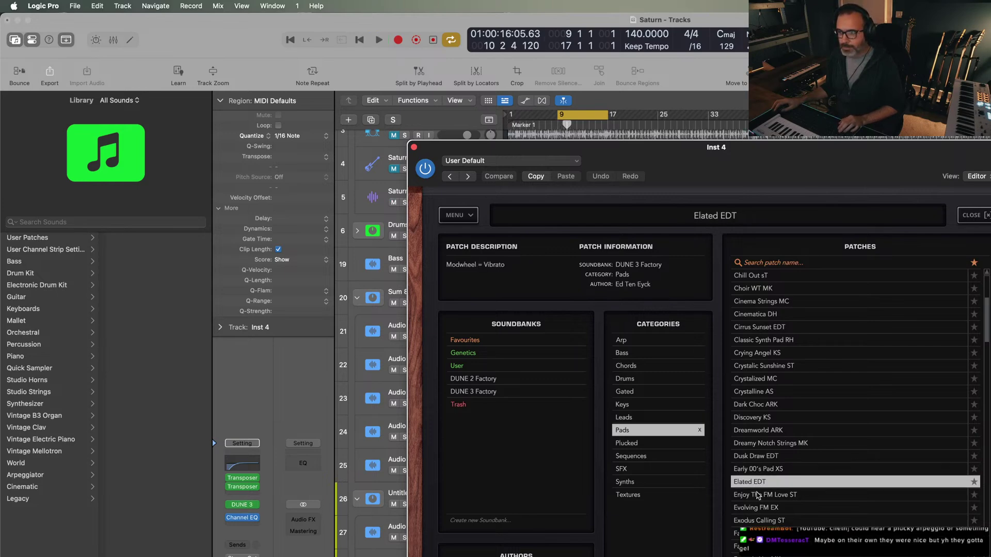
{"action": "left_click", "coordinate": [759, 496]}
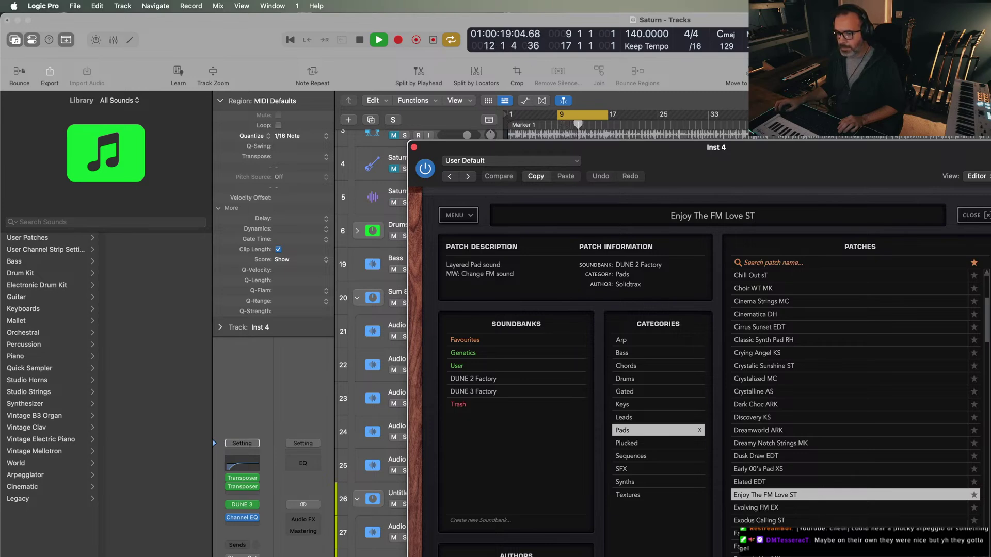
- Solo the pad track and re-audition the pad patches from Discovery KS back through Dark Choc ARK and Crystalline AS to Crying Angel KS
{"action": "key", "text": "s"}
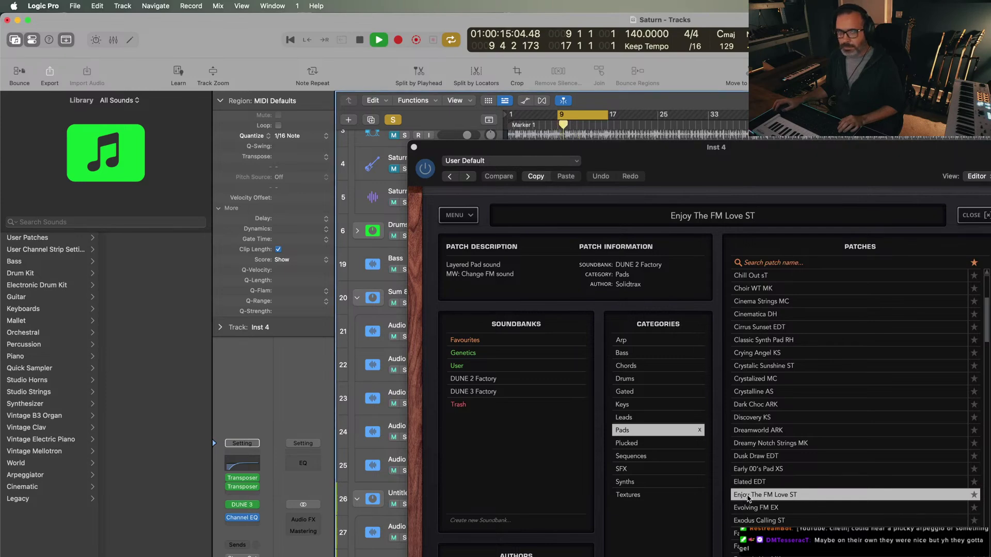
{"action": "left_click", "coordinate": [750, 418]}
{"action": "left_click", "coordinate": [755, 407]}
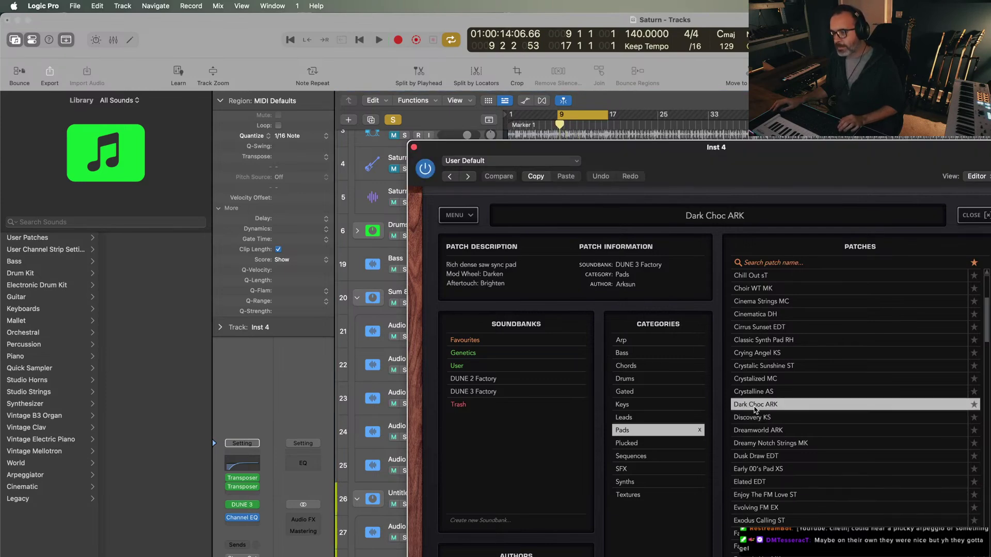
{"action": "left_click", "coordinate": [754, 394]}
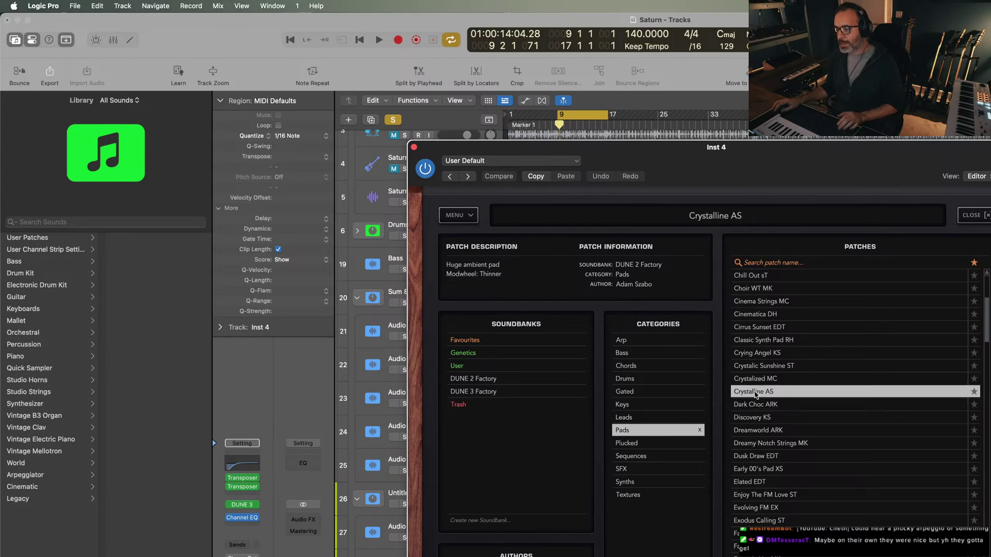
{"action": "key", "text": "space"}
{"action": "left_click", "coordinate": [757, 380]}
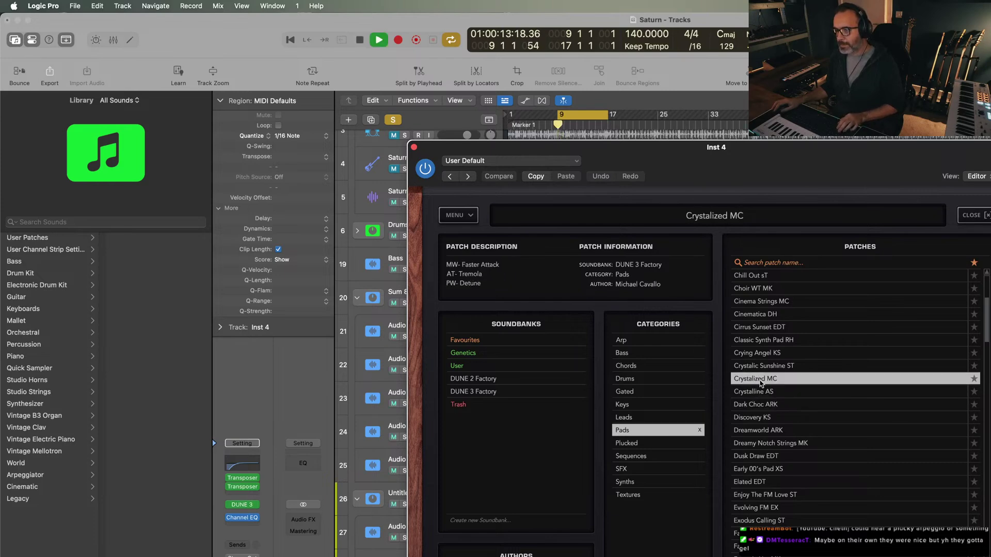
{"action": "left_click", "coordinate": [762, 367]}
{"action": "left_click", "coordinate": [763, 353]}
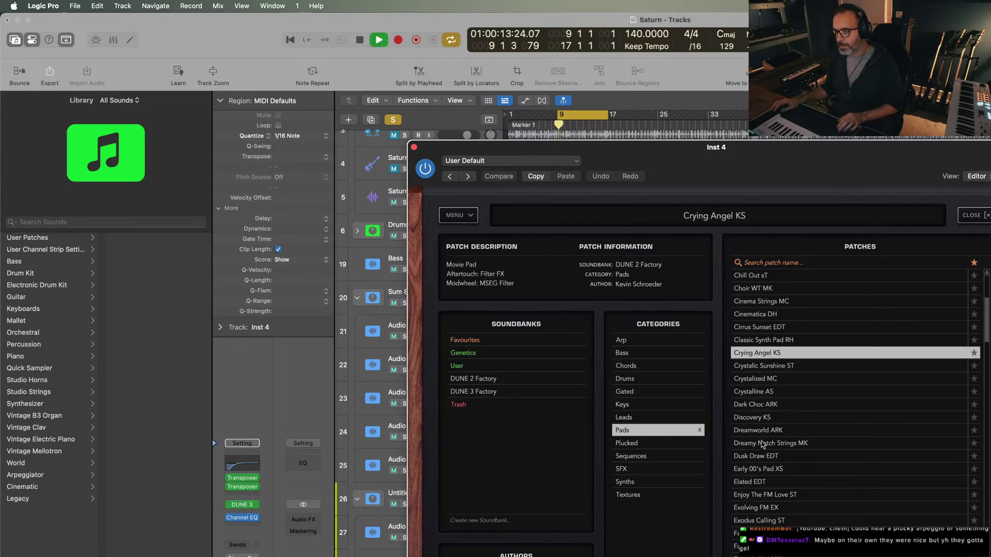
{"action": "key", "text": "space"}
- Compare Dreamworld ARK with Dreamy Notch Strings MK, load Dreamworld ARK, and unsolo the track to hear it in the full mix
{"action": "left_click", "coordinate": [751, 430]}
{"action": "key", "text": "space"}
{"action": "left_click", "coordinate": [756, 443]}
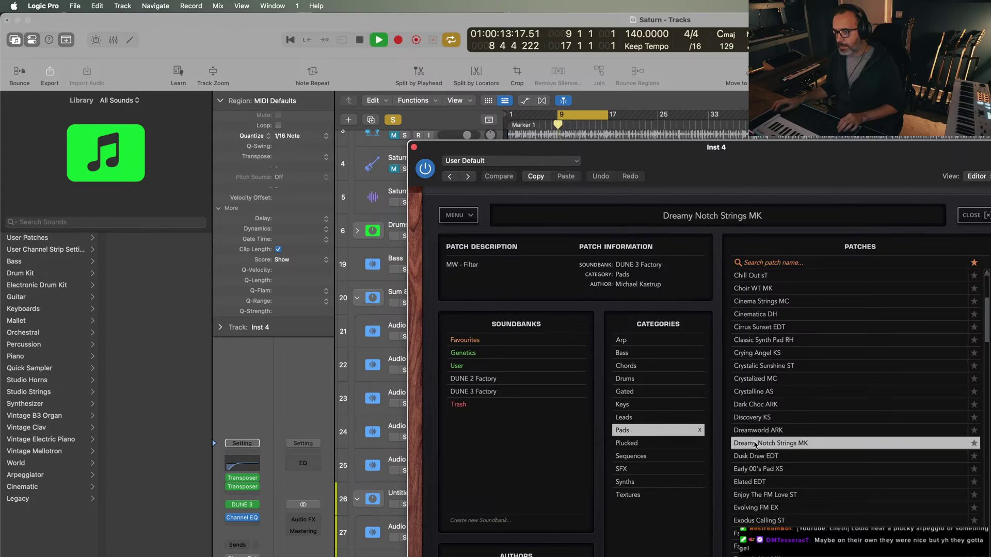
{"action": "left_click", "coordinate": [752, 431]}
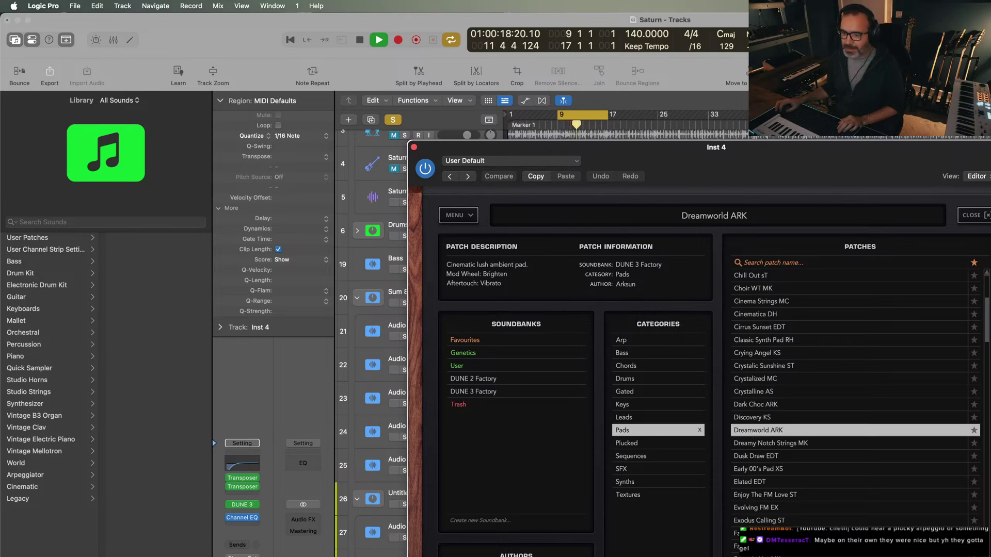
{"action": "key", "text": "s"}
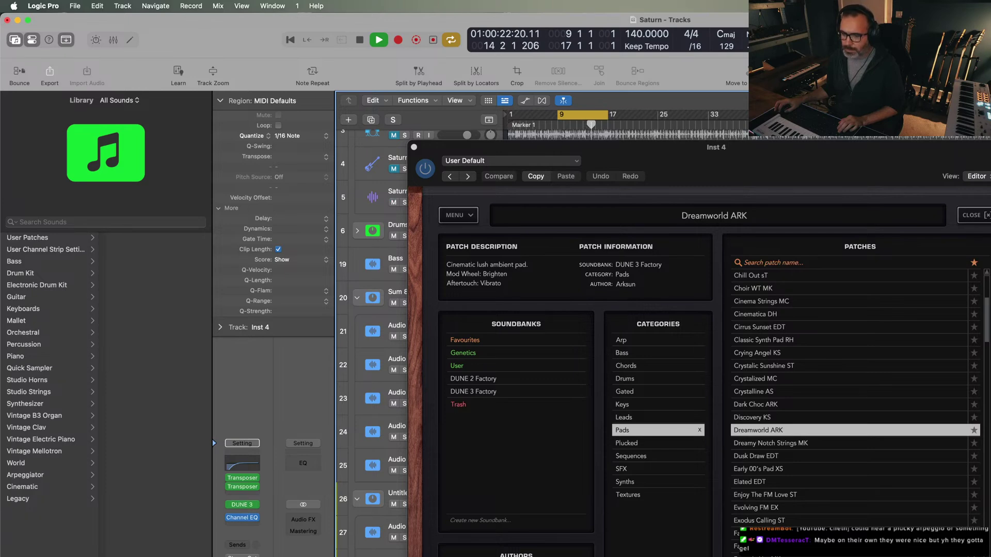
- Turn off cycle playback, play the arrangement, and check the DUNE 3 settings on the Init Patch track
{"action": "left_click", "coordinate": [414, 148]}
{"action": "key", "text": "c"}
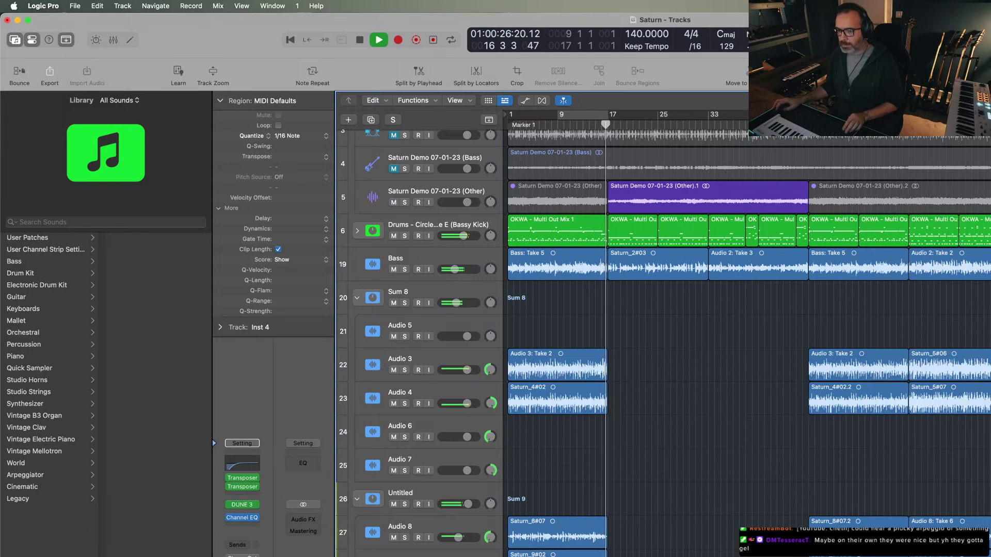
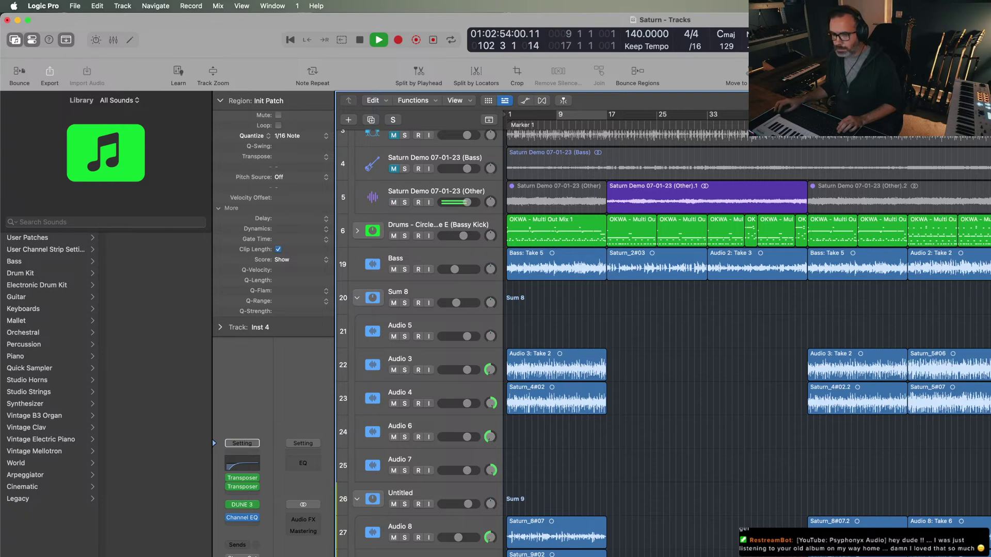
{"action": "left_click", "coordinate": [243, 510]}
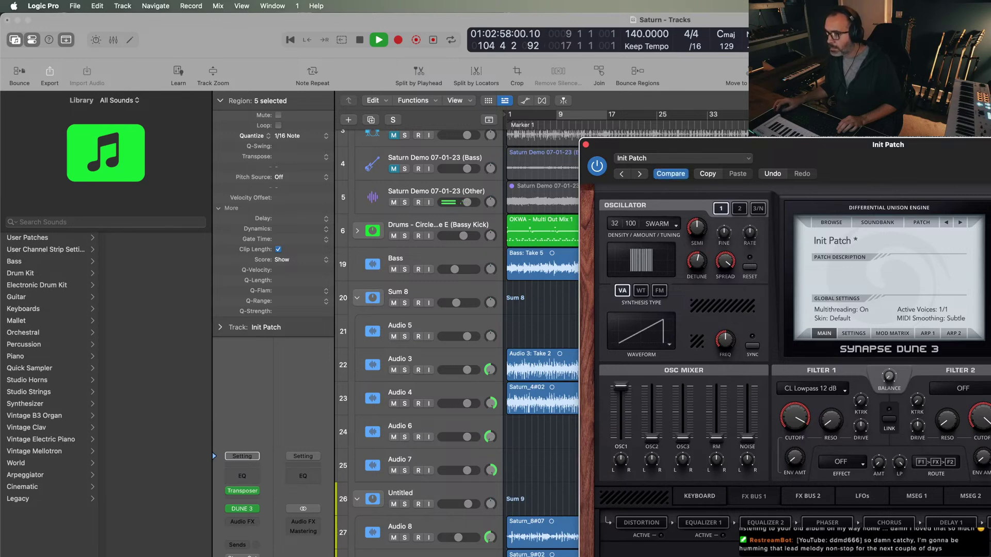
{"action": "key", "text": "space"}
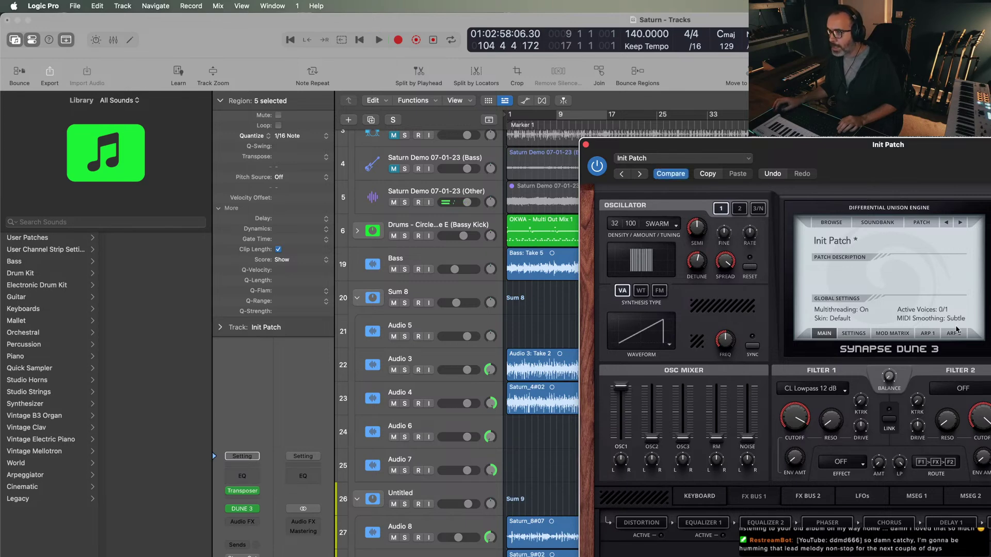
{"action": "left_click", "coordinate": [586, 145]}
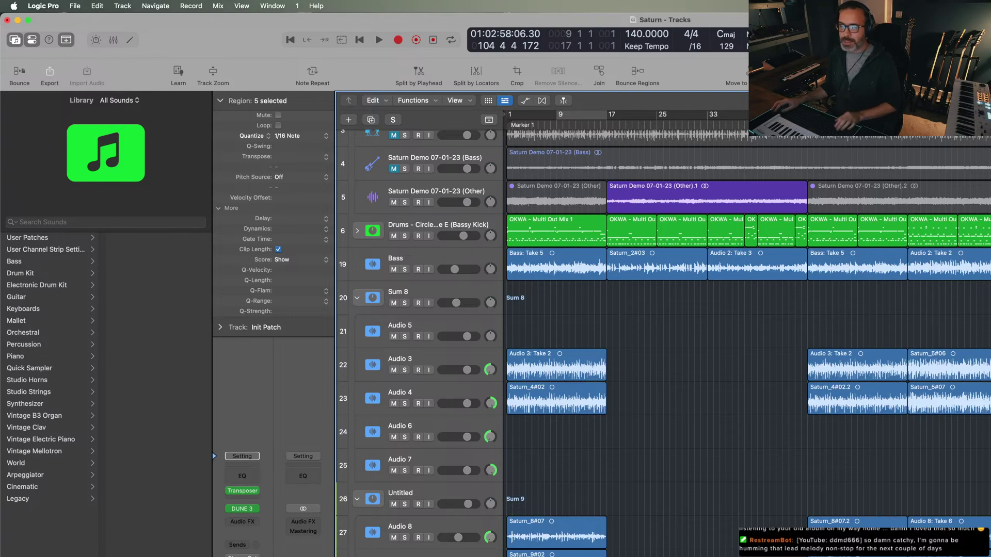
{"action": "key", "text": "space"}
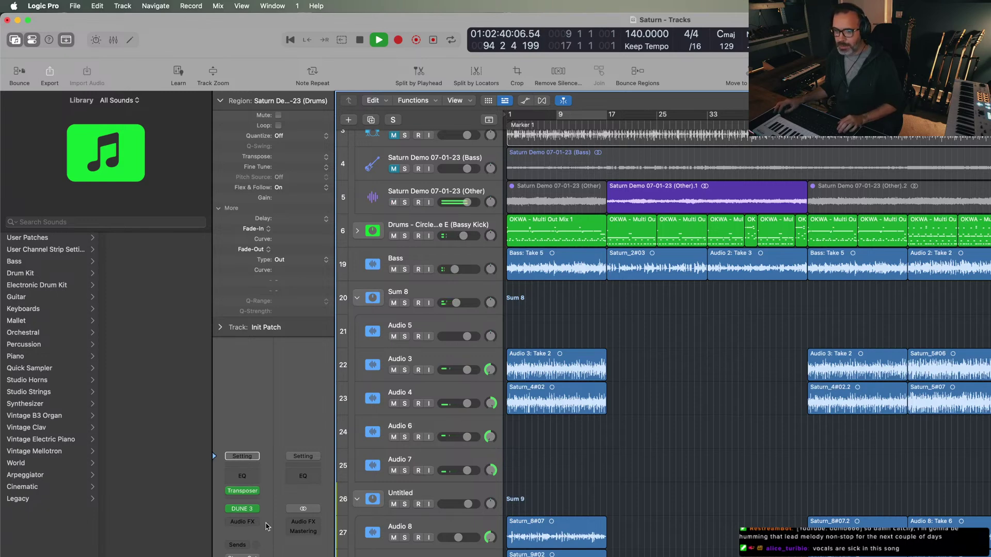
- Set oscillator 1's tuning mode to Linear in the Init Patch track's DUNE 3 and listen to the result
{"action": "left_click", "coordinate": [246, 511]}
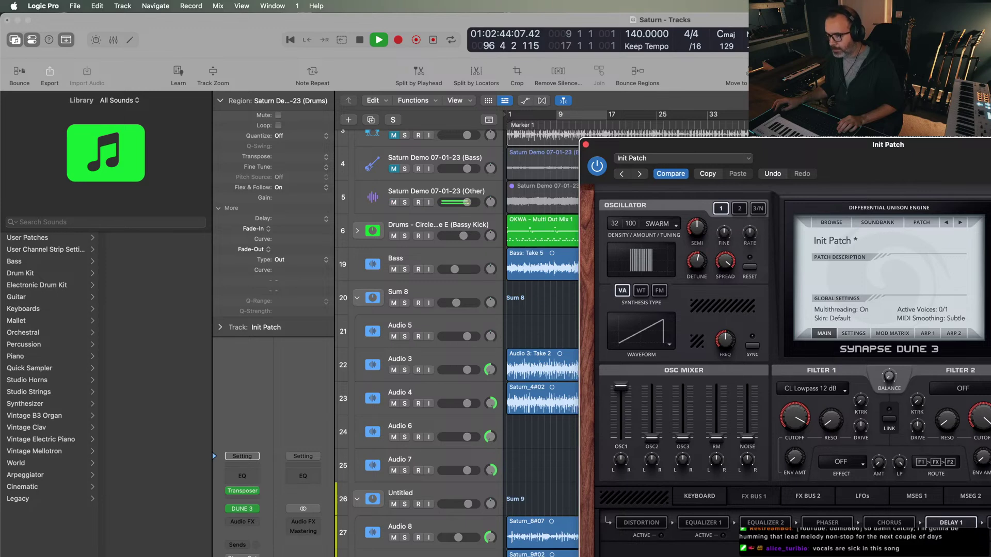
{"action": "left_click", "coordinate": [657, 225]}
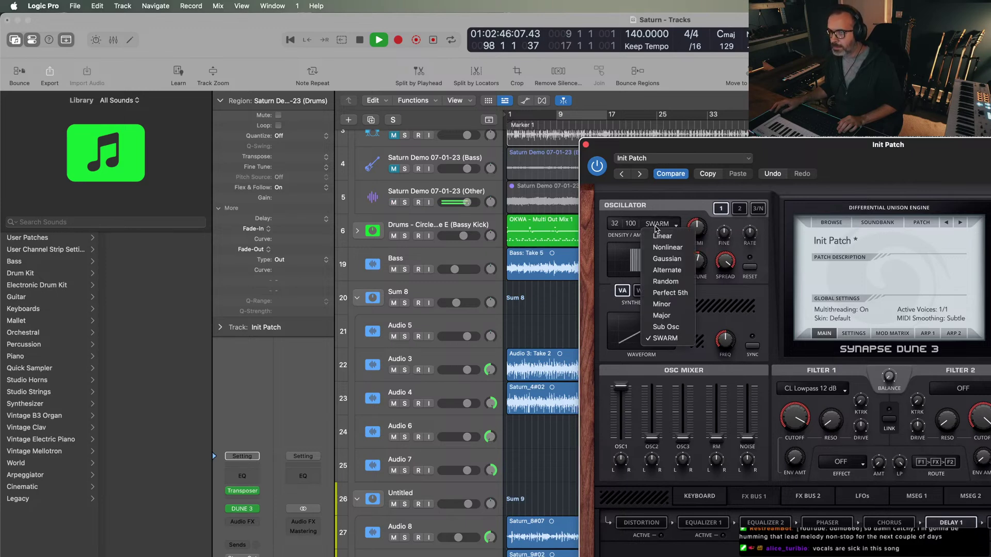
{"action": "left_click", "coordinate": [658, 236]}
{"action": "mouse_move", "coordinate": [701, 266]}
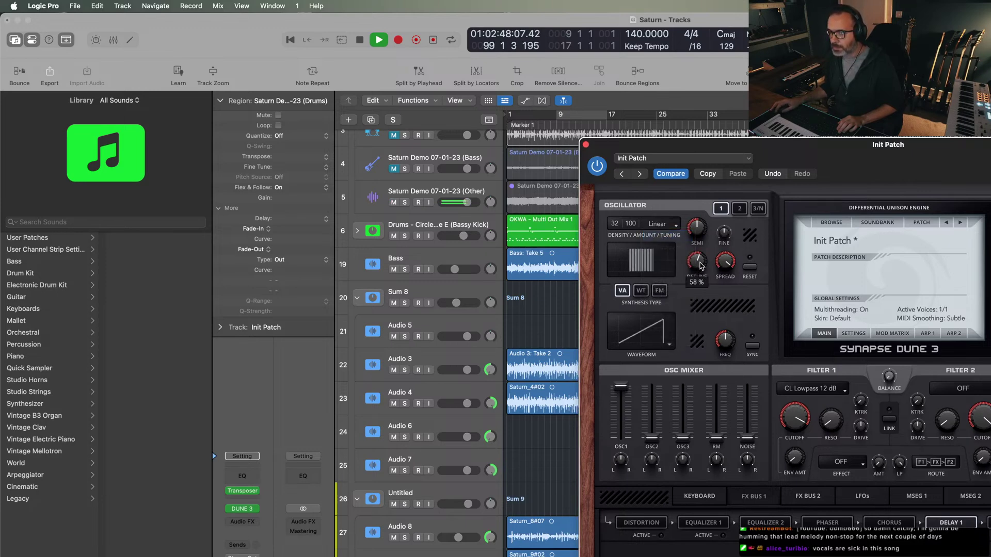
{"action": "left_click", "coordinate": [739, 209]}
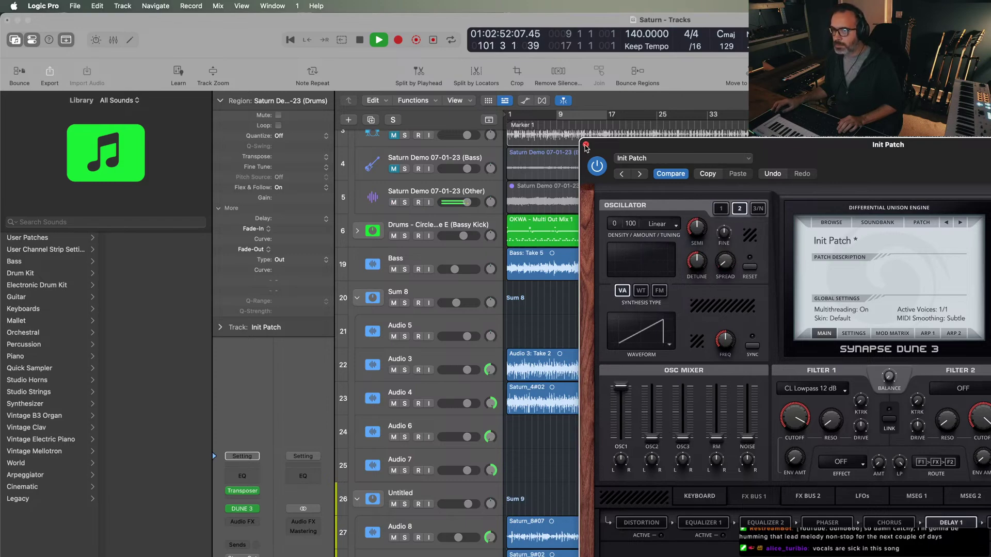
{"action": "left_click", "coordinate": [586, 145]}
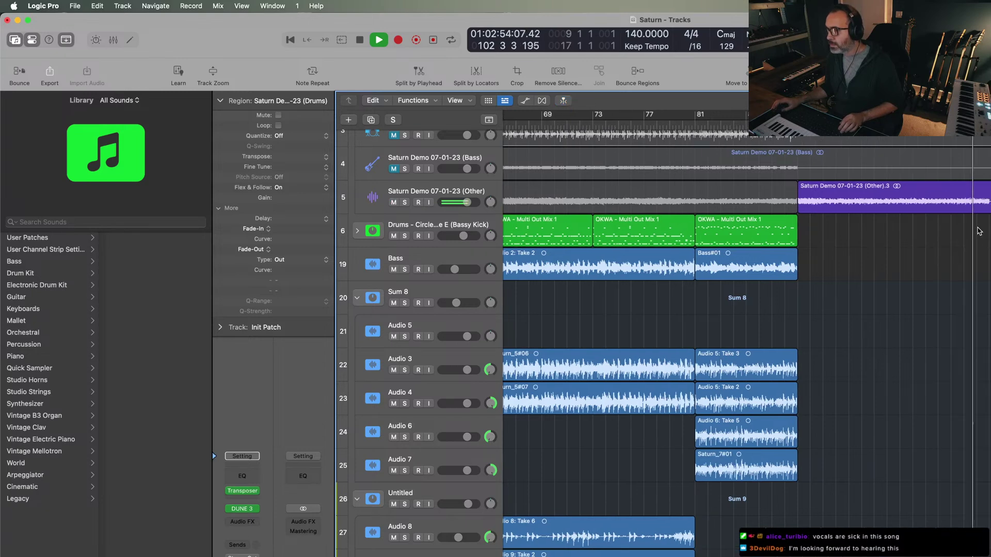
{"action": "left_click", "coordinate": [980, 230]}
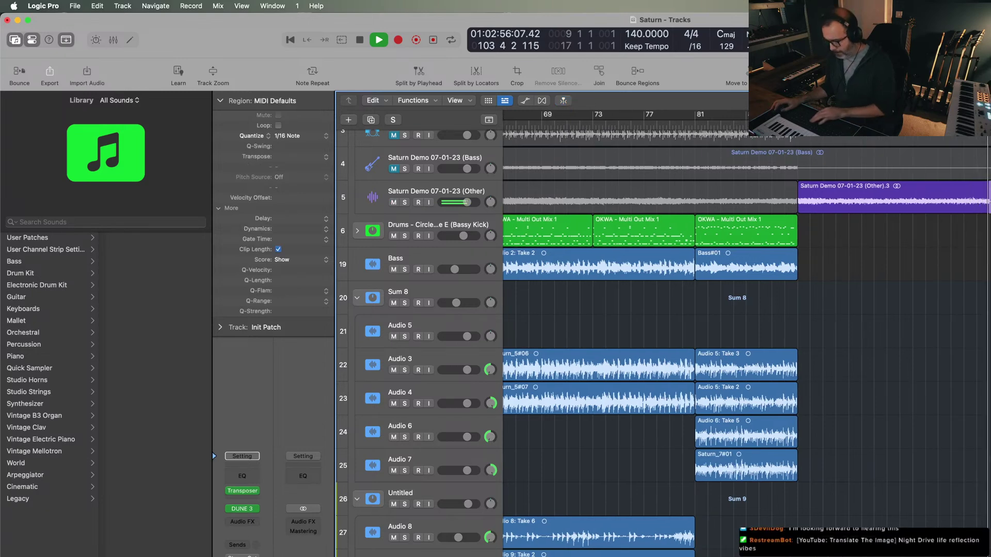
{"action": "key", "text": "space"}
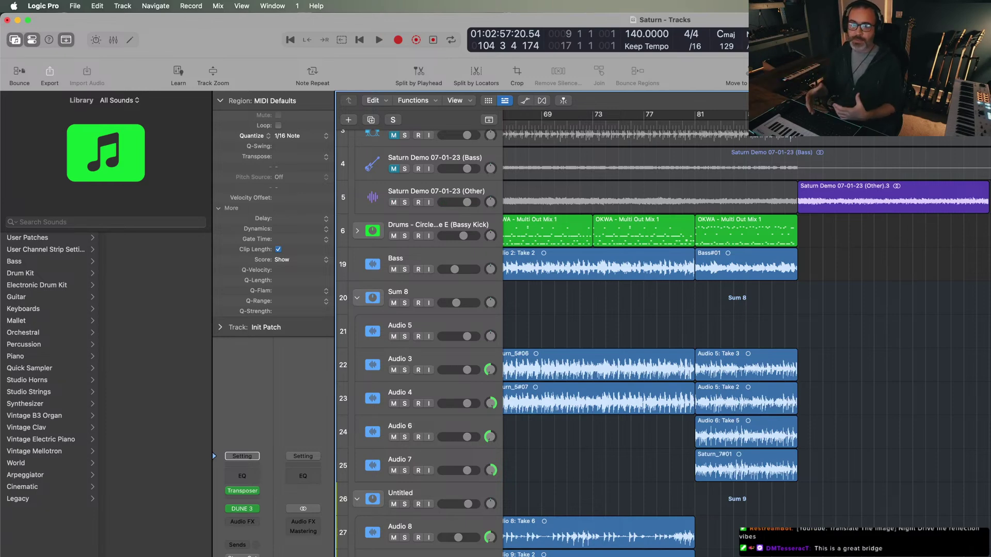
- Play the arrangement from bar 49 and compare the mix with two selected MIDI regions muted and unmuted
{"action": "key", "text": "z"}
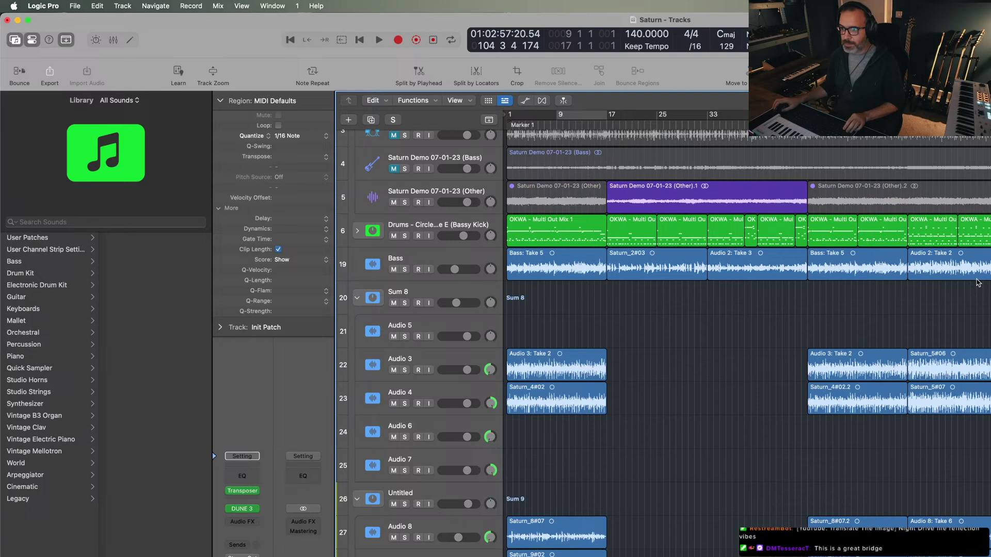
{"action": "left_click", "coordinate": [810, 138]}
{"action": "key", "text": "space"}
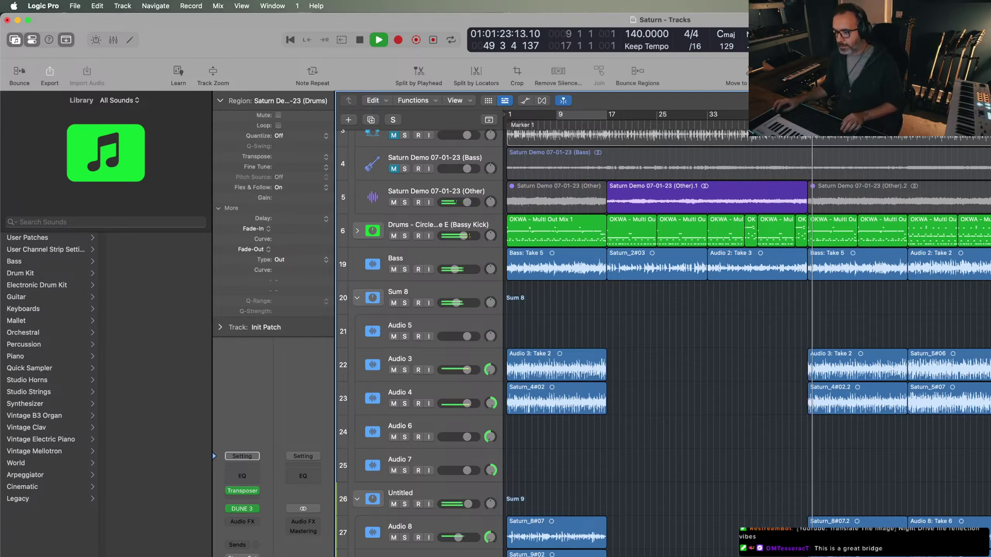
{"action": "left_click", "coordinate": [831, 232]}
{"action": "key", "text": "ctrl+m"}
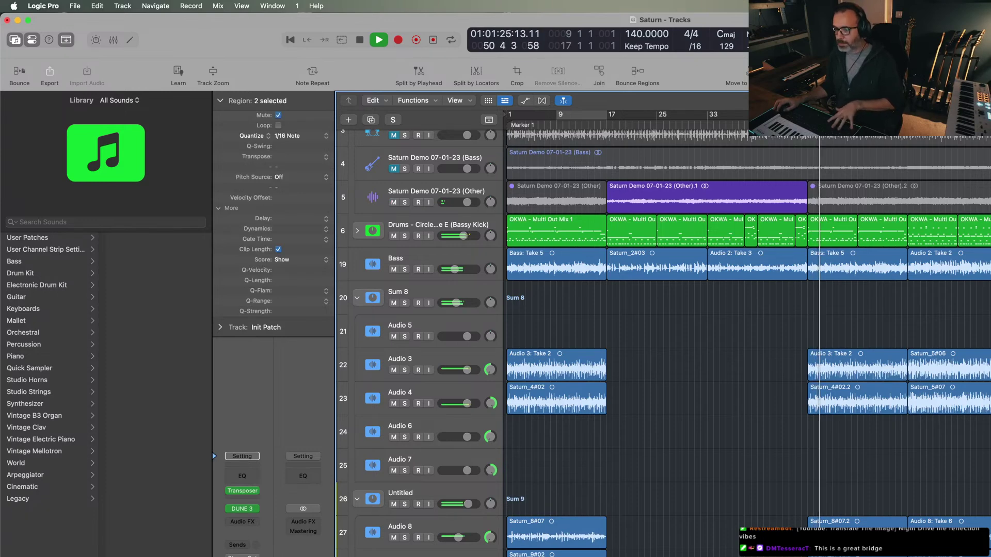
{"action": "key", "text": "ctrl+m"}
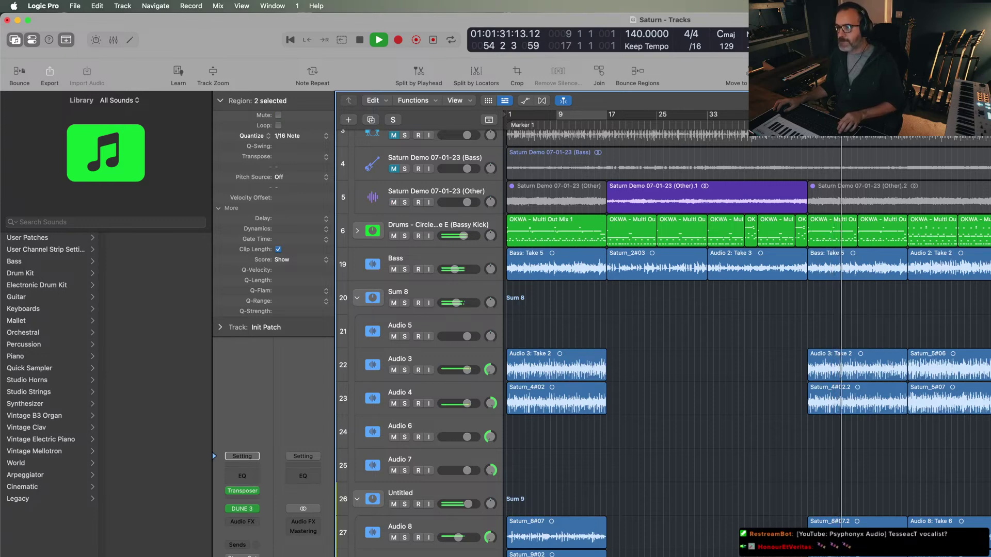
- Listen on through the full mix, stop playback, and look over the tracks up to the demo stems
{"action": "left_click_drag", "start_coordinate": [826, 214], "coordinate": [836, 524]}
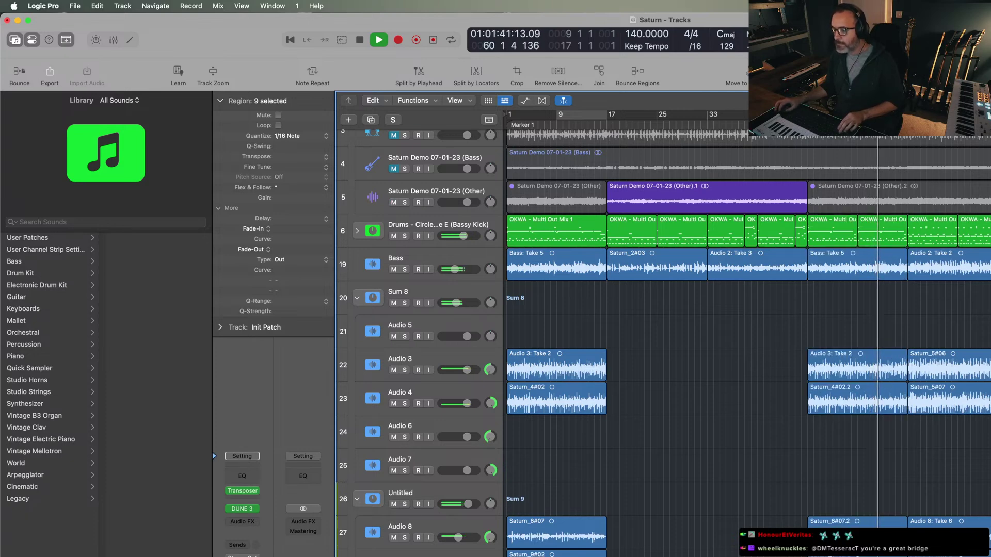
{"action": "key", "text": "shift+super+a"}
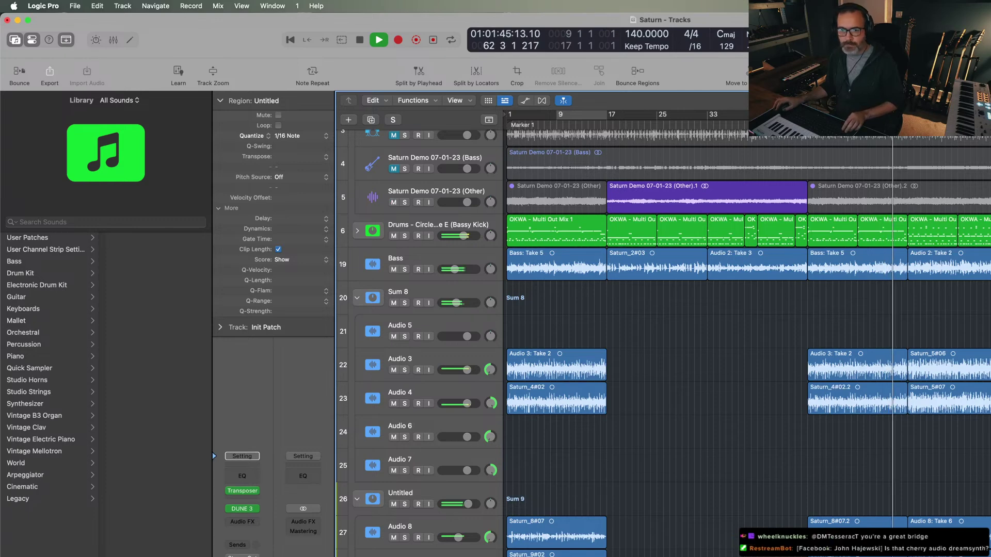
{"action": "scroll", "coordinate": [670, 341], "scroll_direction": "up", "scroll_amount": 2}
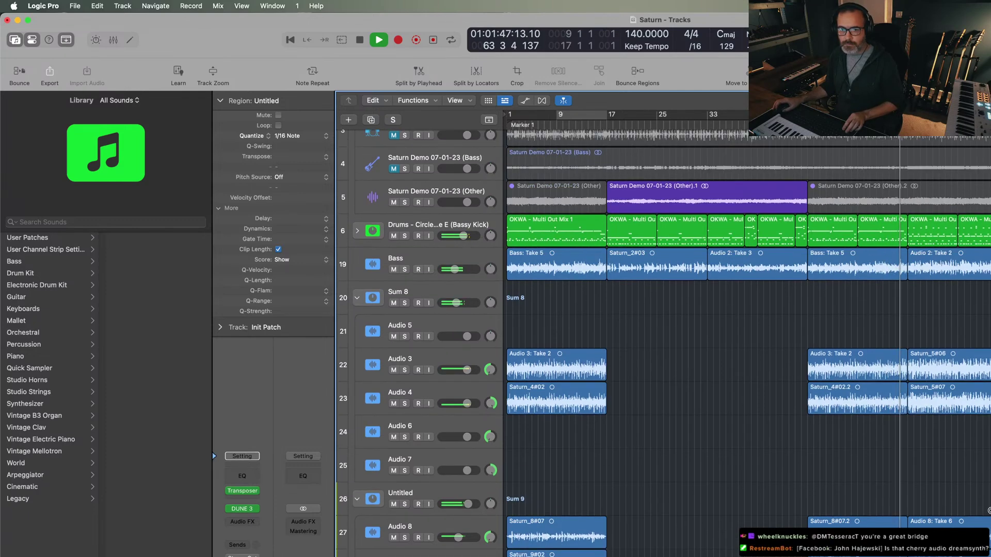
{"action": "key", "text": "shift+super+a"}
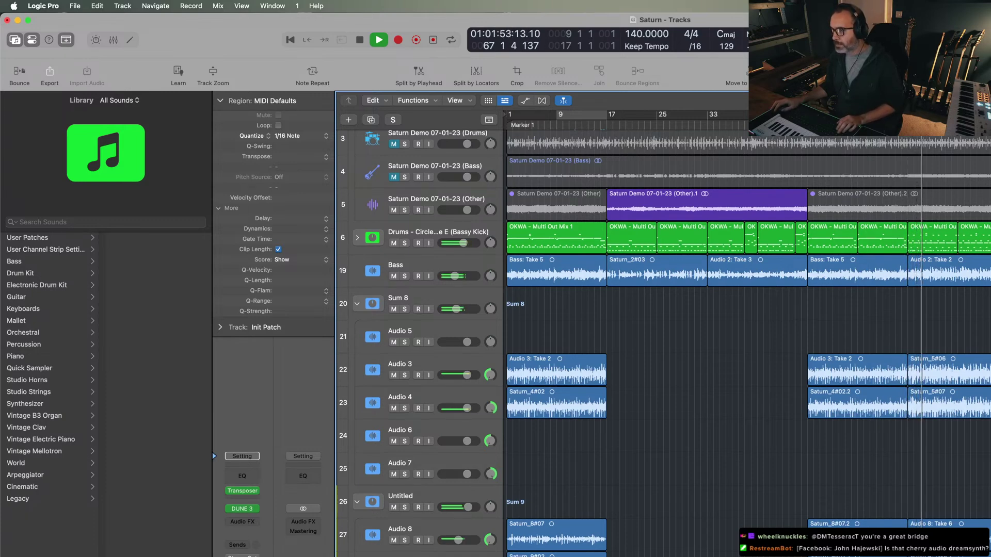
{"action": "key", "text": "space"}
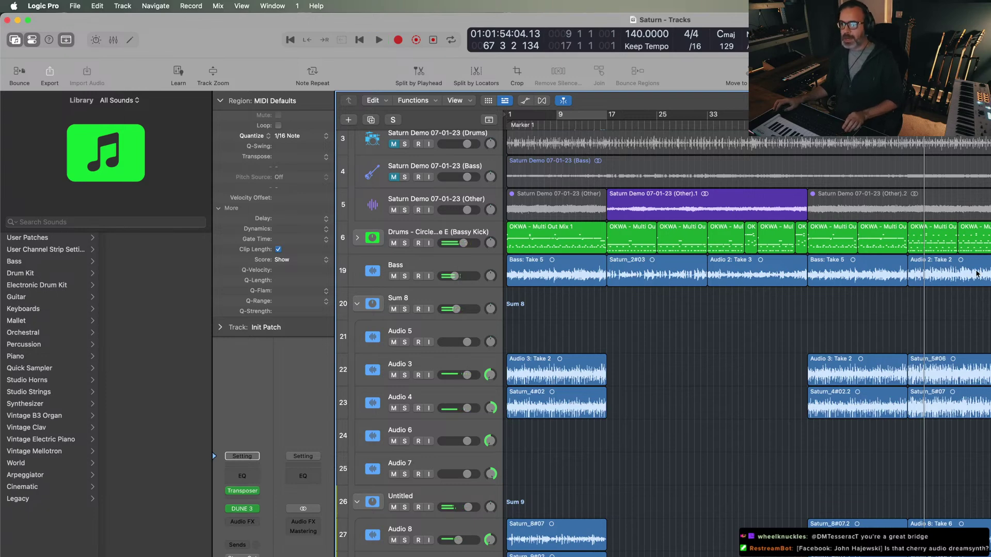
{"action": "scroll", "coordinate": [833, 313], "scroll_direction": "left", "scroll_amount": 1}
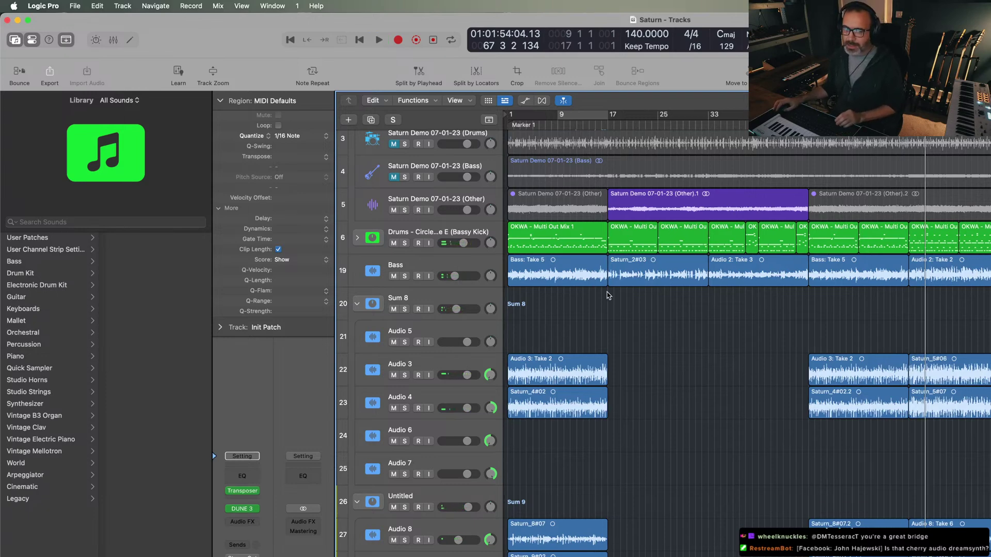
{"action": "scroll", "coordinate": [667, 349], "scroll_direction": "up", "scroll_amount": 2}
{"action": "scroll", "coordinate": [666, 349], "scroll_direction": "down", "scroll_amount": 2}
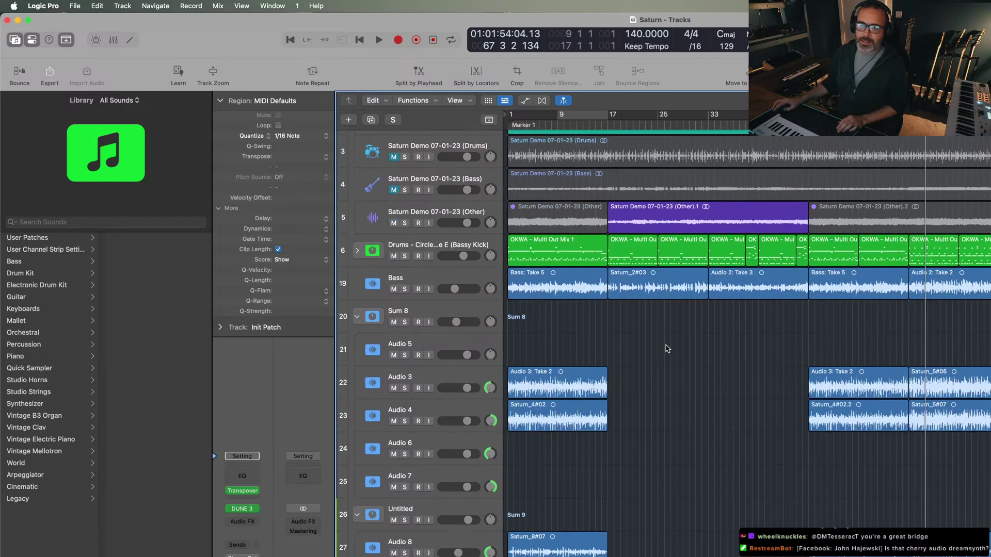
{"action": "scroll", "coordinate": [673, 336], "scroll_direction": "up", "scroll_amount": 2}
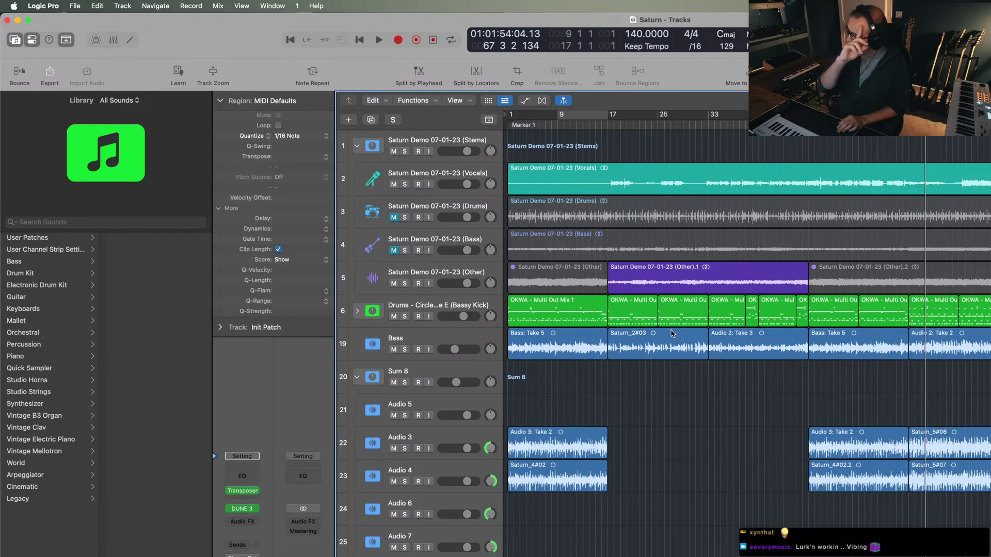
- Audition the passage from bar 100 and set oscillator 1's detune to 52 % in the Init Patch track's DUNE 3
{"action": "key", "text": "alt+period"}
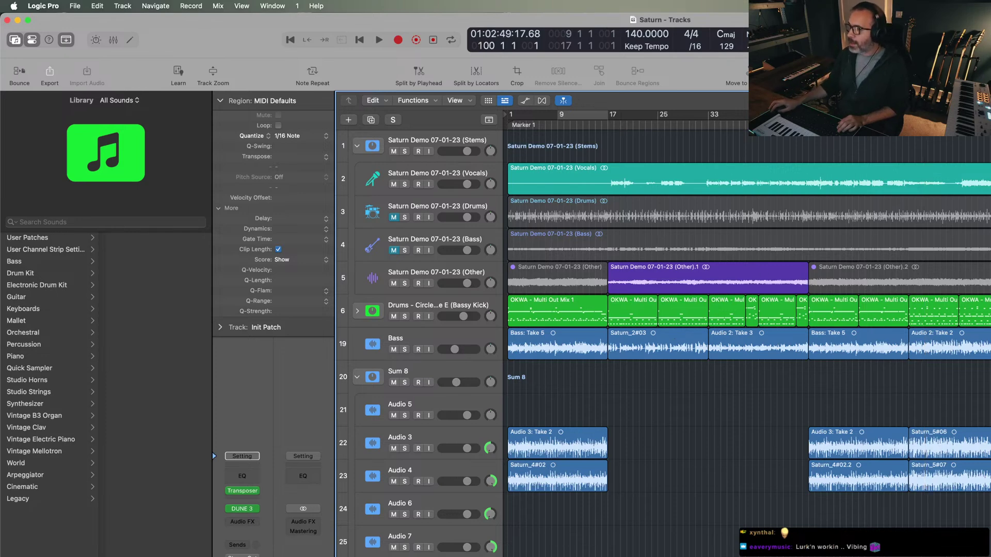
{"action": "key", "text": "space"}
{"action": "scroll", "coordinate": [749, 274], "scroll_direction": "down", "scroll_amount": 2}
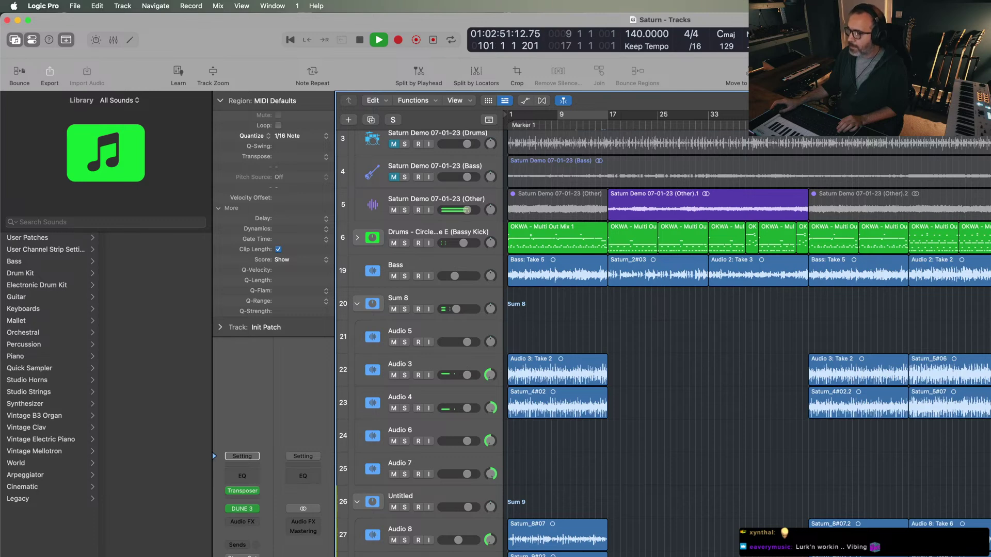
{"action": "key", "text": "space"}
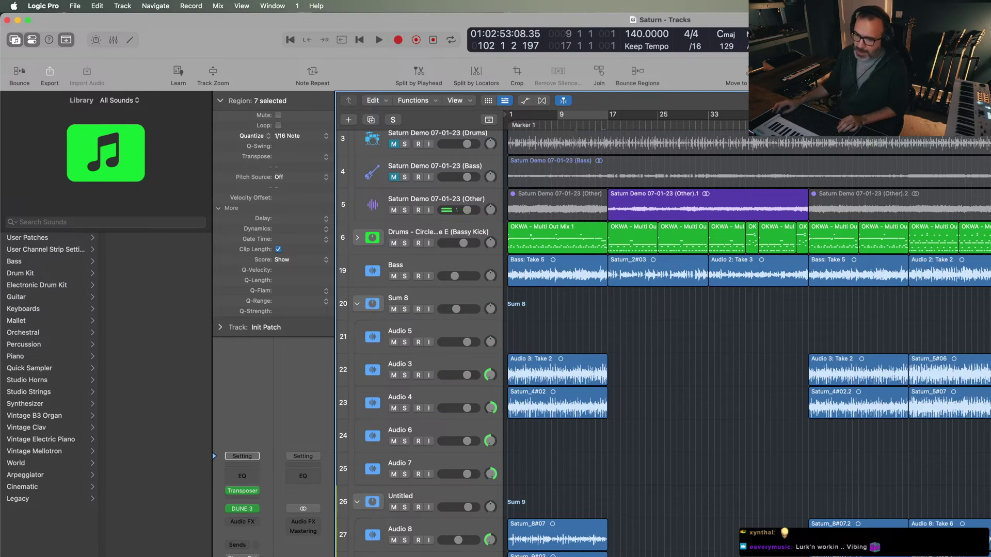
{"action": "left_click", "coordinate": [242, 508]}
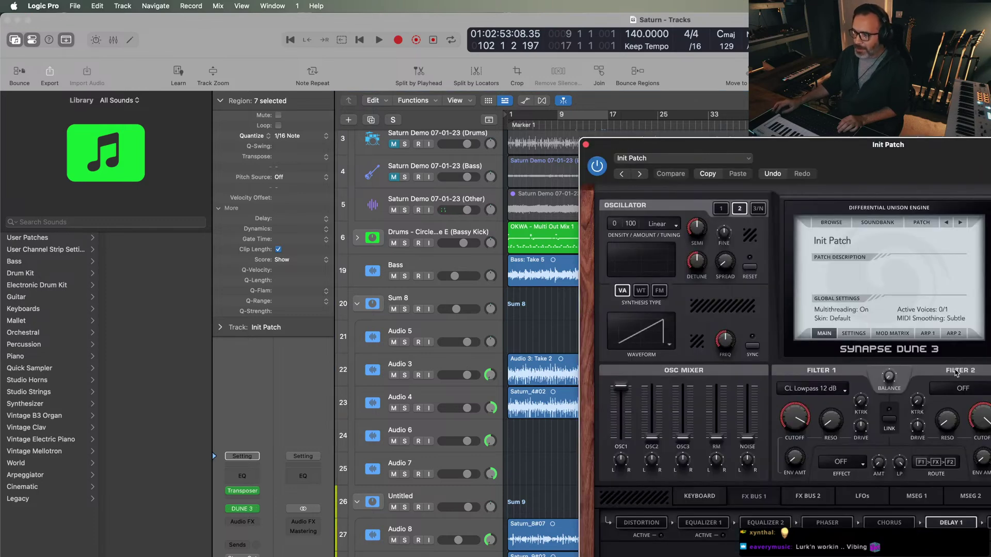
{"action": "key", "text": "space"}
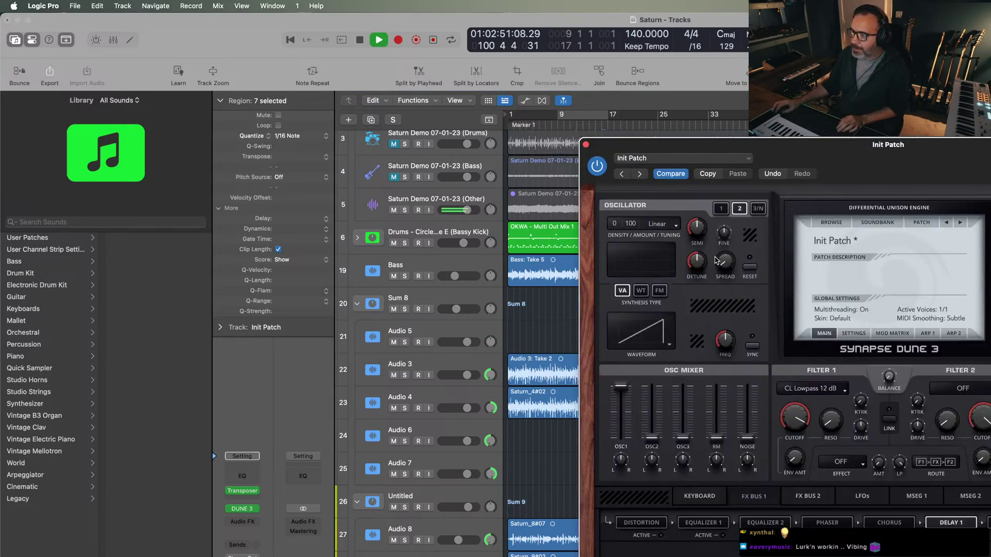
{"action": "mouse_move", "coordinate": [688, 268]}
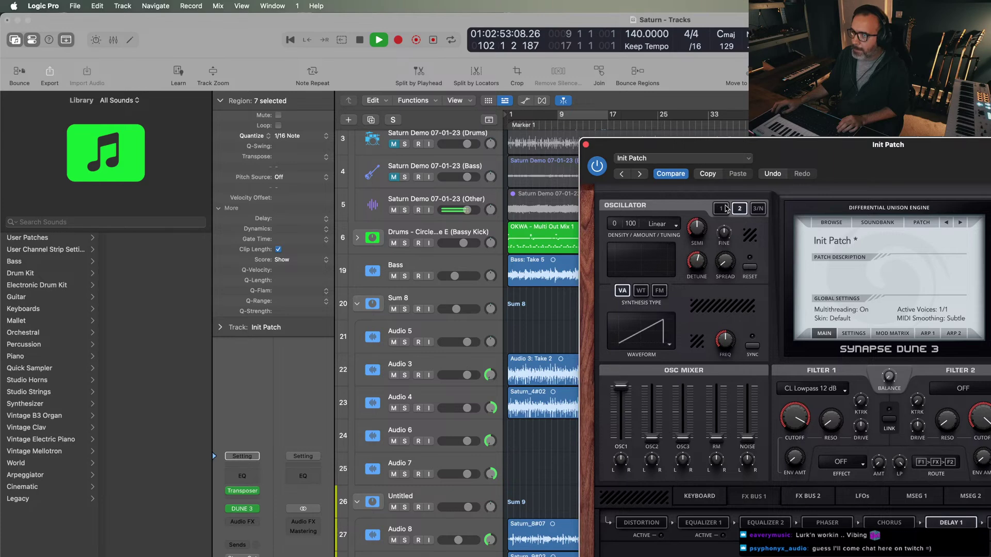
{"action": "scroll", "coordinate": [705, 258], "scroll_direction": "up", "scroll_amount": 2}
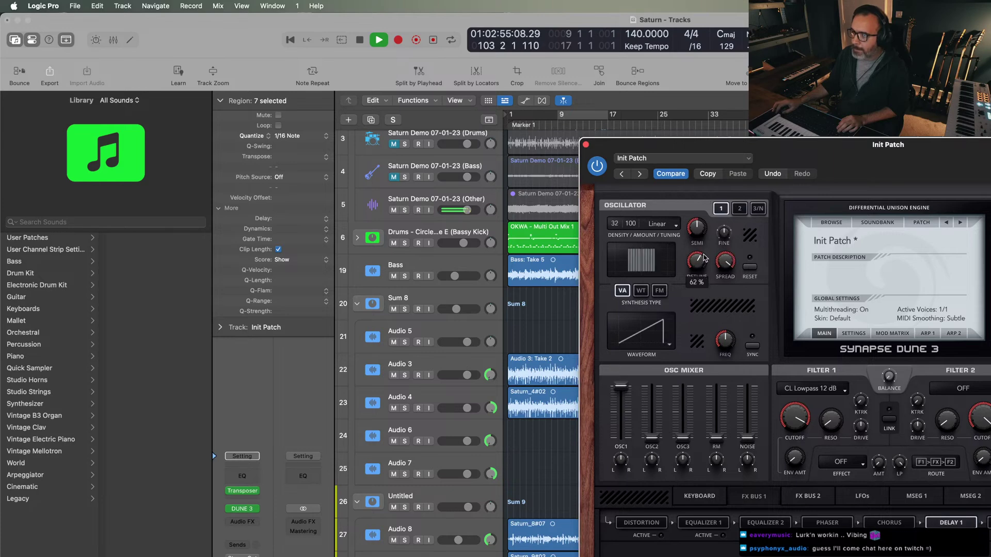
{"action": "scroll", "coordinate": [705, 258], "scroll_direction": "down", "scroll_amount": 5}
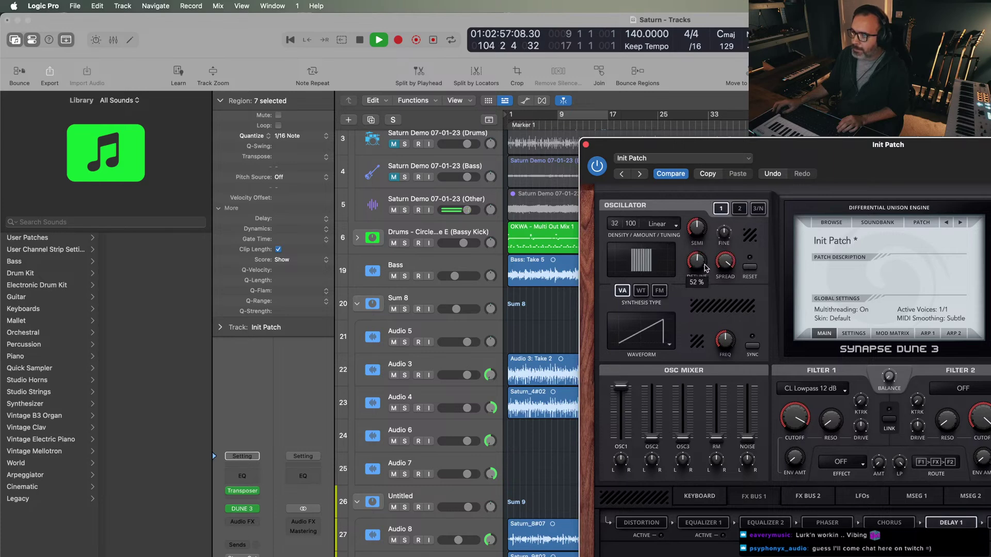
{"action": "left_click", "coordinate": [586, 145]}
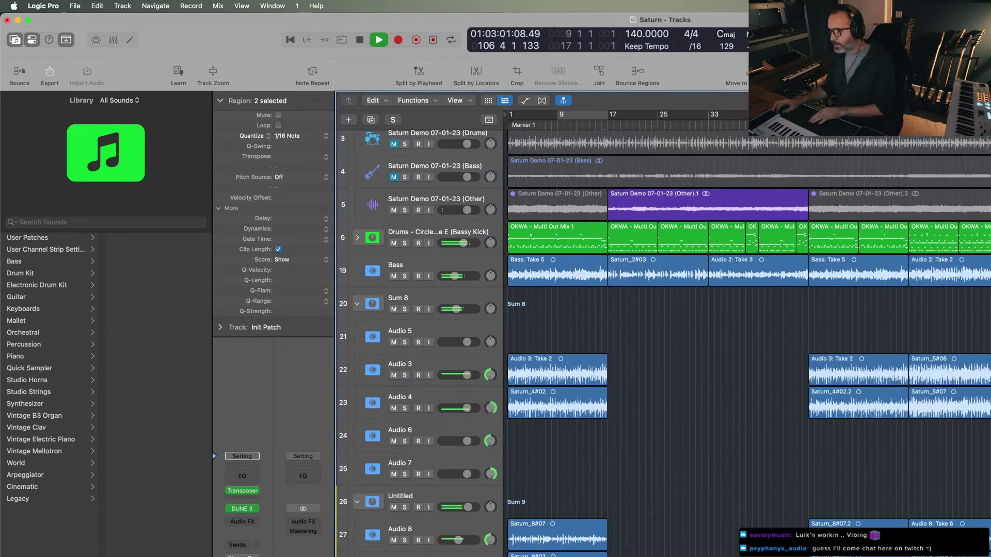
{"action": "scroll", "coordinate": [876, 275], "scroll_direction": "up", "scroll_amount": 3}
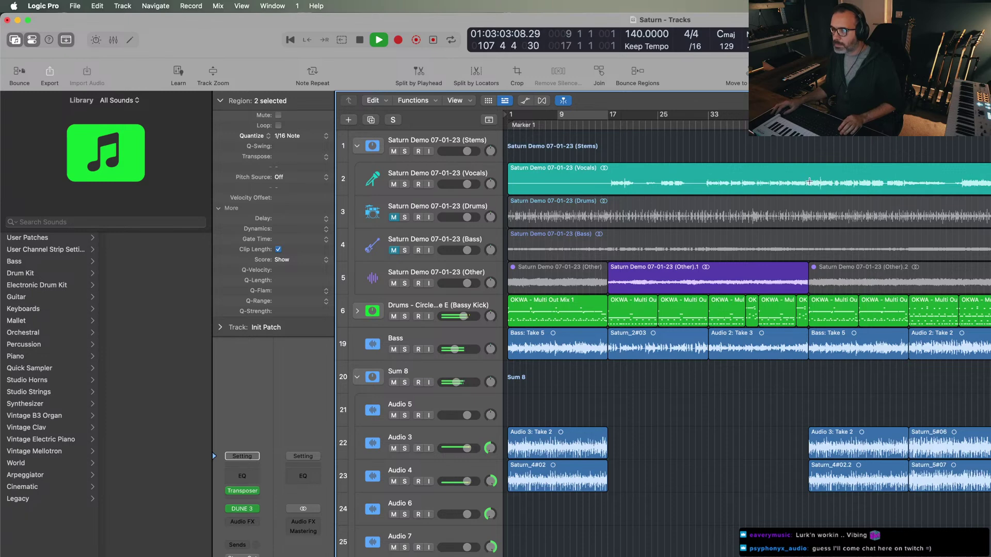
- Try to split bars 49 to 65 of the vocals stem into a region of its own
{"action": "left_click_drag", "start_coordinate": [809, 182], "coordinate": [906, 188]}
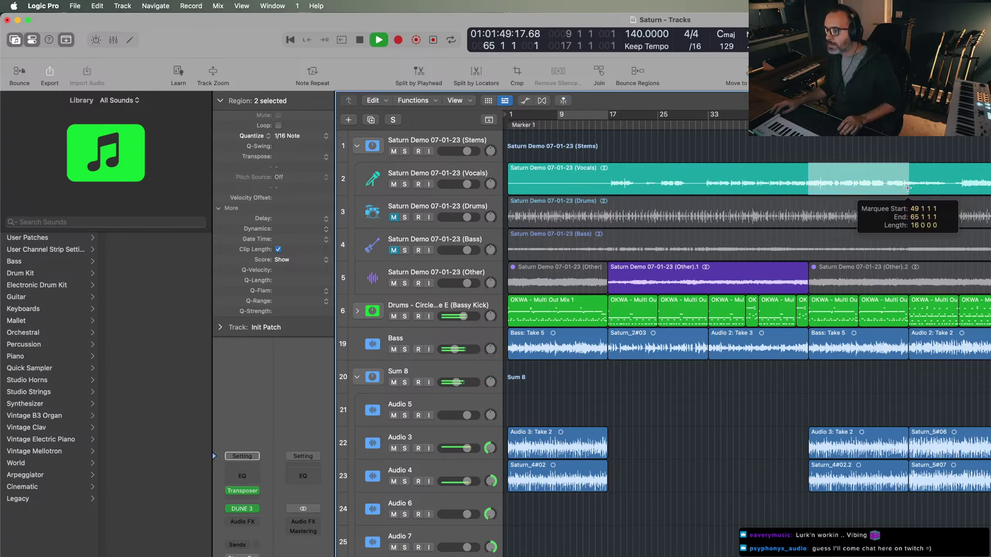
{"action": "left_click_drag", "start_coordinate": [906, 187], "coordinate": [904, 188]}
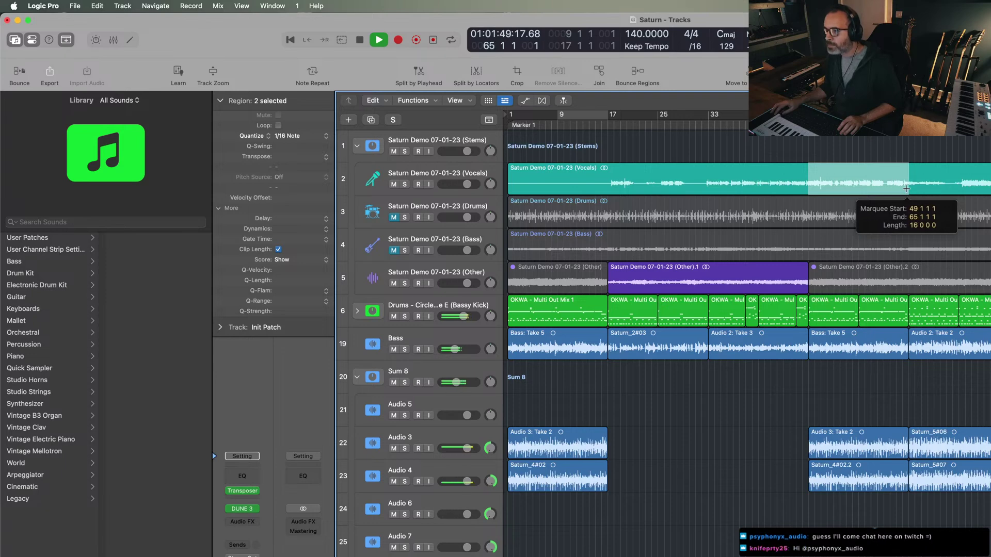
{"action": "left_click", "coordinate": [900, 187]}
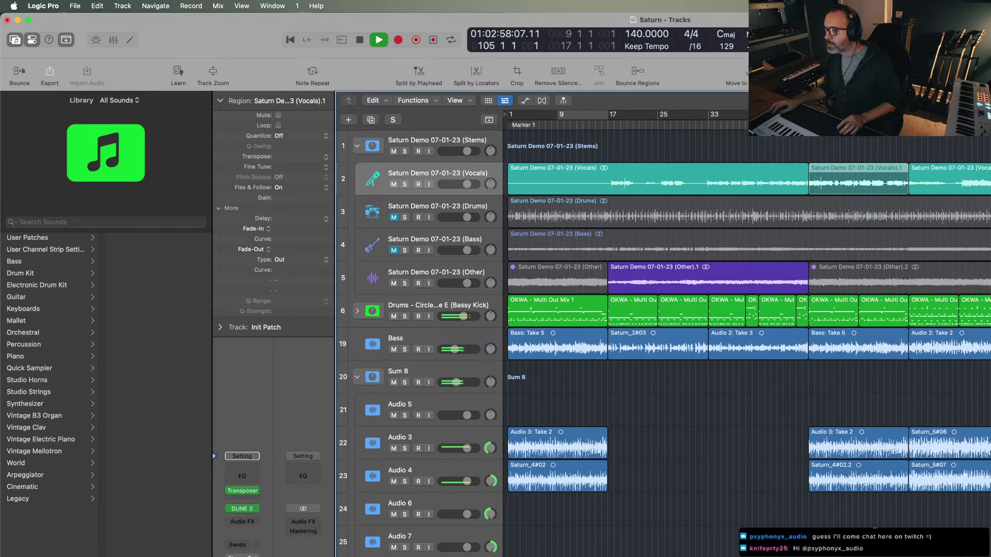
{"action": "key", "text": "super+z"}
- Mute the selected second vocals stem region and play the arrangement up to bar 126
{"action": "key", "text": "super+Right"}
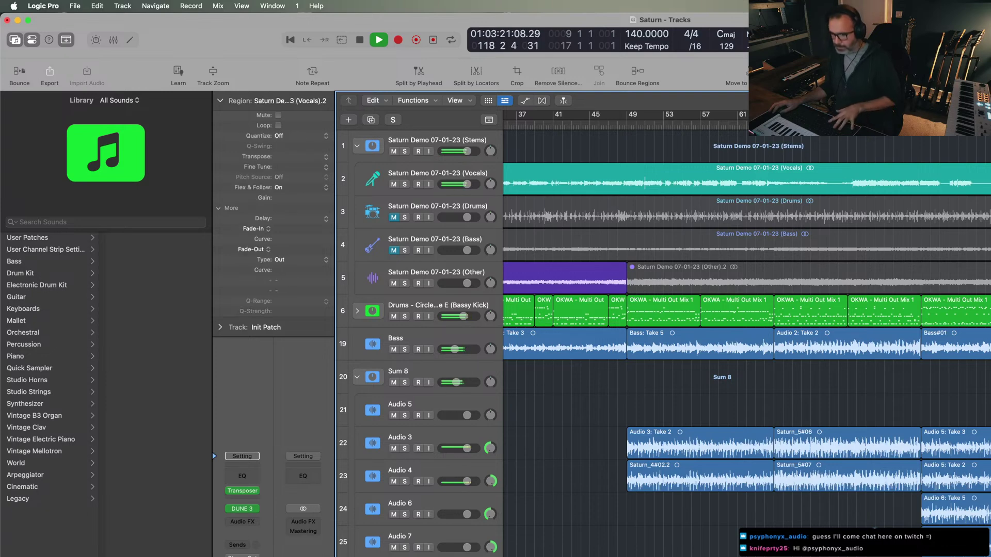
{"action": "scroll", "coordinate": [671, 335], "scroll_direction": "down", "scroll_amount": 3}
{"action": "scroll", "coordinate": [747, 336], "scroll_direction": "right", "scroll_amount": 3}
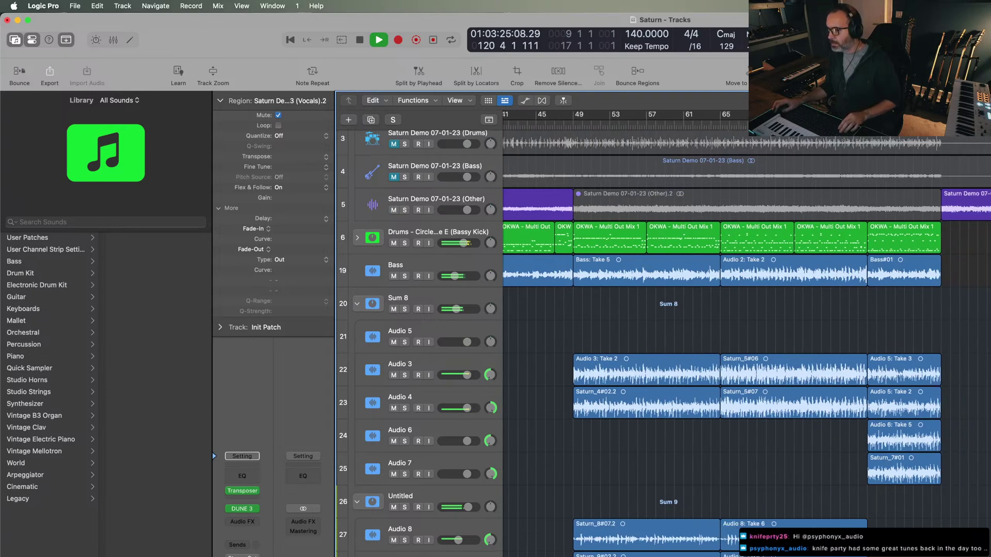
{"action": "key", "text": "space"}
{"action": "key", "text": "space"}
{"action": "key", "text": "alt+period"}
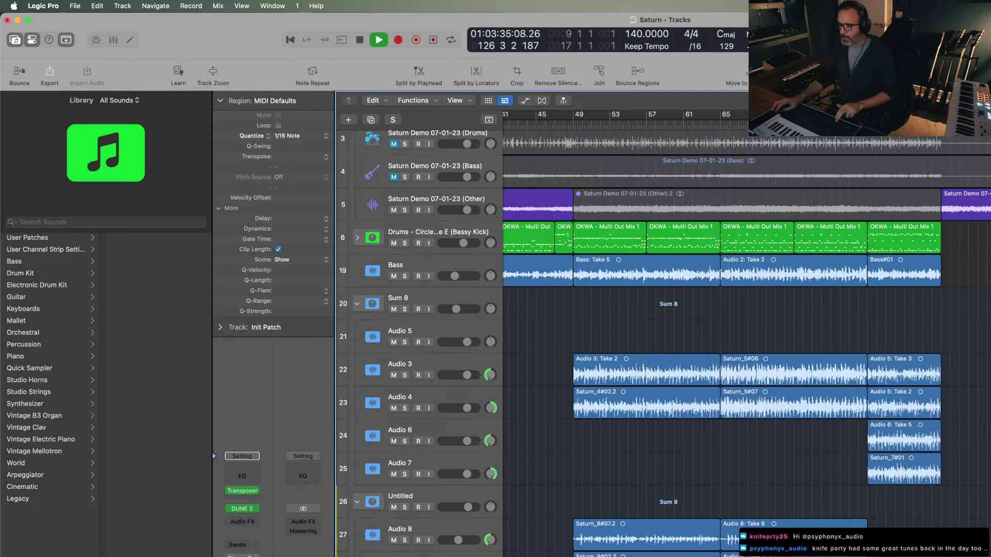
{"action": "key", "text": "space"}
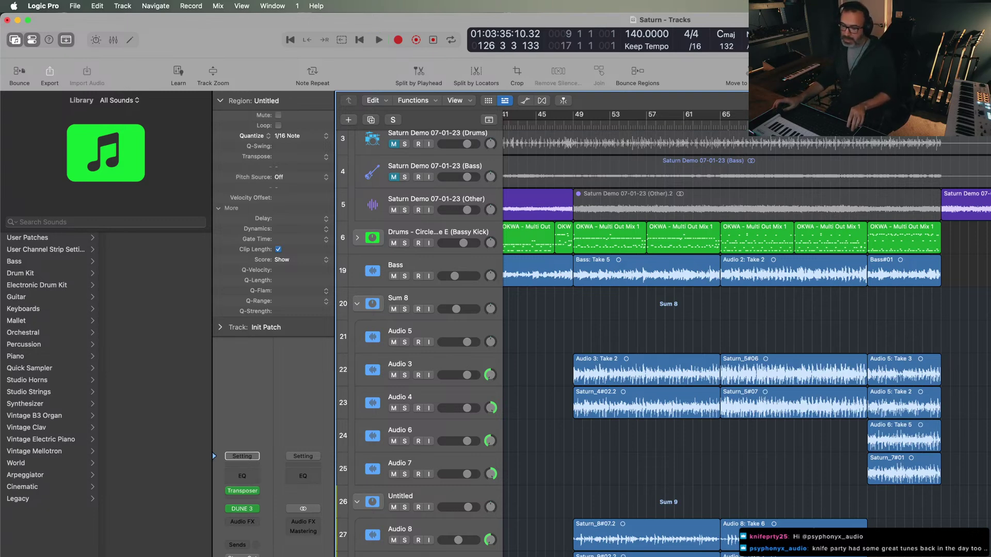
- Search the effect plug-ins for "neural" and insert an Archetype amp plug-in on the Audio 1 track
{"action": "scroll", "coordinate": [746, 330], "scroll_direction": "right", "scroll_amount": 2}
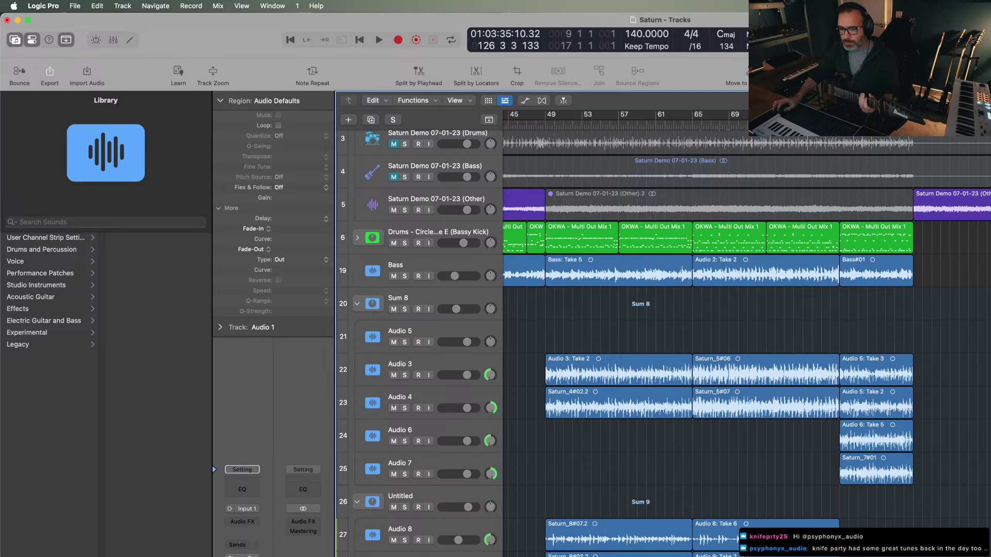
{"action": "left_click", "coordinate": [243, 522]}
{"action": "mouse_move", "coordinate": [257, 535]}
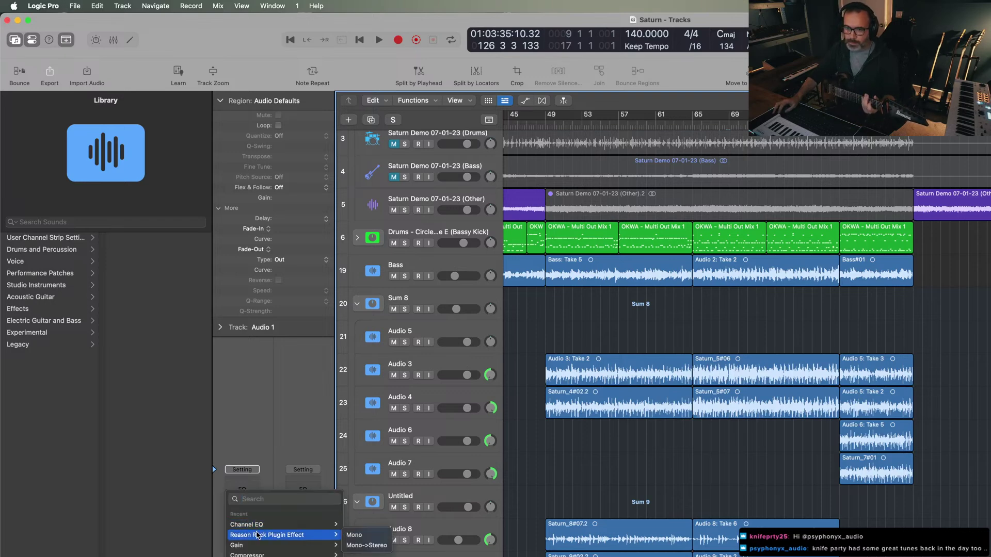
{"action": "left_click", "coordinate": [276, 499]}
{"action": "type", "text": "neural"}
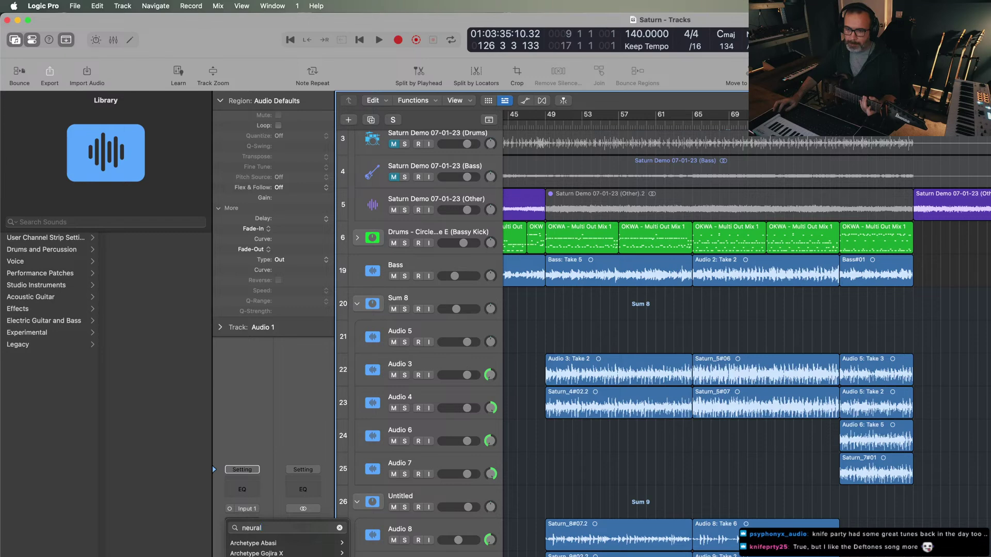
{"action": "key", "text": "Return"}
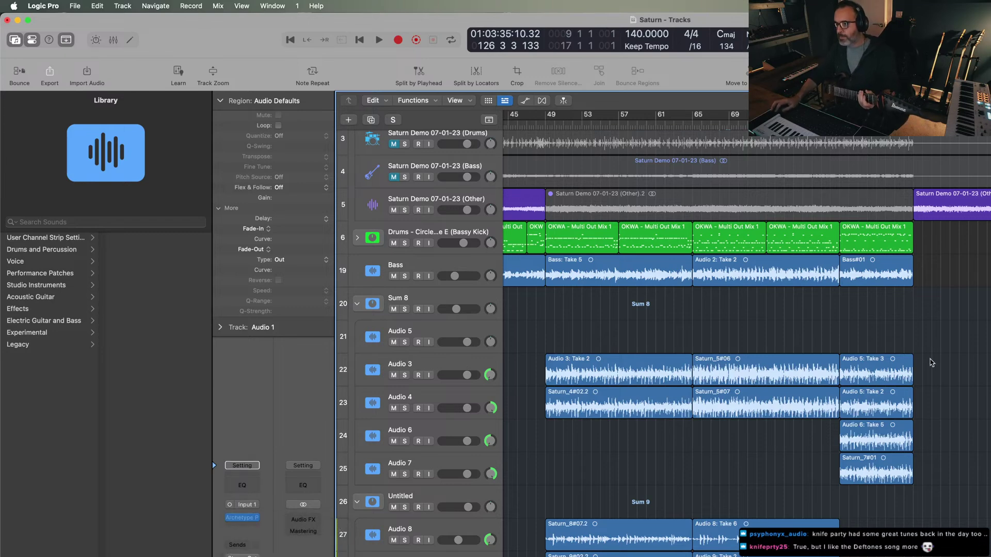
{"action": "scroll", "coordinate": [671, 335], "scroll_direction": "up", "scroll_amount": 3}
{"action": "scroll", "coordinate": [671, 335], "scroll_direction": "down", "scroll_amount": 2}
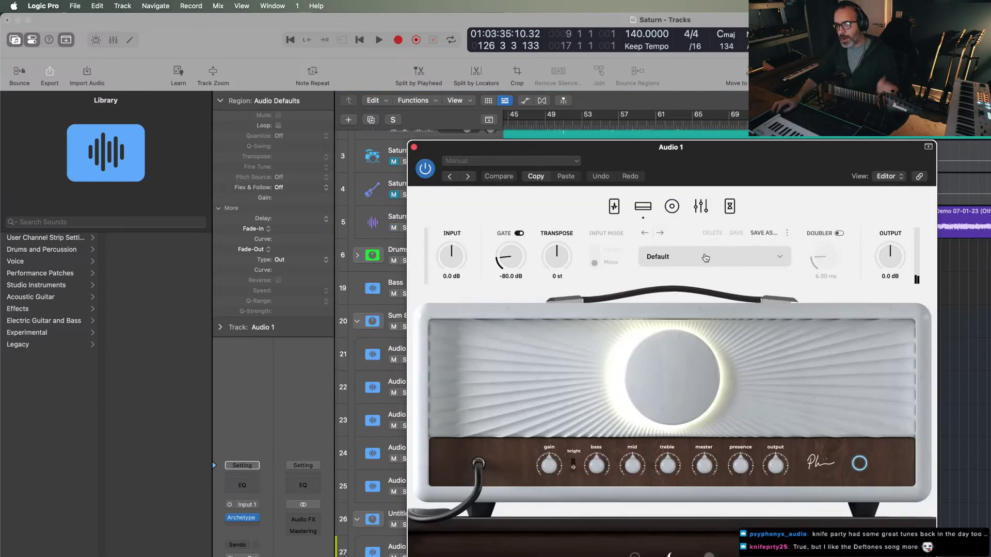
- Audition the Archetype presets on Audio 1 from 11 Nights - Chords through to Electric Sunrise - Sparkle
{"action": "left_click", "coordinate": [659, 236]}
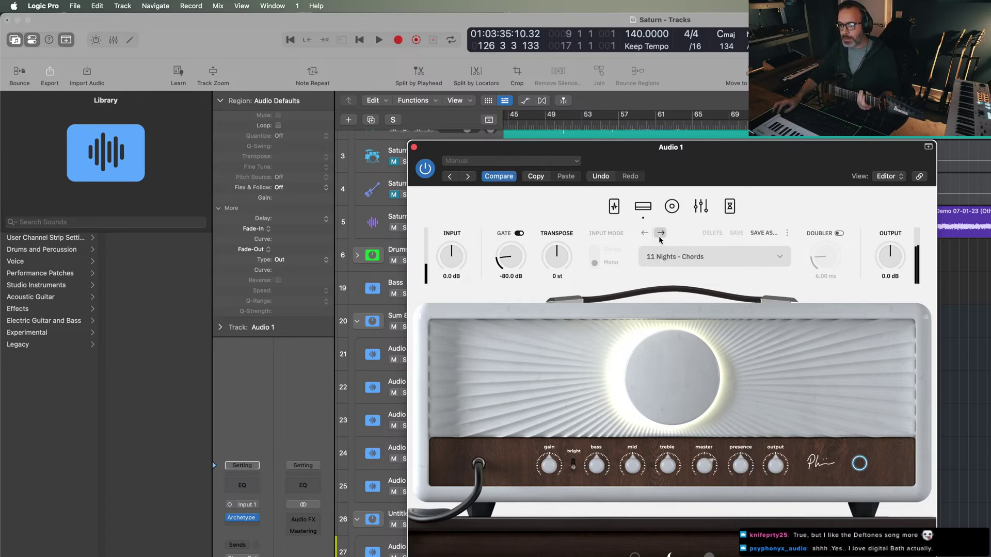
{"action": "left_click", "coordinate": [659, 235]}
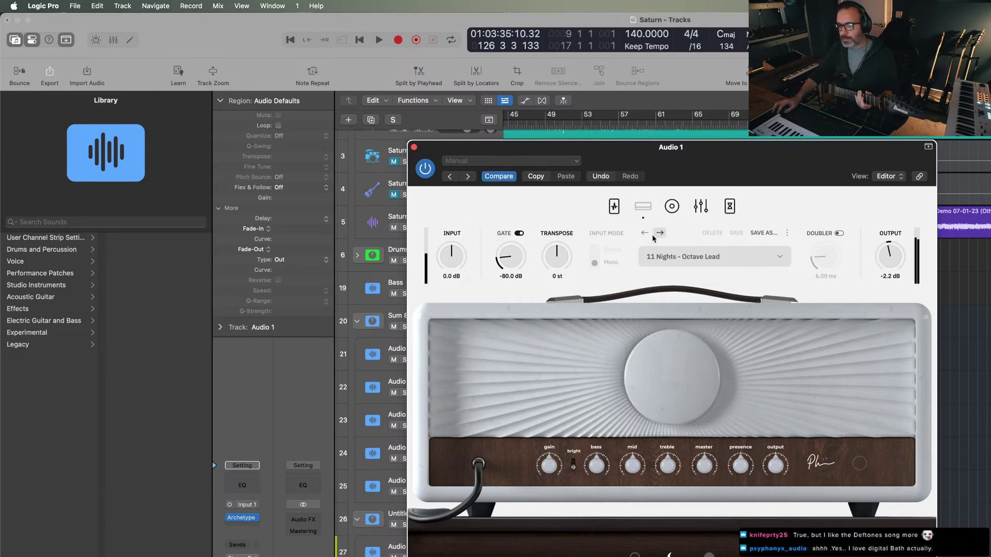
{"action": "left_click", "coordinate": [660, 235]}
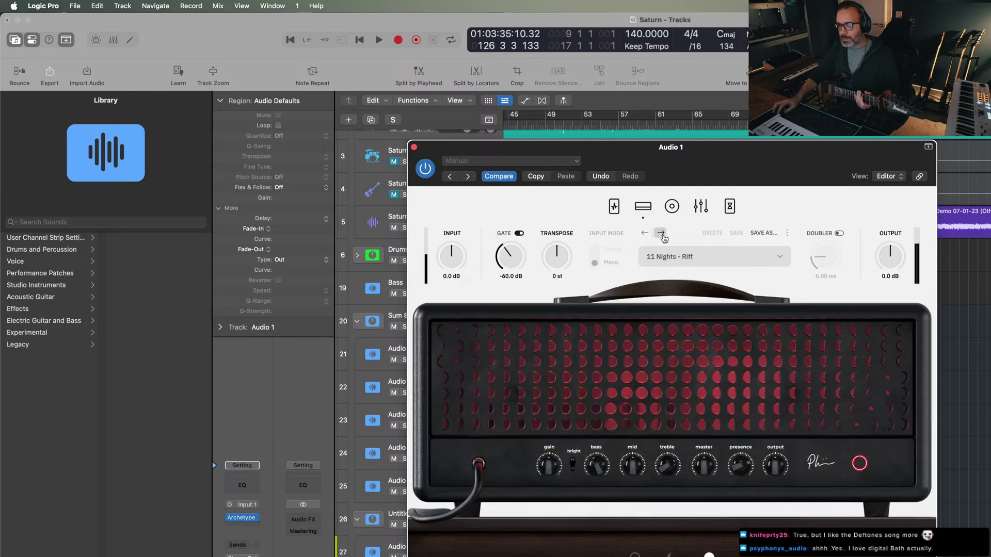
{"action": "left_click", "coordinate": [663, 235]}
{"action": "left_click", "coordinate": [660, 235]}
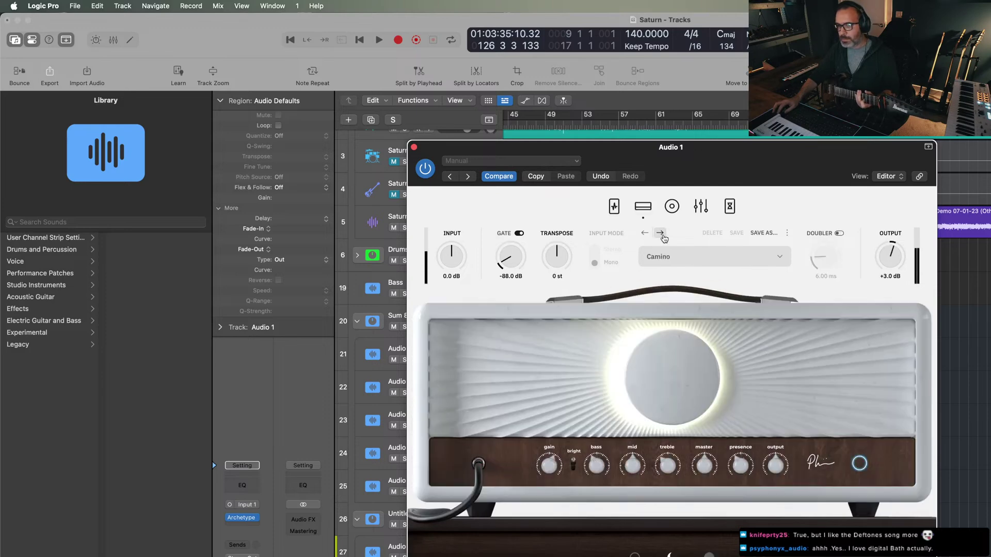
{"action": "left_click", "coordinate": [660, 235]}
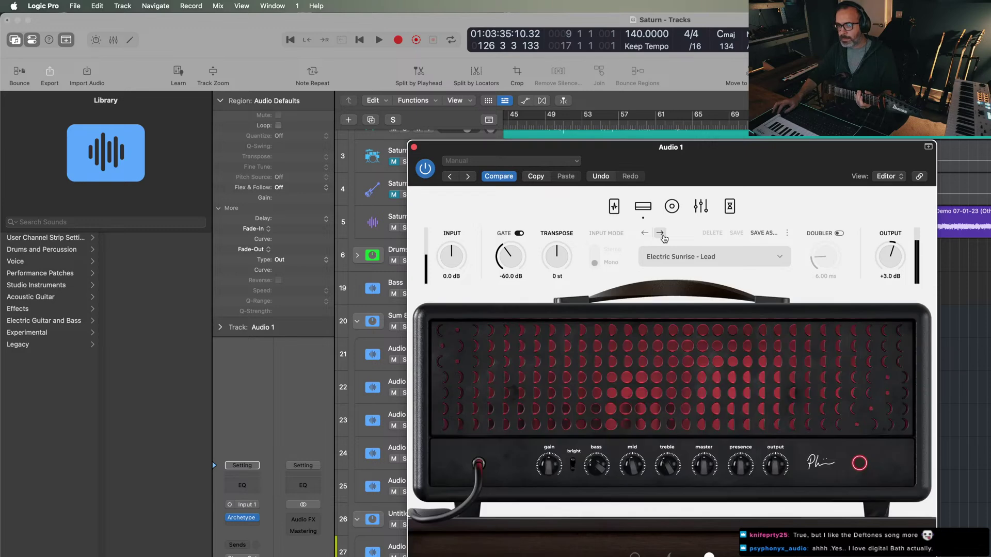
{"action": "left_click", "coordinate": [661, 235]}
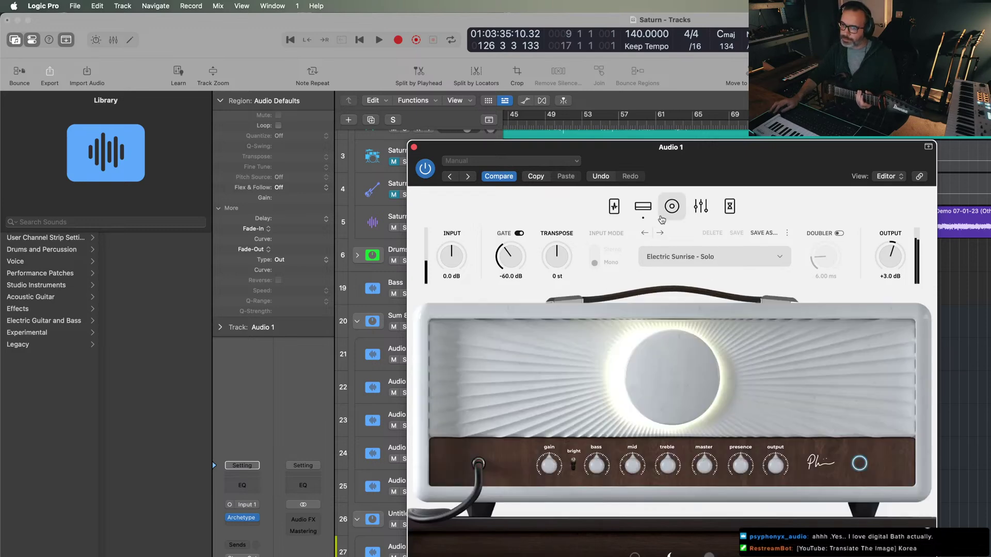
{"action": "left_click", "coordinate": [661, 235]}
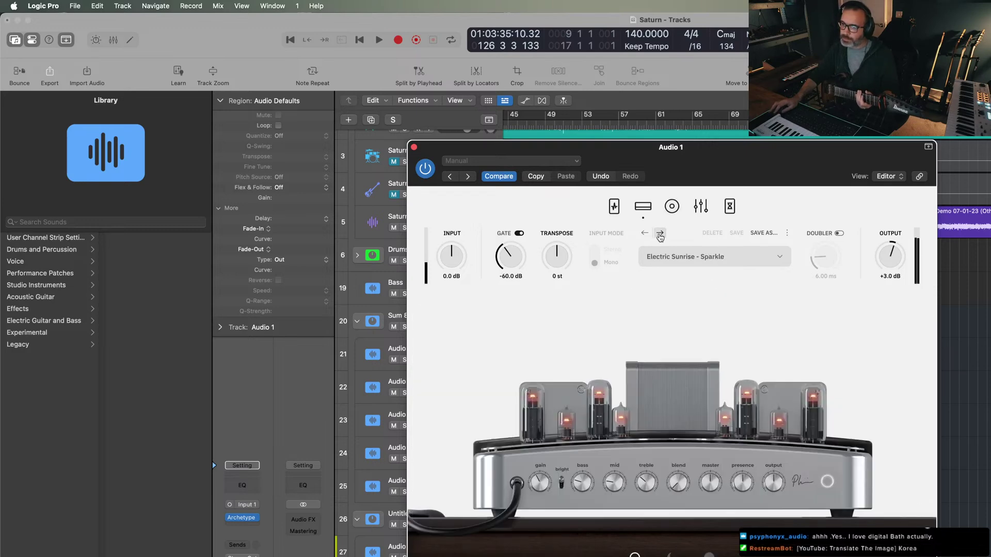
- Replace the amp plug-in on Audio 1 with a mono-to-stereo Archetype Abasi and load its Djentology Intro preset
{"action": "left_click", "coordinate": [254, 516]}
{"action": "type", "text": "abas"}
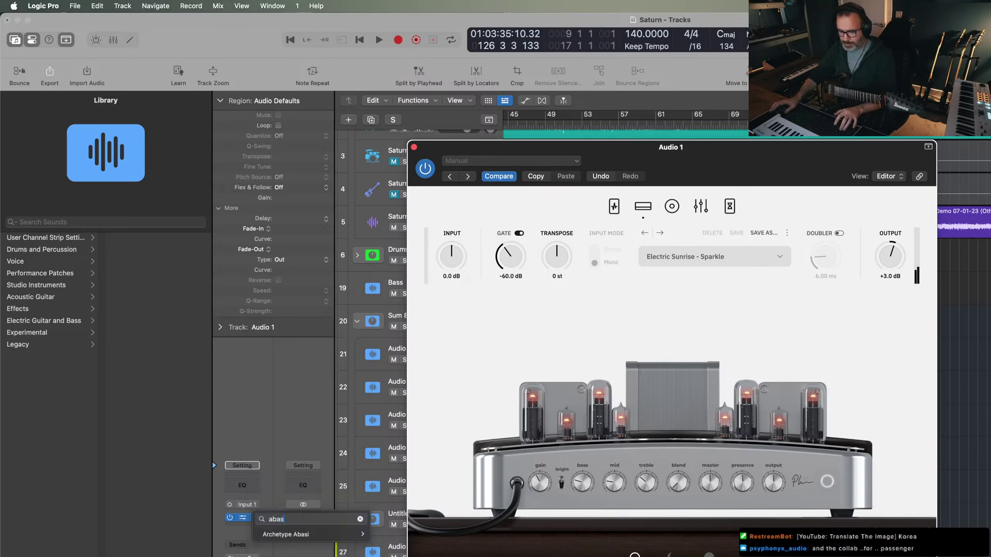
{"action": "type", "text": "i"}
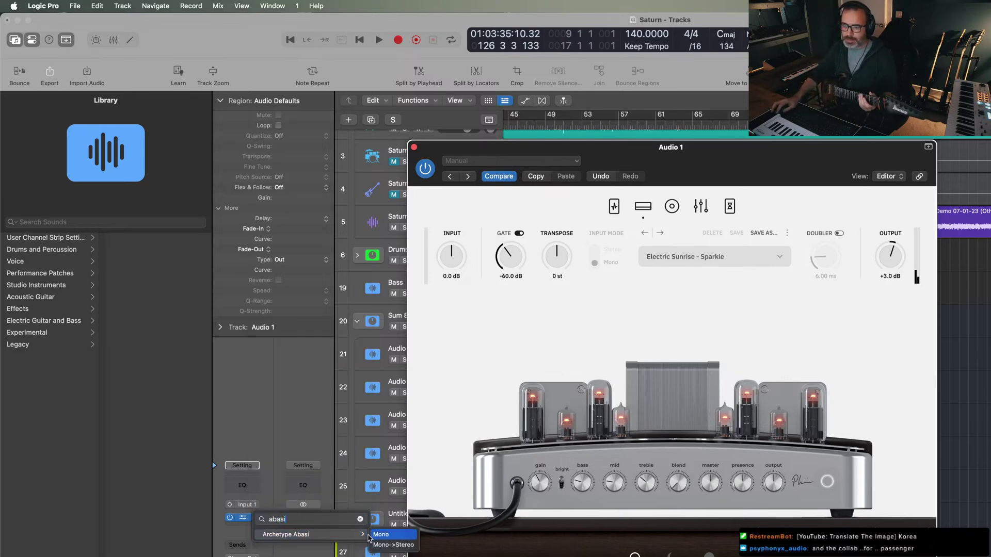
{"action": "left_click", "coordinate": [376, 545]}
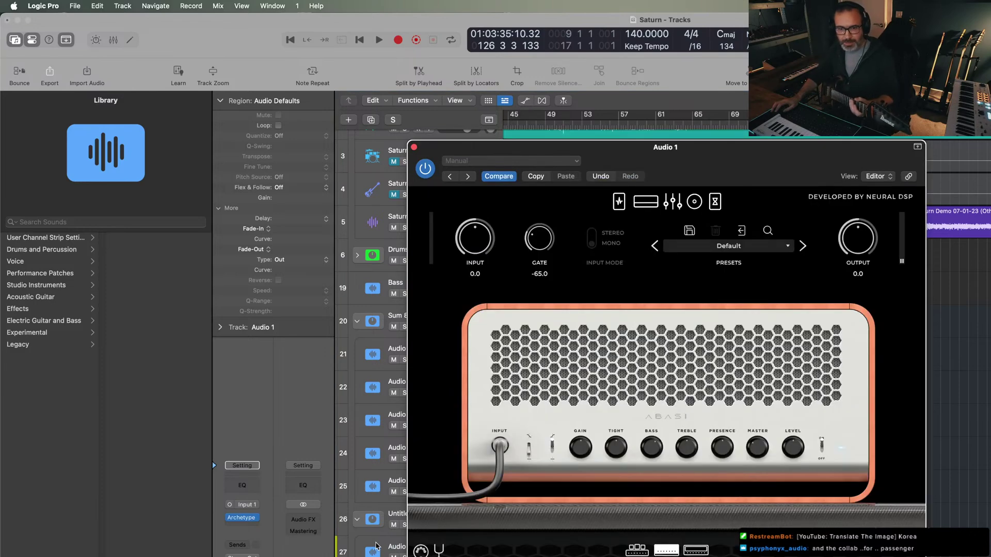
{"action": "left_click", "coordinate": [803, 247]}
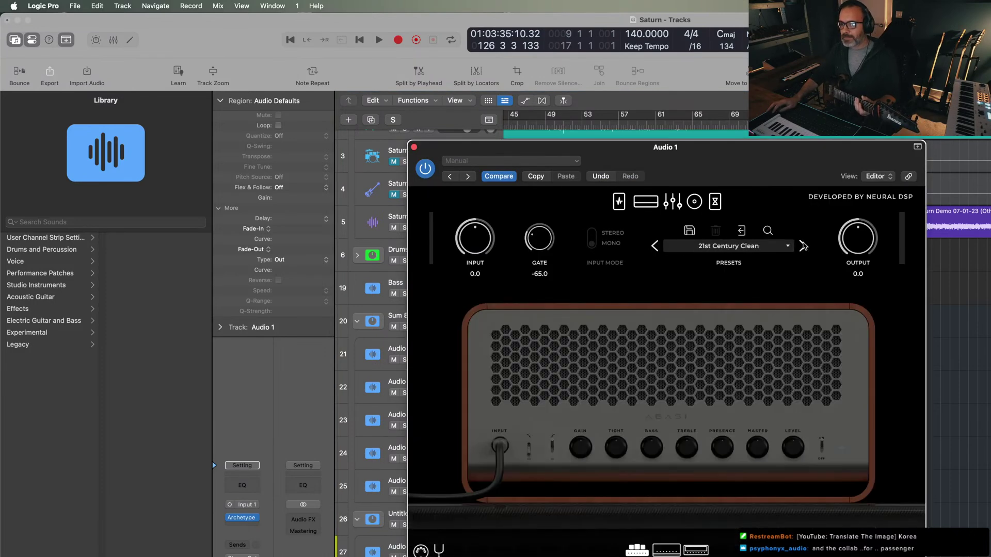
{"action": "left_click", "coordinate": [803, 247]}
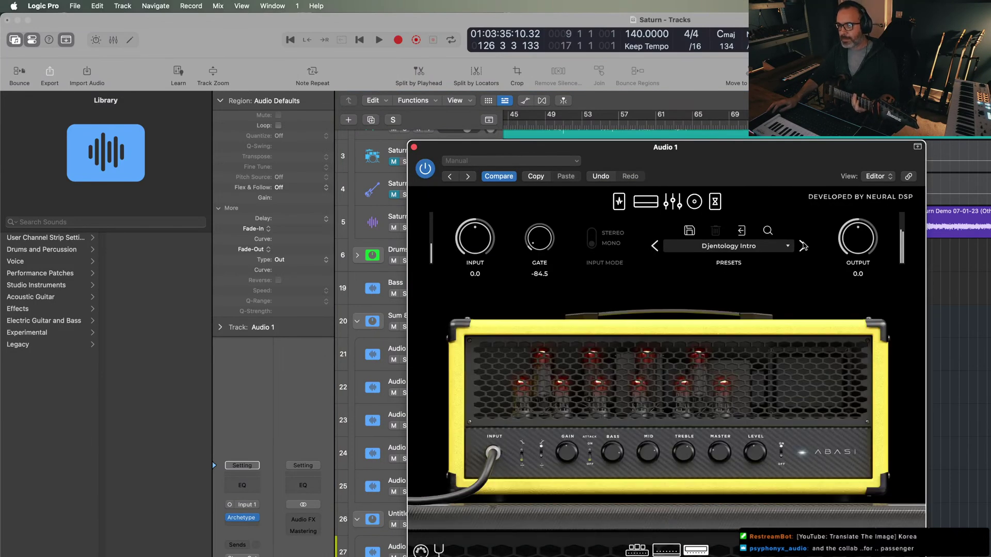
{"action": "left_click", "coordinate": [414, 147]}
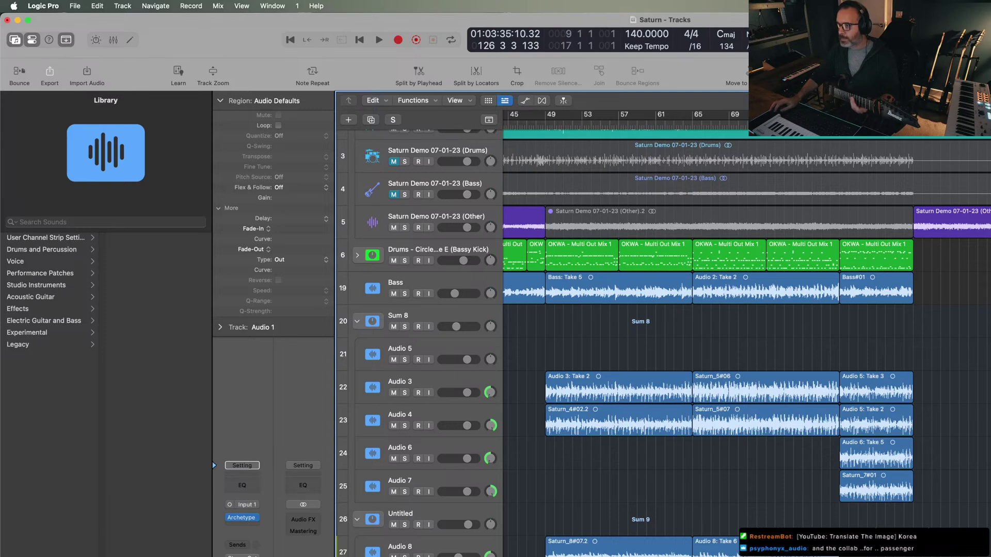
- Play the arrangement from bar 102 to try guitar over it, and check the Capture in Stop Mode option
{"action": "key", "text": "alt+comma"}
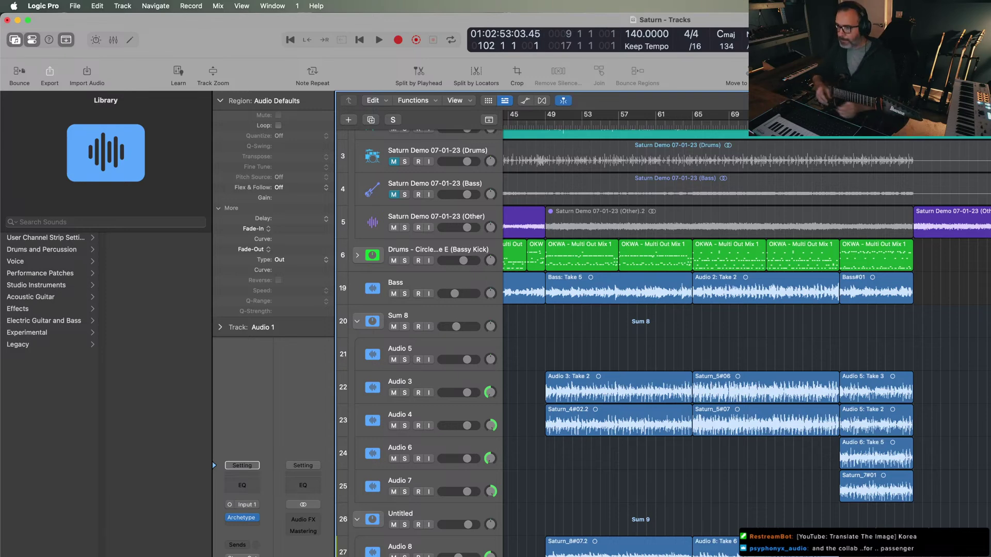
{"action": "key", "text": "space"}
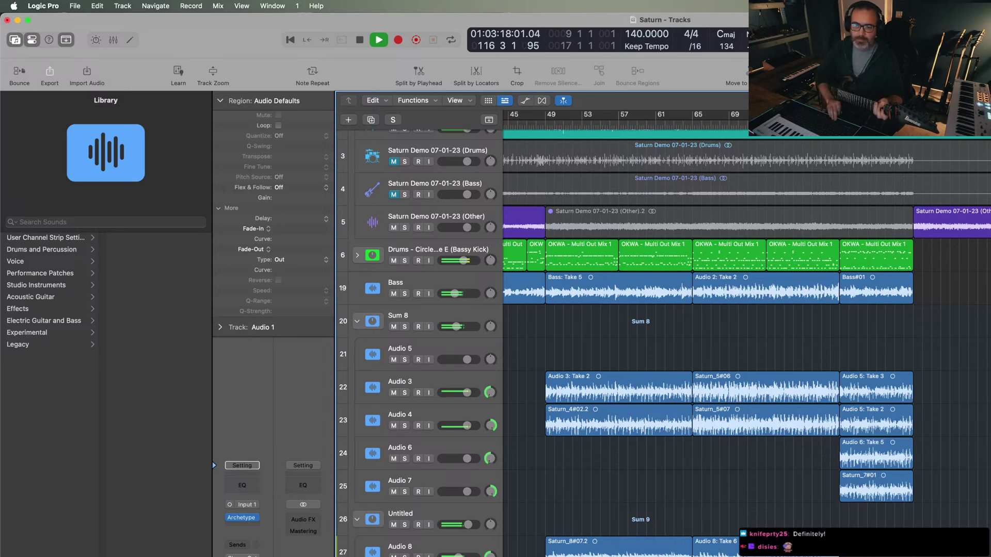
{"action": "key", "text": "space"}
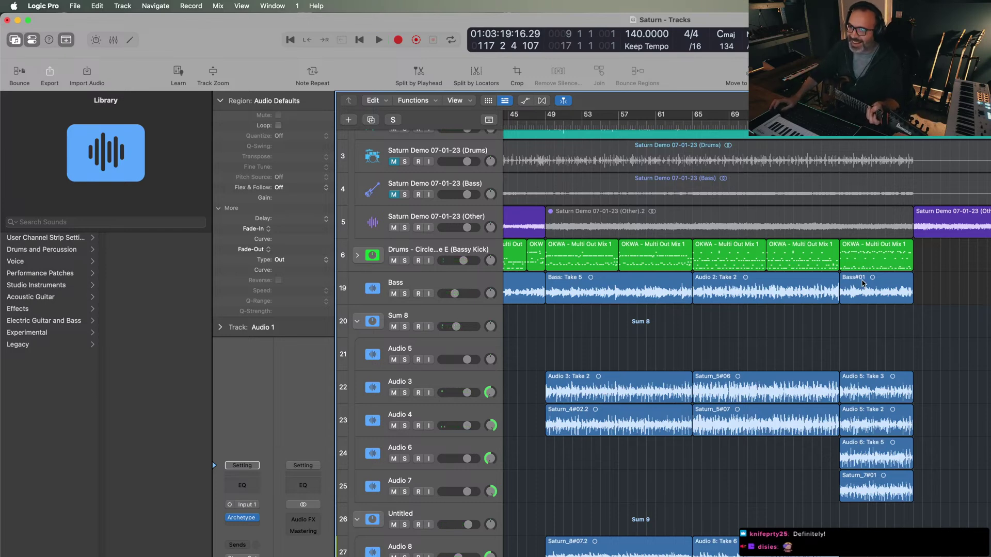
{"action": "right_click", "coordinate": [433, 41]}
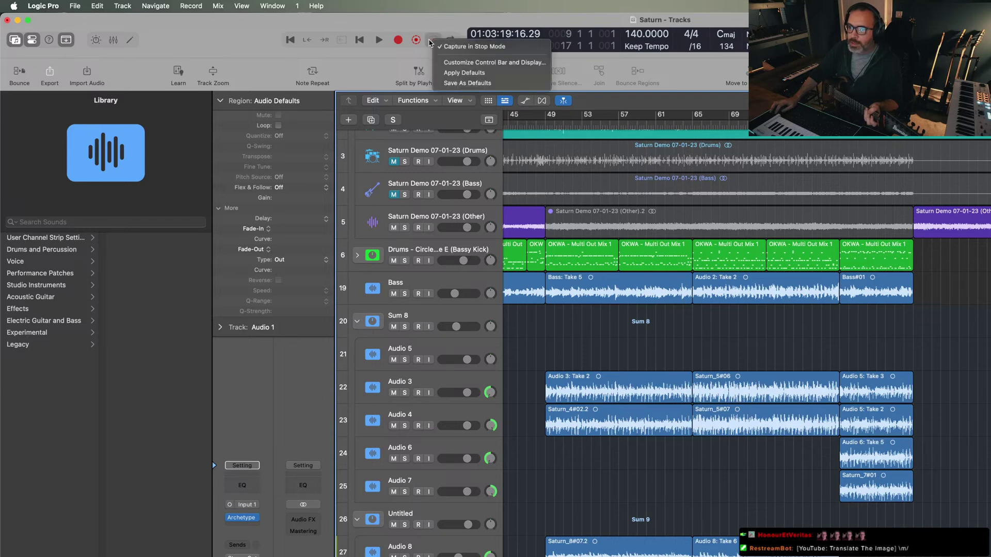
{"action": "left_click", "coordinate": [423, 32]}
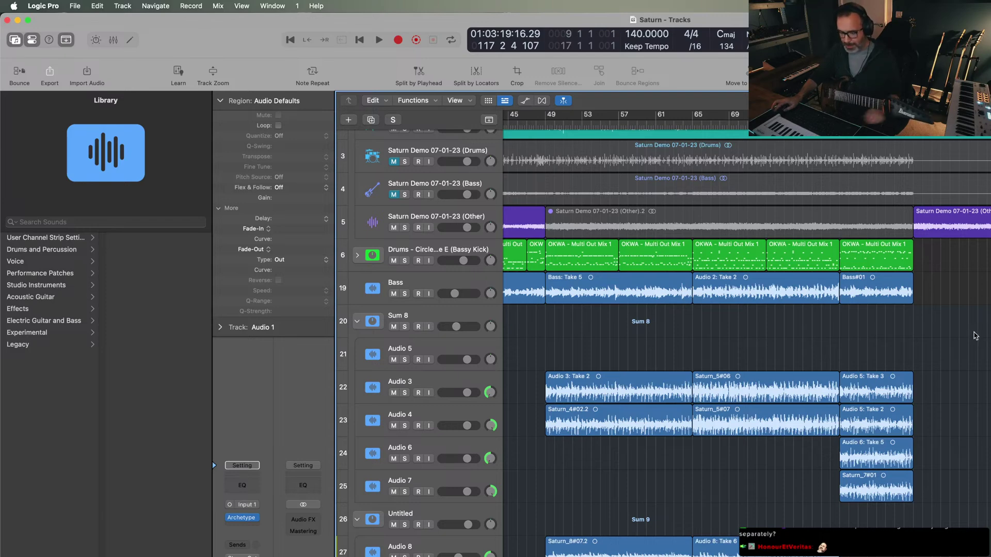
- Close the Saturn project and create a new project from the personal template in My Templates
{"action": "key", "text": "super+n"}
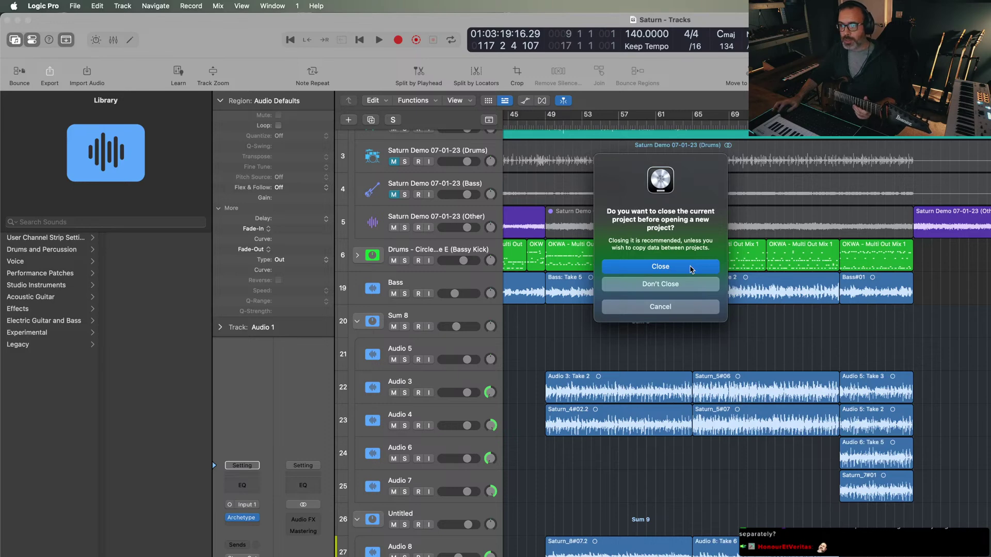
{"action": "left_click", "coordinate": [691, 270]}
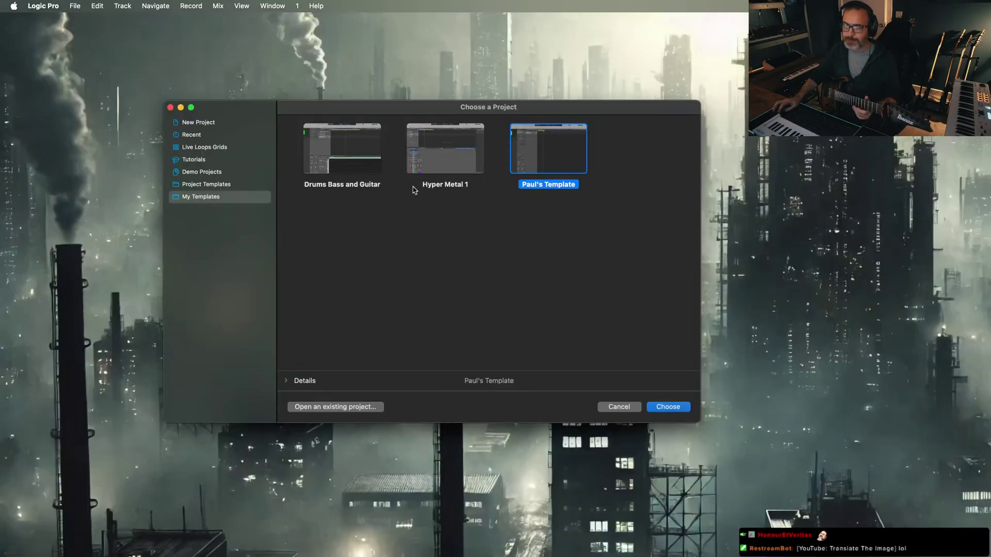
{"action": "double_click", "coordinate": [544, 164]}
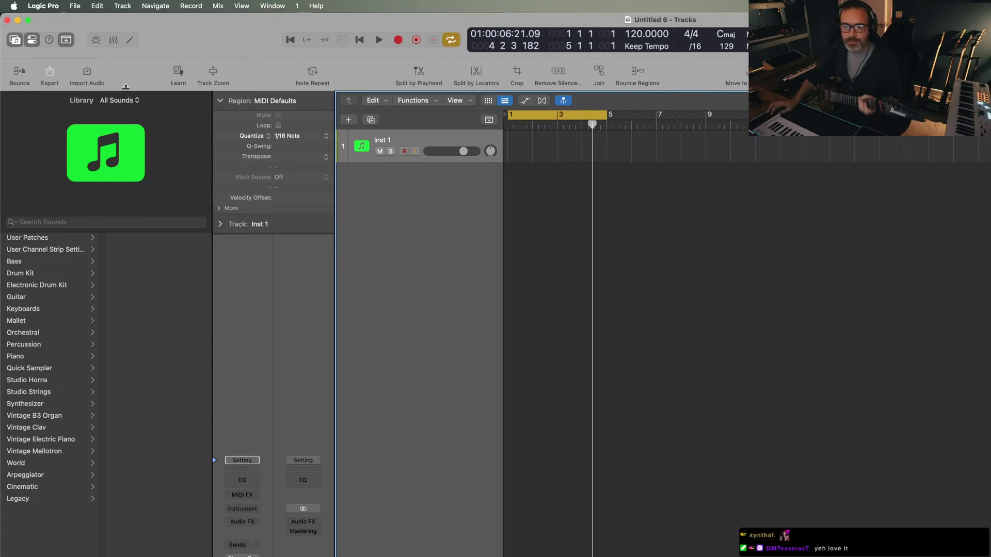
- Reopen the recent Saturn project and close the current untitled project
{"action": "left_click", "coordinate": [75, 6]}
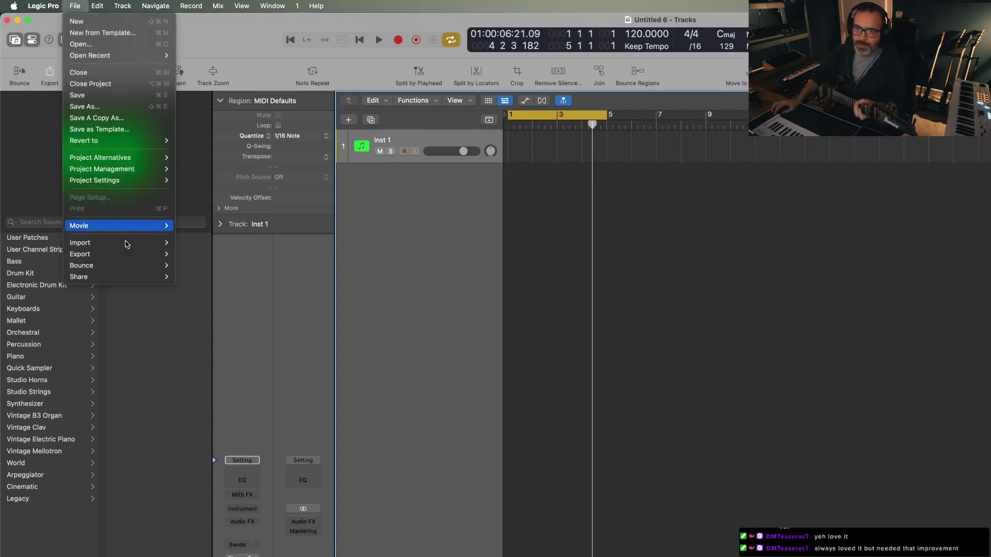
{"action": "mouse_move", "coordinate": [139, 56]}
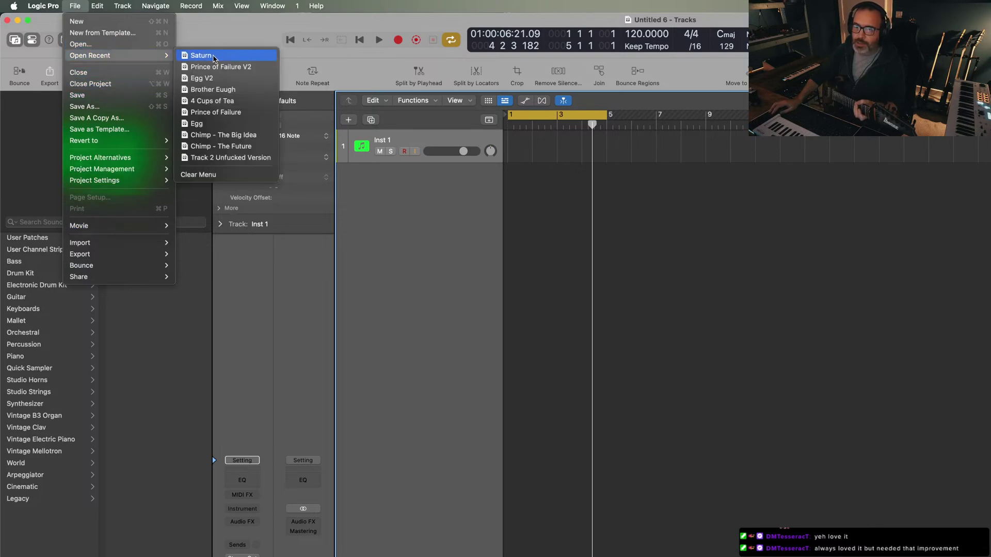
{"action": "left_click", "coordinate": [213, 58]}
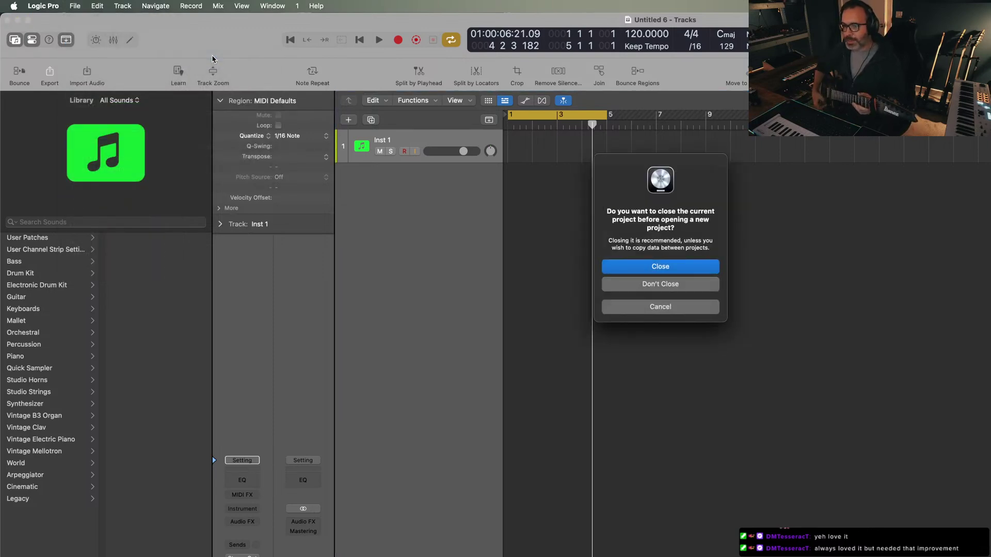
{"action": "left_click", "coordinate": [641, 268]}
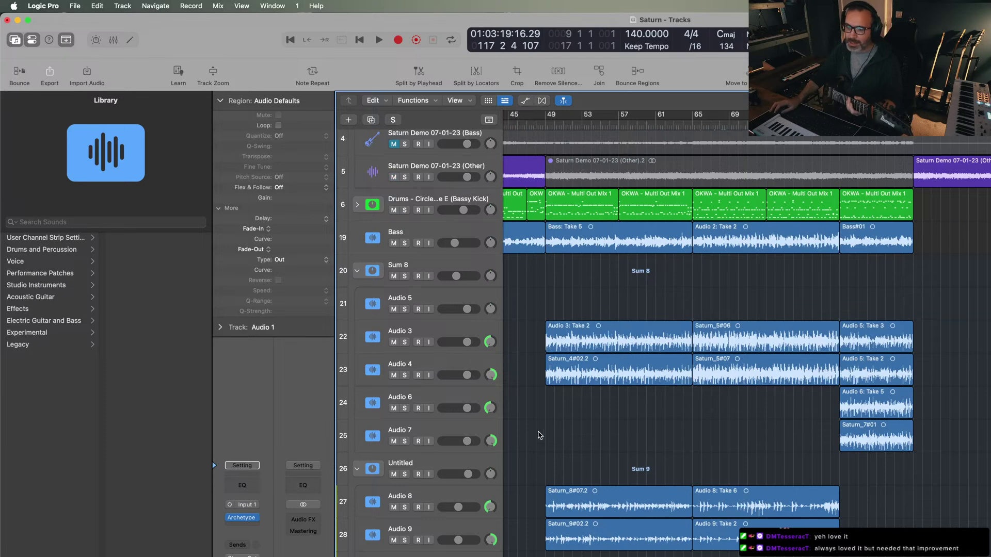
- Add a new software instrument track directly below the Drums - Circle With Me E (Bassy Kick) stack
{"action": "scroll", "coordinate": [419, 258], "scroll_direction": "up", "scroll_amount": 3}
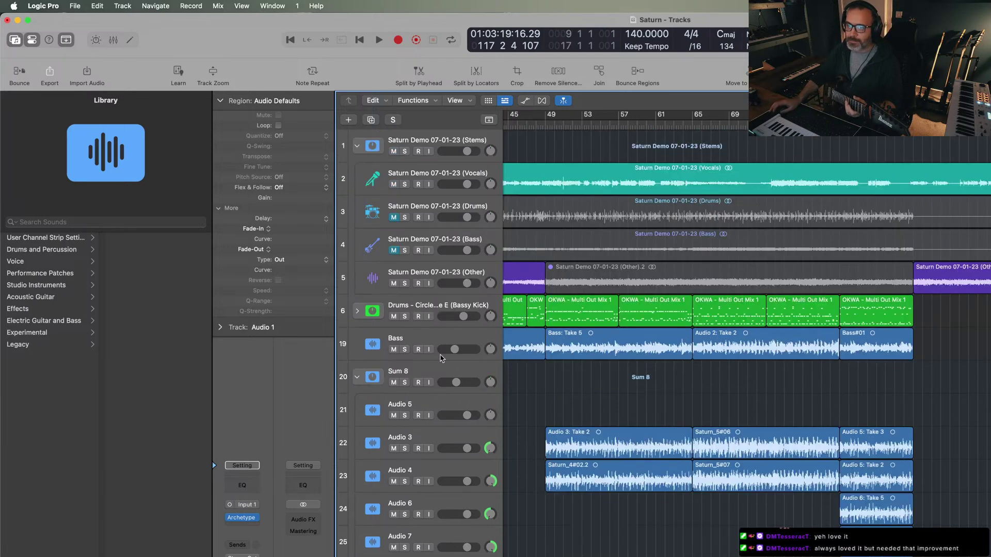
{"action": "left_click", "coordinate": [419, 303]}
{"action": "right_click", "coordinate": [419, 303]}
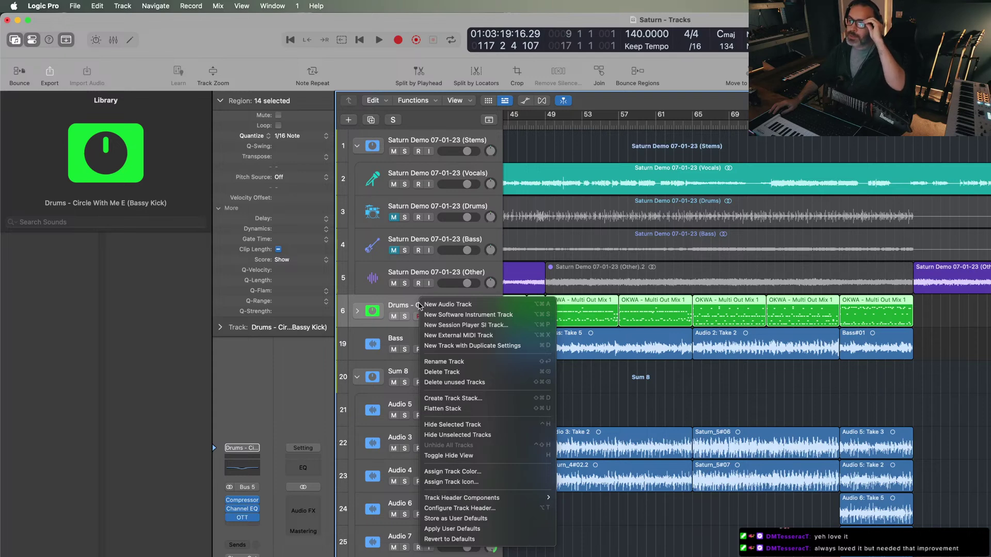
{"action": "key", "text": "Escape"}
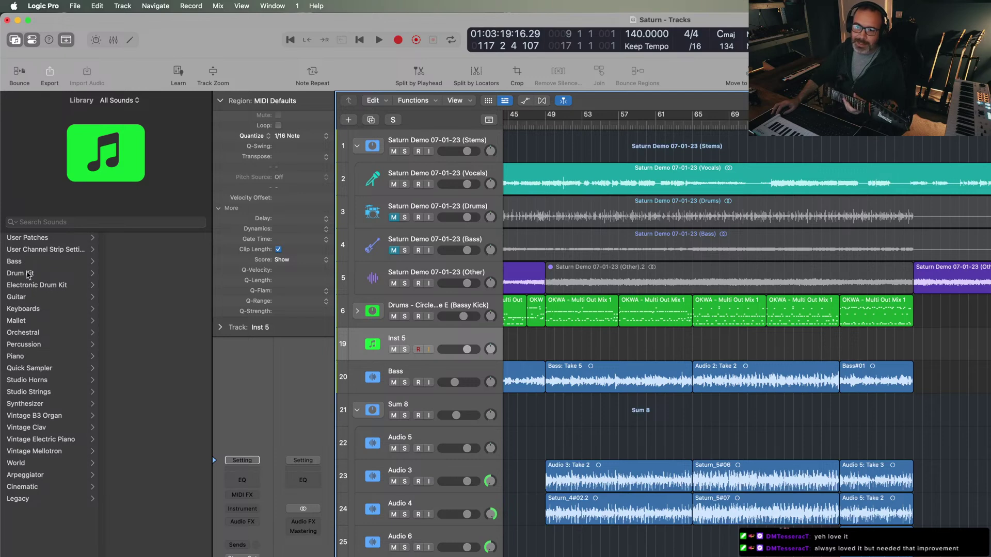
- Audition the Electronic Drum Kit patches Analog Circuits, Analog Dream and Analog Drive on the new track, and settle on Analog Haze
{"action": "left_click", "coordinate": [32, 285]}
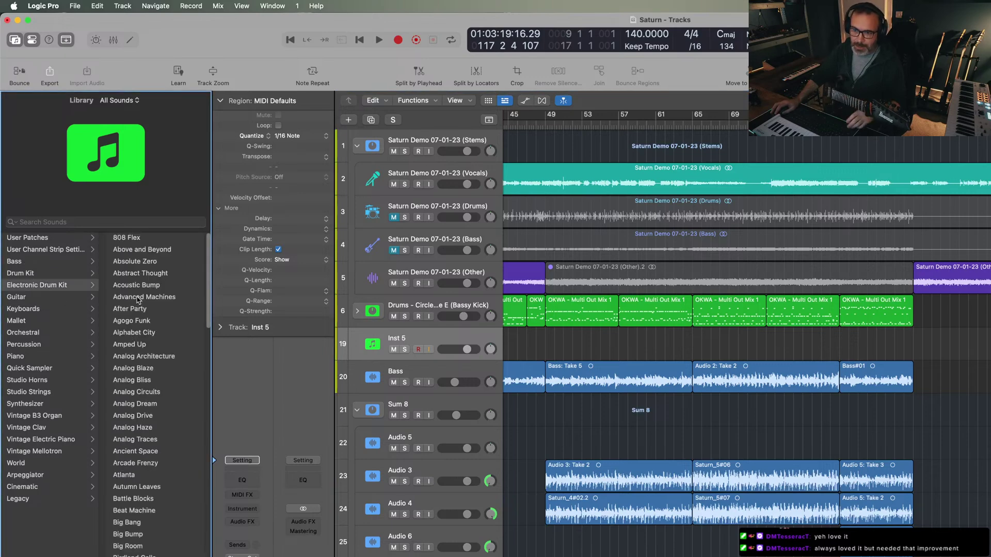
{"action": "left_click", "coordinate": [138, 369]}
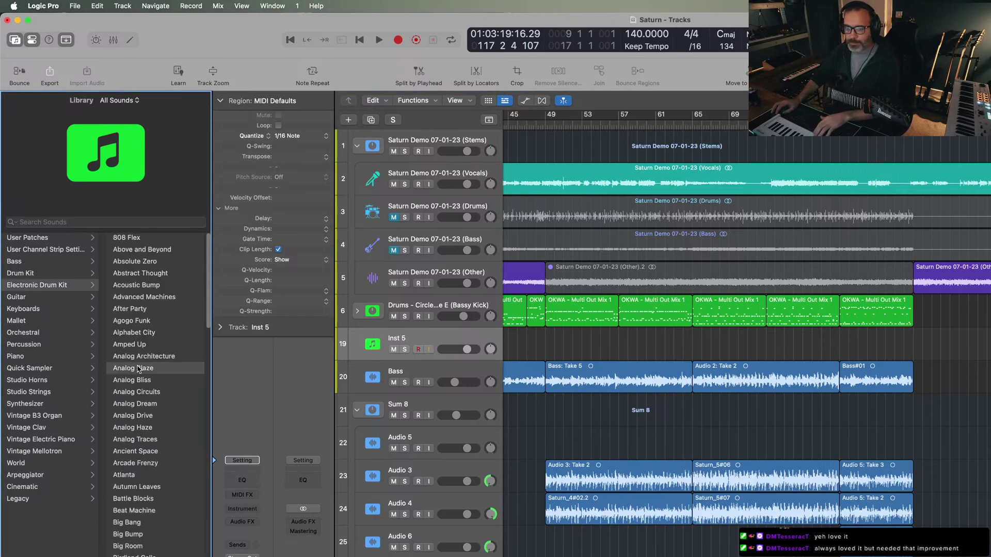
{"action": "left_click", "coordinate": [153, 395]}
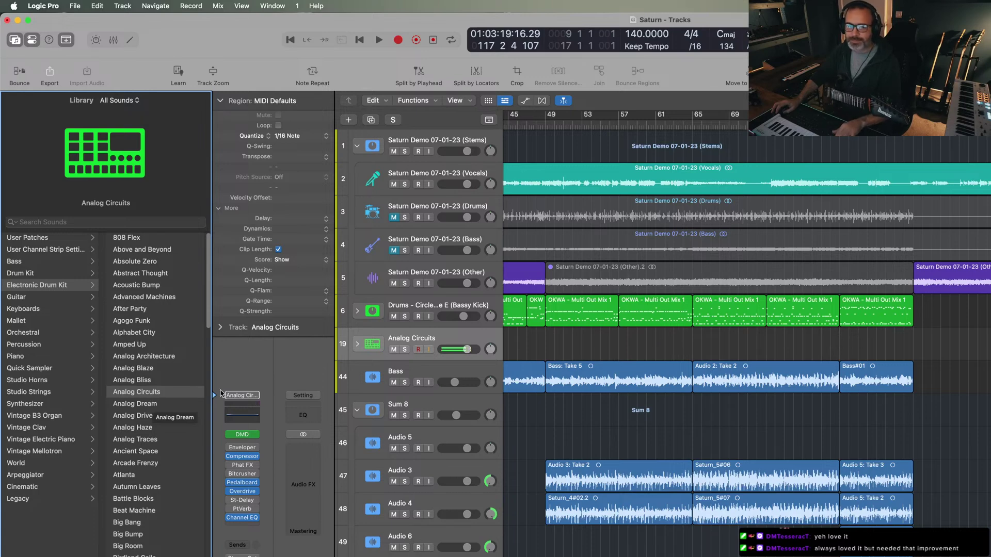
{"action": "left_click", "coordinate": [145, 409]}
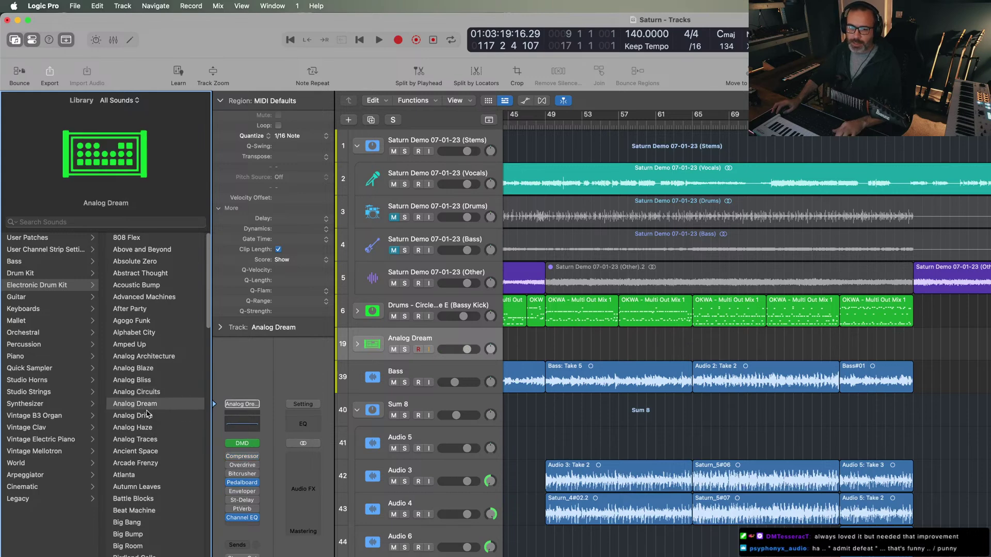
{"action": "left_click", "coordinate": [146, 419]}
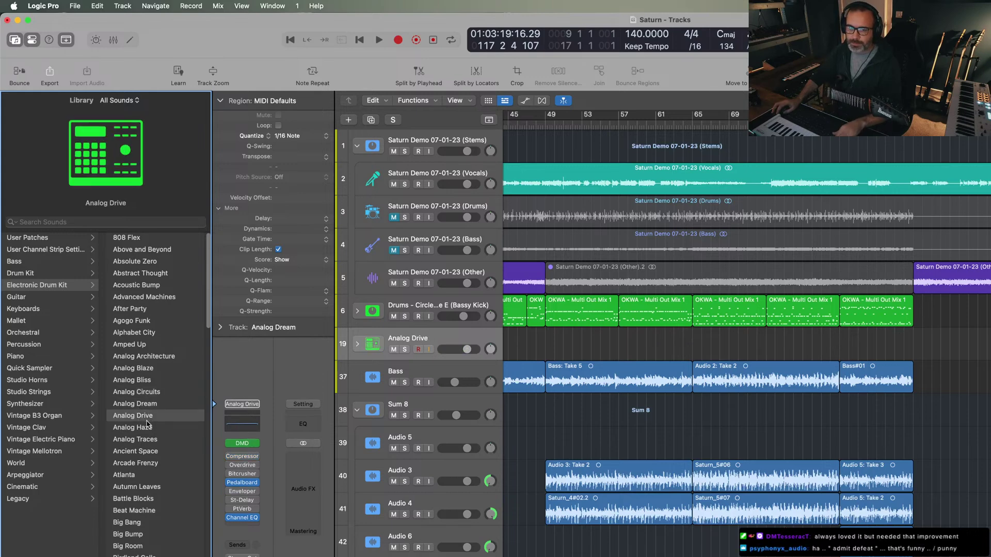
{"action": "left_click", "coordinate": [146, 429]}
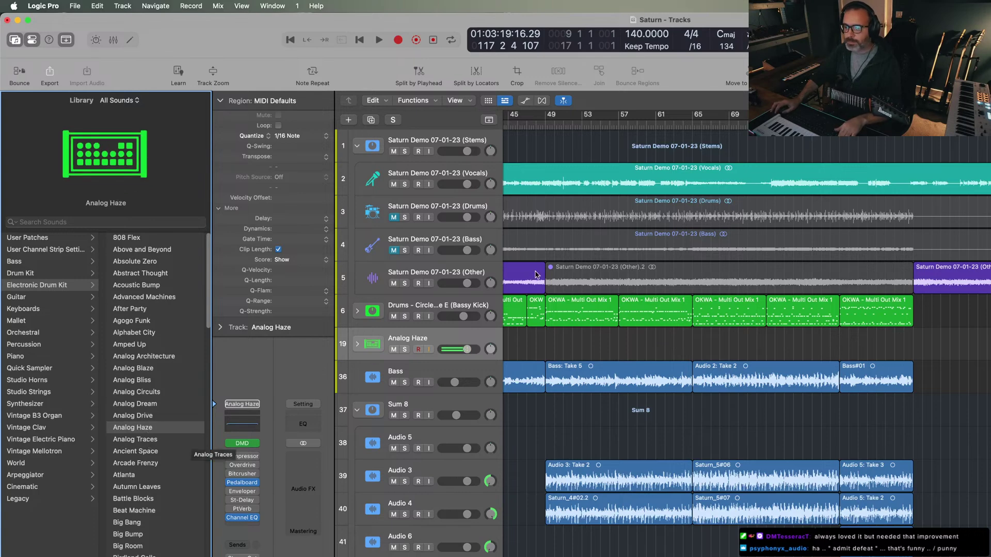
- Play the arrangement from just before bar 17 to try Analog Haze over it, and lower that track's volume slightly
{"action": "scroll", "coordinate": [645, 258], "scroll_direction": "left", "scroll_amount": 10}
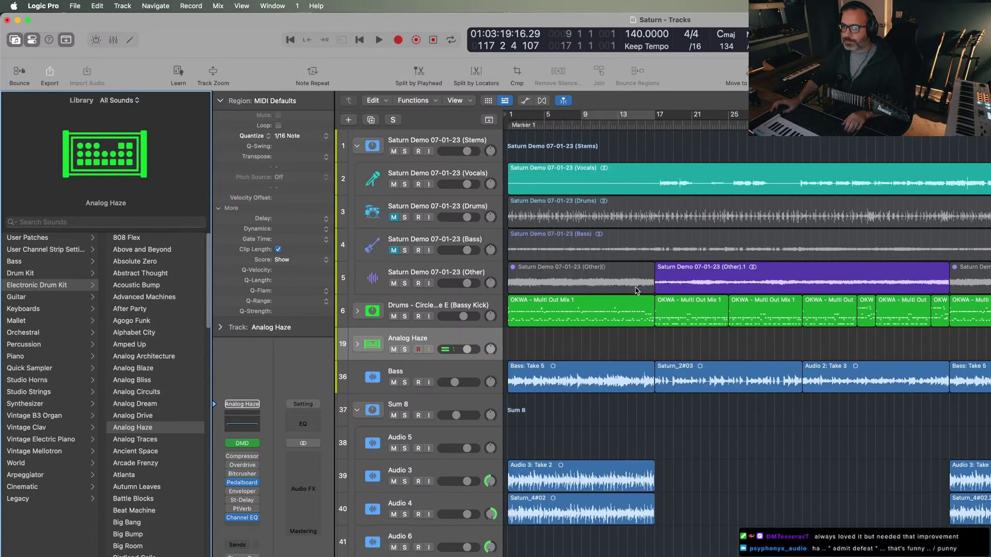
{"action": "left_click", "coordinate": [646, 125]}
{"action": "key", "text": "space"}
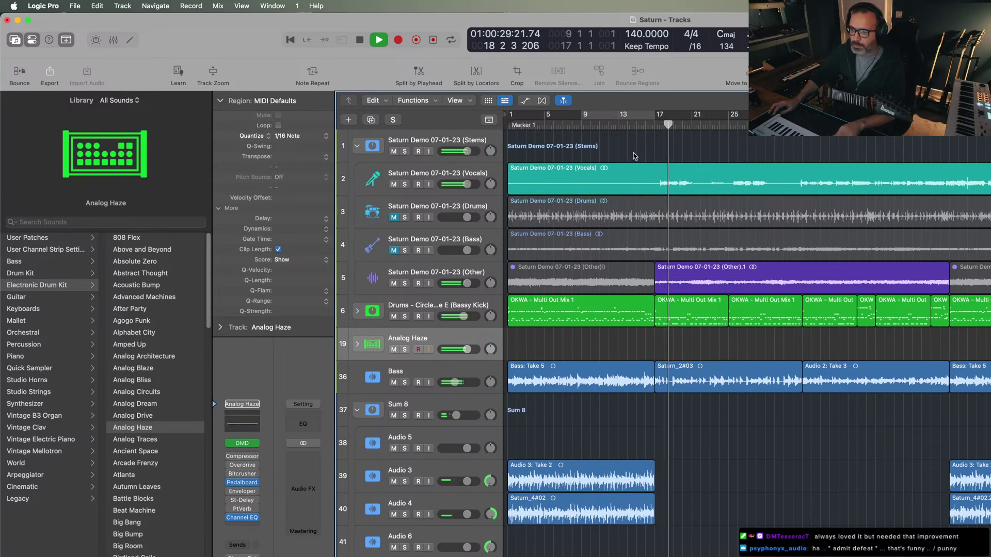
{"action": "left_click_drag", "start_coordinate": [471, 351], "coordinate": [467, 351]}
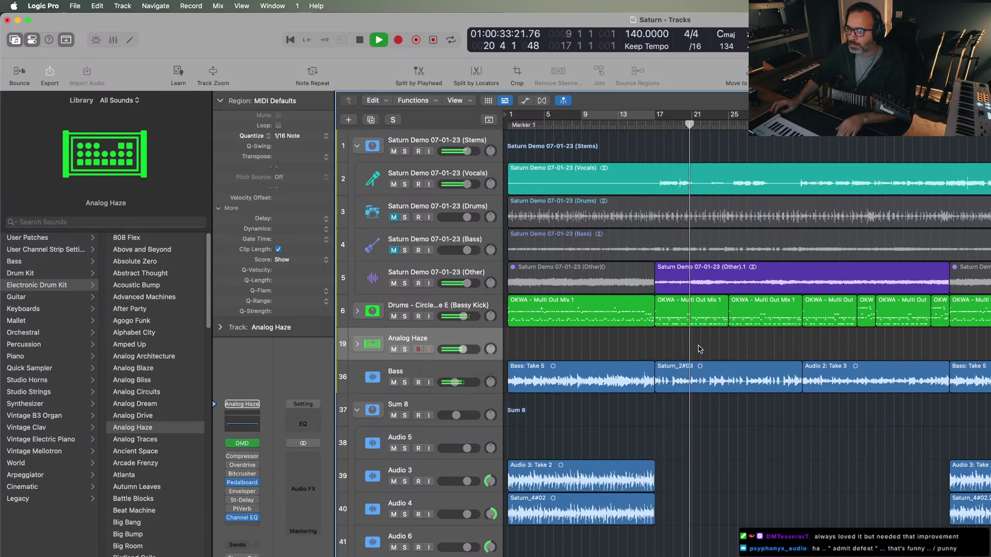
{"action": "left_click_drag", "start_coordinate": [696, 345], "coordinate": [756, 324]}
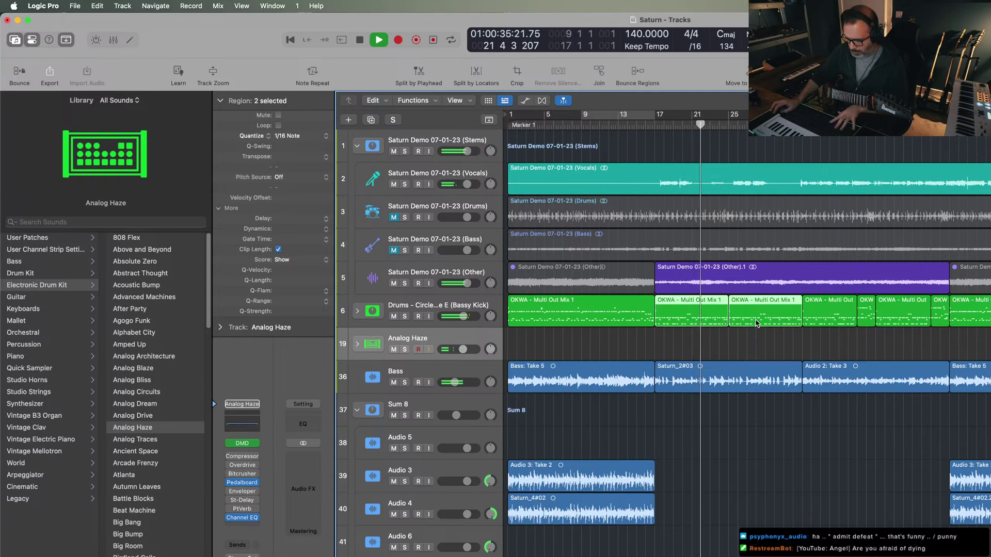
{"action": "key", "text": "space"}
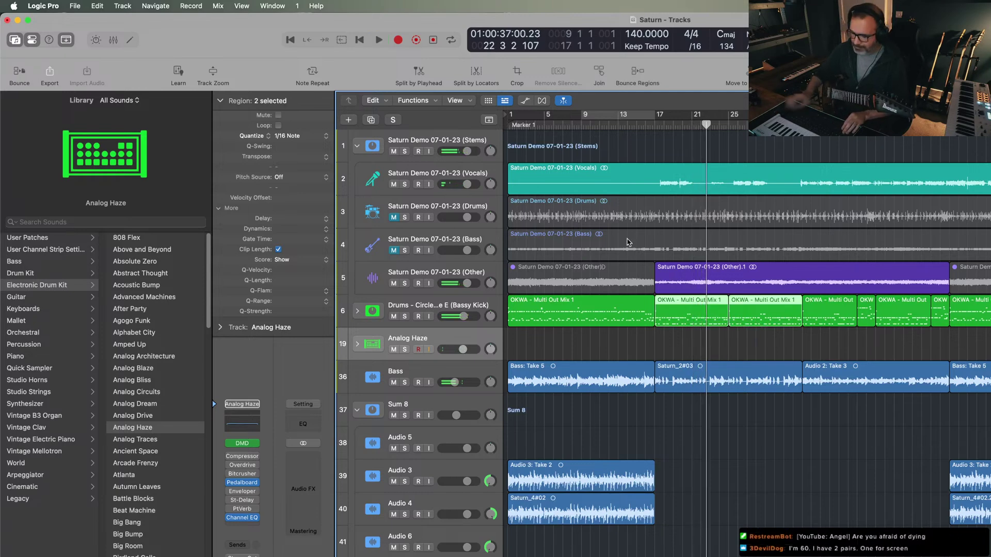
- Close Saturn and start another empty project from the personal template in My Templates
{"action": "key", "text": "super+s"}
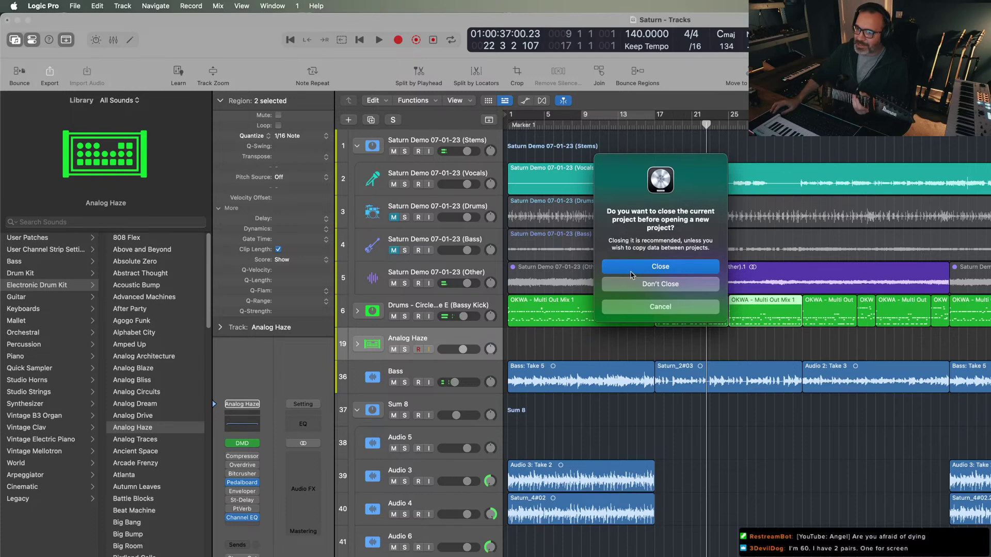
{"action": "left_click", "coordinate": [631, 266]}
{"action": "left_click", "coordinate": [652, 283]}
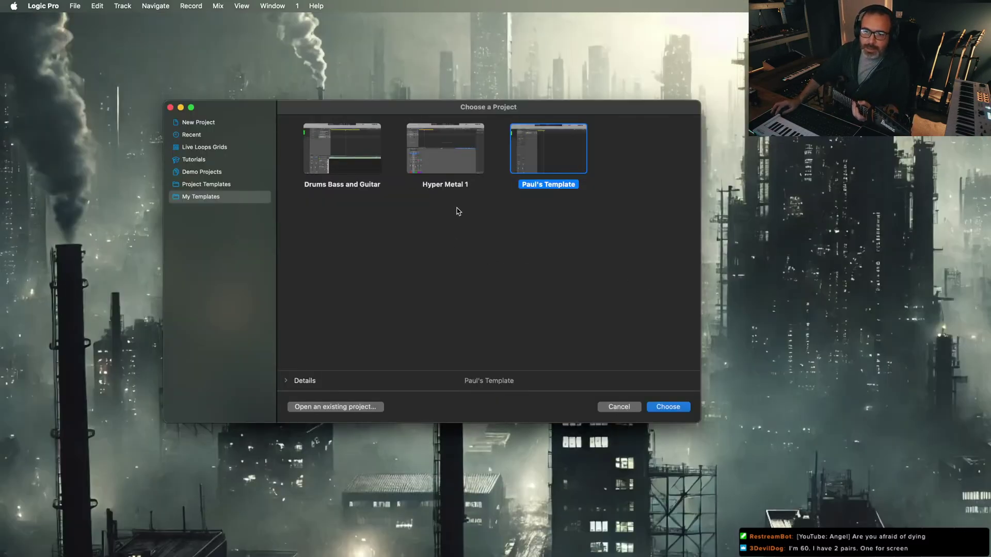
{"action": "double_click", "coordinate": [549, 159]}
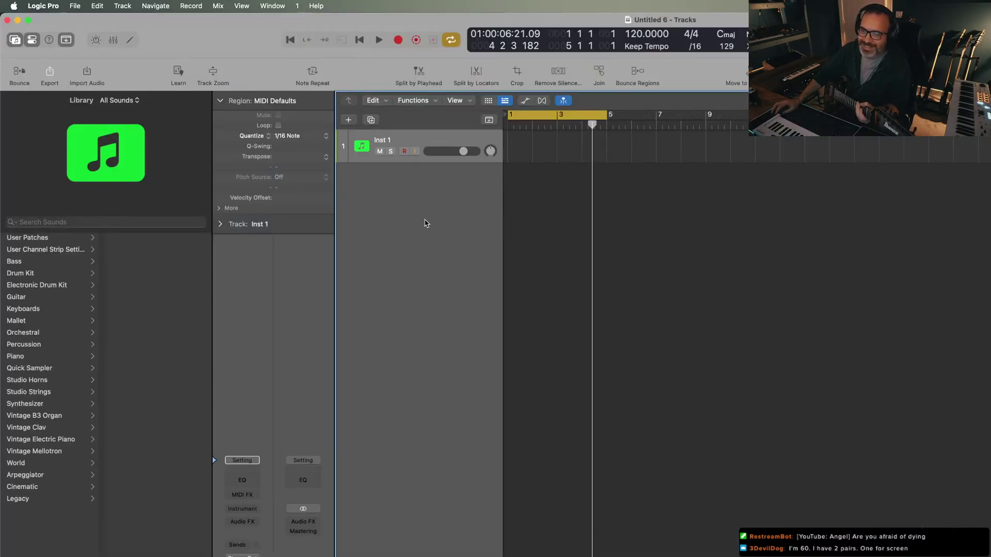
- Switch to Finder, open the Horizon (Logic) folder inside the DT2 projects folder, and expand Horizon Exports to list its files
{"action": "key", "text": "super+Tab"}
{"action": "left_click", "coordinate": [577, 376]}
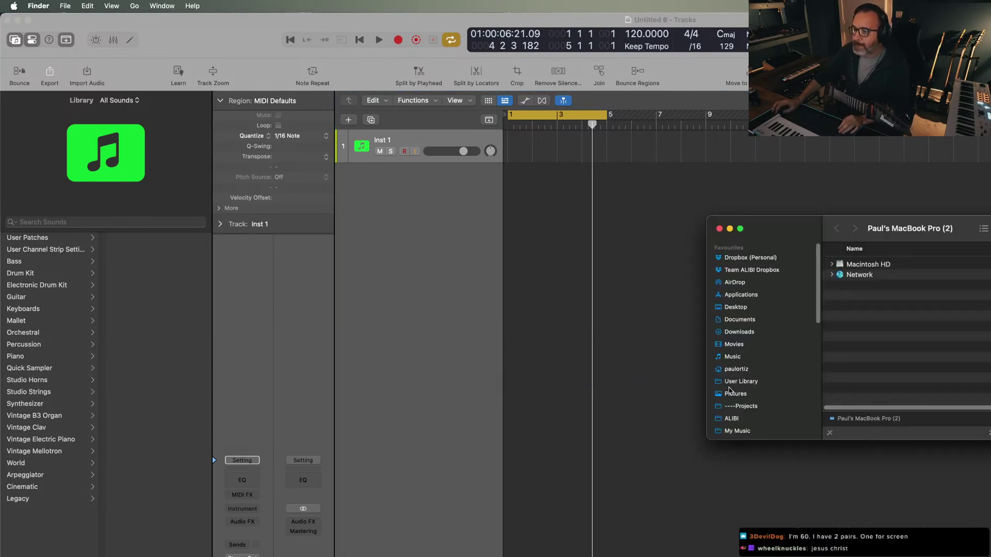
{"action": "scroll", "coordinate": [738, 387], "scroll_direction": "down", "scroll_amount": 3}
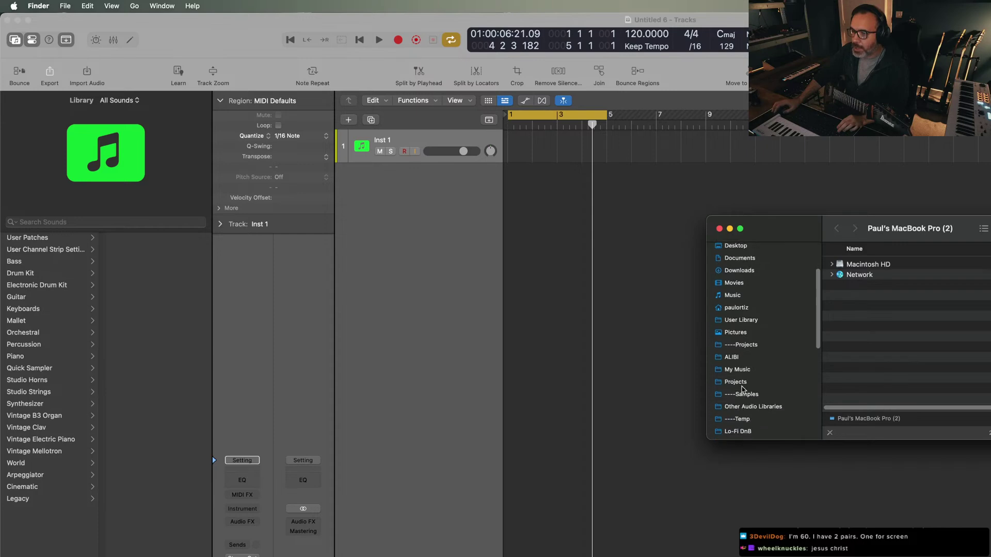
{"action": "left_click", "coordinate": [742, 383]}
{"action": "double_click", "coordinate": [858, 308]}
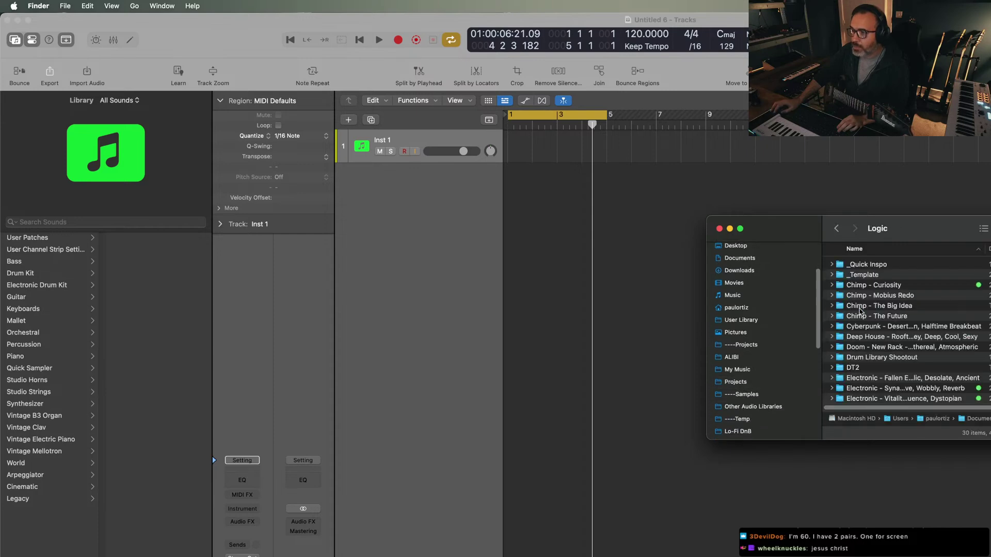
{"action": "double_click", "coordinate": [856, 368]}
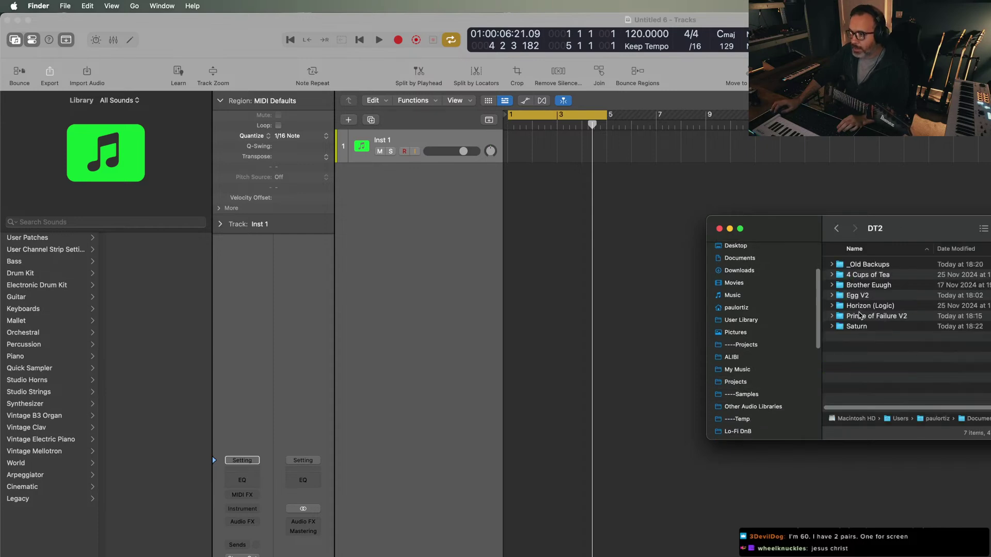
{"action": "double_click", "coordinate": [860, 307]}
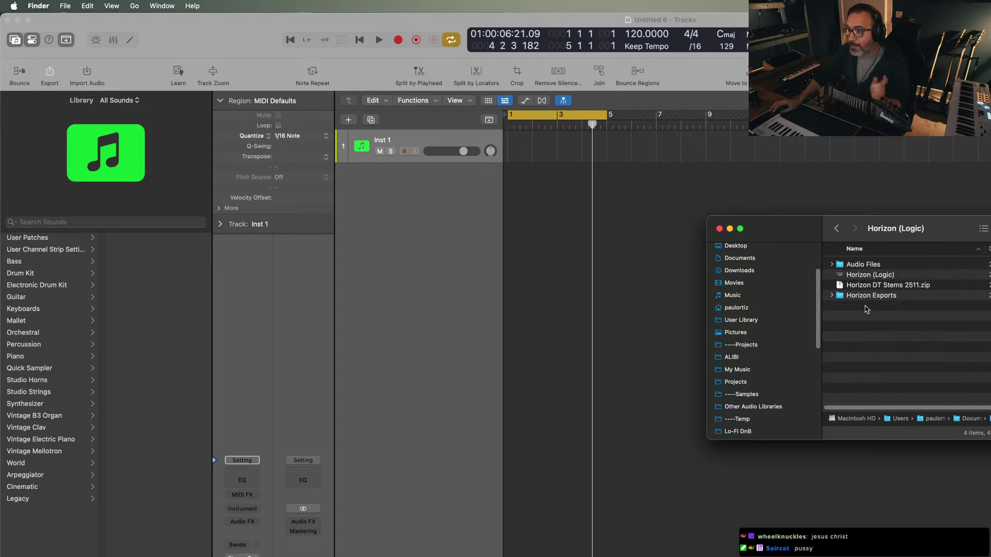
{"action": "left_click", "coordinate": [831, 297]}
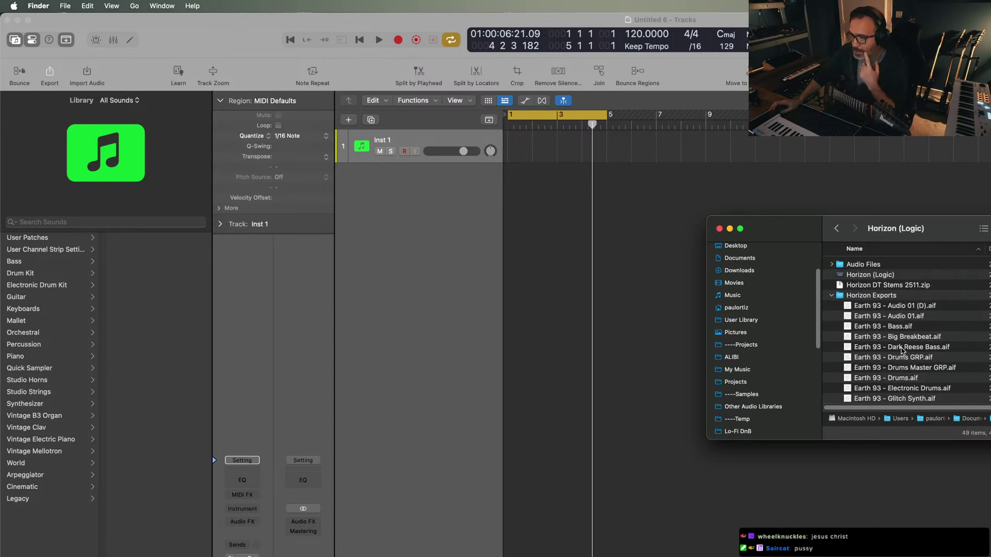
{"action": "scroll", "coordinate": [903, 354], "scroll_direction": "down", "scroll_amount": 10}
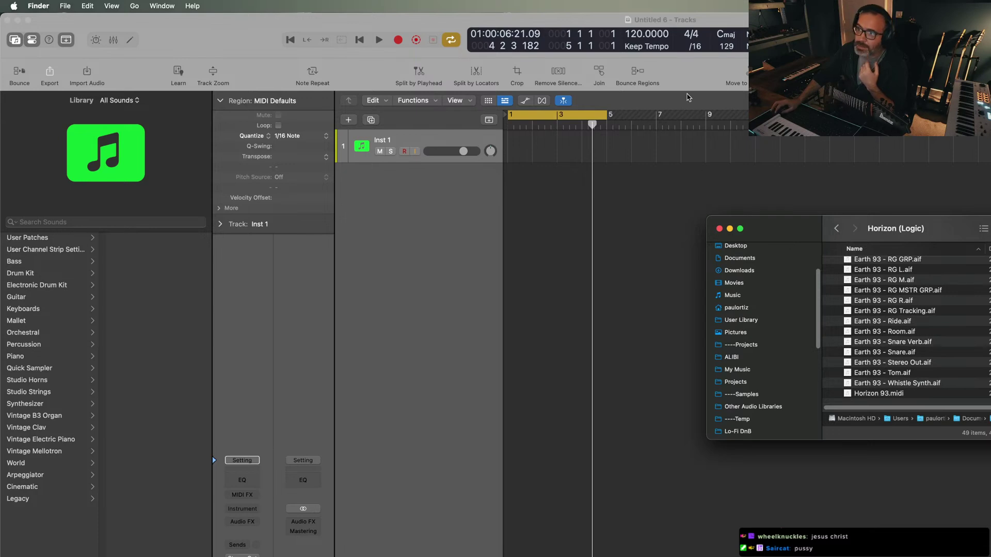
- Switch to Logic Pro, set the project tempo to 93 and extend the cycle range's end to 28 4 1 1
{"action": "left_click_drag", "start_coordinate": [636, 36], "coordinate": [629, 88]}
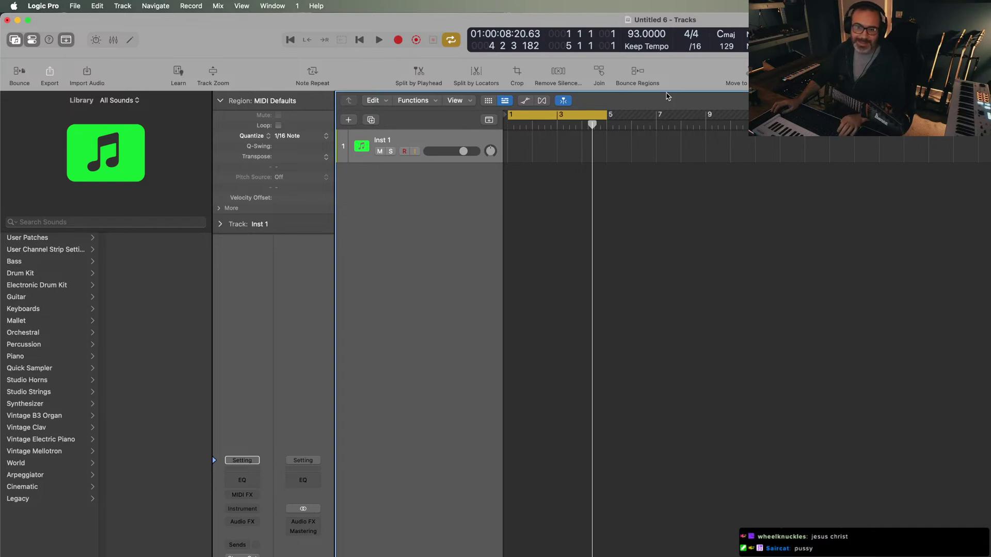
{"action": "key", "text": "super+Tab"}
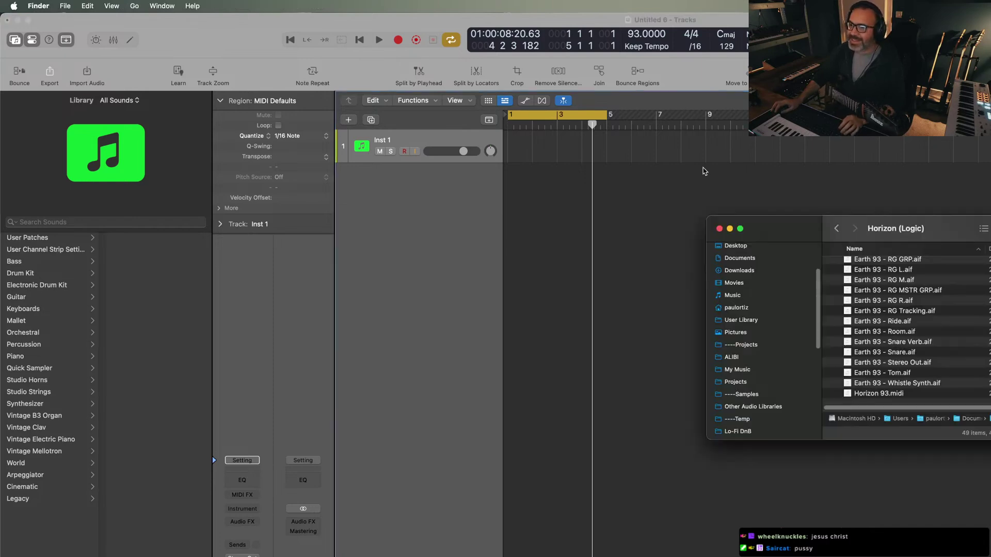
{"action": "left_click", "coordinate": [604, 119]}
{"action": "left_click_drag", "start_coordinate": [604, 119], "coordinate": [743, 124]}
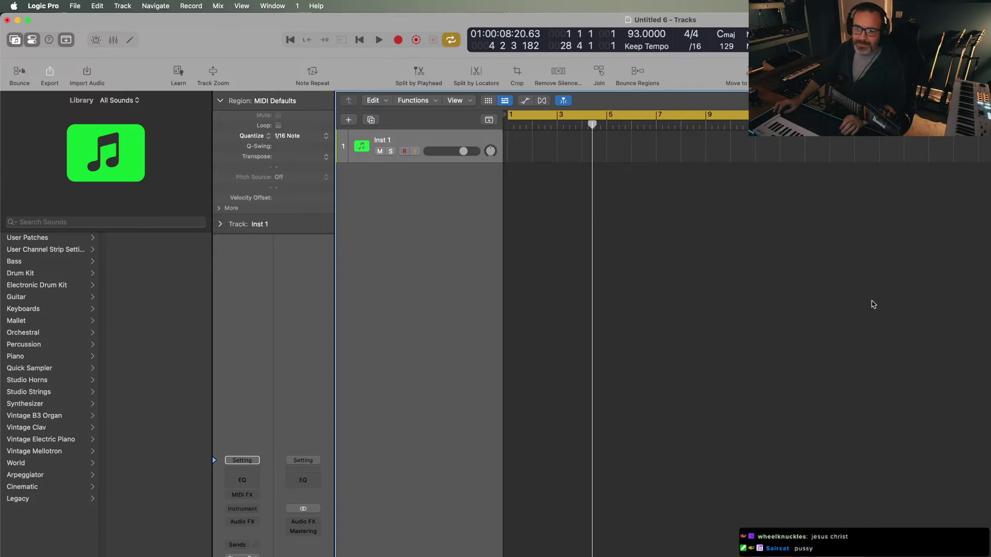
- Switch to Finder and import Horizon 93.midi from Horizon Exports into the Logic project below Inst 1, without its tempo information
{"action": "key", "text": "super+Tab"}
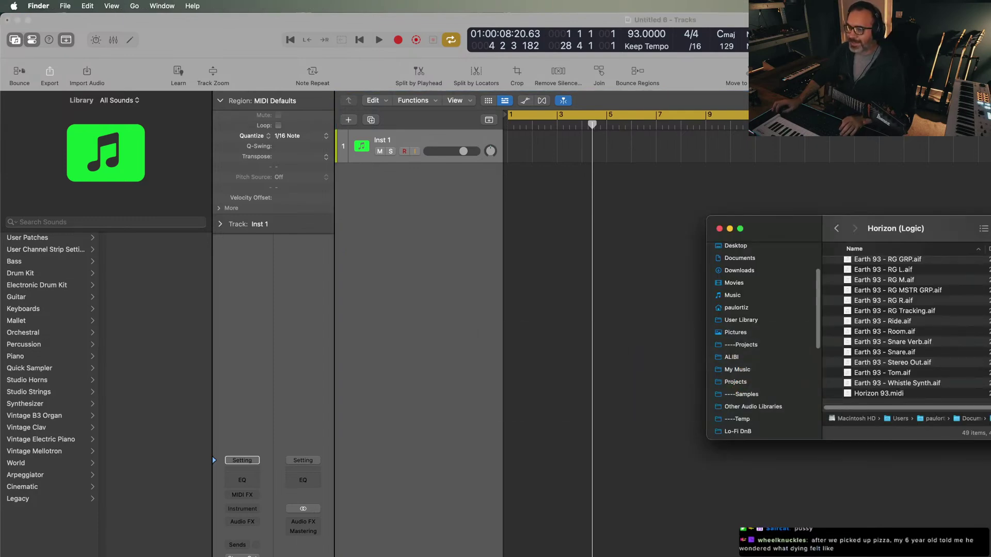
{"action": "left_click_drag", "start_coordinate": [903, 440], "coordinate": [904, 555]}
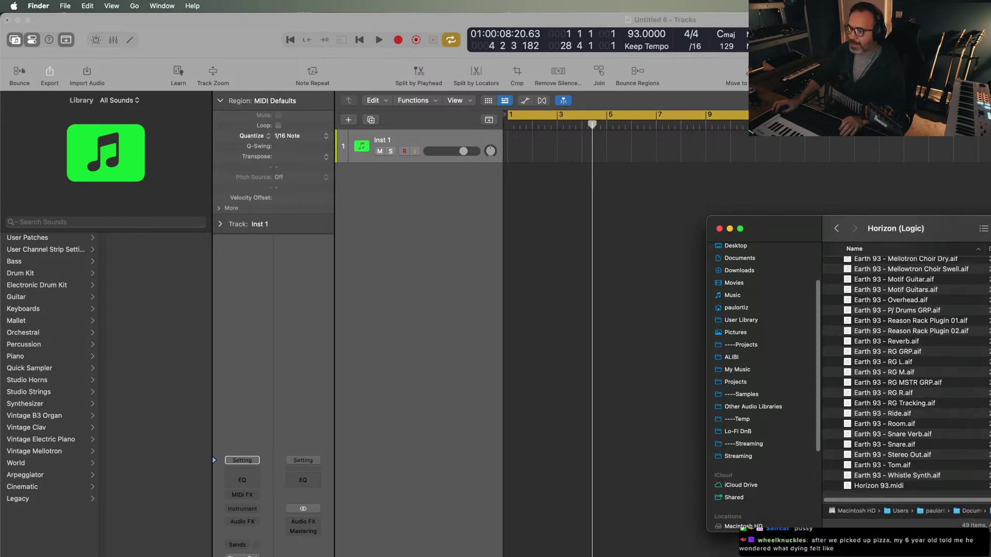
{"action": "scroll", "coordinate": [904, 392], "scroll_direction": "up", "scroll_amount": 10}
{"action": "scroll", "coordinate": [903, 392], "scroll_direction": "up", "scroll_amount": 5}
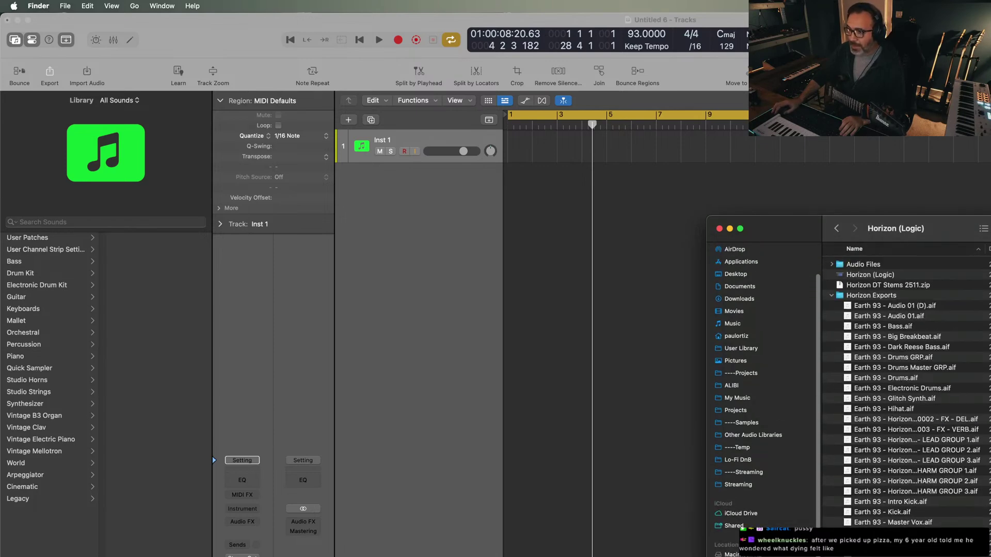
{"action": "scroll", "coordinate": [903, 392], "scroll_direction": "down", "scroll_amount": 5}
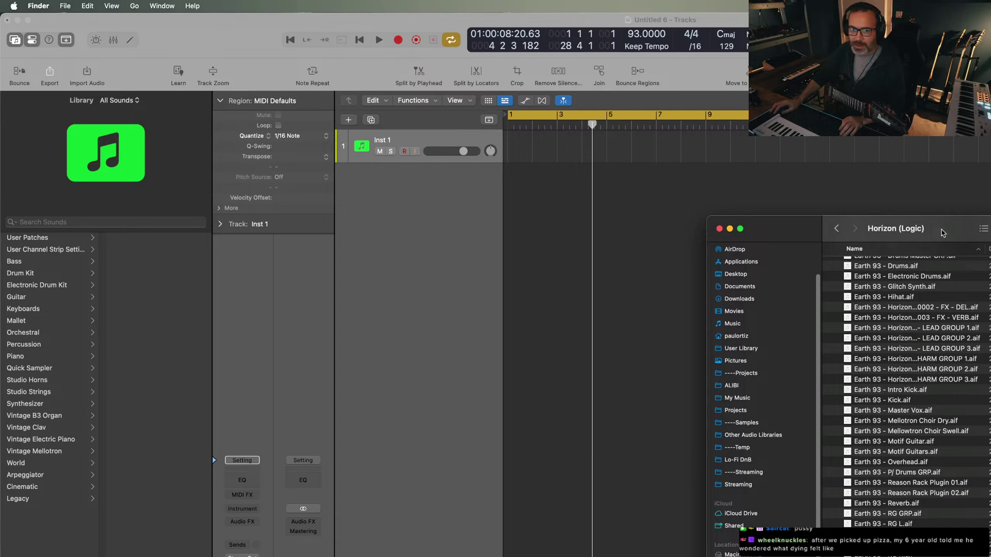
{"action": "left_click_drag", "start_coordinate": [931, 232], "coordinate": [990, 190]}
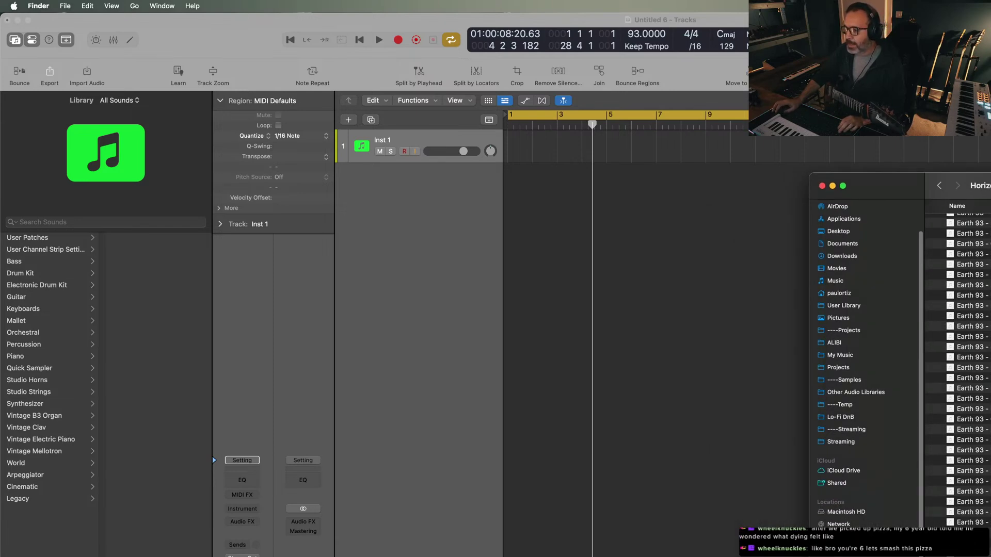
{"action": "left_click_drag", "start_coordinate": [966, 223], "coordinate": [481, 266]}
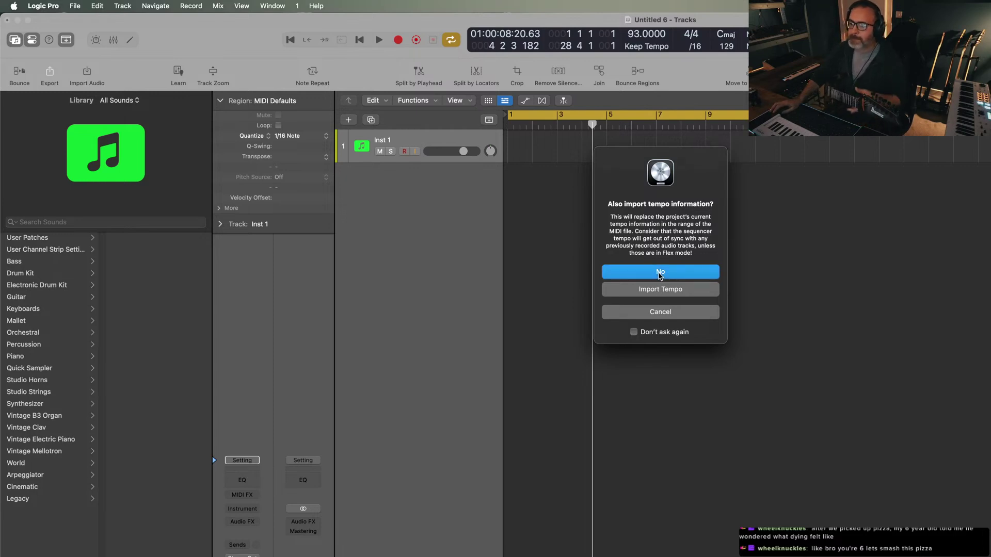
{"action": "left_click", "coordinate": [660, 273]}
{"action": "scroll", "coordinate": [702, 310], "scroll_direction": "down", "scroll_amount": 5}
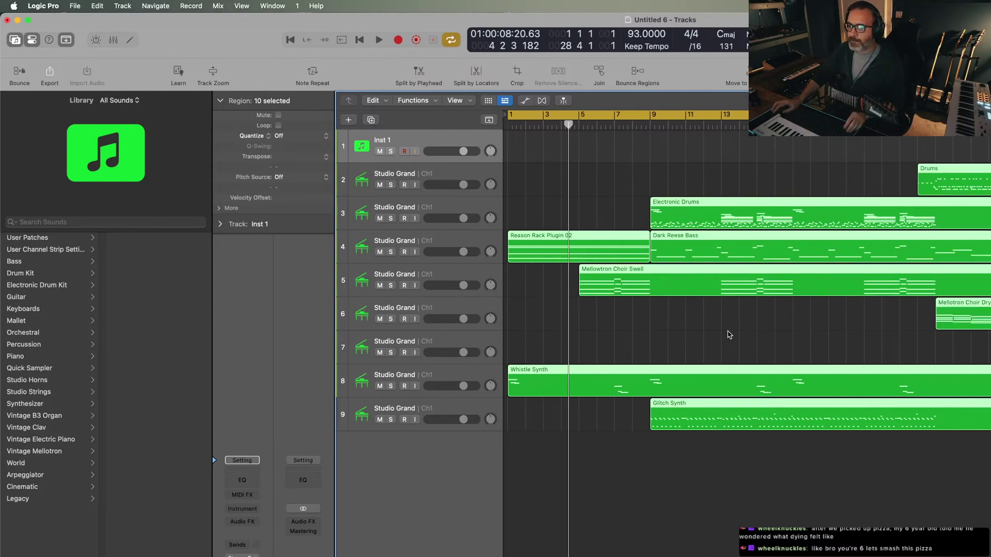
- Load the user patch Drums - Circle With Me E (Bassy Kick) onto the track holding the Drums region
{"action": "left_click", "coordinate": [449, 178]}
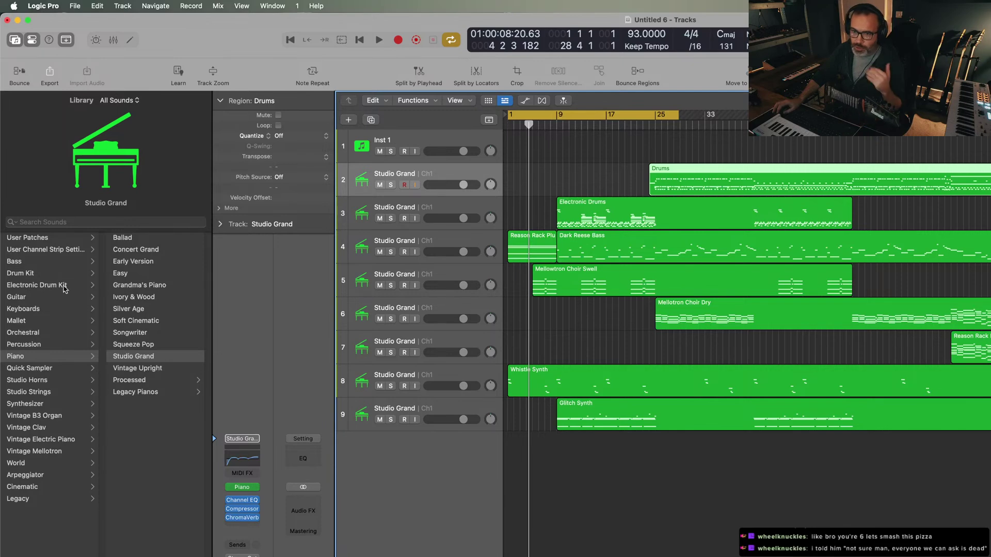
{"action": "left_click", "coordinate": [54, 238]}
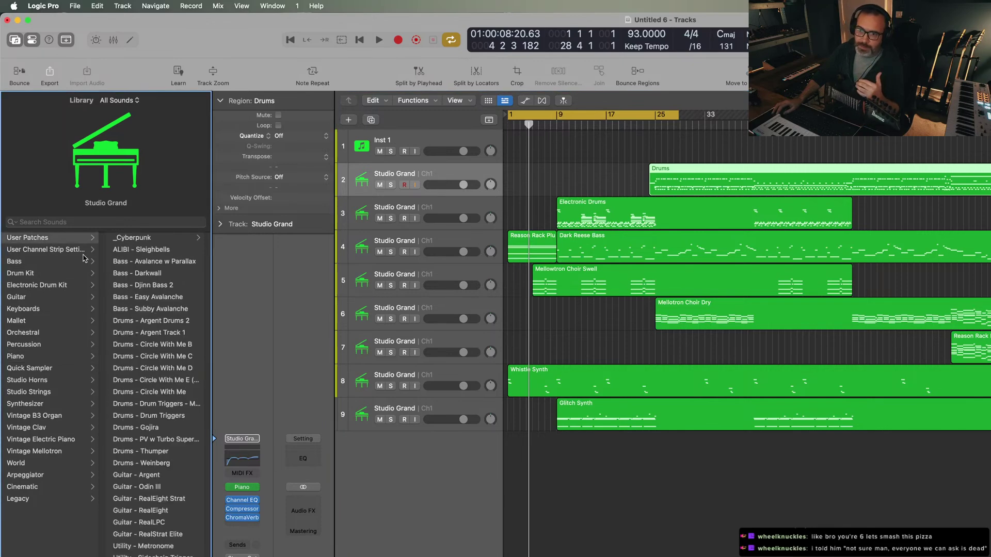
{"action": "left_click", "coordinate": [179, 382]}
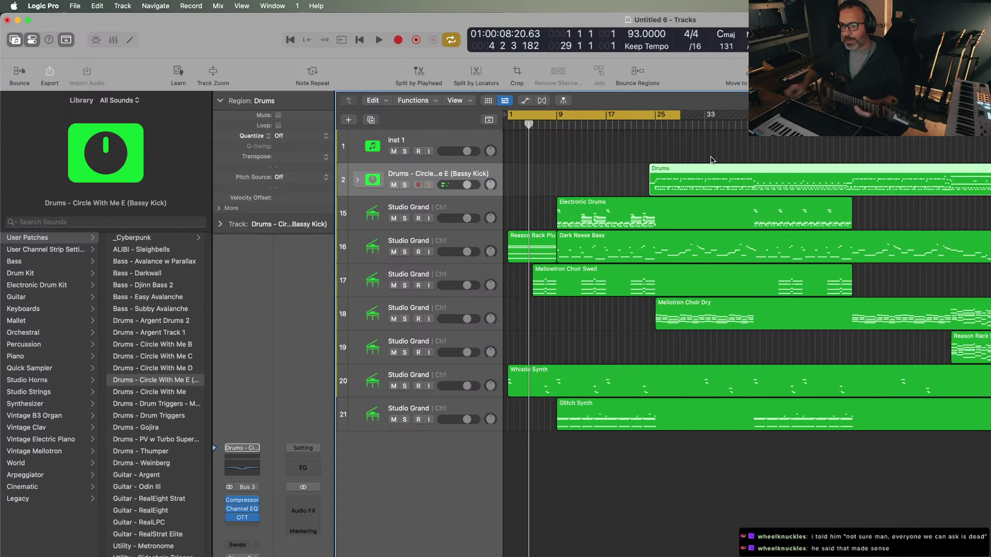
- Play the arrangement, lower the volume of all seven Studio Grand tracks together, and stop playback
{"action": "key", "text": "space"}
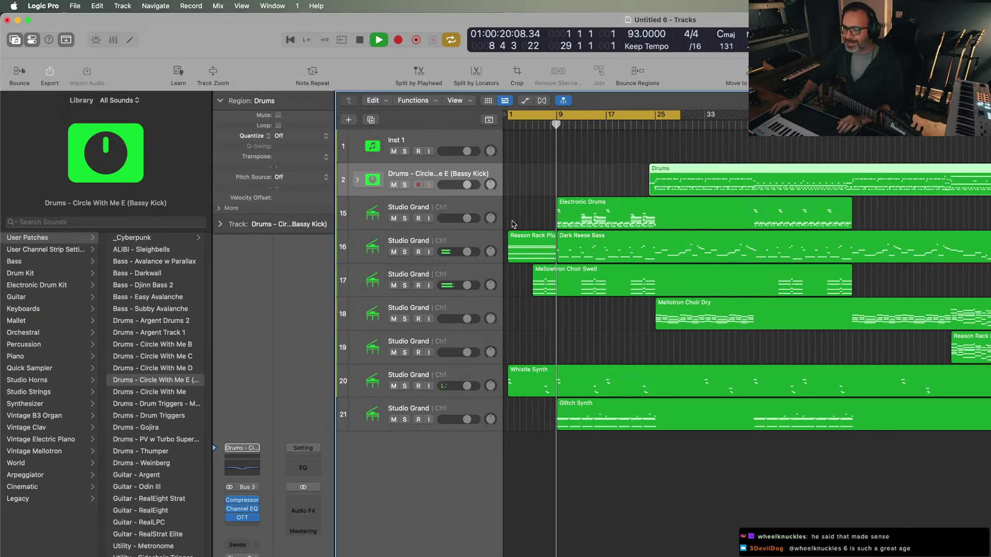
{"action": "left_click", "coordinate": [484, 217]}
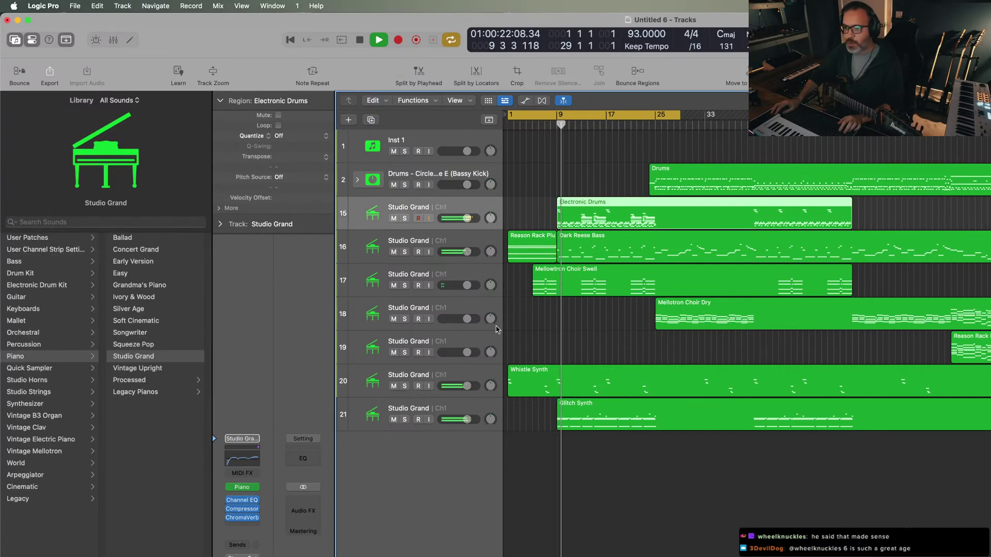
{"action": "left_click", "coordinate": [468, 423], "text": "shift"}
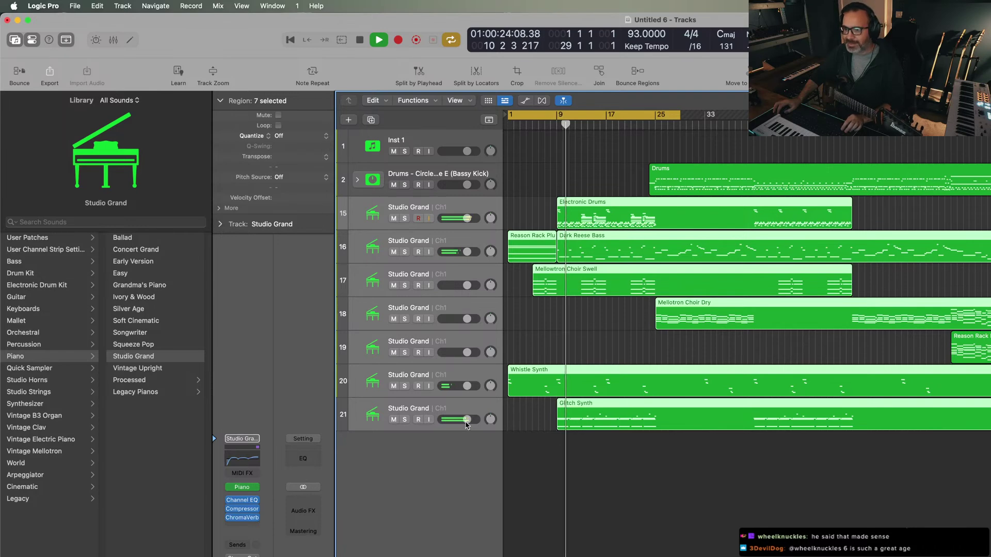
{"action": "left_click_drag", "start_coordinate": [468, 420], "coordinate": [458, 420]}
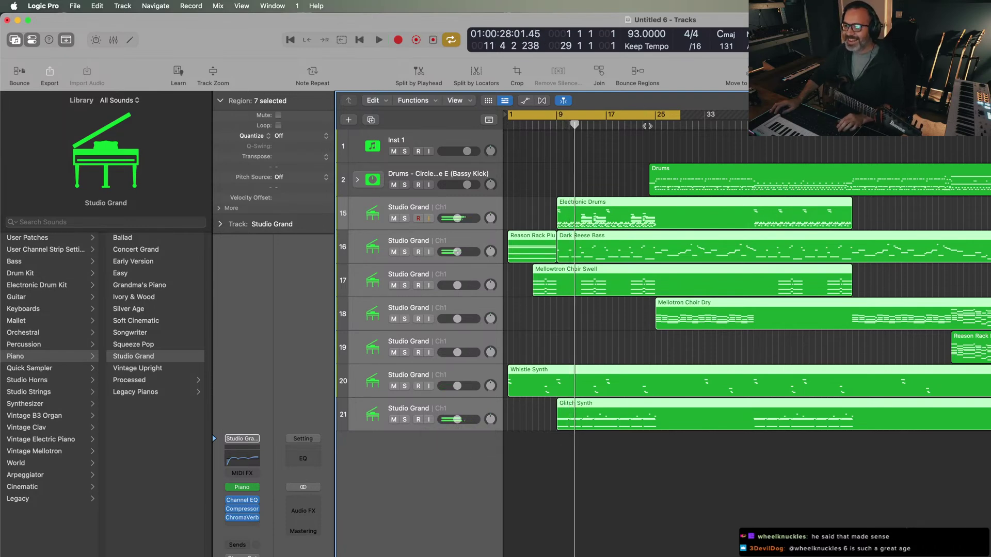
{"action": "key", "text": "space"}
- Extend the cycle range's end to bar 69 and play from bar 24 with the Circle With Me drums track soloed
{"action": "left_click", "coordinate": [649, 124]}
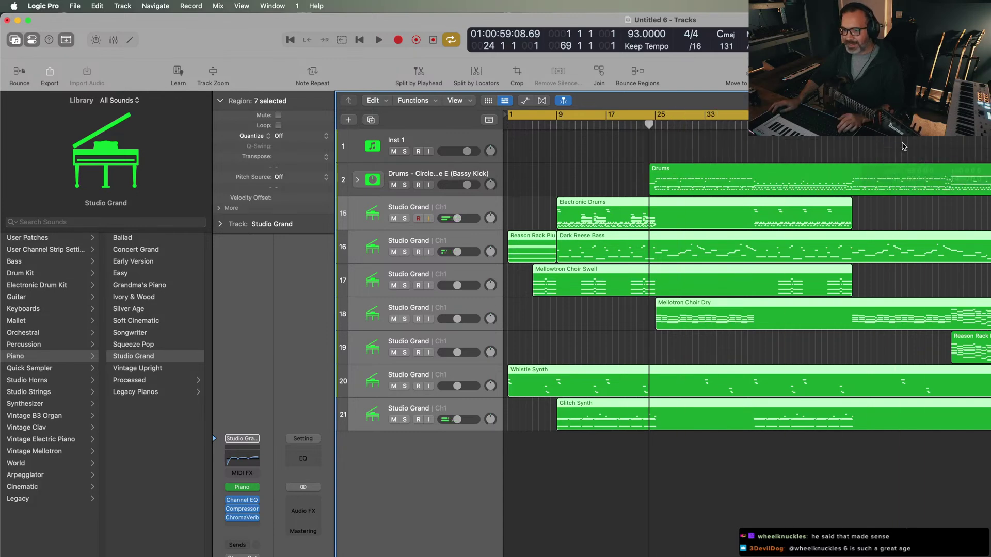
{"action": "key", "text": "space"}
{"action": "key", "text": "s"}
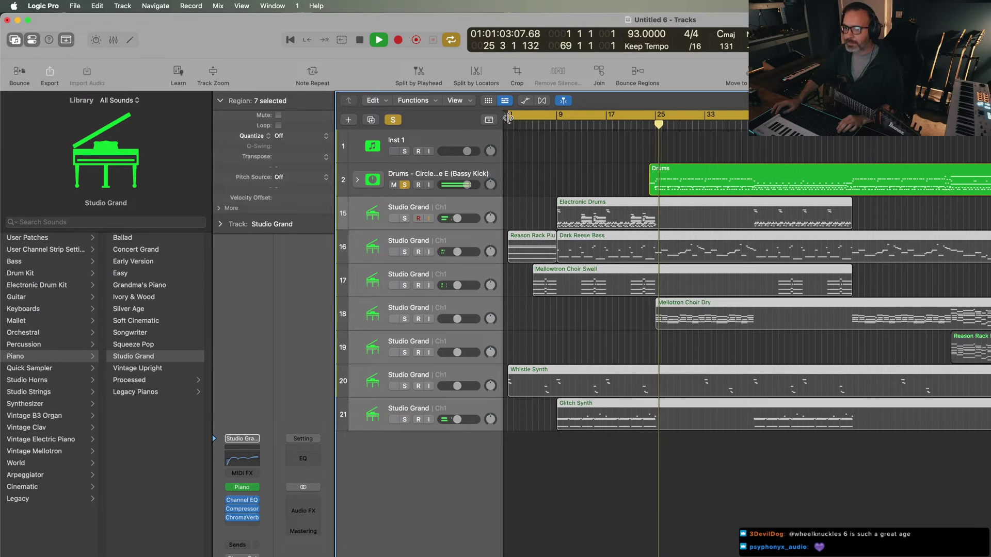
{"action": "left_click", "coordinate": [455, 176]}
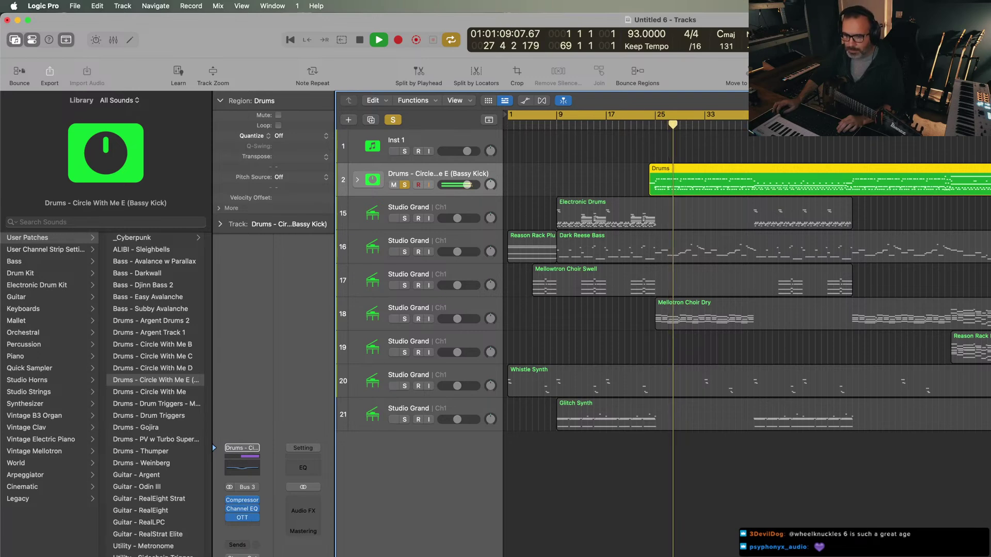
- Show the mixer, inspect the Reason Rack plug-in on the KD channel, and close it and stop playback
{"action": "key", "text": "x"}
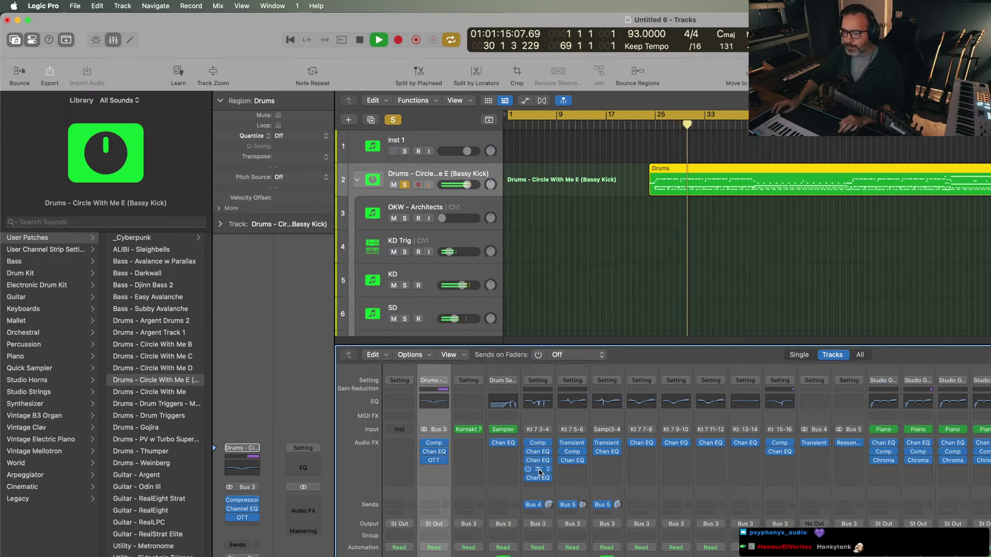
{"action": "left_click", "coordinate": [537, 469]}
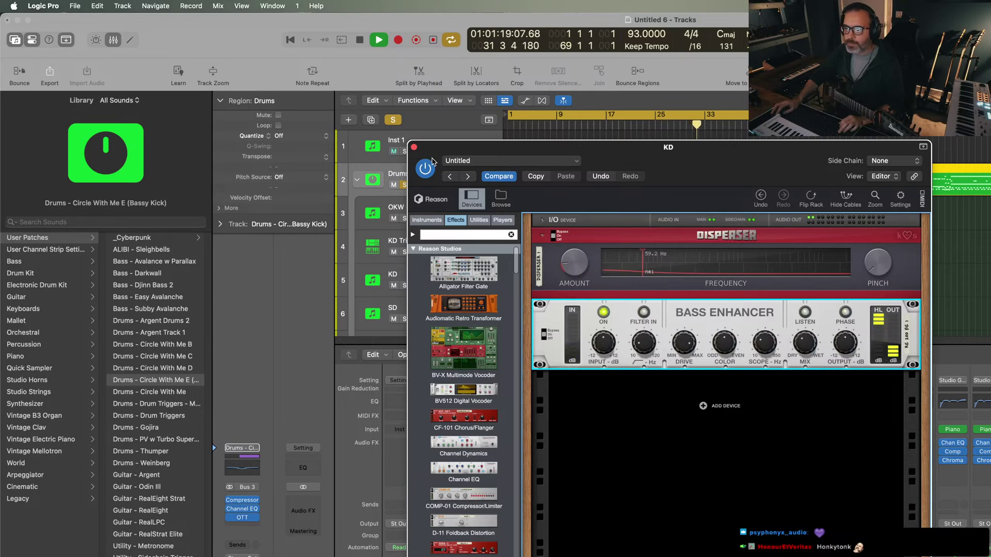
{"action": "left_click", "coordinate": [414, 147]}
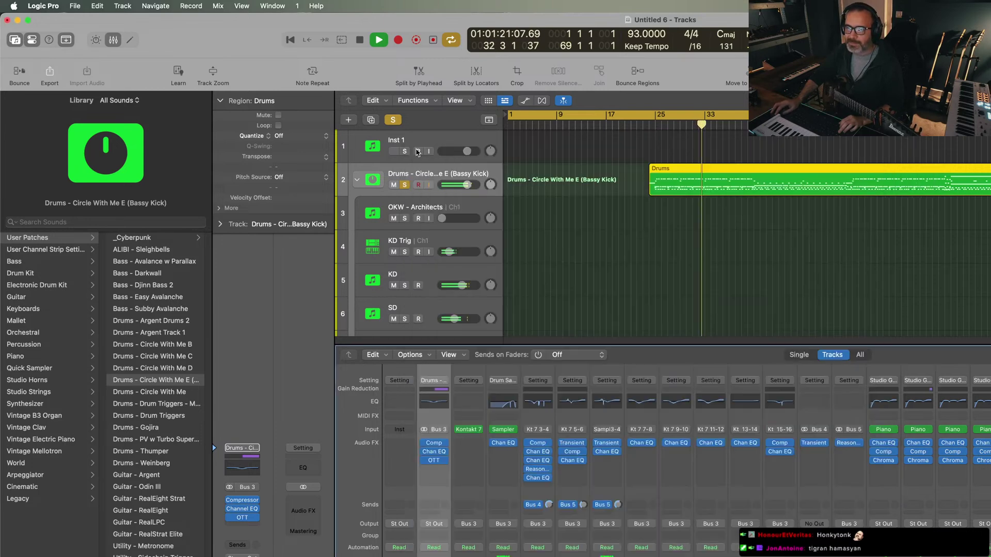
{"action": "key", "text": "space"}
- Open the Drums region in the Piano Roll and play the soloed drums from about bar 41
{"action": "key", "text": "e"}
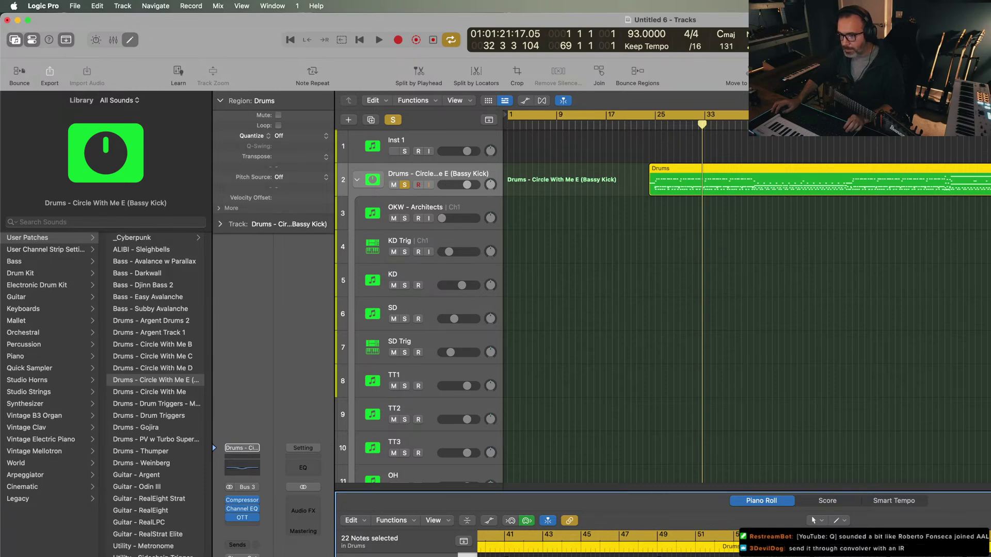
{"action": "left_click", "coordinate": [497, 548]}
{"action": "key", "text": "space"}
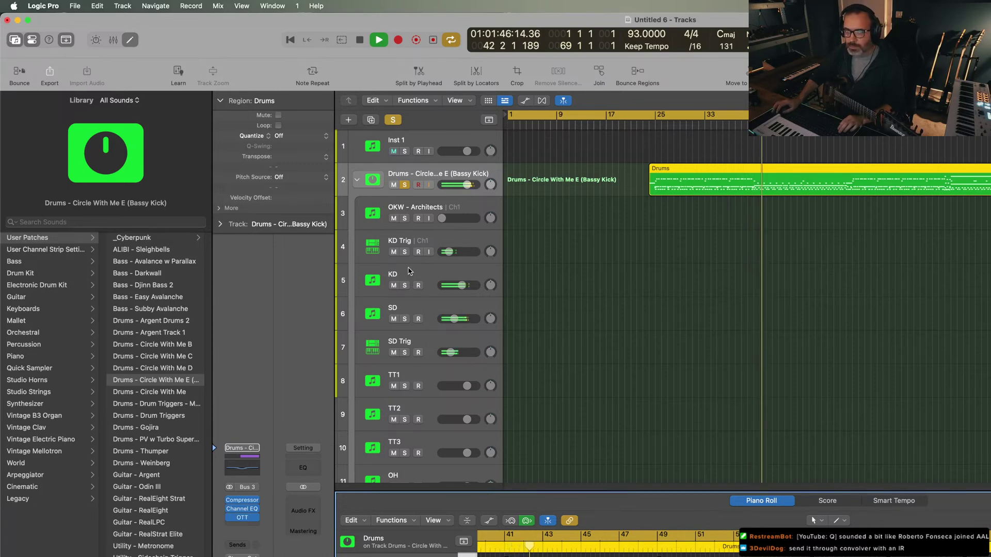
- Unsolo and collapse the Circle With Me drums stack, play it with the other tracks, and stop playback
{"action": "left_click", "coordinate": [404, 184]}
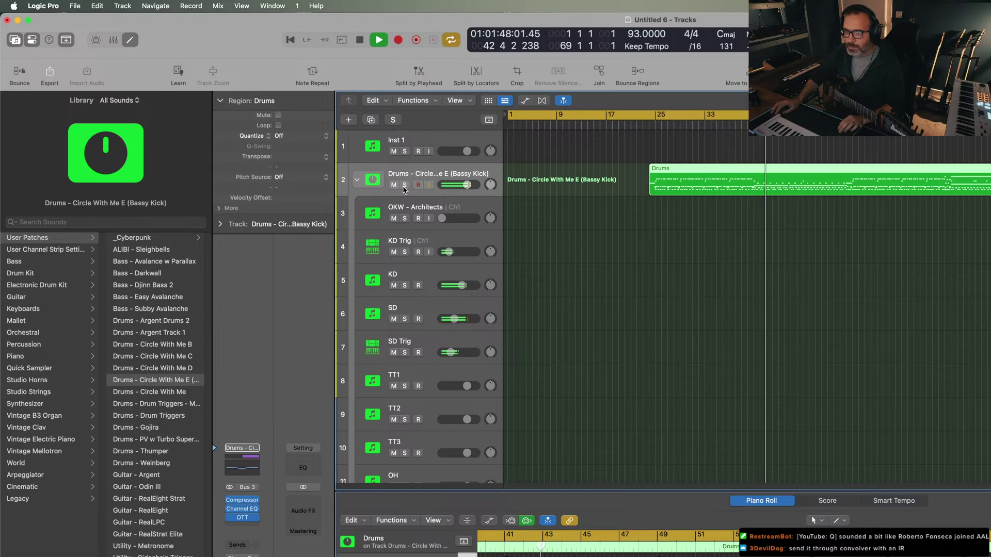
{"action": "left_click", "coordinate": [357, 180]}
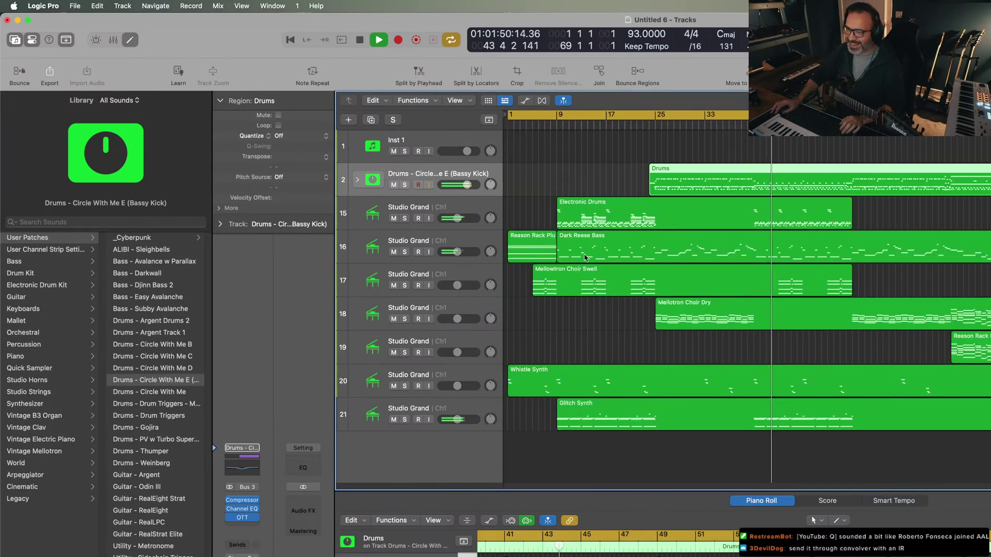
{"action": "key", "text": "x"}
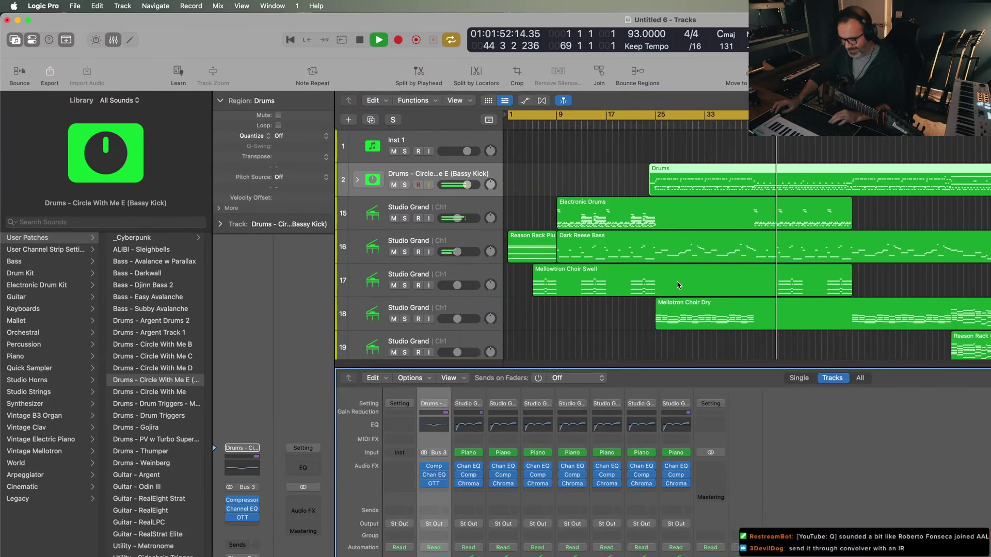
{"action": "key", "text": "x"}
{"action": "key", "text": "space"}
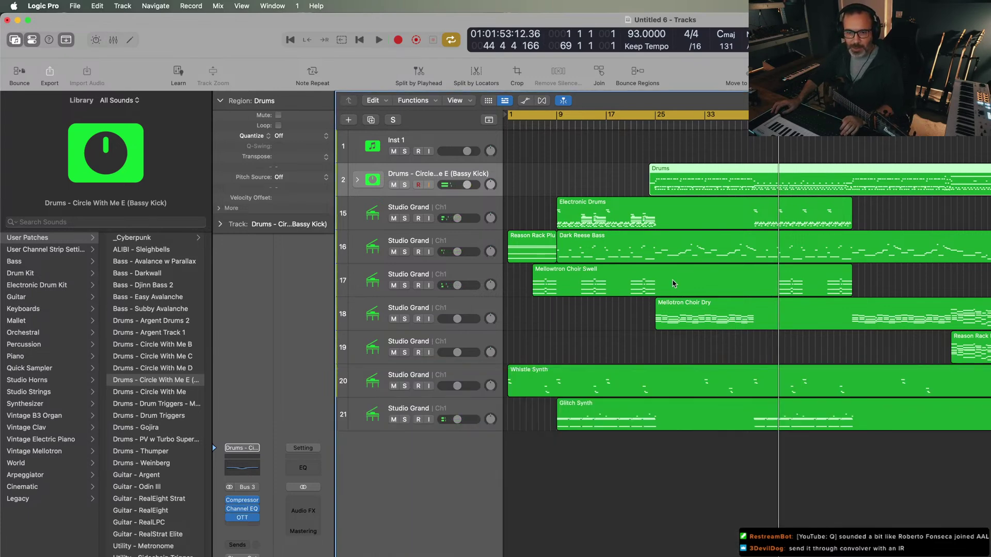
- Switch to Finder and preview Earth 93 - Intro Kick.aif from Horizon Exports, skipping ahead to about 2:29
{"action": "key", "text": "super+Tab"}
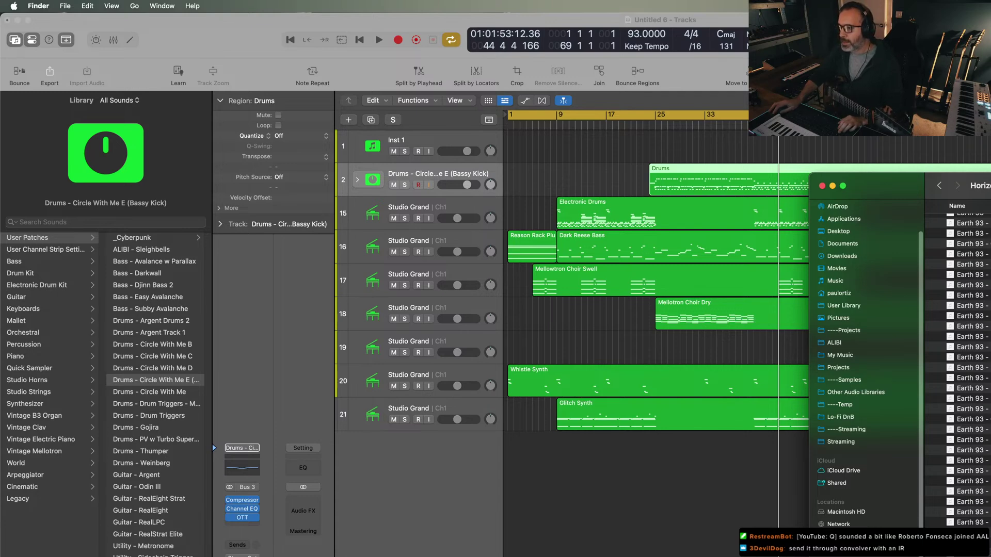
{"action": "scroll", "coordinate": [907, 497], "scroll_direction": "up", "scroll_amount": 2}
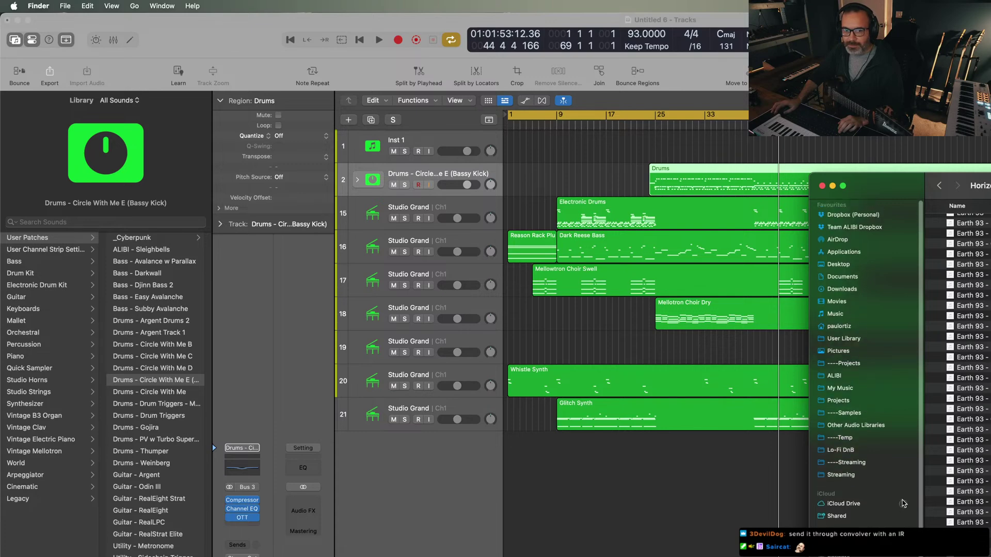
{"action": "scroll", "coordinate": [957, 371], "scroll_direction": "up", "scroll_amount": 5}
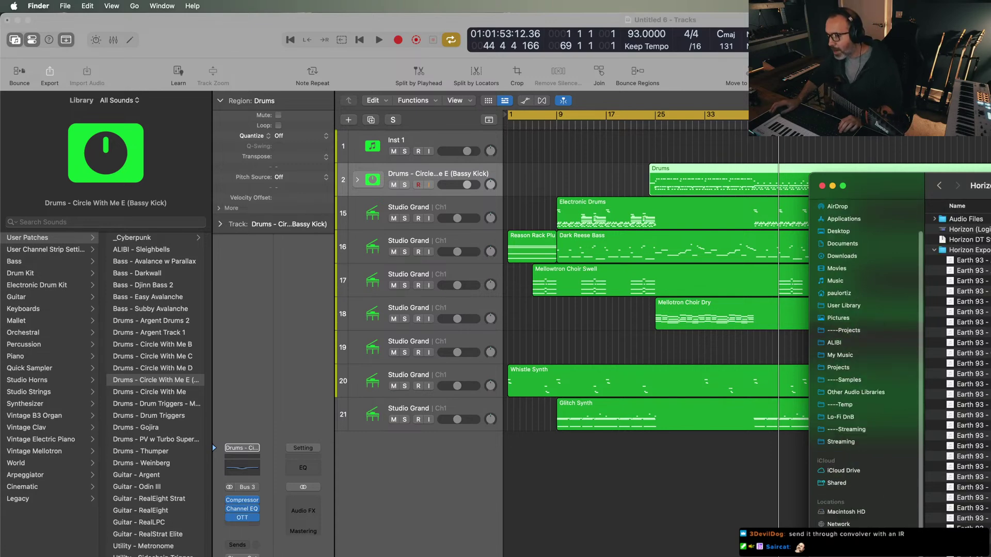
{"action": "scroll", "coordinate": [957, 372], "scroll_direction": "down", "scroll_amount": 2}
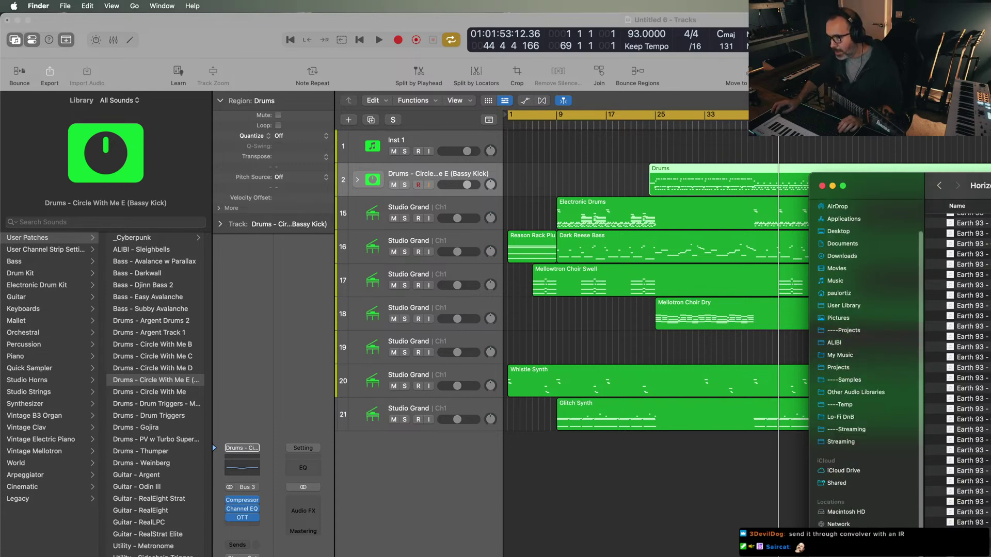
{"action": "scroll", "coordinate": [958, 371], "scroll_direction": "up", "scroll_amount": 2}
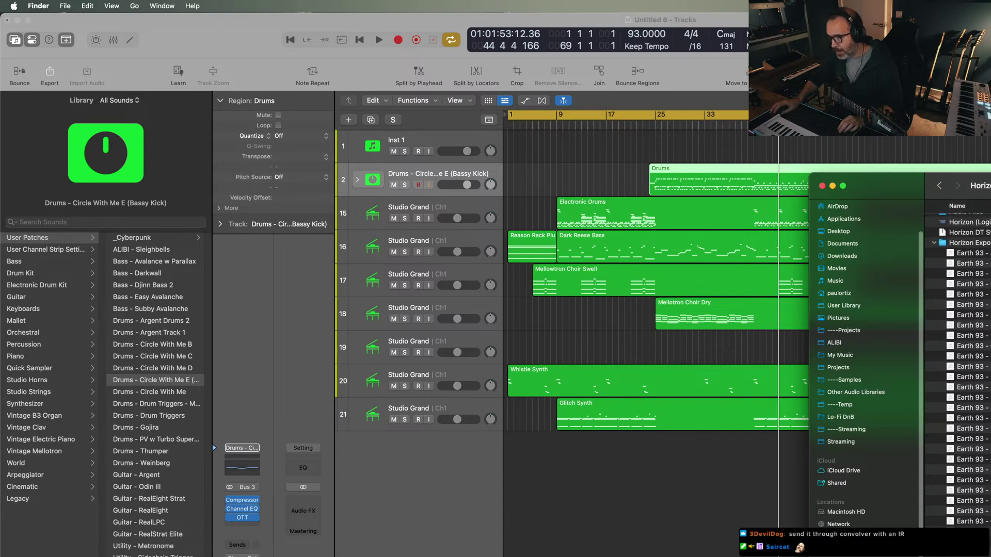
{"action": "left_click", "coordinate": [960, 449]}
{"action": "key", "text": "space"}
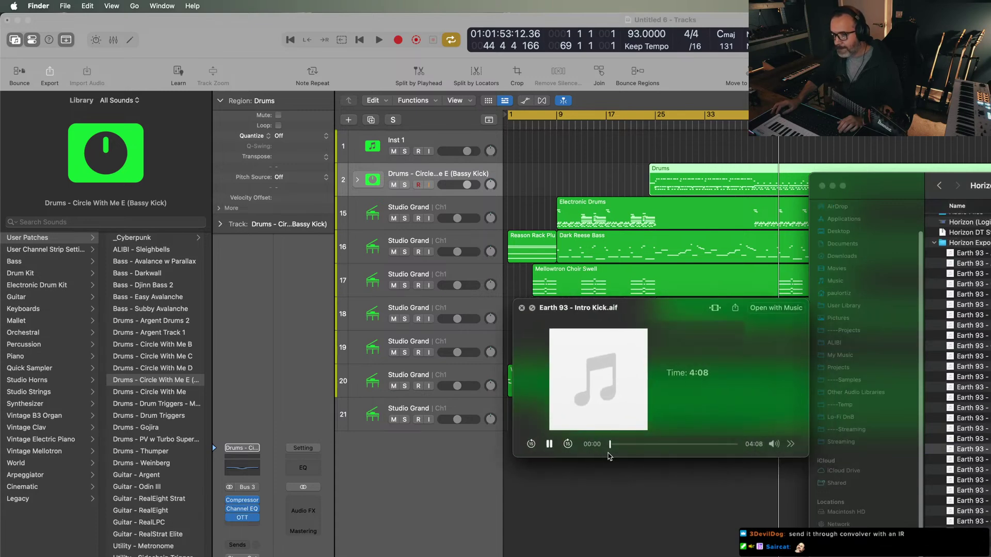
{"action": "left_click", "coordinate": [640, 446]}
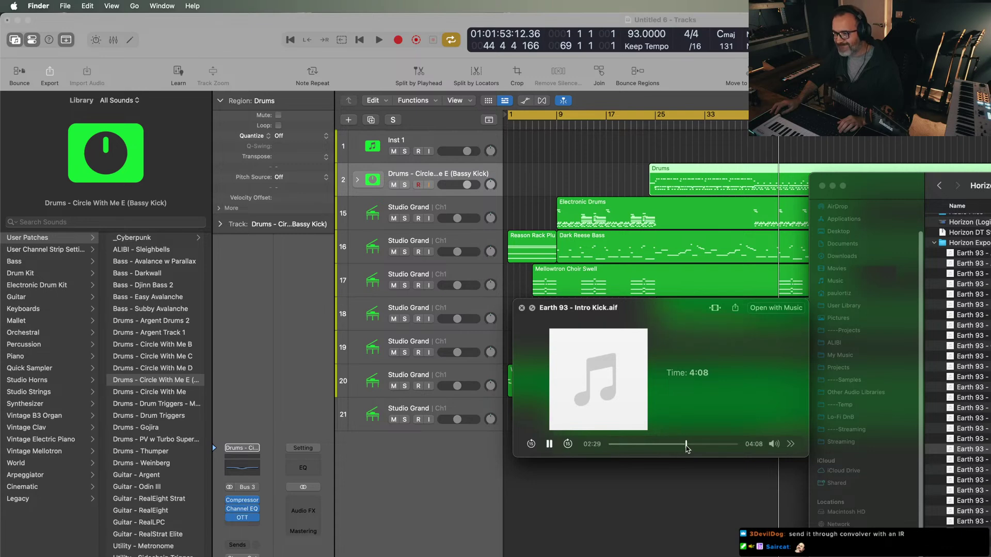
{"action": "key", "text": "space"}
- Preview Earth 93 - Kick.aif from Horizon Exports, skip ahead to about 1:56, and close the preview
{"action": "key", "text": "Down"}
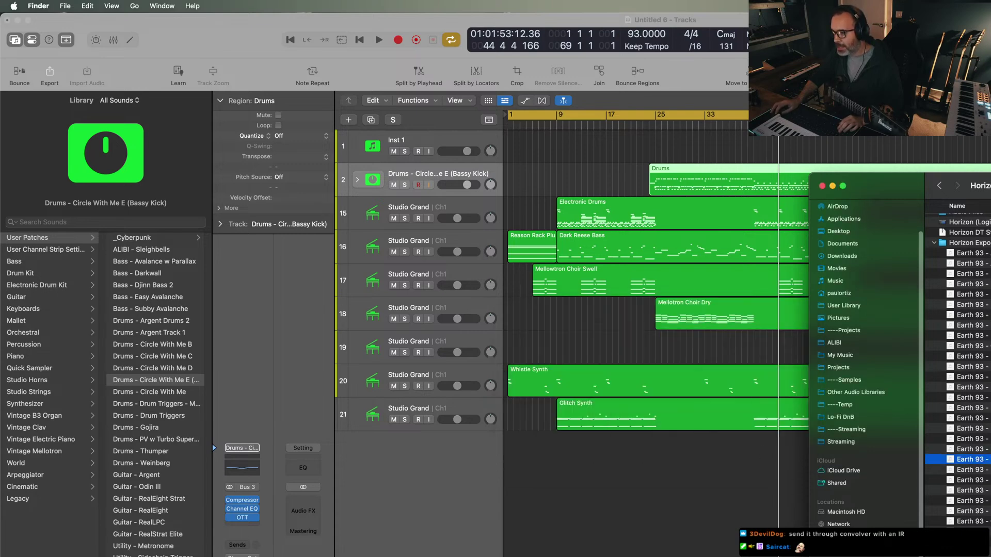
{"action": "key", "text": "space"}
{"action": "left_click", "coordinate": [646, 445]}
{"action": "left_click", "coordinate": [669, 445]}
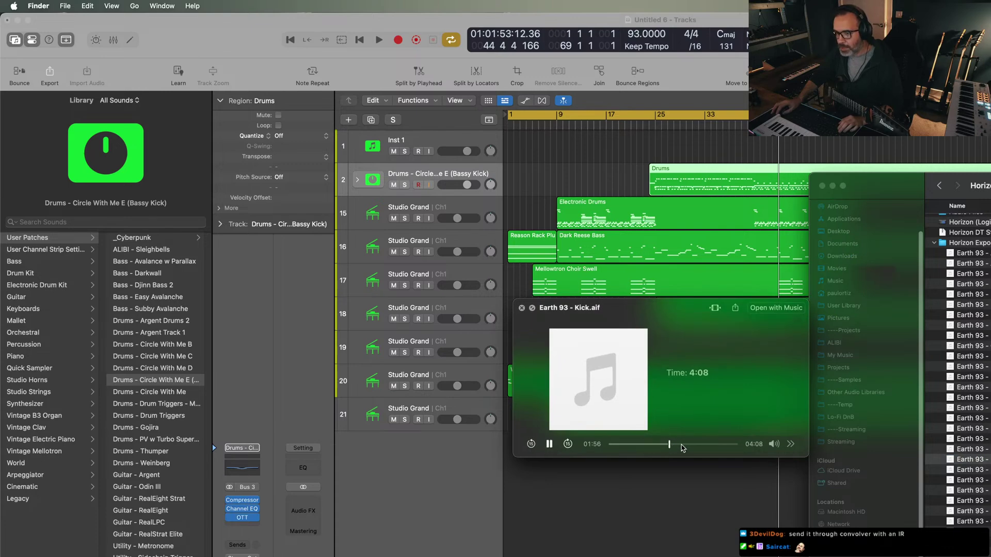
{"action": "key", "text": "space"}
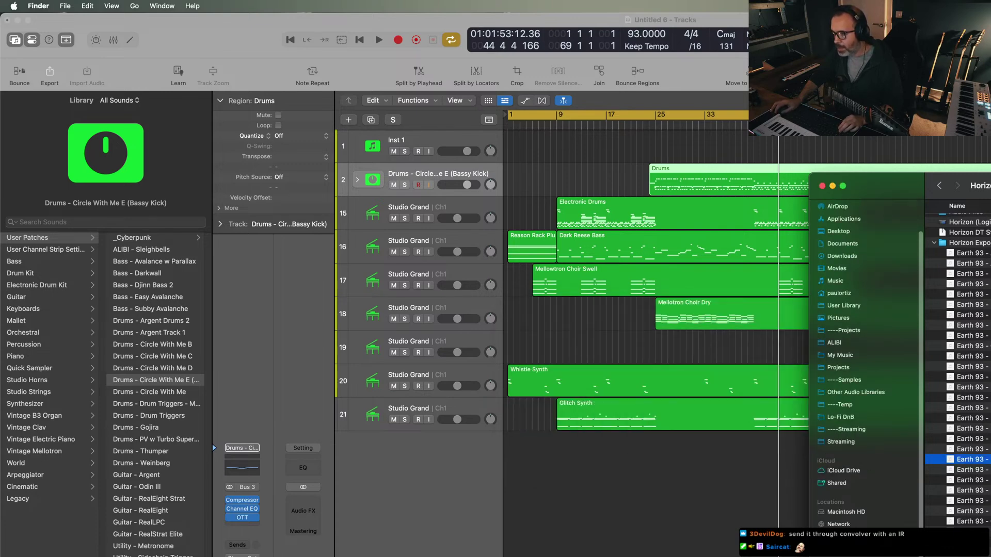
- Preview Earth 93 - Bass.aif from Horizon Exports and add it to a new audio track in Logic starting at bar 1
{"action": "left_click", "coordinate": [965, 521], "text": "super"}
{"action": "scroll", "coordinate": [958, 371], "scroll_direction": "down", "scroll_amount": 3}
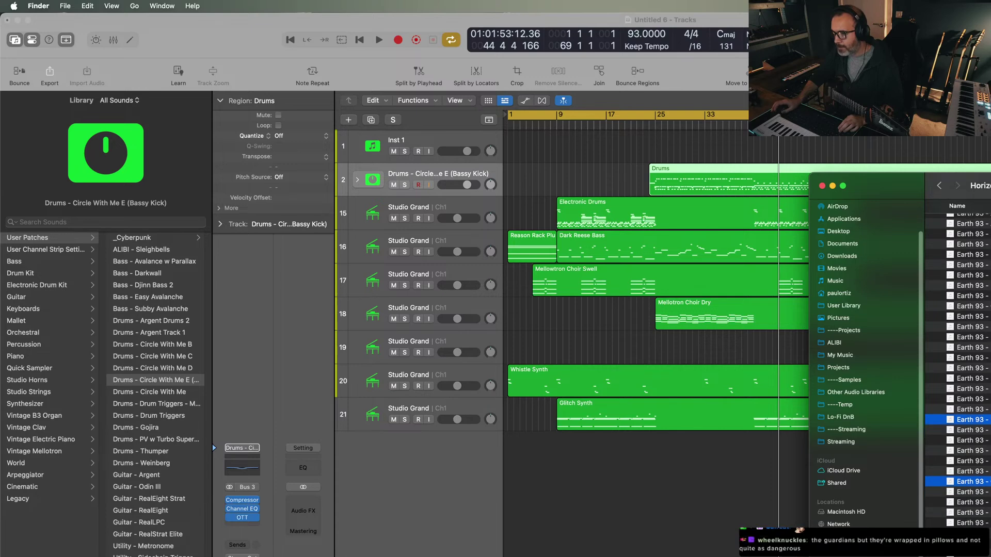
{"action": "scroll", "coordinate": [958, 372], "scroll_direction": "down", "scroll_amount": 1}
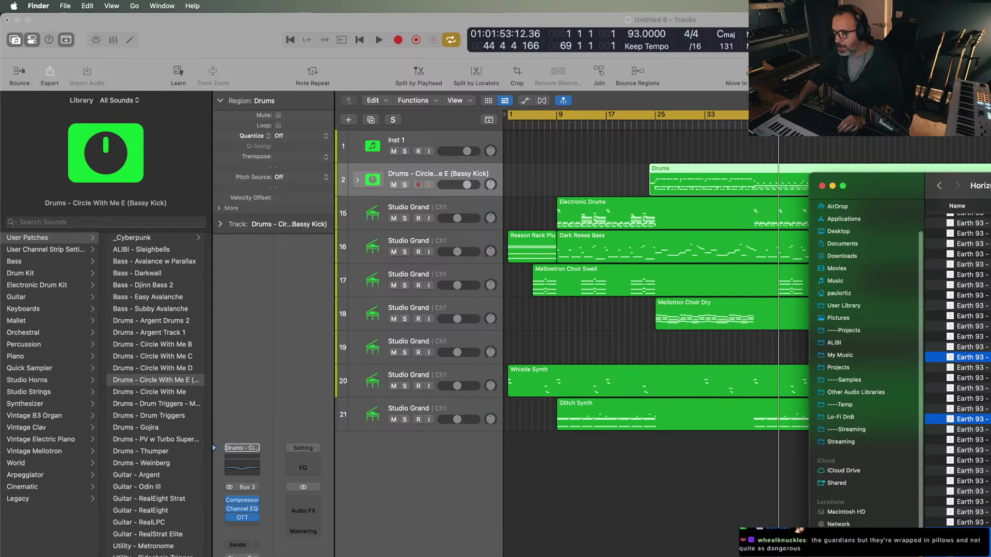
{"action": "scroll", "coordinate": [958, 371], "scroll_direction": "up", "scroll_amount": 3}
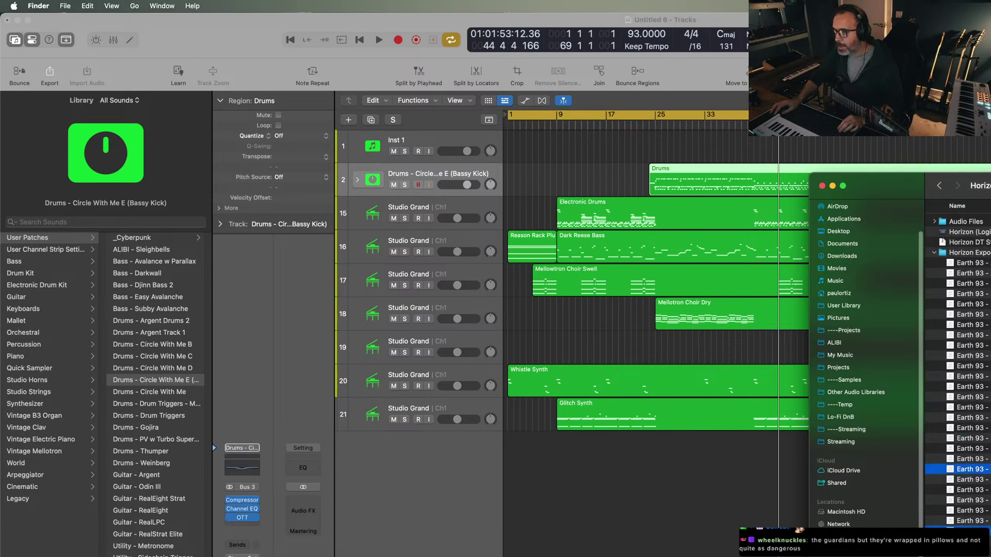
{"action": "left_click", "coordinate": [957, 366]}
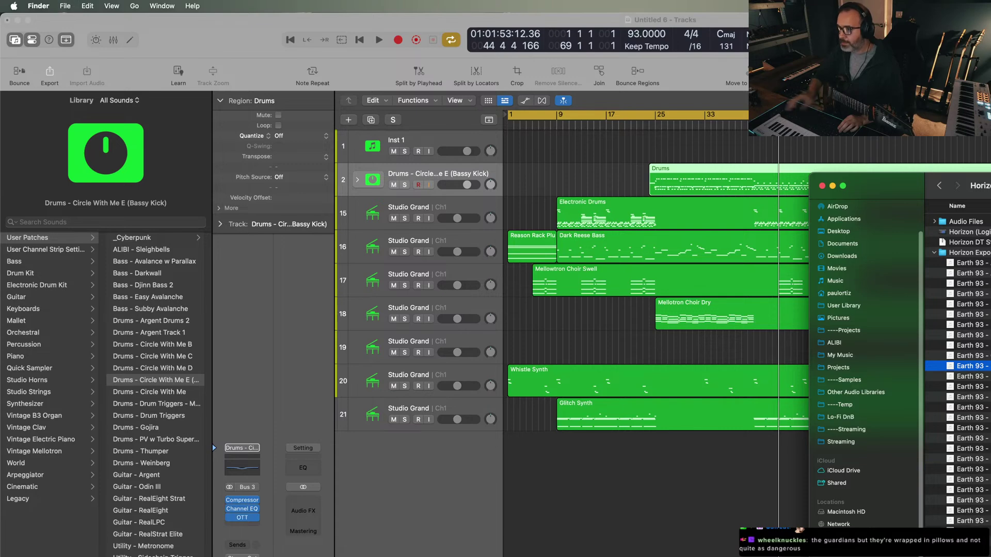
{"action": "scroll", "coordinate": [957, 361], "scroll_direction": "down", "scroll_amount": 2}
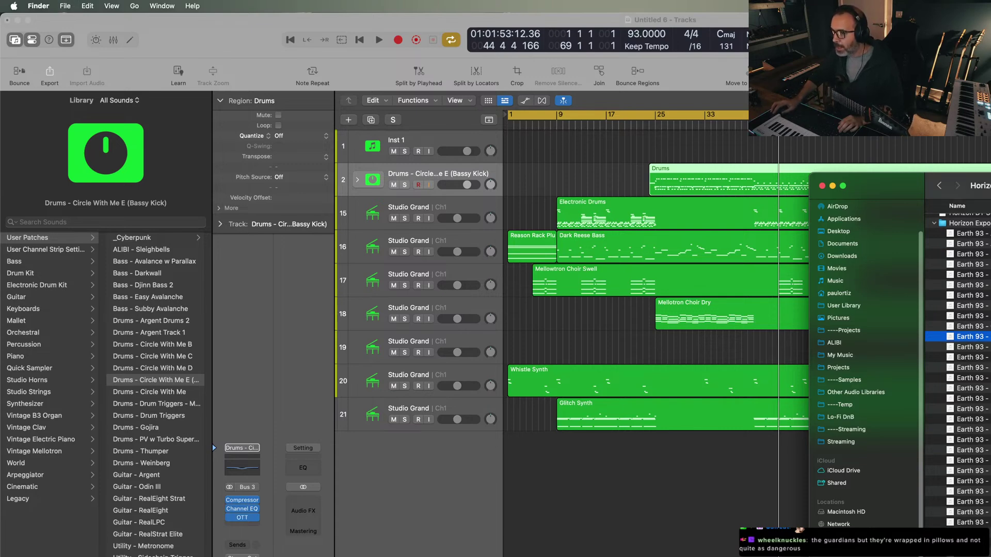
{"action": "scroll", "coordinate": [957, 361], "scroll_direction": "up", "scroll_amount": 2}
{"action": "left_click", "coordinate": [958, 274]}
{"action": "key", "text": "space"}
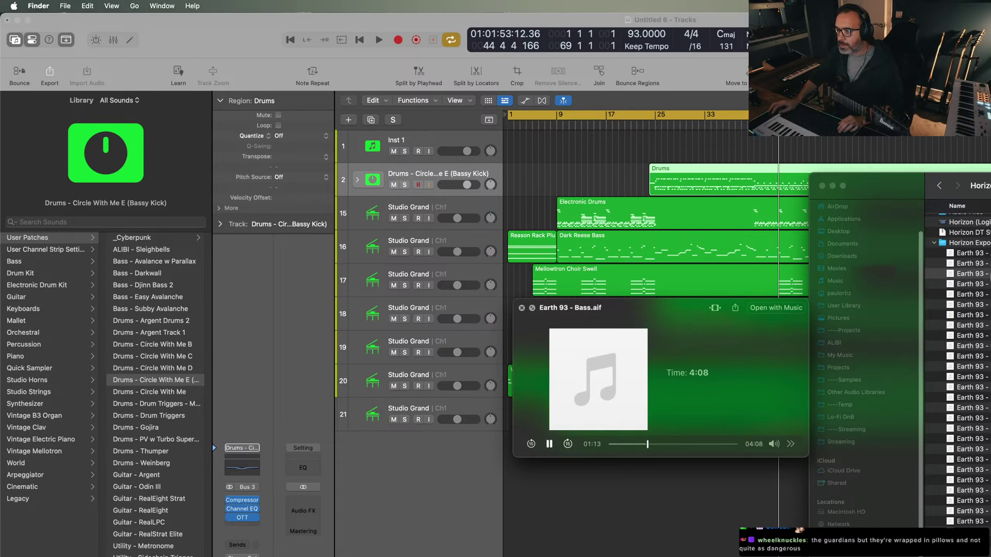
{"action": "key", "text": "space"}
{"action": "left_click_drag", "start_coordinate": [958, 274], "coordinate": [512, 488]}
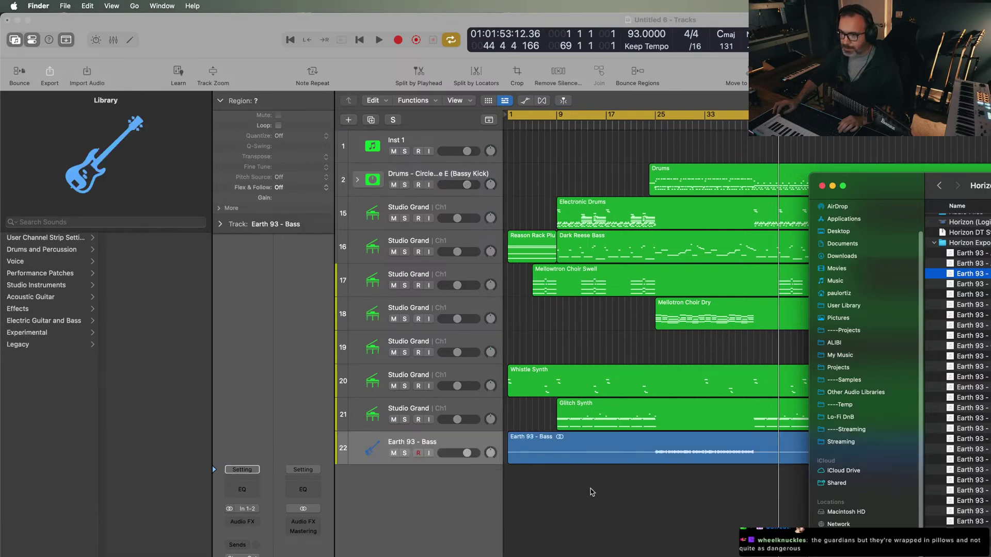
{"action": "left_click", "coordinate": [591, 492]}
- Mute all seven Studio Grand tracks and play the drums with the Earth 93 - Bass stem from bar 25
{"action": "left_click", "coordinate": [656, 125]}
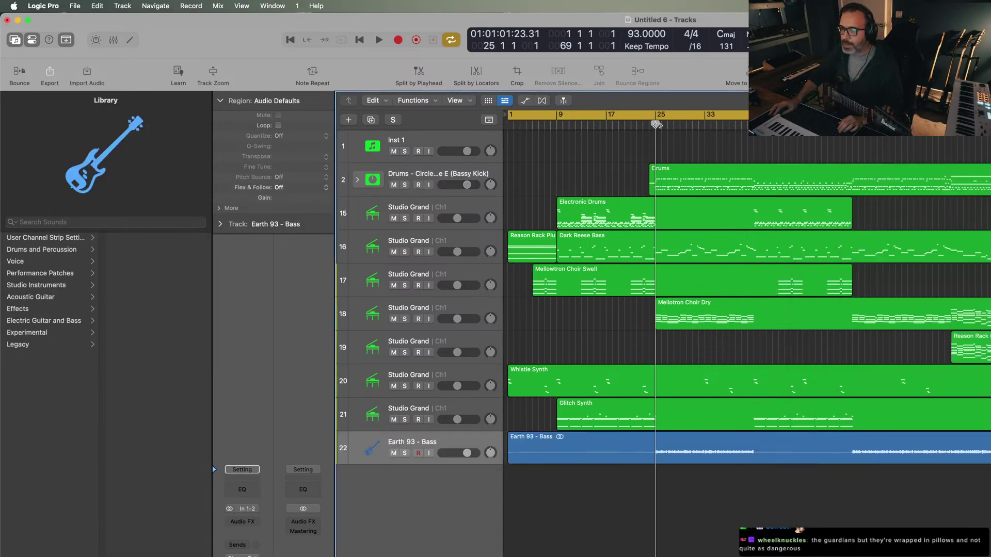
{"action": "left_click", "coordinate": [487, 212]}
{"action": "left_click", "coordinate": [410, 409], "text": "shift"}
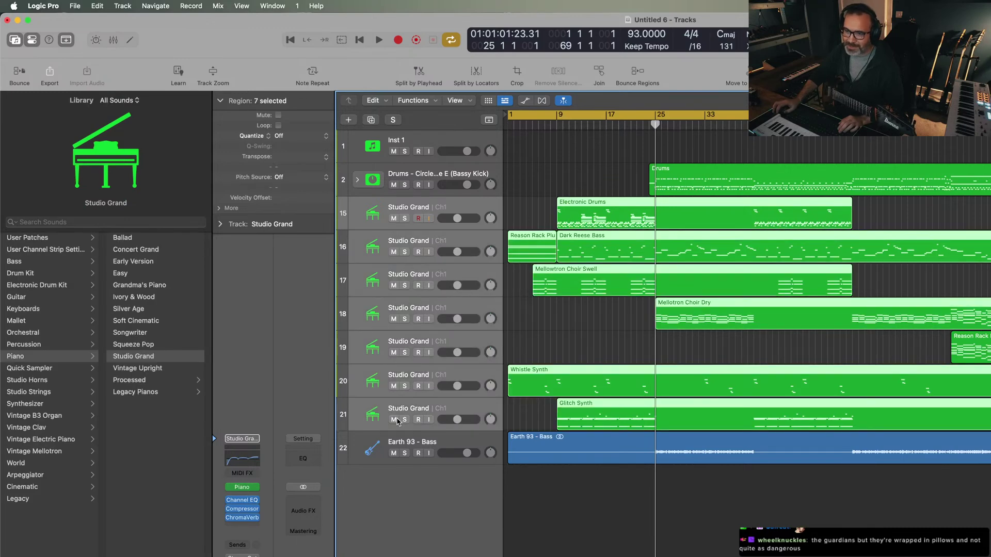
{"action": "left_click", "coordinate": [394, 420]}
{"action": "key", "text": "space"}
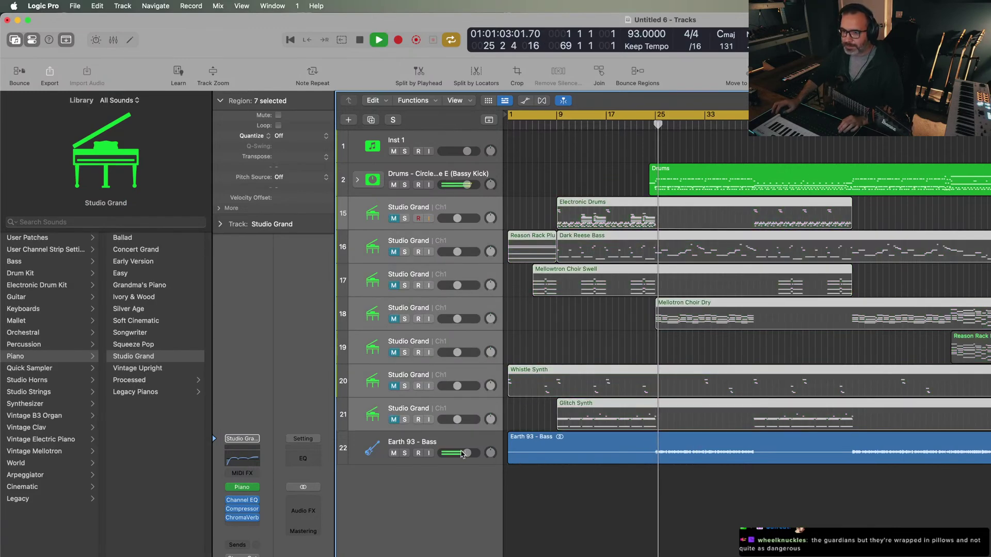
{"action": "left_click", "coordinate": [625, 455]}
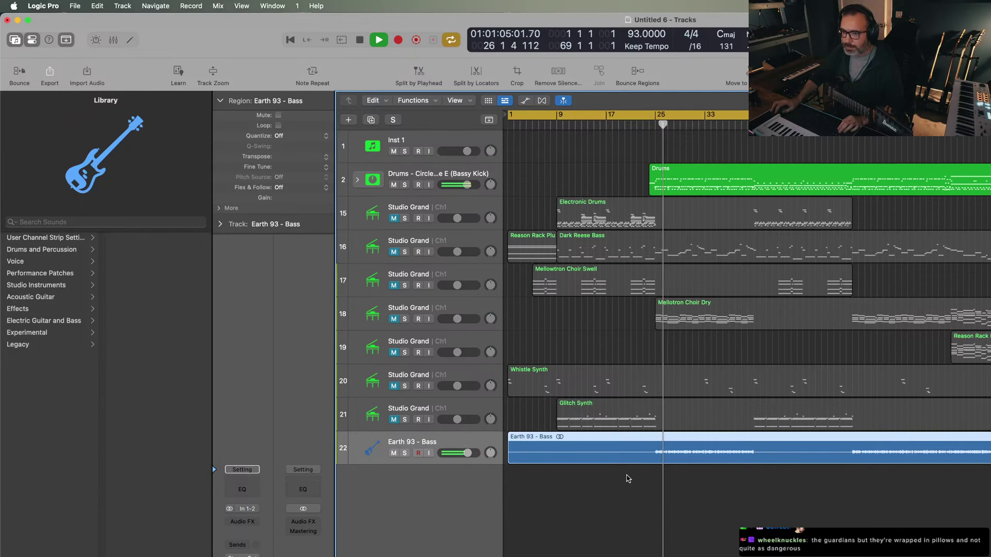
- Add the eight Earth 93 - Horizon Vocal Stems files from Finder to Logic, creating new tracks for them
{"action": "key", "text": "super+Tab"}
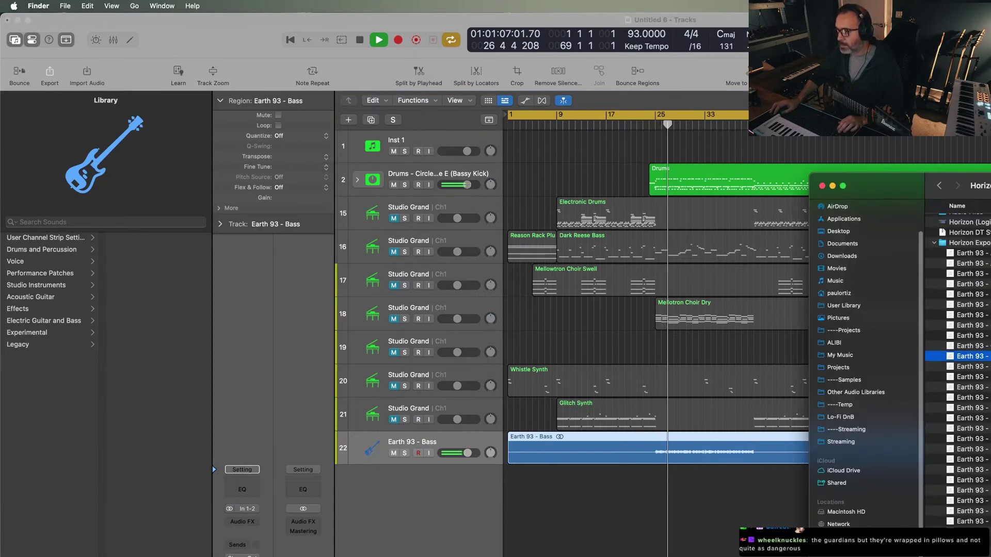
{"action": "left_click", "coordinate": [967, 428], "text": "shift"}
{"action": "left_click_drag", "start_coordinate": [968, 429], "coordinate": [534, 529]}
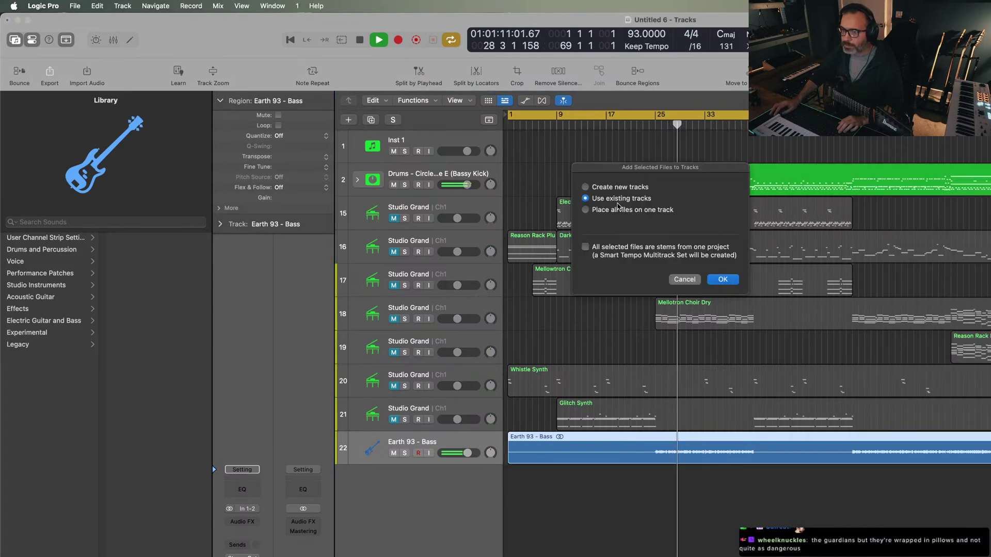
{"action": "left_click", "coordinate": [619, 188]}
{"action": "key", "text": "Return"}
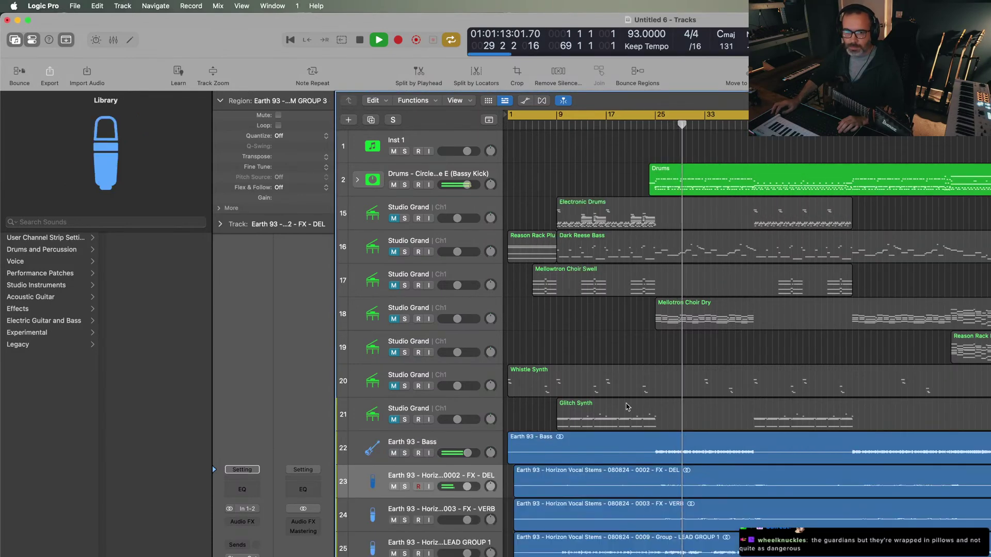
- Move the vocal stem regions one by one so that they start at bar 1, in line with the bass stem
{"action": "scroll", "coordinate": [622, 449], "scroll_direction": "down", "scroll_amount": 2}
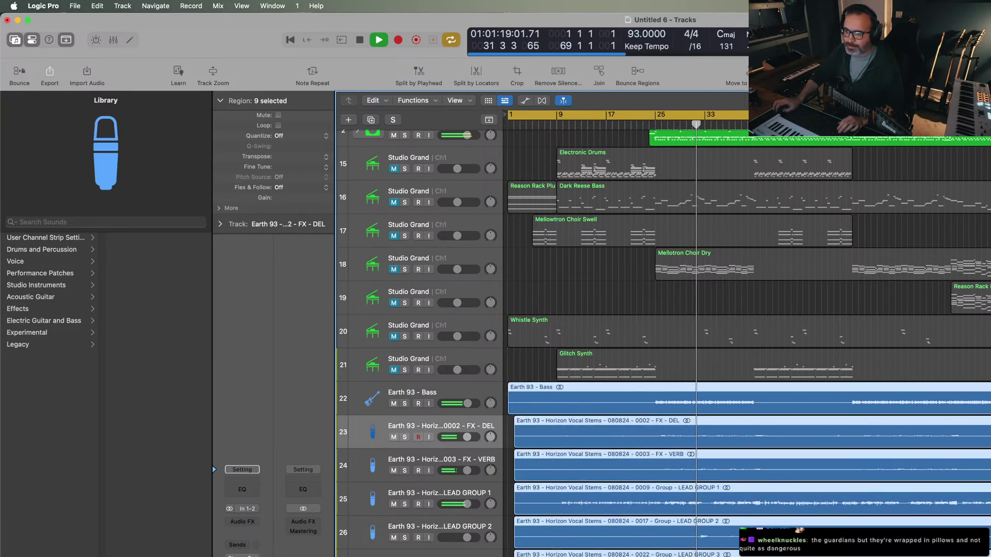
{"action": "left_click", "coordinate": [573, 421]}
{"action": "left_click_drag", "start_coordinate": [573, 421], "coordinate": [566, 420]}
{"action": "left_click_drag", "start_coordinate": [566, 457], "coordinate": [560, 457]}
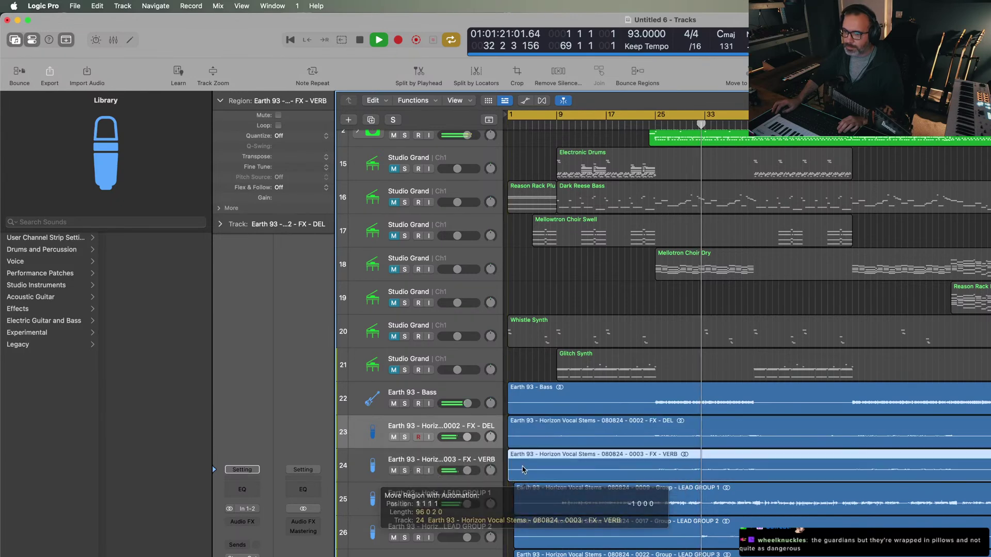
{"action": "left_click_drag", "start_coordinate": [568, 491], "coordinate": [561, 490]}
{"action": "left_click_drag", "start_coordinate": [567, 524], "coordinate": [561, 555]}
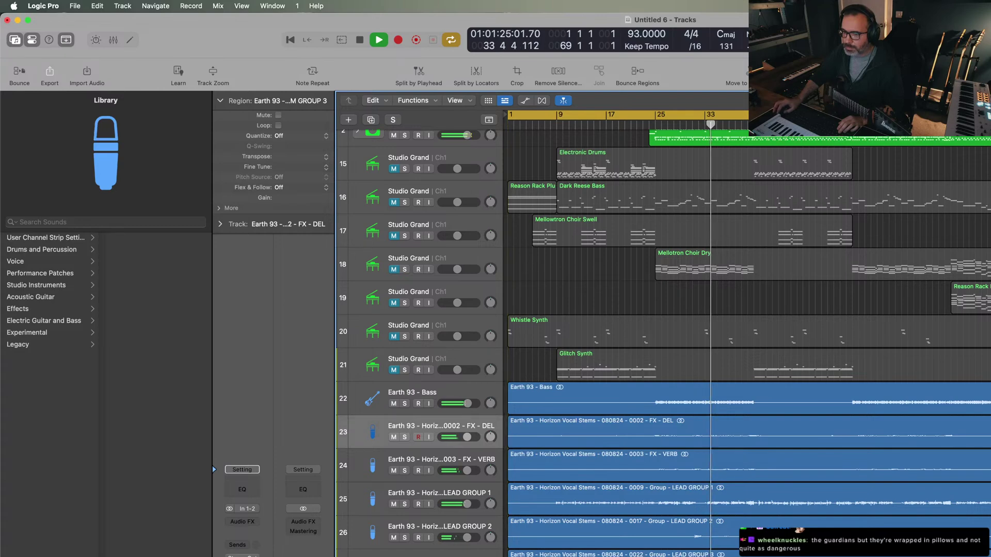
- Select all nine Earth 93 audio regions and set Flex & Follow to On
{"action": "key", "text": "shift+s"}
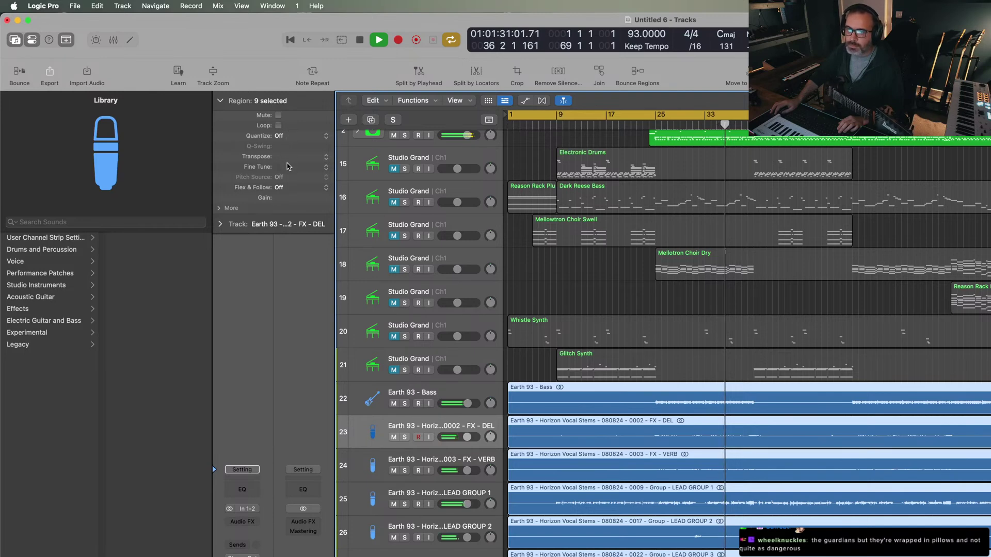
{"action": "left_click", "coordinate": [281, 188]}
{"action": "left_click", "coordinate": [297, 199]}
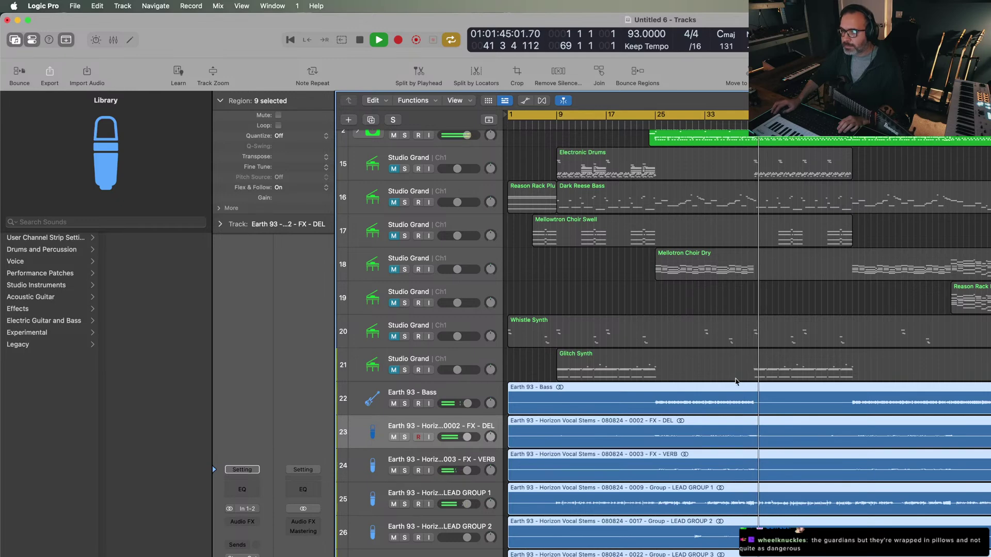
- Inspect the articulation settings of the OKW - Architects Kontakt instrument inside the drums stack, then close it and hide the mixer
{"action": "scroll", "coordinate": [732, 371], "scroll_direction": "up", "scroll_amount": 2}
{"action": "left_click", "coordinate": [723, 178]}
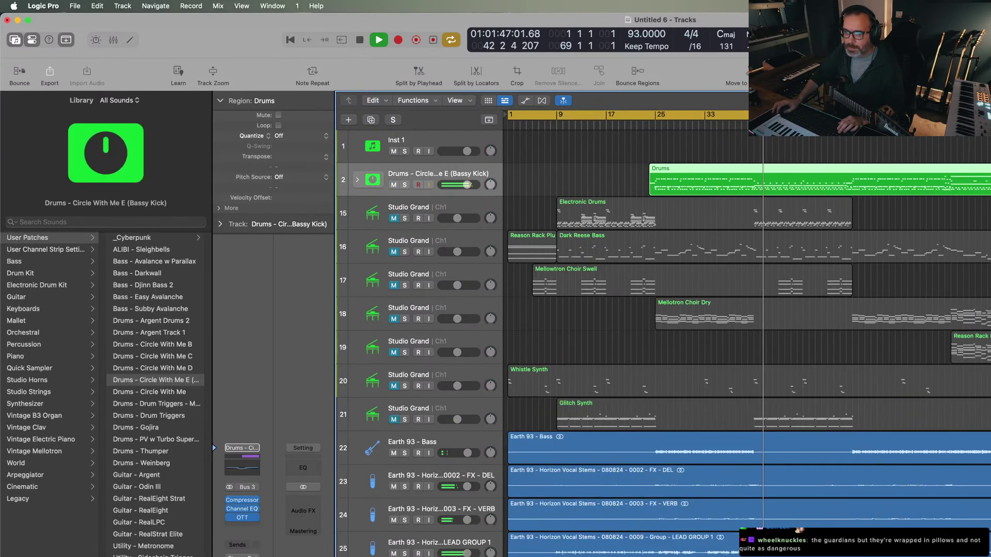
{"action": "key", "text": "x"}
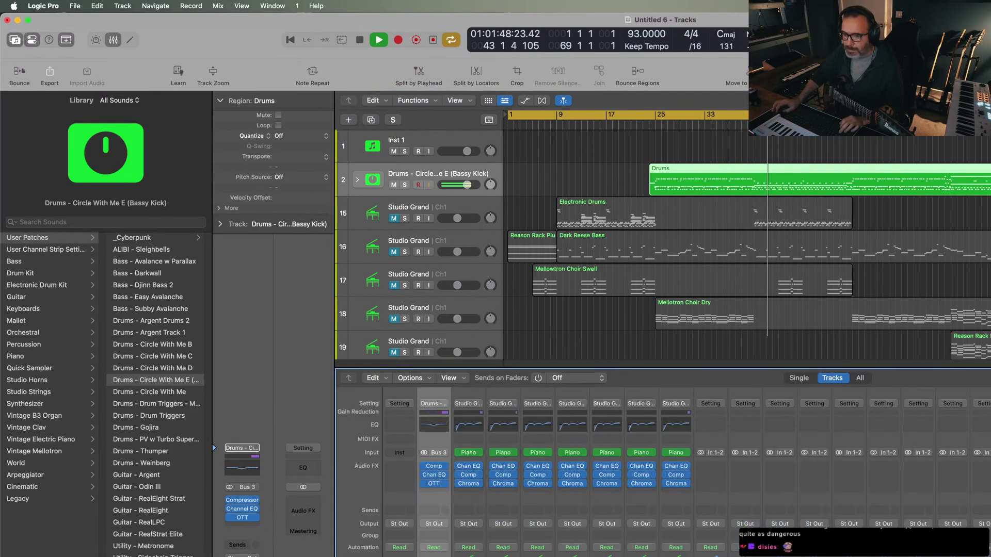
{"action": "left_click", "coordinate": [356, 179]}
{"action": "left_click", "coordinate": [468, 431]}
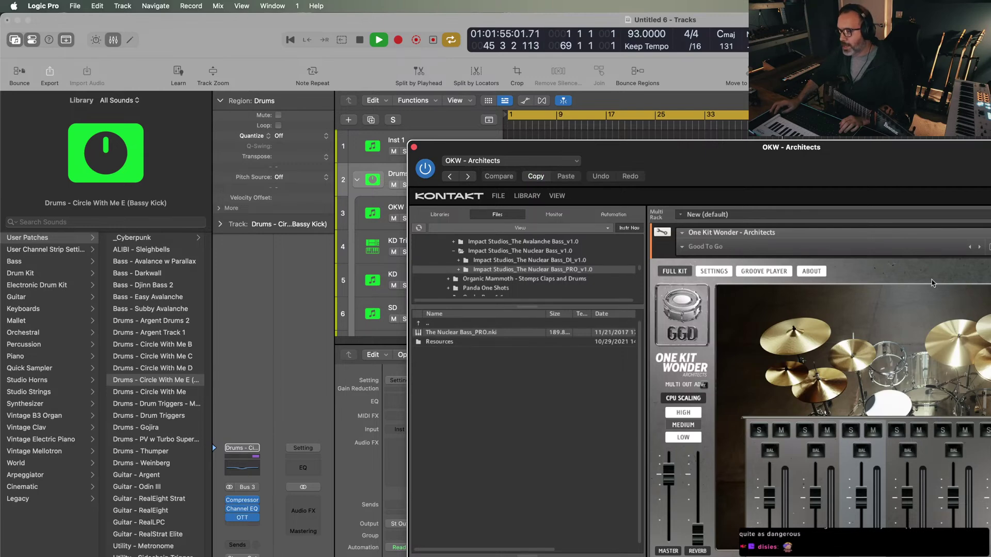
{"action": "left_click", "coordinate": [714, 271]}
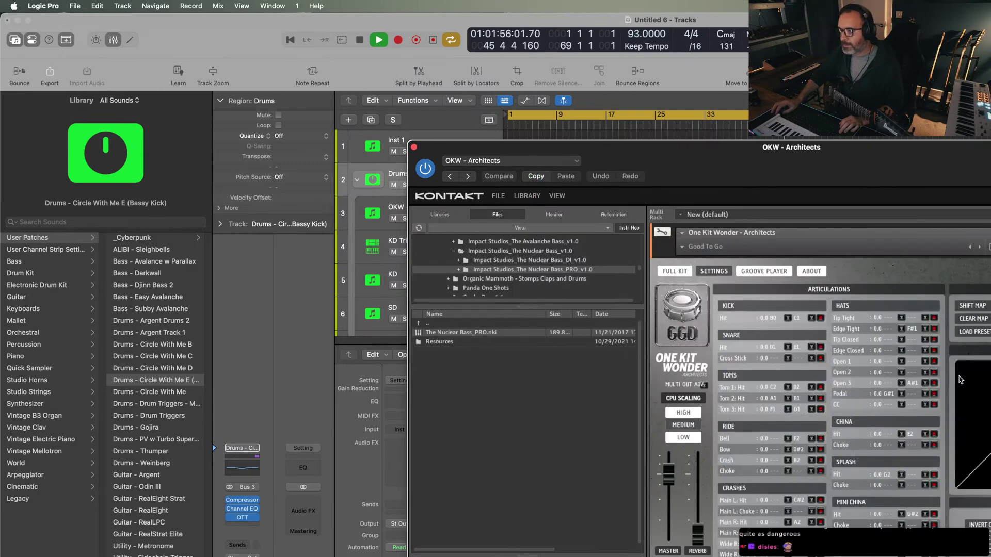
{"action": "left_click", "coordinate": [414, 148]}
{"action": "left_click", "coordinate": [356, 180]}
{"action": "key", "text": "x"}
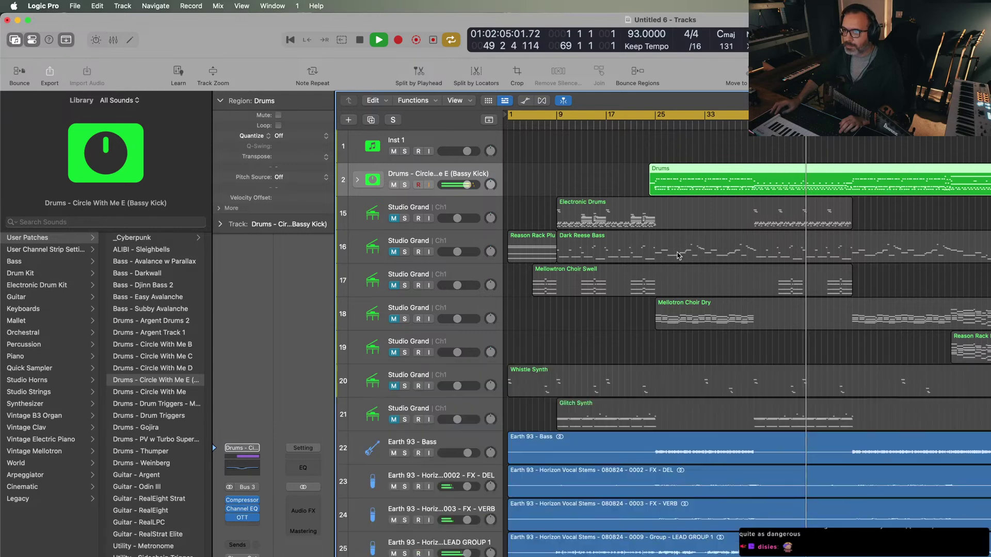
- Group the eight Horizon Vocal Stems tracks into a summing stack
{"action": "scroll", "coordinate": [607, 367], "scroll_direction": "down", "scroll_amount": 2}
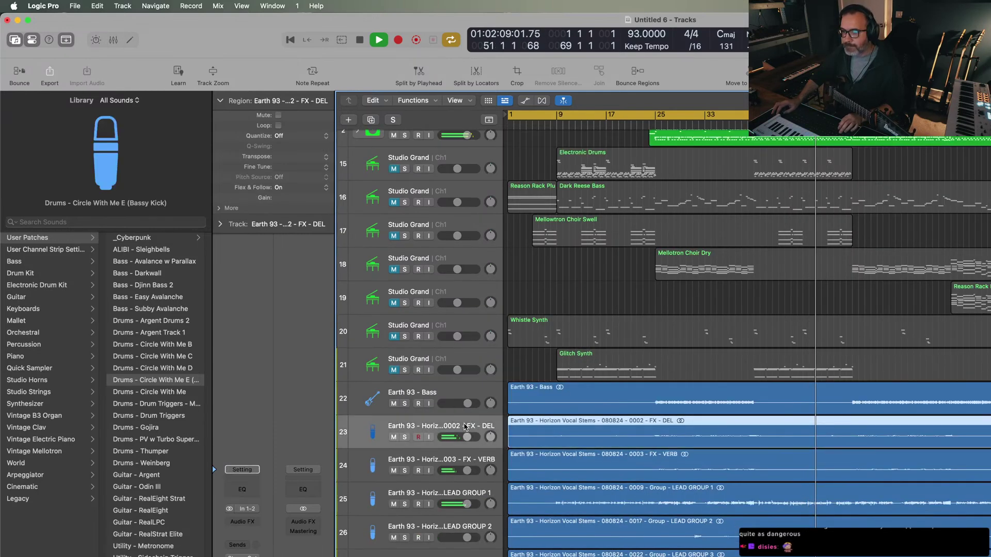
{"action": "left_click", "coordinate": [464, 428]}
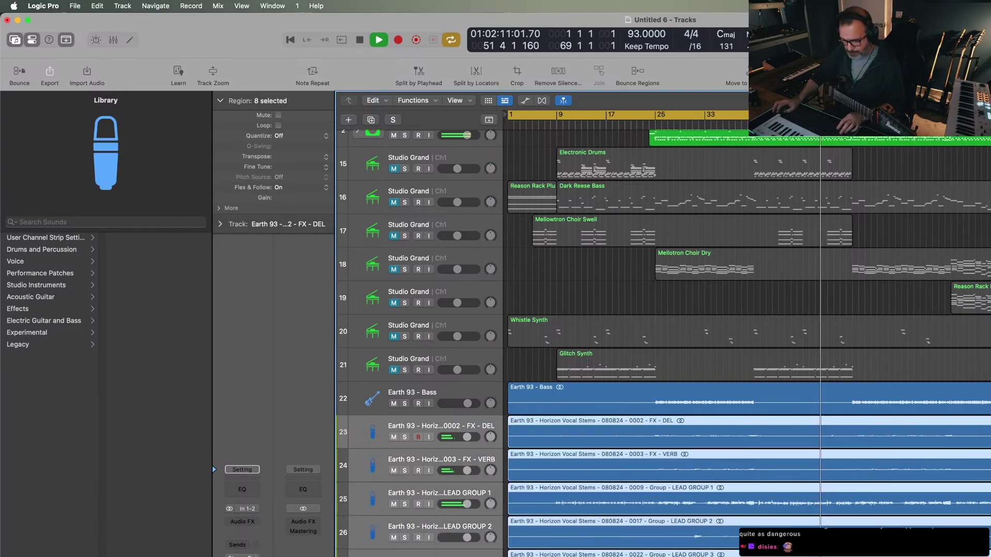
{"action": "key", "text": "super+shift+d"}
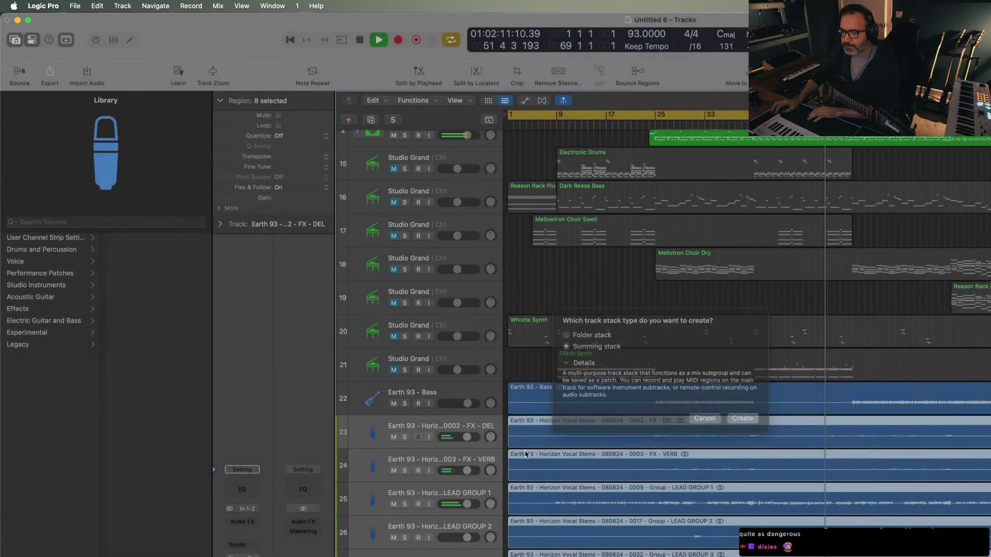
{"action": "key", "text": "Return"}
- Rename the new vocal summing stack with the vocalist's first name and collapse it
{"action": "double_click", "coordinate": [399, 426]}
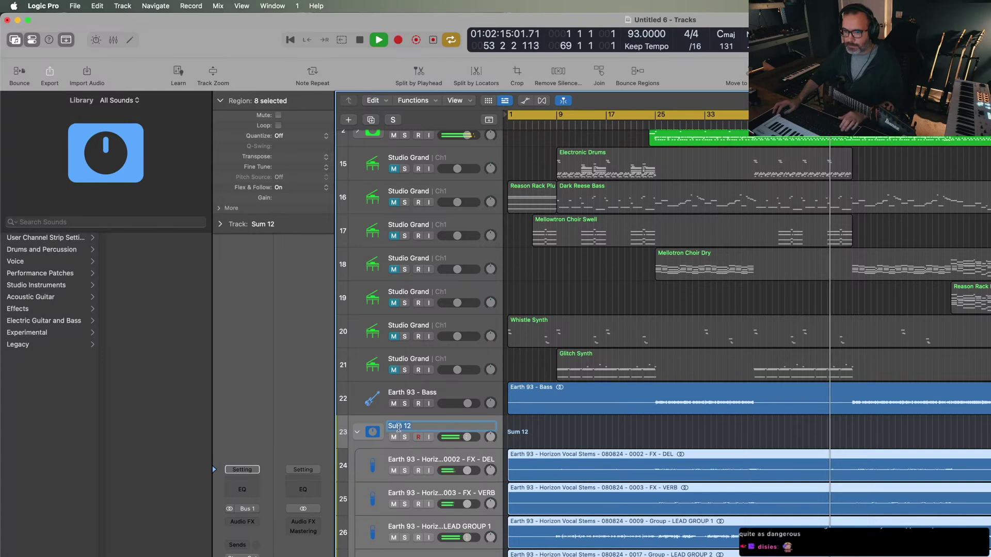
{"action": "type", "text": "Dan"}
{"action": "key", "text": "Return"}
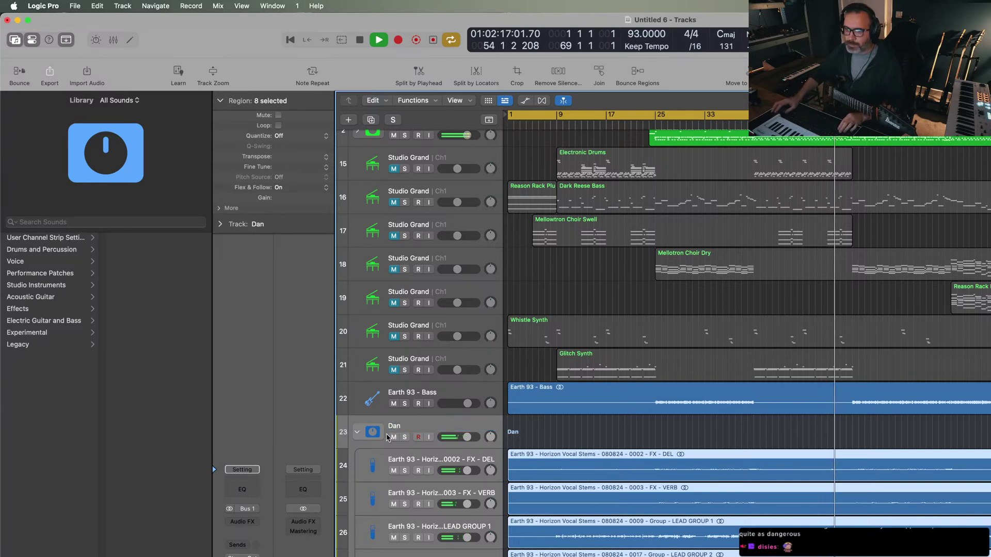
{"action": "left_click", "coordinate": [357, 432]}
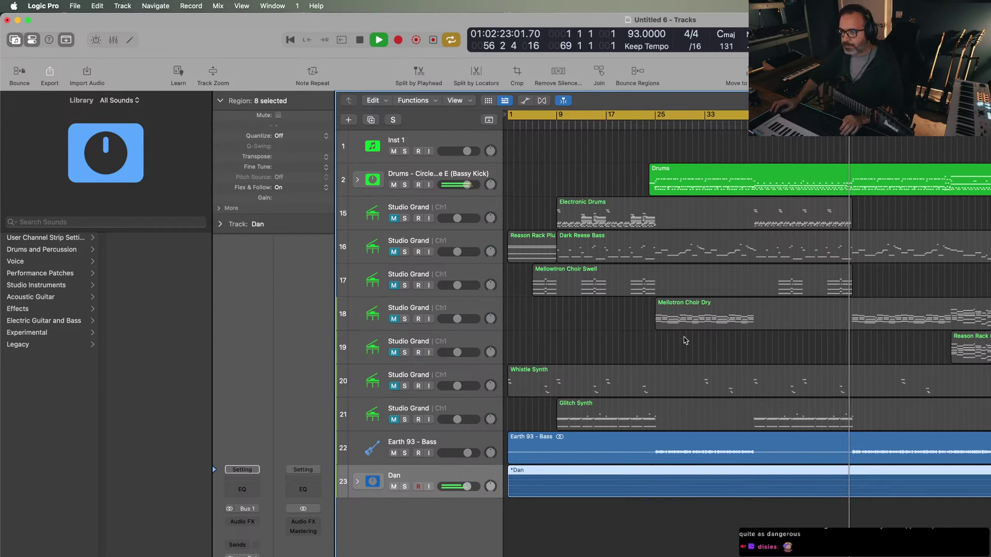
- Stop the project playback, switch to Finder and audition the Earth 93 - Drums GRP.aif and Drums Master GRP.aif stems
{"action": "key", "text": "super+Tab"}
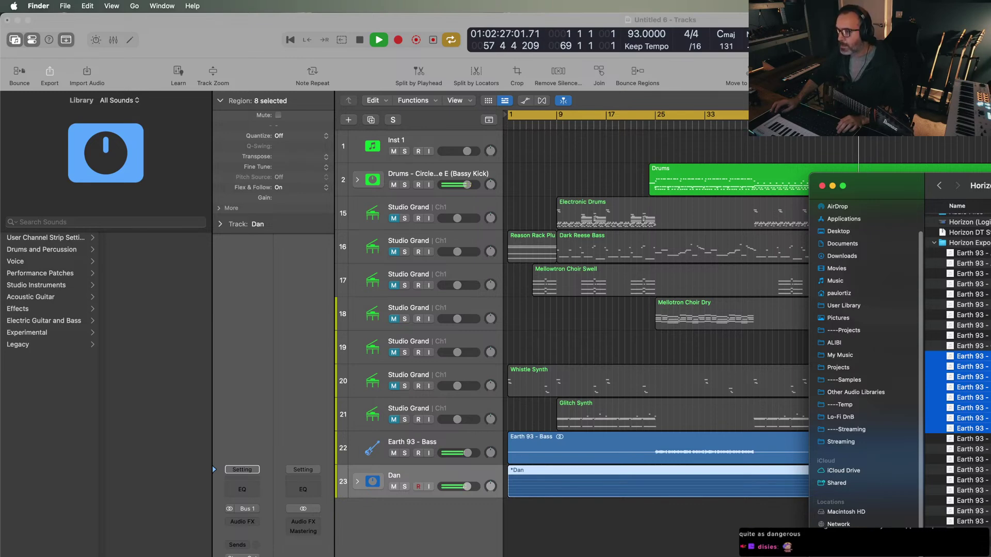
{"action": "left_click", "coordinate": [965, 305]}
{"action": "left_click", "coordinate": [751, 462]}
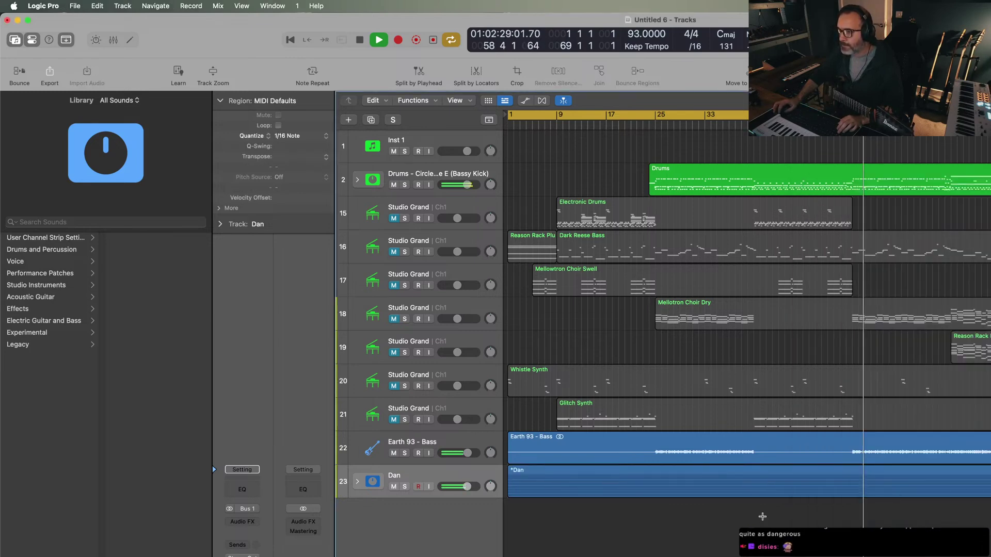
{"action": "key", "text": "space"}
{"action": "key", "text": "super+Tab"}
{"action": "key", "text": "space"}
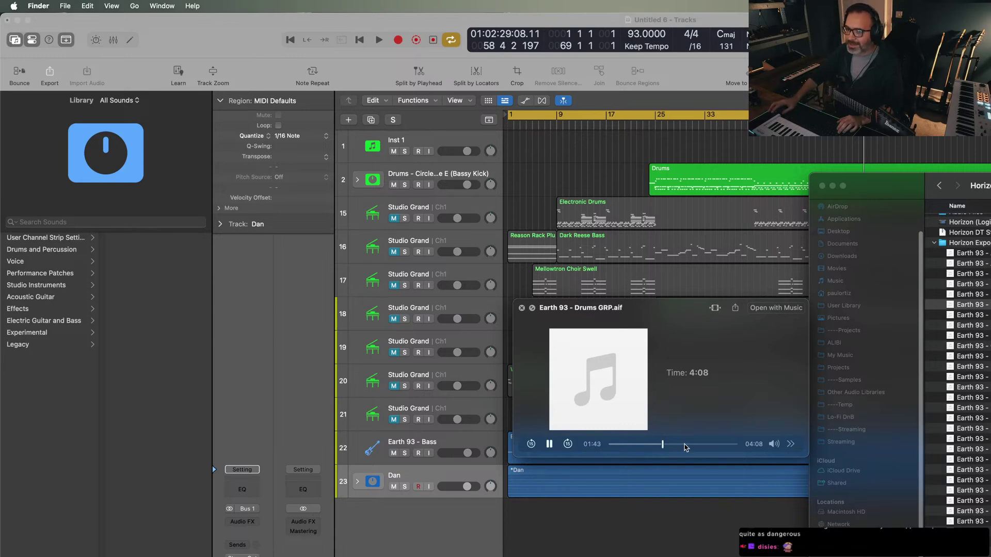
{"action": "key", "text": "space"}
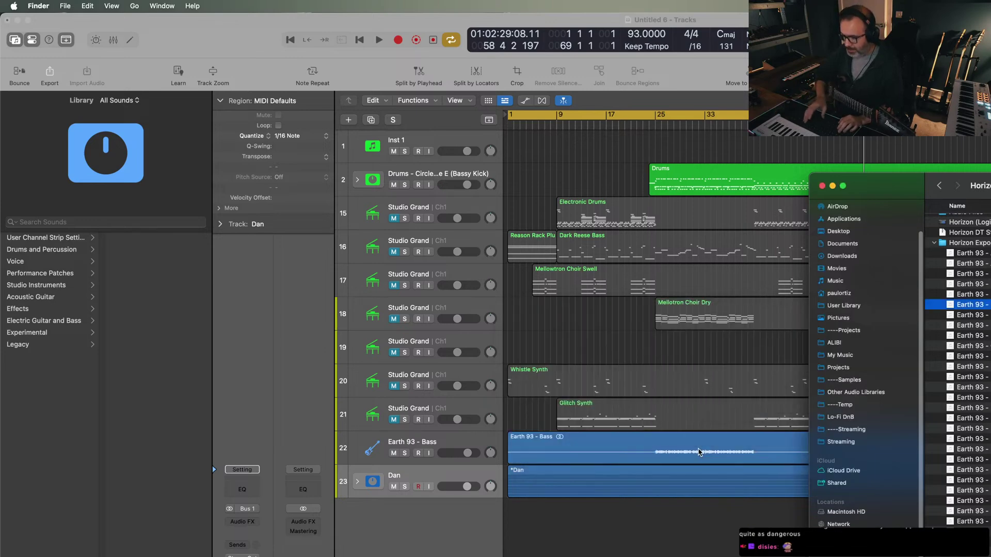
{"action": "key", "text": "space"}
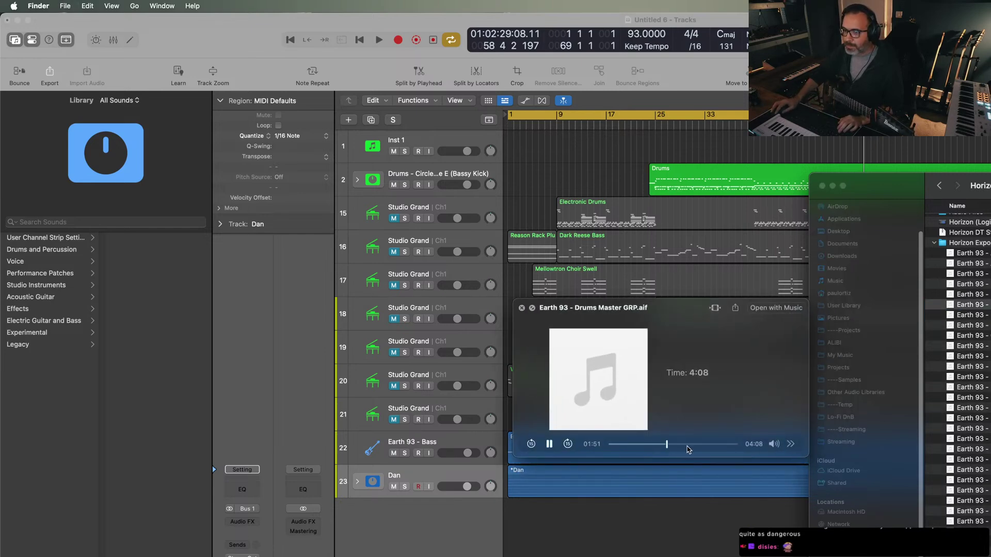
{"action": "key", "text": "space"}
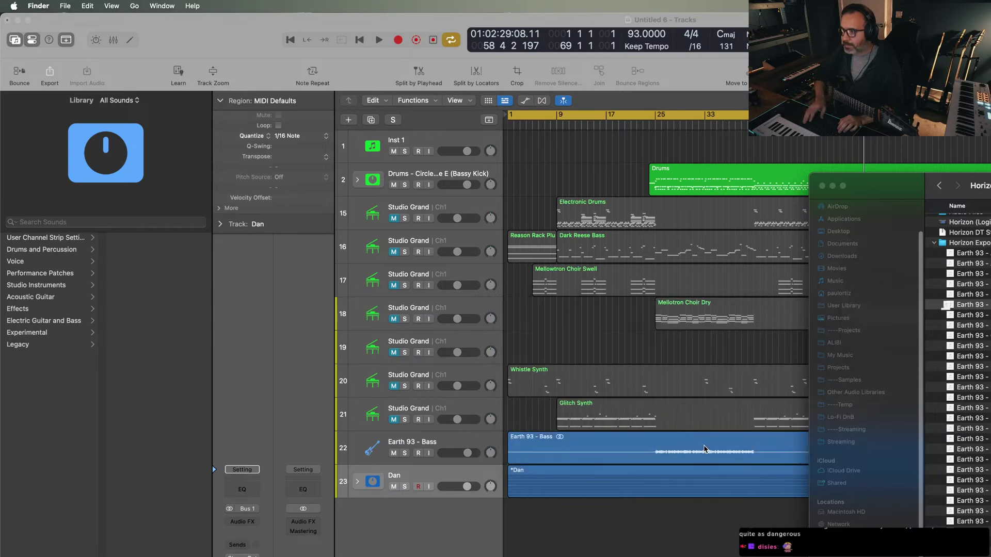
- Audition the Earth 93 - Drums.aif and Earth 93 - Electronic Drums.aif stems at several points in each file
{"action": "key", "text": "space"}
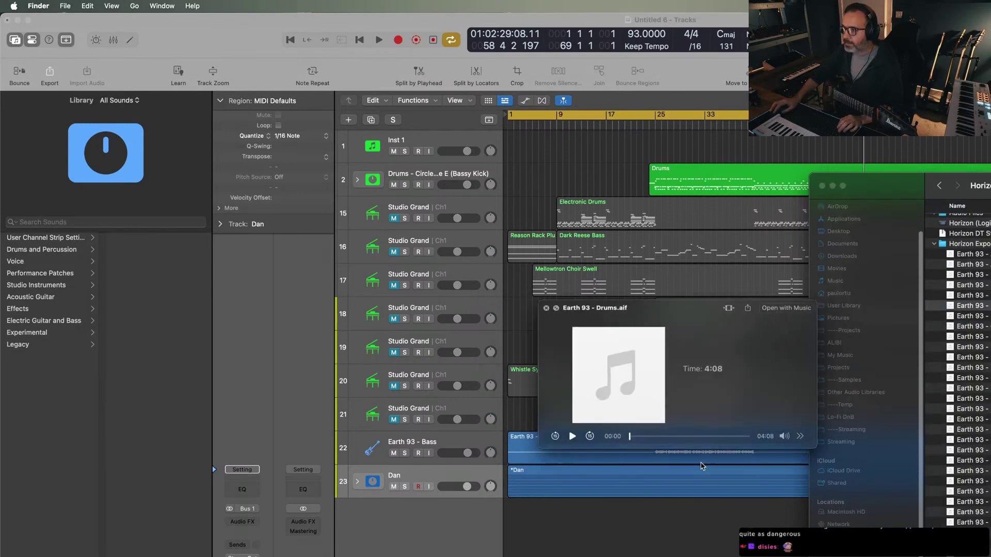
{"action": "left_click", "coordinate": [626, 445]}
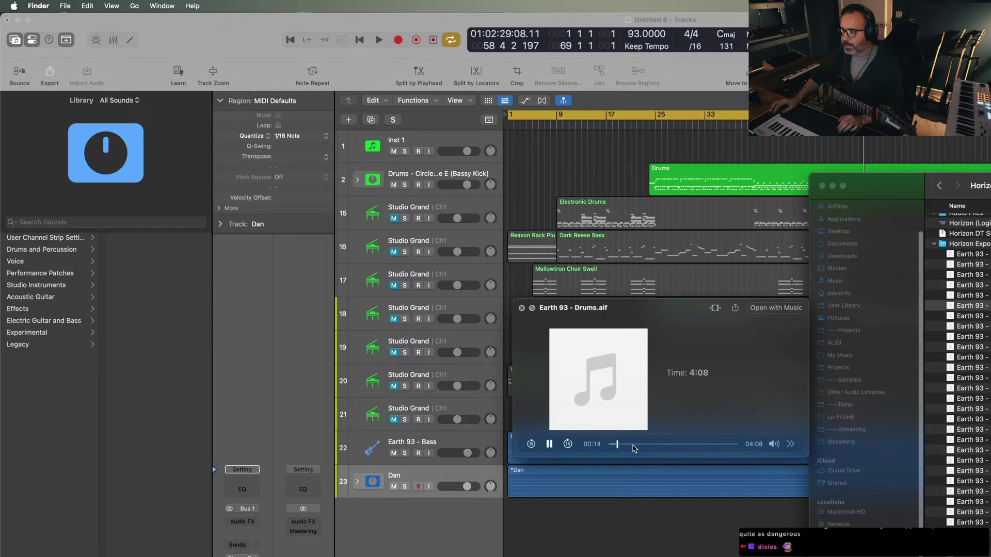
{"action": "key", "text": "space"}
{"action": "key", "text": "Down"}
{"action": "key", "text": "space"}
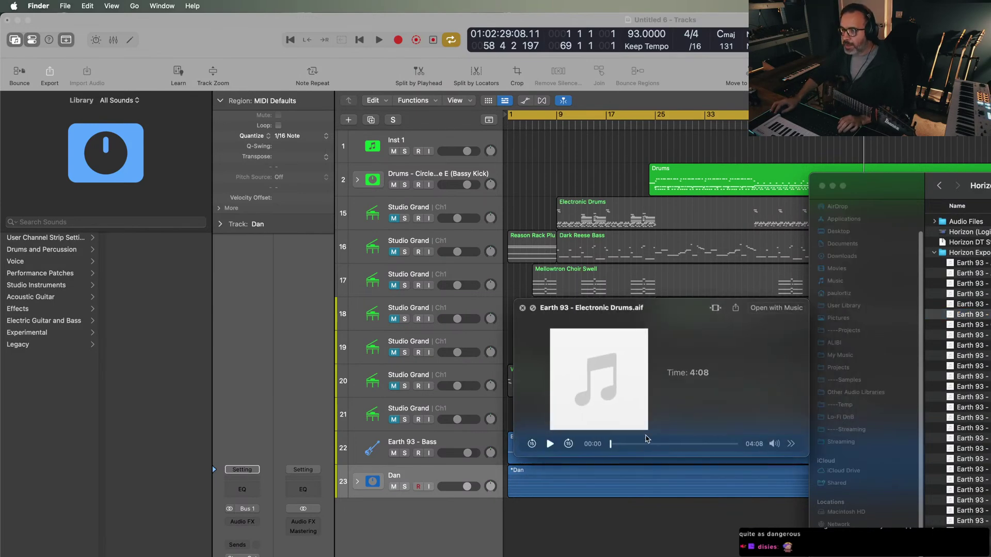
{"action": "left_click", "coordinate": [645, 445]}
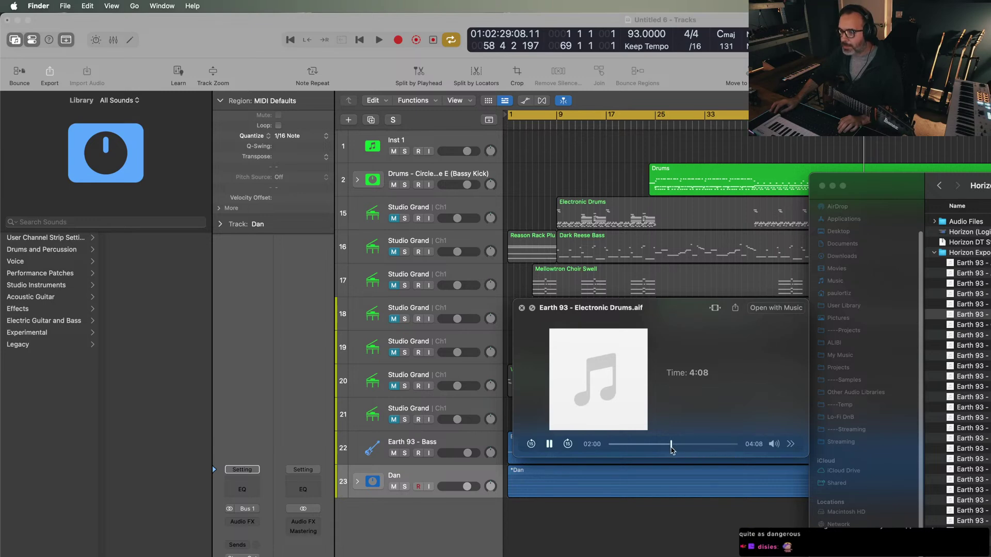
{"action": "left_click_drag", "start_coordinate": [672, 450], "coordinate": [655, 446]}
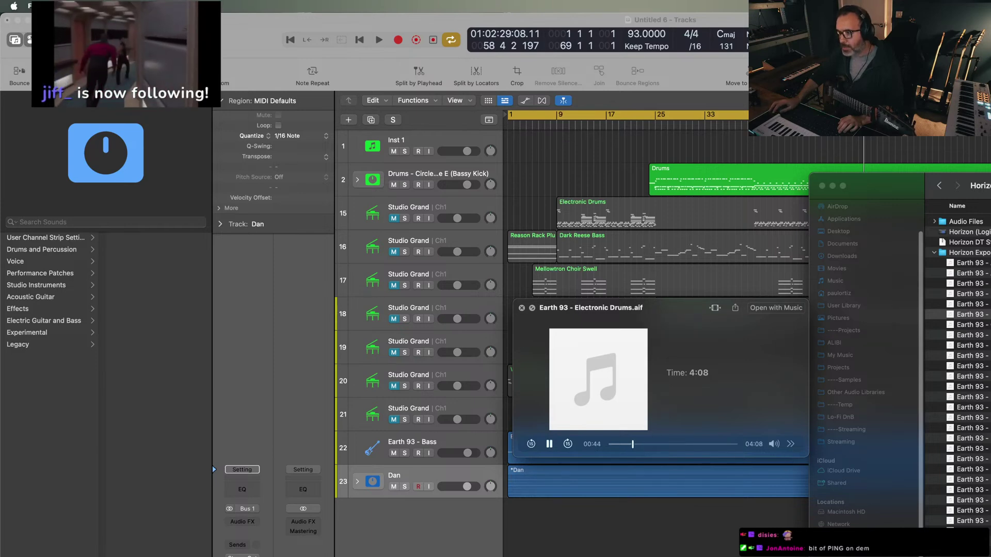
{"action": "key", "text": "space"}
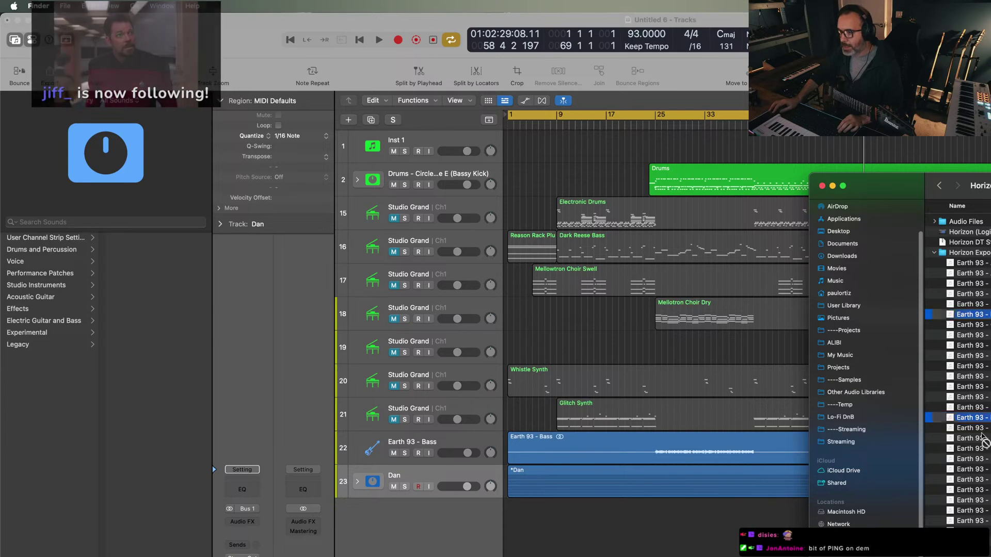
- Import the Earth 93 Electronic Drums and Intro Kick stems into Logic as new tracks and play the project from bar 8
{"action": "left_click_drag", "start_coordinate": [970, 314], "coordinate": [508, 511]}
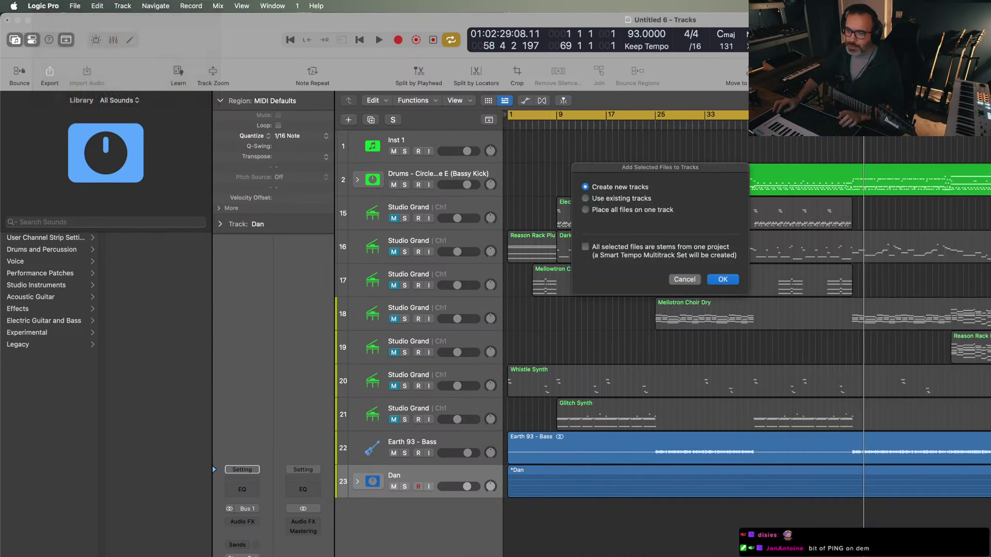
{"action": "left_click", "coordinate": [714, 277]}
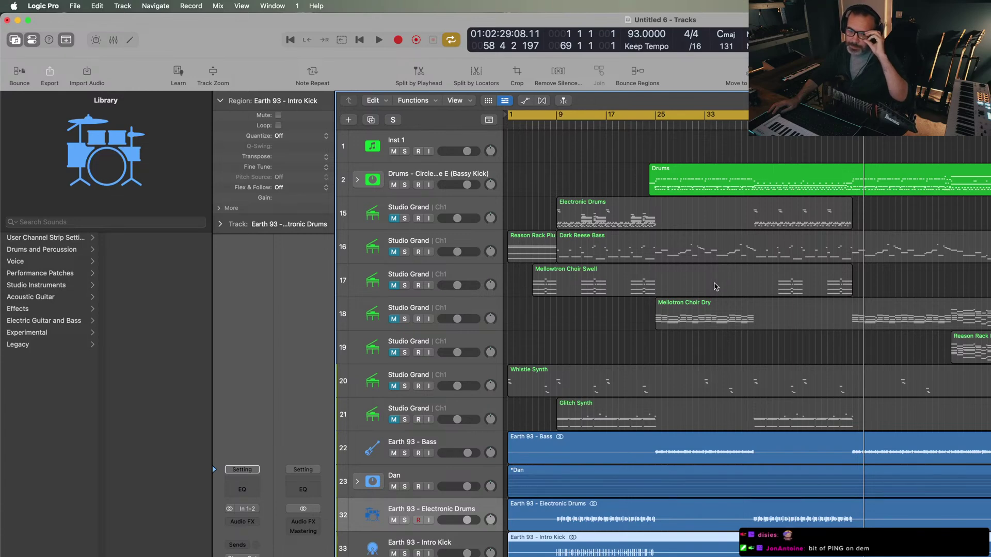
{"action": "left_click", "coordinate": [551, 124]}
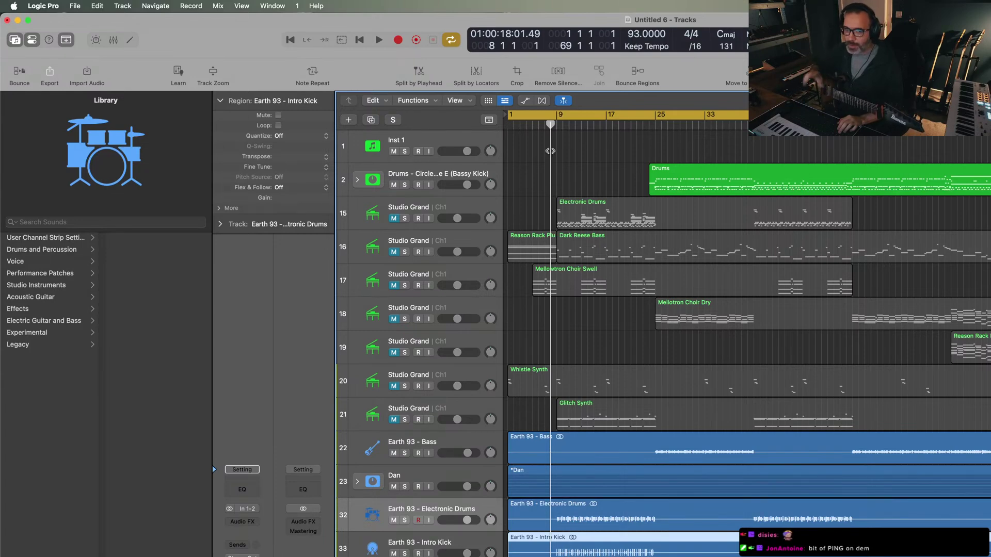
{"action": "key", "text": "space"}
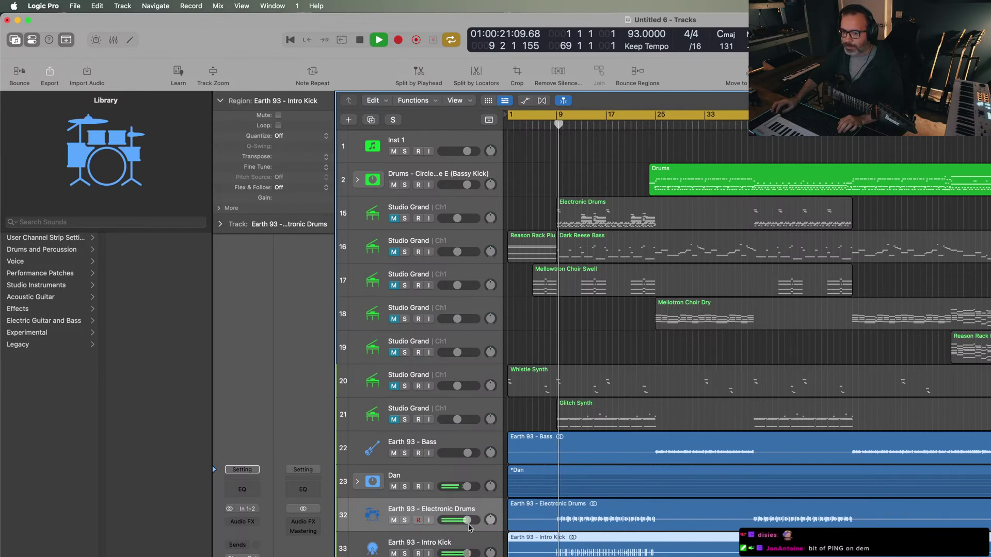
- Color the Electronic Drums and Intro Kick tracks and their regions red
{"action": "left_click", "coordinate": [470, 543], "text": "shift"}
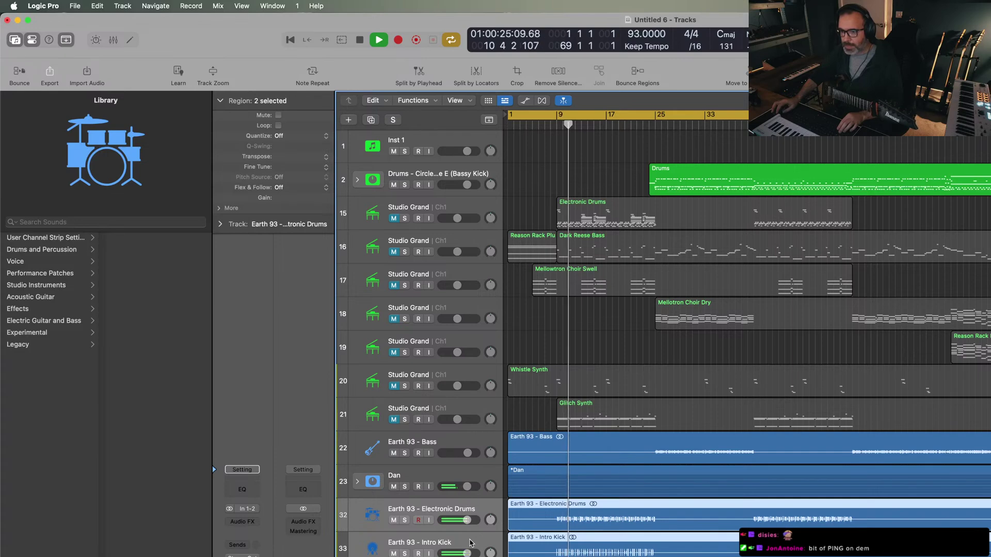
{"action": "key", "text": "space"}
{"action": "key", "text": "space"}
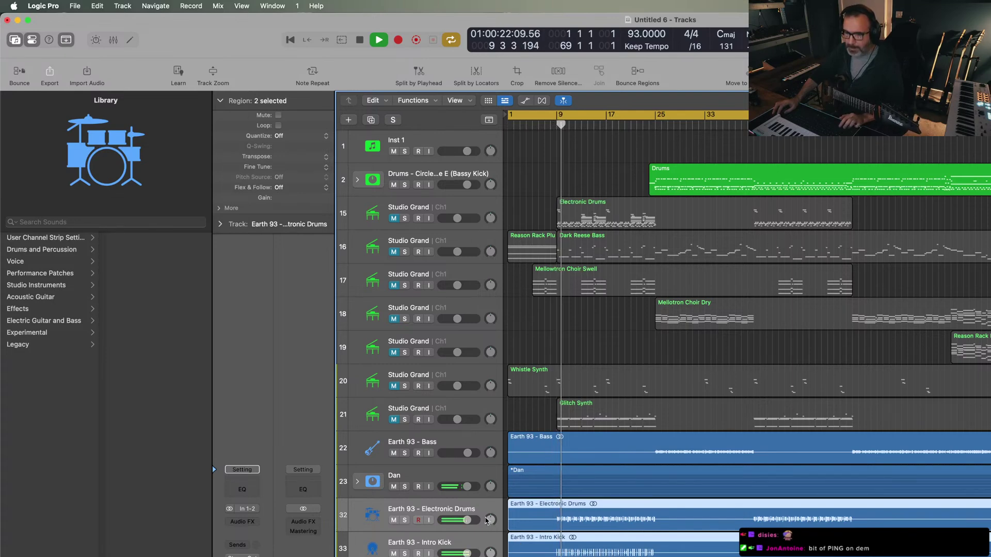
{"action": "mouse_move", "coordinate": [909, 556]}
{"action": "left_click", "coordinate": [870, 527]}
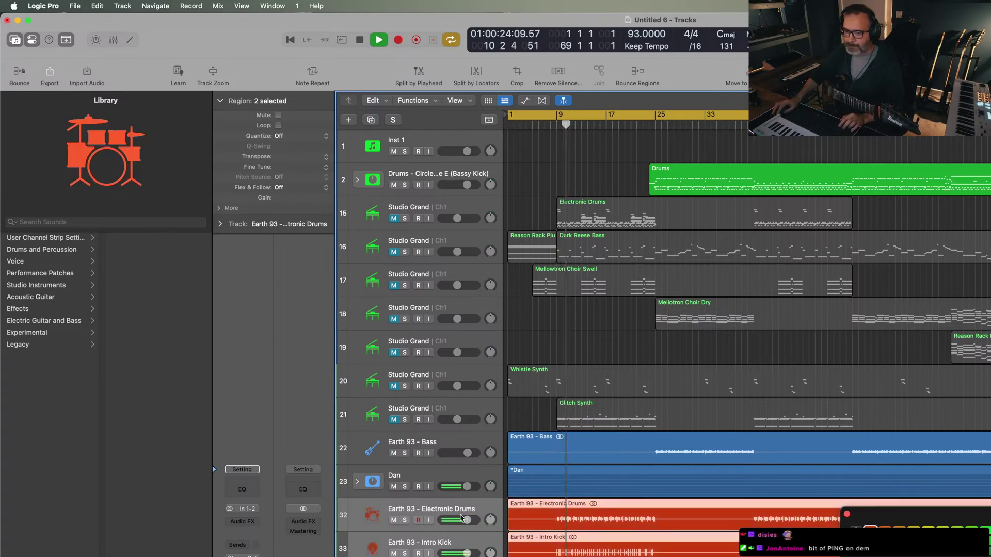
- Color the vocal summing stack magenta and the Drums - Circle With Me E (Bassy Kick) stack red
{"action": "left_click", "coordinate": [451, 490]}
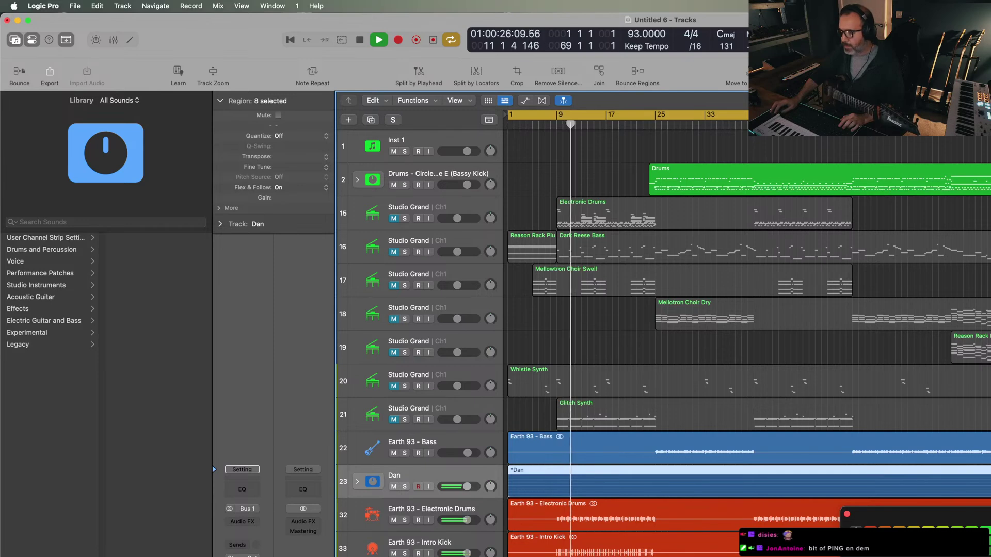
{"action": "left_click", "coordinate": [929, 541]}
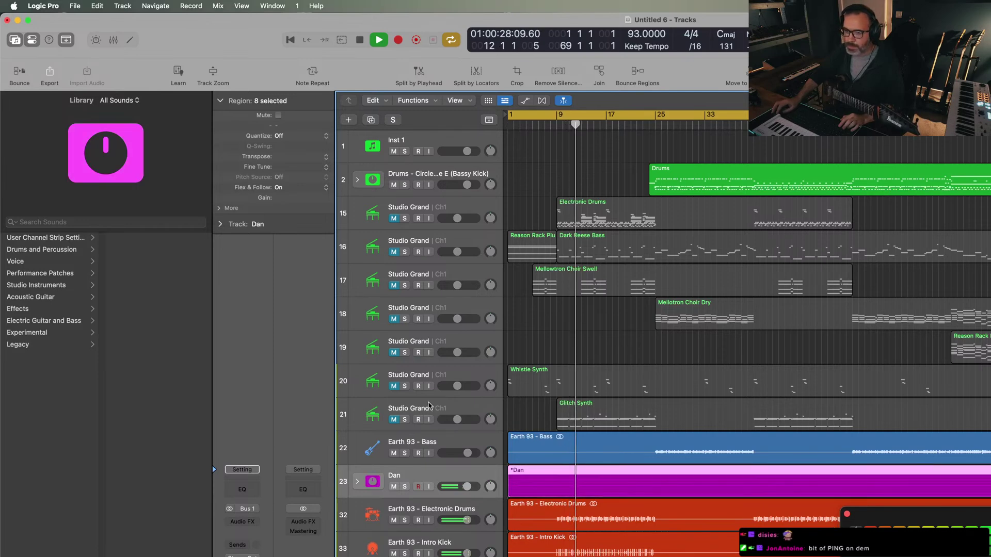
{"action": "left_click", "coordinate": [434, 197]}
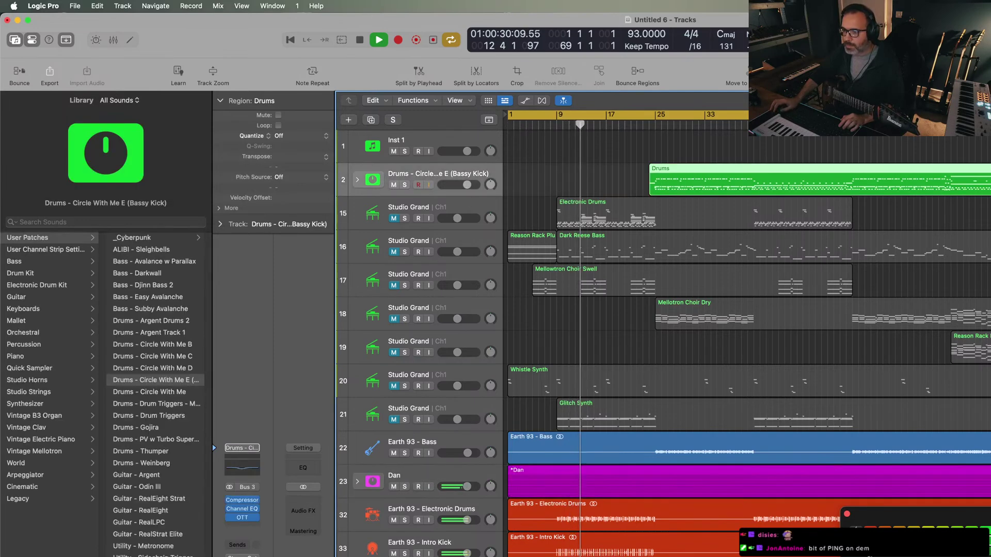
{"action": "left_click", "coordinate": [871, 528]}
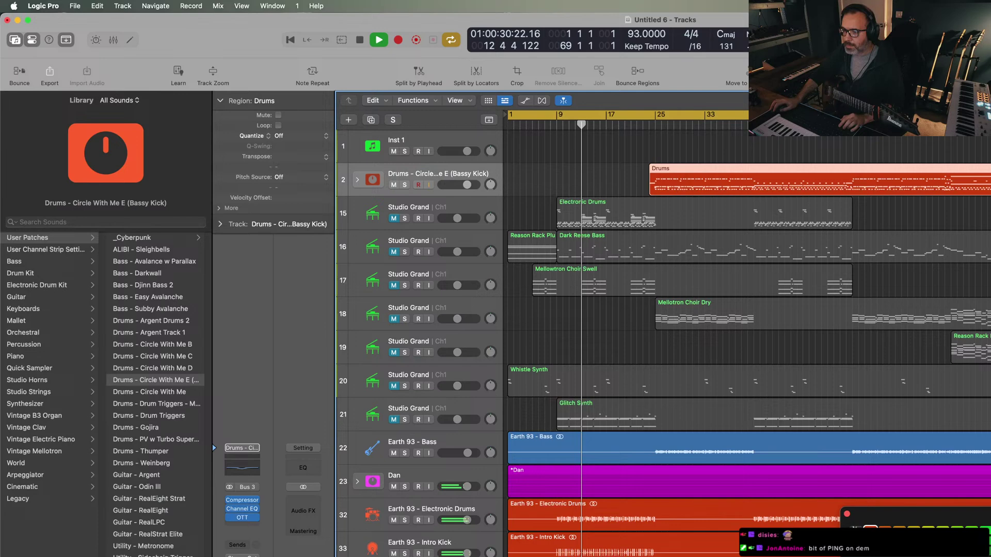
- Delete the empty Inst 1 track and close the color palette
{"action": "left_click", "coordinate": [447, 153]}
{"action": "key", "text": "super+BackSpace"}
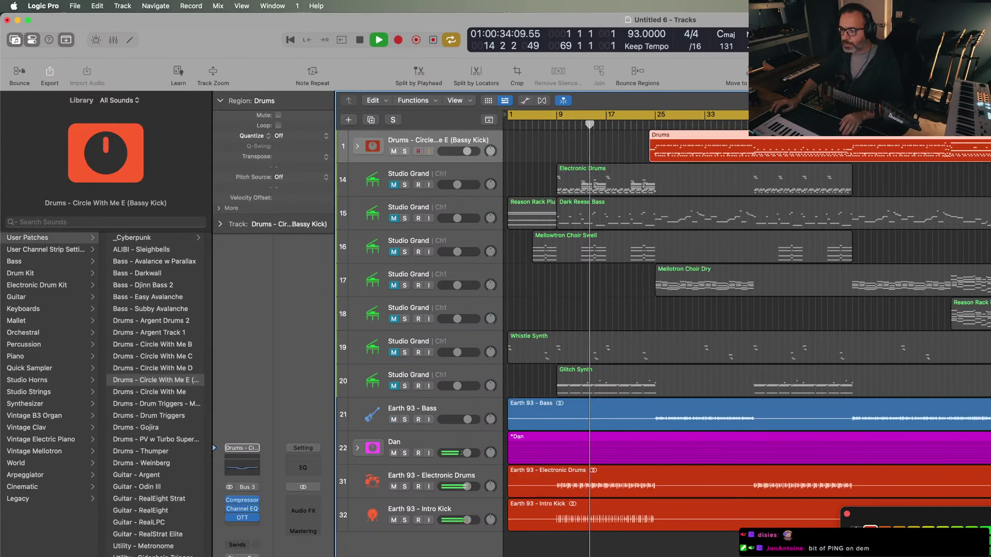
{"action": "left_click", "coordinate": [848, 515]}
- Import the Earth 93 - Dark Reese Bass stem from Finder onto a new track below Intro Kick and play the project
{"action": "key", "text": "space"}
{"action": "key", "text": "super+Tab"}
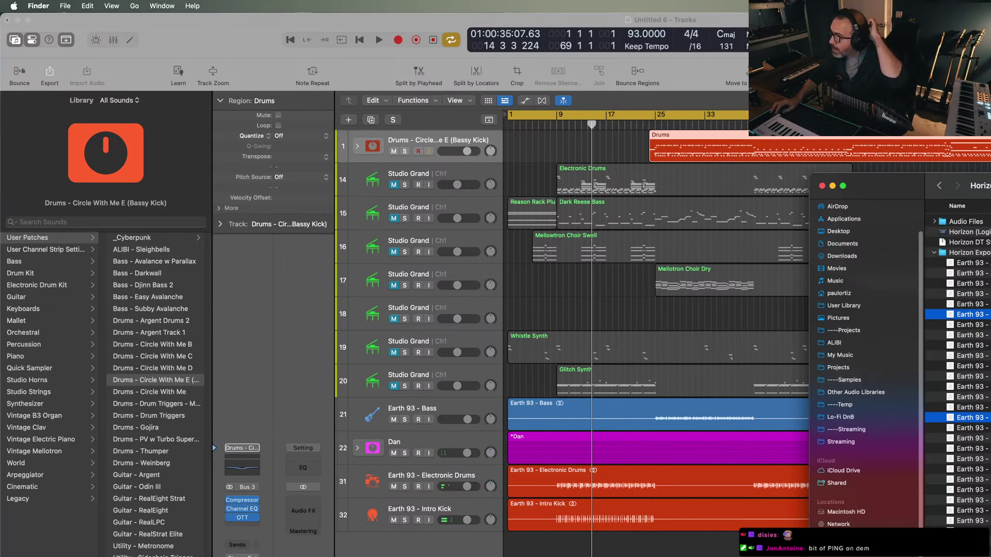
{"action": "left_click_drag", "start_coordinate": [965, 304], "coordinate": [517, 542]}
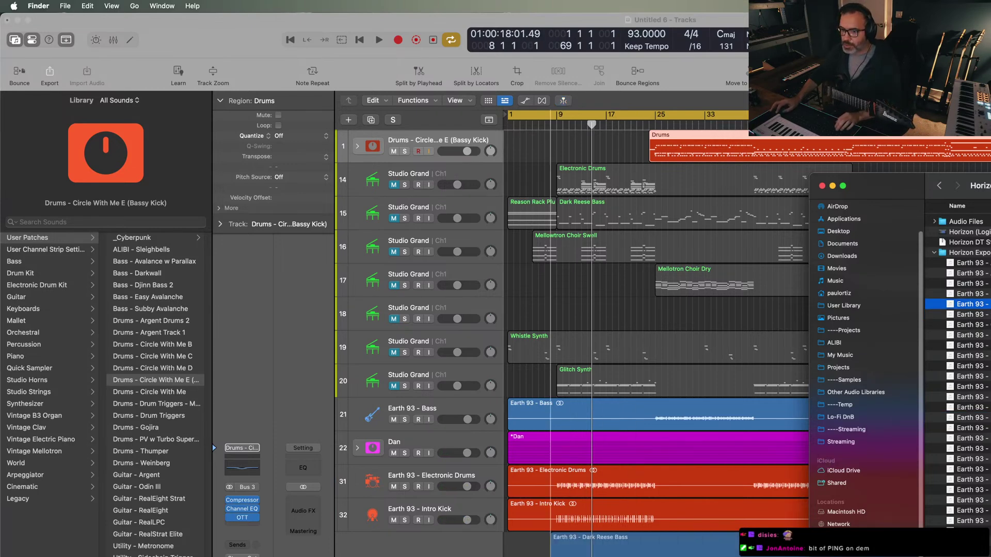
{"action": "key", "text": "super+Tab"}
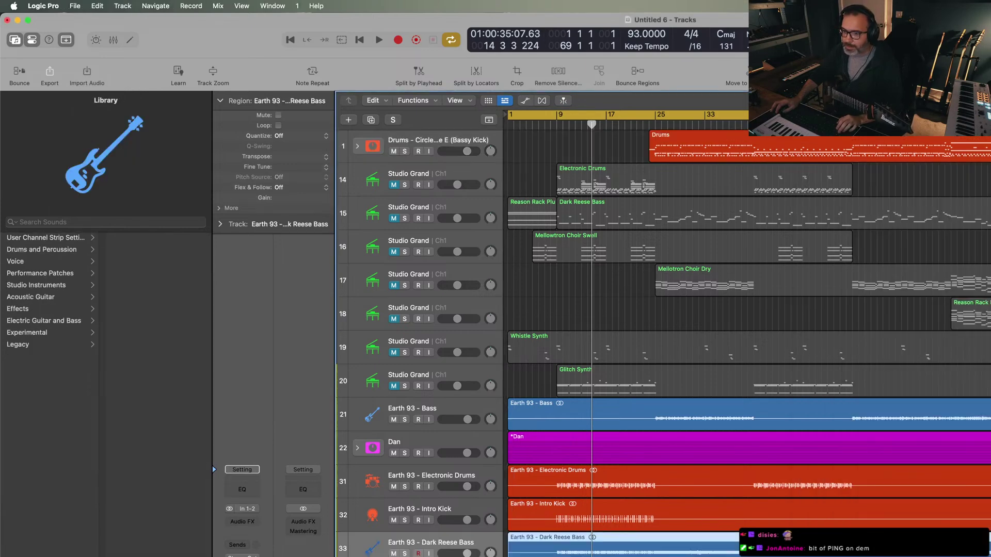
{"action": "key", "text": "space"}
- Import the two Earth 93 Mellotron choir stems, Choir Dry and Choir Swell, from Finder as new tracks
{"action": "key", "text": "super+Tab"}
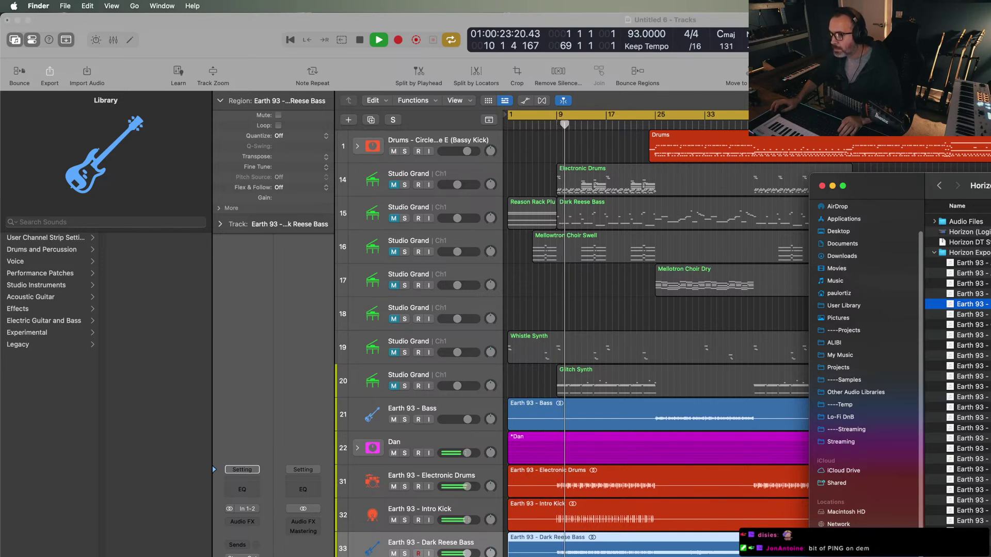
{"action": "left_click", "coordinate": [971, 439]}
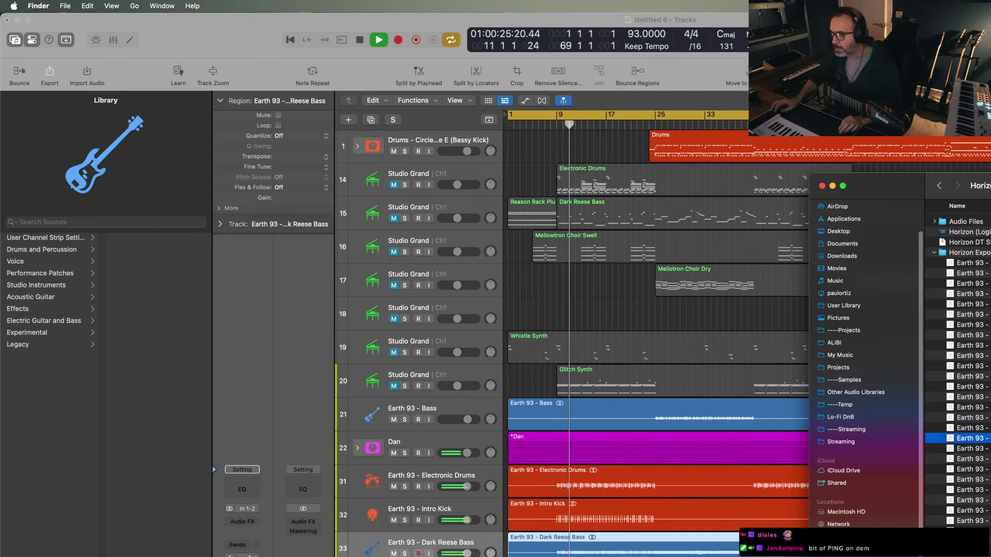
{"action": "left_click", "coordinate": [971, 449], "text": "shift"}
{"action": "left_click_drag", "start_coordinate": [970, 449], "coordinate": [511, 467]}
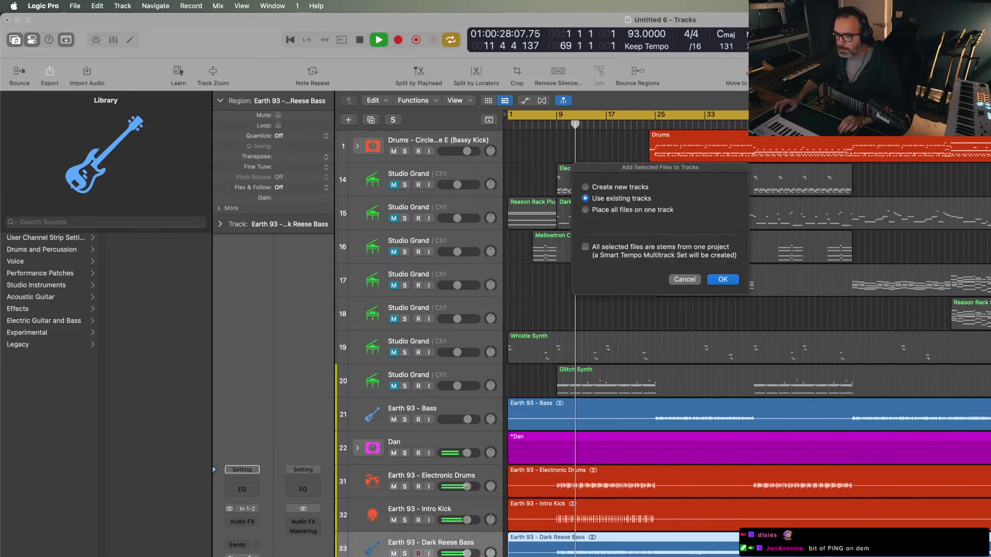
{"action": "key", "text": "Up"}
{"action": "left_click", "coordinate": [713, 278]}
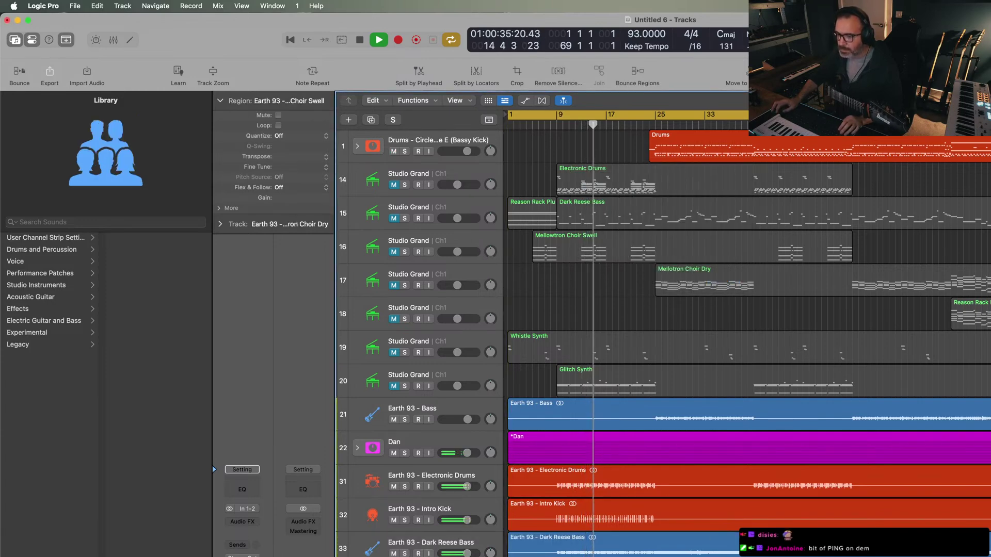
- Import the Earth 93 - Whistle Synth stem from Finder onto a new track and restart playback from about bar 8
{"action": "key", "text": "super+Tab"}
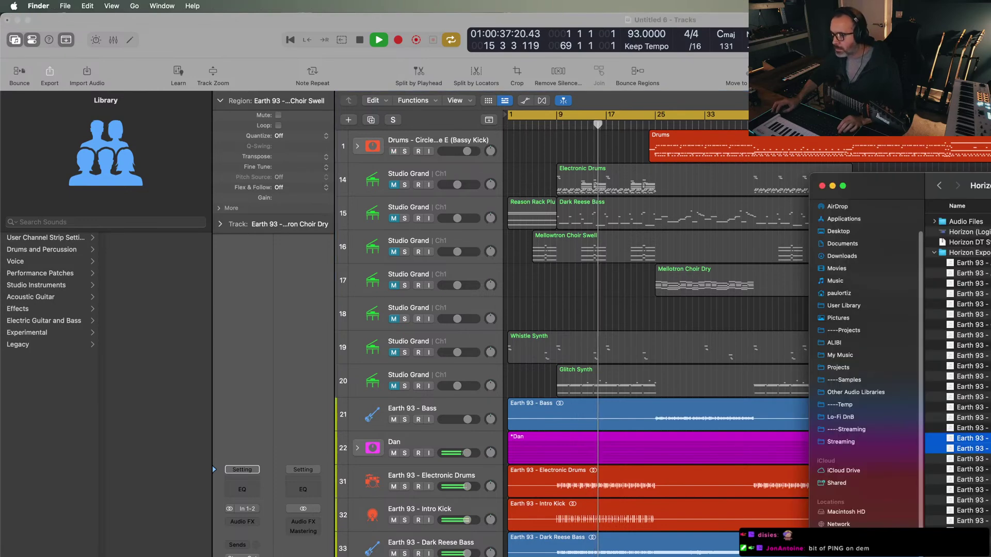
{"action": "key", "text": "Down"}
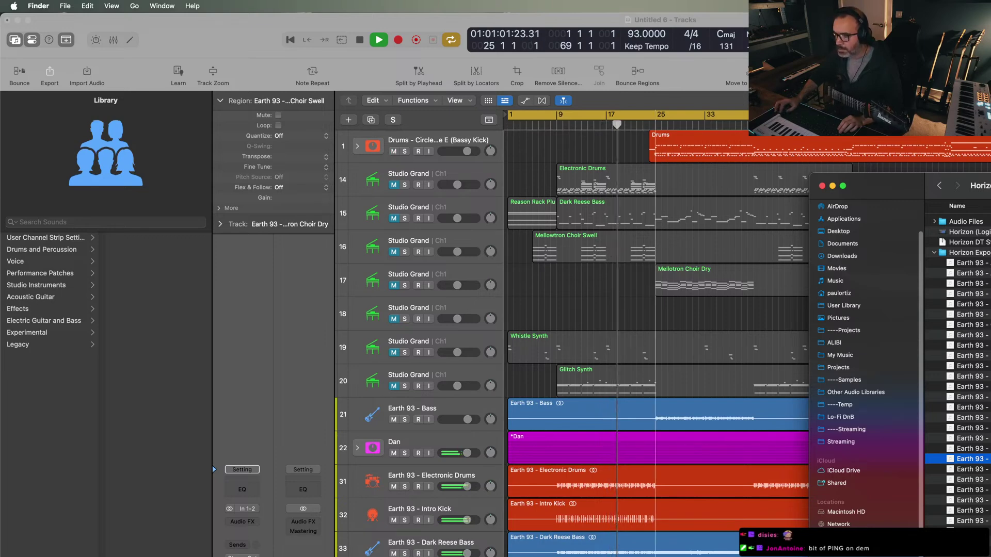
{"action": "left_click", "coordinate": [671, 356]}
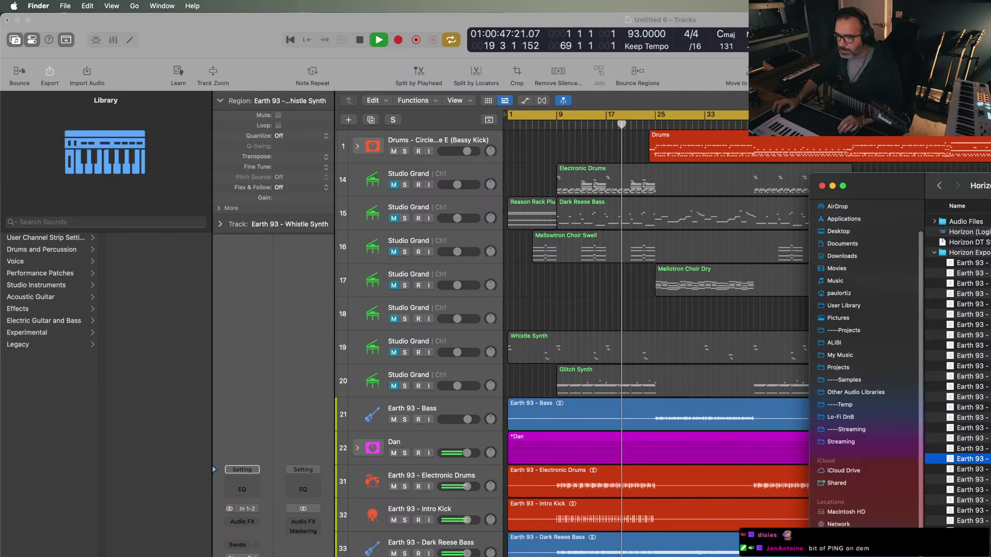
{"action": "key", "text": "space"}
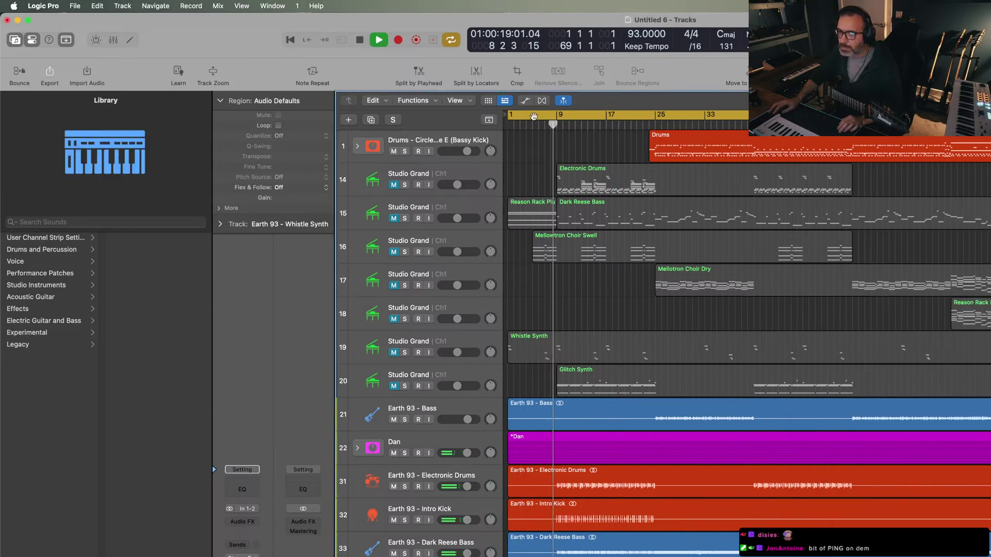
- Preview the Earth 93 - RG MSTR GRP stem in Finder, import it onto a new track and play the project from bar 25
{"action": "left_click", "coordinate": [296, 42]}
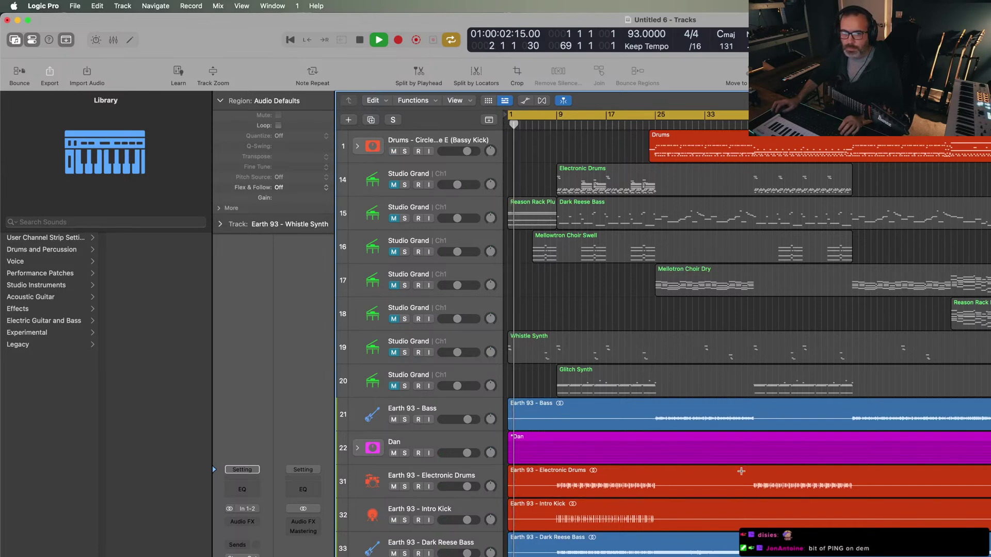
{"action": "key", "text": "super+Tab"}
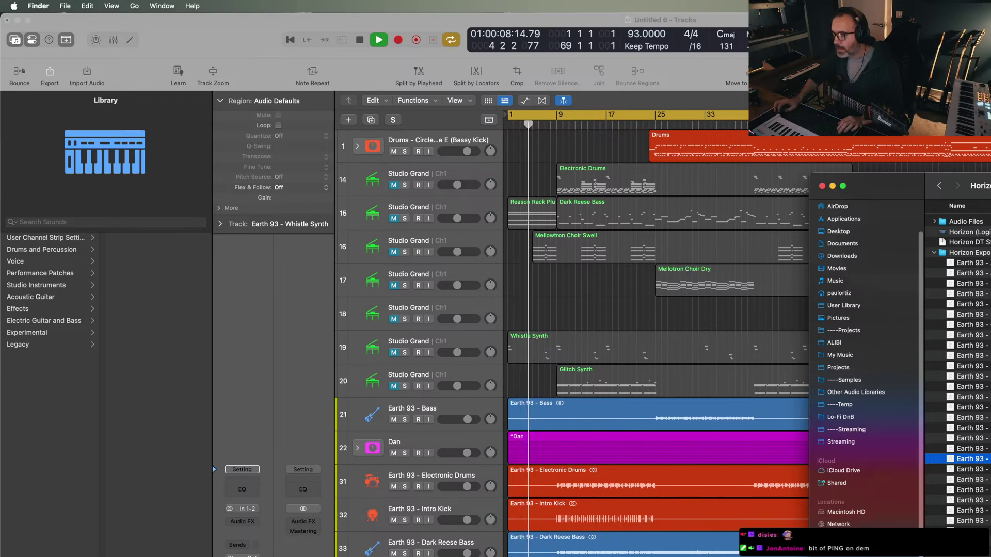
{"action": "key", "text": "super+Tab"}
{"action": "key", "text": "space"}
{"action": "key", "text": "super+Tab"}
{"action": "key", "text": "space"}
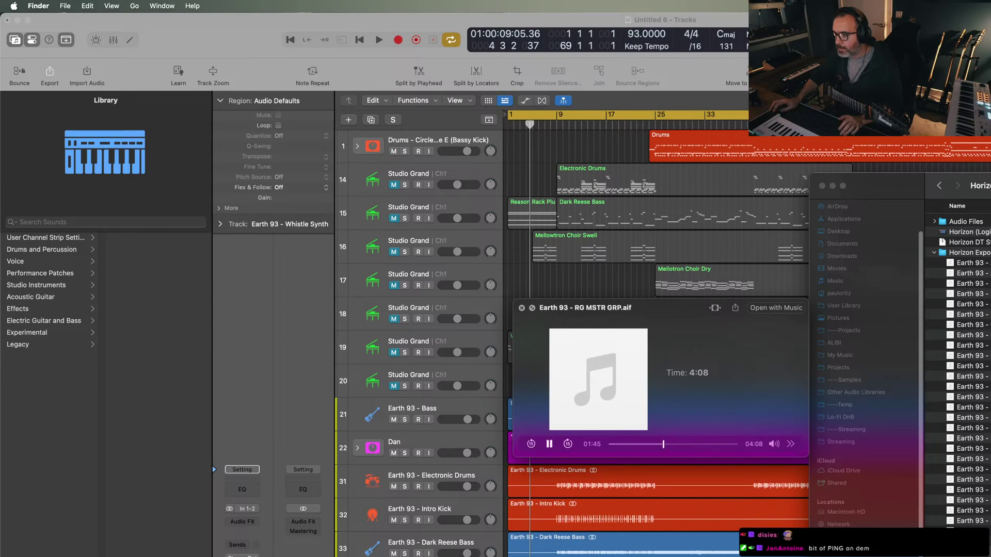
{"action": "key", "text": "space"}
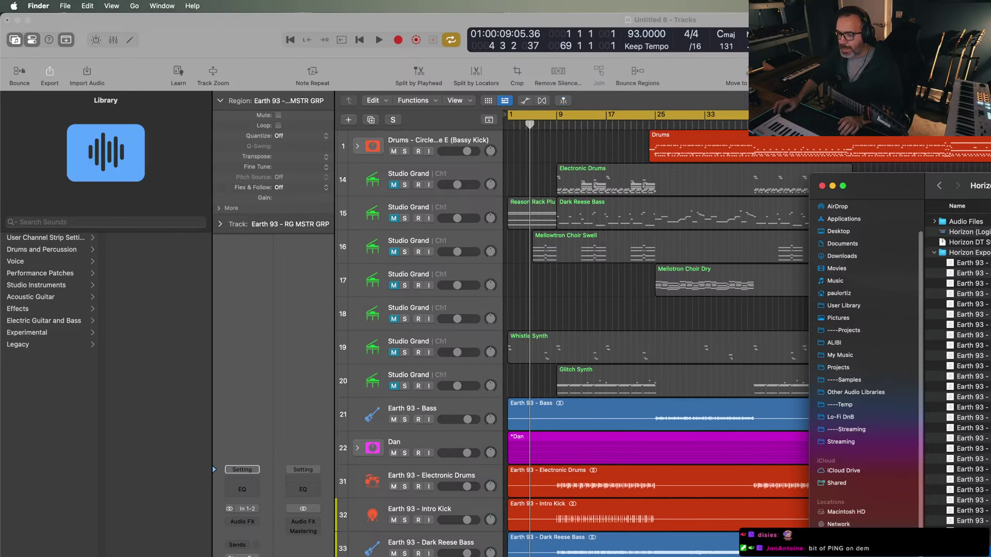
{"action": "left_click", "coordinate": [657, 131]}
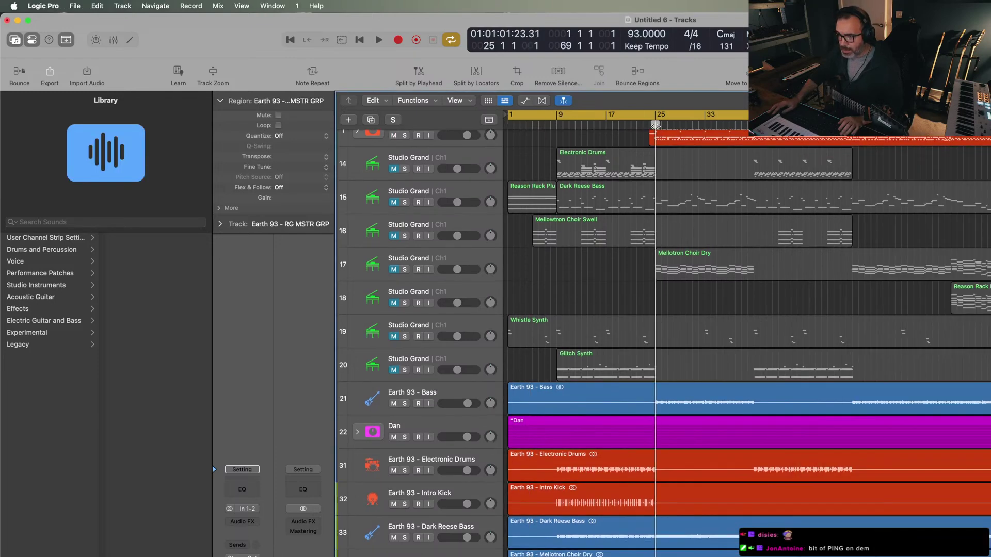
{"action": "key", "text": "space"}
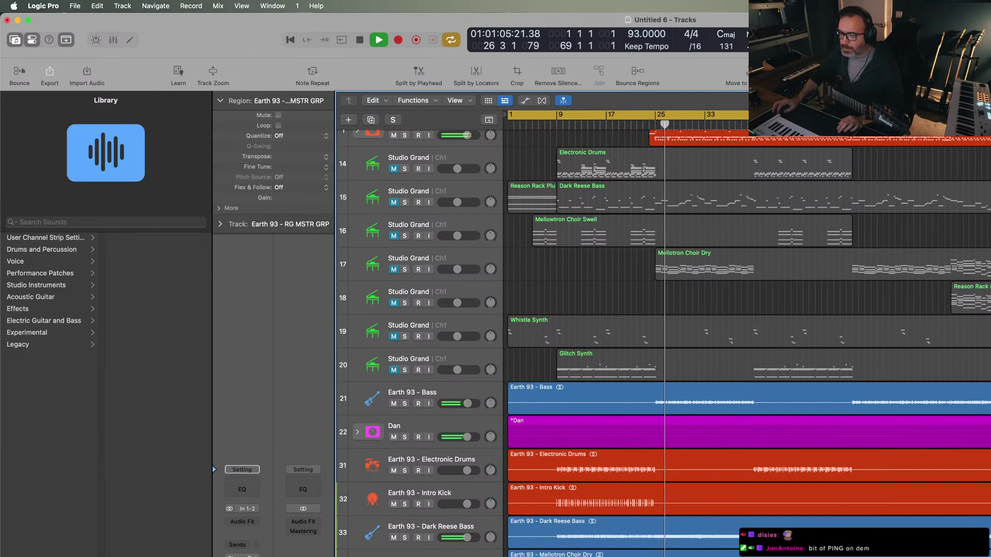
- Import the Earth 93 - RG GRP stem from Finder onto a new track and return to Logic Pro
{"action": "key", "text": "super+Tab"}
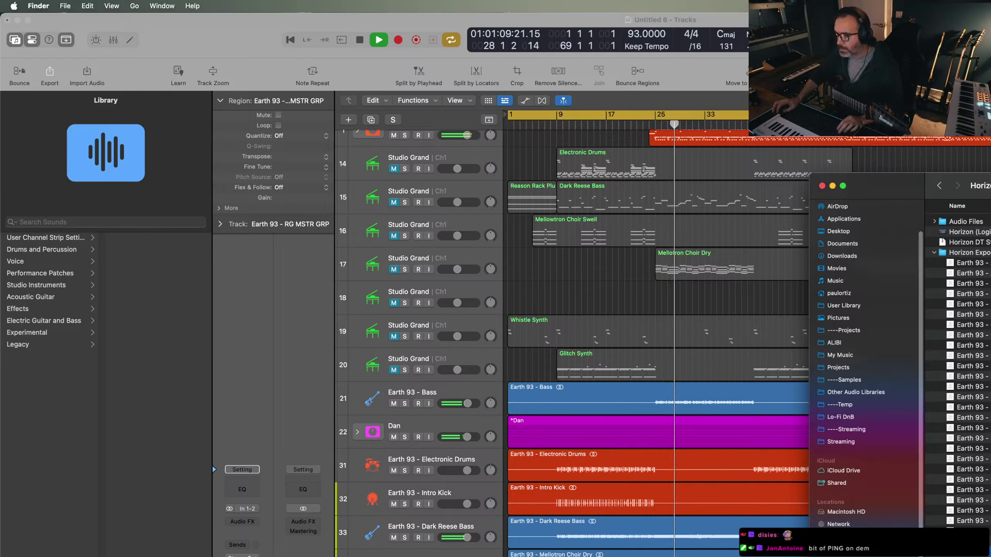
{"action": "left_click", "coordinate": [961, 520]}
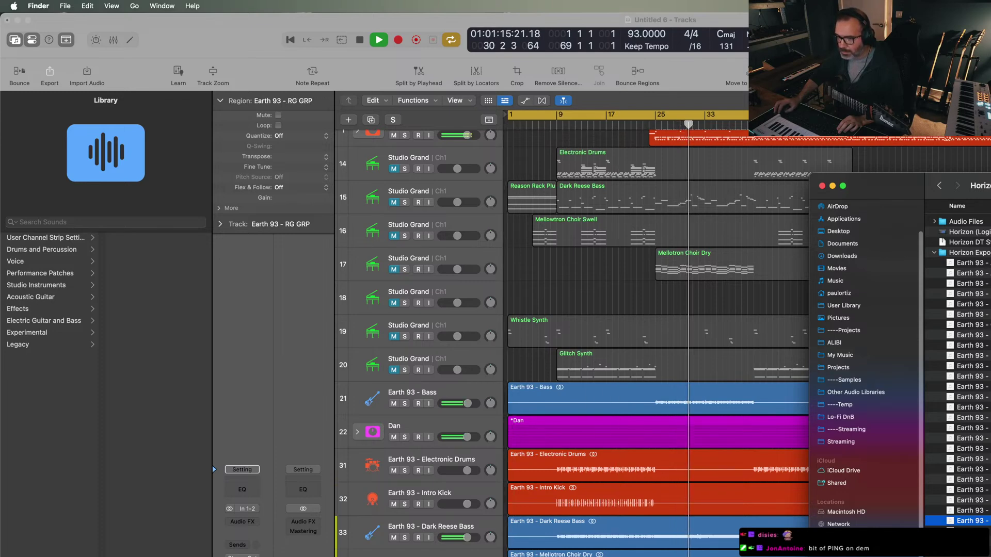
{"action": "key", "text": "super+Tab"}
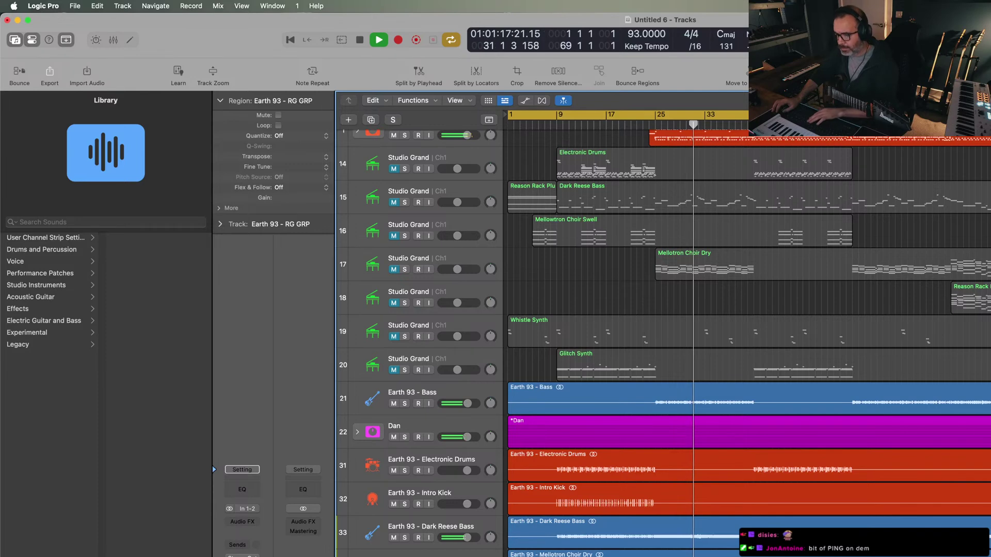
- Import the first two Earth 93 stems in Finder's export folder, including Audio 01, as separate new tracks
{"action": "key", "text": "super+Tab"}
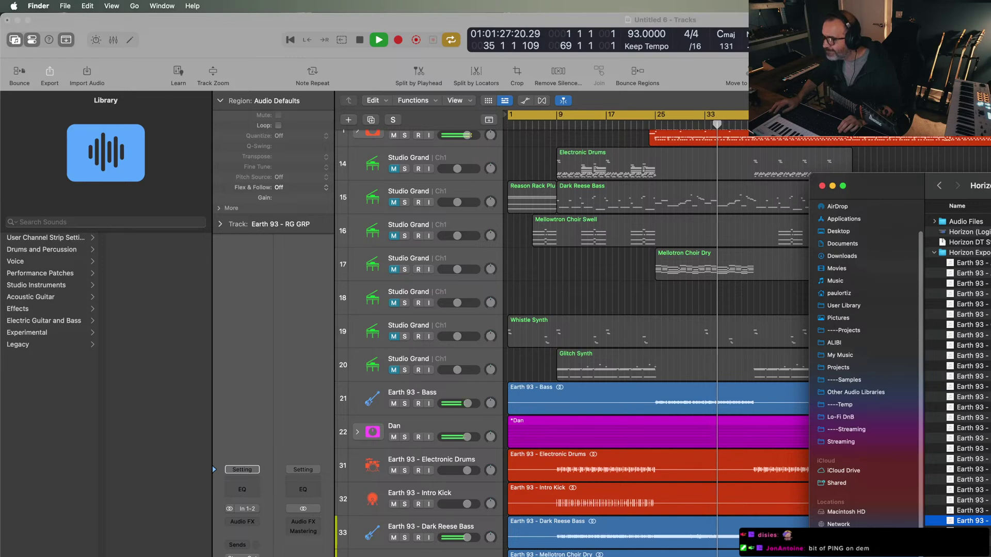
{"action": "left_click", "coordinate": [966, 263]}
{"action": "left_click", "coordinate": [965, 273], "text": "shift"}
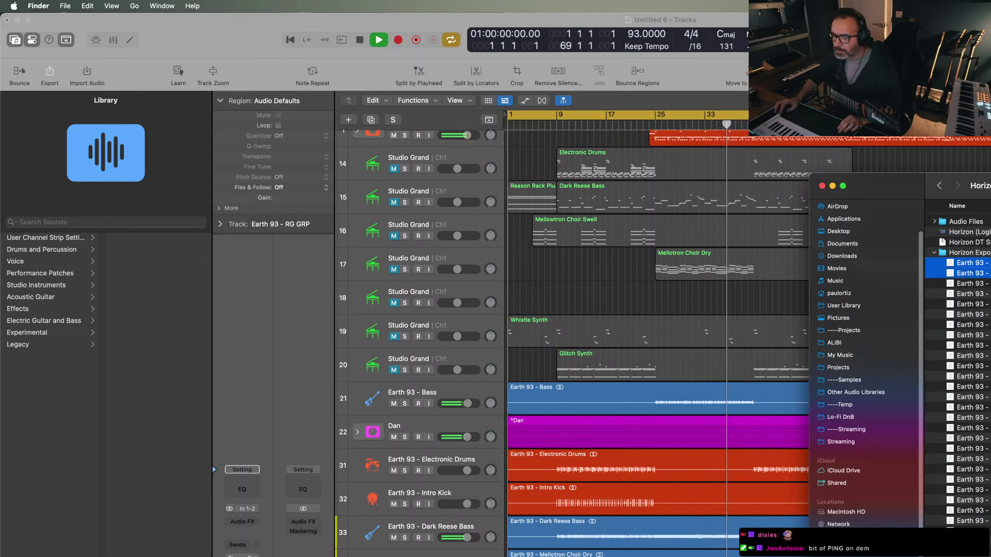
{"action": "left_click_drag", "start_coordinate": [966, 268], "coordinate": [650, 232]}
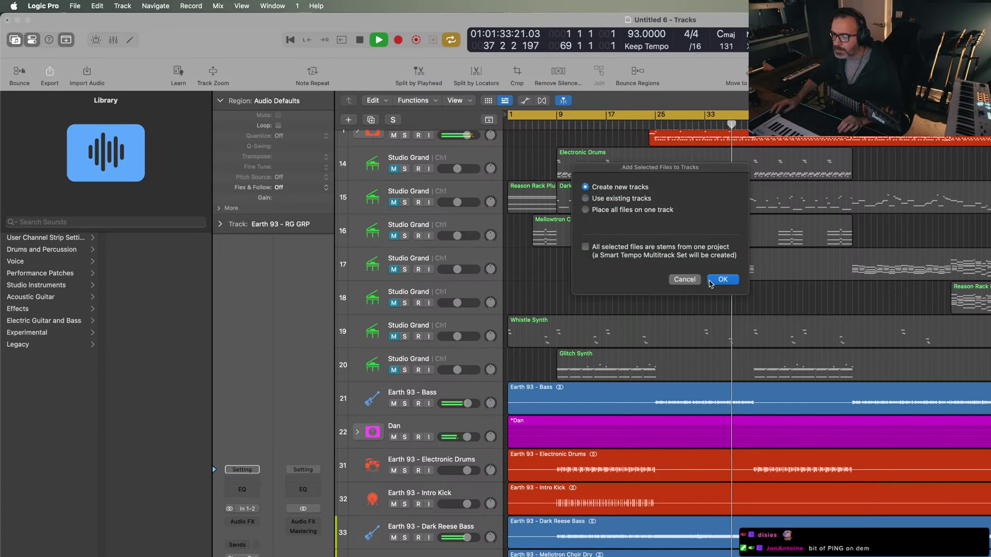
{"action": "key", "text": "Return"}
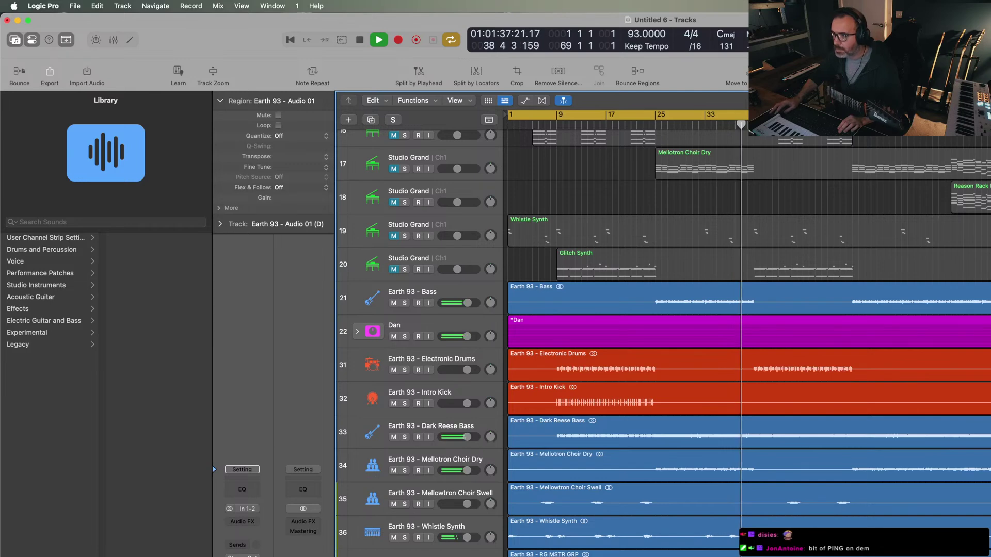
- Play from about bar 73 with both new audio regions selected and raise the Dan track stack's volume to +2.5 dB
{"action": "left_click", "coordinate": [951, 118]}
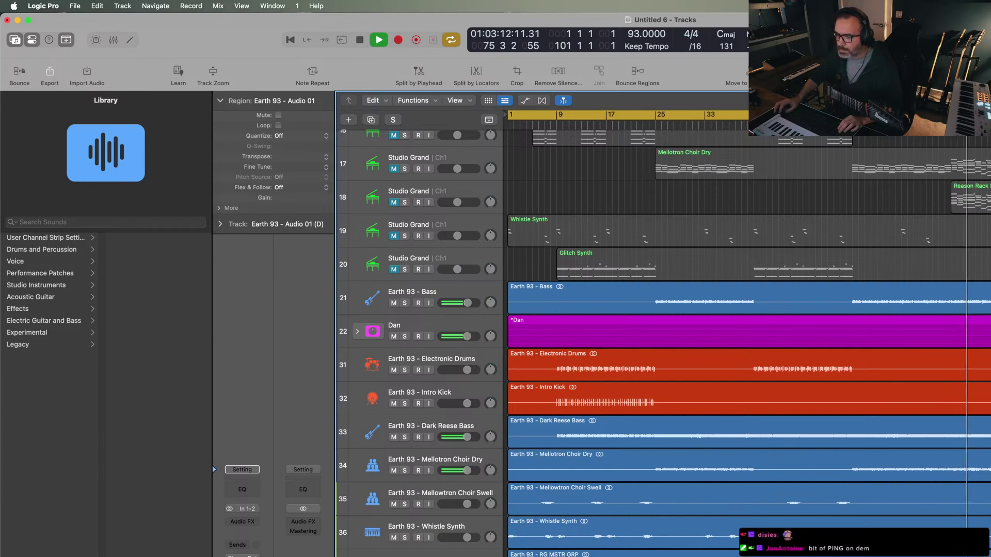
{"action": "key", "text": "shift+Right"}
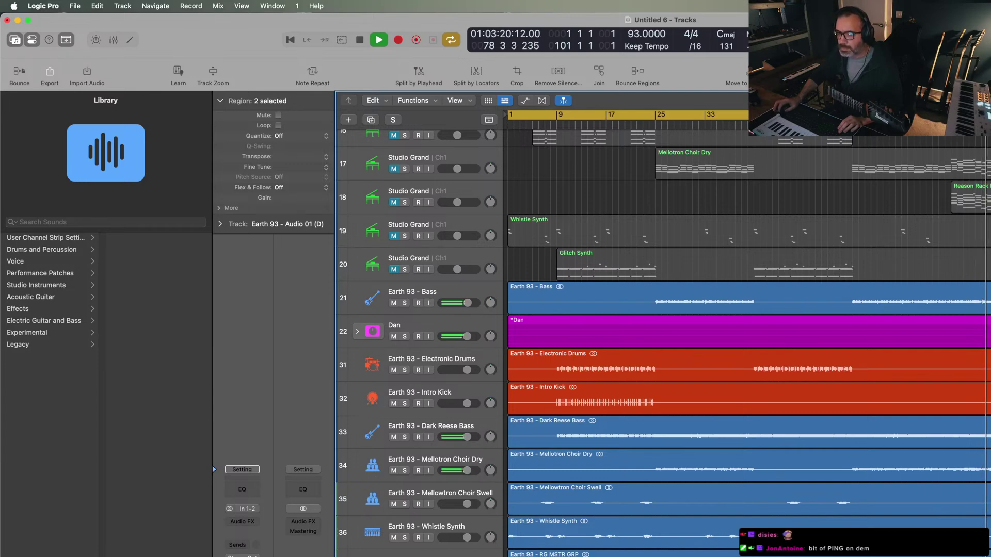
{"action": "left_click_drag", "start_coordinate": [467, 336], "coordinate": [474, 337]}
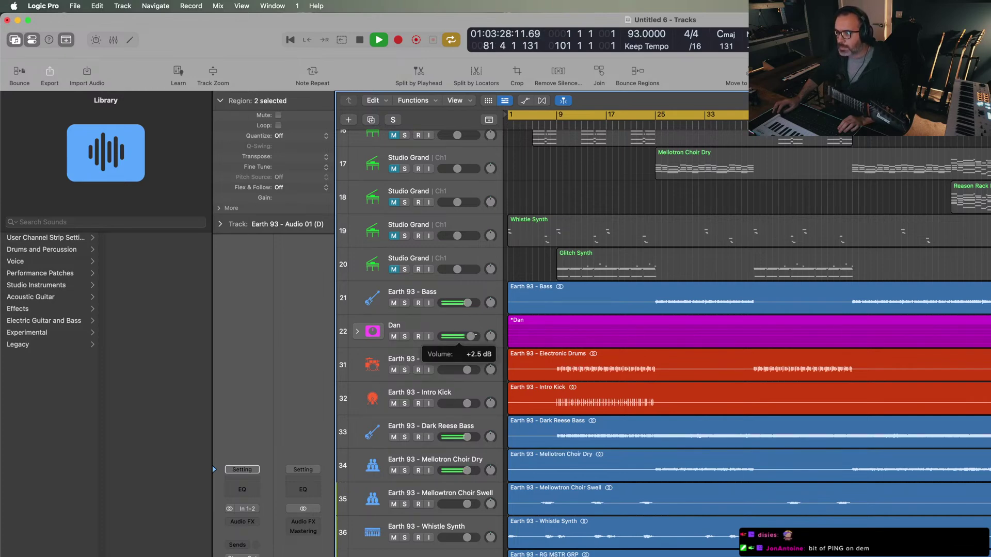
{"action": "left_click_drag", "start_coordinate": [471, 337], "coordinate": [481, 339]}
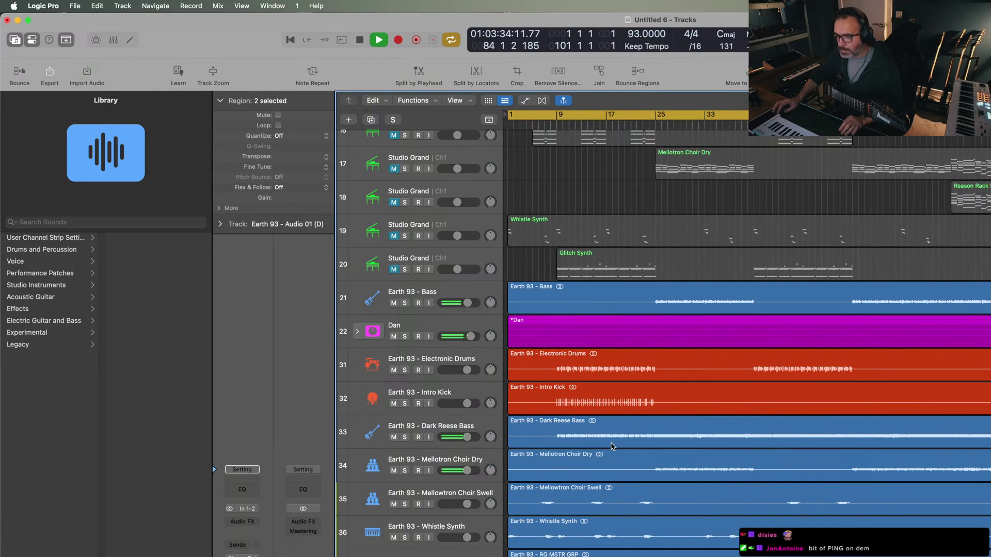
- Import the Earth 93 - Big Breakbeat stem from Finder onto a new track and restart playback just before bar 25
{"action": "key", "text": "super+Tab"}
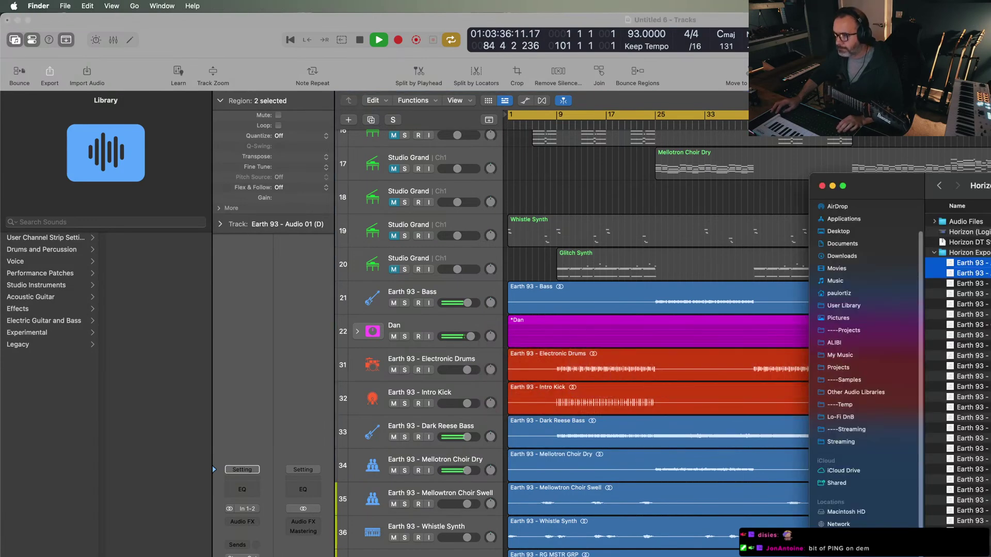
{"action": "left_click", "coordinate": [970, 293]}
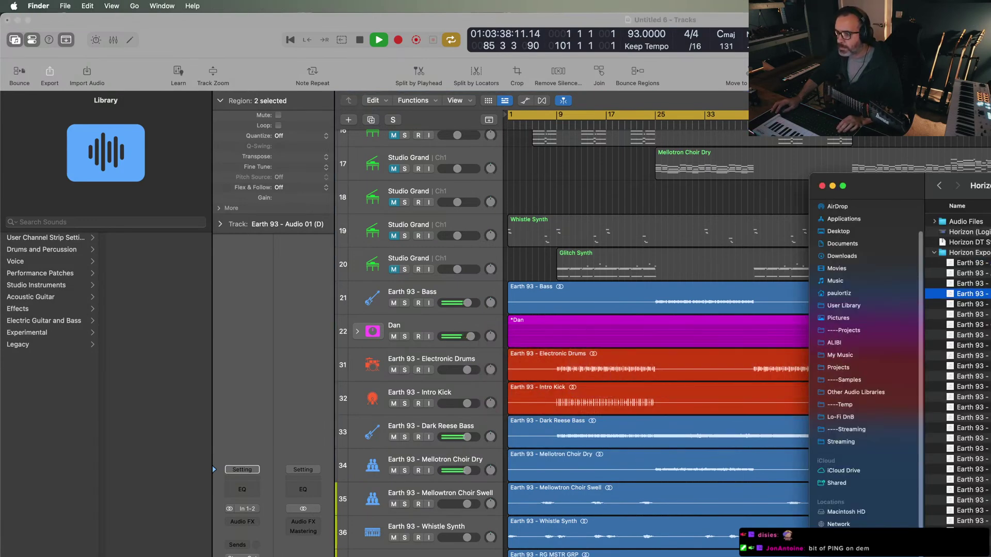
{"action": "left_click_drag", "start_coordinate": [971, 293], "coordinate": [741, 476]}
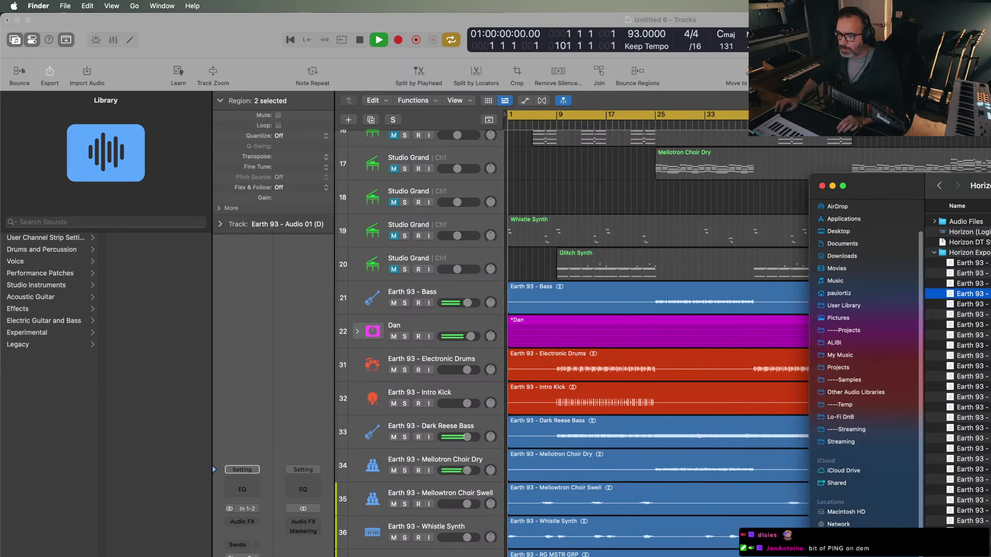
{"action": "left_click", "coordinate": [649, 129]}
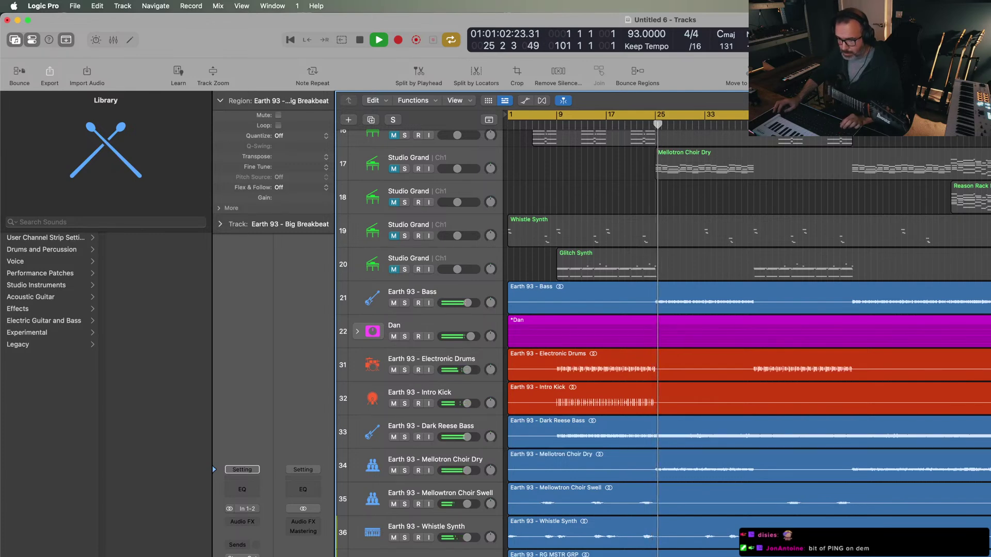
- Solo the Big Breakbeat track for a short listen, clear the solo and replay the full mix from around bar 24
{"action": "key", "text": "s"}
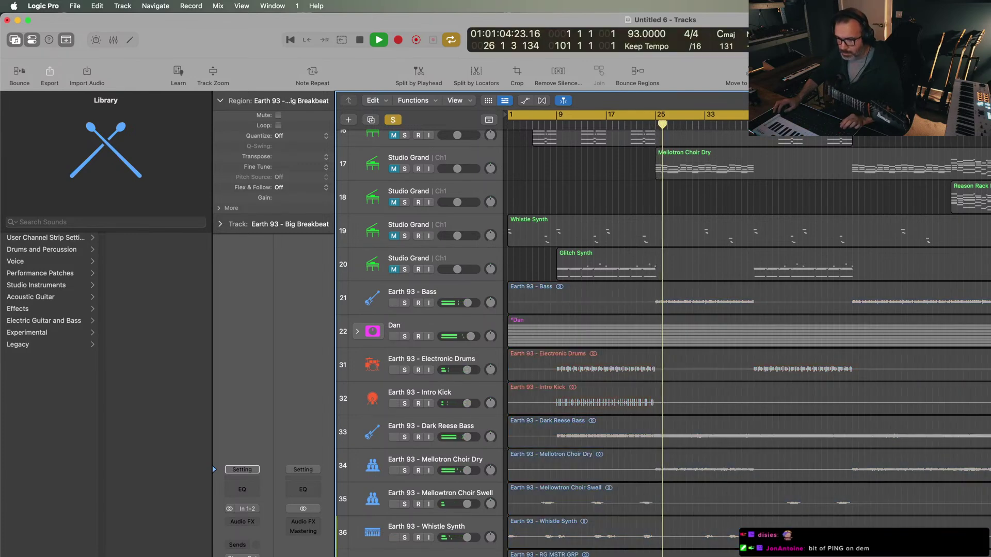
{"action": "key", "text": "space"}
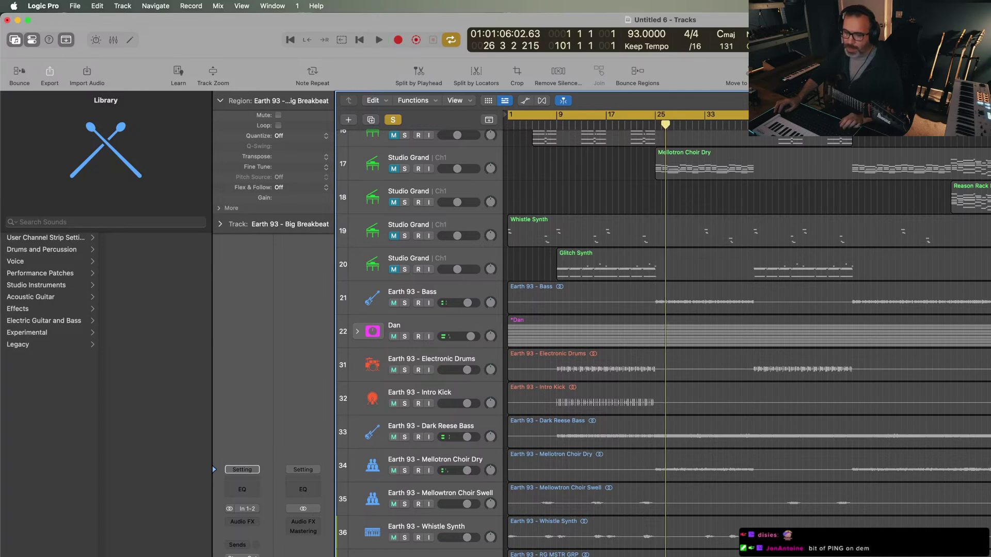
{"action": "key", "text": "s"}
{"action": "key", "text": "space"}
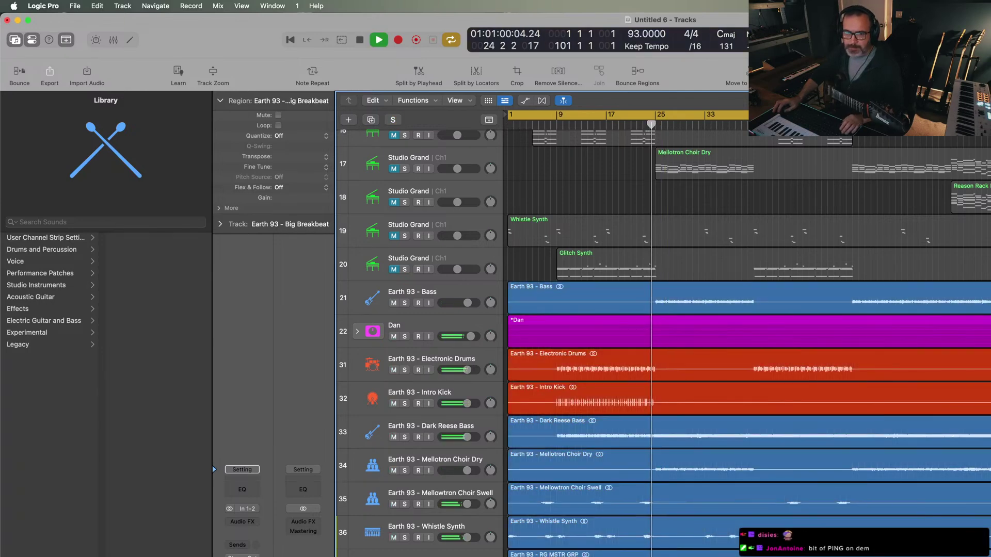
{"action": "left_click", "coordinate": [968, 367]}
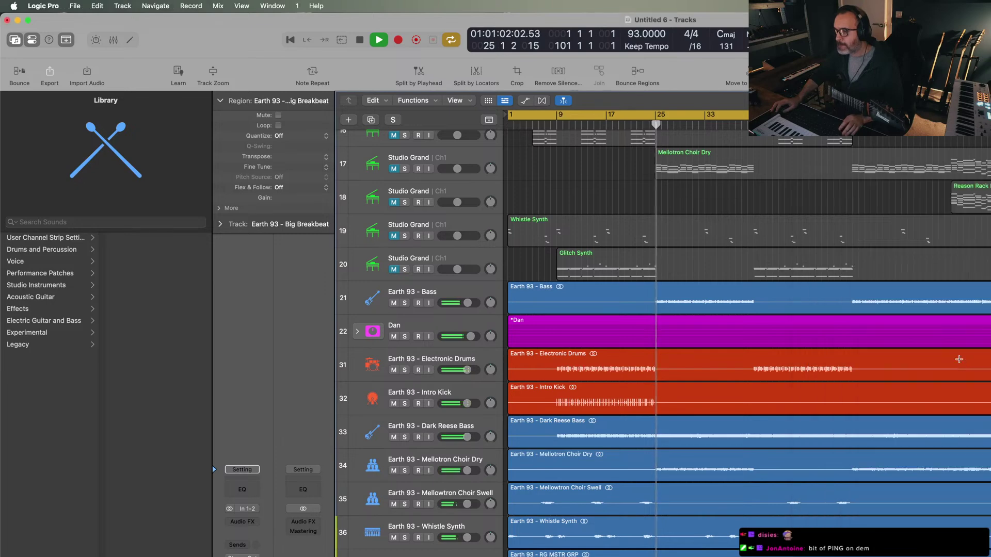
- Stop playback and import the Earth 93 - Glitch Synth stem from Finder onto a new track
{"action": "key", "text": "space"}
{"action": "key", "text": "super+Tab"}
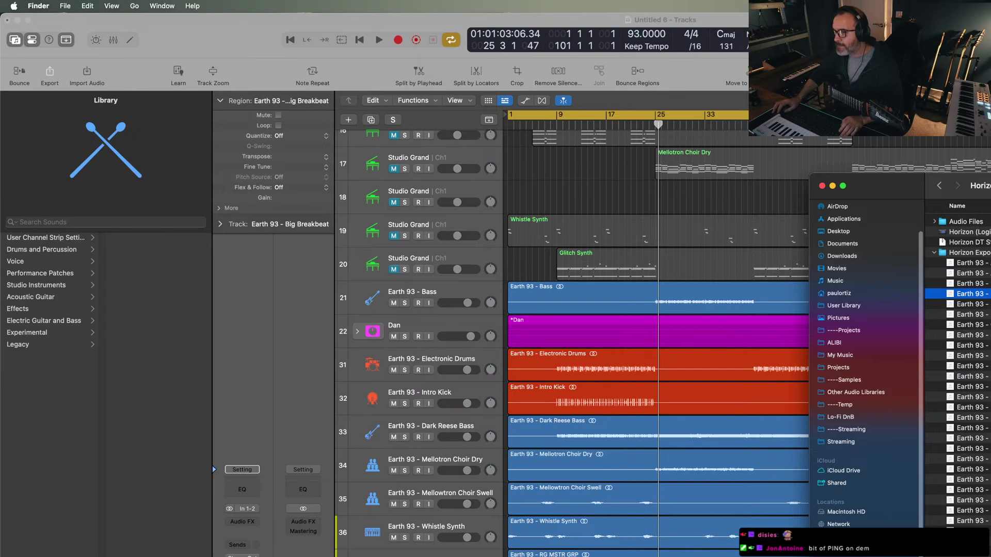
{"action": "left_click", "coordinate": [969, 325]}
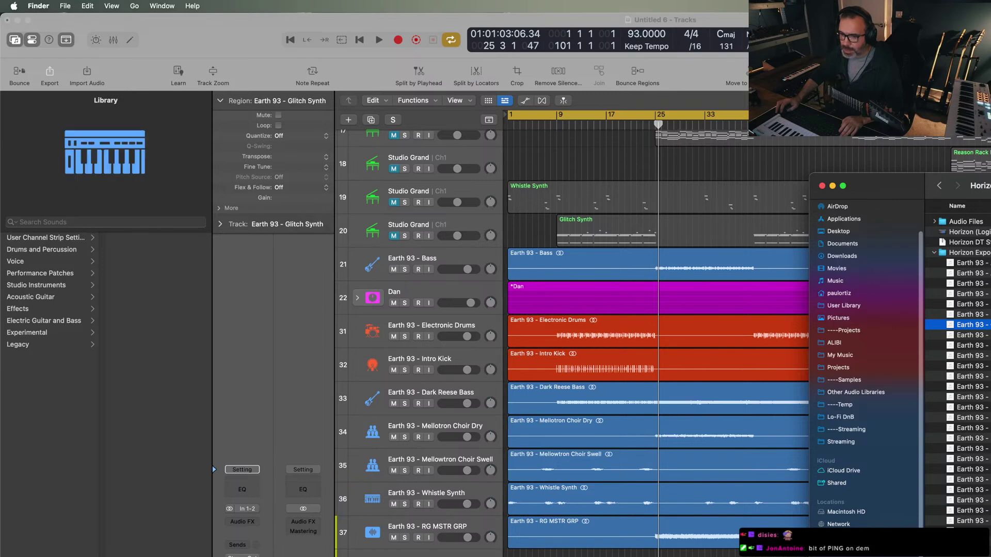
- Start playback from bar 9 and insert a stereo Compressor on the Earth 93 - Glitch Synth track
{"action": "left_click", "coordinate": [615, 205]}
{"action": "left_click", "coordinate": [559, 130]}
{"action": "key", "text": "space"}
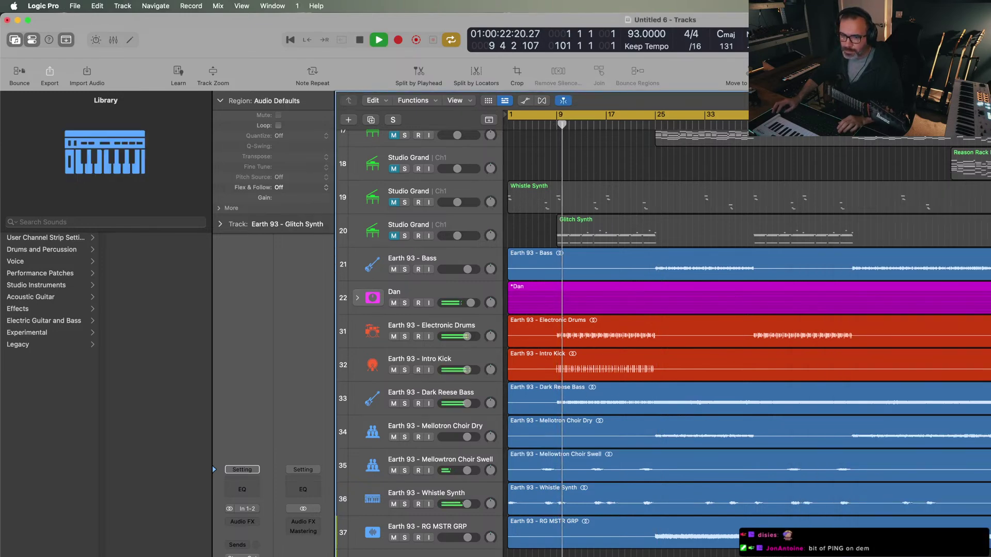
{"action": "left_click", "coordinate": [243, 522]}
{"action": "mouse_move", "coordinate": [244, 524]}
{"action": "type", "text": "compress"}
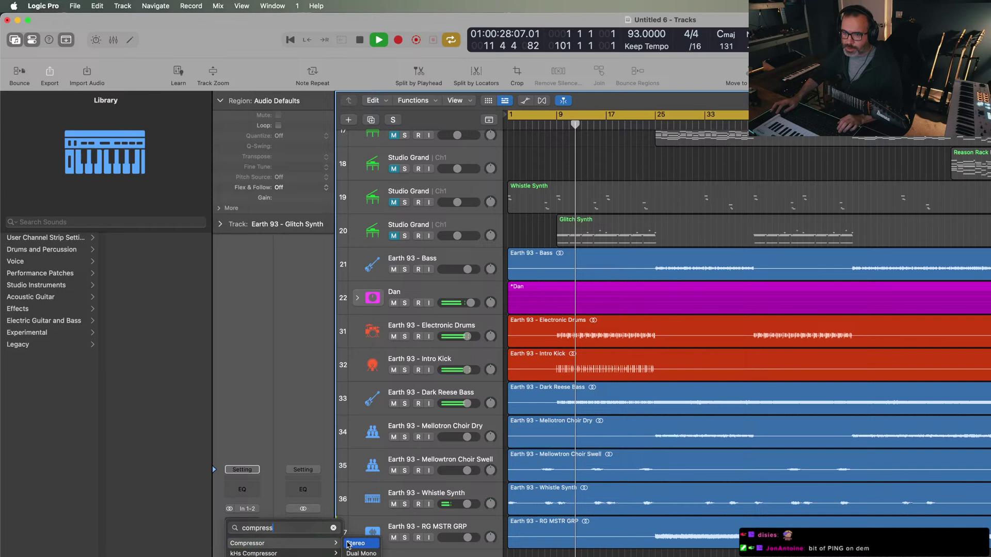
{"action": "left_click", "coordinate": [355, 544]}
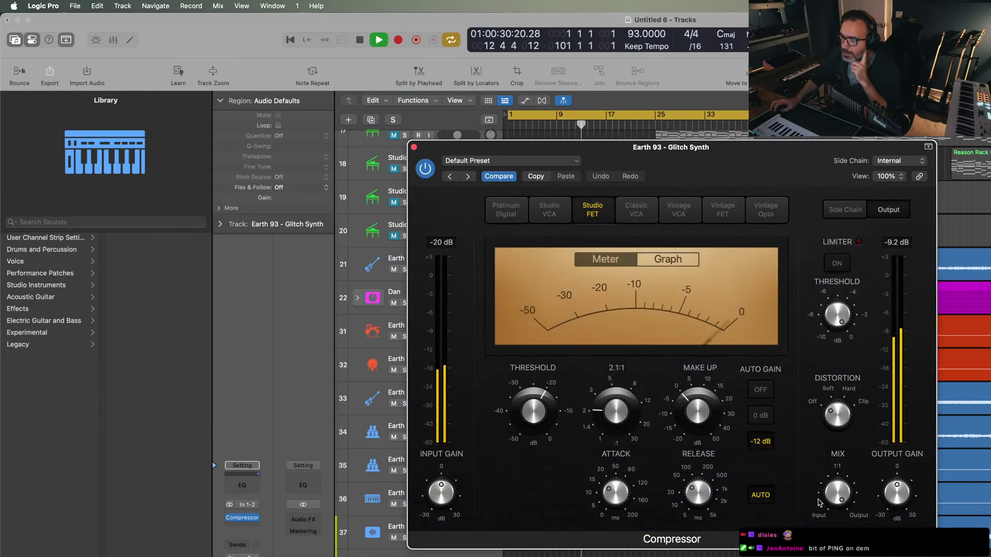
- Lower the Glitch Synth compressor's threshold to about -37 dB, raise its ratio, and adjust the mix
{"action": "mouse_move", "coordinate": [852, 496]}
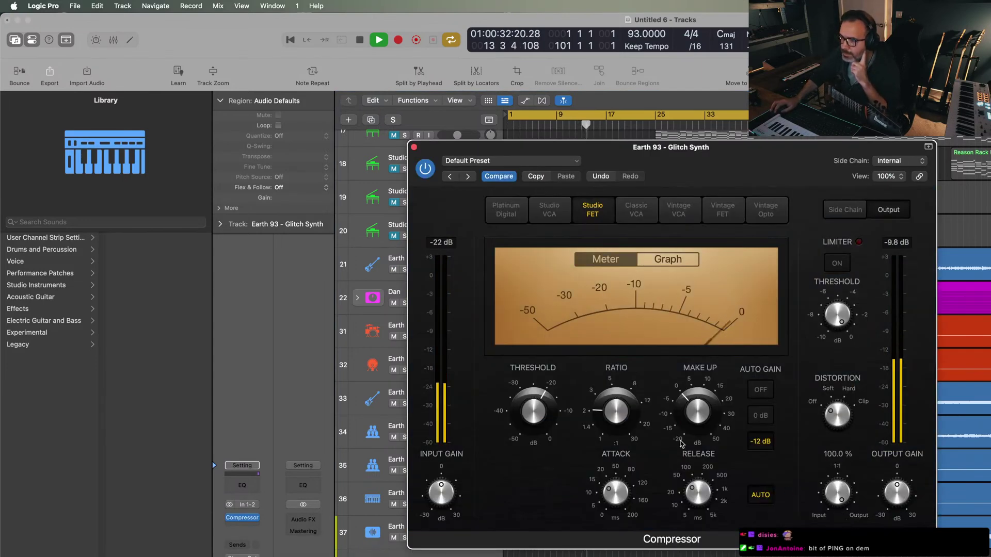
{"action": "left_click_drag", "start_coordinate": [559, 402], "coordinate": [548, 460]}
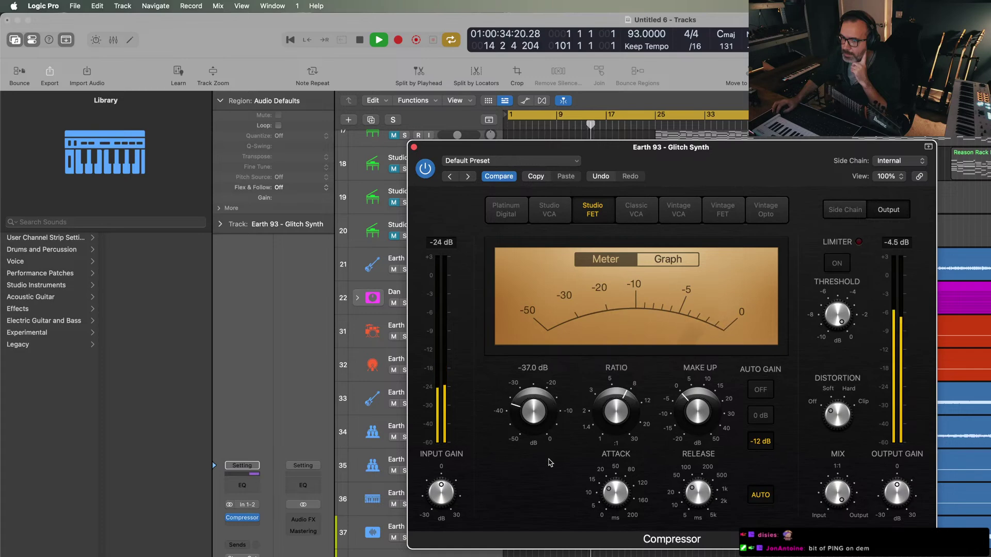
{"action": "left_click_drag", "start_coordinate": [838, 493], "coordinate": [837, 539]}
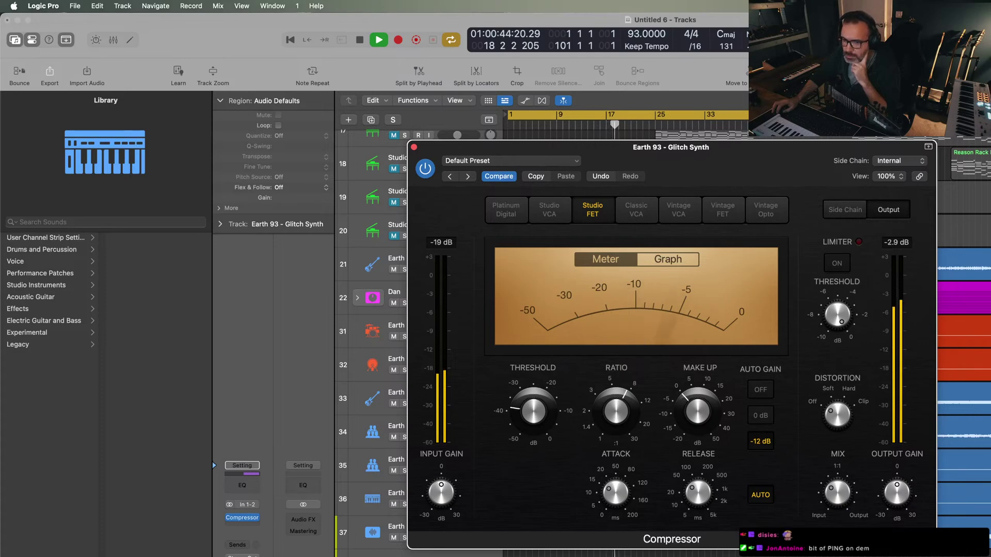
- Insert the Reason Rack Plugin effect after the compressor, search its effects for "bit", and add the Resampler Bitcrusher
{"action": "left_click", "coordinate": [248, 532]}
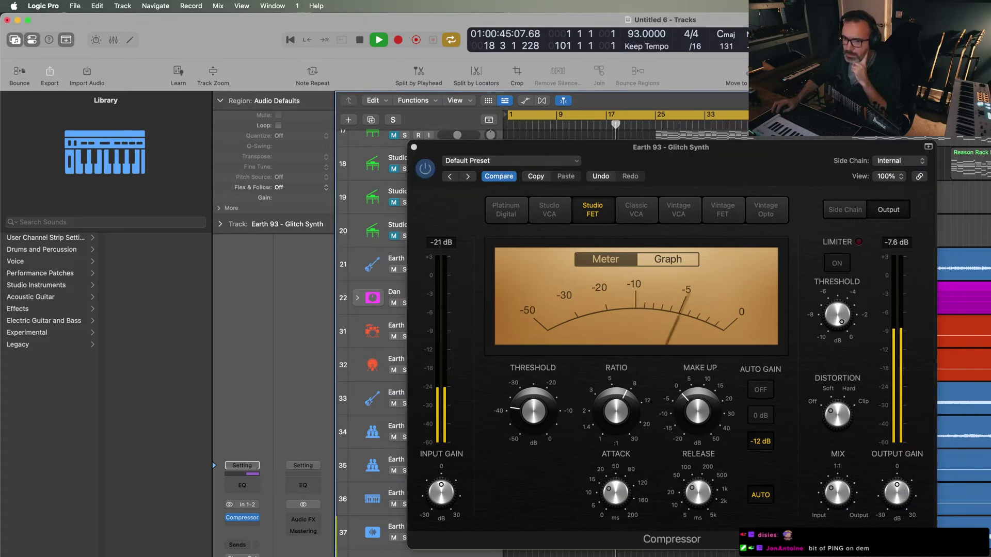
{"action": "left_click", "coordinate": [244, 528]}
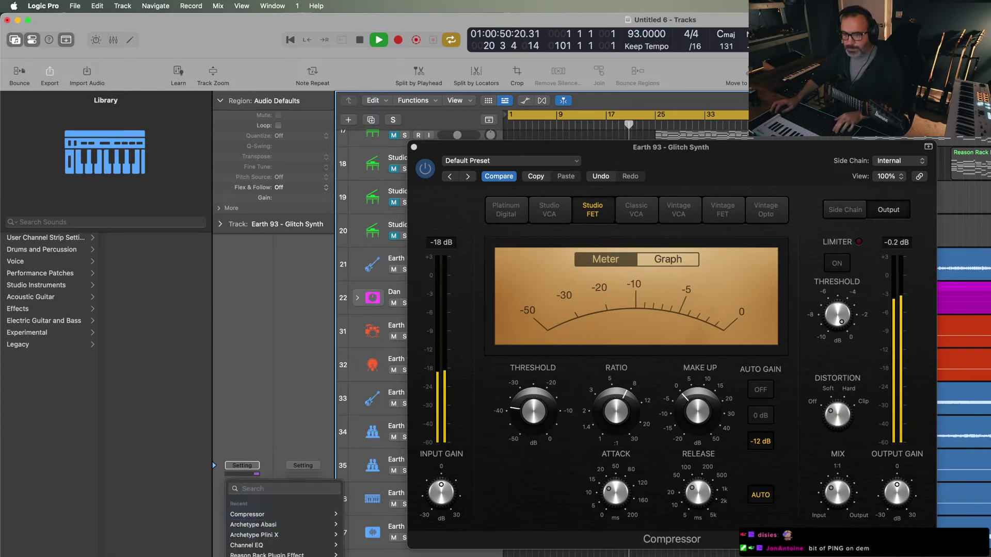
{"action": "left_click", "coordinate": [362, 542]}
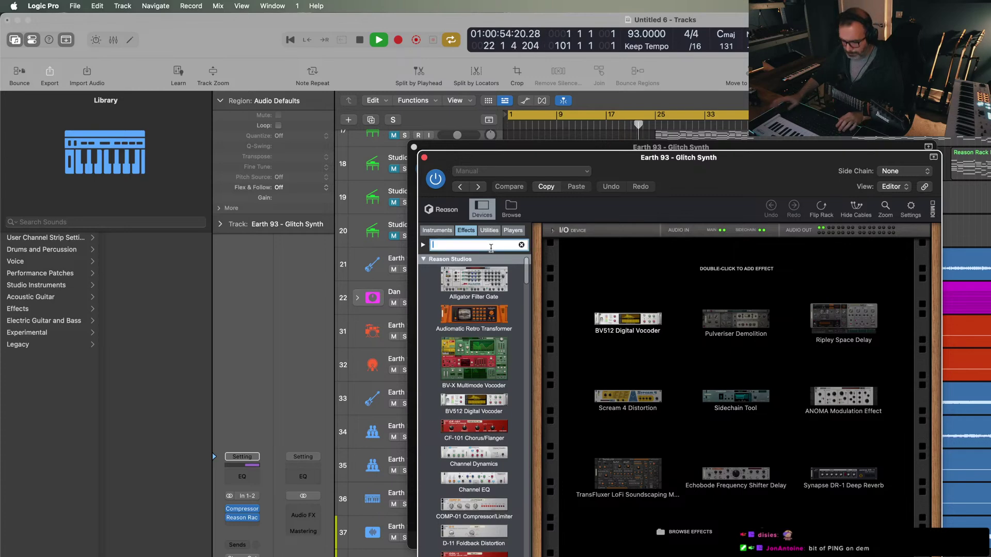
{"action": "type", "text": "bit"}
{"action": "double_click", "coordinate": [474, 271]}
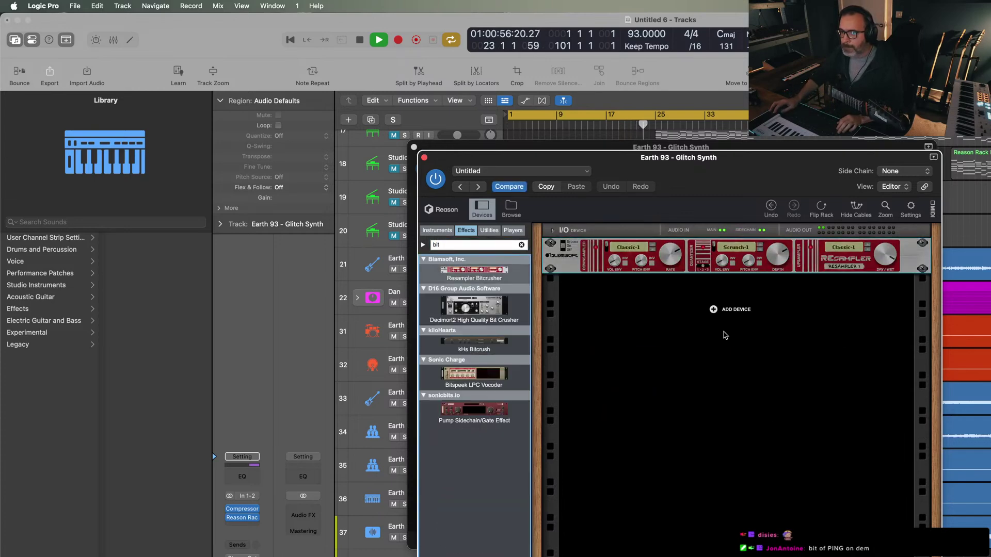
- Set the Resampler's downsampling rate to about 10582 Hz, and close the Reason rack and Compressor windows
{"action": "left_click", "coordinate": [679, 263]}
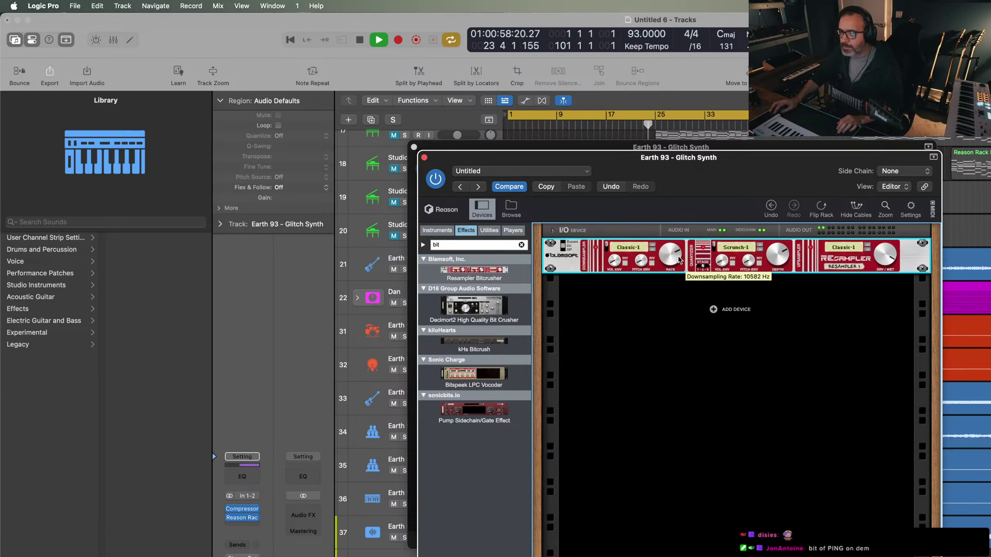
{"action": "left_click", "coordinate": [424, 157]}
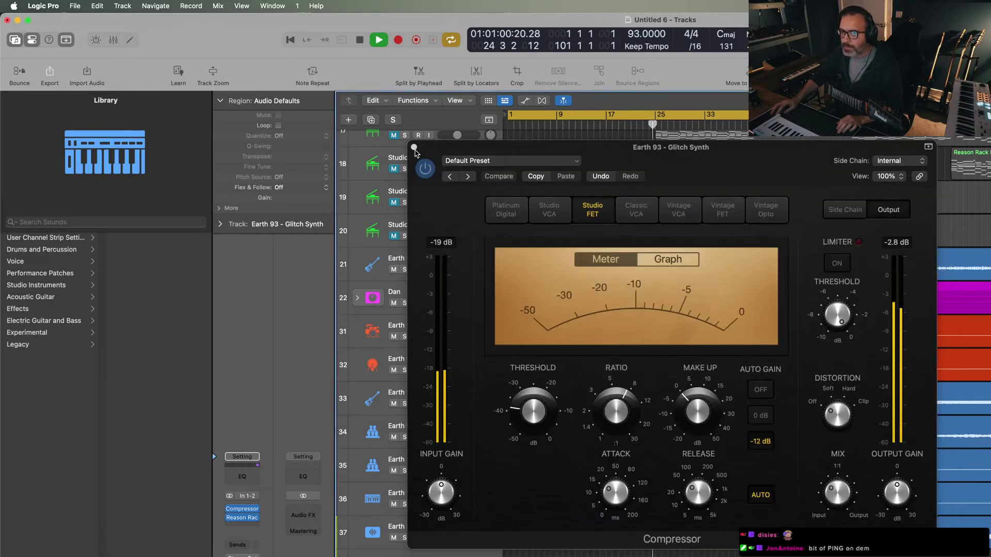
{"action": "left_click", "coordinate": [414, 148]}
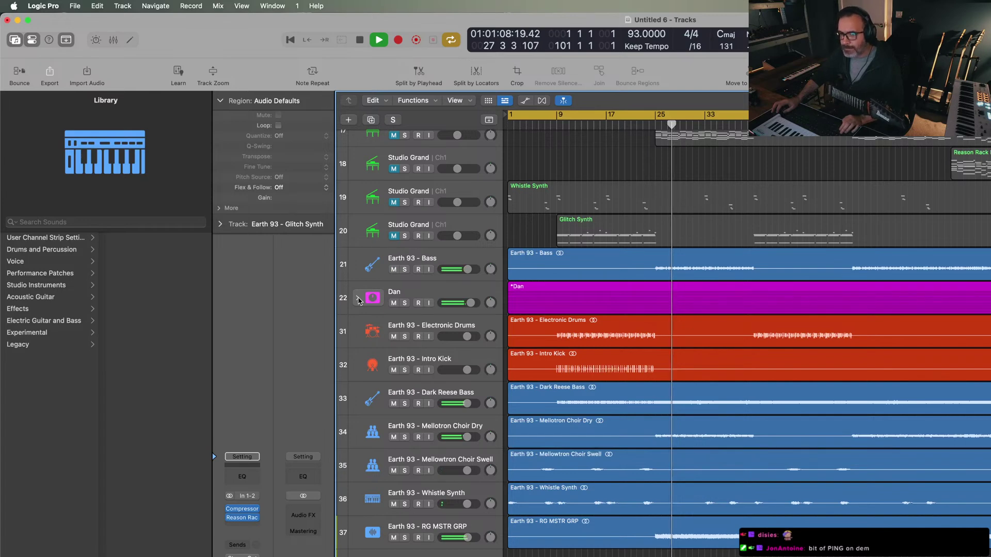
- Save the project as "Horizon V2" in the DT2 folder under Projects > Logic
{"action": "key", "text": "super+s"}
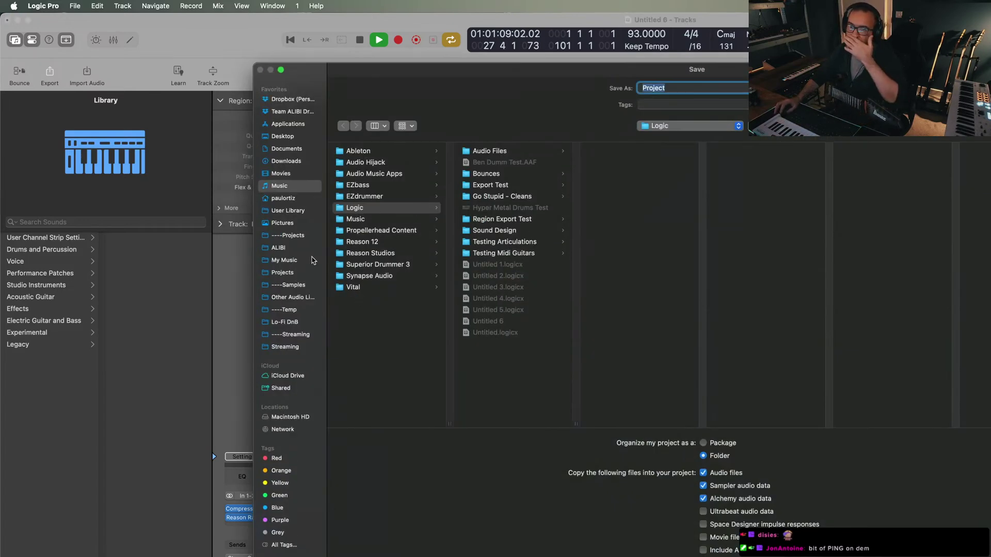
{"action": "left_click", "coordinate": [283, 273]}
{"action": "left_click", "coordinate": [360, 197]}
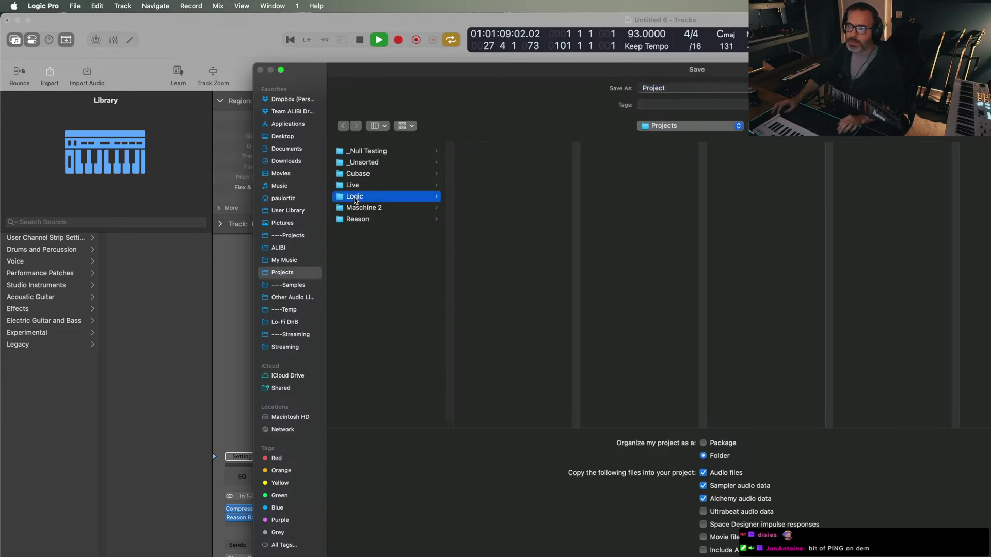
{"action": "left_click", "coordinate": [480, 264]}
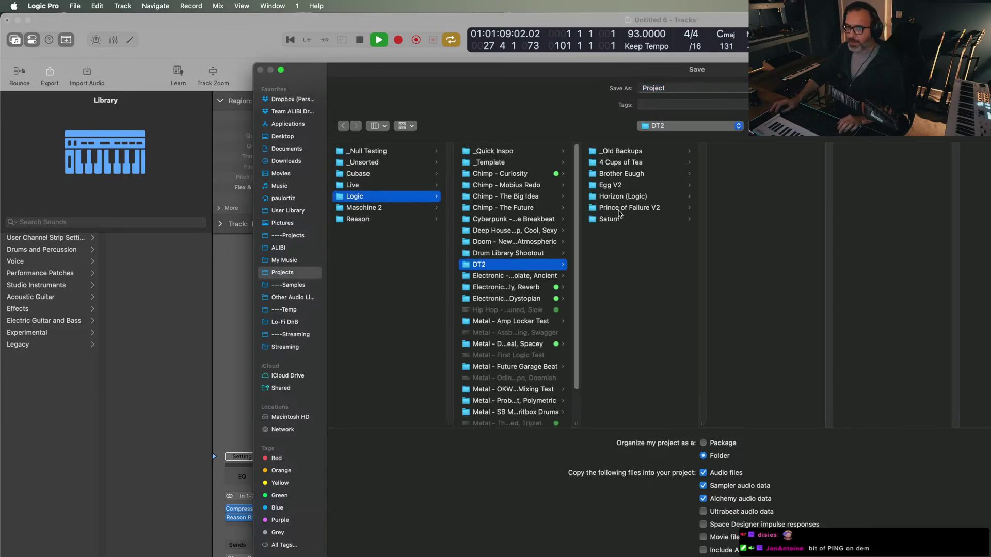
{"action": "double_click", "coordinate": [667, 89]}
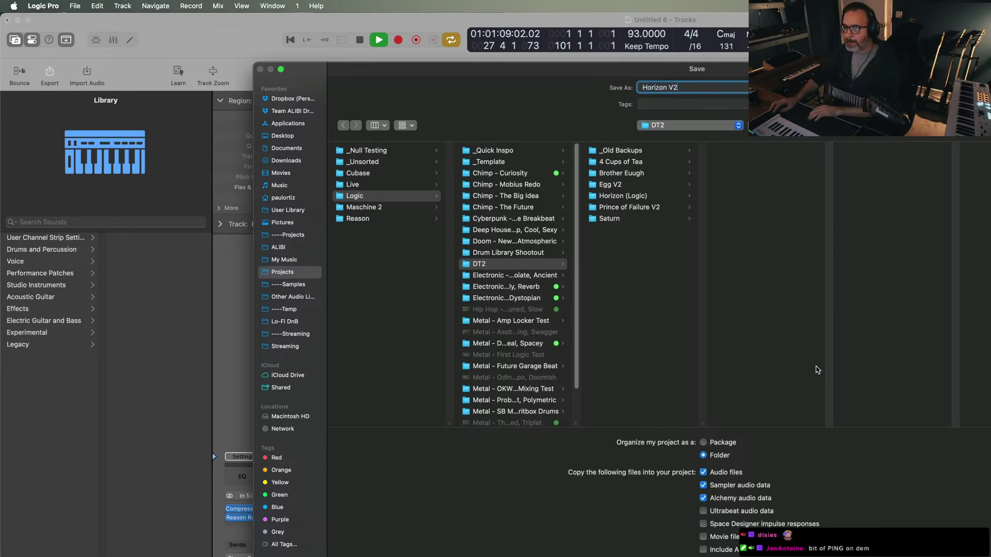
{"action": "key", "text": "Return"}
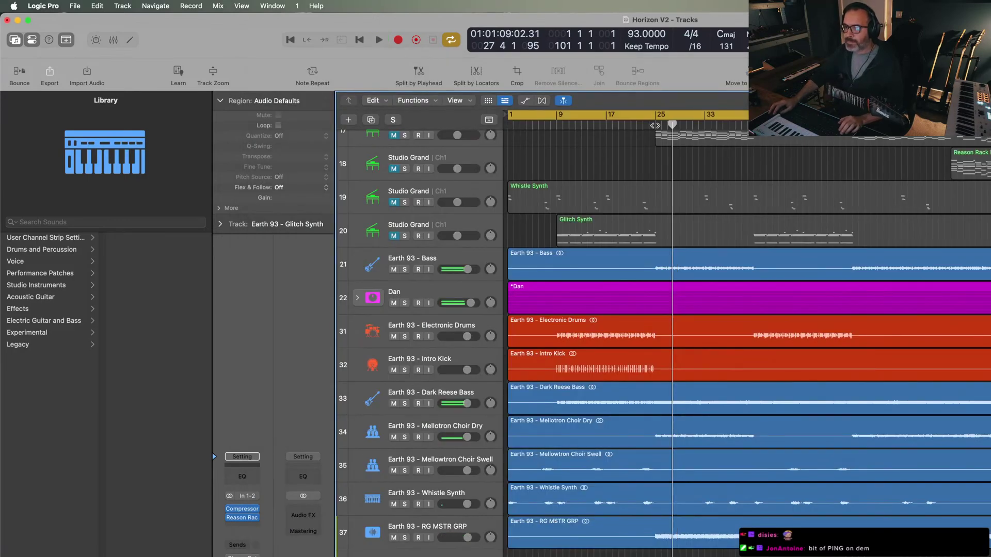
- Play the arrangement from bar 9 and from bar 41 to check how the imported tracks sound together
{"action": "key", "text": "space"}
{"action": "scroll", "coordinate": [715, 364], "scroll_direction": "down", "scroll_amount": 1}
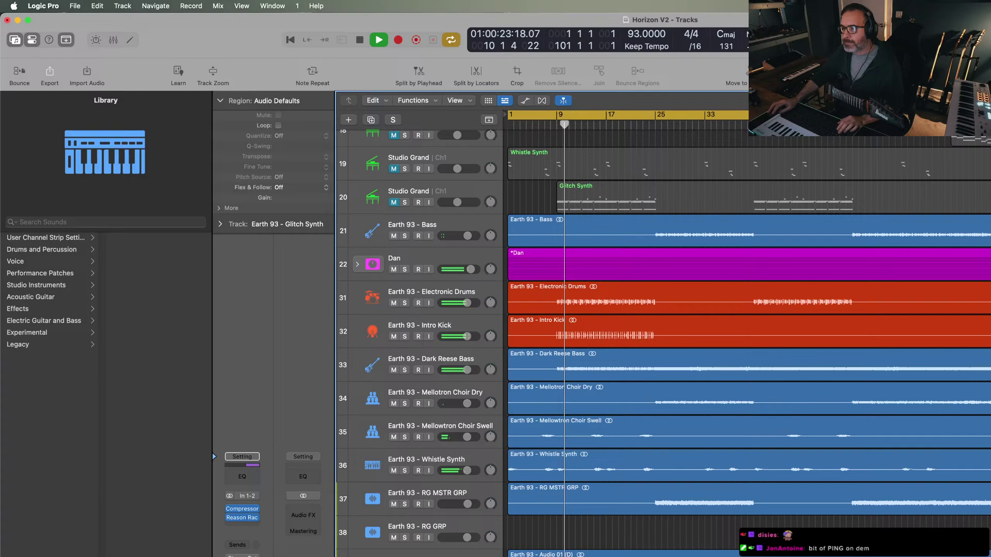
{"action": "left_click", "coordinate": [755, 124]}
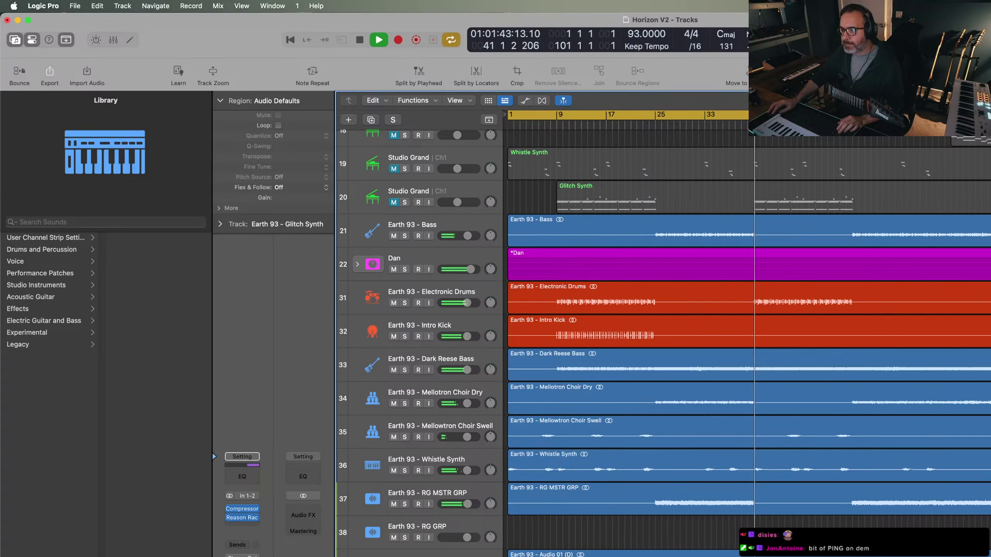
{"action": "scroll", "coordinate": [836, 416], "scroll_direction": "up", "scroll_amount": 3}
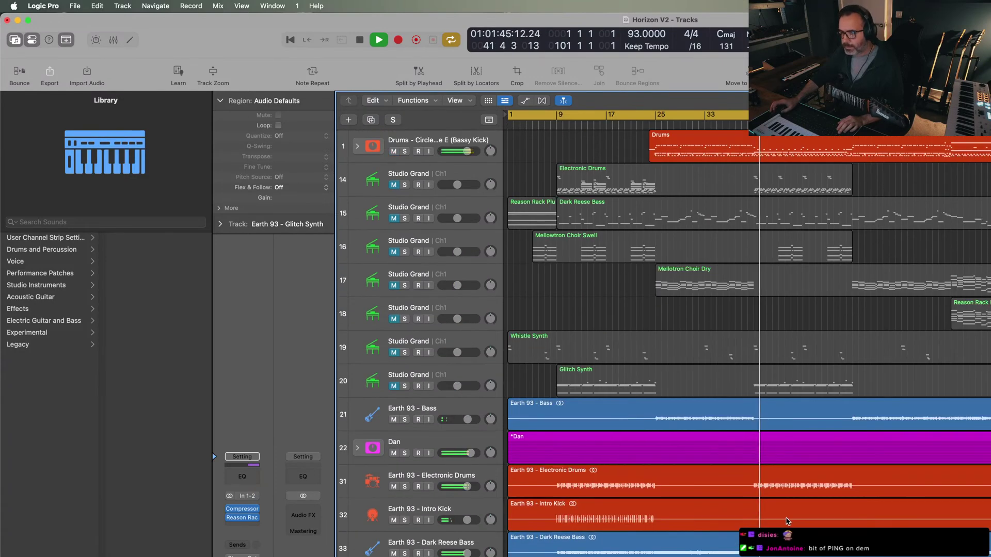
{"action": "scroll", "coordinate": [787, 505], "scroll_direction": "down", "scroll_amount": 3}
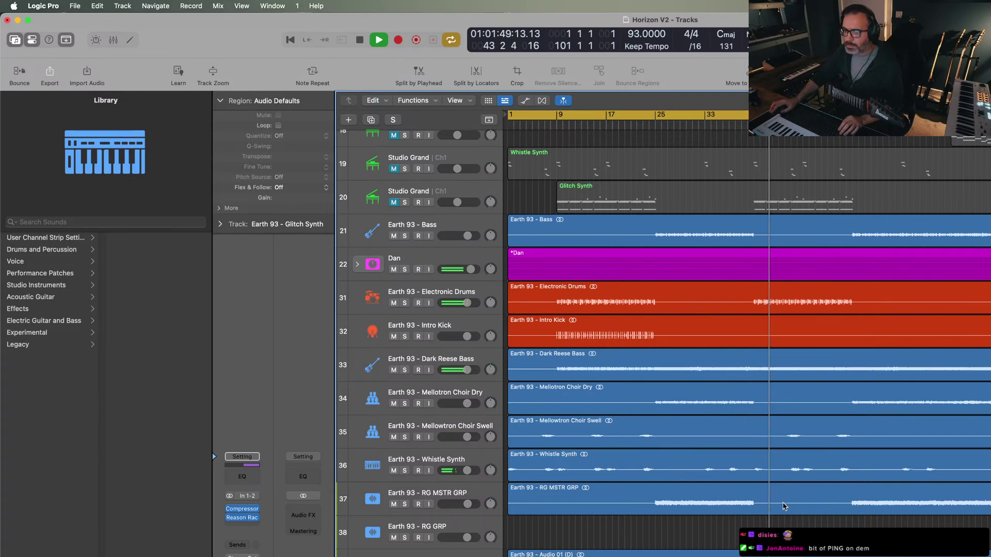
{"action": "scroll", "coordinate": [785, 506], "scroll_direction": "up", "scroll_amount": 1}
{"action": "scroll", "coordinate": [784, 505], "scroll_direction": "down", "scroll_amount": 1}
- Import two adjacent Earth 93 stems, including the motif guitars, from the Finder export folder onto new tracks below the existing ones
{"action": "key", "text": "super+Tab"}
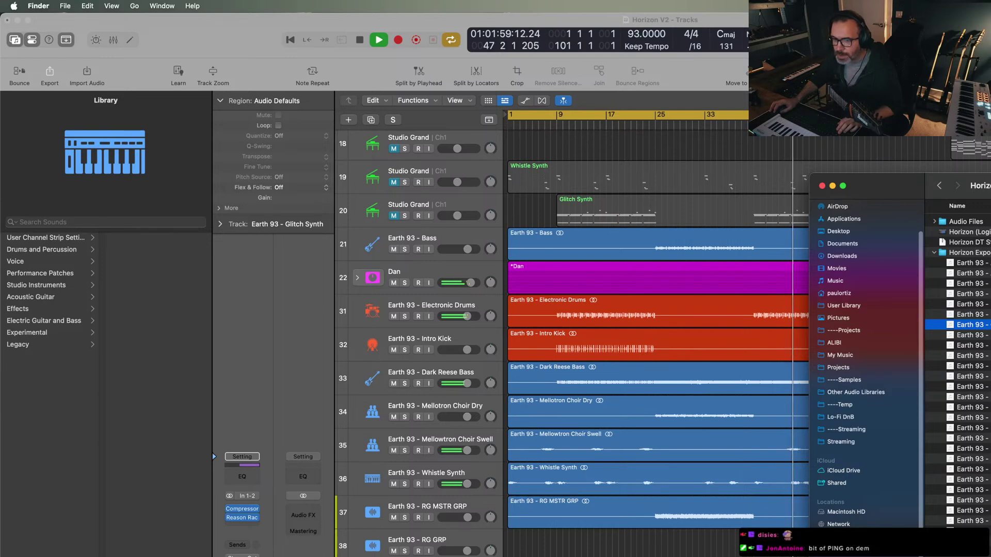
{"action": "left_click", "coordinate": [968, 469]}
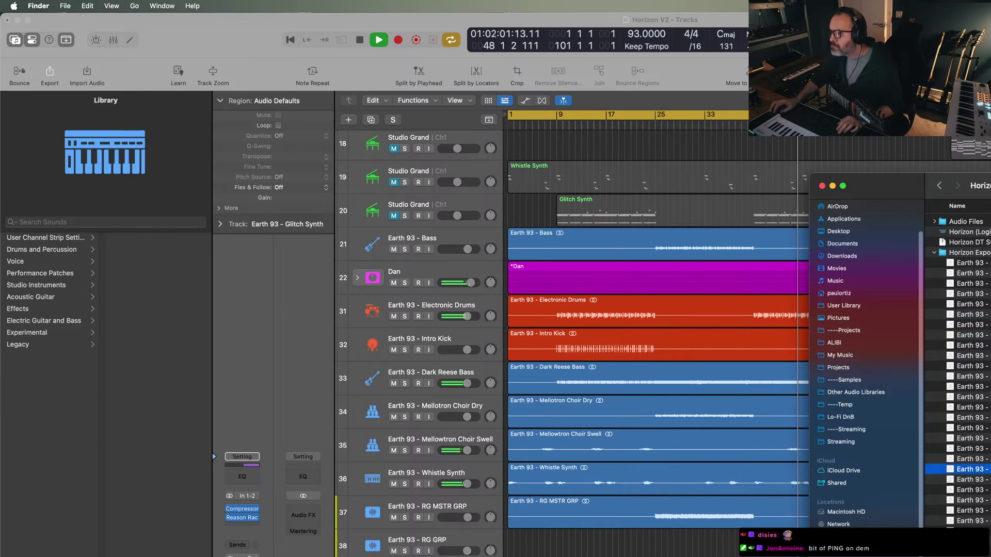
{"action": "left_click", "coordinate": [968, 459], "text": "shift"}
{"action": "scroll", "coordinate": [655, 331], "scroll_direction": "down", "scroll_amount": 1}
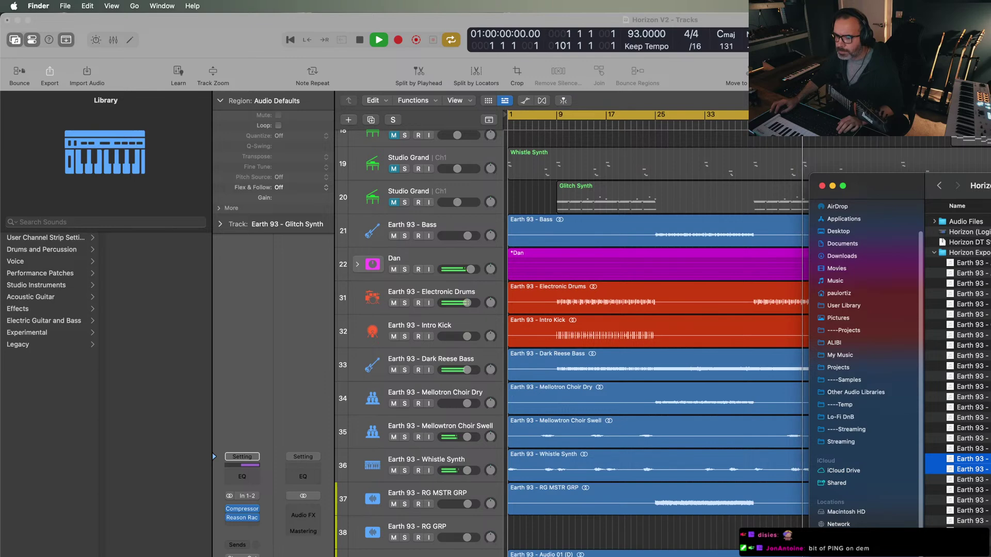
{"action": "left_click_drag", "start_coordinate": [965, 464], "coordinate": [579, 545]}
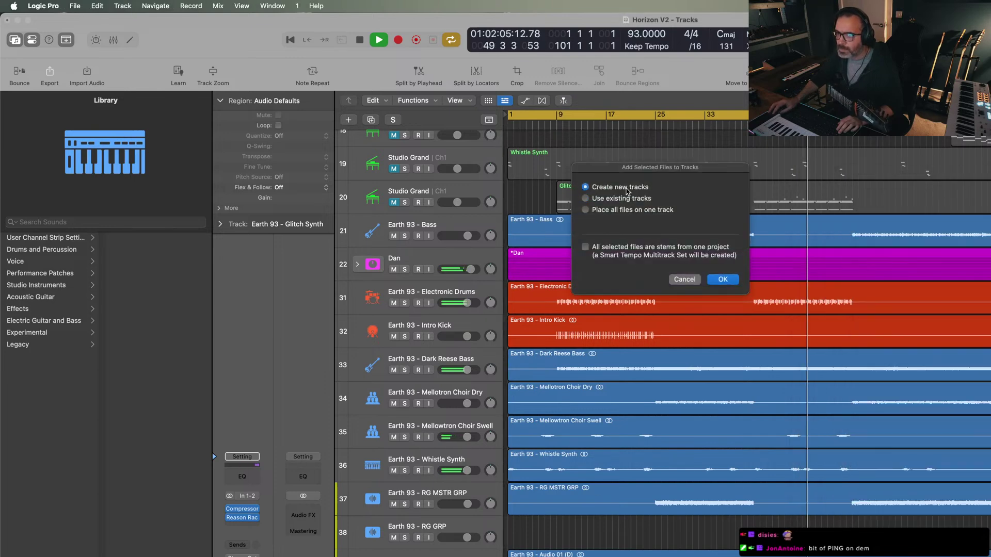
{"action": "left_click", "coordinate": [720, 280]}
{"action": "scroll", "coordinate": [733, 387], "scroll_direction": "down", "scroll_amount": 2}
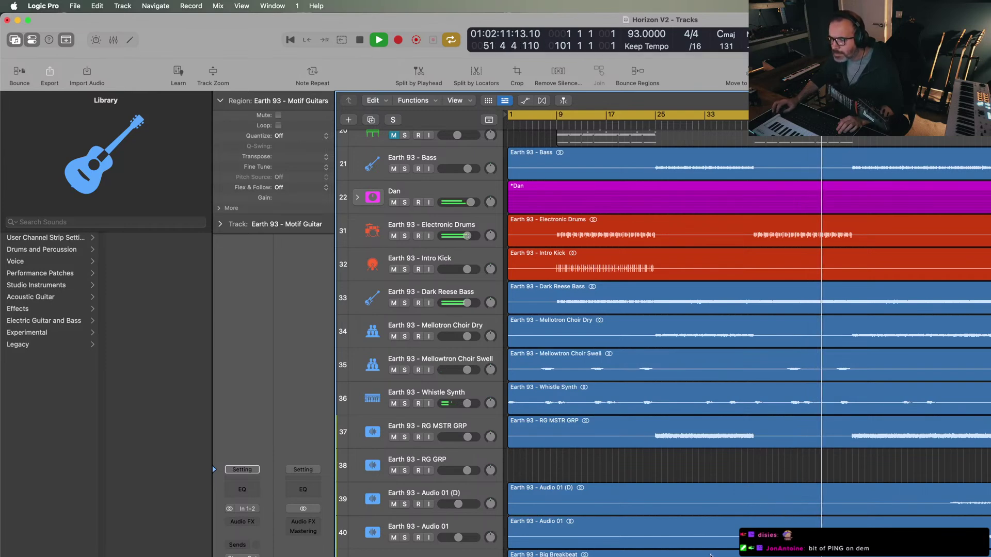
- Briefly solo the Motif Guitars region to audition it, then turn solo off and stop playback
{"action": "key", "text": "s"}
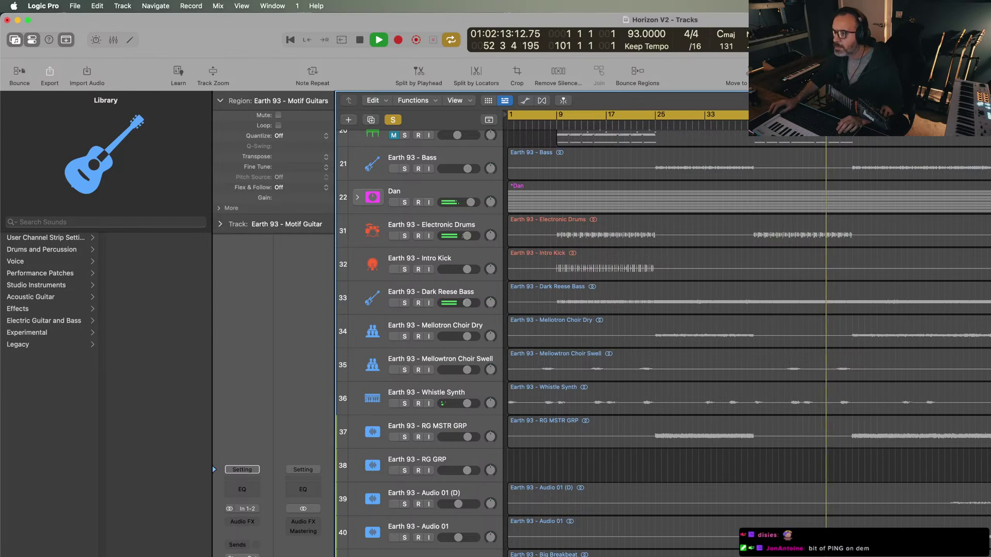
{"action": "key", "text": "space"}
{"action": "key", "text": "s"}
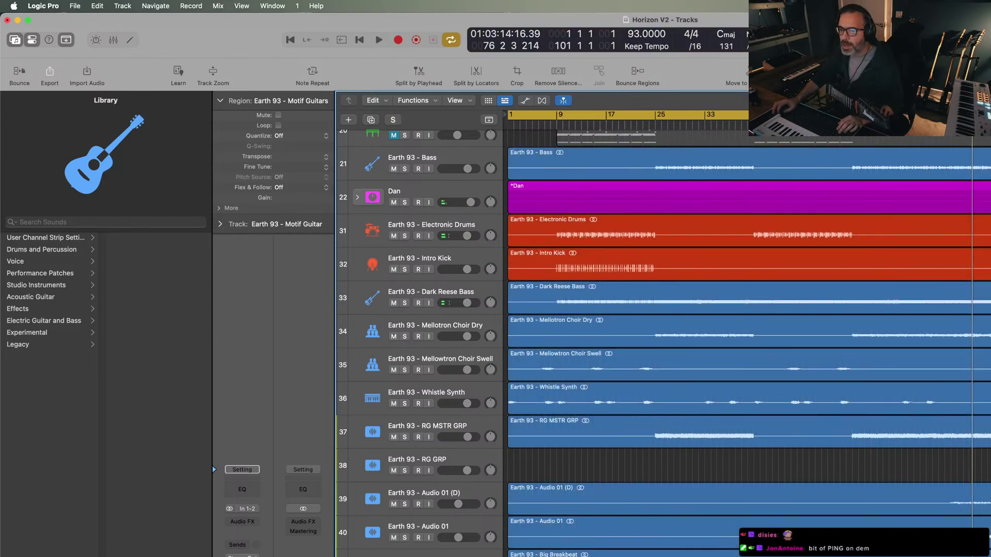
- Delete the Earth 93 - Audio 01 (D) and Earth 93 - Audio 01 tracks together with their regions
{"action": "left_click", "coordinate": [476, 500]}
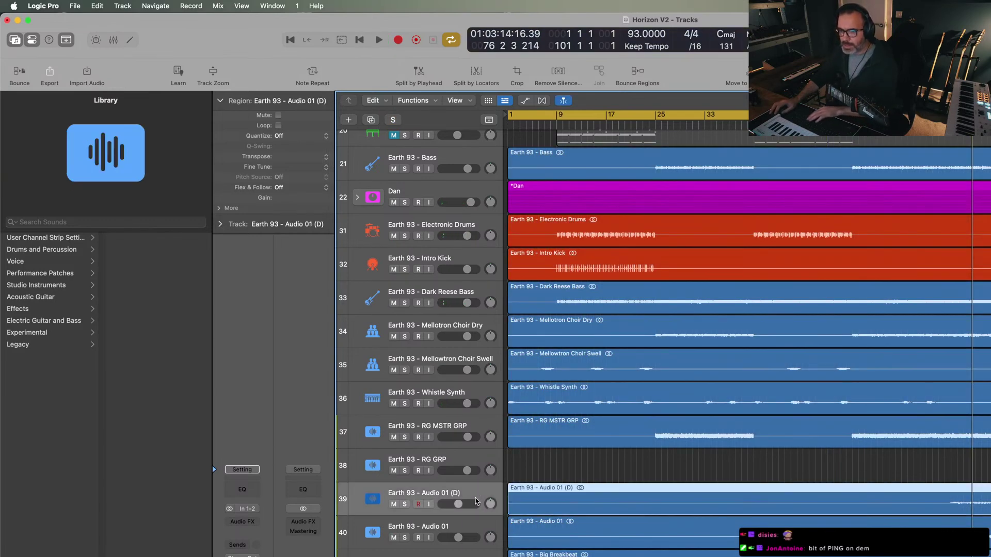
{"action": "key", "text": "Return"}
{"action": "left_click", "coordinate": [477, 528]}
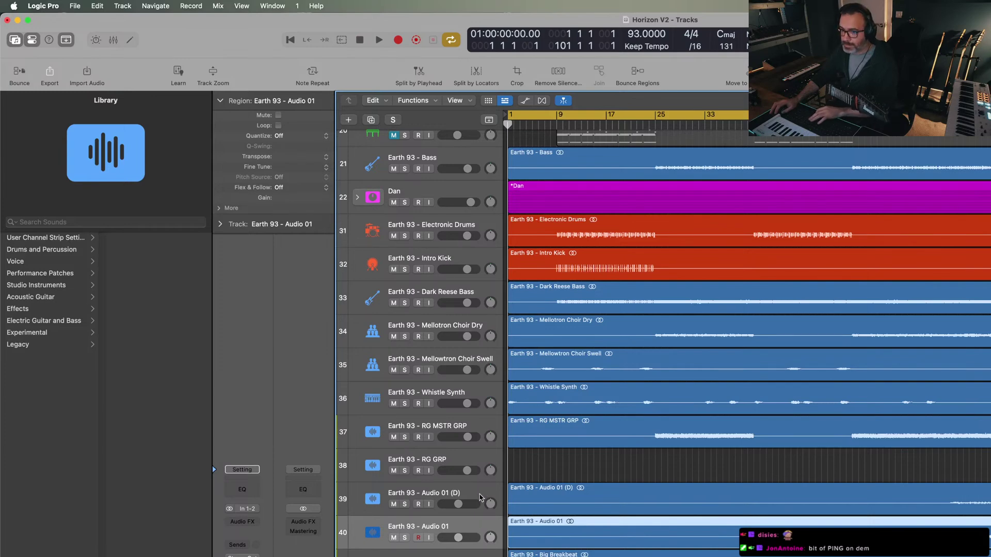
{"action": "left_click", "coordinate": [479, 497], "text": "shift"}
{"action": "key", "text": "Delete"}
{"action": "key", "text": "super+BackSpace"}
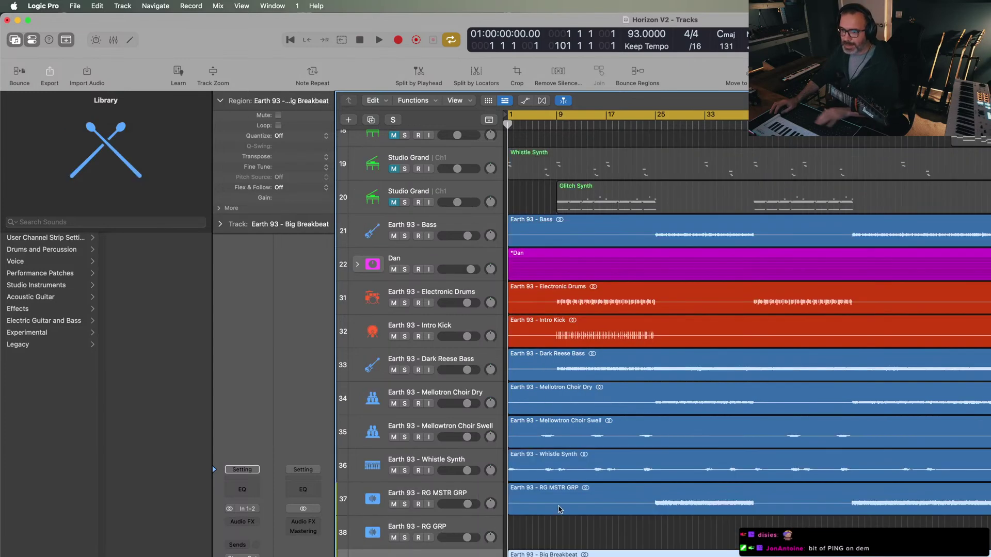
- Play the arrangement from around bar 73 and delete the empty Earth 93 - RG GRP track
{"action": "left_click", "coordinate": [949, 141]}
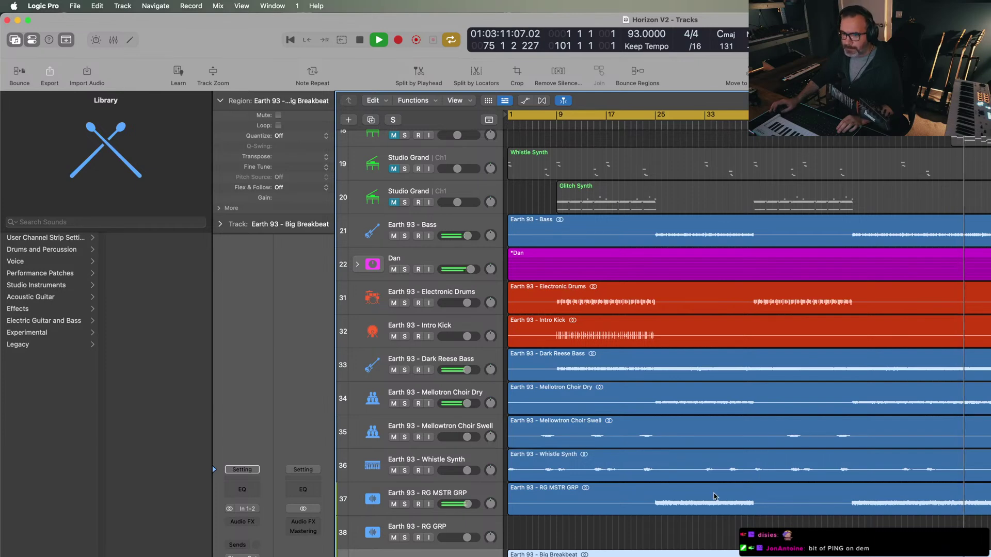
{"action": "left_click", "coordinate": [464, 535]}
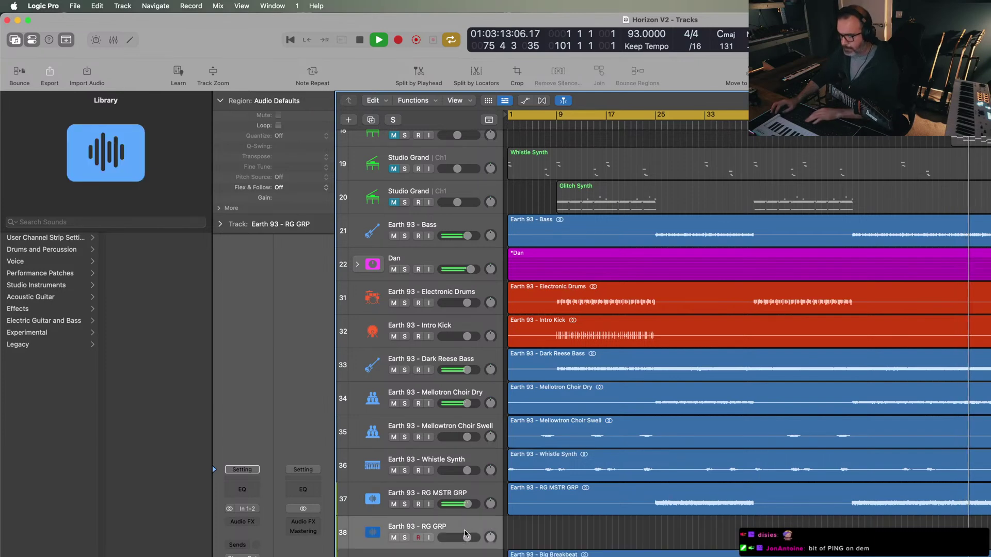
{"action": "key", "text": "super+BackSpace"}
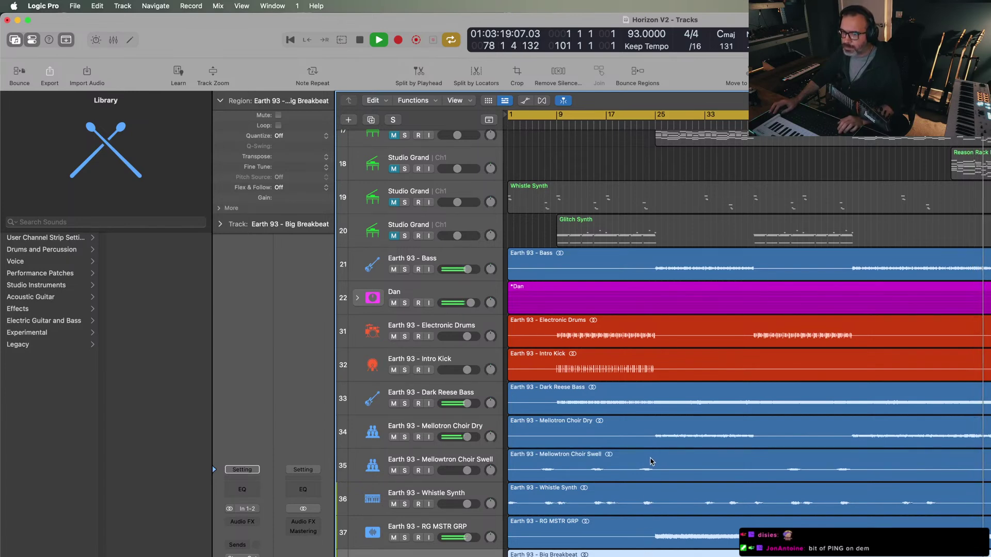
- Set Flex & Follow to On for the imported Earth 93 stem regions from Electronic Drums downward
{"action": "key", "text": "super+shift+a"}
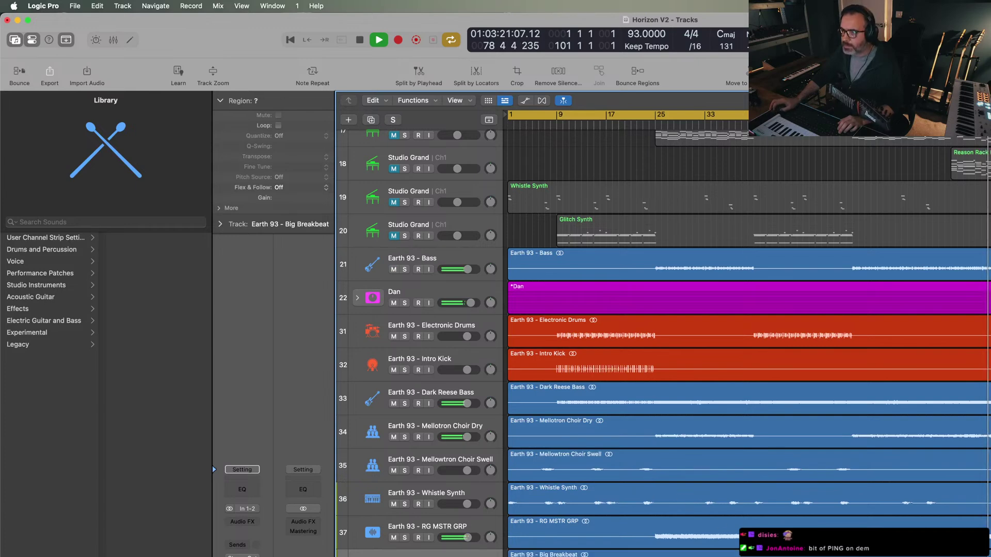
{"action": "left_click_drag", "start_coordinate": [371, 535], "coordinate": [369, 321]}
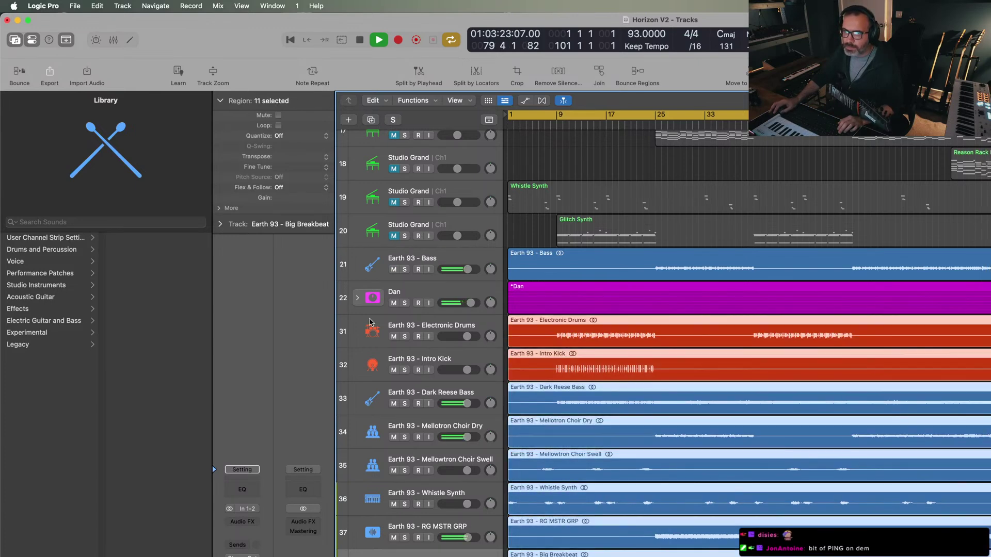
{"action": "left_click", "coordinate": [282, 190]}
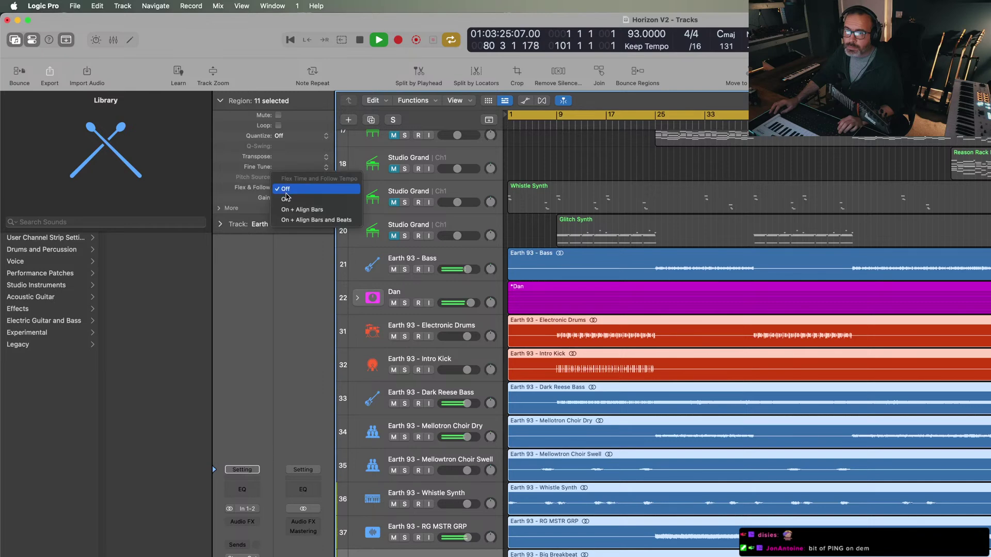
{"action": "left_click", "coordinate": [286, 201]}
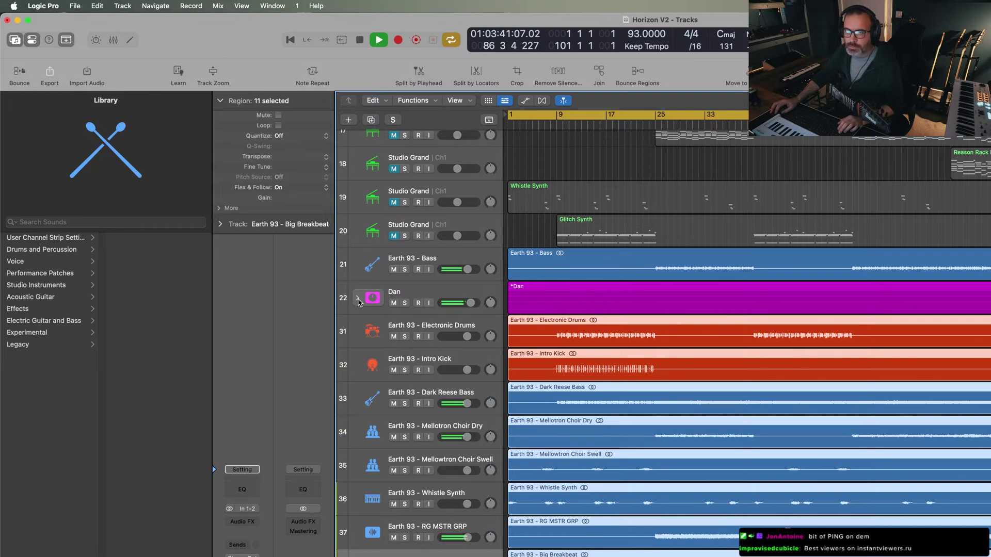
- Expand the vocal track stack, color its stem tracks and regions magenta, and collapse the stack
{"action": "left_click", "coordinate": [358, 299]}
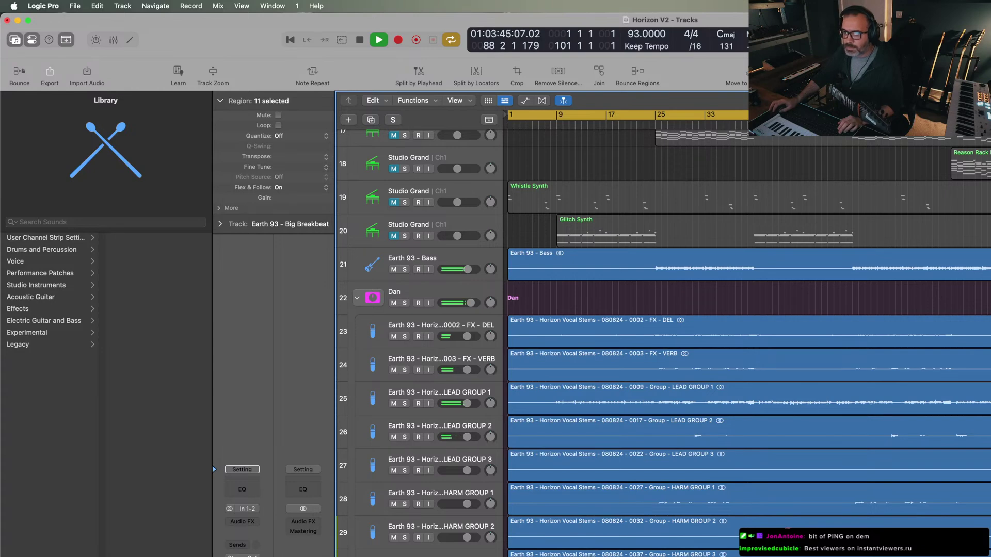
{"action": "left_click", "coordinate": [406, 298]}
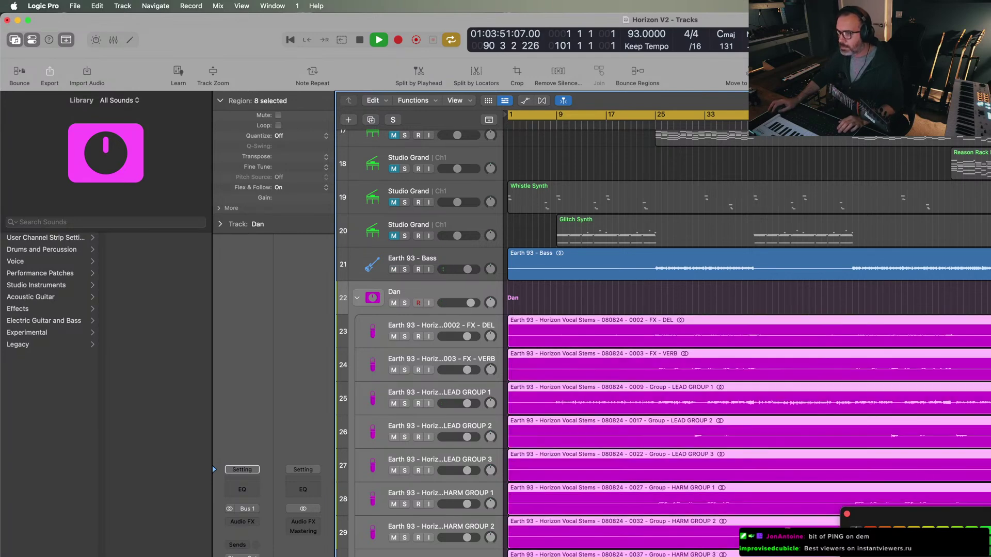
{"action": "key", "text": "super+shift+a"}
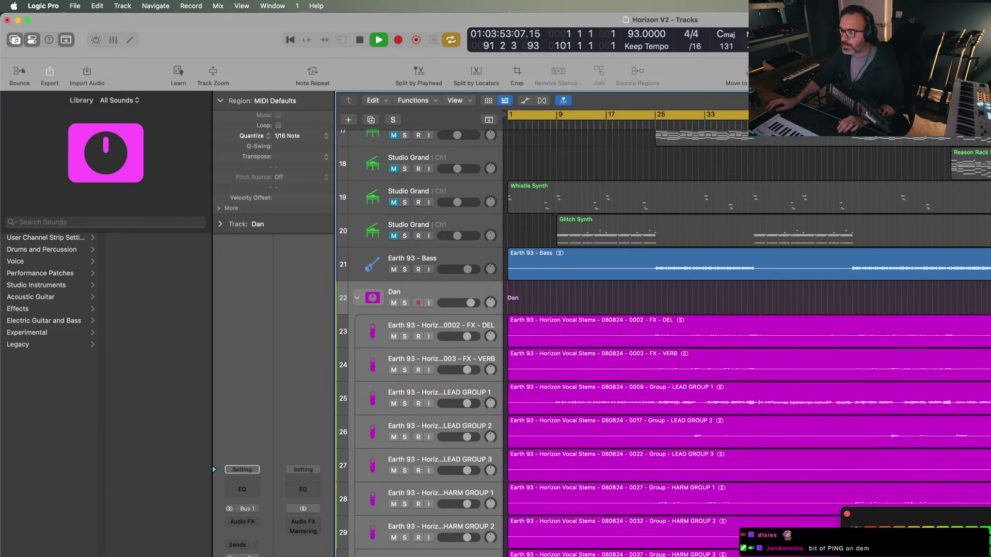
{"action": "key", "text": "super+z"}
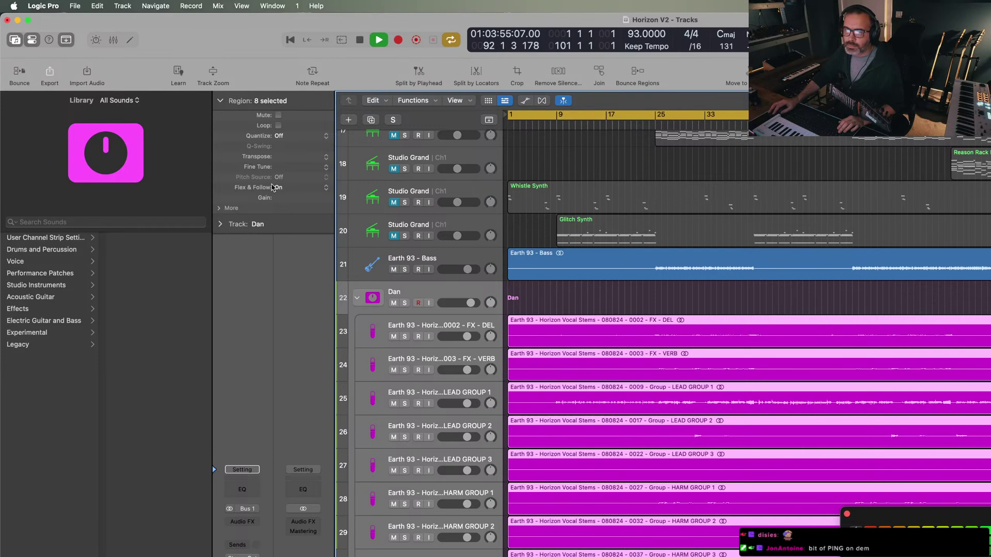
{"action": "left_click", "coordinate": [847, 514]}
{"action": "left_click", "coordinate": [356, 299]}
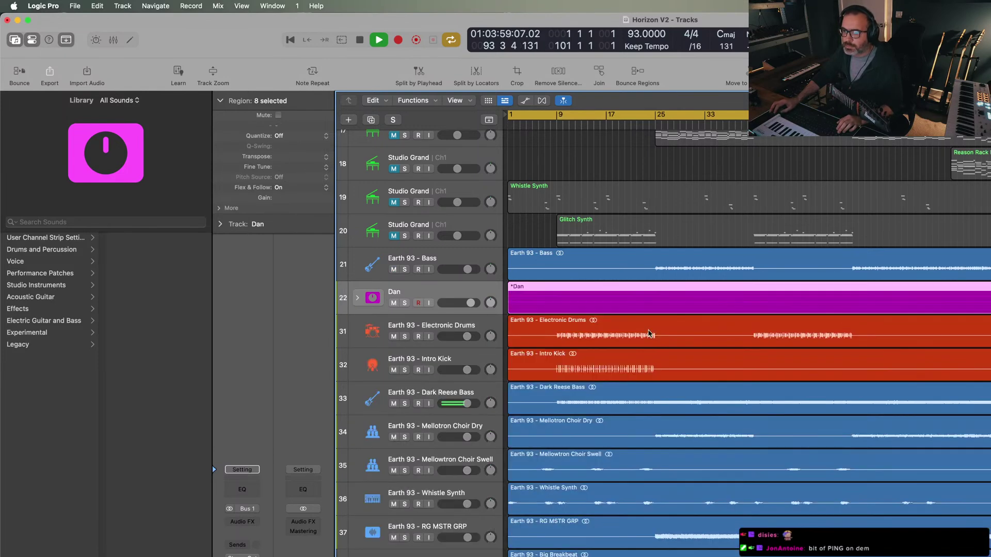
- Choose On as the Flex & Follow setting for the Earth 93 - Bass region and stop playback
{"action": "left_click", "coordinate": [684, 273]}
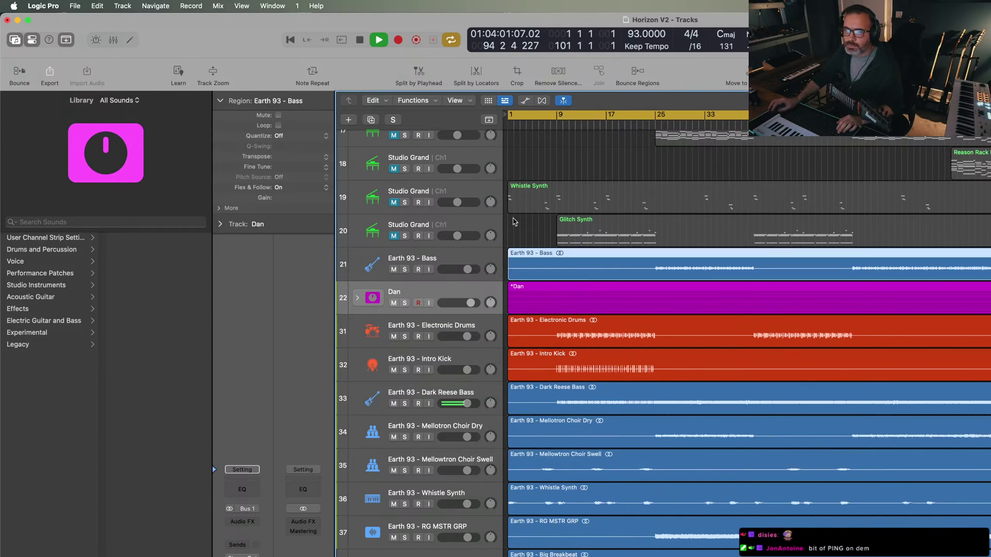
{"action": "left_click", "coordinate": [288, 188]}
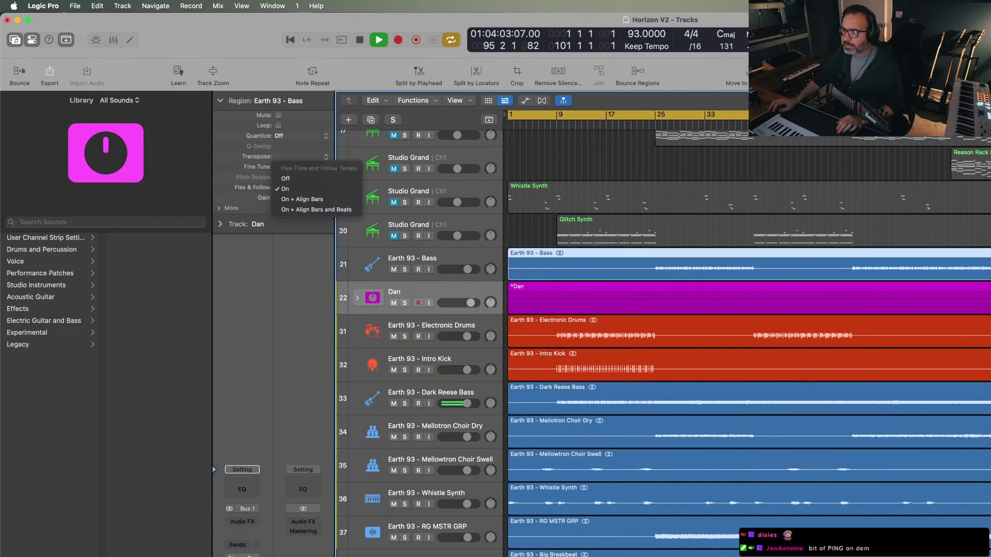
{"action": "left_click", "coordinate": [288, 188]}
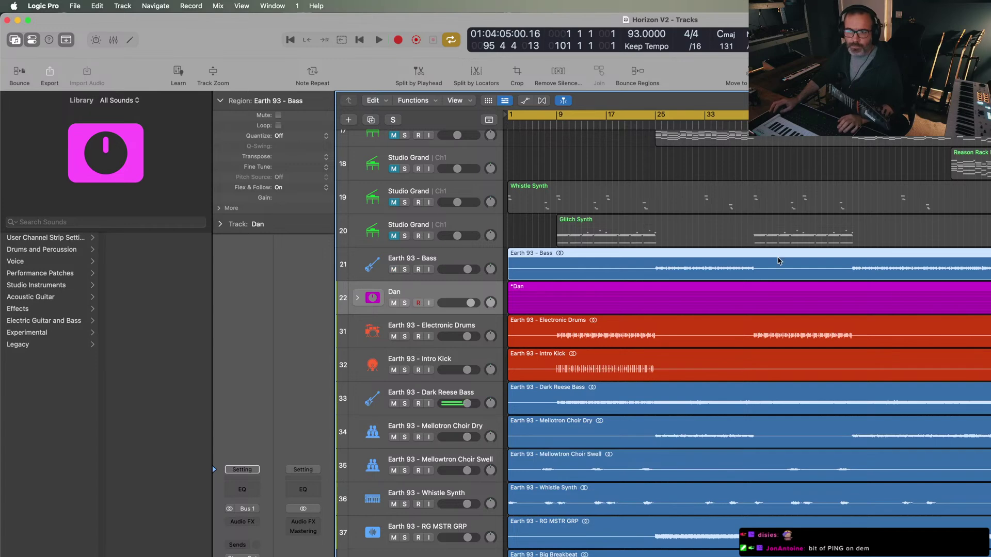
- Try a project tempo of 97 BPM, auditioning the song from bar 3 and from bar 9
{"action": "left_click", "coordinate": [521, 127]}
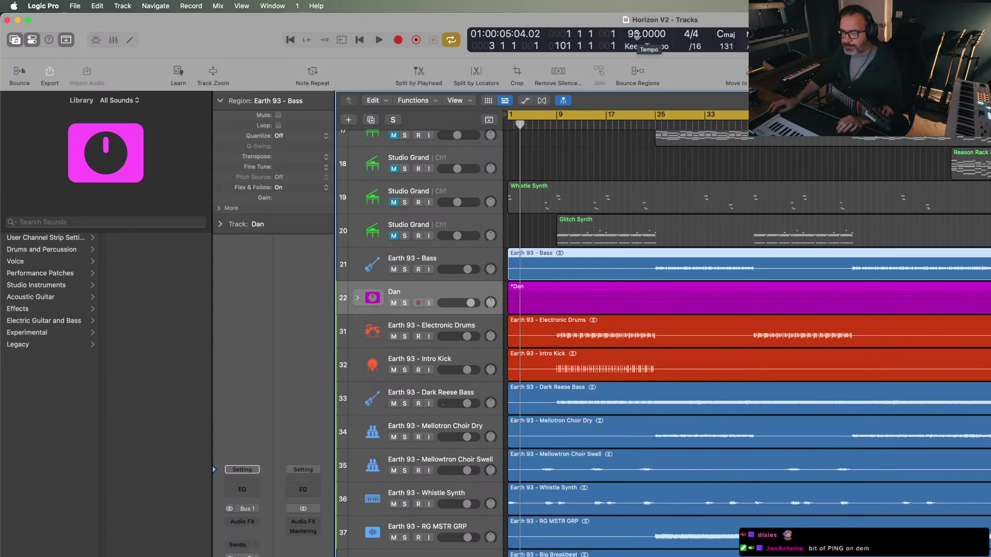
{"action": "scroll", "coordinate": [641, 265], "scroll_direction": "up", "scroll_amount": 5}
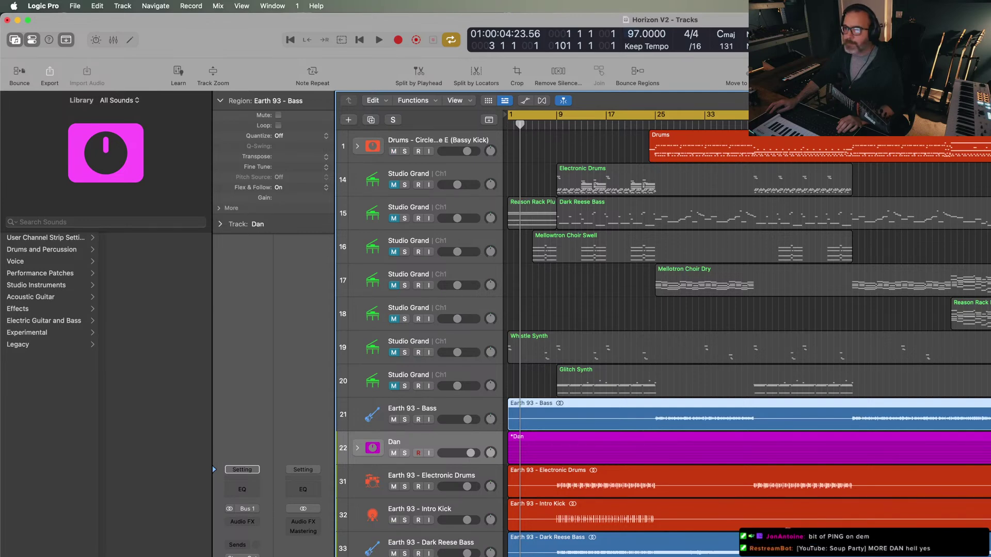
{"action": "key", "text": "space"}
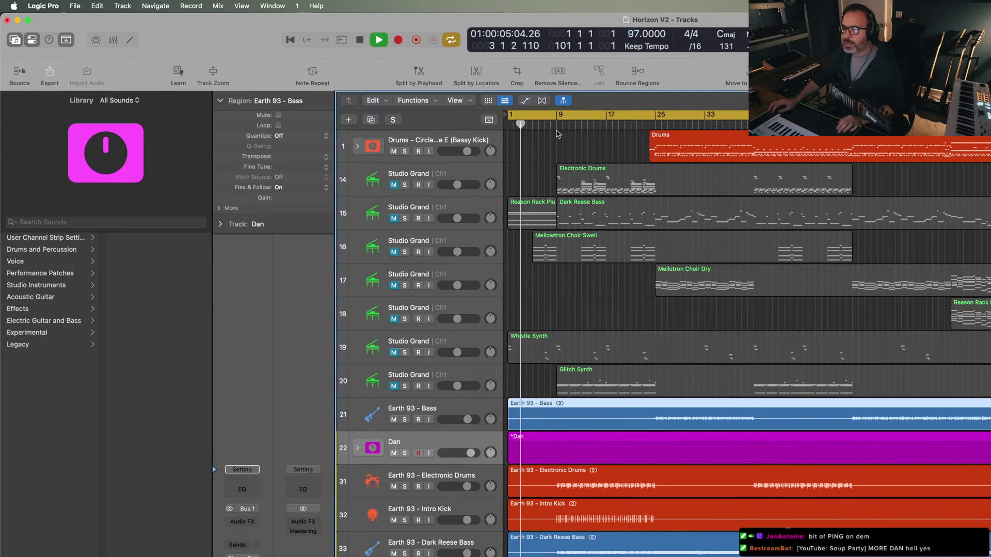
{"action": "left_click", "coordinate": [557, 135]}
{"action": "left_click", "coordinate": [557, 126]}
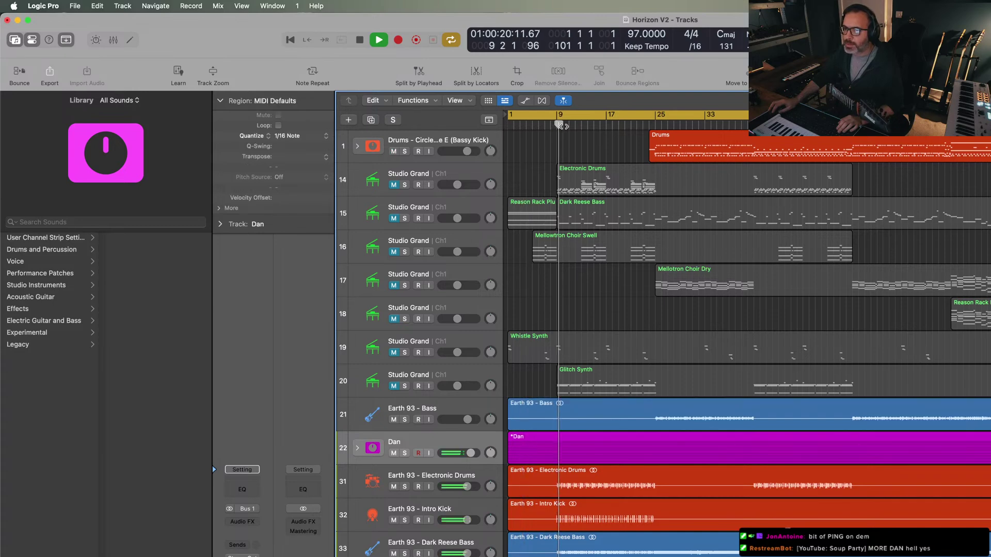
- Try a project tempo of 96 BPM and audition the song from bar 7
{"action": "key", "text": "space"}
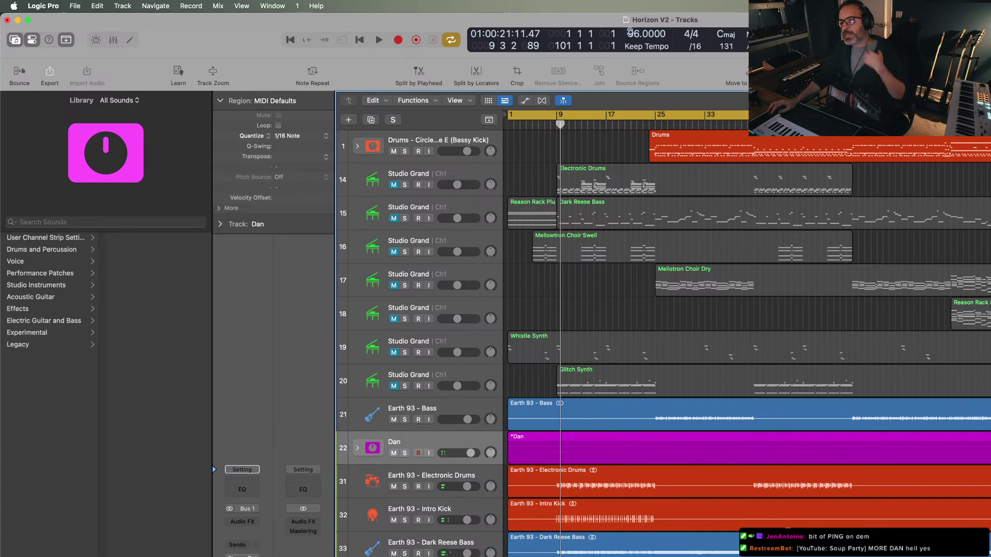
{"action": "left_click", "coordinate": [544, 126]}
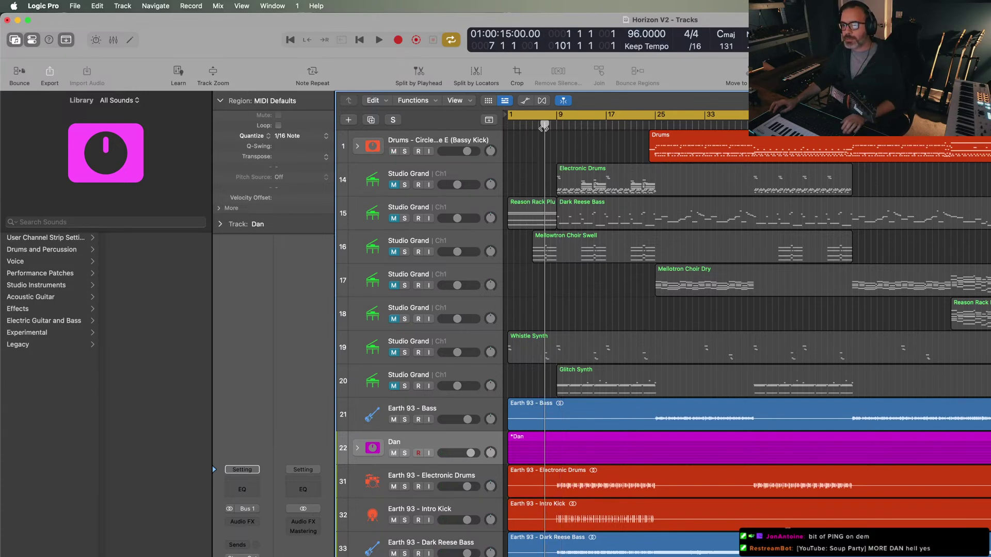
{"action": "key", "text": "space"}
{"action": "scroll", "coordinate": [654, 237], "scroll_direction": "down", "scroll_amount": 5}
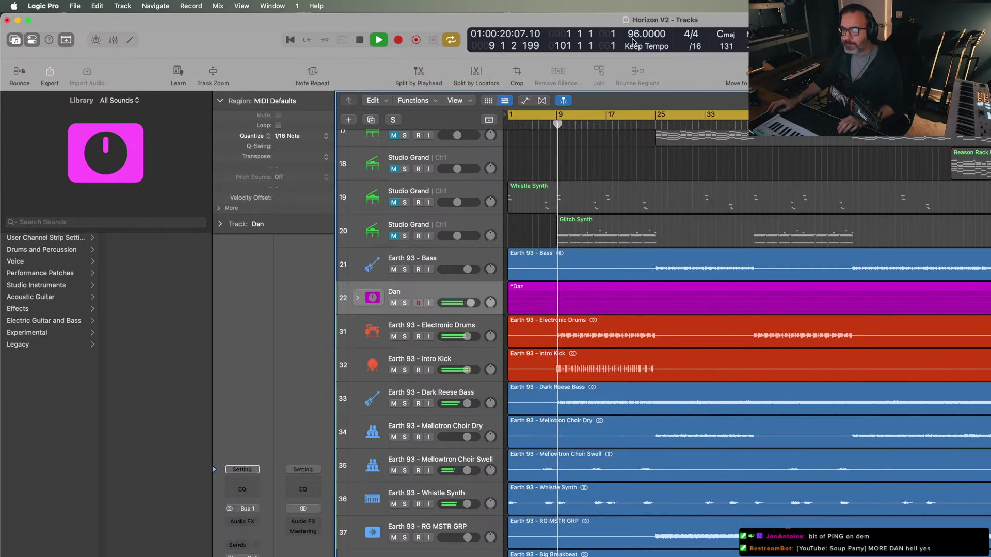
- Set the project tempo to 95 BPM, listen through the arrangement to around bar 36, and stop playback
{"action": "scroll", "coordinate": [631, 36], "scroll_direction": "down", "scroll_amount": 1}
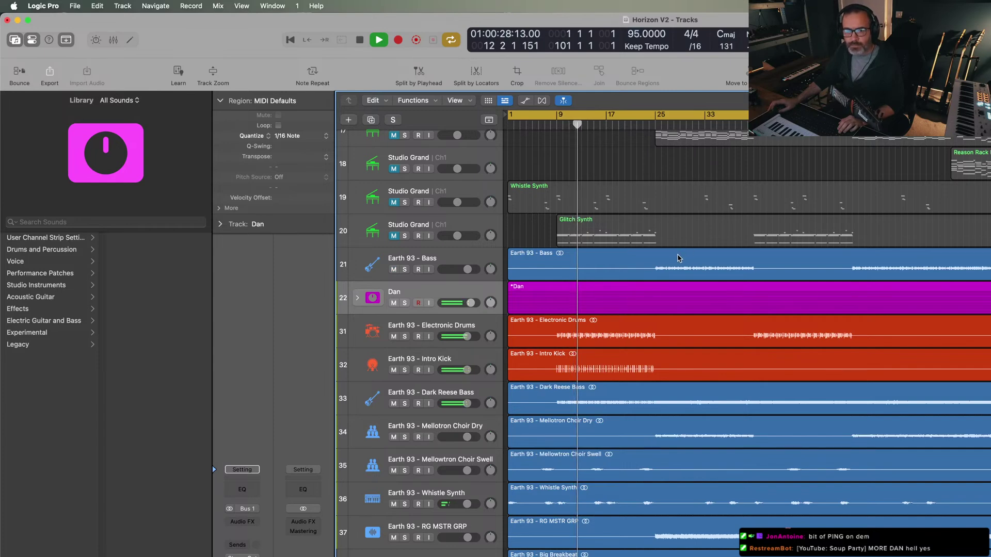
{"action": "scroll", "coordinate": [679, 258], "scroll_direction": "up", "scroll_amount": 2}
{"action": "scroll", "coordinate": [679, 258], "scroll_direction": "up", "scroll_amount": 3}
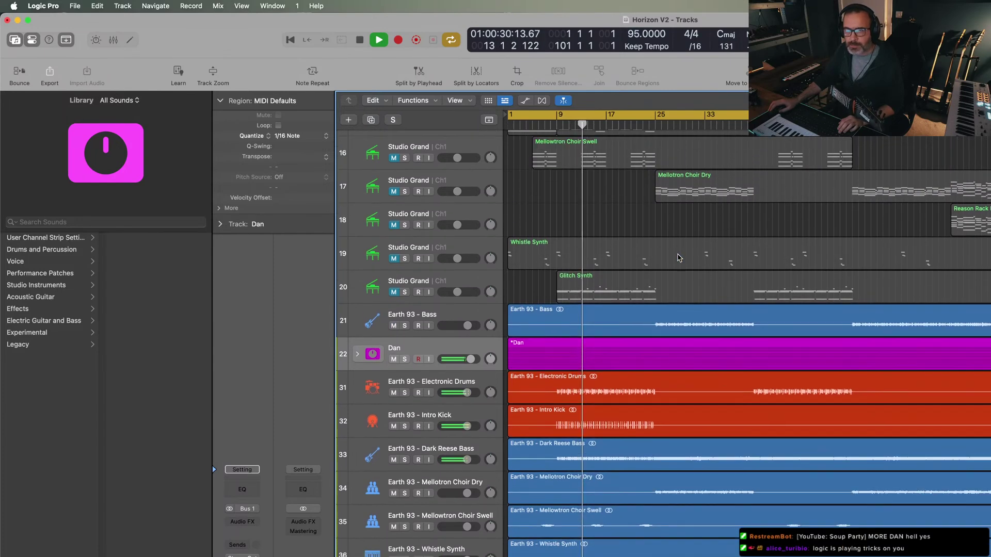
{"action": "scroll", "coordinate": [679, 259], "scroll_direction": "up", "scroll_amount": 1}
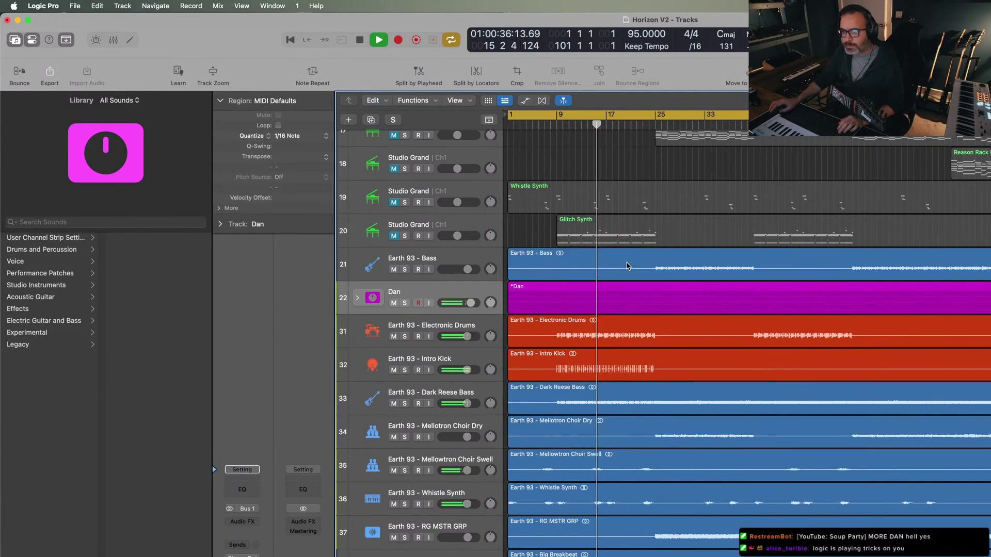
{"action": "scroll", "coordinate": [634, 262], "scroll_direction": "down", "scroll_amount": 3}
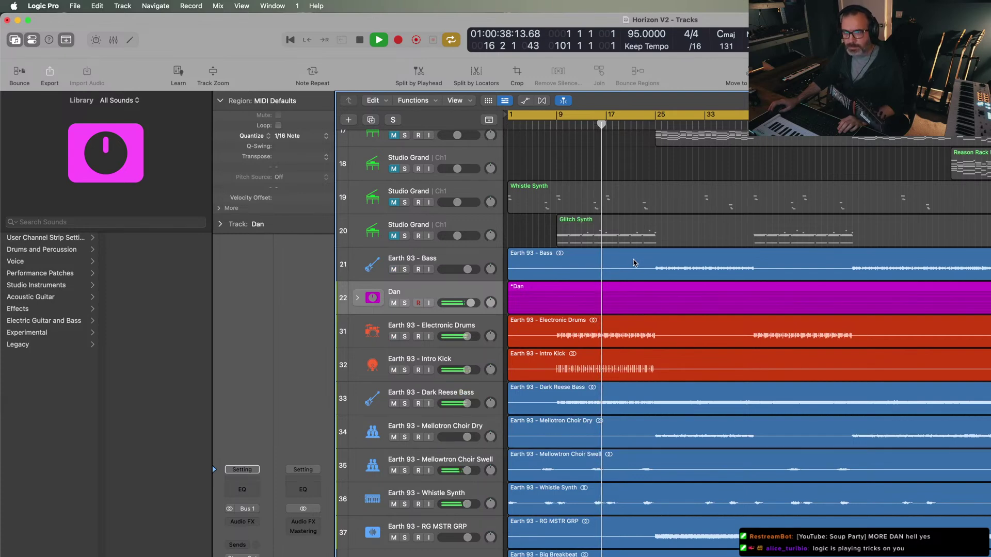
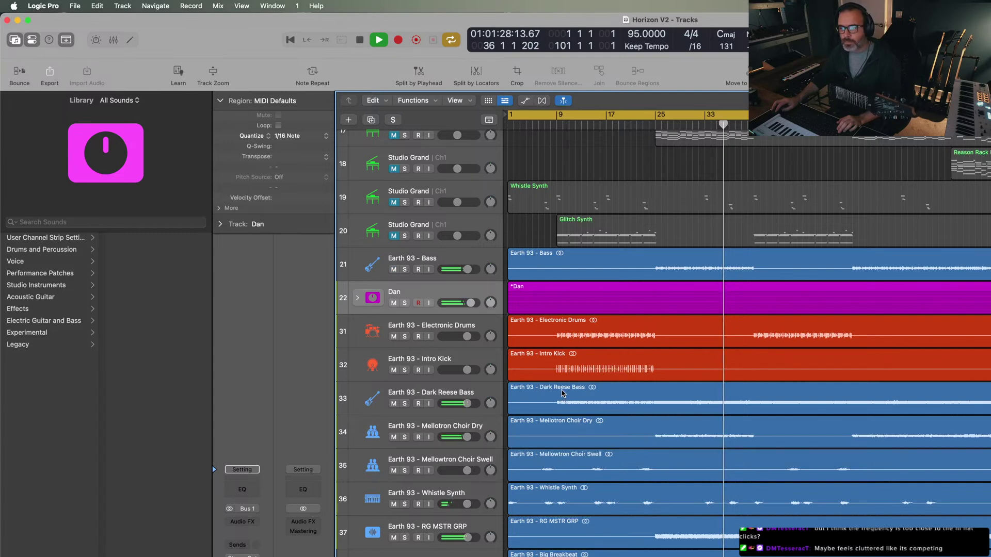
{"action": "key", "text": "space"}
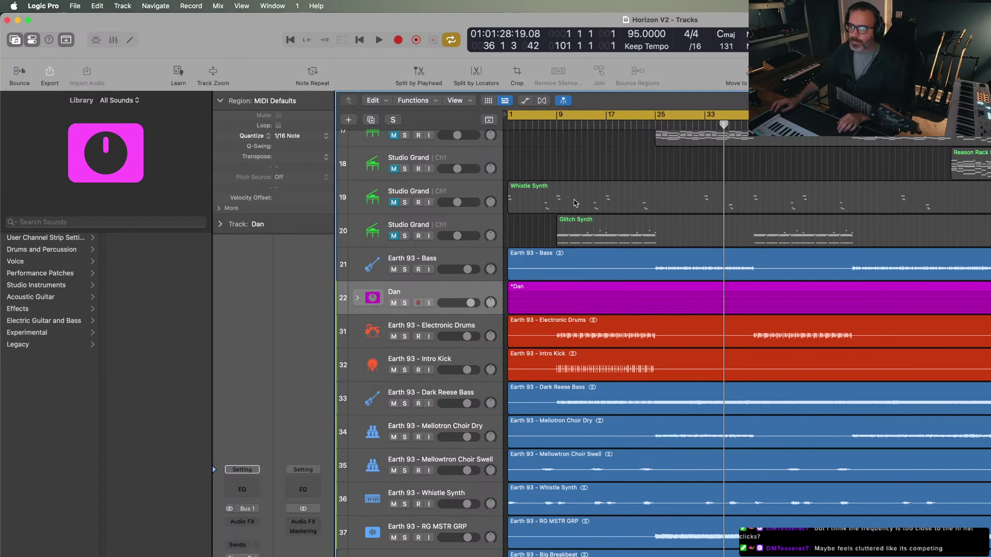
- Briefly audition the song from around bar 9 and stop playback
{"action": "left_click", "coordinate": [555, 175]}
{"action": "key", "text": "space"}
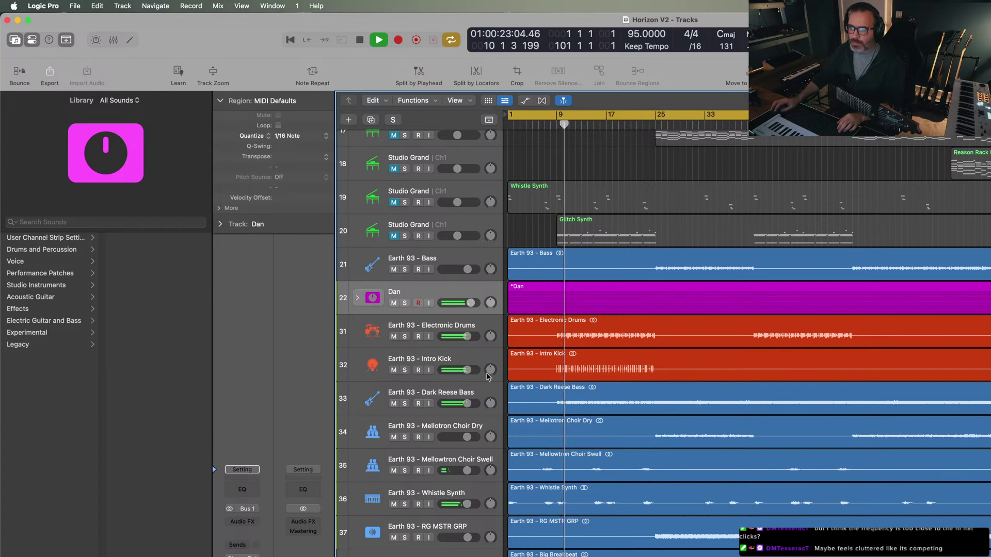
{"action": "key", "text": "space"}
{"action": "scroll", "coordinate": [471, 433], "scroll_direction": "up", "scroll_amount": 5}
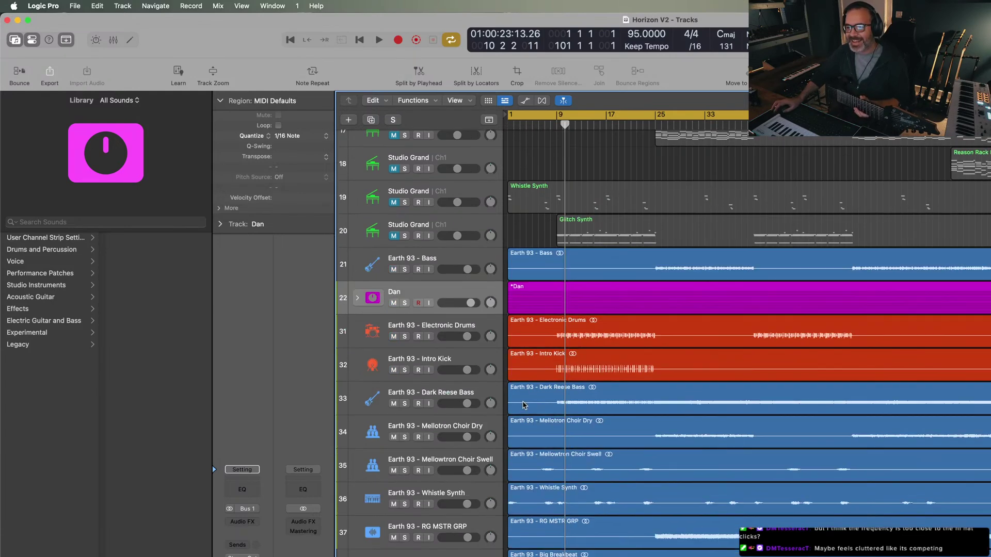
{"action": "scroll", "coordinate": [524, 405], "scroll_direction": "down", "scroll_amount": 3}
{"action": "right_click", "coordinate": [453, 298]}
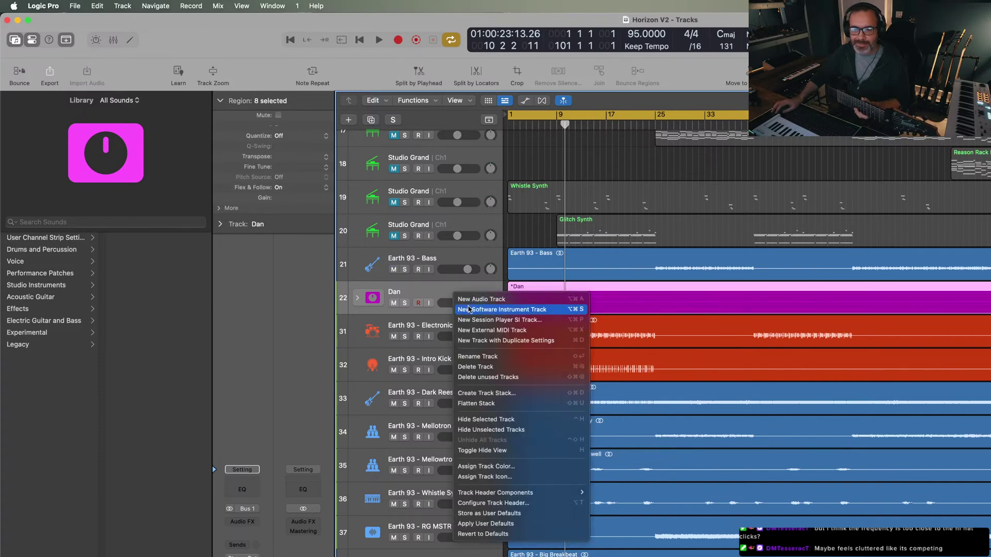
{"action": "left_click", "coordinate": [468, 309]}
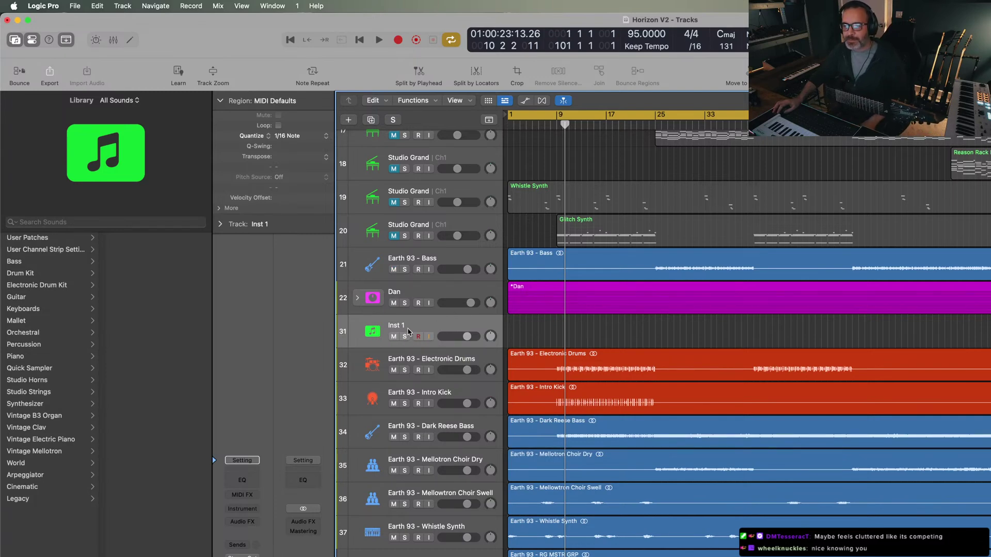
{"action": "key", "text": "super+BackSpace"}
- Add an audio track below Earth 93 - Electronic Drums with input monitoring on and insert the Mono version of Archetype Gojira X
{"action": "right_click", "coordinate": [412, 328]}
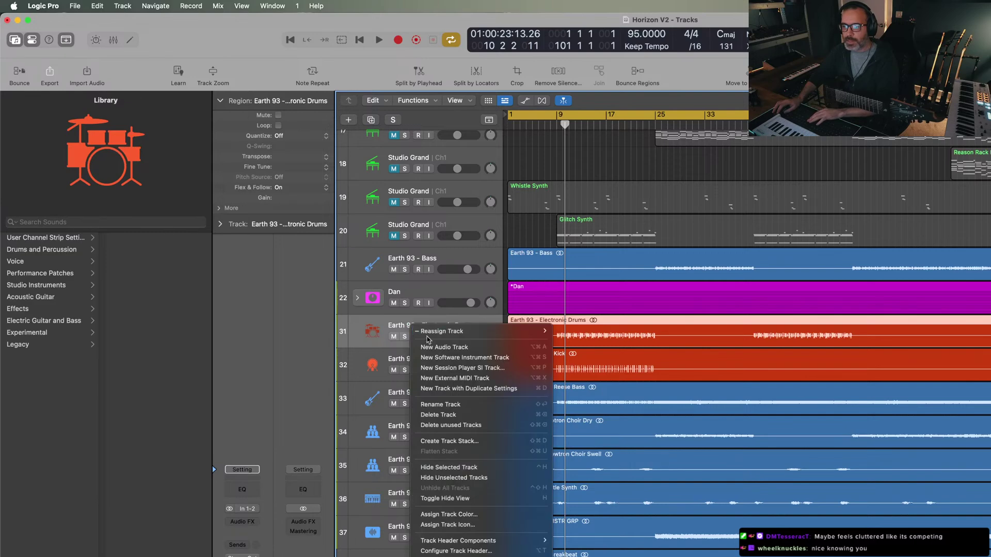
{"action": "left_click", "coordinate": [435, 351]}
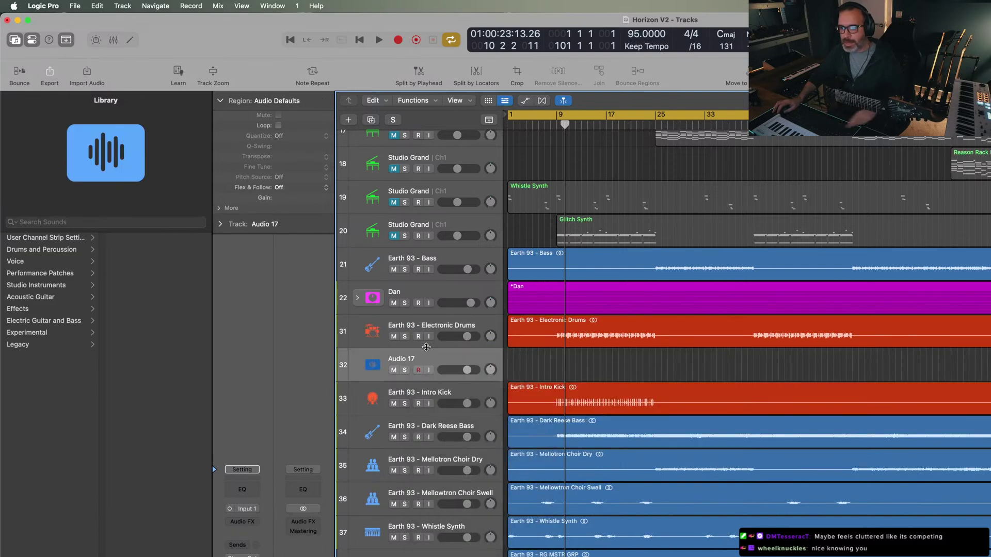
{"action": "left_click", "coordinate": [242, 522]}
{"action": "mouse_move", "coordinate": [241, 525]}
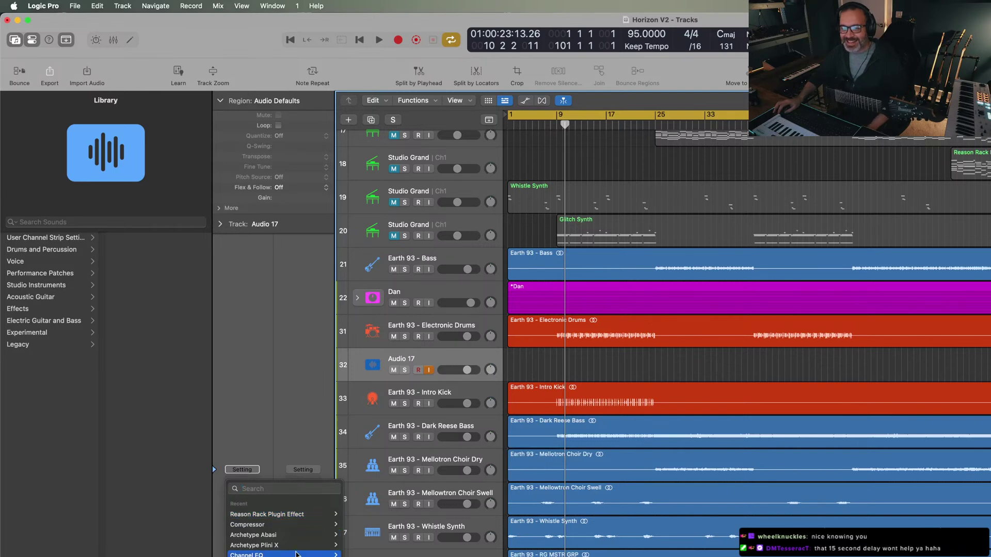
{"action": "type", "text": "gojira"}
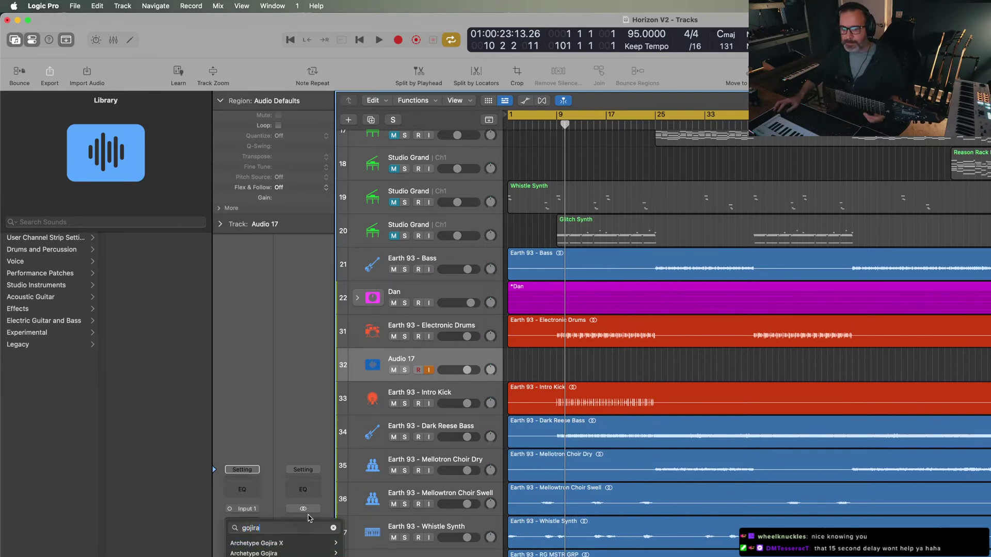
{"action": "mouse_move", "coordinate": [312, 544]}
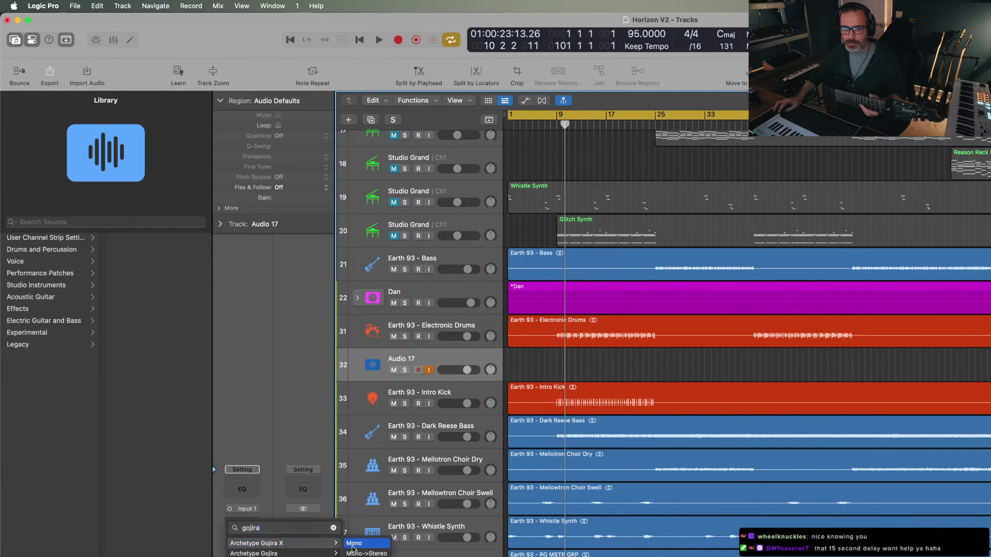
{"action": "left_click", "coordinate": [352, 546]}
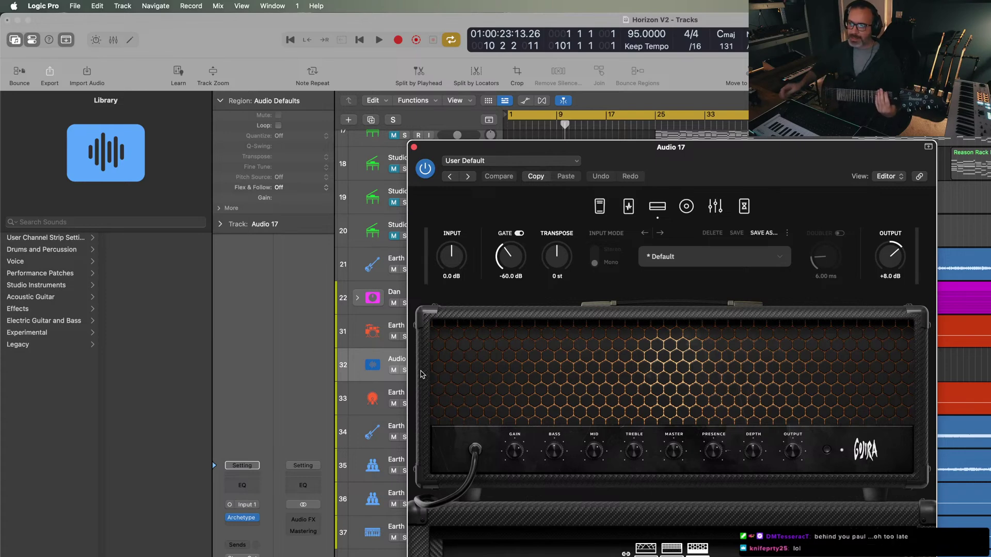
- Close the amp plug-in window and move the Earth 93 - Big Breakbeat track directly below the Drums stack
{"action": "left_click", "coordinate": [413, 148]}
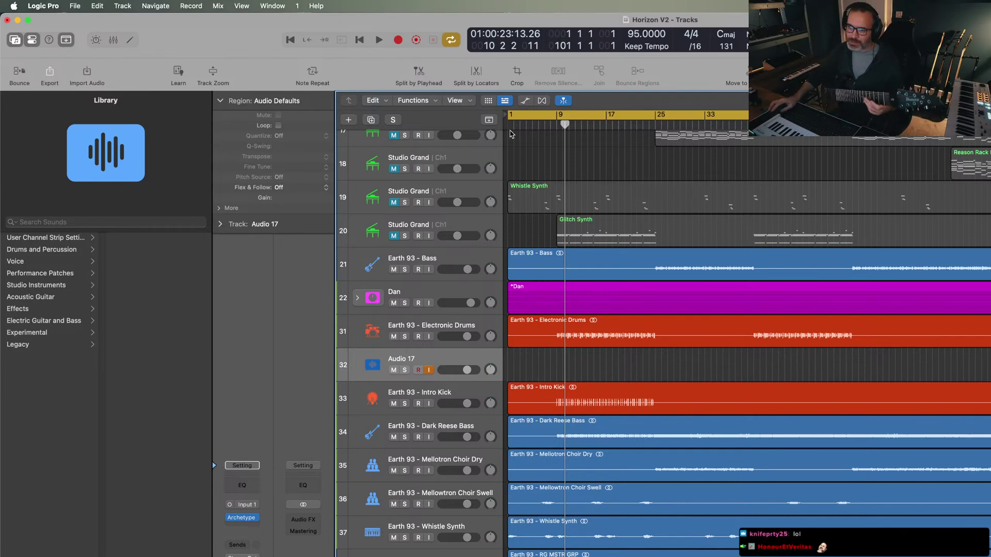
{"action": "scroll", "coordinate": [564, 351], "scroll_direction": "down", "scroll_amount": 2}
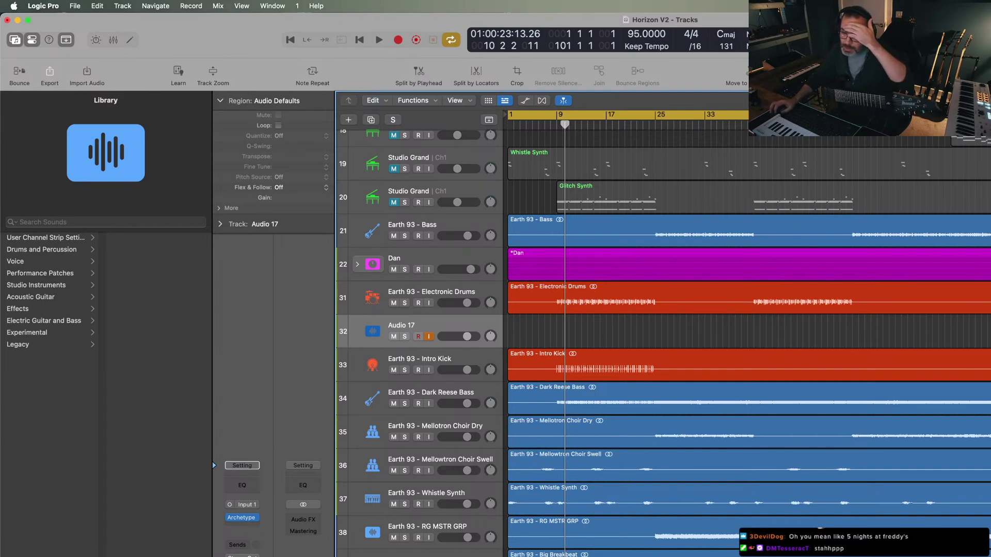
{"action": "left_click_drag", "start_coordinate": [464, 555], "coordinate": [450, 165]}
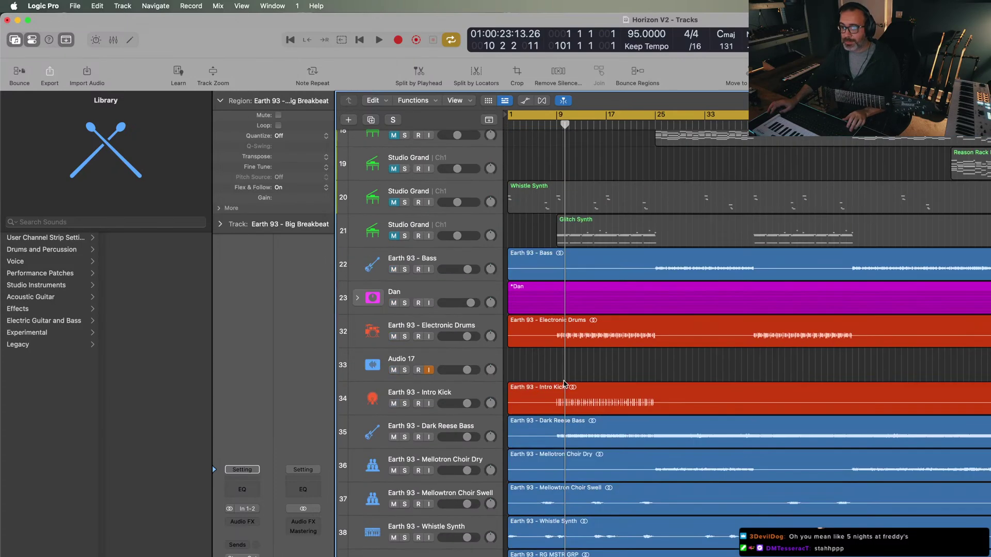
{"action": "scroll", "coordinate": [542, 377], "scroll_direction": "down", "scroll_amount": 5}
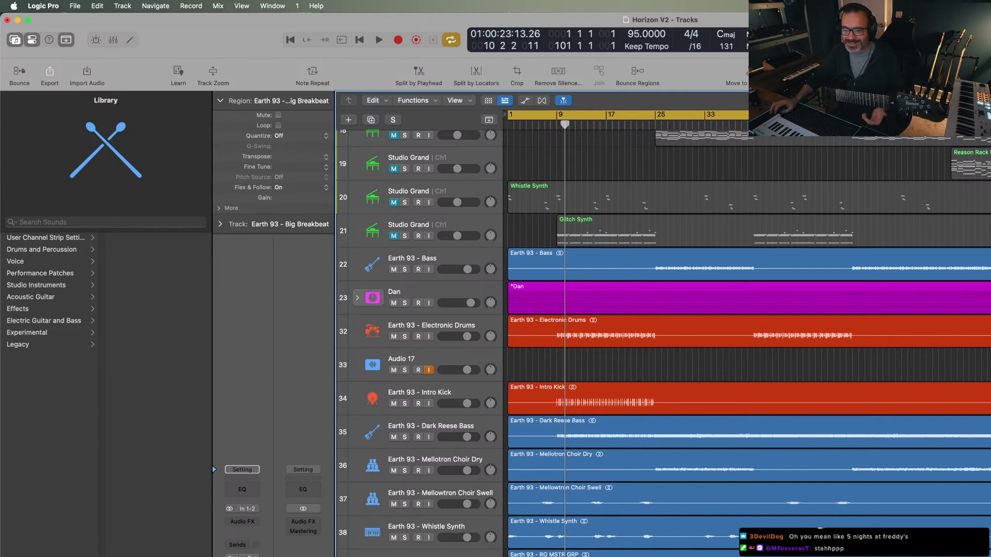
{"action": "scroll", "coordinate": [457, 483], "scroll_direction": "up", "scroll_amount": 5}
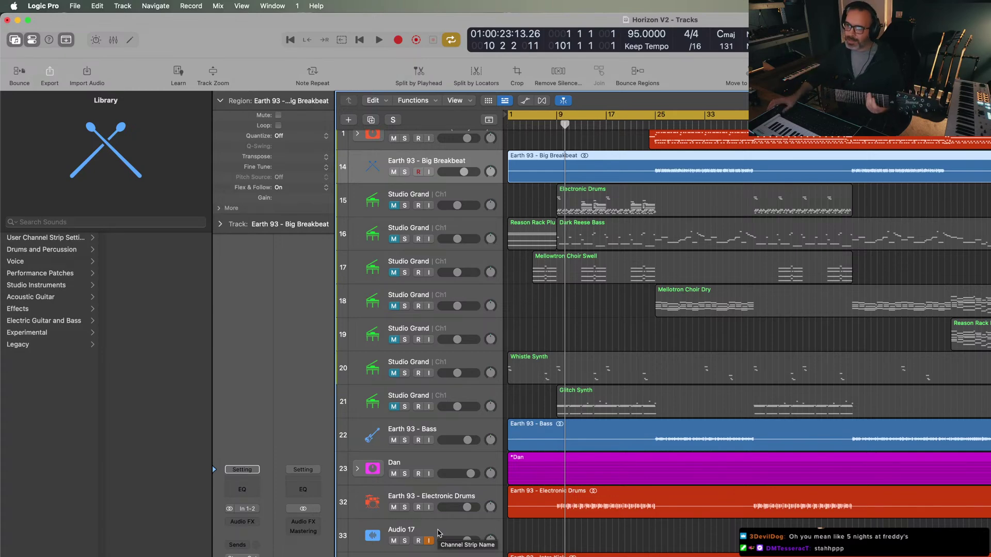
- Move the Earth 93 - Intro Kick track between the Drums stack and the Big Breakbeat track
{"action": "scroll", "coordinate": [590, 498], "scroll_direction": "down", "scroll_amount": 3}
{"action": "scroll", "coordinate": [590, 498], "scroll_direction": "down", "scroll_amount": 2}
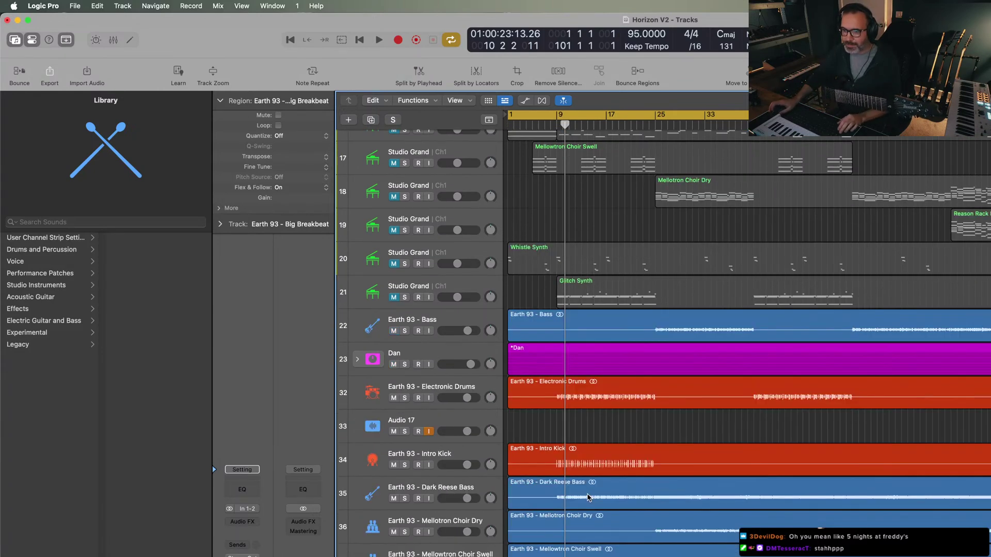
{"action": "left_click", "coordinate": [480, 452]}
{"action": "left_click_drag", "start_coordinate": [480, 452], "coordinate": [470, 181]}
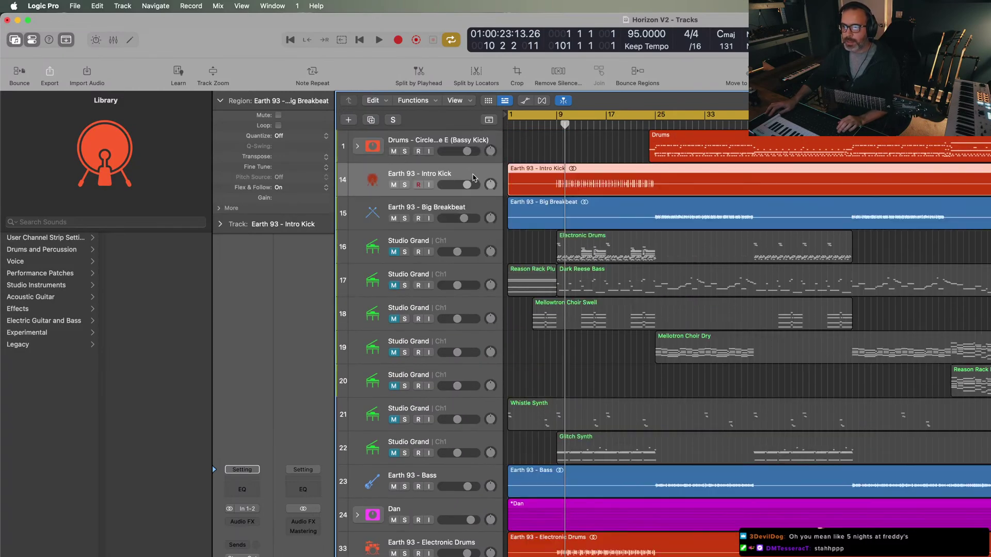
- Group the seven Studio Grand tracks into a folder stack and place it at the head of the track list
{"action": "left_click", "coordinate": [480, 245]}
{"action": "left_click", "coordinate": [477, 449], "text": "shift"}
{"action": "key", "text": "super+shift+d"}
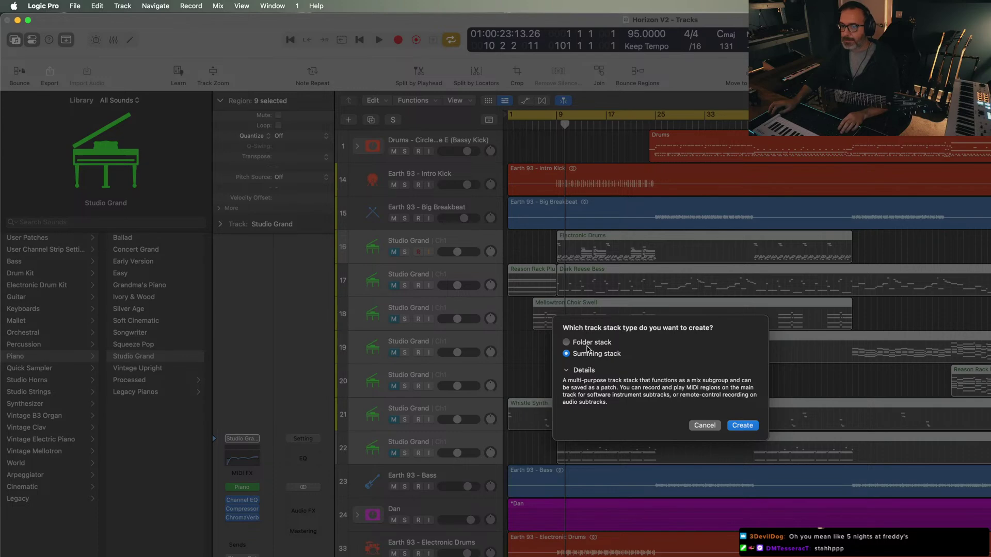
{"action": "left_click", "coordinate": [589, 343]}
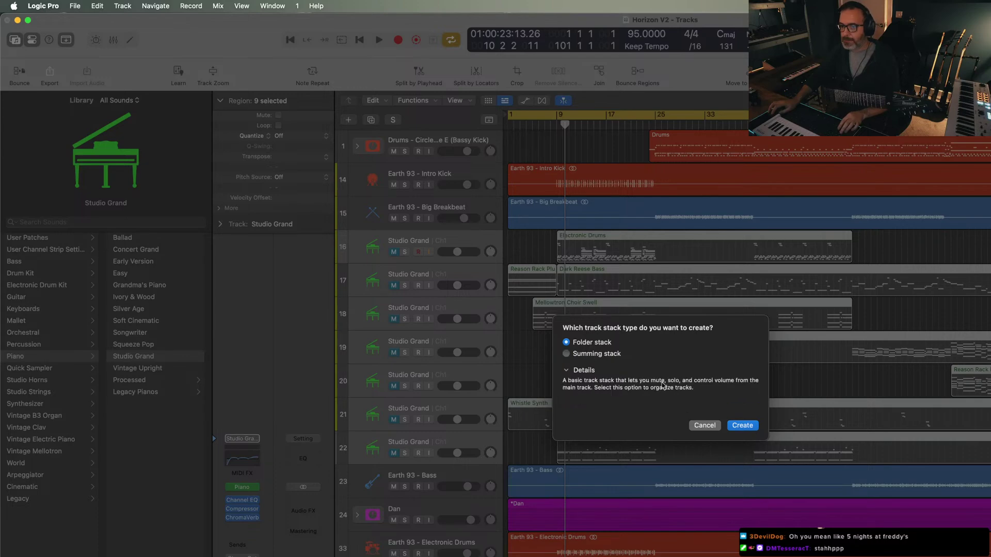
{"action": "left_click", "coordinate": [743, 425]}
{"action": "left_click_drag", "start_coordinate": [418, 252], "coordinate": [412, 143]}
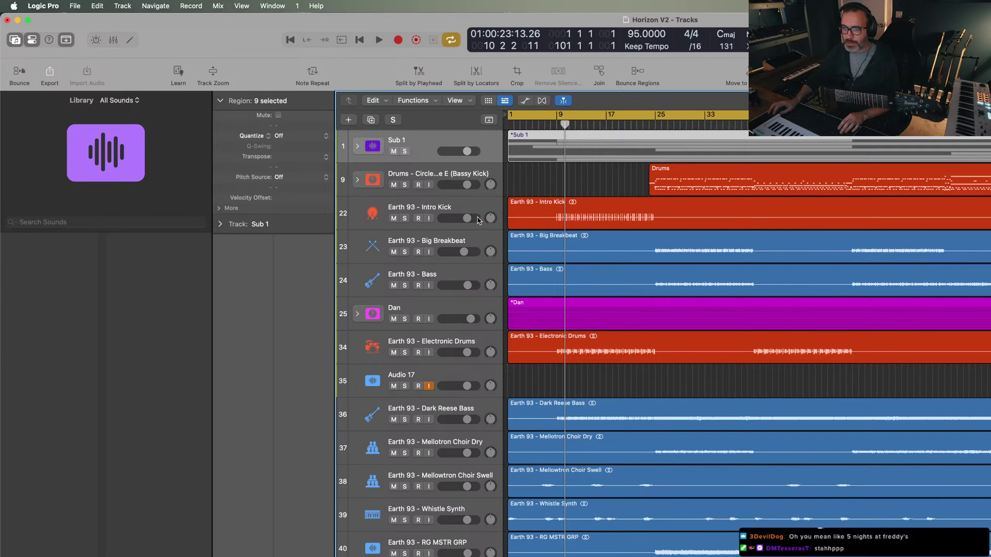
- Move Earth 93 - Electronic Drums directly below Intro Kick, and place the Audio 17 track directly below Electronic Drums
{"action": "left_click", "coordinate": [485, 308]}
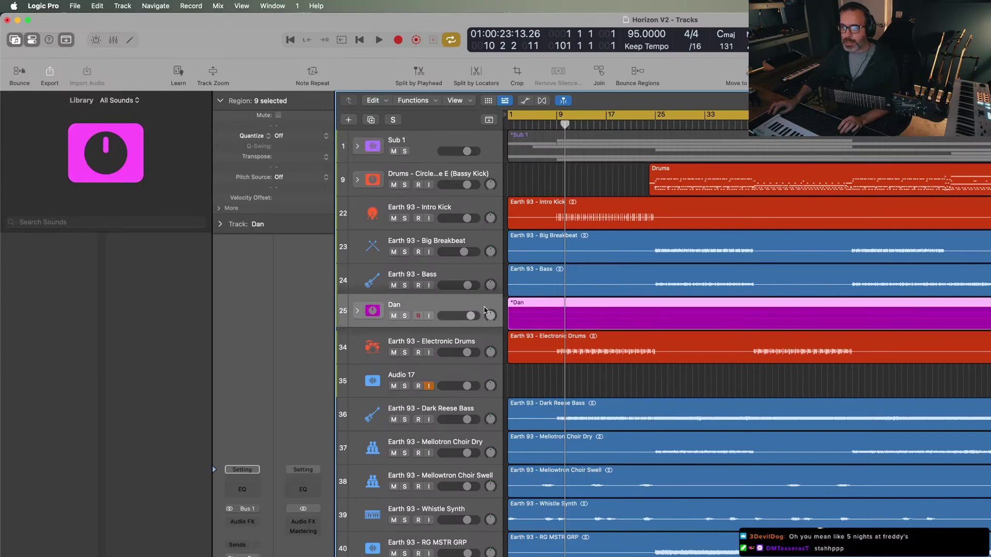
{"action": "left_click_drag", "start_coordinate": [485, 344], "coordinate": [489, 281]}
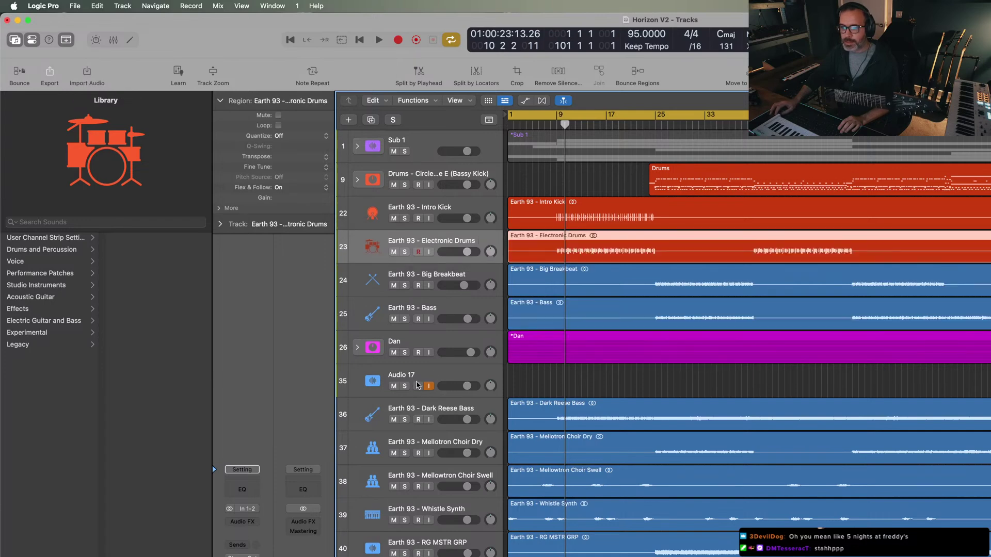
{"action": "left_click_drag", "start_coordinate": [435, 374], "coordinate": [444, 281]}
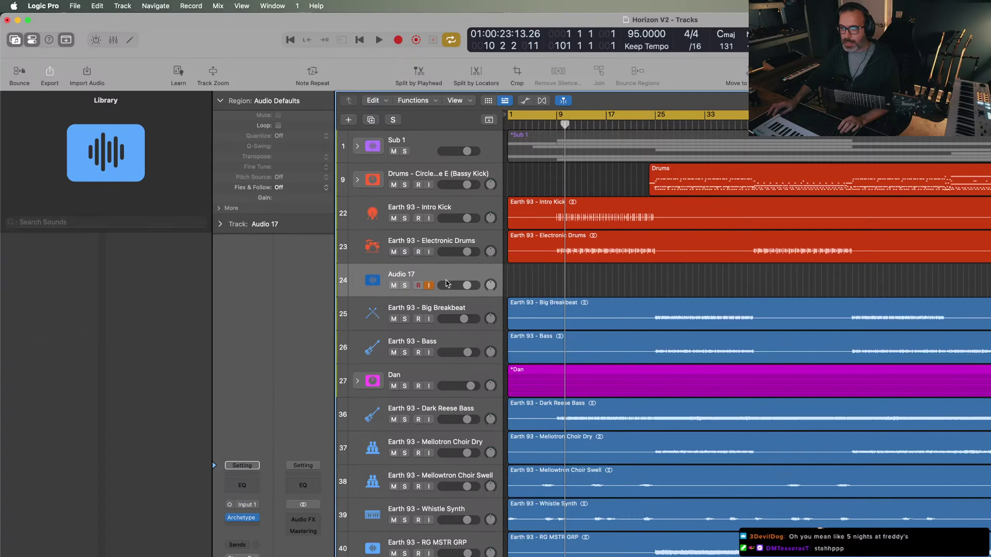
- Transpose all regions on the tracks below Audio 17 by 1 and play the song from around bar 10
{"action": "left_click_drag", "start_coordinate": [846, 289], "coordinate": [847, 555]}
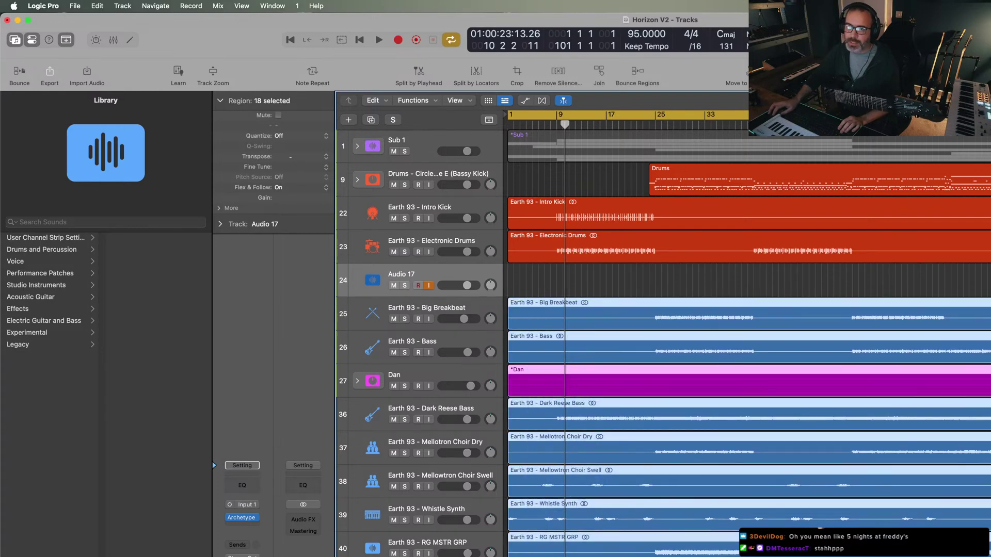
{"action": "left_click_drag", "start_coordinate": [302, 157], "coordinate": [302, 154]}
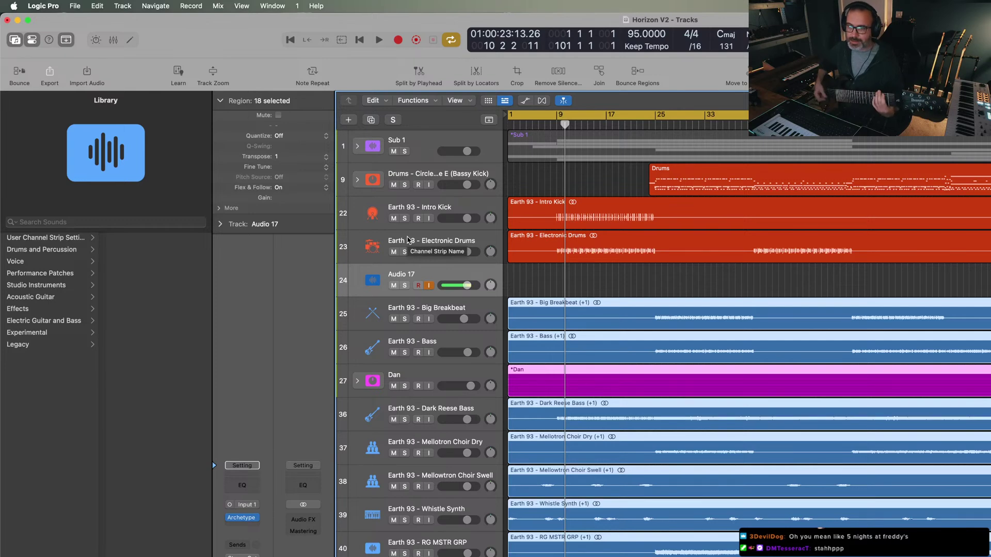
{"action": "key", "text": "space"}
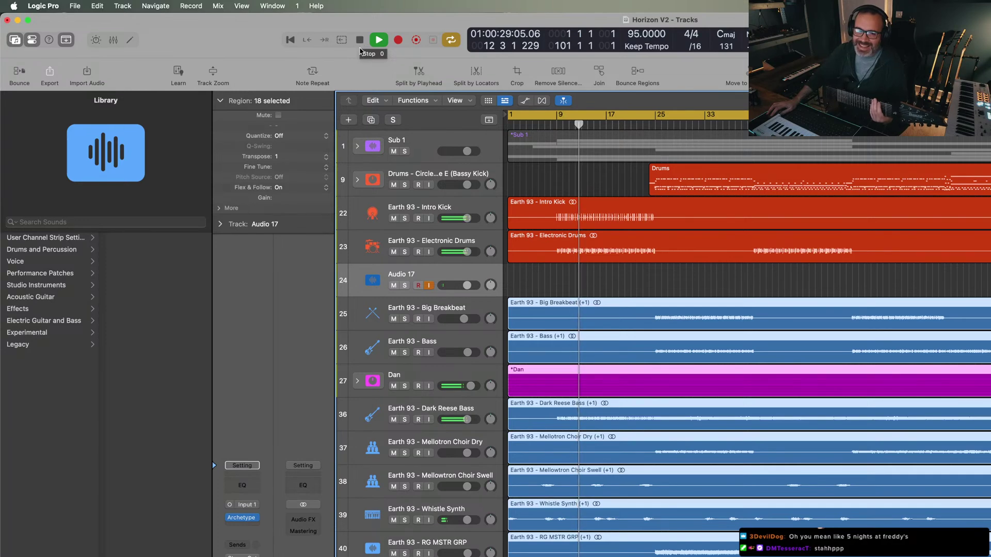
- Expand the vocal stack, lower the Audio 17 volume, audition from around bar 23 to bar 37, and stop playback
{"action": "left_click", "coordinate": [357, 381]}
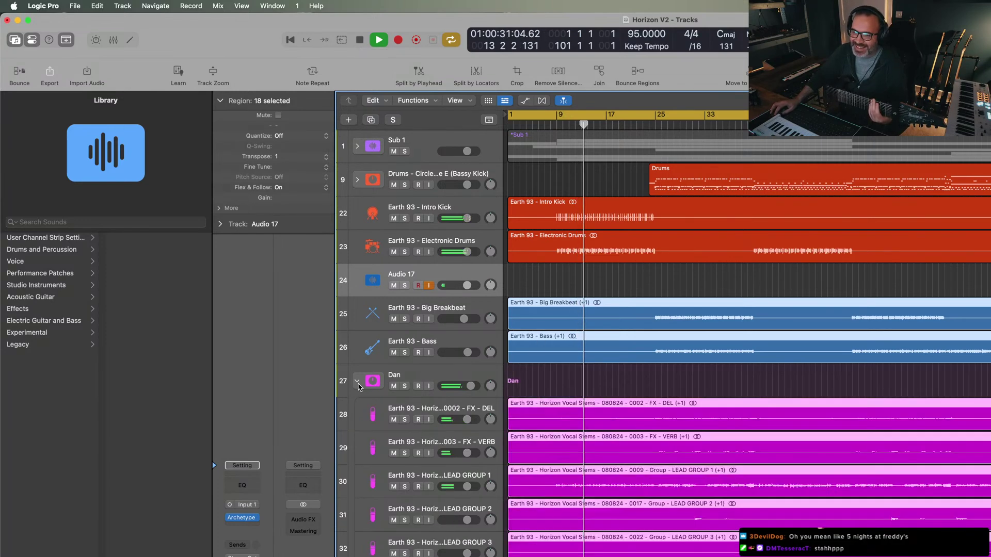
{"action": "left_click", "coordinate": [426, 371]}
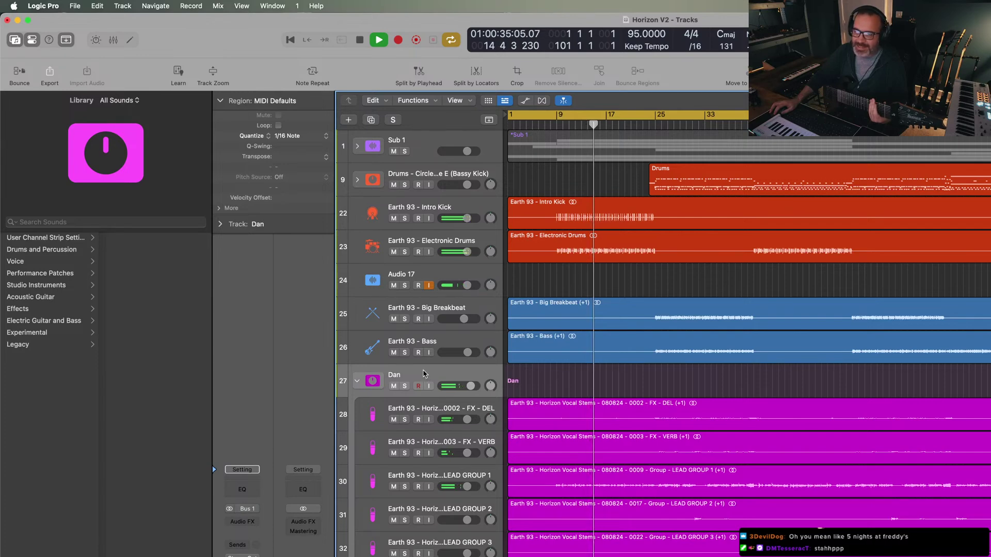
{"action": "left_click", "coordinate": [467, 285]}
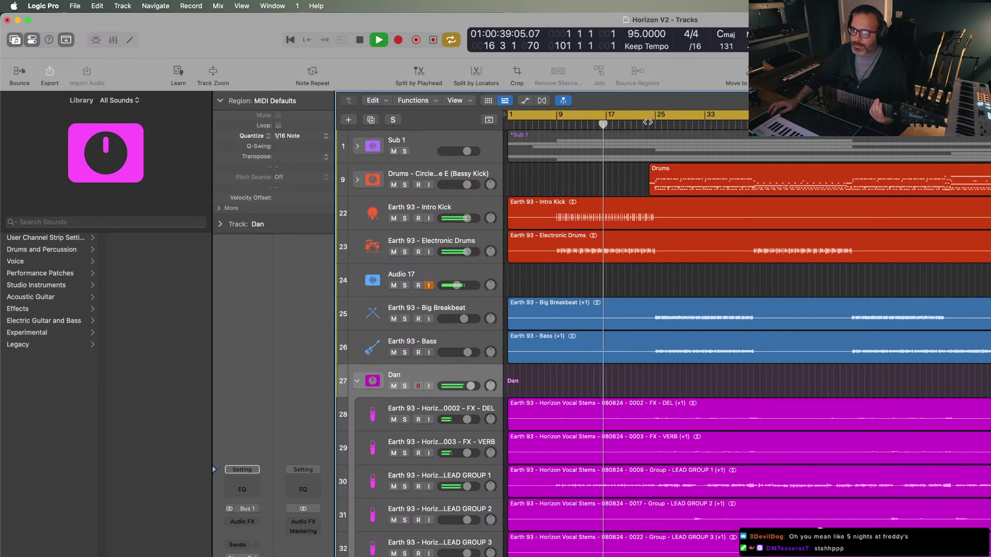
{"action": "left_click_drag", "start_coordinate": [603, 124], "coordinate": [644, 127]}
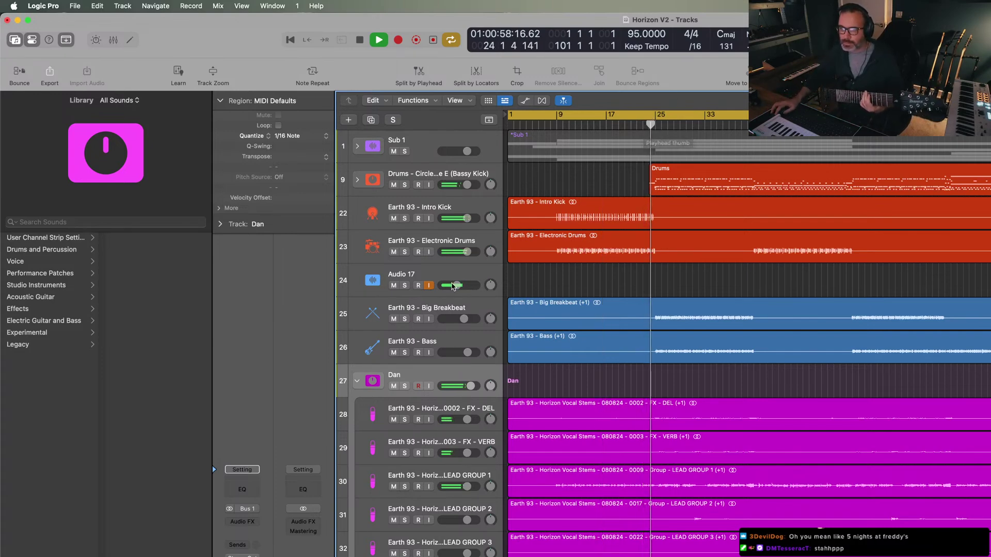
{"action": "left_click_drag", "start_coordinate": [457, 285], "coordinate": [459, 285]}
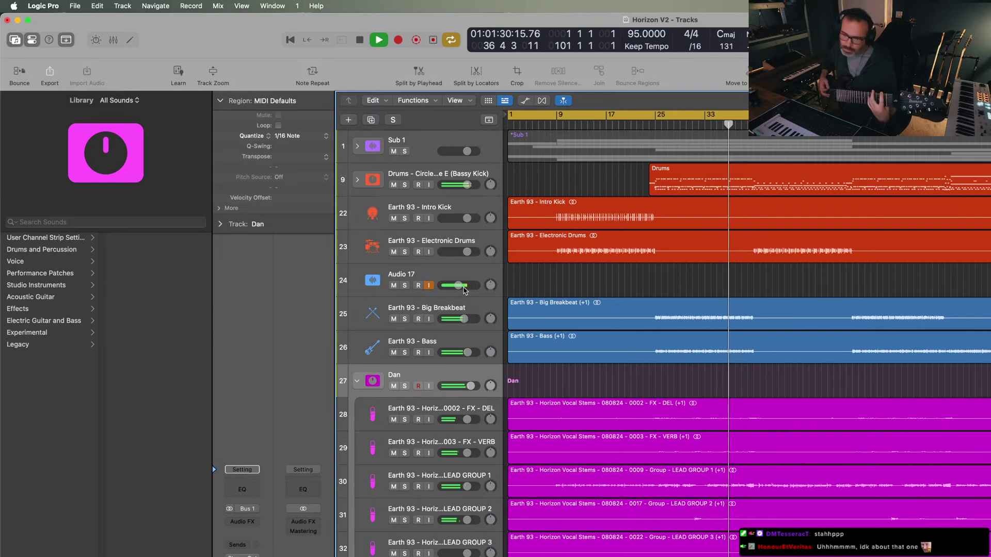
{"action": "key", "text": "space"}
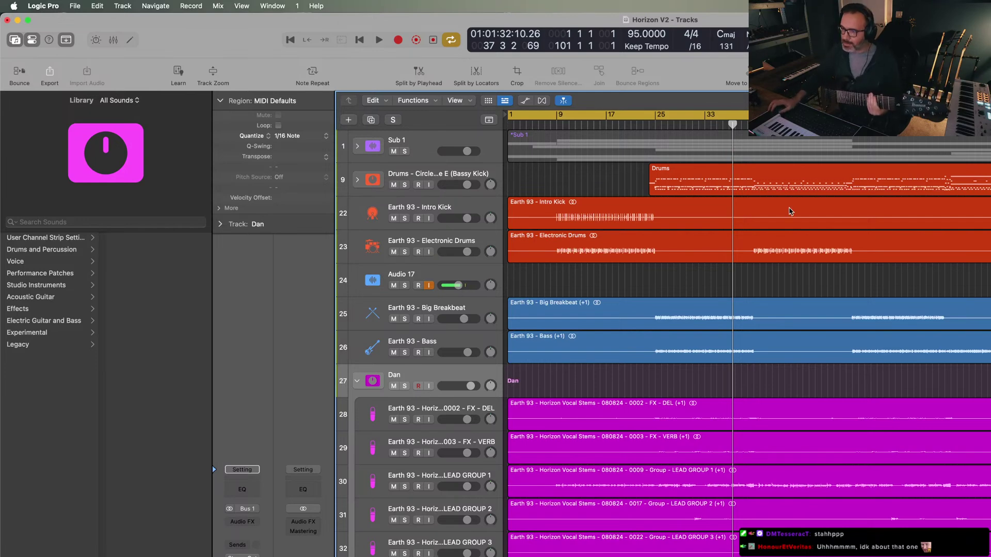
- Reset the transposition of the vocal stems and all regions below them to zero, then audition from bar 37 to around bar 41
{"action": "scroll", "coordinate": [671, 336], "scroll_direction": "down", "scroll_amount": 10}
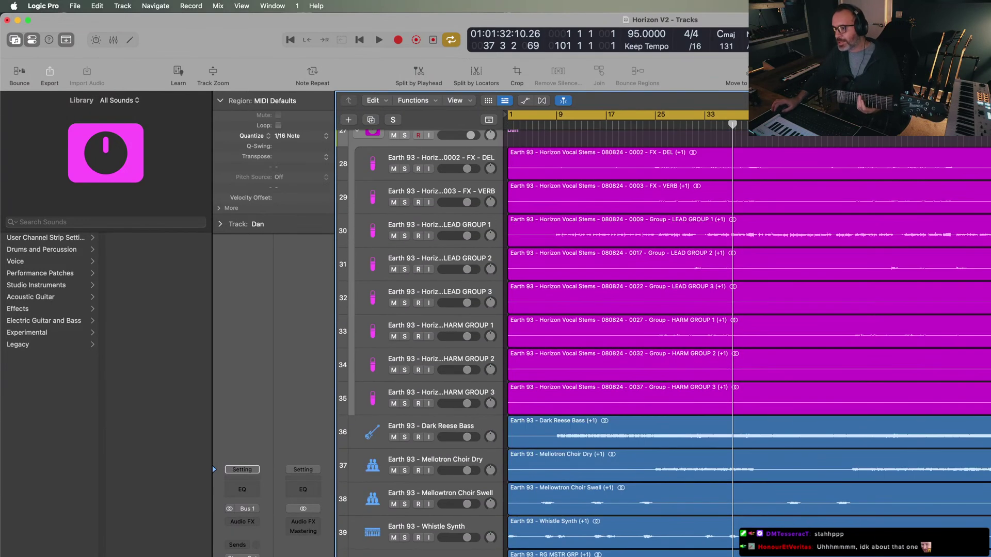
{"action": "key", "text": "super+a"}
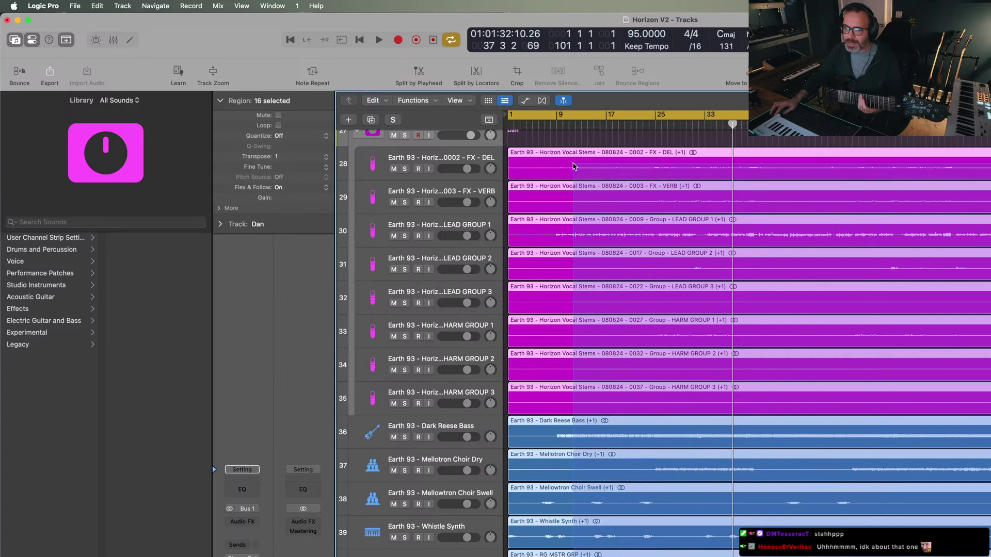
{"action": "scroll", "coordinate": [597, 283], "scroll_direction": "up", "scroll_amount": 5}
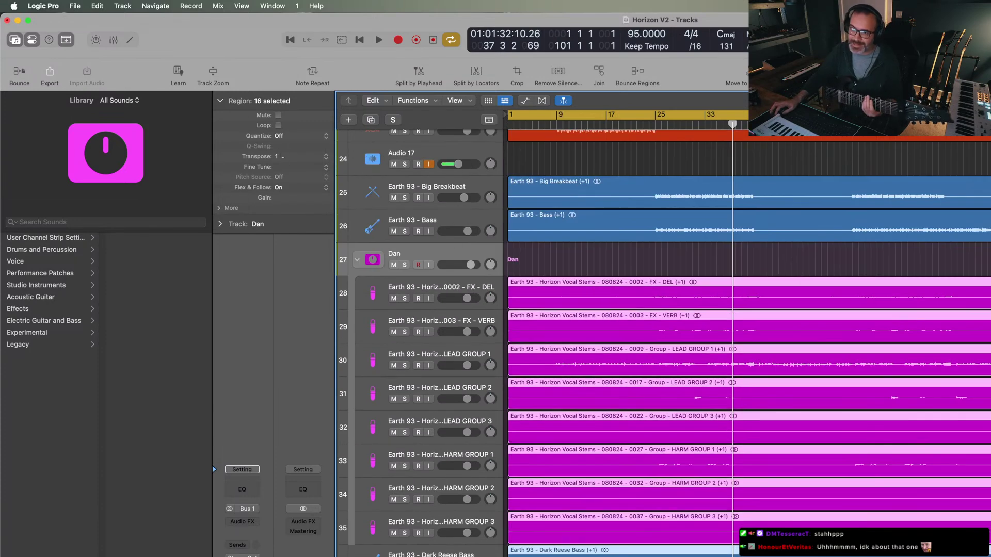
{"action": "key", "text": "alt+Down"}
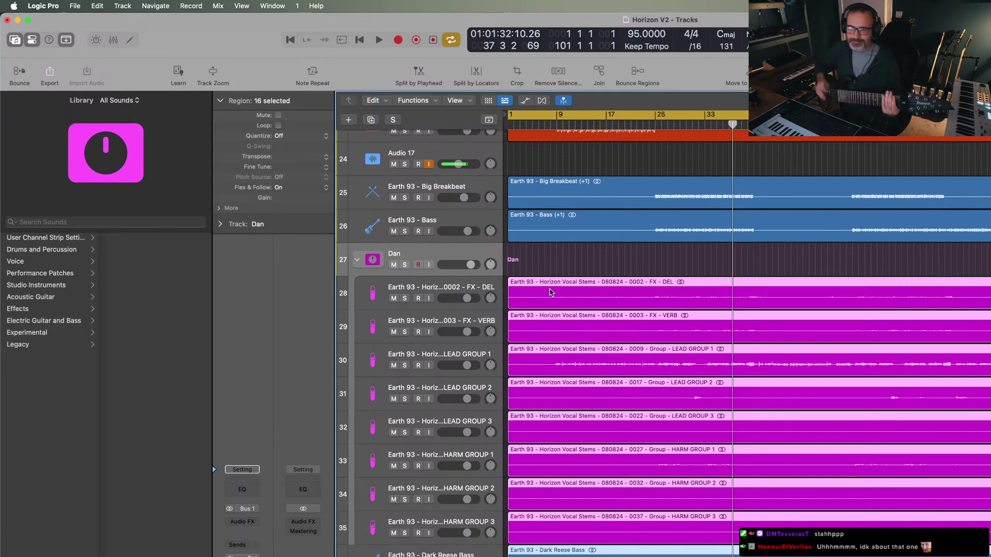
{"action": "key", "text": "space"}
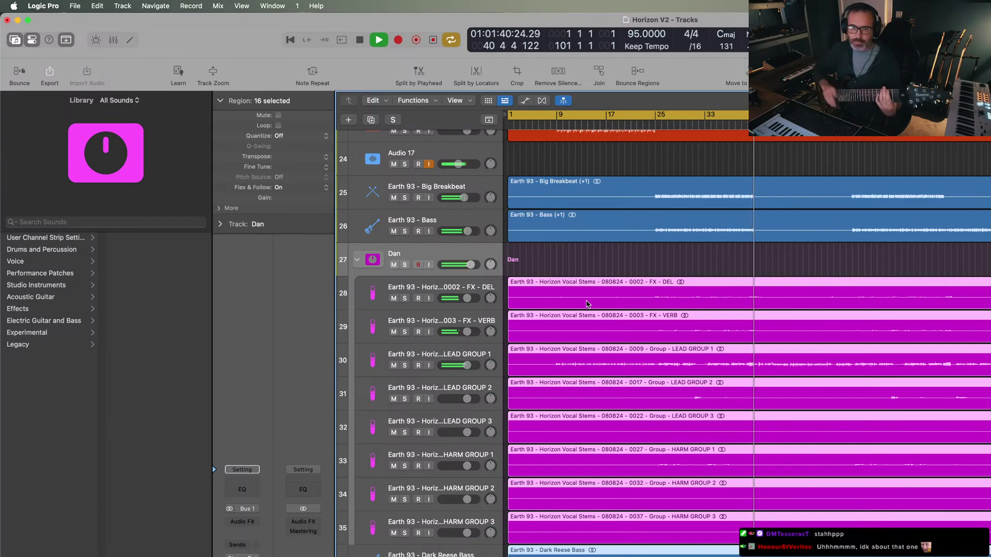
{"action": "key", "text": "space"}
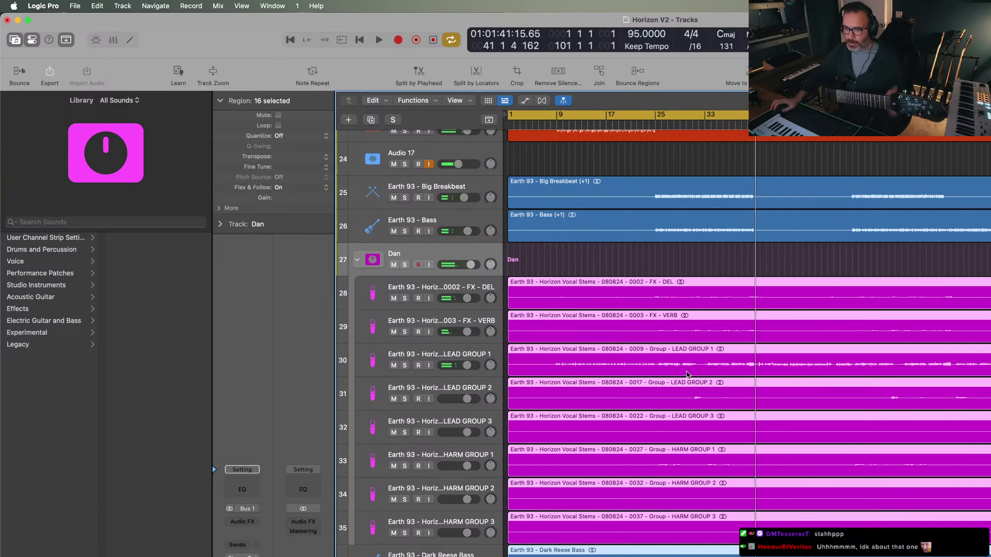
- Move the Earth 93 - RG MSTR GRP track directly below Earth 93 - Bass, above the vocal stack
{"action": "scroll", "coordinate": [688, 374], "scroll_direction": "down", "scroll_amount": 3}
{"action": "scroll", "coordinate": [770, 457], "scroll_direction": "up", "scroll_amount": 4}
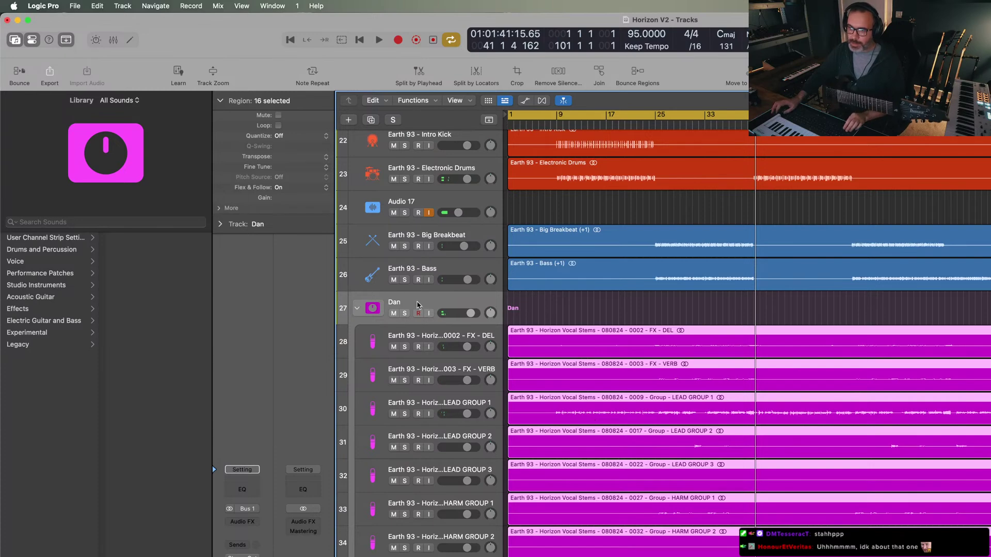
{"action": "left_click", "coordinate": [442, 205]}
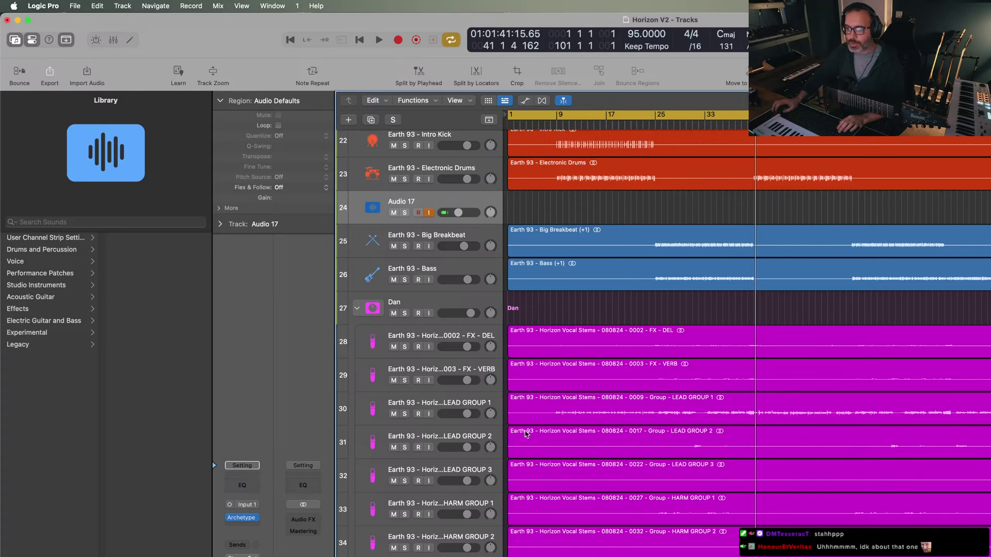
{"action": "scroll", "coordinate": [671, 341], "scroll_direction": "down", "scroll_amount": 5}
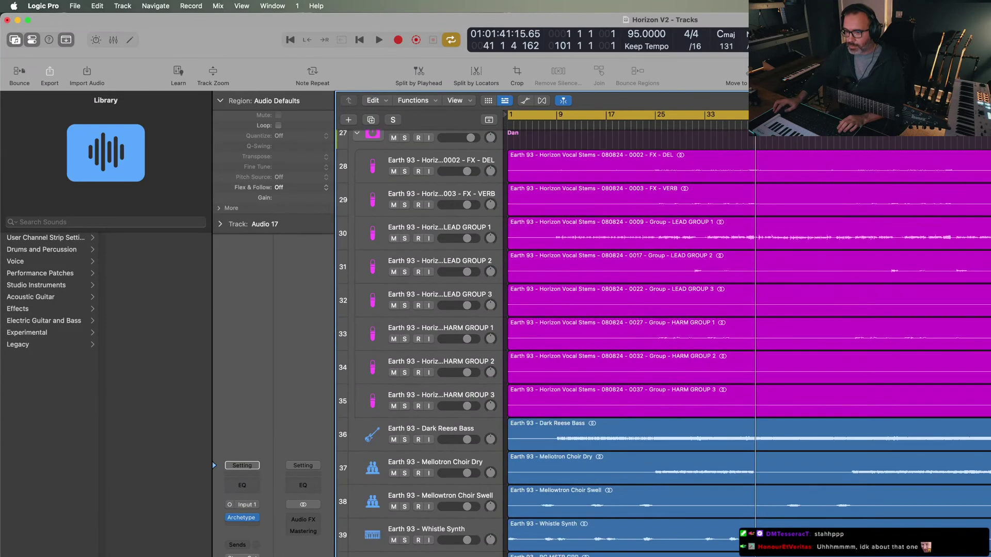
{"action": "left_click_drag", "start_coordinate": [439, 553], "coordinate": [483, 284]}
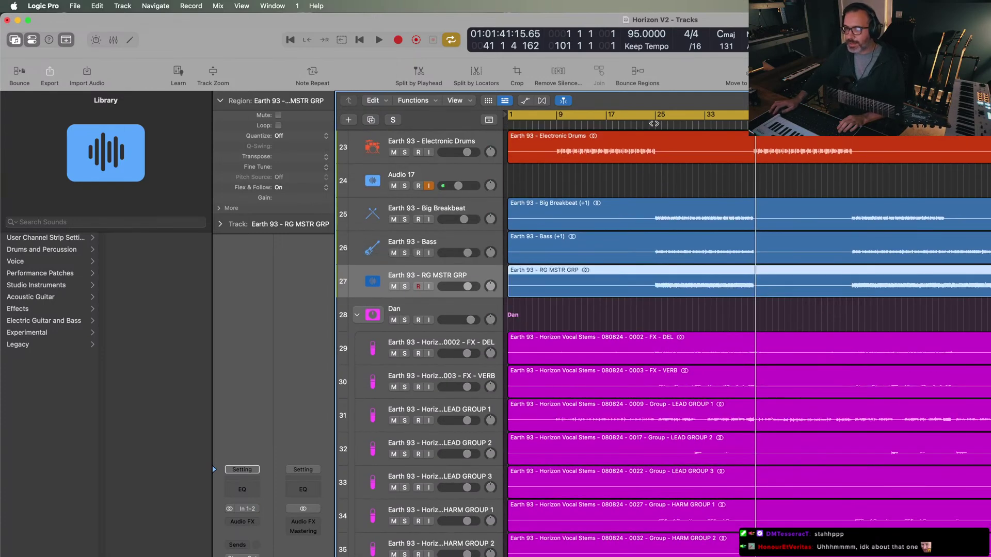
- Solo the RG MSTR GRP track, play it from bar 25, and set the cycle range from bar 25 to bar 41
{"action": "left_click", "coordinate": [654, 123]}
{"action": "left_click", "coordinate": [405, 287]}
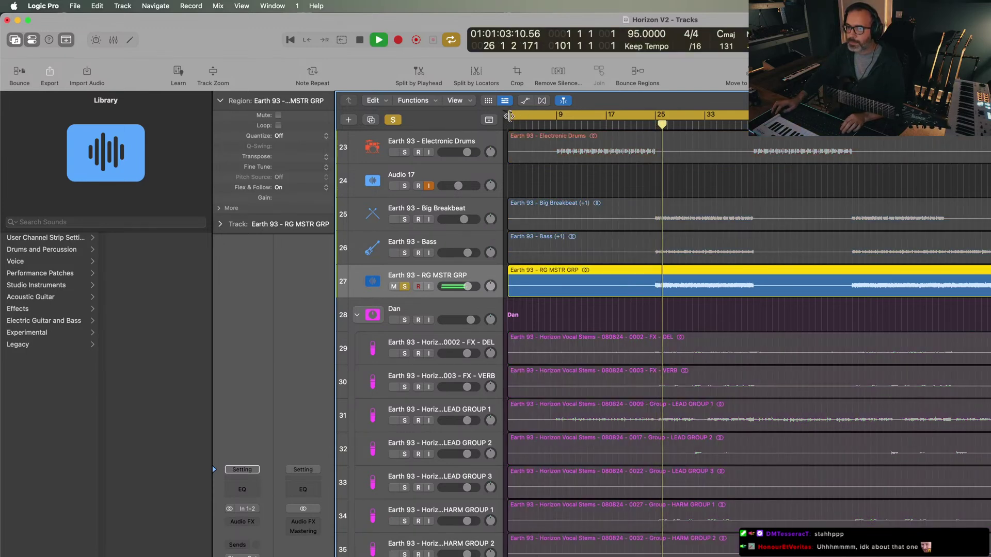
{"action": "left_click_drag", "start_coordinate": [506, 115], "coordinate": [756, 169]}
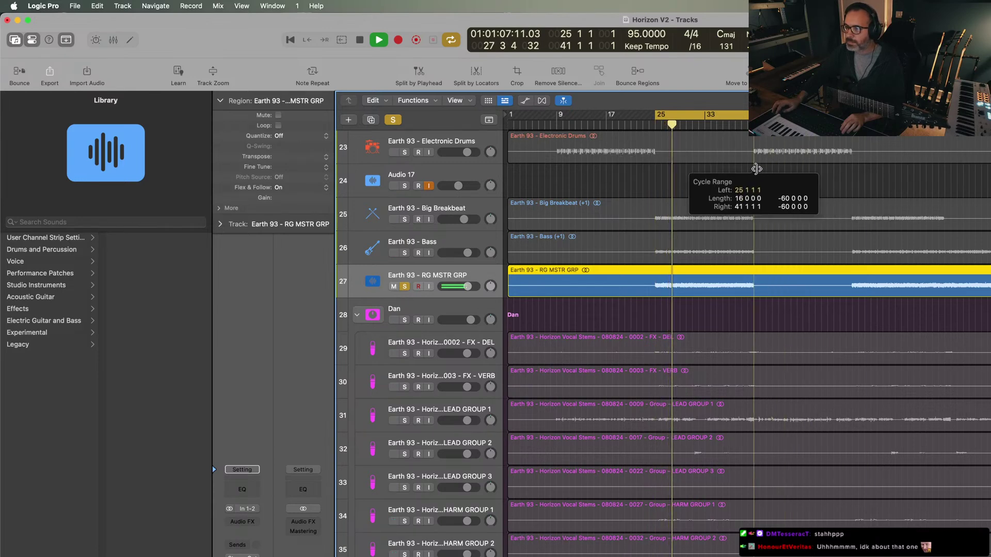
{"action": "scroll", "coordinate": [717, 265], "scroll_direction": "up", "scroll_amount": 5}
{"action": "scroll", "coordinate": [710, 264], "scroll_direction": "down", "scroll_amount": 3}
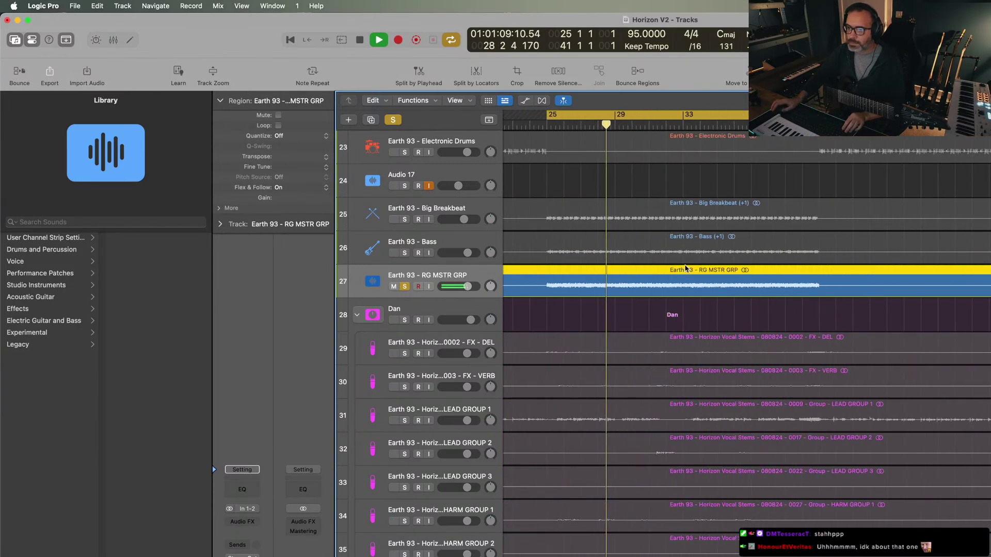
- Move the Audio 17 track between Earth 93 - Bass and RG MSTR GRP, stop playback and unsolo RG MSTR GRP
{"action": "right_click", "coordinate": [418, 278]}
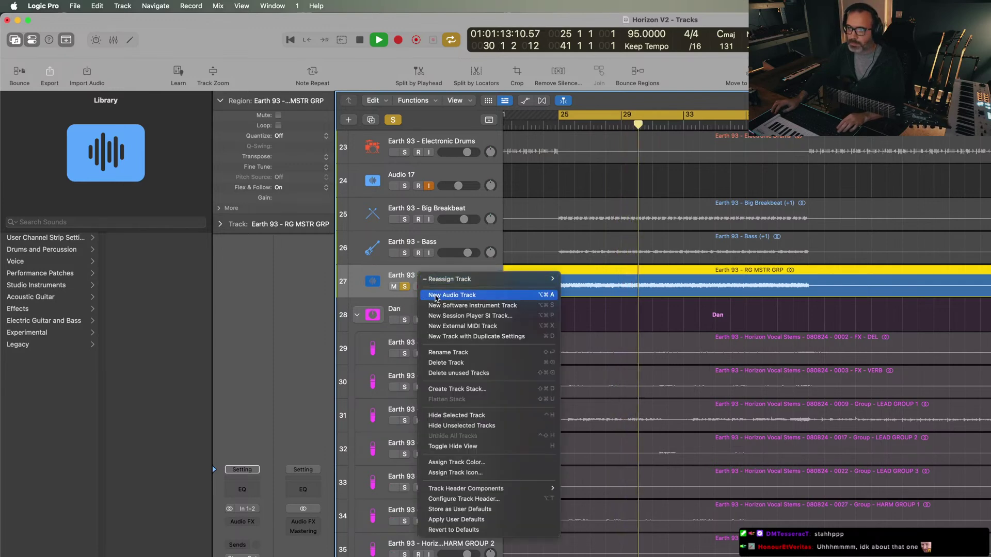
{"action": "left_click", "coordinate": [440, 266]}
{"action": "left_click_drag", "start_coordinate": [457, 177], "coordinate": [447, 258]}
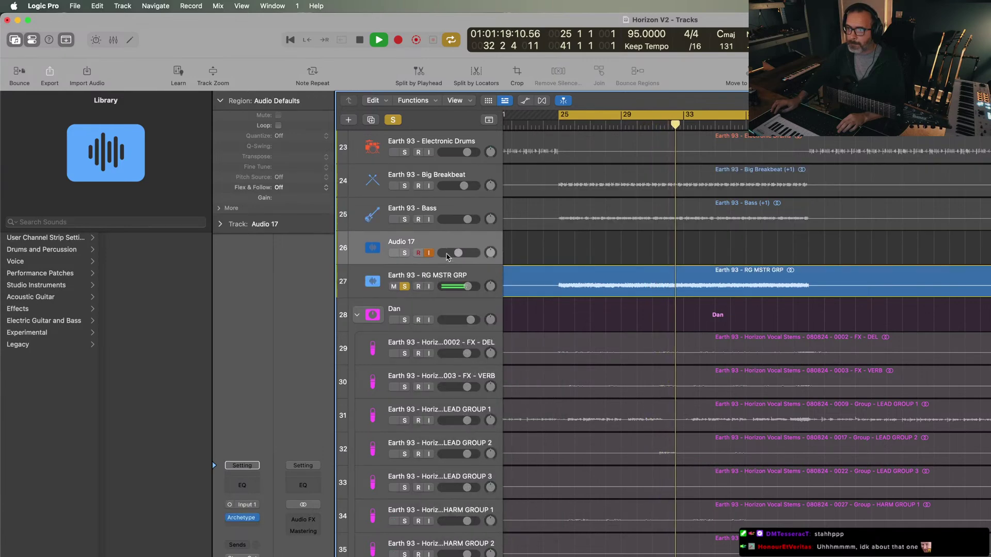
{"action": "key", "text": "space"}
{"action": "left_click", "coordinate": [405, 287]}
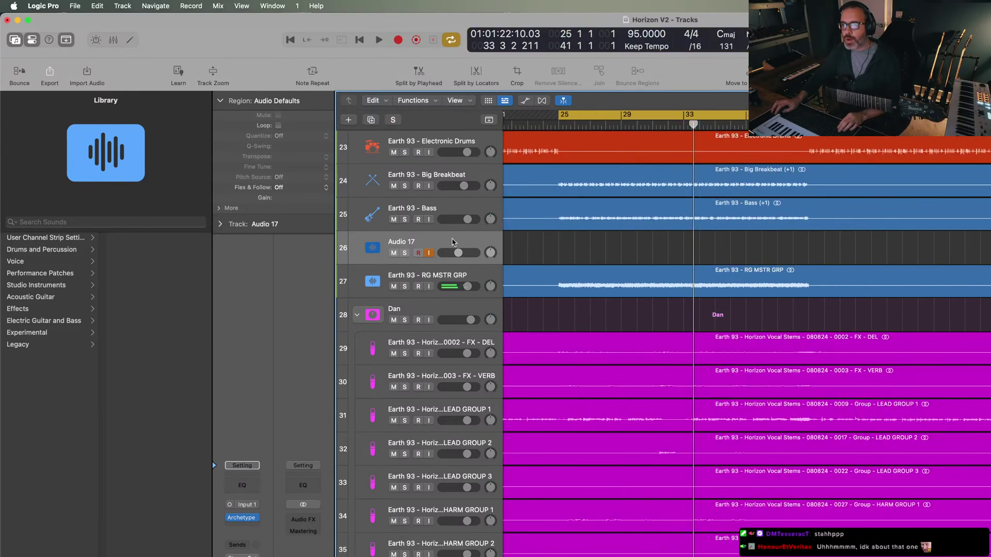
- Create a duplicate-settings track of Audio 17 and set its Archetype amp plug-in's transpose to -12 st
{"action": "key", "text": "super+d"}
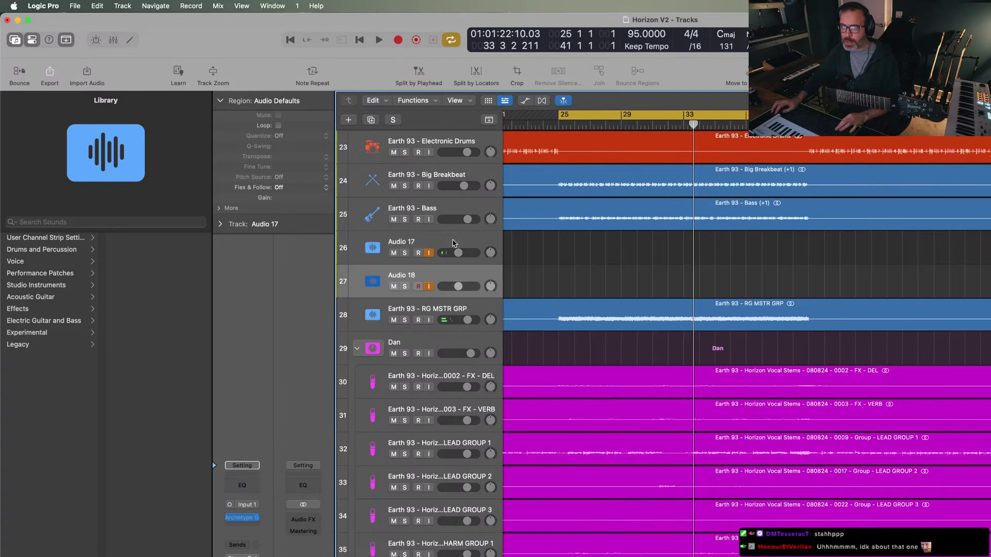
{"action": "left_click", "coordinate": [243, 517]}
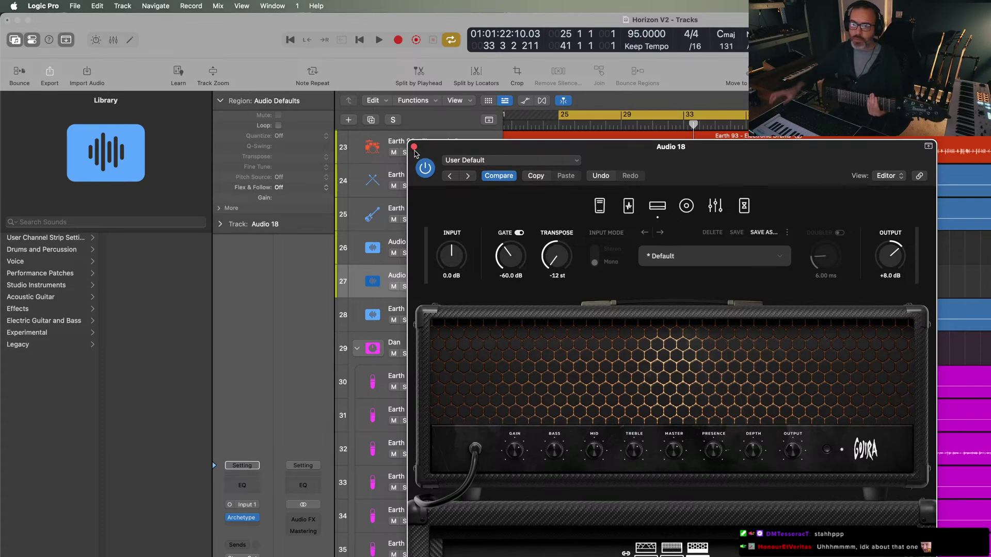
{"action": "left_click", "coordinate": [414, 147]}
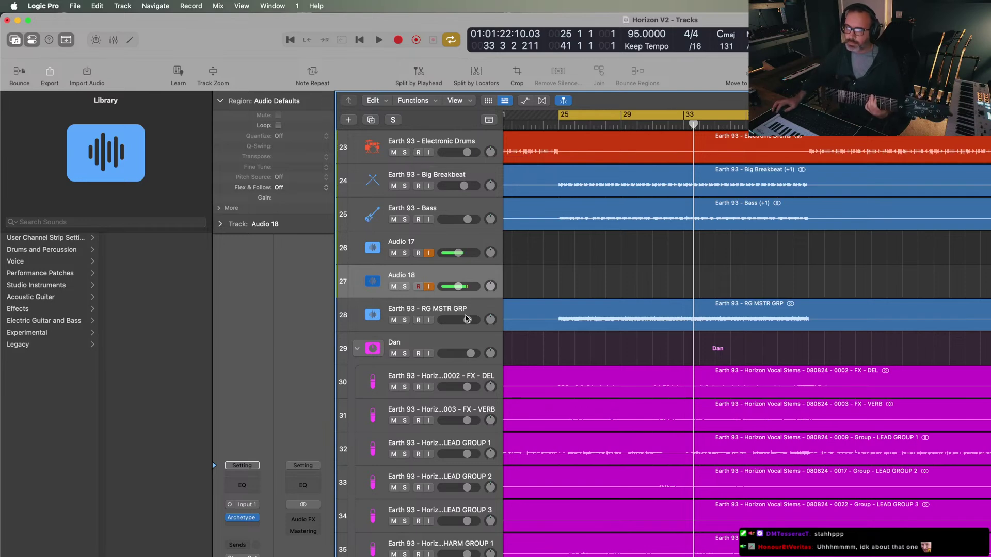
- Audition the guitar with the arrangement from bar 25 to about bar 32, then mute the Earth 93 - RG MSTR GRP region
{"action": "left_click", "coordinate": [557, 127]}
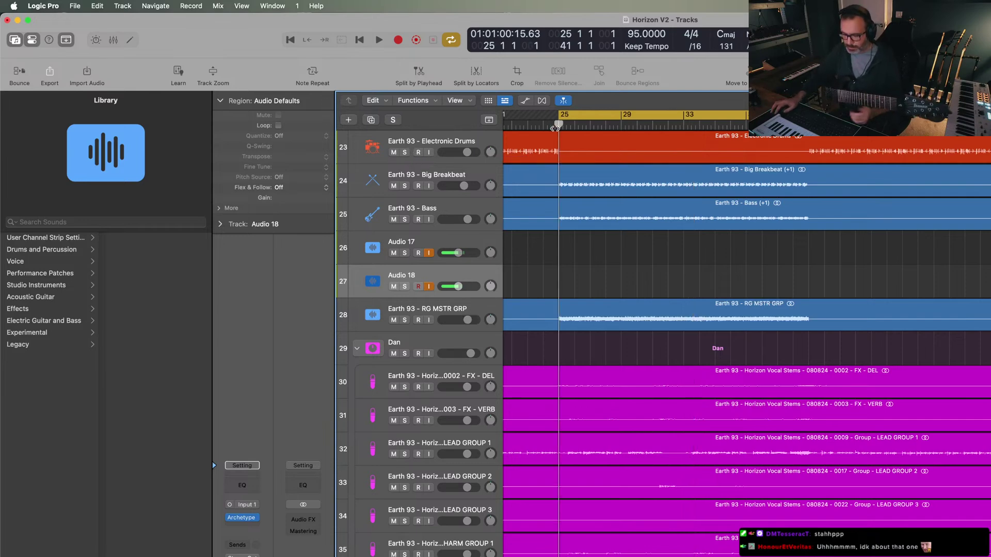
{"action": "key", "text": "space"}
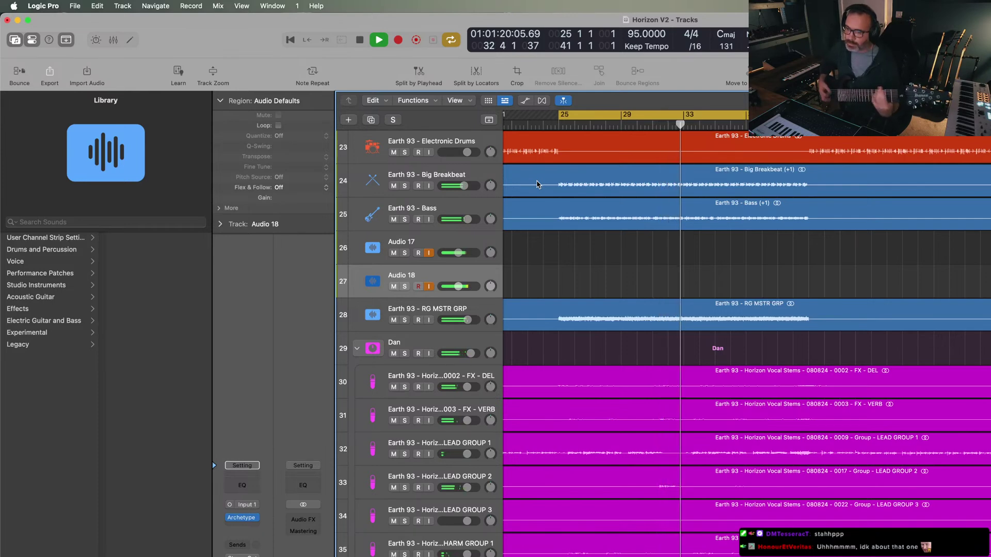
{"action": "key", "text": "space"}
{"action": "left_click", "coordinate": [635, 330]}
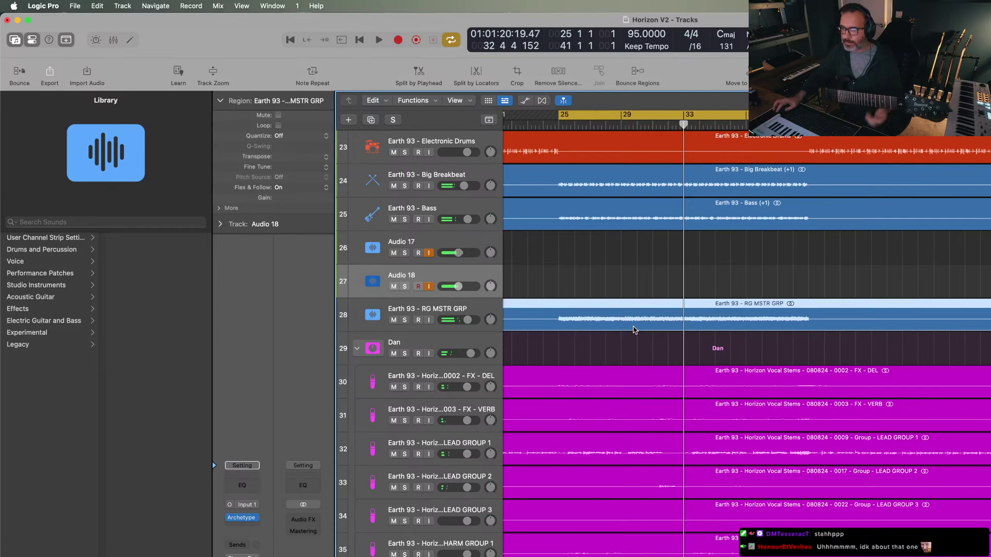
{"action": "key", "text": "ctrl+m"}
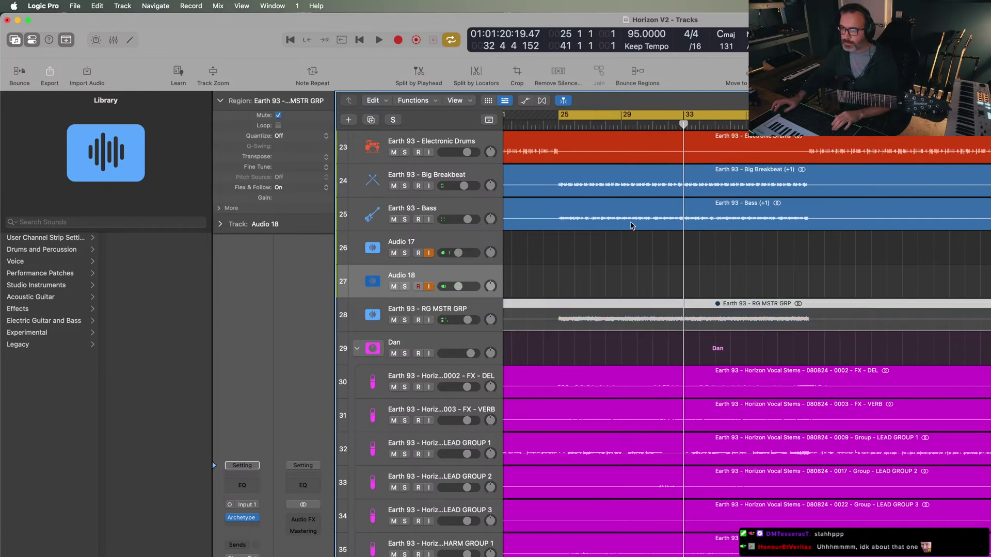
- Record a short guitar take on Audio 18 from bar 25 to about bar 28 and delete it
{"action": "key", "text": "r"}
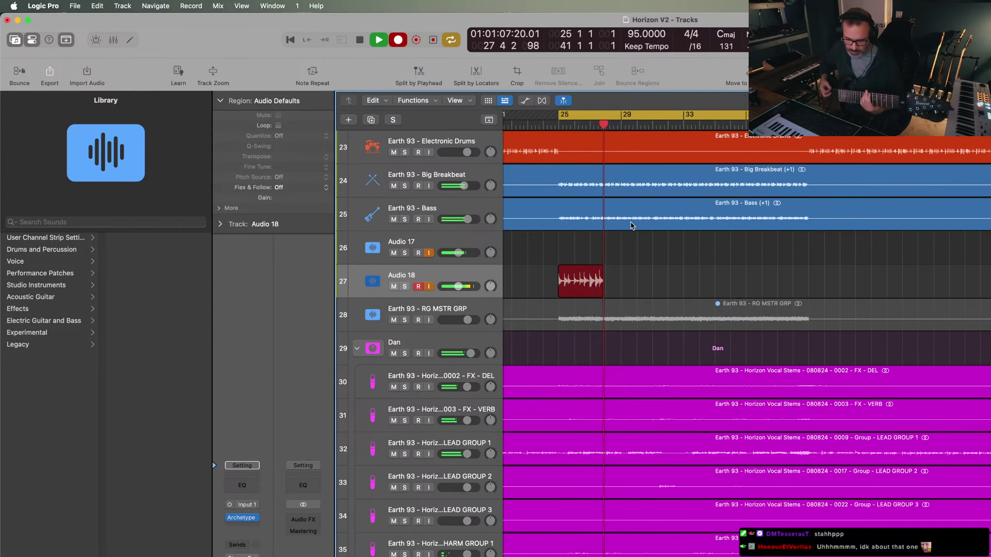
{"action": "key", "text": "space"}
{"action": "key", "text": "Delete"}
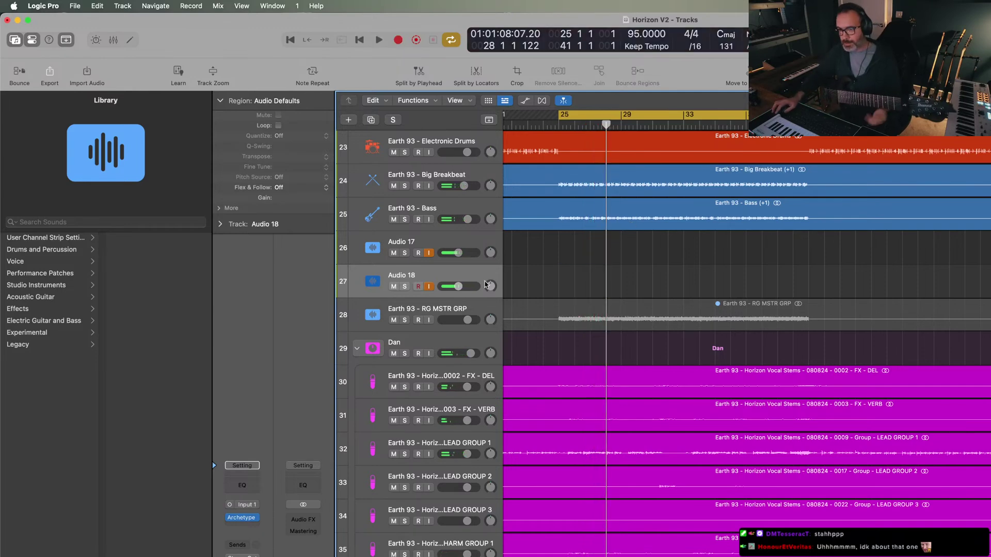
- Check the guitar's tuning with the tuner in Audio 17's Archetype plug-in, then close the tuner and plug-in
{"action": "left_click", "coordinate": [441, 248]}
{"action": "left_click", "coordinate": [242, 518]}
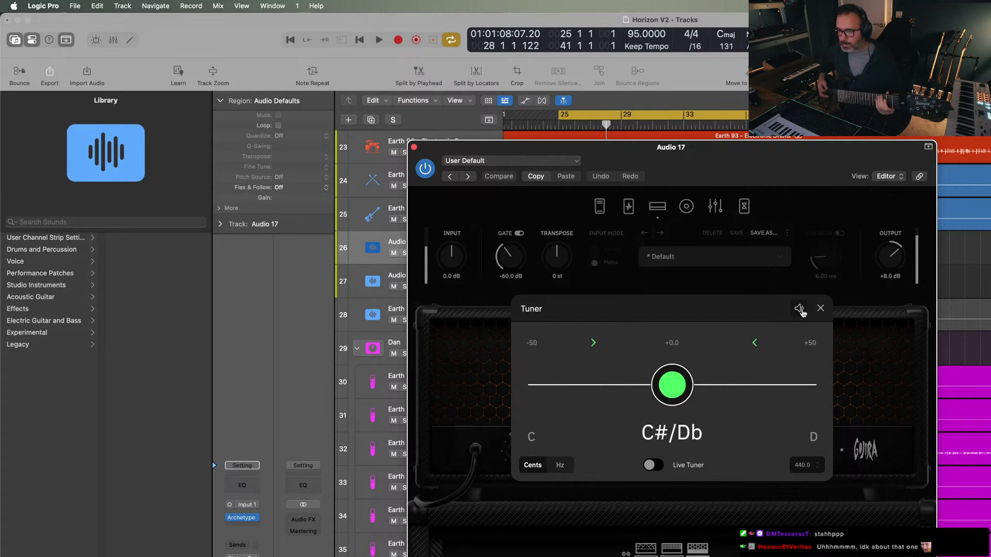
{"action": "left_click", "coordinate": [821, 308]}
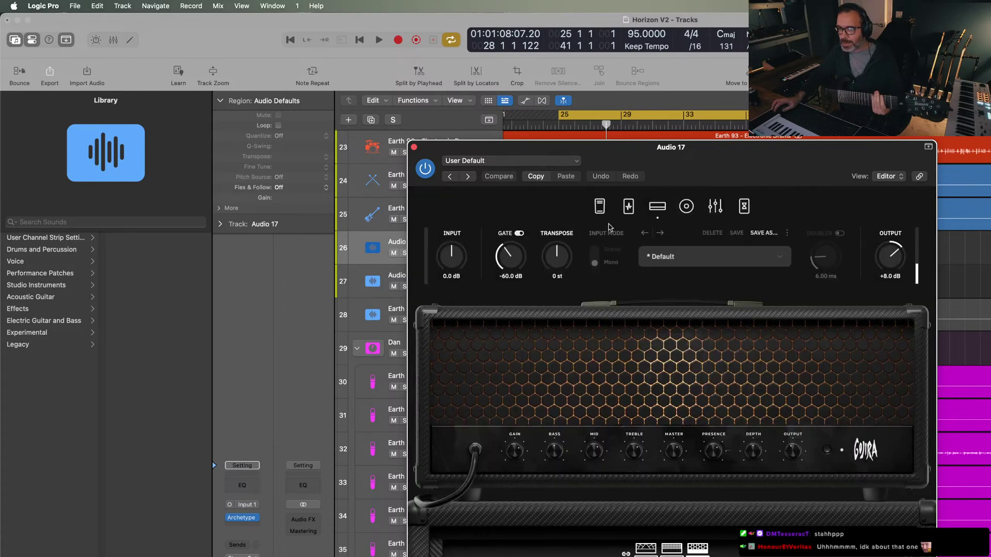
{"action": "left_click", "coordinate": [414, 147]}
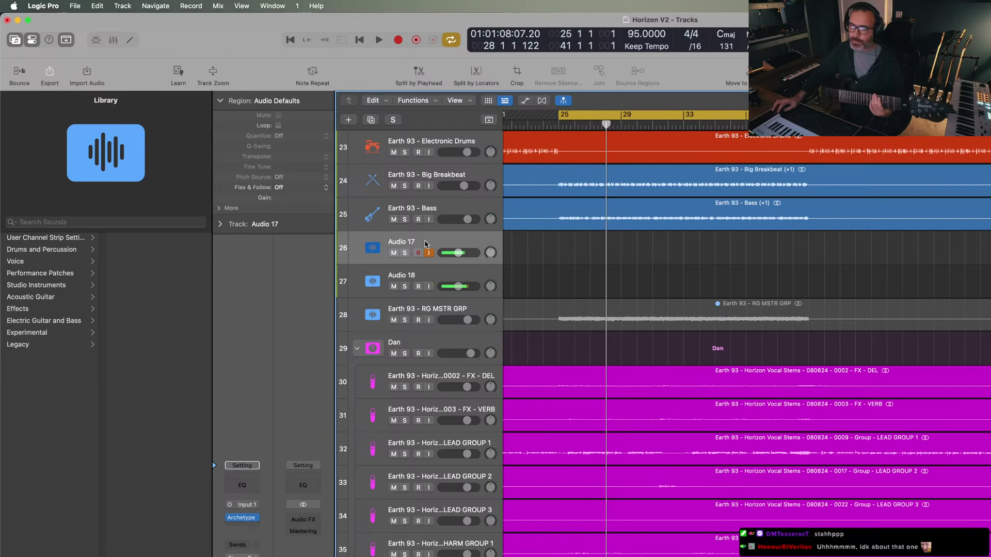
- Switch on the OCT pedal in Audio 17's Archetype plug-in and delete the Audio 18 track
{"action": "left_click", "coordinate": [241, 523]}
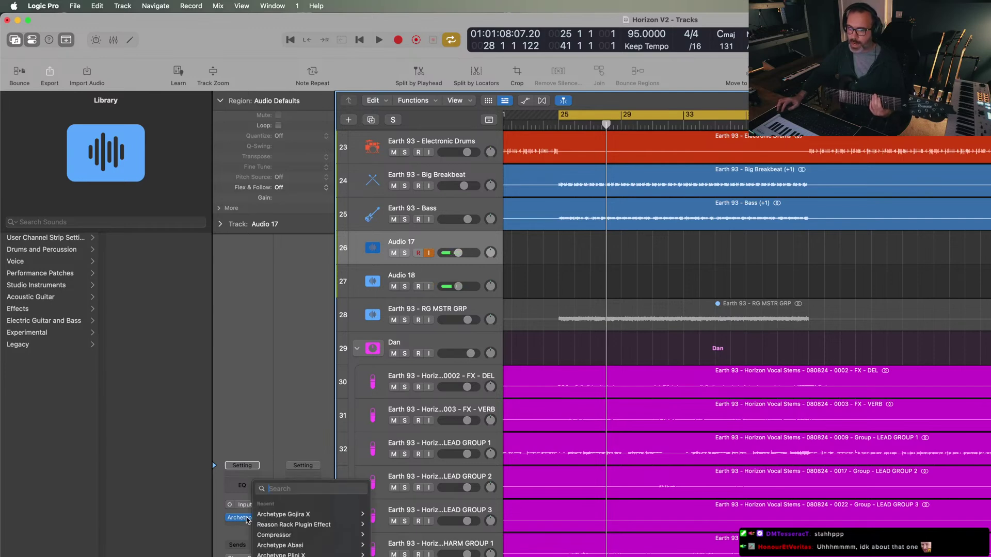
{"action": "left_click", "coordinate": [244, 515]}
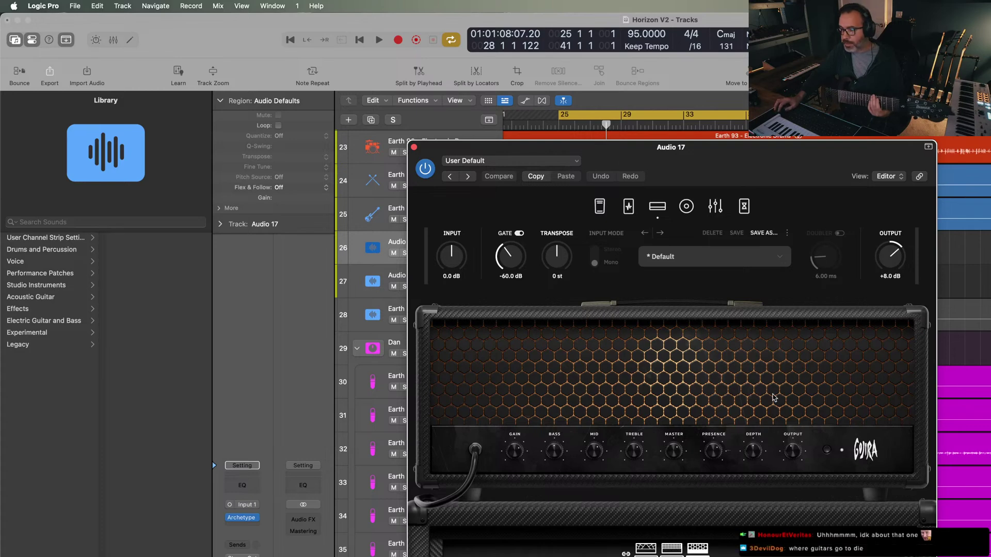
{"action": "left_click", "coordinate": [629, 206]}
{"action": "left_click", "coordinate": [599, 212]}
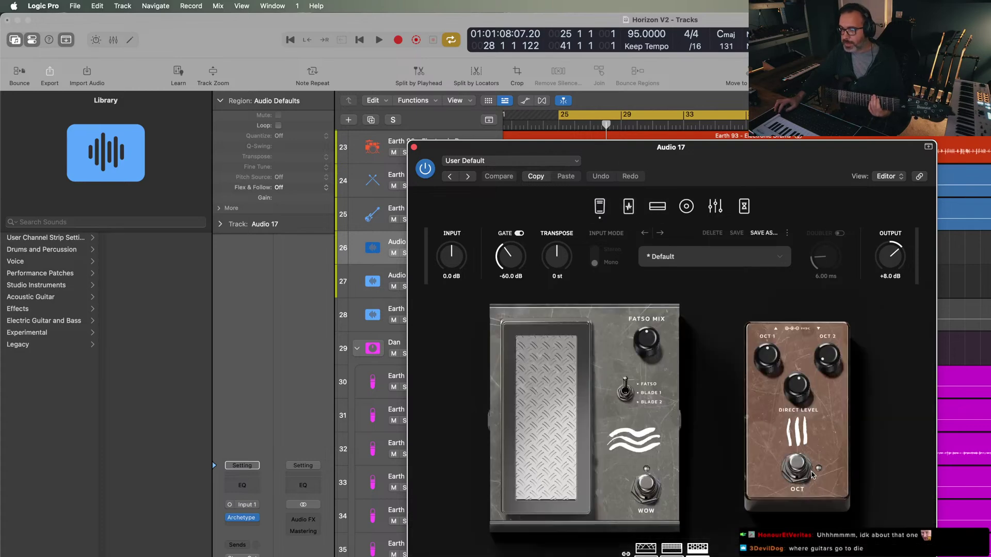
{"action": "left_click", "coordinate": [788, 464]}
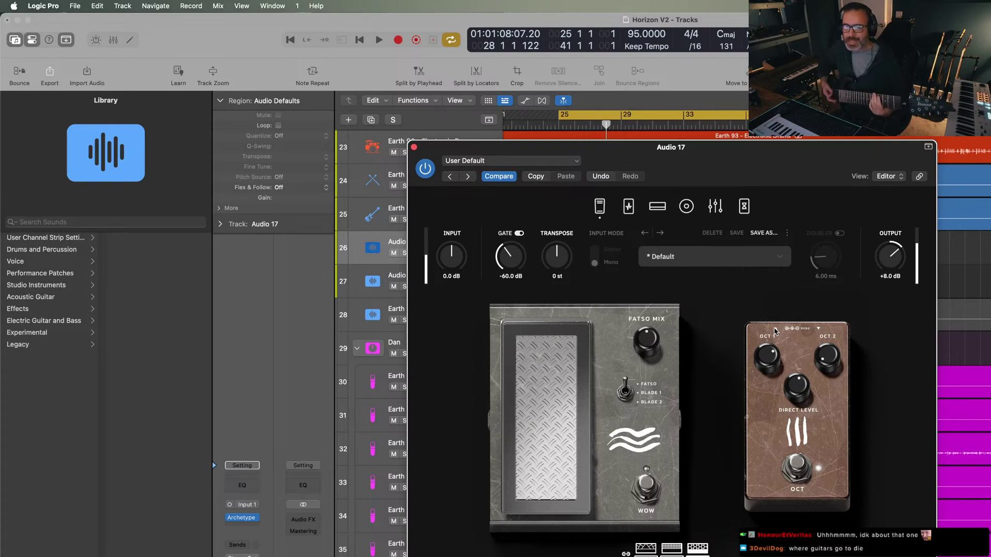
{"action": "left_click", "coordinate": [414, 147]}
{"action": "left_click", "coordinate": [437, 276]}
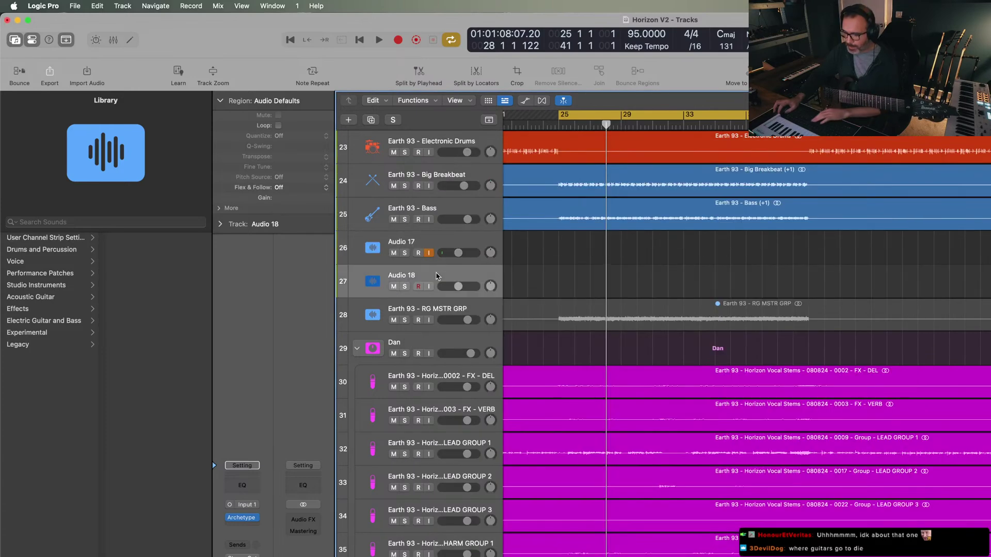
{"action": "key", "text": "super+BackSpace"}
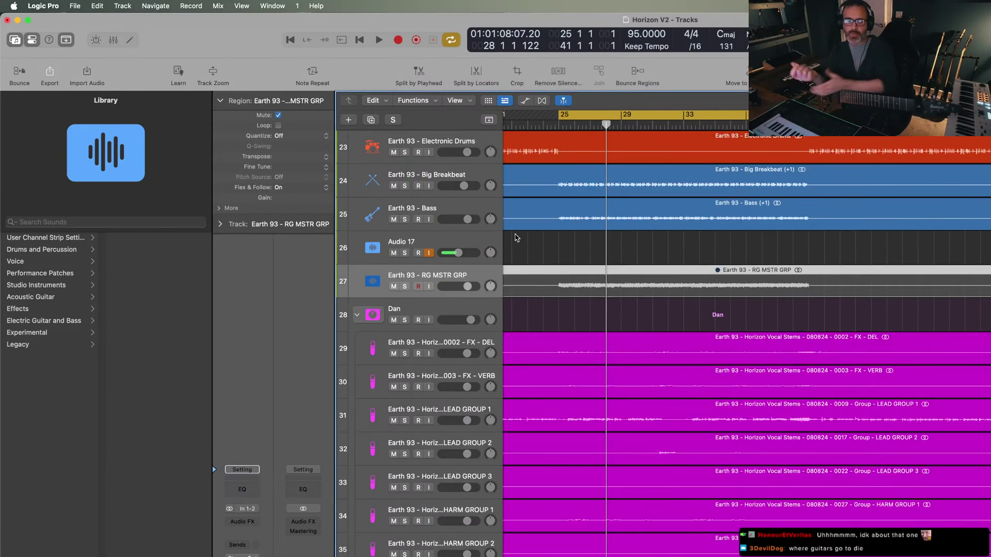
- Record briefly onto the RG MSTR GRP track from bar 25 and undo that take
{"action": "key", "text": "r"}
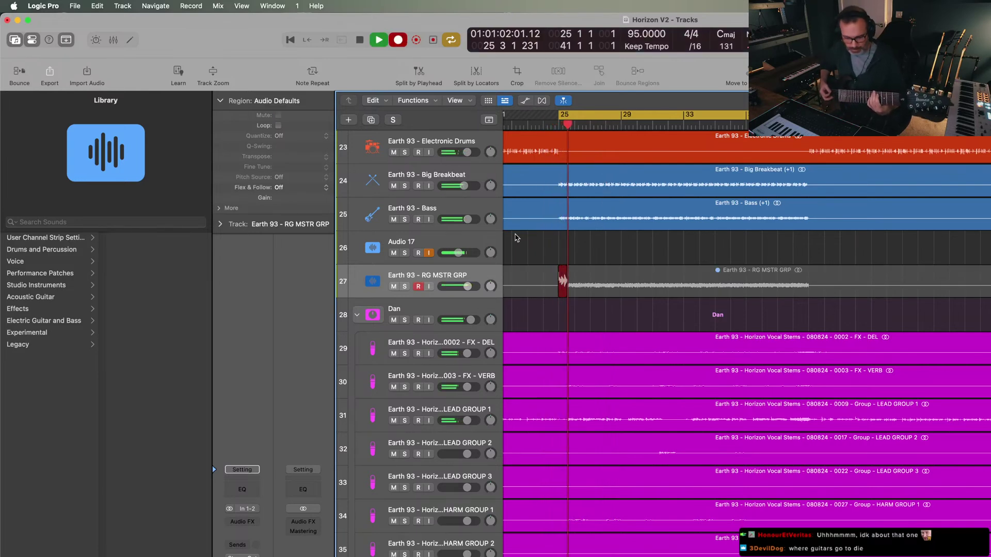
{"action": "key", "text": "space"}
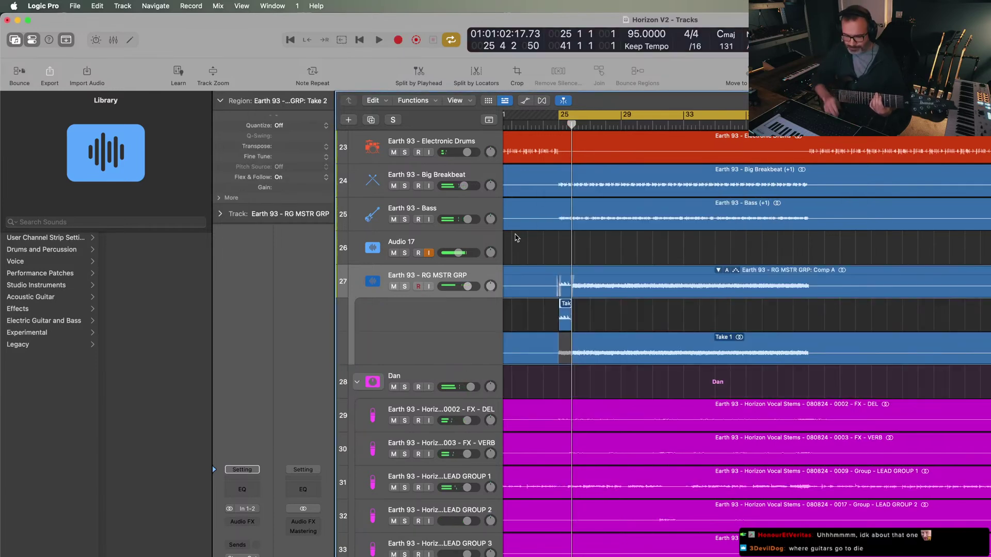
{"action": "key", "text": "super+z"}
- Record a guitar take on Audio 17 from bar 25 to about bar 33
{"action": "left_click", "coordinate": [461, 245]}
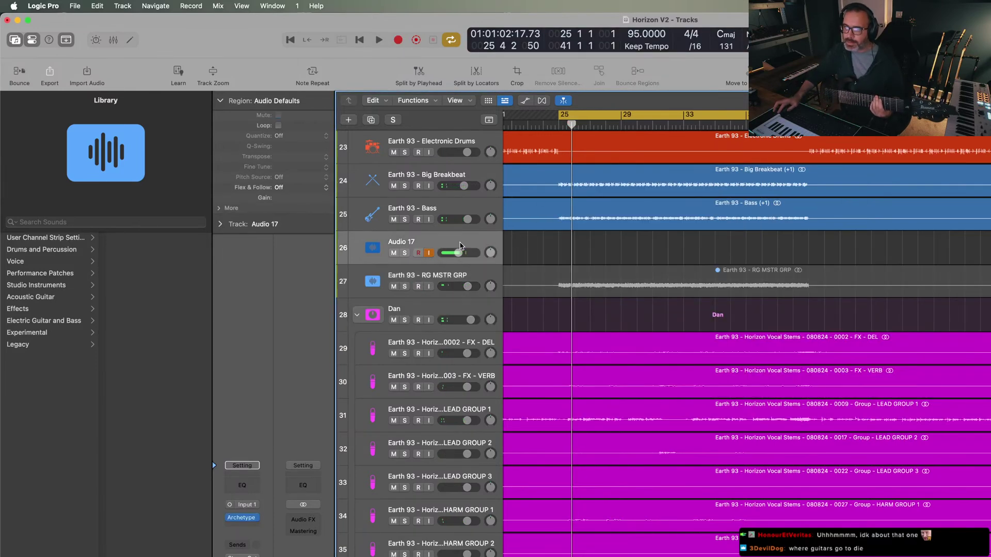
{"action": "key", "text": "r"}
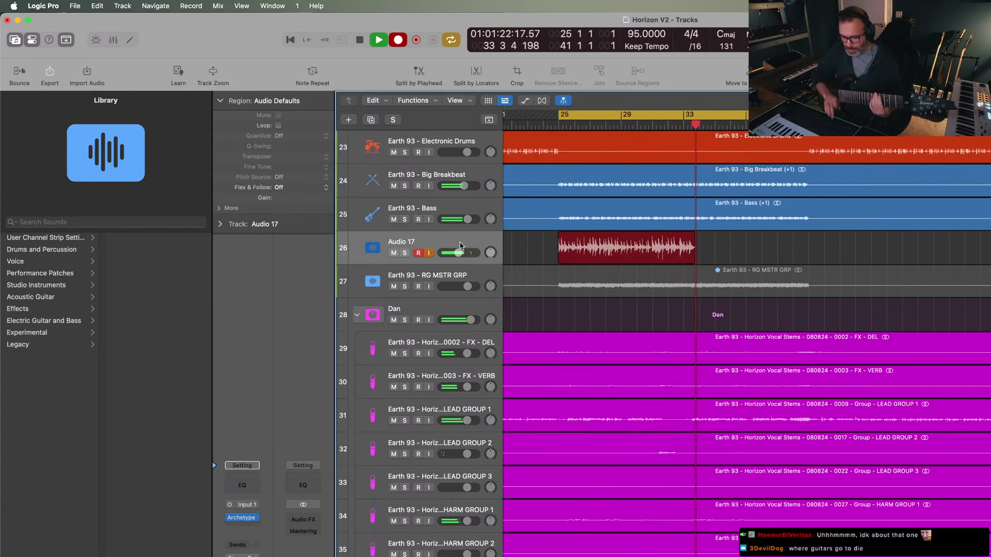
{"action": "key", "text": "space"}
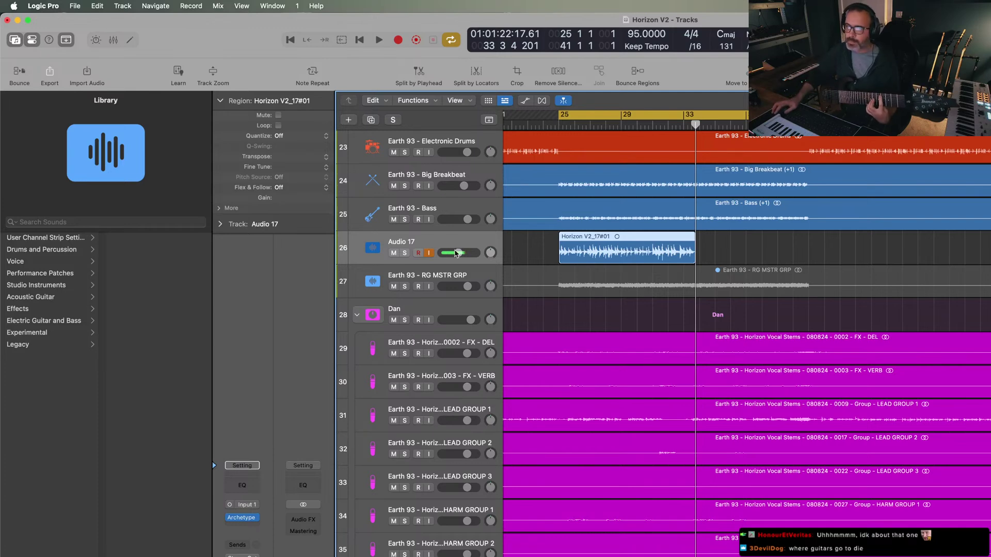
- Raise the Audio 17 volume slightly and record a second guitar take from bar 25 to about bar 37
{"action": "left_click_drag", "start_coordinate": [461, 256], "coordinate": [465, 258]}
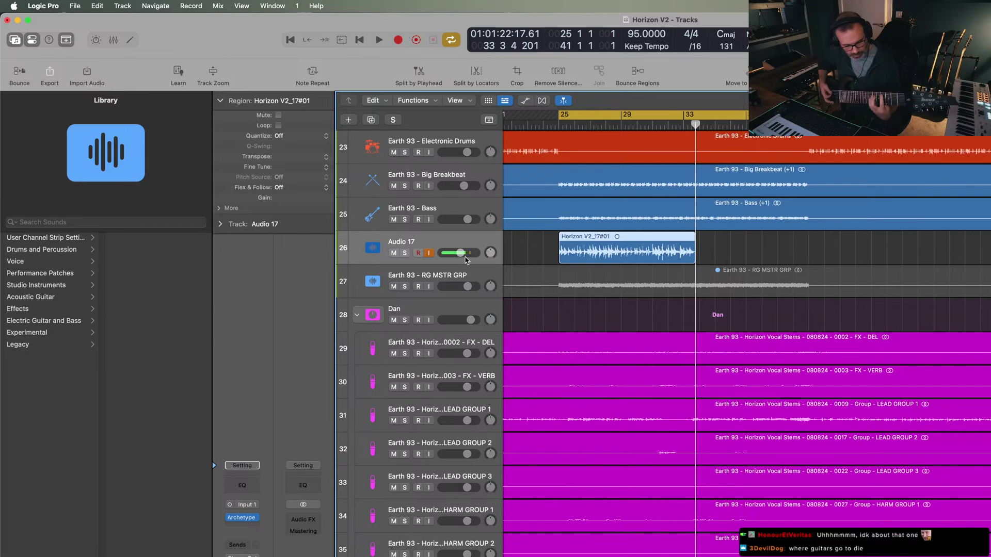
{"action": "key", "text": "r"}
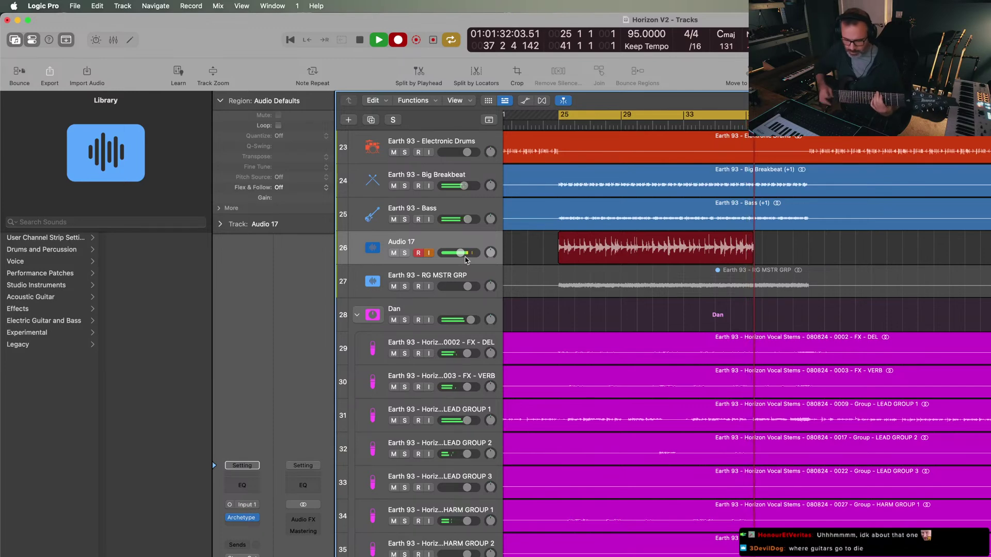
{"action": "key", "text": "space"}
- Delete the take folder with both recorded guitar takes from the Audio 17 track
{"action": "left_click", "coordinate": [594, 251]}
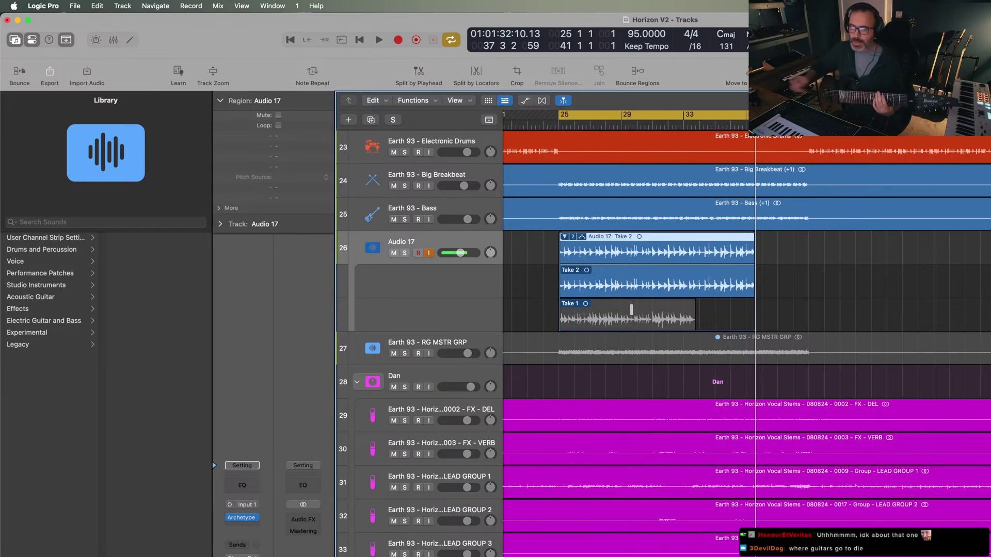
{"action": "key", "text": "BackSpace"}
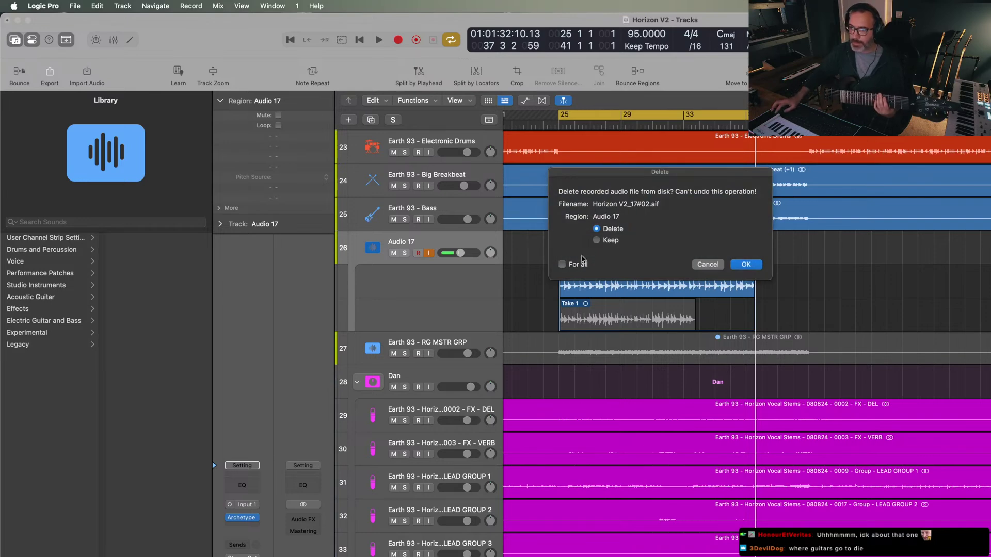
{"action": "left_click", "coordinate": [708, 265]}
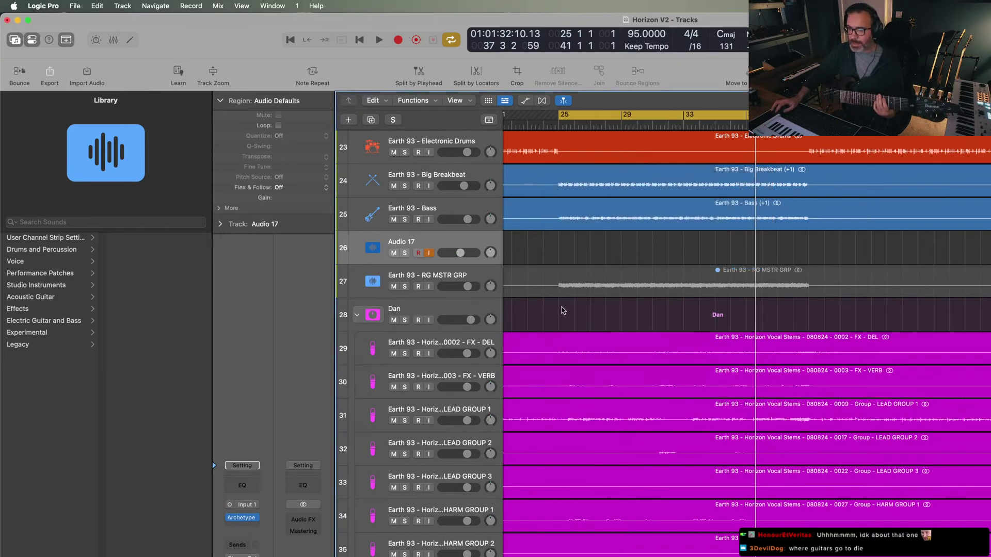
- Mute the Earth 93 - Dark Reese Bass and Earth 93 - Bass tracks
{"action": "scroll", "coordinate": [567, 350], "scroll_direction": "down", "scroll_amount": 5}
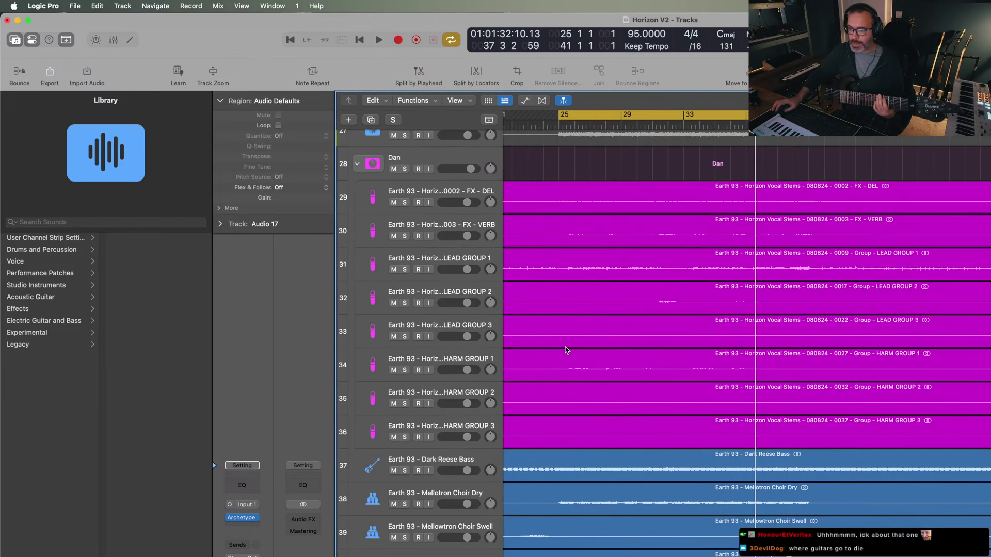
{"action": "left_click", "coordinate": [393, 470]}
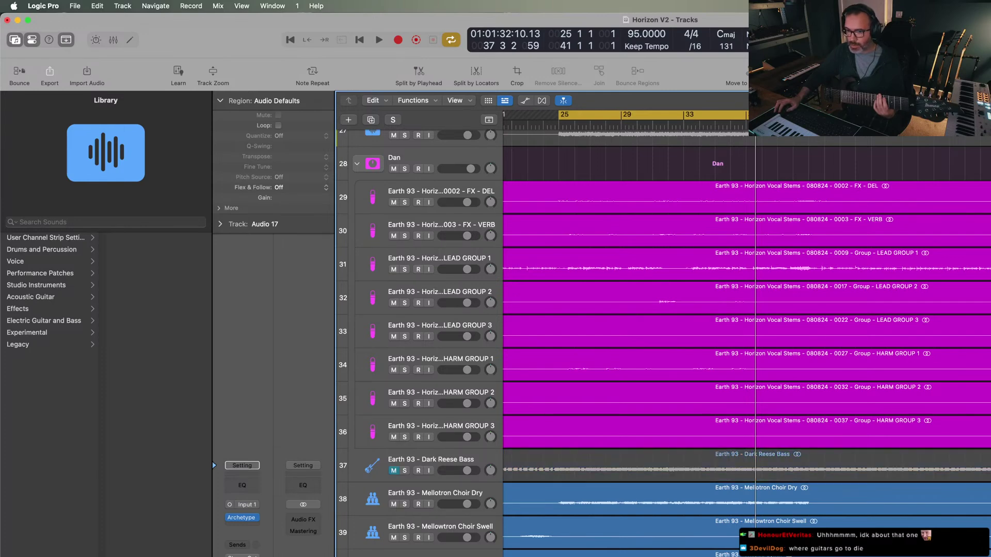
{"action": "scroll", "coordinate": [467, 536], "scroll_direction": "up", "scroll_amount": 10}
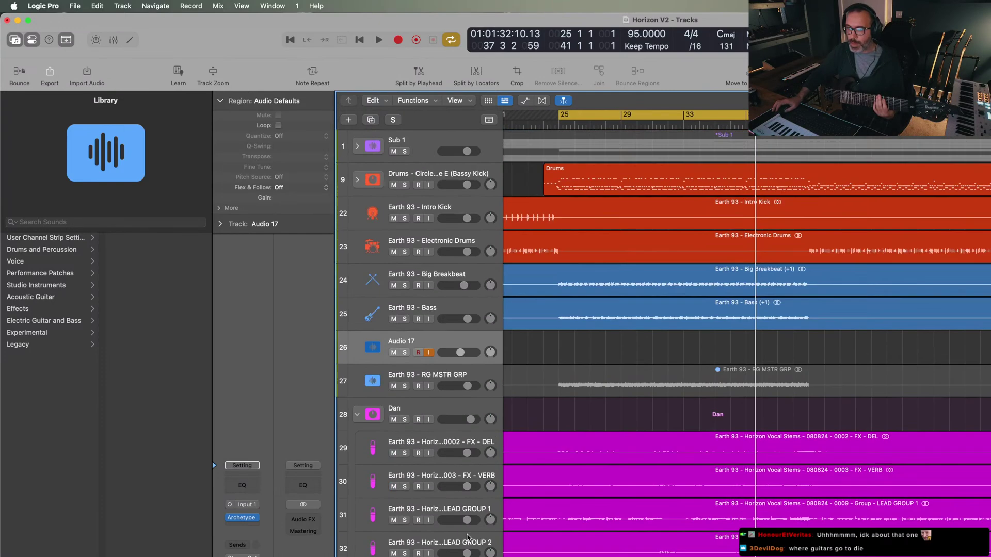
{"action": "left_click", "coordinate": [393, 319]}
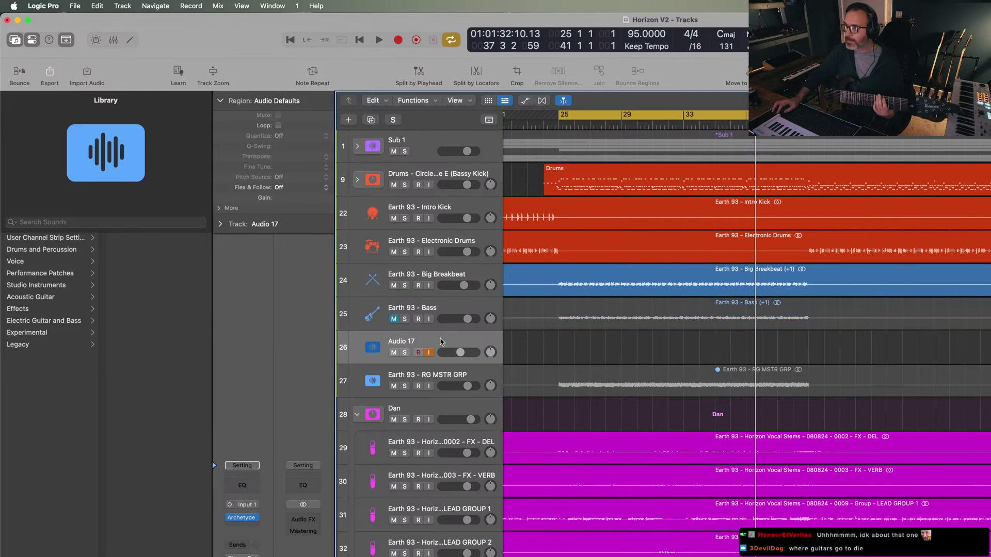
{"action": "scroll", "coordinate": [586, 389], "scroll_direction": "down", "scroll_amount": 2}
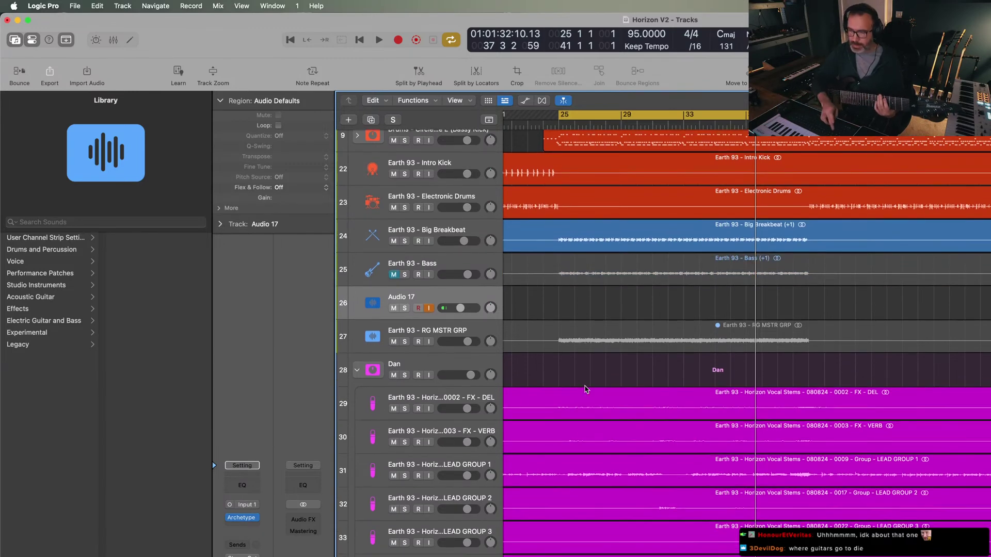
{"action": "key", "text": "r"}
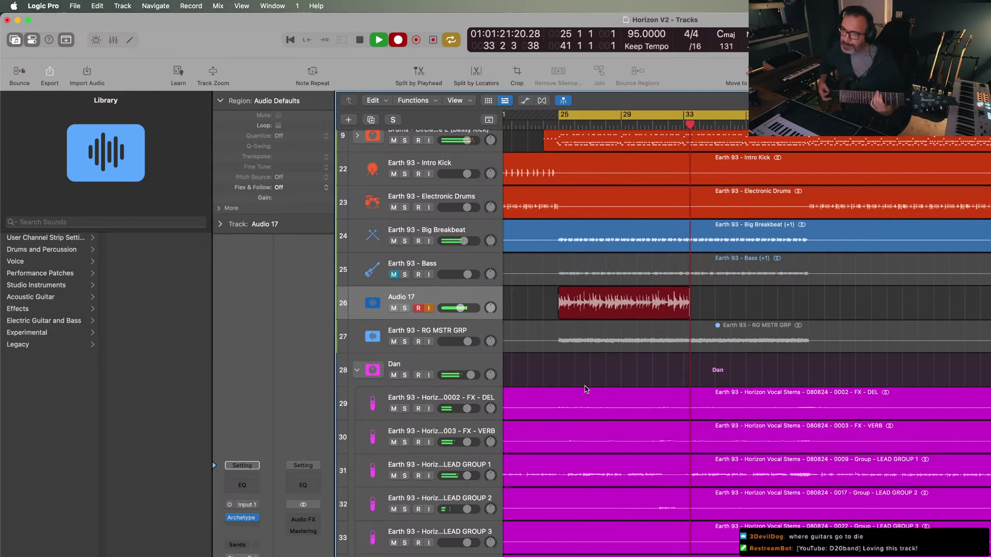
{"action": "key", "text": "space"}
{"action": "key", "text": "Delete"}
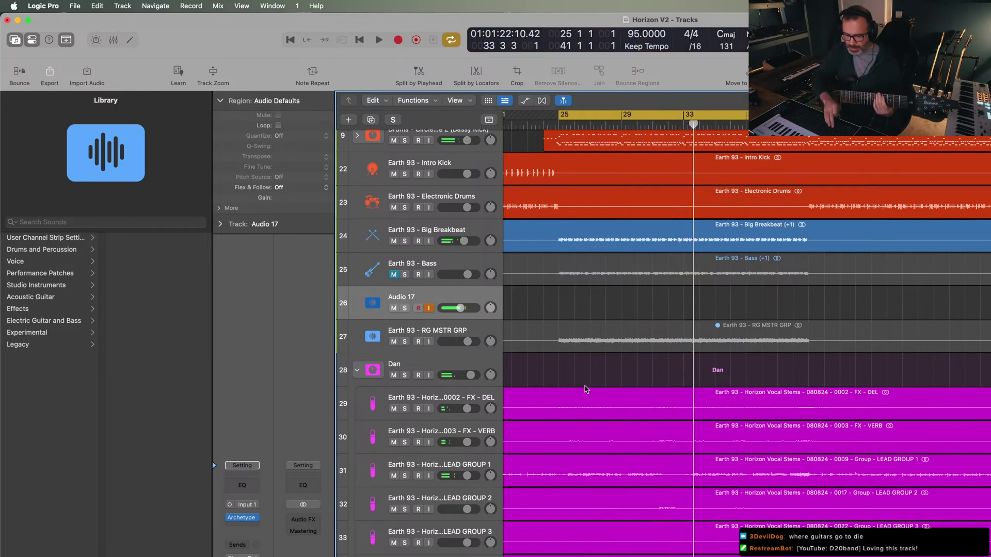
- Record a full guitar take on Audio 17 from bar 25 to bar 41, and create a new track below with duplicate settings
{"action": "key", "text": "r"}
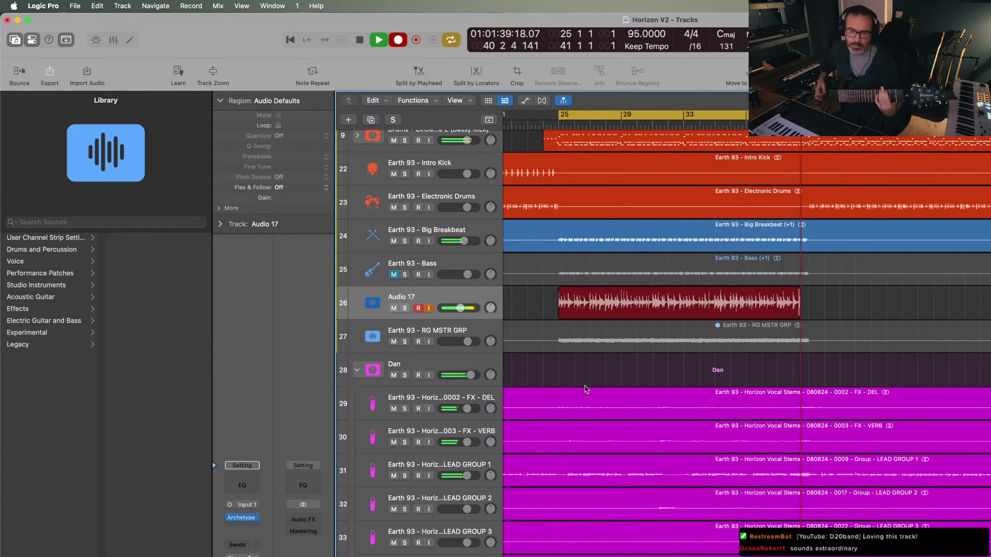
{"action": "key", "text": "space"}
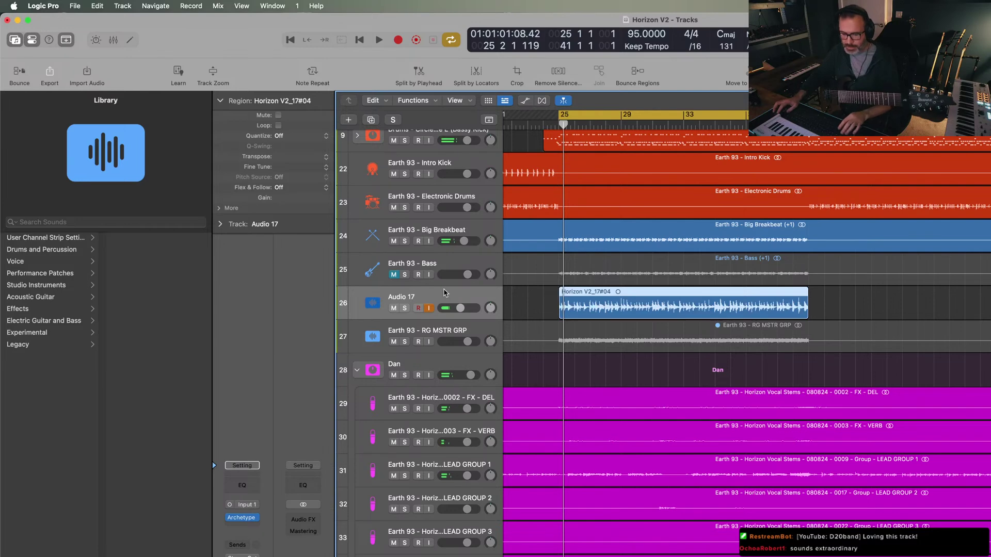
{"action": "key", "text": "super+d"}
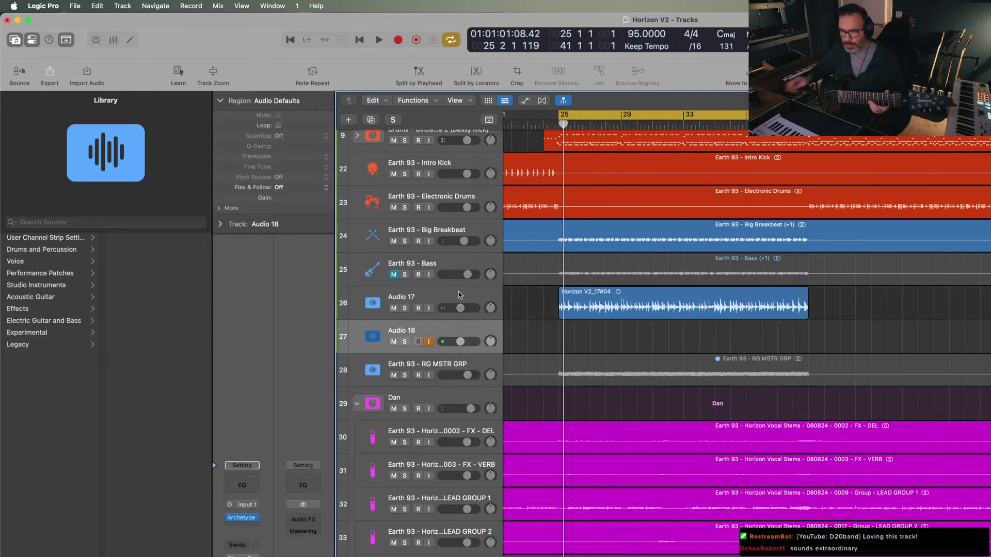
{"action": "key", "text": "r"}
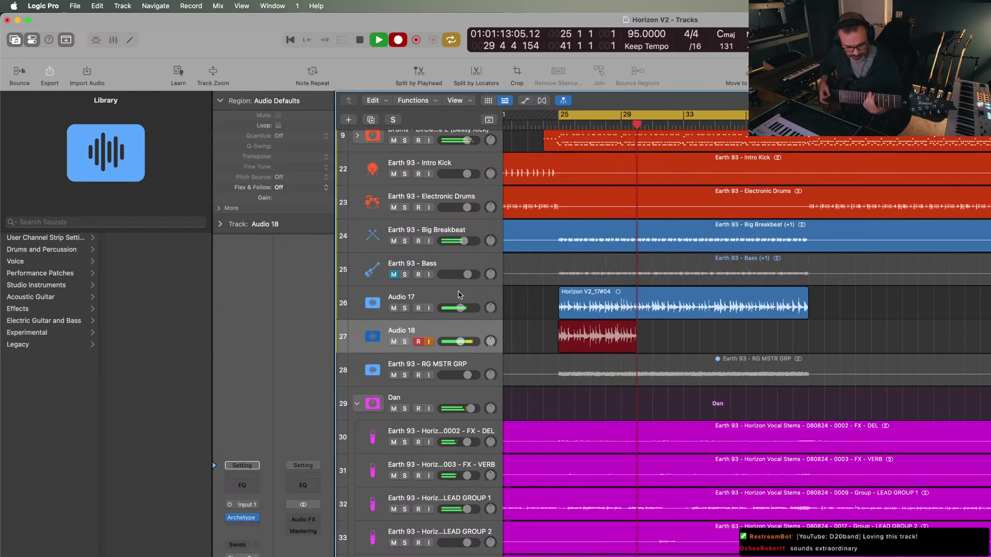
{"action": "key", "text": "space"}
{"action": "key", "text": "Delete"}
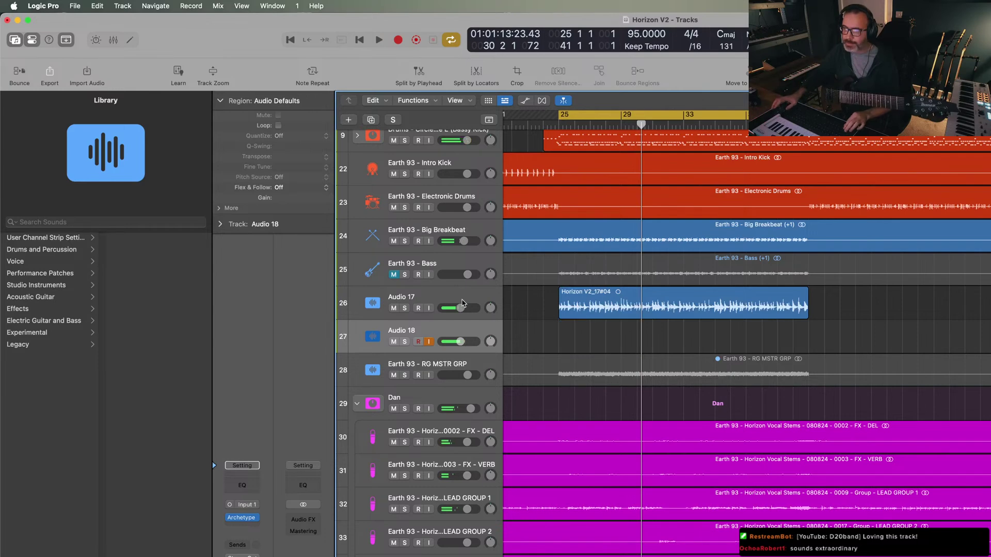
- Pan Audio 17 left and Audio 18 right, and record the doubling guitar take on Audio 18 from bar 25 to bar 41
{"action": "left_click_drag", "start_coordinate": [489, 310], "coordinate": [489, 316]}
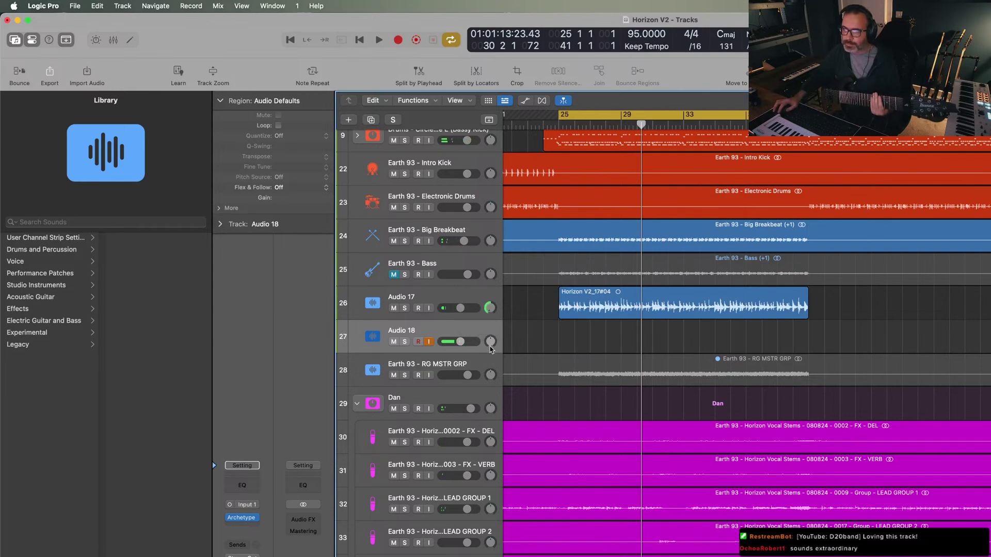
{"action": "key", "text": "r"}
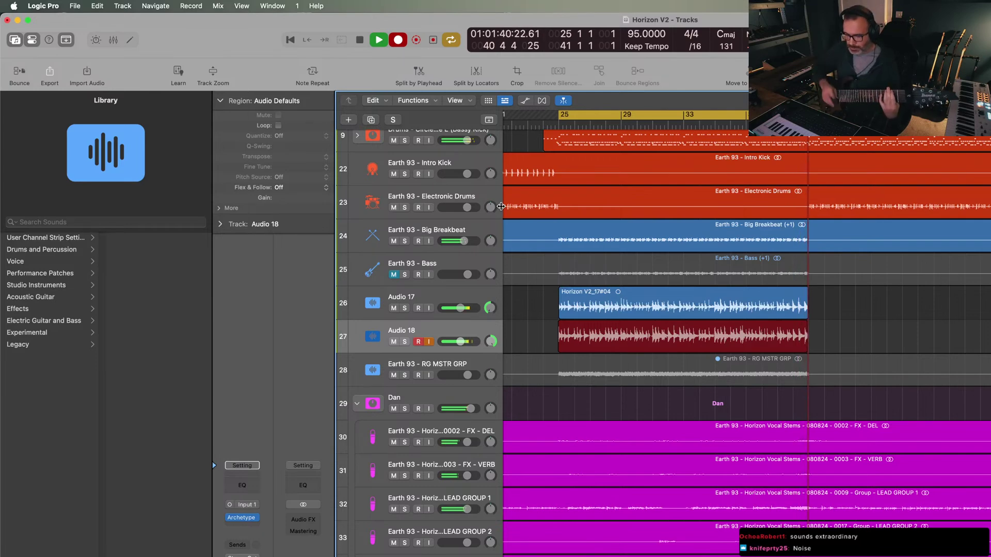
{"action": "key", "text": "space"}
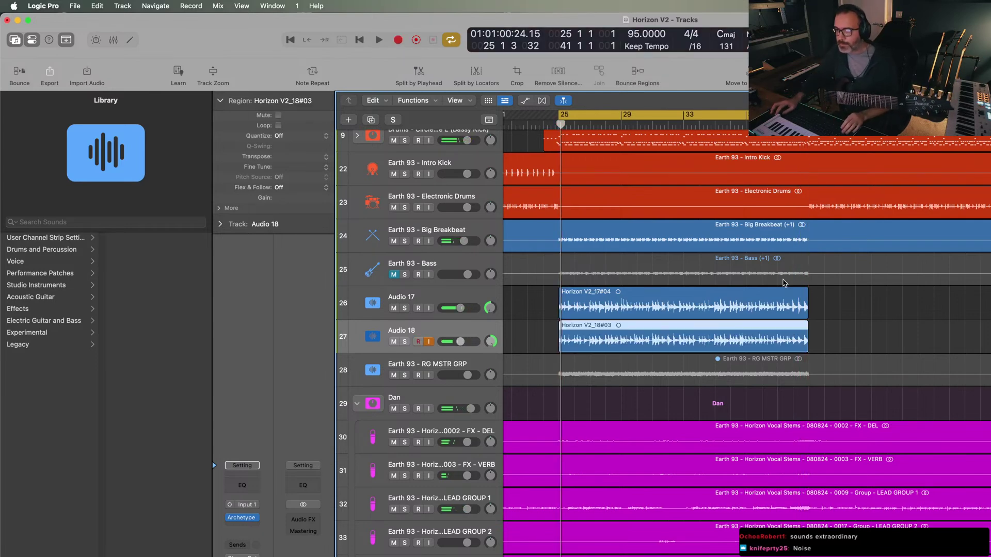
- Trim the Audio 18 take to end at bar 33 and repeat the region once directly after it
{"action": "left_click_drag", "start_coordinate": [806, 345], "coordinate": [679, 344]}
{"action": "key", "text": "super+r"}
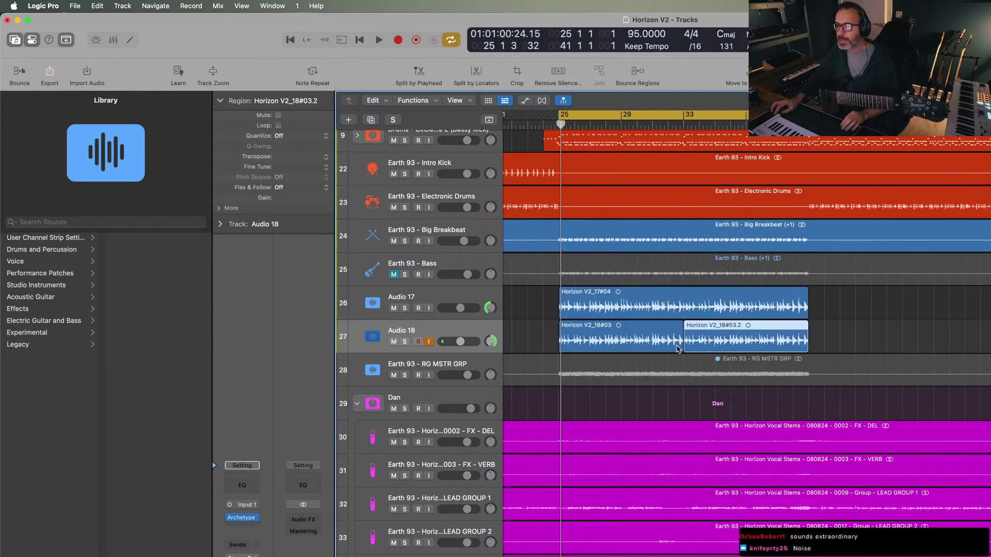
- Play back the doubled guitars from bar 25 and briefly solo the Earth 93 - Bass track to examine the original bass part
{"action": "key", "text": "space"}
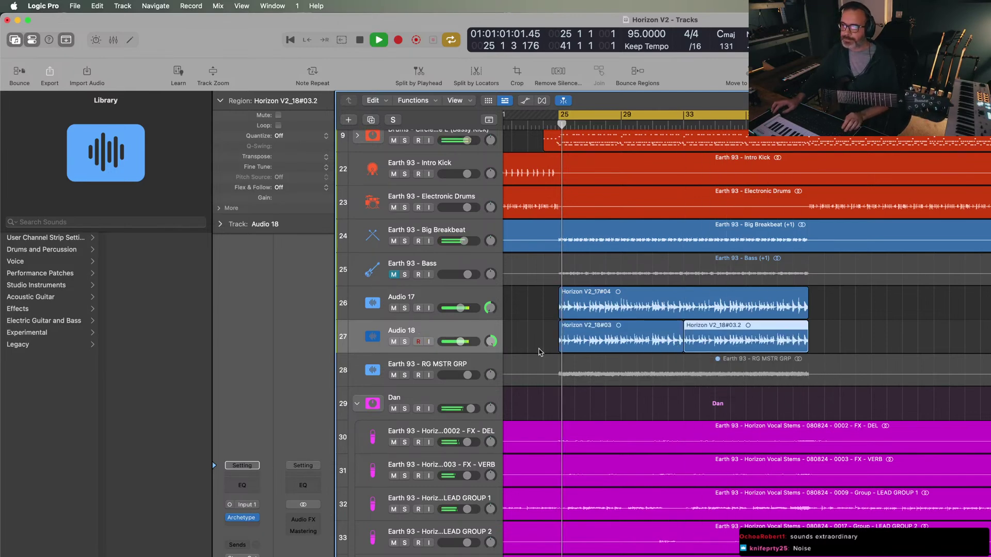
{"action": "scroll", "coordinate": [540, 344], "scroll_direction": "down", "scroll_amount": 5}
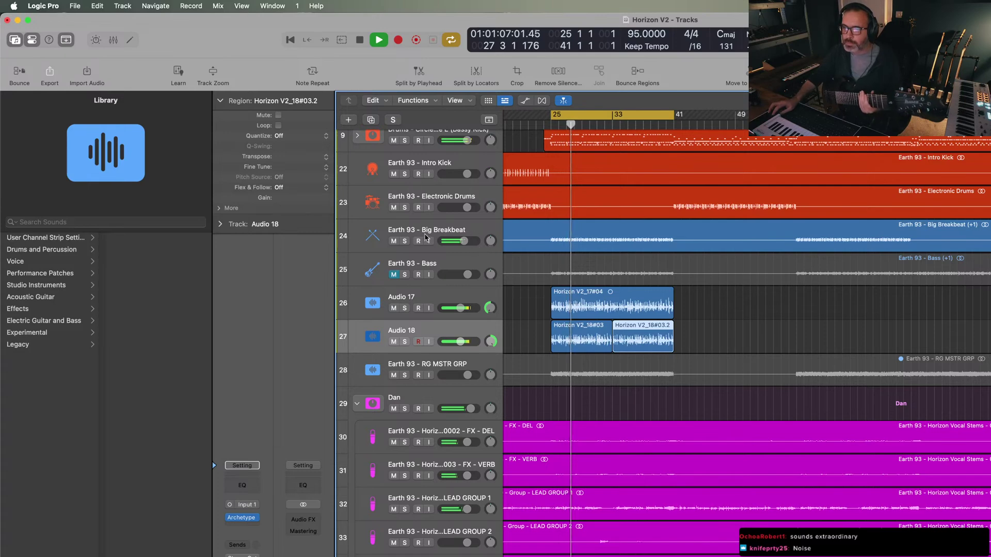
{"action": "left_click", "coordinate": [405, 274]}
{"action": "left_click", "coordinate": [393, 275]}
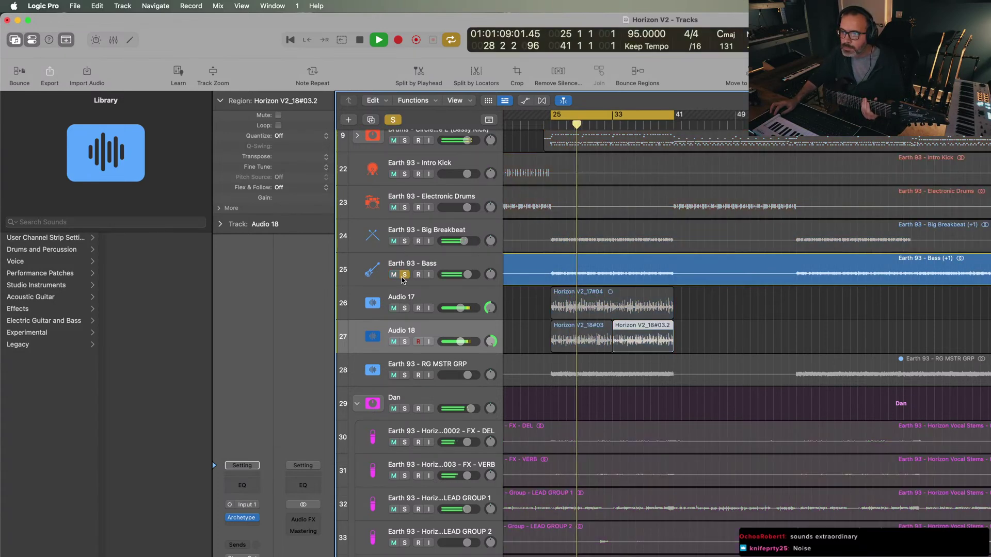
{"action": "left_click", "coordinate": [537, 272]}
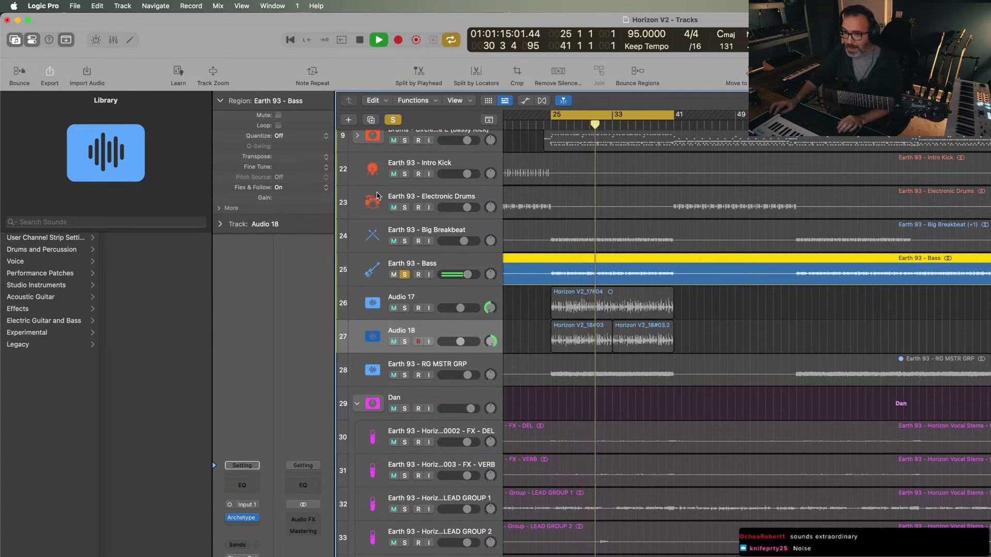
{"action": "left_click", "coordinate": [405, 275]}
{"action": "key", "text": "space"}
{"action": "key", "text": "space"}
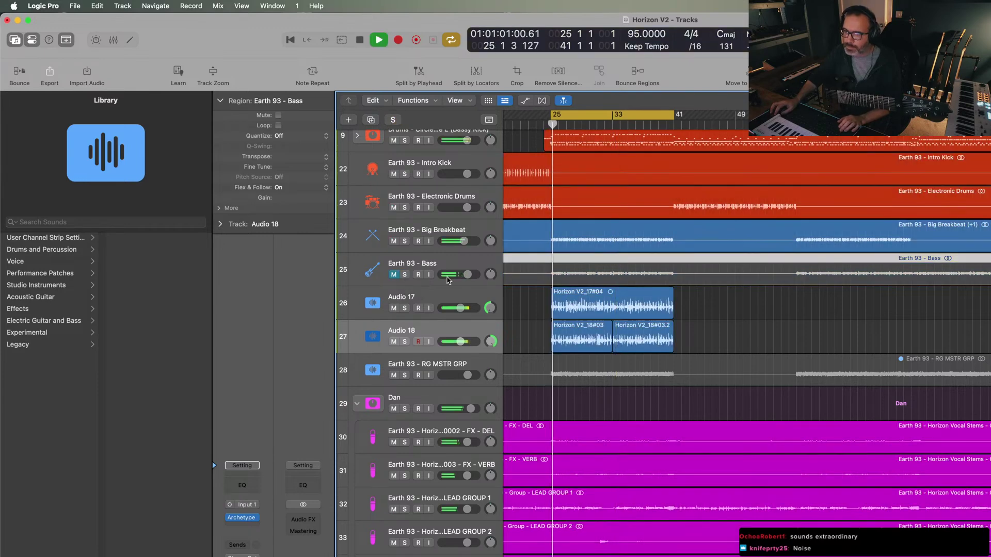
- Add a new audio track directly below the Earth 93 - Bass track
{"action": "left_click", "coordinate": [452, 266]}
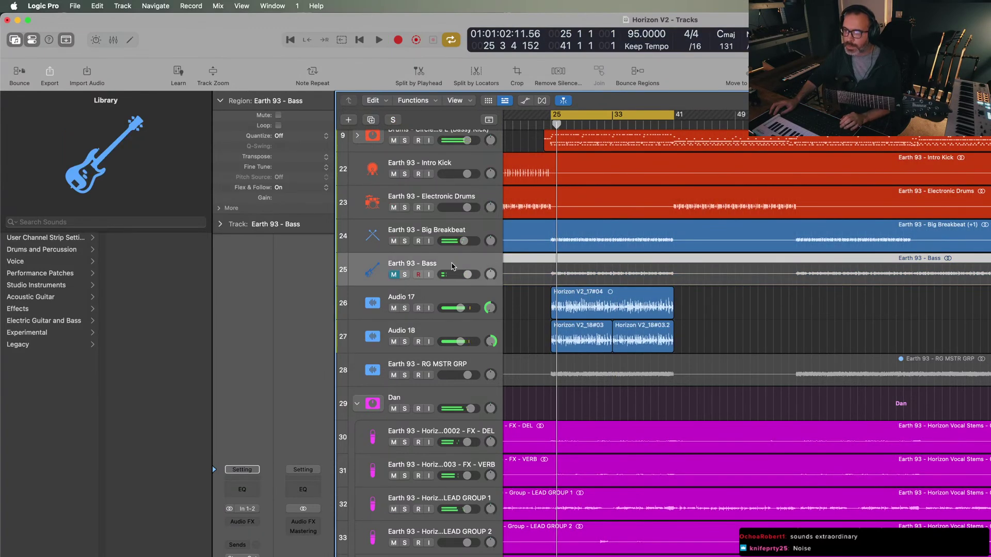
{"action": "right_click", "coordinate": [452, 266]}
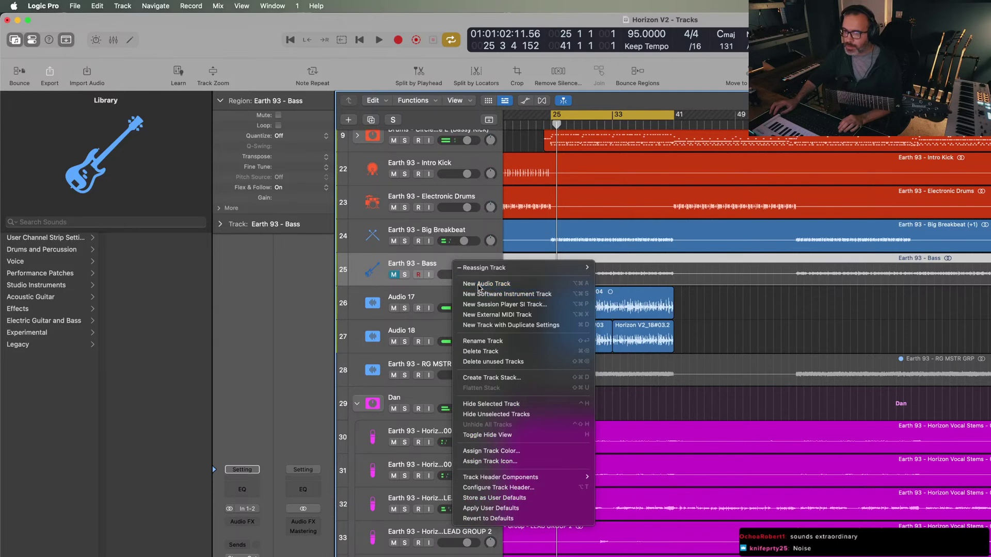
{"action": "left_click", "coordinate": [469, 283]}
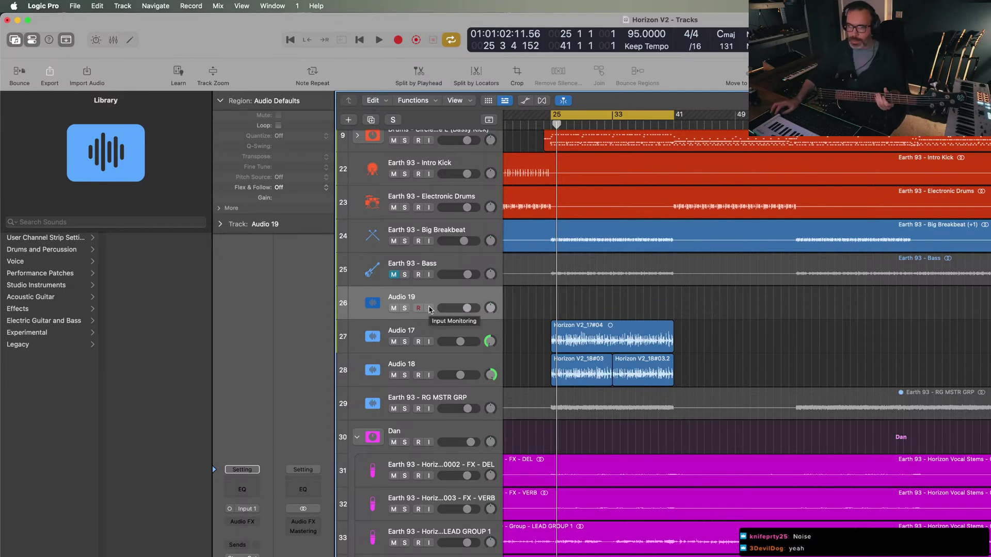
- Enable input monitoring on Audio 19 and insert the Parallax X plug-in on it
{"action": "left_click", "coordinate": [243, 521]}
{"action": "mouse_move", "coordinate": [283, 526]}
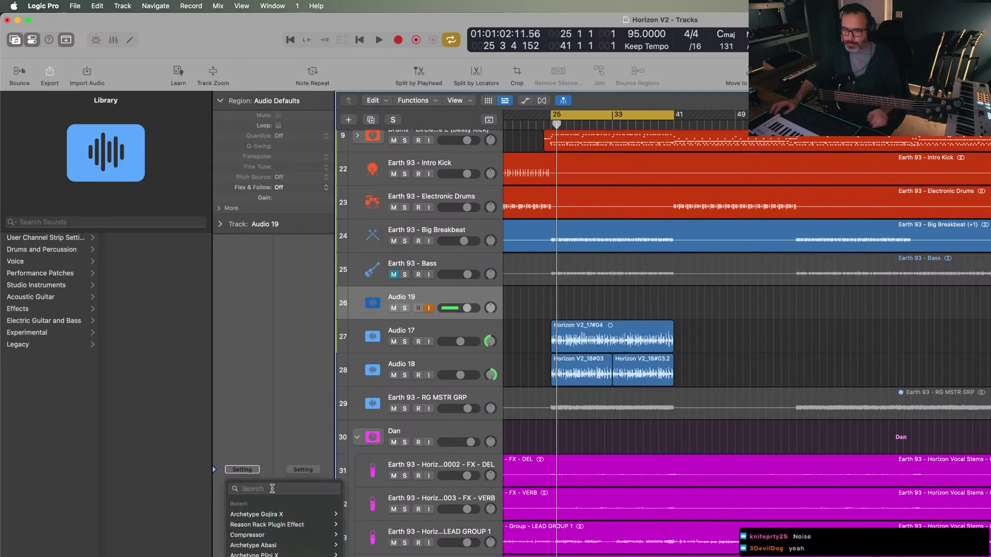
{"action": "type", "text": "parall"}
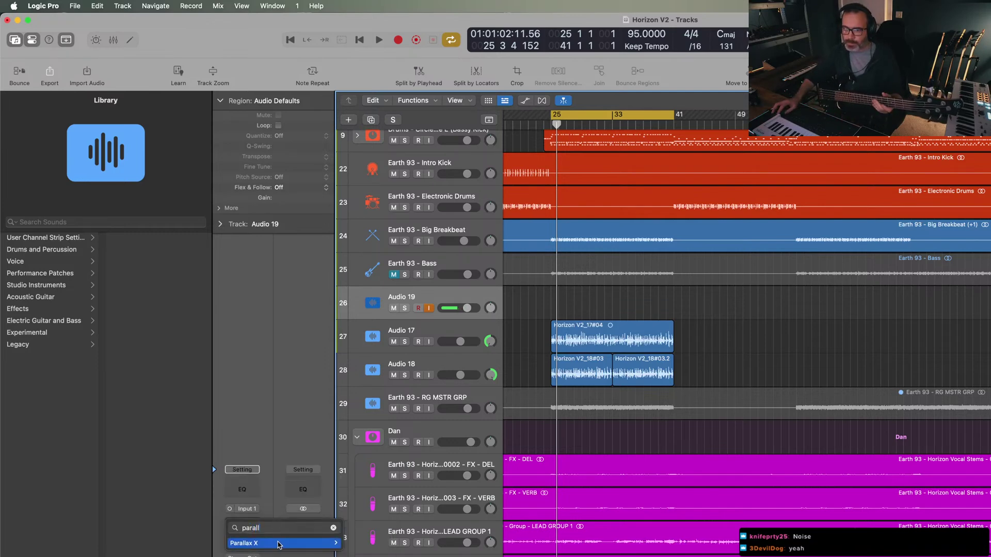
{"action": "mouse_move", "coordinate": [309, 543]}
{"action": "left_click", "coordinate": [362, 545]}
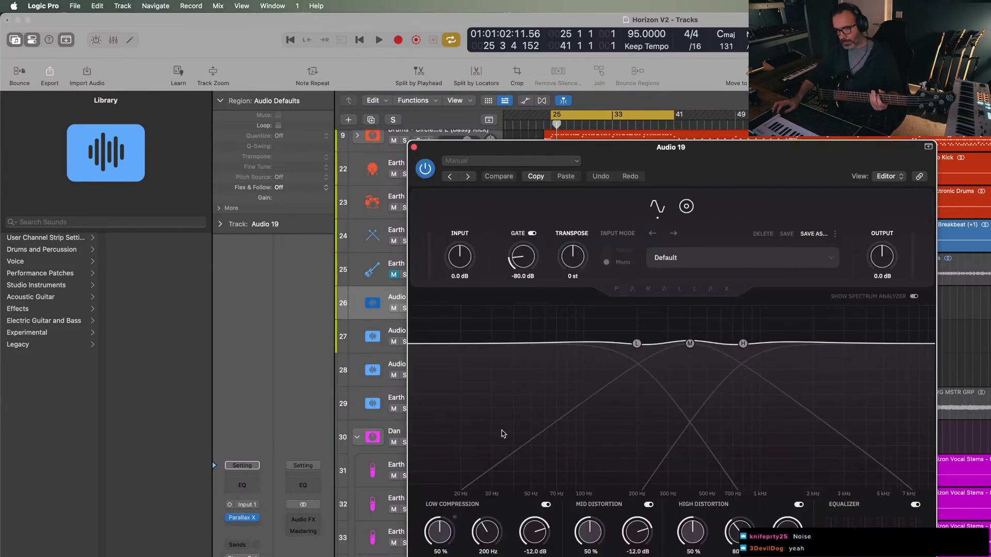
- Set Parallax X low compression to 79 %, 80 Hz, -11.2 dB, mid distortion to 74 %, -41.0 dB, high distortion to 81 %, and raise the high band slightly
{"action": "left_click_drag", "start_coordinate": [593, 542], "coordinate": [594, 521]}
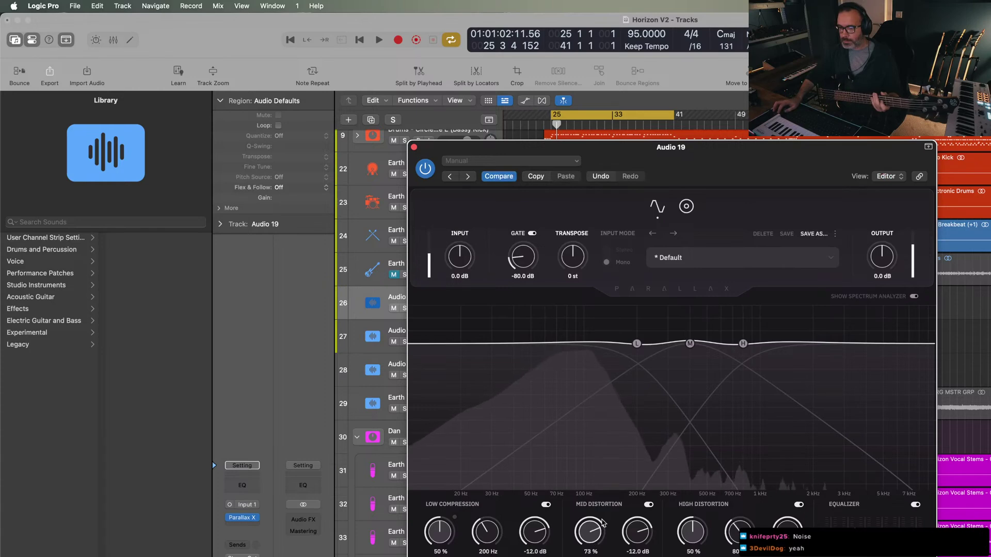
{"action": "left_click_drag", "start_coordinate": [691, 345], "coordinate": [685, 400]}
{"action": "left_click_drag", "start_coordinate": [637, 344], "coordinate": [567, 341]}
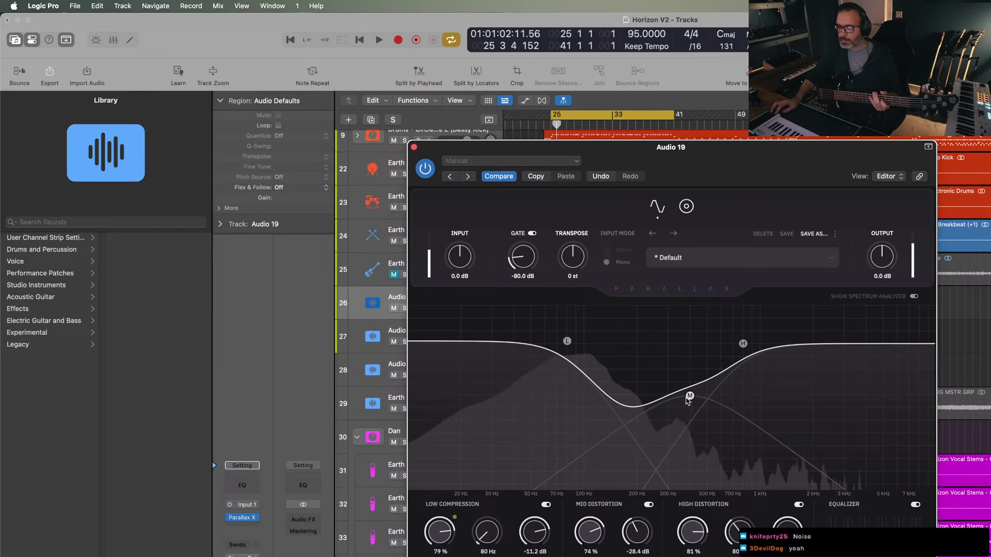
{"action": "left_click_drag", "start_coordinate": [690, 396], "coordinate": [689, 438]}
{"action": "mouse_move", "coordinate": [748, 346]}
{"action": "left_mouse_down"}
{"action": "mouse_move", "coordinate": [813, 338]}
{"action": "mouse_move", "coordinate": [734, 324]}
{"action": "mouse_move", "coordinate": [757, 352]}
{"action": "mouse_move", "coordinate": [757, 343]}
{"action": "left_mouse_up"}
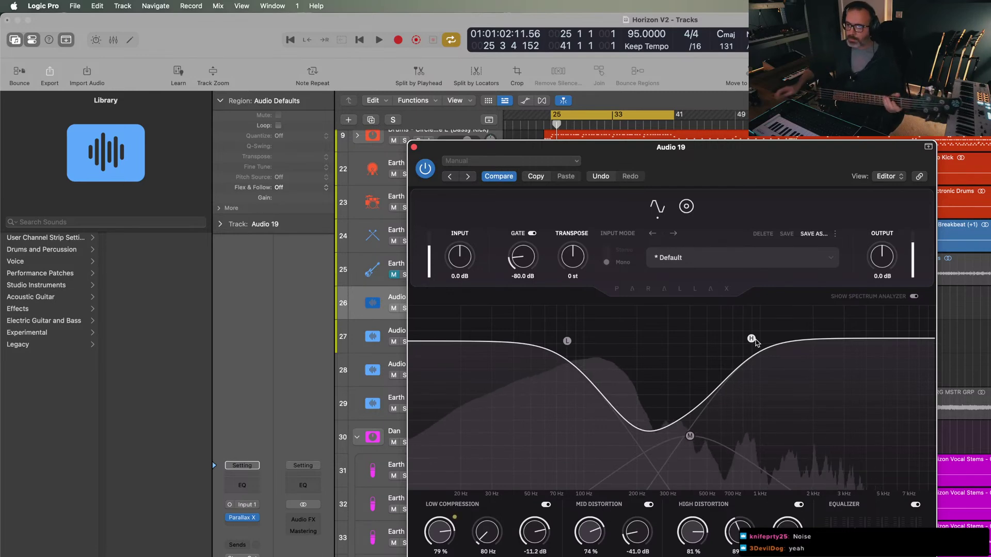
- Check the bass guitar's tuning with the Parallax X tuner, with its output unmuted, and close the tuner
{"action": "left_click", "coordinate": [686, 206]}
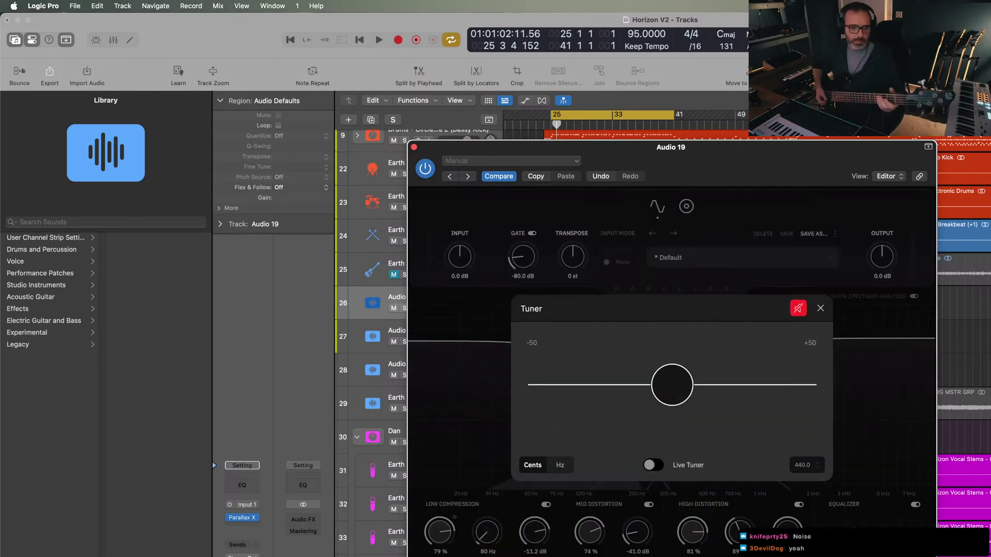
{"action": "left_click", "coordinate": [801, 313]}
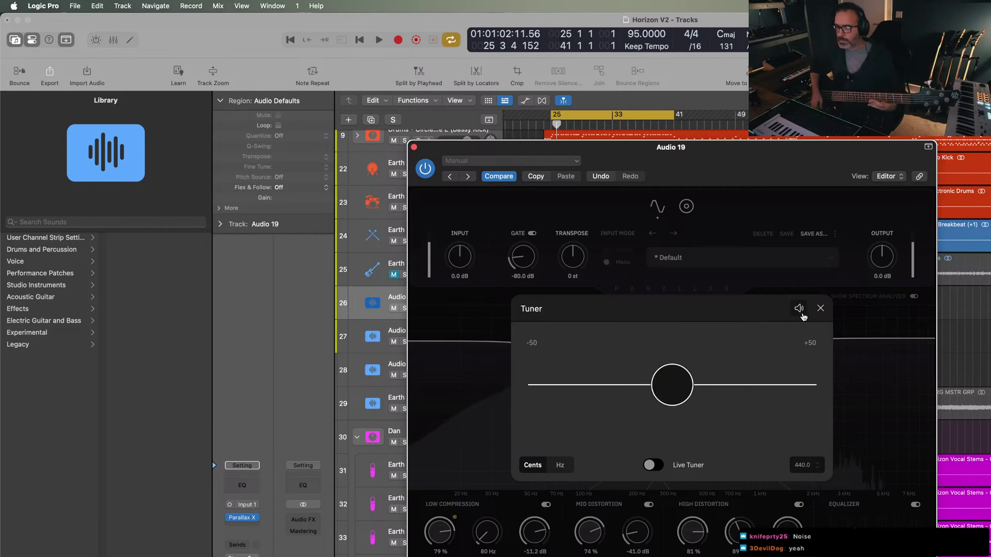
{"action": "left_click", "coordinate": [820, 310]}
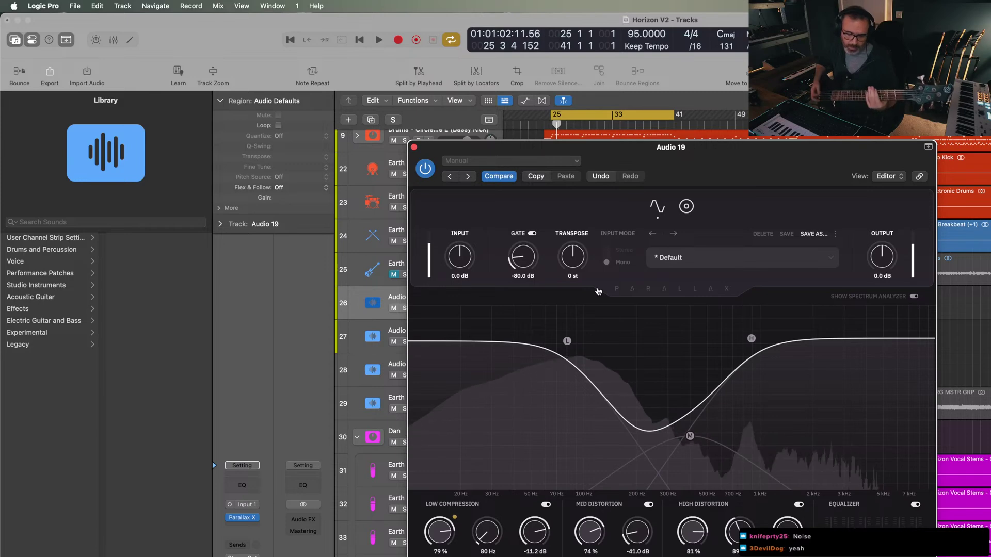
- Play the bass along with the song from bar 25, and try a Parallax X transpose of -12 st before returning it to 0 st
{"action": "key", "text": "space"}
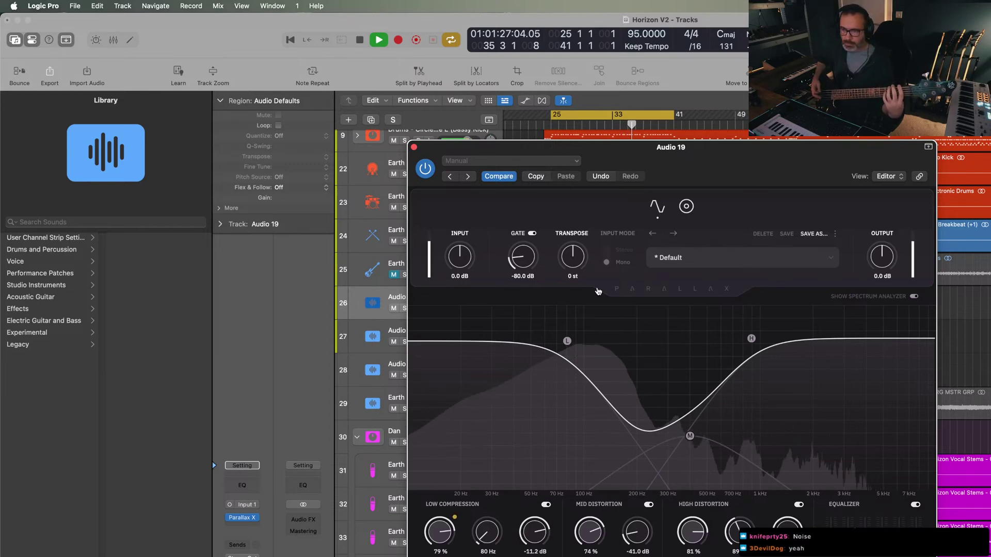
{"action": "key", "text": "space"}
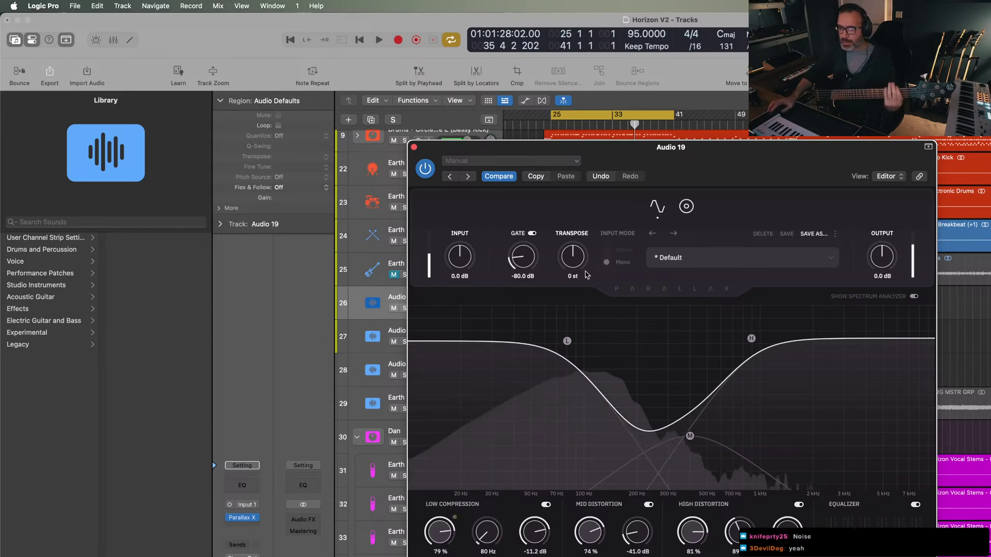
{"action": "left_click_drag", "start_coordinate": [572, 257], "coordinate": [591, 355]}
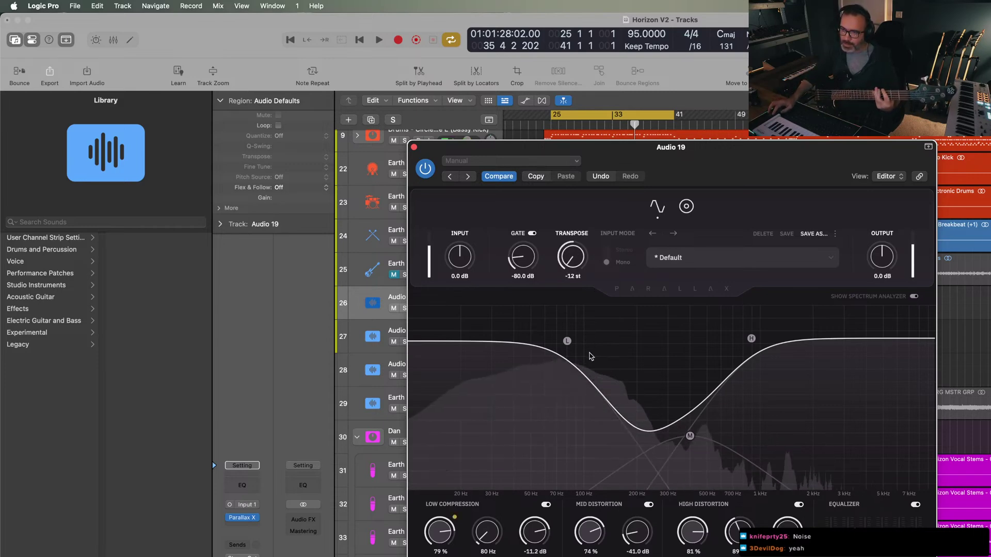
{"action": "left_click_drag", "start_coordinate": [591, 355], "coordinate": [587, 281]}
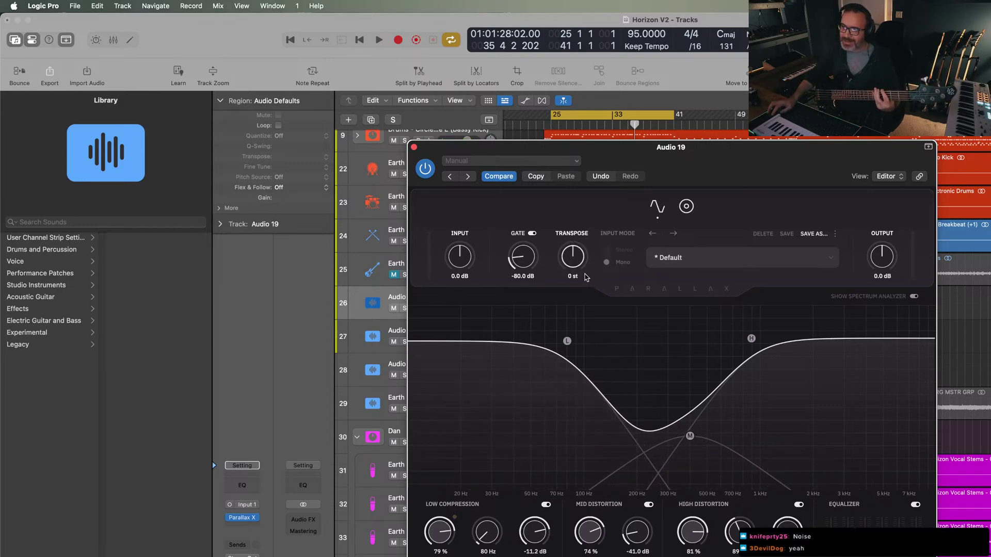
- Close Parallax X, try recording bass takes on Audio 19 from bar 25, and discard each take
{"action": "left_click", "coordinate": [414, 148]}
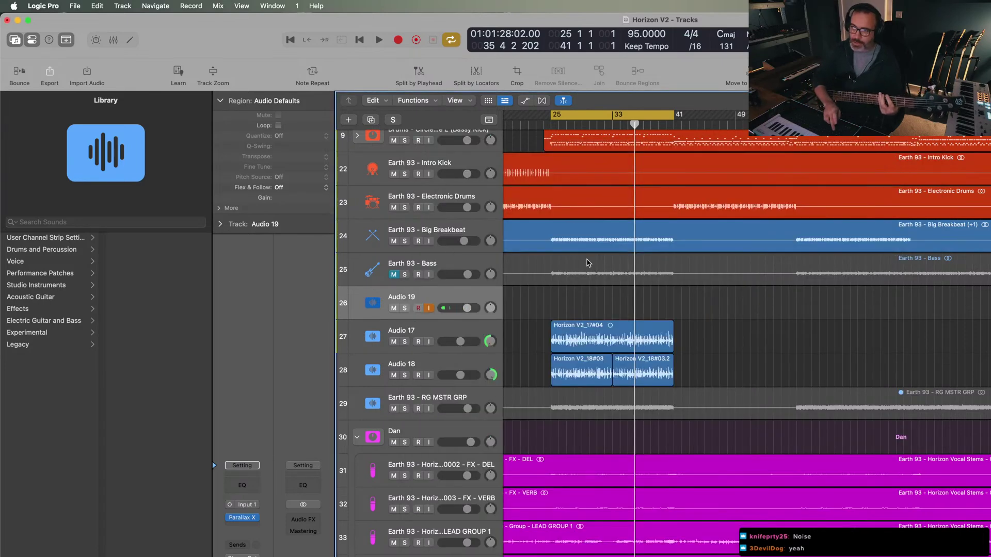
{"action": "key", "text": "r"}
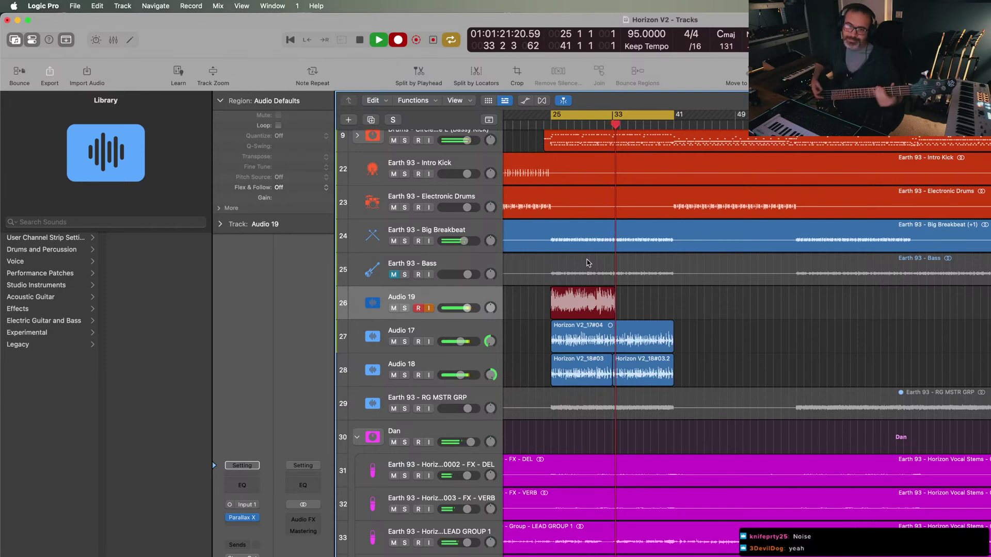
{"action": "key", "text": "space"}
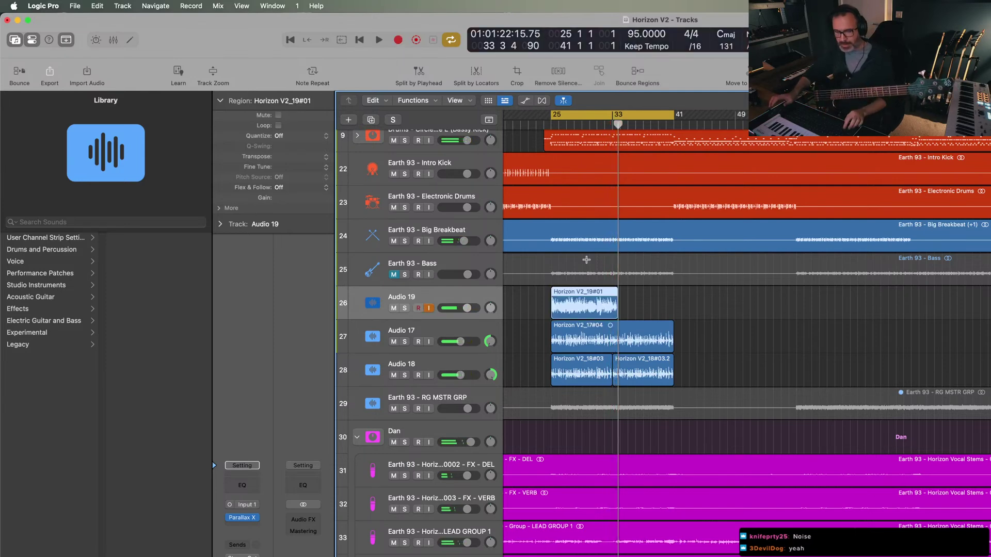
{"action": "key", "text": "Delete"}
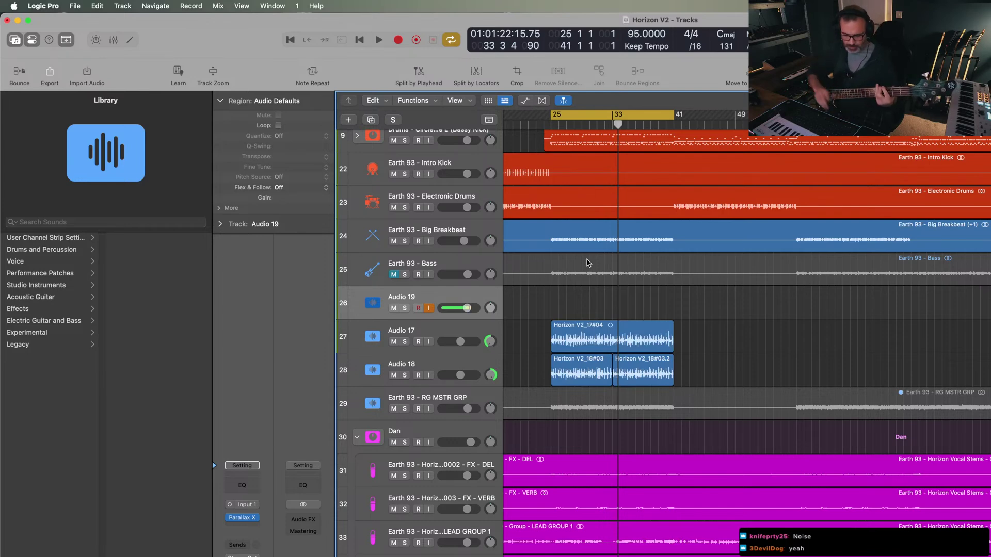
{"action": "key", "text": "r"}
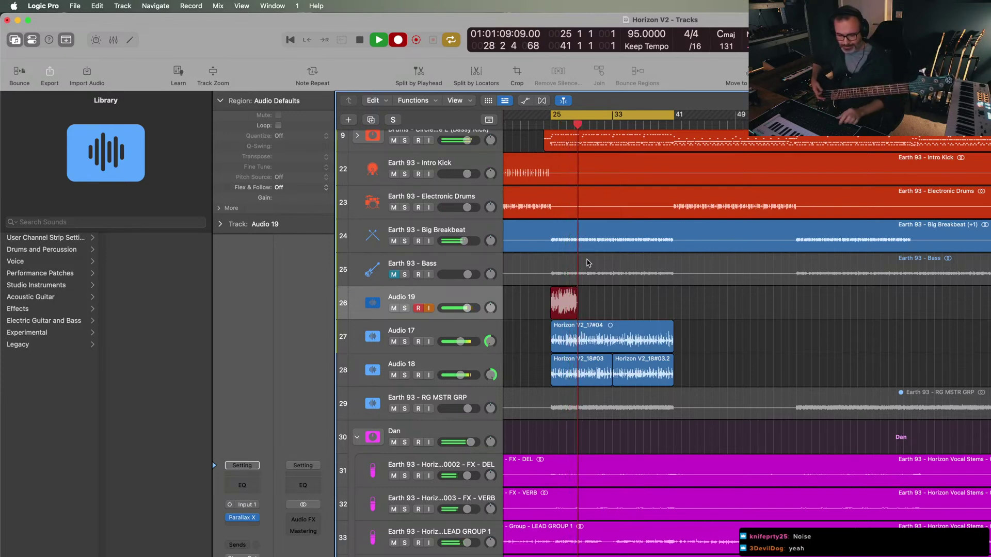
{"action": "key", "text": "super+period"}
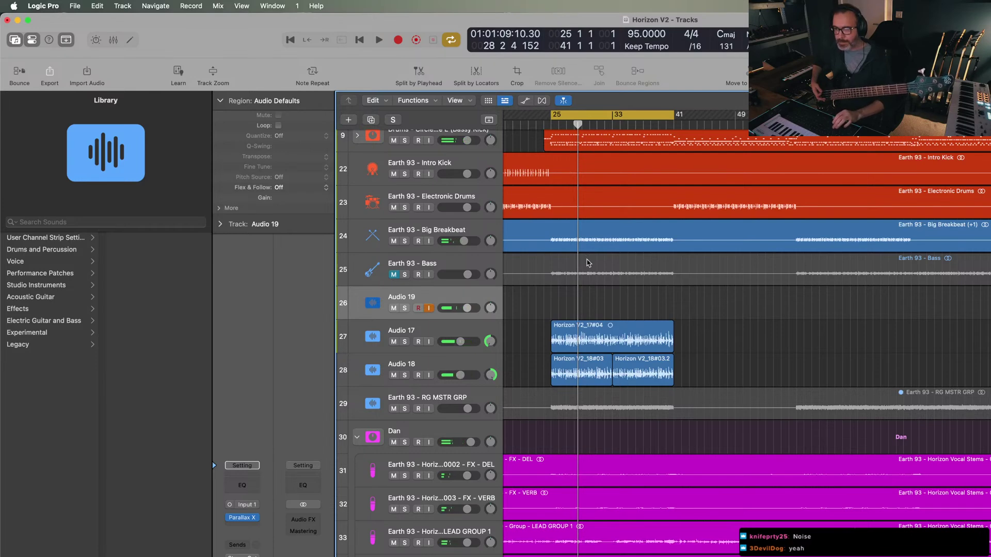
- Listen to the original Earth 93 - Bass stem soloed from bar 25, and restore its mute
{"action": "left_click", "coordinate": [393, 274]}
{"action": "left_click", "coordinate": [405, 274]}
{"action": "key", "text": "space"}
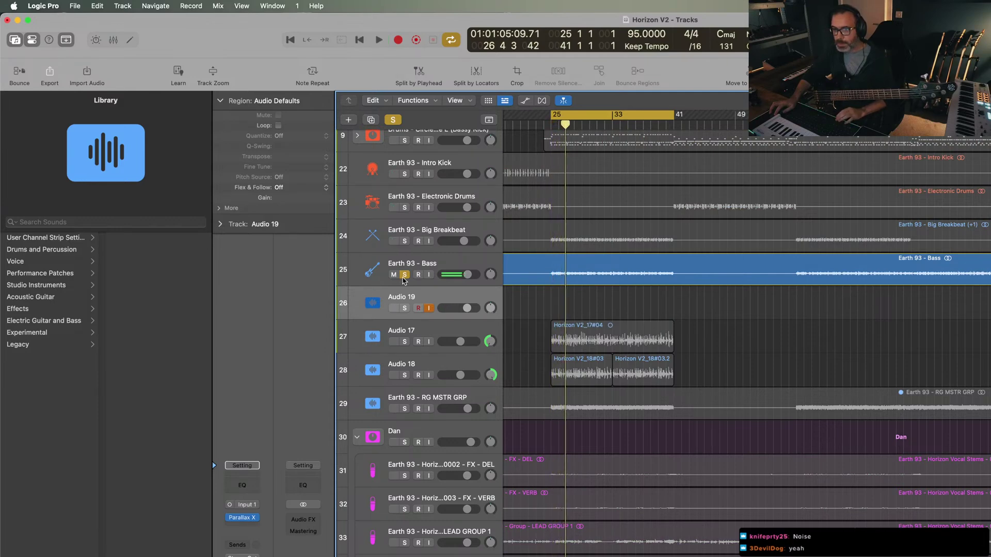
{"action": "left_click", "coordinate": [404, 274]}
{"action": "left_click", "coordinate": [393, 275]}
- Record a full bass take on Audio 19 from bar 25 to bar 41 and turn off its input monitoring
{"action": "key", "text": "r"}
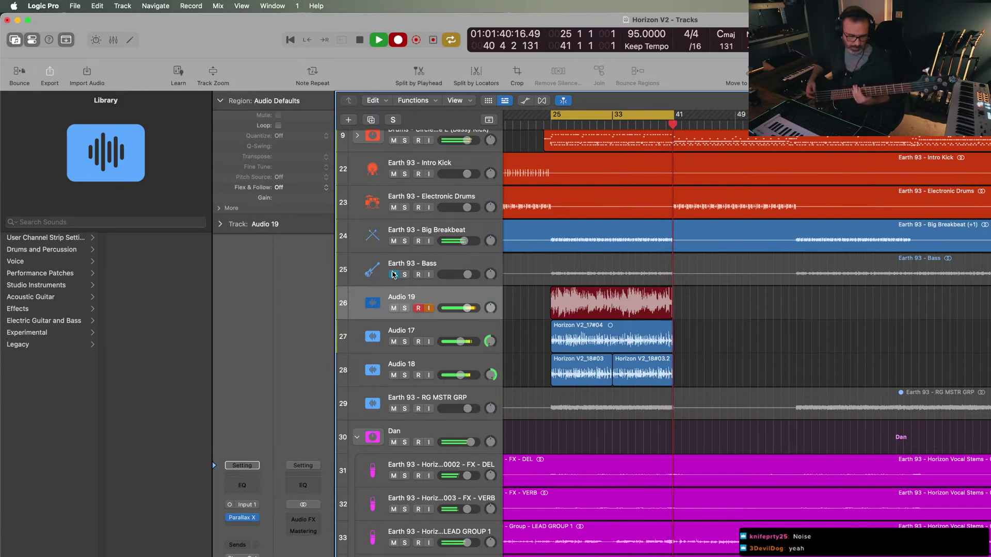
{"action": "key", "text": "space"}
{"action": "left_click", "coordinate": [394, 274]}
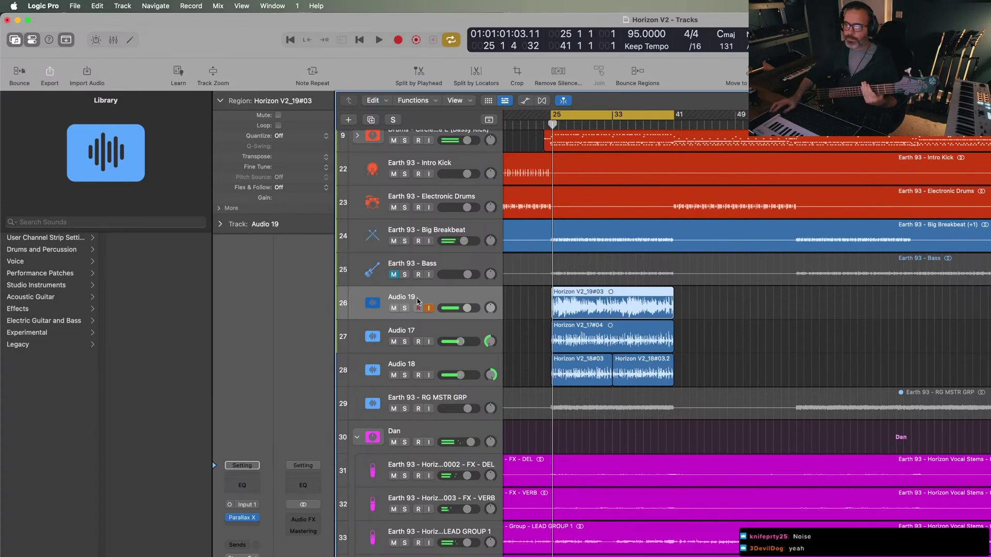
- During playback, add a Channel EQ to Audio 19 with a -9.3 dB cut at 220 Hz, Q 0.46
{"action": "key", "text": "space"}
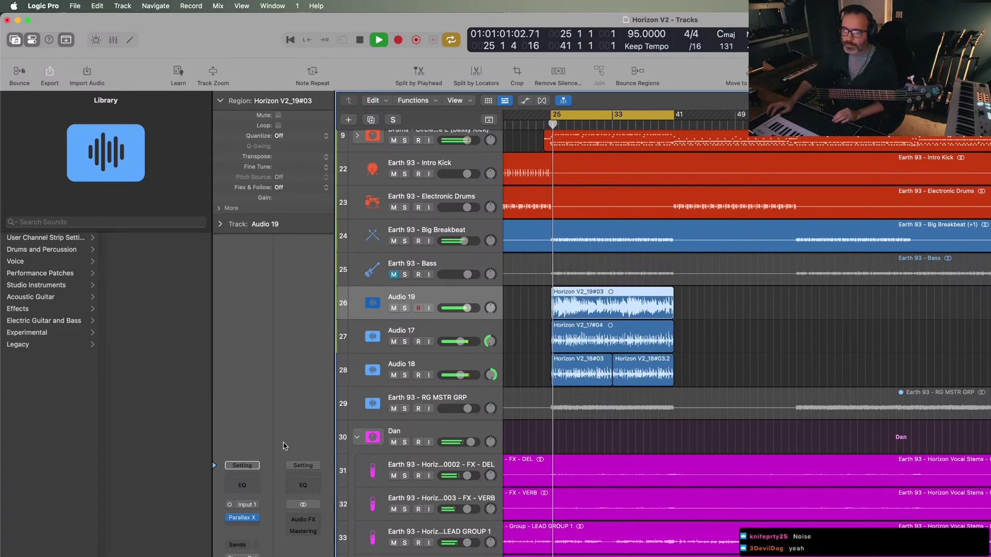
{"action": "left_click", "coordinate": [242, 486]}
{"action": "left_click_drag", "start_coordinate": [643, 272], "coordinate": [588, 316]}
- Insert a Compressor ahead of Parallax X on Audio 19, set it to Studio FET, and close it
{"action": "left_click", "coordinate": [243, 505]}
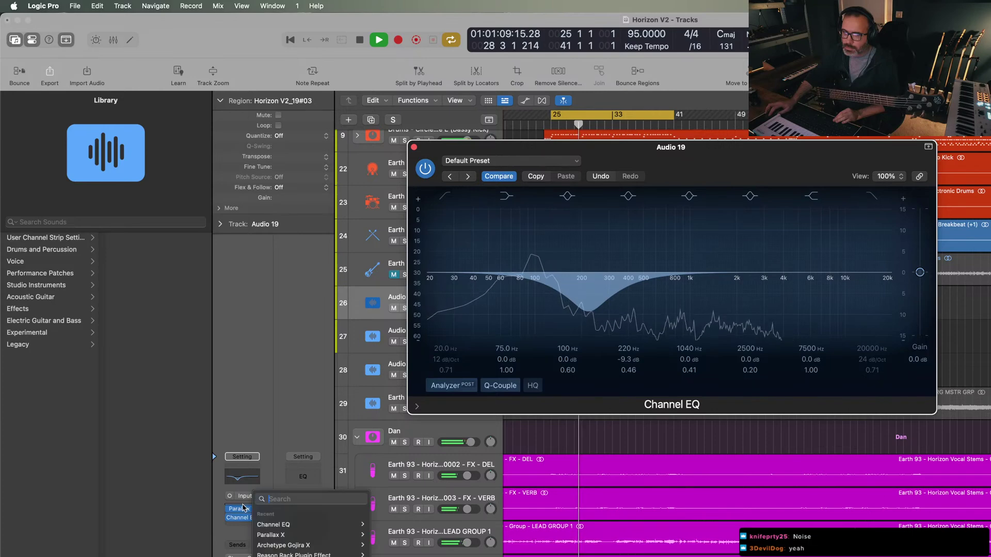
{"action": "mouse_move", "coordinate": [270, 527]}
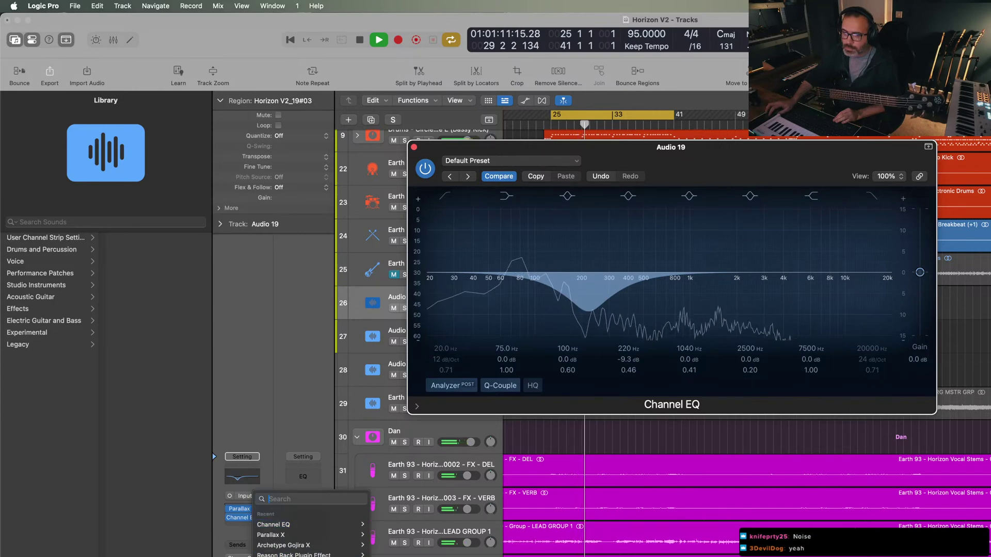
{"action": "left_click", "coordinate": [528, 403]}
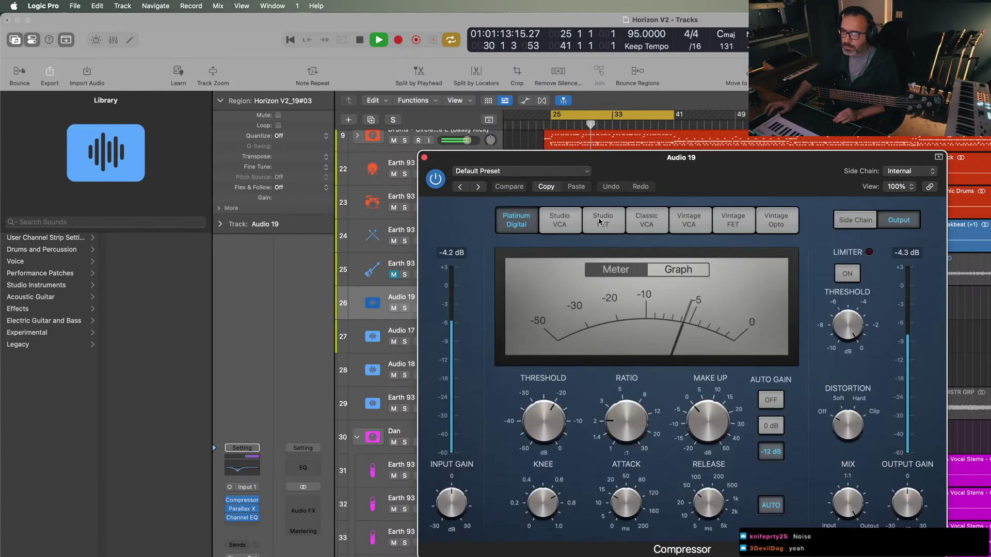
{"action": "left_click", "coordinate": [601, 220]}
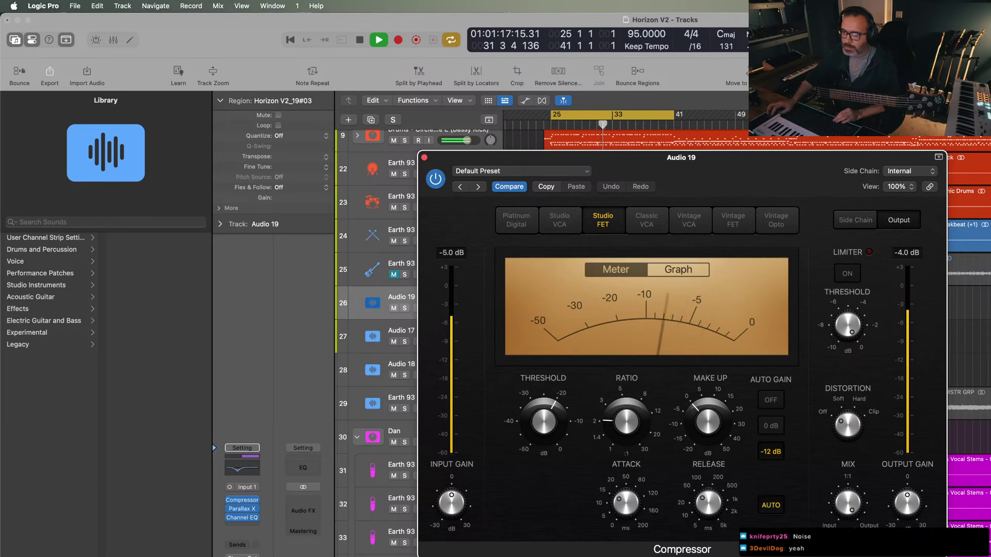
{"action": "left_click", "coordinate": [424, 157]}
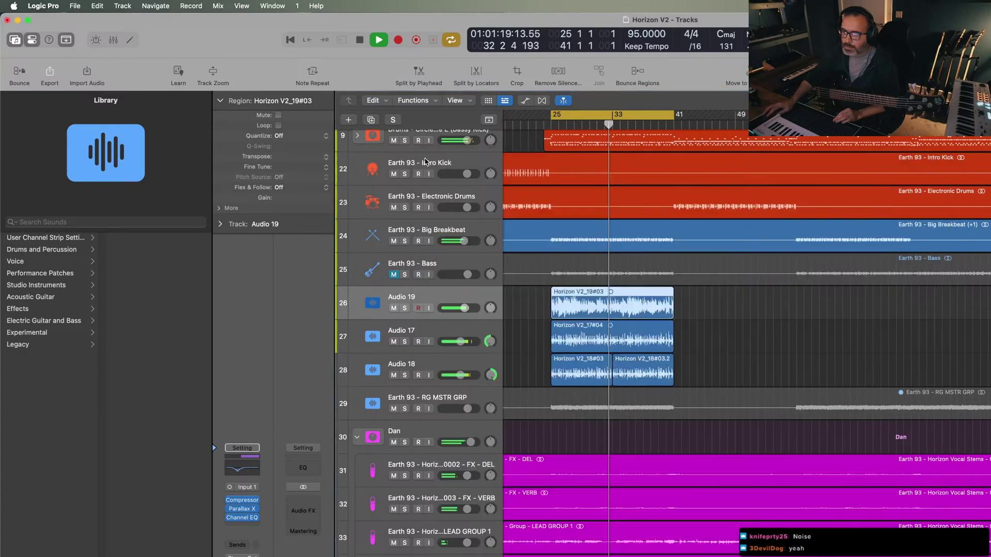
- Group the two guitar tracks, Audio 17 and Audio 18, into a summing stack
{"action": "left_click", "coordinate": [462, 333]}
{"action": "left_click", "coordinate": [465, 367], "text": "shift"}
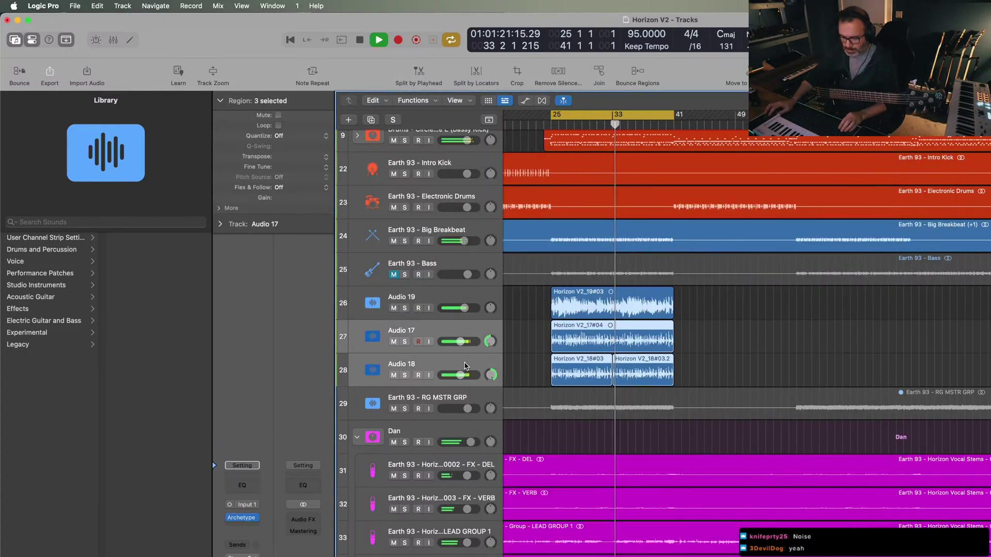
{"action": "key", "text": "super+shift+d"}
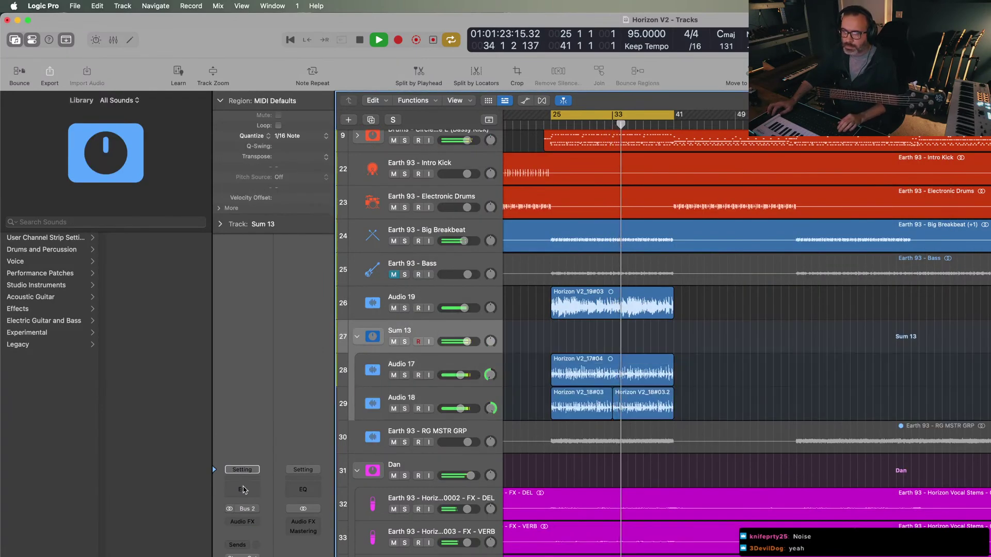
- Add a Channel EQ to the guitar stack, cutting 5.4 dB at 630 Hz and 8.9 dB at 2840 Hz with Q 65
{"action": "key", "text": "e"}
{"action": "left_click_drag", "start_coordinate": [622, 274], "coordinate": [659, 295]}
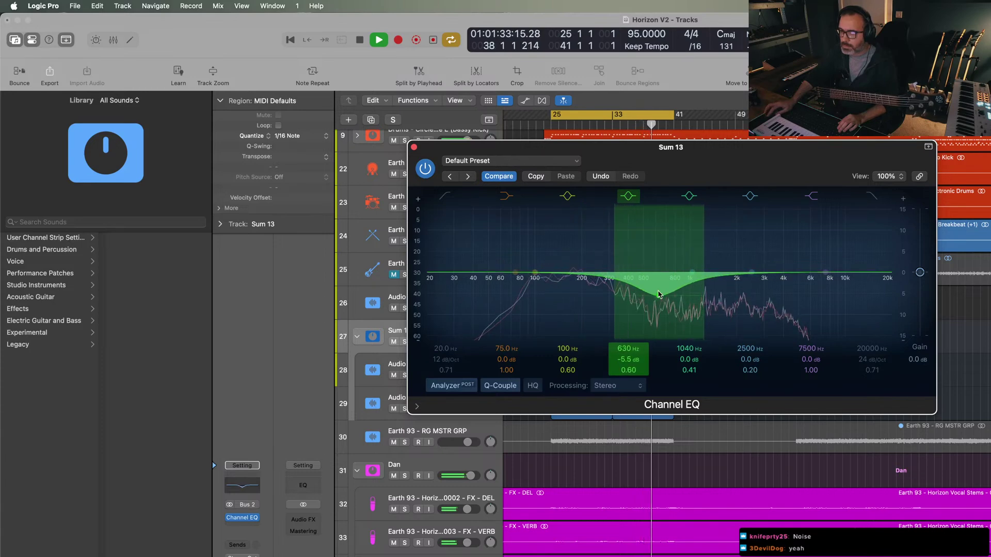
{"action": "scroll", "coordinate": [752, 276], "scroll_direction": "up", "scroll_amount": 10}
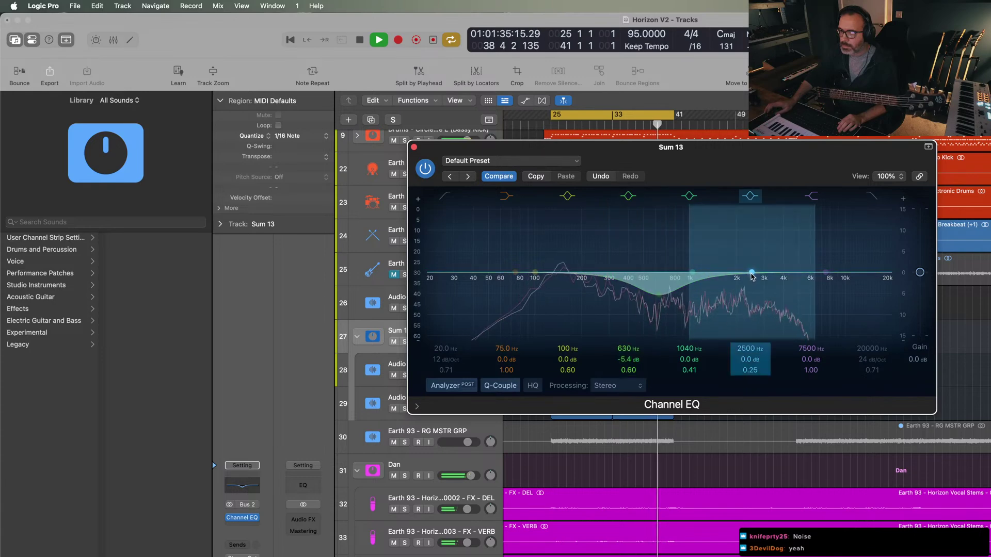
{"action": "mouse_move", "coordinate": [752, 276]}
{"action": "left_mouse_down"}
{"action": "mouse_move", "coordinate": [745, 295]}
{"action": "mouse_move", "coordinate": [769, 246]}
{"action": "mouse_move", "coordinate": [769, 215]}
{"action": "mouse_move", "coordinate": [770, 279]}
{"action": "mouse_move", "coordinate": [755, 217]}
{"action": "mouse_move", "coordinate": [767, 270]}
{"action": "mouse_move", "coordinate": [765, 263]}
{"action": "mouse_move", "coordinate": [759, 335]}
{"action": "mouse_move", "coordinate": [760, 279]}
{"action": "left_mouse_up"}
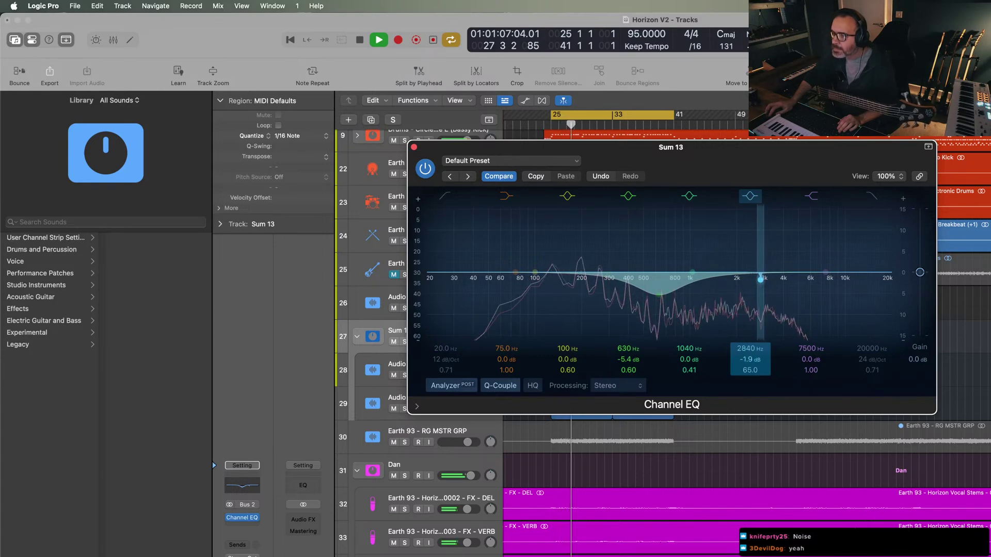
{"action": "mouse_move", "coordinate": [760, 315]}
{"action": "left_mouse_down"}
{"action": "mouse_move", "coordinate": [760, 268]}
{"action": "mouse_move", "coordinate": [761, 309]}
{"action": "left_mouse_up"}
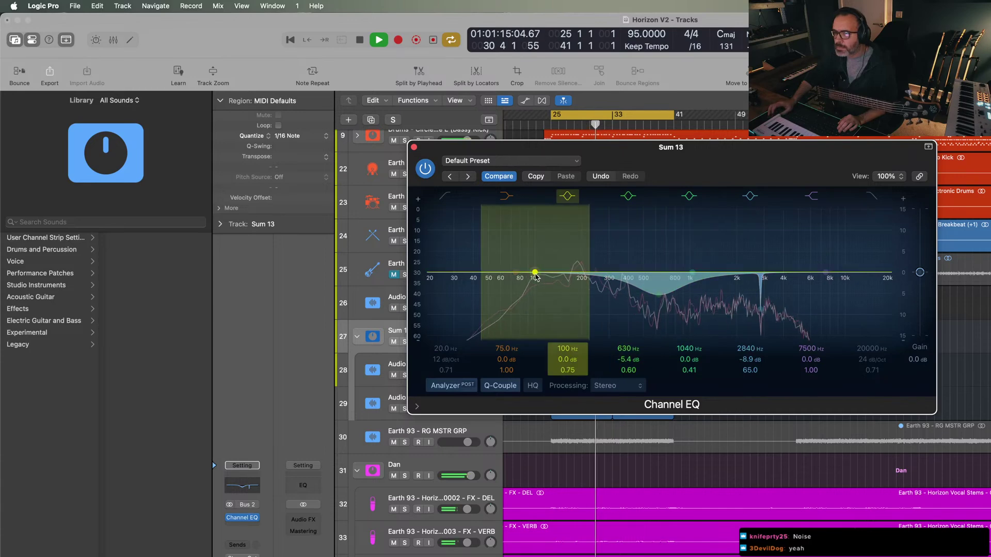
- Add a -6.6 dB notch at 3320 Hz with Q 47 and a low-cut filter to the guitar stack's EQ, and close it
{"action": "scroll", "coordinate": [533, 274], "scroll_direction": "up", "scroll_amount": 10}
{"action": "left_click_drag", "start_coordinate": [536, 272], "coordinate": [771, 300]}
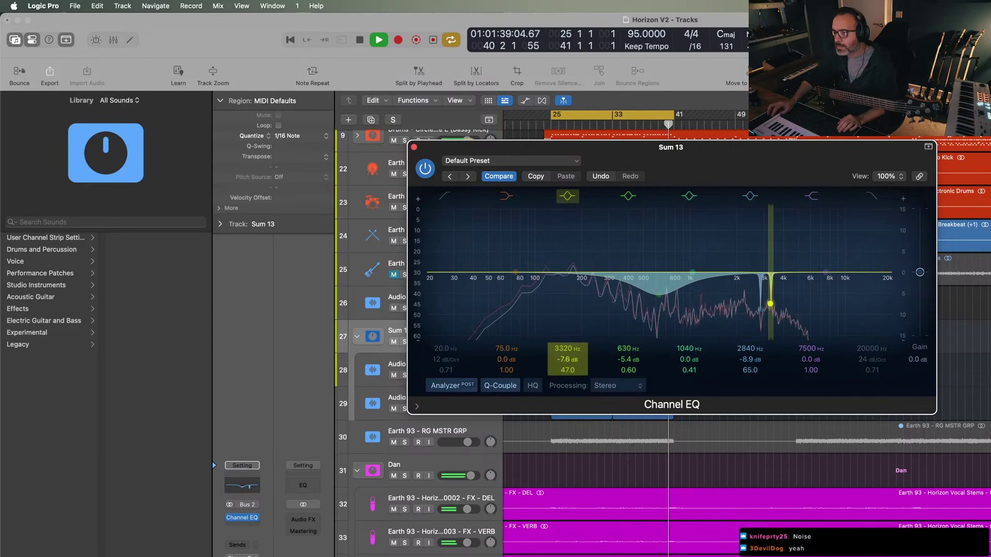
{"action": "left_click", "coordinate": [445, 196]}
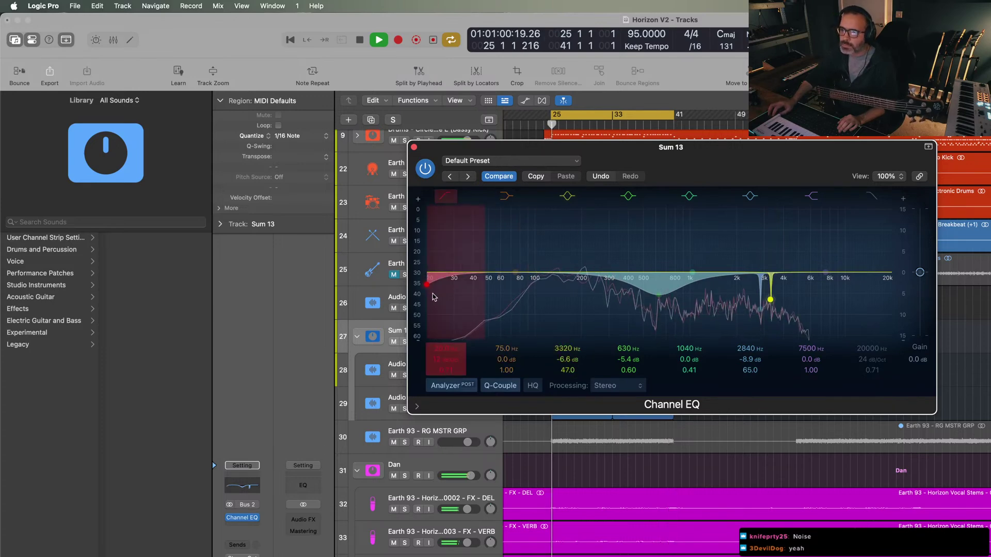
{"action": "left_click_drag", "start_coordinate": [431, 287], "coordinate": [552, 297]}
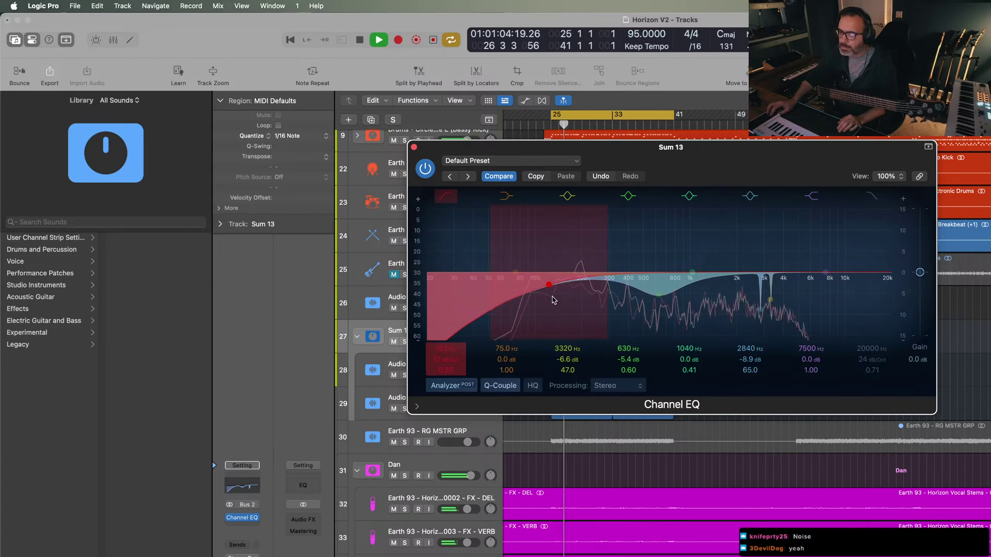
{"action": "key", "text": "space"}
{"action": "left_click", "coordinate": [413, 146]}
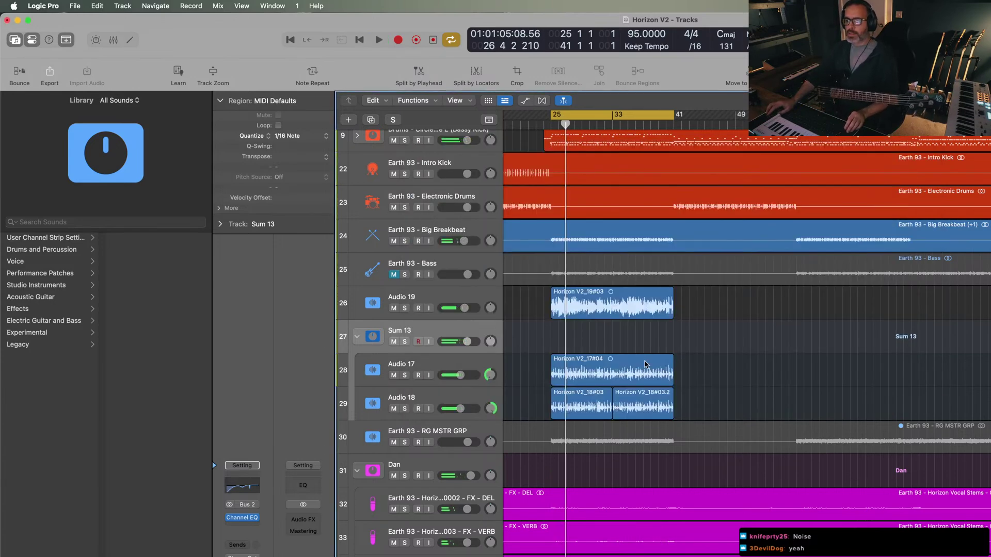
- Copy the new bass and guitar regions to the second Big Breakbeat section, and briefly play the song from bar 9
{"action": "scroll", "coordinate": [624, 315], "scroll_direction": "left", "scroll_amount": 5}
{"action": "left_click_drag", "start_coordinate": [623, 314], "coordinate": [749, 408]}
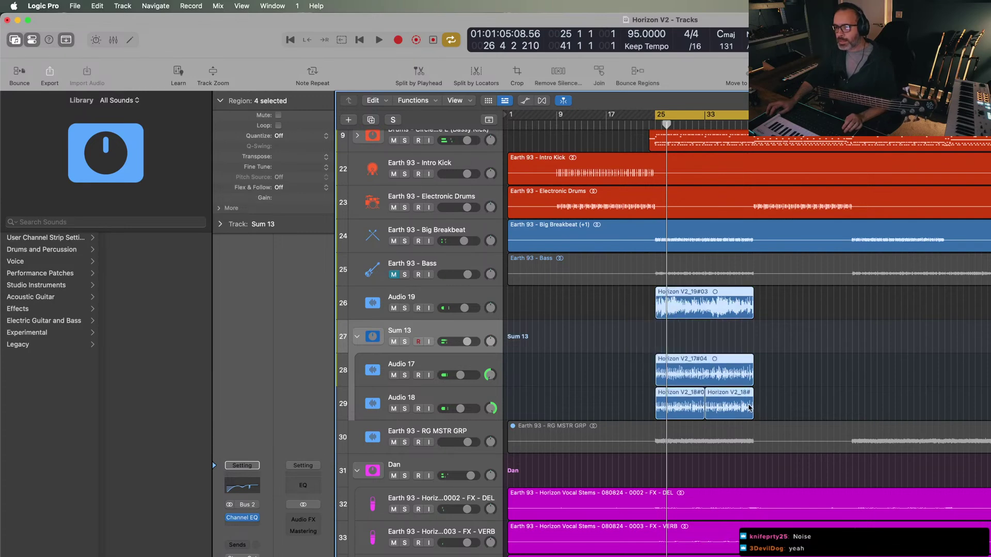
{"action": "left_click_drag", "start_coordinate": [675, 312], "coordinate": [872, 318]}
{"action": "left_click", "coordinate": [554, 131]}
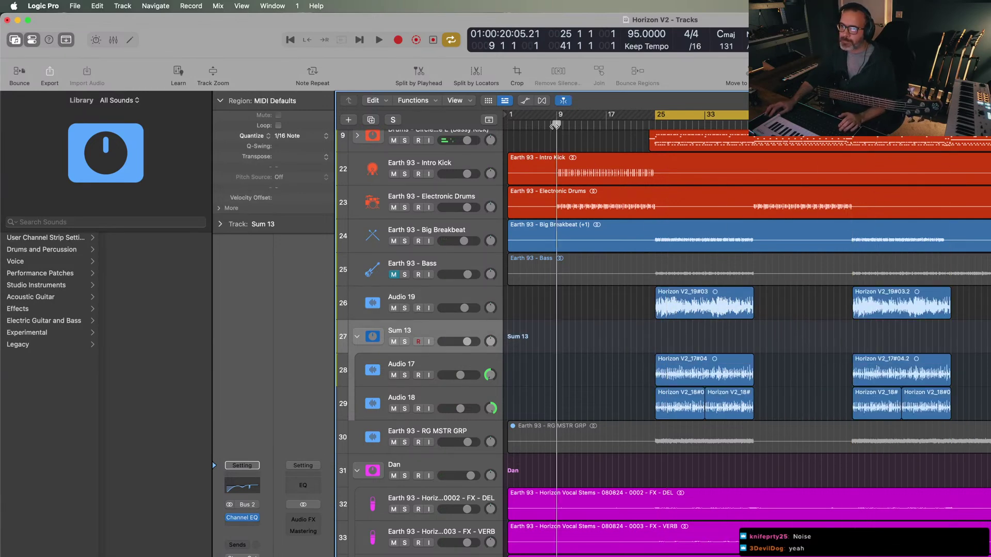
{"action": "key", "text": "space"}
{"action": "key", "text": "space"}
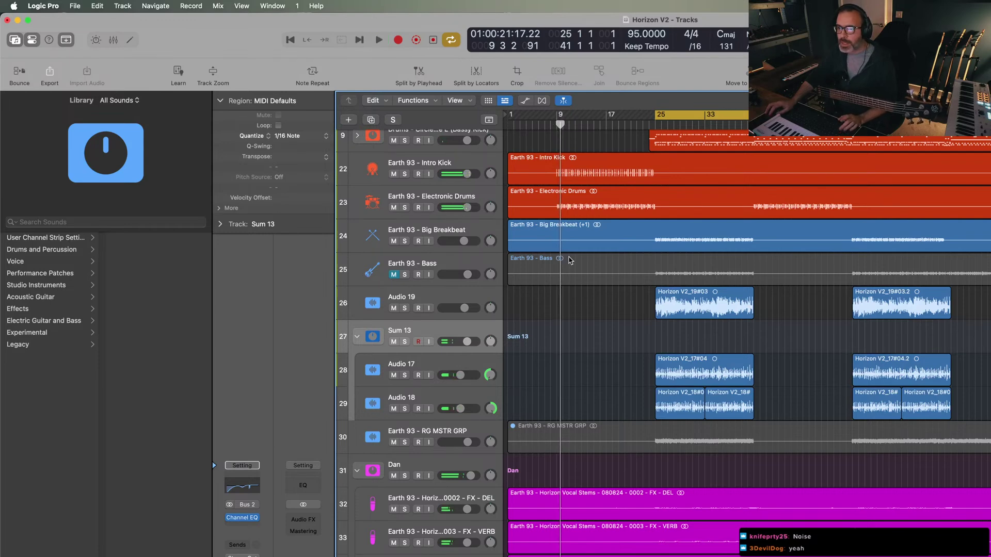
- Expand the Sub 1 stack, look through its MIDI parts and the vocal stems, and collapse the guitar summing stack
{"action": "scroll", "coordinate": [573, 352], "scroll_direction": "up", "scroll_amount": 2}
{"action": "left_click", "coordinate": [357, 147]}
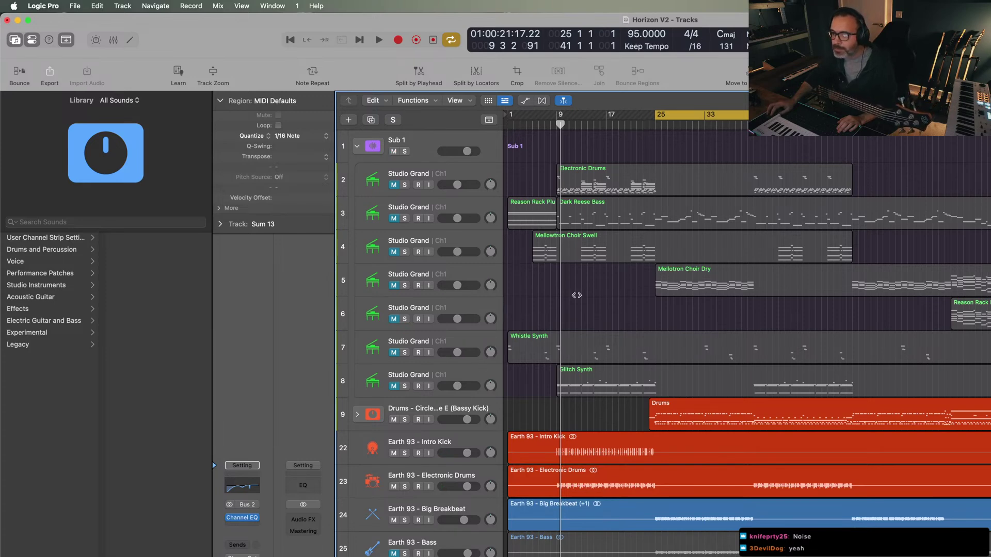
{"action": "scroll", "coordinate": [594, 310], "scroll_direction": "down", "scroll_amount": 1}
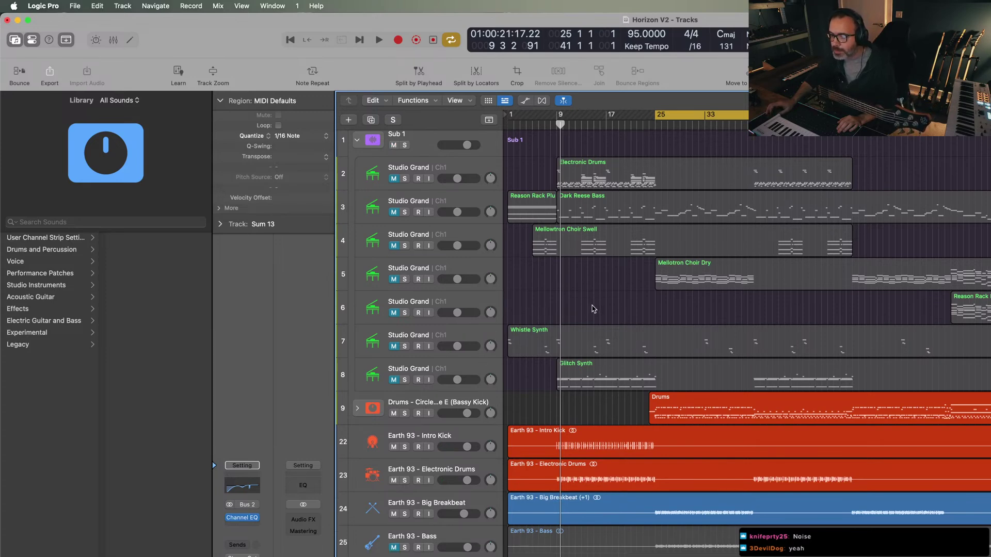
{"action": "scroll", "coordinate": [594, 309], "scroll_direction": "up", "scroll_amount": 1}
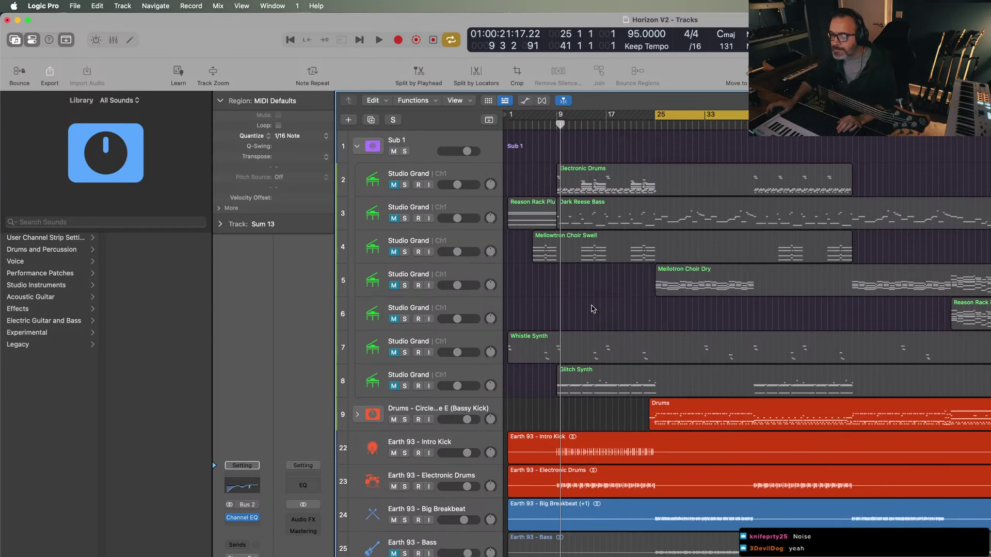
{"action": "scroll", "coordinate": [592, 309], "scroll_direction": "down", "scroll_amount": 20}
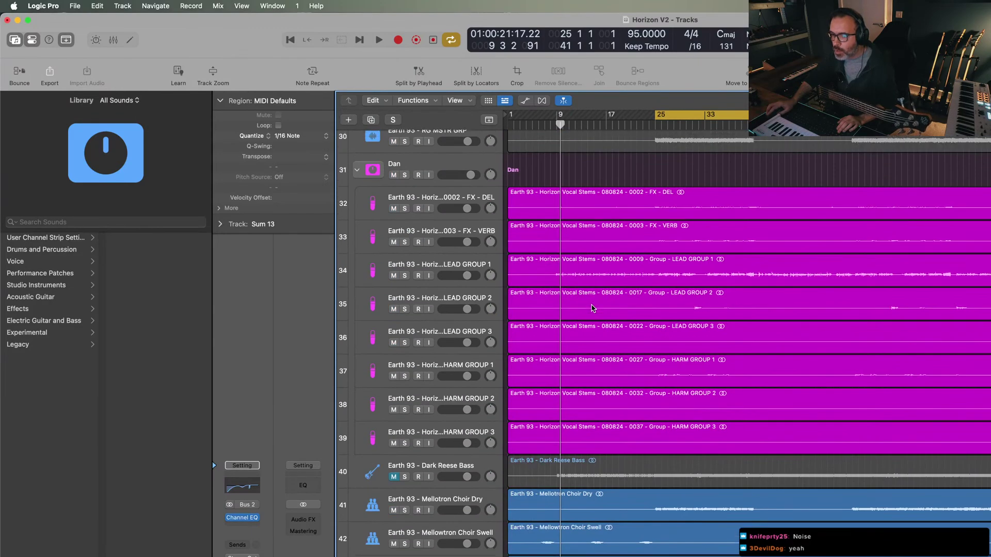
{"action": "scroll", "coordinate": [592, 308], "scroll_direction": "up", "scroll_amount": 20}
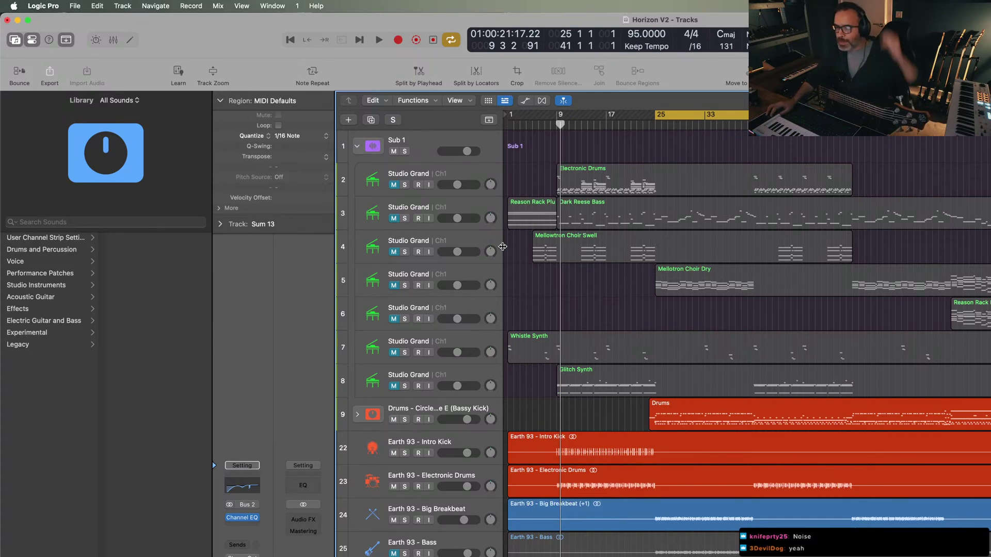
{"action": "scroll", "coordinate": [576, 330], "scroll_direction": "down", "scroll_amount": 5}
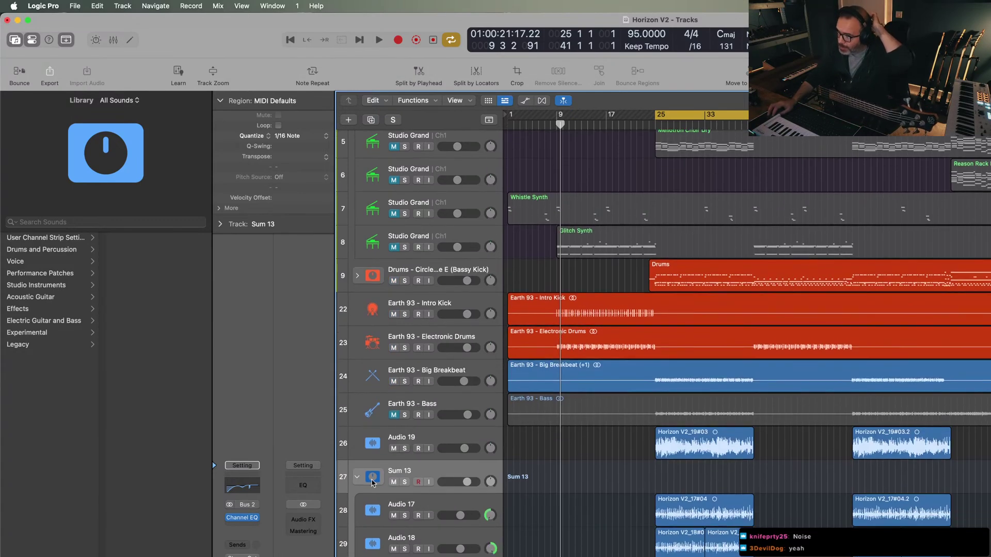
{"action": "left_click", "coordinate": [358, 480]}
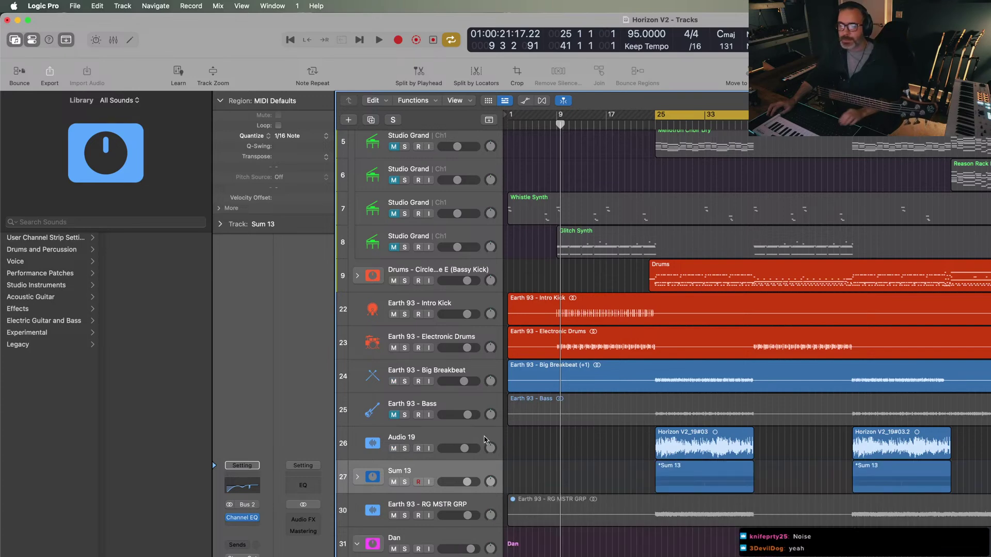
- Collapse the Dan stack and create a new software instrument track directly below the Sum 13 guitar stack
{"action": "scroll", "coordinate": [478, 445], "scroll_direction": "down", "scroll_amount": 4}
{"action": "left_click", "coordinate": [357, 431]}
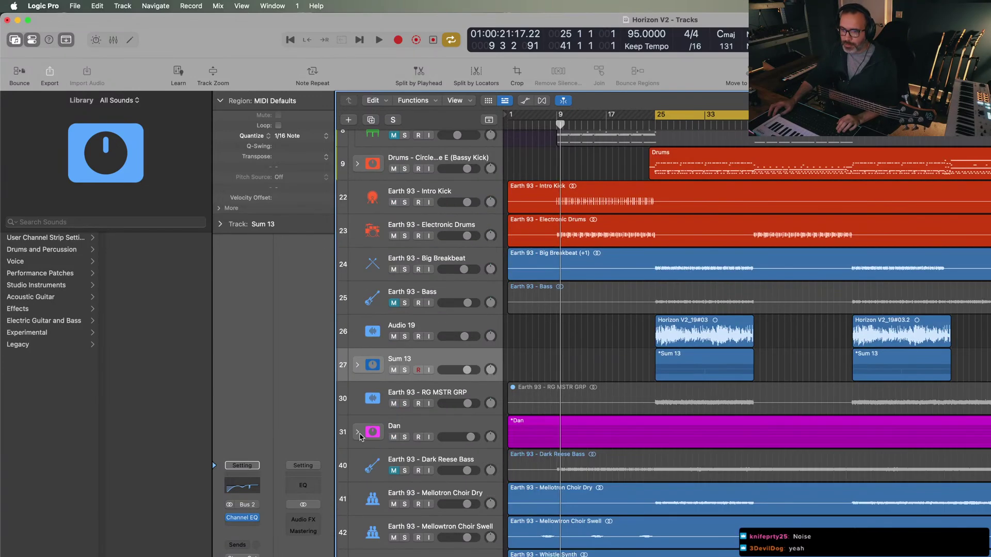
{"action": "right_click", "coordinate": [471, 361]}
{"action": "left_click", "coordinate": [526, 382]}
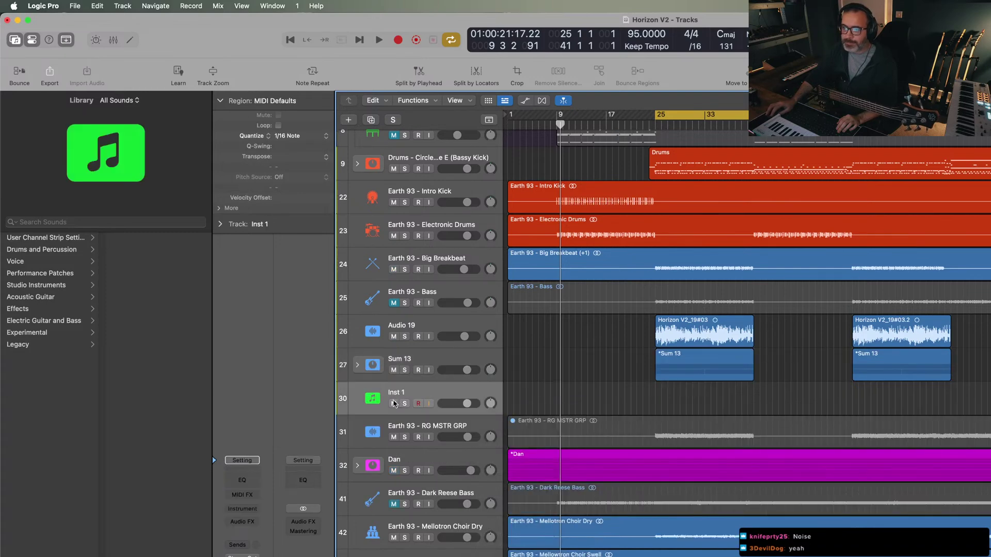
- Try DUNE 3 on the new instrument track, replace it with Reason Rack Plugin, and add an Antidote synthesizer to the rack
{"action": "left_click", "coordinate": [241, 509]}
{"action": "left_click", "coordinate": [356, 546]}
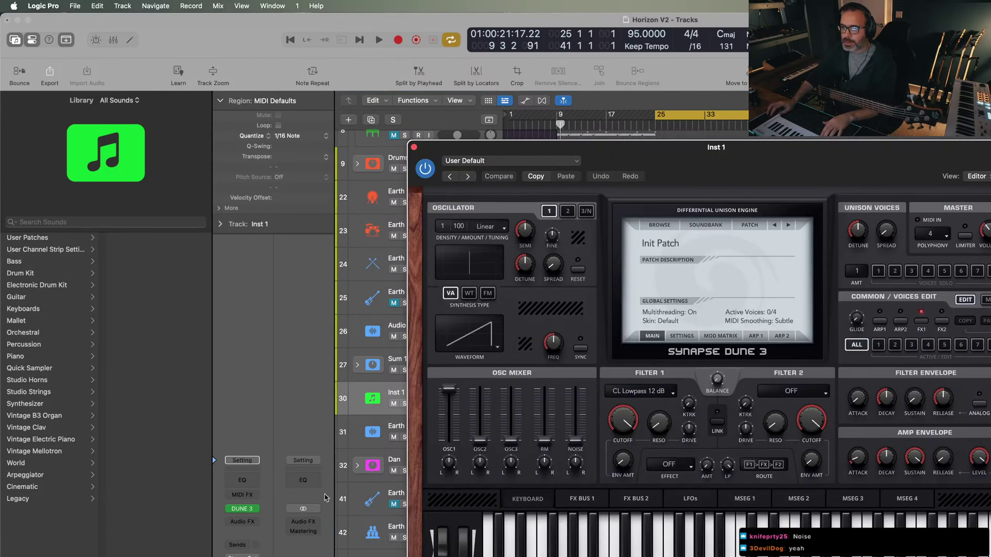
{"action": "left_click", "coordinate": [259, 511]}
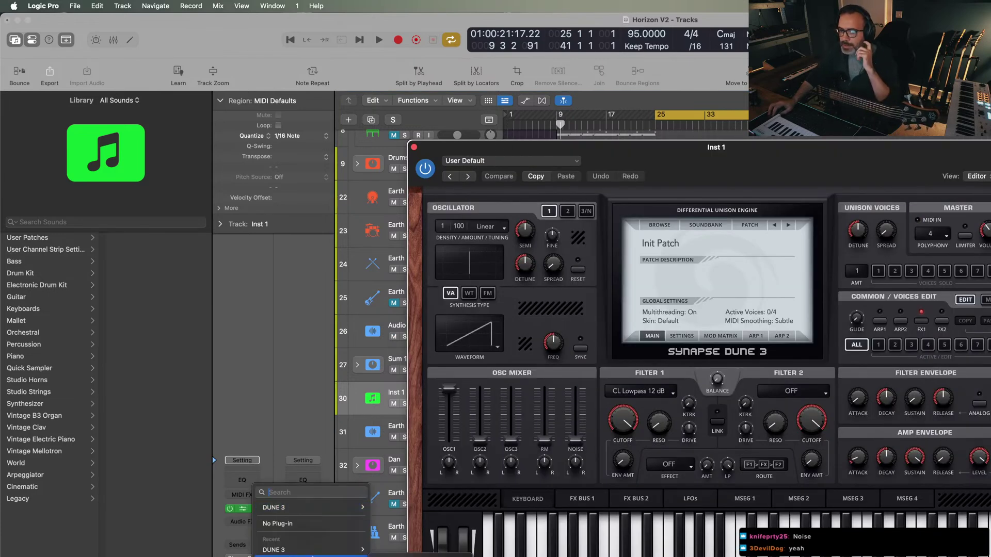
{"action": "left_click", "coordinate": [360, 545]}
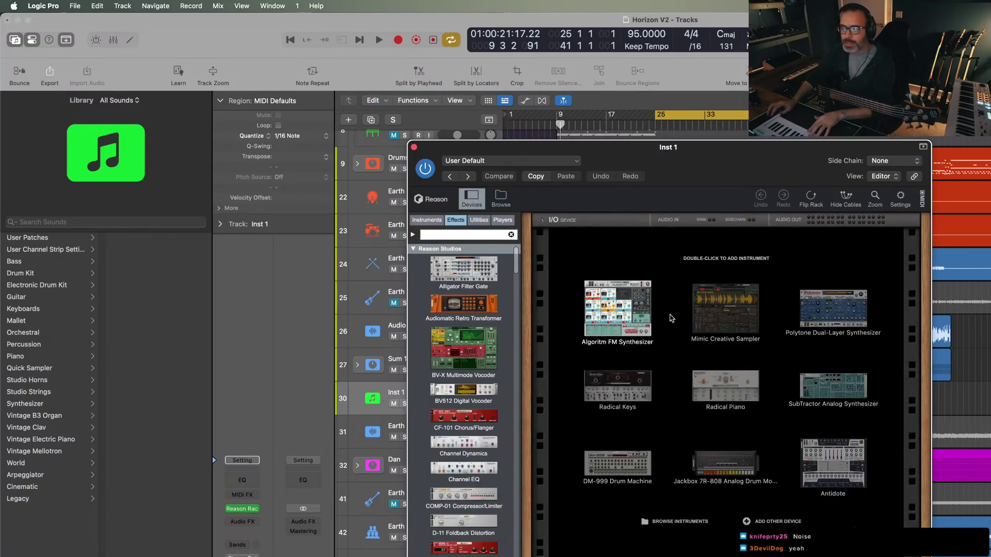
{"action": "left_click", "coordinate": [828, 477]}
{"action": "double_click", "coordinate": [828, 478]}
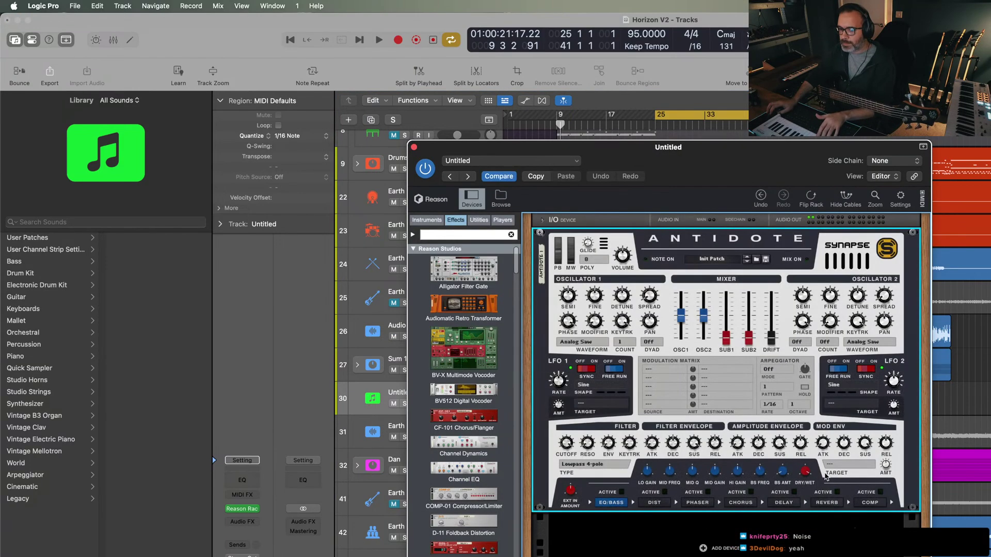
- Set Antidote's oscillator 1 count to 12 and its filter to Bandpass with the cutoff at 48%
{"action": "left_click", "coordinate": [620, 342]}
{"action": "left_click", "coordinate": [626, 464]}
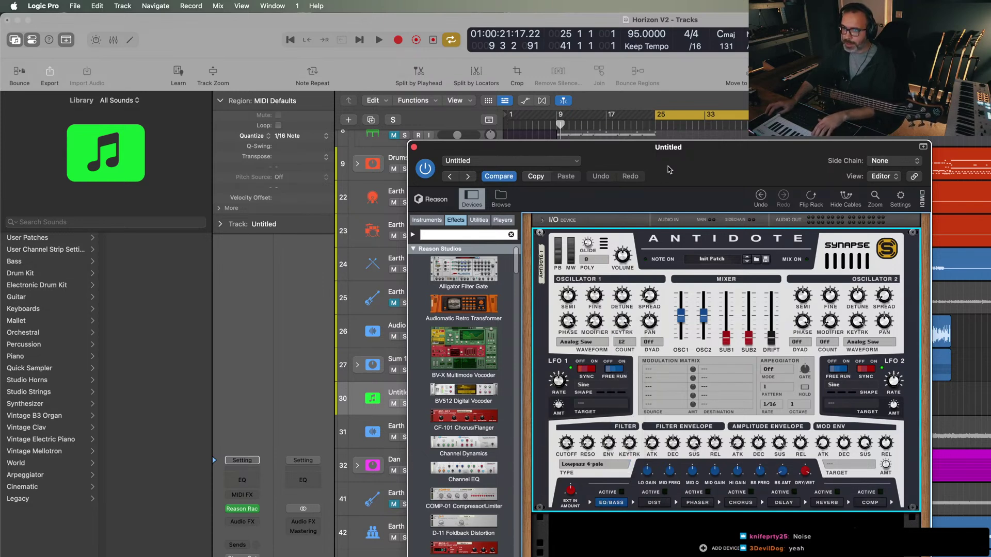
{"action": "left_click_drag", "start_coordinate": [669, 171], "coordinate": [712, 107]}
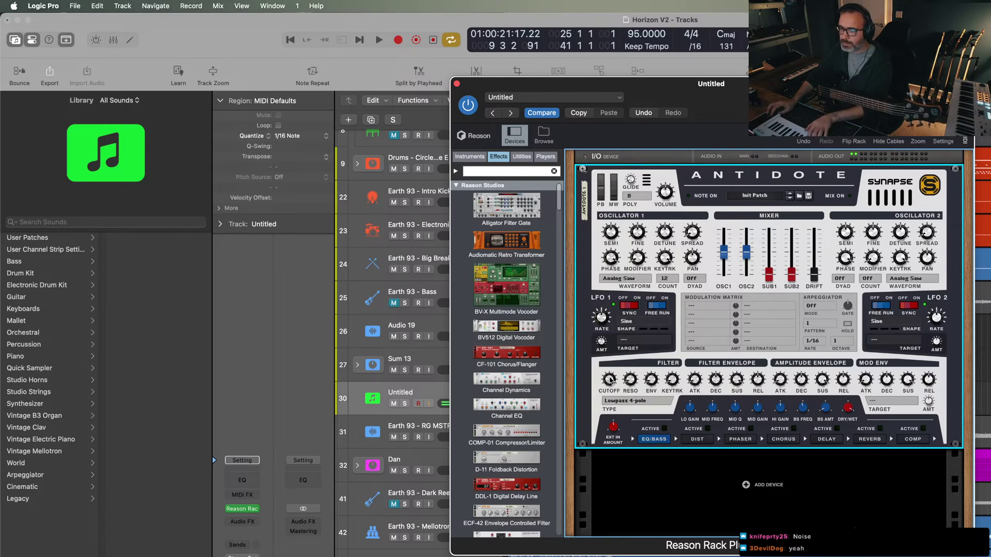
{"action": "left_click_drag", "start_coordinate": [610, 380], "coordinate": [615, 447]}
{"action": "left_click", "coordinate": [638, 401]}
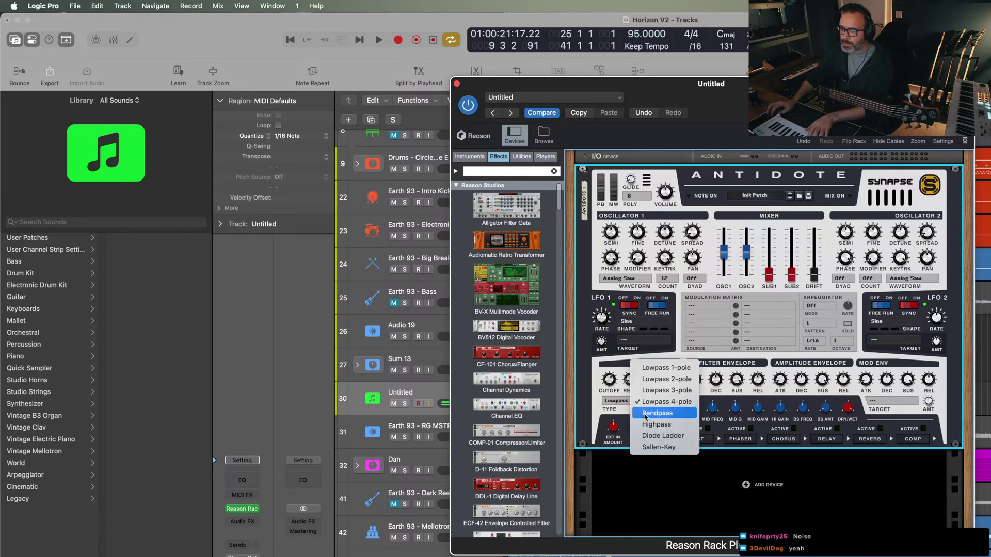
{"action": "left_click", "coordinate": [646, 416]}
{"action": "left_click_drag", "start_coordinate": [611, 387], "coordinate": [616, 403]}
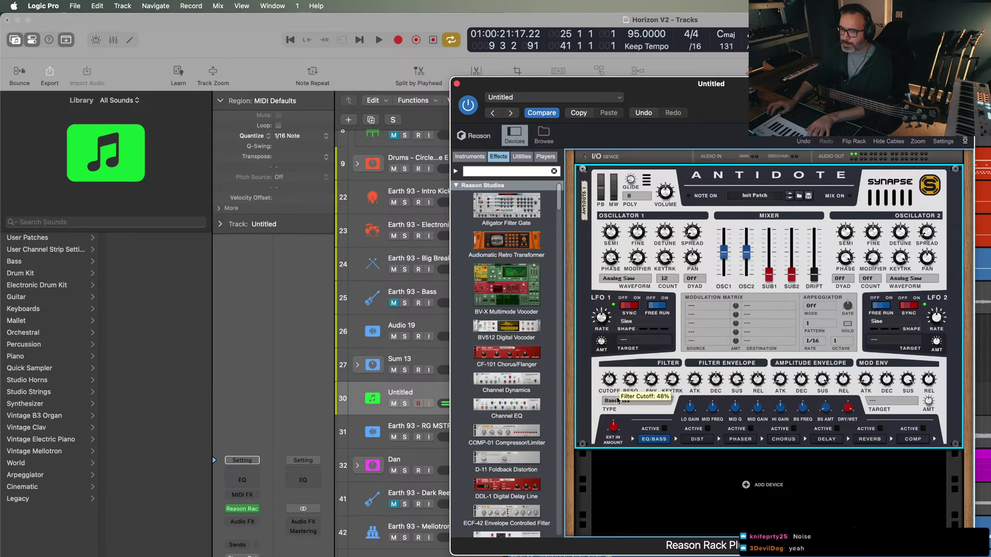
- Browse the rack's effects and instruments, and add a second Antidote from the Synapse Audio devices
{"action": "scroll", "coordinate": [505, 322], "scroll_direction": "down", "scroll_amount": 10}
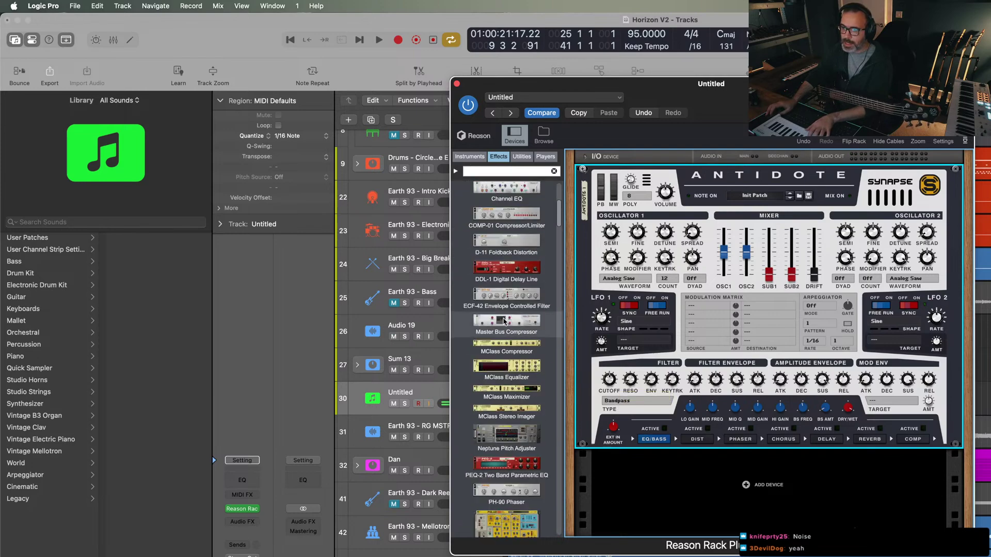
{"action": "scroll", "coordinate": [506, 322], "scroll_direction": "down", "scroll_amount": 15}
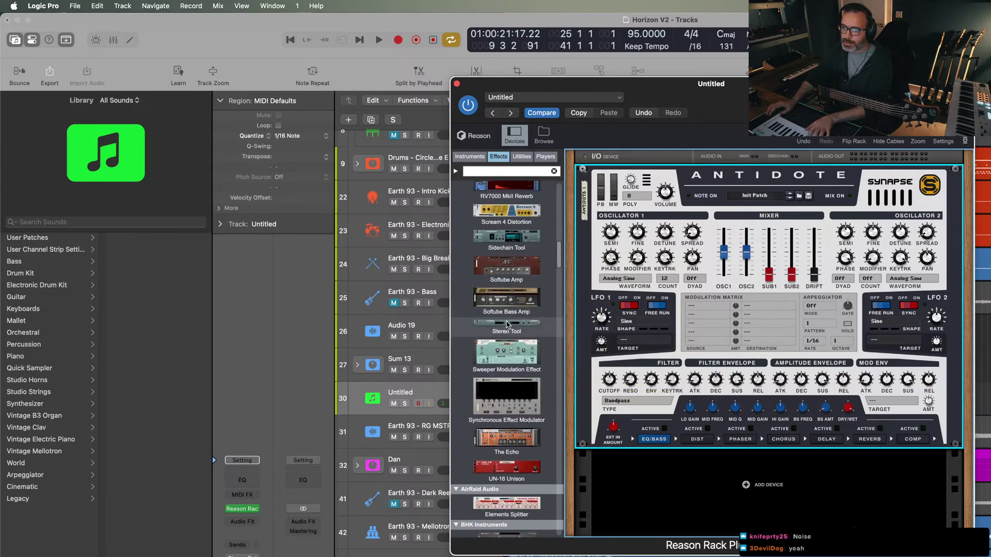
{"action": "left_click", "coordinate": [472, 155]}
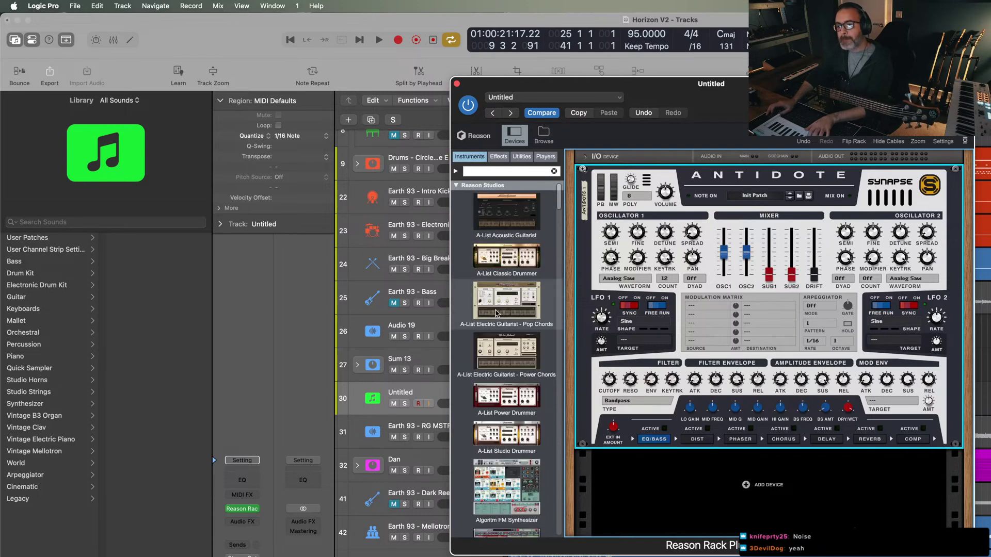
{"action": "scroll", "coordinate": [500, 312], "scroll_direction": "down", "scroll_amount": 20}
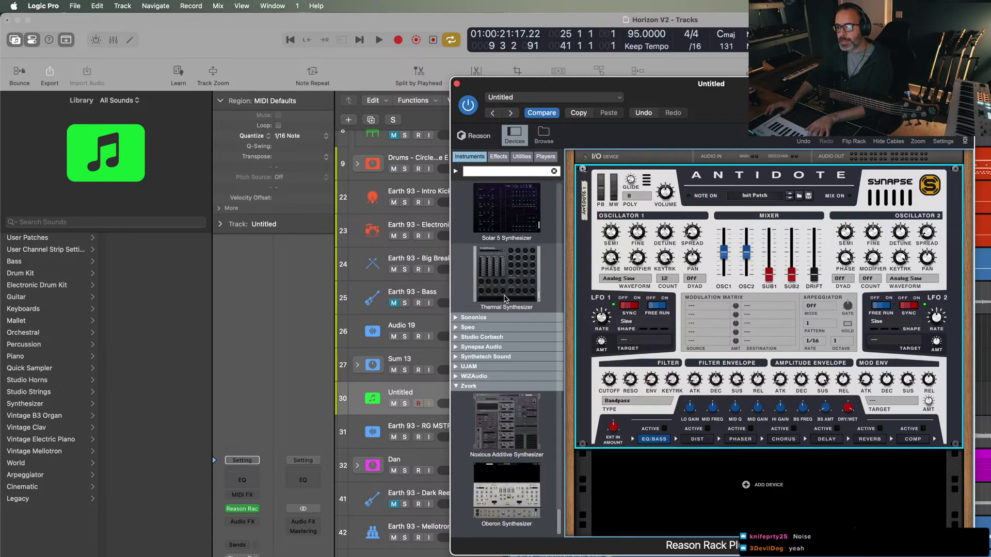
{"action": "scroll", "coordinate": [506, 302], "scroll_direction": "up", "scroll_amount": 10}
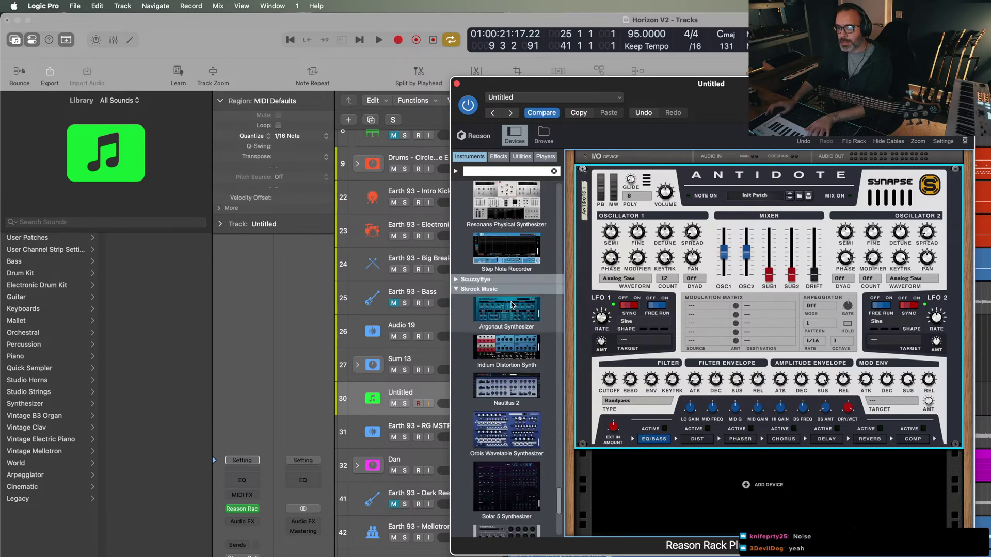
{"action": "scroll", "coordinate": [508, 320], "scroll_direction": "down", "scroll_amount": 5}
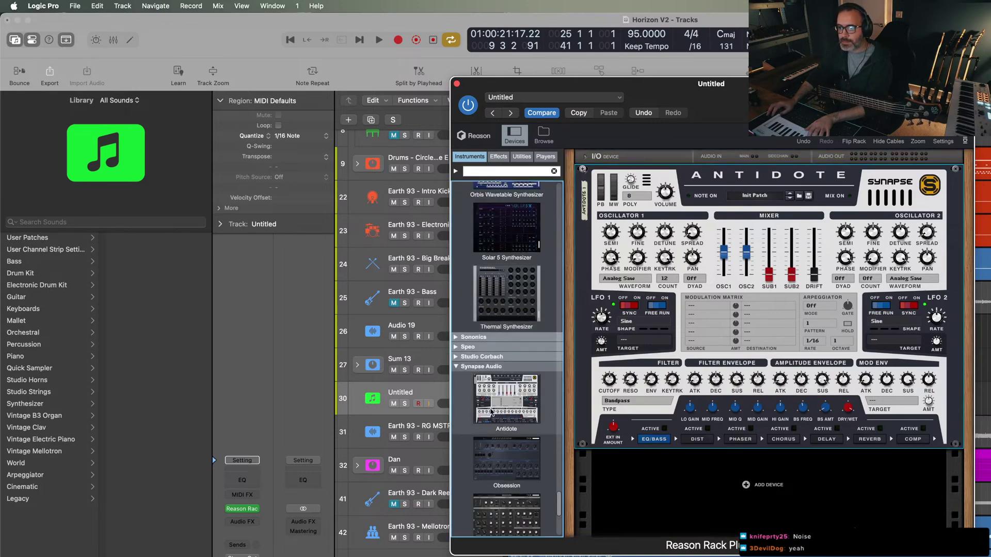
{"action": "double_click", "coordinate": [492, 412]}
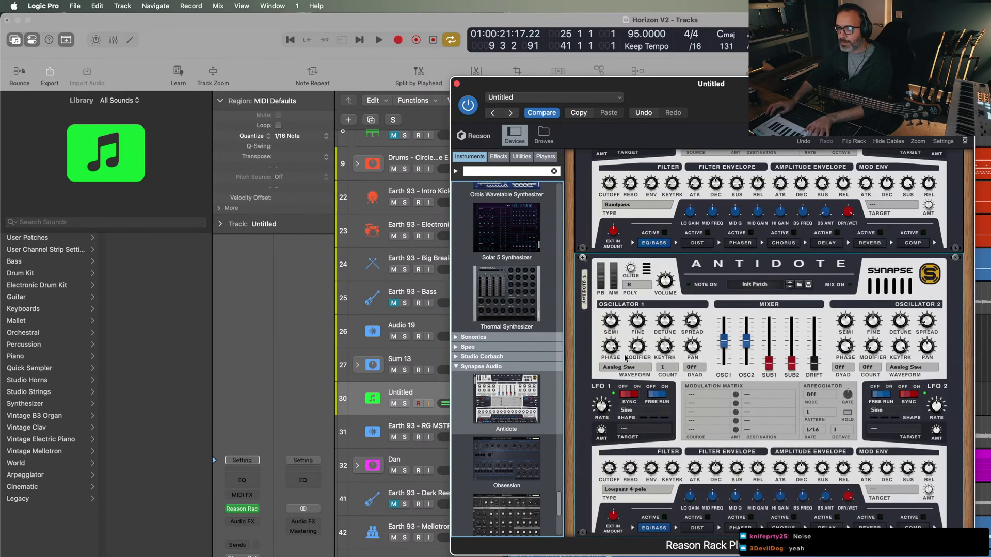
- Set the second Antidote's oscillator 1 waveform to Sine-Triangle and audition the layered sound
{"action": "left_click", "coordinate": [624, 370]}
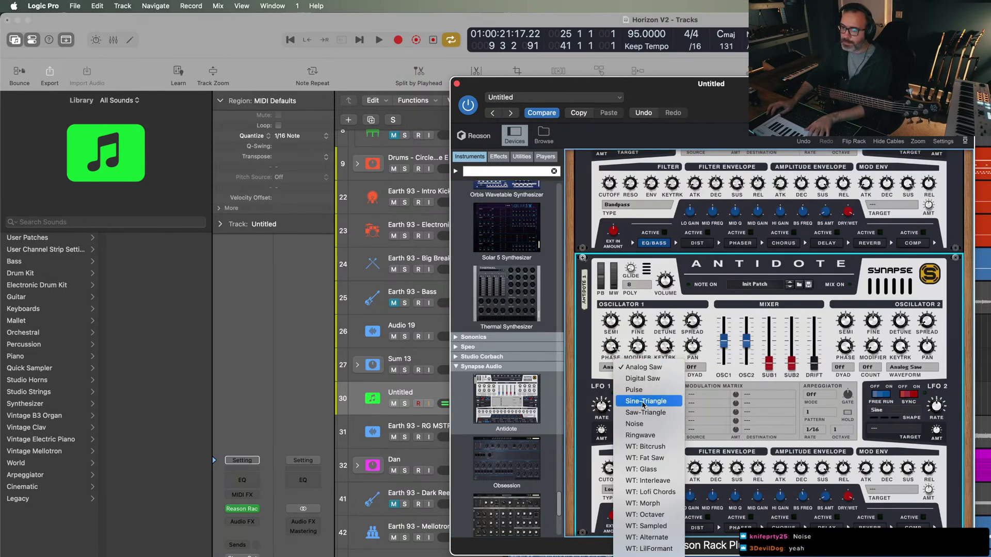
{"action": "left_click", "coordinate": [644, 402]}
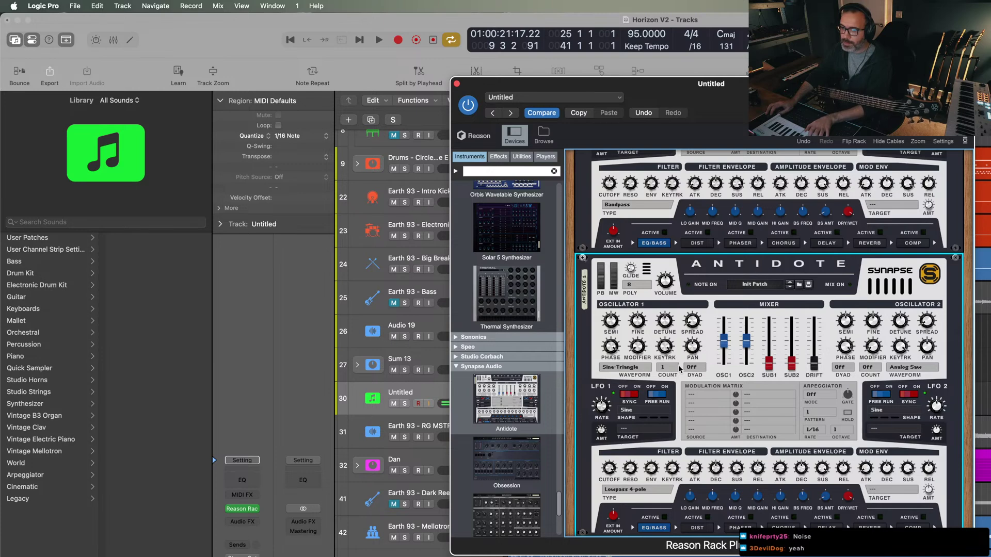
{"action": "scroll", "coordinate": [640, 379], "scroll_direction": "down", "scroll_amount": 3}
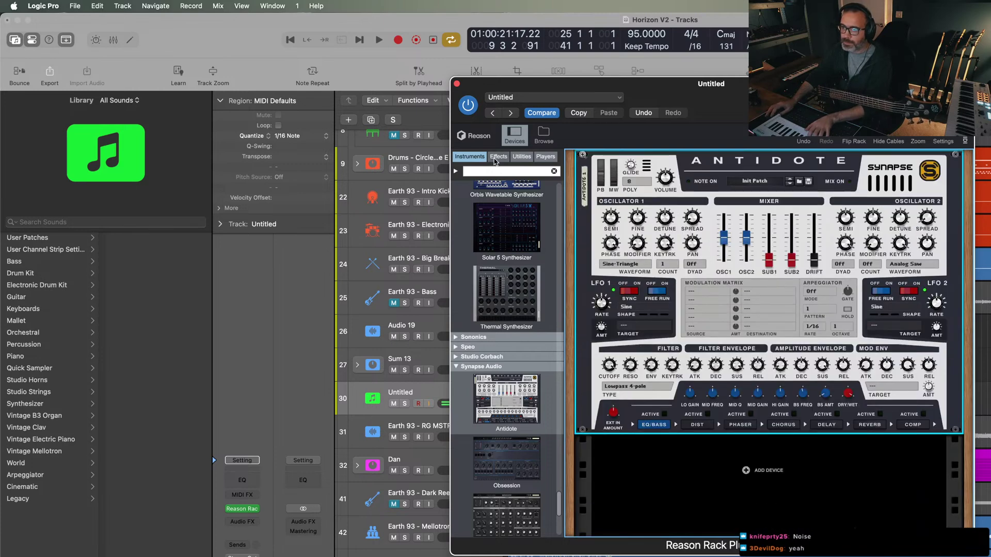
{"action": "scroll", "coordinate": [666, 296], "scroll_direction": "up", "scroll_amount": 2}
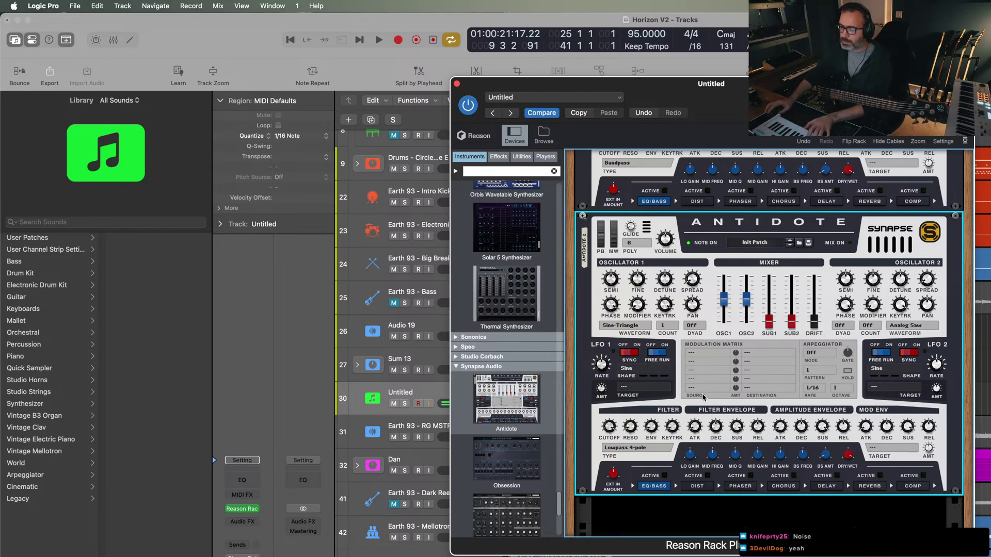
- Set the polyphony mode of both Antidotes to Legato, after trying Mono on the second one
{"action": "left_click", "coordinate": [633, 246]}
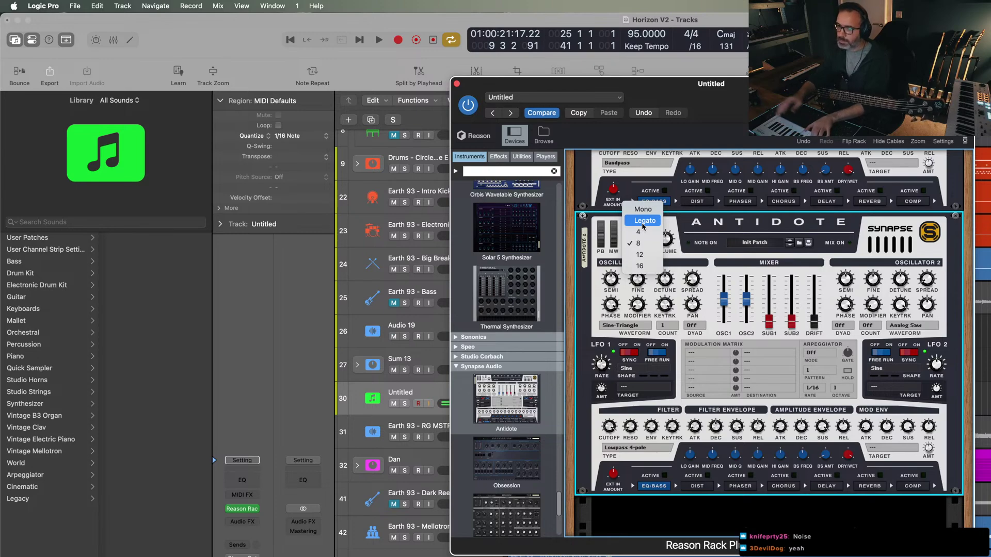
{"action": "left_click", "coordinate": [647, 243]}
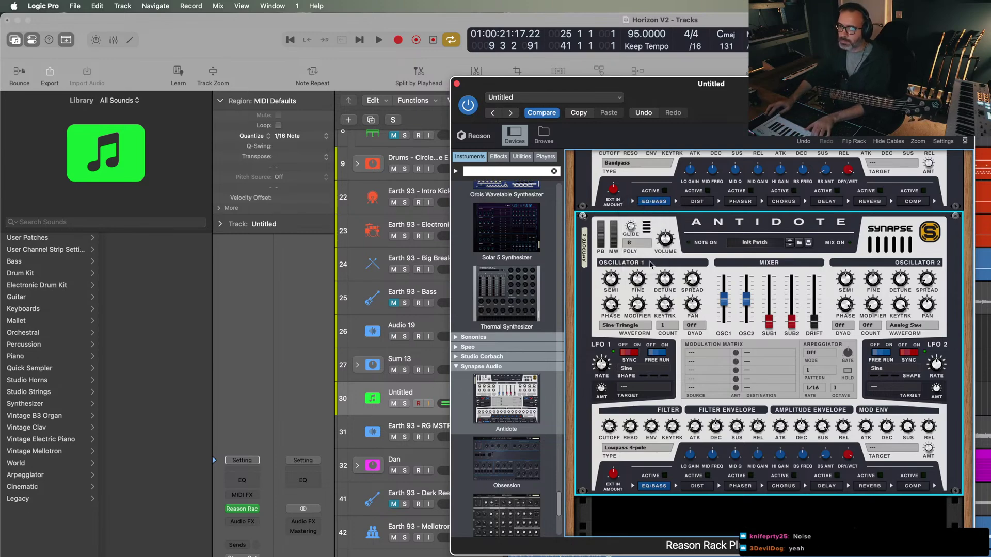
{"action": "scroll", "coordinate": [680, 318], "scroll_direction": "up", "scroll_amount": 5}
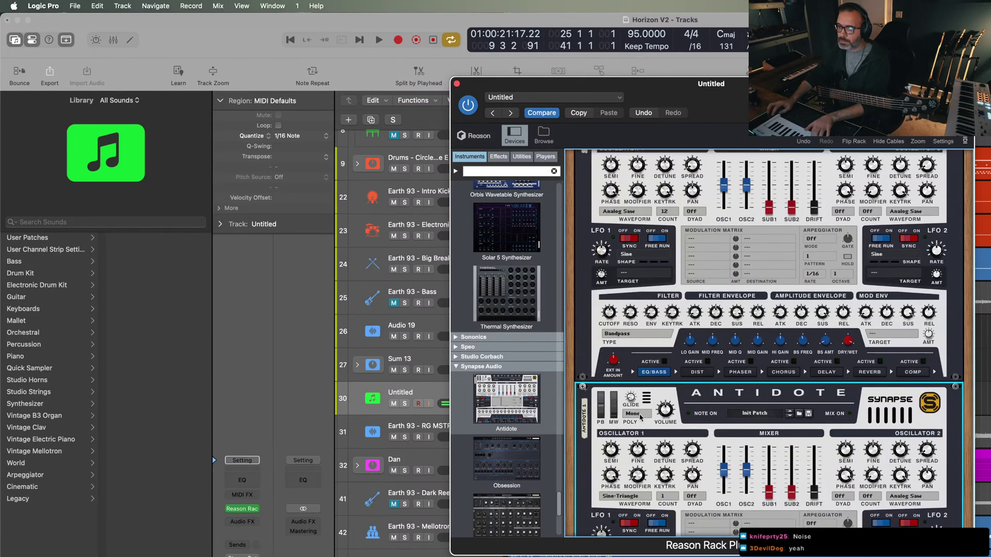
{"action": "left_click", "coordinate": [639, 417]}
{"action": "left_click", "coordinate": [640, 427]}
{"action": "scroll", "coordinate": [638, 423], "scroll_direction": "up", "scroll_amount": 2}
{"action": "left_click", "coordinate": [633, 195]}
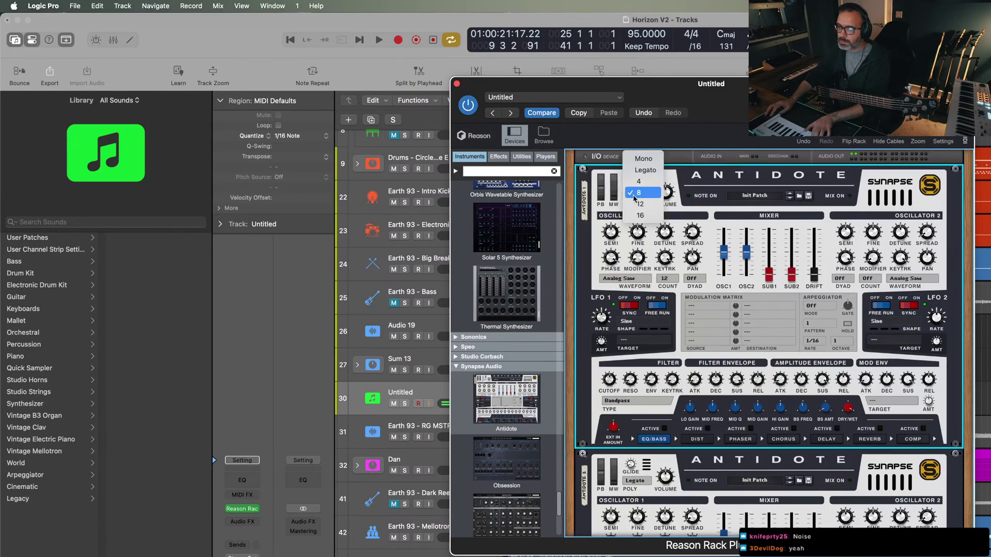
{"action": "left_click", "coordinate": [642, 170]}
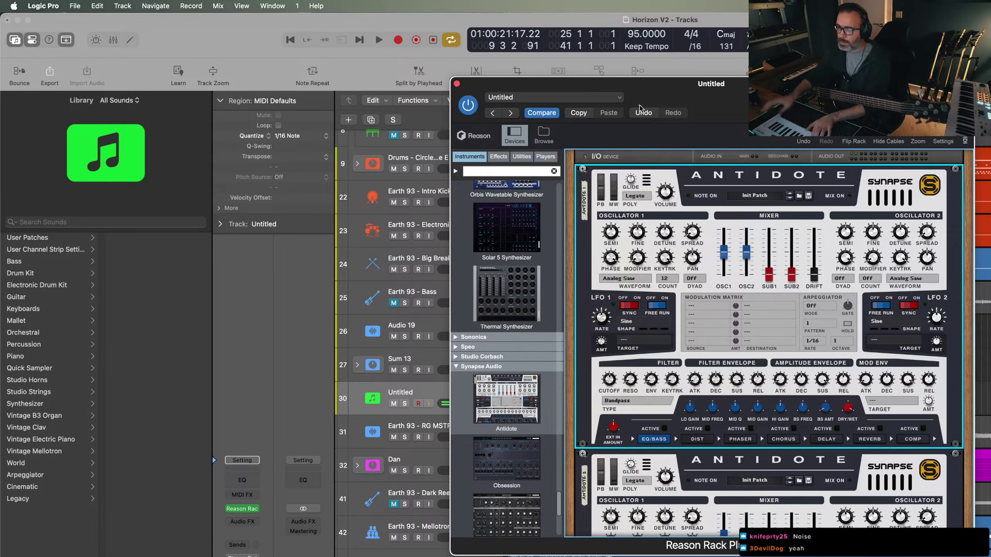
- Adjust the glide on both Antidotes by ear, trying 40 ms on the first, and close the rack window
{"action": "left_click_drag", "start_coordinate": [629, 180], "coordinate": [631, 188]}
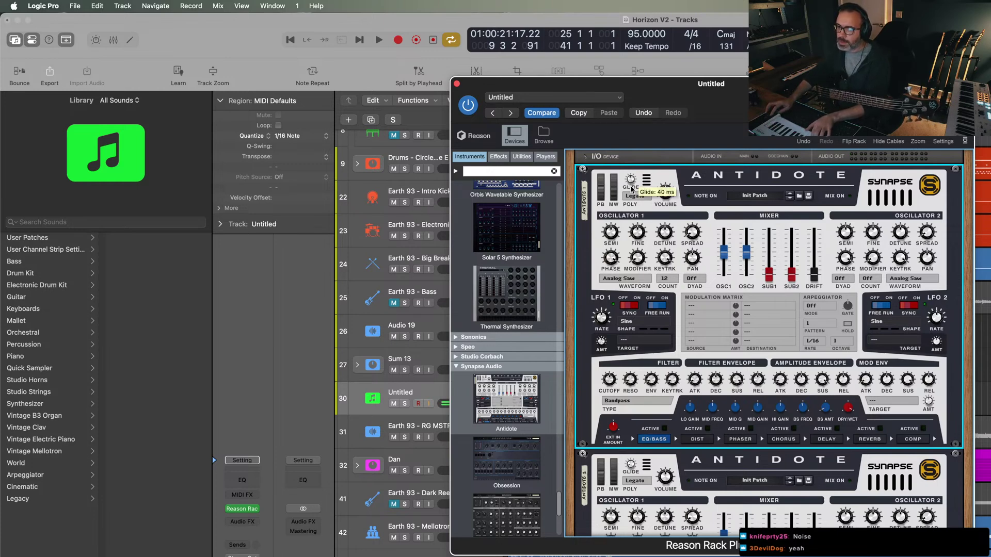
{"action": "scroll", "coordinate": [632, 189], "scroll_direction": "down", "scroll_amount": 5}
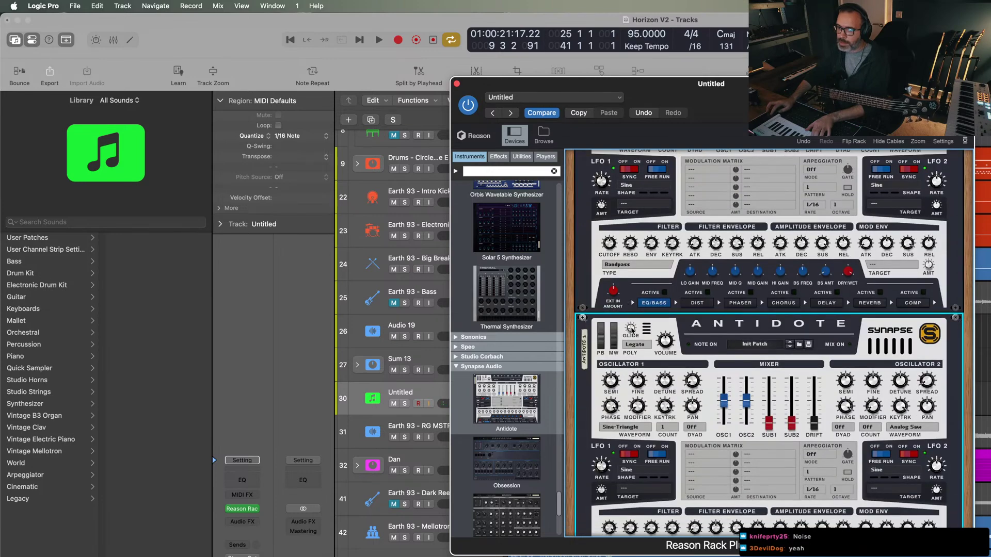
{"action": "left_click_drag", "start_coordinate": [630, 328], "coordinate": [635, 289]}
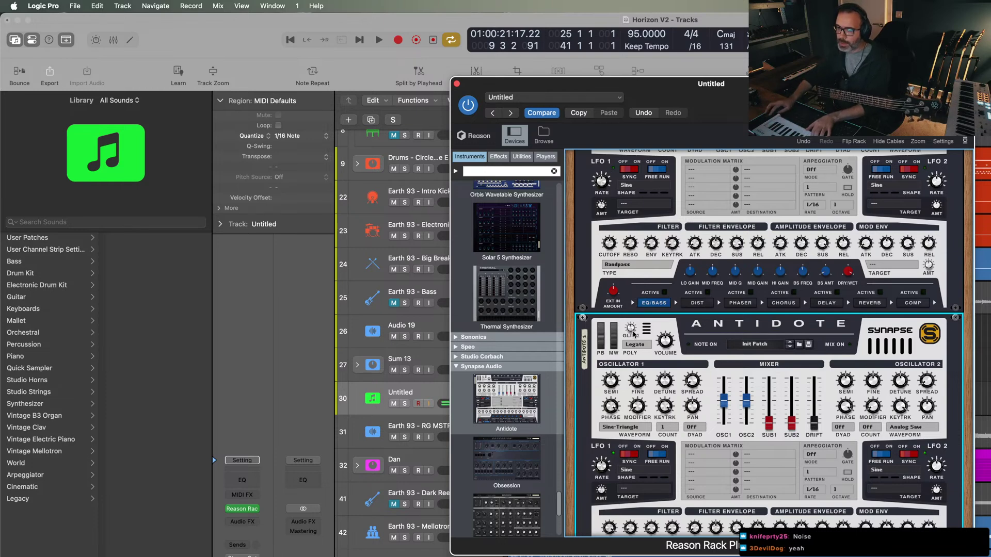
{"action": "left_click_drag", "start_coordinate": [634, 334], "coordinate": [634, 337]}
{"action": "scroll", "coordinate": [635, 342], "scroll_direction": "up", "scroll_amount": 3}
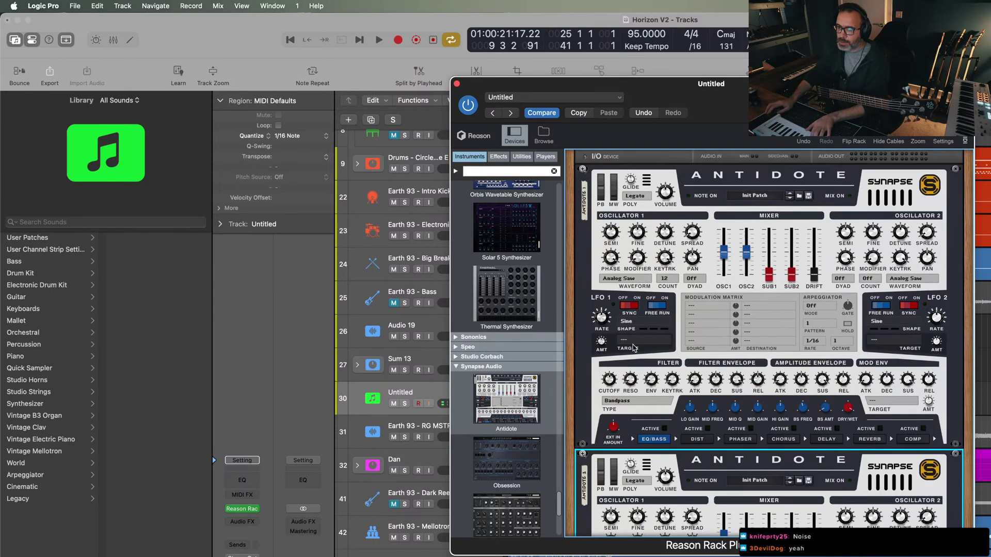
{"action": "left_click_drag", "start_coordinate": [631, 180], "coordinate": [633, 190]}
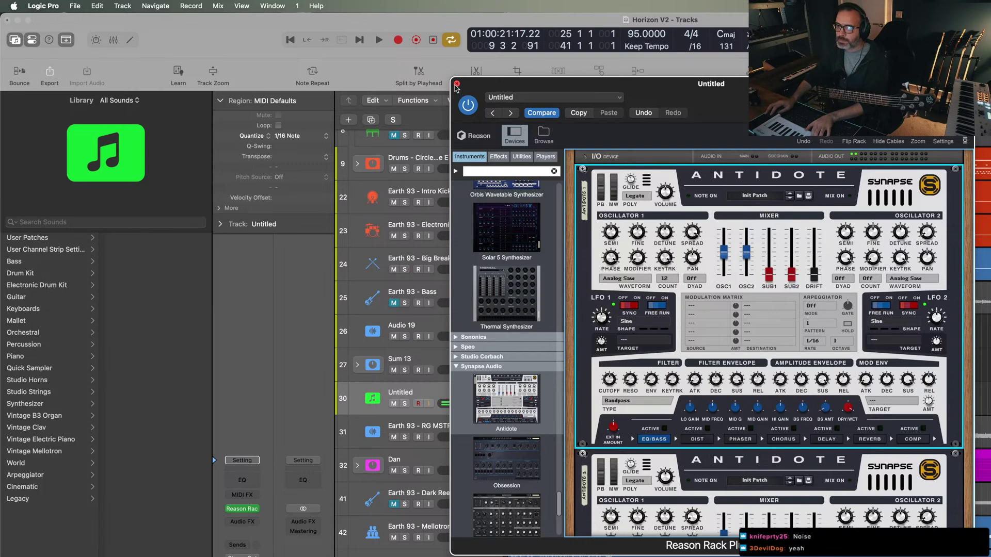
{"action": "left_click", "coordinate": [456, 84]}
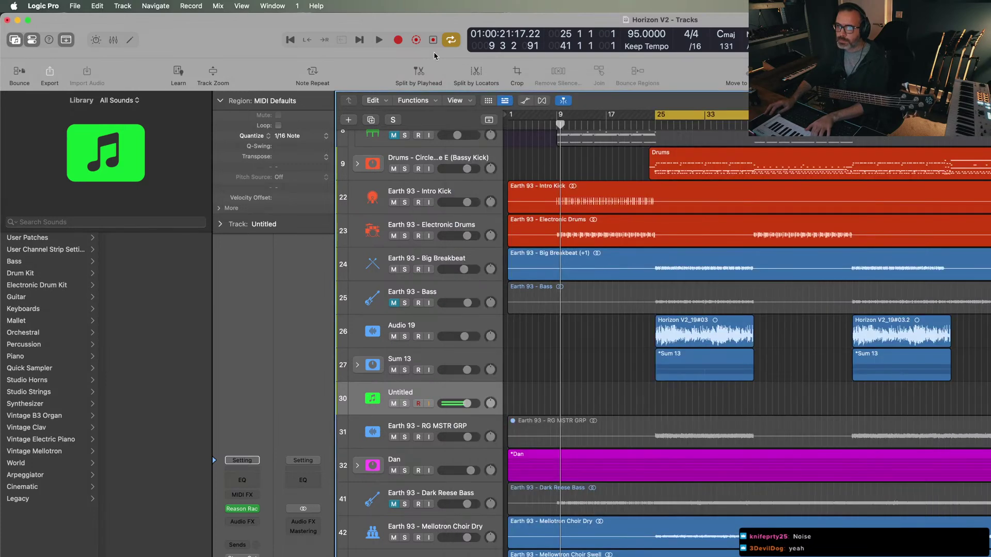
- Play the song from bar 9 and extend the cycle area's start back to bar 9 while auditioning the new synth track
{"action": "left_click", "coordinate": [298, 39]}
{"action": "left_click", "coordinate": [379, 40]}
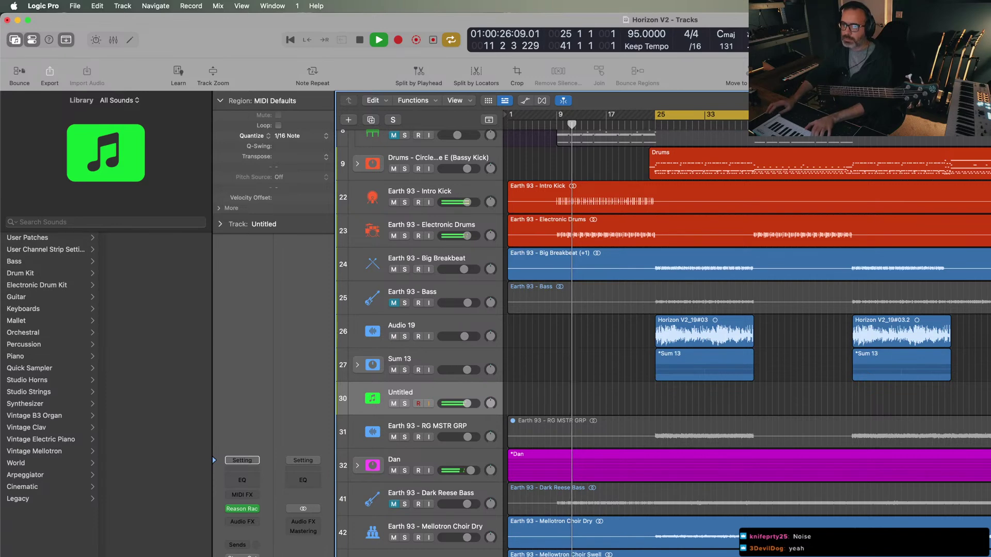
{"action": "scroll", "coordinate": [656, 122], "scroll_direction": "up", "scroll_amount": 8}
{"action": "left_click_drag", "start_coordinate": [656, 122], "coordinate": [559, 114]}
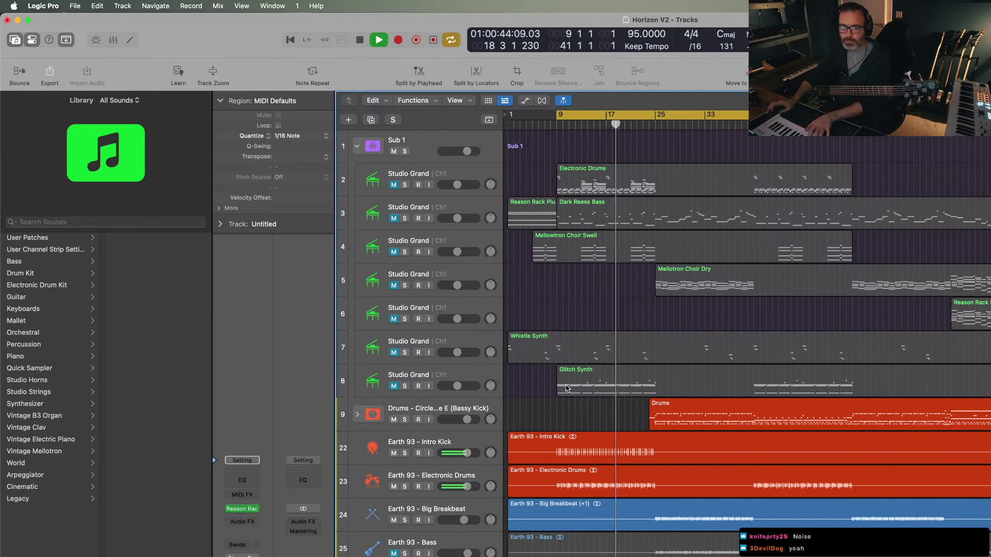
{"action": "scroll", "coordinate": [537, 388], "scroll_direction": "down", "scroll_amount": 5}
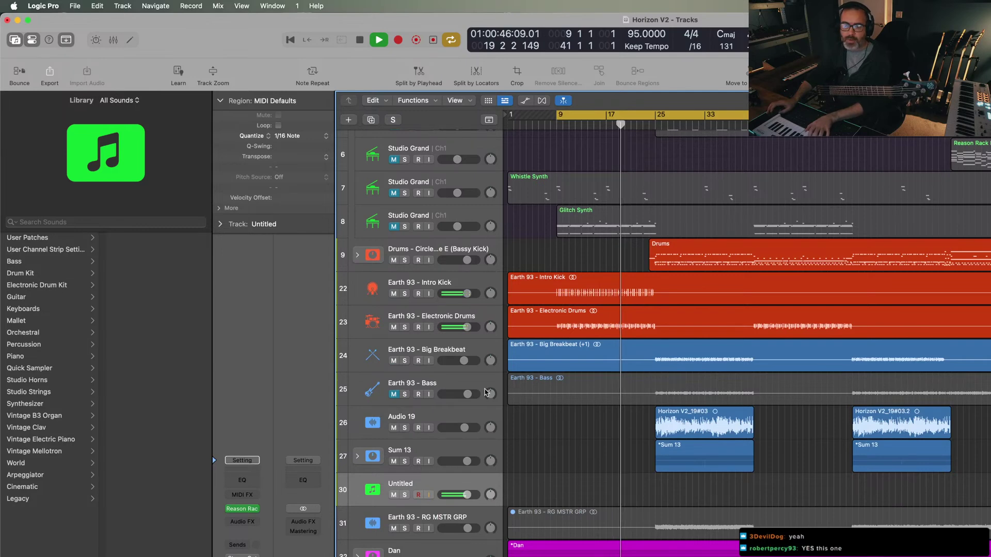
- Stop playback, reopen the Reason Rack on the Untitled track and add a Line Mixer 6:2 above the first Antidote
{"action": "scroll", "coordinate": [485, 394], "scroll_direction": "down", "scroll_amount": 2}
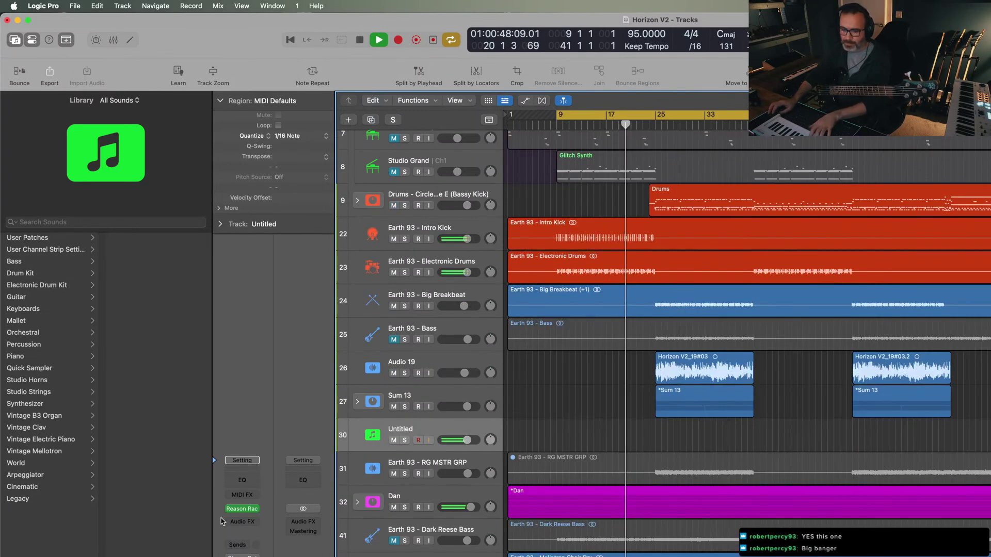
{"action": "key", "text": "space"}
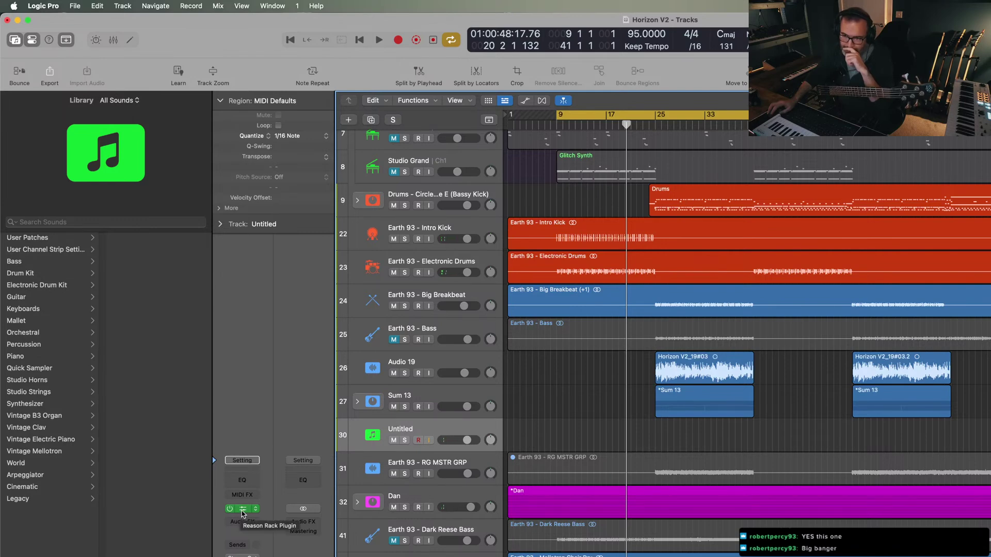
{"action": "left_click", "coordinate": [242, 510]}
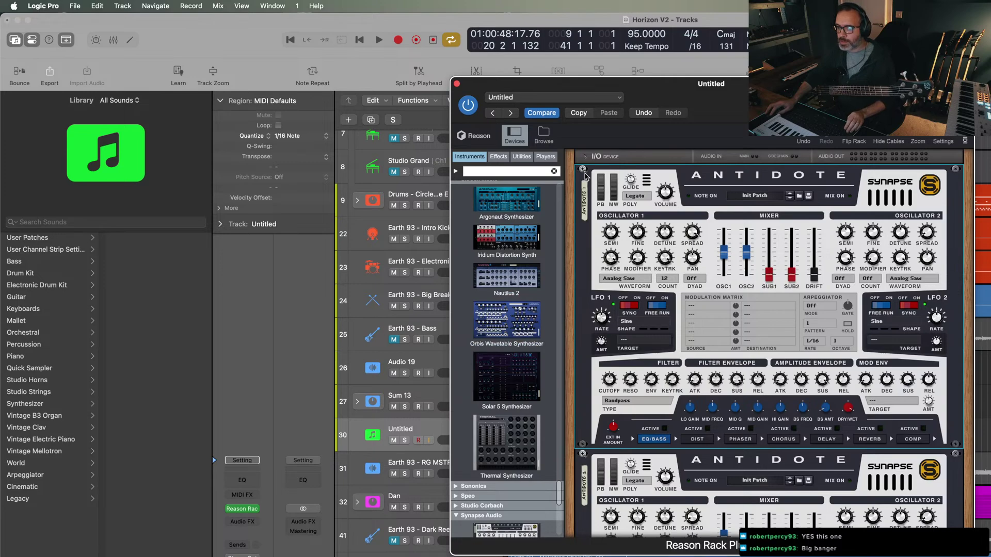
{"action": "left_click", "coordinate": [521, 157]}
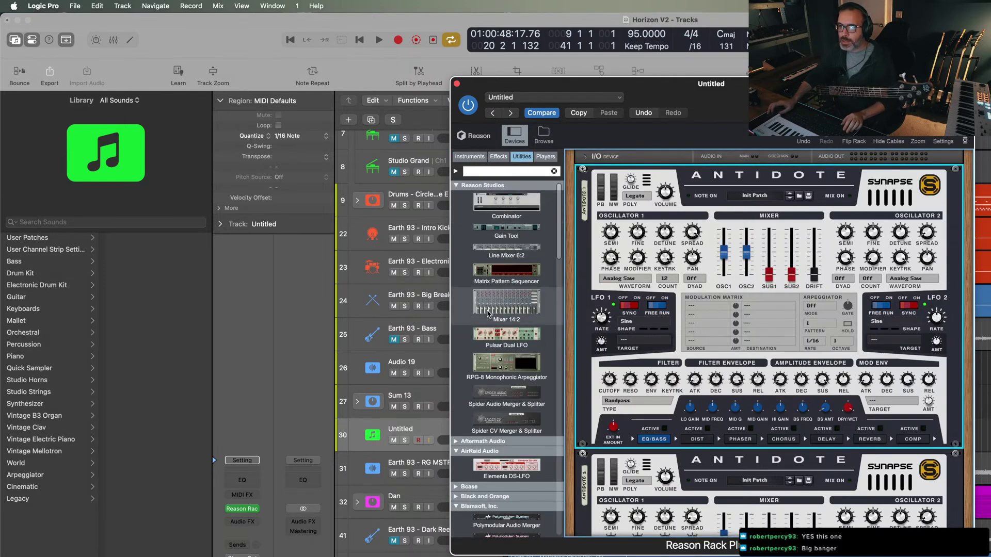
{"action": "left_click_drag", "start_coordinate": [500, 252], "coordinate": [656, 193]}
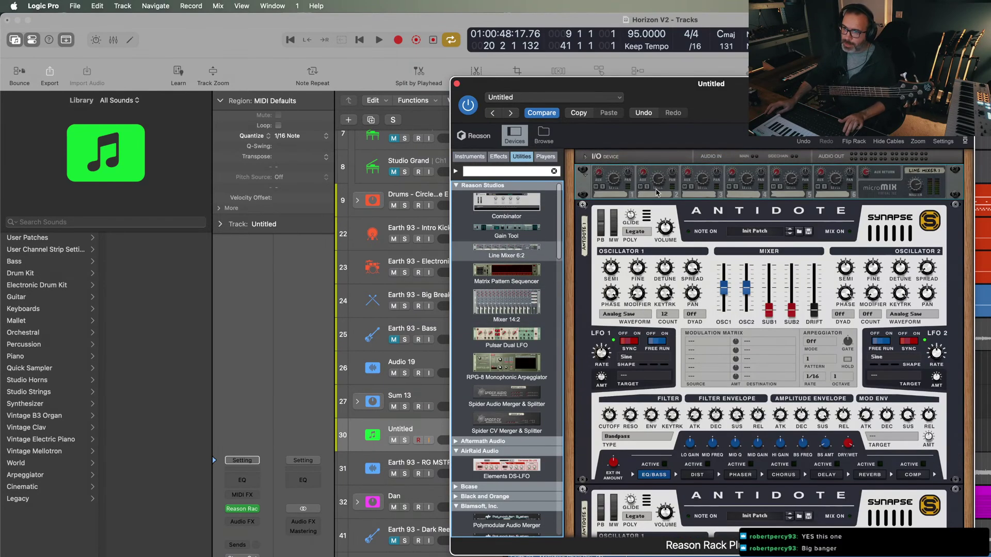
- On the back of the rack, reroute both Antidotes' outputs from the I/O device to line mixer channels 1 and 2
{"action": "key", "text": "Tab"}
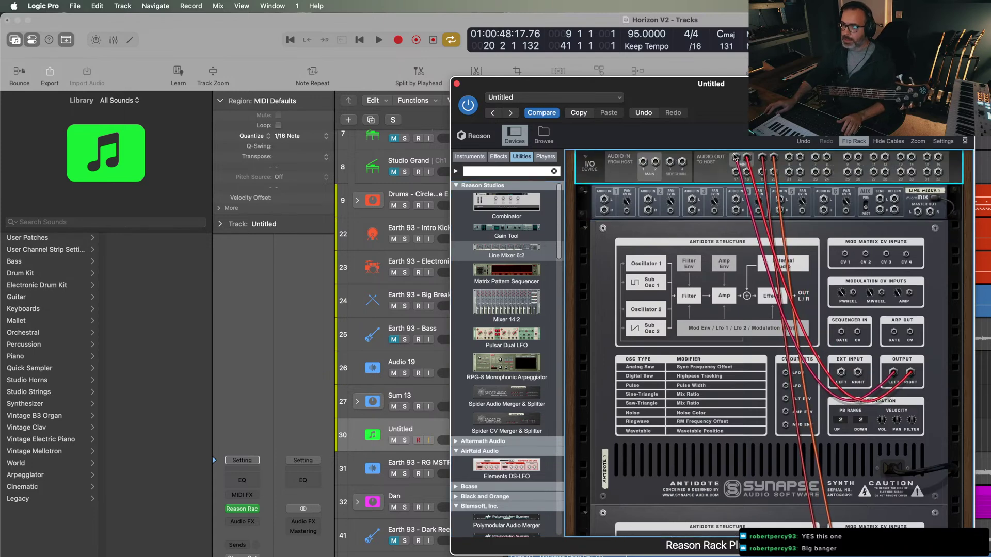
{"action": "left_click_drag", "start_coordinate": [735, 157], "coordinate": [604, 200]}
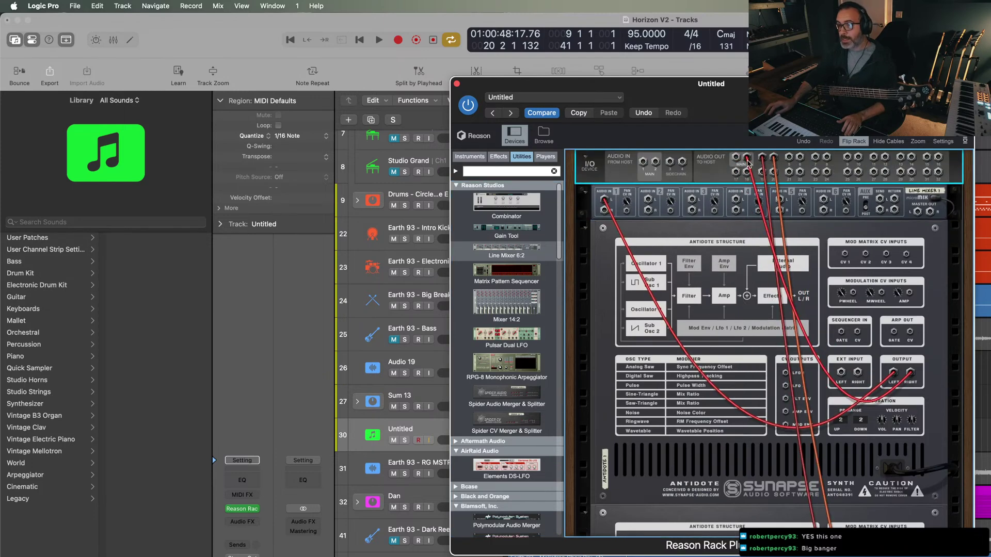
{"action": "left_click_drag", "start_coordinate": [747, 158], "coordinate": [604, 210]}
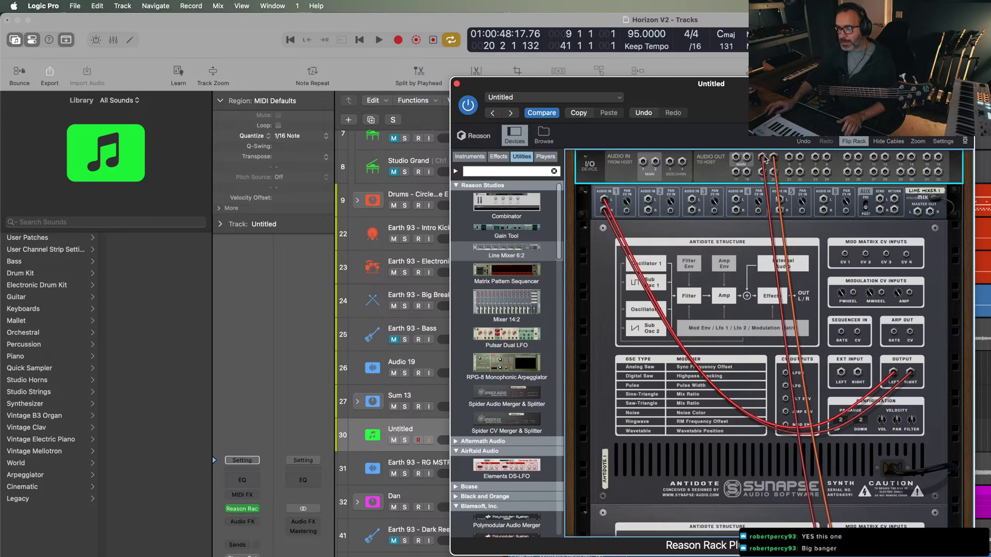
{"action": "left_click_drag", "start_coordinate": [766, 158], "coordinate": [648, 200]}
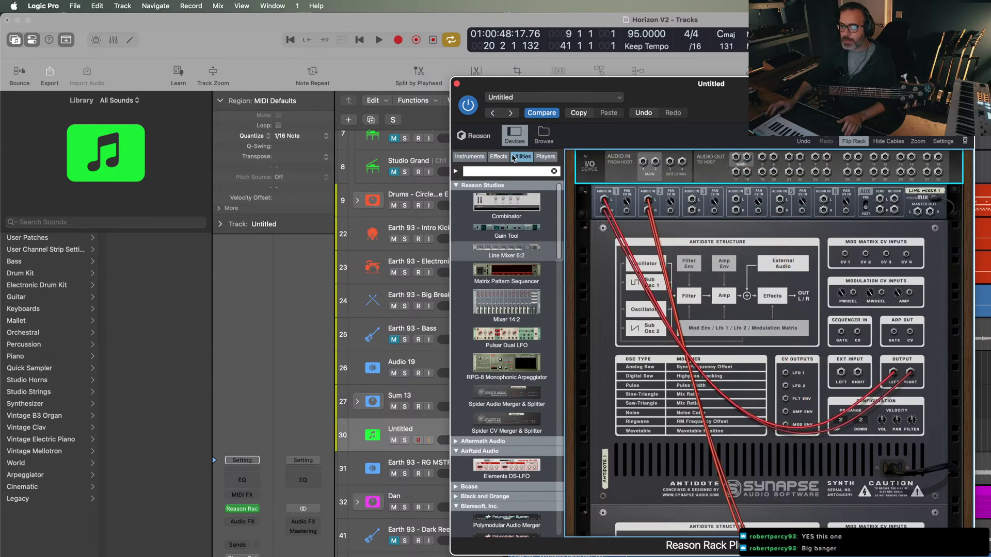
- Add a Scream 4 Distortion after the line mixer and connect its outputs to the I/O device's main audio outputs
{"action": "left_click", "coordinate": [499, 157]}
{"action": "scroll", "coordinate": [505, 356], "scroll_direction": "down", "scroll_amount": 5}
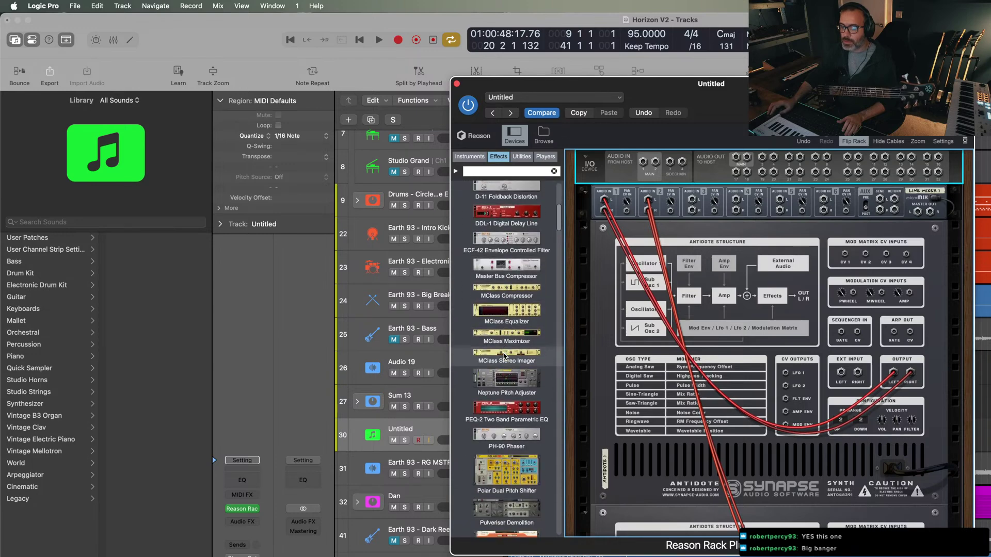
{"action": "scroll", "coordinate": [503, 355], "scroll_direction": "up", "scroll_amount": 5}
{"action": "scroll", "coordinate": [504, 352], "scroll_direction": "down", "scroll_amount": 10}
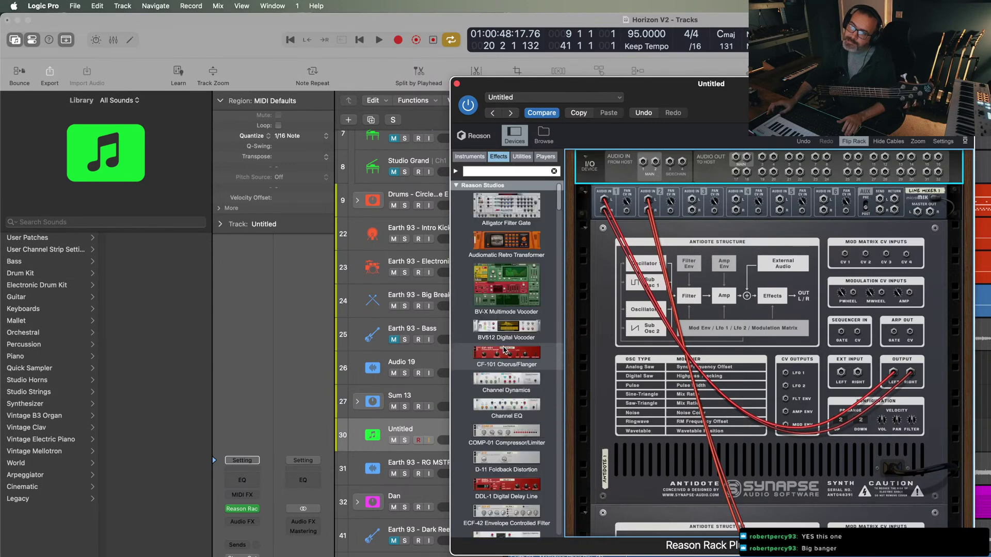
{"action": "scroll", "coordinate": [504, 350], "scroll_direction": "down", "scroll_amount": 2}
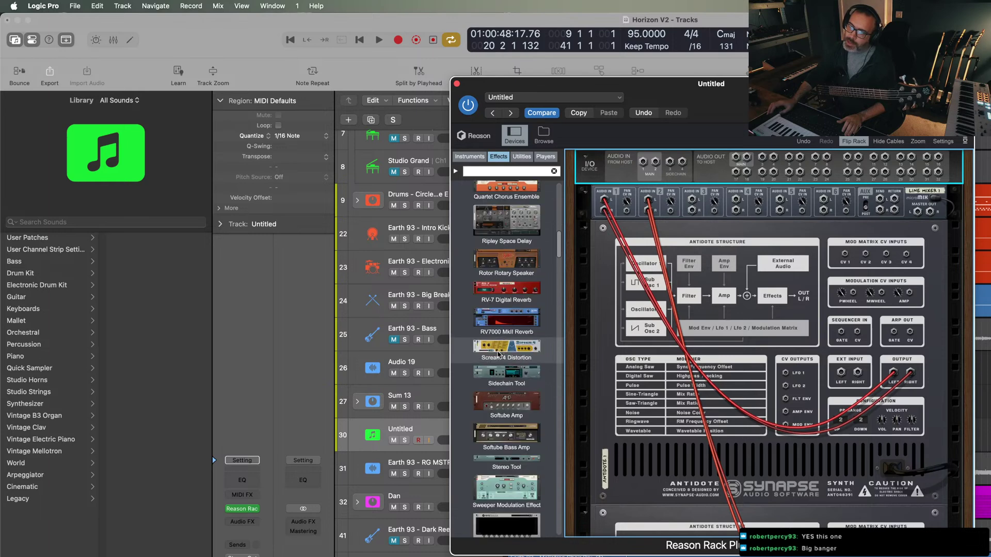
{"action": "left_click_drag", "start_coordinate": [503, 351], "coordinate": [706, 227]}
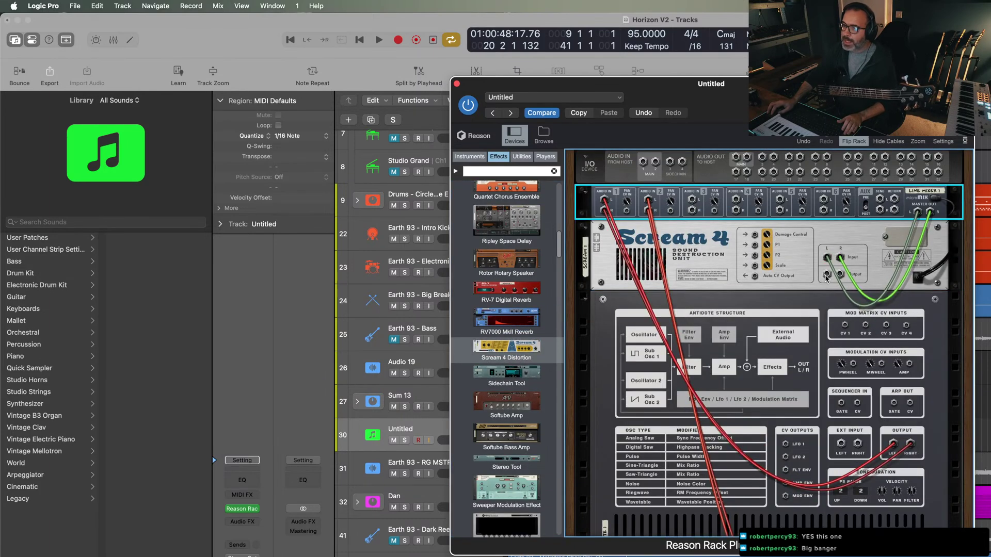
{"action": "left_click_drag", "start_coordinate": [826, 274], "coordinate": [744, 187]}
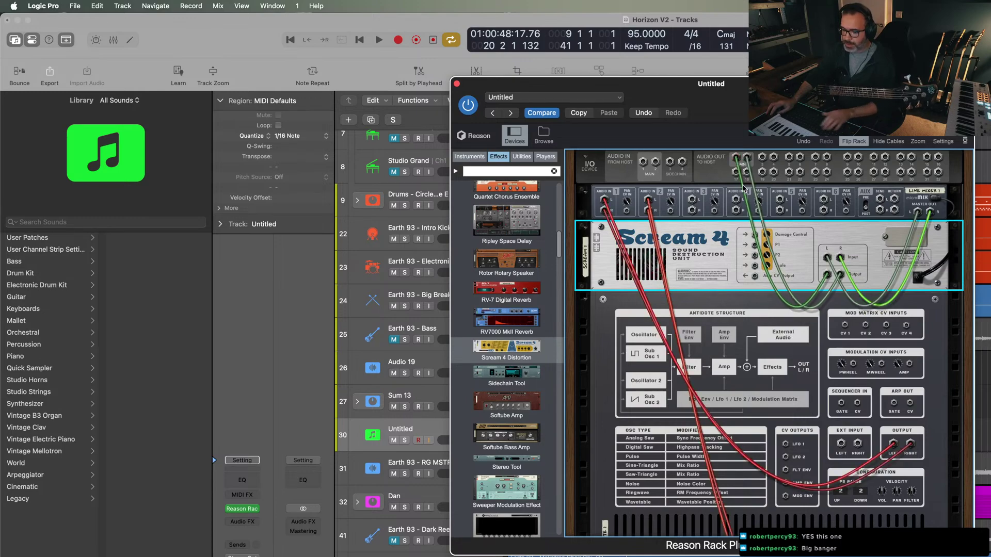
- Return to the front of the rack and adjust the Scream 4 by ear, with Parameter 2 at 30
{"action": "key", "text": "Tab"}
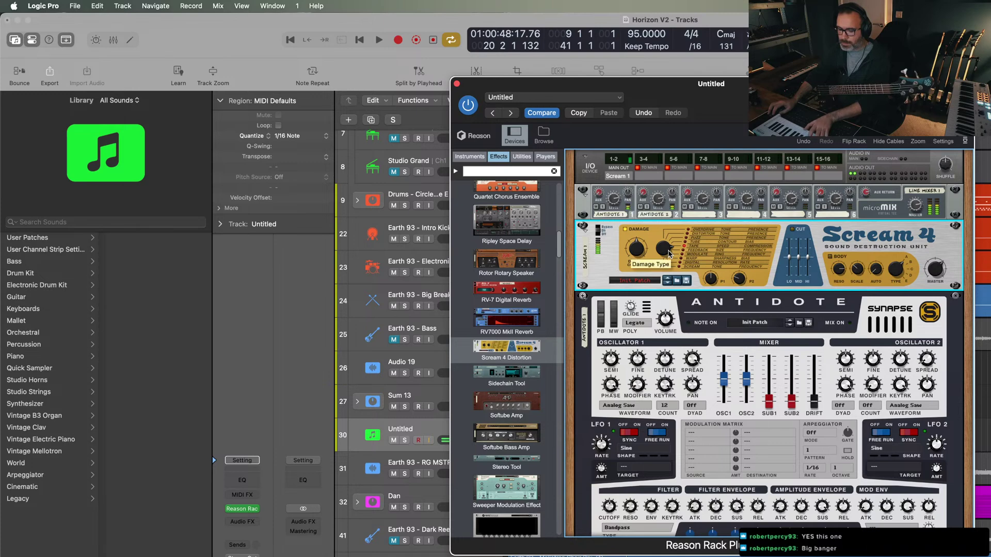
{"action": "left_click", "coordinate": [599, 227]}
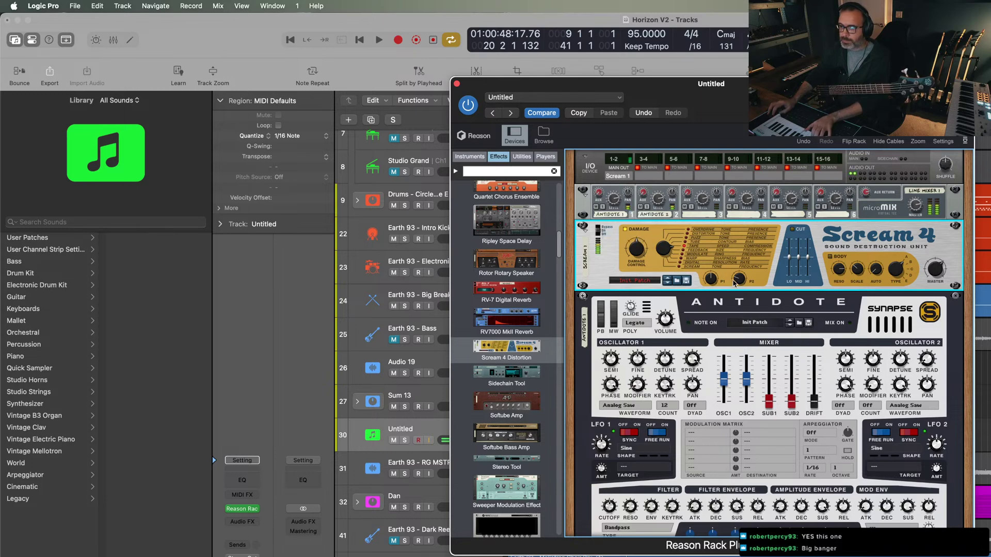
{"action": "mouse_move", "coordinate": [741, 290]}
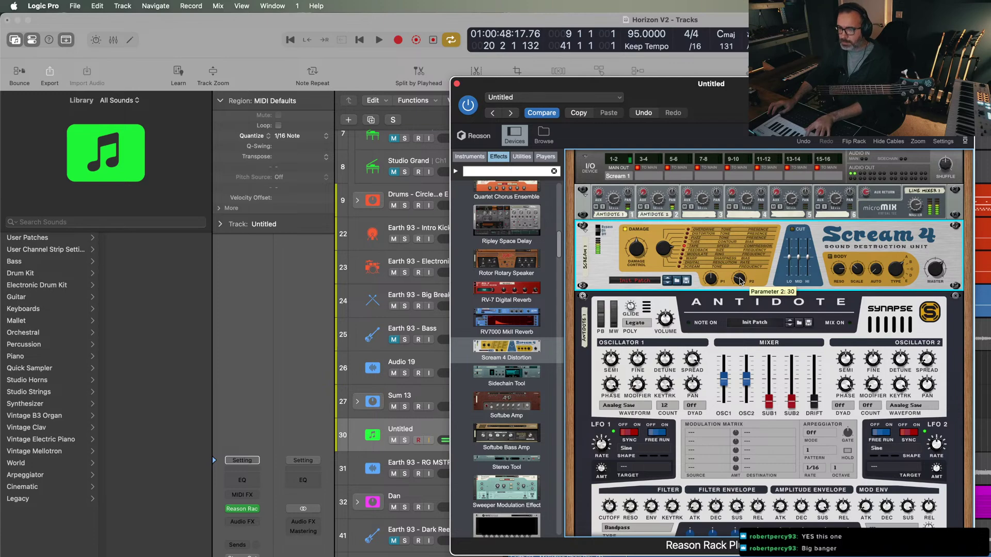
- Set the first Antidote's LFO 1 target to Filter Cutoff and adjust the cutoff and LFO amount by ear, with the synced rate at 1/1
{"action": "scroll", "coordinate": [655, 363], "scroll_direction": "down", "scroll_amount": 5}
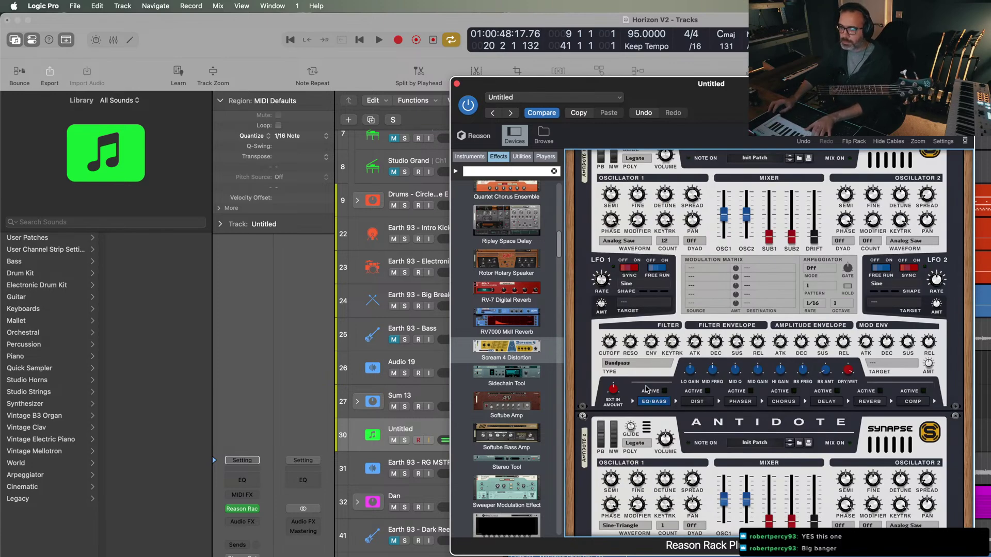
{"action": "left_click", "coordinate": [604, 338]}
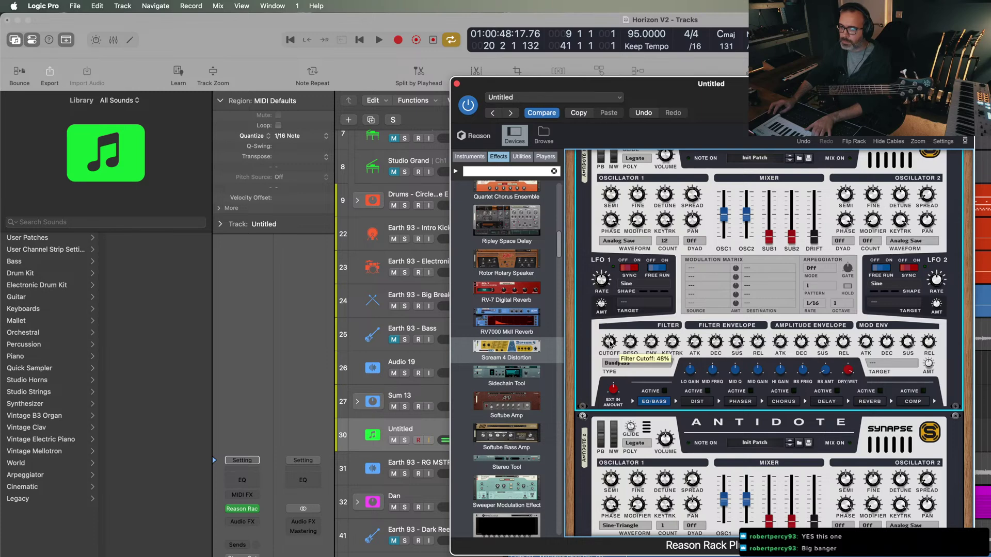
{"action": "left_click", "coordinate": [629, 304]}
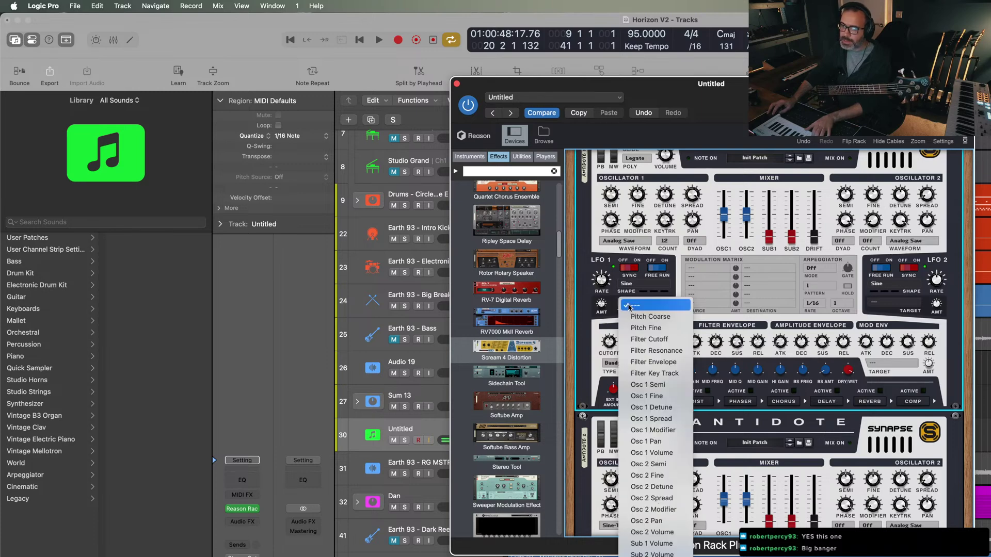
{"action": "left_click", "coordinate": [589, 301]}
{"action": "left_click", "coordinate": [632, 303]}
{"action": "left_click", "coordinate": [634, 303]}
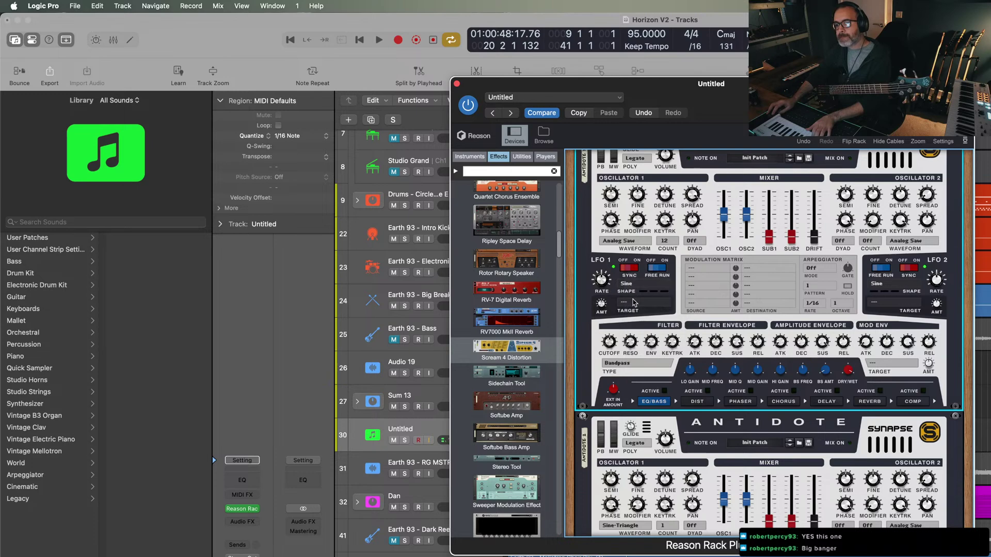
{"action": "left_click", "coordinate": [633, 304]}
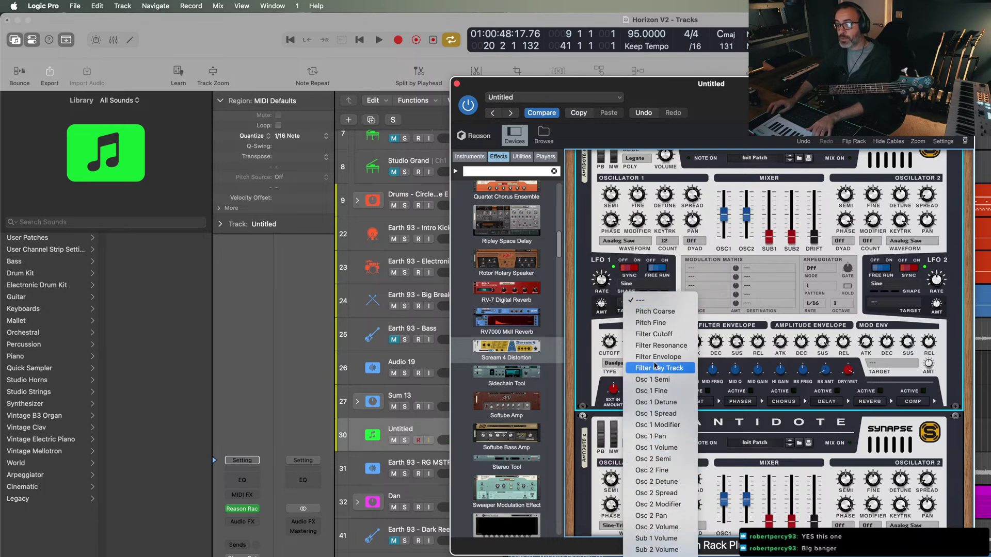
{"action": "left_click", "coordinate": [653, 334]}
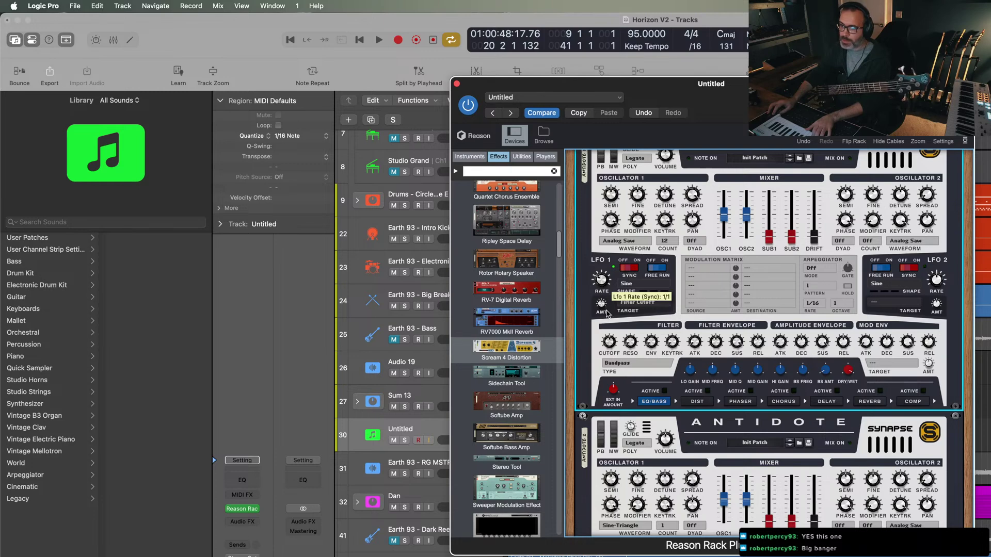
{"action": "left_click_drag", "start_coordinate": [603, 309], "coordinate": [609, 297]}
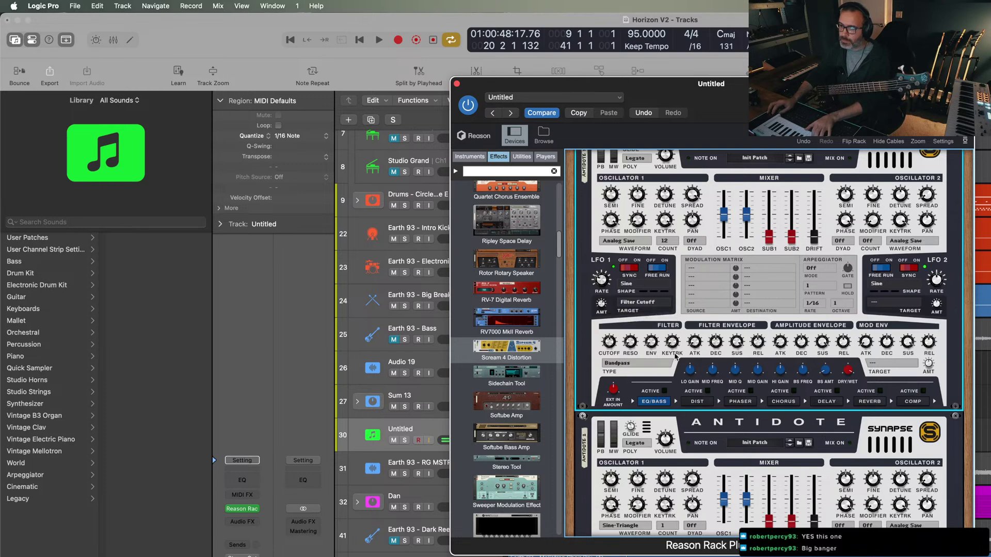
- Add a Sweeper Modulation Effect below the first Antidote with LFO frequency modulation about 12%, dry/wet about 32% and the LFO synced to 8 bars
{"action": "mouse_move", "coordinate": [506, 491]}
{"action": "left_mouse_down"}
{"action": "mouse_move", "coordinate": [599, 443]}
{"action": "mouse_move", "coordinate": [674, 436]}
{"action": "left_mouse_up"}
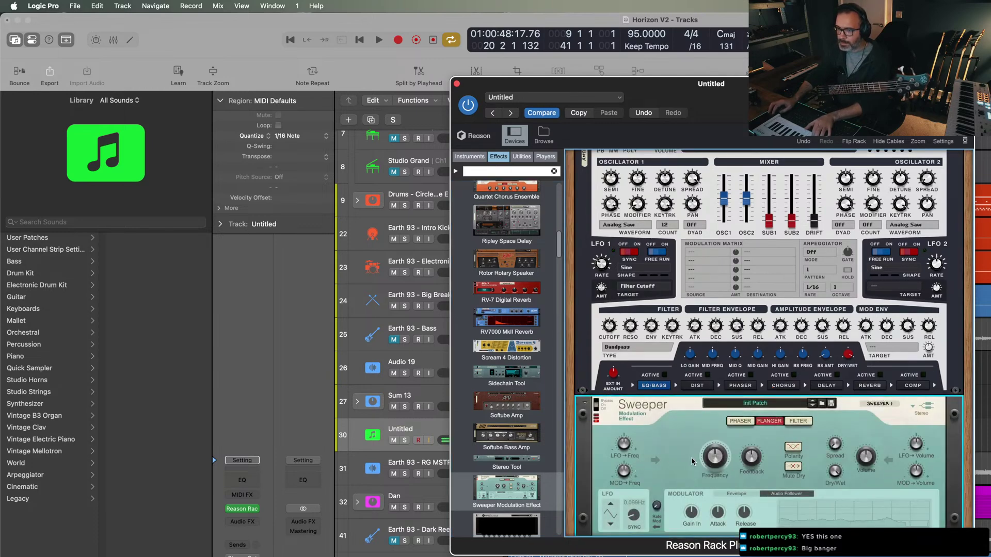
{"action": "mouse_move", "coordinate": [626, 443]}
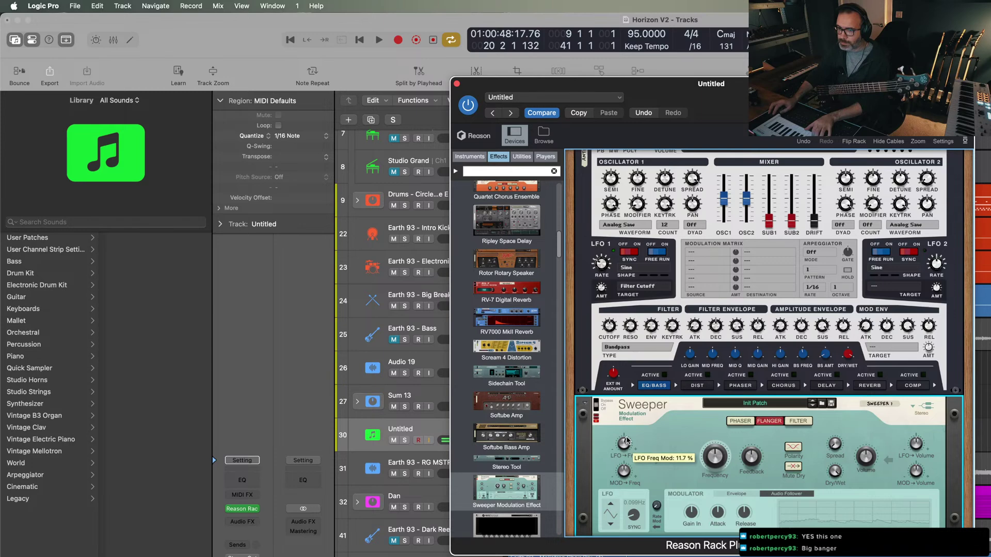
{"action": "mouse_move", "coordinate": [723, 474]}
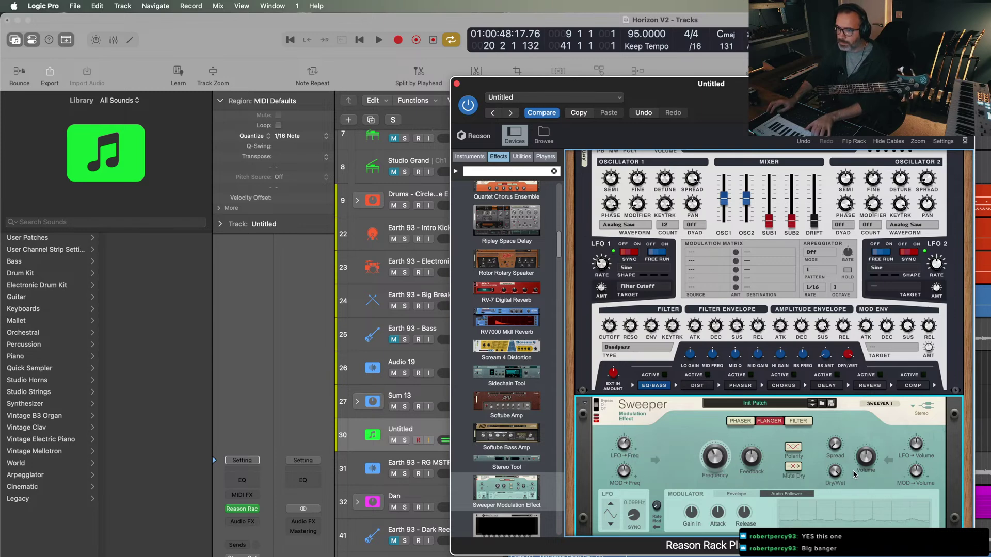
{"action": "left_click", "coordinate": [832, 475]}
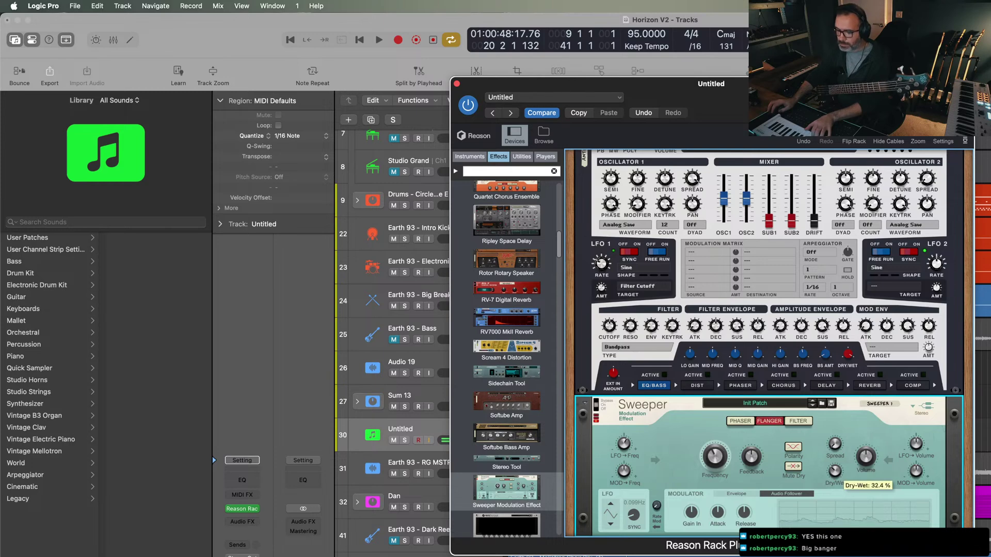
{"action": "left_click_drag", "start_coordinate": [835, 471], "coordinate": [834, 472]}
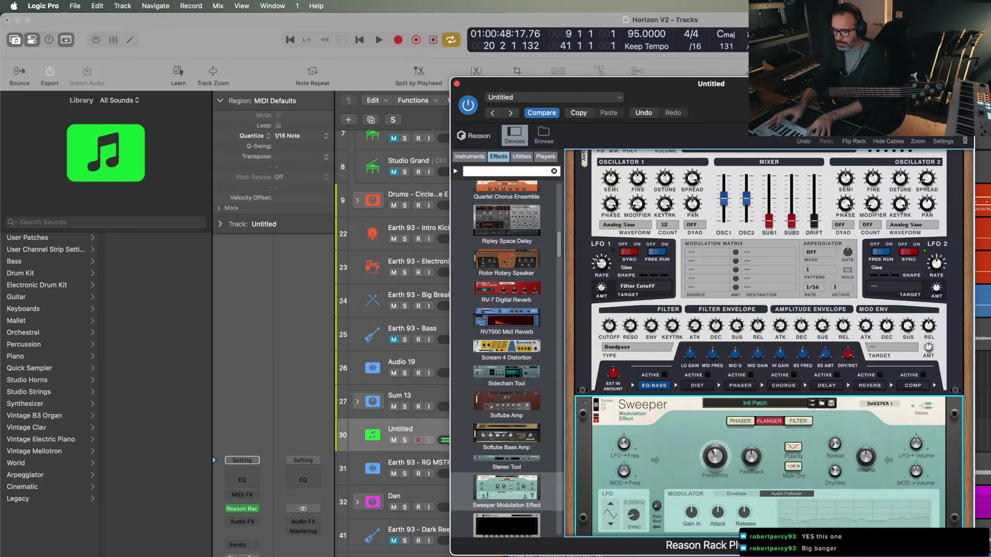
{"action": "scroll", "coordinate": [665, 454], "scroll_direction": "down", "scroll_amount": 2}
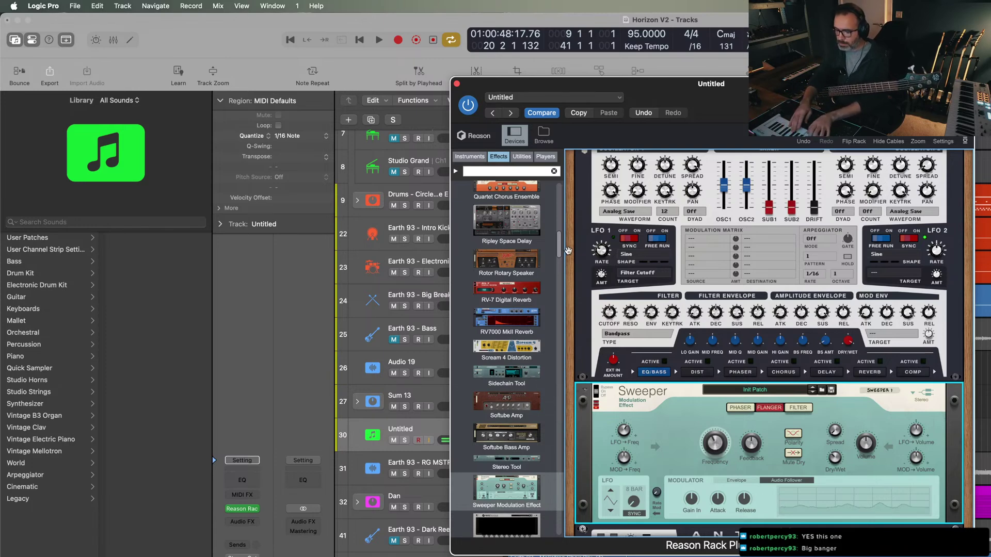
- Close the rack window and record the synth part on the Untitled track from bar 9 to just past bar 17
{"action": "left_click", "coordinate": [457, 84]}
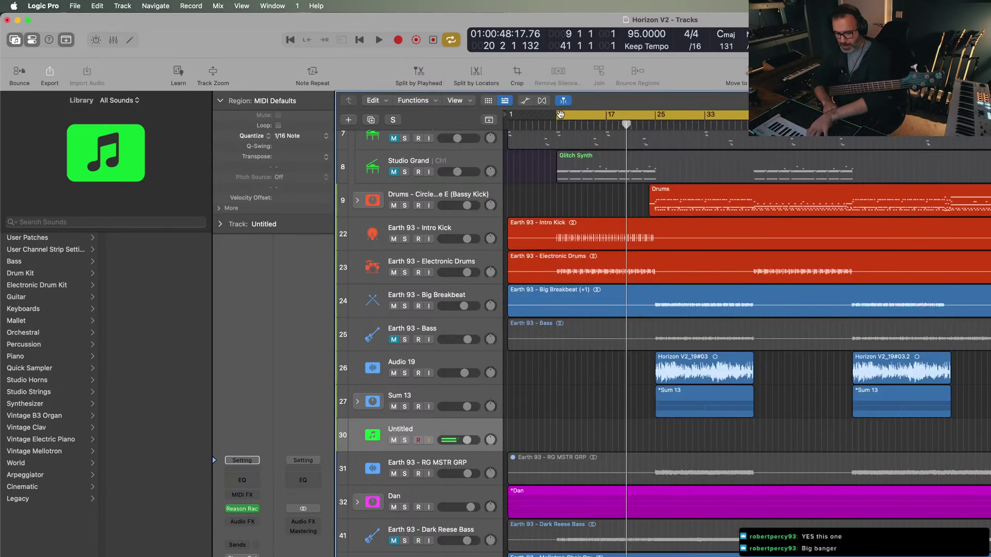
{"action": "key", "text": "r"}
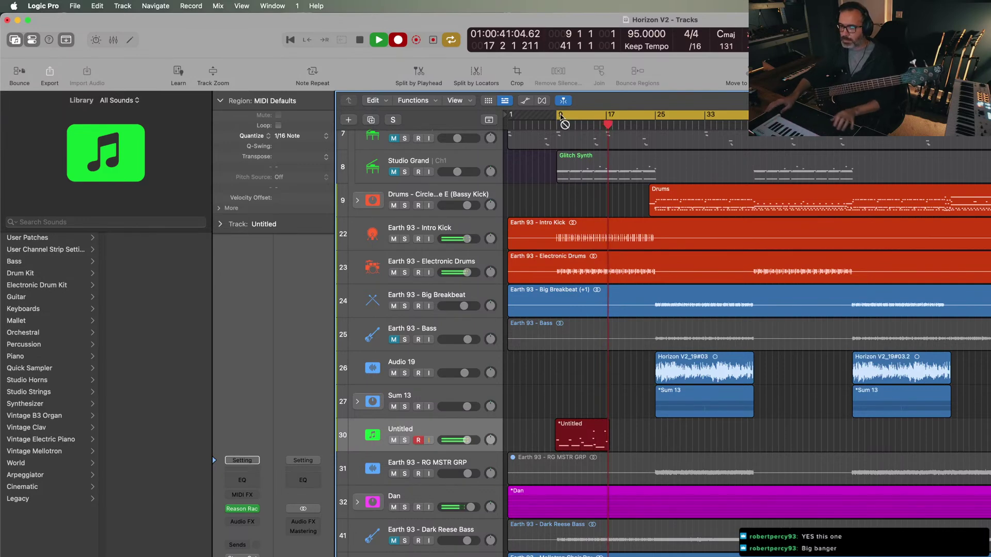
{"action": "key", "text": "space"}
- Trim the recorded synth region to end at bar 17 and repeat it once up to bar 25
{"action": "scroll", "coordinate": [593, 438], "scroll_direction": "up", "scroll_amount": 5}
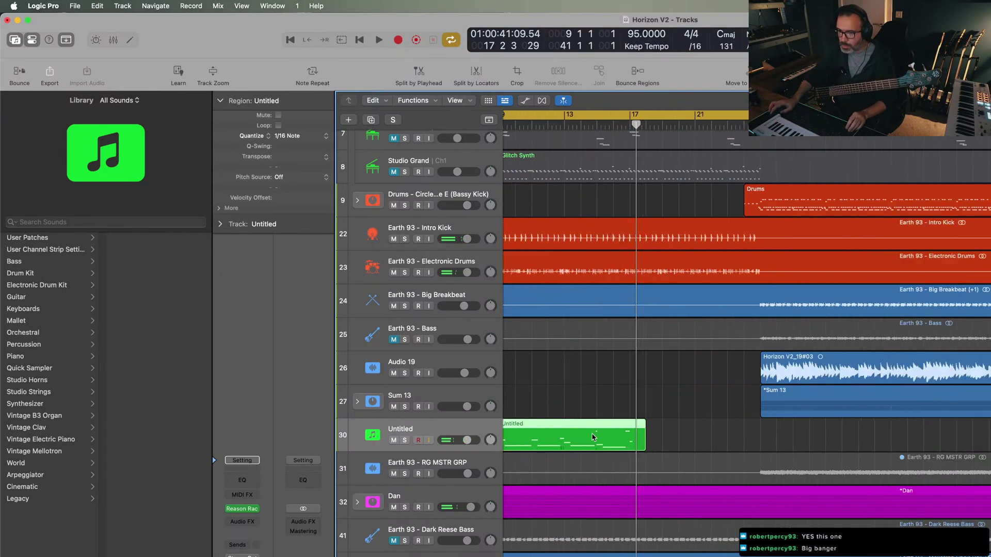
{"action": "left_click_drag", "start_coordinate": [643, 444], "coordinate": [629, 444]}
{"action": "key", "text": "super+r"}
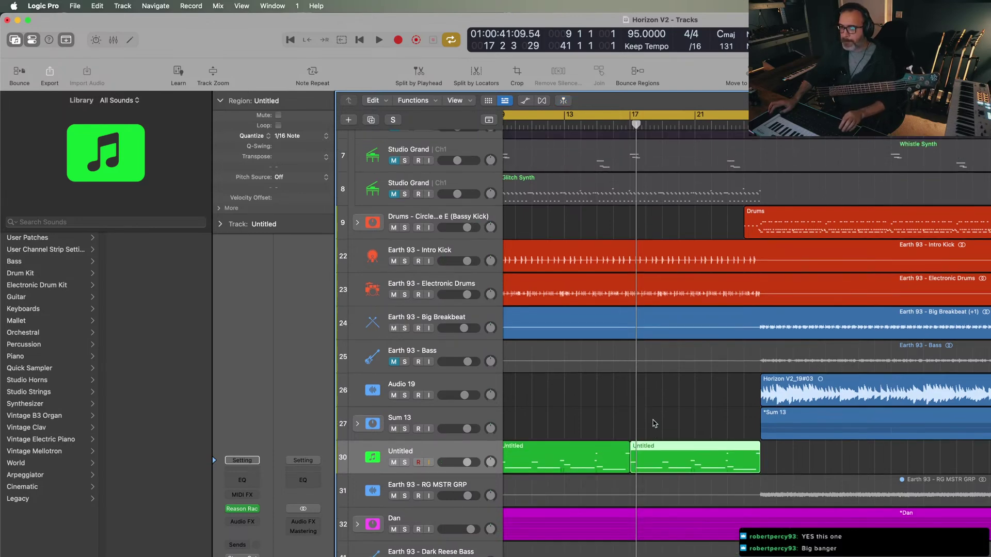
- Play the song from about bar 8 to audition the repeated synth regions
{"action": "scroll", "coordinate": [608, 427], "scroll_direction": "up", "scroll_amount": 1}
{"action": "scroll", "coordinate": [608, 428], "scroll_direction": "left", "scroll_amount": 5}
{"action": "left_click", "coordinate": [623, 161]}
{"action": "key", "text": "space"}
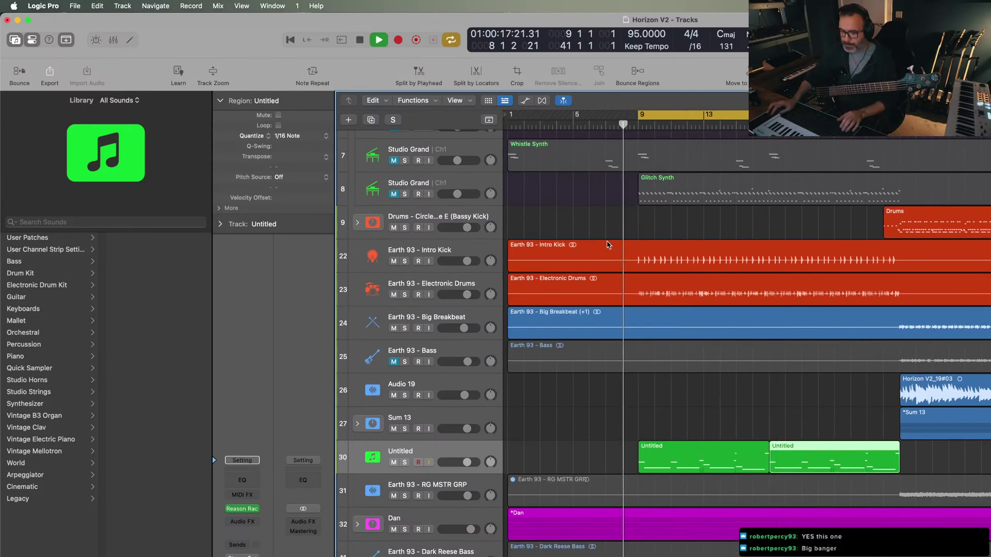
- Add a Channel EQ to the Untitled synth track and cut about 6.6 dB around 486 Hz
{"action": "left_click", "coordinate": [242, 509]}
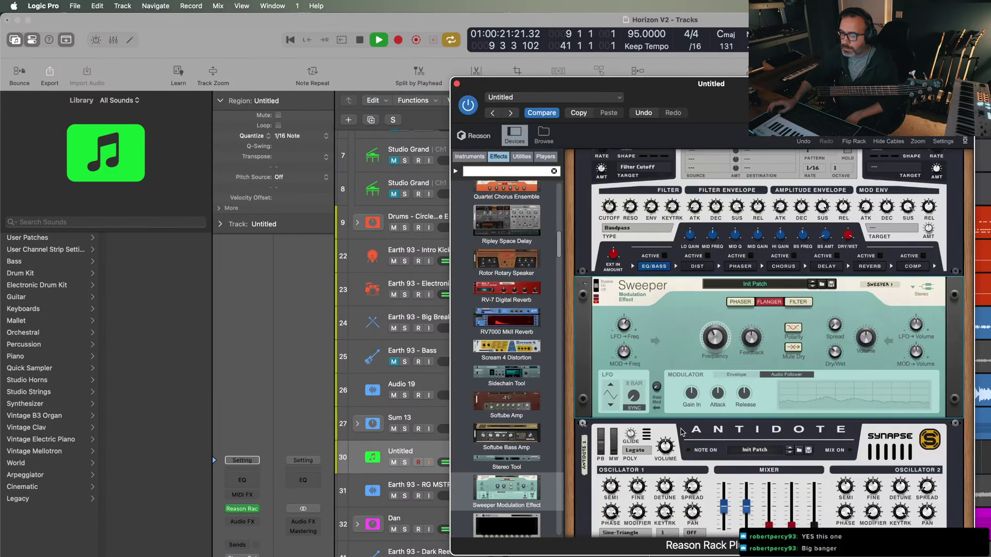
{"action": "left_click", "coordinate": [251, 484]}
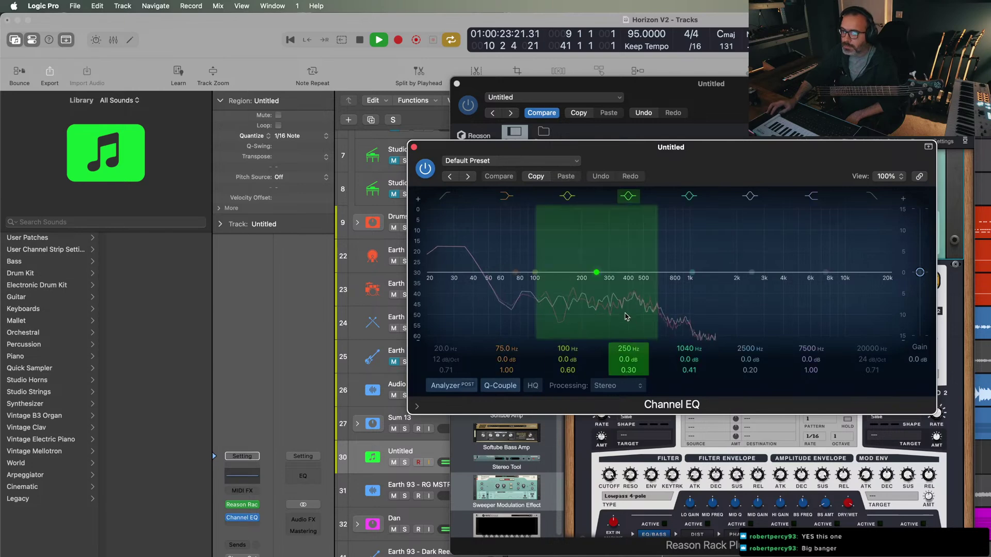
{"action": "left_click_drag", "start_coordinate": [690, 274], "coordinate": [641, 318]}
{"action": "left_click", "coordinate": [677, 443]}
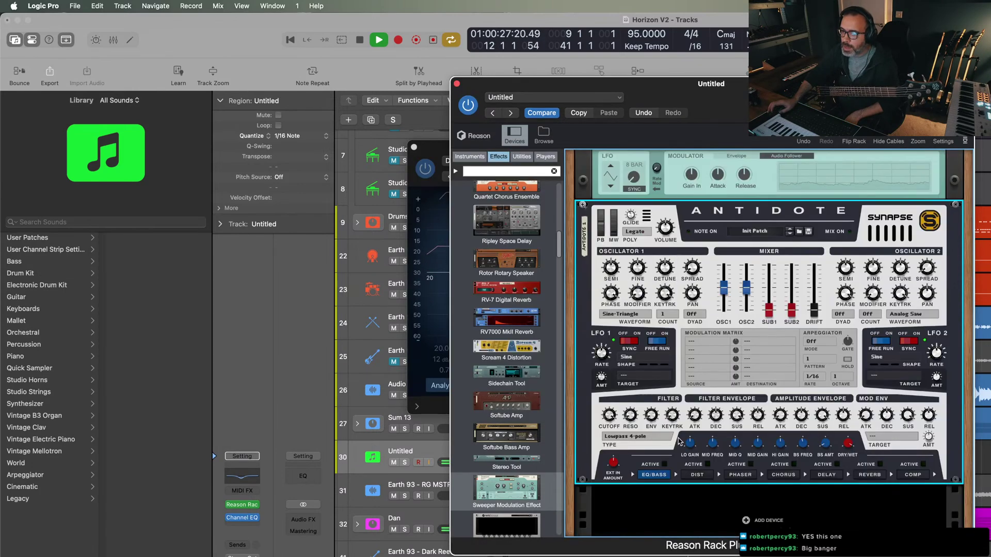
- Activate the phaser in the first Antidote's effects section and resume playback
{"action": "scroll", "coordinate": [730, 298], "scroll_direction": "up", "scroll_amount": 5}
{"action": "left_click", "coordinate": [730, 297]}
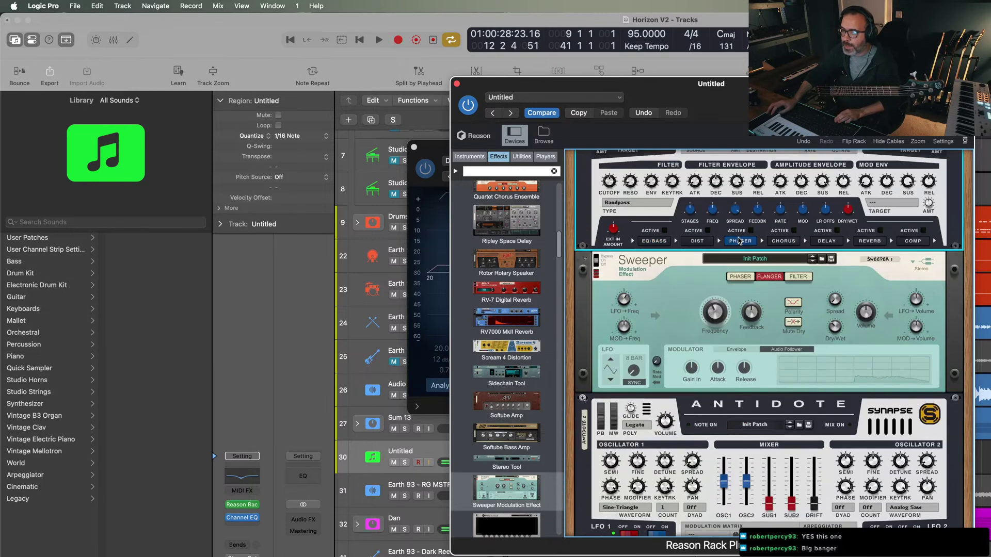
{"action": "left_click", "coordinate": [741, 241]}
{"action": "left_click", "coordinate": [750, 231]}
{"action": "key", "text": "space"}
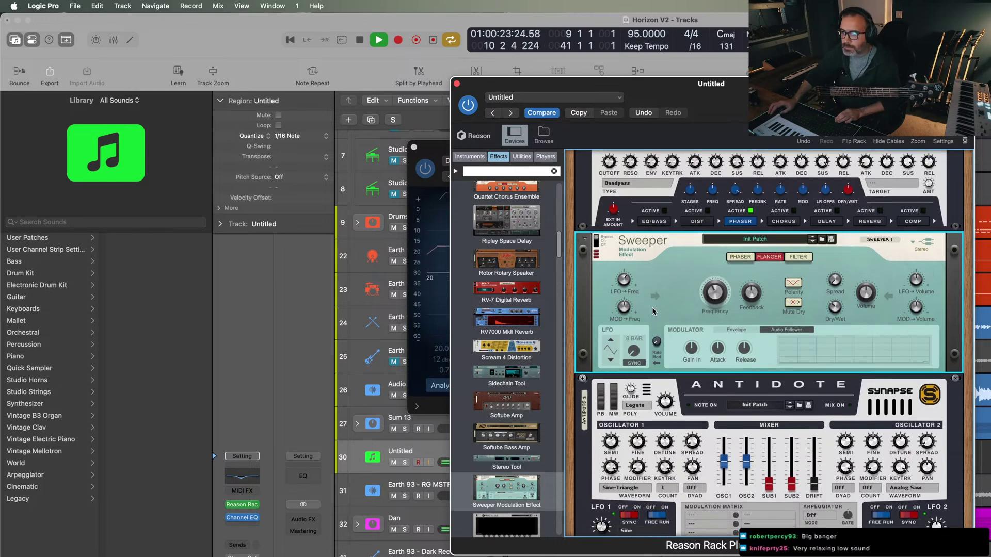
- Adjust the Scream 4 damage control to about 62 and the first Antidote's oscillator 1 detune to about 61%
{"action": "scroll", "coordinate": [652, 309], "scroll_direction": "up", "scroll_amount": 3}
{"action": "scroll", "coordinate": [693, 324], "scroll_direction": "up", "scroll_amount": 10}
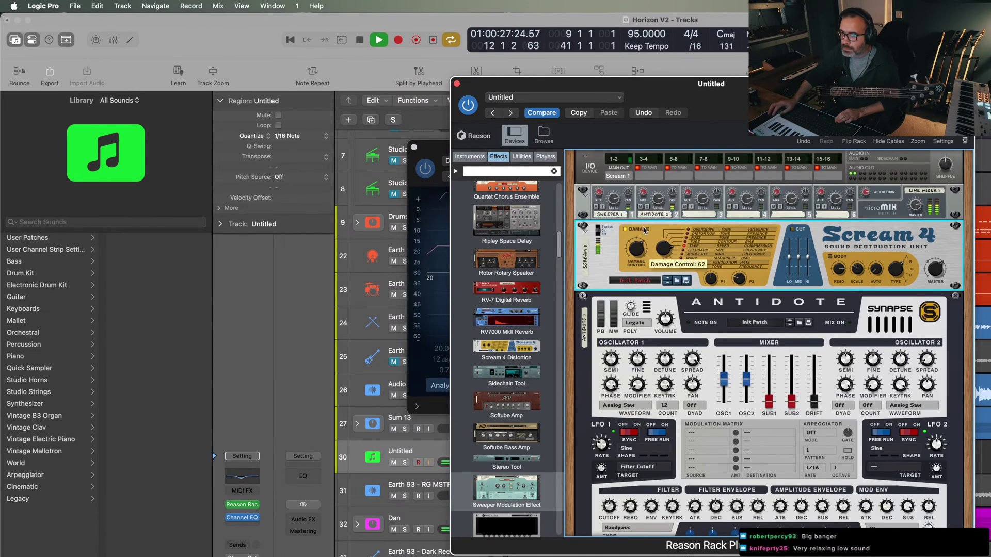
{"action": "left_click", "coordinate": [642, 237]}
{"action": "left_click_drag", "start_coordinate": [644, 239], "coordinate": [645, 246]}
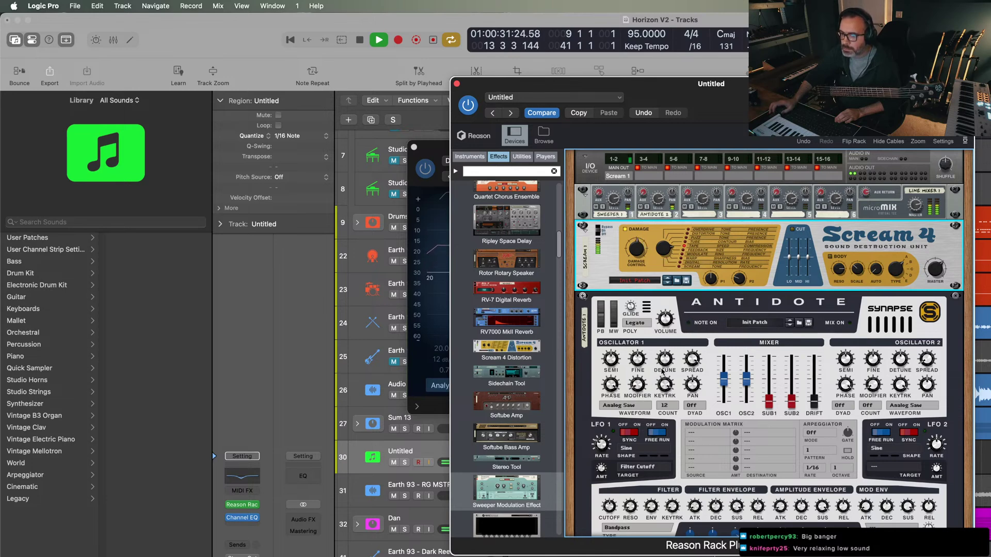
{"action": "left_click", "coordinate": [691, 362]}
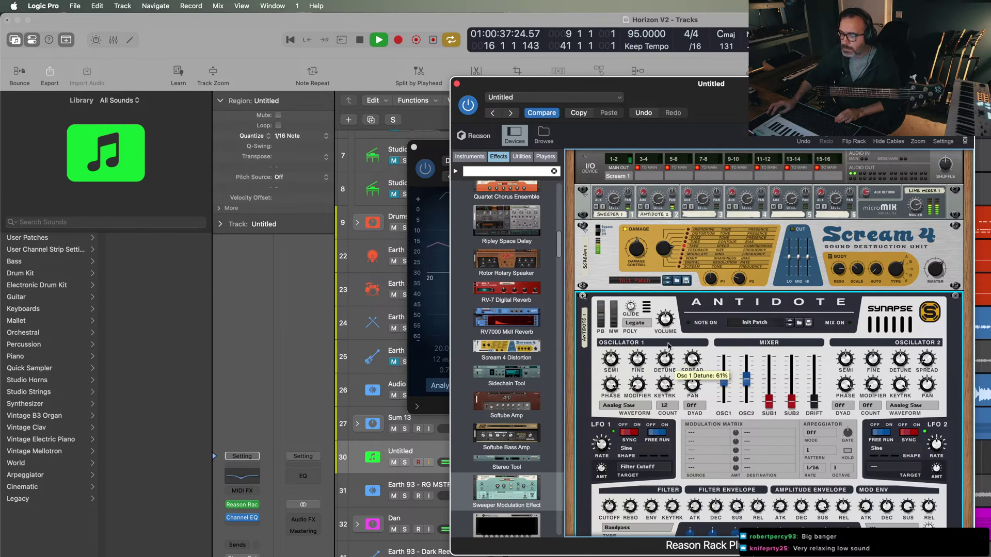
- Lower the first Antidote's filter cutoff to about 45% and close the rack and Channel EQ windows
{"action": "scroll", "coordinate": [640, 402], "scroll_direction": "down", "scroll_amount": 2}
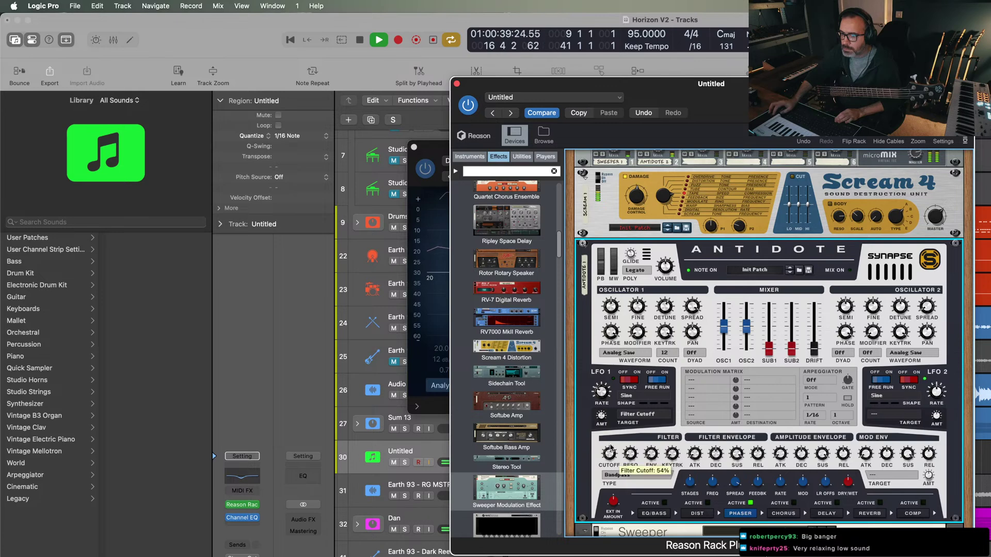
{"action": "left_click_drag", "start_coordinate": [611, 457], "coordinate": [610, 474]}
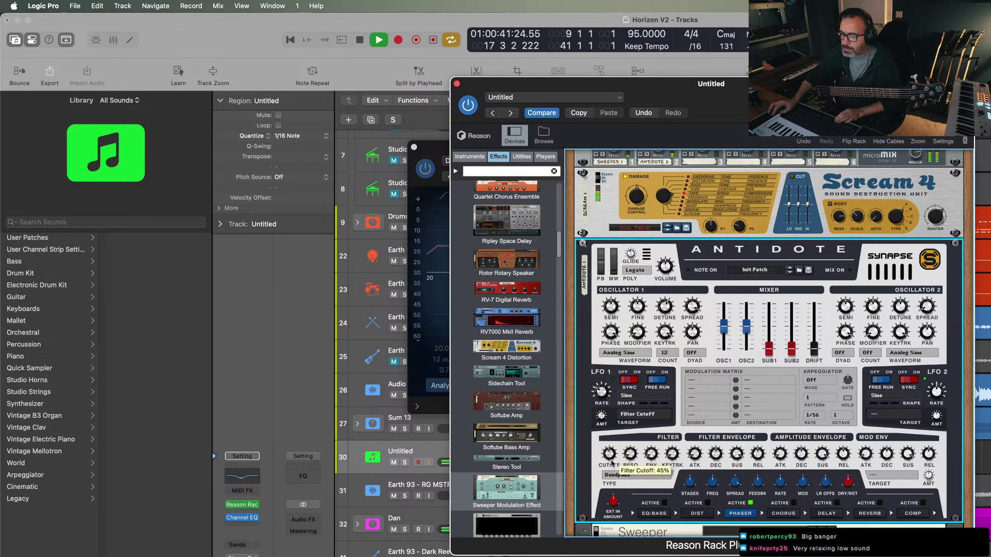
{"action": "scroll", "coordinate": [613, 454], "scroll_direction": "down", "scroll_amount": 1}
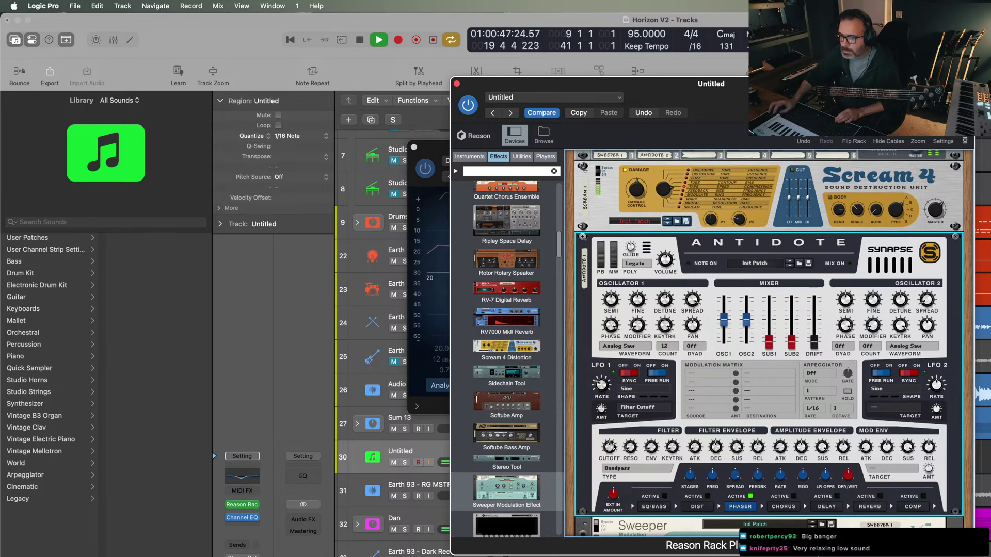
{"action": "mouse_move", "coordinate": [611, 458]}
{"action": "left_mouse_down"}
{"action": "mouse_move", "coordinate": [615, 437]}
{"action": "mouse_move", "coordinate": [612, 464]}
{"action": "mouse_move", "coordinate": [613, 455]}
{"action": "left_mouse_up"}
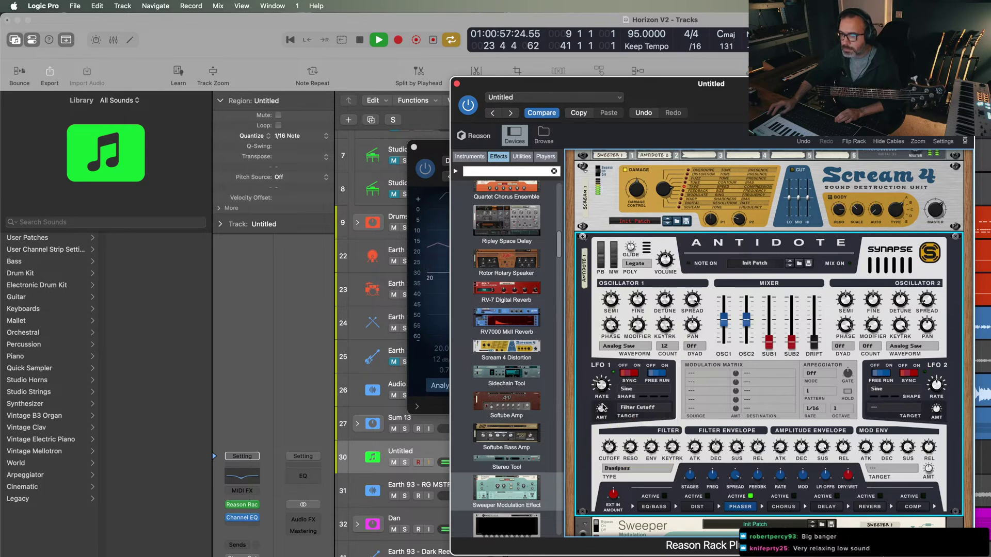
{"action": "left_click", "coordinate": [457, 84]}
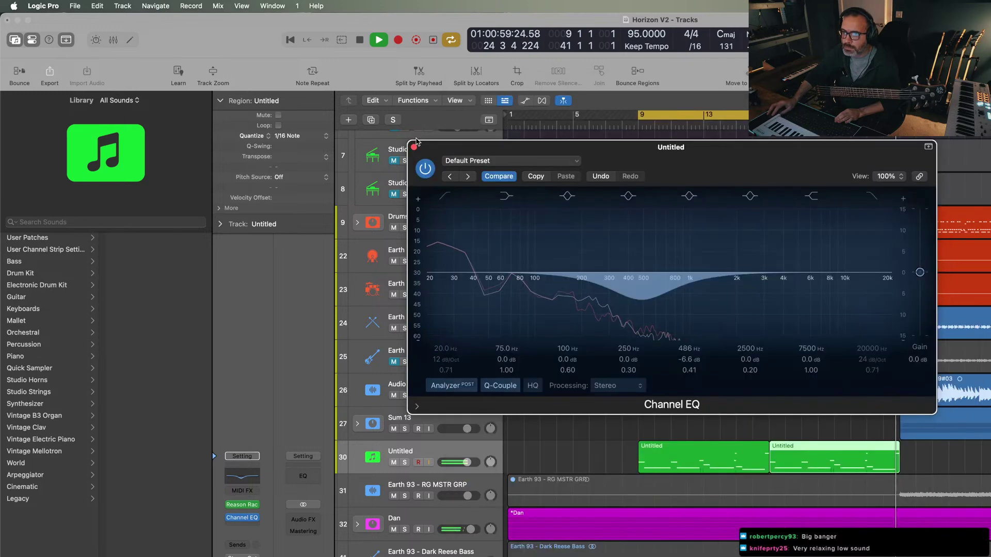
{"action": "left_click", "coordinate": [414, 147]}
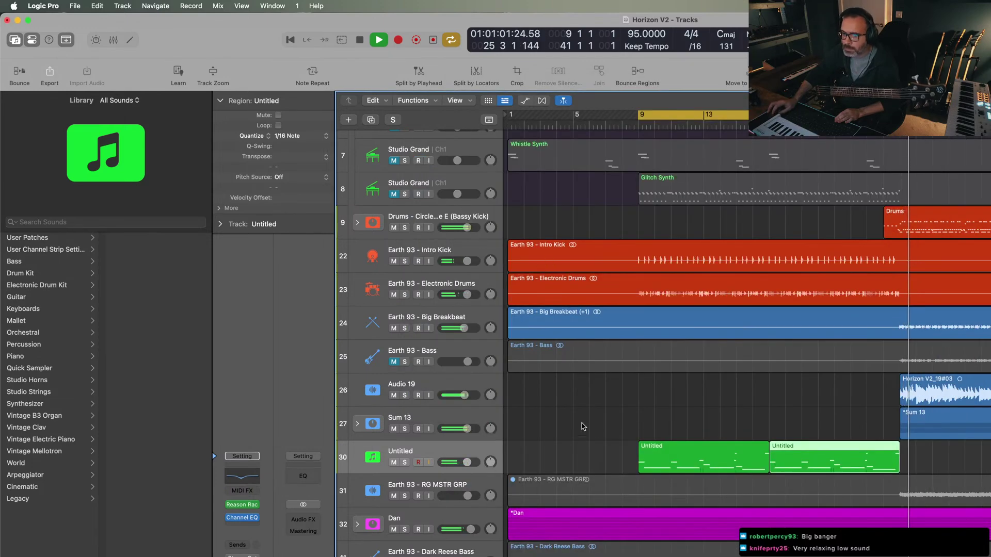
- Reopen the Untitled track's Reason rack, adjust the amplitude envelope release on both Antidotes, and close the rack
{"action": "left_click", "coordinate": [241, 507]}
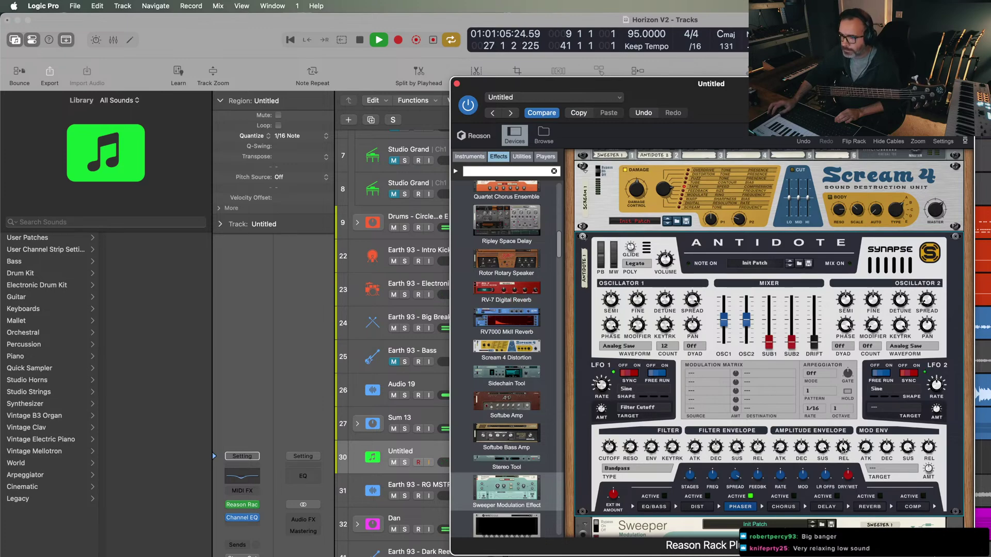
{"action": "left_click", "coordinate": [842, 449]}
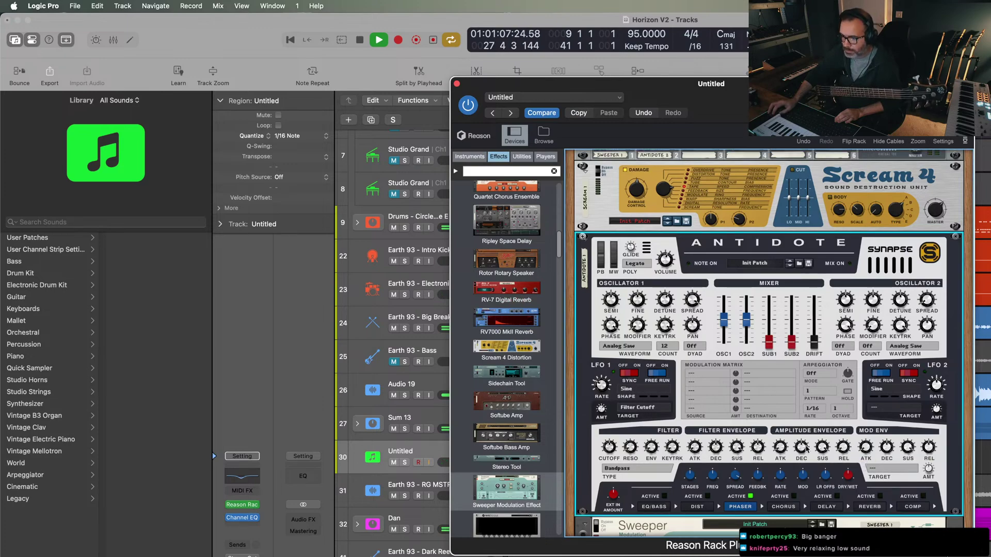
{"action": "scroll", "coordinate": [762, 448], "scroll_direction": "down", "scroll_amount": 10}
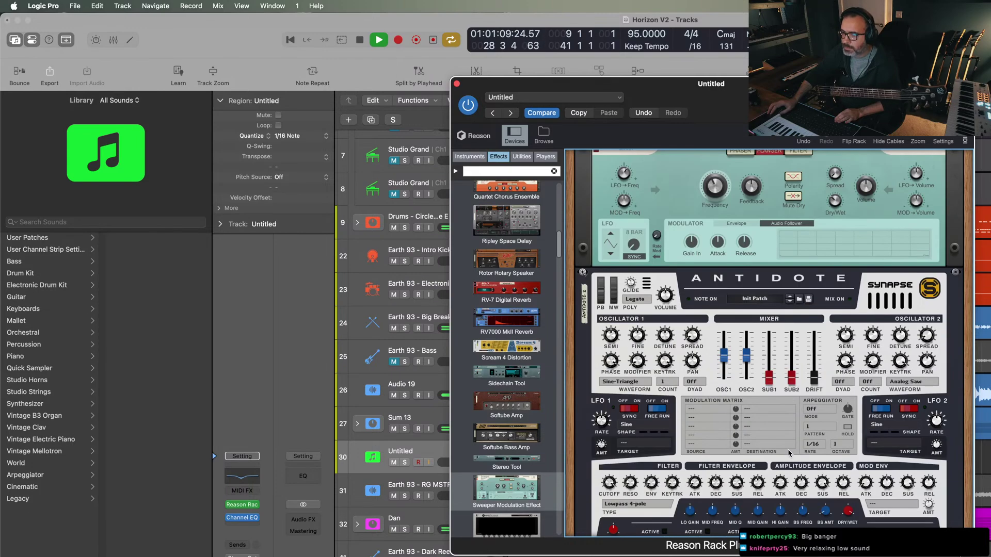
{"action": "left_click", "coordinate": [843, 482]}
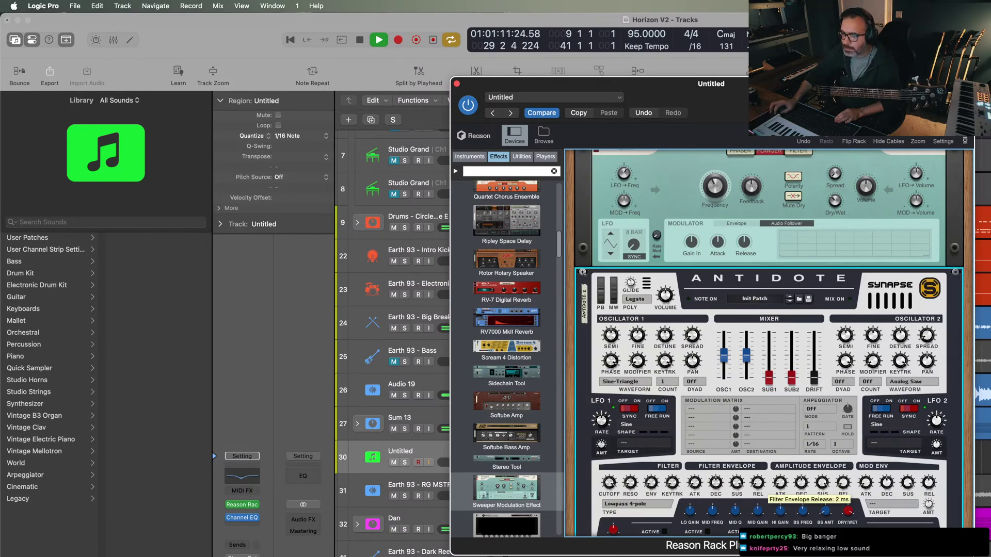
{"action": "left_click", "coordinate": [456, 83]}
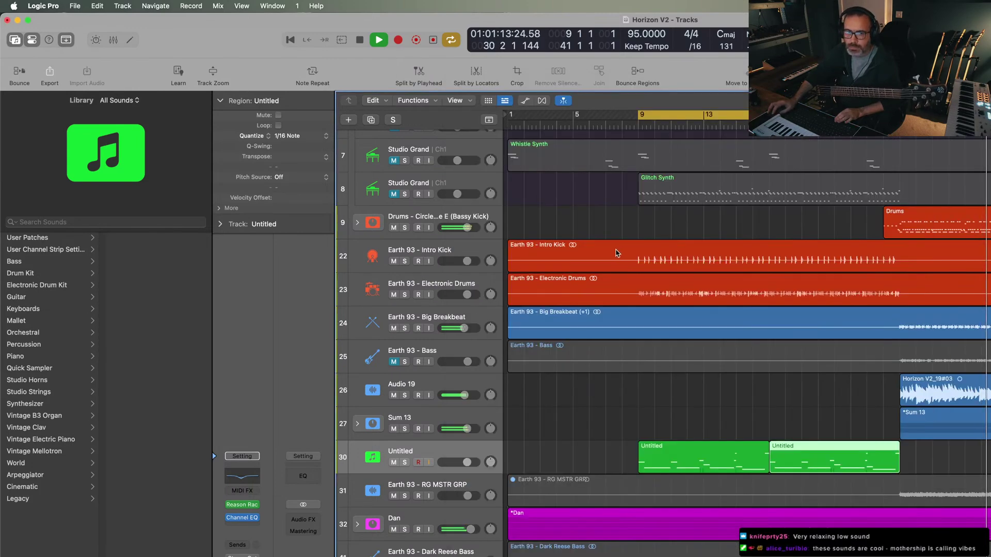
- Play the song from bar 24 to audition the transition into the section at bar 25
{"action": "key", "text": "space"}
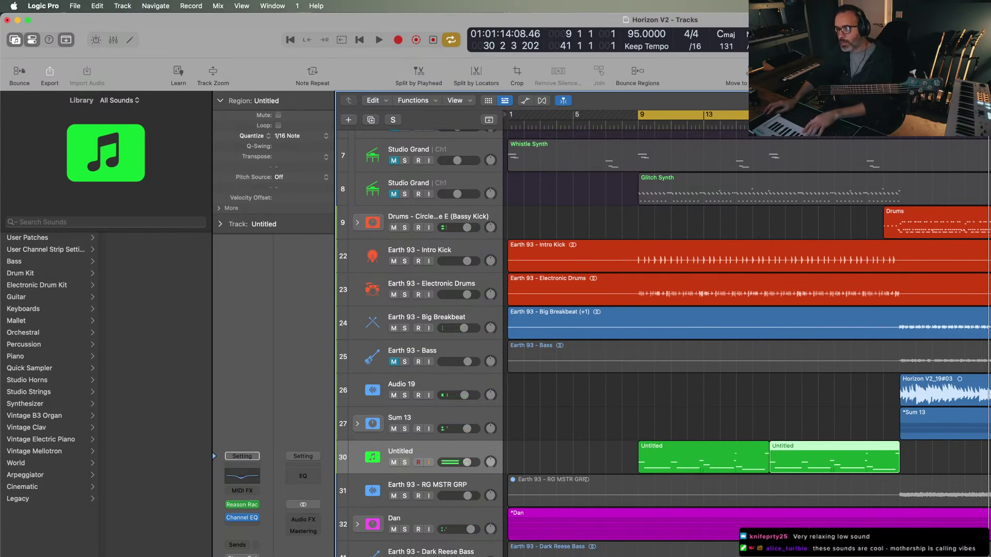
{"action": "left_click", "coordinate": [883, 126]}
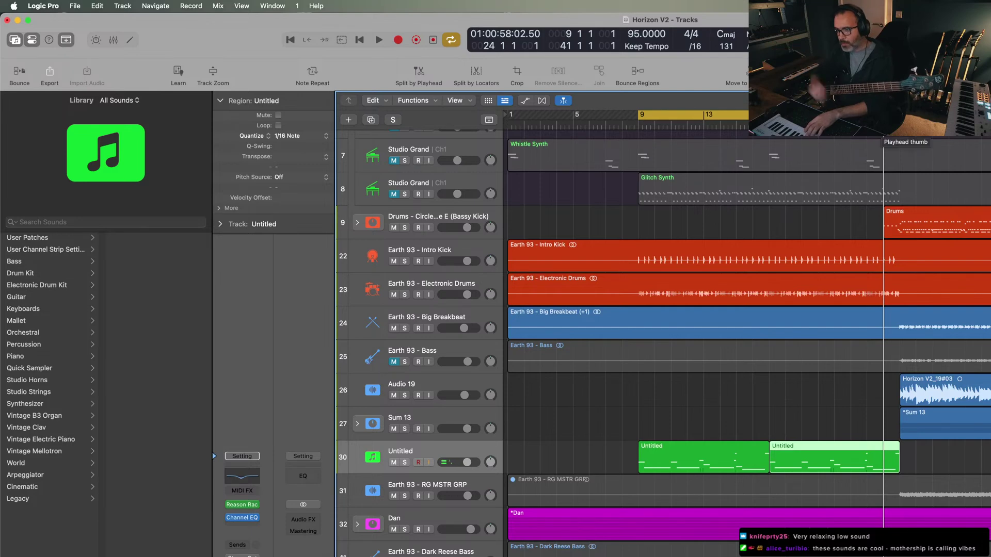
{"action": "key", "text": "space"}
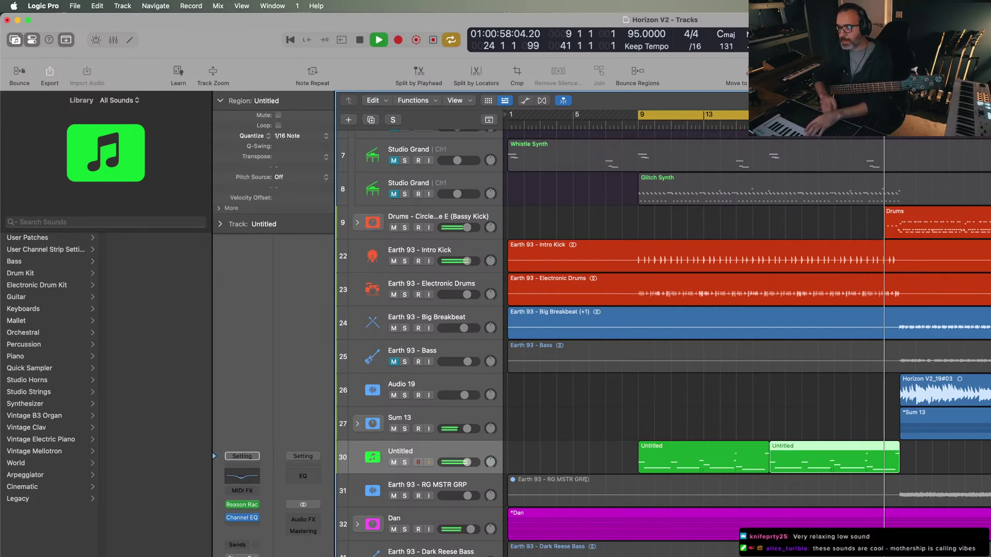
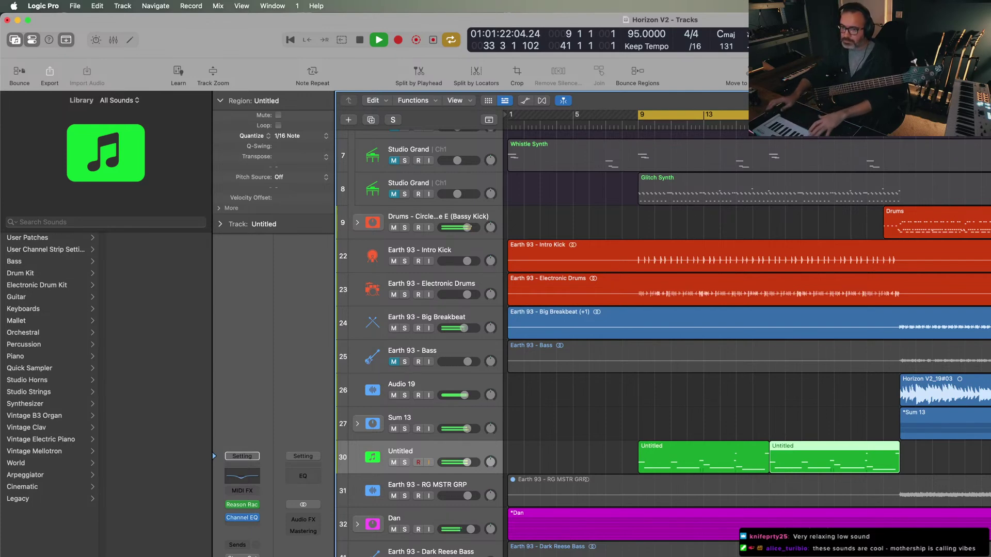
{"action": "key", "text": "space"}
- Duplicate the Untitled synth track with its effects and open the copy's Reason rack
{"action": "left_click", "coordinate": [463, 447]}
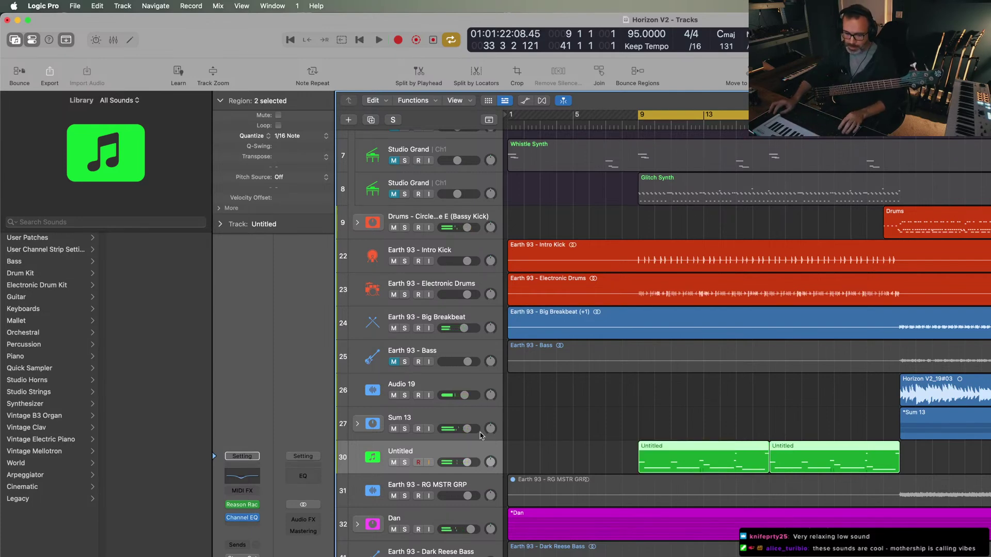
{"action": "key", "text": "super+d"}
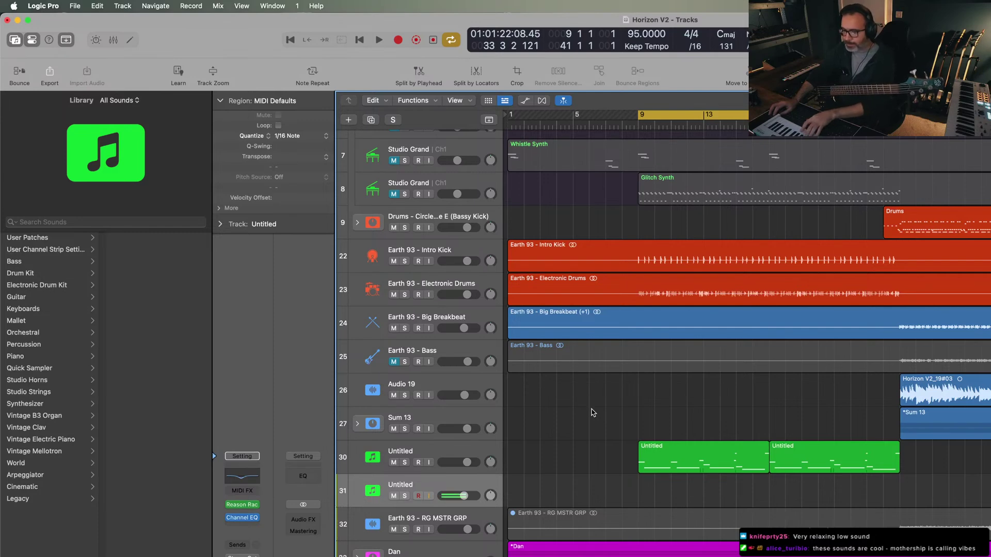
{"action": "left_click", "coordinate": [244, 506]}
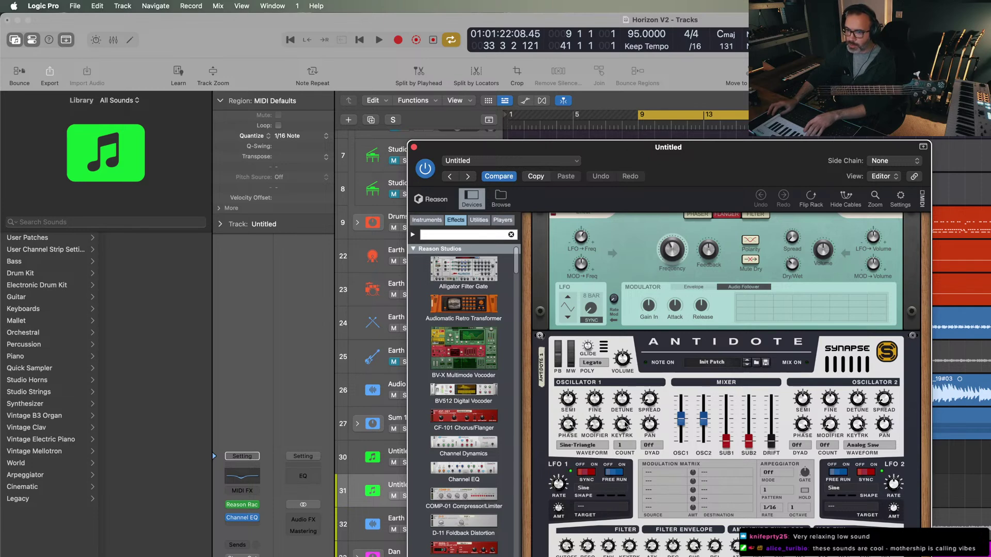
- In the copy's rack, adjust oscillator 1 detune on both Antidotes, the first to about 50%, and set Scream 4 damage control to 99
{"action": "left_click_drag", "start_coordinate": [623, 401], "coordinate": [626, 396]}
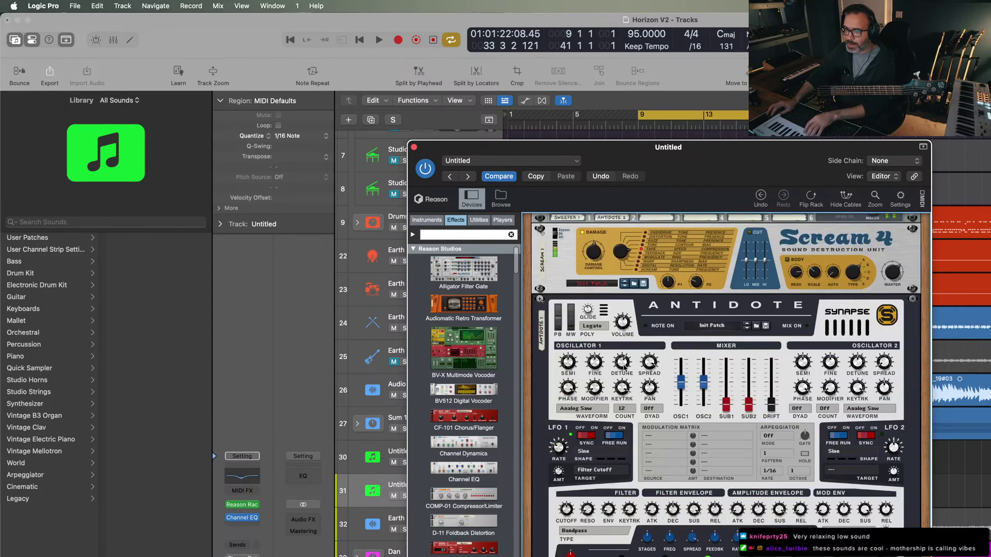
{"action": "left_click_drag", "start_coordinate": [626, 368], "coordinate": [624, 377]}
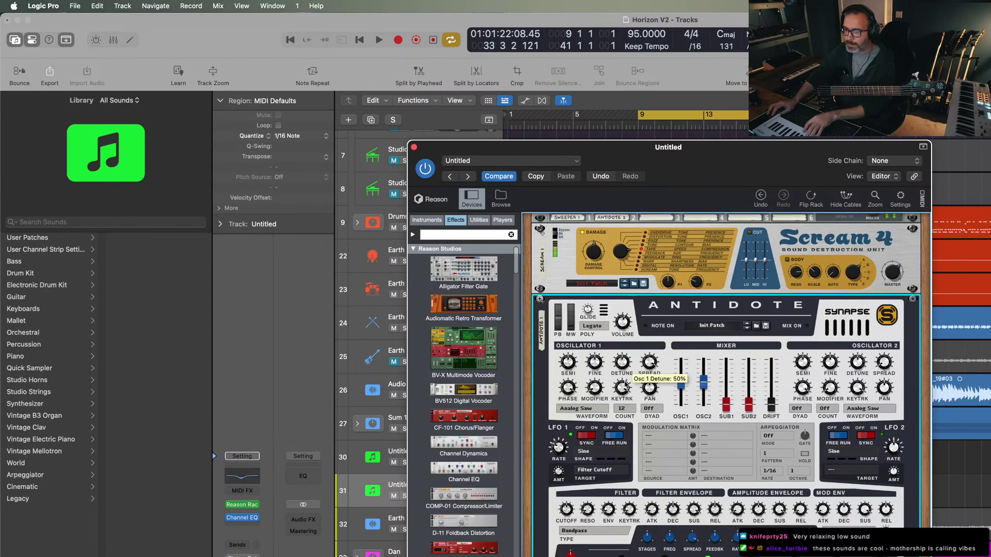
{"action": "left_click", "coordinate": [595, 254]}
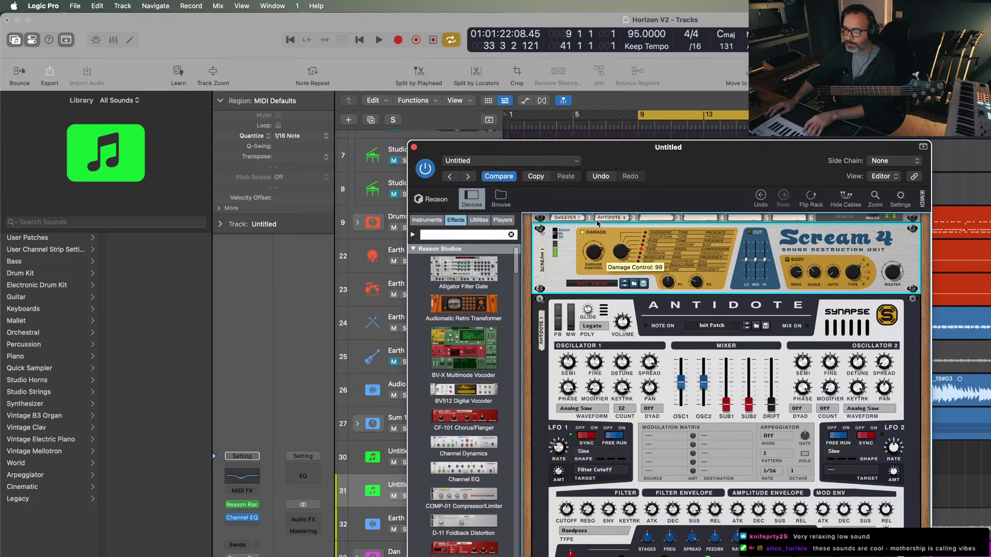
{"action": "mouse_move", "coordinate": [696, 287]}
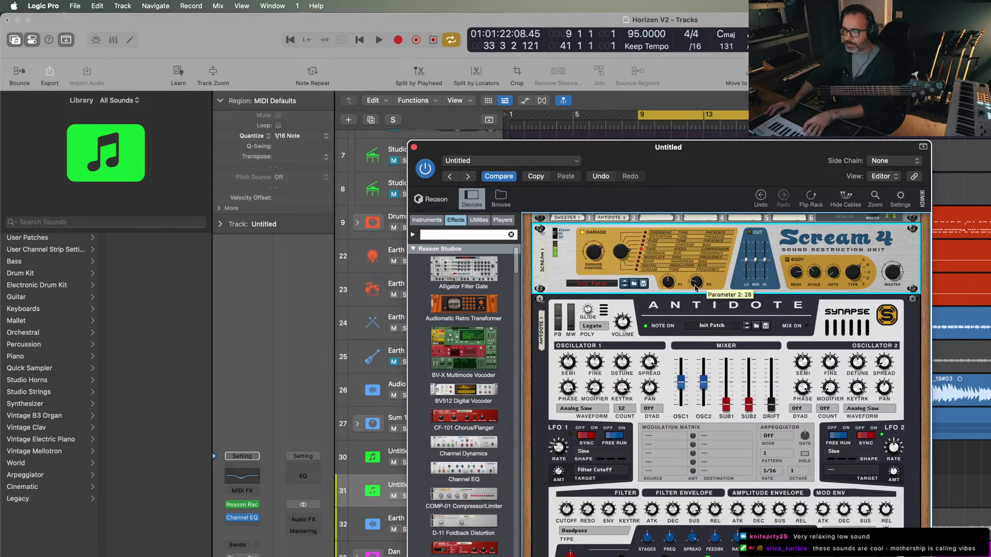
{"action": "left_click", "coordinate": [413, 147]}
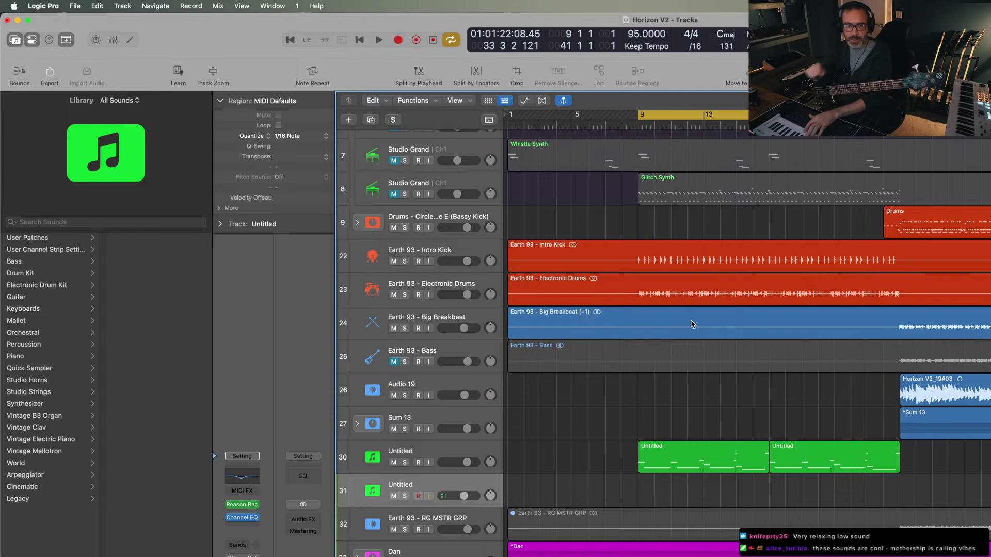
- Move the cycle start to bar 25 and record a synth part on the duplicated track up to about bar 33
{"action": "left_click", "coordinate": [624, 126]}
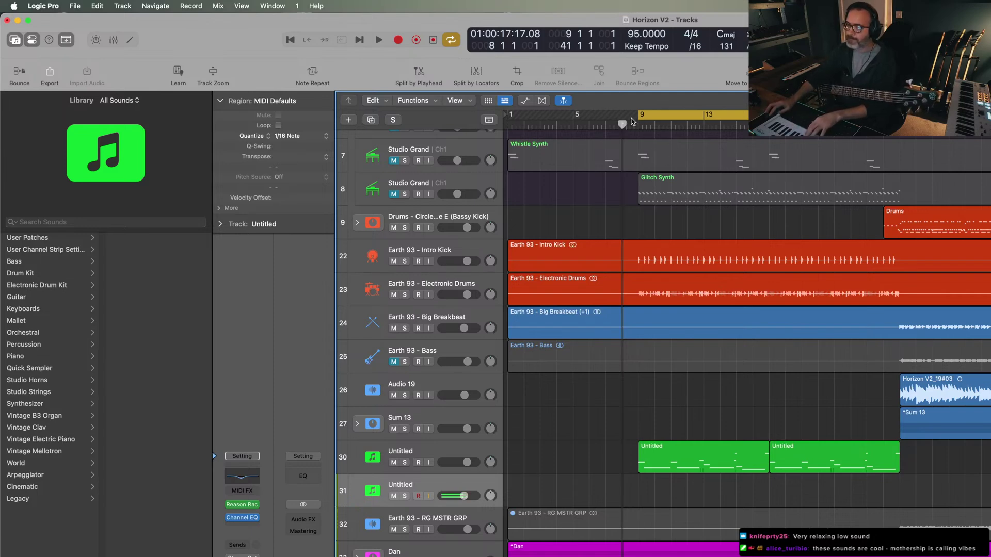
{"action": "left_click_drag", "start_coordinate": [638, 116], "coordinate": [898, 175]}
{"action": "key", "text": "r"}
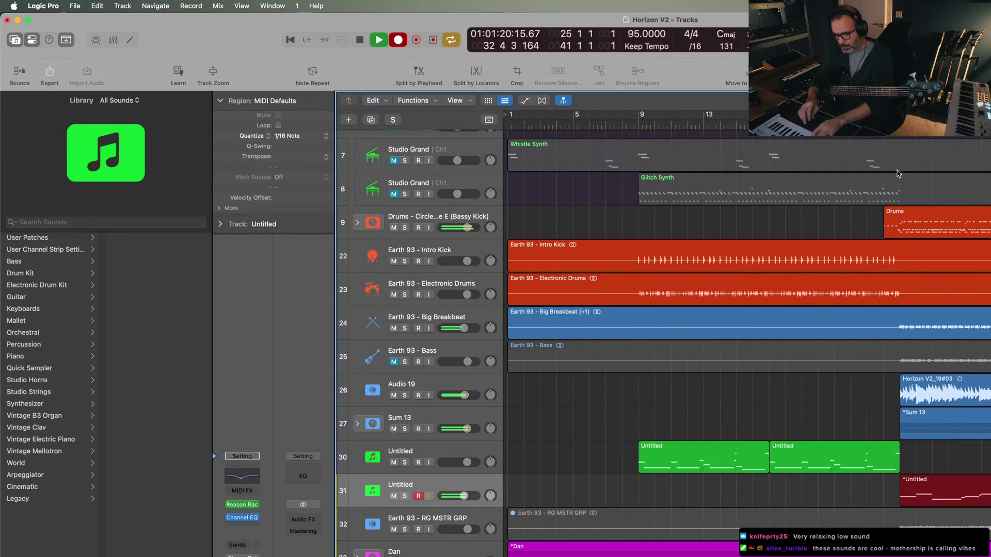
{"action": "key", "text": "space"}
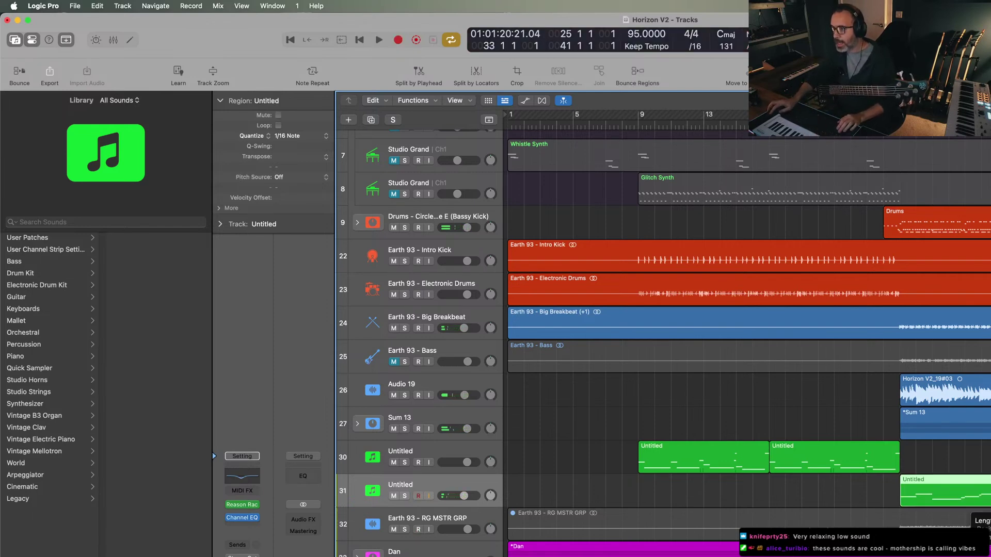
- Inspect the newly recorded synth region's notes in the Piano Roll, close the editor and clear the region selection
{"action": "key", "text": "e"}
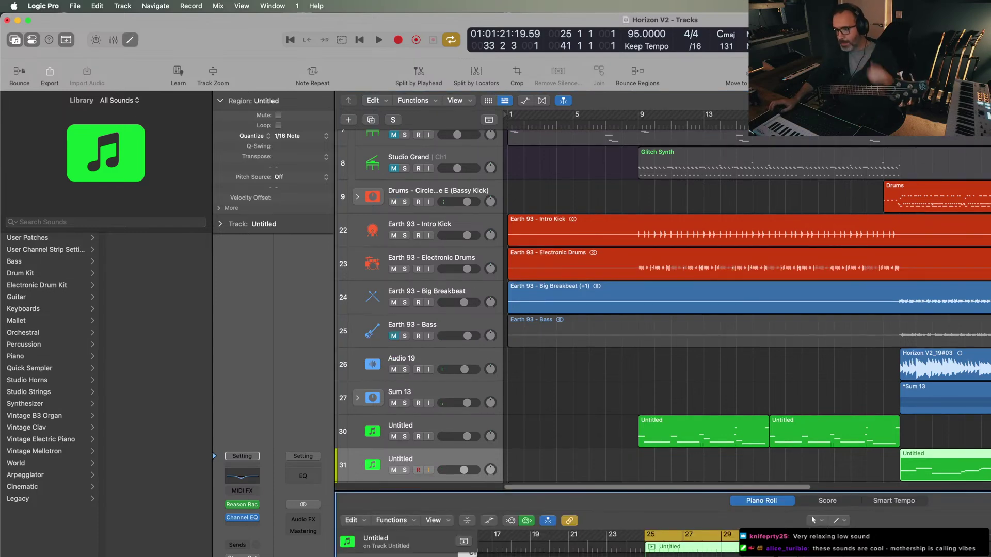
{"action": "key", "text": "Right"}
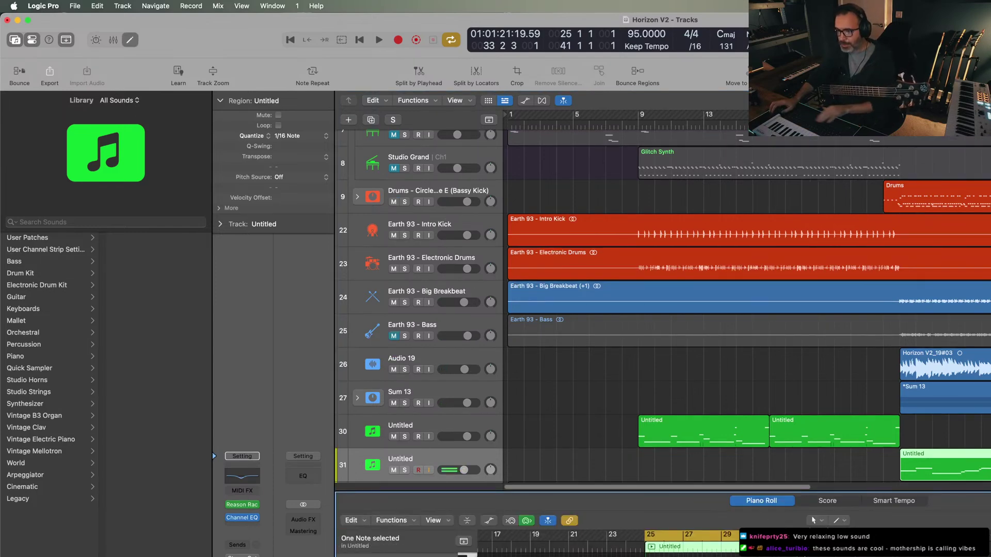
{"action": "key", "text": "e"}
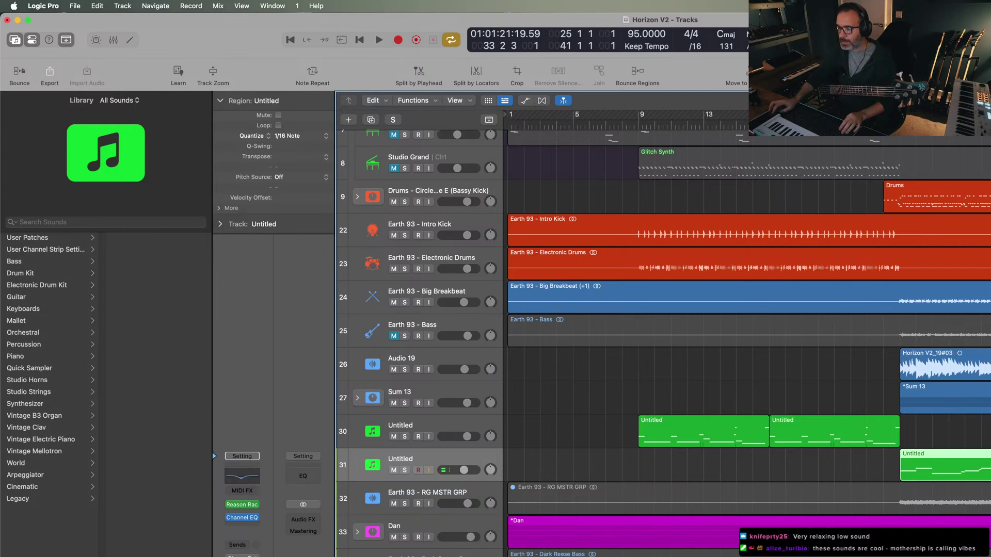
{"action": "key", "text": "super+shift+a"}
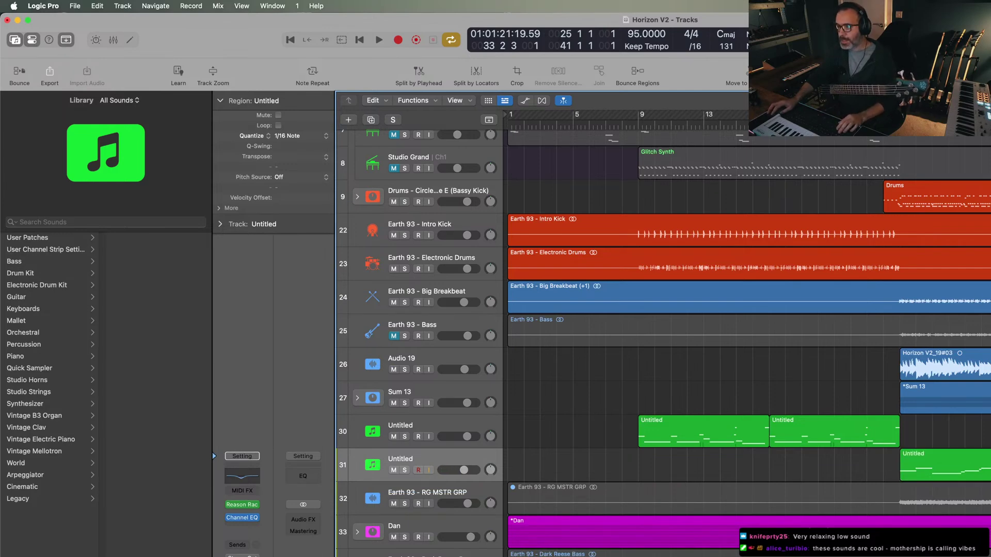
- Repeat the new synth region from bar 33 to bar 41 and slightly lower the second Untitled track's volume during playback from bar 24
{"action": "key", "text": "space"}
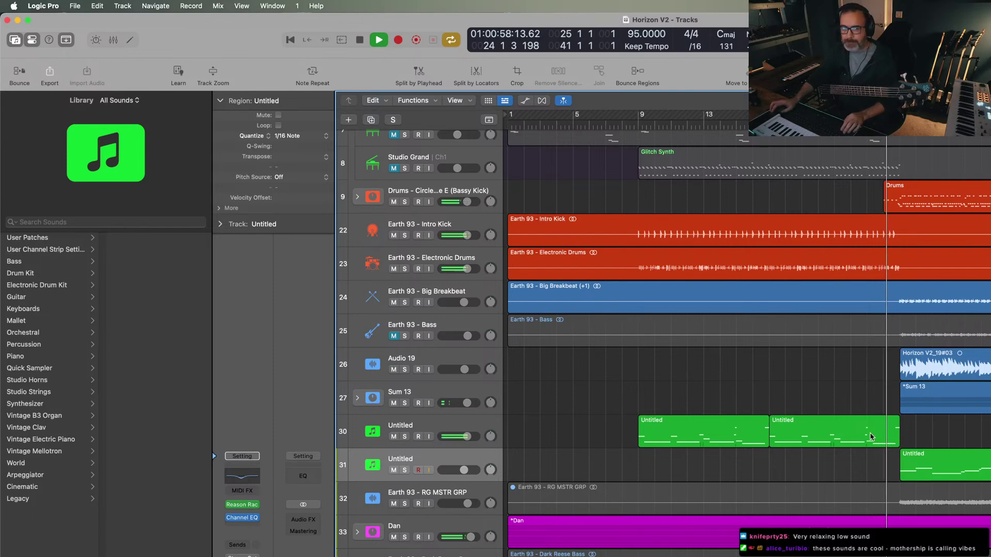
{"action": "key", "text": "super+Left"}
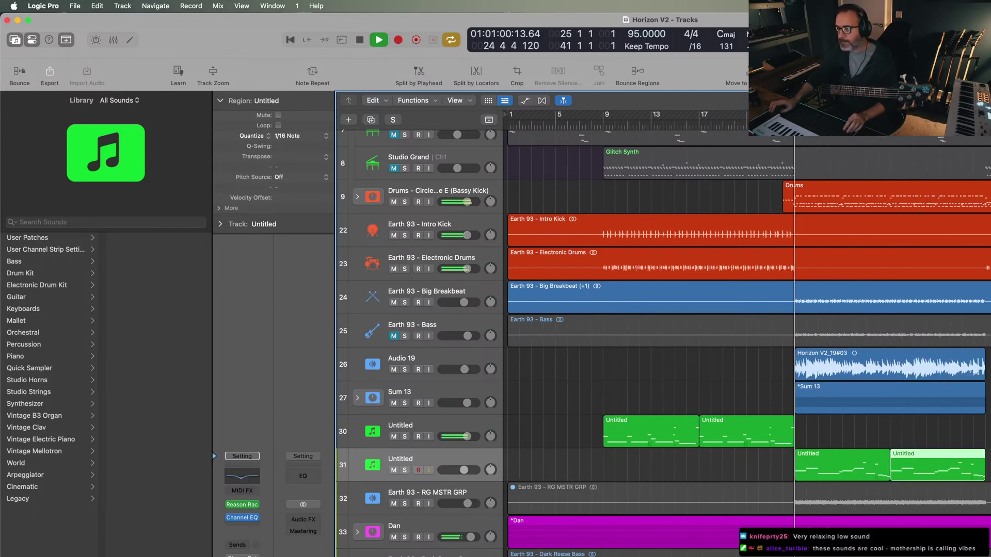
{"action": "left_click", "coordinate": [449, 431]}
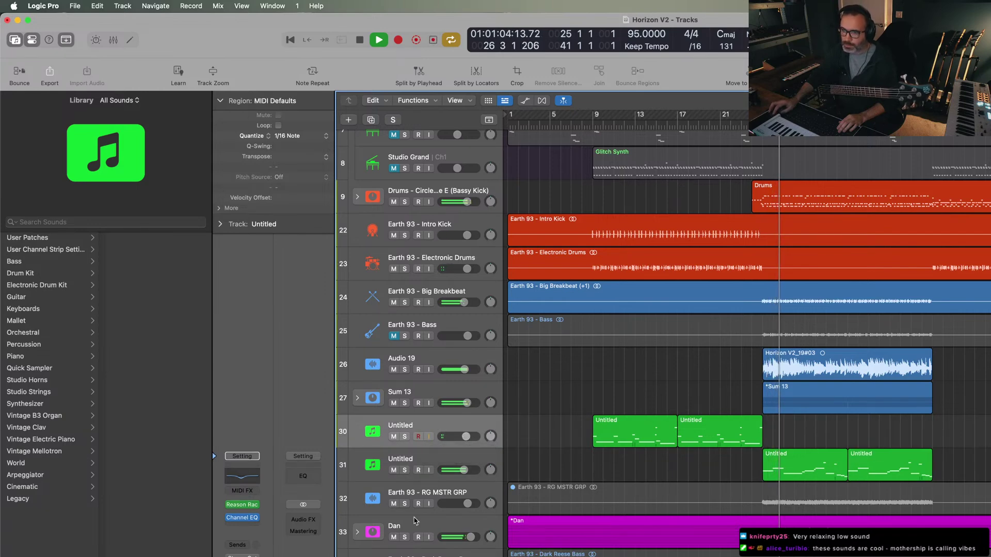
{"action": "left_click", "coordinate": [428, 474]}
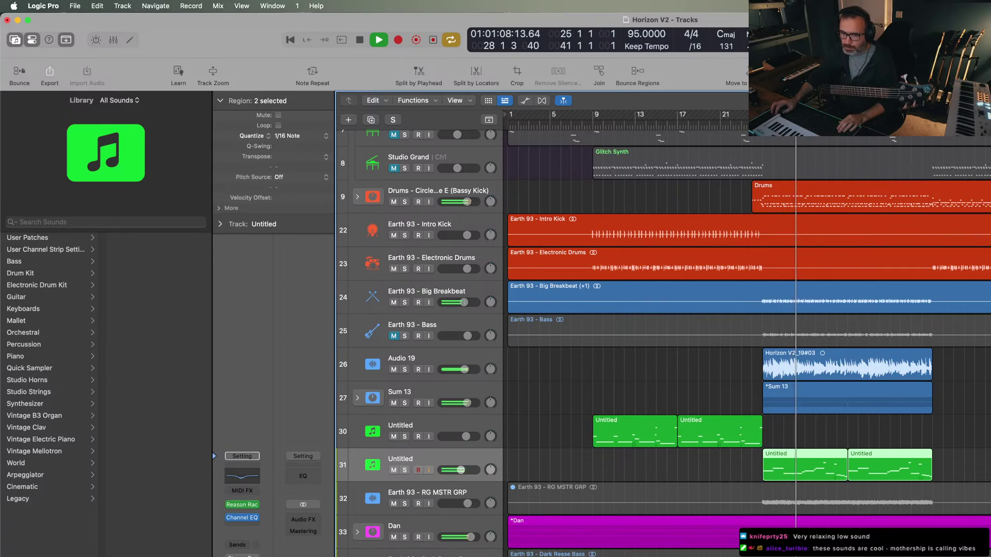
- Solo Audio 19 and, in its Channel EQ, cut the fifth band by 5.9 dB at 388 Hz with a Q of about 0.64
{"action": "left_click", "coordinate": [432, 361]}
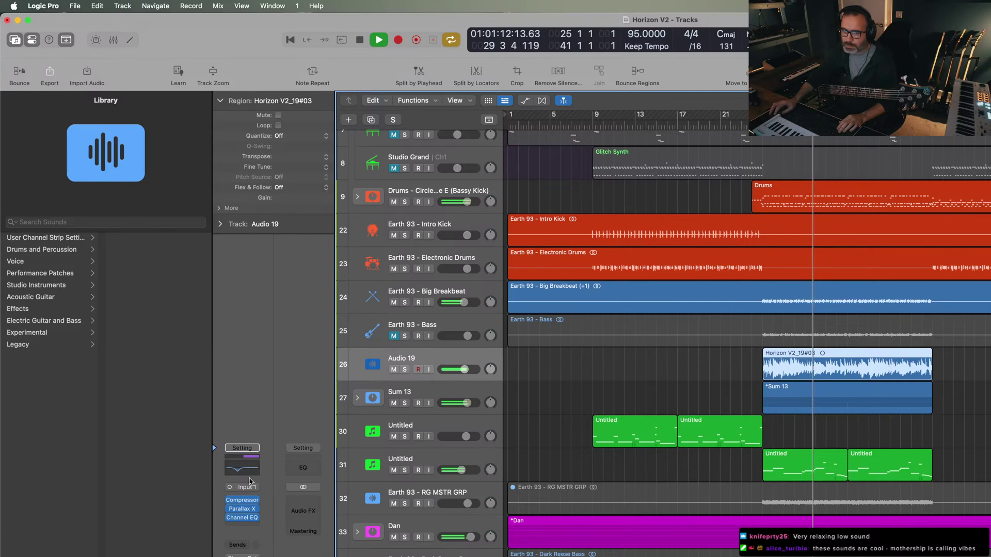
{"action": "key", "text": "e"}
{"action": "left_click", "coordinate": [405, 370]}
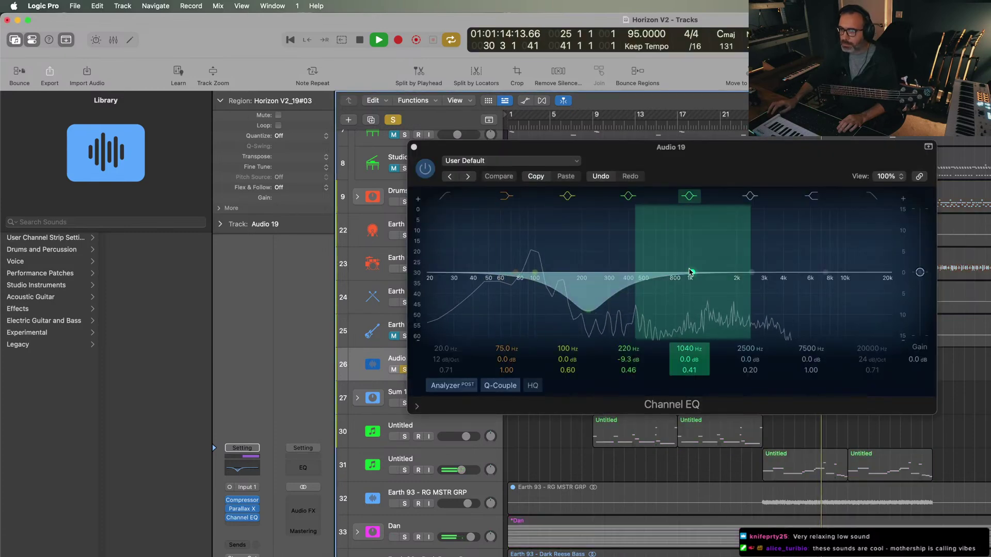
{"action": "left_click_drag", "start_coordinate": [689, 272], "coordinate": [627, 302]}
{"action": "scroll", "coordinate": [686, 294], "scroll_direction": "down", "scroll_amount": 15}
{"action": "scroll", "coordinate": [626, 302], "scroll_direction": "down", "scroll_amount": 5}
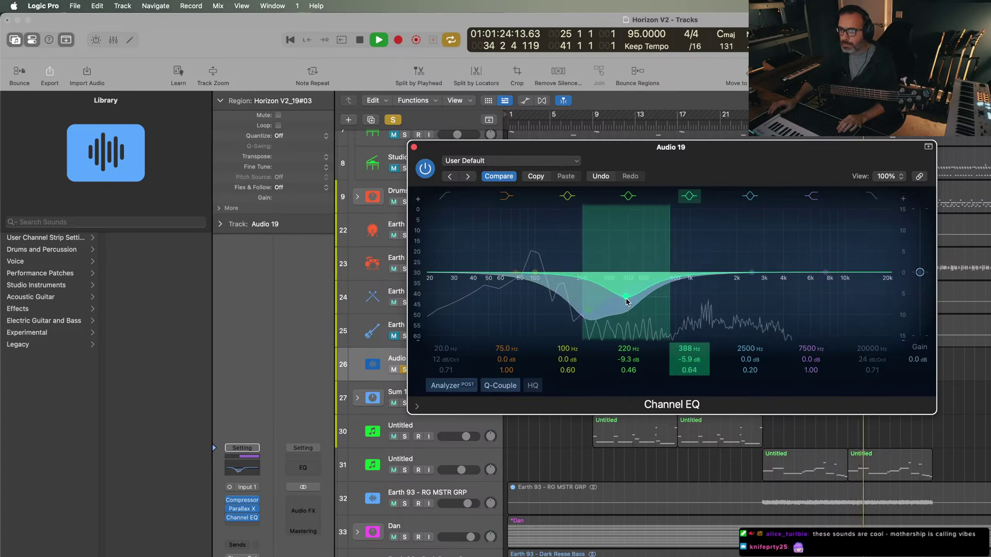
- Cut Audio 19's third EQ band by 4.8 dB at 122 Hz with a Q of 1.50, clear the solo and close the EQ
{"action": "left_click_drag", "start_coordinate": [535, 272], "coordinate": [548, 293]}
{"action": "scroll", "coordinate": [551, 280], "scroll_direction": "up", "scroll_amount": 7}
{"action": "scroll", "coordinate": [552, 308], "scroll_direction": "down", "scroll_amount": 5}
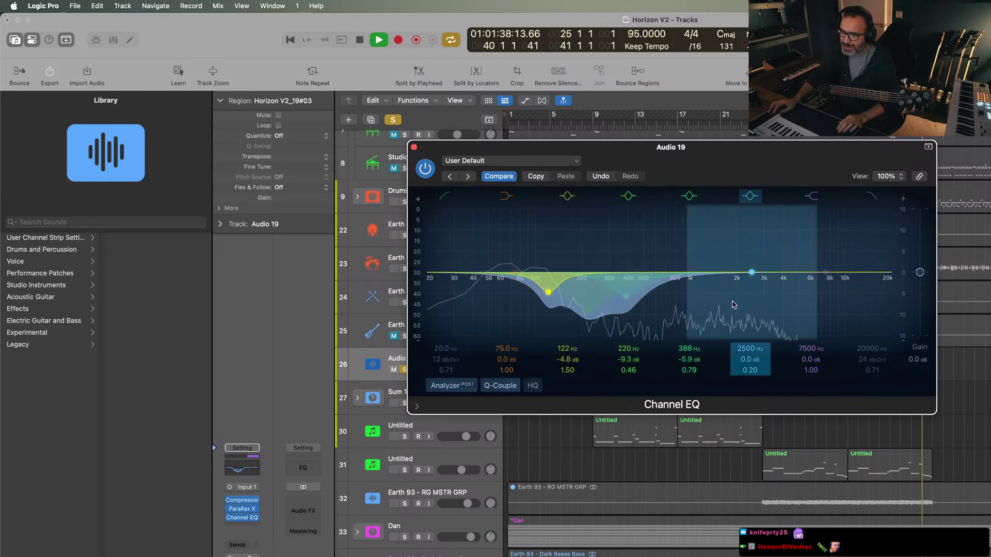
{"action": "left_click", "coordinate": [393, 120]}
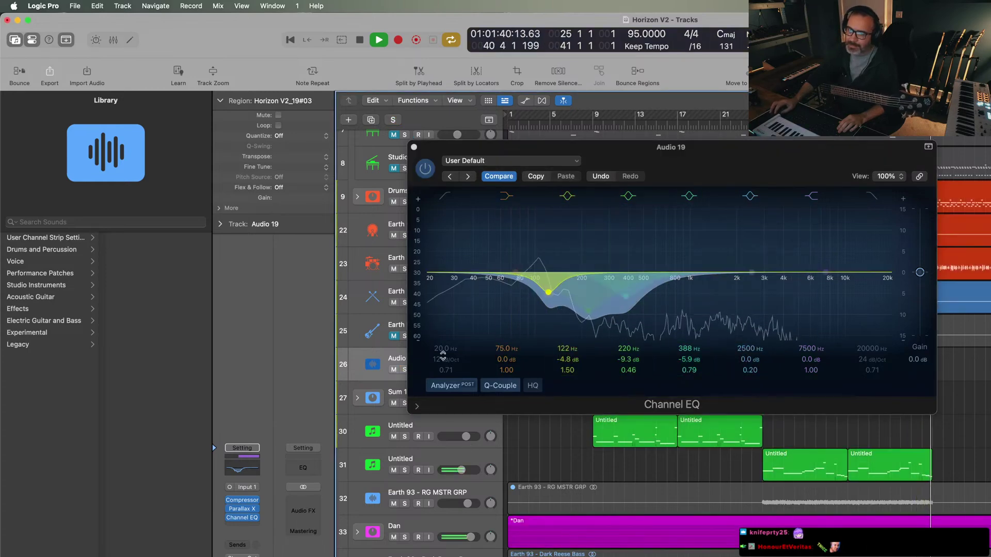
{"action": "left_click", "coordinate": [414, 147]}
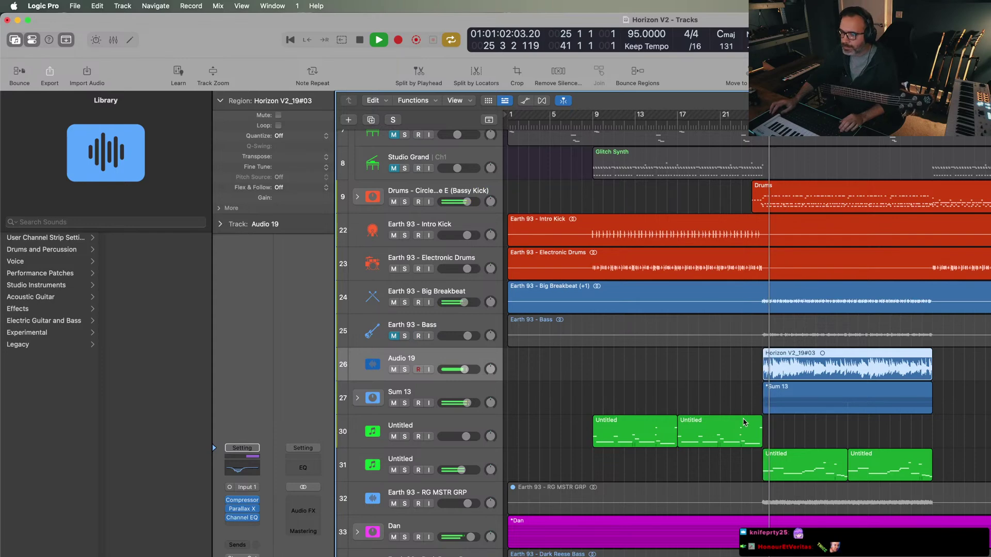
- Audition the Earth 93 - Big Breakbeat track alone from about bar 23 into bar 25, and clear its solo when finished
{"action": "key", "text": "super+Left"}
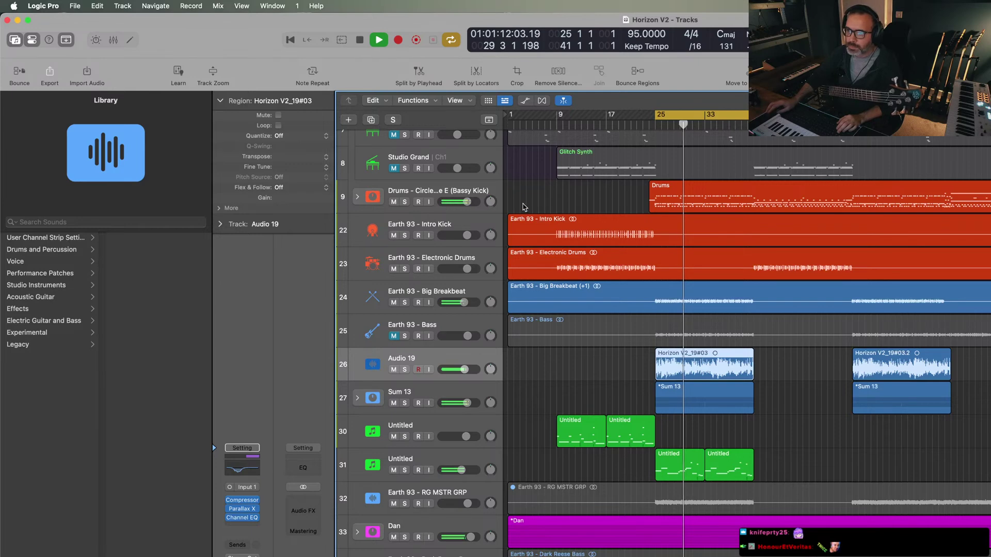
{"action": "scroll", "coordinate": [523, 211], "scroll_direction": "up", "scroll_amount": 3}
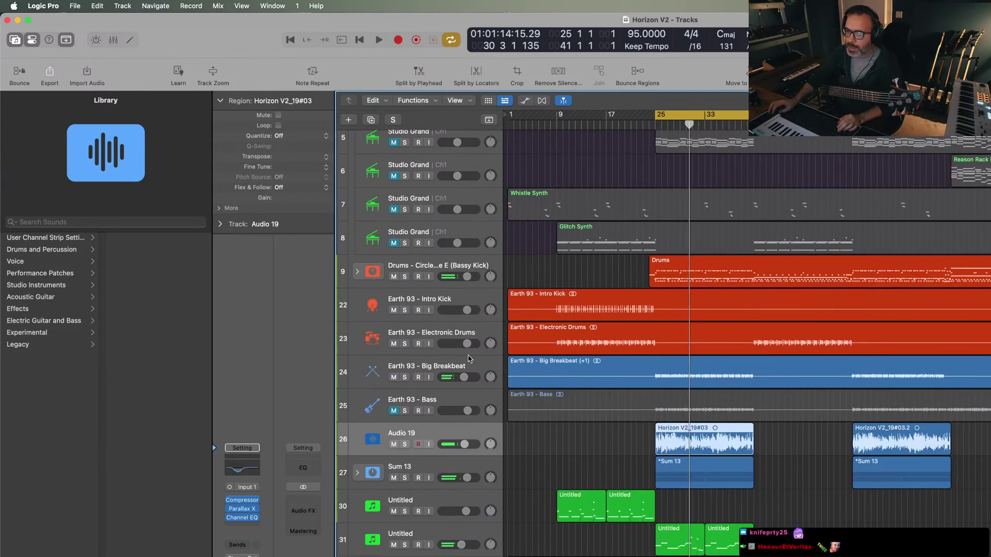
{"action": "left_click", "coordinate": [404, 377]}
{"action": "left_click", "coordinate": [645, 116]}
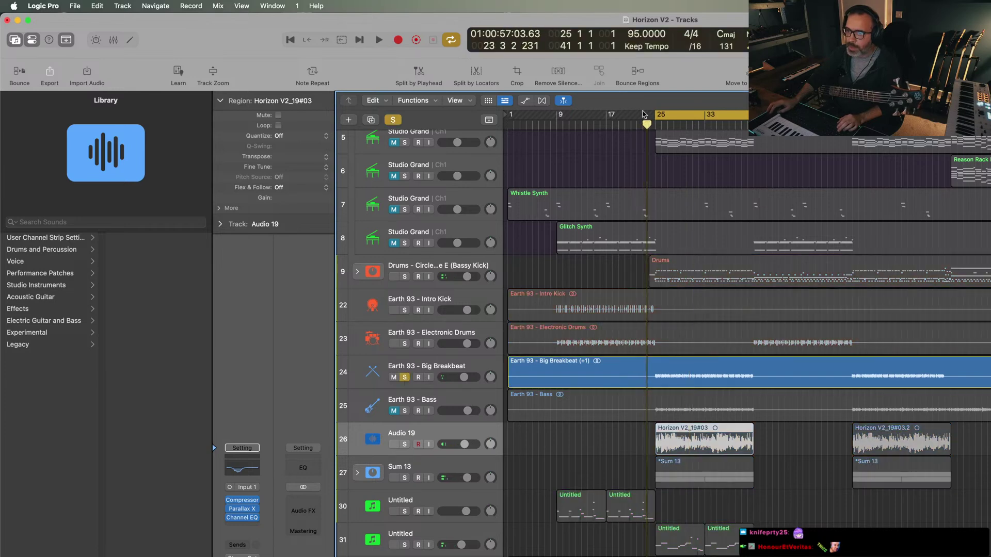
{"action": "key", "text": "space"}
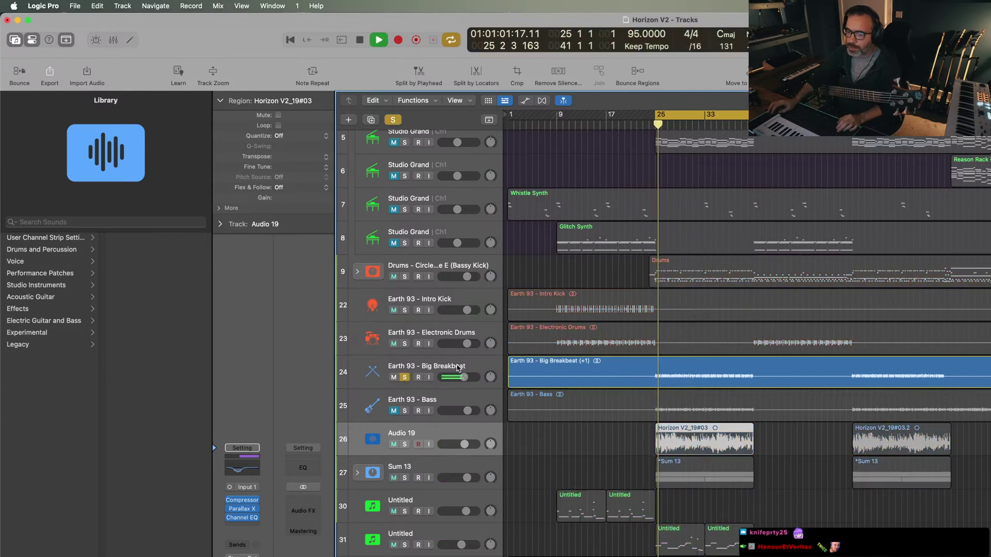
{"action": "key", "text": "space"}
{"action": "left_click", "coordinate": [405, 377]}
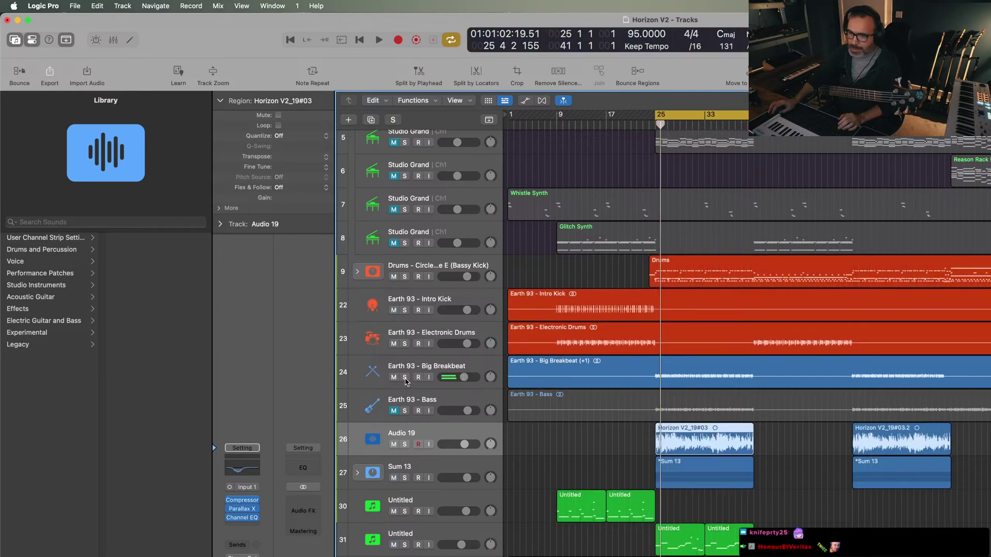
- Add a software instrument track near Earth 93 - Big Breakbeat, switch to Splice and search its samples for breakbeat
{"action": "right_click", "coordinate": [454, 367]}
{"action": "left_click", "coordinate": [507, 396]}
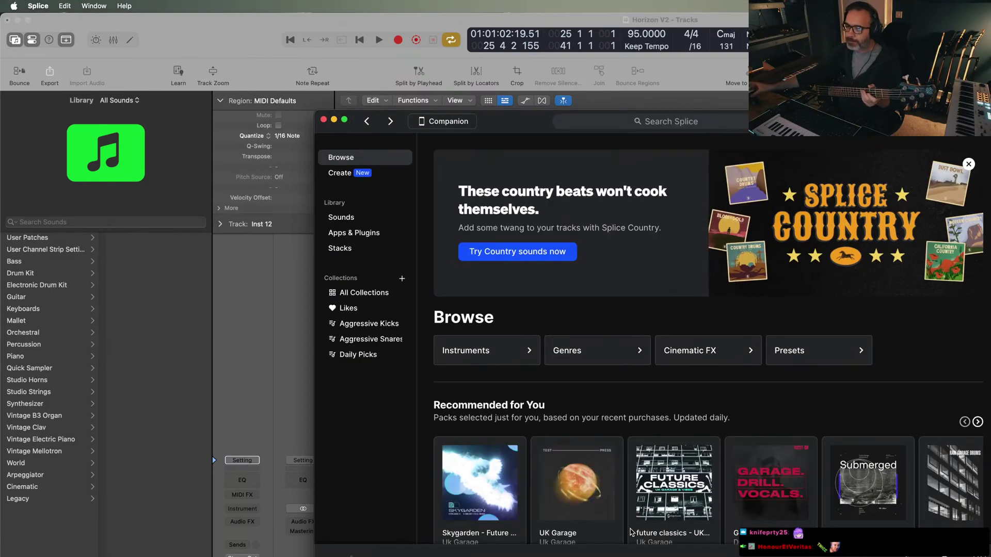
{"action": "left_click", "coordinate": [691, 122]}
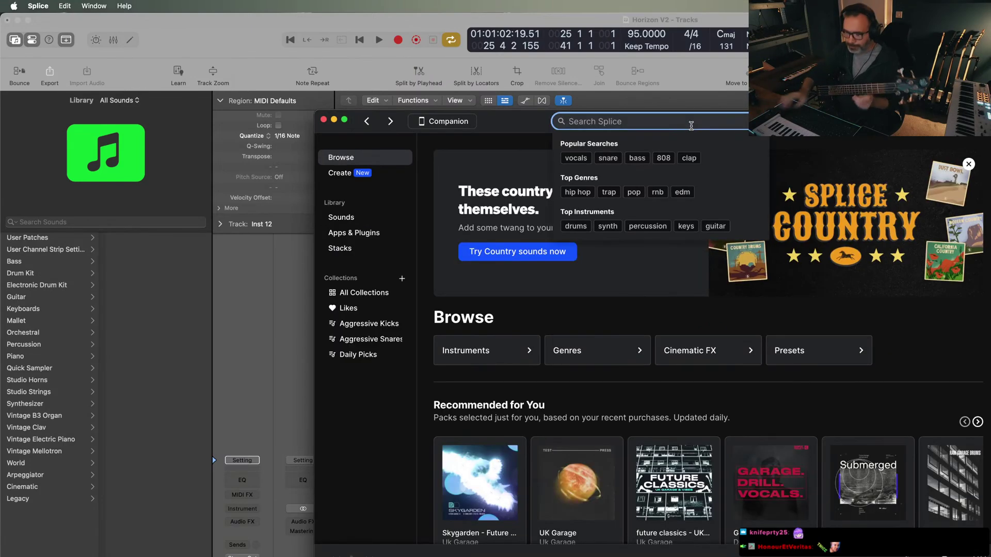
{"action": "type", "text": "breakbeat"}
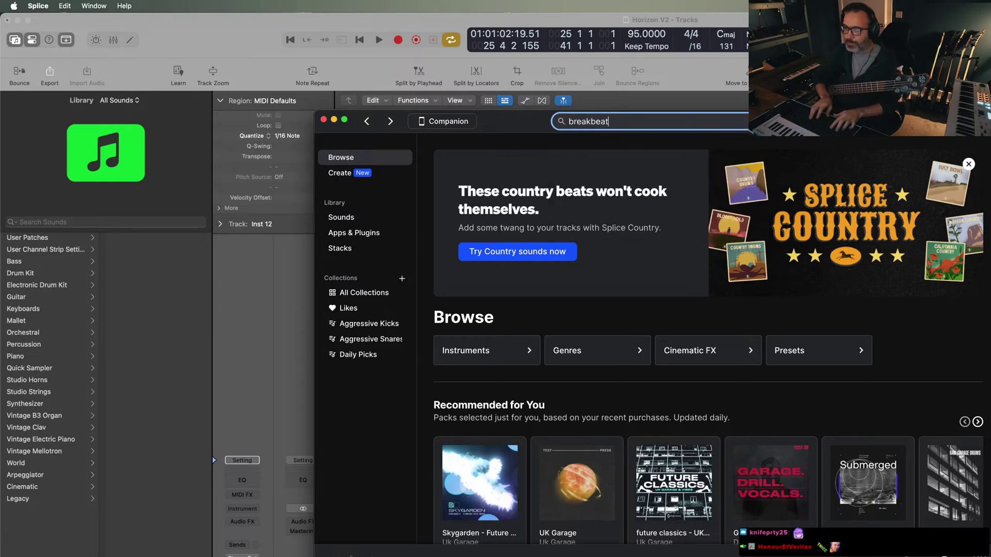
{"action": "key", "text": "Return"}
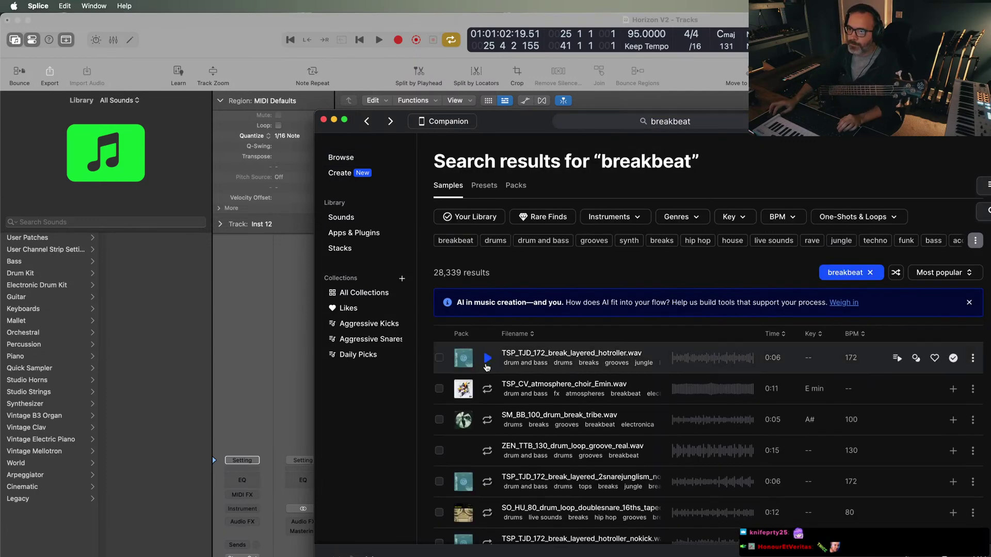
- Preview the first breakbeat results and filter the list to the drums instrument and loops only
{"action": "left_click", "coordinate": [486, 367]}
{"action": "key", "text": "Down"}
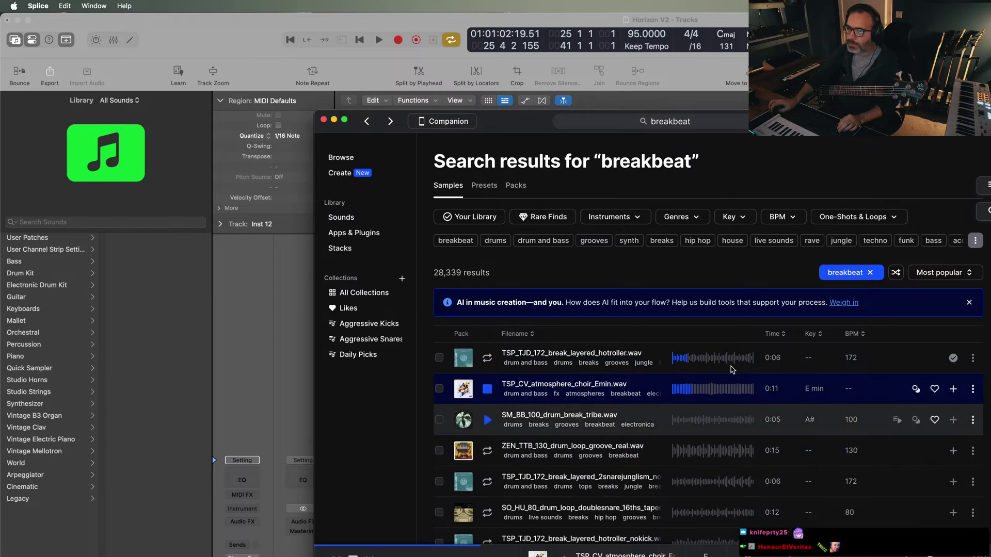
{"action": "left_click", "coordinate": [610, 217]}
{"action": "left_click", "coordinate": [597, 245]}
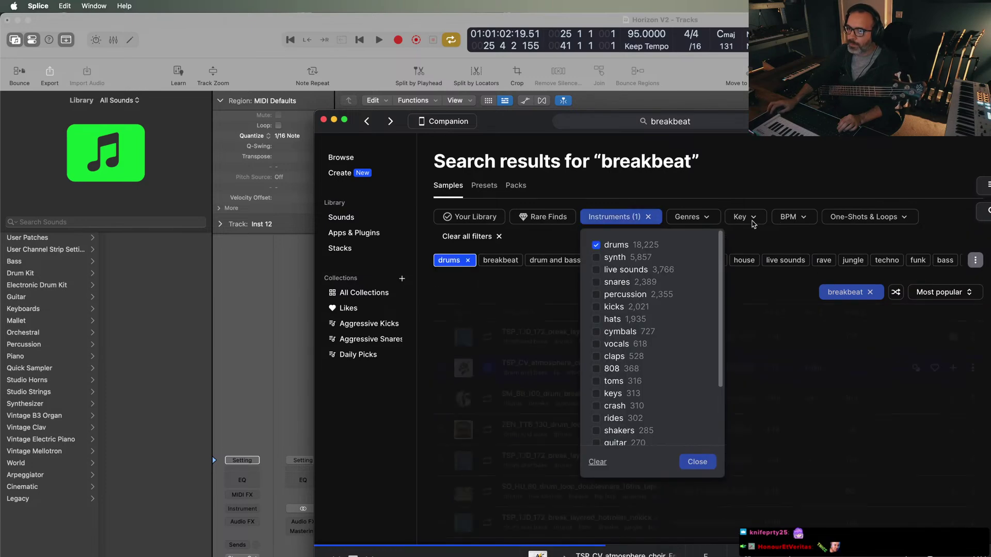
{"action": "left_click", "coordinate": [840, 217]}
{"action": "left_click", "coordinate": [839, 250]}
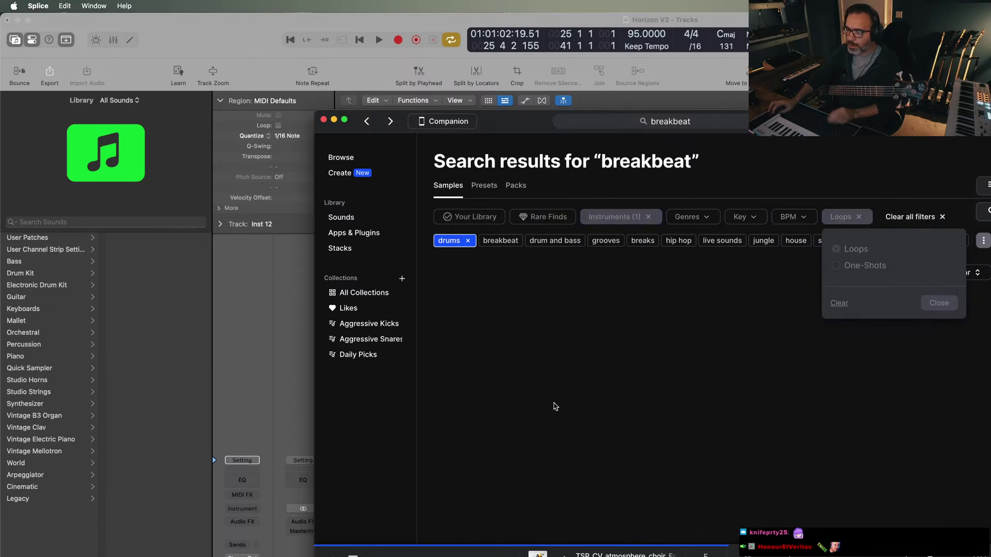
- Preview the filtered drum loops from TSP_TJD_172_break_layered_hotroller.wav down to the DECAP_DTKX_79 breakbeat loop
{"action": "left_click", "coordinate": [487, 358]}
{"action": "left_click", "coordinate": [493, 378]}
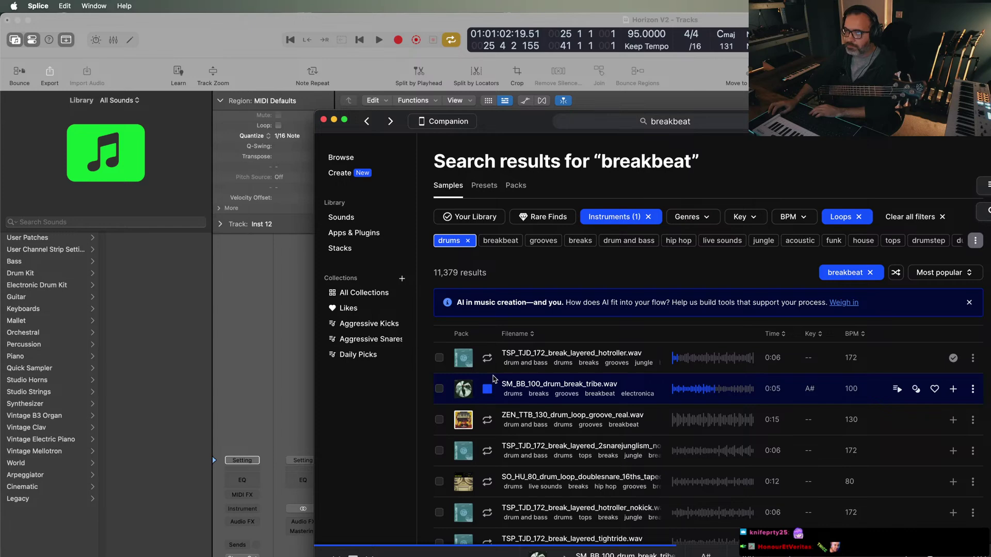
{"action": "key", "text": "Down"}
{"action": "key", "text": "Down"}
{"action": "key", "text": "Down"}
{"action": "key", "text": "Down"}
{"action": "key", "text": "Down"}
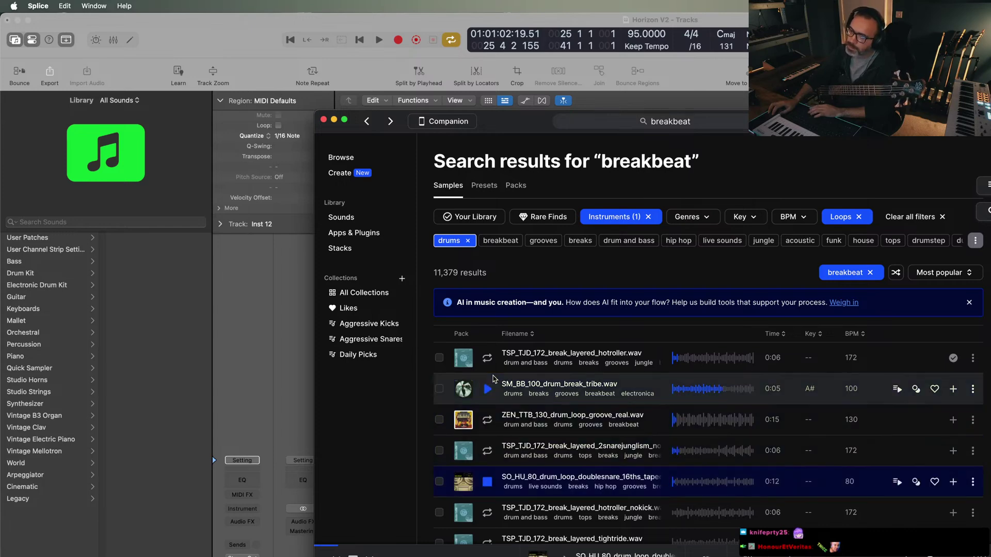
{"action": "key", "text": "Down"}
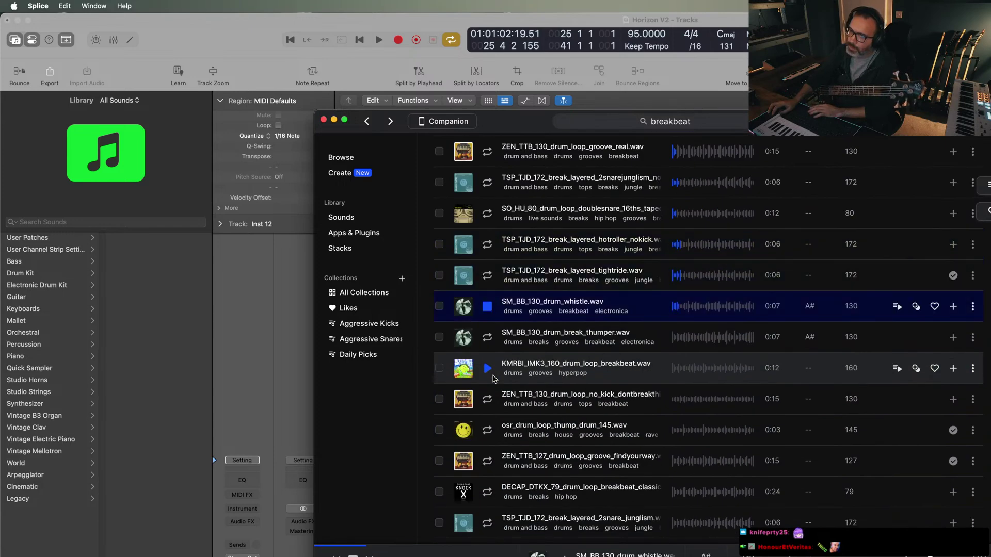
{"action": "key", "text": "Down"}
{"action": "key", "text": "Down"}
{"action": "key", "text": "Down"}
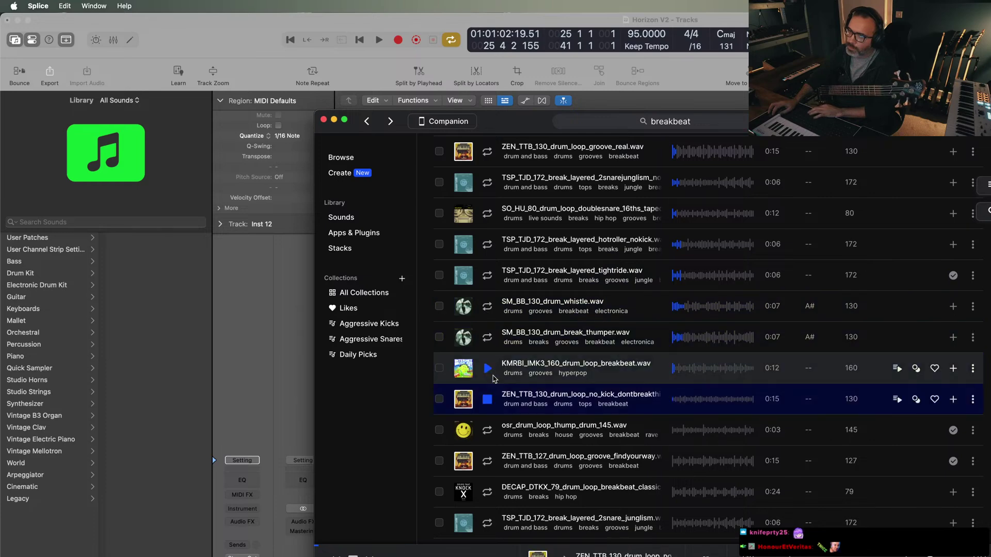
{"action": "key", "text": "Down"}
{"action": "key", "text": "Down"}
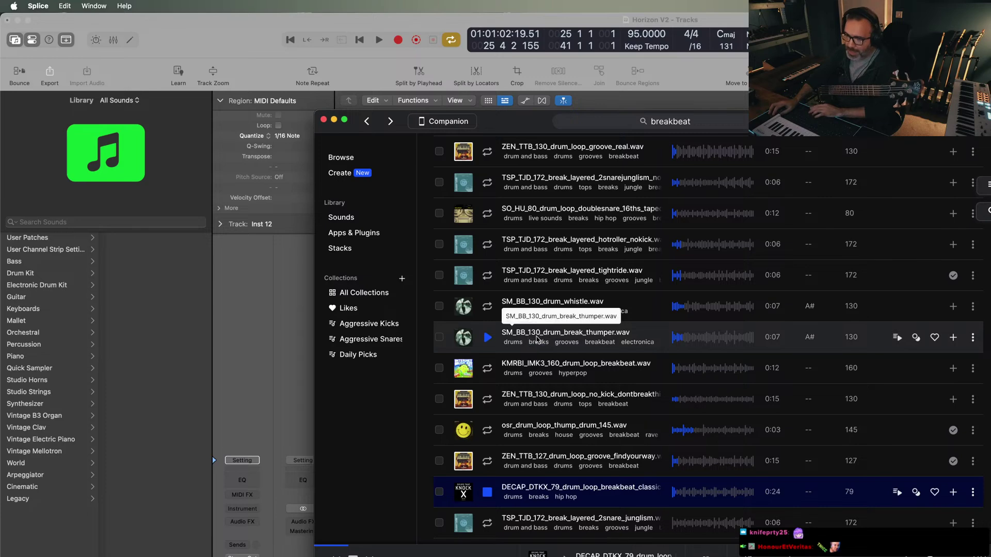
- Continue previewing the breakbeat loops past SM_BB_120_drum_break_mill.wav and SM_BB_130_drum_break_voodoo.wav, down to osr_drum_break_loop_kane_145.wav
{"action": "scroll", "coordinate": [537, 339], "scroll_direction": "down", "scroll_amount": 5}
{"action": "key", "text": "Down"}
{"action": "key", "text": "Down"}
{"action": "key", "text": "Down"}
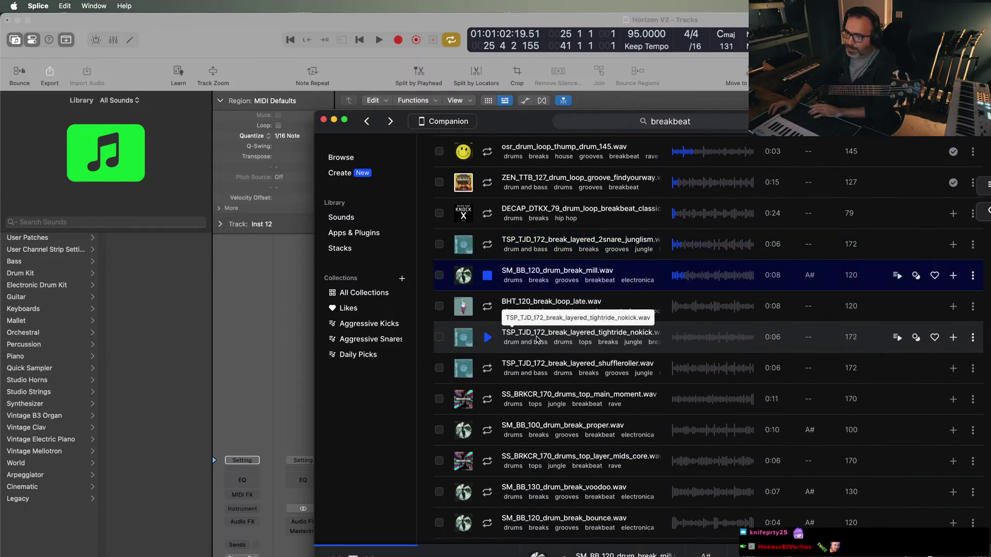
{"action": "key", "text": "Down"}
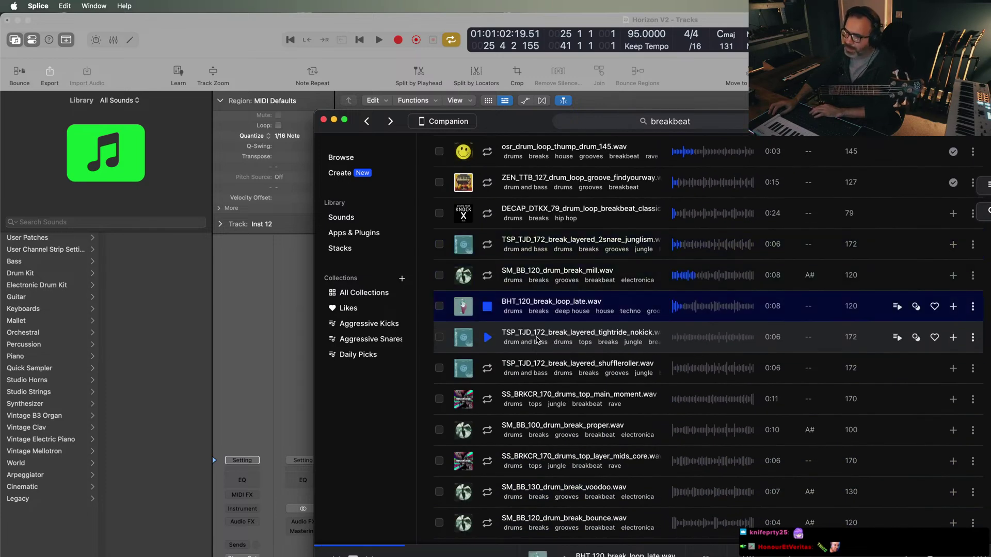
{"action": "key", "text": "Down"}
{"action": "key", "text": "Down"}
{"action": "key", "text": "Down"}
{"action": "key", "text": "Down"}
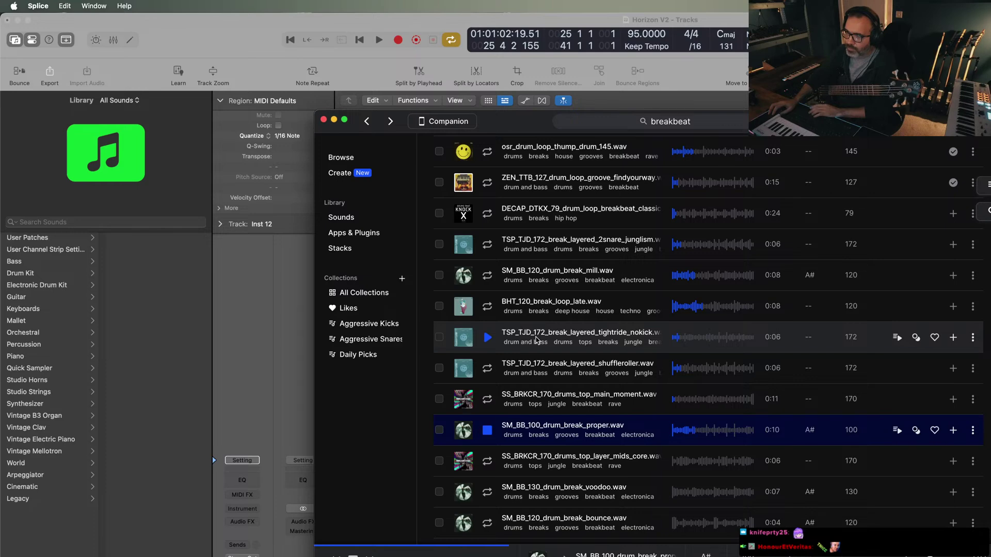
{"action": "key", "text": "Down"}
{"action": "key", "text": "Down"}
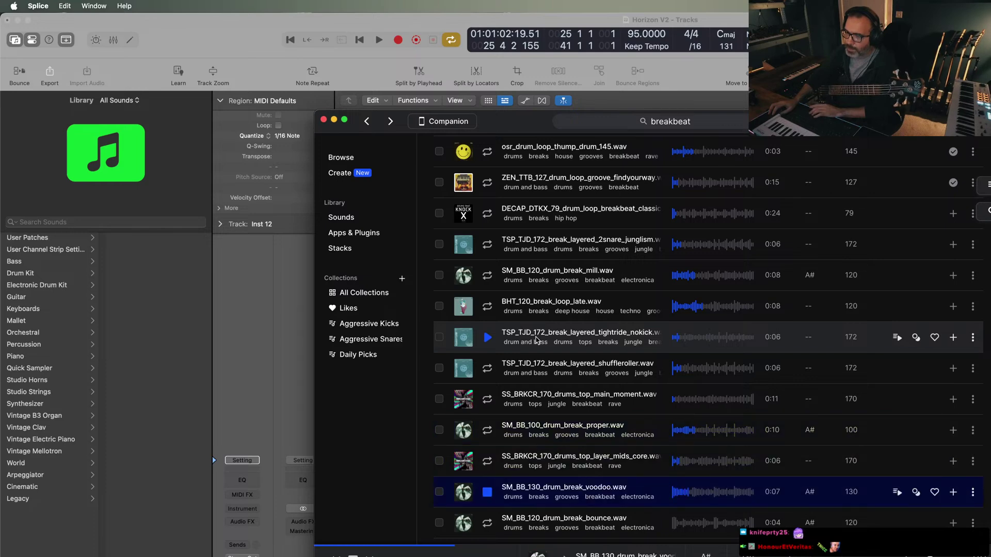
{"action": "scroll", "coordinate": [537, 340], "scroll_direction": "down", "scroll_amount": 5}
{"action": "key", "text": "Down"}
{"action": "key", "text": "Down"}
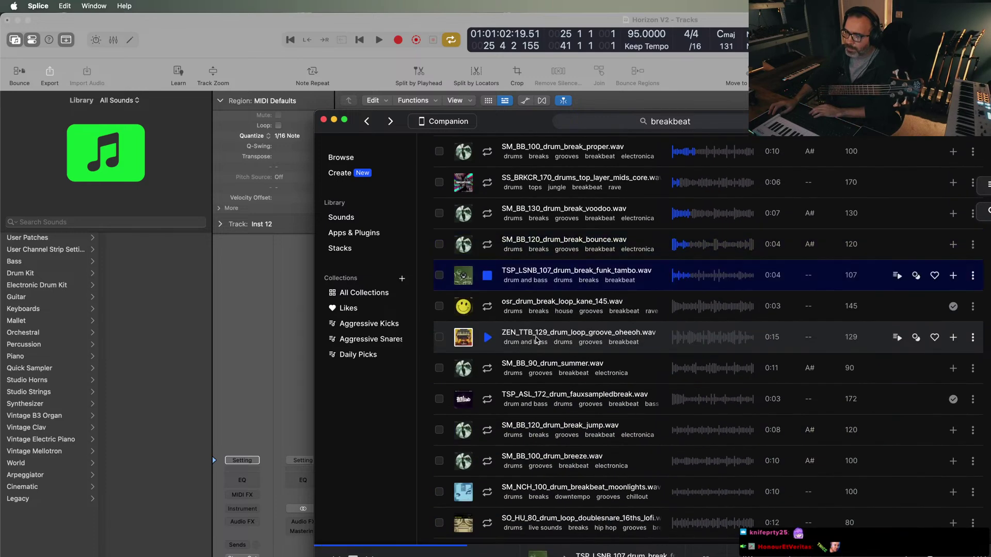
{"action": "key", "text": "Down"}
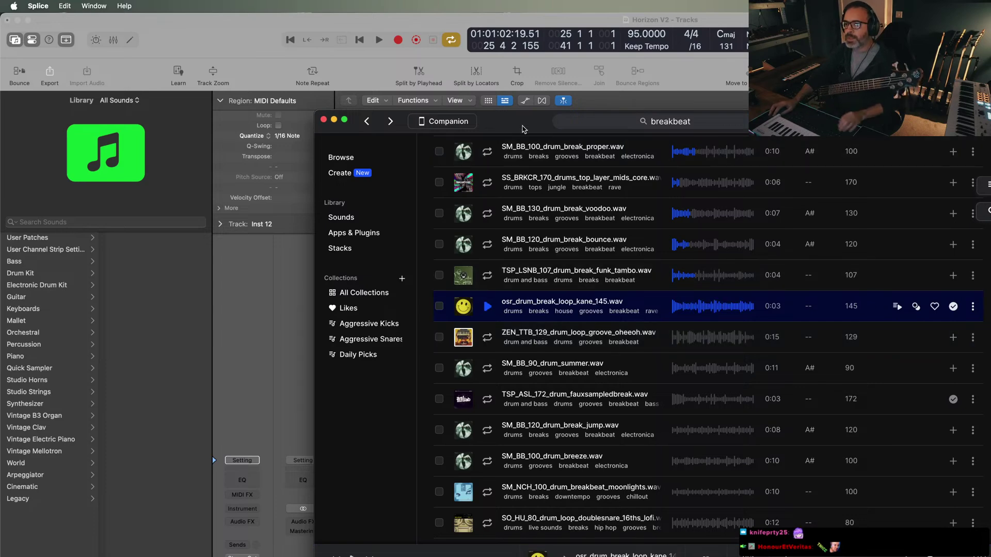
- Bring osr_drum_break_loop_kane_145.wav from Splice into the Logic Pro project as a new Quick Sampler track in Slice mode
{"action": "left_click_drag", "start_coordinate": [527, 128], "coordinate": [787, 107]}
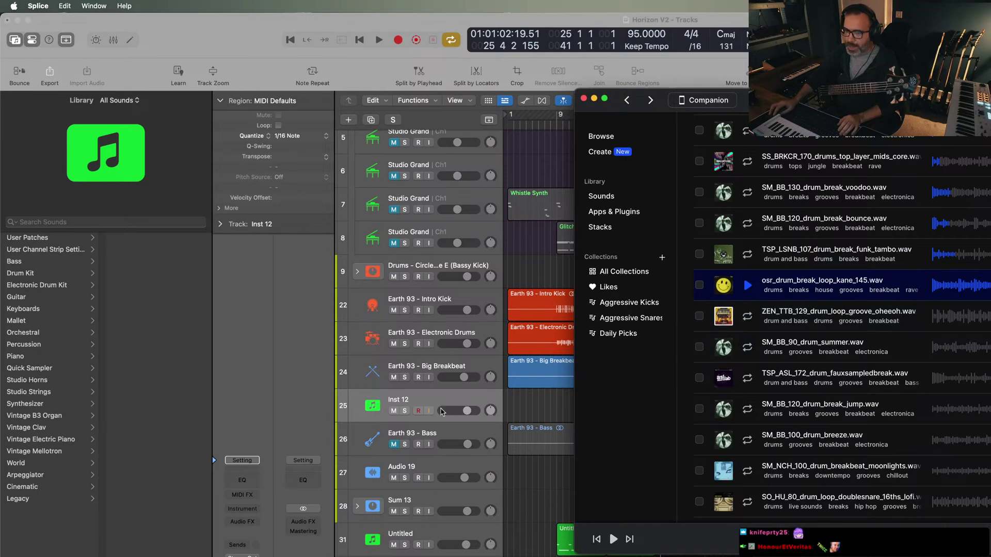
{"action": "scroll", "coordinate": [546, 510], "scroll_direction": "down", "scroll_amount": 5}
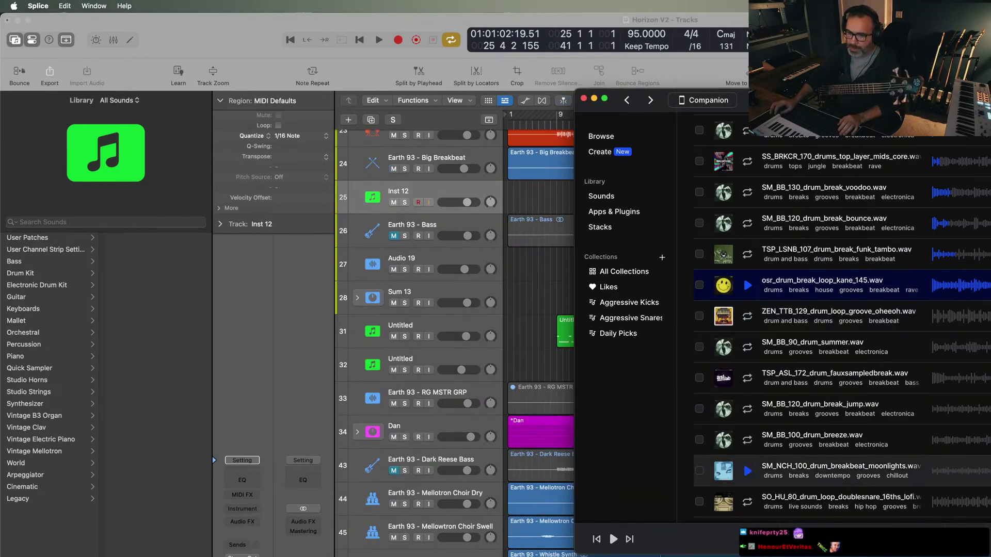
{"action": "key", "text": "super+Tab"}
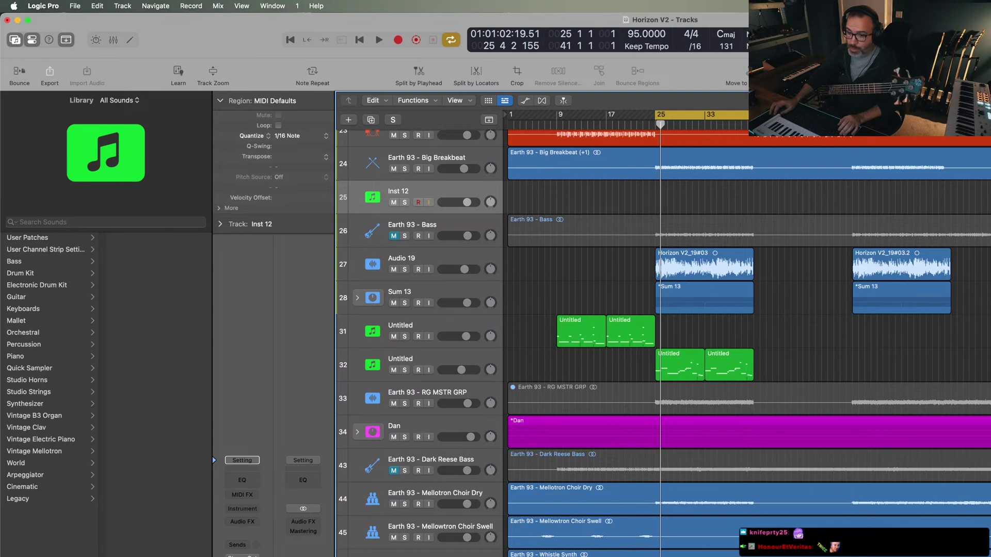
{"action": "left_click_drag", "start_coordinate": [671, 196], "coordinate": [563, 206]}
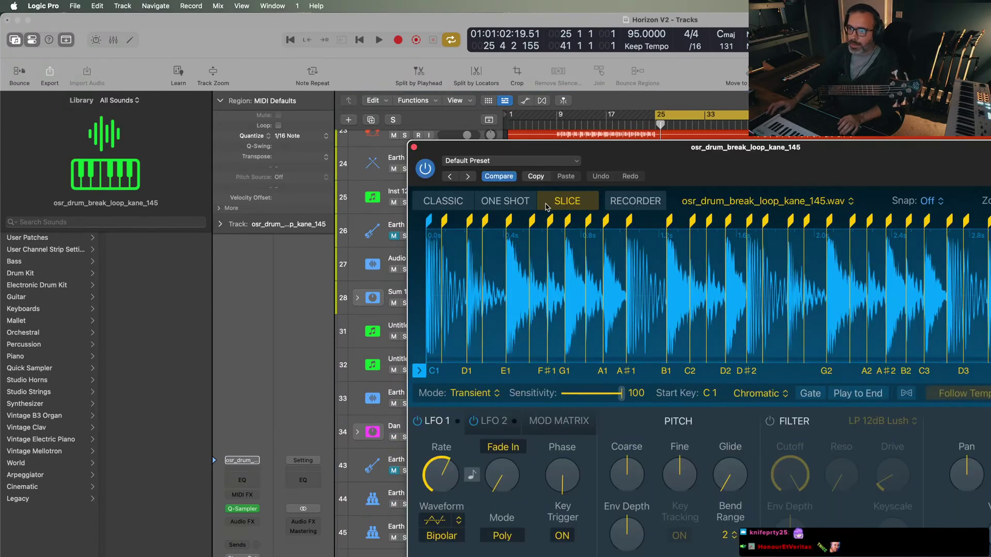
- Slice the breakbeat into 8 equal divisions and turn on Flex so that it follows the project tempo
{"action": "left_click", "coordinate": [480, 394]}
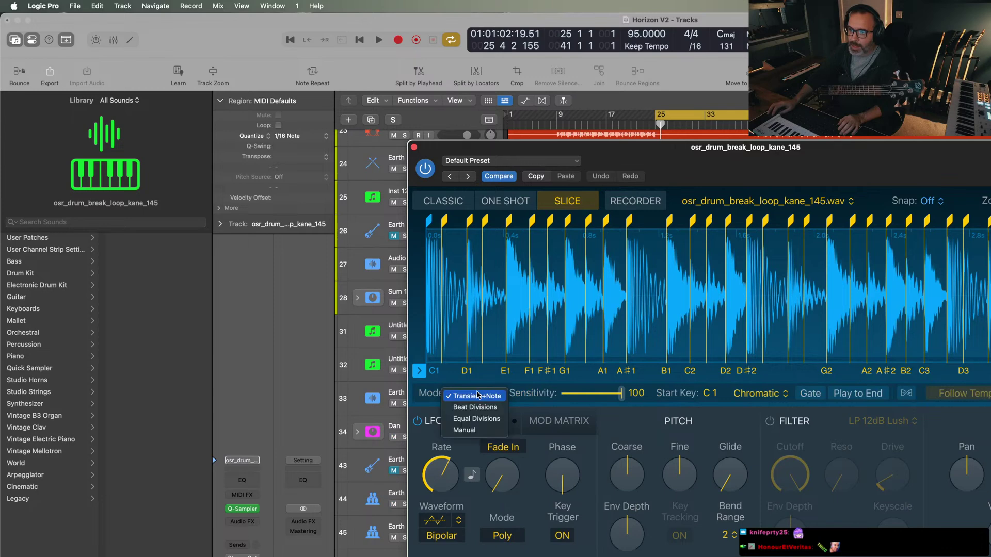
{"action": "left_click", "coordinate": [476, 419]}
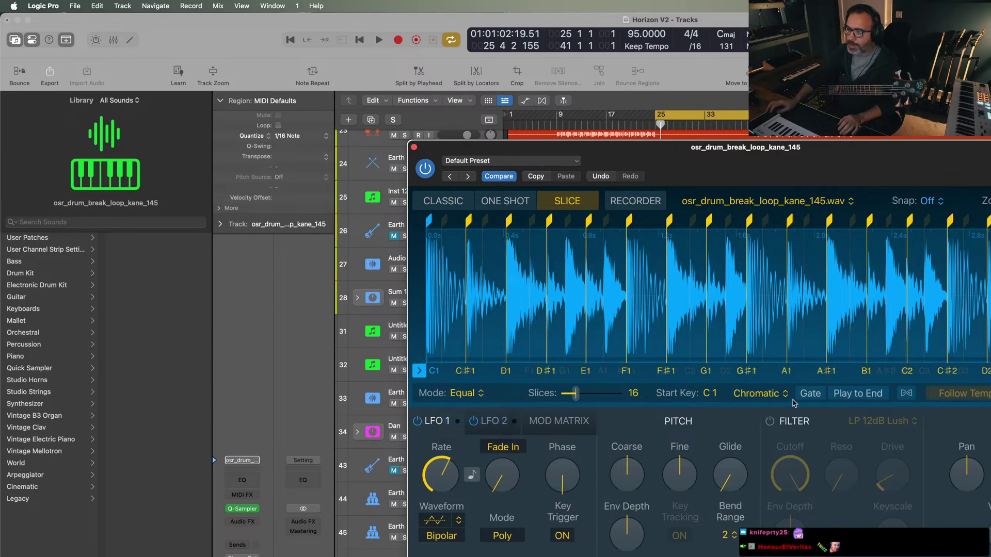
{"action": "left_click", "coordinate": [912, 398]}
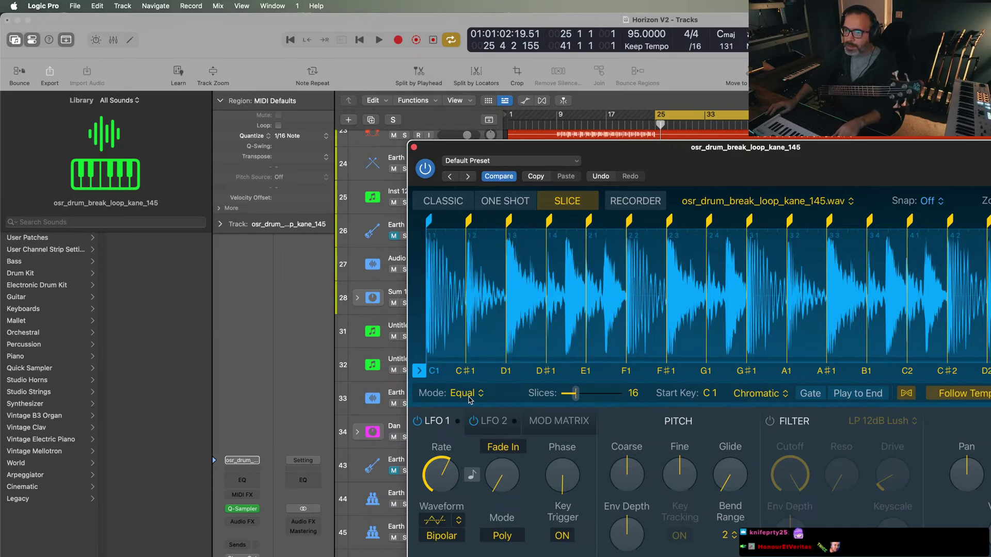
{"action": "left_click_drag", "start_coordinate": [572, 400], "coordinate": [568, 401]}
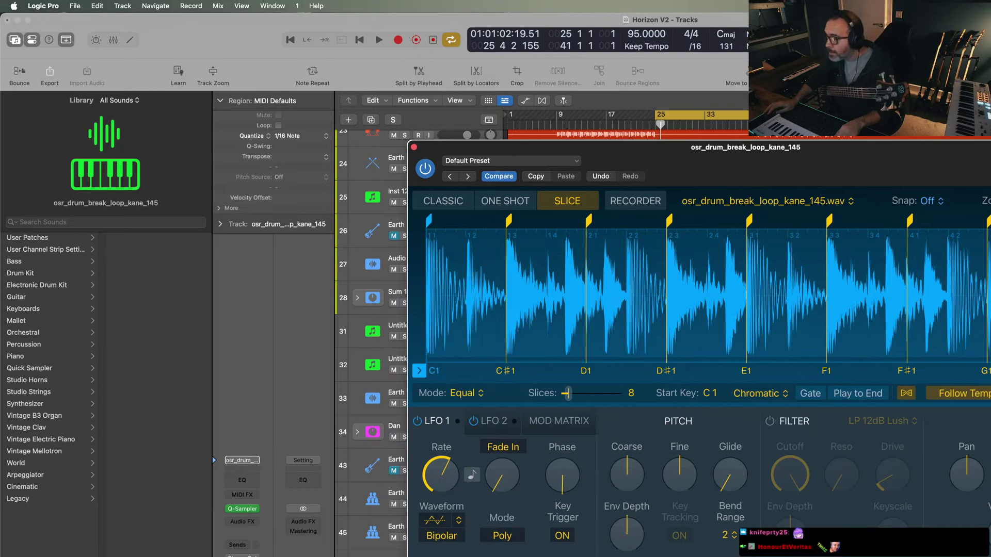
- Lower the sampler's coarse pitch, leave its filter off, check the slices and close the Quick Sampler window
{"action": "mouse_move", "coordinate": [675, 458]}
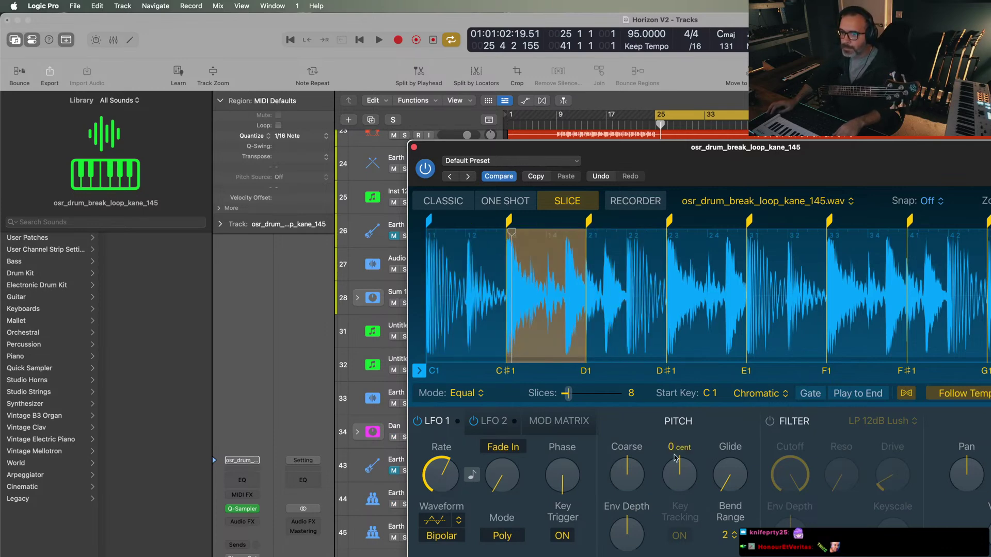
{"action": "left_click", "coordinate": [770, 421]}
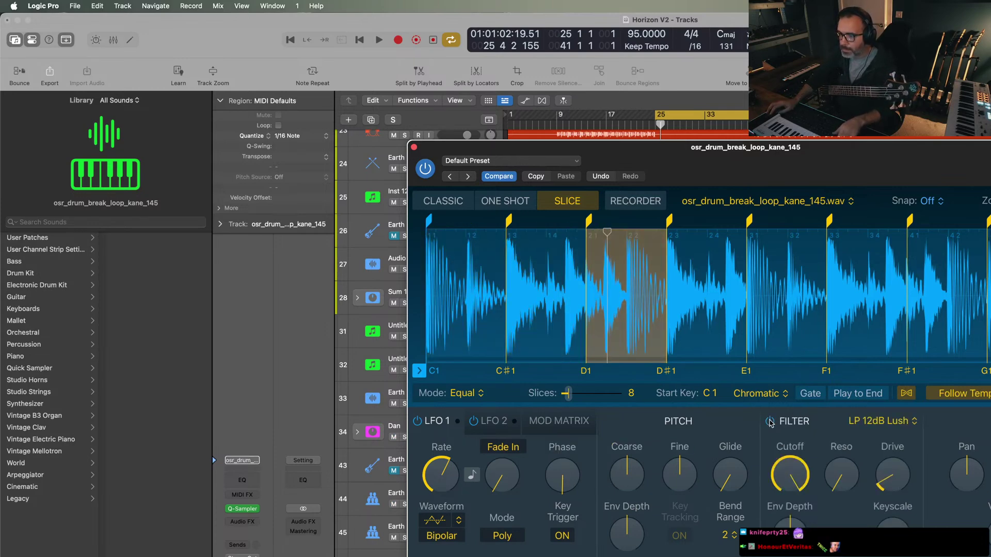
{"action": "left_click", "coordinate": [770, 421]}
{"action": "mouse_move", "coordinate": [640, 471]}
{"action": "left_mouse_down"}
{"action": "mouse_move", "coordinate": [641, 489]}
{"action": "mouse_move", "coordinate": [635, 480]}
{"action": "left_mouse_up"}
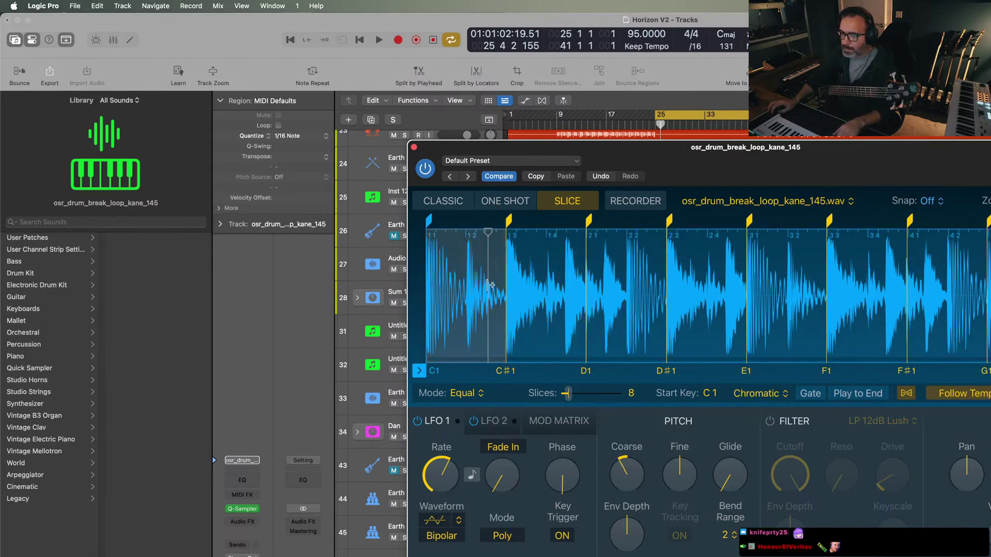
{"action": "left_click", "coordinate": [413, 148]}
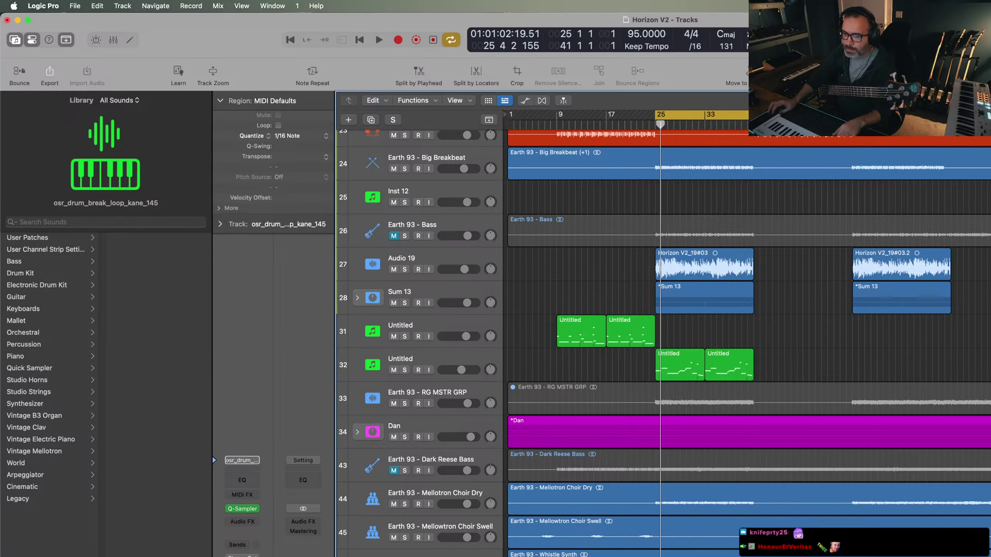
{"action": "left_click", "coordinate": [242, 509]}
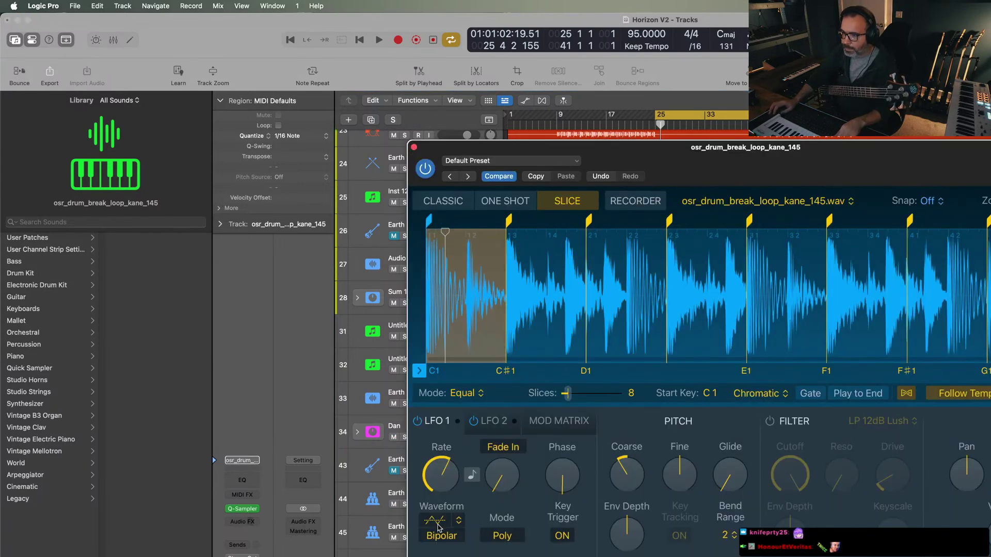
{"action": "mouse_move", "coordinate": [954, 468]}
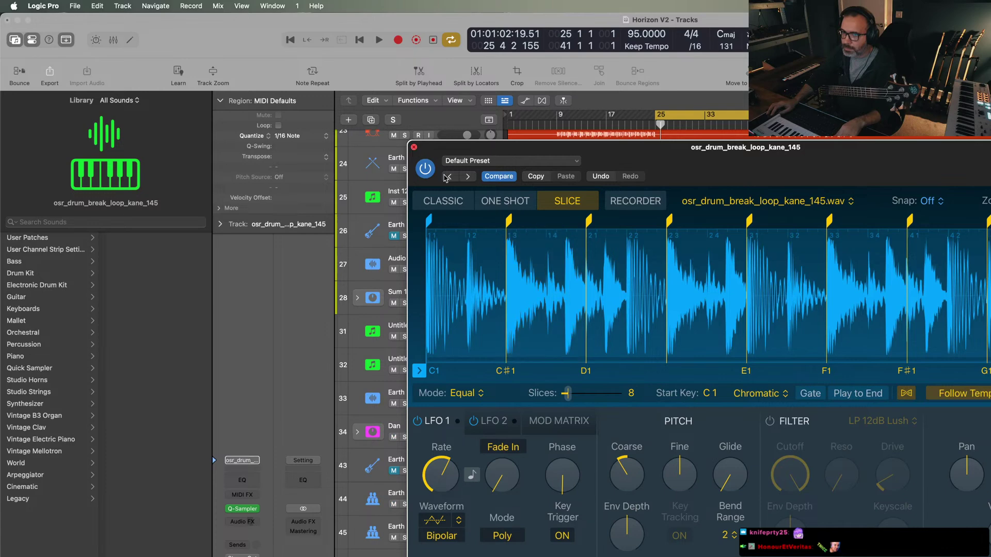
{"action": "left_click", "coordinate": [414, 148]}
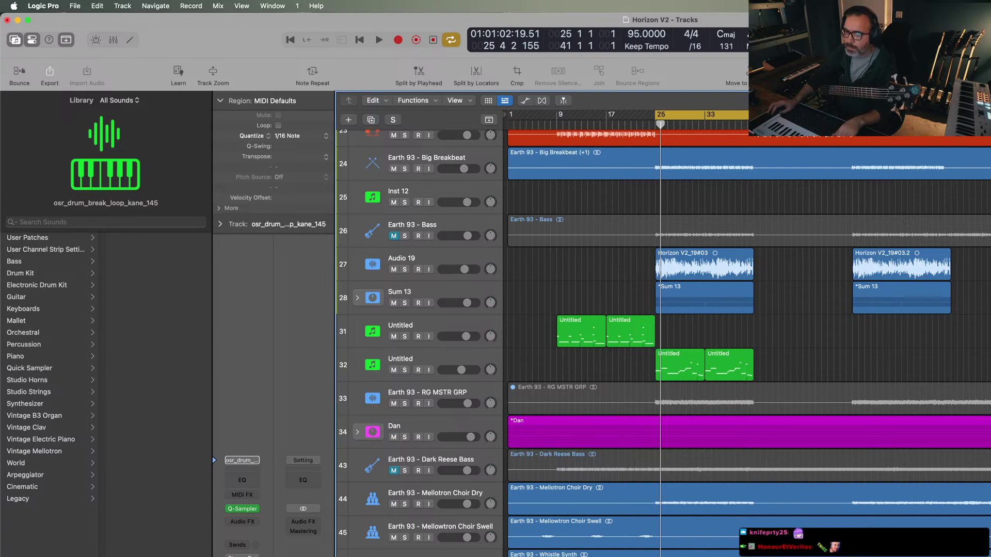
- Move the osr_drum_break_loop_kane_145 track up between Earth 93 - Electronic Drums and Earth 93 - Big Breakbeat
{"action": "left_click_drag", "start_coordinate": [444, 542], "coordinate": [448, 159]}
{"action": "scroll", "coordinate": [563, 305], "scroll_direction": "up", "scroll_amount": 5}
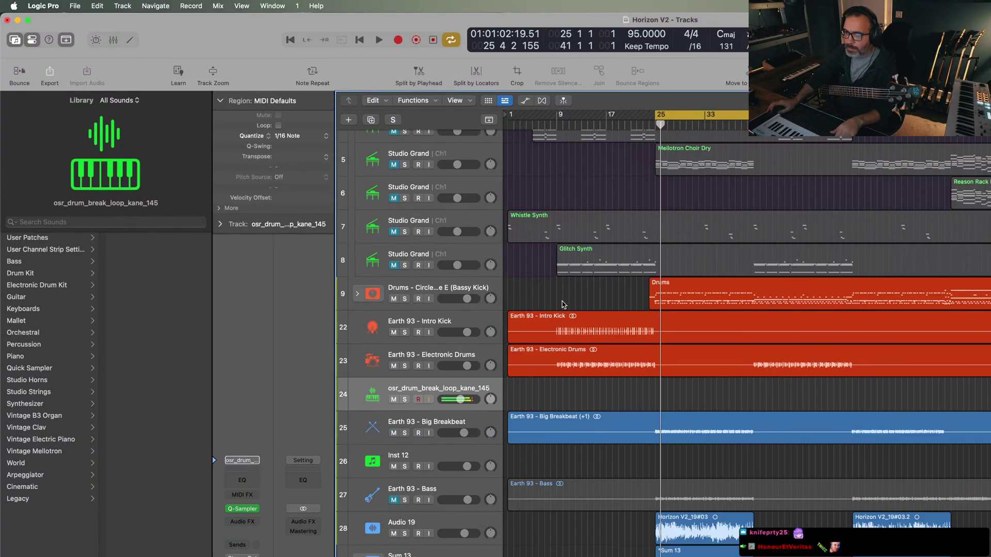
- Play the arrangement from bar 23 with the osr_drum_break_loop_kane_145 track selected
{"action": "left_click", "coordinate": [642, 126]}
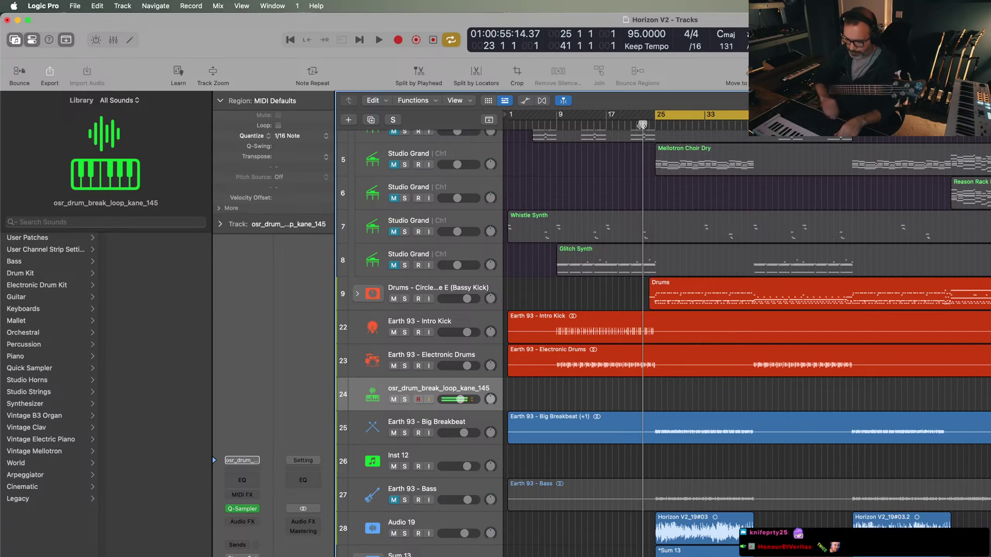
{"action": "key", "text": "space"}
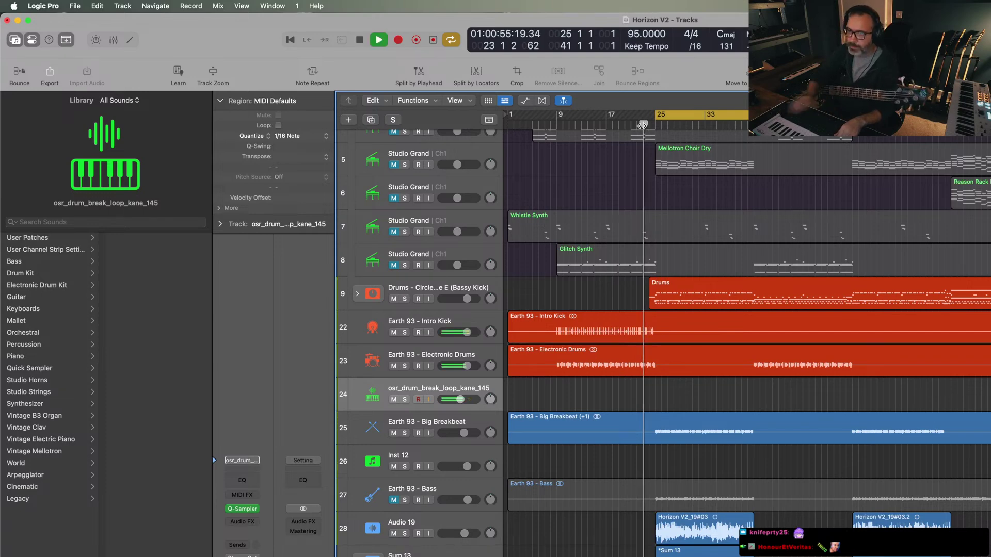
- Mute the Earth 93 - Big Breakbeat track and slightly lower the volume of the osr_drum_break_loop_kane_145 track
{"action": "left_click", "coordinate": [394, 433]}
{"action": "left_click_drag", "start_coordinate": [460, 399], "coordinate": [457, 399]}
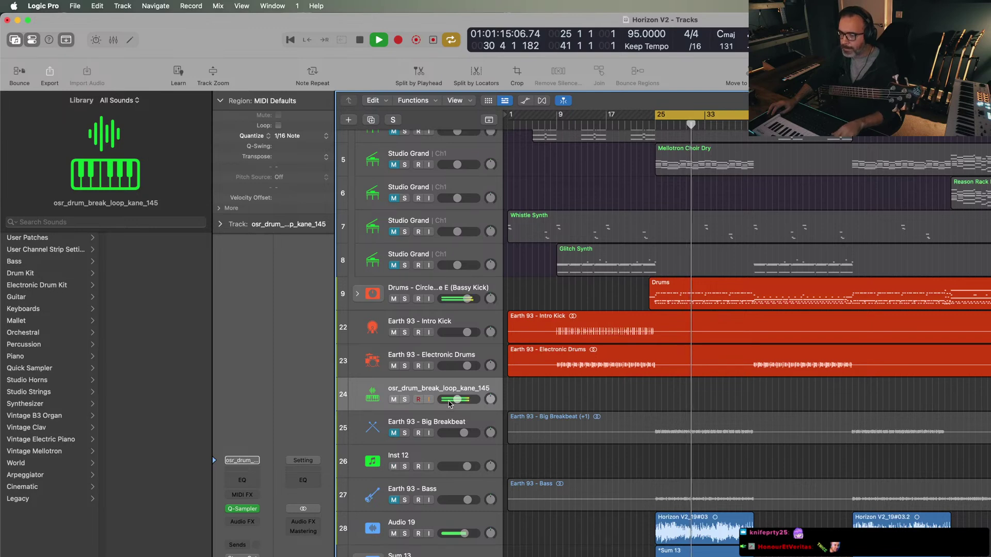
{"action": "left_click_drag", "start_coordinate": [449, 402], "coordinate": [447, 403]}
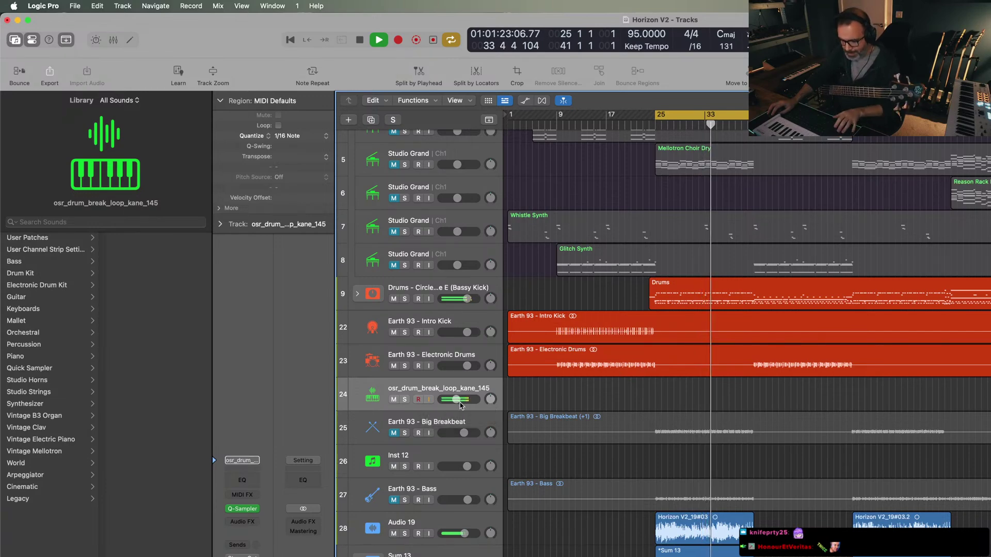
{"action": "key", "text": "space"}
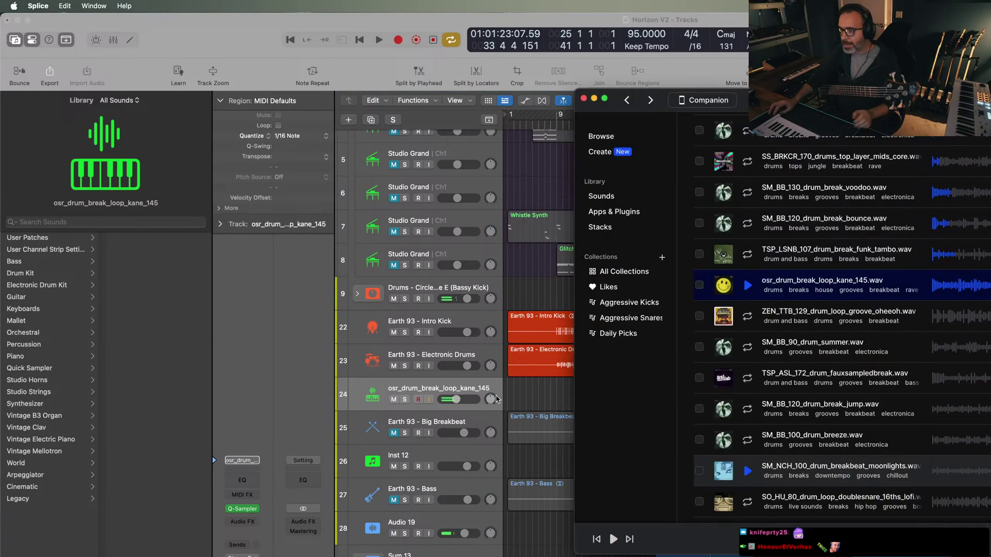
- Switch to Splice and audition the drum break loops from ZEN_TTB_129_drum_loop_groove_oheeoh.wav down to SM_BB_110_drum_break_slurp.wav
{"action": "key", "text": "super+Tab"}
{"action": "left_click", "coordinate": [746, 316]}
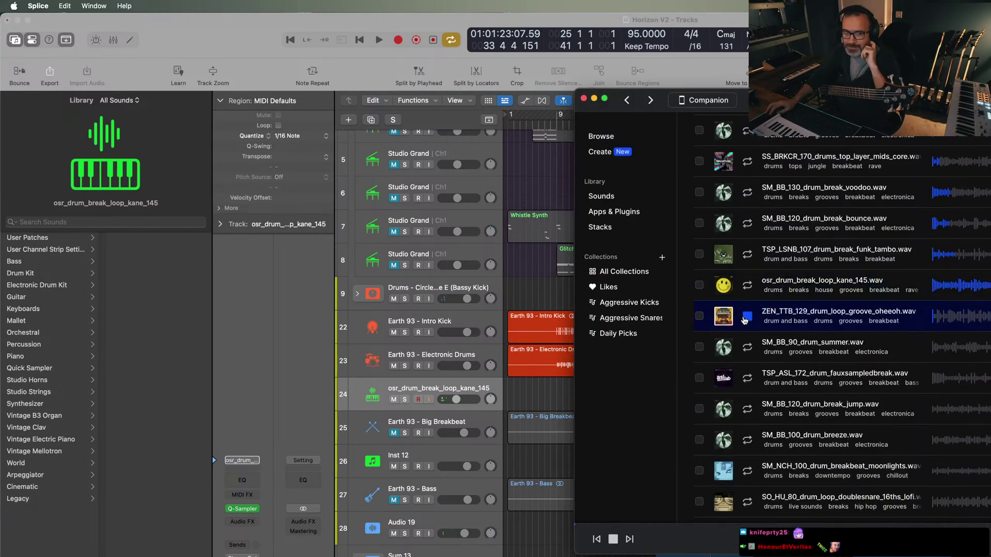
{"action": "key", "text": "Down"}
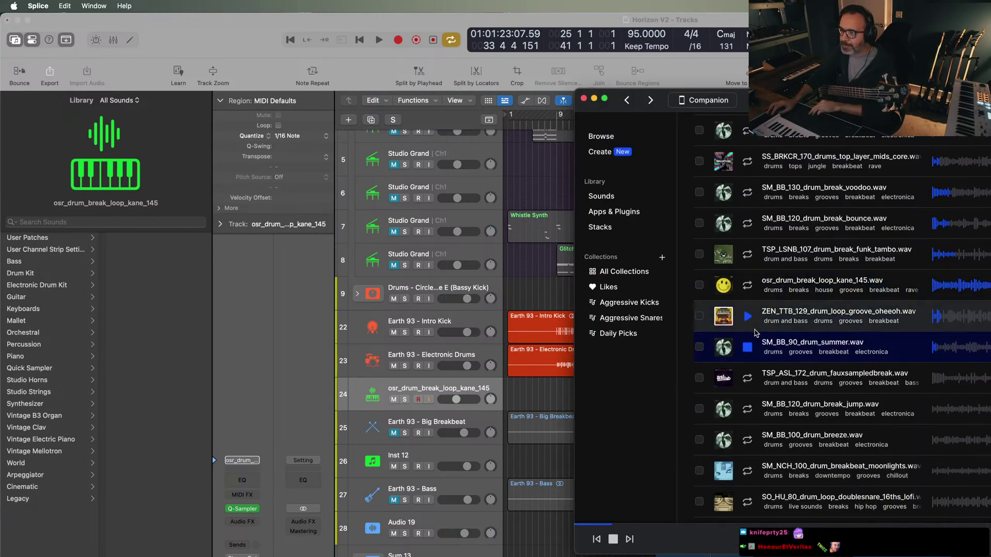
{"action": "key", "text": "Down"}
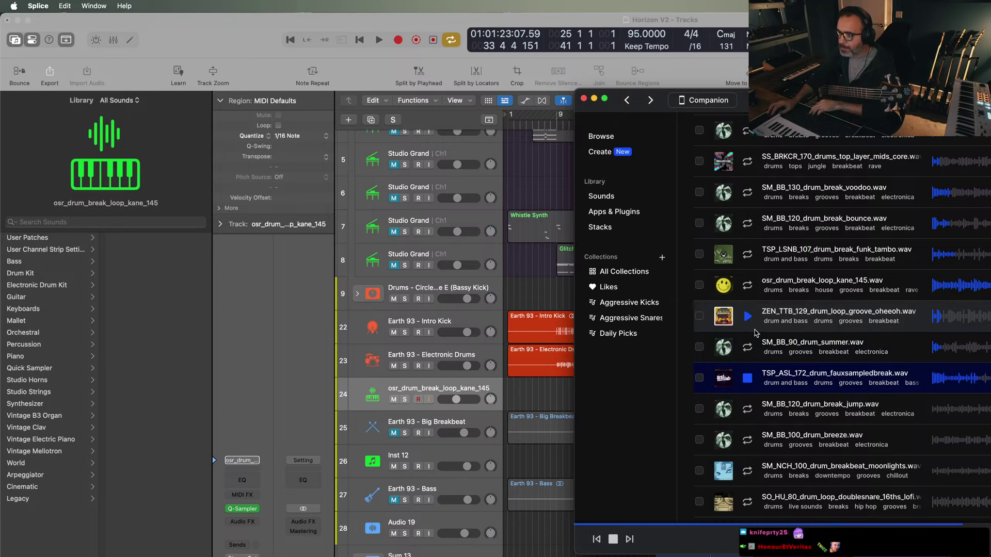
{"action": "key", "text": "Down"}
{"action": "key", "text": "Down"}
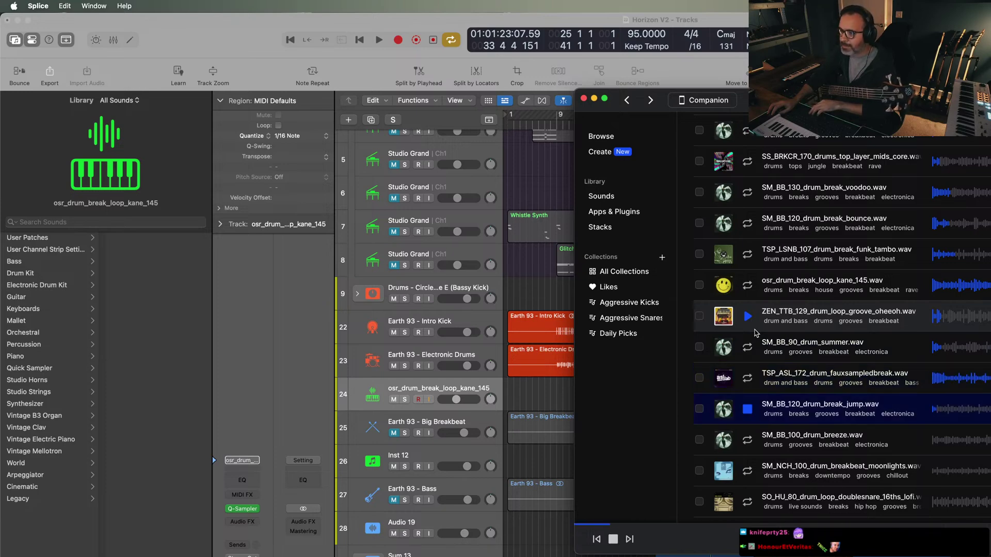
{"action": "key", "text": "Down"}
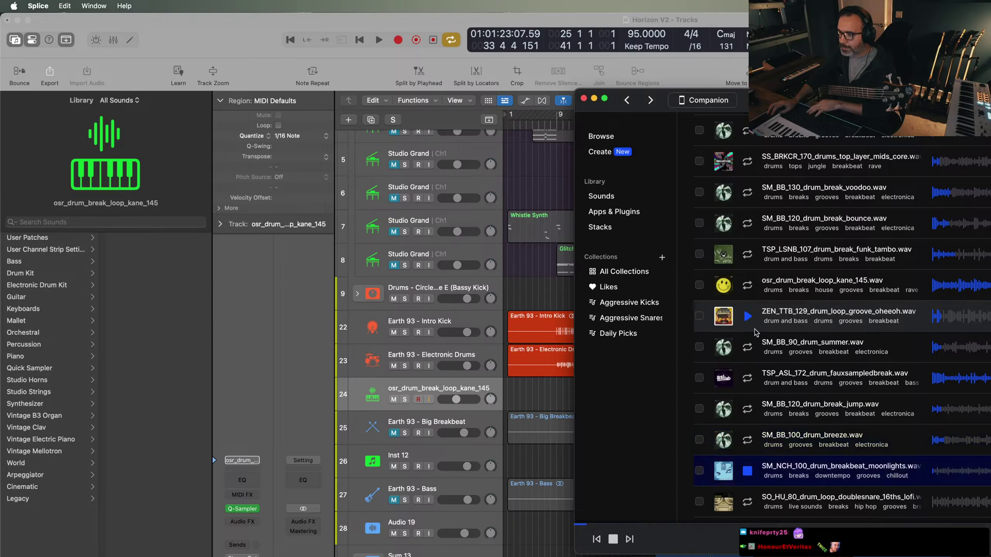
{"action": "scroll", "coordinate": [785, 372], "scroll_direction": "down", "scroll_amount": 2}
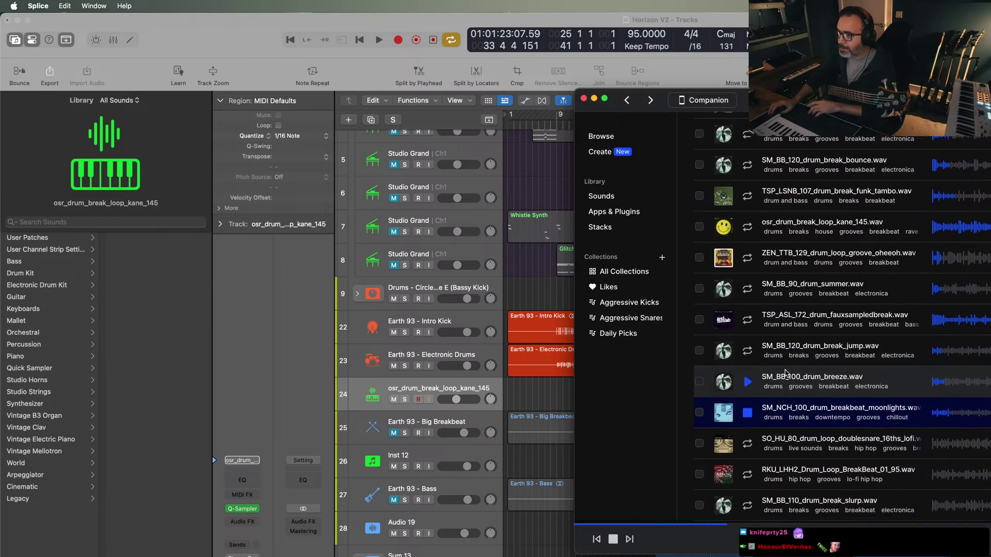
{"action": "key", "text": "Down"}
{"action": "key", "text": "Down"}
{"action": "scroll", "coordinate": [786, 371], "scroll_direction": "down", "scroll_amount": 1}
{"action": "scroll", "coordinate": [788, 370], "scroll_direction": "down", "scroll_amount": 2}
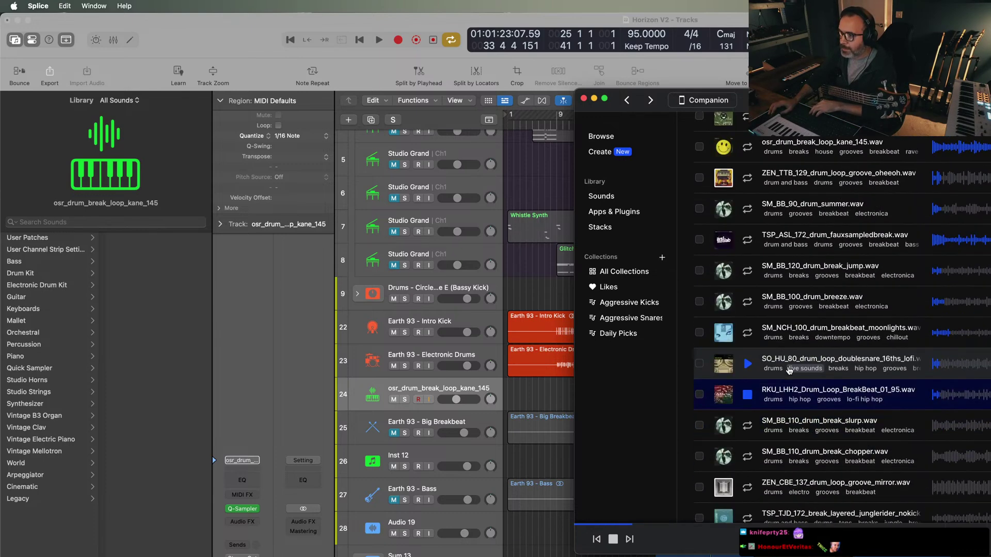
{"action": "key", "text": "Down"}
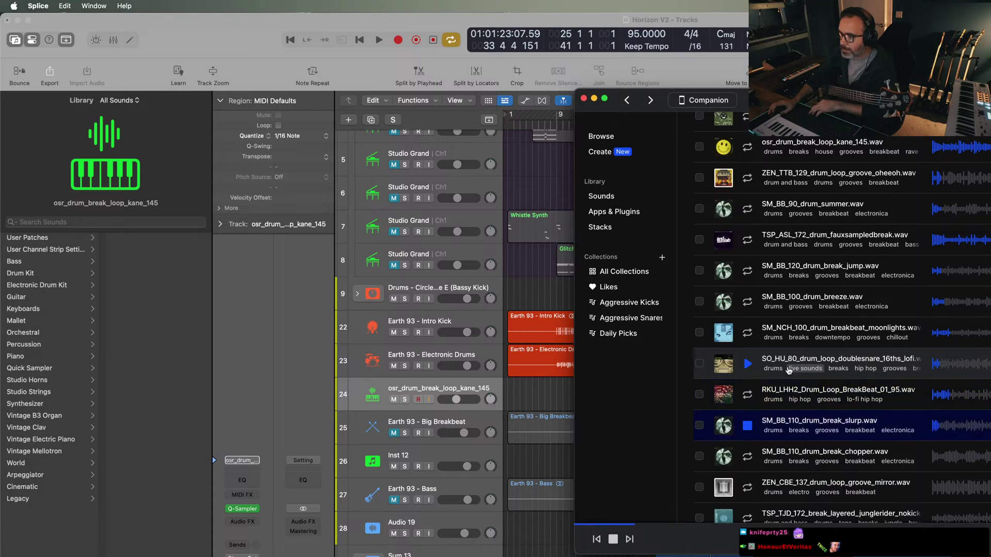
{"action": "scroll", "coordinate": [788, 371], "scroll_direction": "down", "scroll_amount": 1}
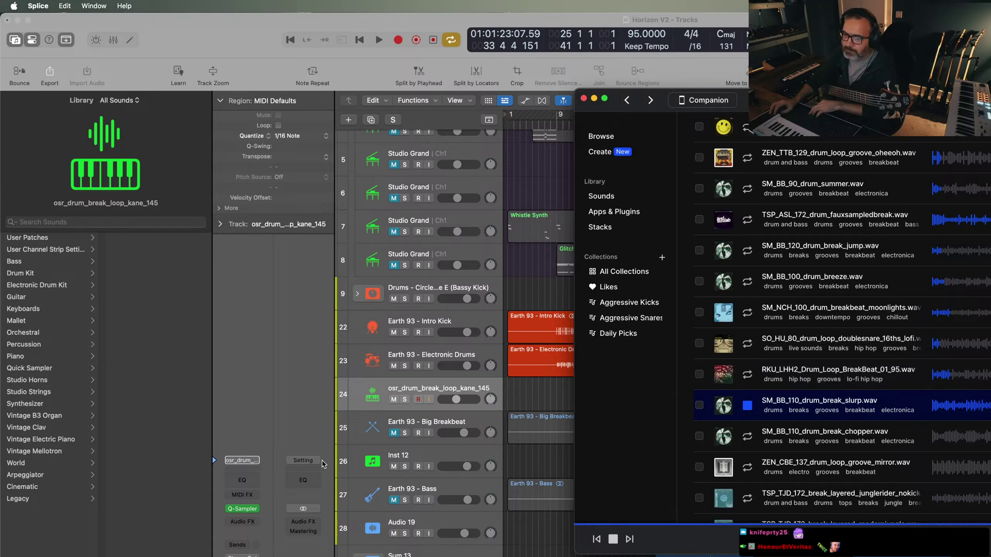
- Load SM_BB_110_drum_break_slurp.wav from Splice into the drum break track's Quick Sampler in Logic Pro and set its speed to 1
{"action": "left_click", "coordinate": [244, 510]}
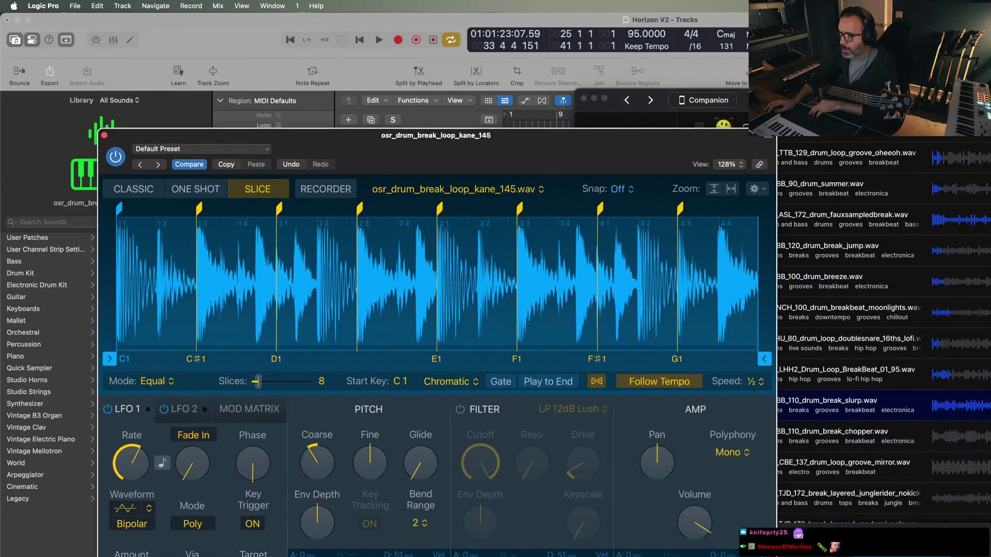
{"action": "left_click_drag", "start_coordinate": [846, 405], "coordinate": [315, 263]}
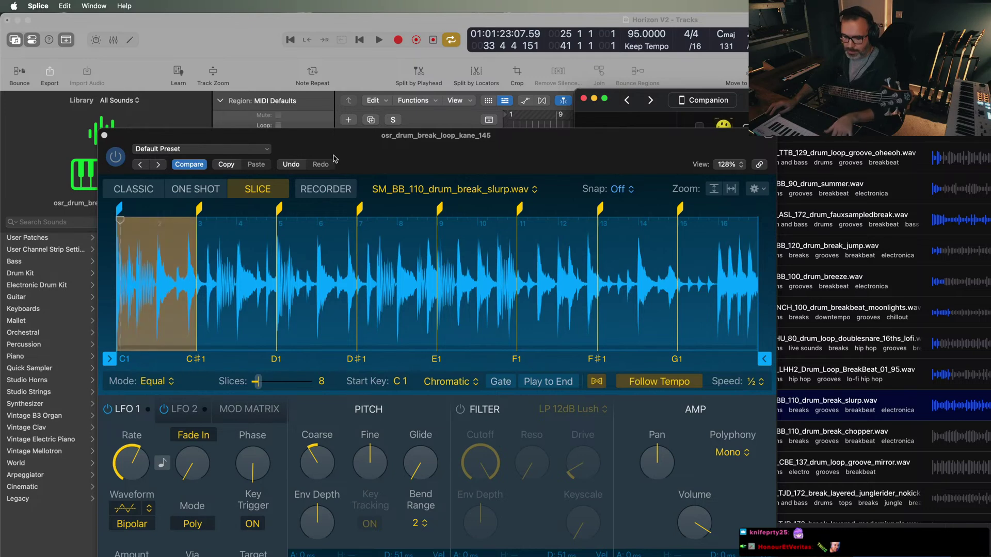
{"action": "left_click", "coordinate": [753, 381]}
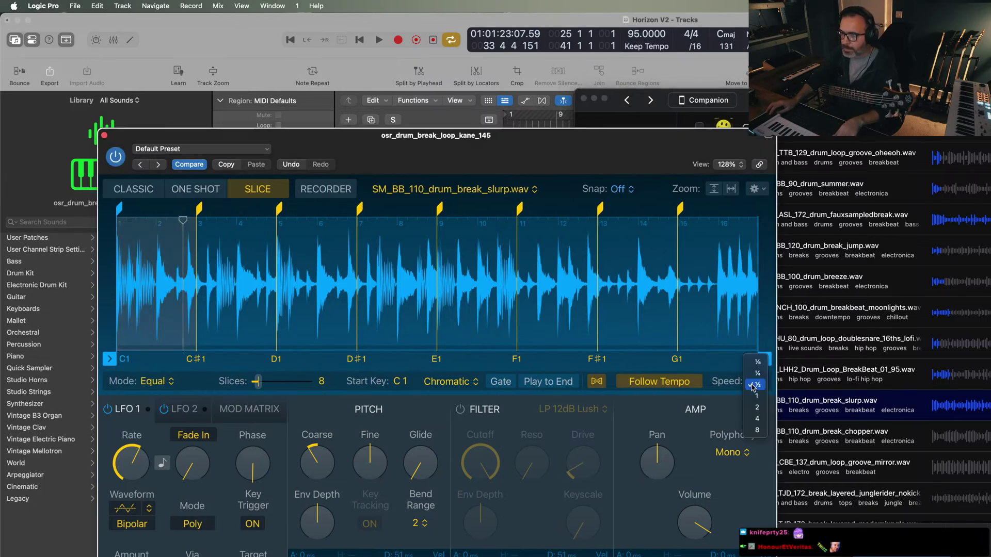
{"action": "left_click", "coordinate": [756, 397]}
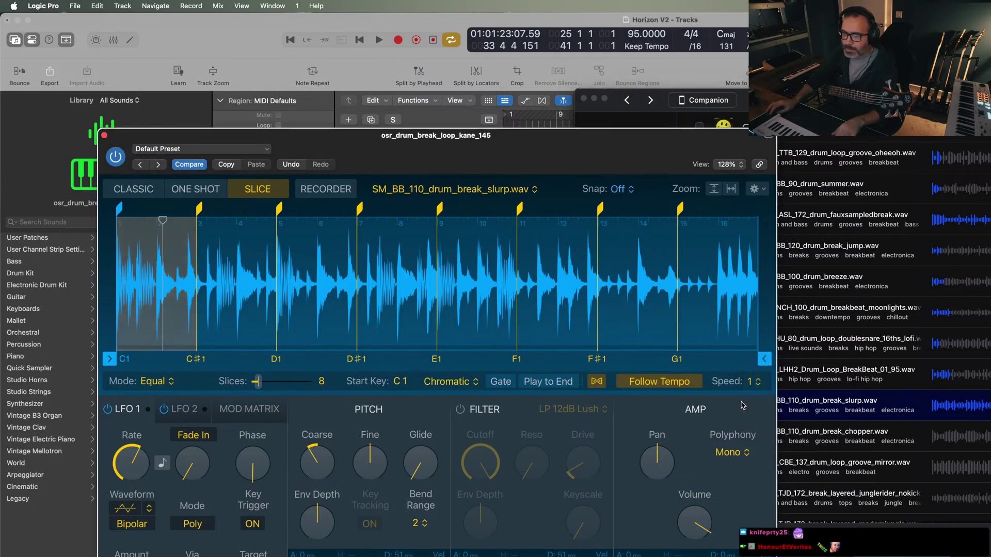
- Set the sampler to 16 slices and raise the coarse pitch to just below its centre position
{"action": "left_click_drag", "start_coordinate": [258, 384], "coordinate": [267, 387]}
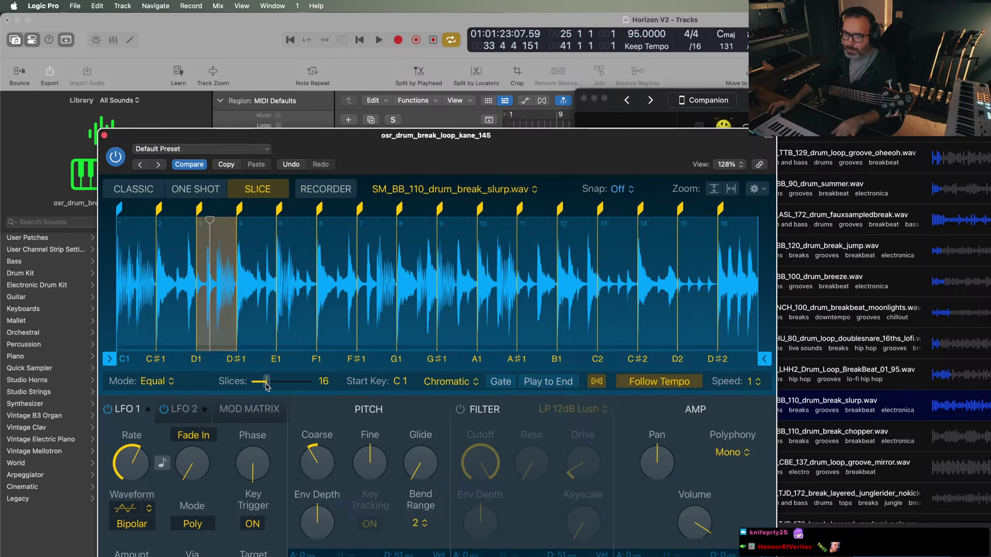
{"action": "mouse_move", "coordinate": [314, 465]}
{"action": "left_click_drag", "start_coordinate": [314, 465], "coordinate": [320, 454]}
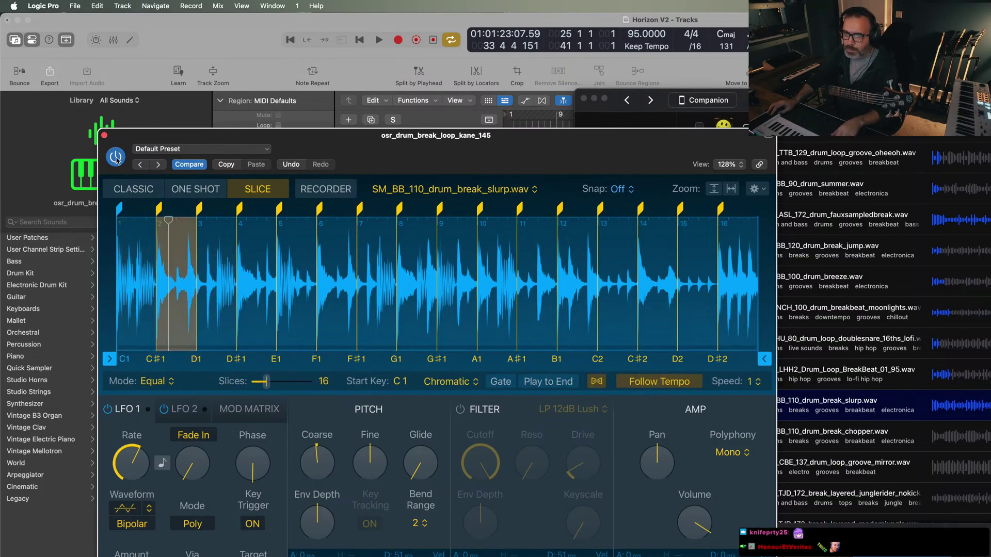
{"action": "key", "text": "super+w"}
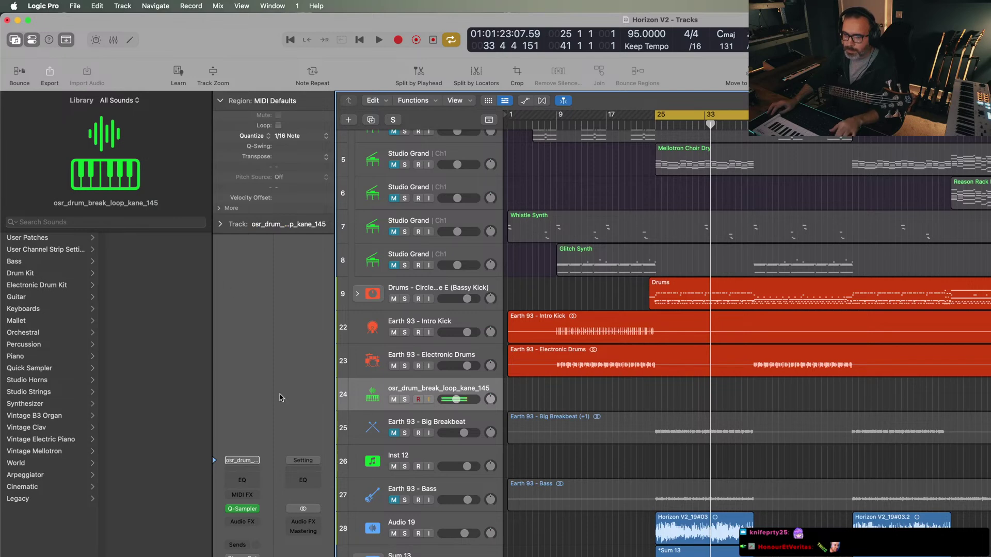
- Insert a Compressor on the drum break track, choose the Studio FET model and lower its threshold to nearly -40 dB
{"action": "left_click", "coordinate": [244, 522]}
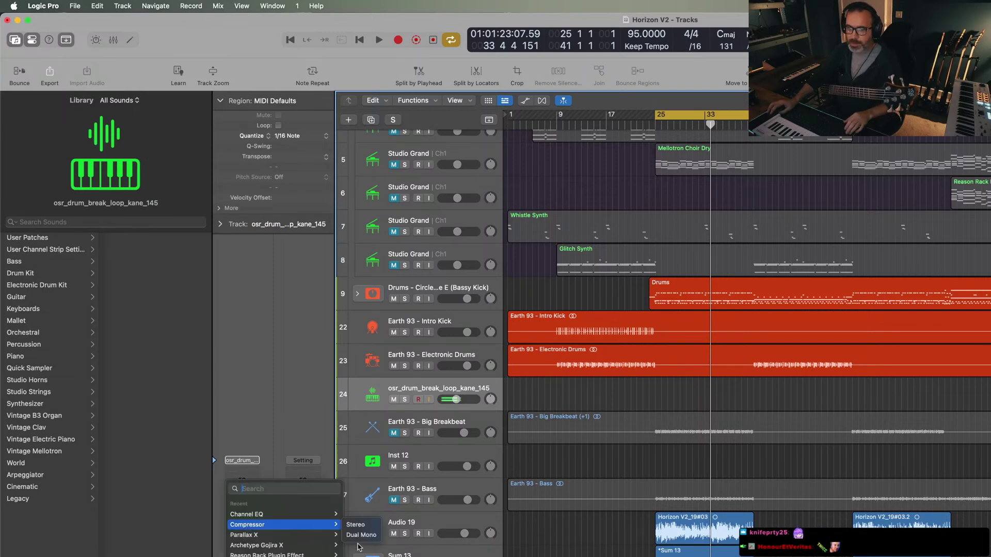
{"action": "key", "text": "Escape"}
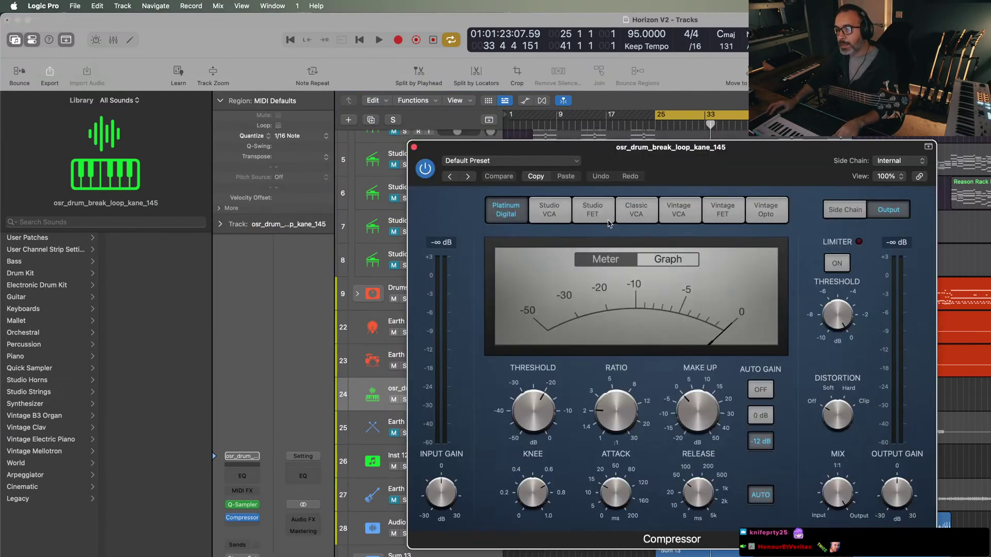
{"action": "left_click", "coordinate": [592, 209]}
{"action": "left_click_drag", "start_coordinate": [533, 413], "coordinate": [538, 449]}
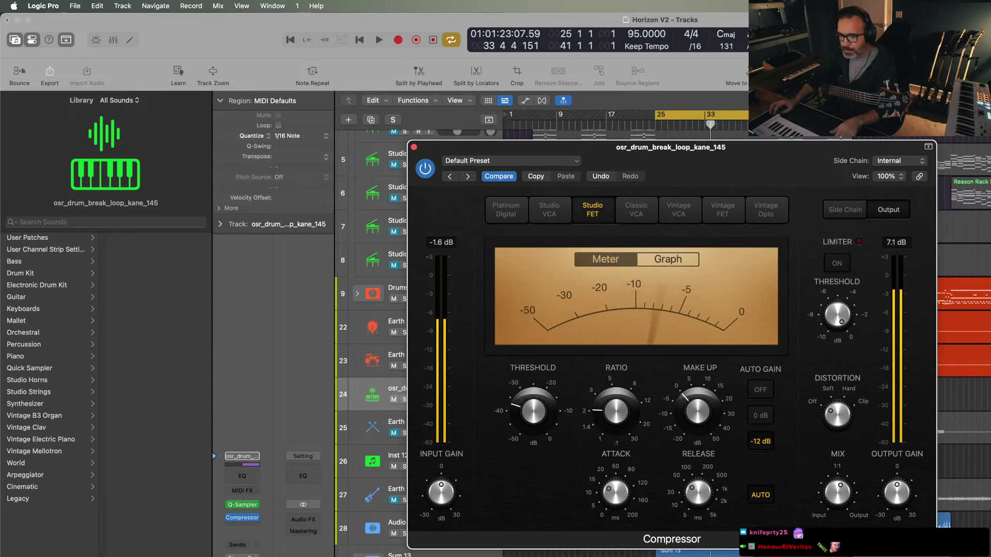
- Raise the compressor's threshold to between -30 and -20 dB
{"action": "left_click", "coordinate": [241, 527]}
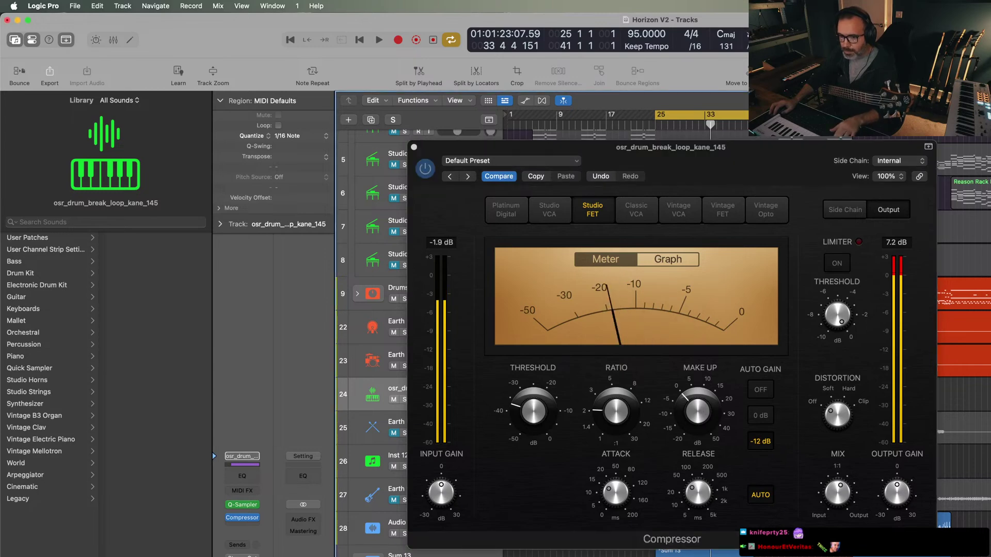
{"action": "left_click", "coordinate": [241, 527]}
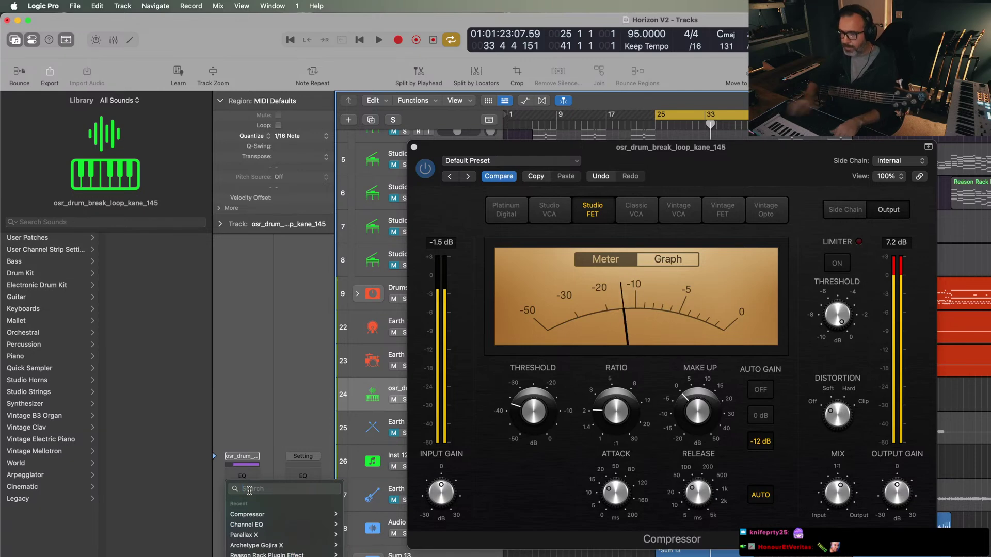
{"action": "left_click", "coordinate": [531, 413]}
{"action": "left_click_drag", "start_coordinate": [531, 413], "coordinate": [534, 382]}
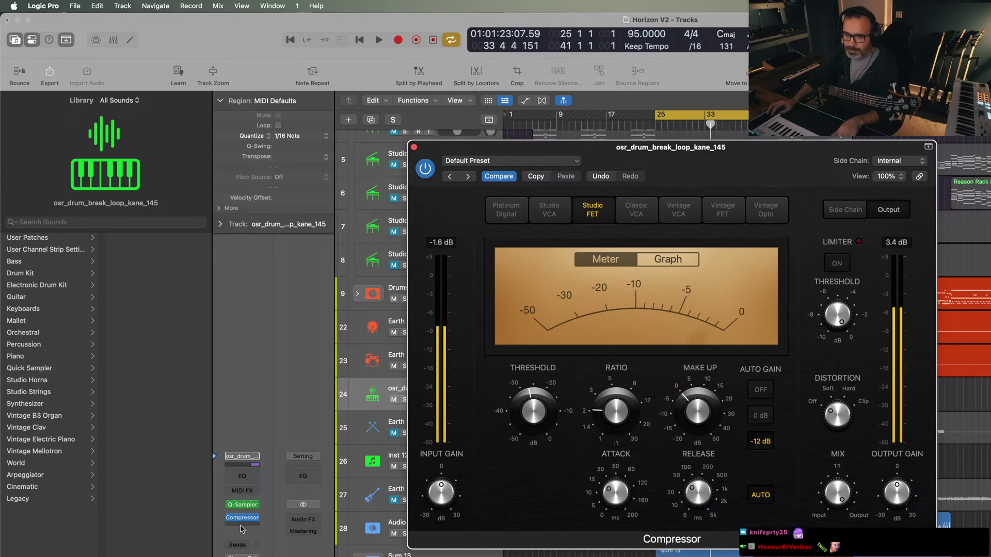
- Insert a stereo OTT after the Compressor, set its Depth to 37 %, and close both effect windows
{"action": "left_click", "coordinate": [241, 529]}
{"action": "mouse_move", "coordinate": [241, 527]}
{"action": "type", "text": "ott"}
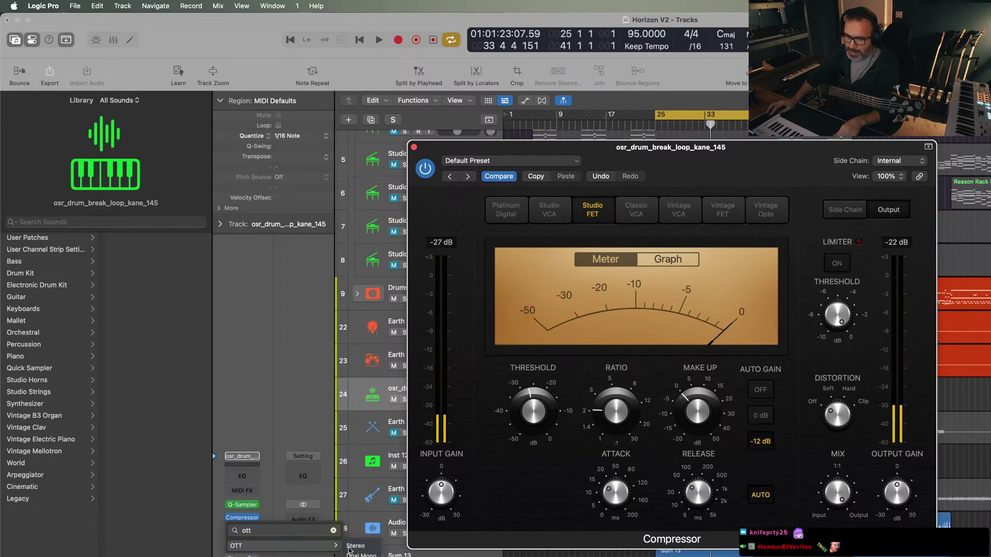
{"action": "left_click", "coordinate": [356, 545]}
{"action": "mouse_move", "coordinate": [480, 386]}
{"action": "left_mouse_down"}
{"action": "mouse_move", "coordinate": [470, 375]}
{"action": "mouse_move", "coordinate": [480, 394]}
{"action": "left_mouse_up"}
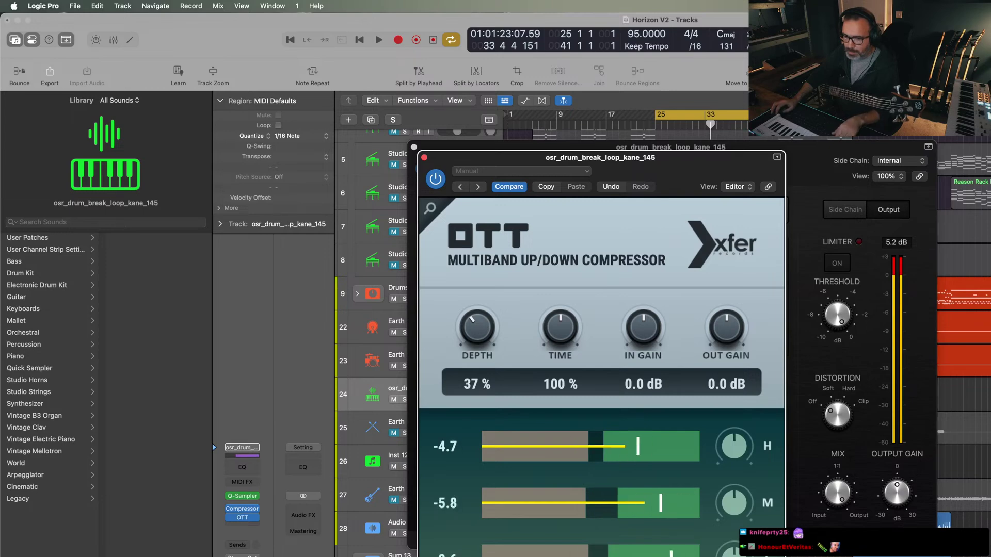
{"action": "left_click", "coordinate": [407, 155]}
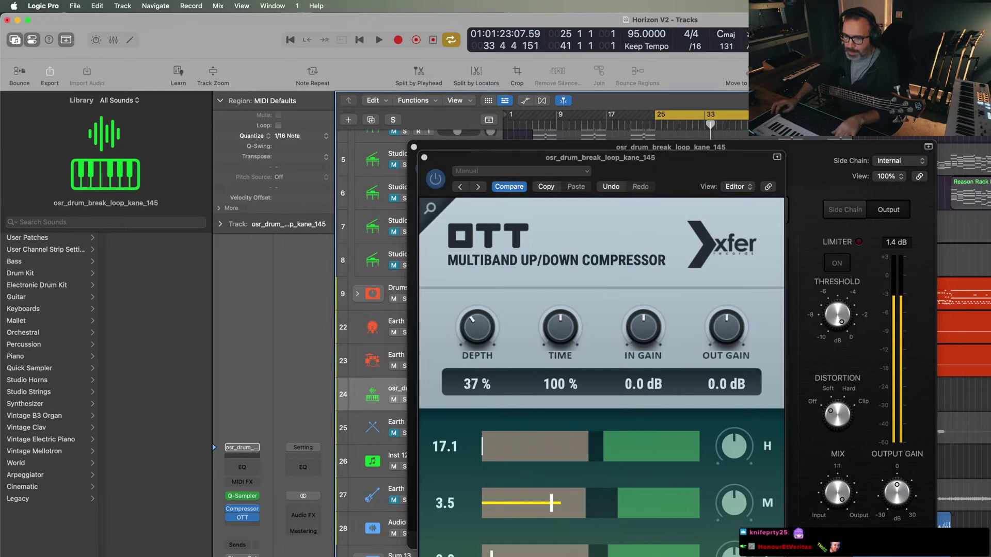
{"action": "left_click", "coordinate": [423, 157]}
{"action": "left_click", "coordinate": [414, 155]}
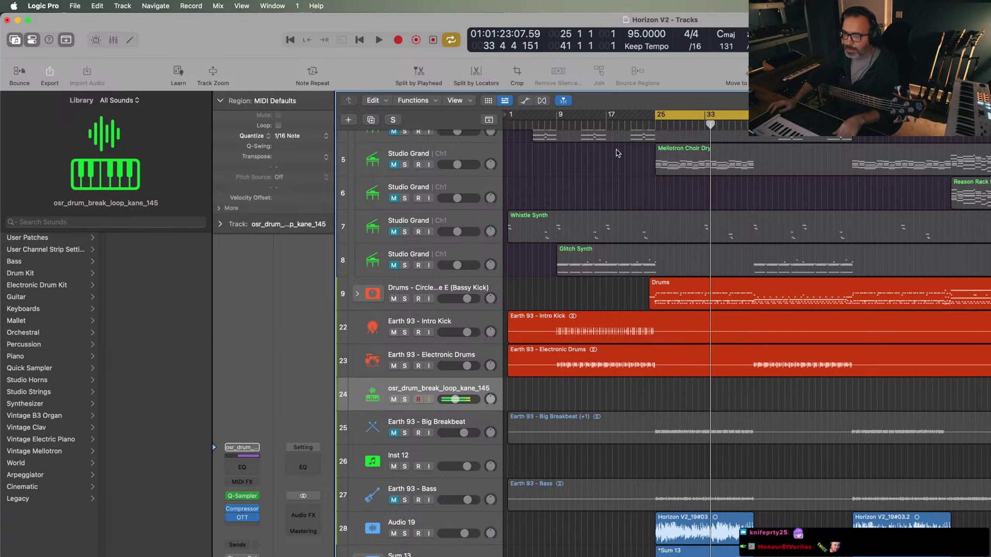
- Record a short trial take of the sliced break at bar 25, listen back to it and delete the region
{"action": "left_click", "coordinate": [643, 125]}
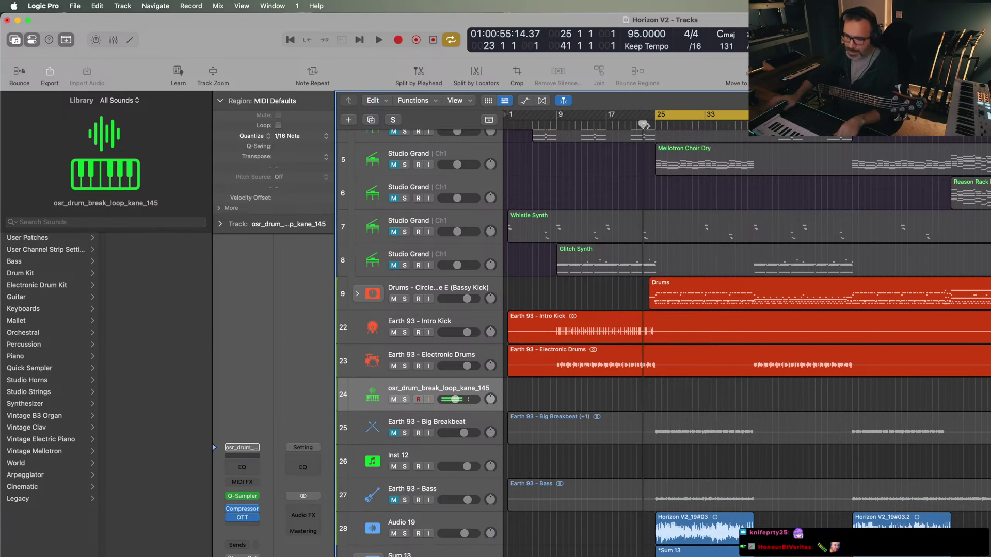
{"action": "key", "text": "r"}
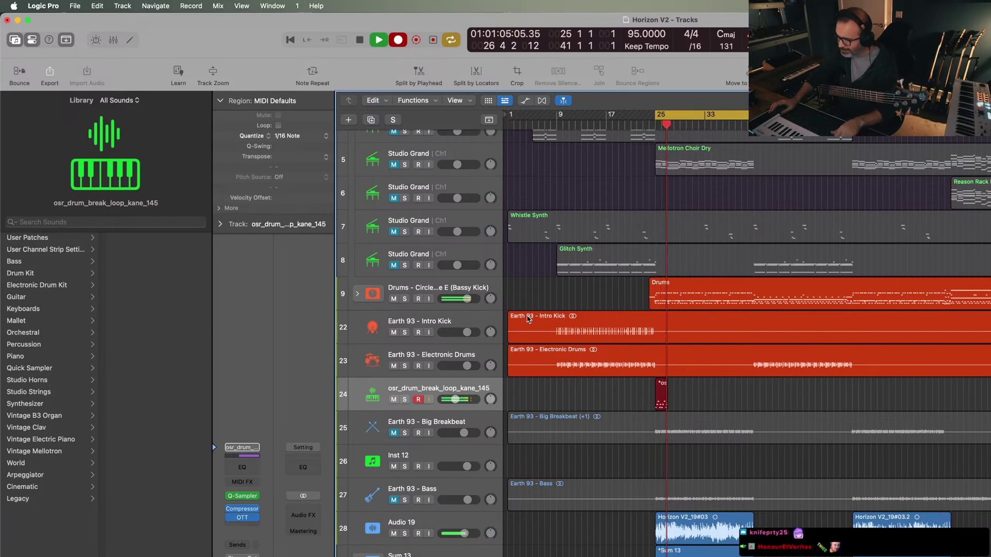
{"action": "key", "text": "space"}
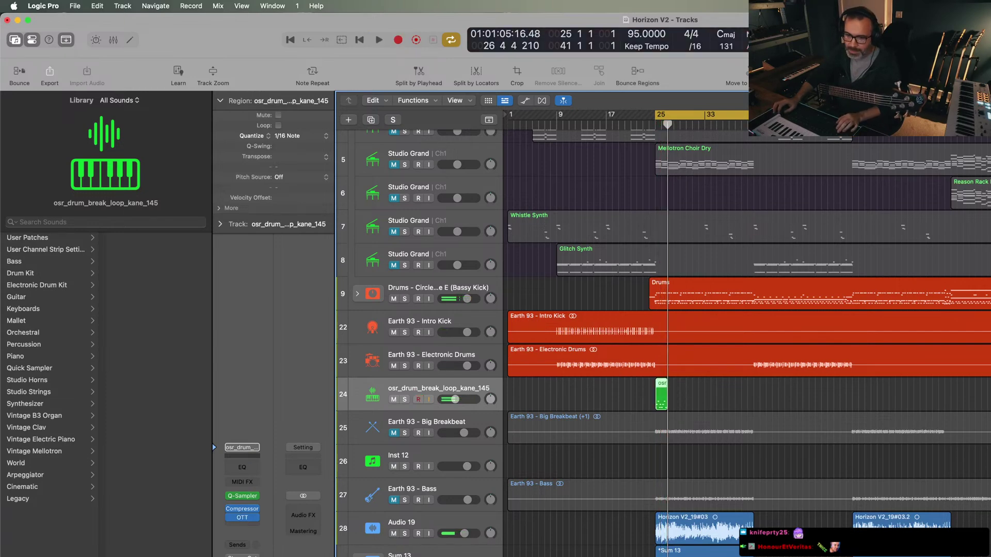
{"action": "key", "text": "space"}
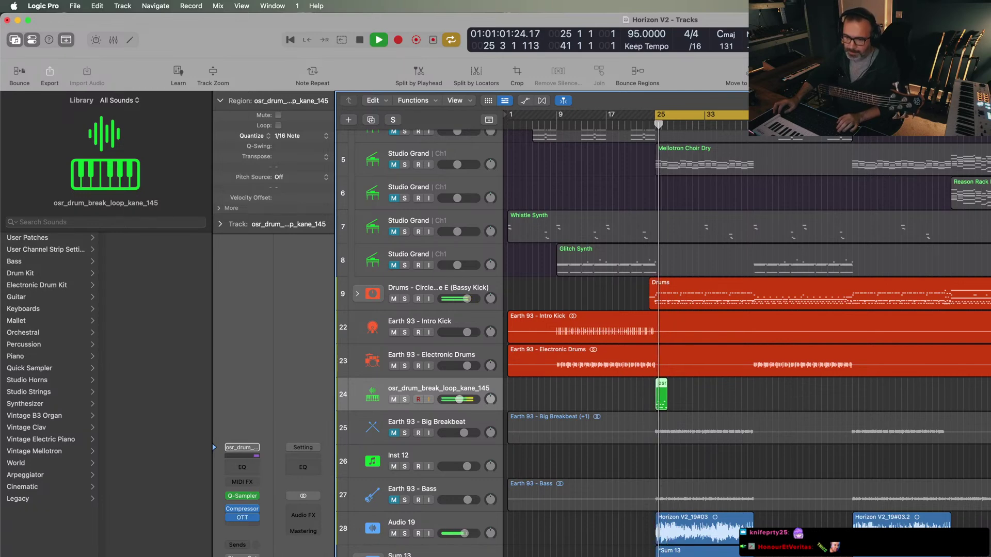
{"action": "key", "text": "space"}
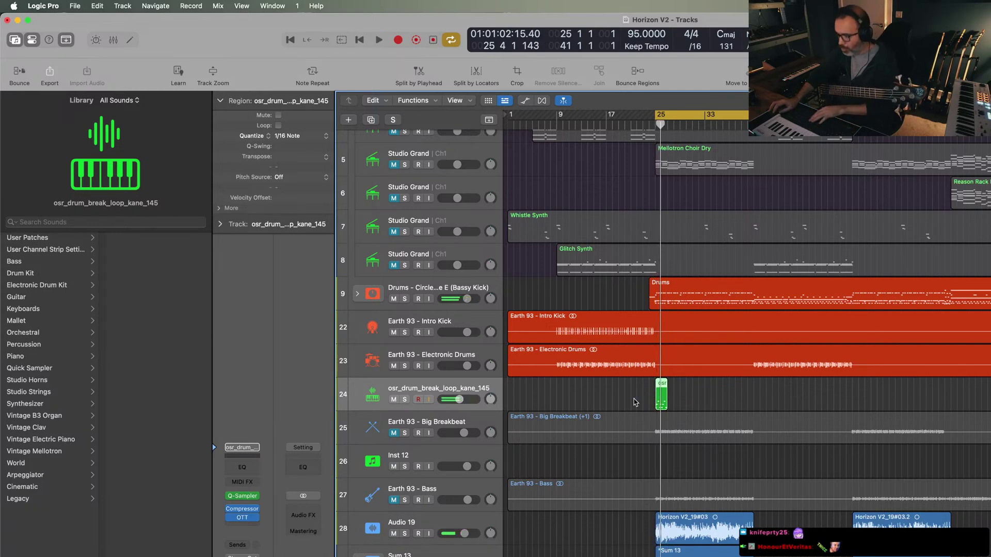
{"action": "key", "text": "Delete"}
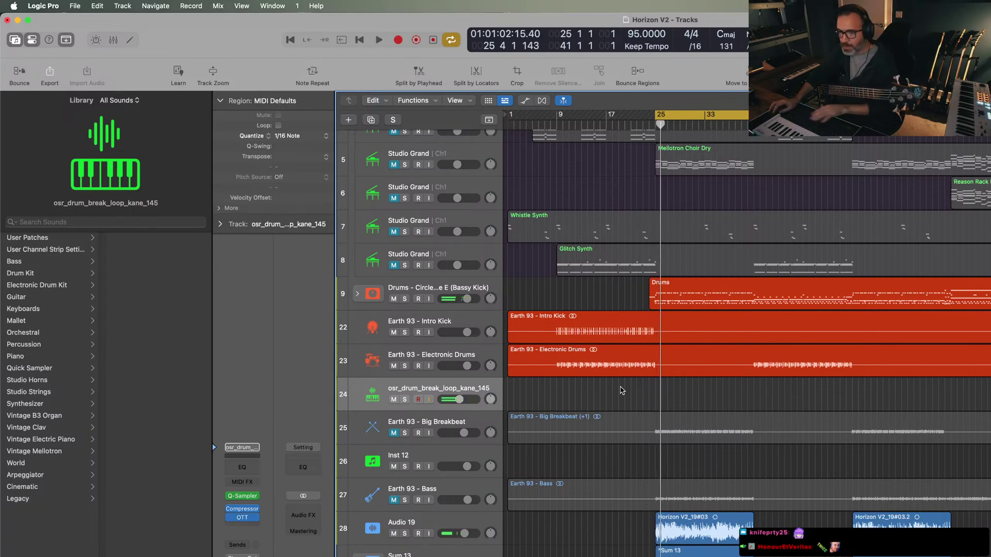
- Bypass the Compressor and OTT on the drum break track and play the song briefly from bar 25
{"action": "left_click", "coordinate": [230, 511]}
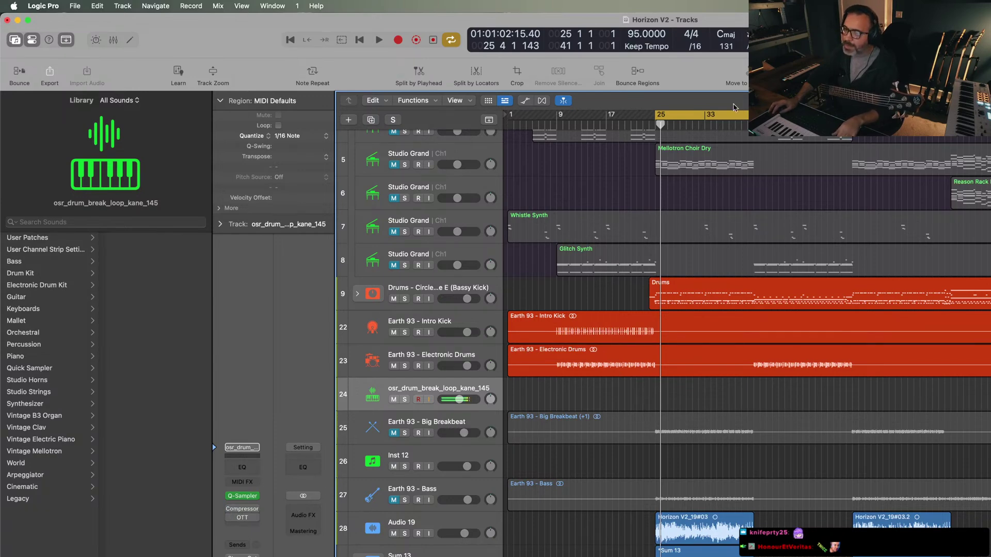
{"action": "left_click_drag", "start_coordinate": [658, 127], "coordinate": [655, 127]}
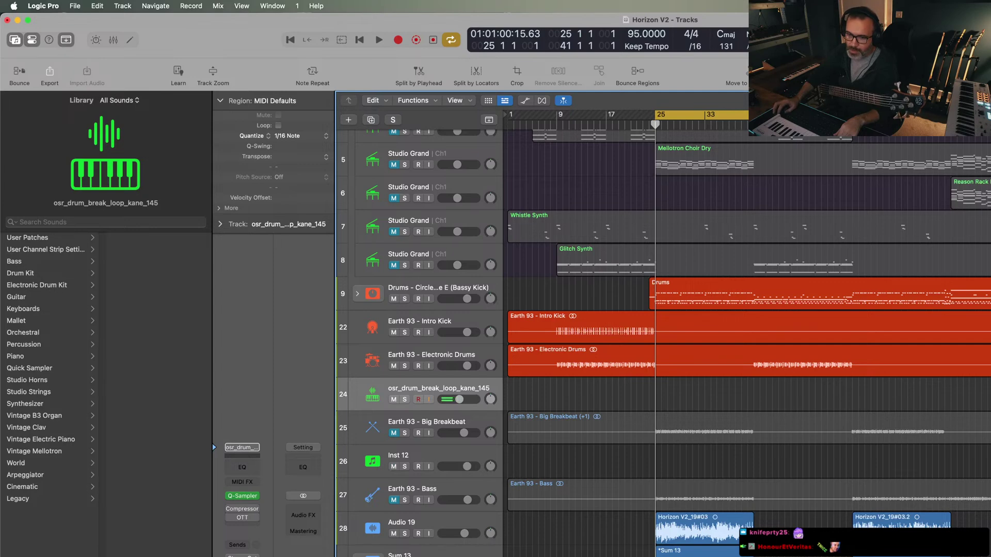
{"action": "key", "text": "space"}
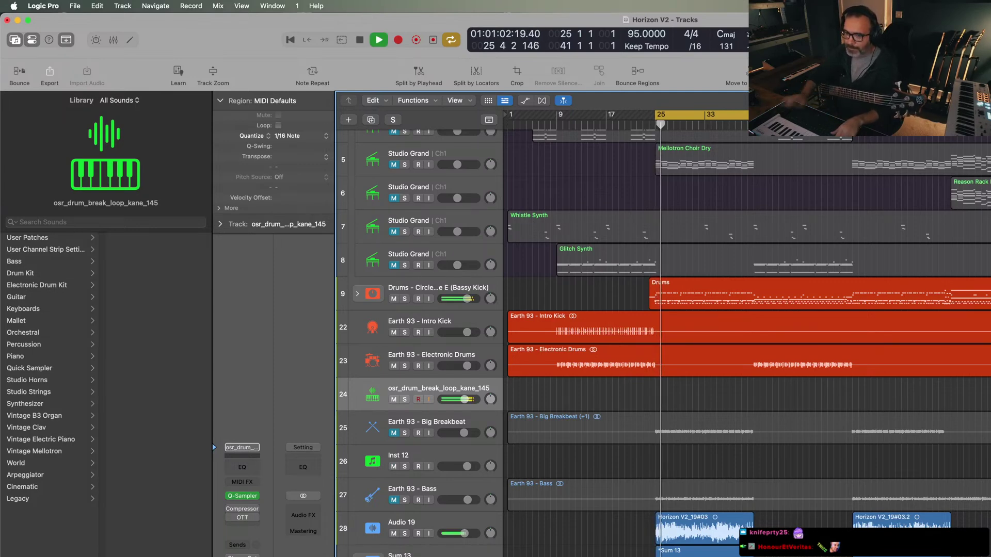
{"action": "key", "text": "space"}
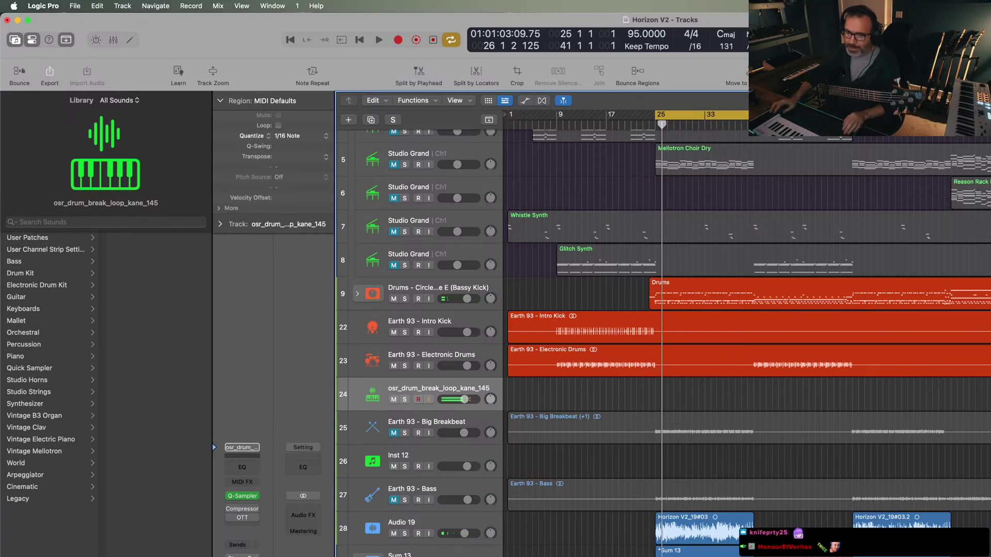
- Open the break track's Quick Sampler, switch to Splice and search the samples for "amen break"
{"action": "left_click", "coordinate": [246, 498]}
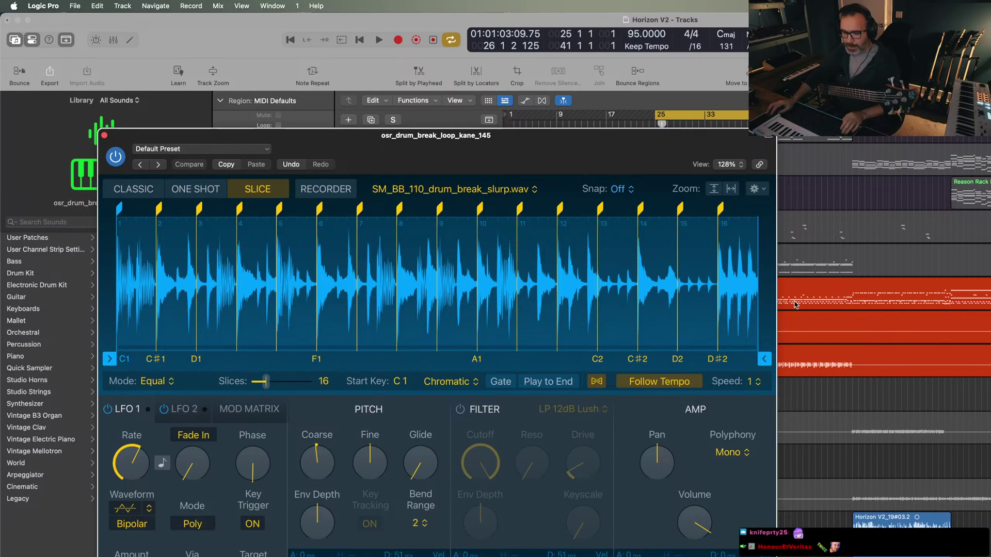
{"action": "key", "text": "super+Tab"}
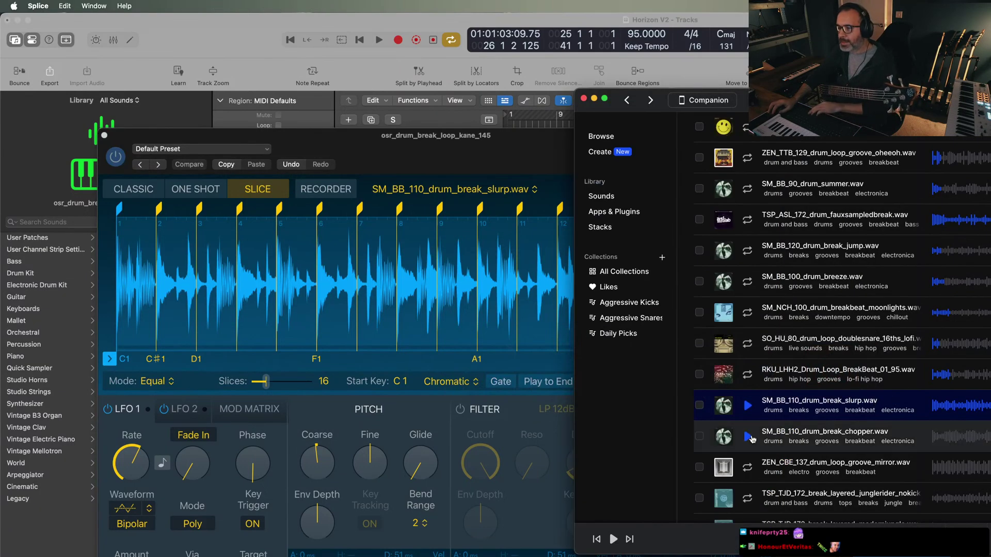
{"action": "type", "text": "breakbeat"}
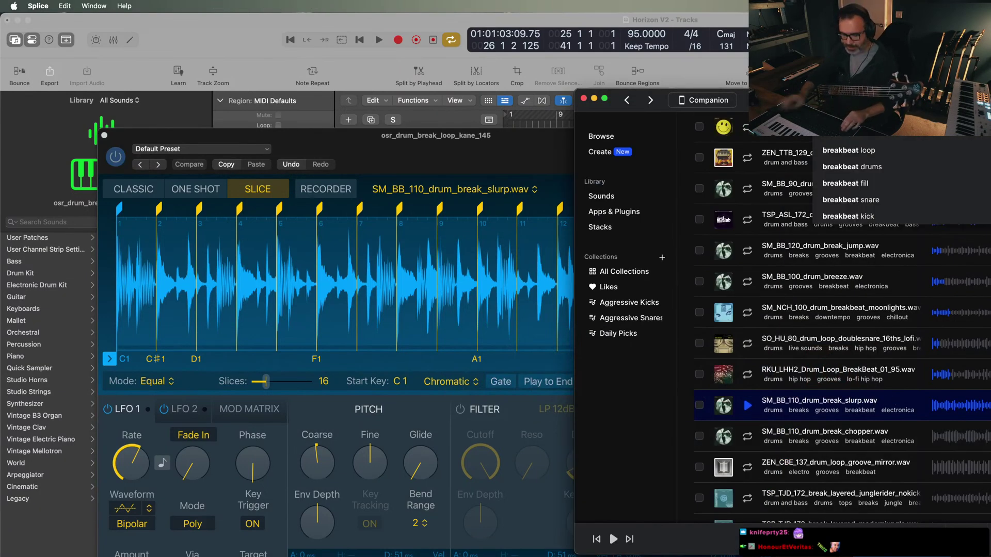
{"action": "key", "text": "Return"}
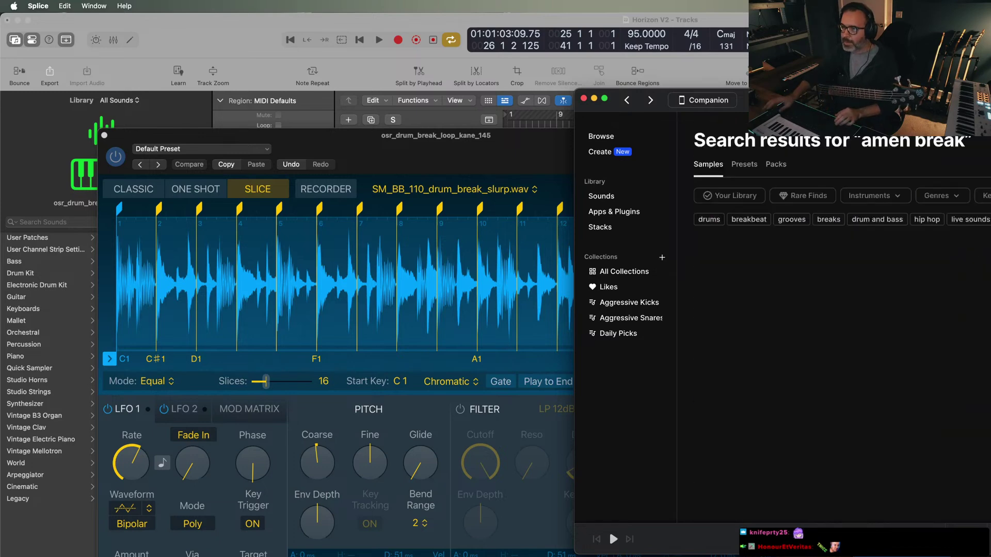
- Audition the drum break search results one after another down to Amen03_Break_174_PL.wav
{"action": "left_click", "coordinate": [747, 338]}
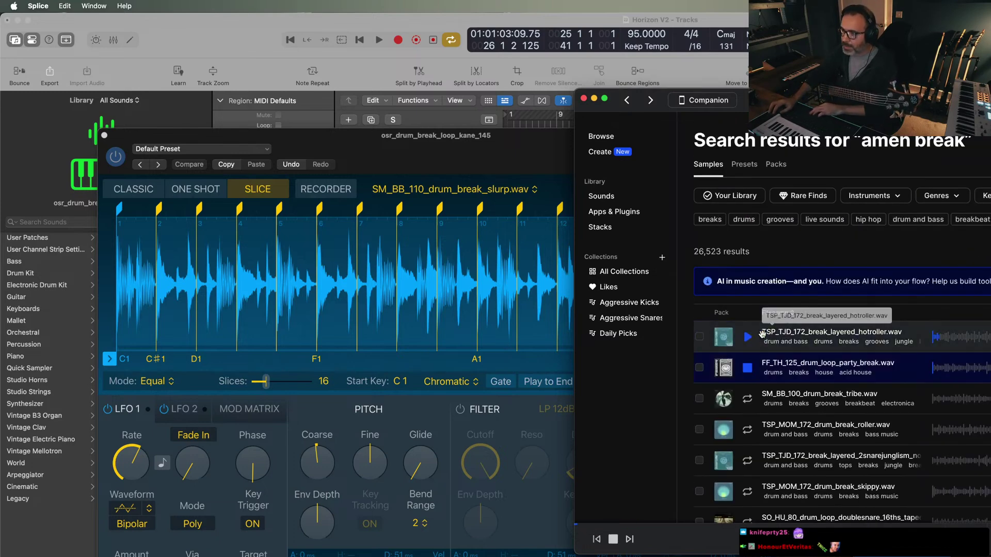
{"action": "key", "text": "Down"}
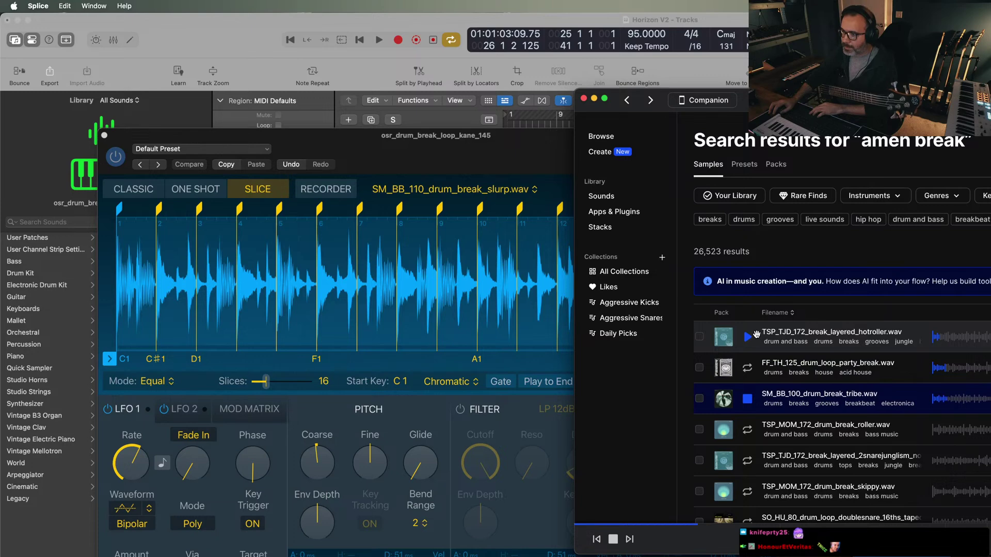
{"action": "key", "text": "Down"}
{"action": "key", "text": "Down"}
{"action": "key", "text": "Down"}
{"action": "key", "text": "Down"}
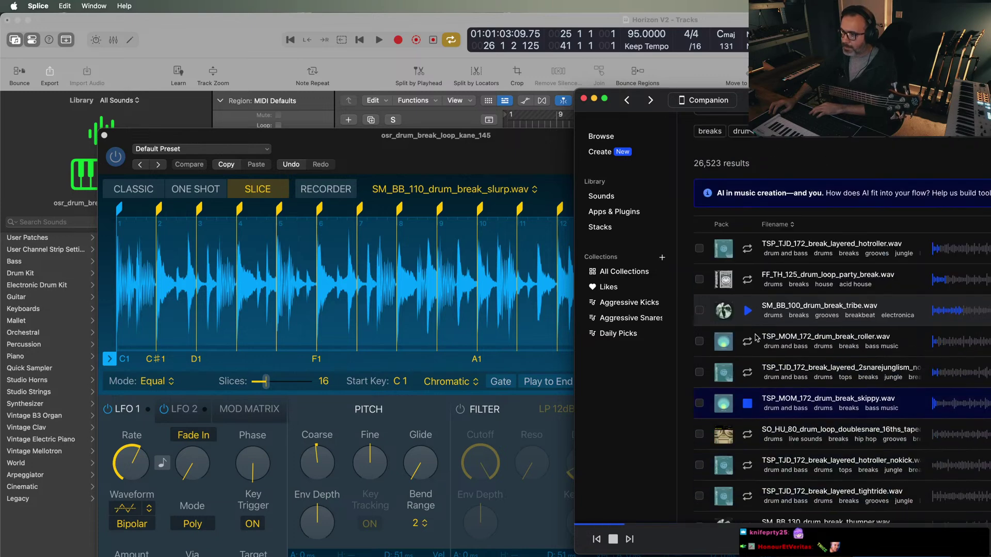
{"action": "key", "text": "Down"}
{"action": "key", "text": "Down"}
{"action": "key", "text": "Down"}
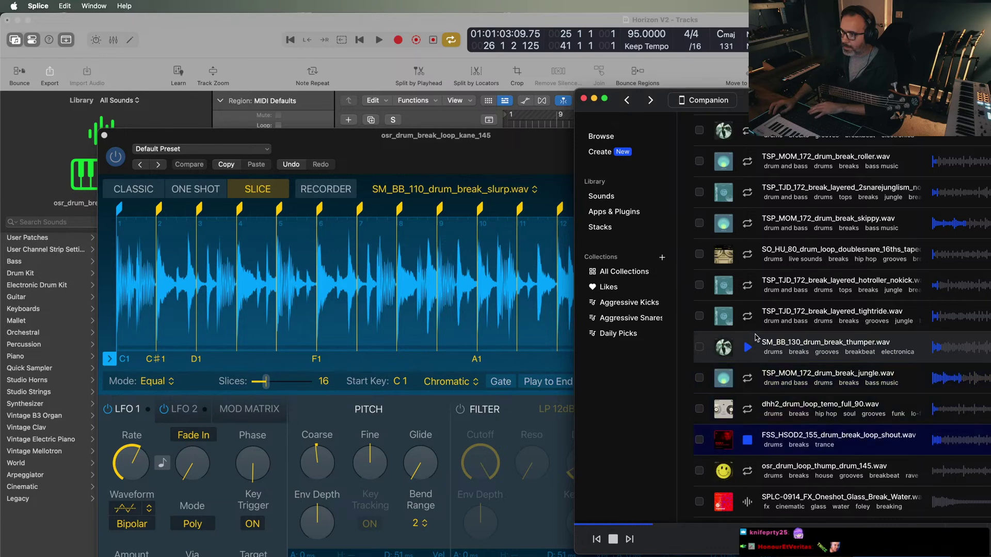
{"action": "key", "text": "Down"}
{"action": "key", "text": "Down"}
{"action": "key", "text": "Down"}
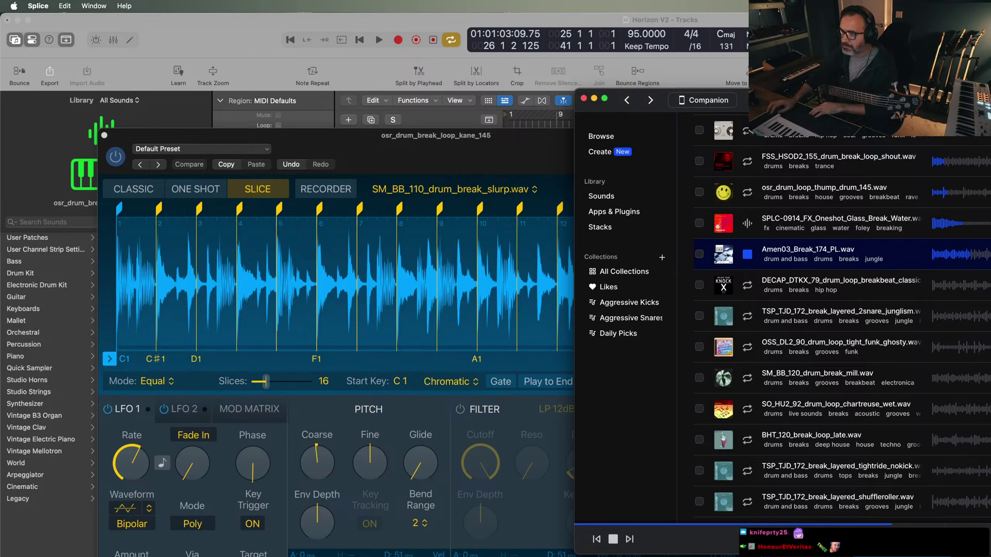
- Load Amen03_Break_174_PL.wav into the break track's sampler, set its coarse pitch to -3 and close the sampler
{"action": "left_click_drag", "start_coordinate": [818, 258], "coordinate": [273, 320]}
{"action": "left_click", "coordinate": [328, 145]}
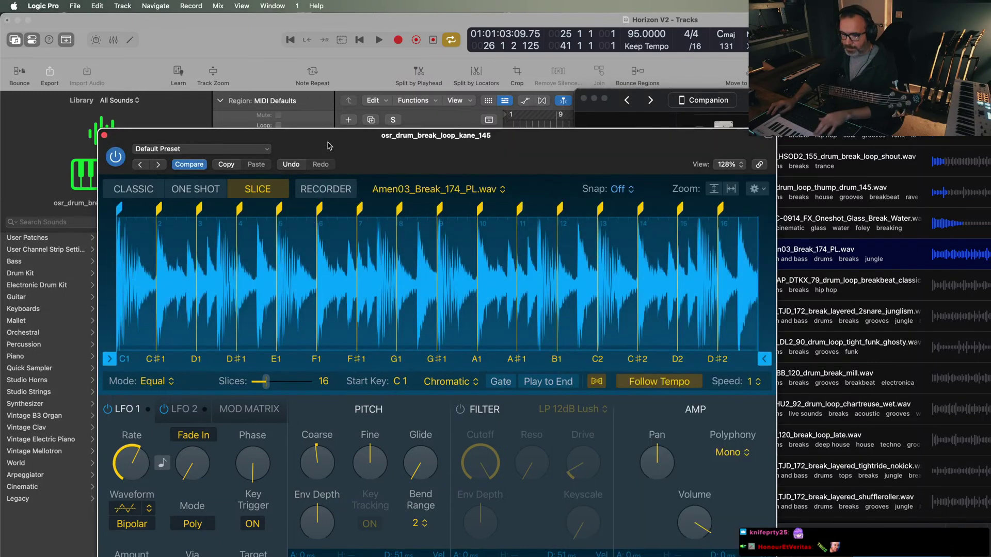
{"action": "mouse_move", "coordinate": [328, 463]}
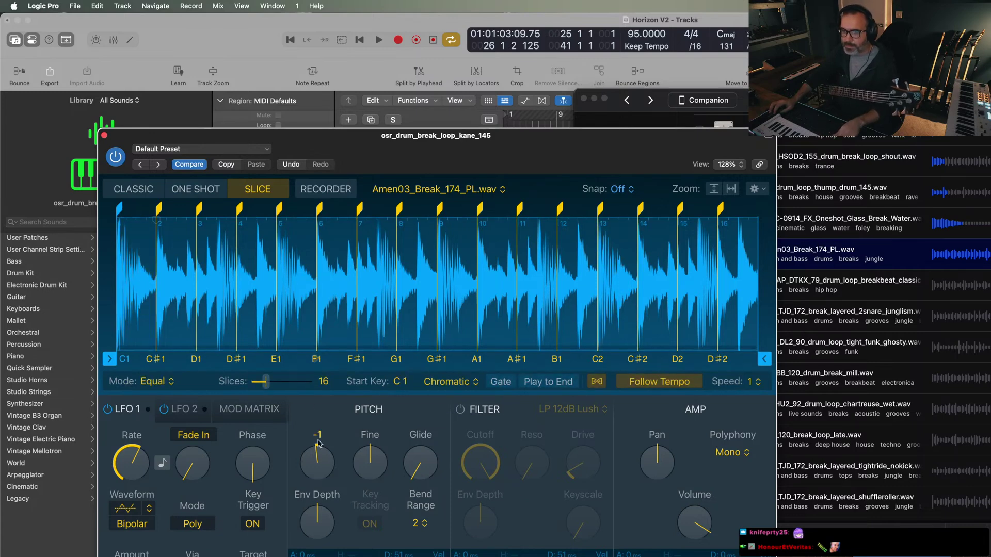
{"action": "left_click_drag", "start_coordinate": [328, 463], "coordinate": [327, 474]}
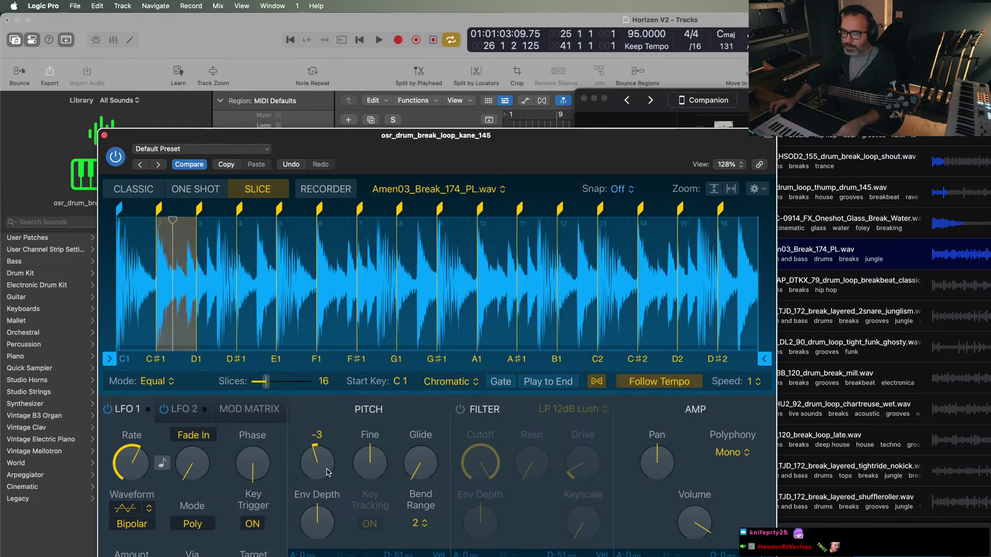
{"action": "left_click", "coordinate": [104, 135]}
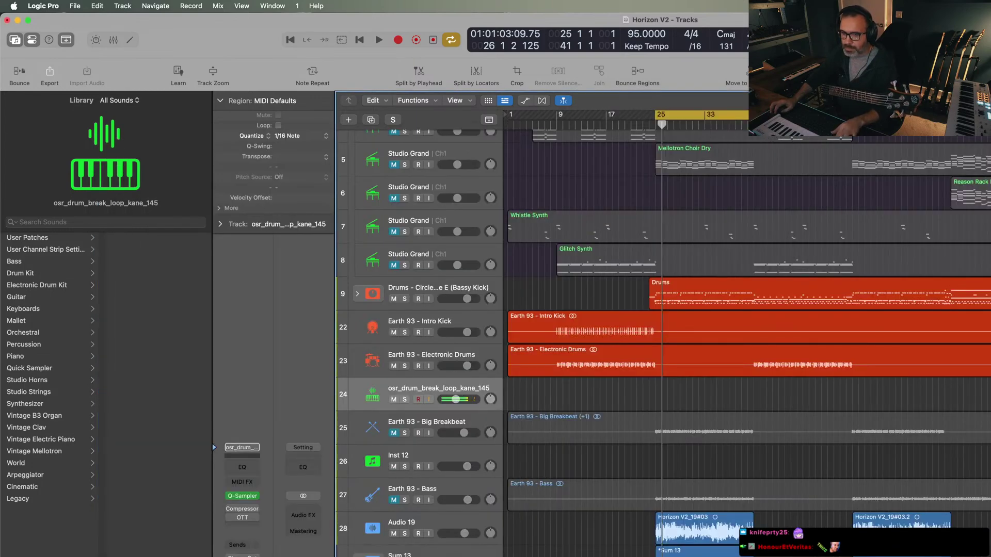
- Play the song from bar 25, re-enable OTT on the break track, lower its Depth to 25 % and stop playback
{"action": "left_click", "coordinate": [650, 126]}
{"action": "key", "text": "space"}
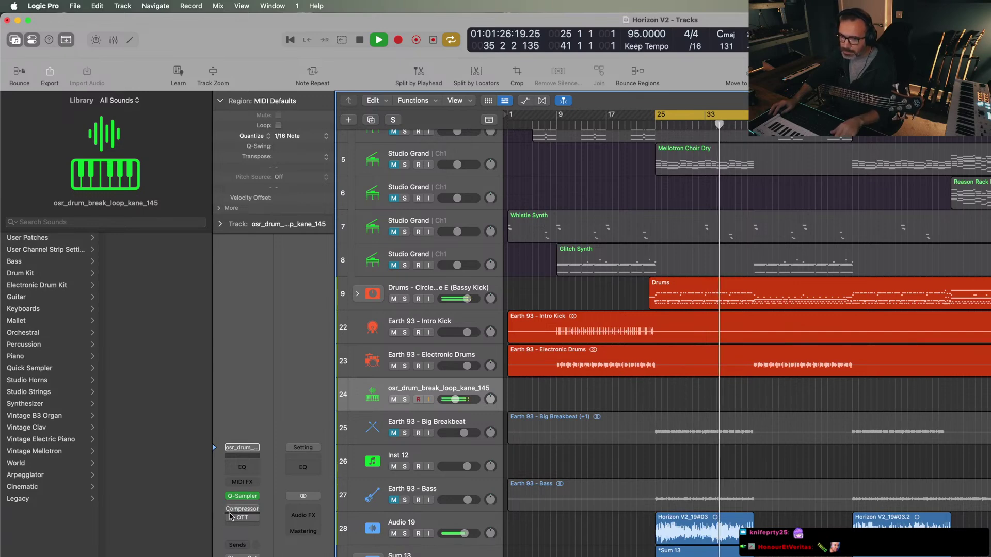
{"action": "mouse_move", "coordinate": [232, 522]}
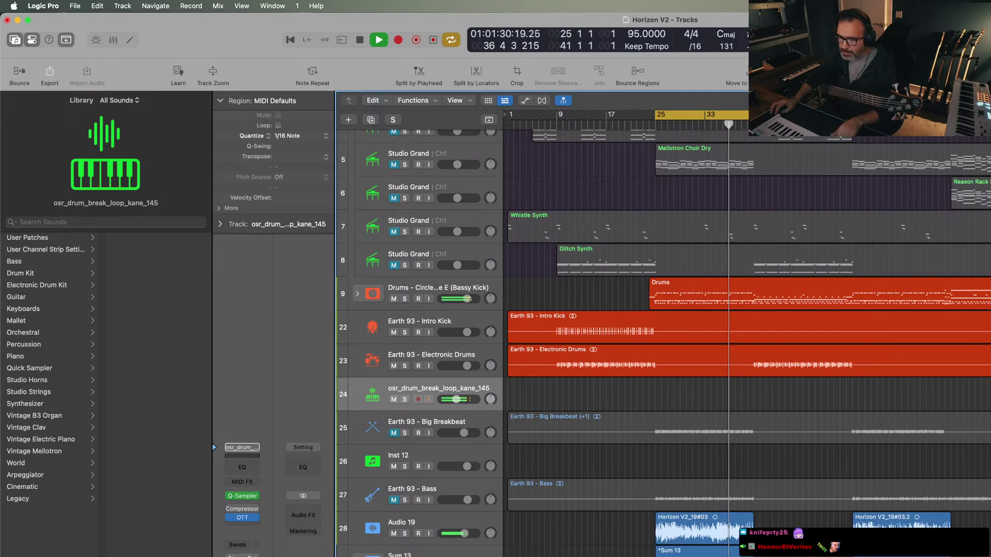
{"action": "left_click", "coordinate": [243, 517]}
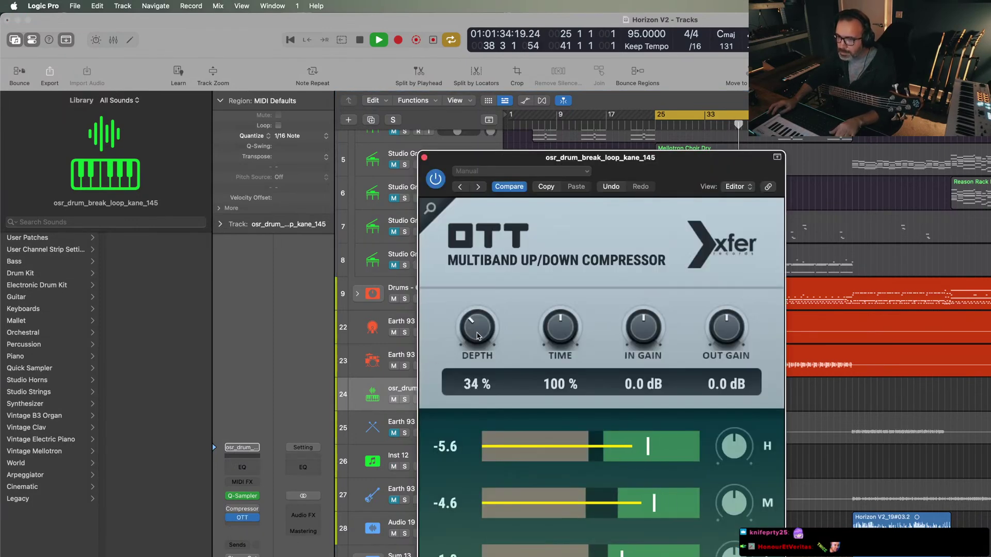
{"action": "left_click_drag", "start_coordinate": [477, 336], "coordinate": [477, 348]}
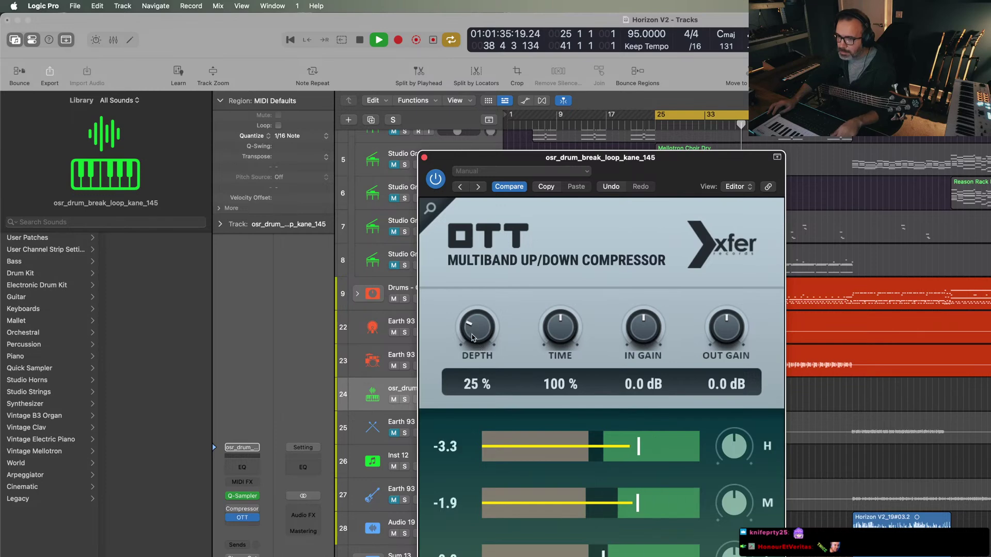
{"action": "left_click", "coordinate": [424, 158]}
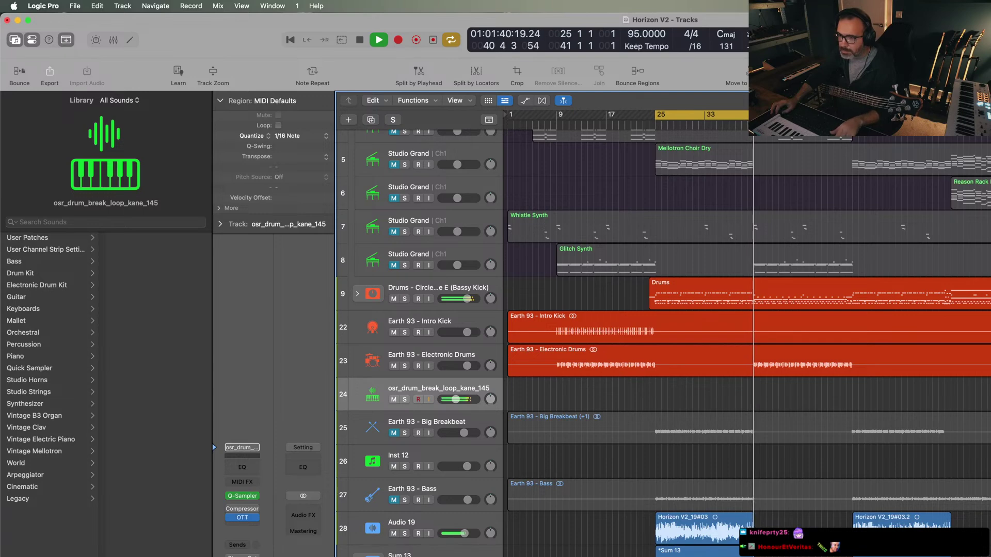
{"action": "key", "text": "space"}
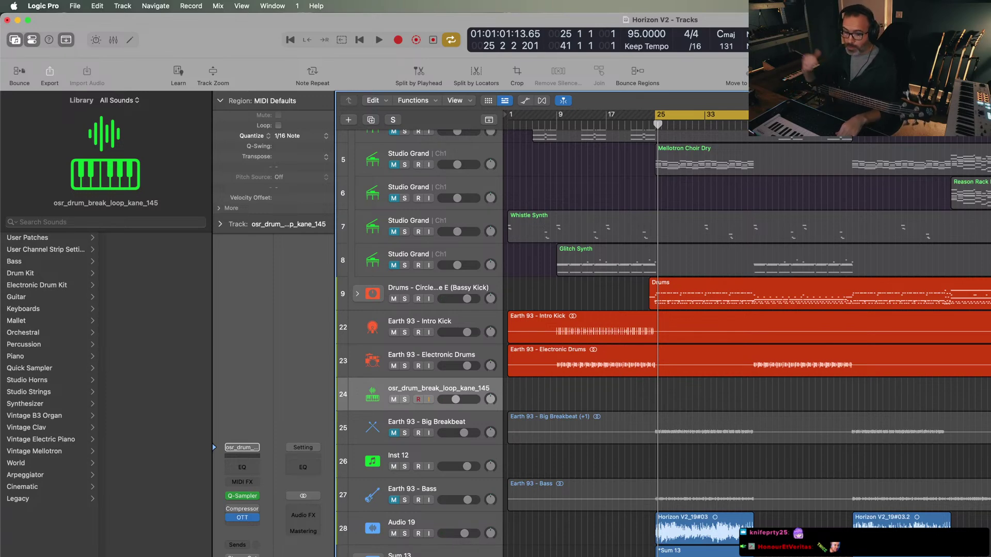
- Record a take of the sliced amen break from bar 25 to bar 33 and split the region at bar 29
{"action": "key", "text": "r"}
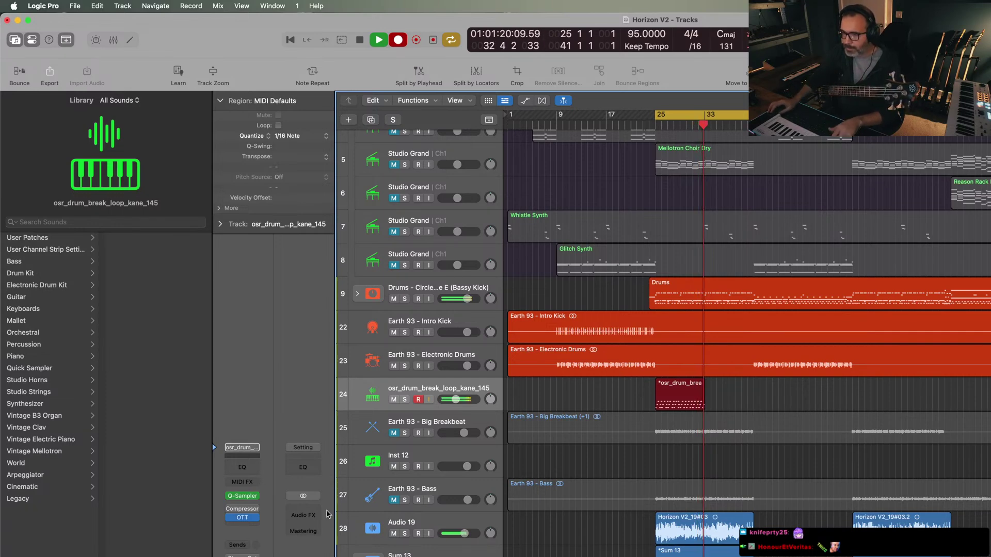
{"action": "key", "text": "space"}
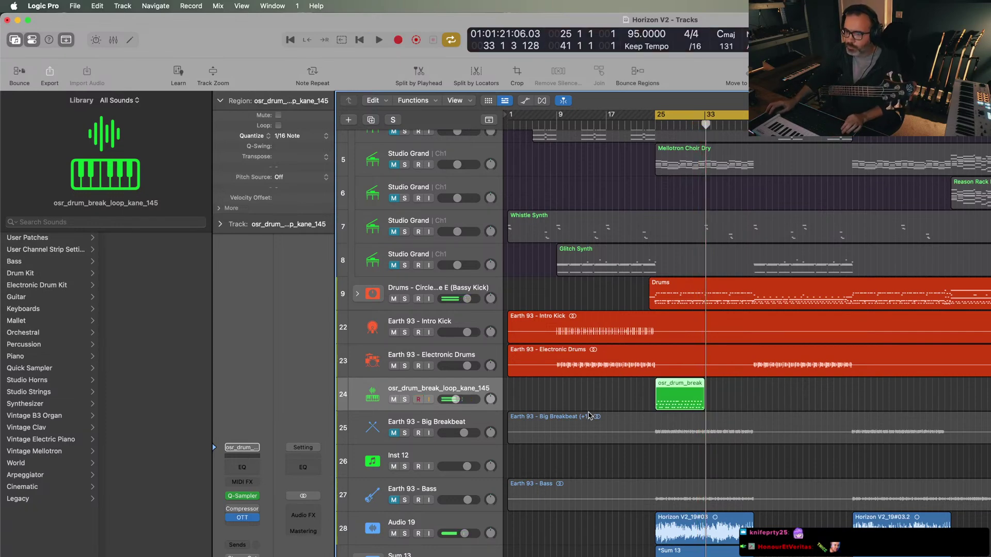
{"action": "mouse_move", "coordinate": [655, 404]}
{"action": "left_mouse_down"}
{"action": "mouse_move", "coordinate": [679, 405]}
{"action": "mouse_move", "coordinate": [664, 408]}
{"action": "left_mouse_up"}
- Solo the break track and listen to the recorded take from bar 25
{"action": "left_click", "coordinate": [404, 399]}
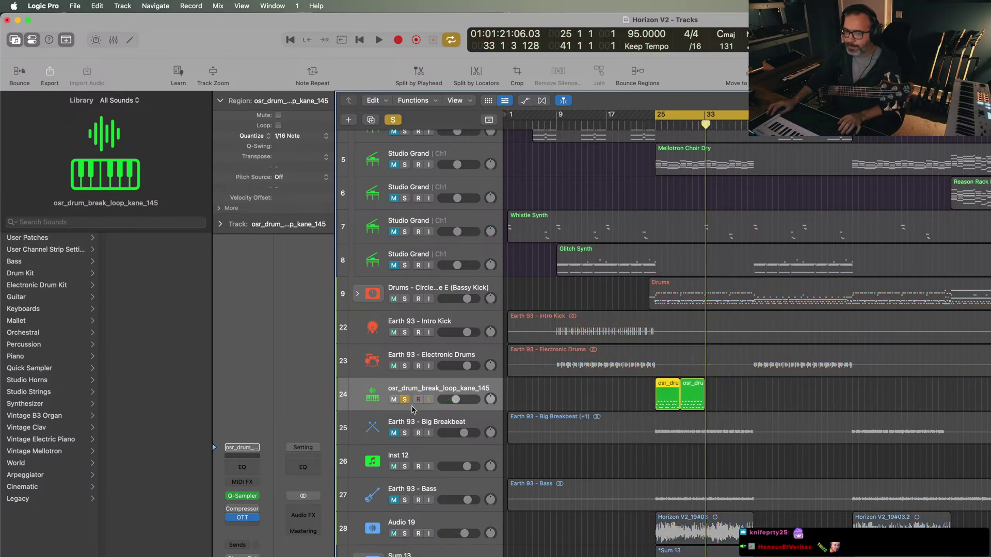
{"action": "key", "text": "space"}
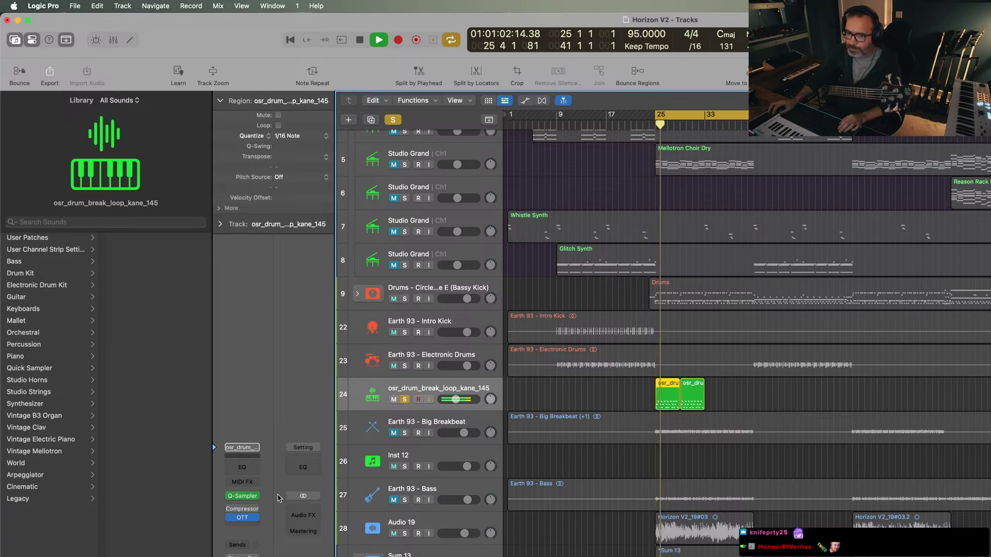
{"action": "mouse_move", "coordinate": [246, 499]}
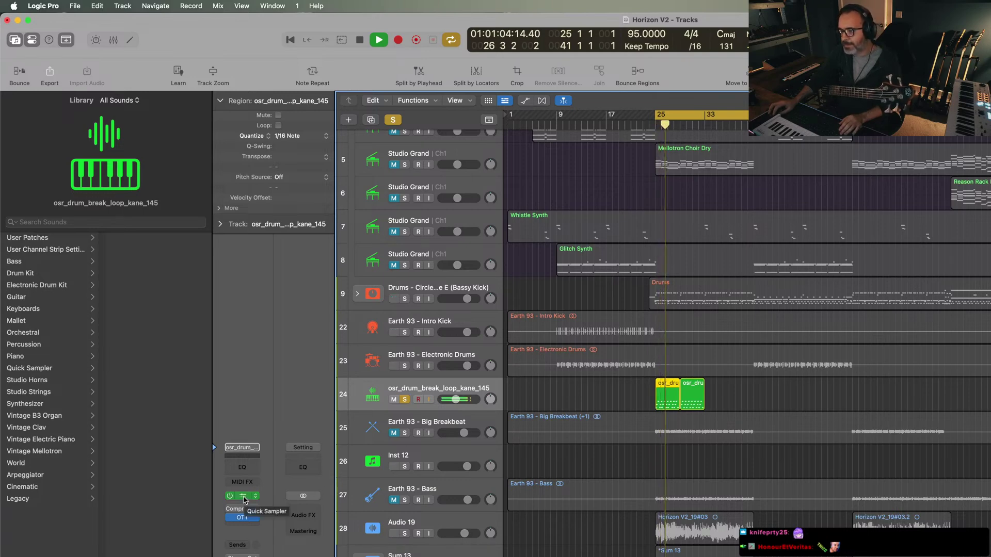
{"action": "key", "text": "space"}
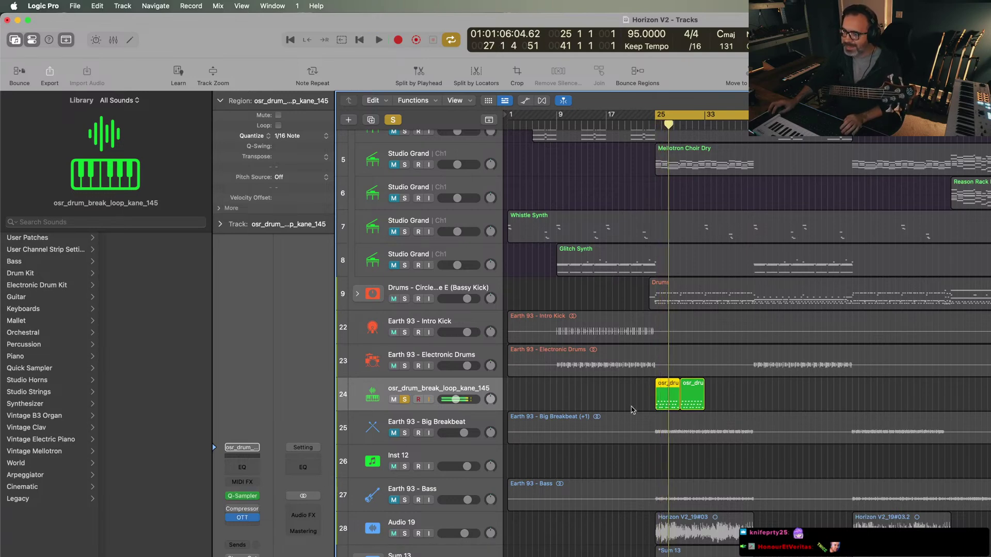
- Switch to Finder and, in a new window, open the Breaks folder of the Jungle Jungle pack in Other Audio Libraries
{"action": "key", "text": "super+Tab"}
{"action": "key", "text": "super+Tab"}
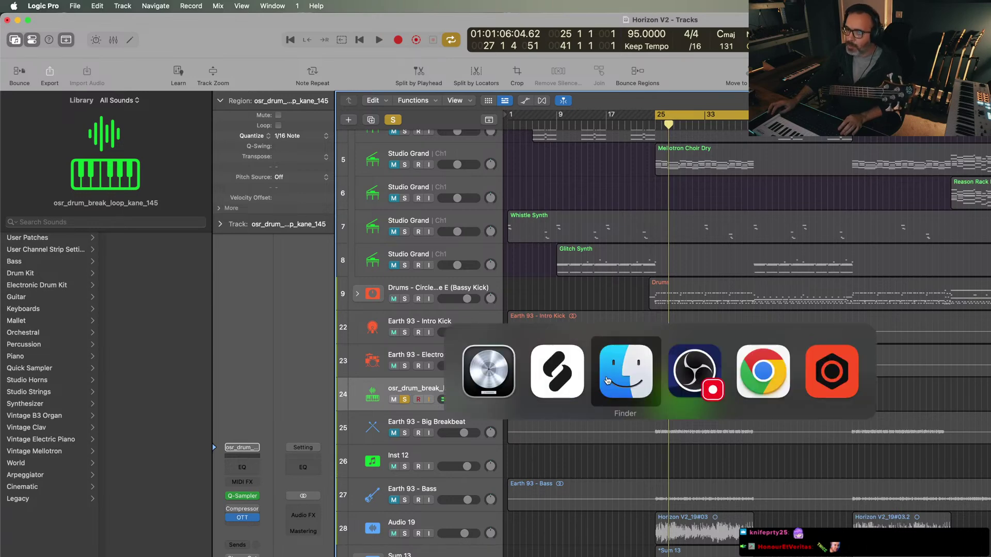
{"action": "key", "text": "super+n"}
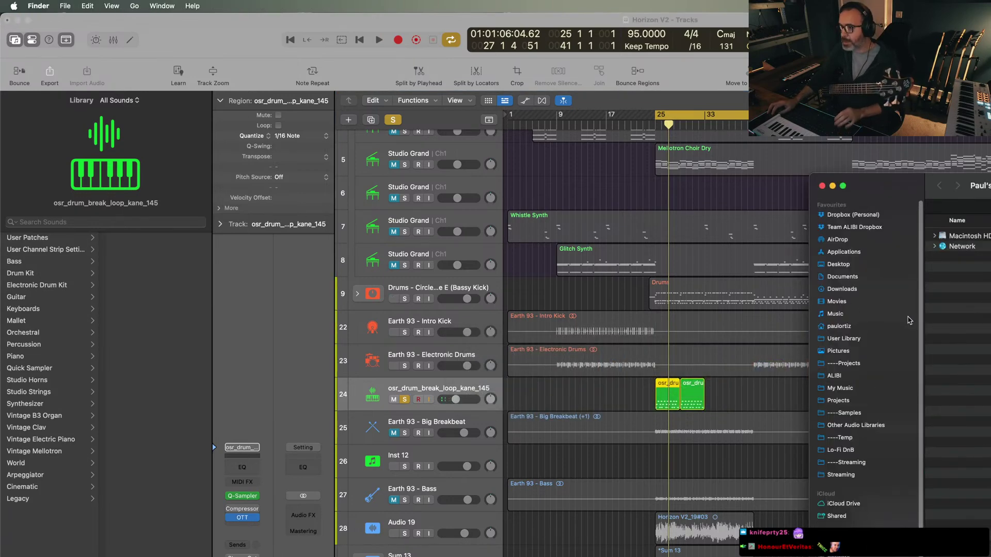
{"action": "left_click", "coordinate": [847, 424]}
{"action": "double_click", "coordinate": [973, 257]}
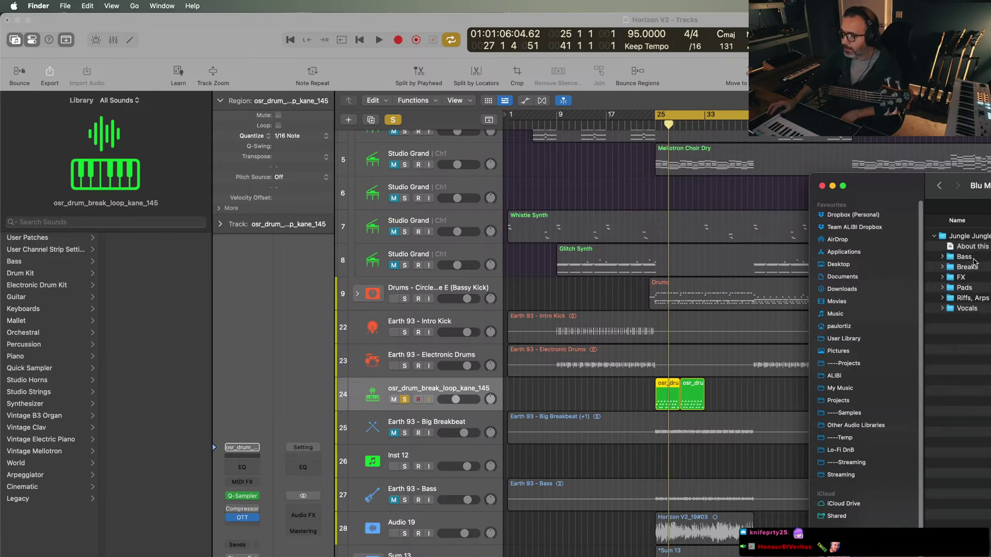
{"action": "double_click", "coordinate": [965, 267]}
- Audition the samples in the Breaks folder one after another, from Adrift Break.wav past Calling Break.wav, and close the preview
{"action": "left_click", "coordinate": [969, 239]}
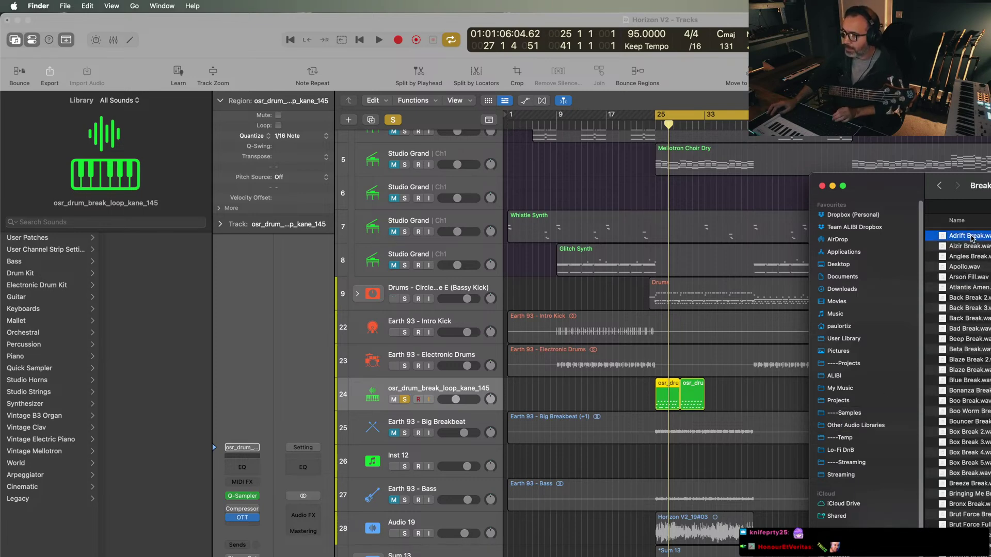
{"action": "key", "text": "space"}
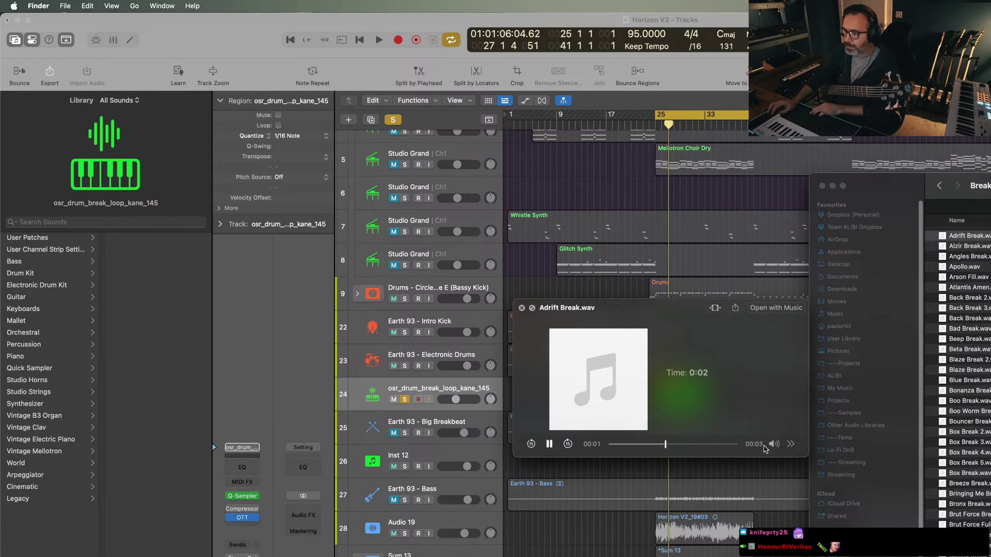
{"action": "mouse_move", "coordinate": [775, 447]}
{"action": "key", "text": "Down"}
{"action": "key", "text": "Down"}
{"action": "key", "text": "Down"}
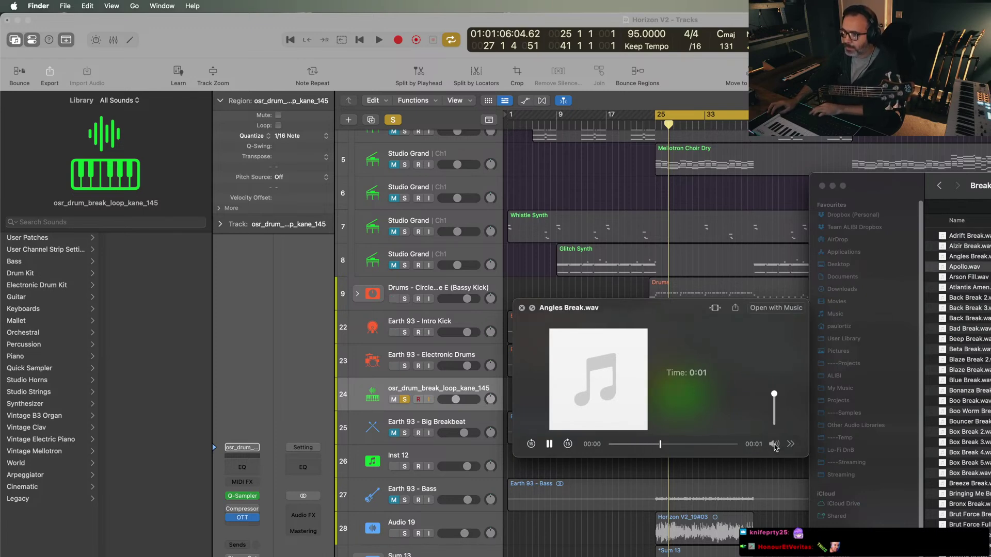
{"action": "key", "text": "Down"}
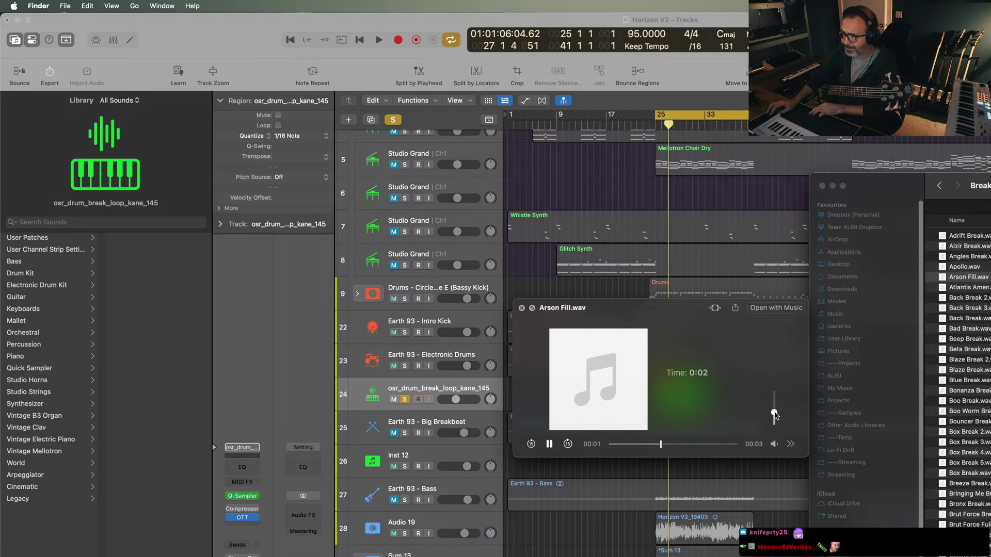
{"action": "key", "text": "Down"}
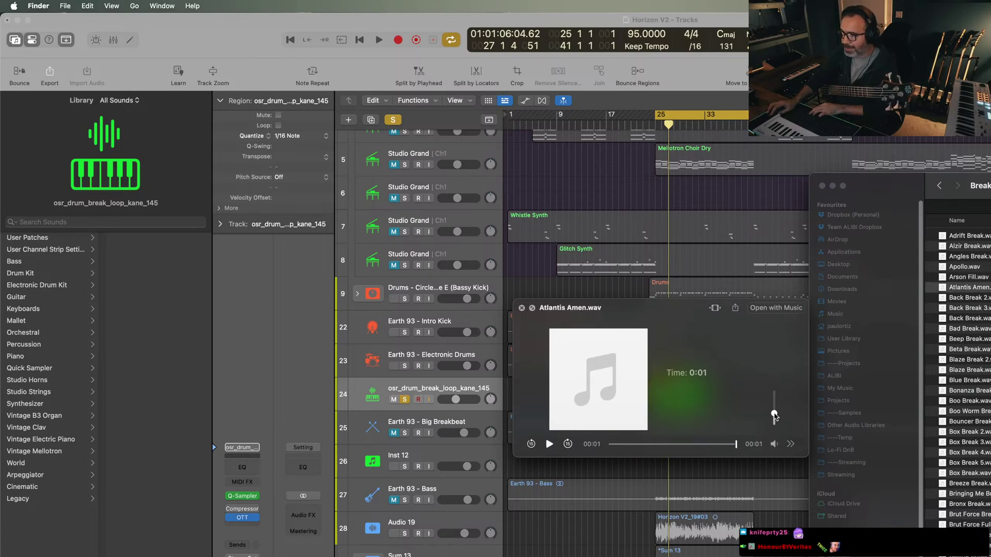
{"action": "key", "text": "Down"}
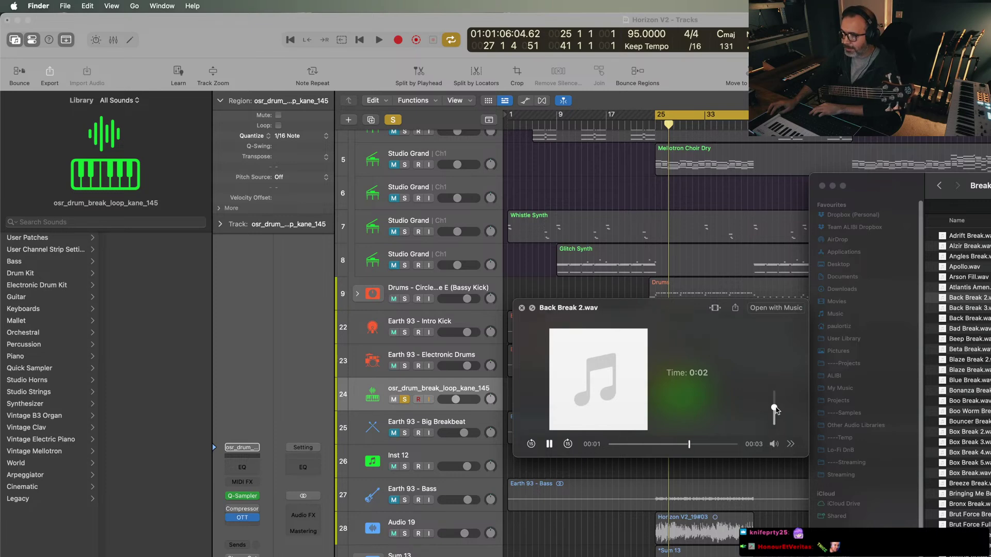
{"action": "key", "text": "Down"}
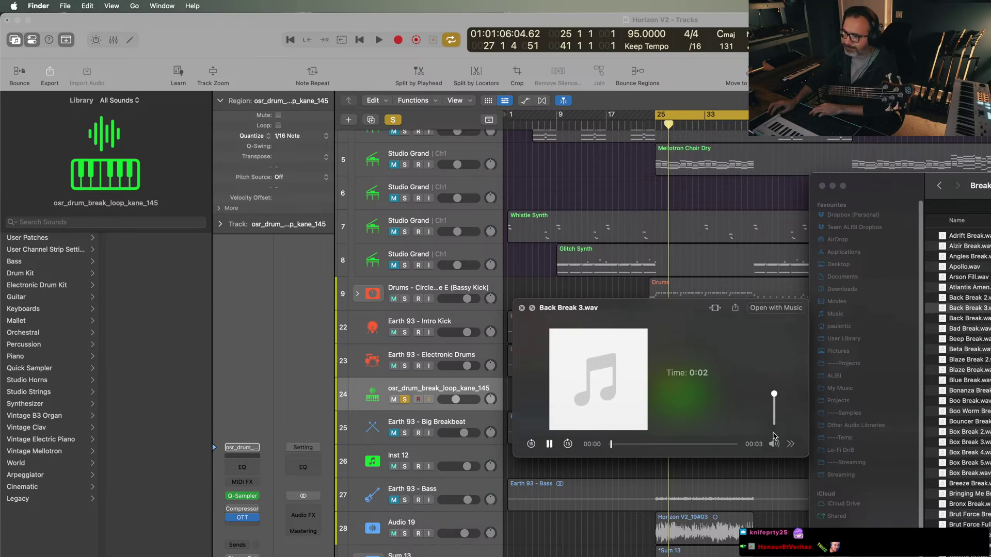
{"action": "key", "text": "Down"}
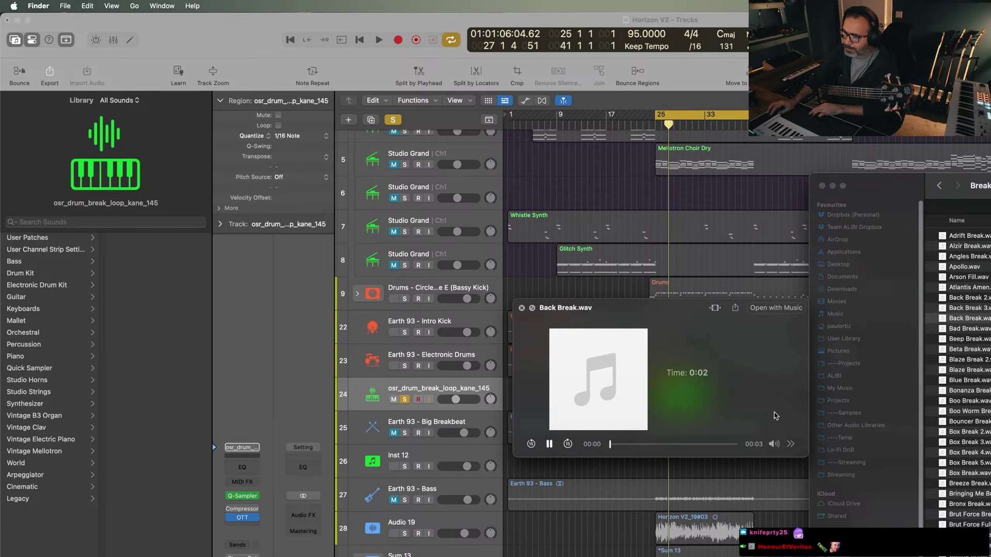
{"action": "left_click", "coordinate": [774, 420]}
{"action": "key", "text": "Down"}
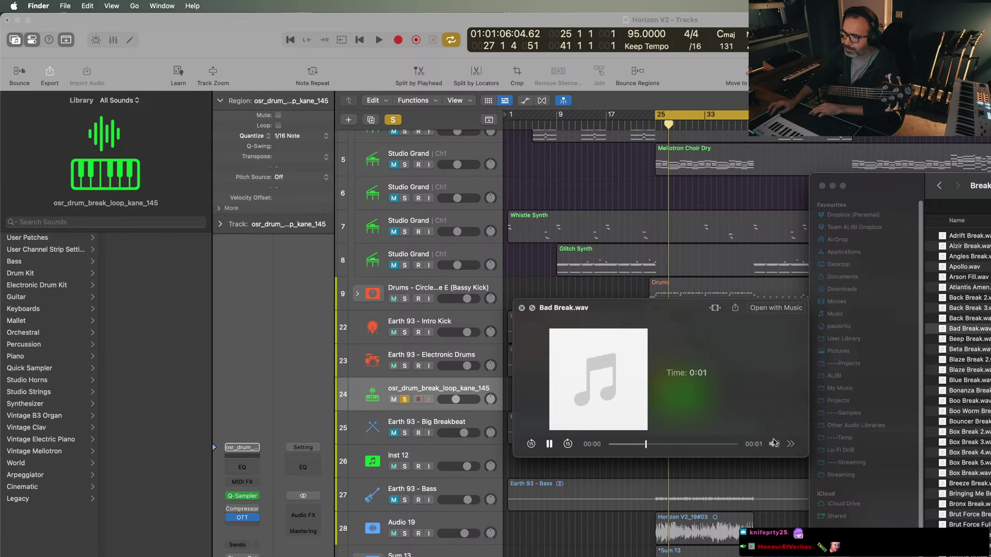
{"action": "key", "text": "Down"}
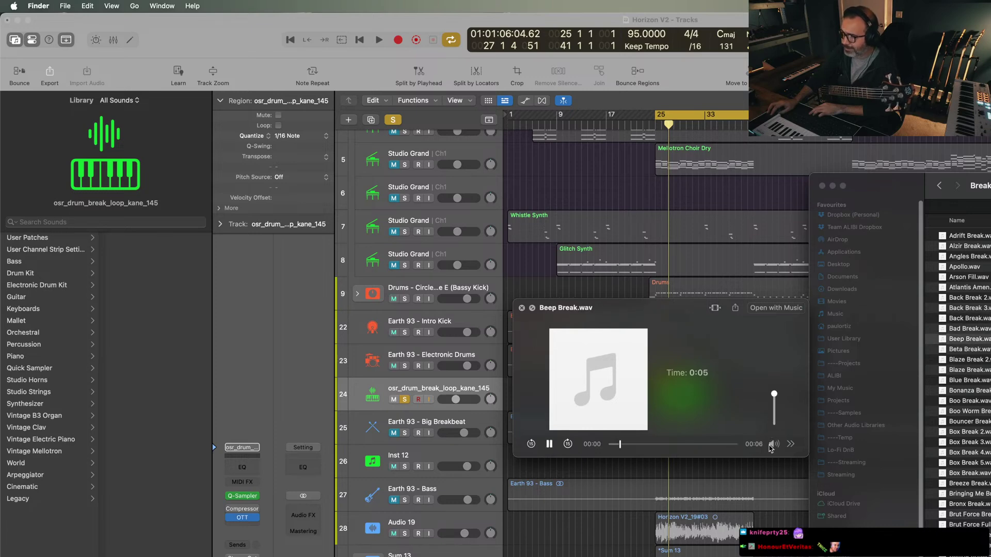
{"action": "key", "text": "Down"}
{"action": "key", "text": "Down"}
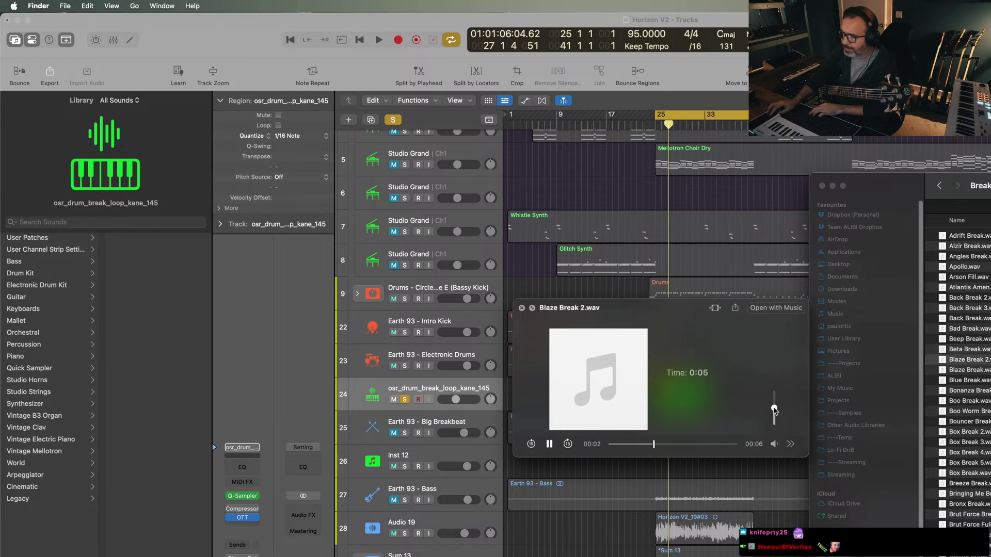
{"action": "key", "text": "Down"}
{"action": "key", "text": "Down"}
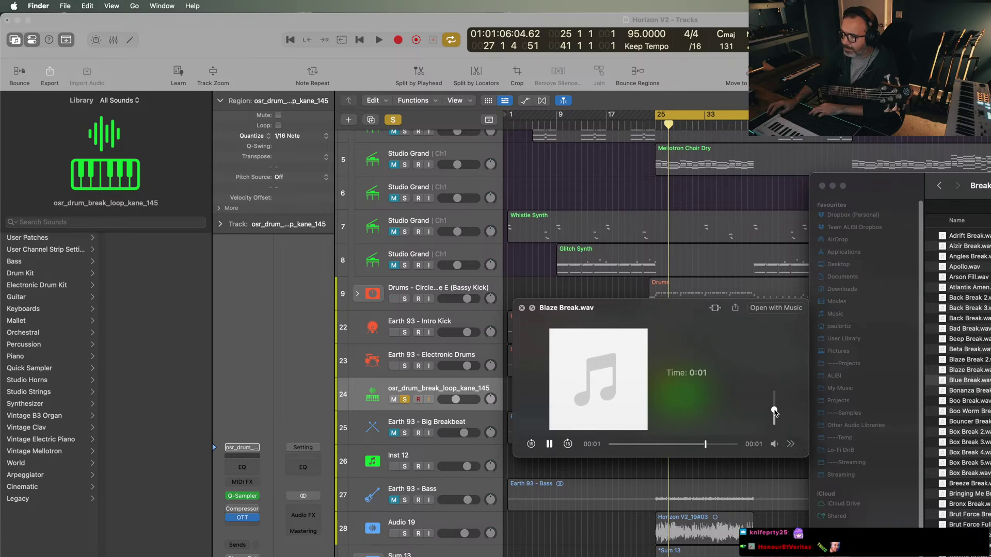
{"action": "key", "text": "Down"}
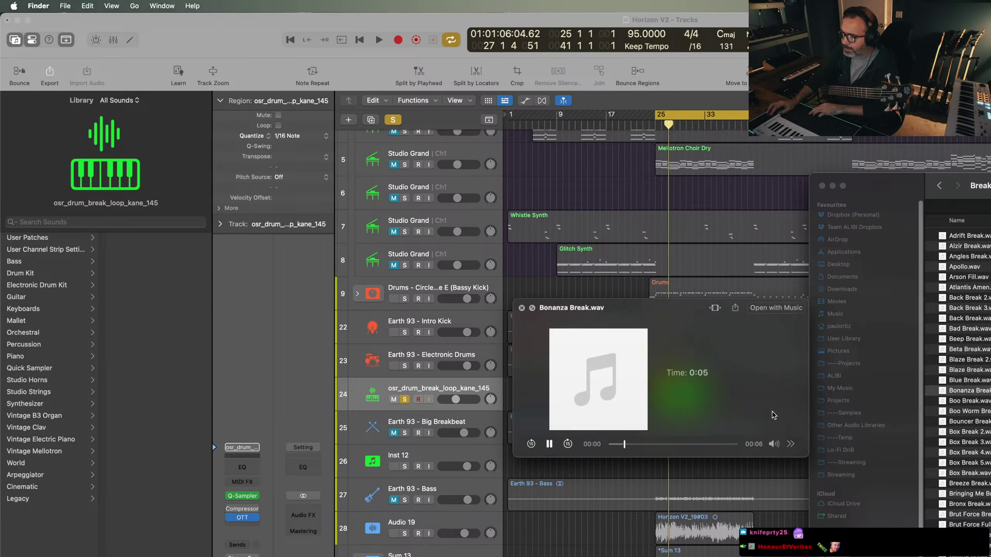
{"action": "key", "text": "Down"}
{"action": "key", "text": "Down"}
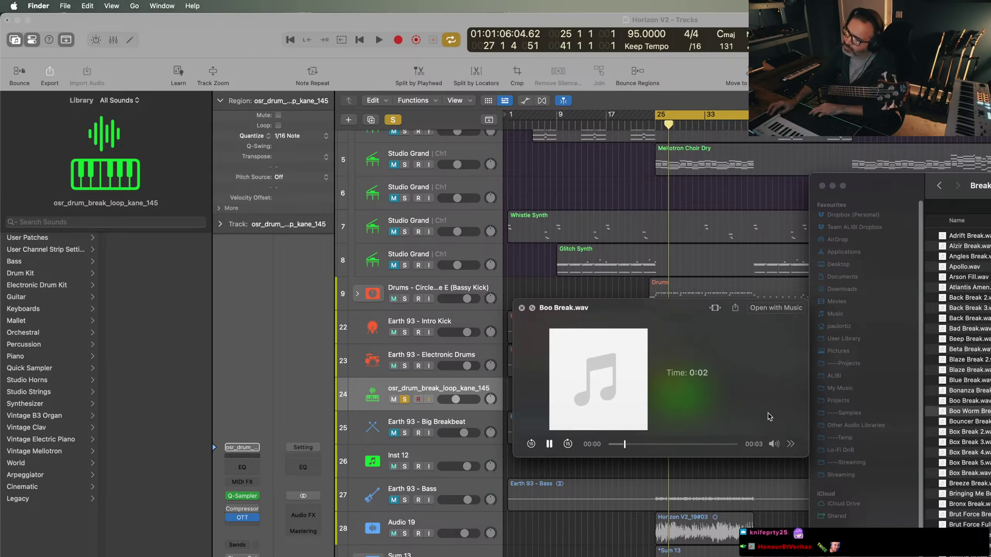
{"action": "key", "text": "Down"}
{"action": "key", "text": "Down"}
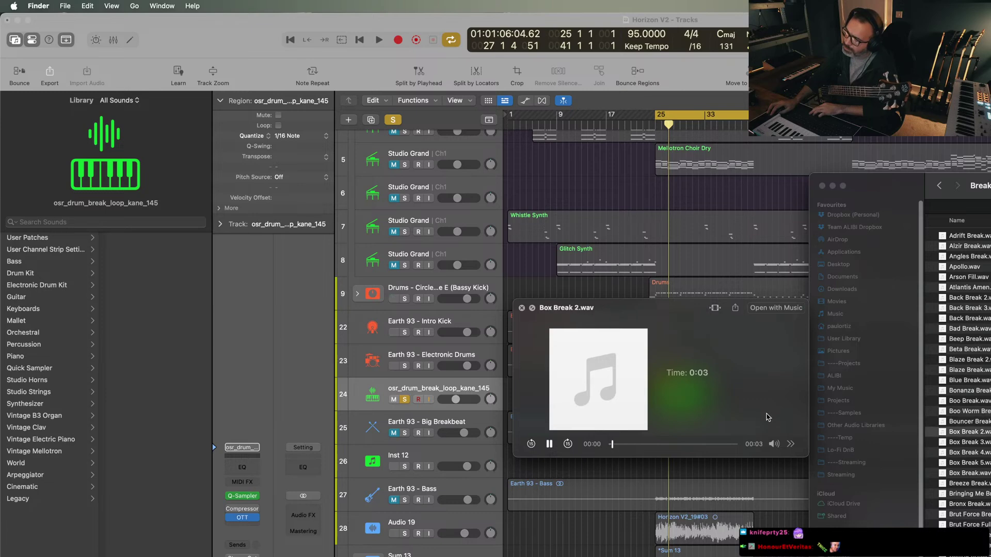
{"action": "key", "text": "Down"}
{"action": "key", "text": "Down"}
{"action": "key", "text": "Down"}
{"action": "key", "text": "Down"}
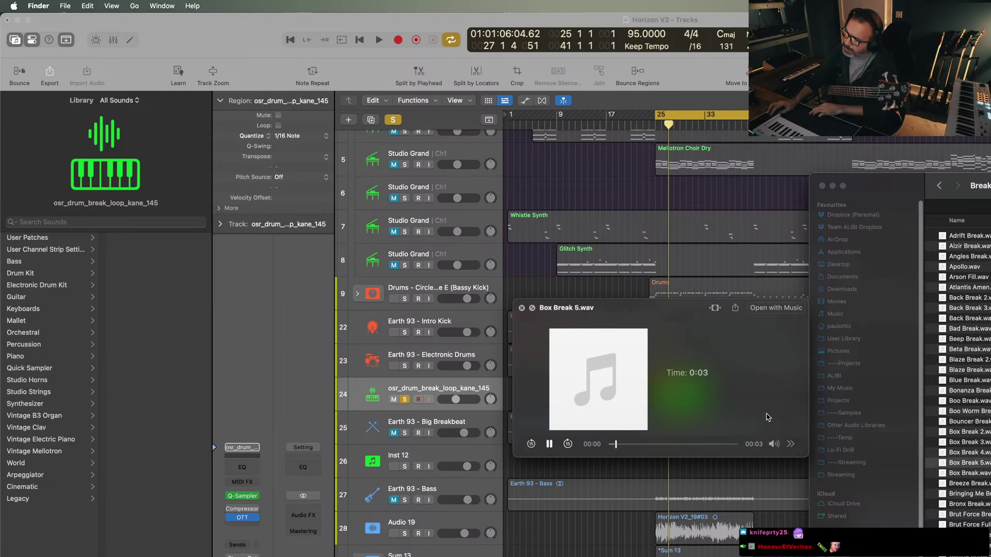
{"action": "key", "text": "Down"}
{"action": "key", "text": "Down"}
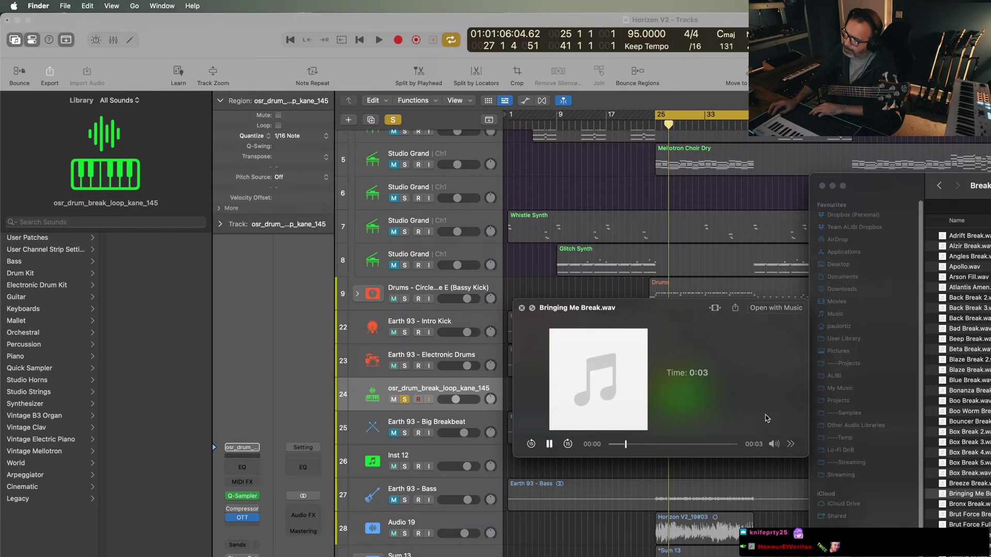
{"action": "key", "text": "Down"}
{"action": "key", "text": "Down"}
{"action": "key", "text": "Down"}
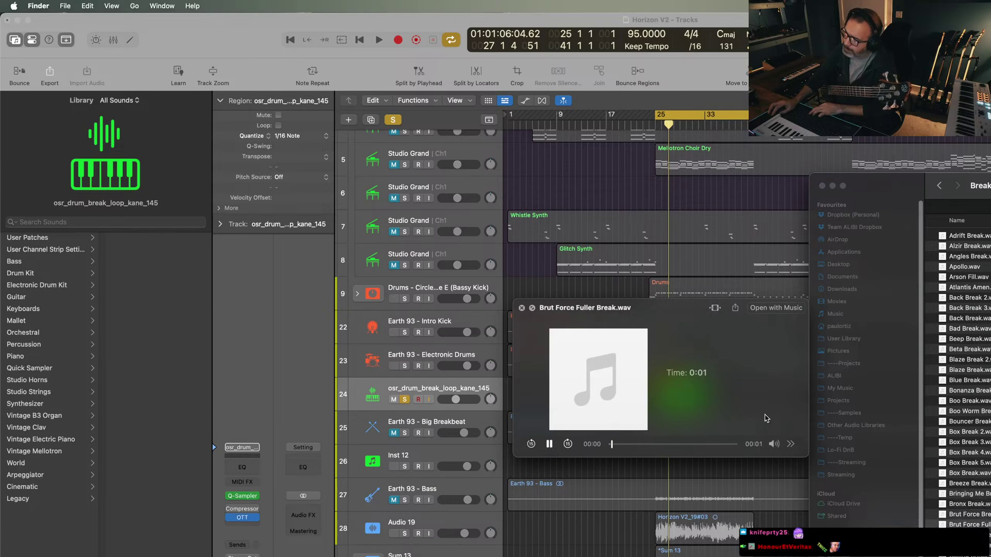
{"action": "key", "text": "Down"}
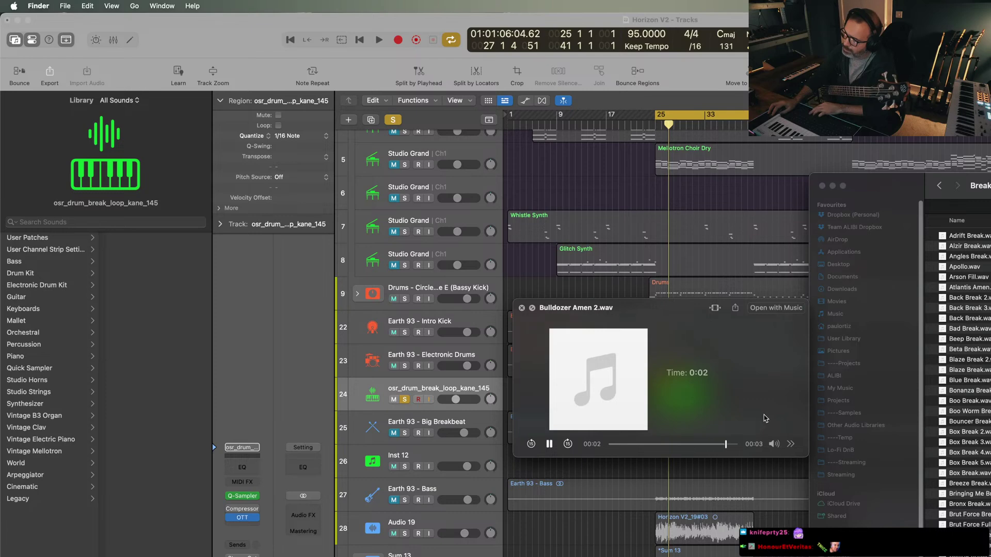
{"action": "key", "text": "Down"}
{"action": "key", "text": "Down"}
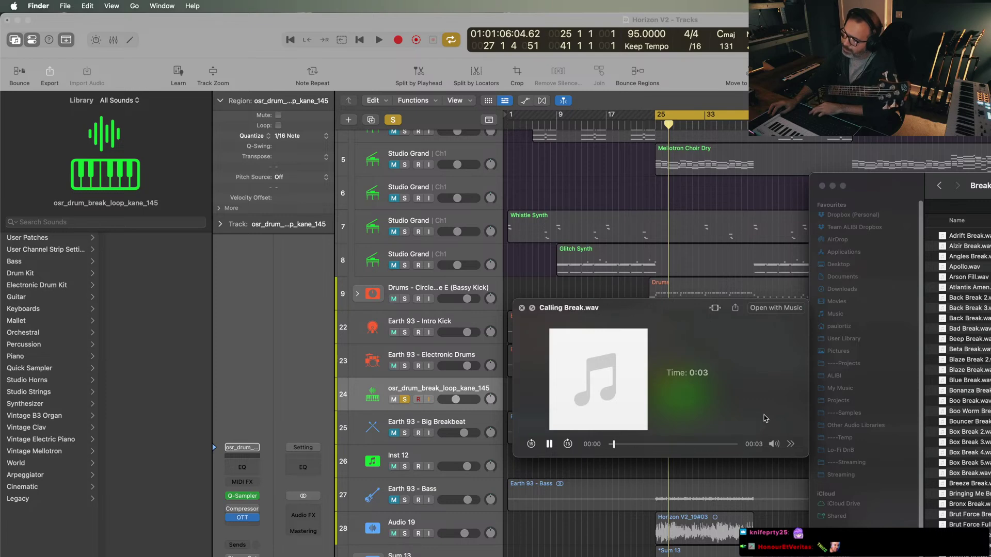
{"action": "key", "text": "Down"}
{"action": "key", "text": "space"}
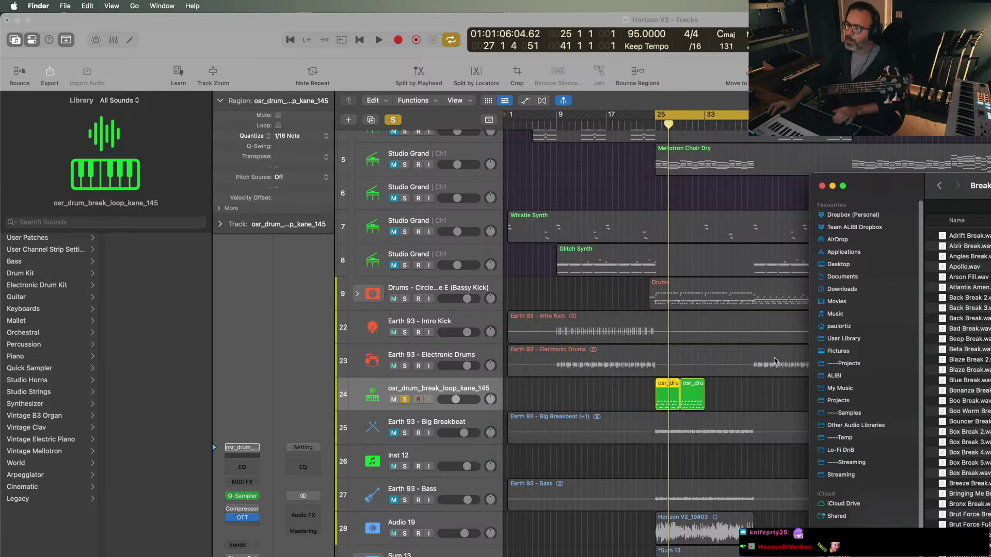
- Switch to Logic Pro, turn off the solo and lower the break track's volume to about -10 dB while playing from bar 24
{"action": "left_click", "coordinate": [654, 205]}
{"action": "left_click", "coordinate": [394, 120]}
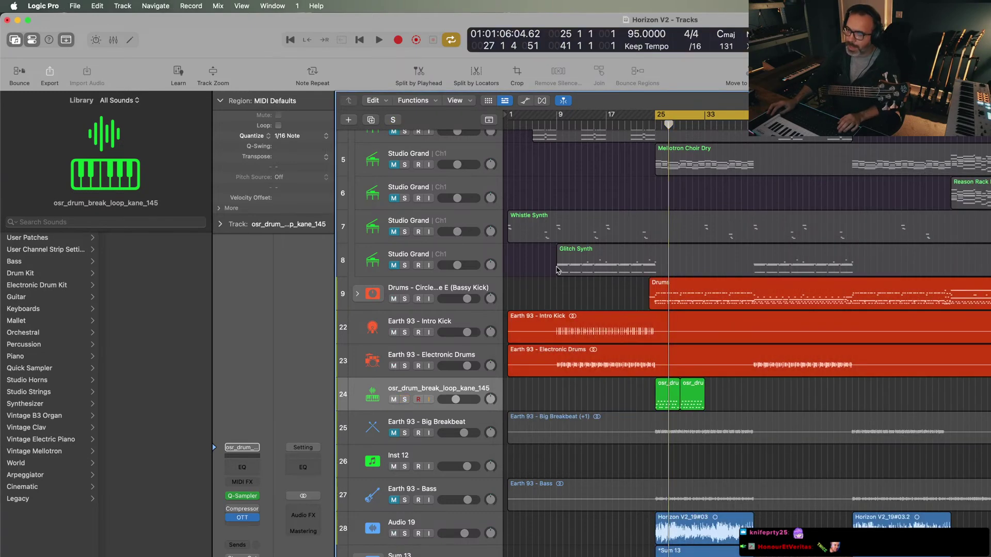
{"action": "left_click", "coordinate": [649, 128]}
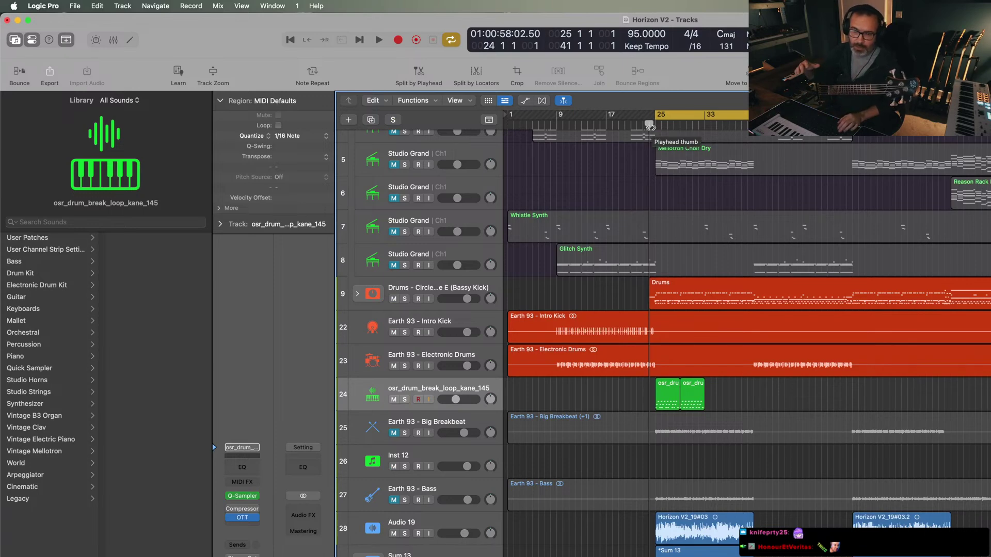
{"action": "key", "text": "space"}
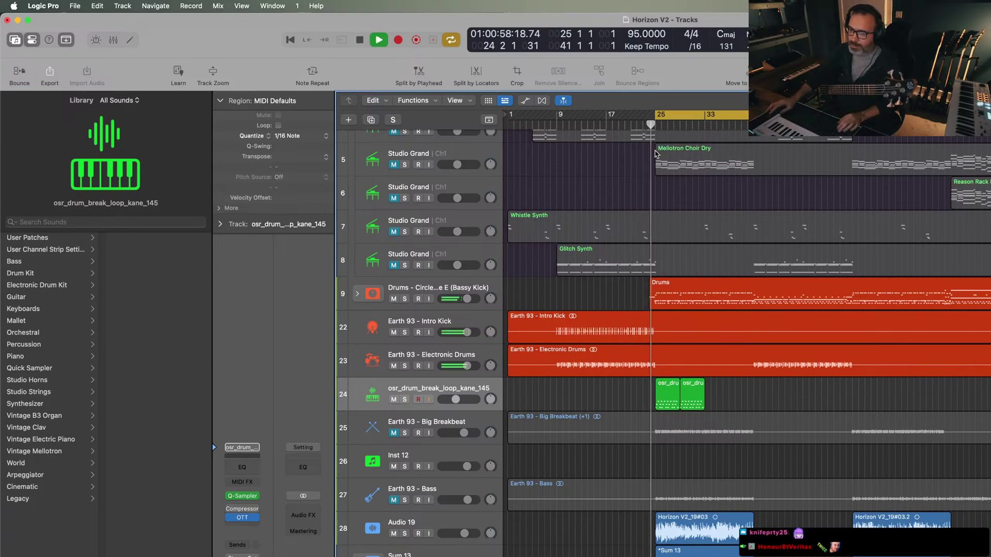
{"action": "left_click", "coordinate": [457, 399]}
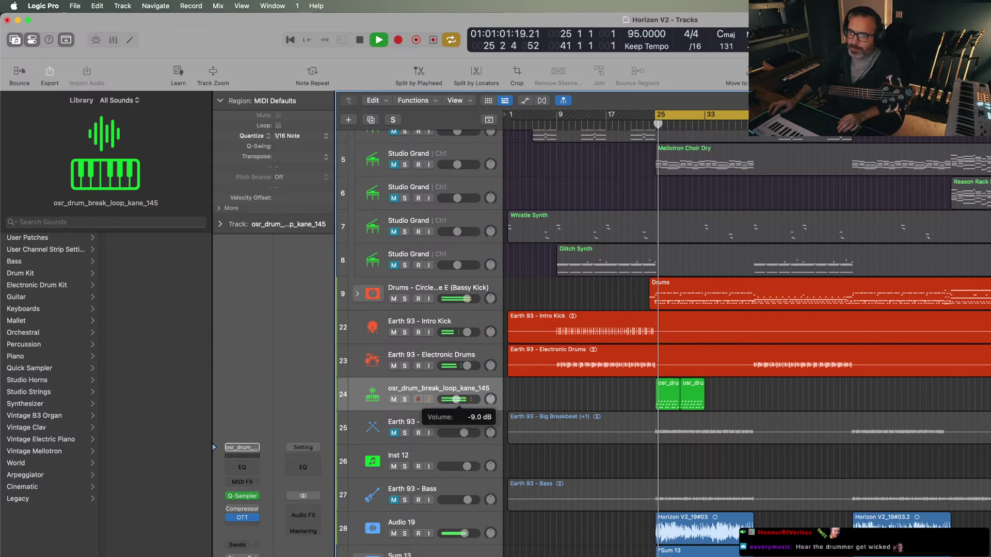
{"action": "left_click_drag", "start_coordinate": [456, 400], "coordinate": [455, 400]}
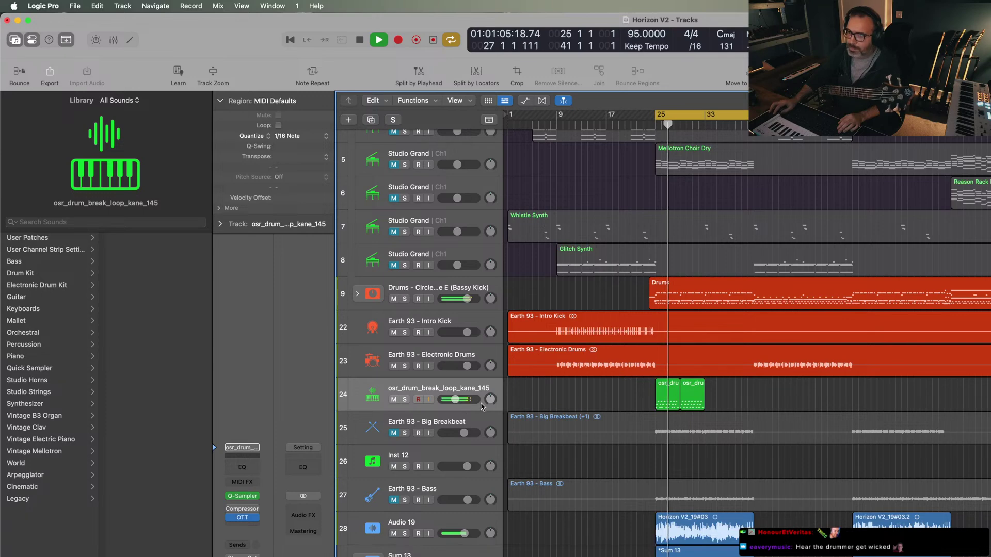
- Repeat the two break regions once so they fill bars 25 to 41, and turn off cycle mode
{"action": "left_click_drag", "start_coordinate": [651, 392], "coordinate": [705, 400]}
{"action": "key", "text": "super+r"}
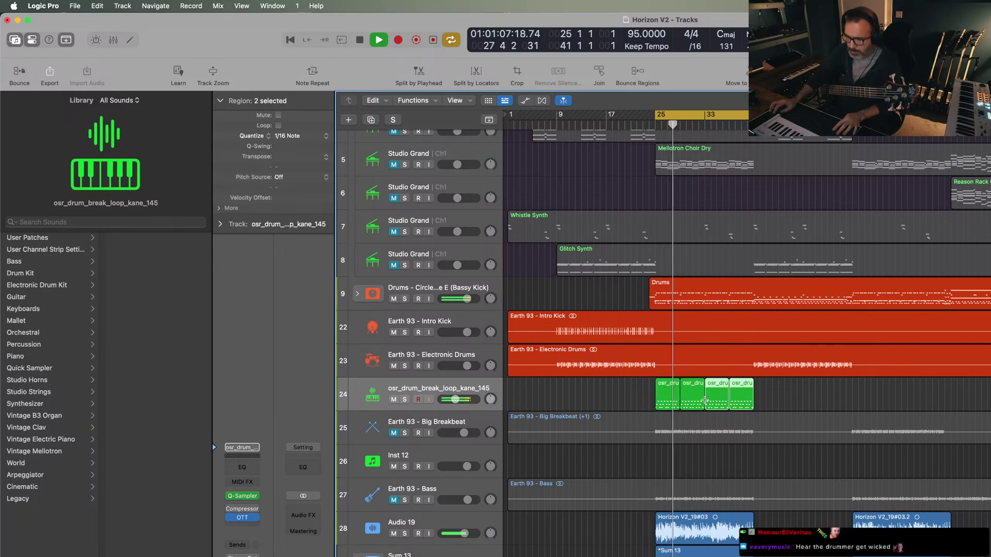
{"action": "key", "text": "c"}
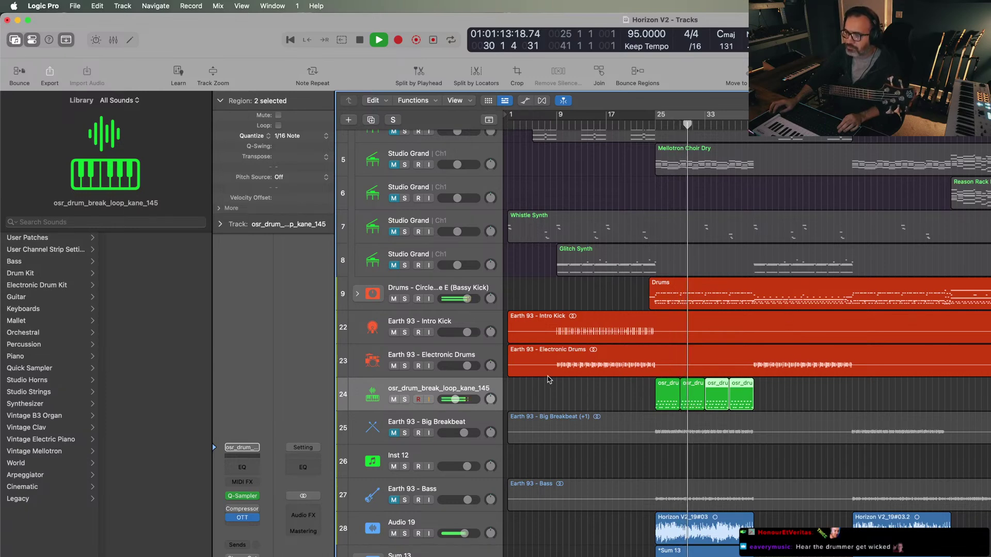
- Raise the Coarse pitch of the sliced amen break in the break track's Quick Sampler and close the plug-in
{"action": "mouse_move", "coordinate": [455, 399]}
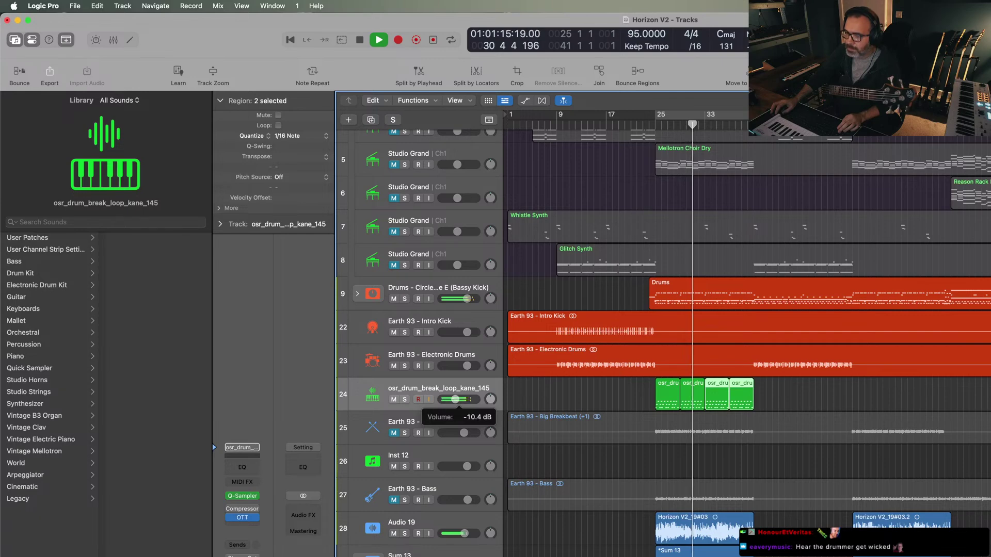
{"action": "left_click", "coordinate": [243, 499]}
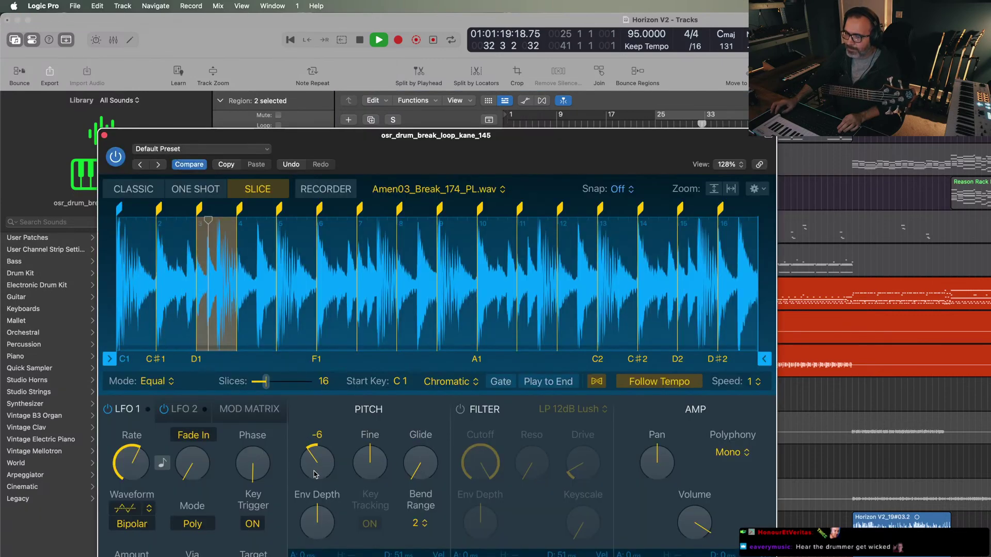
{"action": "mouse_move", "coordinate": [315, 474]}
{"action": "left_mouse_down"}
{"action": "mouse_move", "coordinate": [321, 457]}
{"action": "mouse_move", "coordinate": [322, 472]}
{"action": "left_mouse_up"}
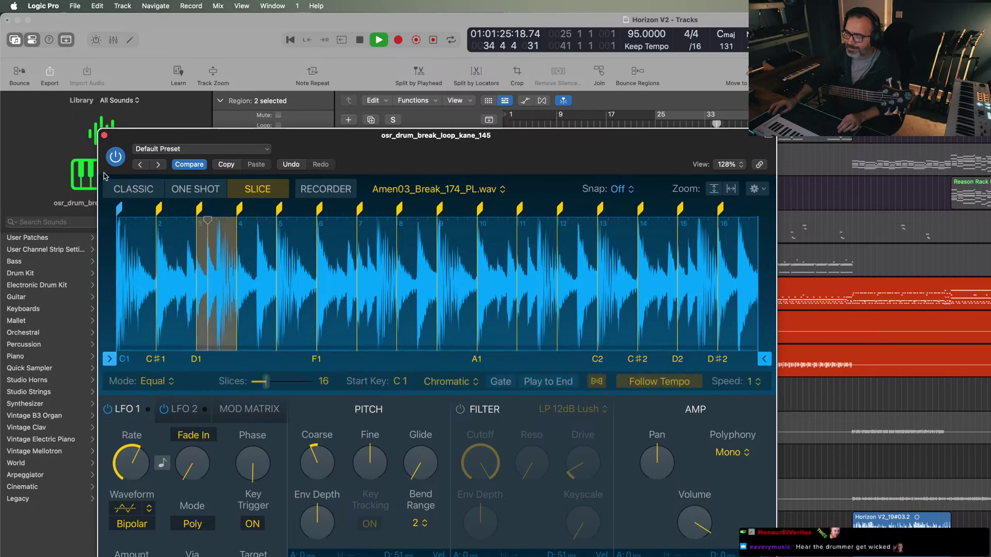
{"action": "left_click", "coordinate": [104, 135]}
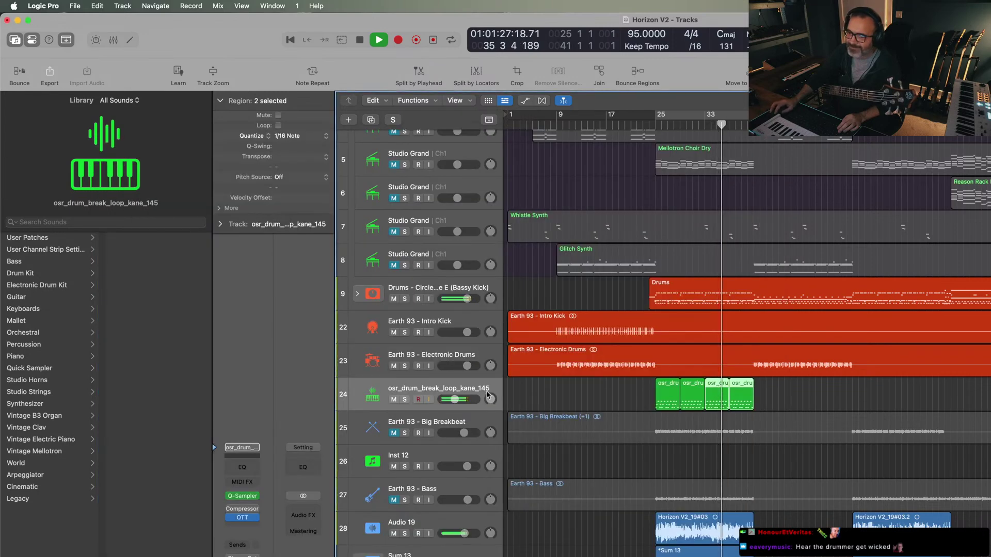
- Copy the four break regions to bar 57 on the same track
{"action": "left_click_drag", "start_coordinate": [769, 406], "coordinate": [934, 404]}
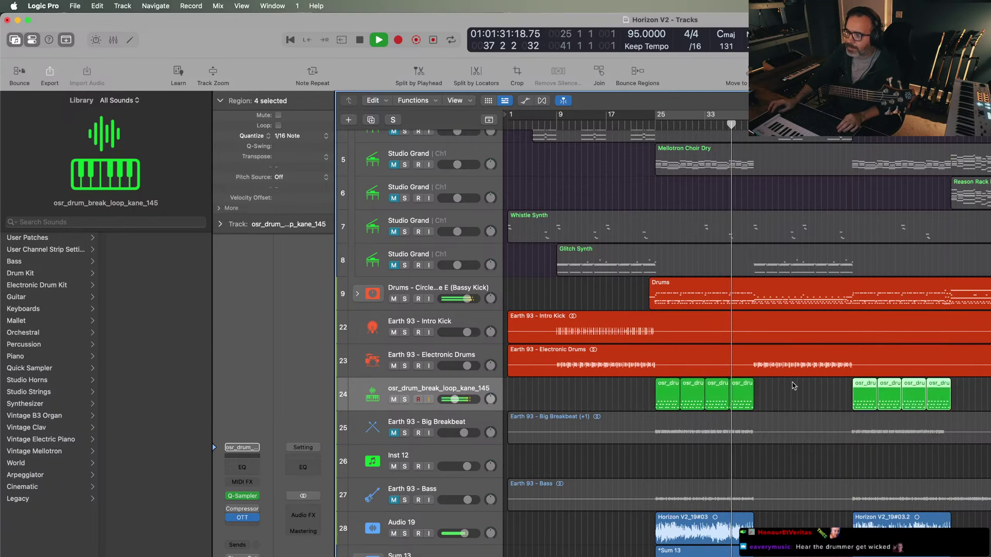
{"action": "scroll", "coordinate": [793, 386], "scroll_direction": "down", "scroll_amount": 1}
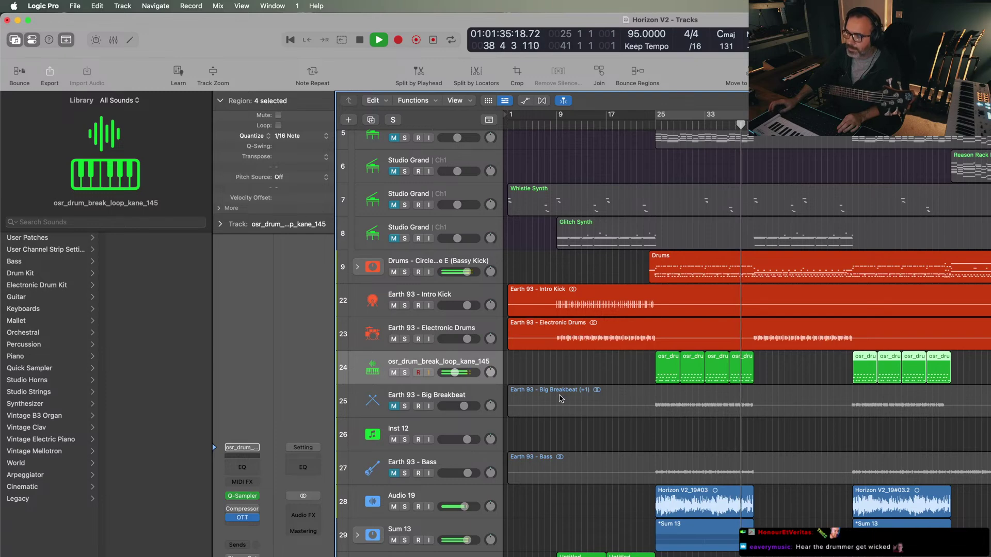
{"action": "scroll", "coordinate": [561, 398], "scroll_direction": "down", "scroll_amount": 7}
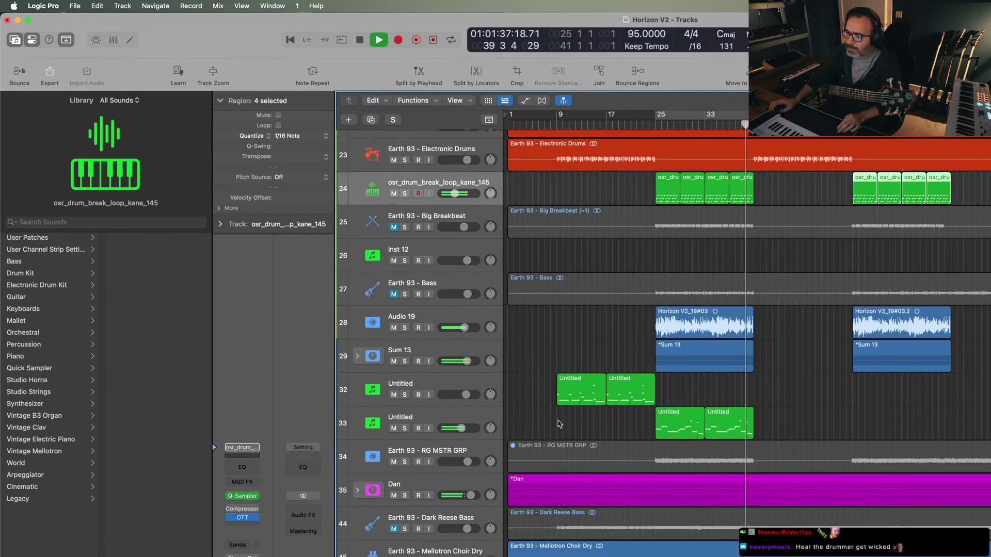
- Copy the two Untitled regions at bar 25 on track 33 to bar 57 on the same track
{"action": "left_click", "coordinate": [687, 430]}
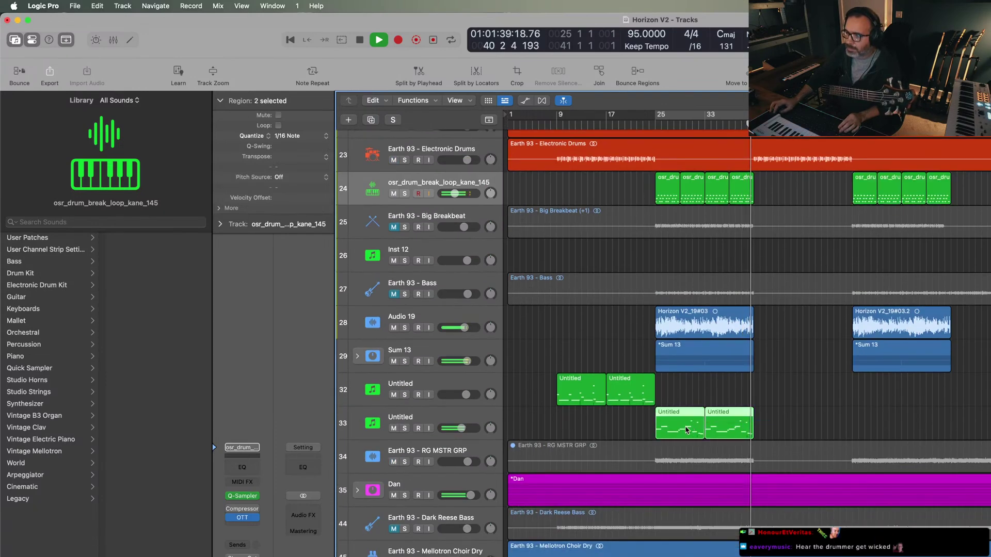
{"action": "left_click_drag", "start_coordinate": [687, 430], "coordinate": [883, 431]}
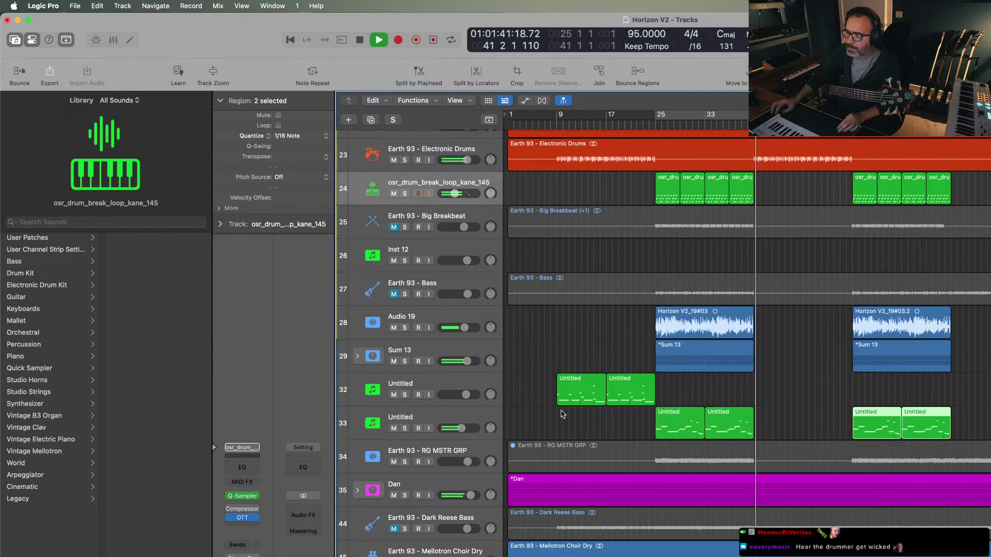
- Add a new software instrument track directly below the Earth 93 - Electronic Drums track
{"action": "scroll", "coordinate": [562, 407], "scroll_direction": "up", "scroll_amount": 7}
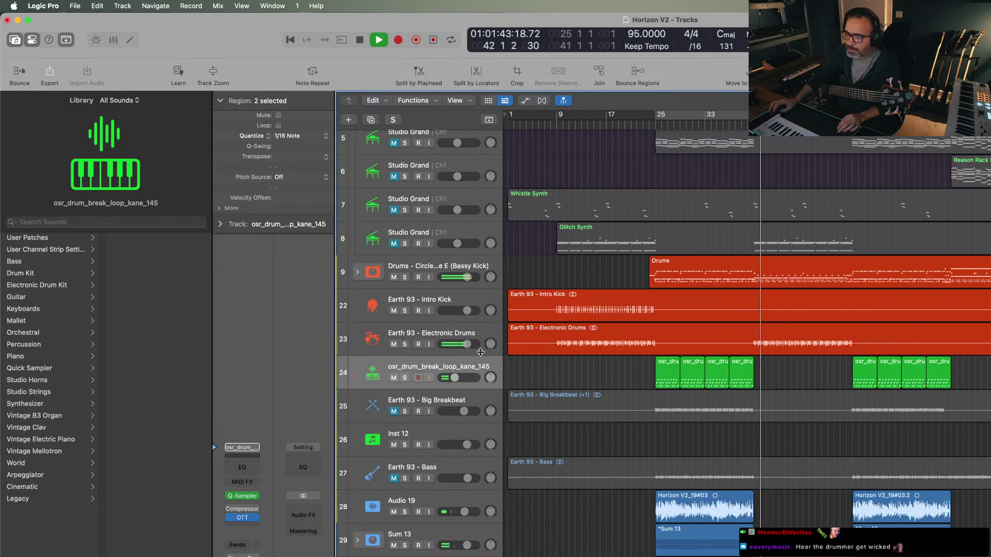
{"action": "right_click", "coordinate": [481, 331]}
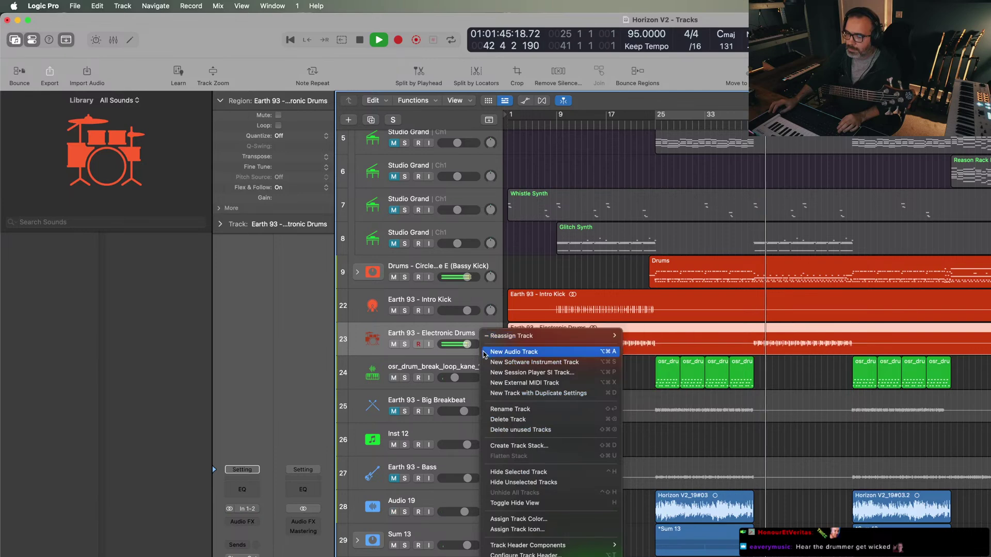
{"action": "left_click", "coordinate": [438, 385]}
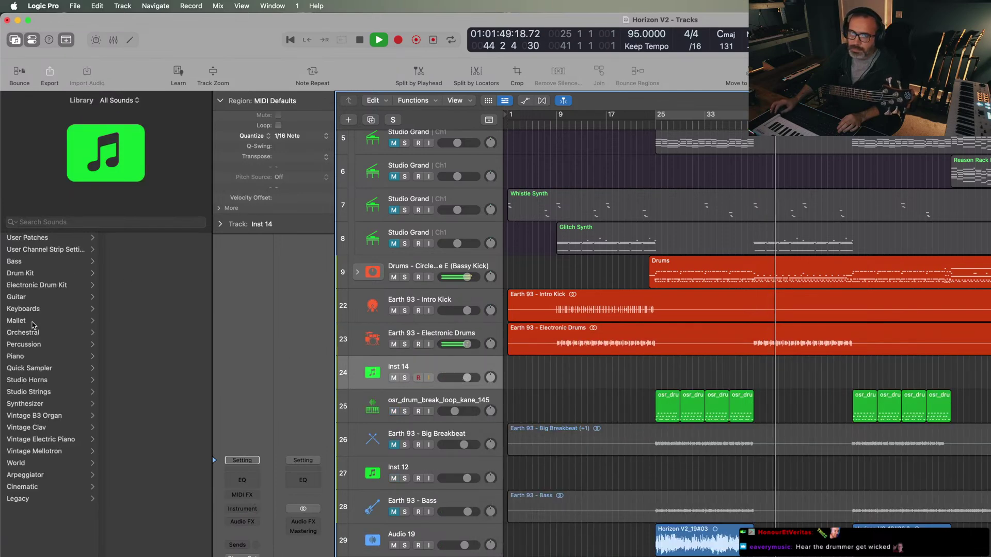
- Audition Electronic Drum Kit patches such as Analog Bliss, Amped Up, Agogo Funk and After Party, and load Advanced Machines on the new track
{"action": "left_click", "coordinate": [35, 287]}
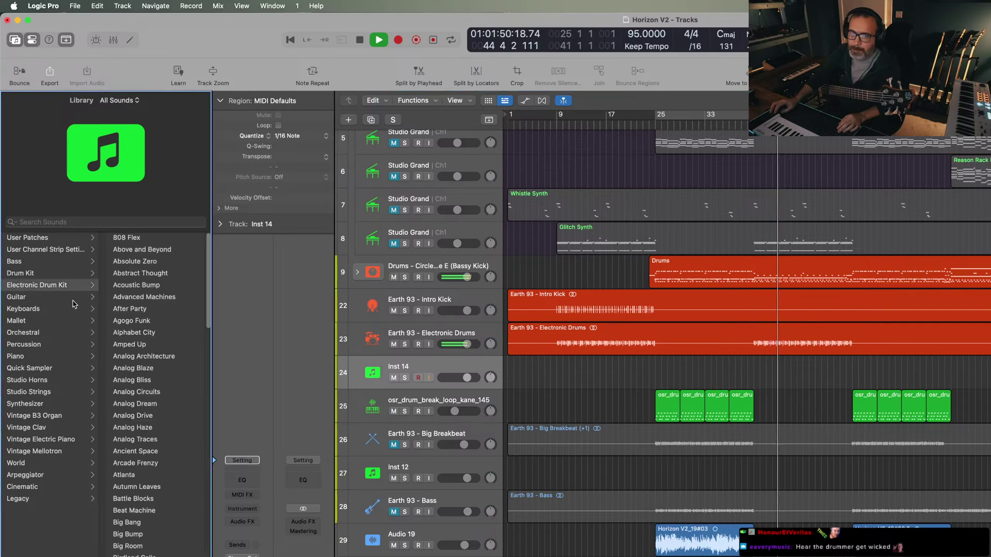
{"action": "left_click", "coordinate": [149, 371]}
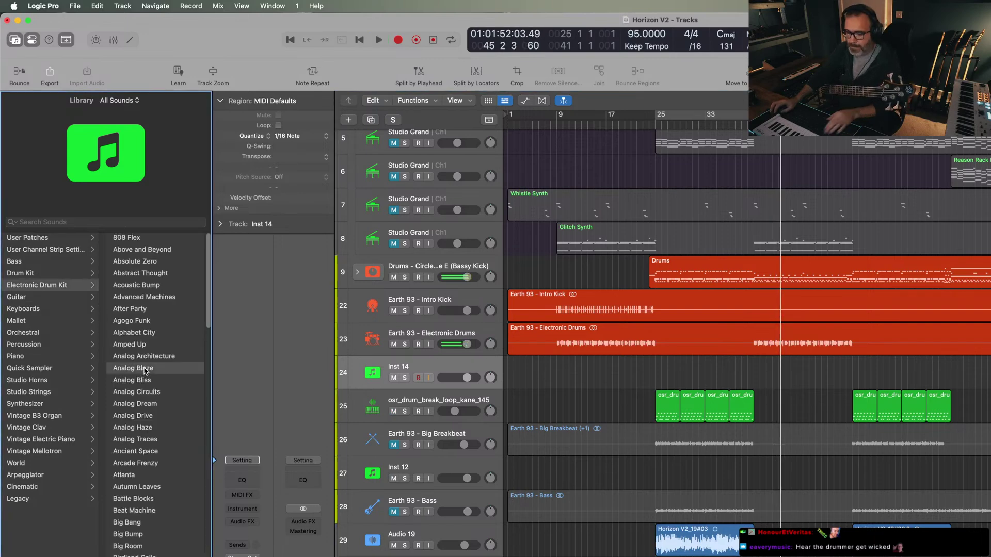
{"action": "left_click", "coordinate": [133, 381]}
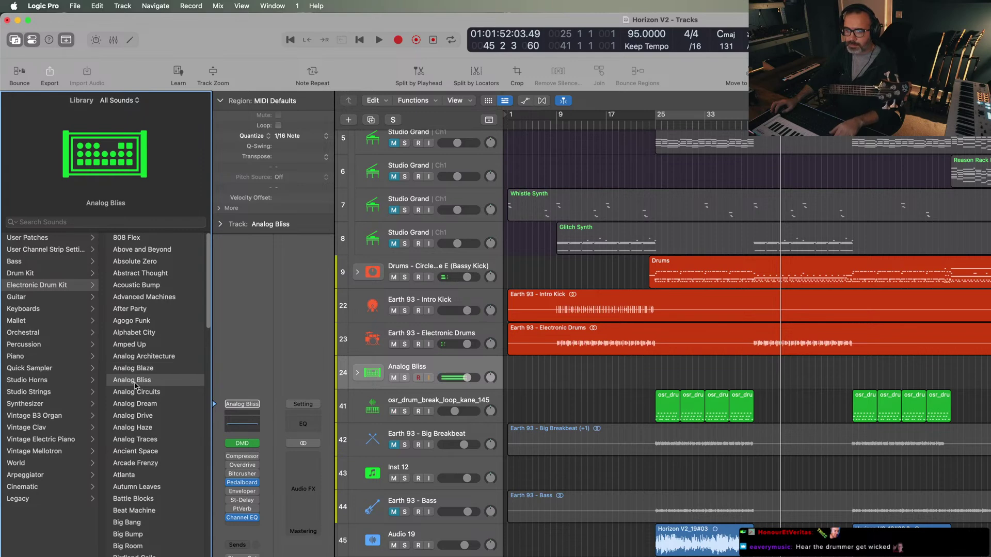
{"action": "left_click", "coordinate": [135, 346]}
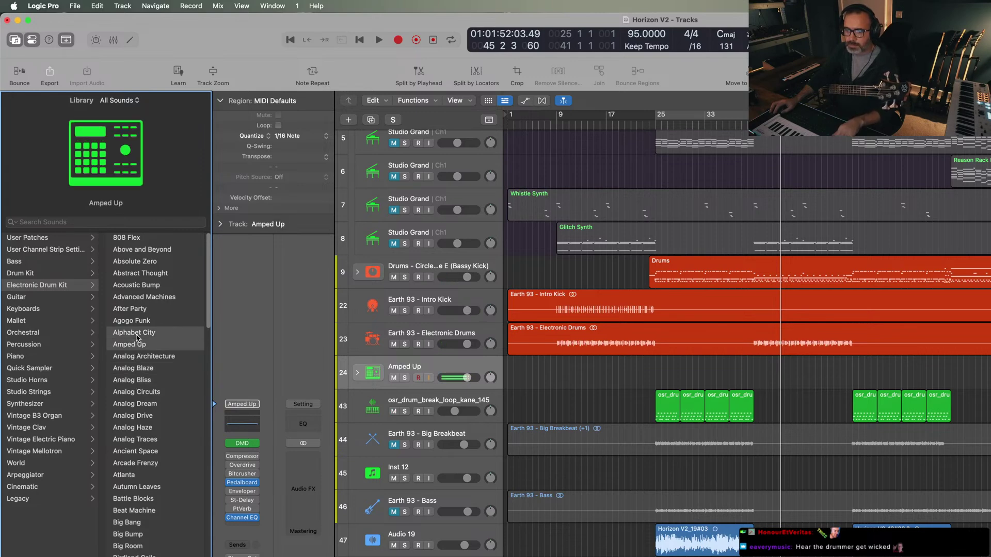
{"action": "left_click", "coordinate": [136, 334]}
{"action": "left_click", "coordinate": [135, 325]}
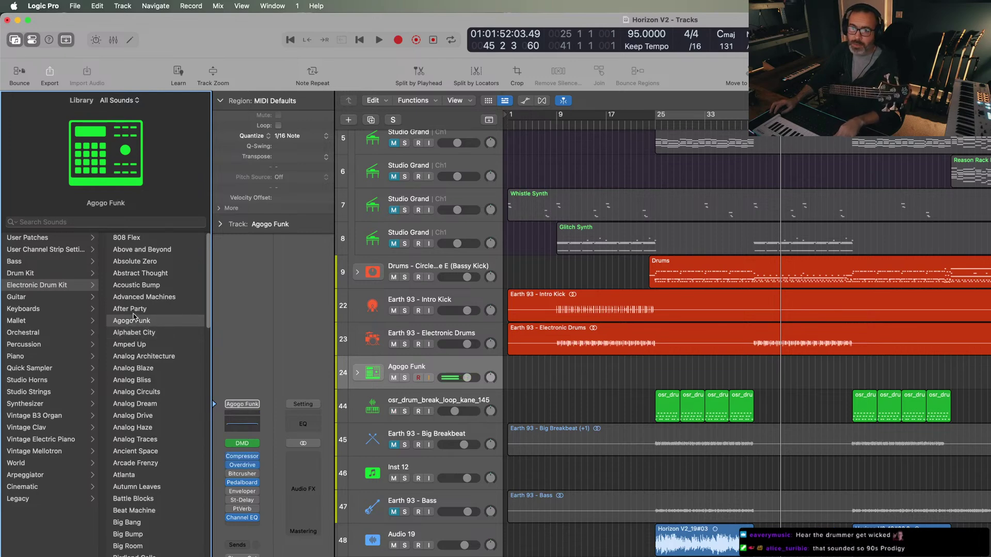
{"action": "left_click", "coordinate": [135, 312]}
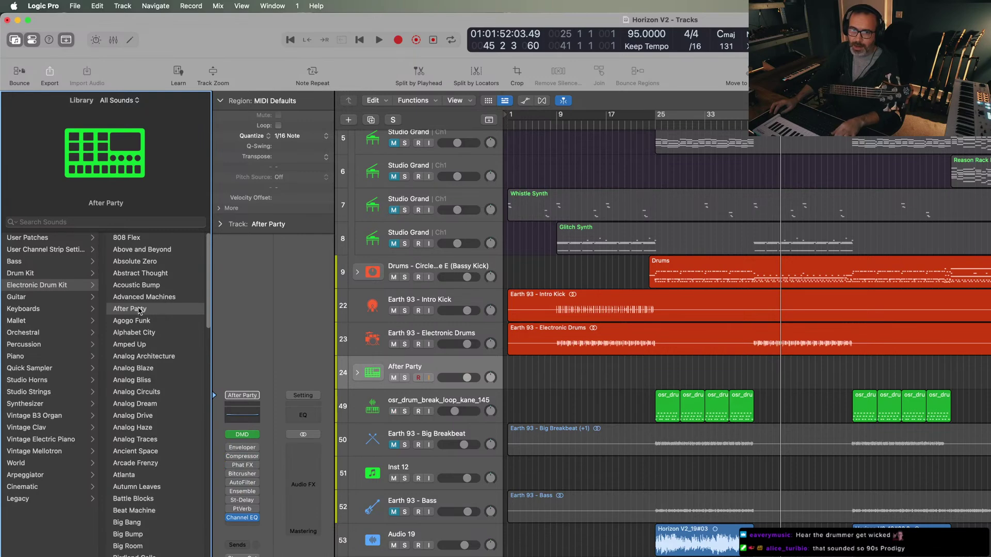
{"action": "left_click", "coordinate": [138, 300]}
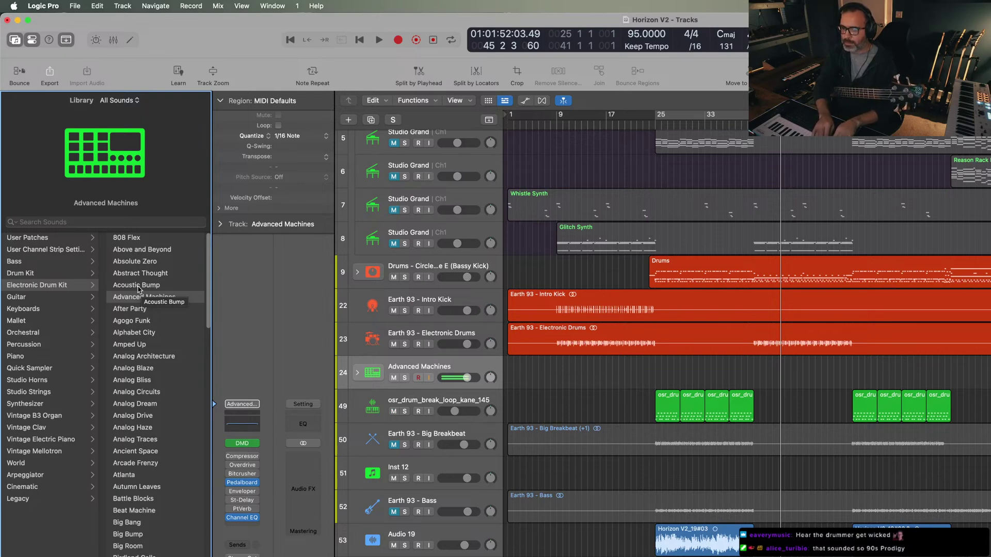
- Cycle bars 41 to 57, play the section and mute the Earth 93 - Electronic Drums track
{"action": "key", "text": "space"}
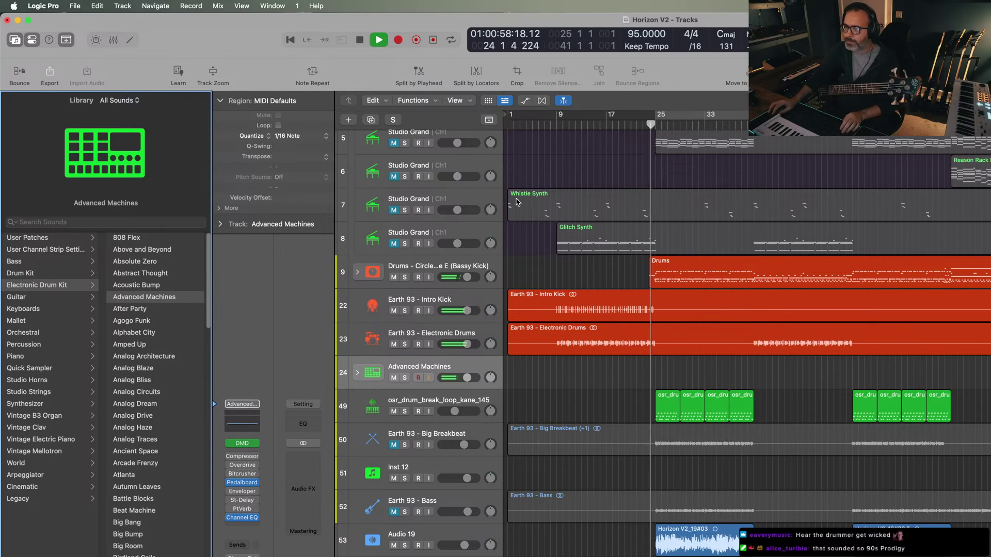
{"action": "left_click", "coordinate": [769, 223]}
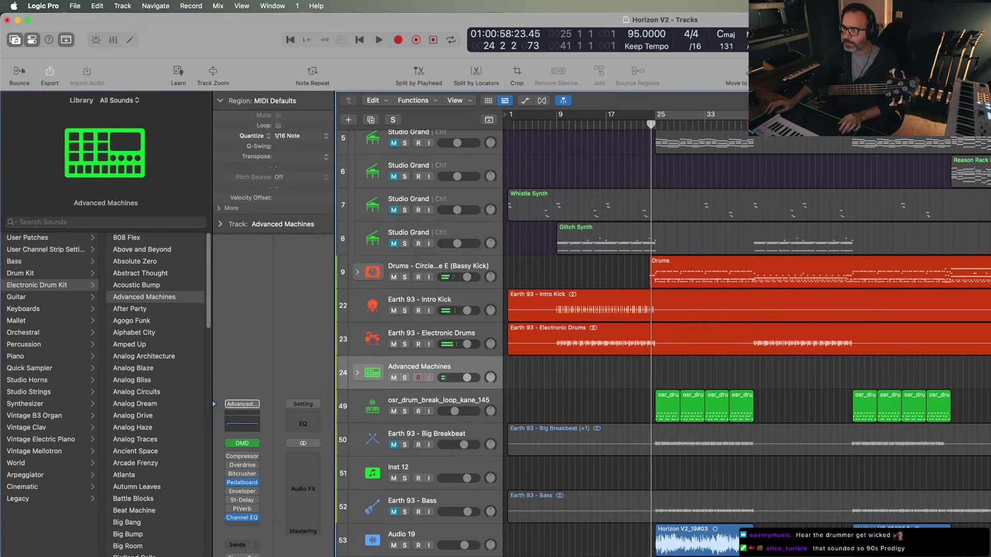
{"action": "key", "text": "space"}
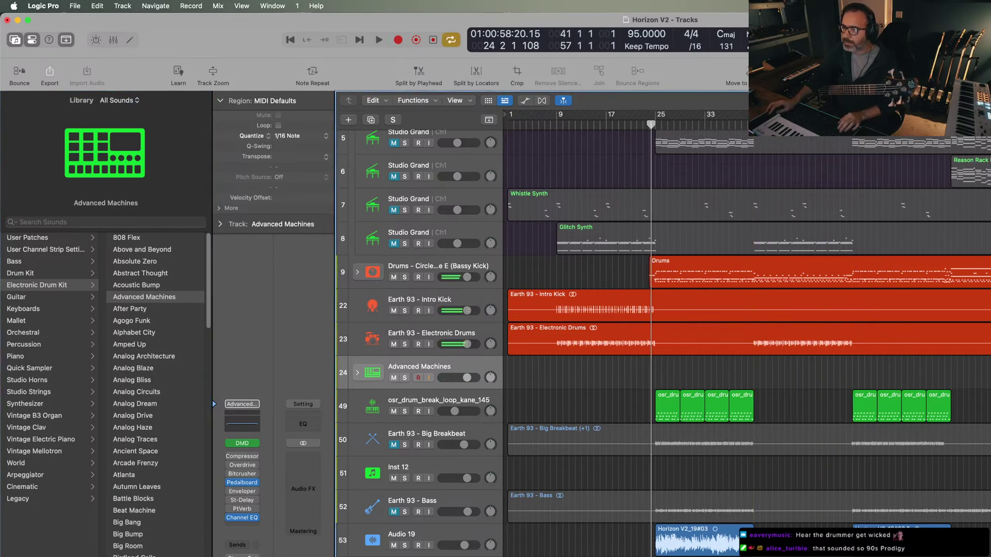
{"action": "left_click", "coordinate": [396, 345]}
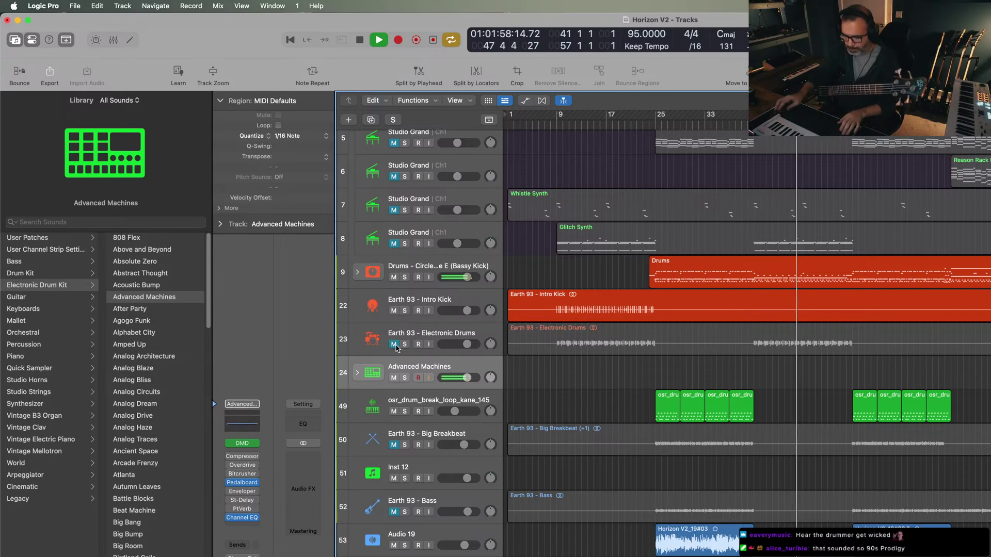
{"action": "key", "text": "space"}
- Switch to Splice and search the samples for "future garage drums"
{"action": "key", "text": "super+Tab"}
{"action": "key", "text": "super+Tab"}
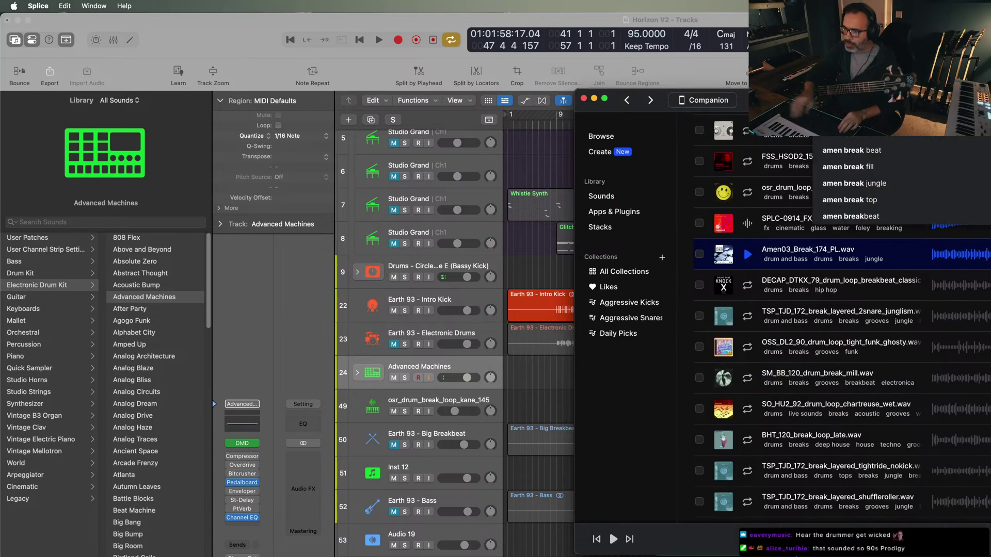
{"action": "key", "text": "super+a"}
{"action": "key", "text": "BackSpace"}
{"action": "type", "text": "f"}
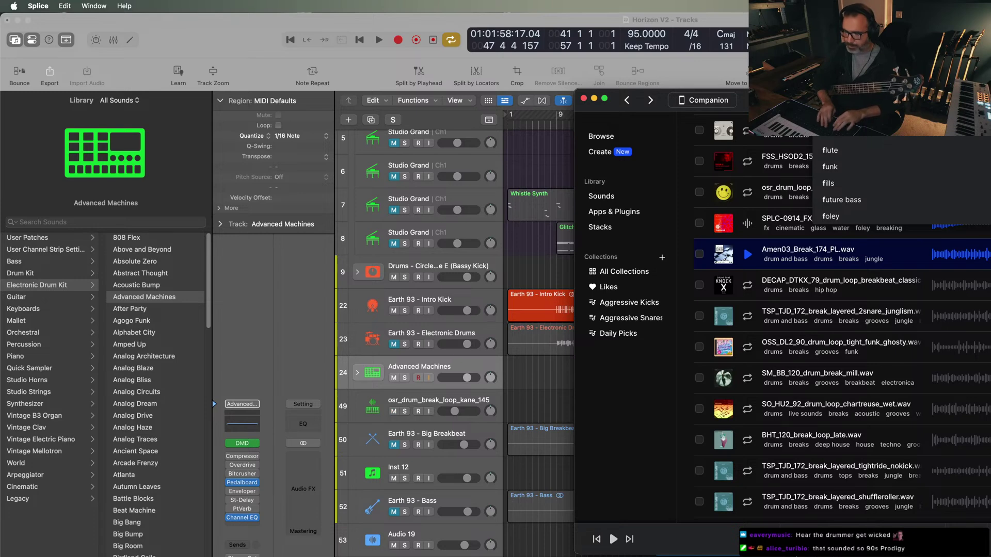
{"action": "type", "text": "uture garage drums"}
{"action": "key", "text": "Return"}
- Preview the future garage drum loops one after another, from TS_FG_144_drum_loop_solid_future_garage to the KMRBI_MWLS_134 full drum loops near the list's end
{"action": "left_click", "coordinate": [747, 337]}
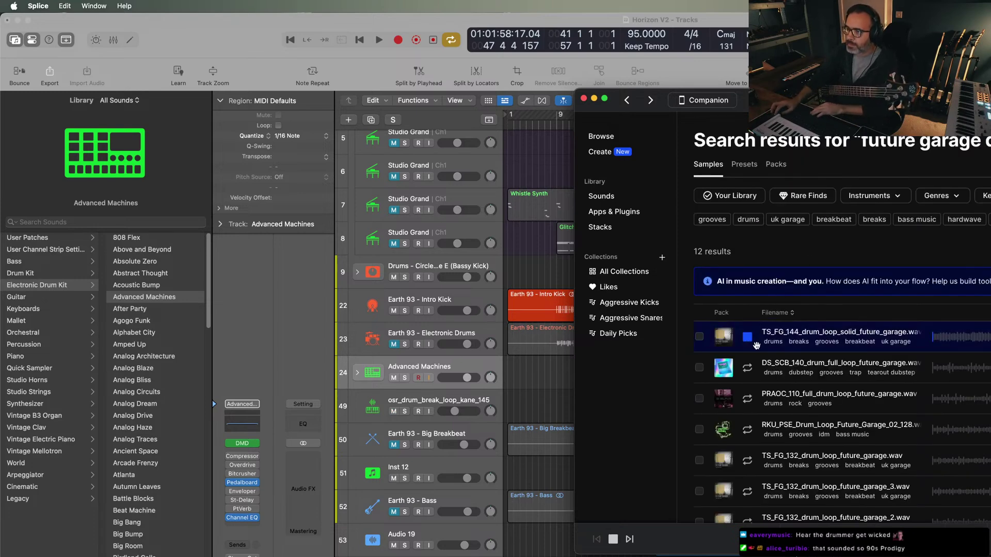
{"action": "left_click", "coordinate": [789, 398]}
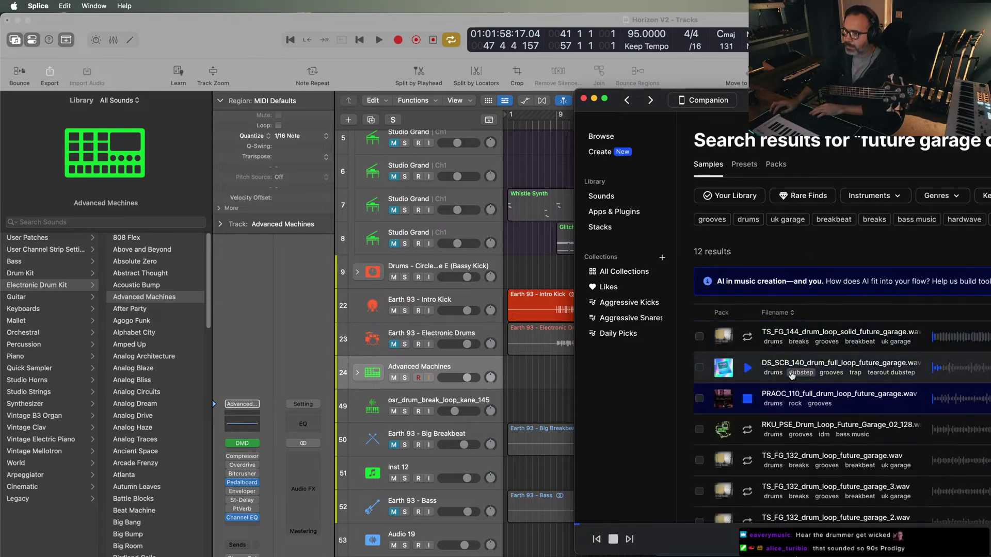
{"action": "key", "text": "Down"}
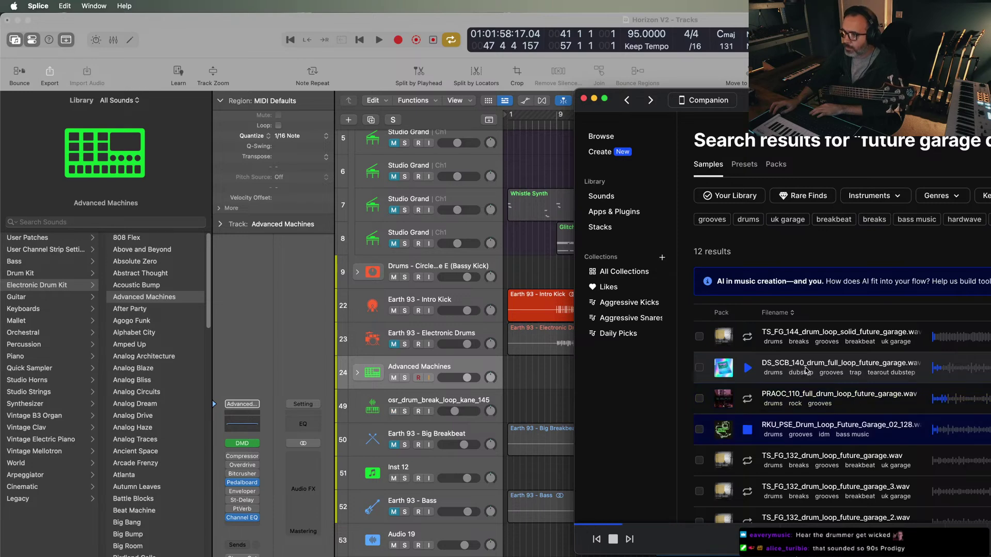
{"action": "key", "text": "Down"}
{"action": "scroll", "coordinate": [808, 374], "scroll_direction": "down", "scroll_amount": 3}
{"action": "key", "text": "Down"}
{"action": "key", "text": "Down"}
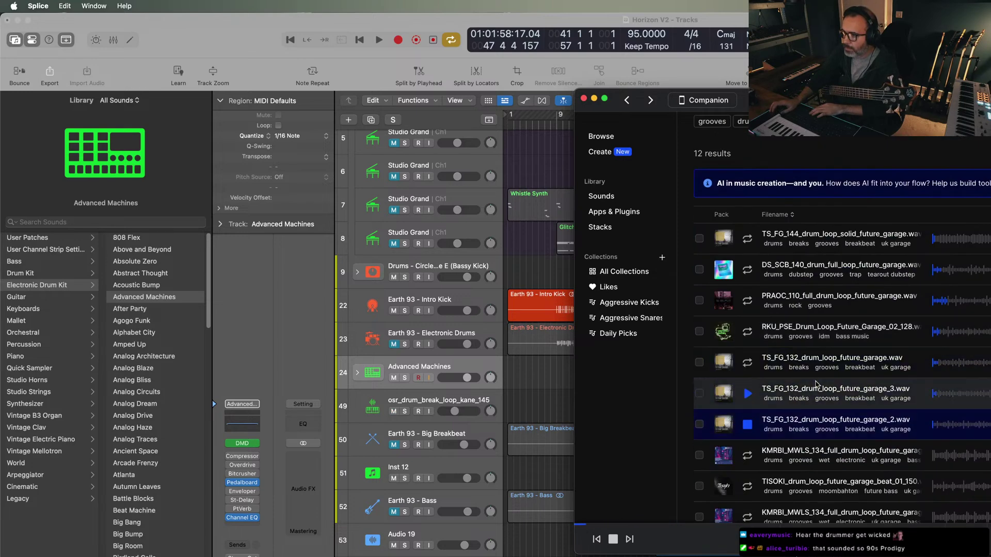
{"action": "key", "text": "Down"}
{"action": "scroll", "coordinate": [812, 382], "scroll_direction": "down", "scroll_amount": 3}
{"action": "key", "text": "Down"}
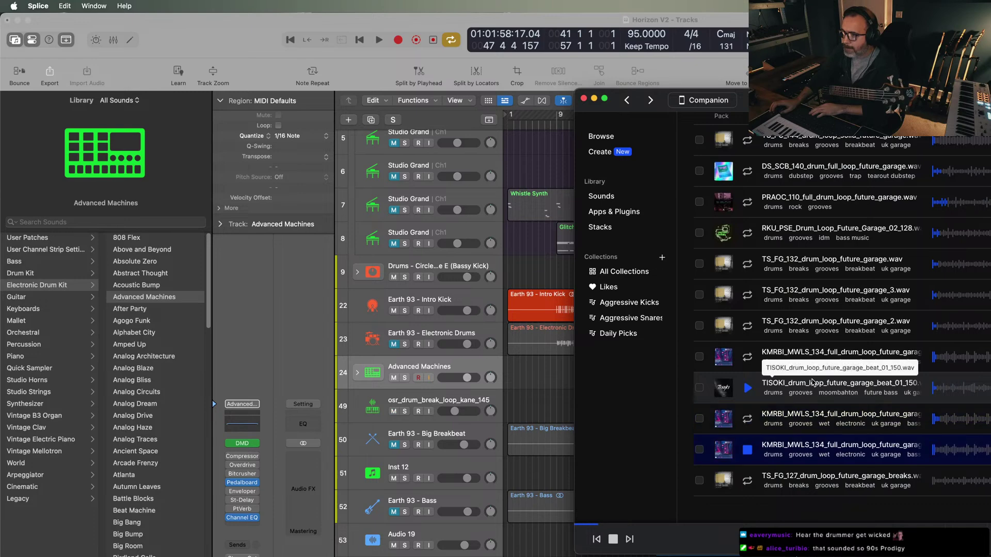
{"action": "key", "text": "Down"}
{"action": "key", "text": "Down"}
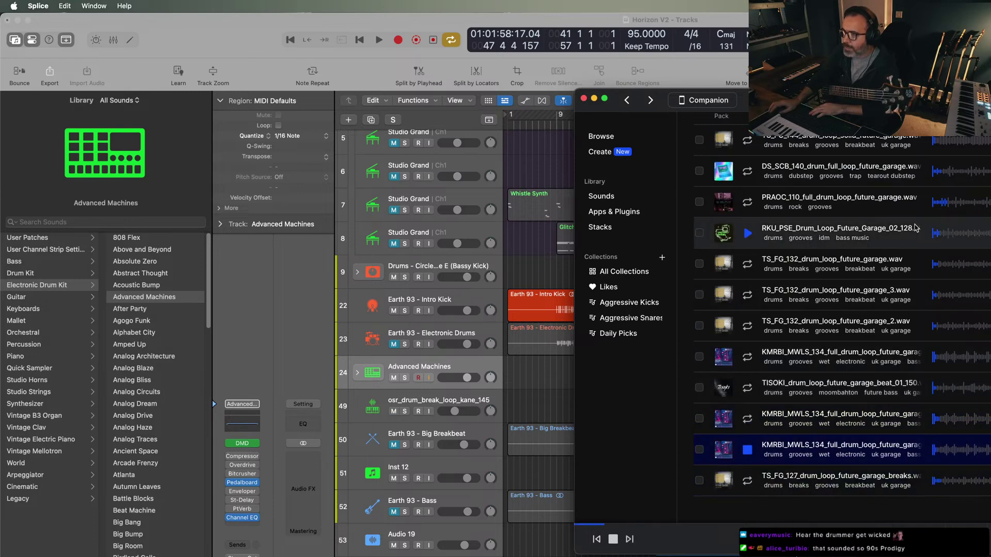
{"action": "key", "text": "Up"}
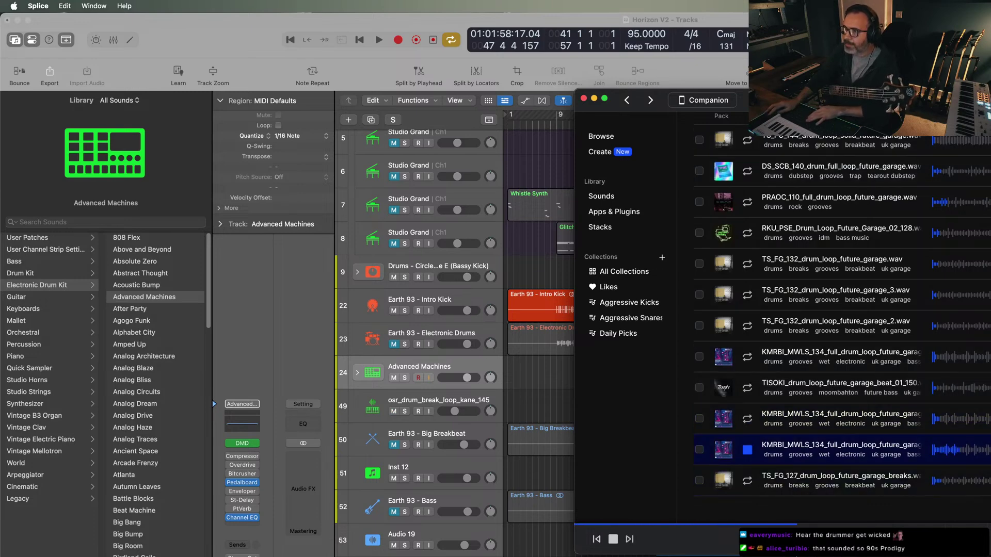
- Filter the "future garage" sample results to the drums instrument
{"action": "left_click", "coordinate": [873, 195]}
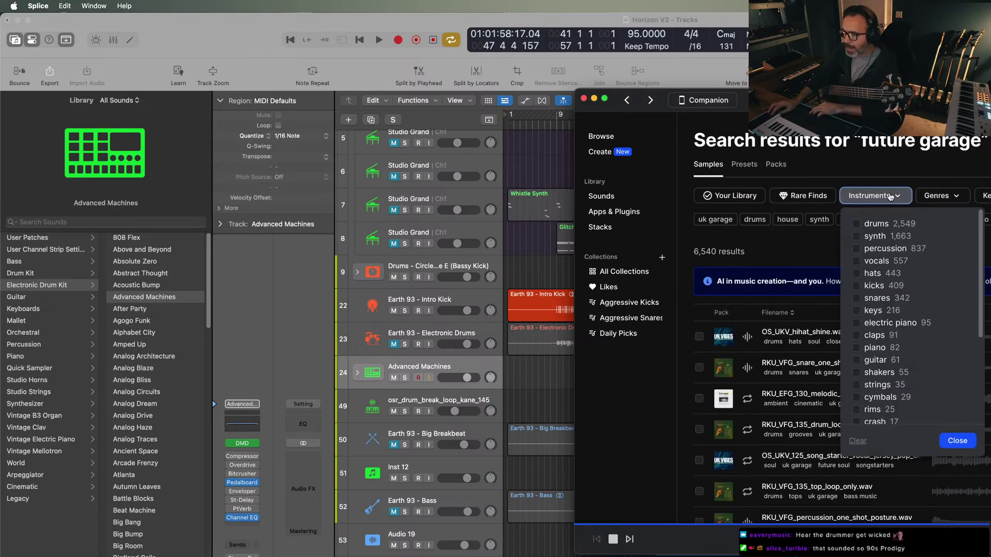
{"action": "left_click", "coordinate": [884, 227]}
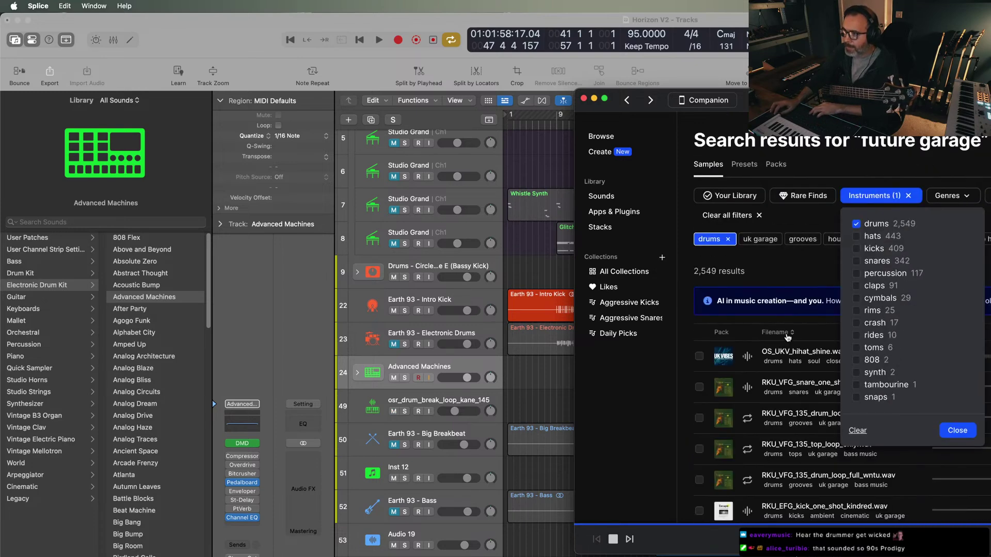
{"action": "left_click", "coordinate": [731, 367]}
- Preview the filtered future garage drum loops one after another, from the RKU_VFG_135 loops down to RKU_FNG_135_top_loop_astral
{"action": "key", "text": "Down"}
{"action": "key", "text": "Down"}
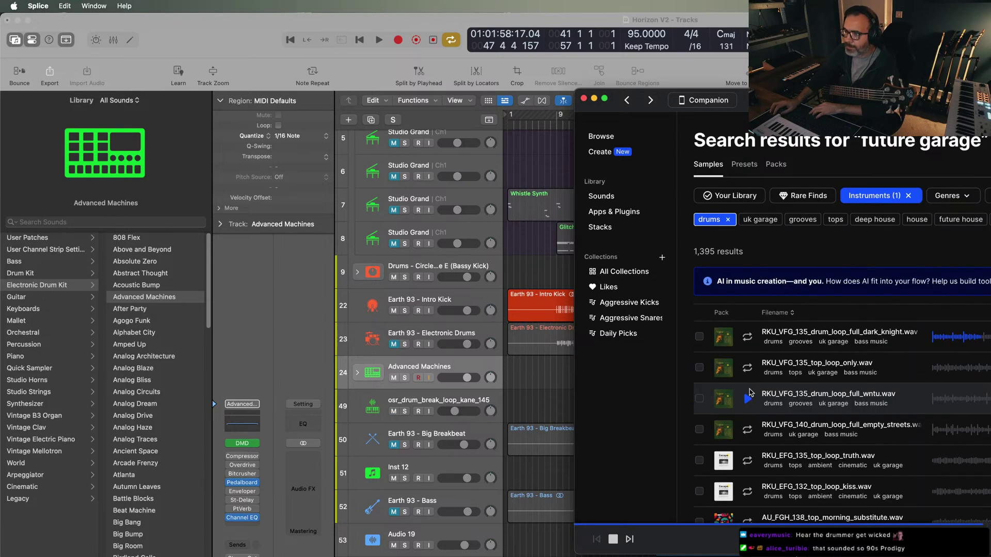
{"action": "left_click", "coordinate": [746, 424]}
{"action": "key", "text": "Down"}
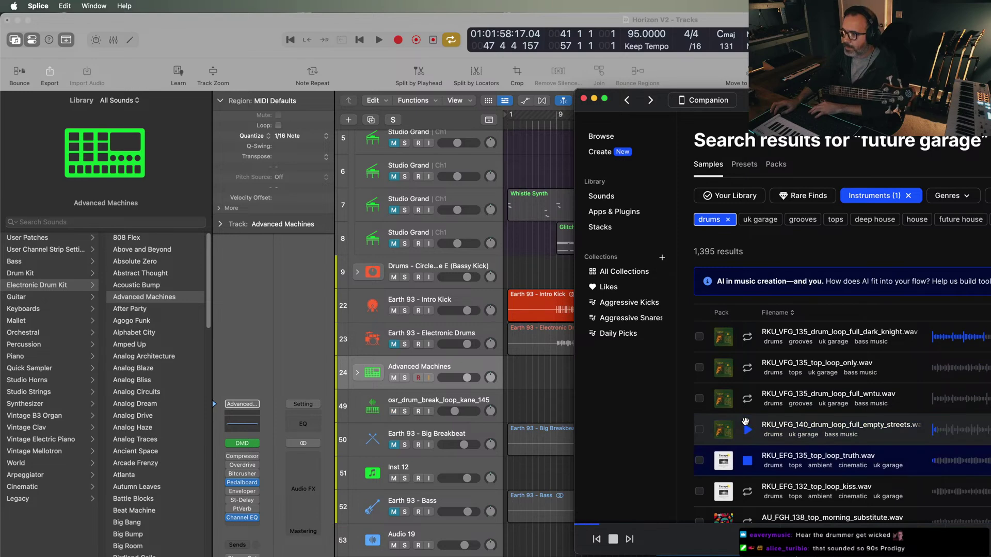
{"action": "key", "text": "Down"}
{"action": "key", "text": "Down"}
{"action": "key", "text": "Down"}
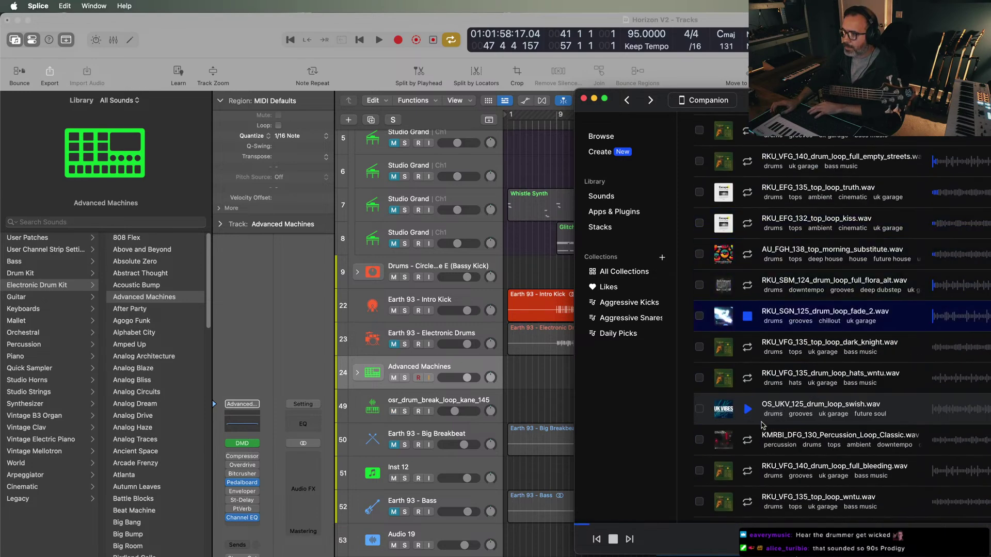
{"action": "key", "text": "Up"}
{"action": "key", "text": "Down"}
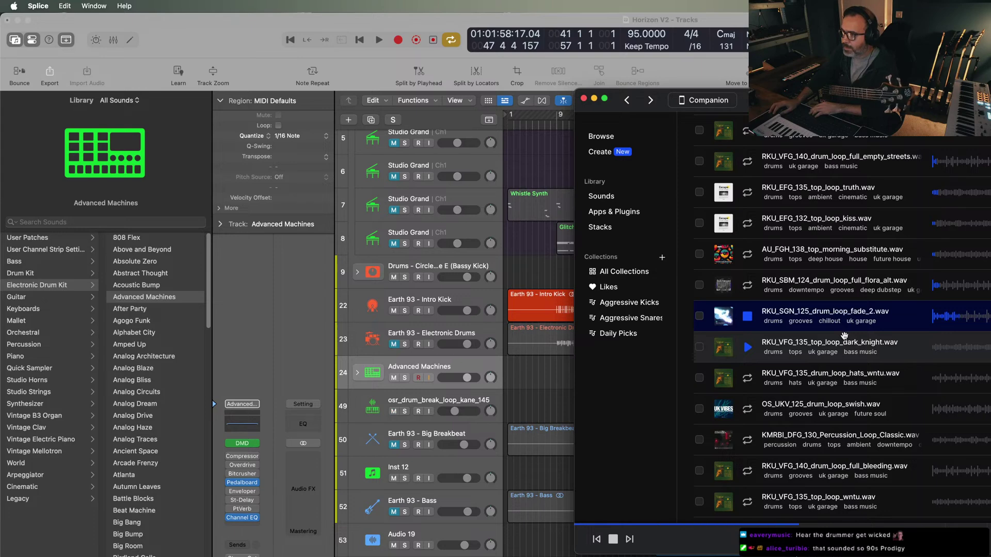
{"action": "key", "text": "Down"}
{"action": "key", "text": "Down"}
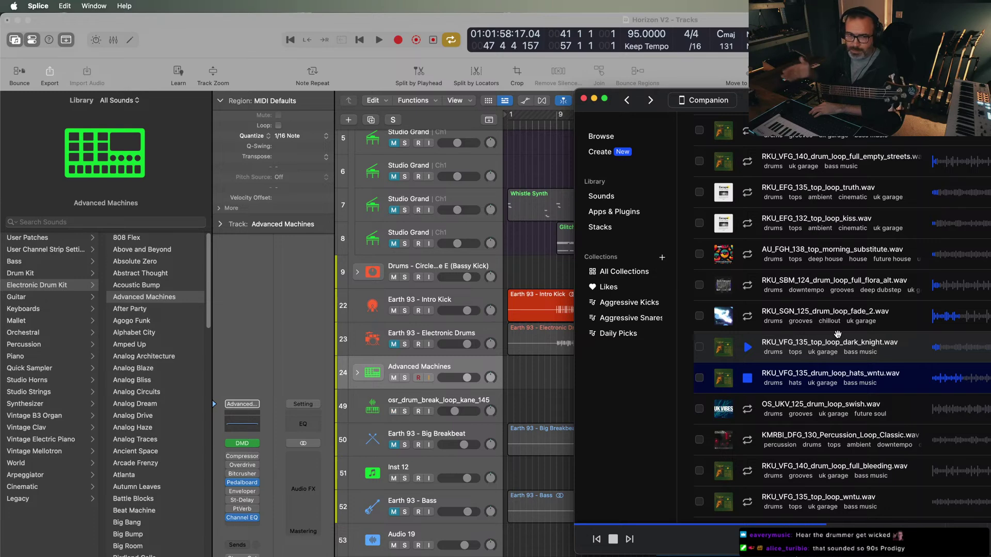
{"action": "key", "text": "Down"}
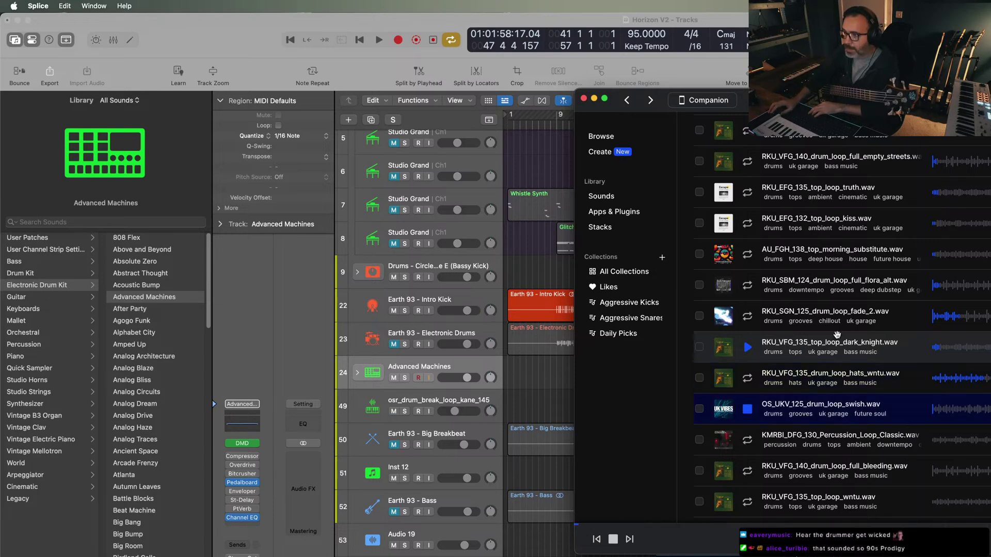
{"action": "key", "text": "Down"}
{"action": "key", "text": "Down"}
{"action": "key", "text": "Down"}
{"action": "key", "text": "Down"}
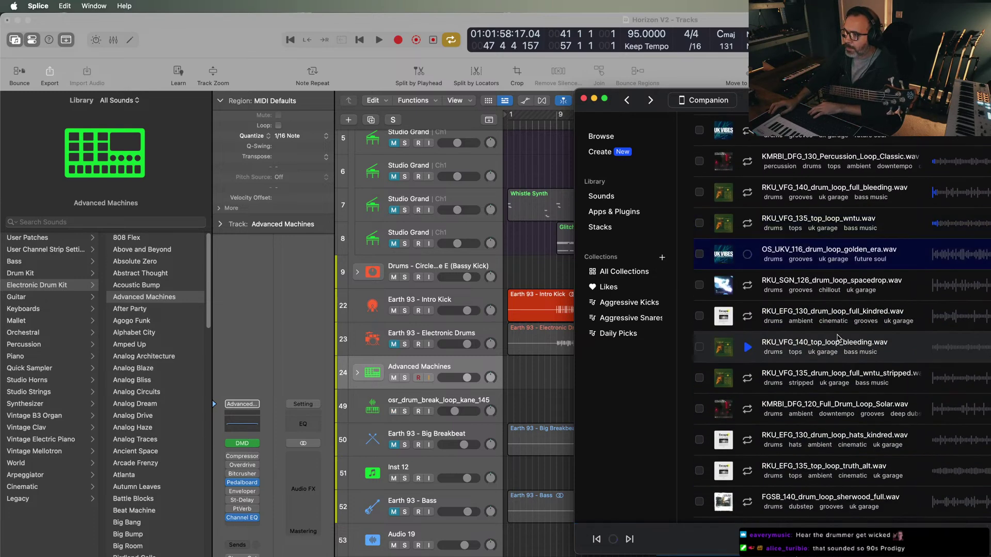
{"action": "key", "text": "Down"}
{"action": "key", "text": "Down"}
{"action": "key", "text": "Down"}
{"action": "key", "text": "Down"}
{"action": "key", "text": "Down"}
{"action": "key", "text": "Down"}
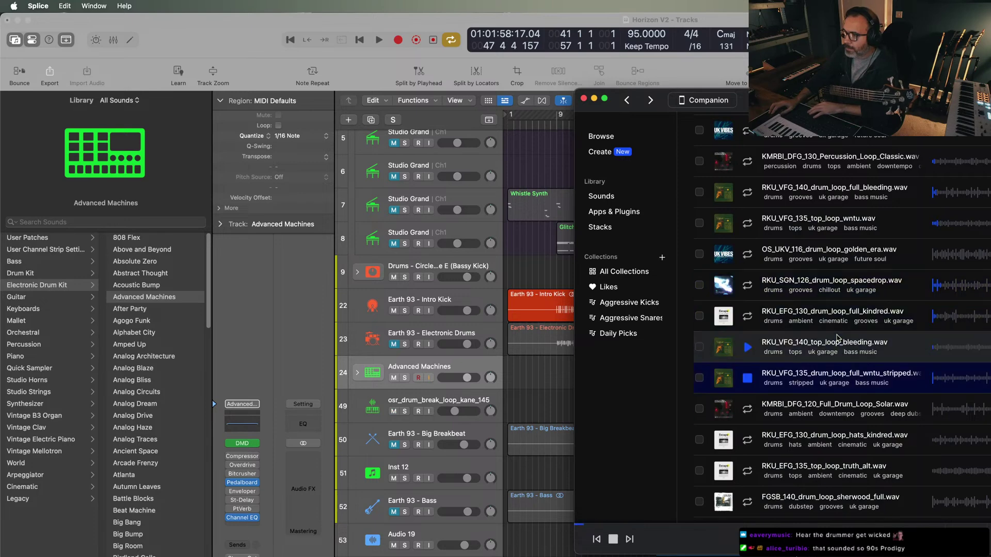
{"action": "key", "text": "Down"}
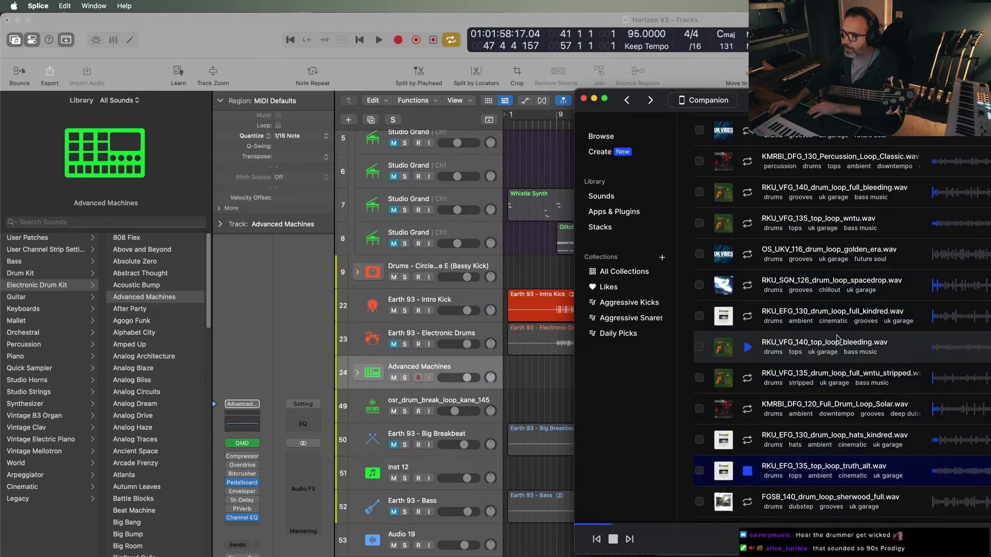
{"action": "key", "text": "Up"}
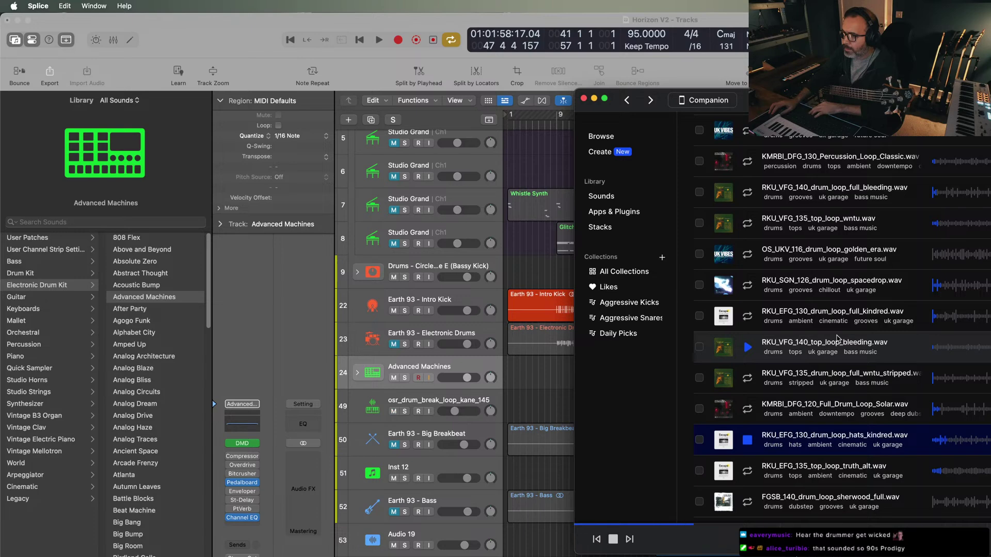
{"action": "key", "text": "Down"}
{"action": "key", "text": "Down"}
{"action": "key", "text": "Down"}
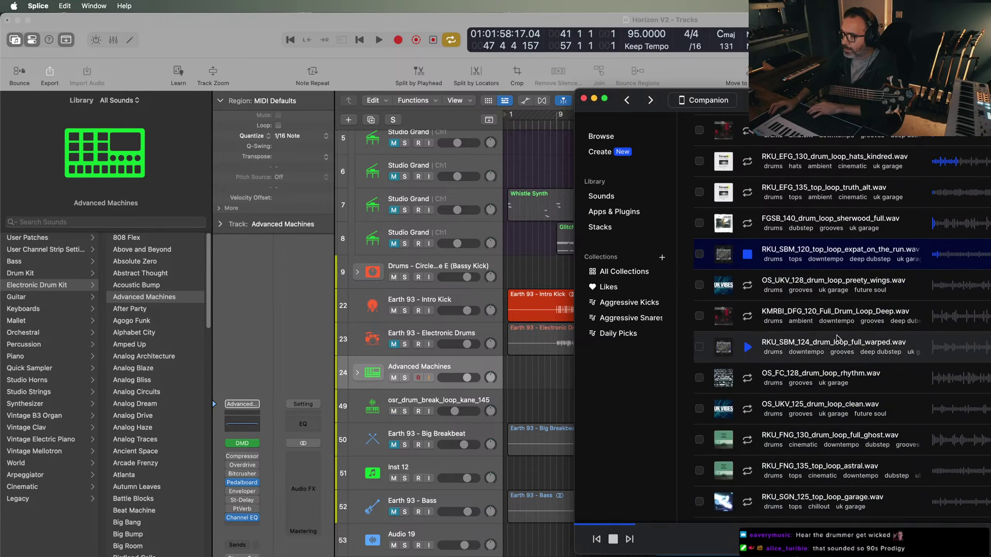
{"action": "key", "text": "Down"}
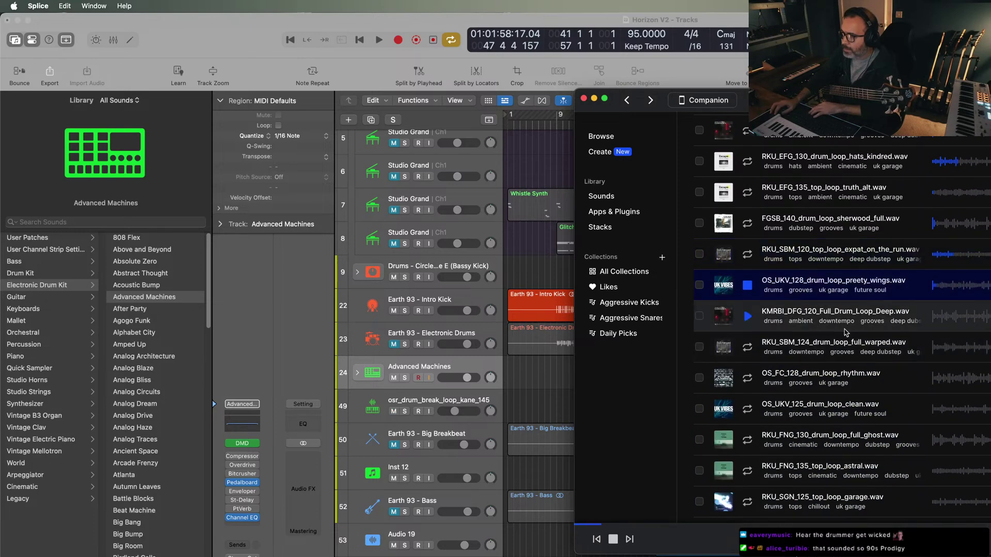
{"action": "key", "text": "Down"}
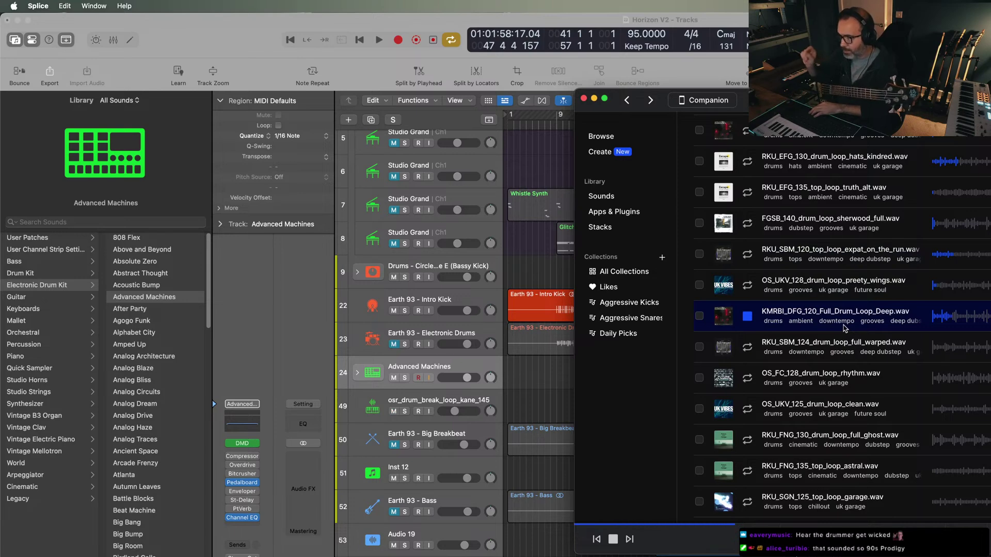
{"action": "key", "text": "Down"}
{"action": "key", "text": "Down"}
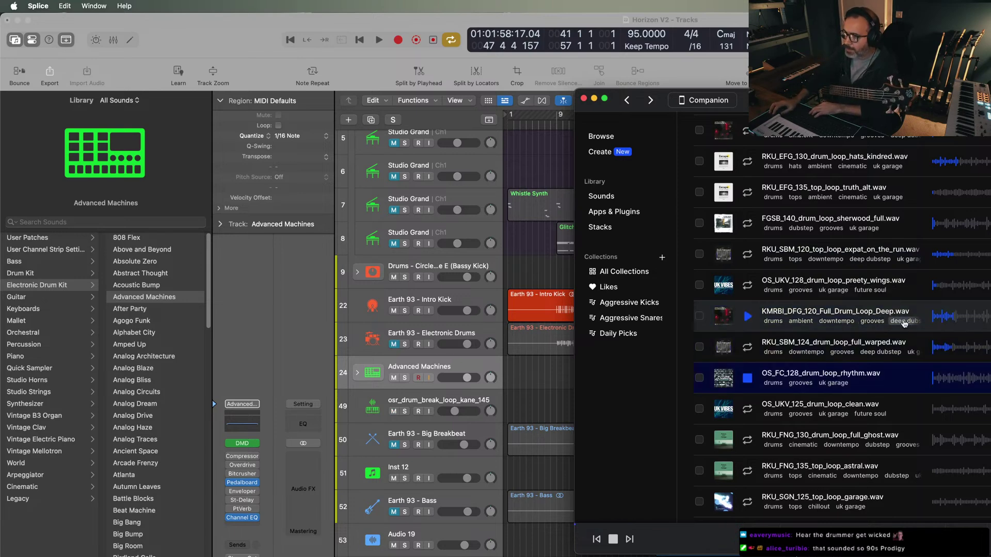
{"action": "key", "text": "Down"}
{"action": "key", "text": "Down"}
{"action": "key", "text": "Down"}
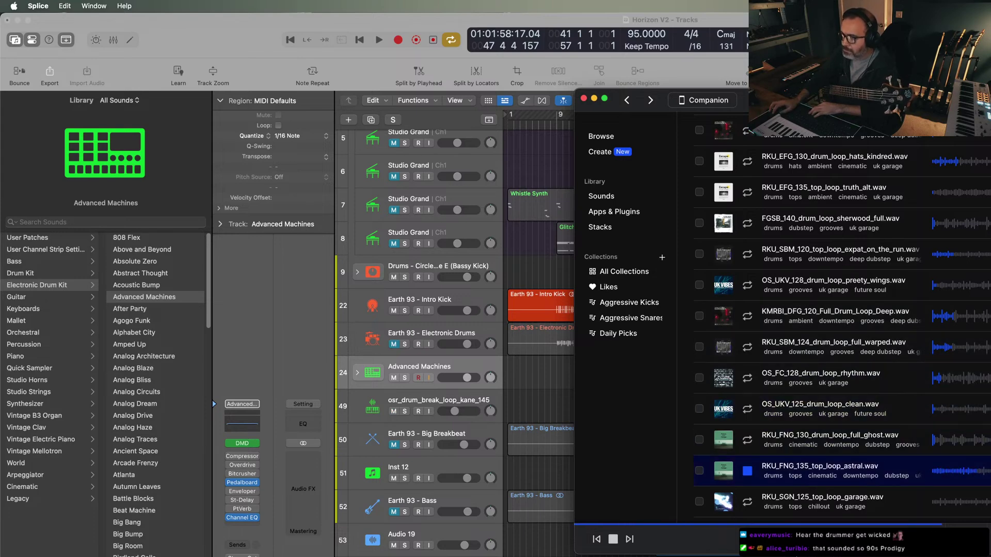
- Switch to Logic Pro with RKU_FNG_135_top_loop_astral on a new audio track and move that track directly below osr_drum_break_loop_kane_145
{"action": "scroll", "coordinate": [537, 413], "scroll_direction": "down", "scroll_amount": 5}
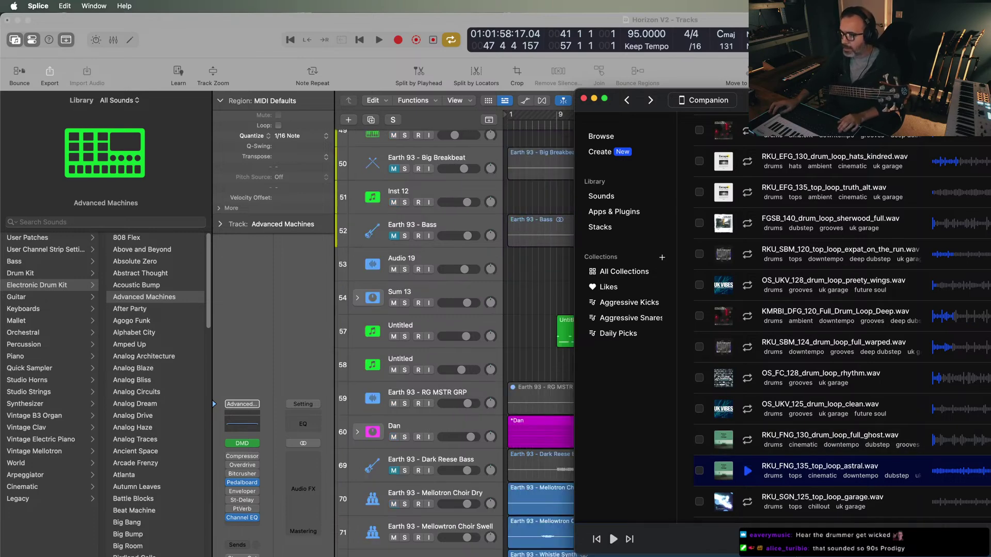
{"action": "key", "text": "comma"}
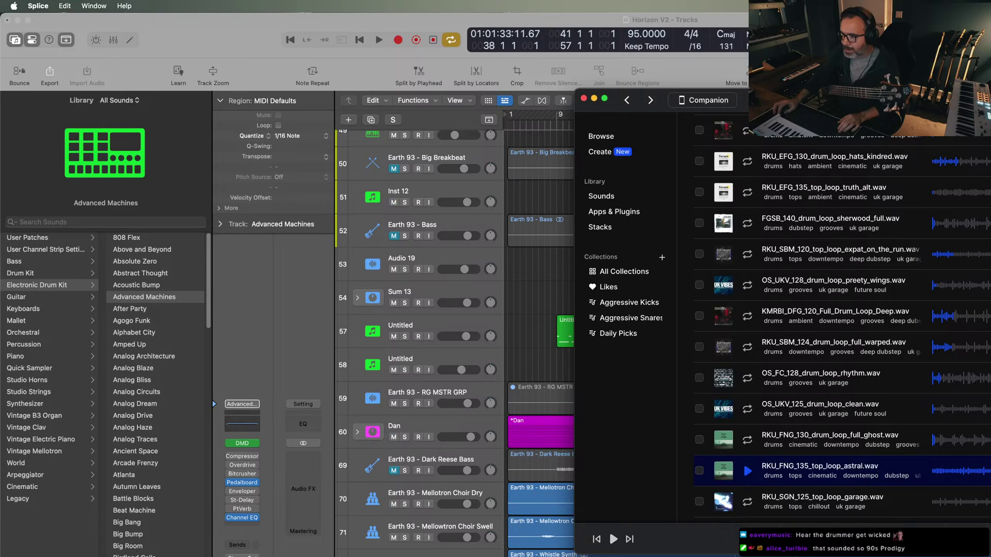
{"action": "key", "text": "super+z"}
{"action": "key", "text": "super+Tab"}
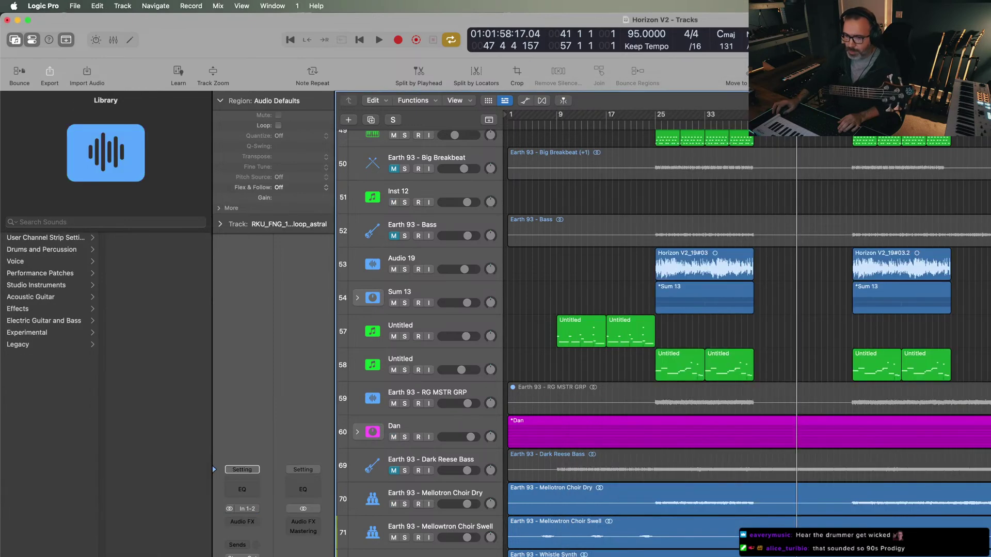
{"action": "left_click_drag", "start_coordinate": [438, 550], "coordinate": [488, 330]}
{"action": "scroll", "coordinate": [555, 356], "scroll_direction": "up", "scroll_amount": 4}
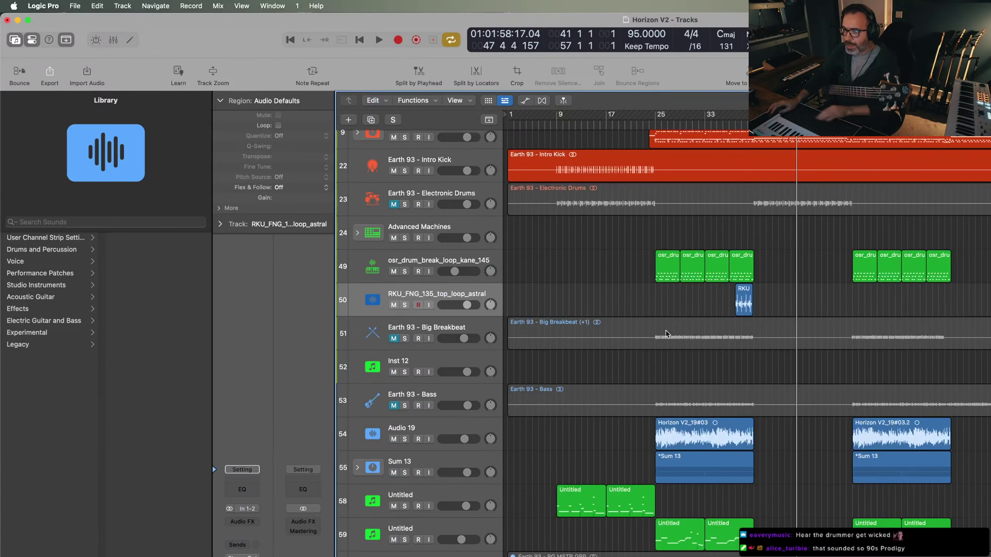
- Delete the Earth 93 - Big Breakbeat, Inst 12 and Earth 93 - Bass tracks together with their regions
{"action": "left_click", "coordinate": [516, 333]}
{"action": "left_click", "coordinate": [485, 332]}
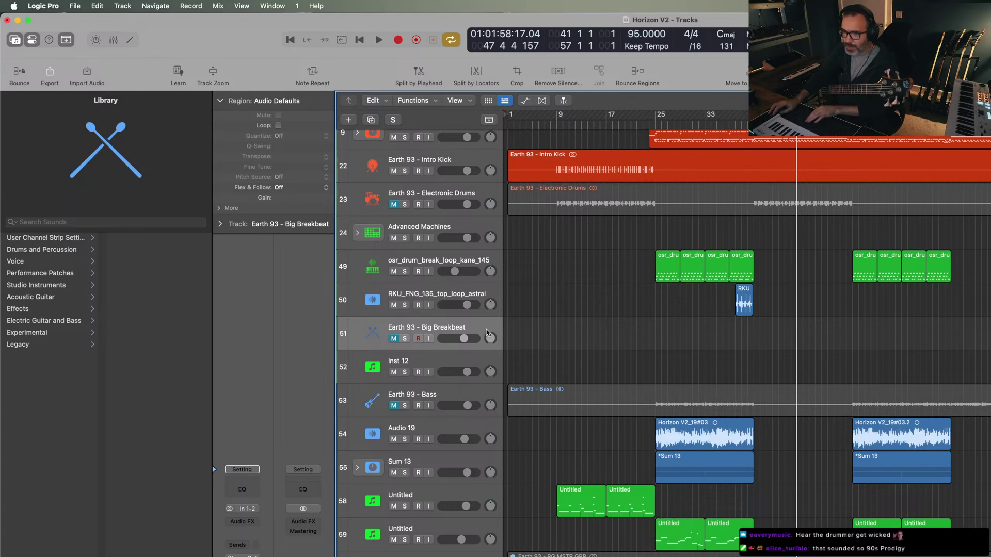
{"action": "key", "text": "super+BackSpace"}
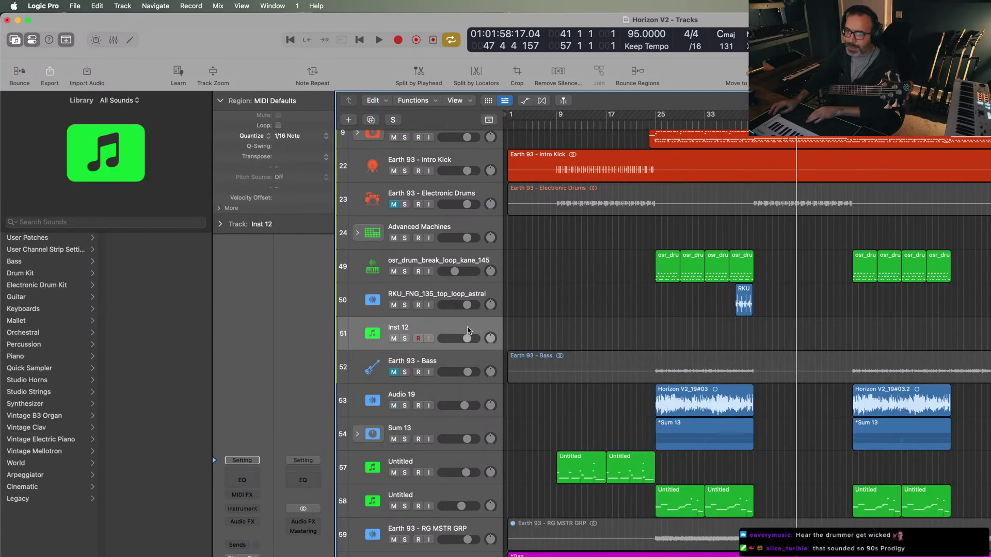
{"action": "key", "text": "super+BackSpace"}
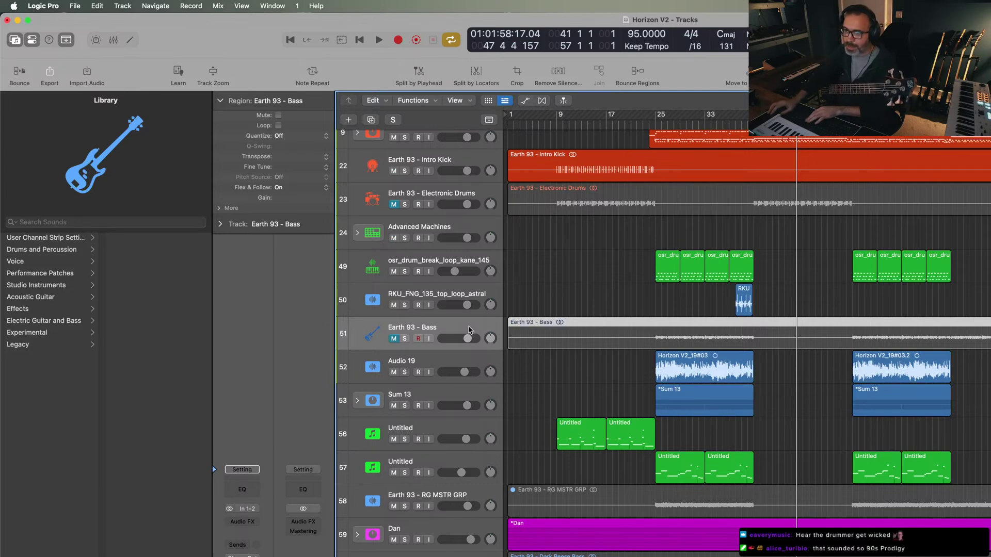
{"action": "key", "text": "Delete"}
{"action": "key", "text": "super+BackSpace"}
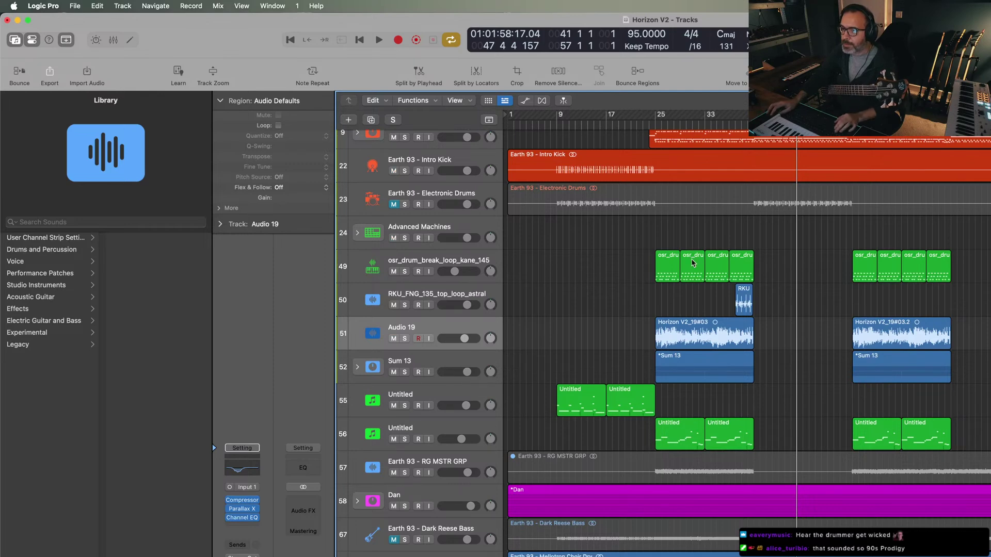
- Move the RKU_FNG_135_top_loop_astral region to bar 25, solo the Audio 19 track and play from there
{"action": "left_click_drag", "start_coordinate": [739, 299], "coordinate": [679, 304]}
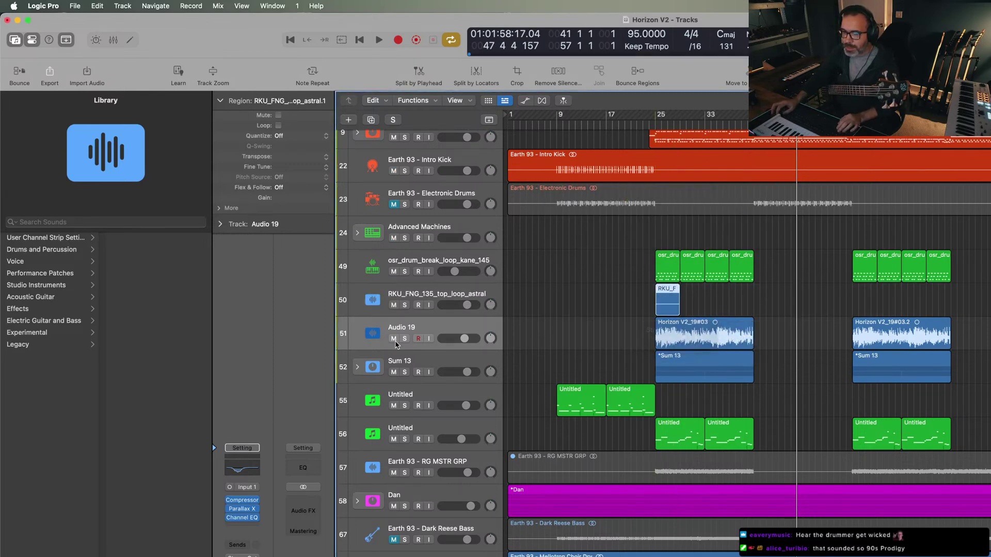
{"action": "left_click", "coordinate": [404, 339]}
{"action": "key", "text": "space"}
{"action": "key", "text": "shift+space"}
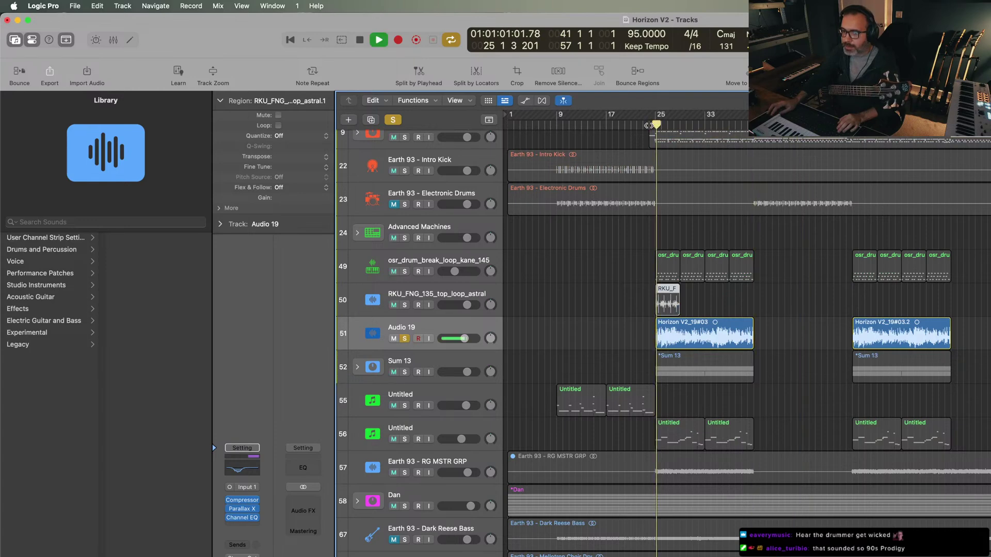
- Move the RKU_FNG_135_top_loop_astral region to bar 41 and solo its track during playback
{"action": "left_click", "coordinate": [573, 305]}
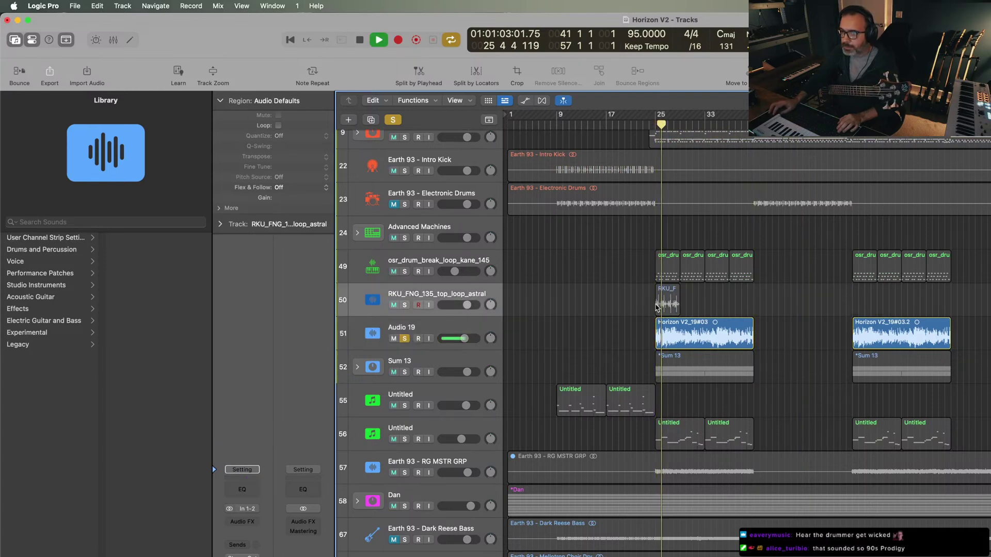
{"action": "left_click_drag", "start_coordinate": [669, 305], "coordinate": [769, 308]}
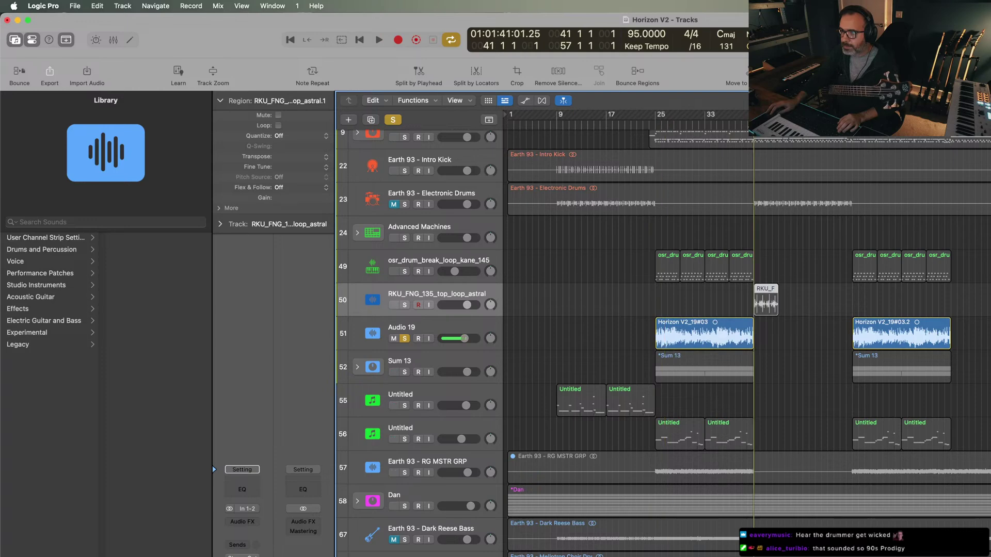
{"action": "key", "text": "s"}
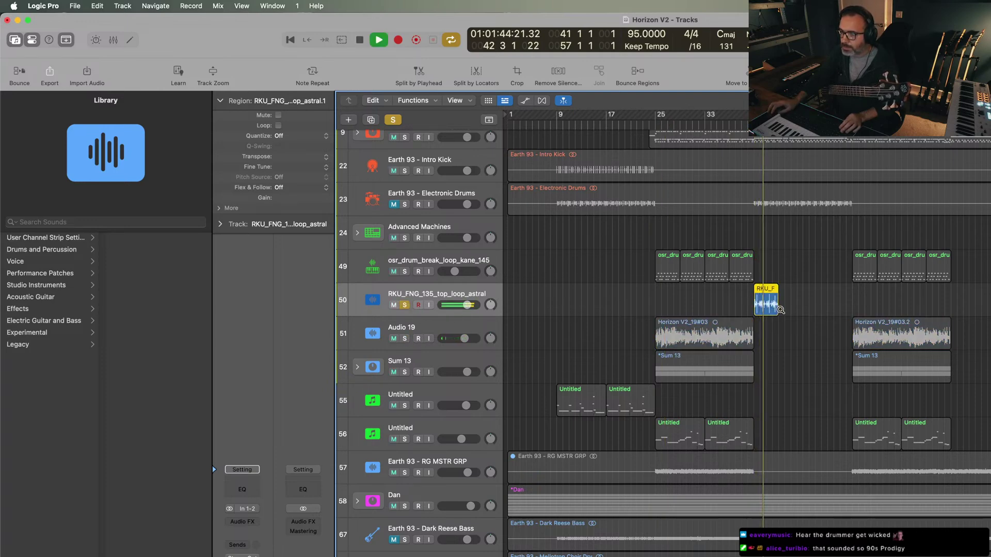
- Shorten the loop region at bar 41 to two bars and play it in the cycle
{"action": "left_click_drag", "start_coordinate": [775, 309], "coordinate": [766, 309]}
{"action": "key", "text": "space"}
{"action": "left_click", "coordinate": [750, 133]}
{"action": "key", "text": "space"}
{"action": "key", "text": "super+Right"}
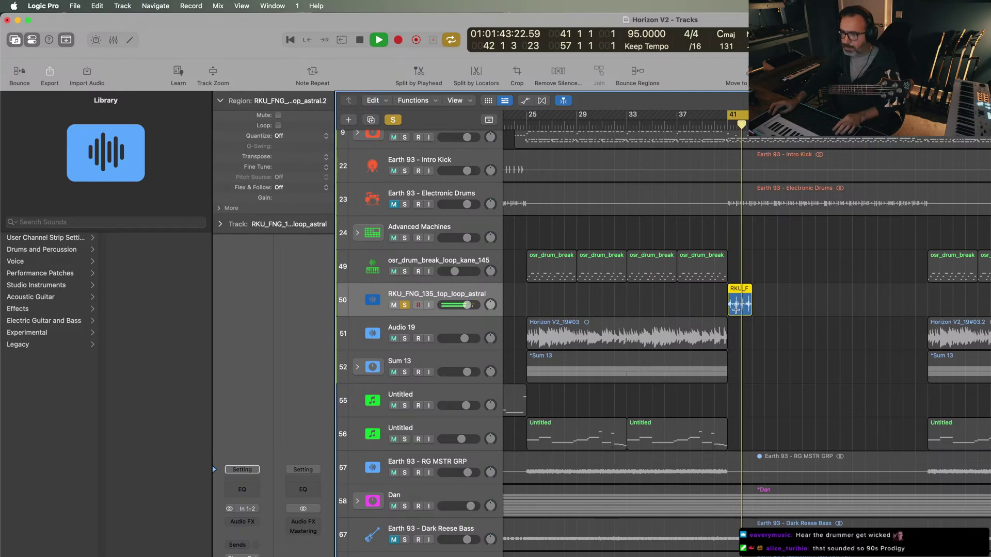
- Repeat the two-bar loop region seven times to fill bars 41 to 57
{"action": "key", "text": "super+r"}
{"action": "key", "text": "super+r"}
{"action": "key", "text": "super+r"}
{"action": "key", "text": "super+r"}
{"action": "key", "text": "super+r"}
{"action": "key", "text": "super+r"}
{"action": "key", "text": "super+r"}
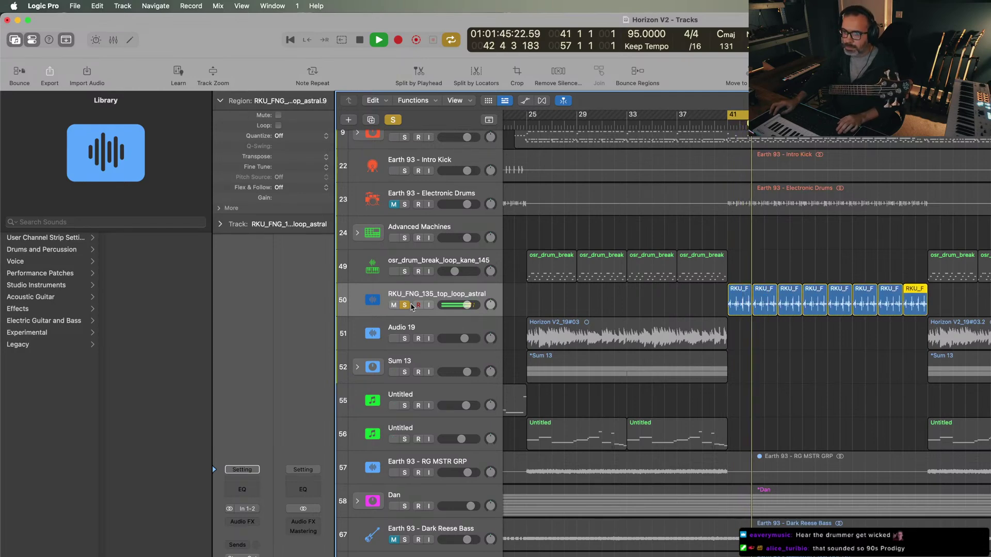
- Unsolo the RKU_FNG_135_top_loop_astral track, lower its volume and play the section from bar 41 in the full mix
{"action": "left_click", "coordinate": [405, 305]}
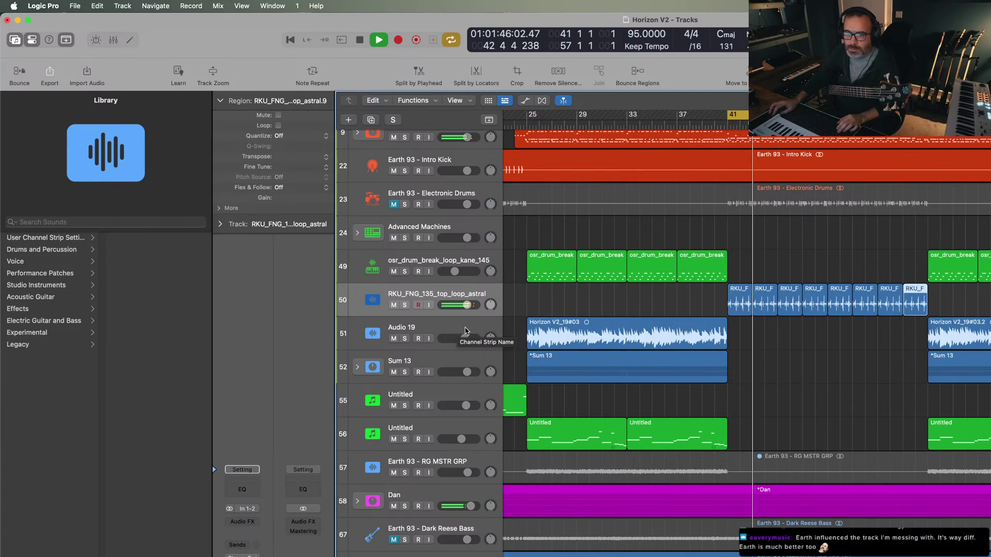
{"action": "left_click", "coordinate": [466, 305]}
{"action": "left_click_drag", "start_coordinate": [467, 305], "coordinate": [459, 305]}
{"action": "key", "text": "space"}
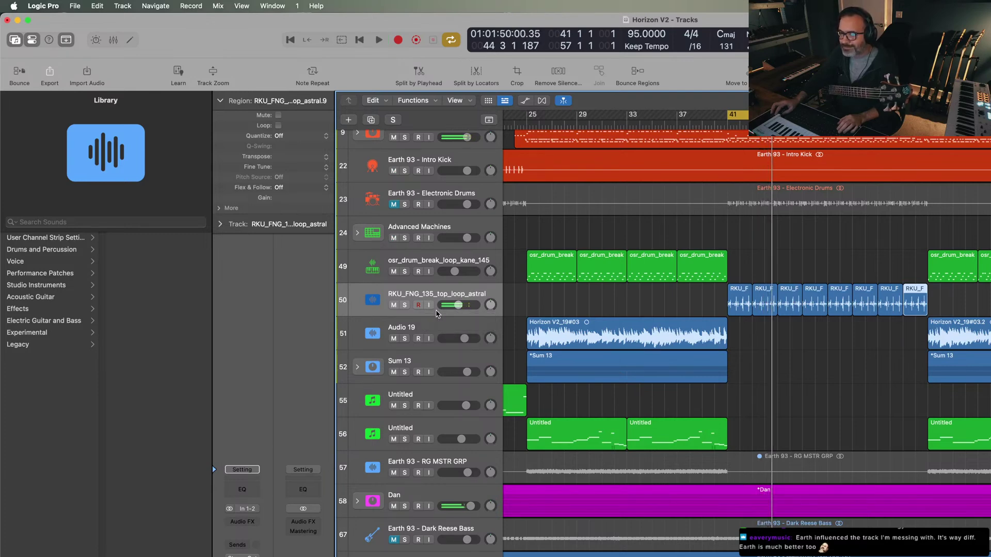
{"action": "key", "text": "space"}
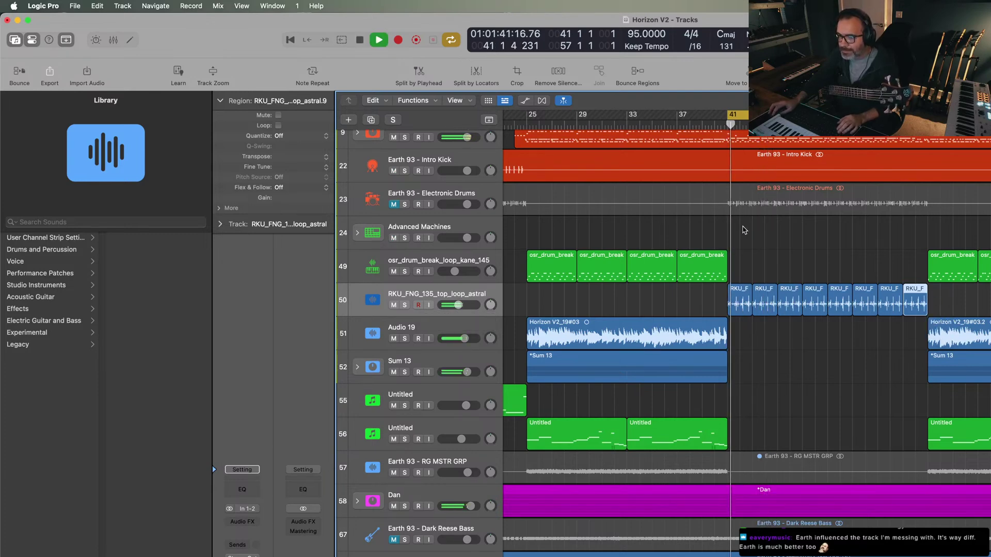
{"action": "key", "text": "space"}
- Delete all eight loop regions on the RKU_FNG_135_top_loop_astral track between bars 41 and 57
{"action": "left_click_drag", "start_coordinate": [931, 300], "coordinate": [748, 303]}
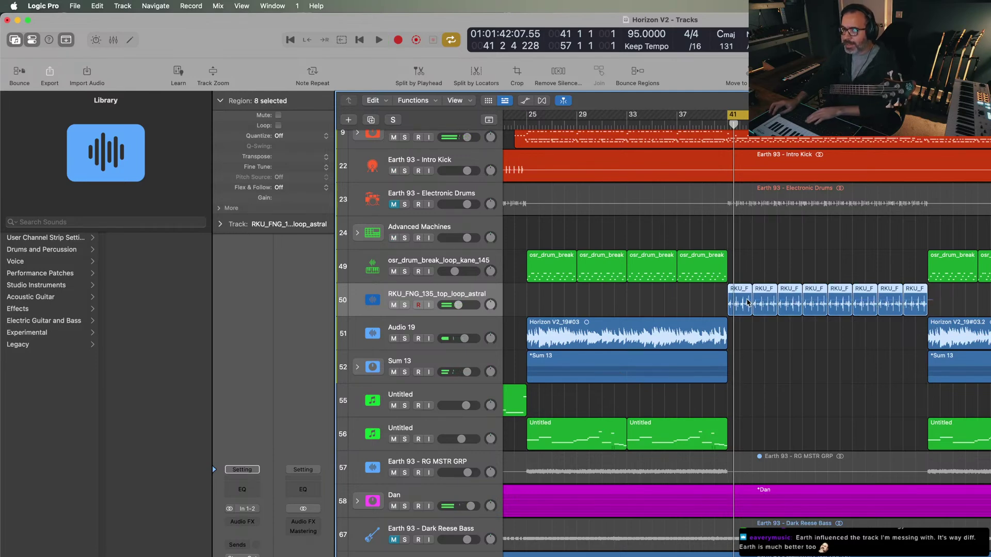
{"action": "key", "text": "Delete"}
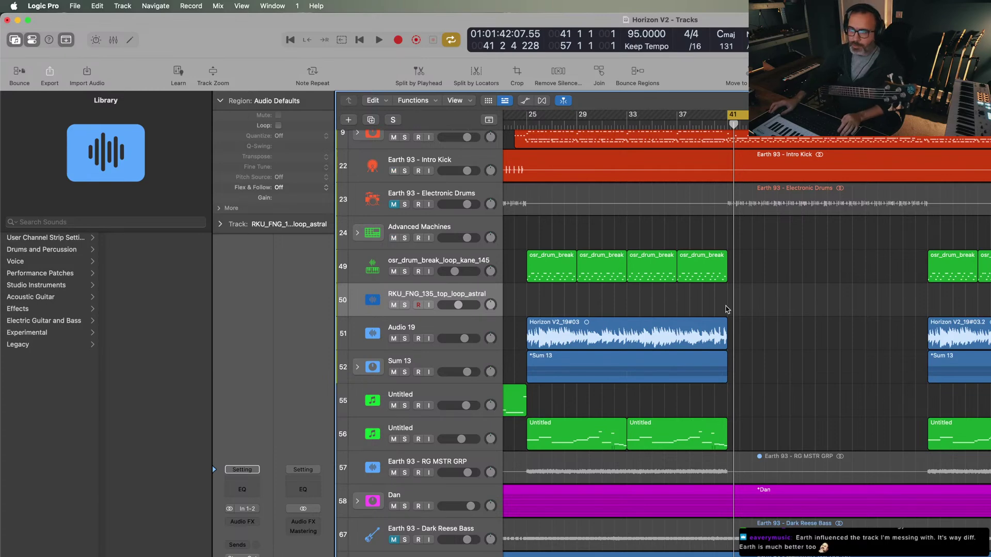
- Switch to Splice and audition the remaining future garage drum loops down to the end of the first results page
{"action": "key", "text": "super+Tab"}
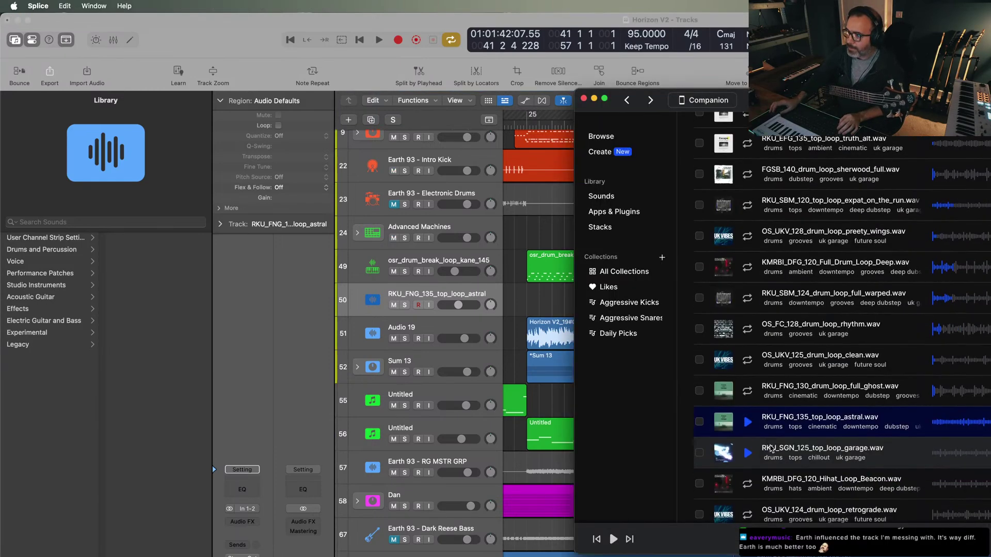
{"action": "scroll", "coordinate": [771, 449], "scroll_direction": "down", "scroll_amount": 1}
{"action": "left_click", "coordinate": [748, 440]}
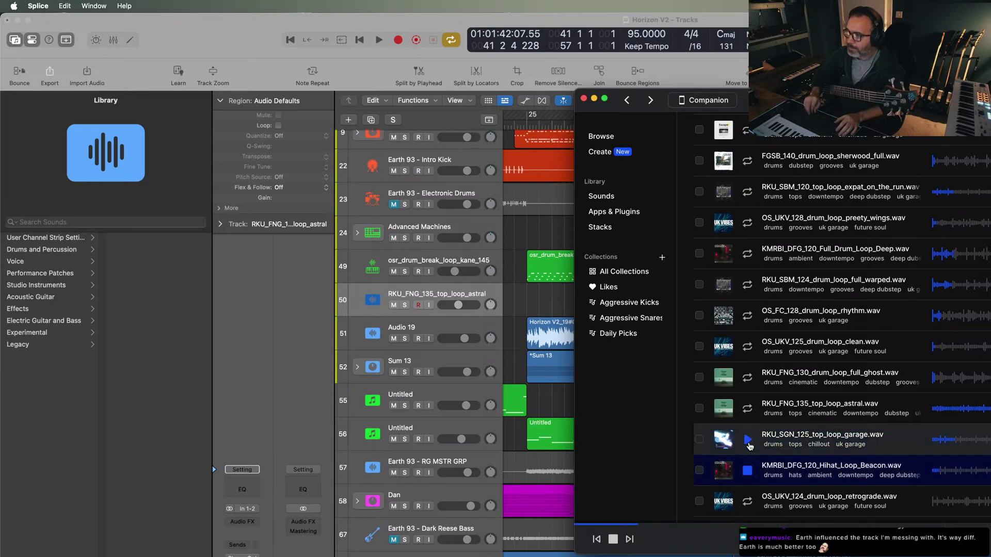
{"action": "scroll", "coordinate": [749, 447], "scroll_direction": "down", "scroll_amount": 10}
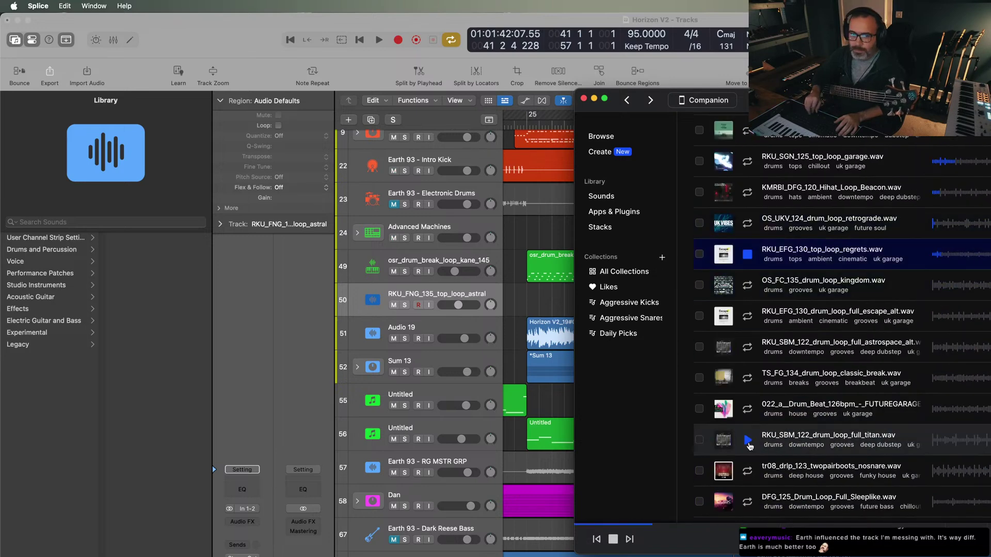
{"action": "key", "text": "Down"}
{"action": "key", "text": "Down"}
{"action": "key", "text": "Down"}
{"action": "key", "text": "Down"}
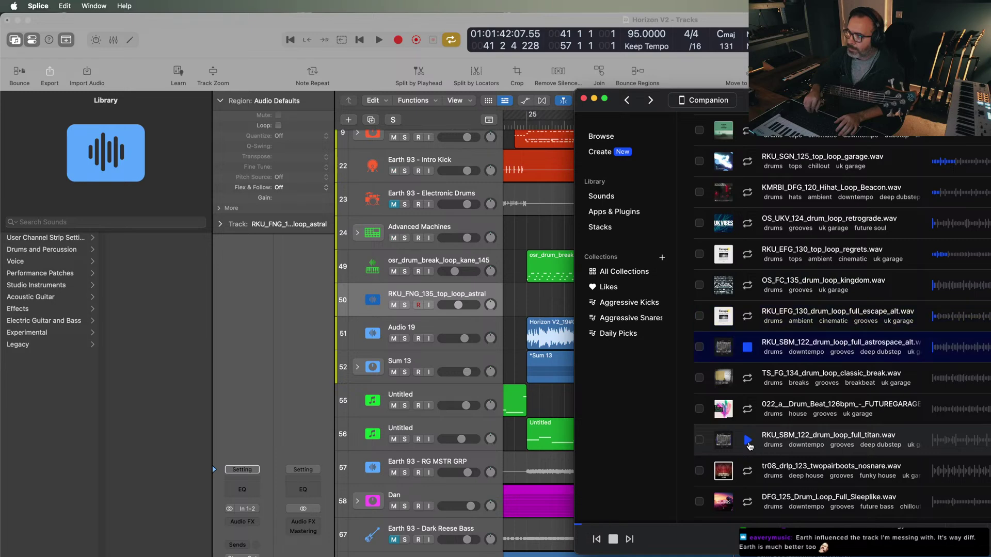
{"action": "key", "text": "Down"}
{"action": "key", "text": "Down"}
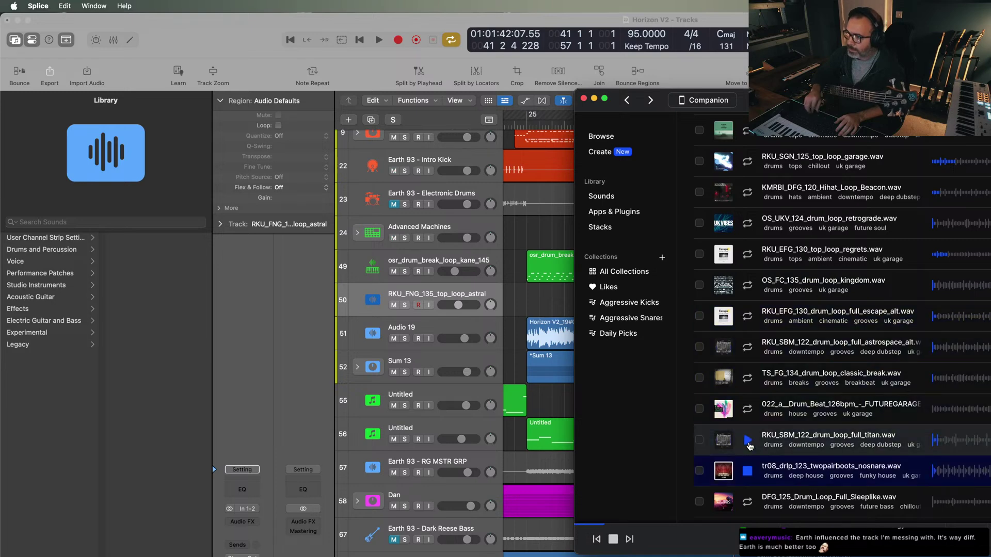
{"action": "key", "text": "Down"}
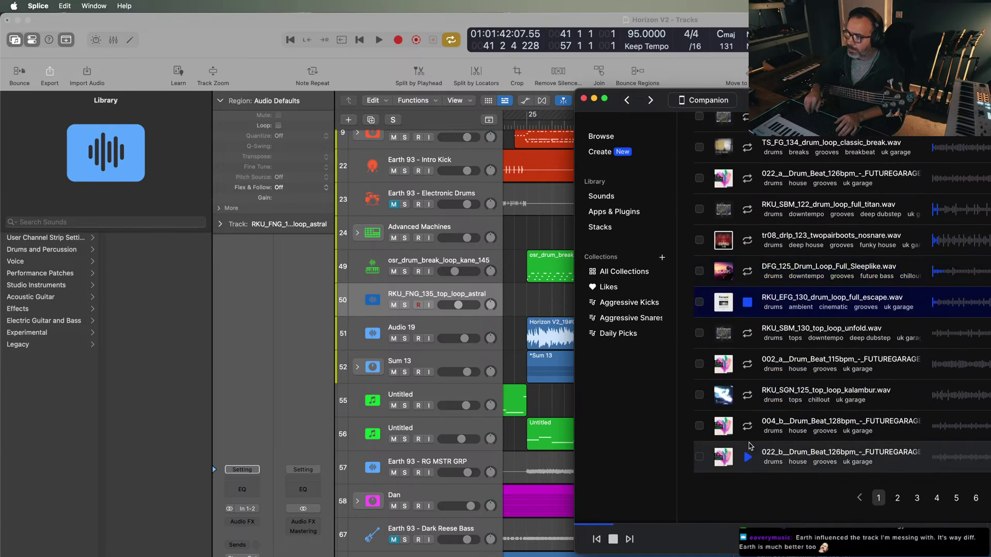
{"action": "key", "text": "Down"}
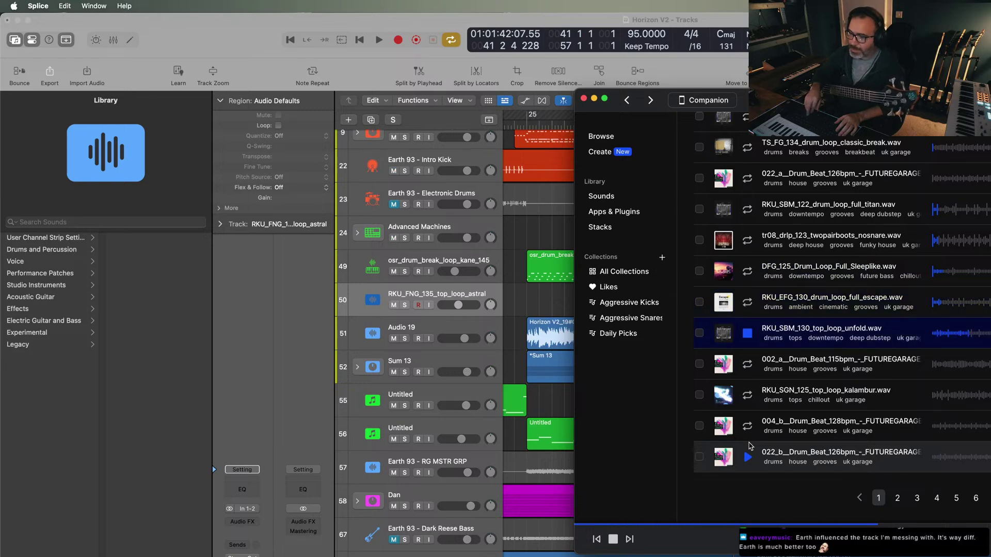
{"action": "key", "text": "Down"}
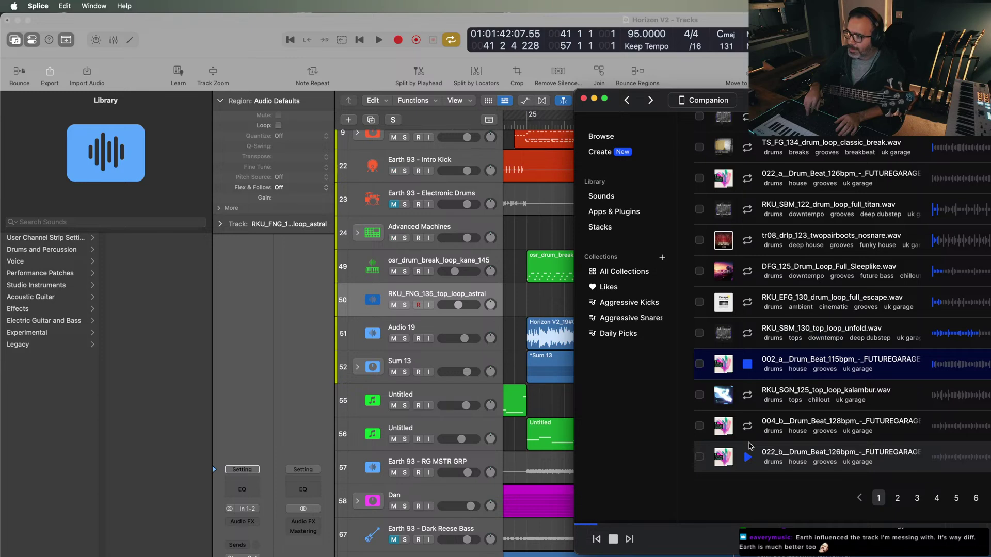
{"action": "key", "text": "Down"}
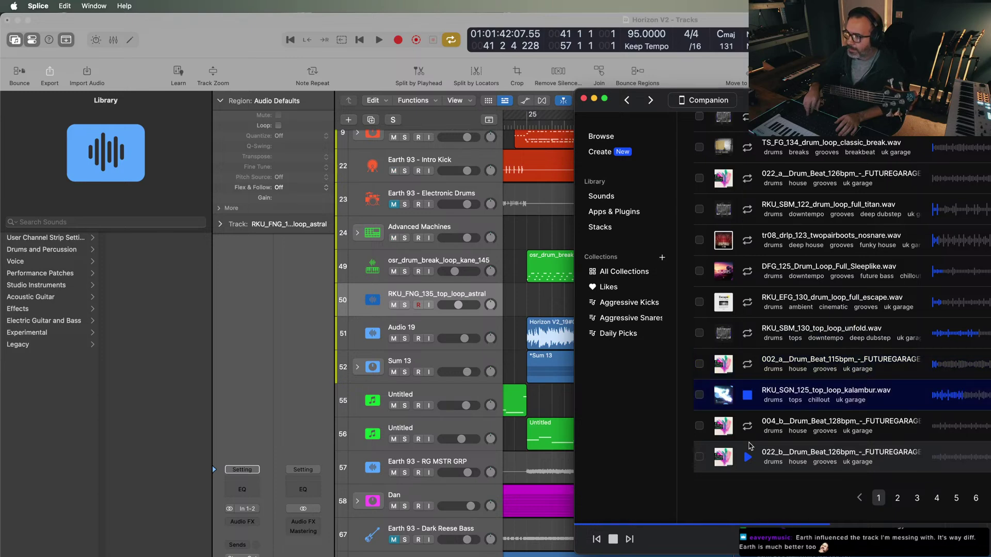
{"action": "key", "text": "Down"}
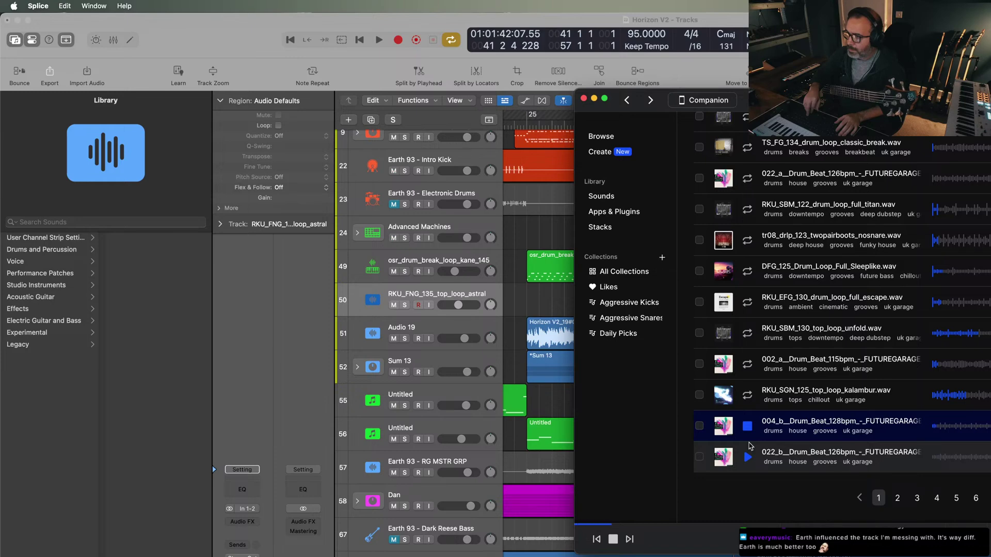
{"action": "key", "text": "Down"}
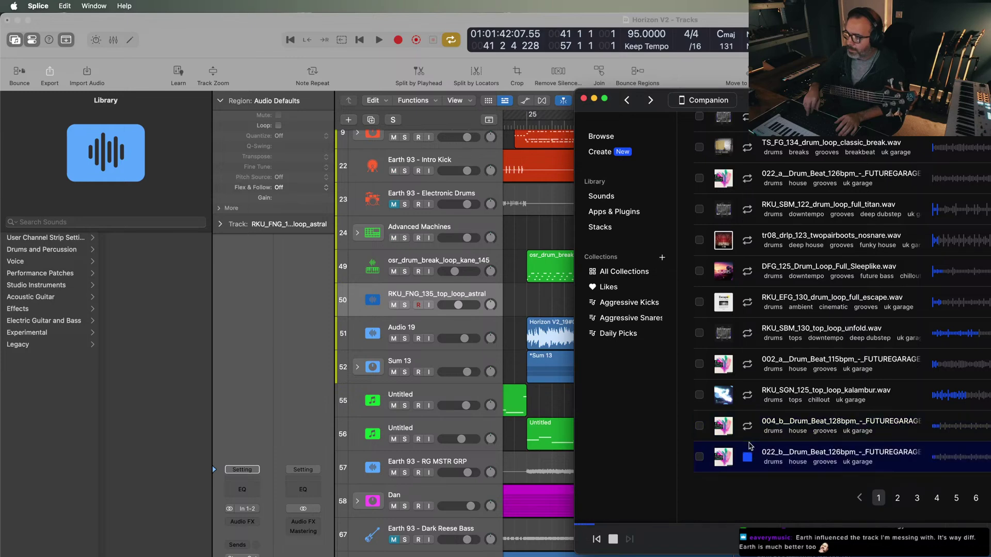
{"action": "key", "text": "space"}
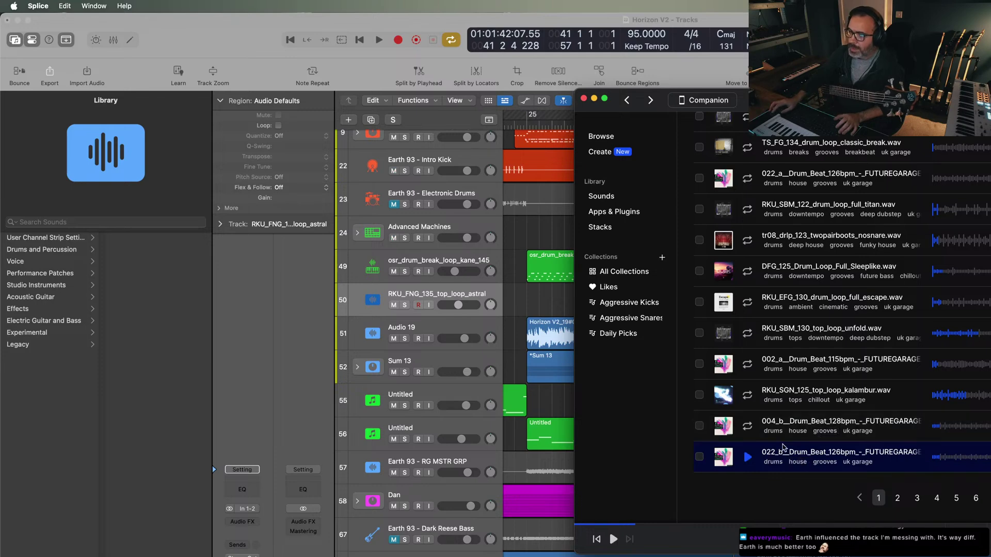
- Return to Logic Pro, select the Advanced Machines track, set the cycle to bars 9 to 25 and play the section
{"action": "left_click", "coordinate": [465, 295]}
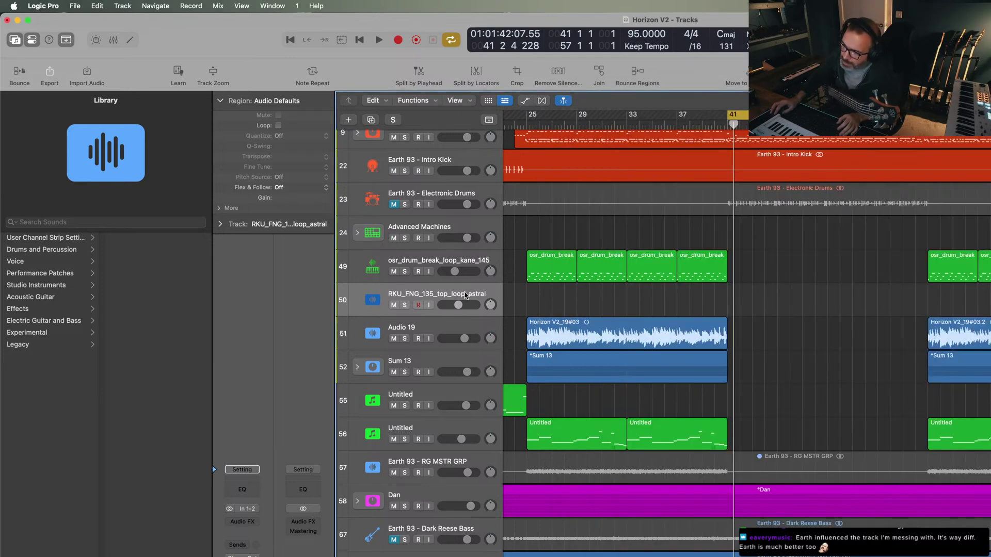
{"action": "left_click", "coordinate": [447, 233]}
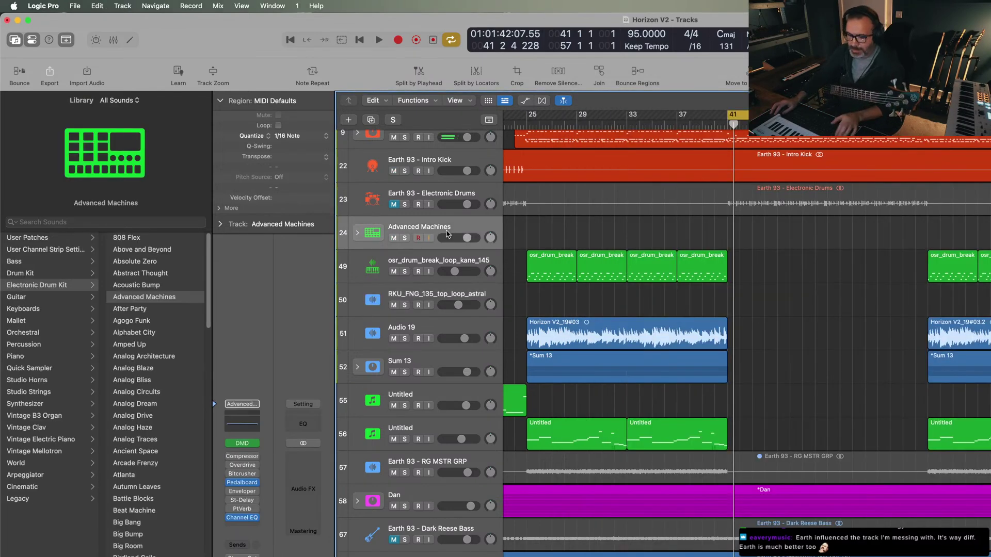
{"action": "scroll", "coordinate": [642, 333], "scroll_direction": "left", "scroll_amount": 10}
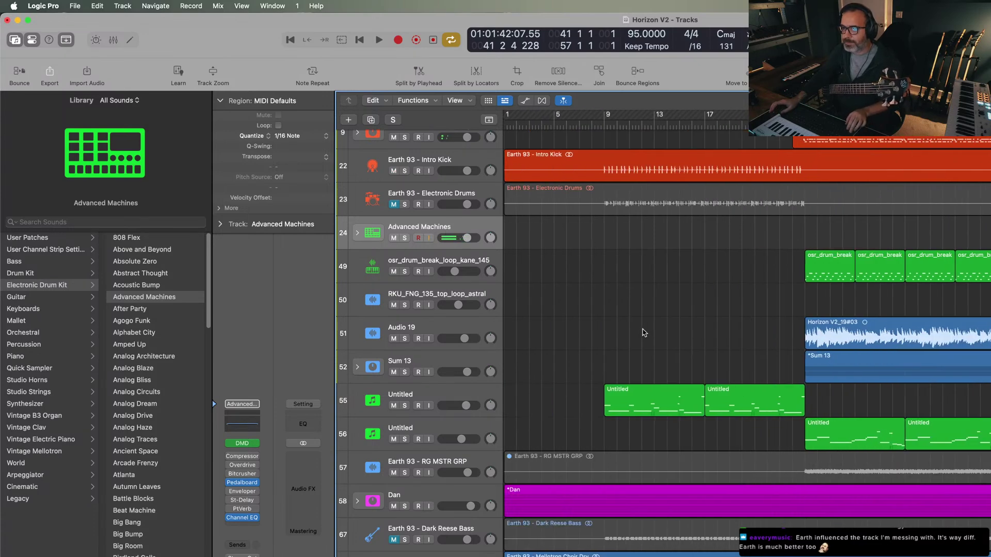
{"action": "left_click_drag", "start_coordinate": [608, 120], "coordinate": [735, 137]}
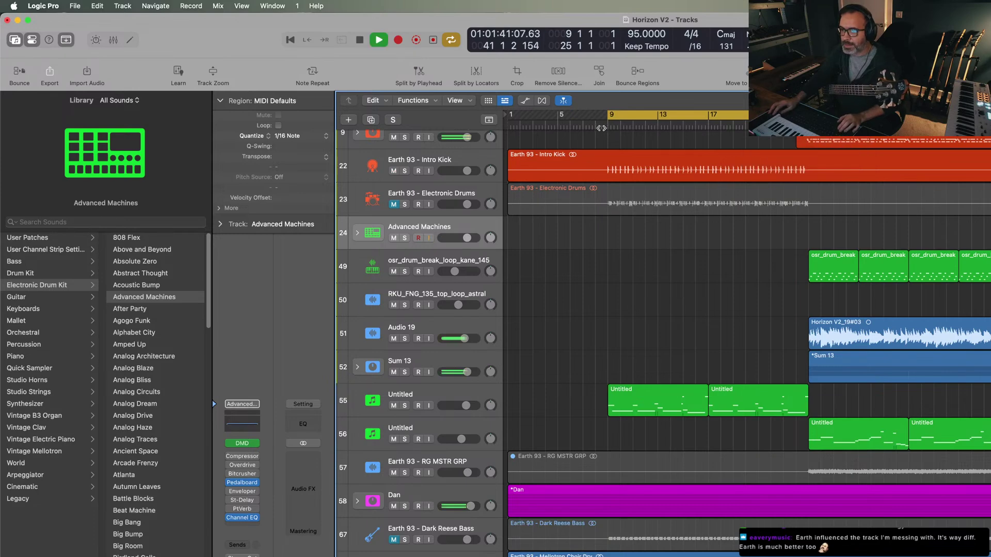
{"action": "key", "text": "space"}
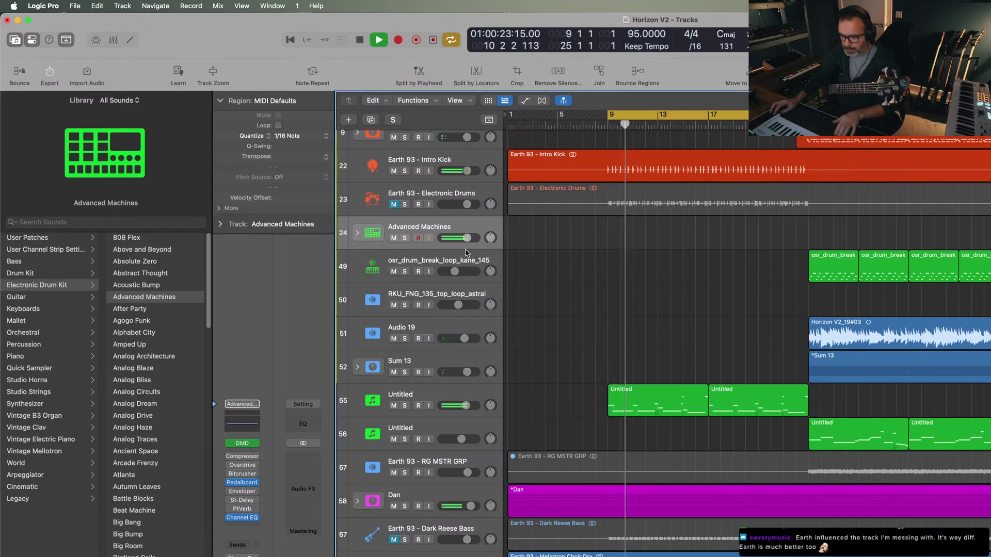
{"action": "key", "text": "space"}
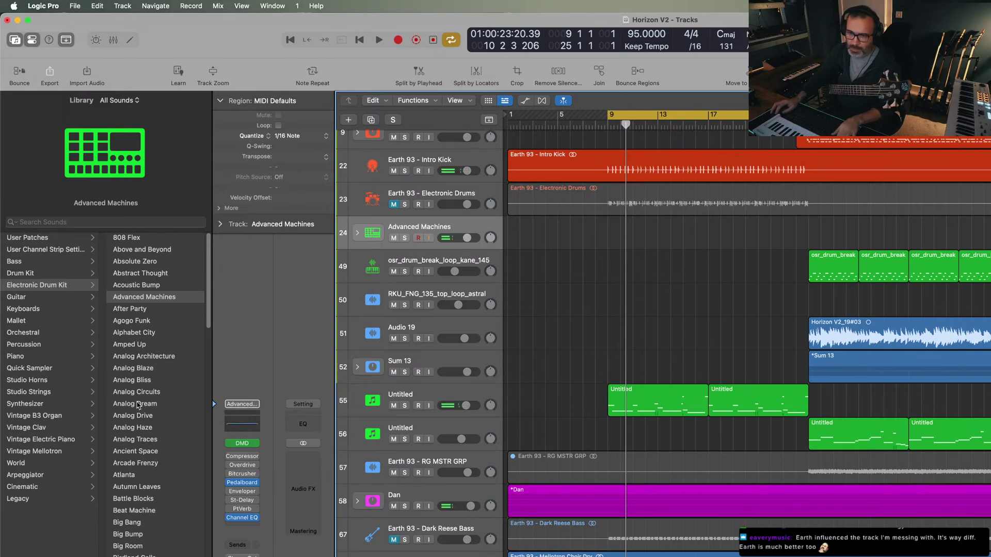
- Replace the Advanced Machines kit with Ancient Space, try it against the section and mute the Earth 93 - Intro Kick track
{"action": "left_click", "coordinate": [136, 451]}
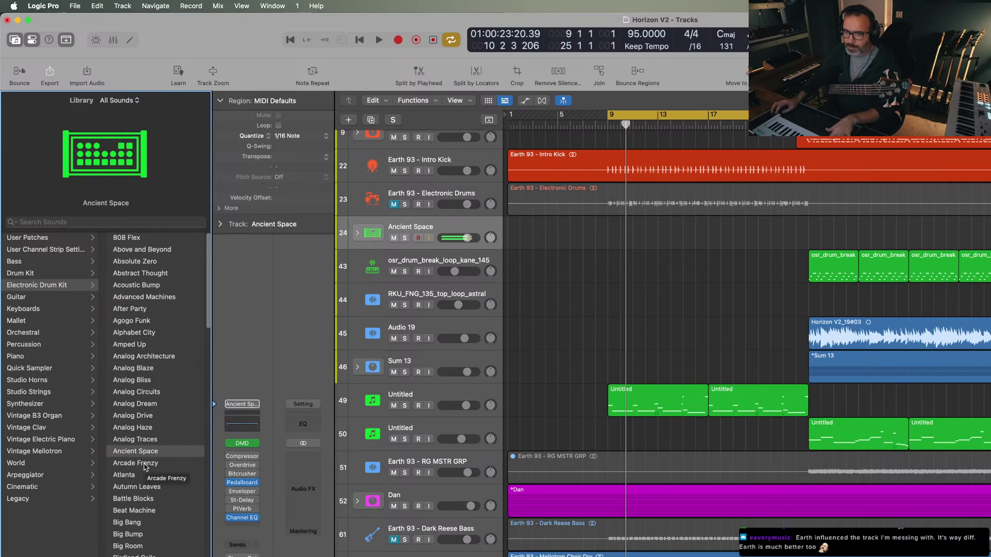
{"action": "key", "text": "space"}
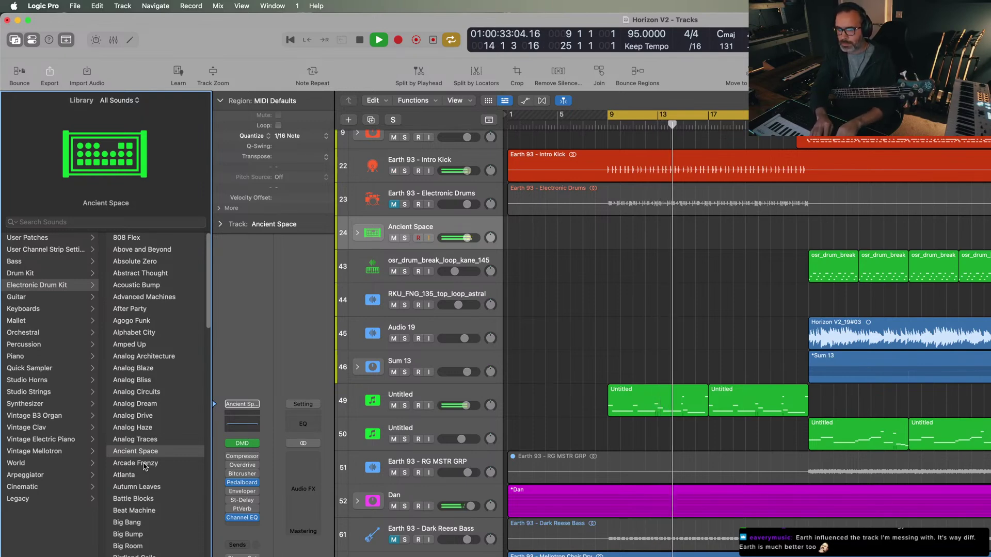
{"action": "key", "text": "space"}
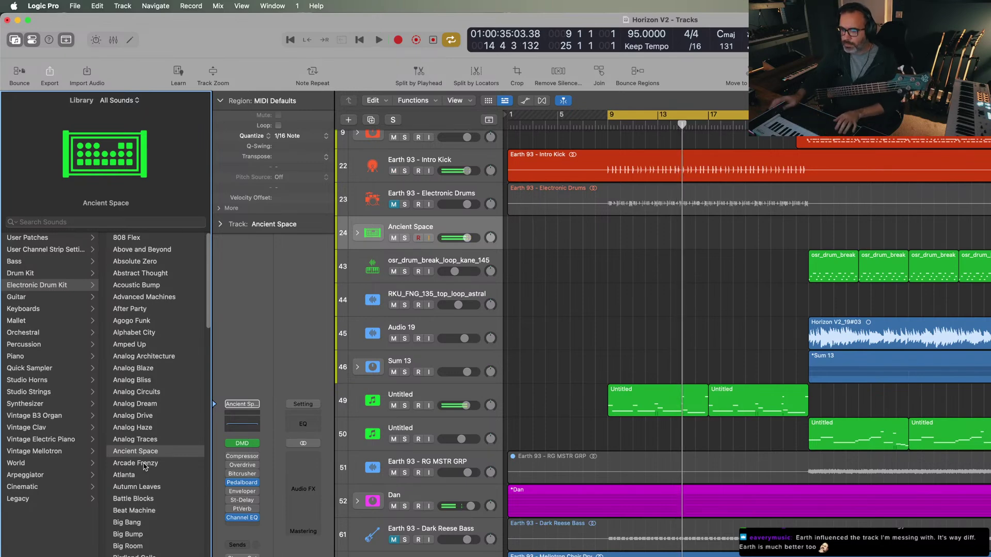
{"action": "left_click", "coordinate": [397, 170]}
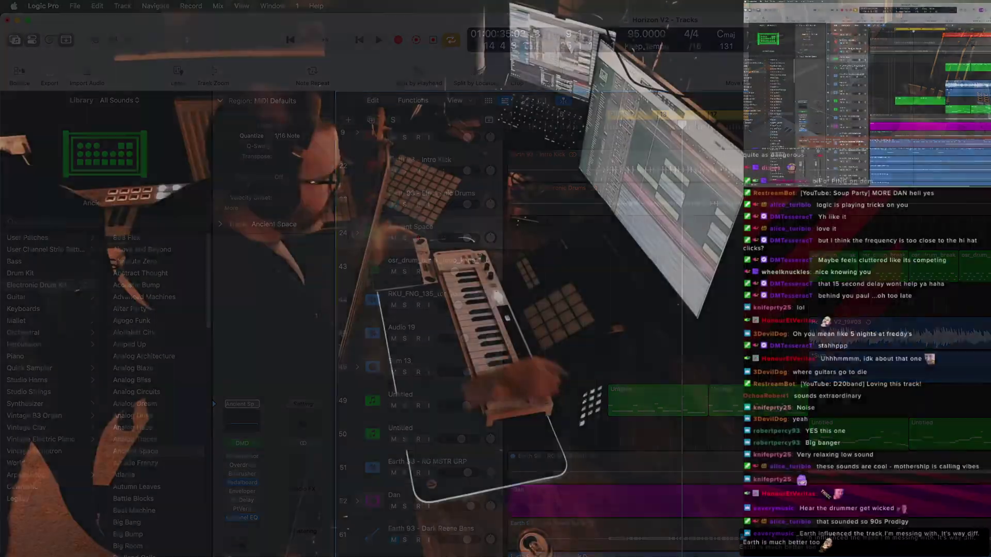
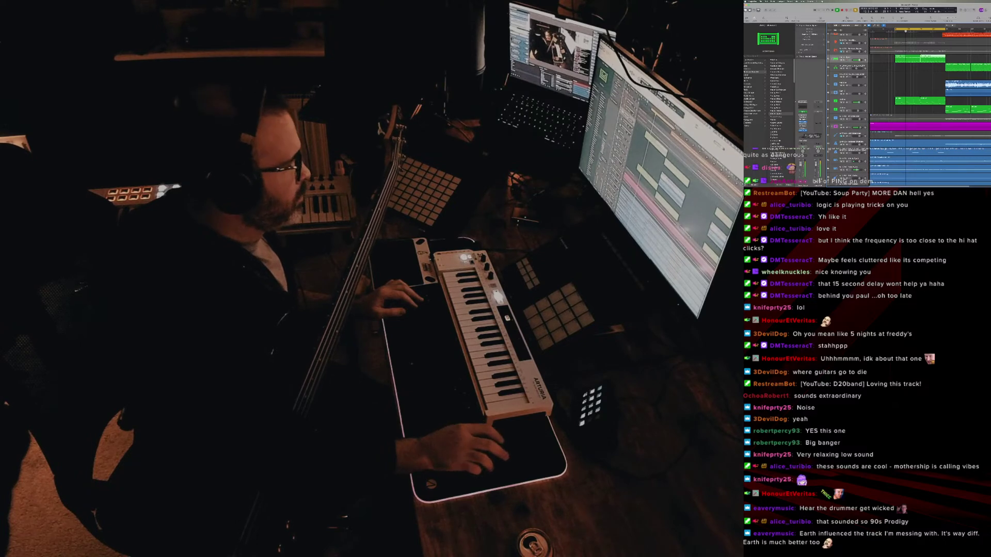
- Add a Cory's Rose drum kit track below Ancient Space and repeat its regions to fill bars 9 to 25
{"action": "left_click", "coordinate": [858, 61]}
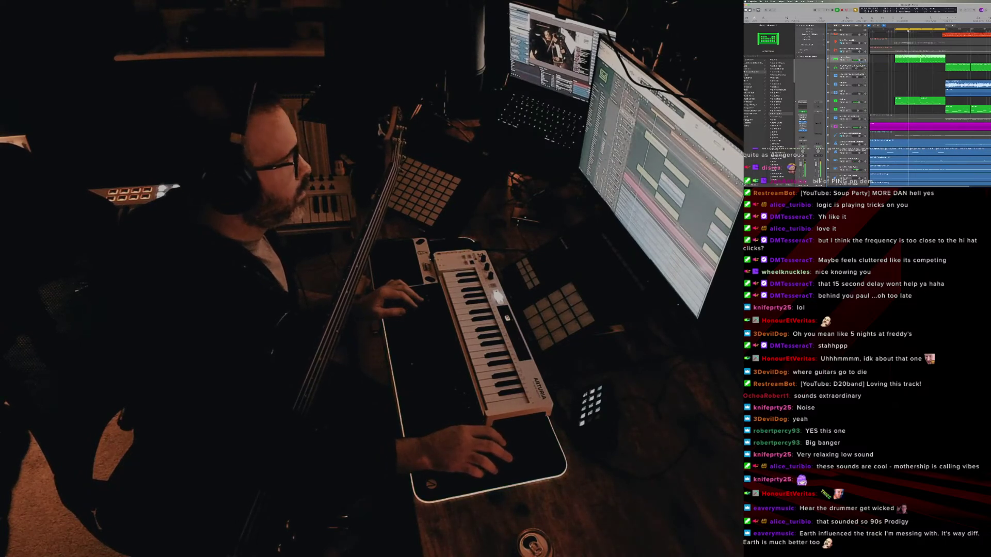
{"action": "left_click", "coordinate": [873, 62]}
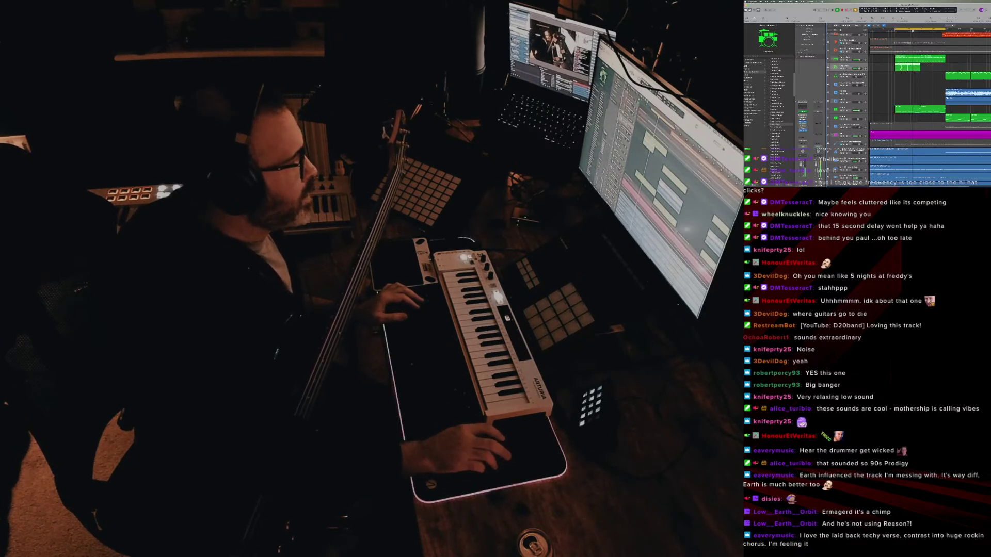
{"action": "mouse_move", "coordinate": [911, 67]}
{"action": "left_mouse_down"}
{"action": "mouse_move", "coordinate": [929, 69]}
{"action": "mouse_move", "coordinate": [897, 70]}
{"action": "left_mouse_up"}
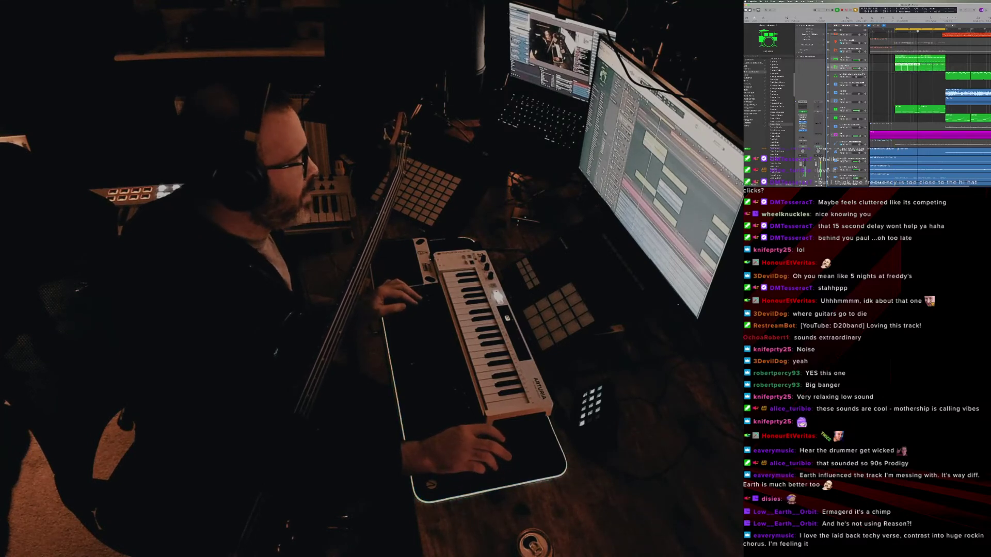
- Add another instrument track below Cory's Rose and try electronic drum kits on it, settling on Deep End
{"action": "left_click", "coordinate": [862, 68]}
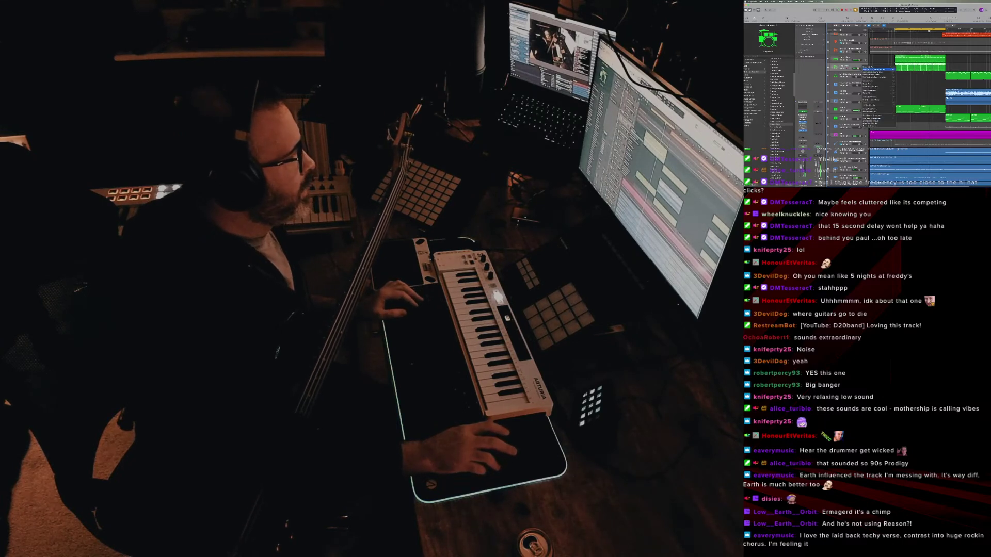
{"action": "left_click", "coordinate": [878, 69]}
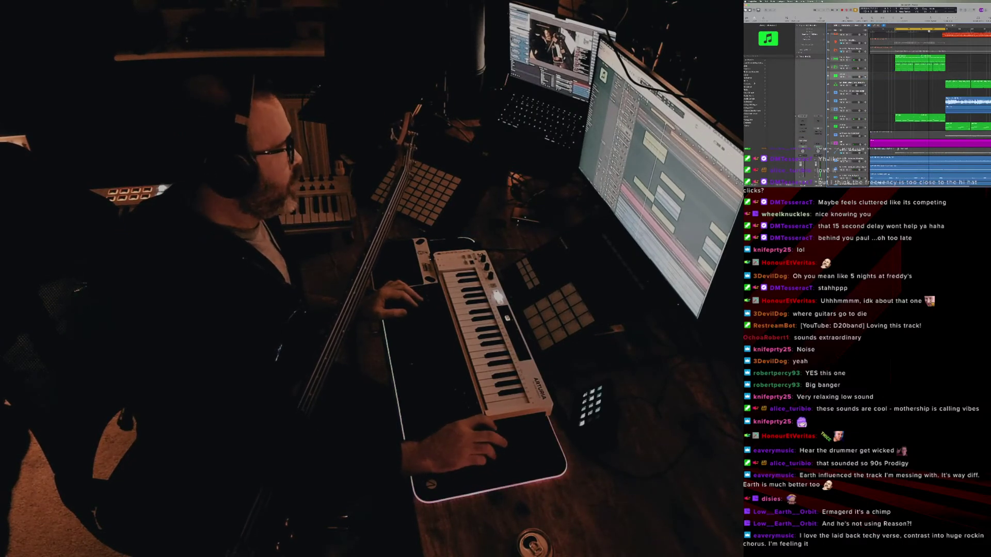
{"action": "left_click", "coordinate": [756, 71]}
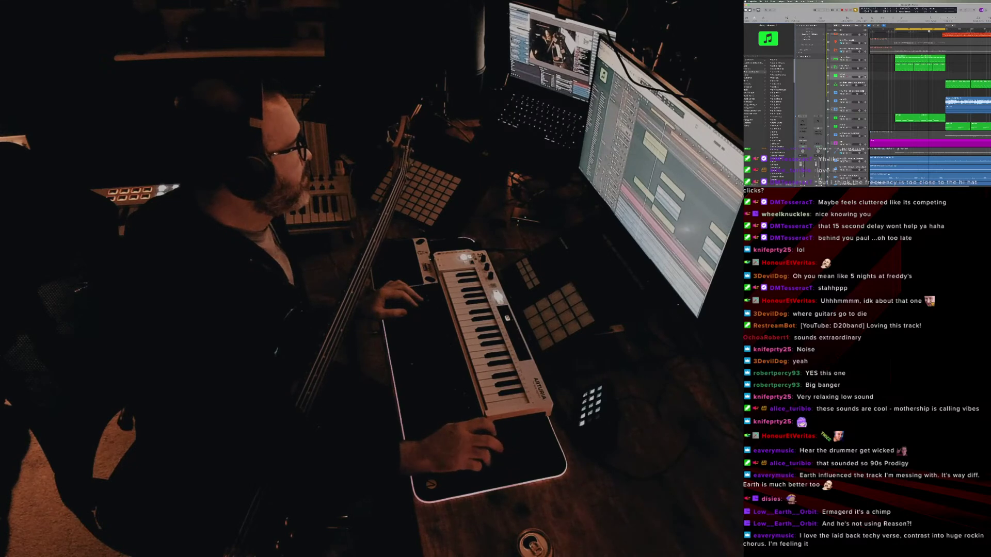
{"action": "left_click", "coordinate": [777, 69]}
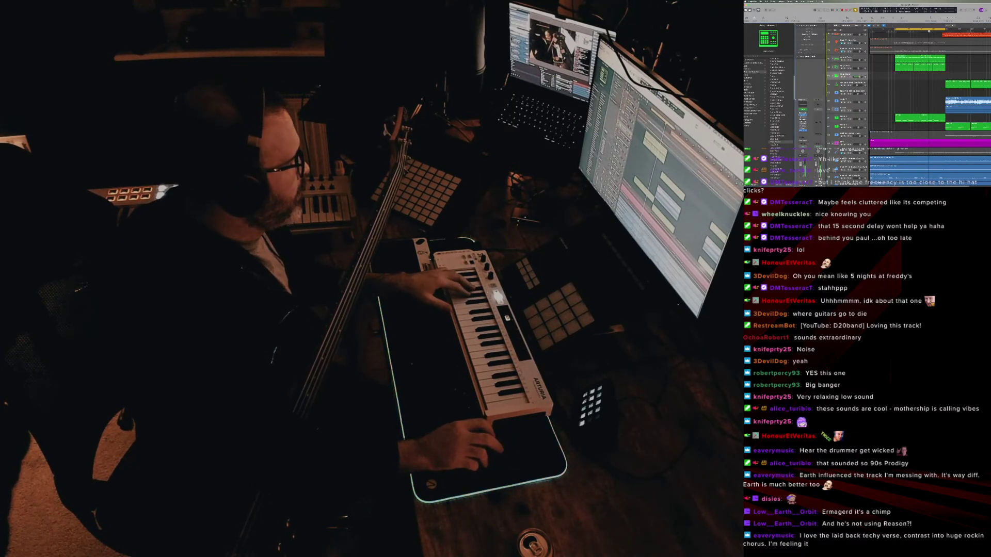
{"action": "key", "text": "Down"}
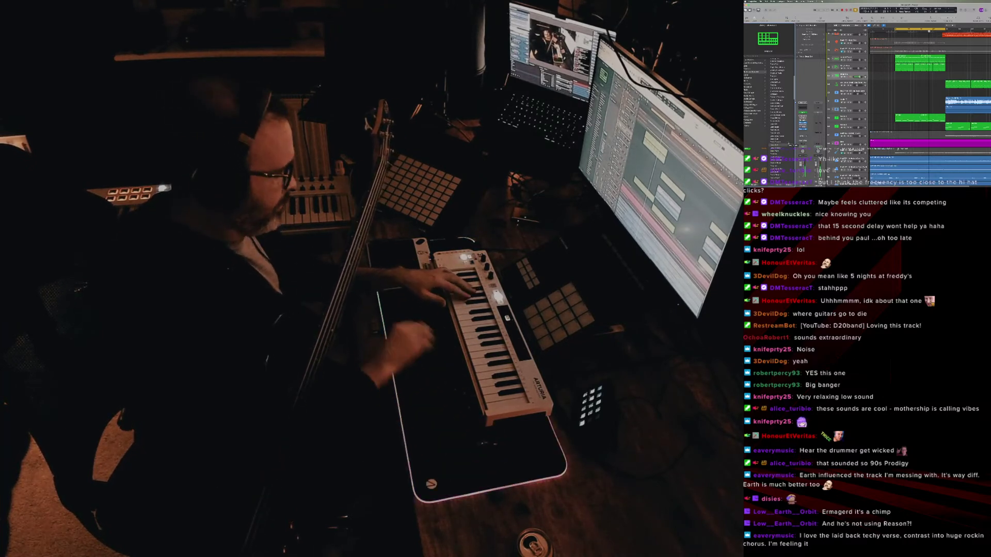
{"action": "key", "text": "space"}
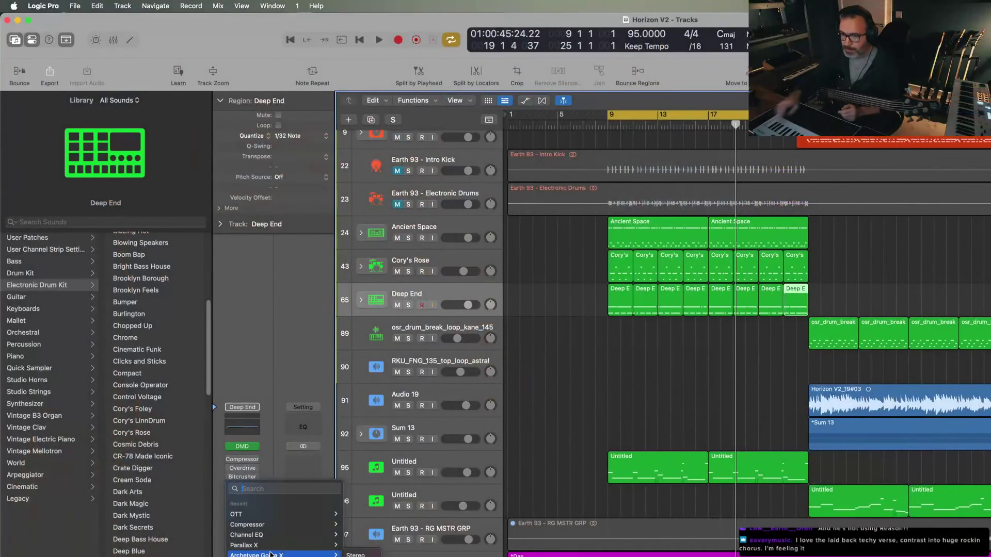
- Insert the Effectrix 2 effect on the Deep End track and move its plug-in window clear of the track list
{"action": "type", "text": "effec"}
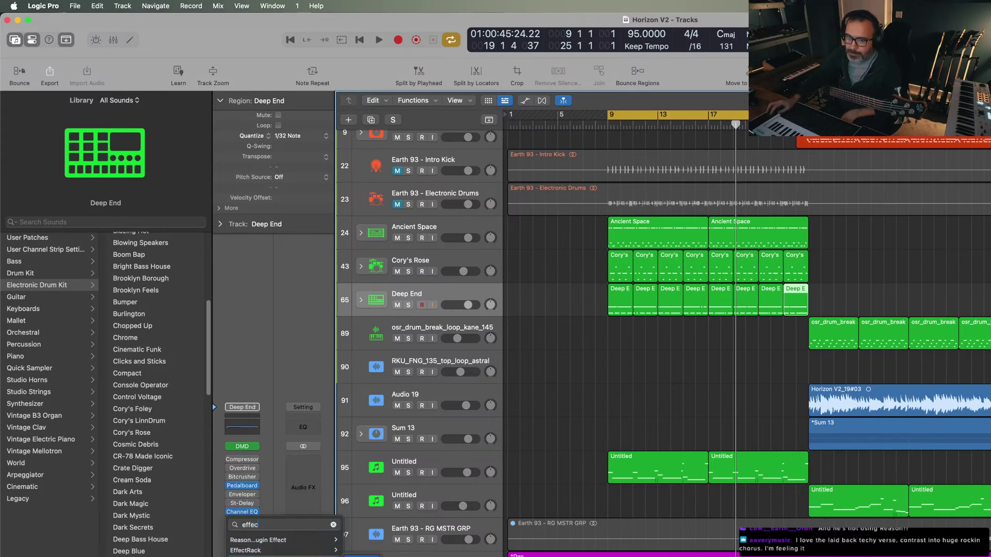
{"action": "left_click", "coordinate": [362, 556]}
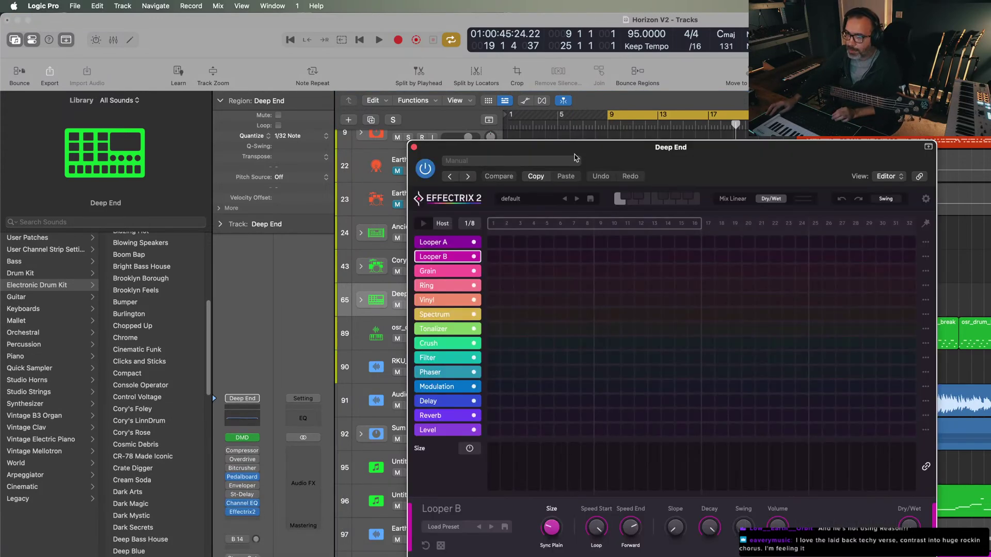
{"action": "left_click_drag", "start_coordinate": [575, 158], "coordinate": [954, 268]}
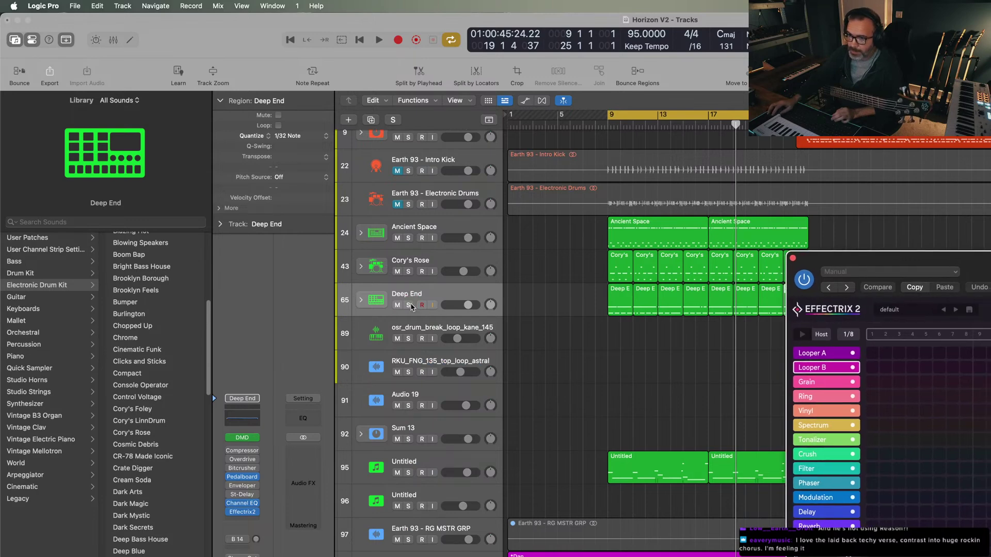
- Solo the Deep End track and audition Effectrix 2 presets from Breaks [Miclop], including Falling 1, Falling 2, Rise 2 and UpFilter 2
{"action": "left_click", "coordinate": [408, 305]}
{"action": "left_click_drag", "start_coordinate": [958, 309], "coordinate": [729, 185]}
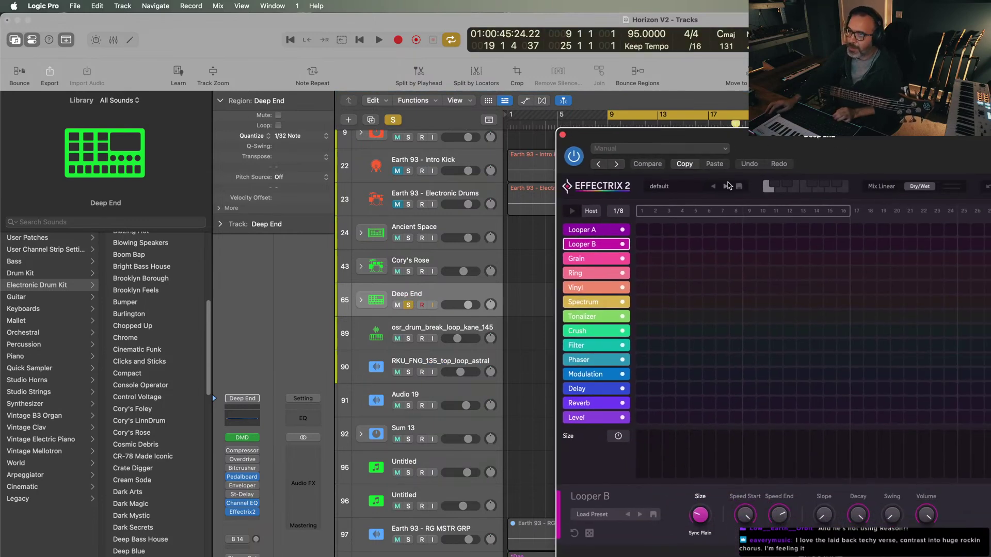
{"action": "key", "text": "space"}
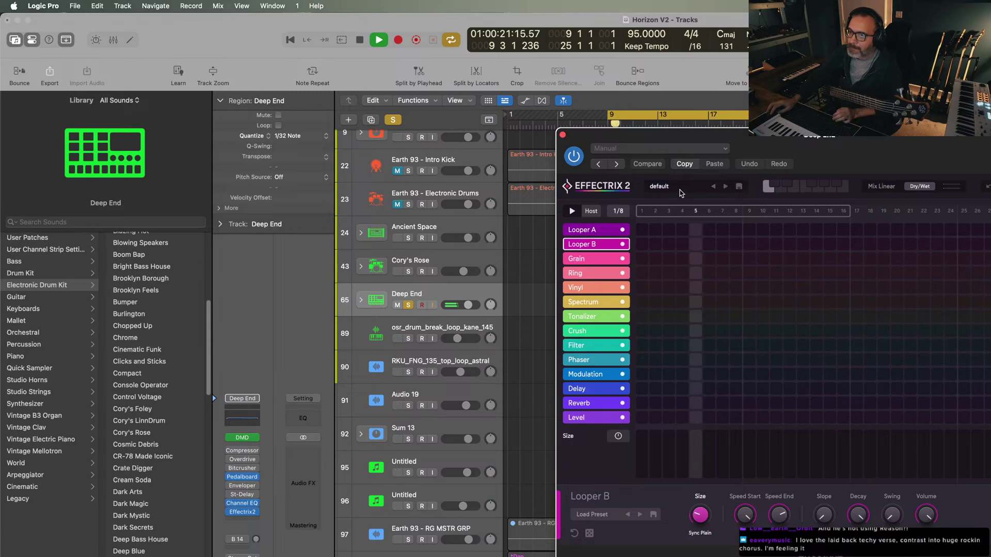
{"action": "left_click", "coordinate": [663, 187]}
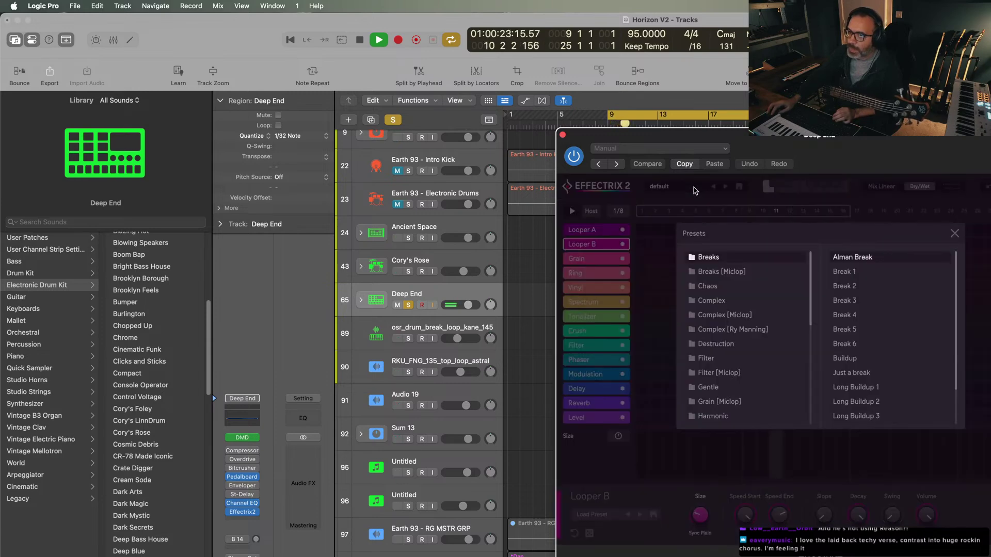
{"action": "left_click", "coordinate": [721, 272]}
{"action": "left_click", "coordinate": [846, 257]}
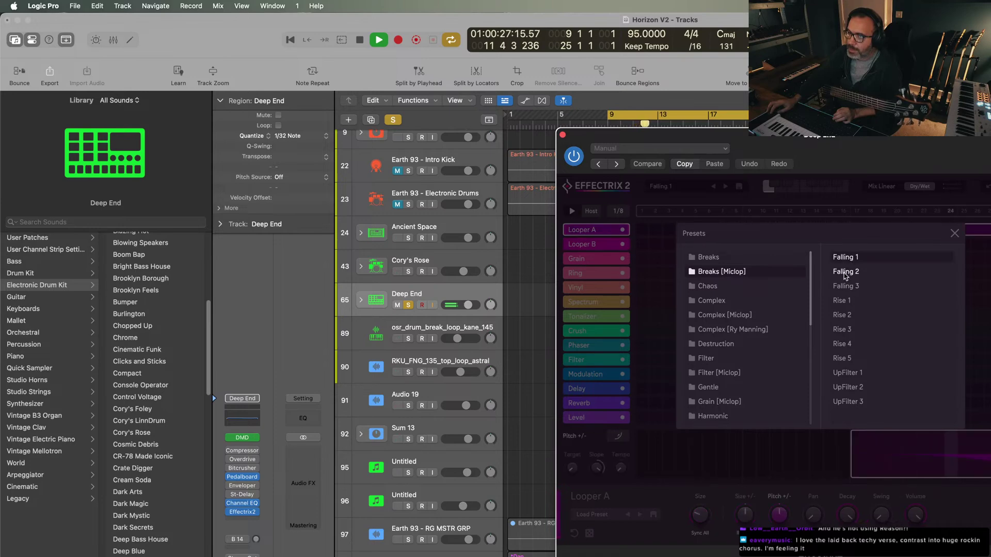
{"action": "left_click", "coordinate": [845, 272]}
{"action": "left_click", "coordinate": [842, 315]}
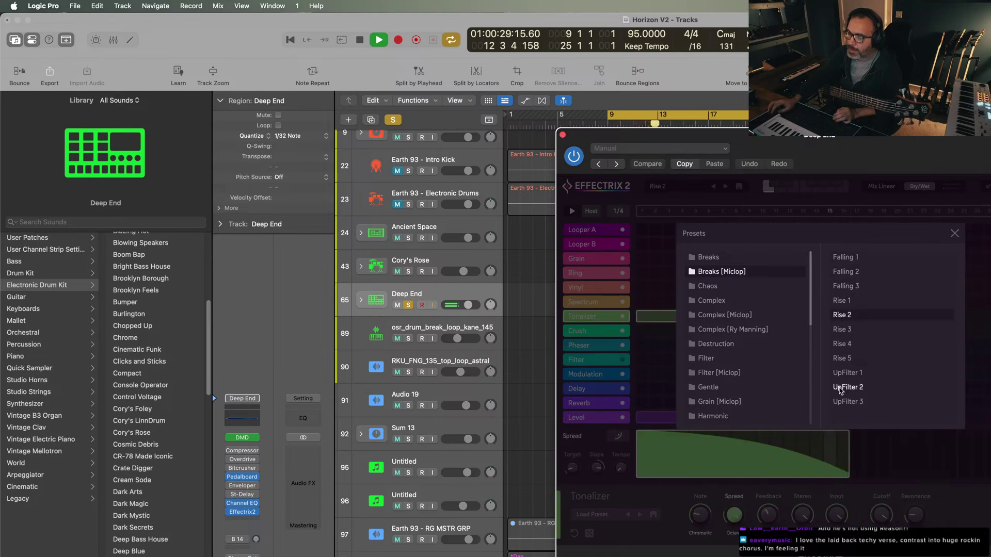
{"action": "left_click", "coordinate": [840, 388]}
- Audition the Complex presets in Effectrix 2 from Alien Visit to Bit Stage and settle on Circus Shot
{"action": "left_click", "coordinate": [712, 301]}
{"action": "left_click", "coordinate": [848, 260]}
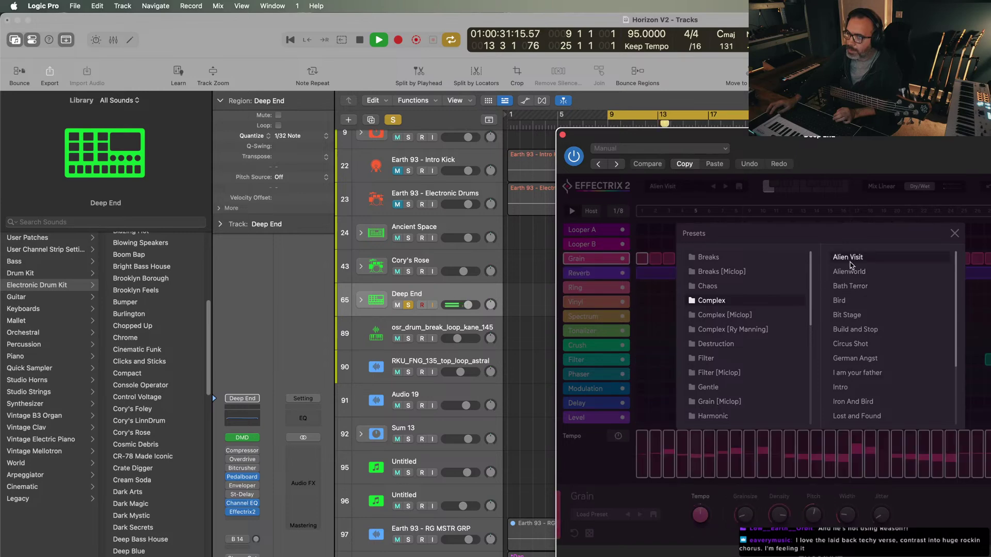
{"action": "left_click", "coordinate": [849, 273]}
{"action": "left_click", "coordinate": [849, 288]}
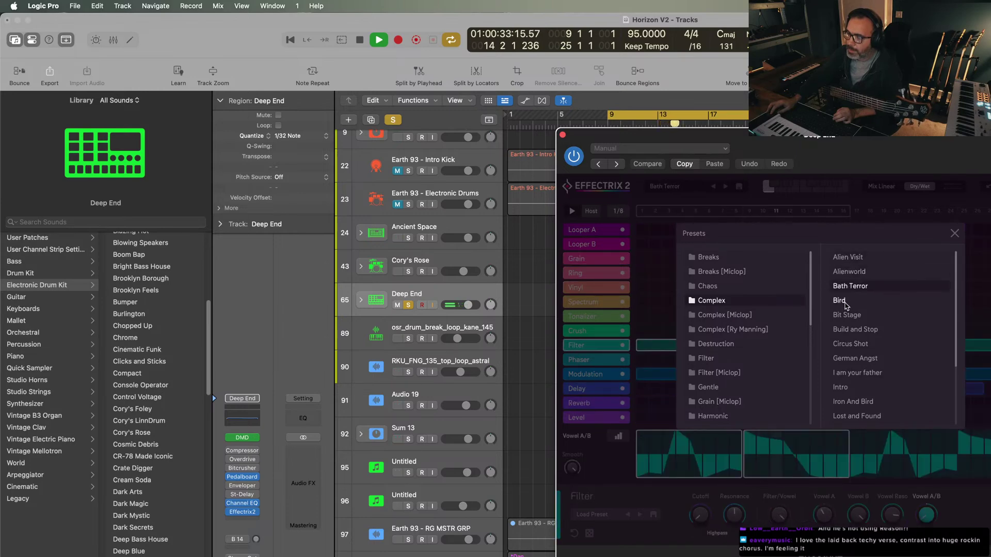
{"action": "left_click", "coordinate": [841, 301]}
{"action": "left_click", "coordinate": [847, 316]}
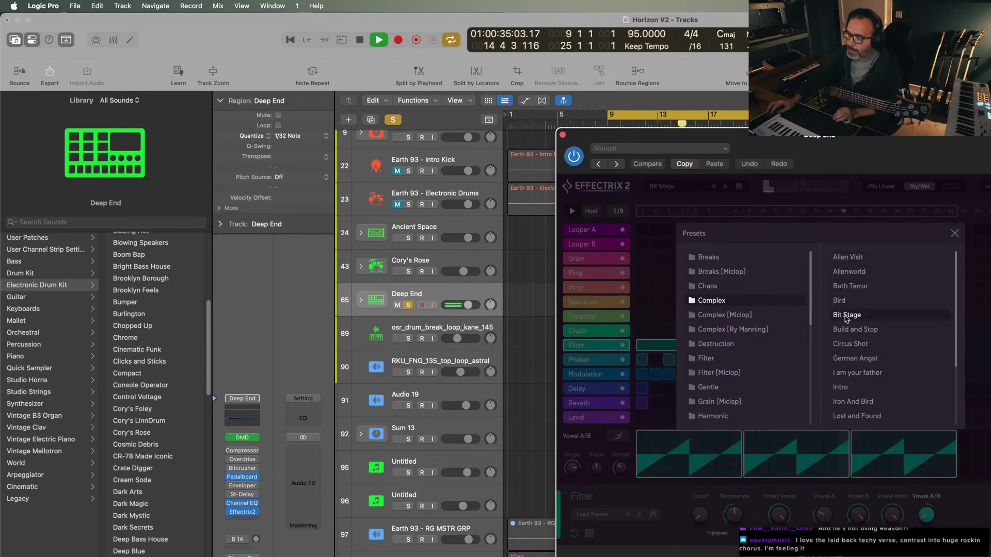
{"action": "left_click", "coordinate": [850, 344]}
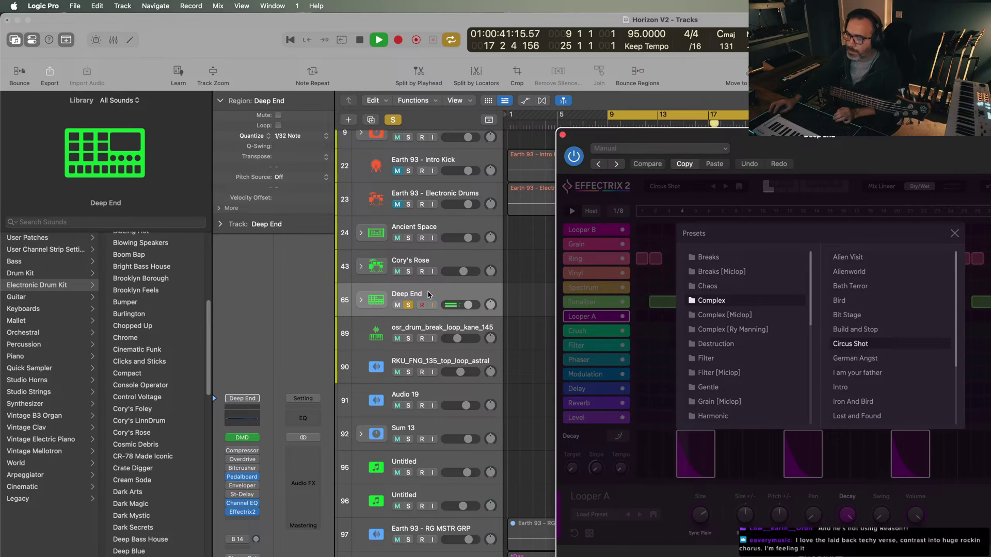
- Unsolo the Deep End track, lower its volume slightly against the full mix and close the Effectrix 2 window
{"action": "left_click", "coordinate": [412, 305]}
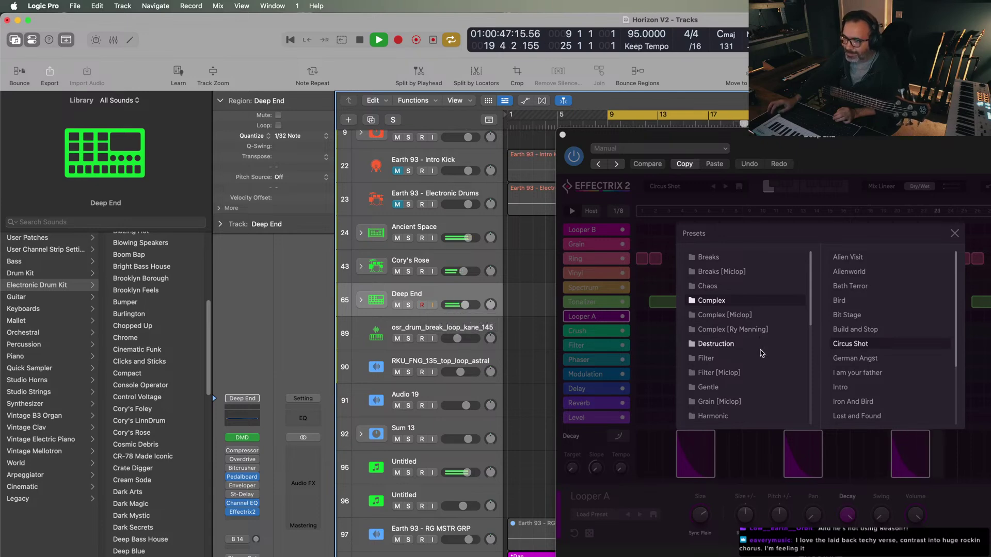
{"action": "left_click_drag", "start_coordinate": [465, 305], "coordinate": [464, 308]}
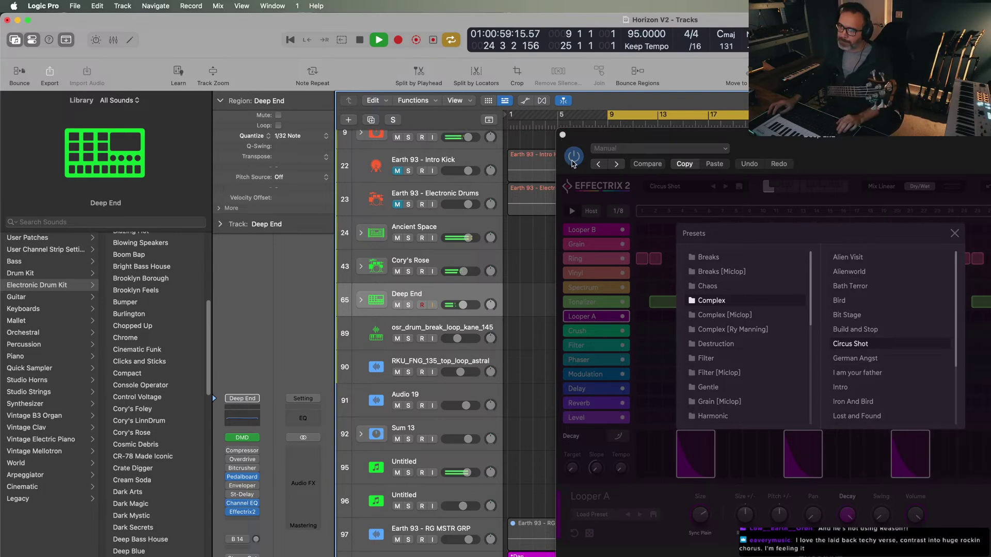
{"action": "left_click", "coordinate": [561, 133]}
{"action": "key", "text": "space"}
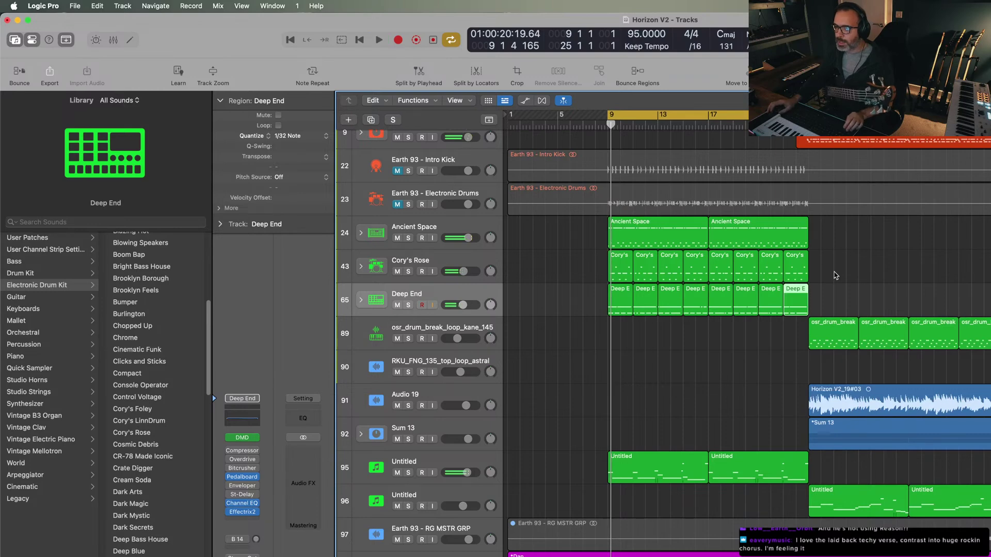
- Split off and mute the last beat of the second Ancient Space region, just before bar 25
{"action": "scroll", "coordinate": [836, 276], "scroll_direction": "right", "scroll_amount": 2}
{"action": "scroll", "coordinate": [836, 276], "scroll_direction": "right", "scroll_amount": 3}
{"action": "scroll", "coordinate": [785, 269], "scroll_direction": "up", "scroll_amount": 2}
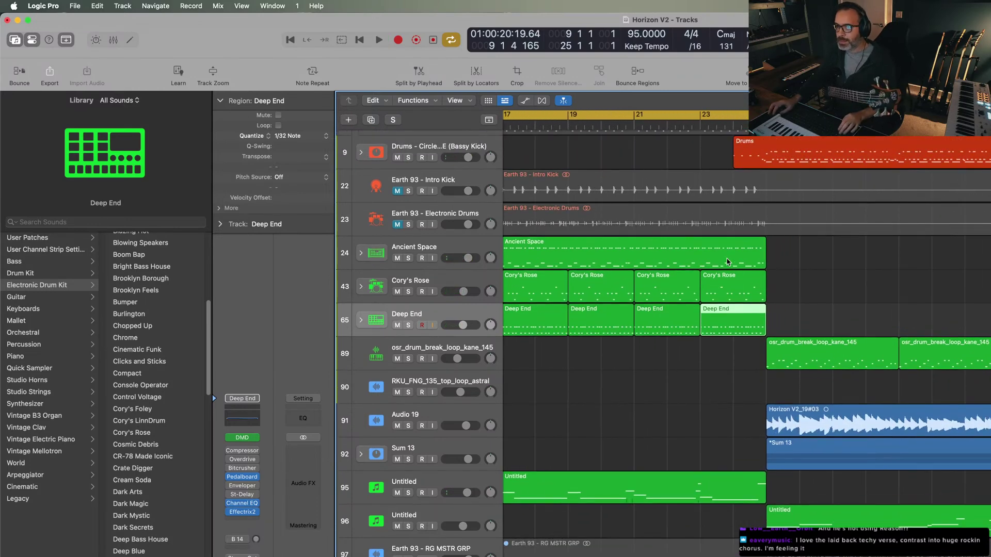
{"action": "scroll", "coordinate": [779, 263], "scroll_direction": "up", "scroll_amount": 2}
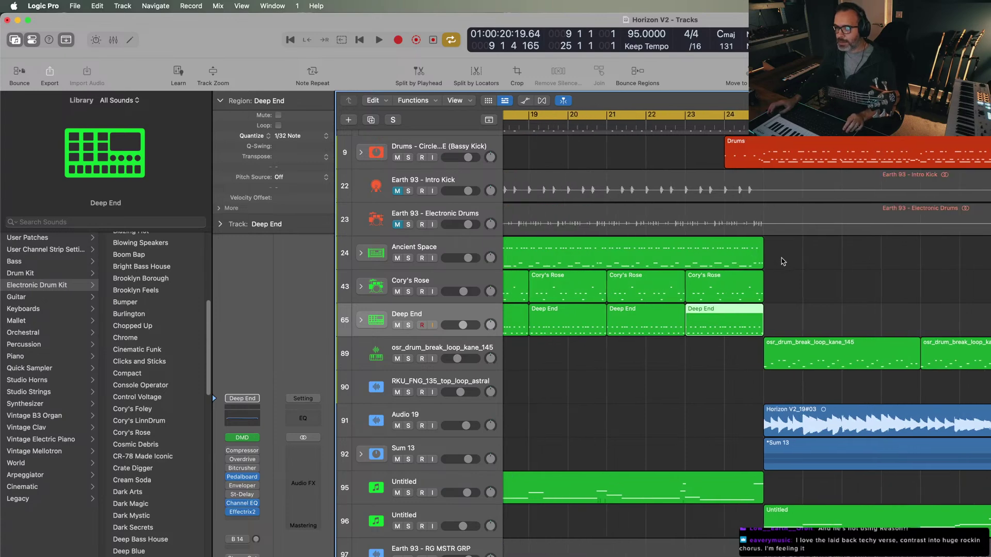
{"action": "left_click", "coordinate": [744, 261]}
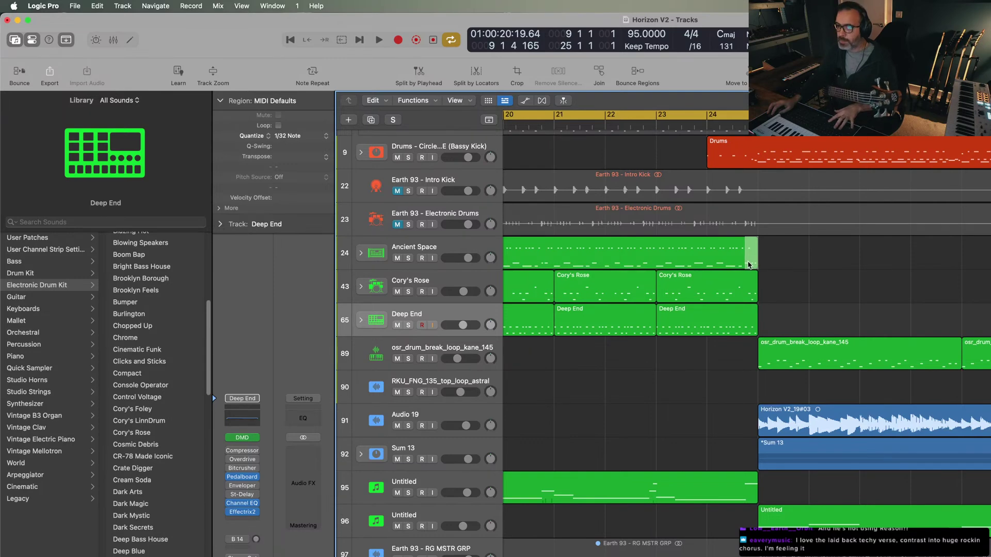
{"action": "left_click", "coordinate": [666, 126]}
{"action": "key", "text": "space"}
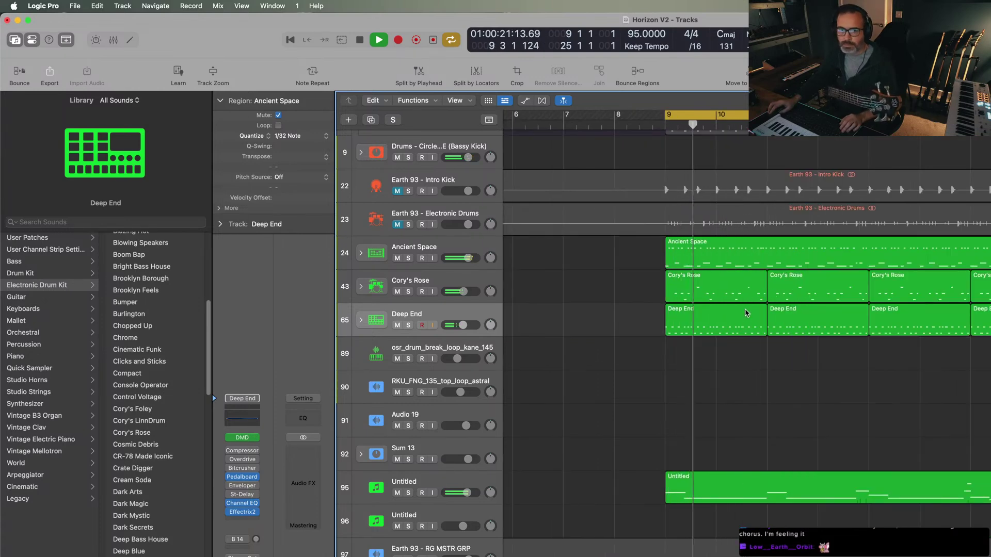
- Extend the cycle range to run from bar 1 to bar 97 and play the song from the beginning
{"action": "key", "text": "space"}
{"action": "key", "text": "z"}
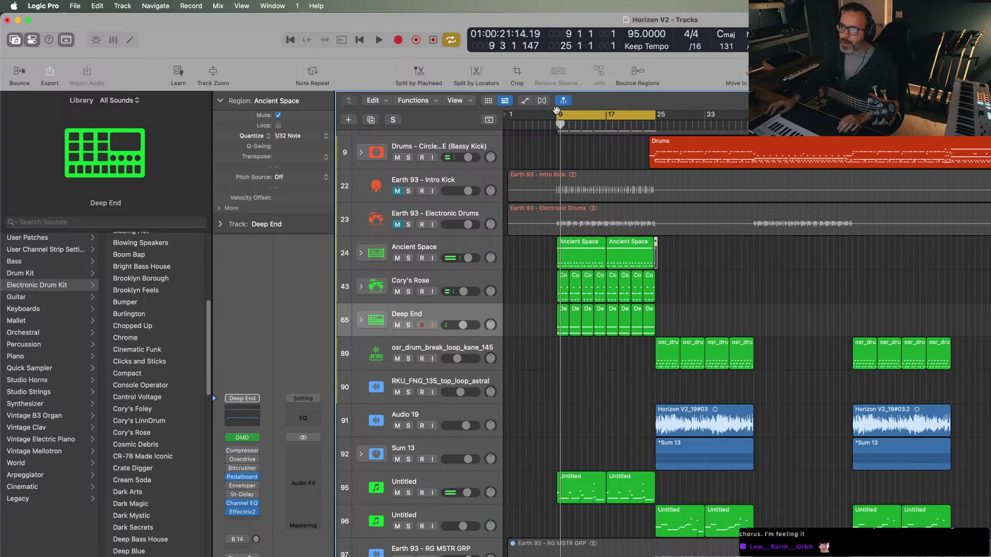
{"action": "left_click_drag", "start_coordinate": [557, 115], "coordinate": [509, 115]}
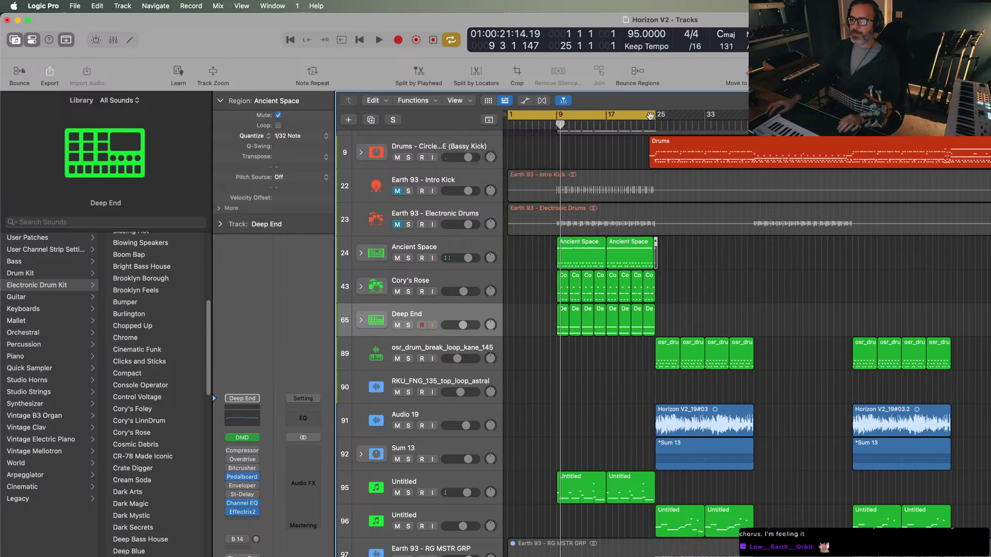
{"action": "left_click_drag", "start_coordinate": [650, 116], "coordinate": [988, 115]}
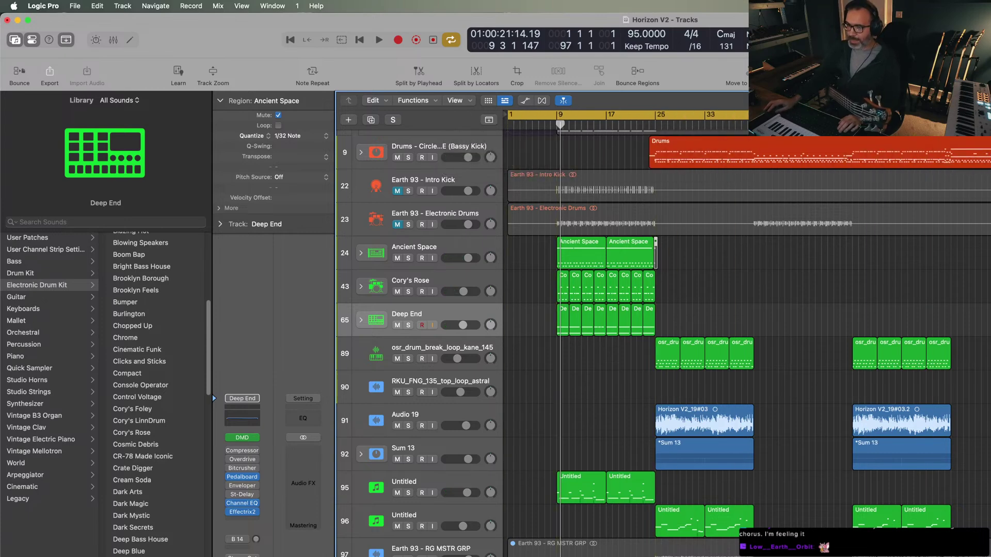
{"action": "scroll", "coordinate": [742, 334], "scroll_direction": "up", "scroll_amount": 3}
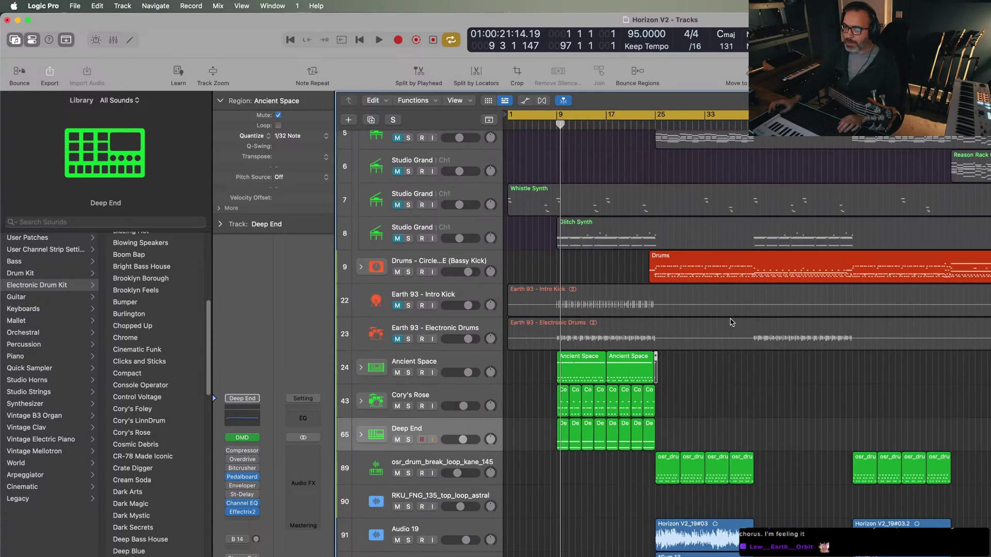
{"action": "left_click", "coordinate": [288, 45]}
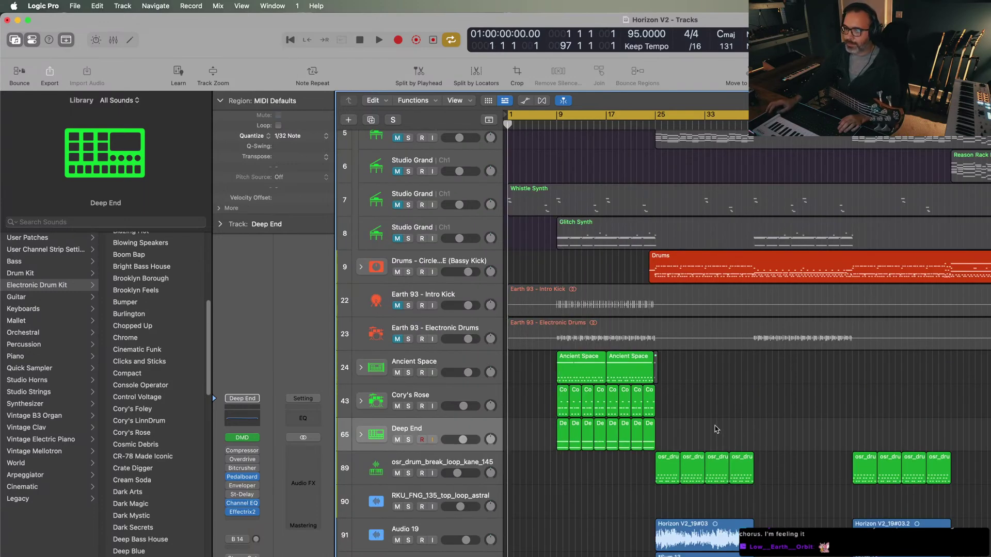
{"action": "scroll", "coordinate": [688, 453], "scroll_direction": "down", "scroll_amount": 4}
{"action": "key", "text": "space"}
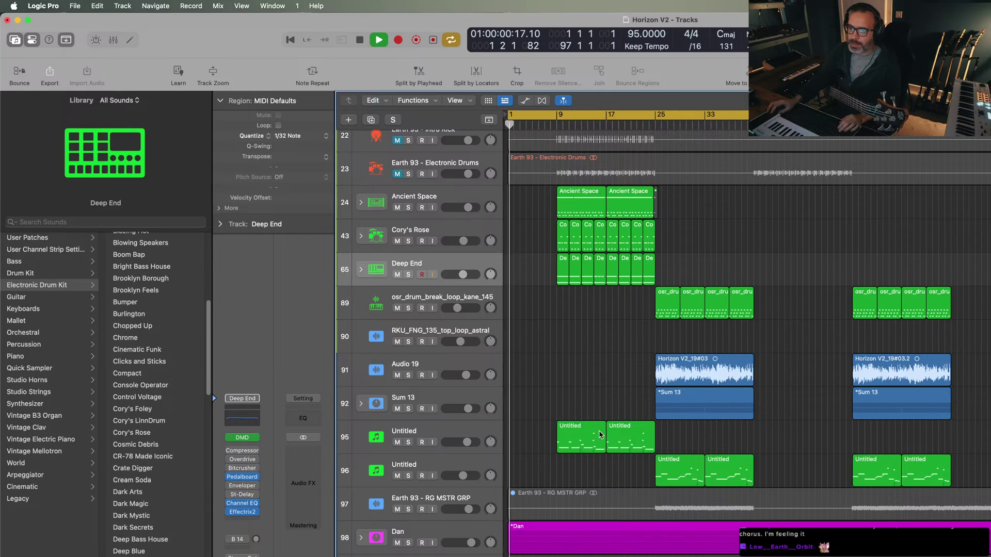
- Copy the Untitled MIDI region on track 95 from bar 9 to bar 1
{"action": "left_click", "coordinate": [572, 445]}
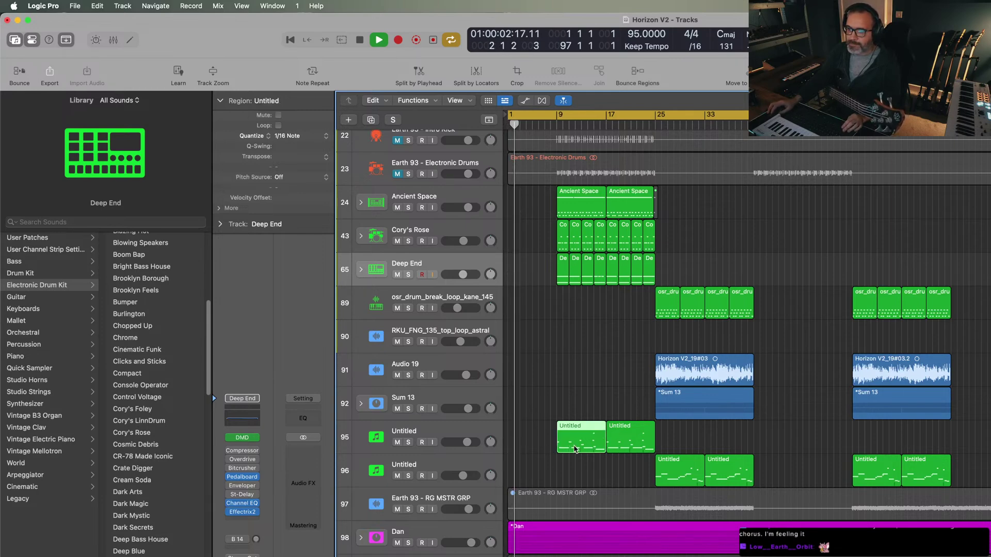
{"action": "left_click_drag", "start_coordinate": [585, 449], "coordinate": [537, 450]}
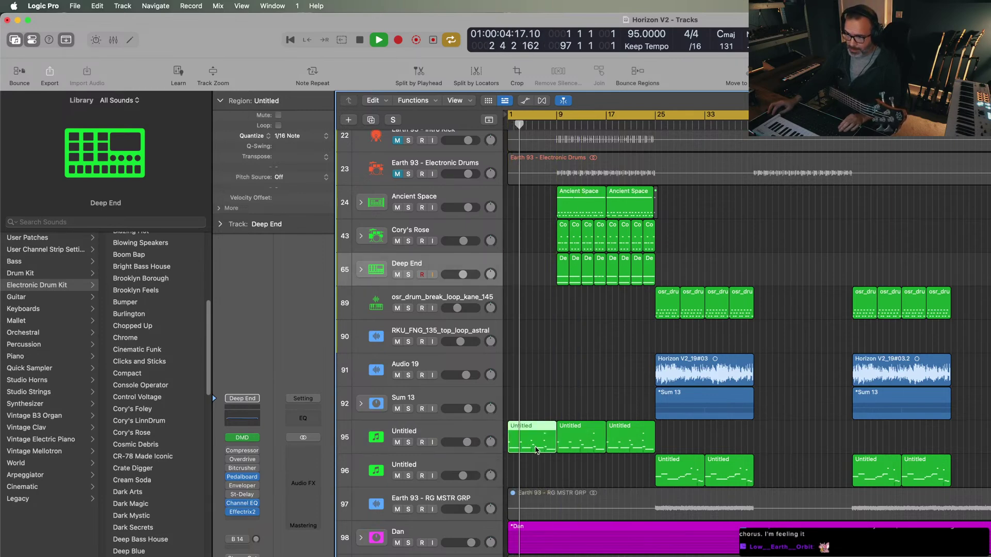
{"action": "double_click", "coordinate": [536, 450]}
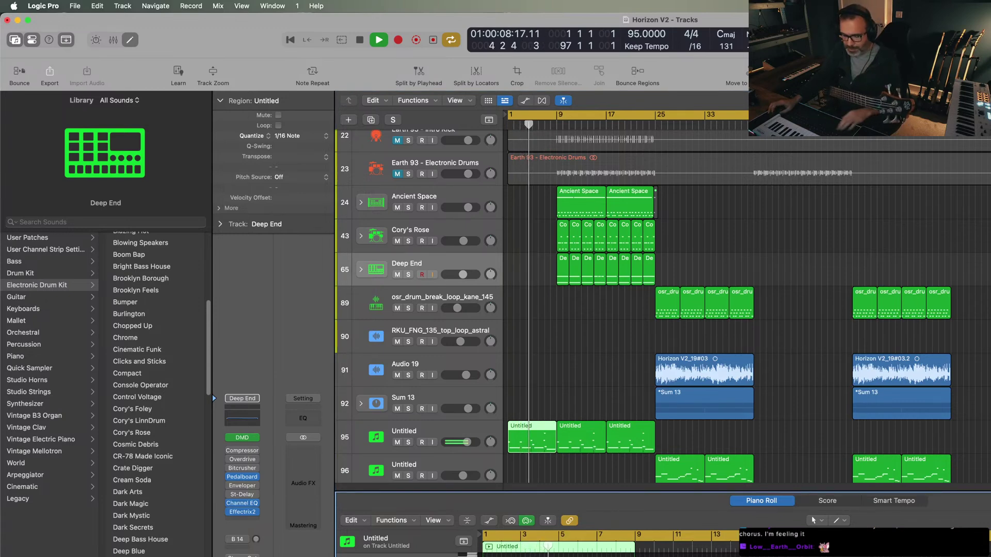
{"action": "key", "text": "e"}
- Look over the track list from the Earth 93 group and bass tracks up to Sub 1 while the song plays
{"action": "scroll", "coordinate": [476, 470], "scroll_direction": "down", "scroll_amount": 2}
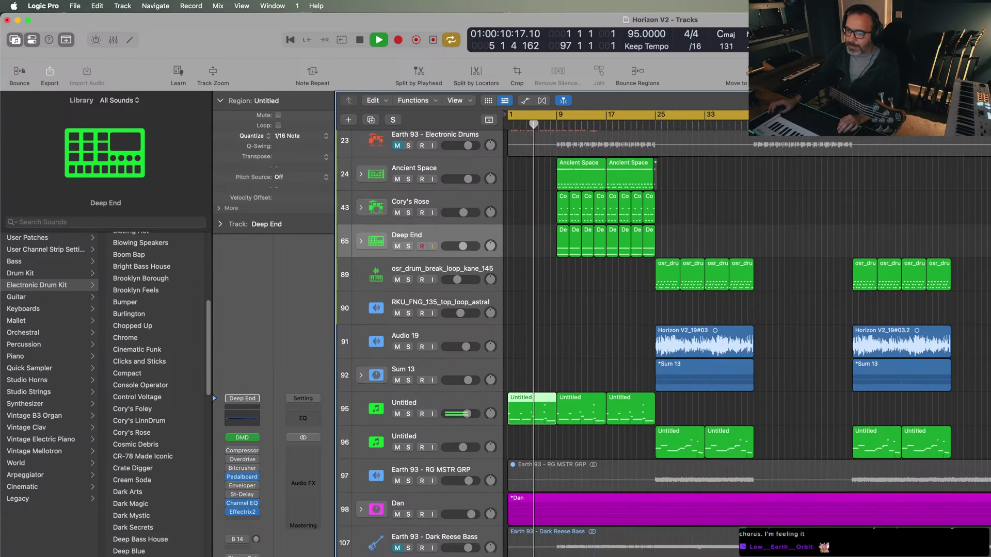
{"action": "left_click", "coordinate": [515, 479]}
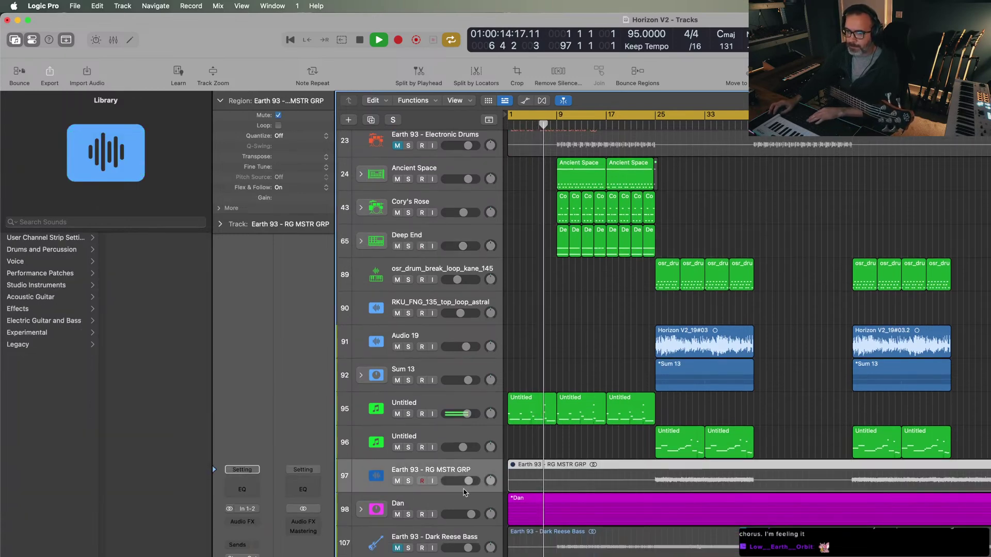
{"action": "scroll", "coordinate": [597, 523], "scroll_direction": "down", "scroll_amount": 4}
{"action": "scroll", "coordinate": [598, 523], "scroll_direction": "up", "scroll_amount": 14}
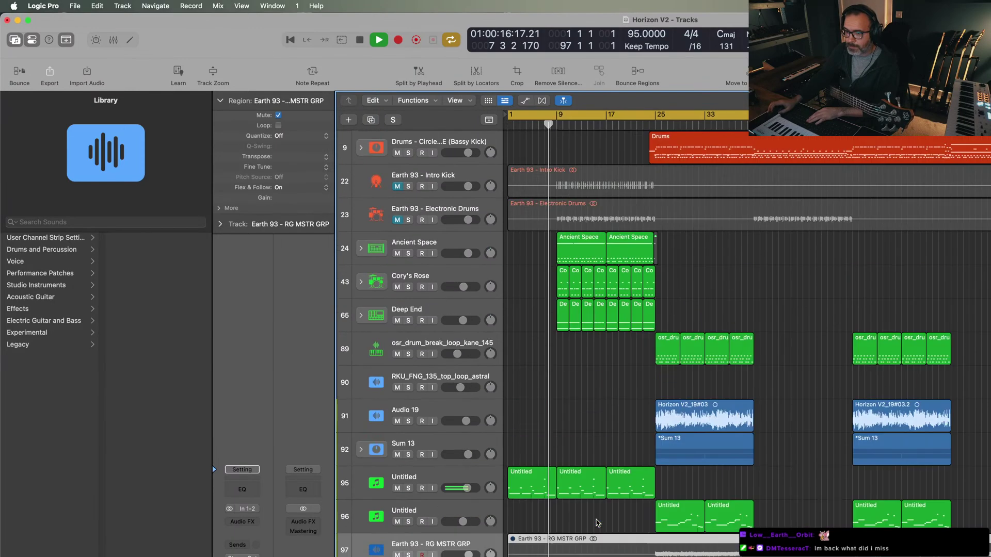
{"action": "scroll", "coordinate": [597, 523], "scroll_direction": "up", "scroll_amount": 7}
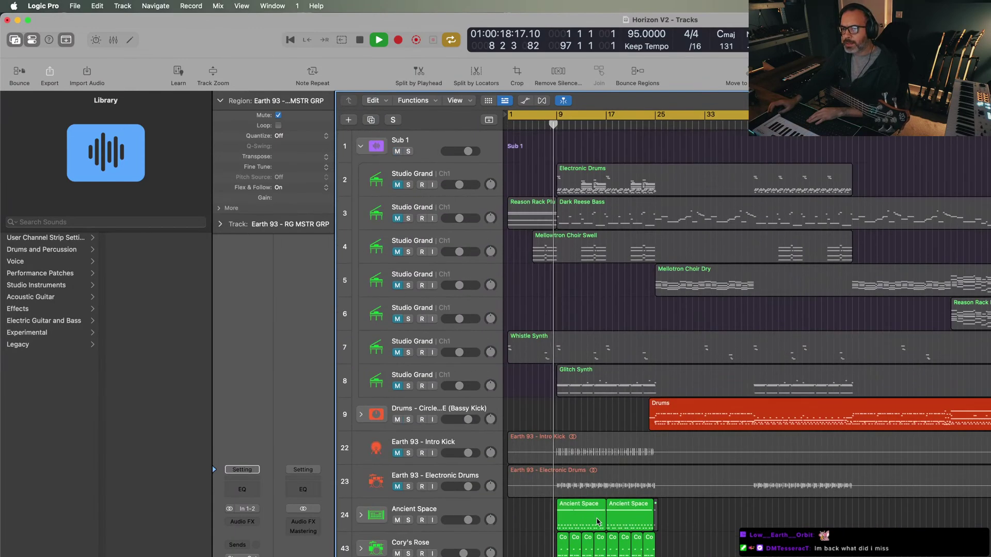
{"action": "scroll", "coordinate": [597, 523], "scroll_direction": "down", "scroll_amount": 12}
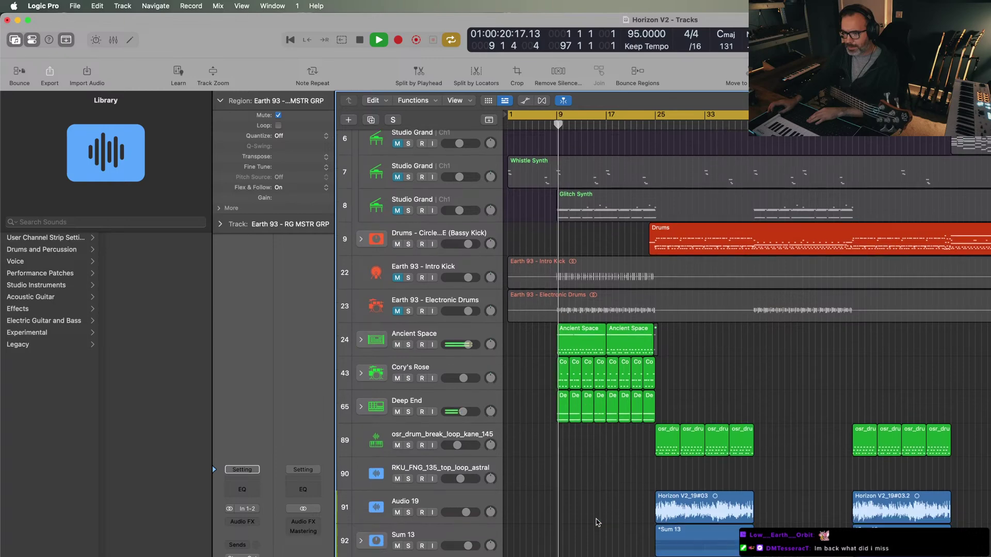
{"action": "scroll", "coordinate": [597, 523], "scroll_direction": "down", "scroll_amount": 2}
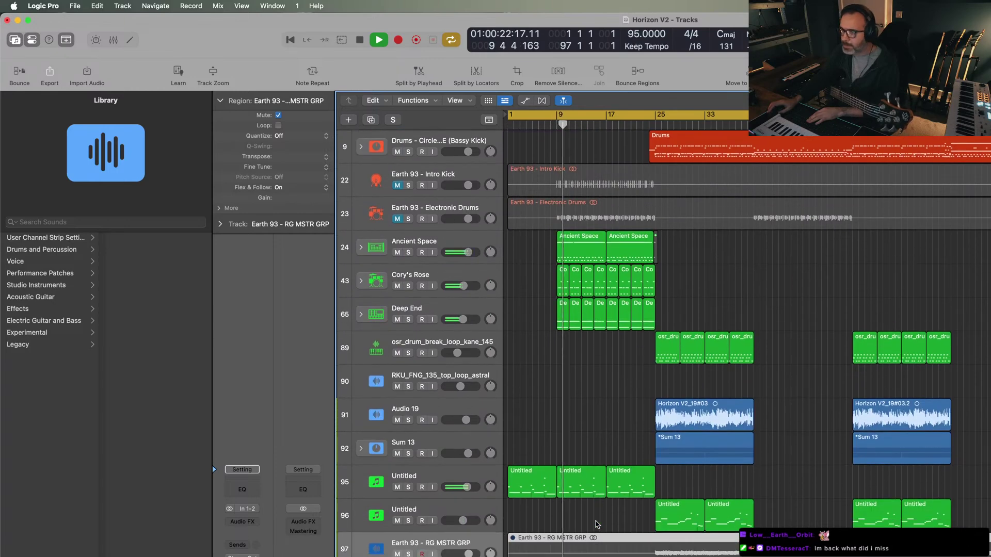
{"action": "scroll", "coordinate": [597, 523], "scroll_direction": "up", "scroll_amount": 5}
{"action": "scroll", "coordinate": [597, 523], "scroll_direction": "up", "scroll_amount": 5}
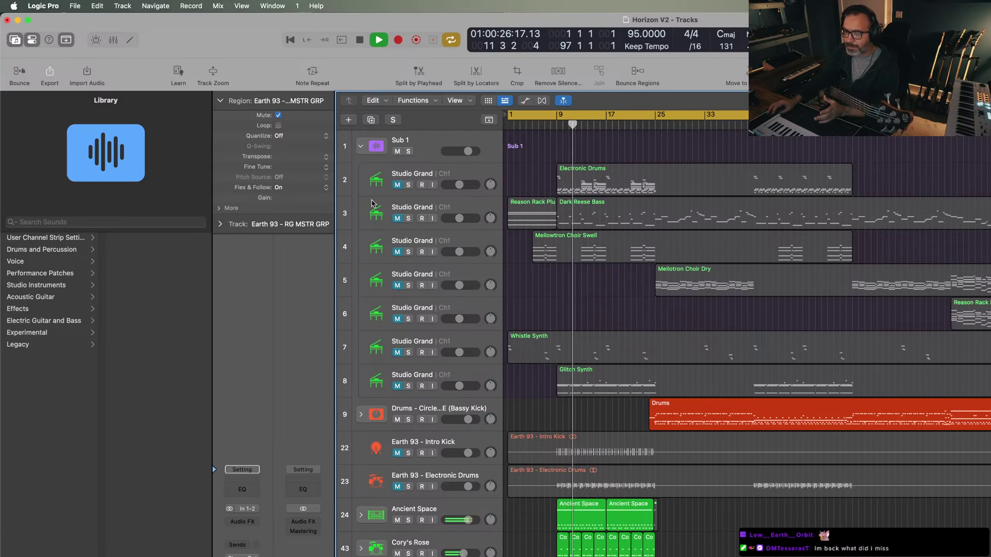
- Collapse the Sub 1 track stack and check the tracks inside the Sum 13 stack, leaving it collapsed
{"action": "left_click", "coordinate": [360, 146]}
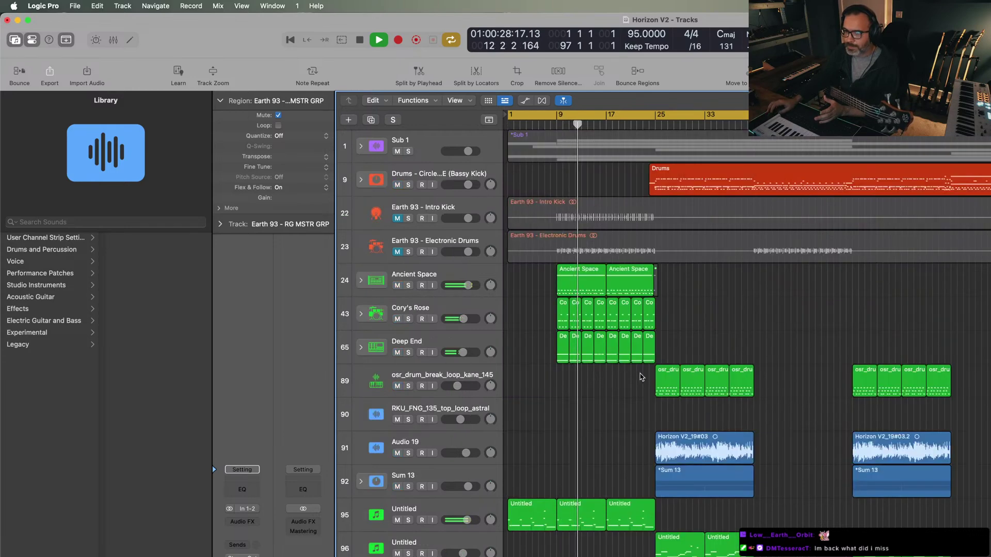
{"action": "left_click", "coordinate": [361, 482]}
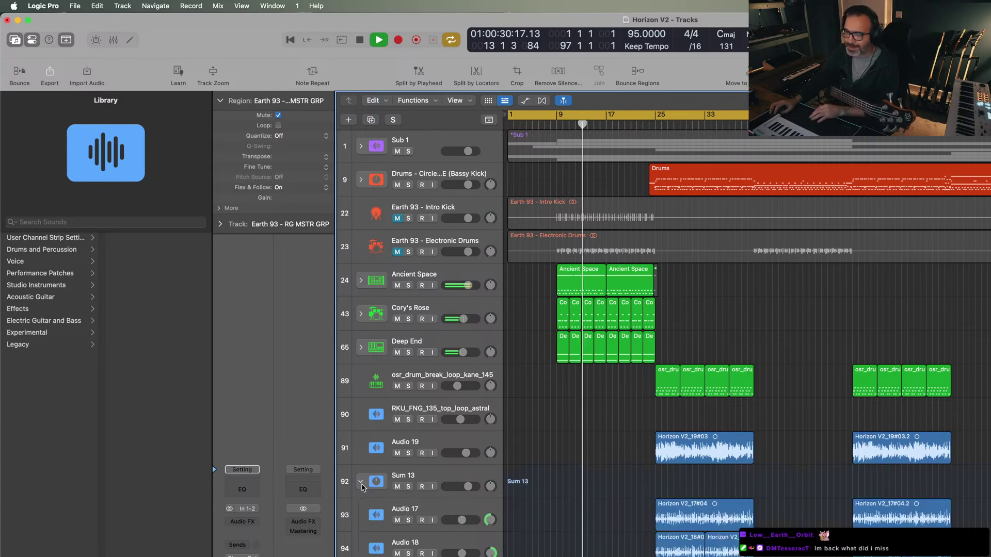
{"action": "left_click", "coordinate": [361, 483]}
{"action": "left_click", "coordinate": [368, 487]}
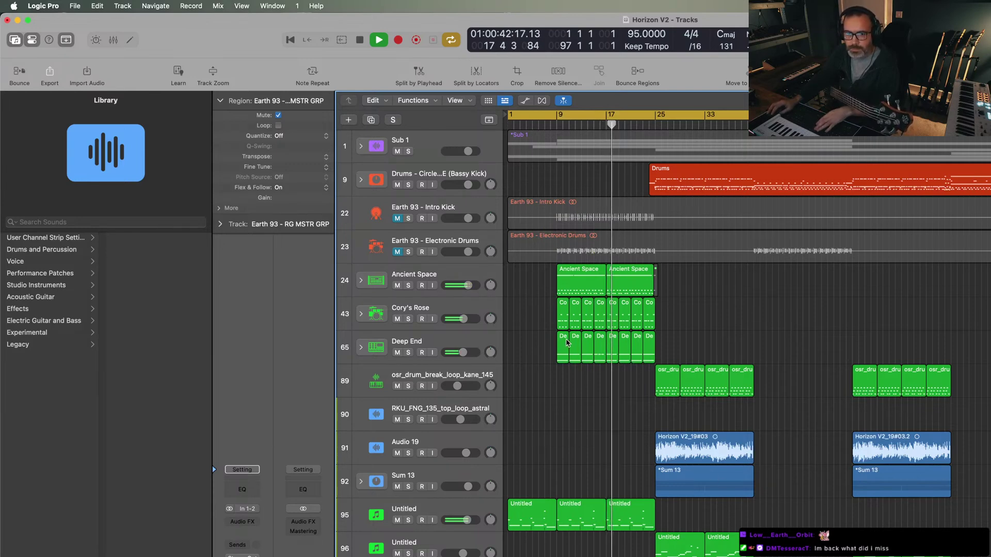
- Play from bar 9 and set the Hi-Hat 1 volume inside the Ancient Space stack to -15.0 dB, leaving the stack collapsed
{"action": "key", "text": "space"}
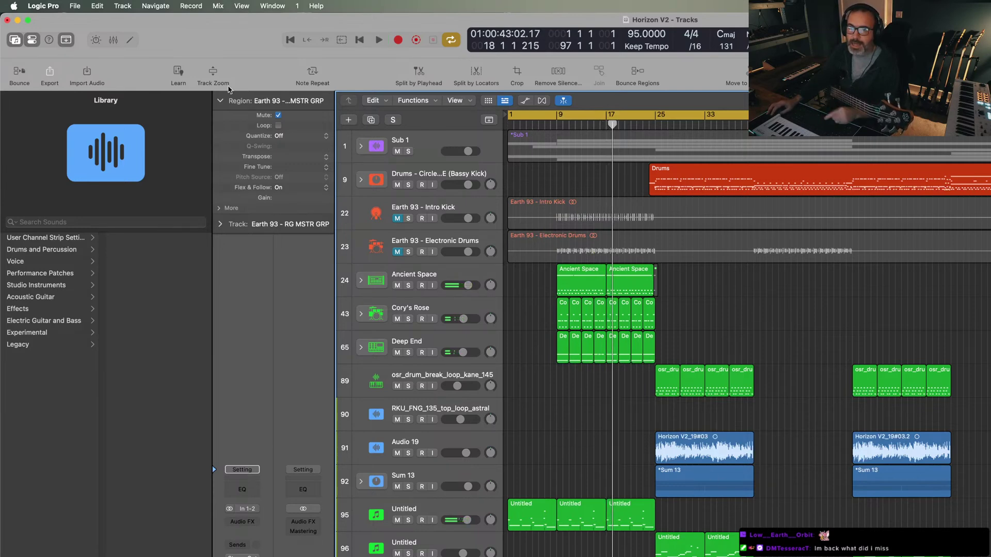
{"action": "left_click", "coordinate": [288, 41]}
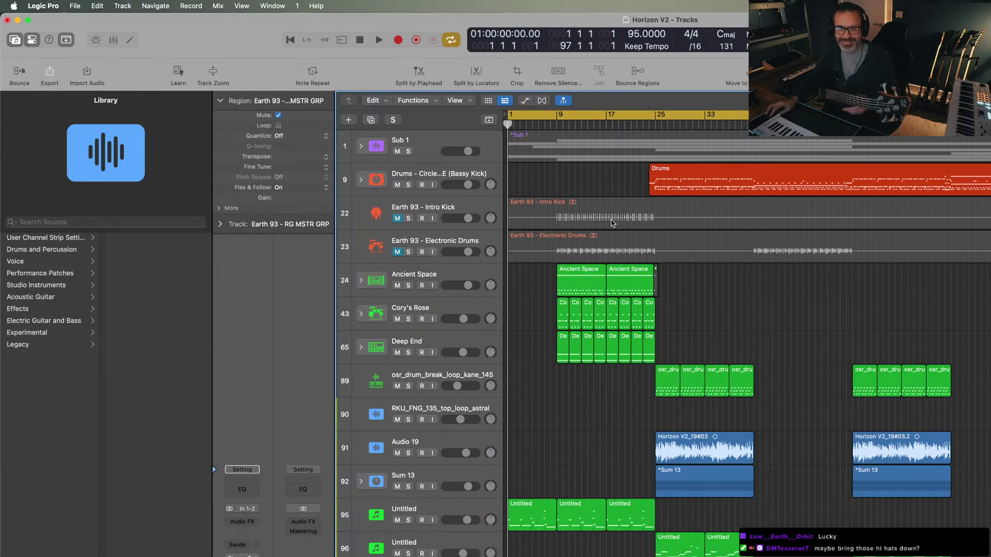
{"action": "left_click", "coordinate": [557, 127]}
{"action": "key", "text": "space"}
{"action": "left_click", "coordinate": [361, 280]}
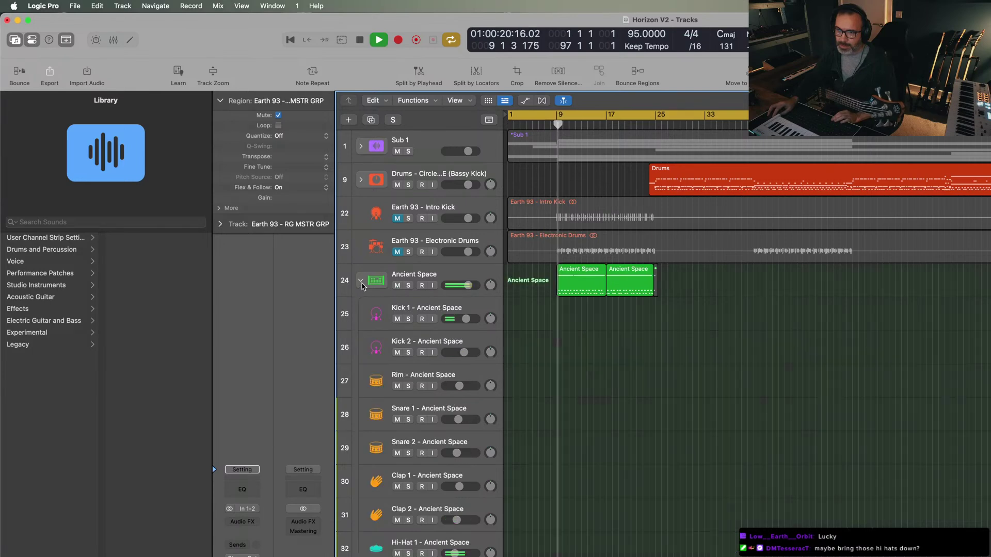
{"action": "scroll", "coordinate": [568, 419], "scroll_direction": "down", "scroll_amount": 3}
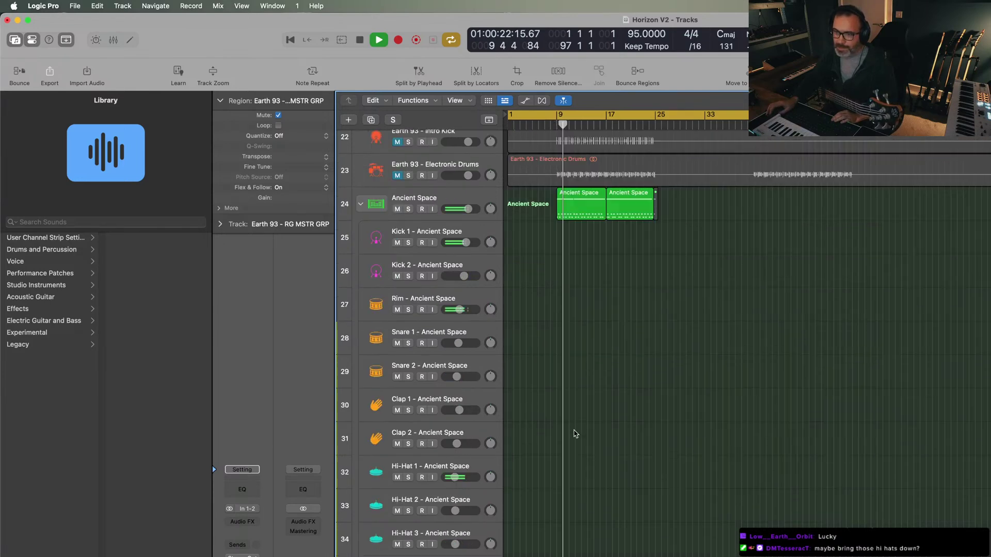
{"action": "mouse_move", "coordinate": [455, 478]}
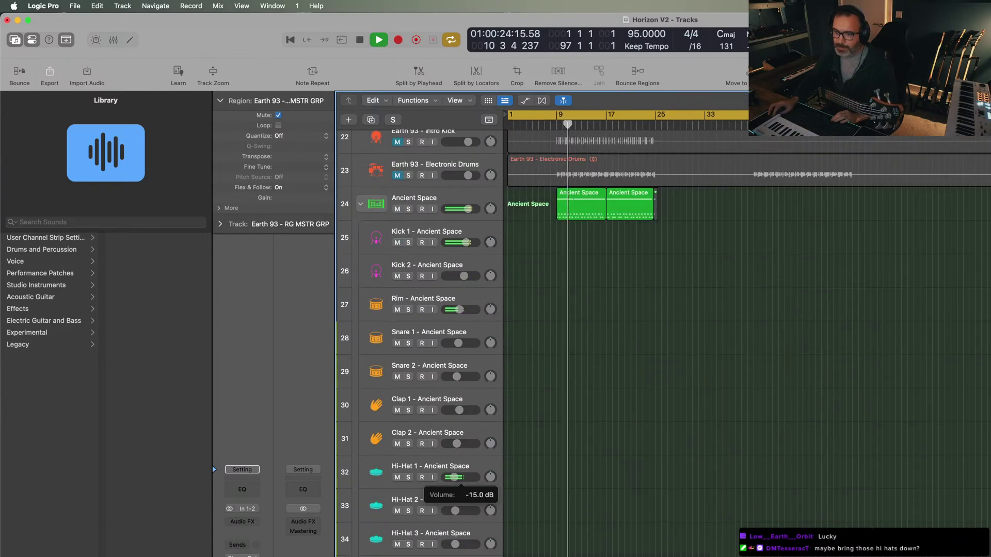
{"action": "left_click", "coordinate": [360, 205]}
{"action": "key", "text": "space"}
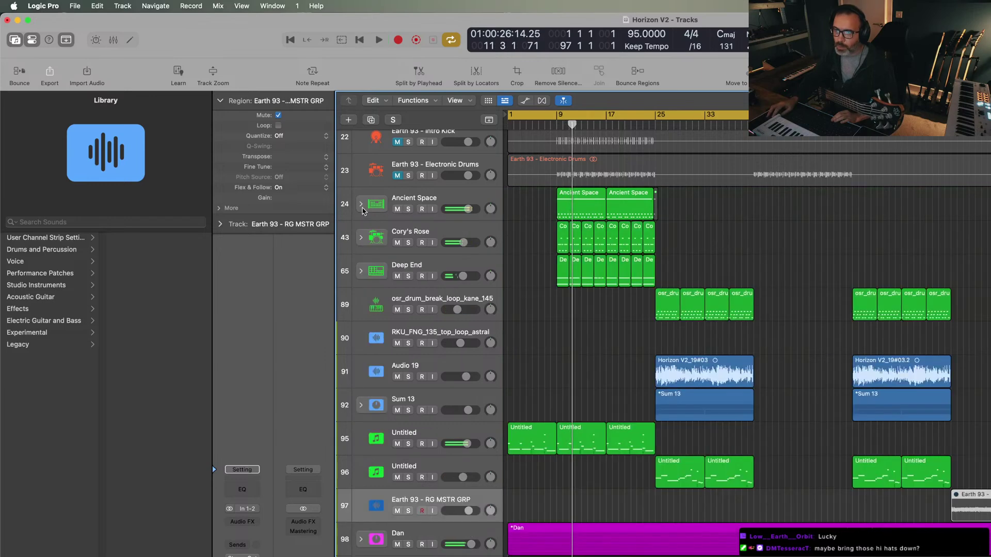
- Solo the Deep End kit and lower its volume slightly during playback
{"action": "left_click", "coordinate": [409, 277]}
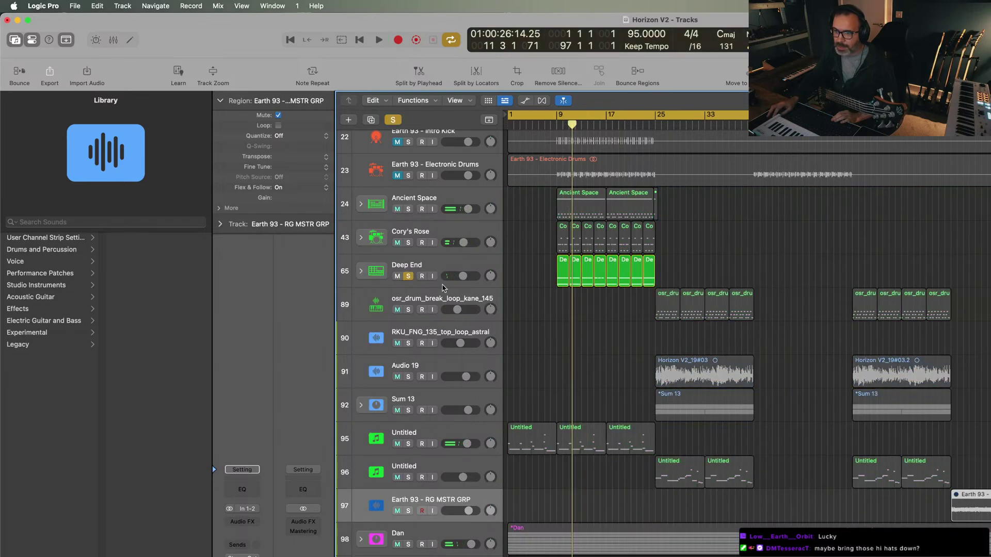
{"action": "key", "text": "space"}
{"action": "left_click_drag", "start_coordinate": [463, 277], "coordinate": [457, 277]}
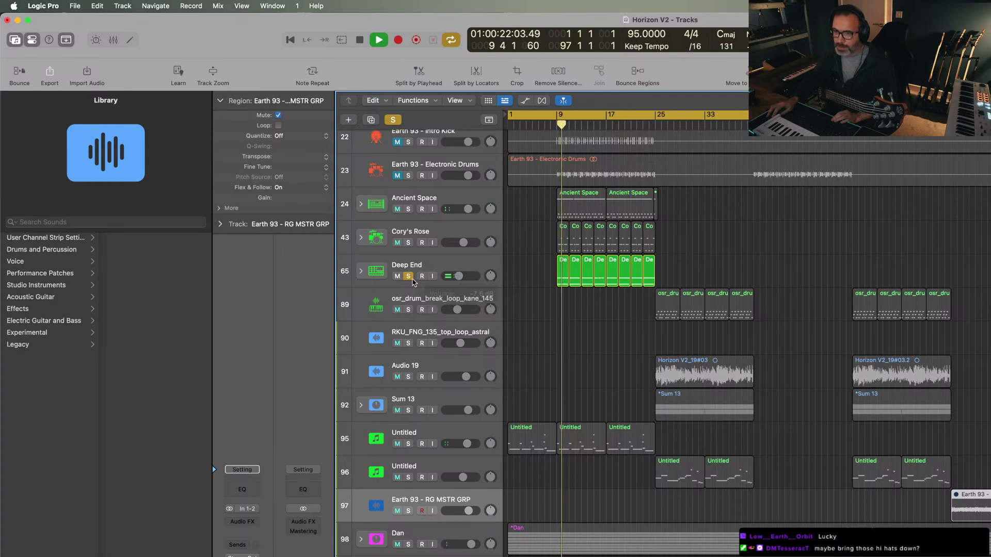
- Solo Cory's Rose alongside Deep End, set the Cory's Rose volume to -8.2 dB, and unsolo both kits
{"action": "left_click", "coordinate": [408, 243]}
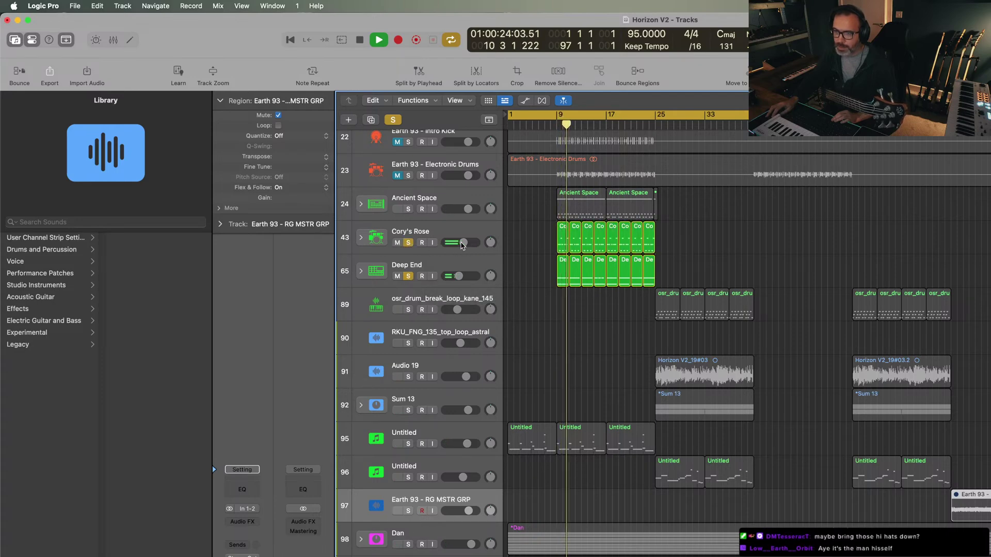
{"action": "left_click_drag", "start_coordinate": [462, 246], "coordinate": [458, 246]}
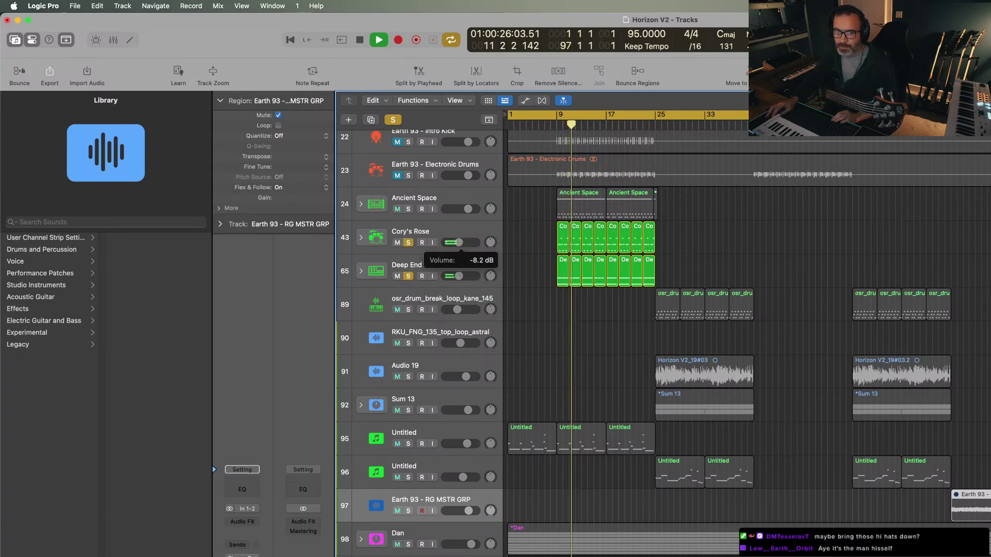
{"action": "key", "text": "space"}
{"action": "left_click", "coordinate": [409, 243]}
{"action": "left_click", "coordinate": [409, 276]}
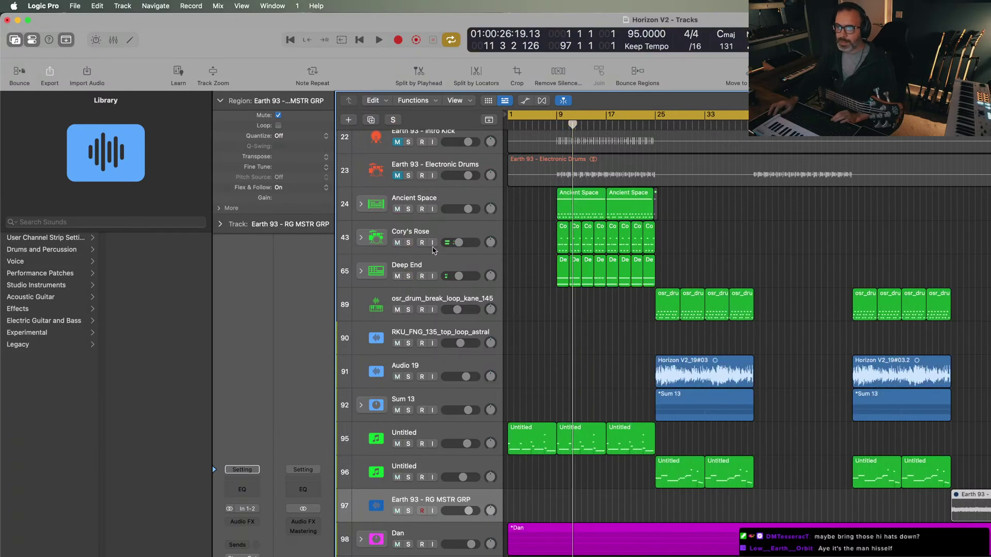
- Play the song from the beginning to check the intro and kit balance, looking over the track list
{"action": "key", "text": "Return"}
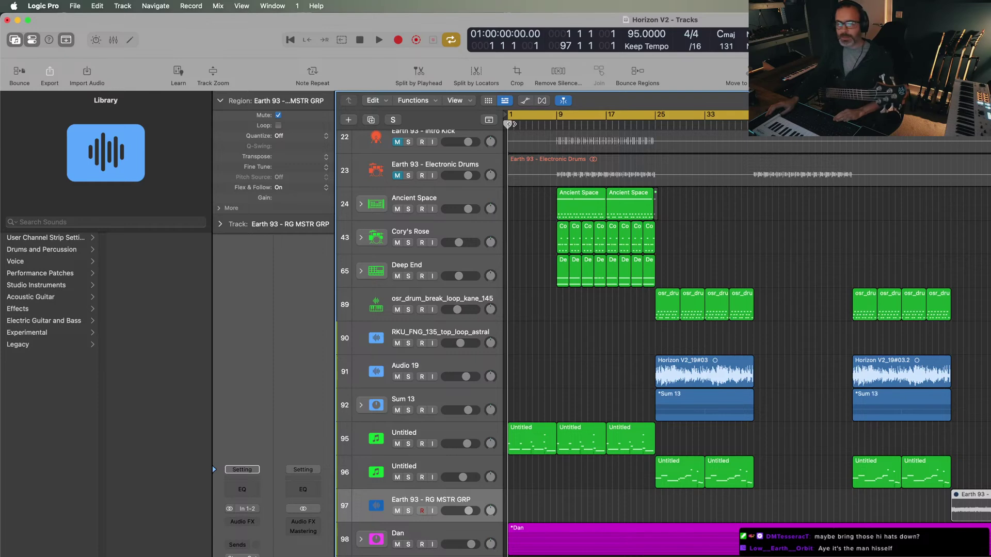
{"action": "key", "text": "space"}
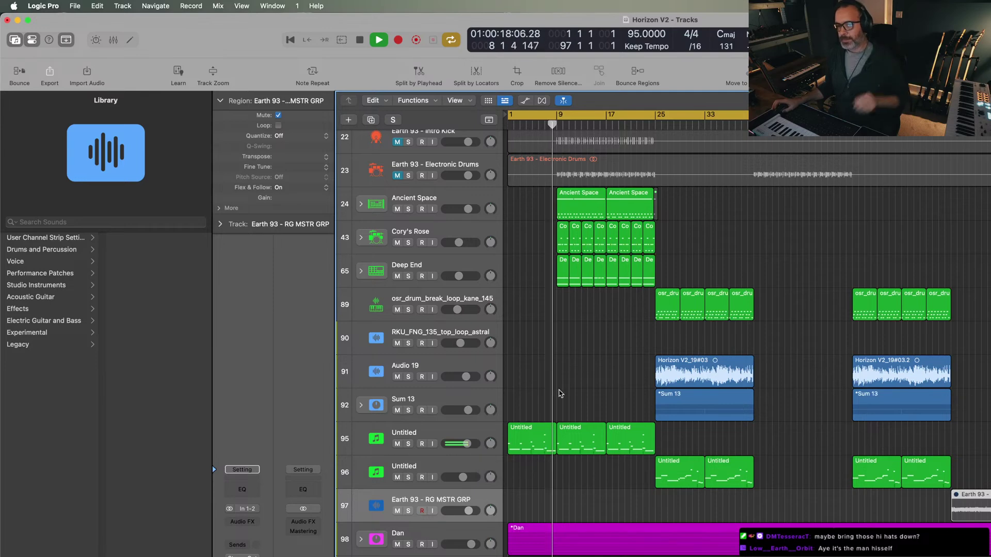
{"action": "scroll", "coordinate": [561, 393], "scroll_direction": "down", "scroll_amount": 3}
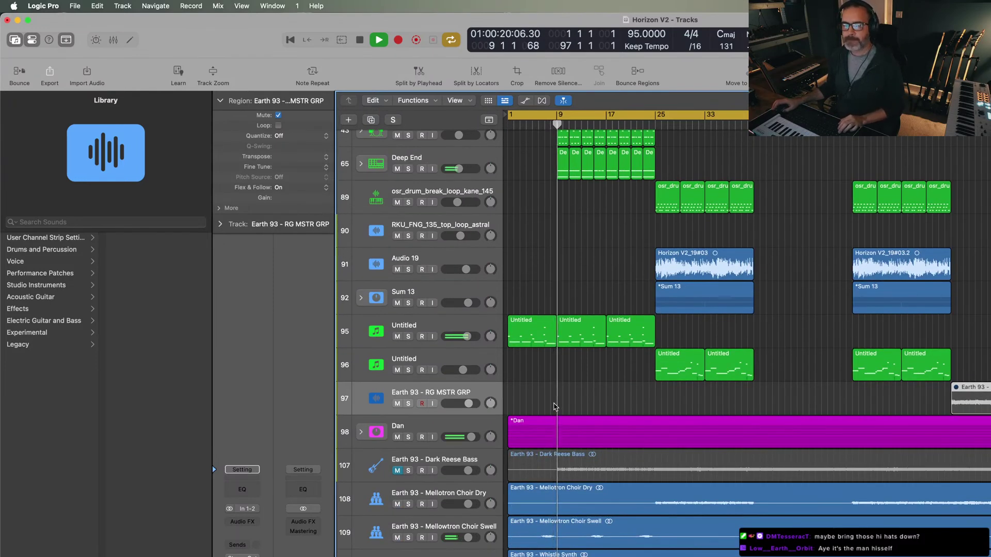
{"action": "scroll", "coordinate": [553, 408], "scroll_direction": "up", "scroll_amount": 5}
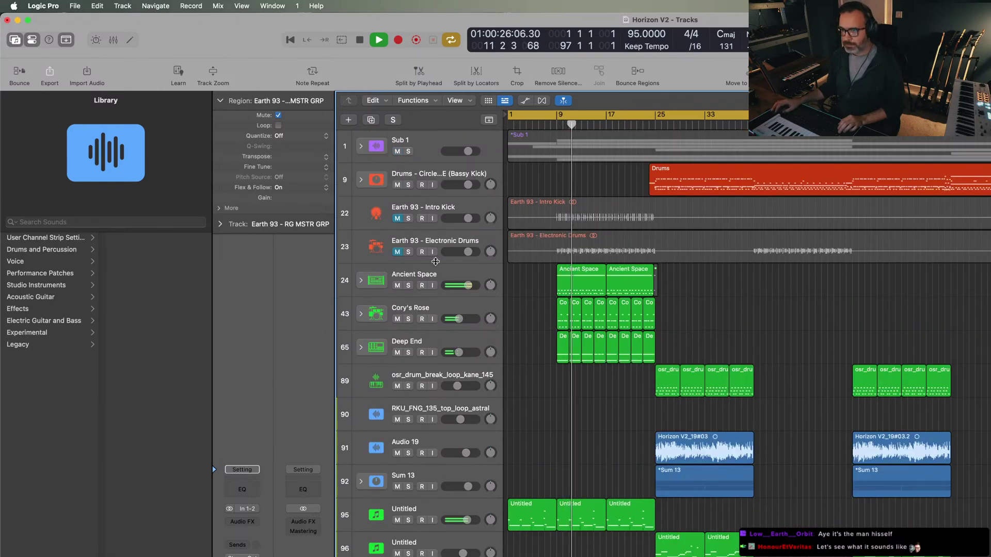
- Delete the muted Earth 93 - Intro Kick and Earth 93 - Electronic Drums tracks
{"action": "left_click", "coordinate": [475, 218]}
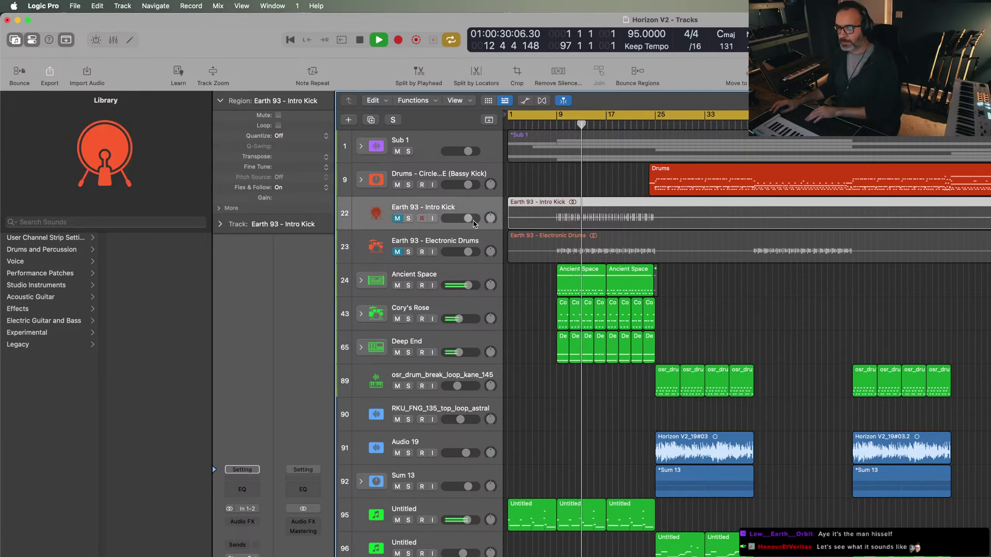
{"action": "key", "text": "super+BackSpace"}
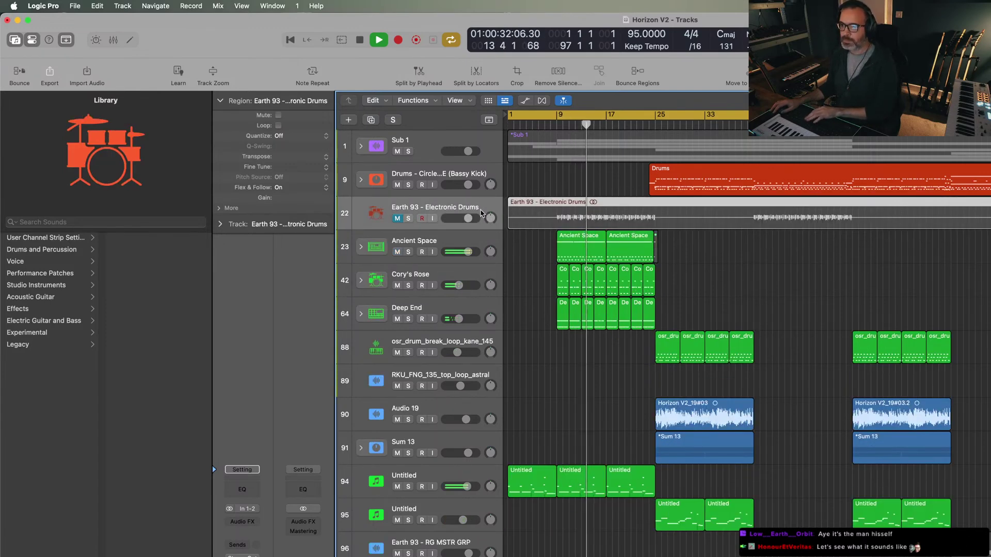
{"action": "key", "text": "BackSpace"}
{"action": "key", "text": "super+BackSpace"}
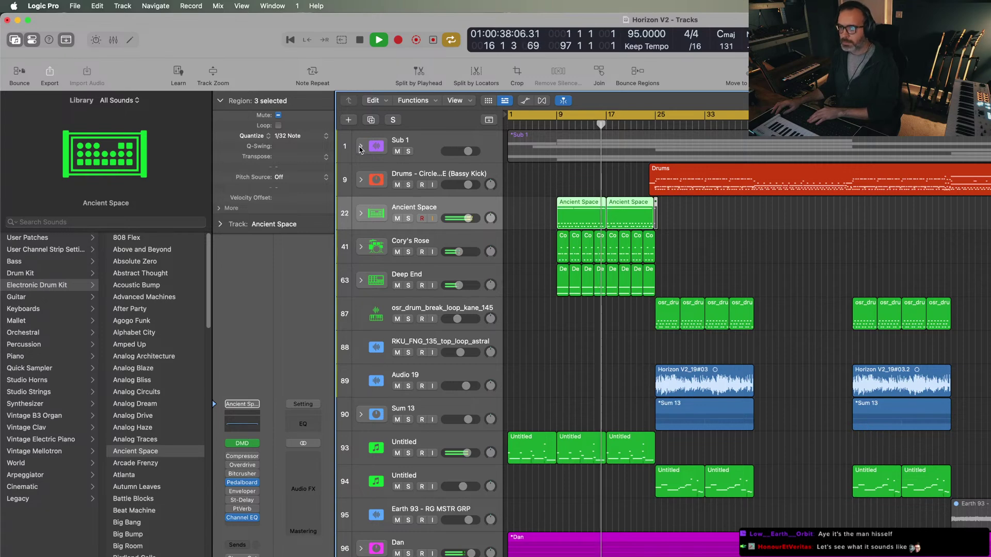
- Check the tracks inside the Sub 1 stack and delete the whole stack
{"action": "left_click", "coordinate": [360, 147]}
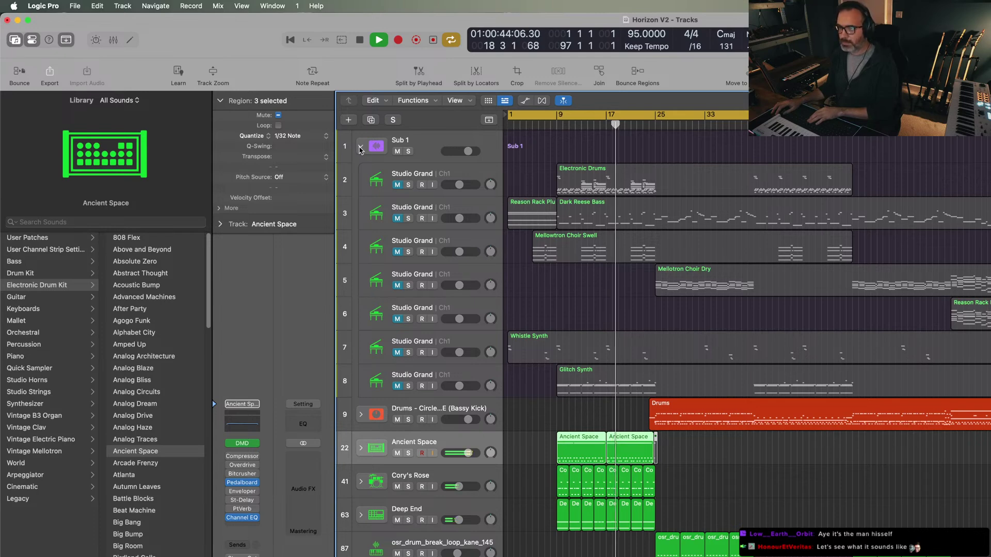
{"action": "left_click", "coordinate": [360, 147]}
{"action": "left_click", "coordinate": [436, 154]}
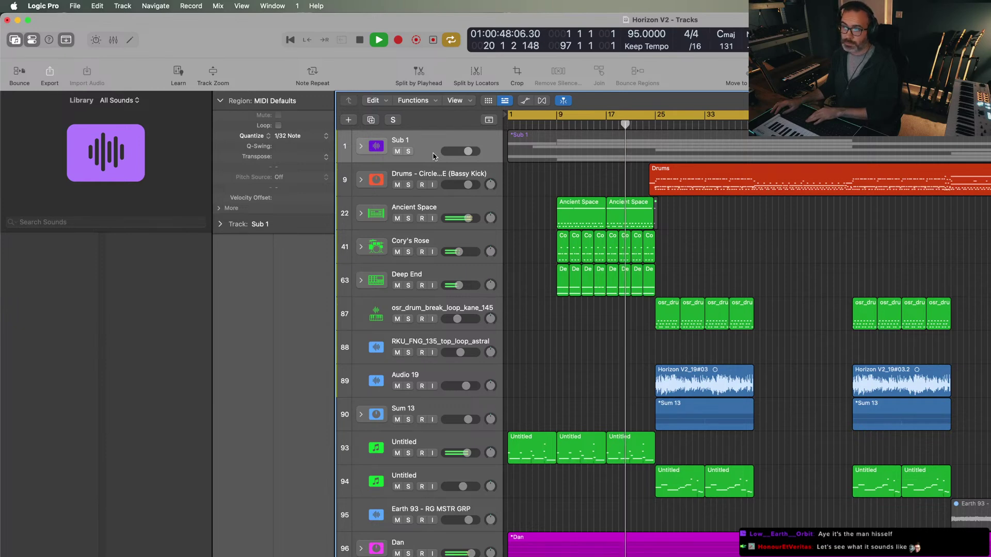
{"action": "key", "text": "super+BackSpace"}
{"action": "key", "text": "Return"}
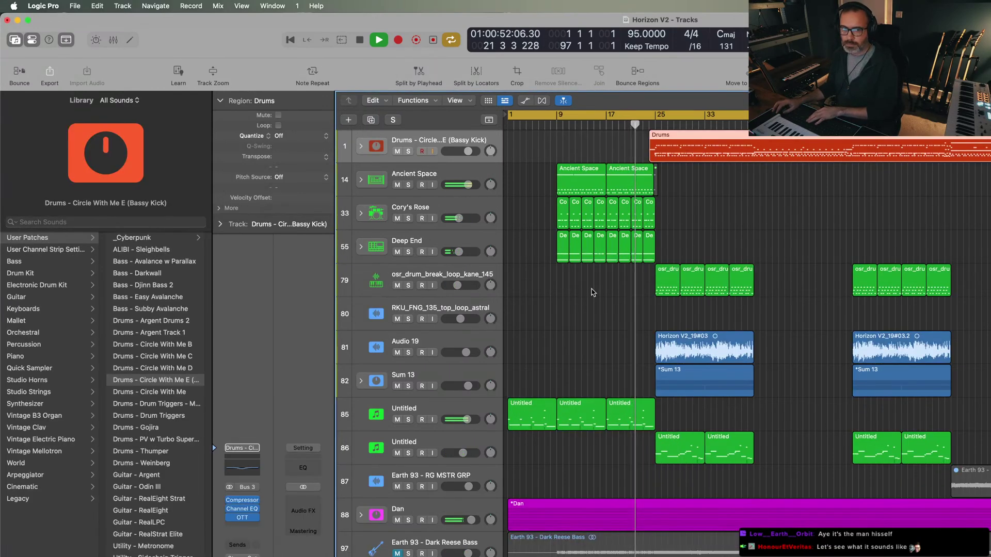
- Move the osr_drum_break_loop_kane_145 track directly below the Drums - Circle With Me E (Bassy Kick) stack
{"action": "scroll", "coordinate": [604, 355], "scroll_direction": "down", "scroll_amount": 3}
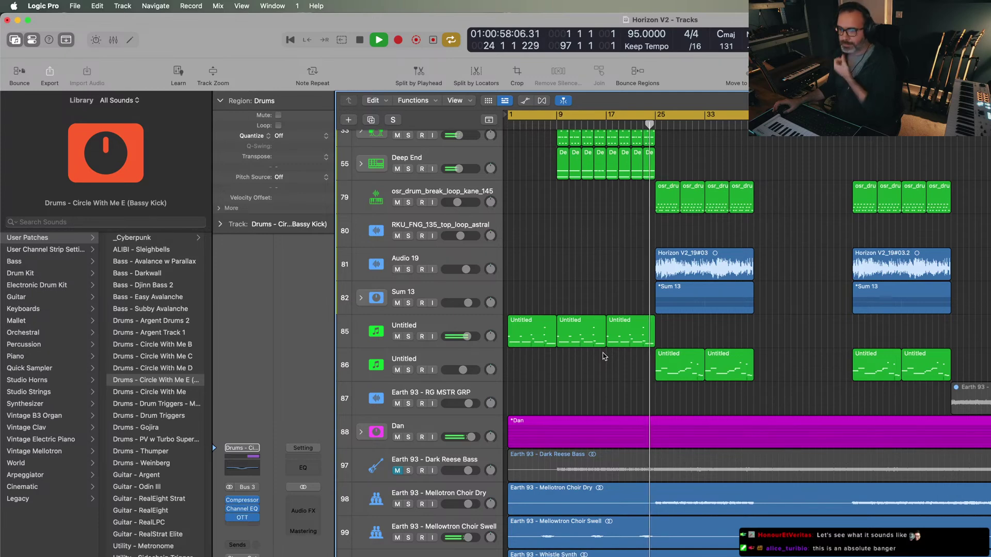
{"action": "scroll", "coordinate": [604, 355], "scroll_direction": "up", "scroll_amount": 3}
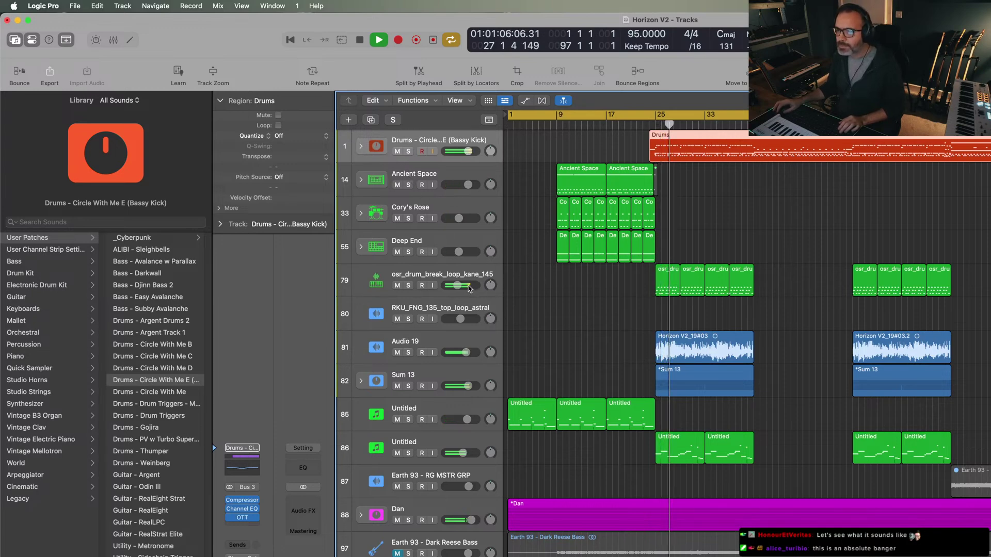
{"action": "left_click_drag", "start_coordinate": [455, 282], "coordinate": [455, 184]}
{"action": "left_click", "coordinate": [455, 185]}
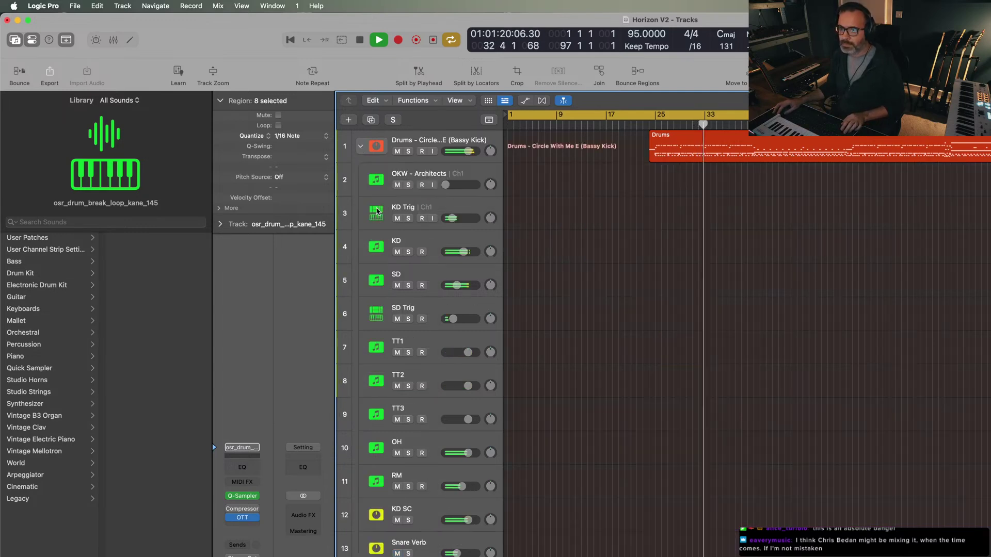
- Raise the SD Trig volume slightly inside the Drums - Circle With Me E (Bassy Kick) stack, leaving the stack collapsed
{"action": "left_click", "coordinate": [361, 146]}
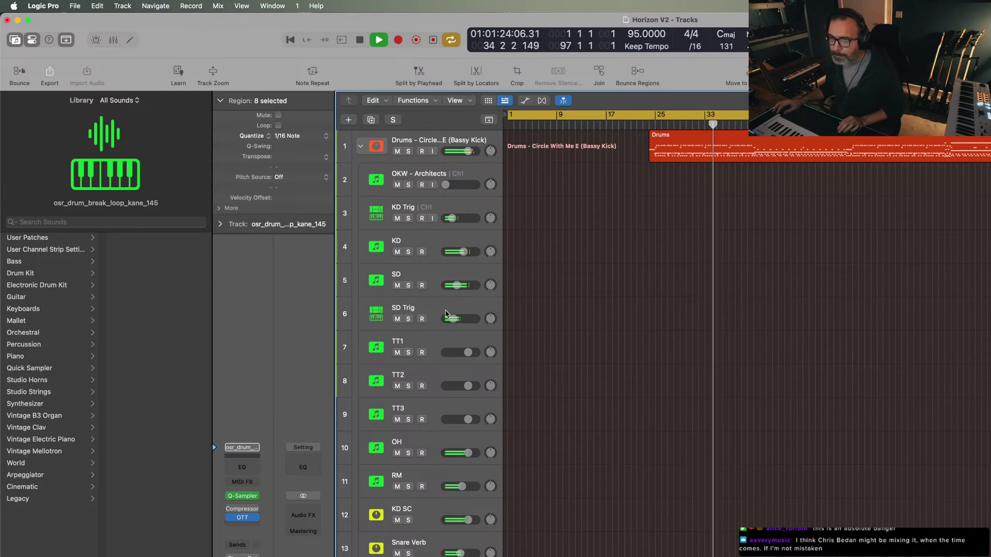
{"action": "left_click_drag", "start_coordinate": [453, 319], "coordinate": [456, 319]}
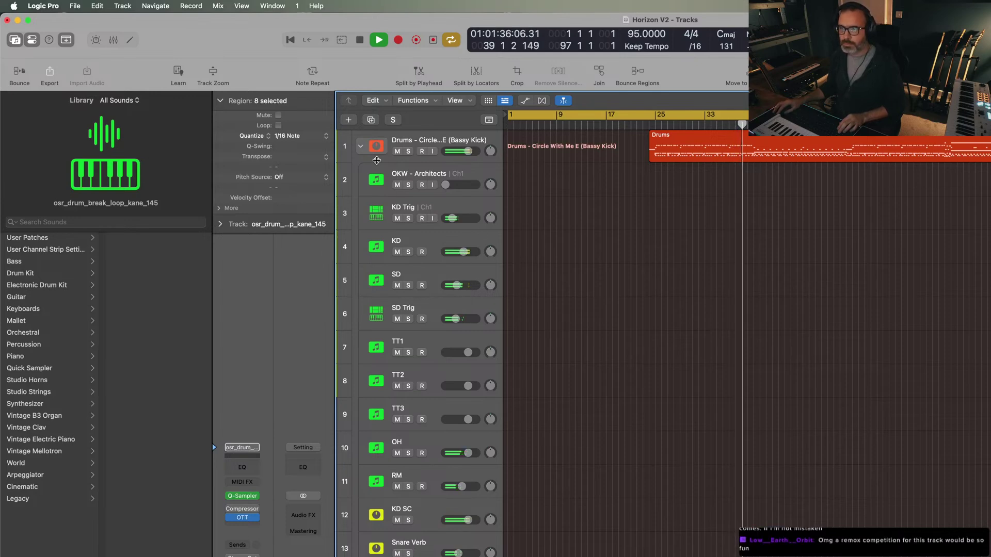
{"action": "left_click", "coordinate": [360, 146]}
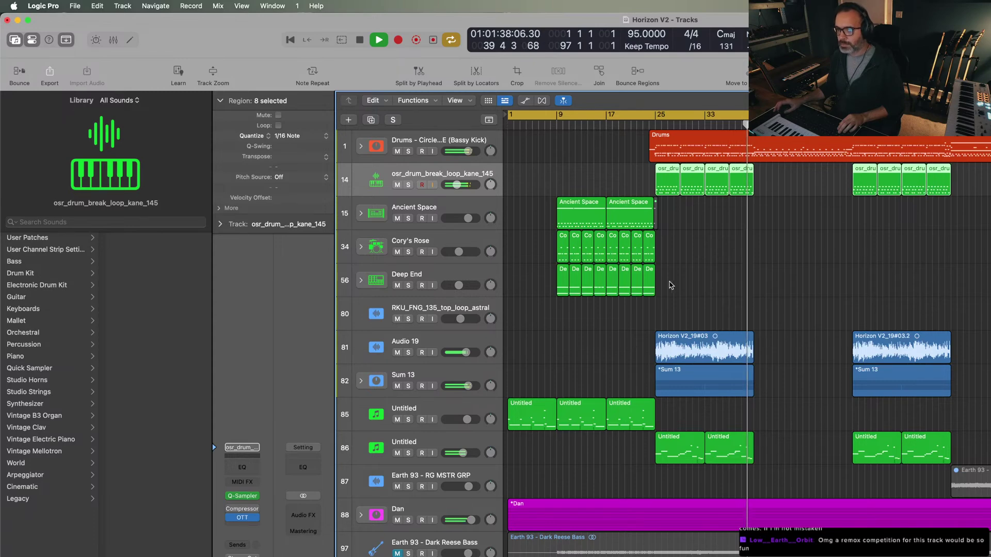
- Copy the Ancient Space, Cory's Rose and Deep End regions and the two track 85 Untitled regions from bars 9 to 25 to bar 41
{"action": "left_click_drag", "start_coordinate": [681, 293], "coordinate": [564, 213]}
{"action": "left_click_drag", "start_coordinate": [564, 212], "coordinate": [761, 212]}
{"action": "left_click_drag", "start_coordinate": [782, 470], "coordinate": [770, 446]}
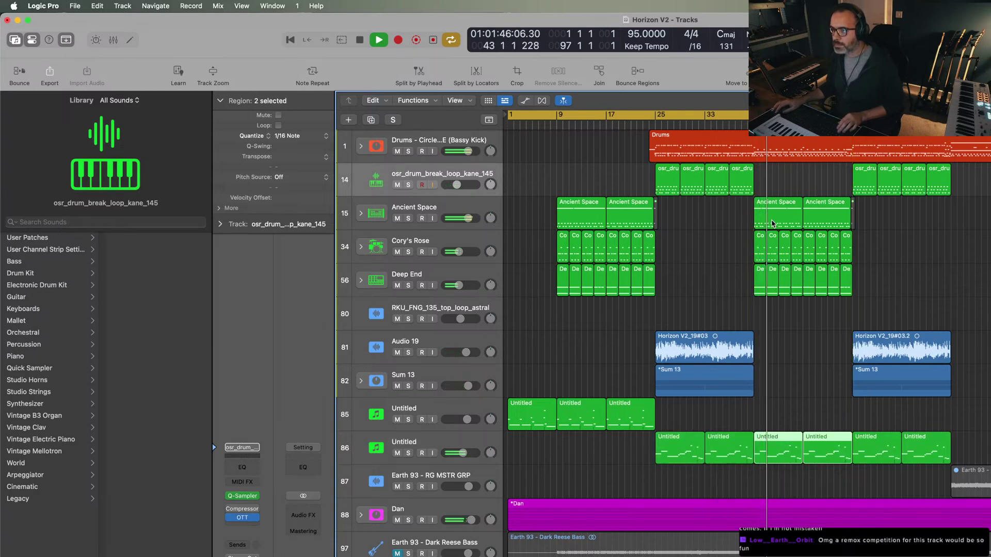
{"action": "key", "text": "Delete"}
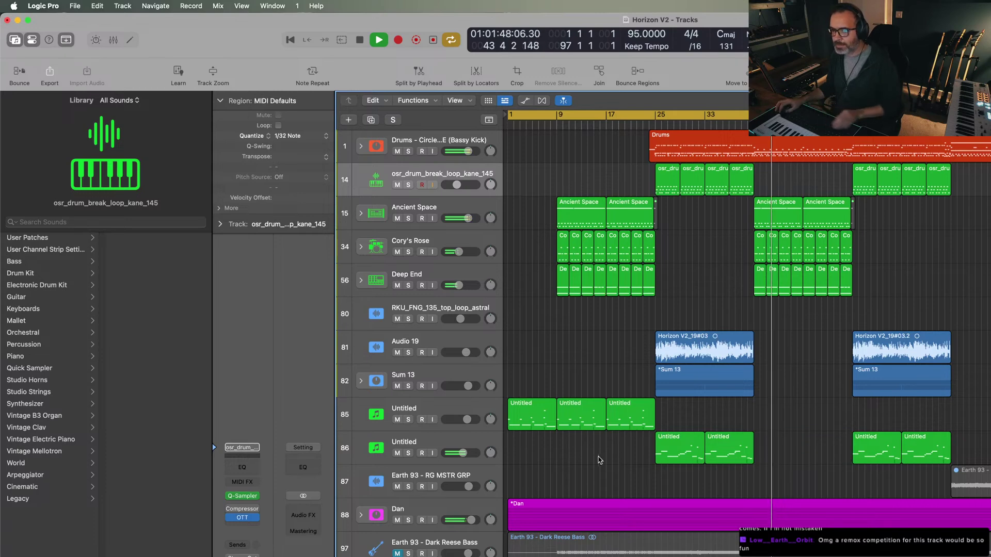
{"action": "left_click_drag", "start_coordinate": [622, 456], "coordinate": [796, 417]}
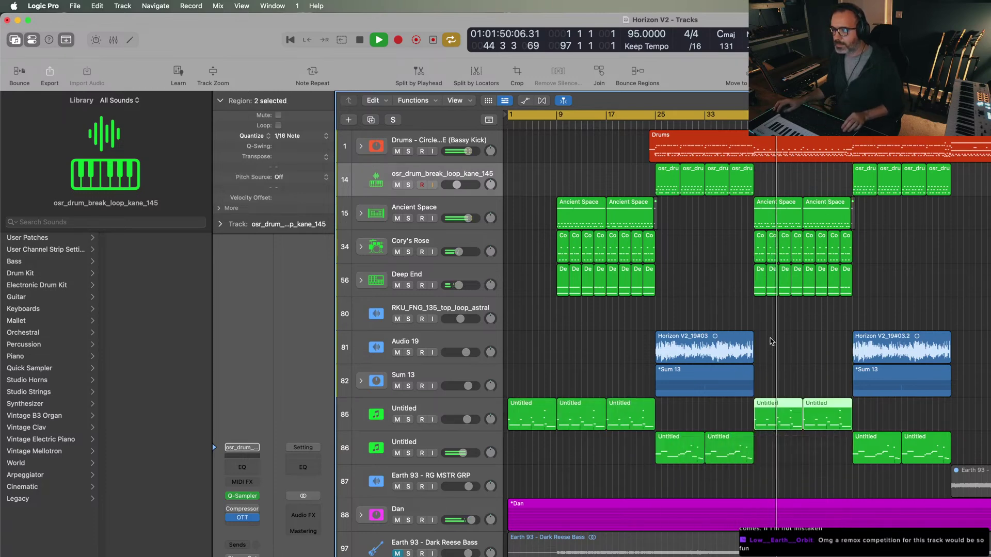
- Inspect the notes of the copied Ancient Space regions at bars 41 and 49 in the Piano Roll, leaving the editor closed
{"action": "double_click", "coordinate": [780, 224]}
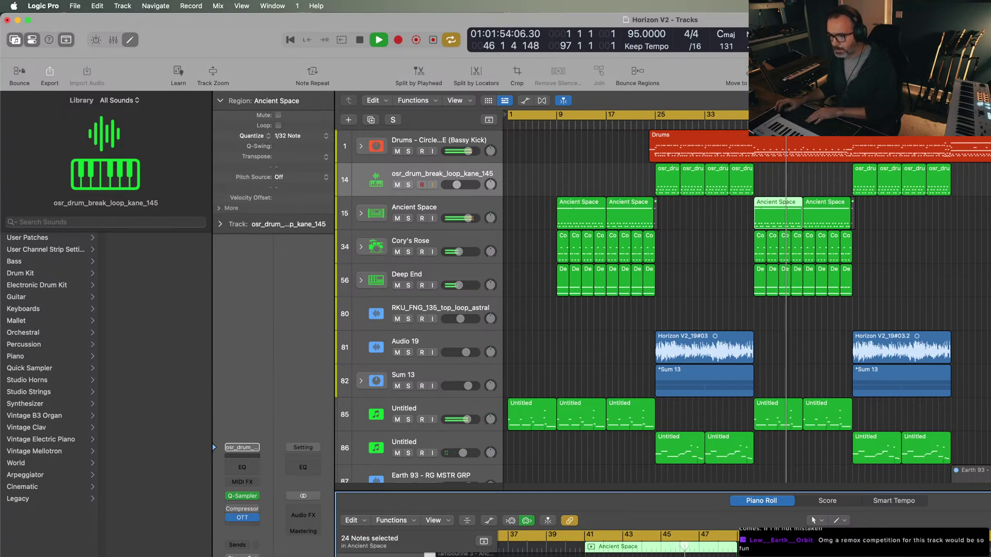
{"action": "key", "text": "e"}
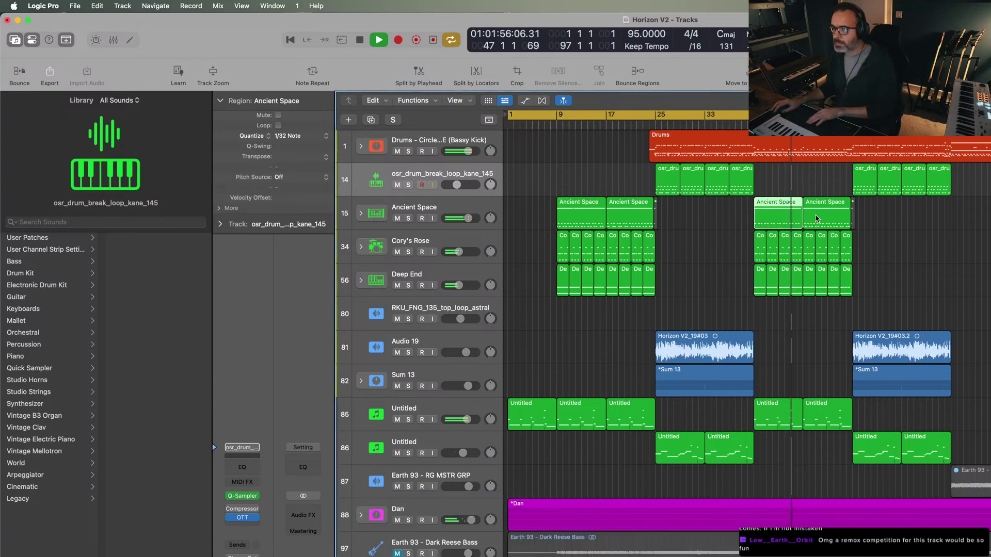
{"action": "left_click", "coordinate": [847, 225], "text": "shift"}
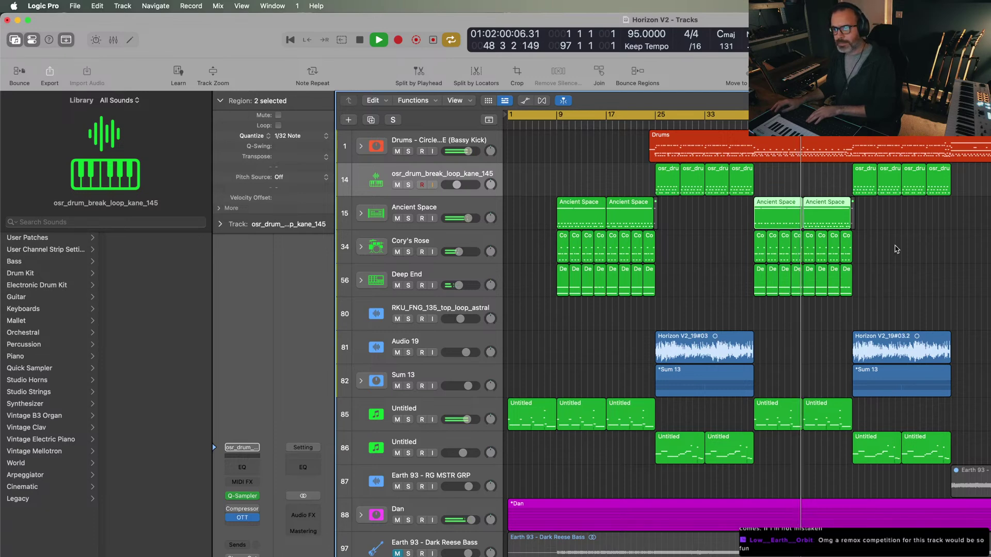
{"action": "left_click", "coordinate": [834, 225]}
{"action": "key", "text": "e"}
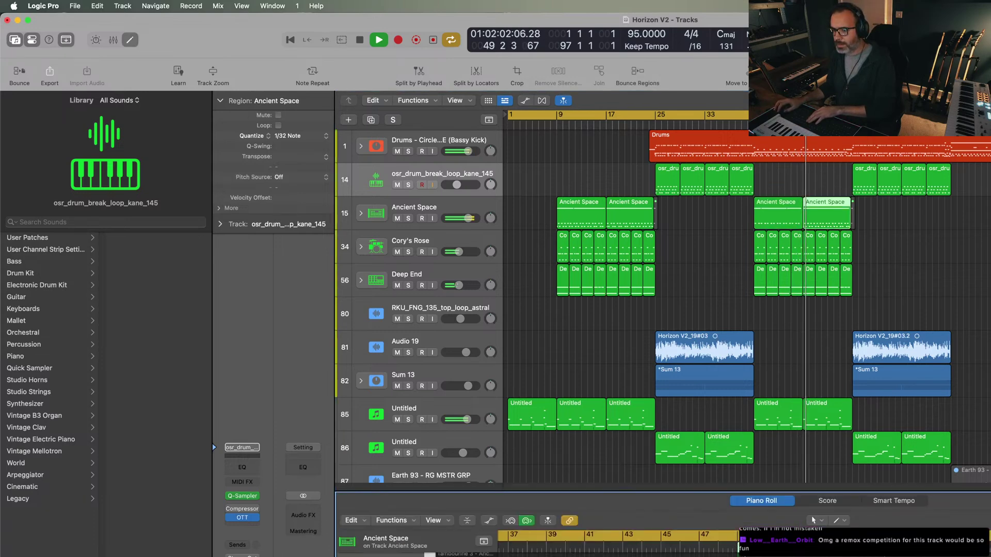
{"action": "key", "text": "e"}
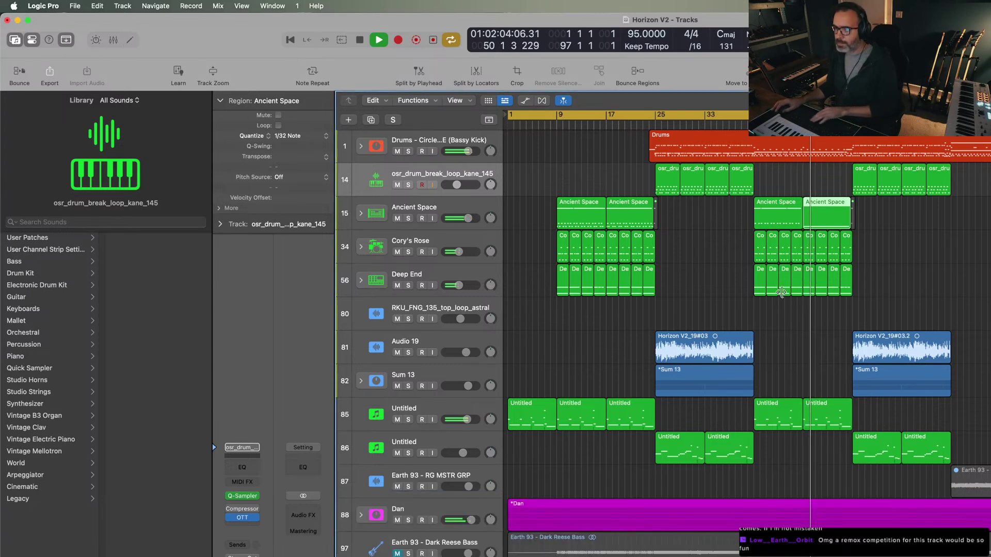
- Replace the Ancient Space region at bar 41 with a copy of the one at bar 49, checking it in the Piano Roll
{"action": "left_click", "coordinate": [779, 216]}
{"action": "key", "text": "Delete"}
{"action": "left_click", "coordinate": [824, 223]}
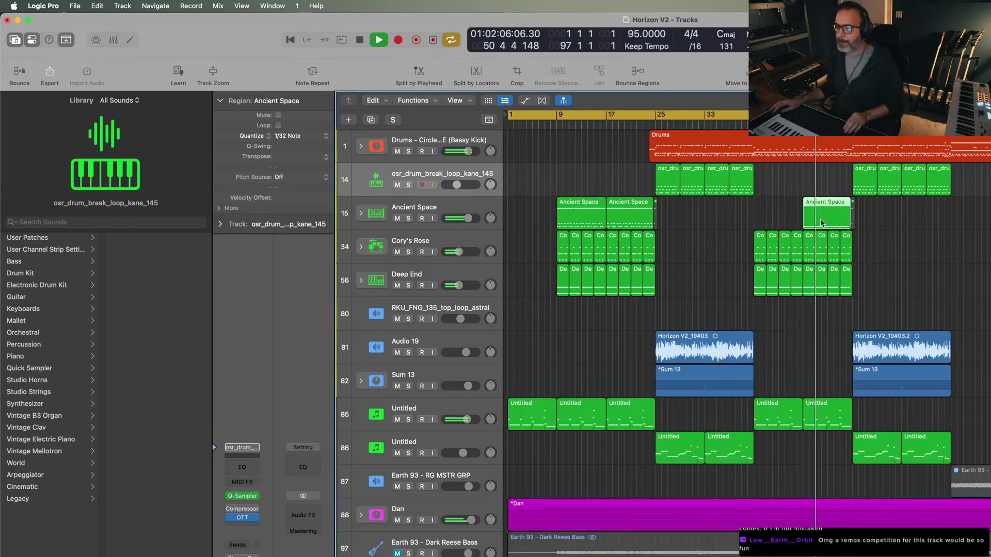
{"action": "left_click_drag", "start_coordinate": [824, 223], "coordinate": [777, 218]}
{"action": "key", "text": "e"}
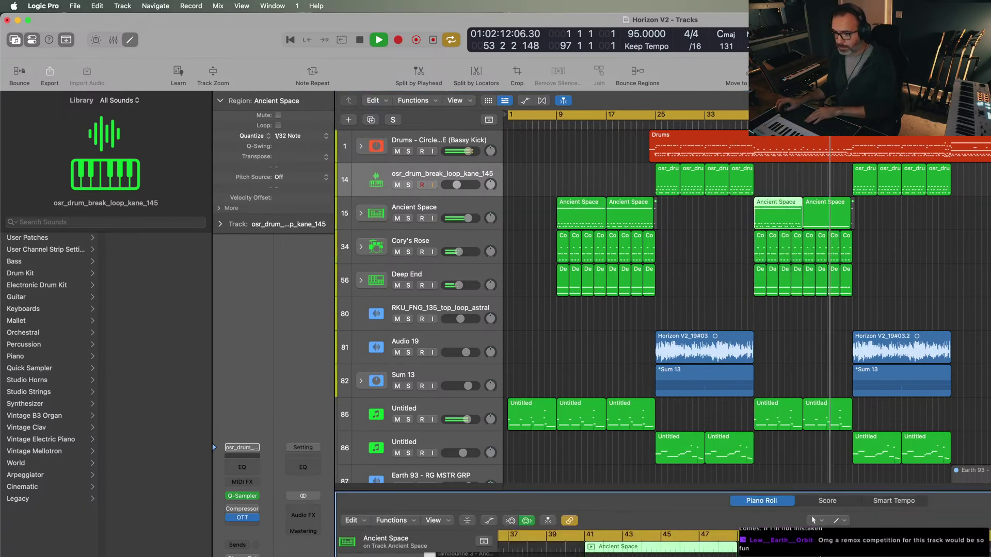
{"action": "key", "text": "e"}
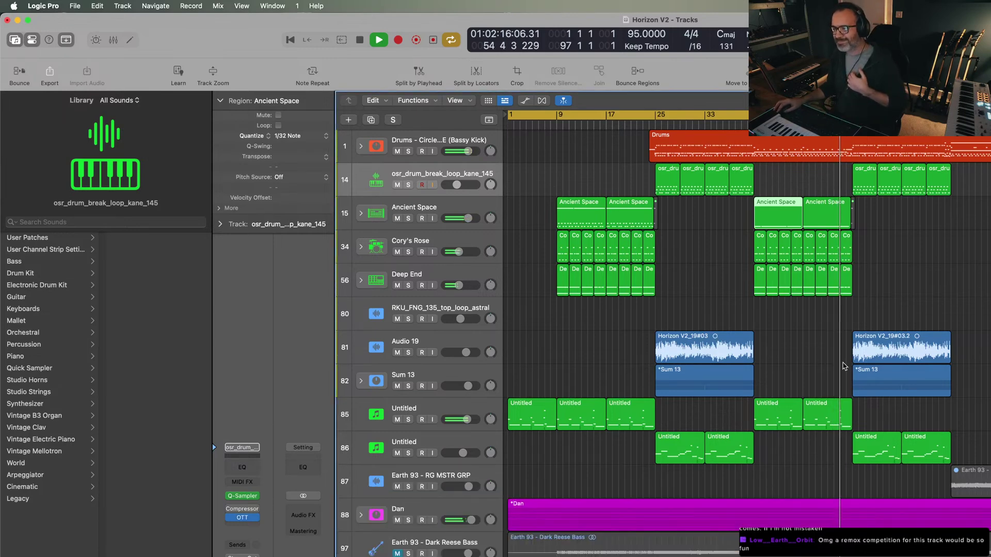
- Delete the region on the Earth 93 - Dark Reese Bass track and stop playback
{"action": "scroll", "coordinate": [844, 366], "scroll_direction": "down", "scroll_amount": 3}
{"action": "scroll", "coordinate": [805, 402], "scroll_direction": "up", "scroll_amount": 3}
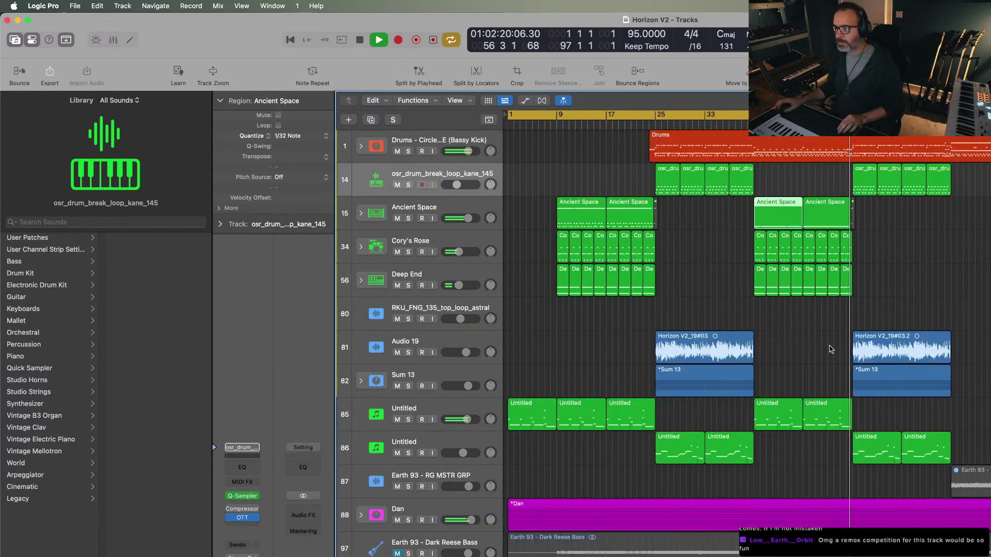
{"action": "scroll", "coordinate": [828, 336], "scroll_direction": "down", "scroll_amount": 1}
{"action": "scroll", "coordinate": [828, 320], "scroll_direction": "up", "scroll_amount": 1}
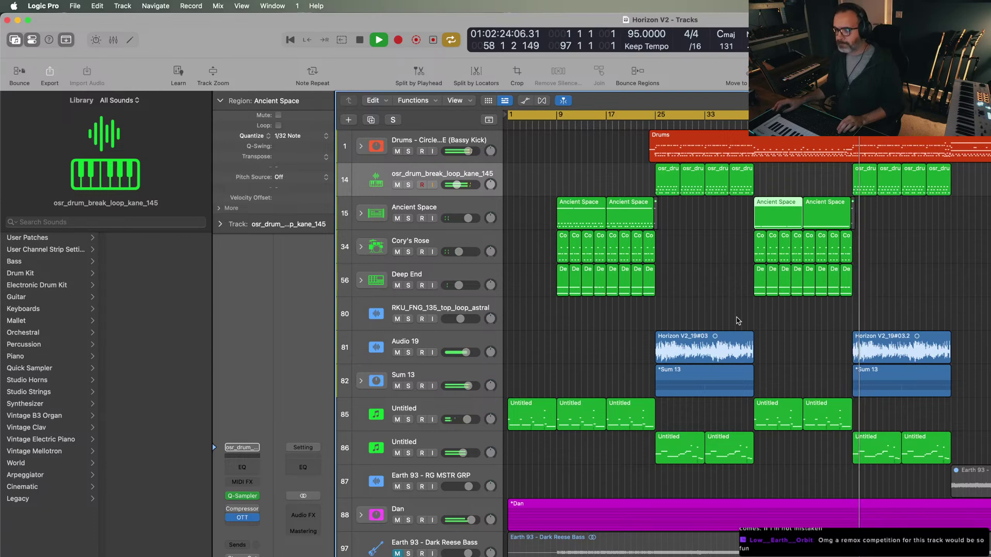
{"action": "scroll", "coordinate": [738, 321], "scroll_direction": "down", "scroll_amount": 5}
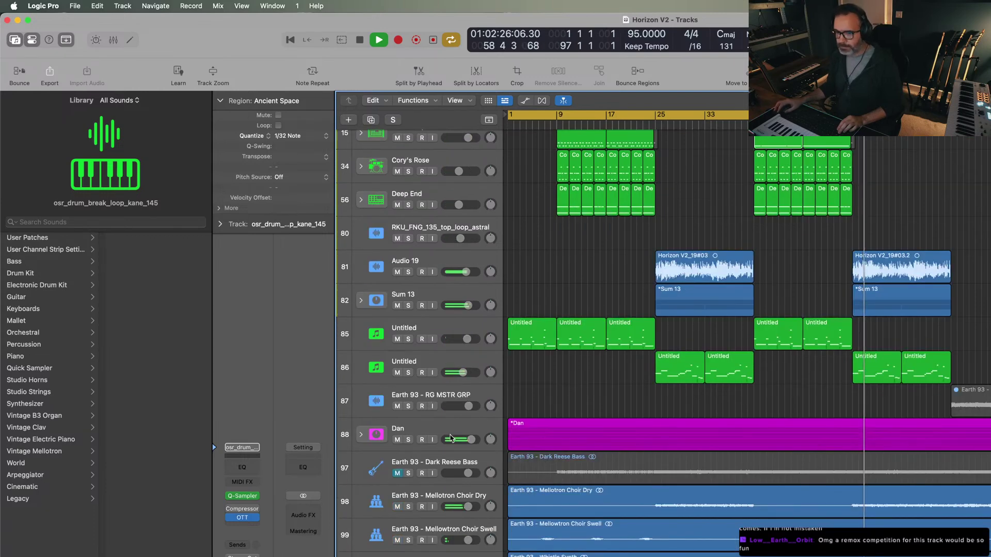
{"action": "left_click", "coordinate": [487, 466]}
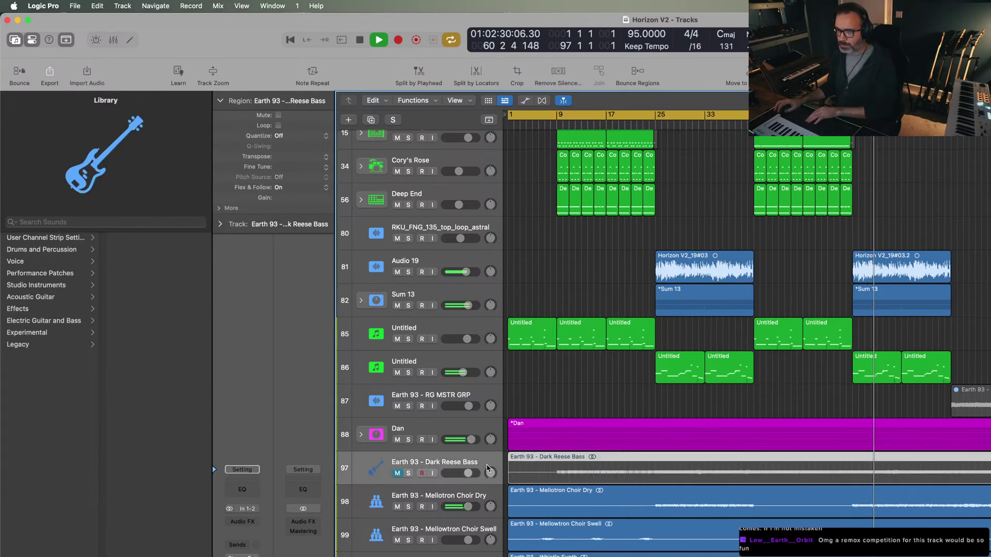
{"action": "key", "text": "Delete"}
{"action": "key", "text": "space"}
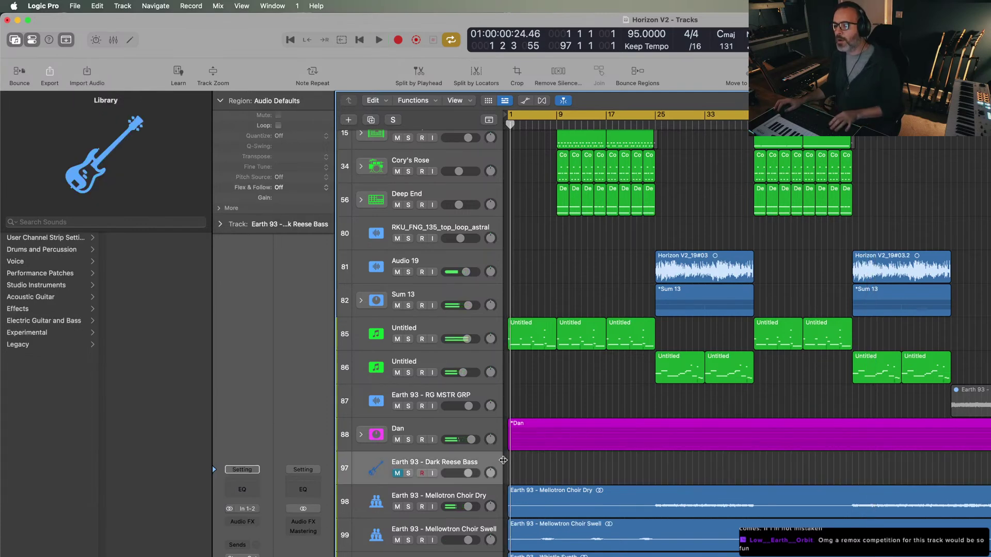
- Play the arrangement from the beginning with the Deep End track selected
{"action": "left_click", "coordinate": [926, 124]}
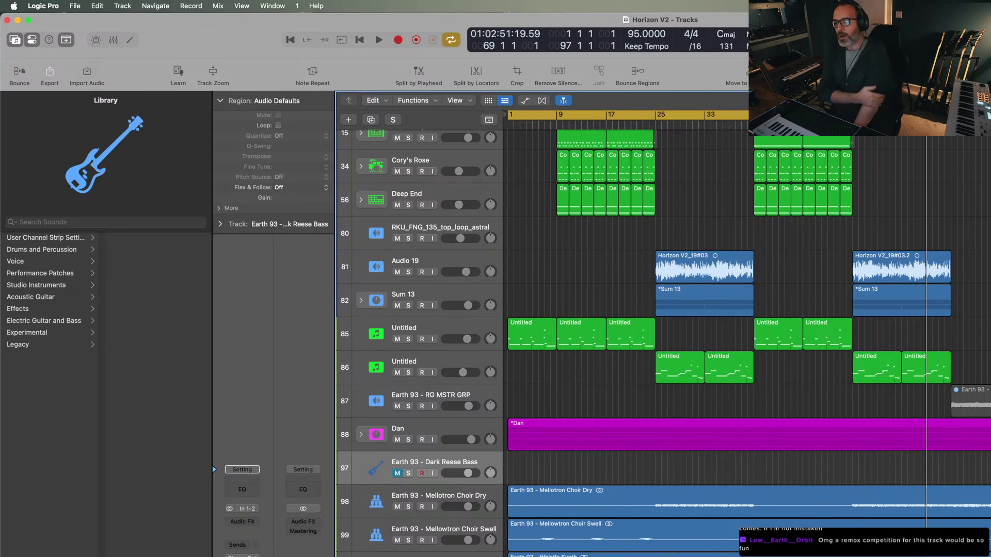
{"action": "scroll", "coordinate": [621, 388], "scroll_direction": "up", "scroll_amount": 3}
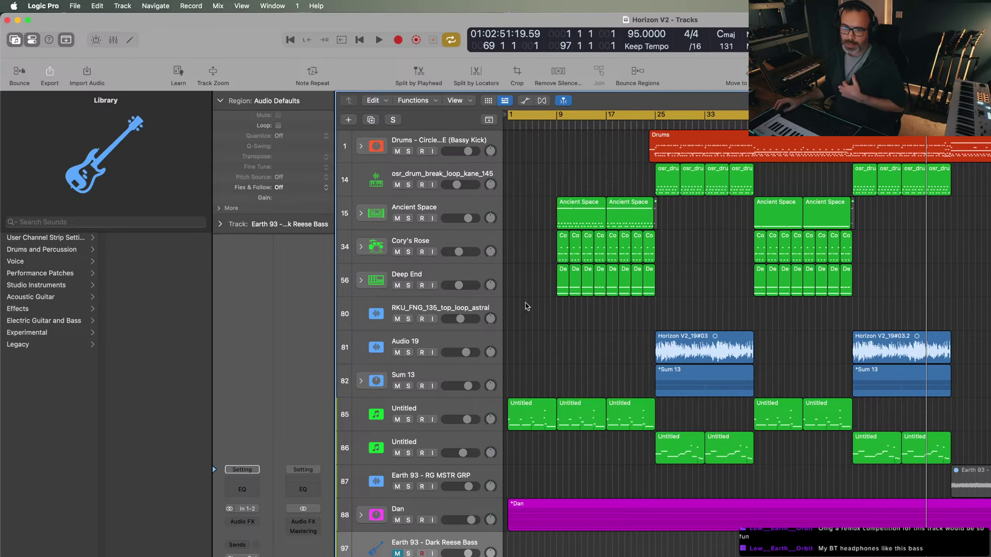
{"action": "left_click", "coordinate": [457, 278]}
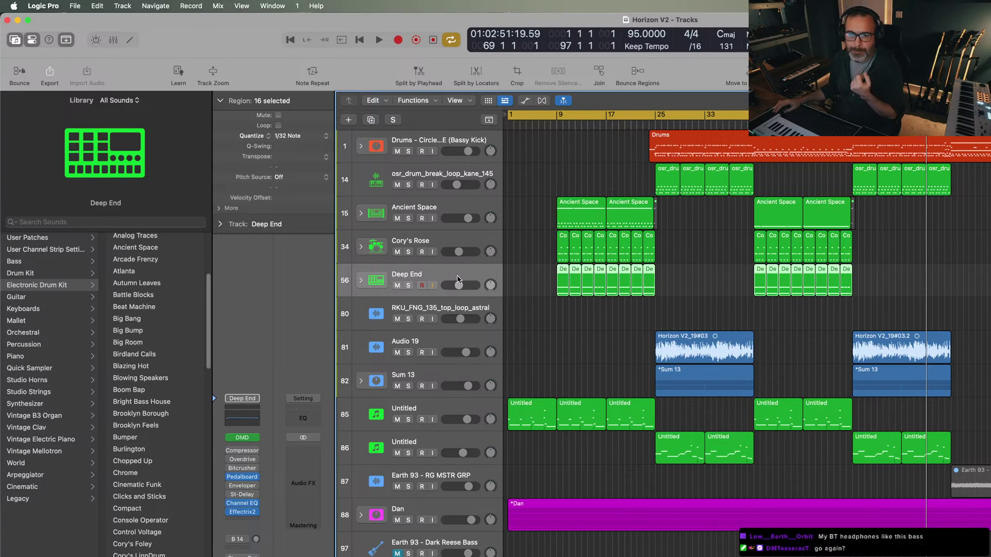
{"action": "left_click", "coordinate": [292, 41]}
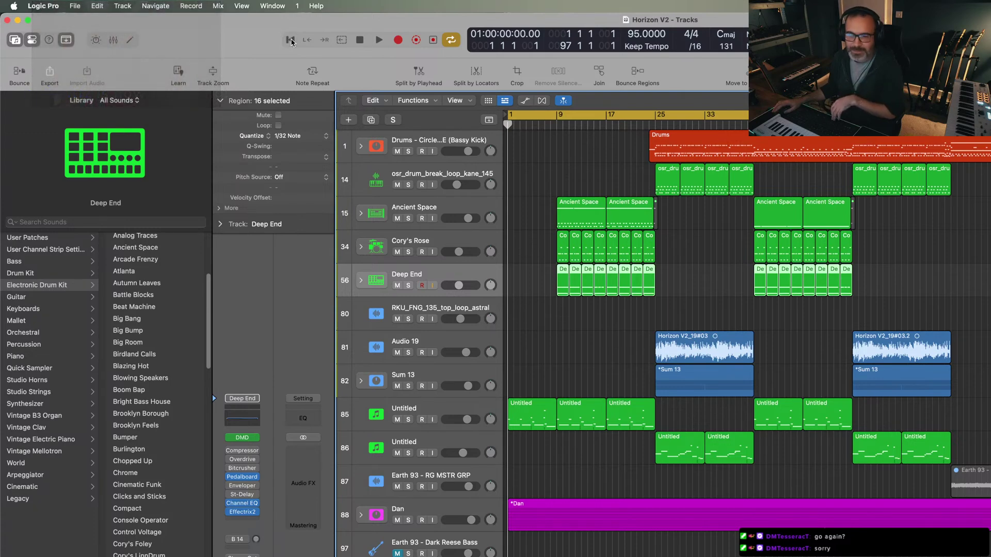
{"action": "key", "text": "space"}
{"action": "left_click", "coordinate": [292, 40]}
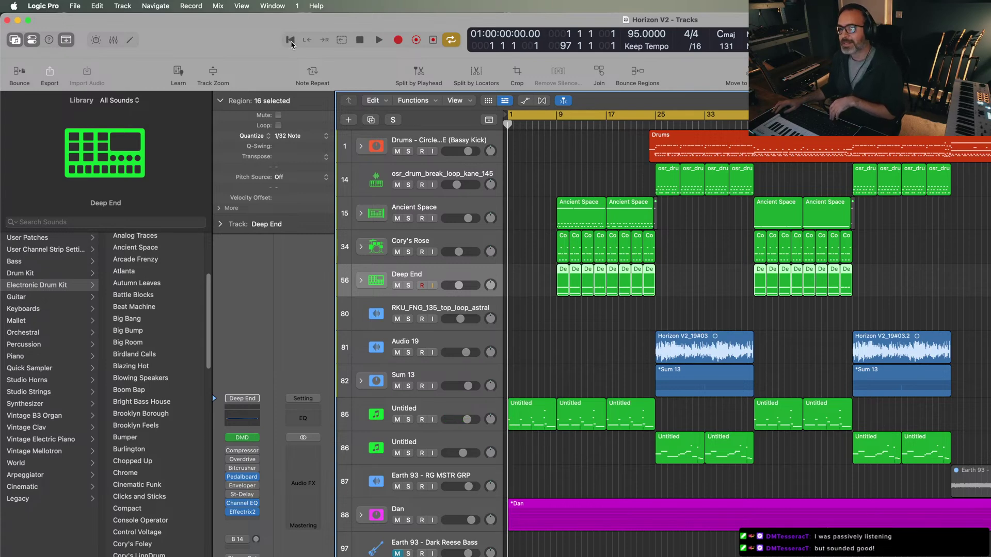
{"action": "key", "text": "space"}
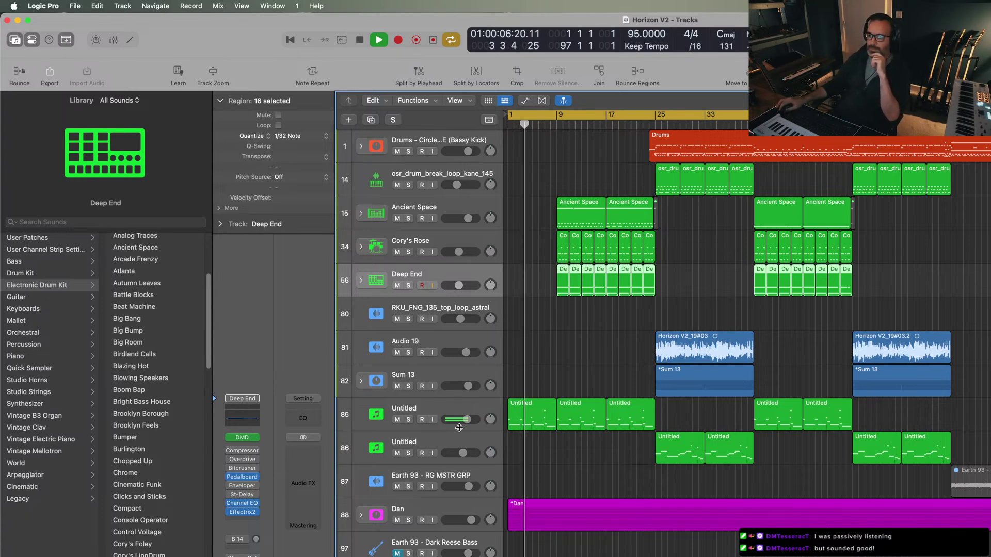
- Inspect the devices in the Reason Rack instrument on the track 85 Untitled channel, leaving its window closed
{"action": "left_click", "coordinate": [346, 420]}
{"action": "left_click", "coordinate": [241, 505]}
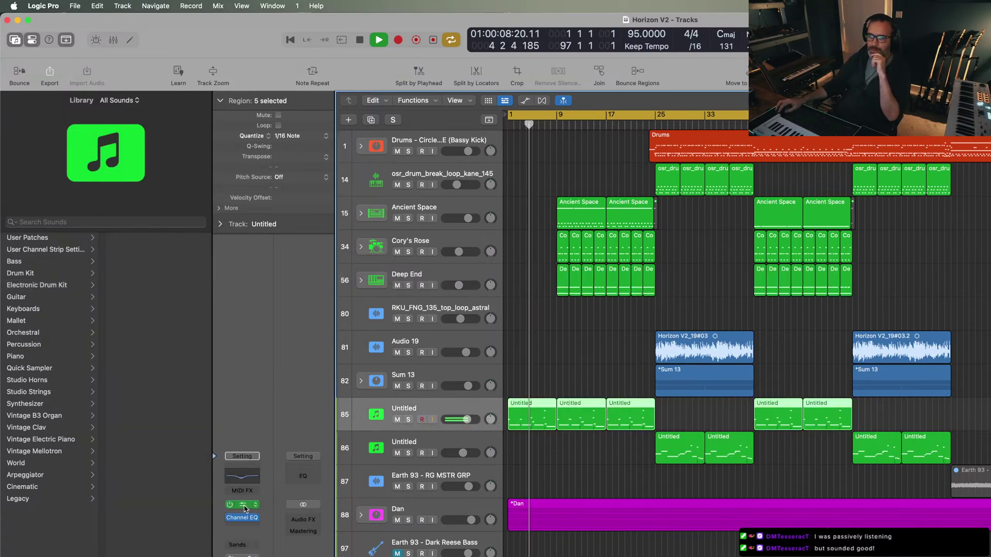
{"action": "scroll", "coordinate": [723, 336], "scroll_direction": "up", "scroll_amount": 5}
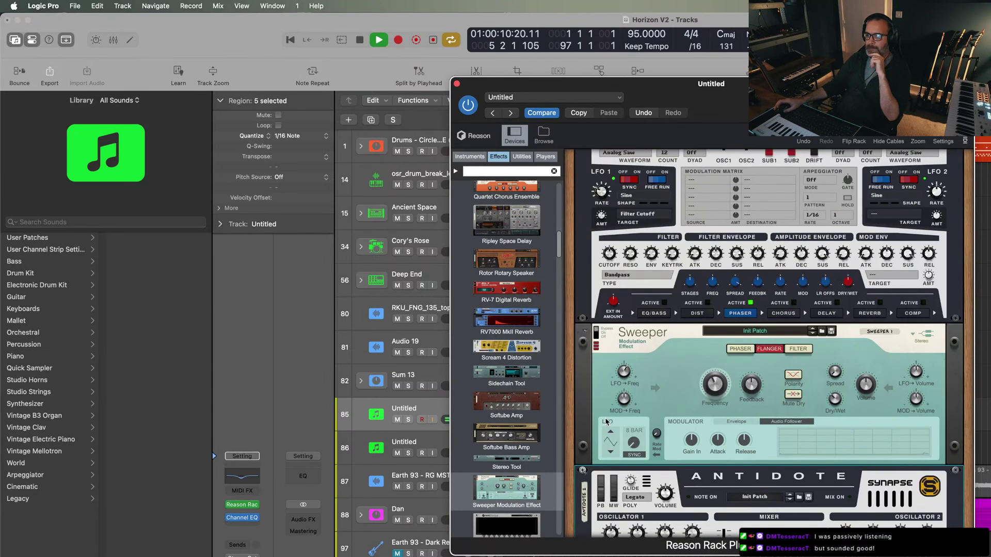
{"action": "left_click", "coordinate": [457, 83]}
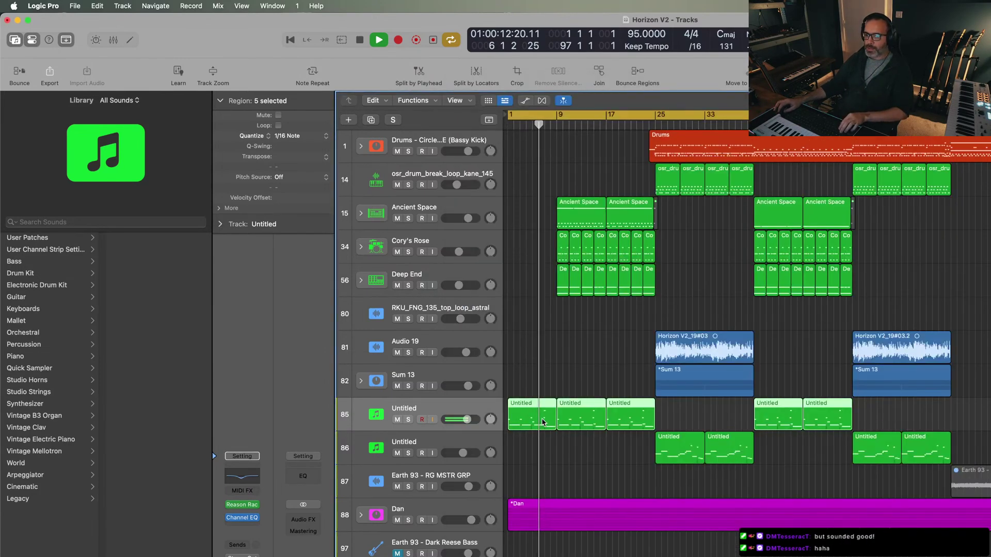
- Inspect the notes of the track 85 Untitled regions in the Piano Roll, leaving the editor closed and the regions deselected
{"action": "key", "text": "e"}
{"action": "key", "text": "super+Right"}
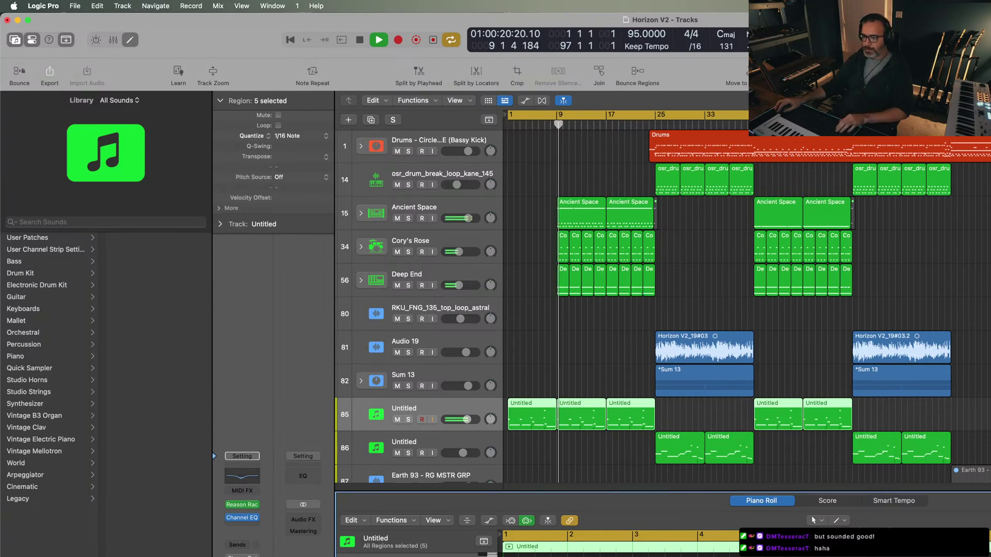
{"action": "key", "text": "Right"}
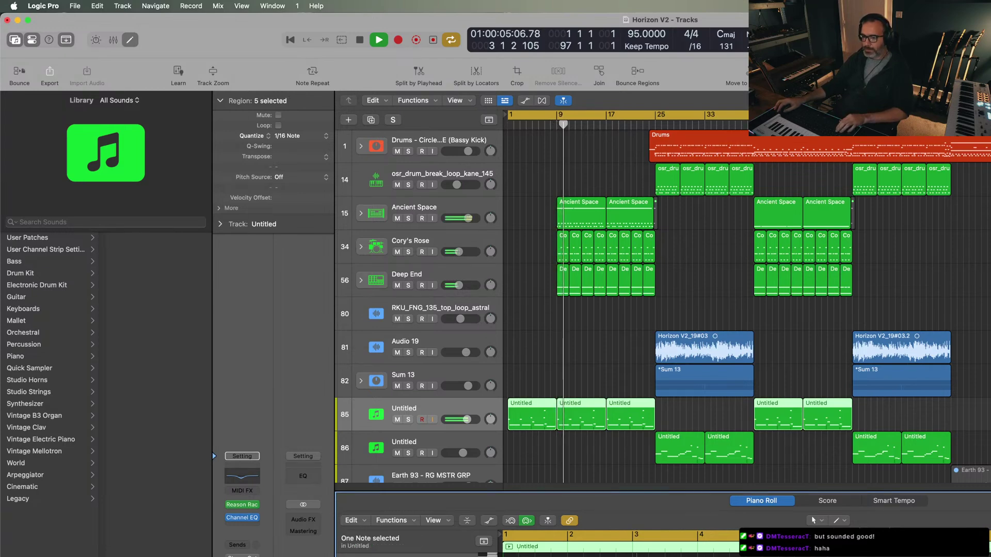
{"action": "key", "text": "super+shift+a"}
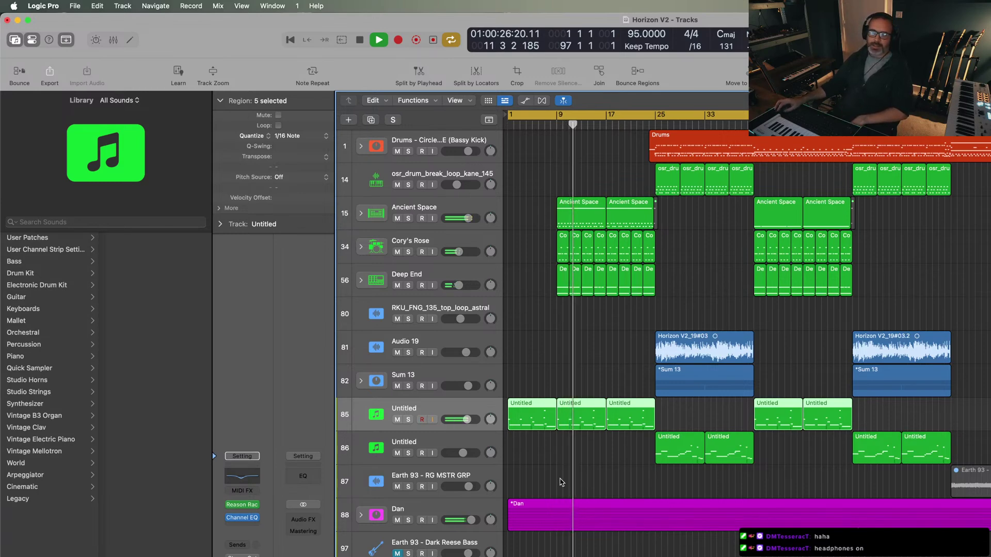
{"action": "left_click", "coordinate": [596, 366]}
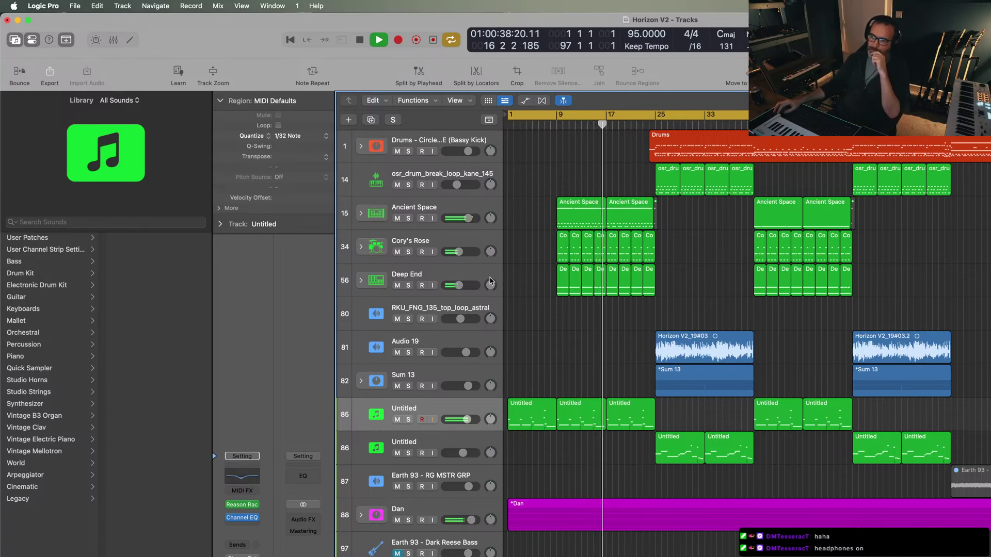
- Slightly lower the Hi-Hat 1 volume inside the Ancient Space stack and slightly raise the Dan stack's volume
{"action": "left_click", "coordinate": [487, 277]}
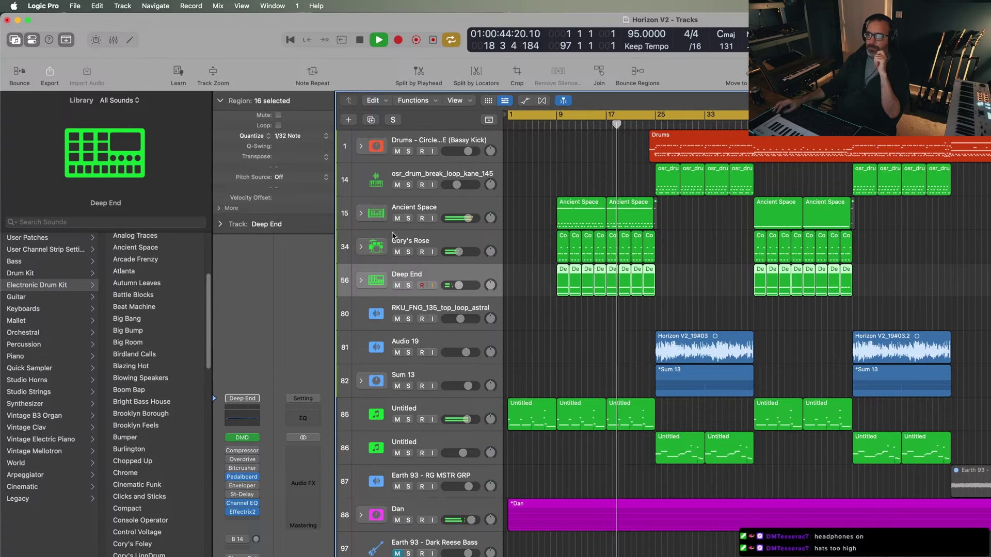
{"action": "left_click", "coordinate": [361, 214]}
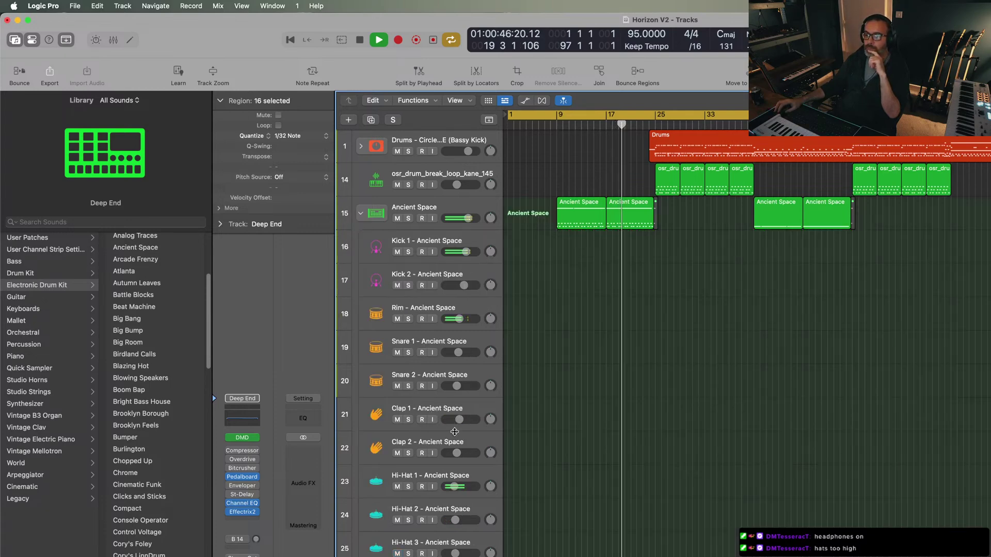
{"action": "scroll", "coordinate": [564, 474], "scroll_direction": "down", "scroll_amount": 5}
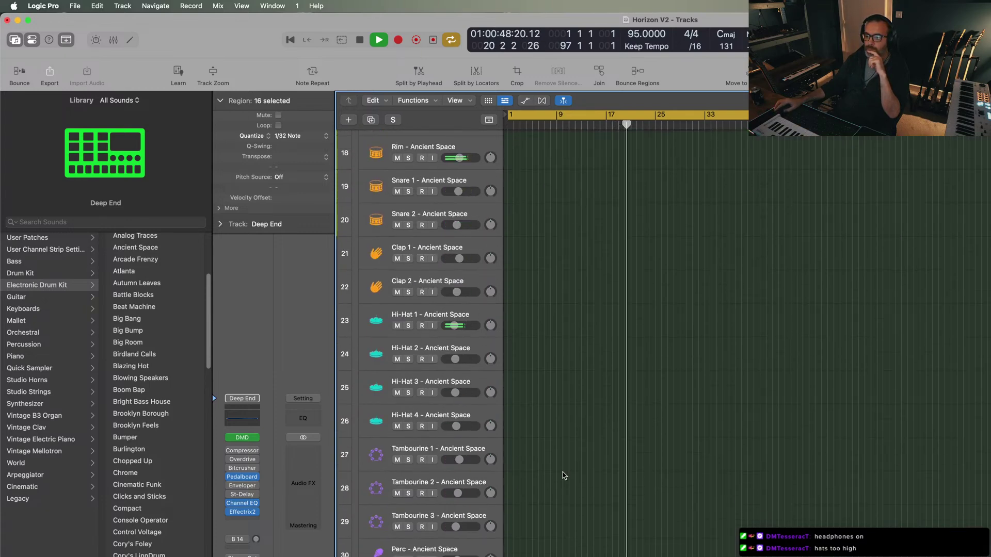
{"action": "scroll", "coordinate": [564, 475], "scroll_direction": "up", "scroll_amount": 5}
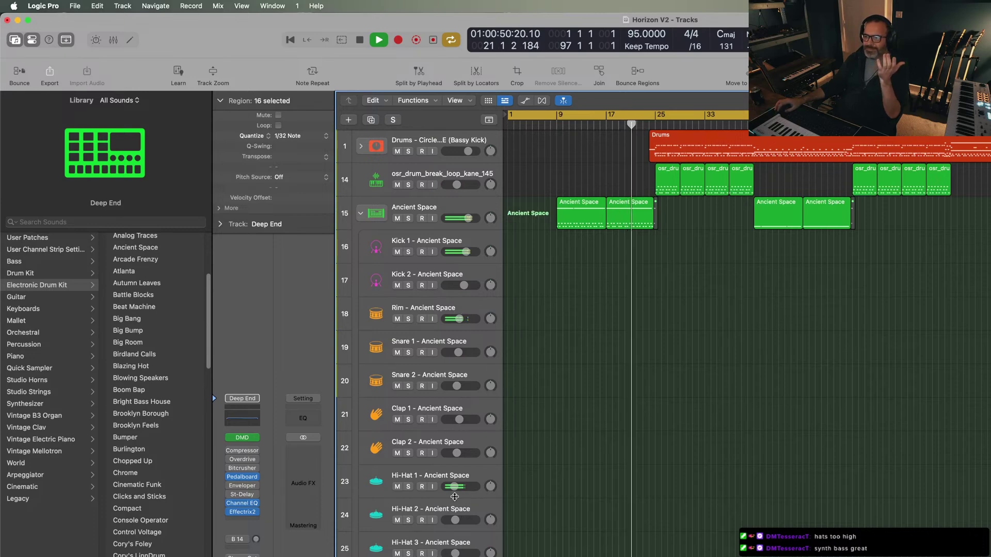
{"action": "left_click_drag", "start_coordinate": [454, 488], "coordinate": [452, 486]}
{"action": "left_click", "coordinate": [360, 213]}
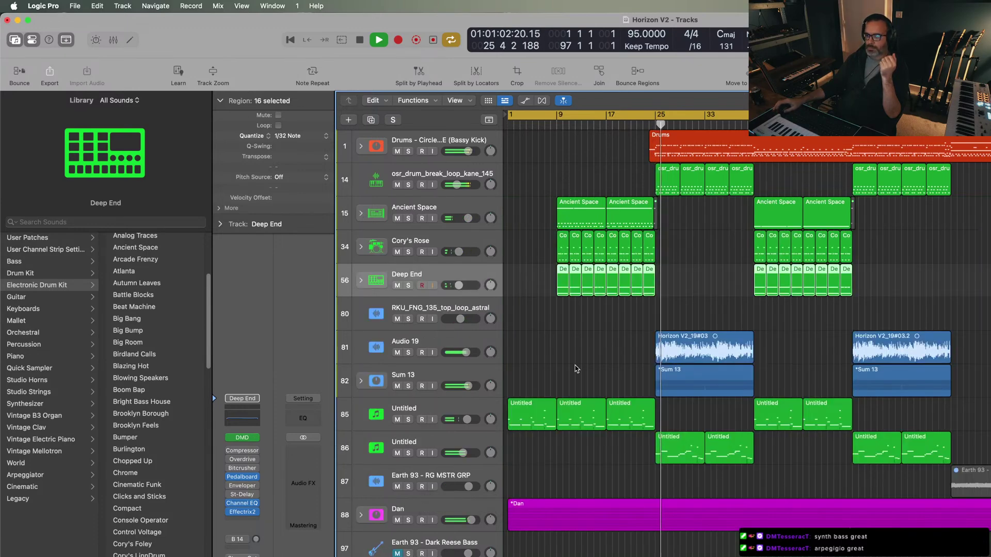
{"action": "left_click", "coordinate": [464, 347]}
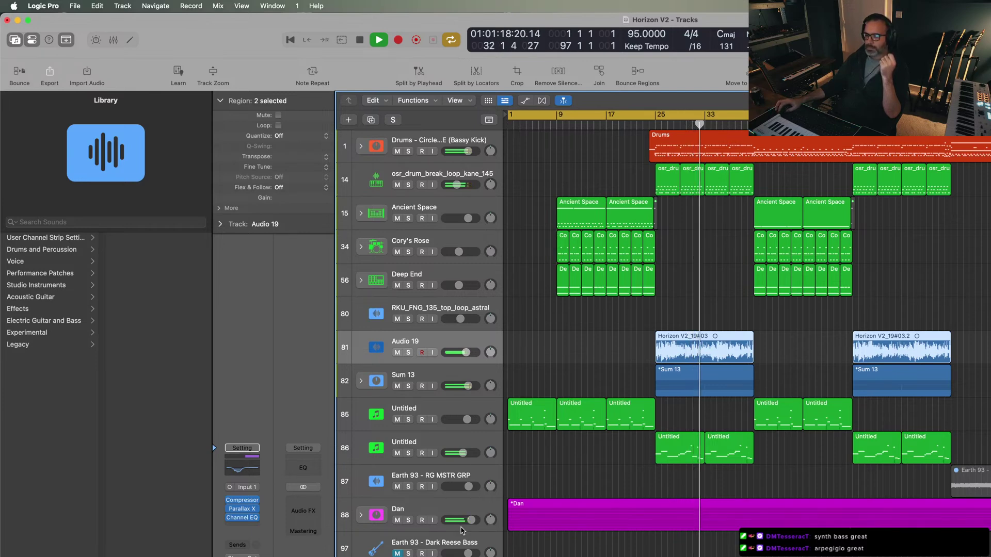
{"action": "left_click_drag", "start_coordinate": [471, 521], "coordinate": [472, 520]}
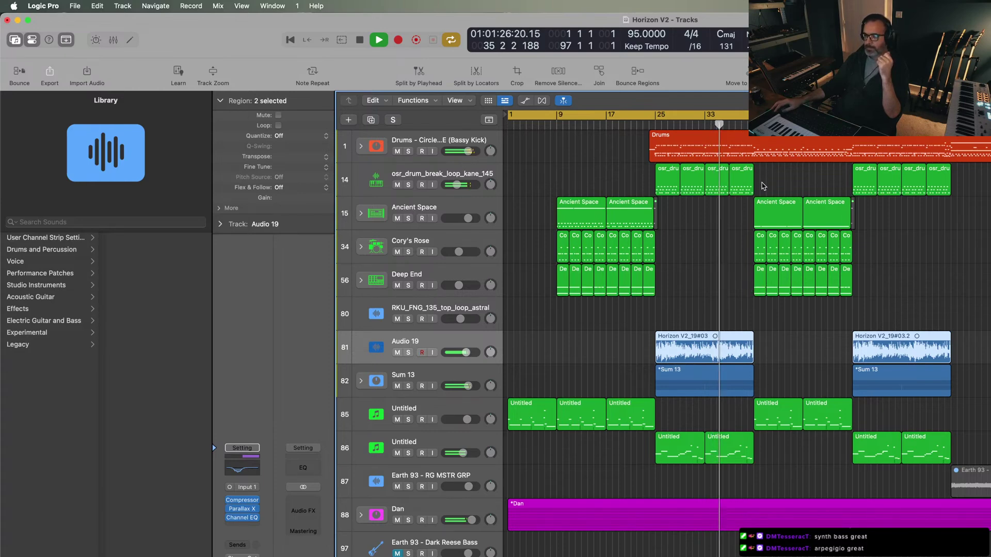
- Repeat the osr_drum_break_loop_kane_145 region at bar 37 four times to fill bars 41 to 57
{"action": "left_click", "coordinate": [747, 185]}
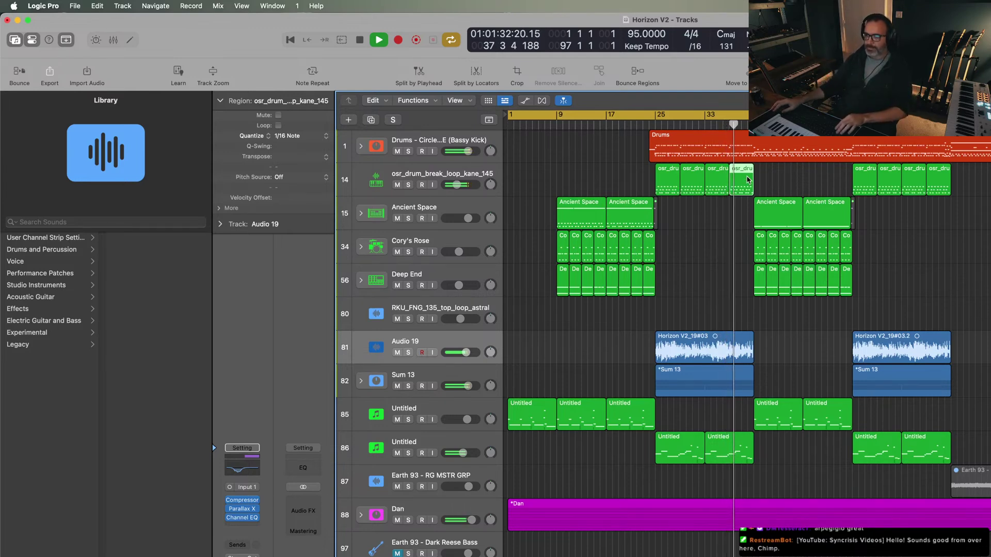
{"action": "key", "text": "super+r"}
{"action": "key", "text": "super+r"}
{"action": "key", "text": "super+r"}
{"action": "key", "text": "super+r"}
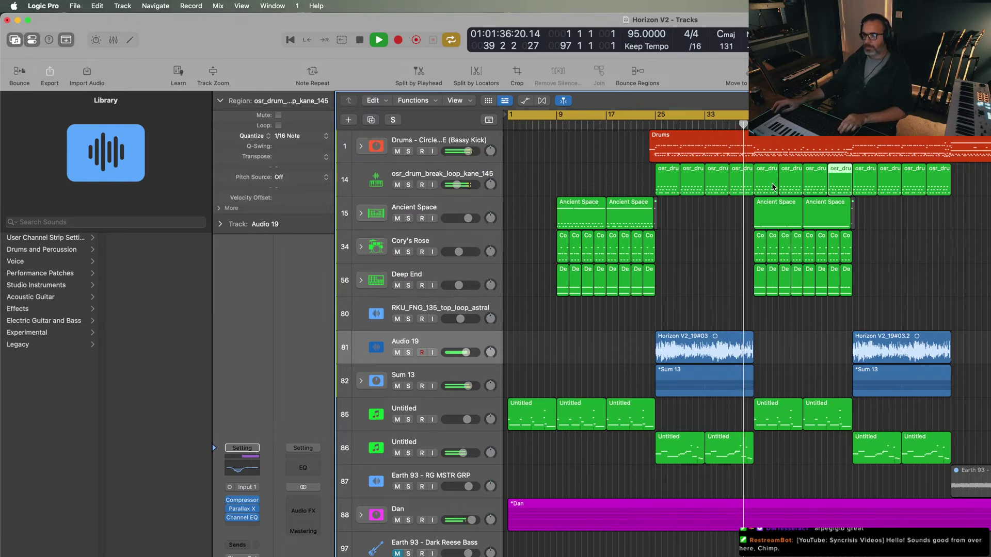
- Duplicate the osr_drum_break_loop_kane_145 track and move the four regions from bars 41 to 57 onto the new track
{"action": "left_click", "coordinate": [764, 184], "text": "shift"}
{"action": "left_click", "coordinate": [790, 188], "text": "shift"}
{"action": "left_click", "coordinate": [815, 186], "text": "shift"}
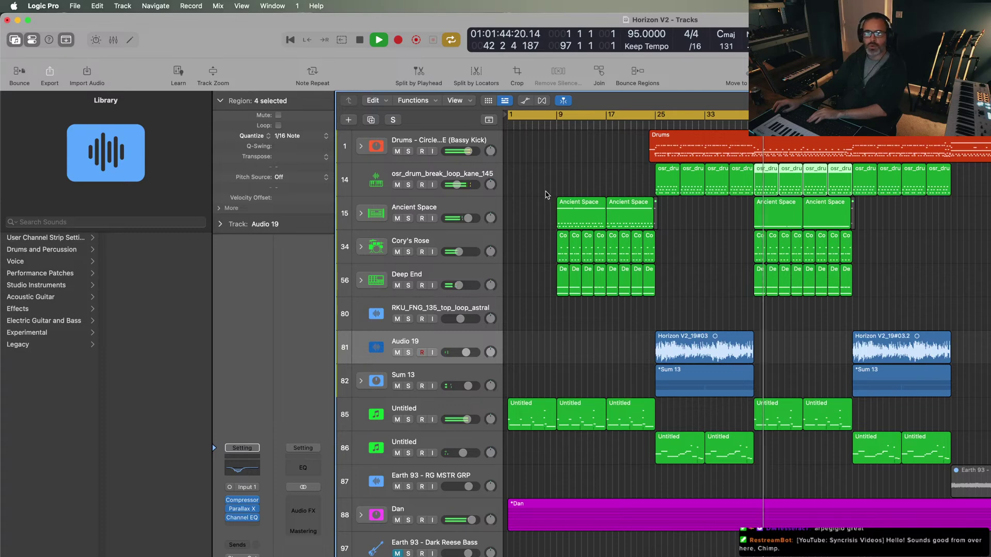
{"action": "left_click", "coordinate": [465, 192]}
{"action": "key", "text": "super+d"}
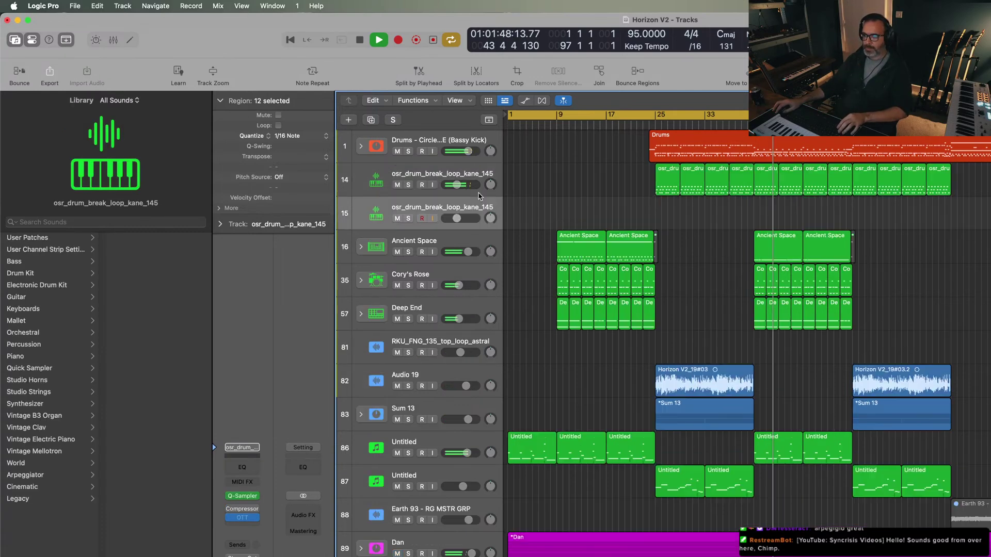
{"action": "left_click", "coordinate": [659, 208]}
{"action": "left_click_drag", "start_coordinate": [769, 210], "coordinate": [842, 207]}
- Lower the volume of the duplicated osr_drum_break_loop_kane_145 track slightly
{"action": "mouse_move", "coordinate": [455, 218]}
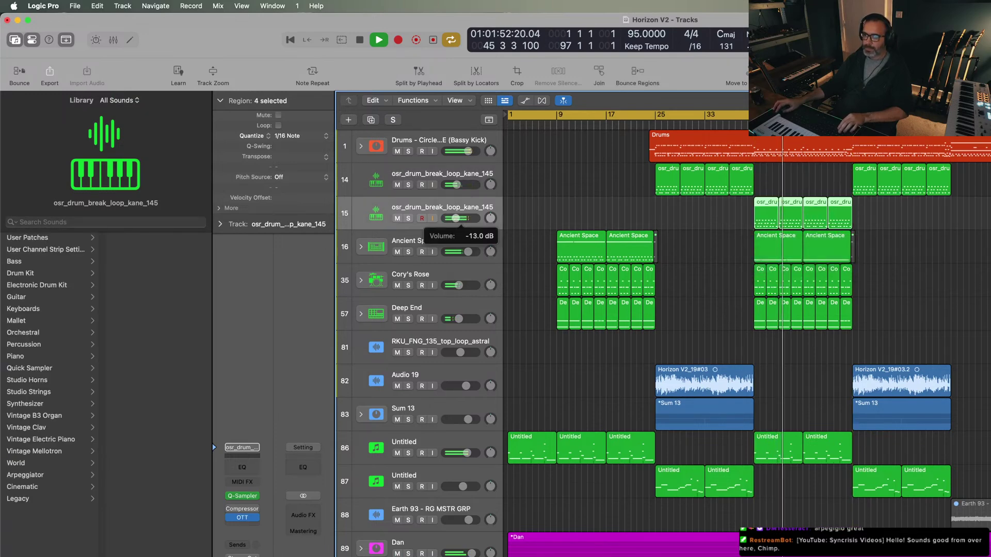
{"action": "left_click_drag", "start_coordinate": [456, 218], "coordinate": [455, 218]}
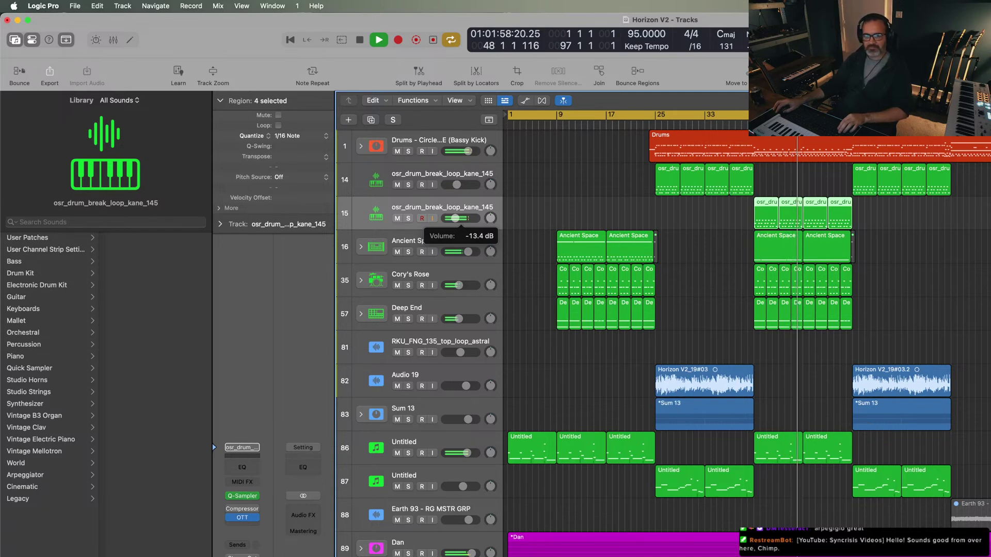
{"action": "left_click_drag", "start_coordinate": [455, 218], "coordinate": [454, 218]}
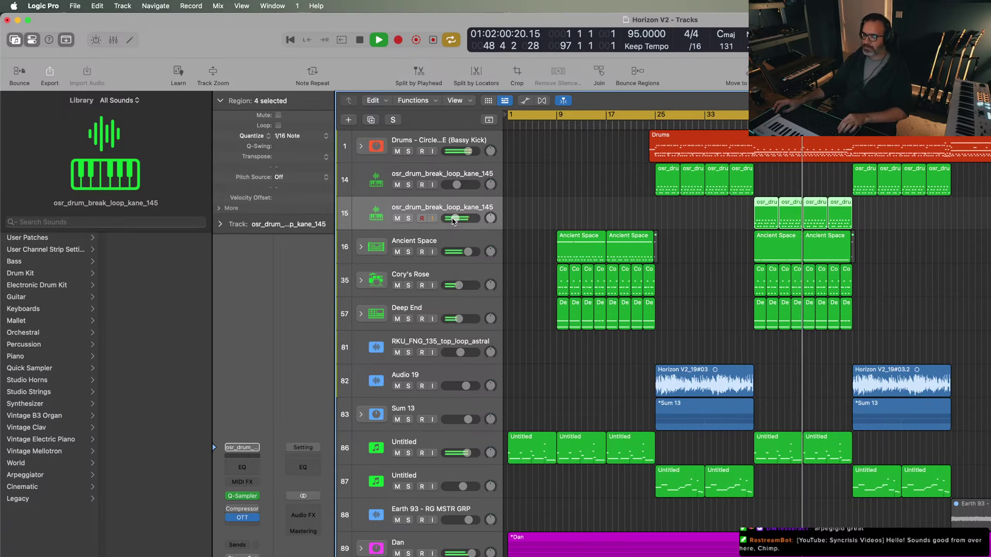
- Fine-tune the volume of the duplicated osr_drum_break_loop_kane_145 track and deselect its four regions
{"action": "left_click_drag", "start_coordinate": [453, 219], "coordinate": [454, 221]}
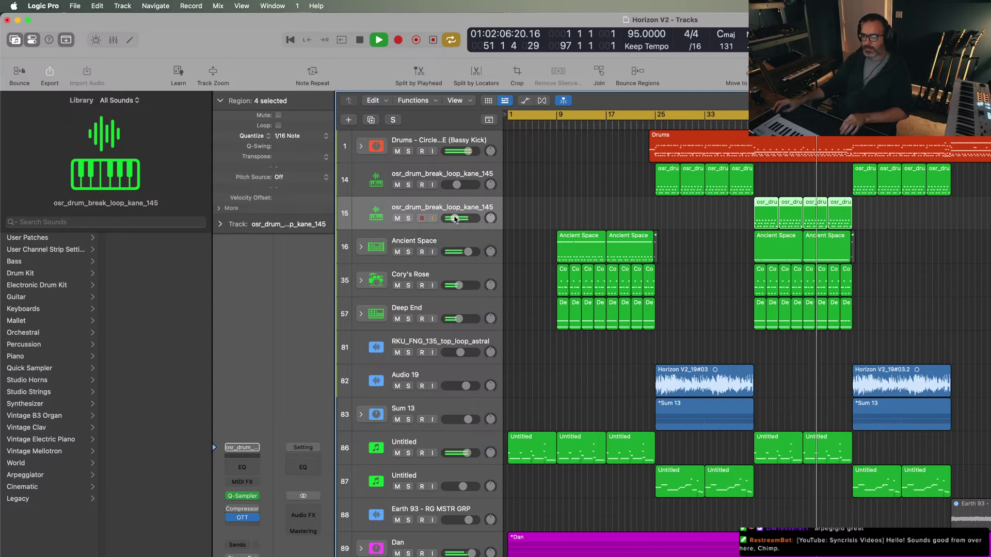
{"action": "left_click", "coordinate": [626, 210]}
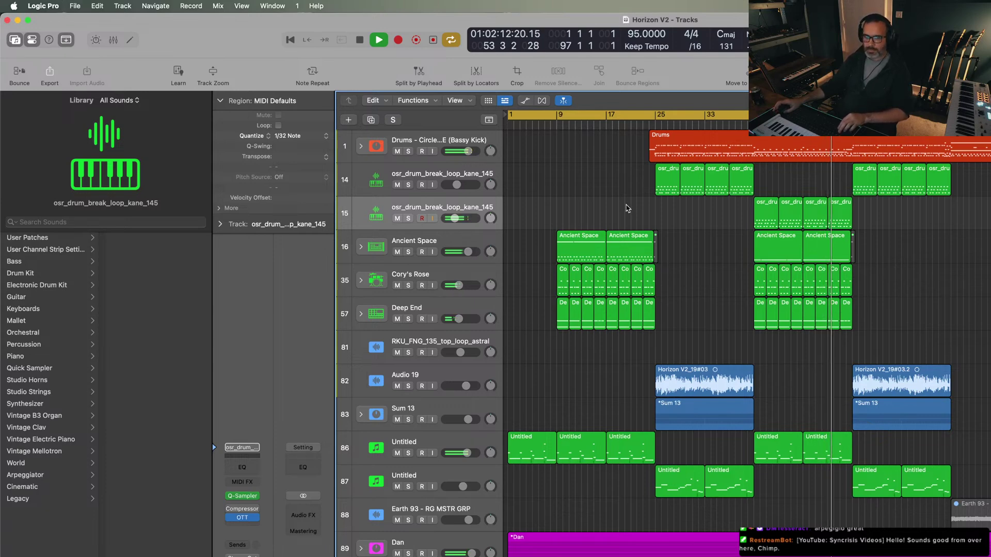
- Delete the Dan stack and the muted Earth 93 - Dark Reese Bass track
{"action": "scroll", "coordinate": [712, 239], "scroll_direction": "down", "scroll_amount": 4}
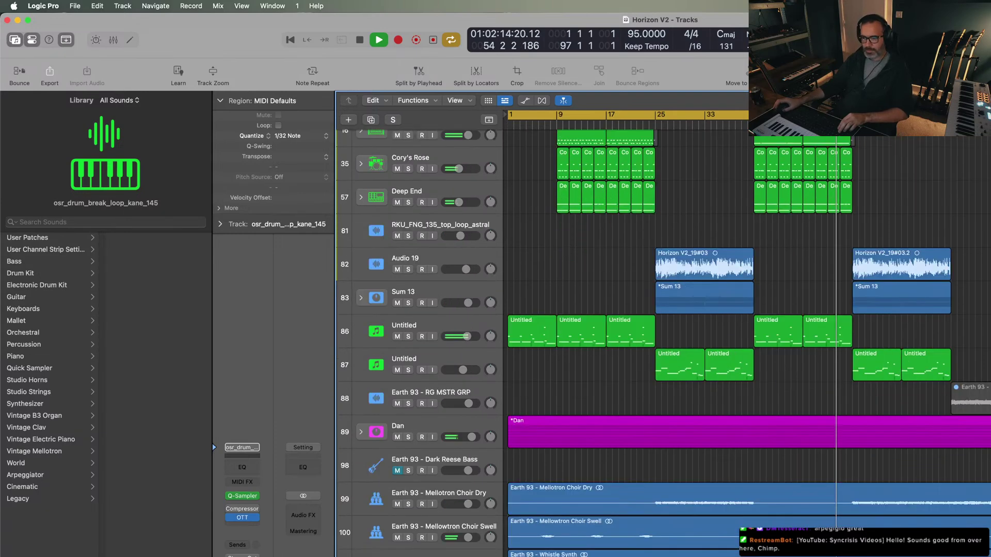
{"action": "scroll", "coordinate": [712, 239], "scroll_direction": "up", "scroll_amount": 3}
{"action": "scroll", "coordinate": [712, 239], "scroll_direction": "down", "scroll_amount": 1}
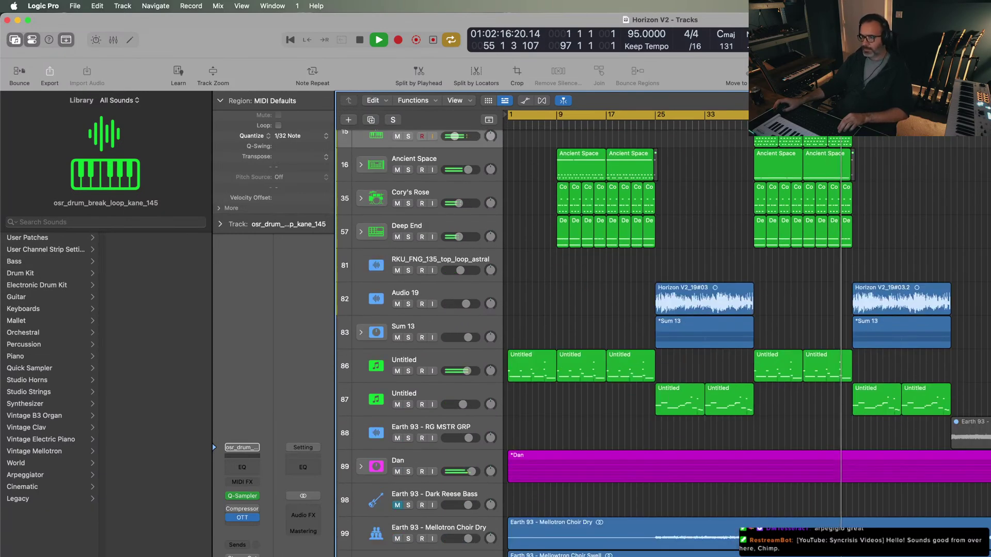
{"action": "scroll", "coordinate": [948, 258], "scroll_direction": "down", "scroll_amount": 1}
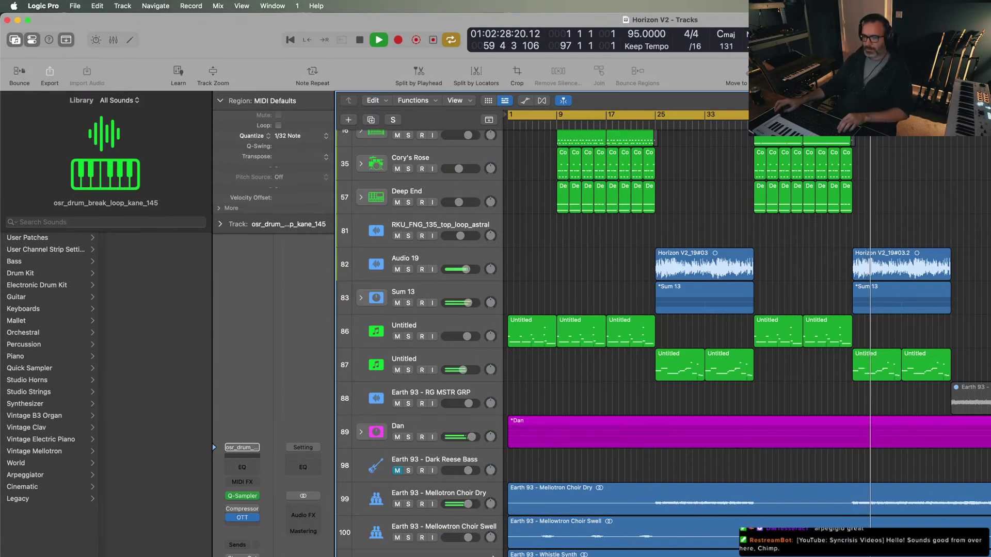
{"action": "left_click", "coordinate": [398, 426]}
{"action": "key", "text": "super+BackSpace"}
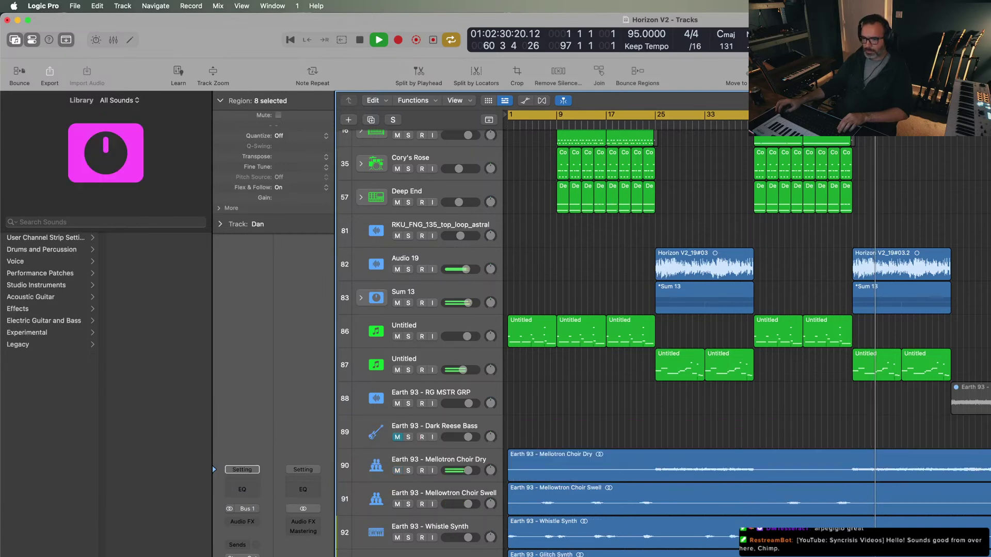
{"action": "left_click", "coordinate": [471, 420]}
{"action": "key", "text": "super+BackSpace"}
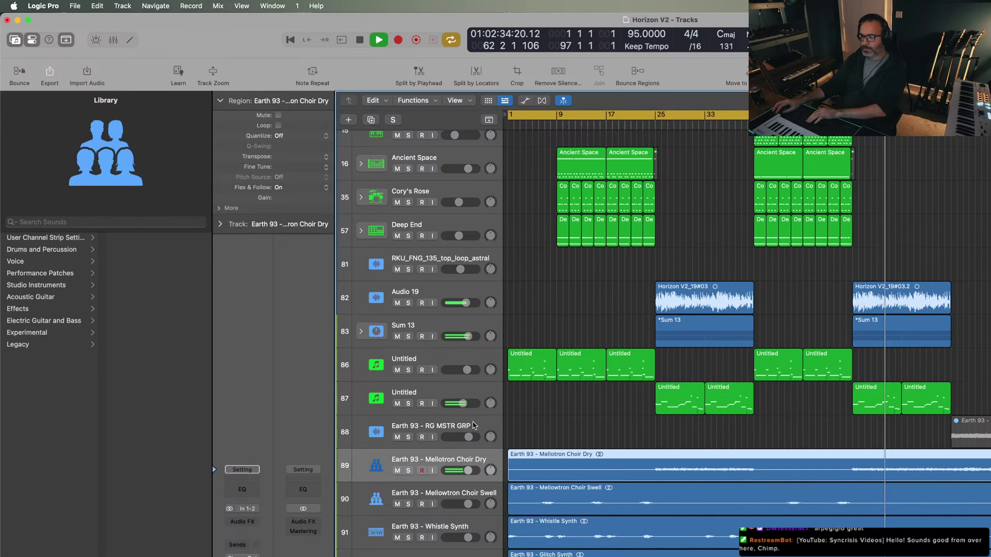
- Unmute the Earth 93 - RG MSTR GRP region that starts at bar 73
{"action": "left_click", "coordinate": [965, 432]}
{"action": "key", "text": "ctrl+m"}
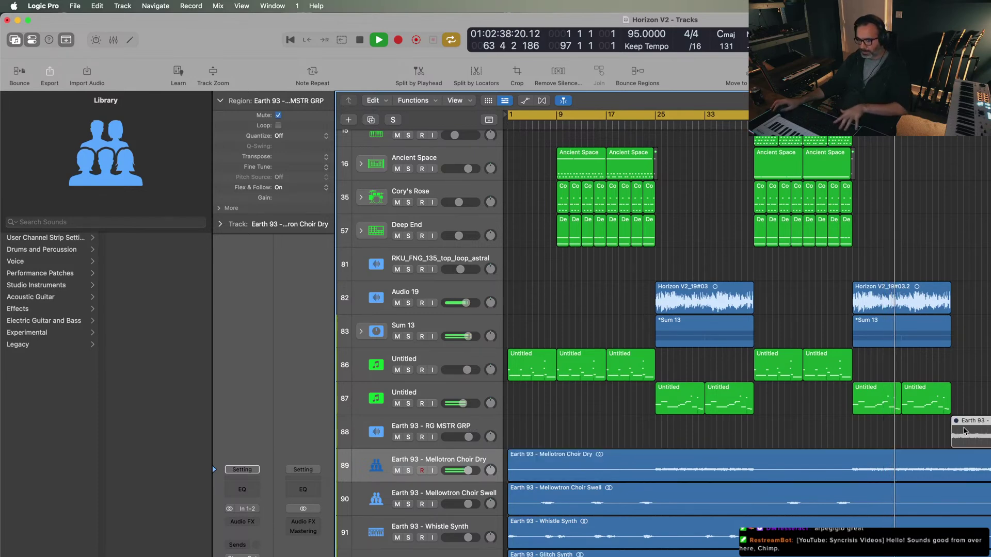
{"action": "key", "text": "ctrl+m"}
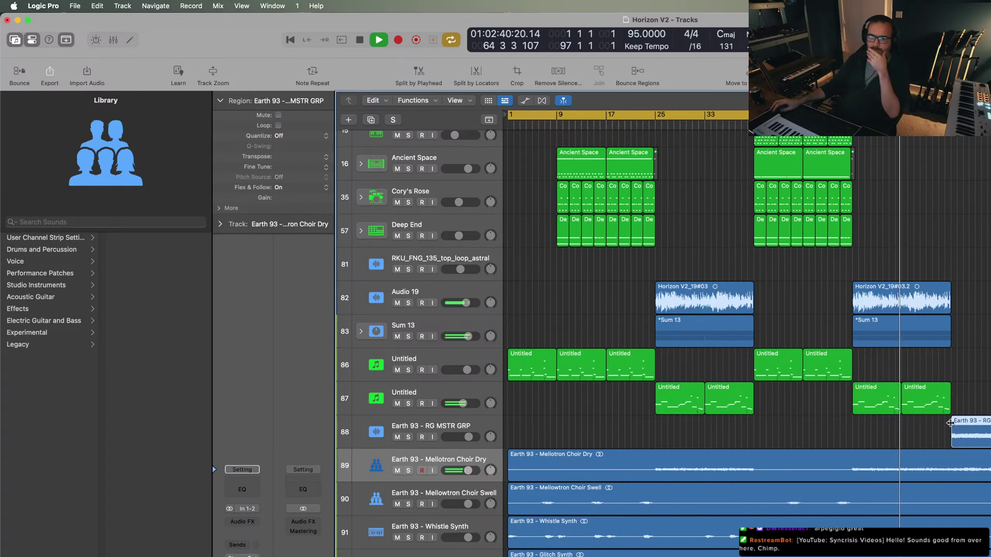
- Slightly lower the volume of the Sum 13 stack and select it
{"action": "scroll", "coordinate": [774, 465], "scroll_direction": "up", "scroll_amount": 3}
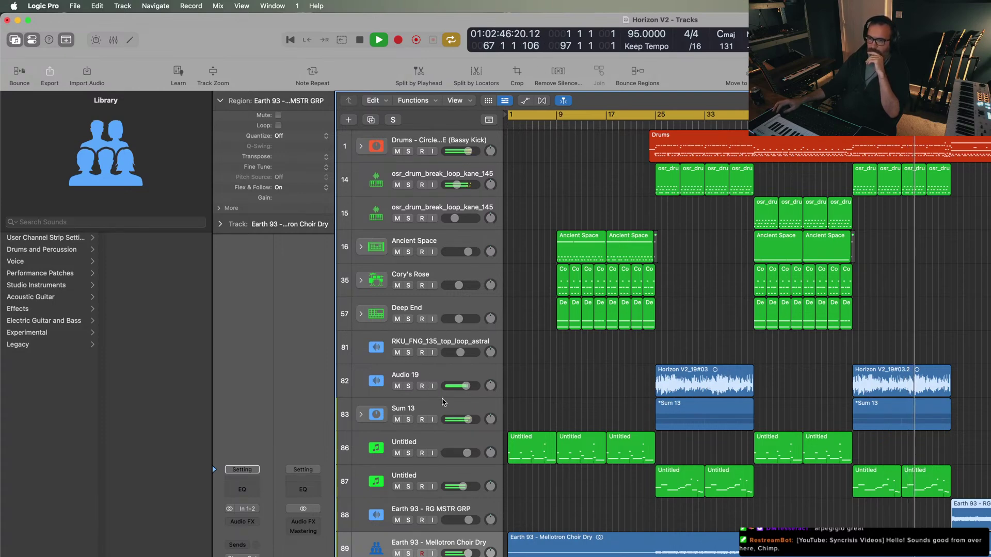
{"action": "left_click_drag", "start_coordinate": [467, 419], "coordinate": [465, 419]}
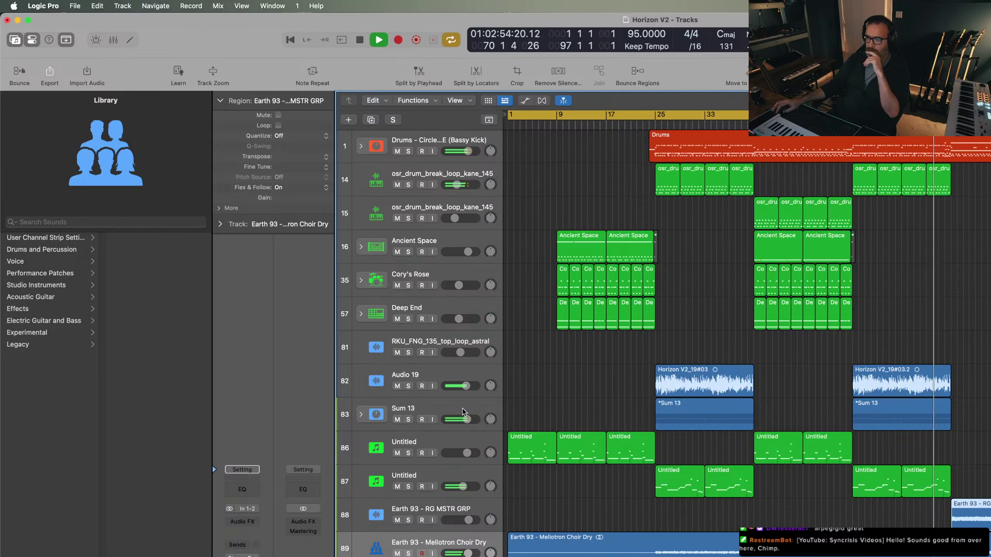
{"action": "left_click", "coordinate": [463, 411]}
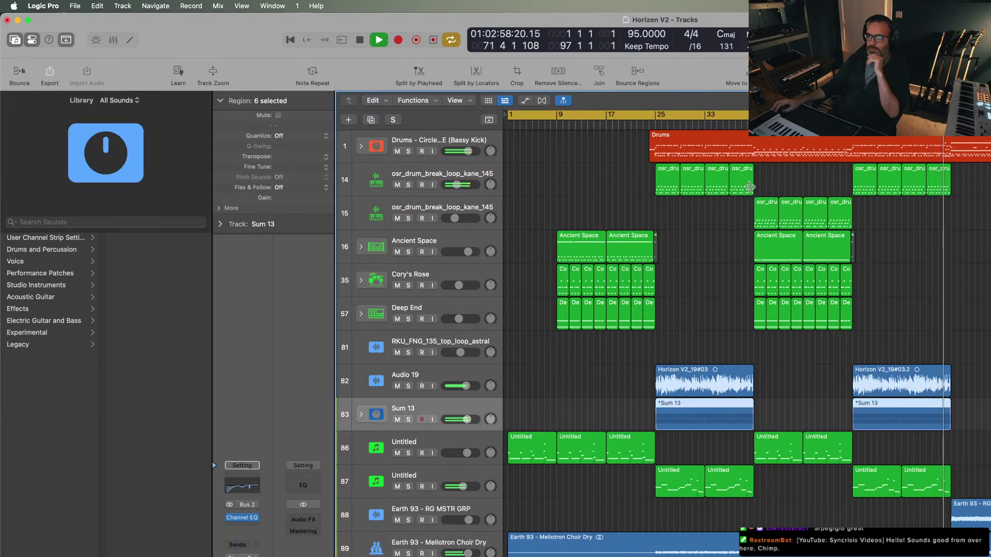
- Shorten the last osr_drum_break_loop_kane_145 region on track 14 so it ends at bar 72
{"action": "left_click", "coordinate": [944, 190]}
{"action": "left_click_drag", "start_coordinate": [945, 190], "coordinate": [942, 191]}
- Listen to the arrangement, including the section from bar 72 onward, and stop playback
{"action": "scroll", "coordinate": [722, 310], "scroll_direction": "down", "scroll_amount": 1}
{"action": "scroll", "coordinate": [989, 341], "scroll_direction": "down", "scroll_amount": 3}
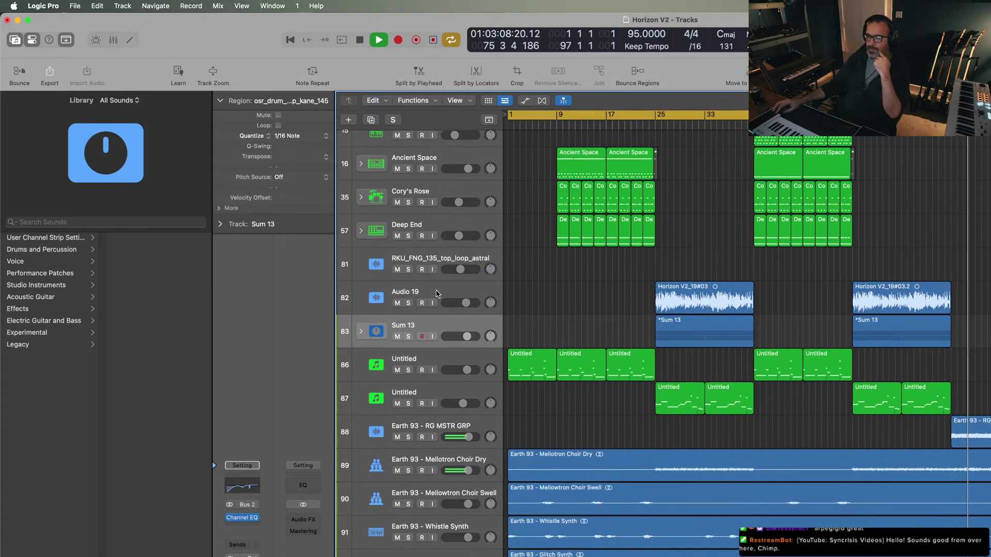
{"action": "left_click", "coordinate": [461, 395]}
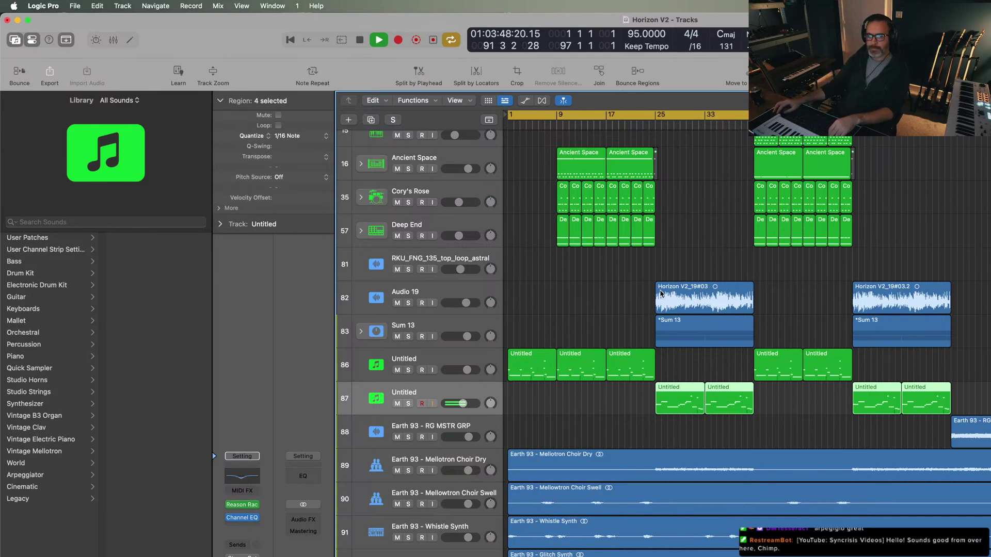
{"action": "scroll", "coordinate": [887, 310], "scroll_direction": "up", "scroll_amount": 3}
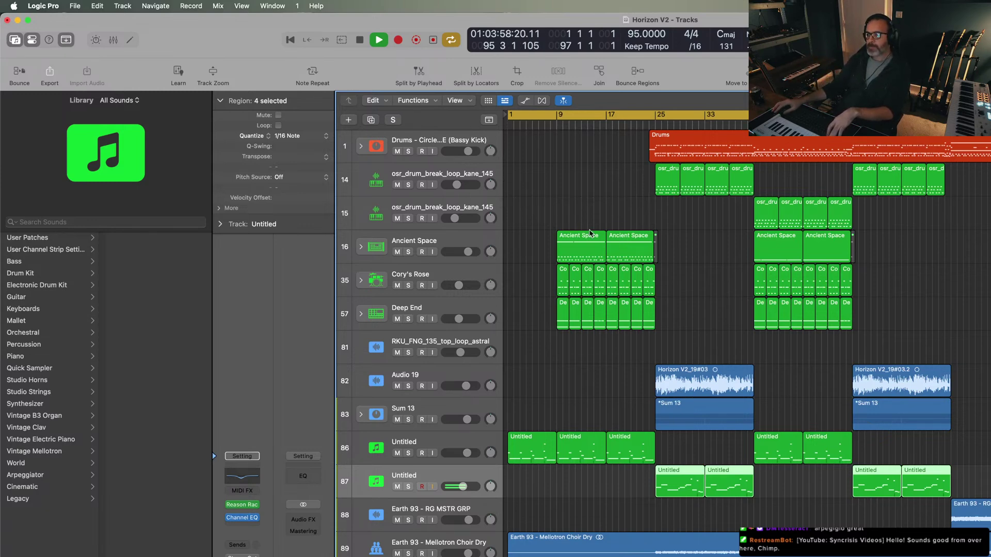
{"action": "left_click", "coordinate": [472, 148]}
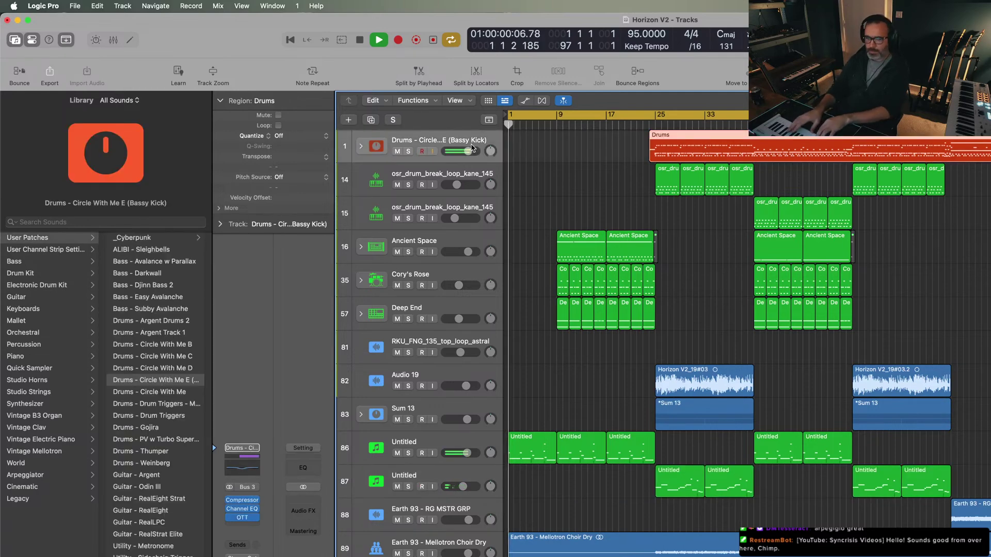
{"action": "key", "text": "space"}
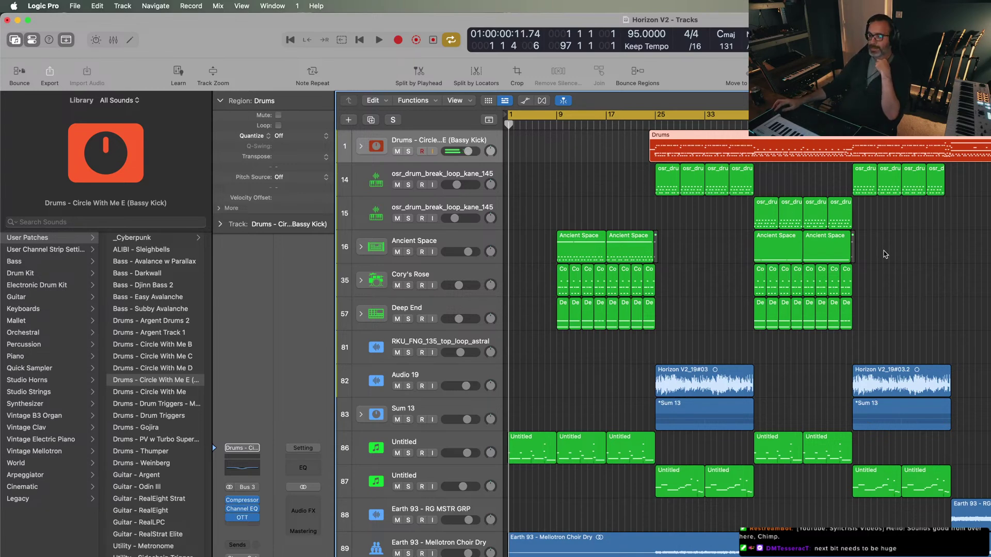
{"action": "left_click", "coordinate": [951, 260]}
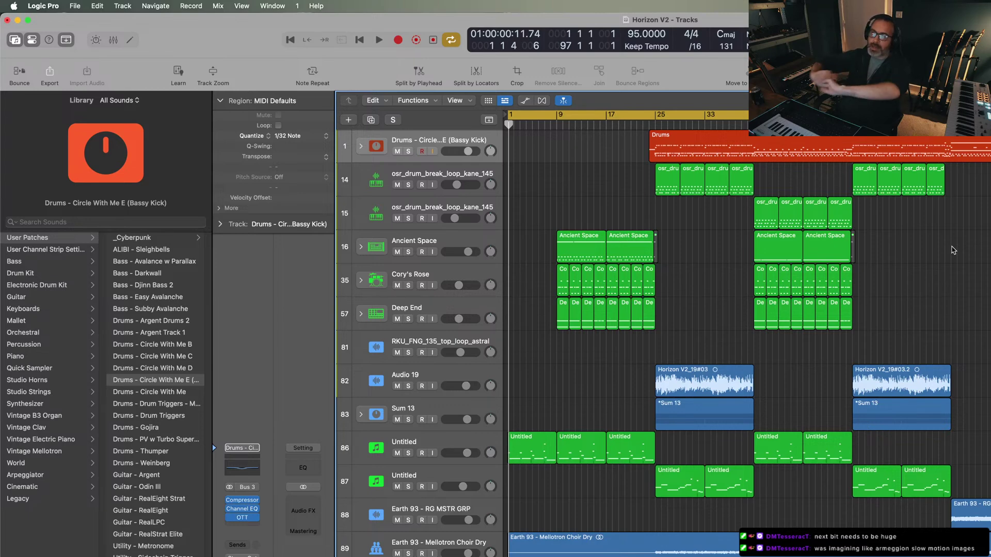
{"action": "key", "text": "space"}
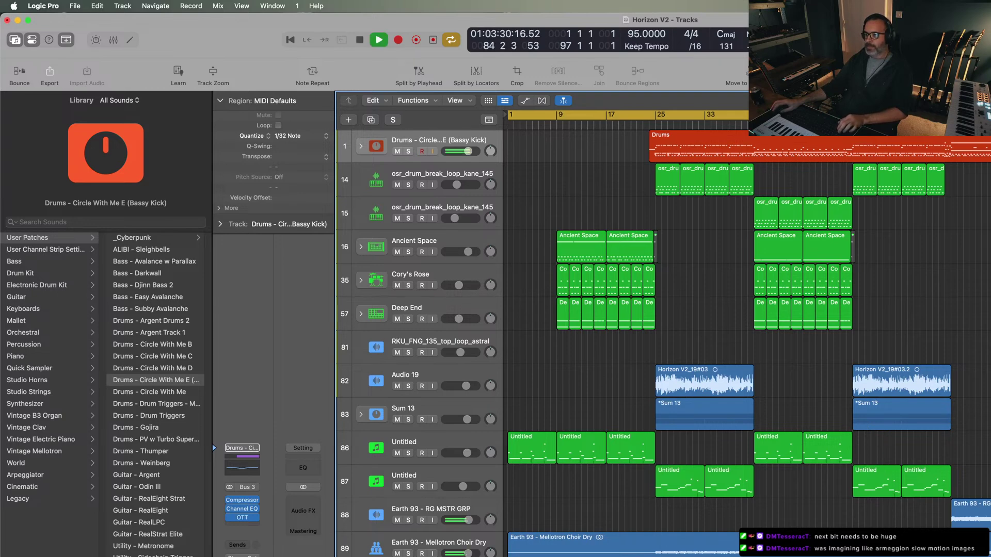
{"action": "key", "text": "space"}
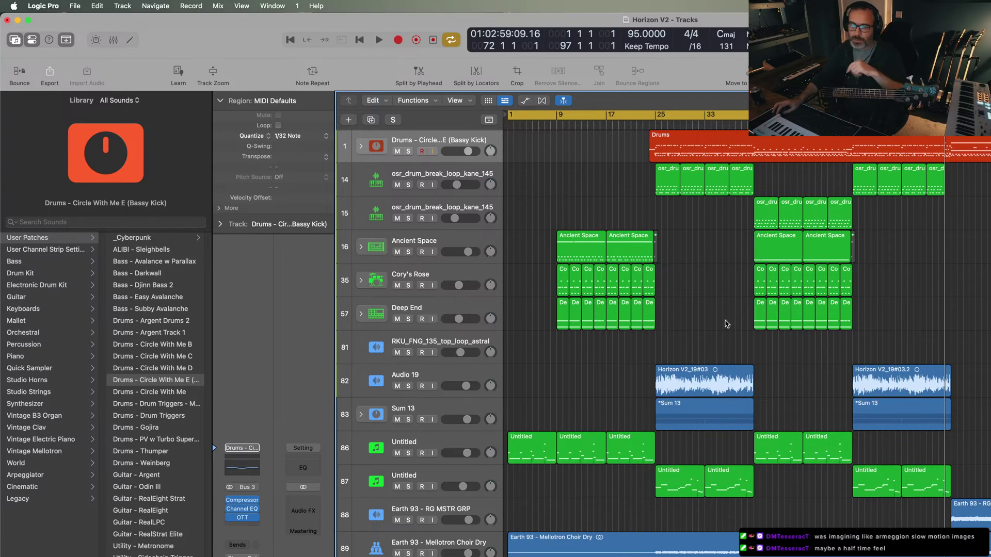
- Select the Audio 19 track and enable its input monitoring
{"action": "scroll", "coordinate": [724, 327], "scroll_direction": "down", "scroll_amount": 3}
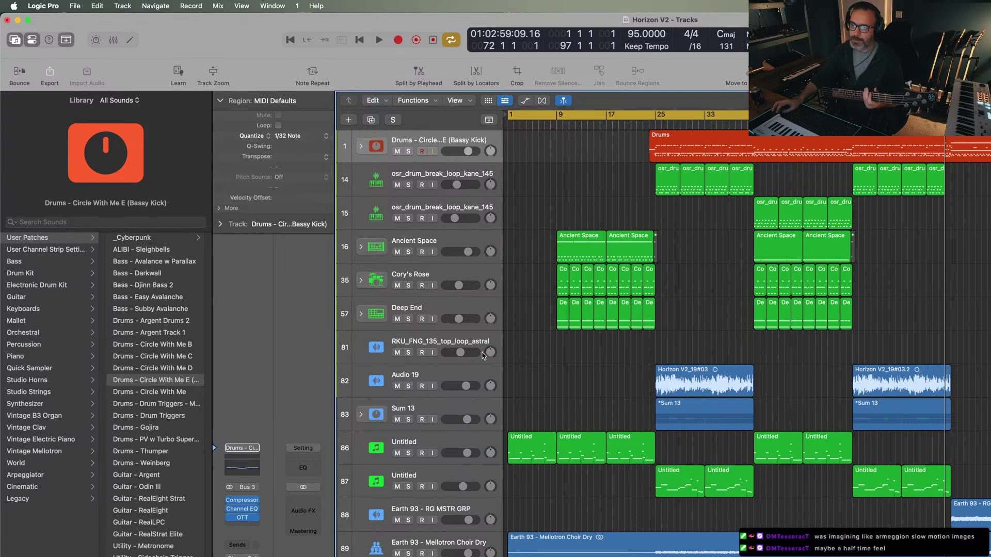
{"action": "left_click", "coordinate": [432, 376]}
{"action": "left_click", "coordinate": [432, 386]}
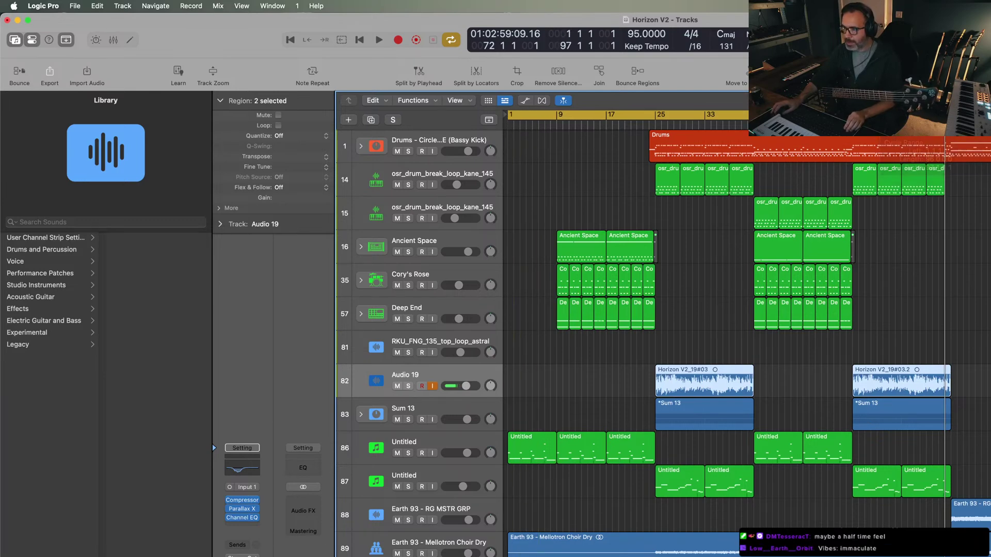
- Clear the region selection and set the cycle range from bar 72 to bar 89
{"action": "key", "text": "super+Right"}
{"action": "key", "text": "super+Right"}
{"action": "key", "text": "super+shift+a"}
{"action": "key", "text": "c"}
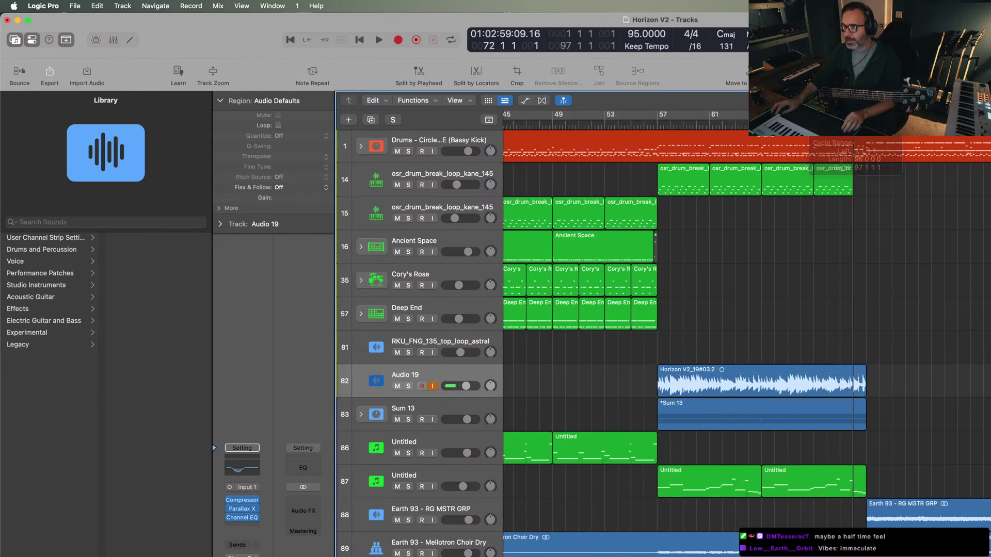
{"action": "key", "text": "c"}
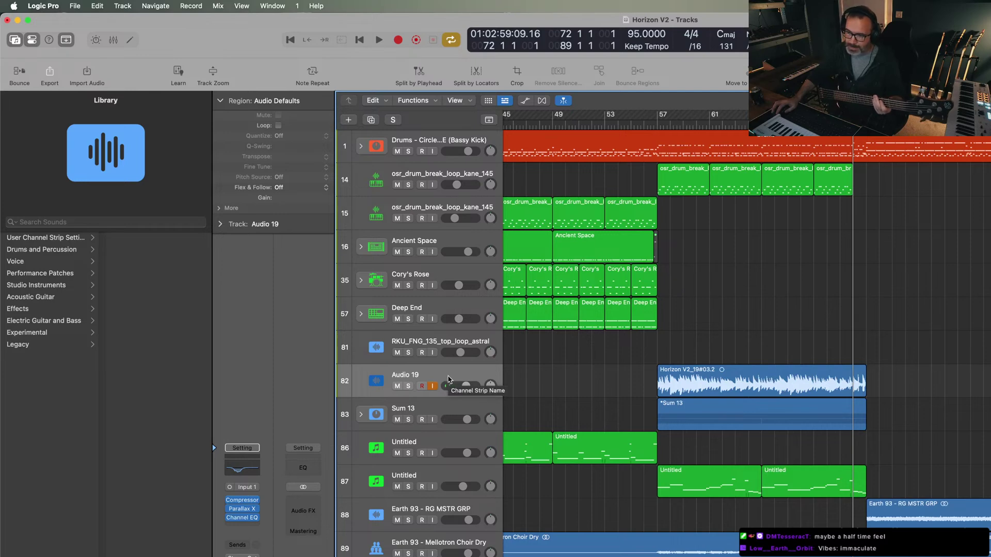
- Duplicate the Audio 19 track with its channel strip settings and check the new track's Parallax X plug-in
{"action": "left_click", "coordinate": [448, 379]}
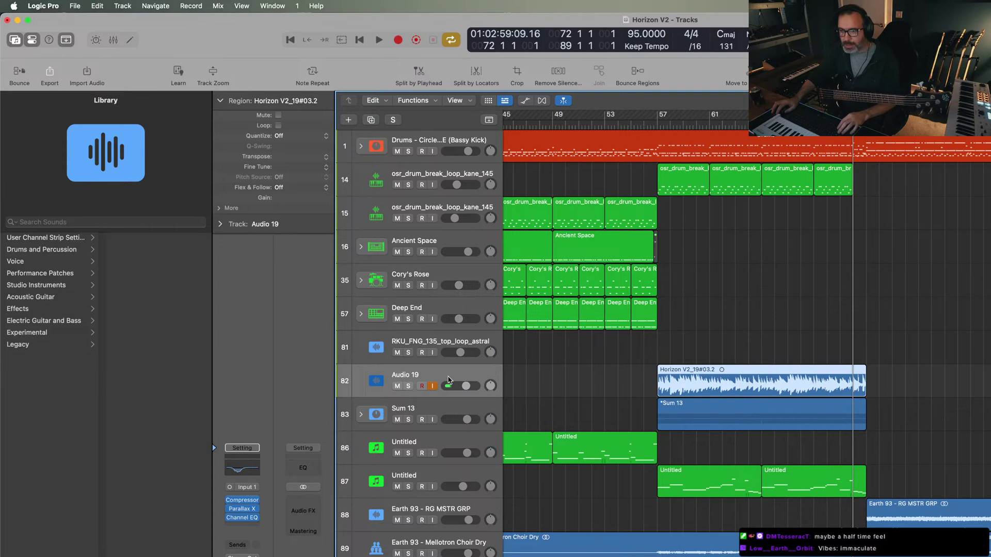
{"action": "key", "text": "super+d"}
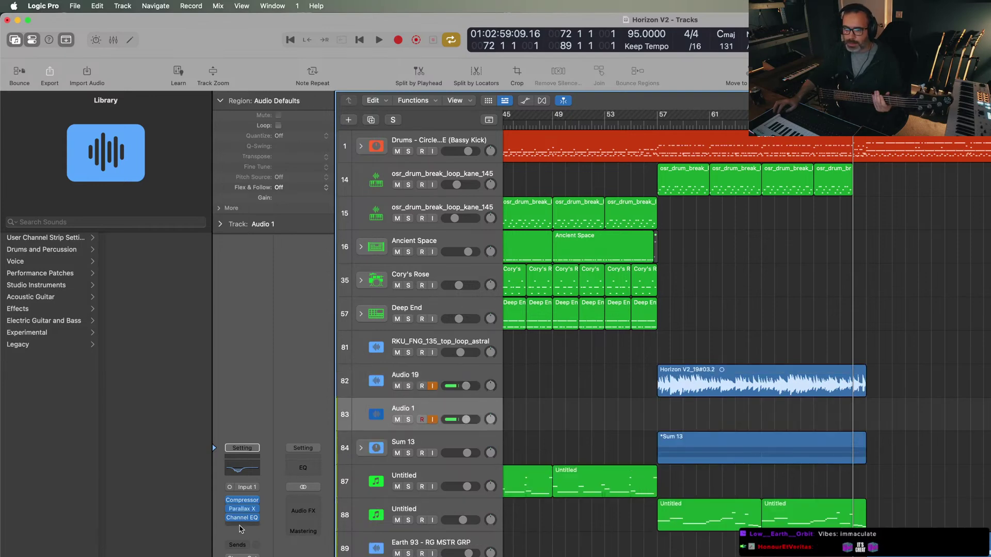
{"action": "left_click", "coordinate": [243, 511]}
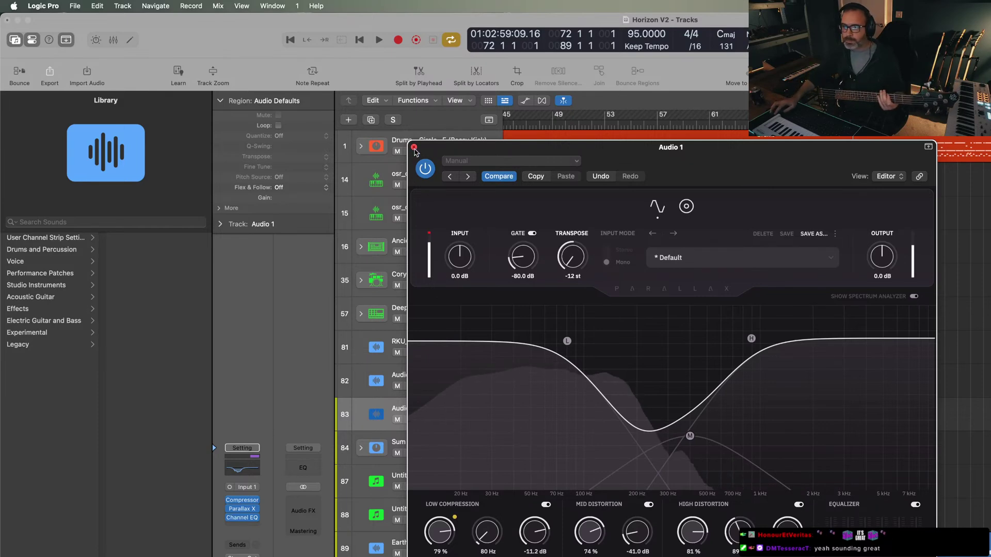
{"action": "key", "text": "super+w"}
- Play the section from bar 72 to rehearse the bass part through the Audio 1 track
{"action": "key", "text": "space"}
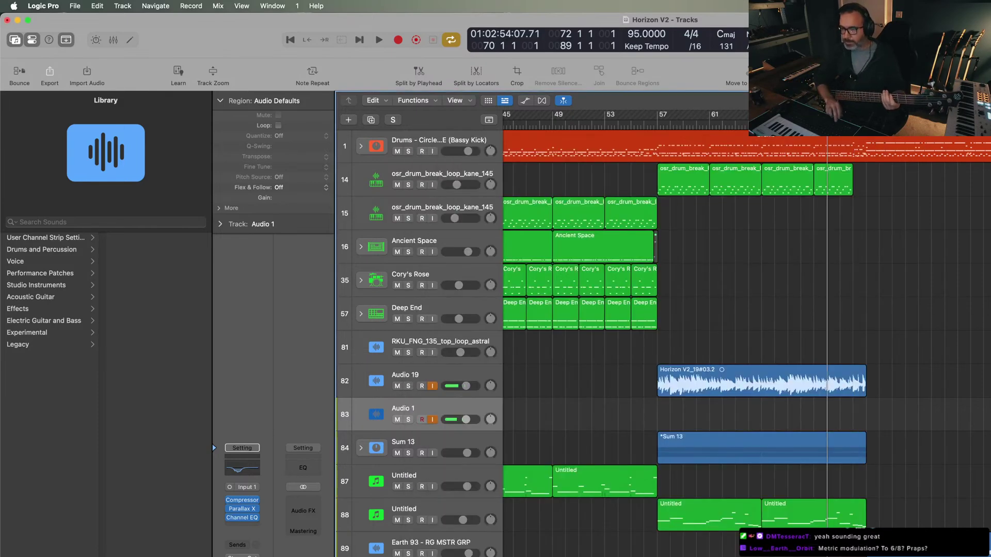
{"action": "key", "text": "space"}
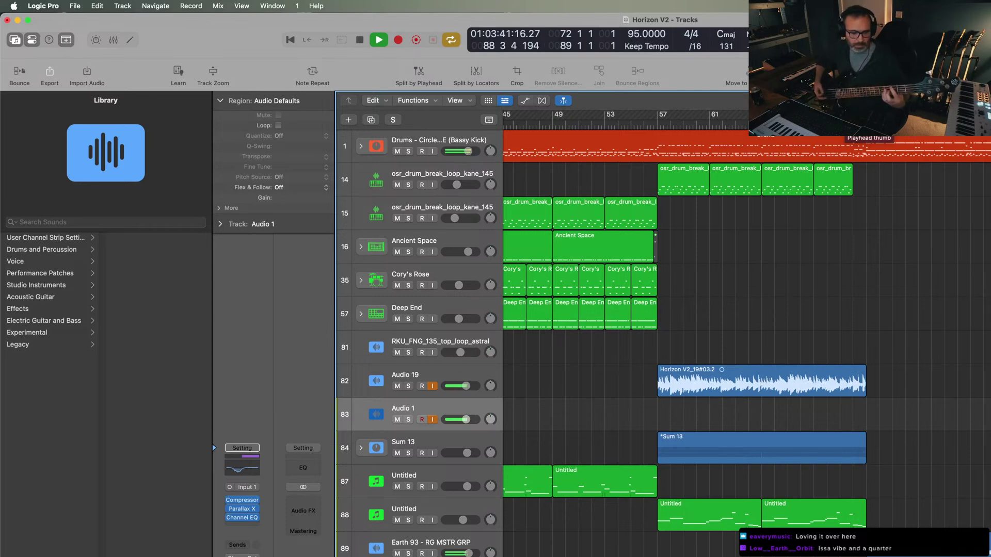
{"action": "key", "text": "space"}
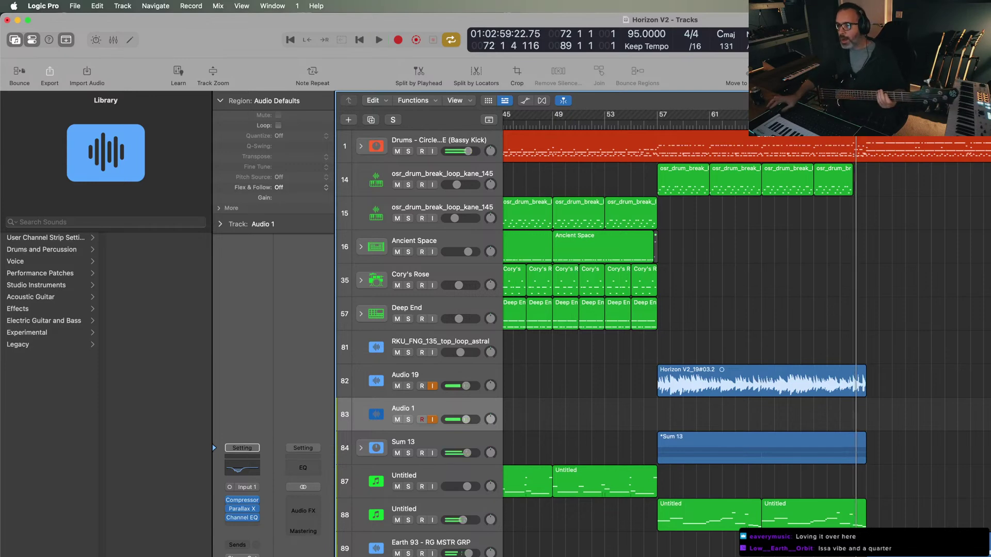
- Move the cycle start to bar 73 and record a bass take on the Audio 1 track
{"action": "scroll", "coordinate": [879, 273], "scroll_direction": "up", "scroll_amount": 3}
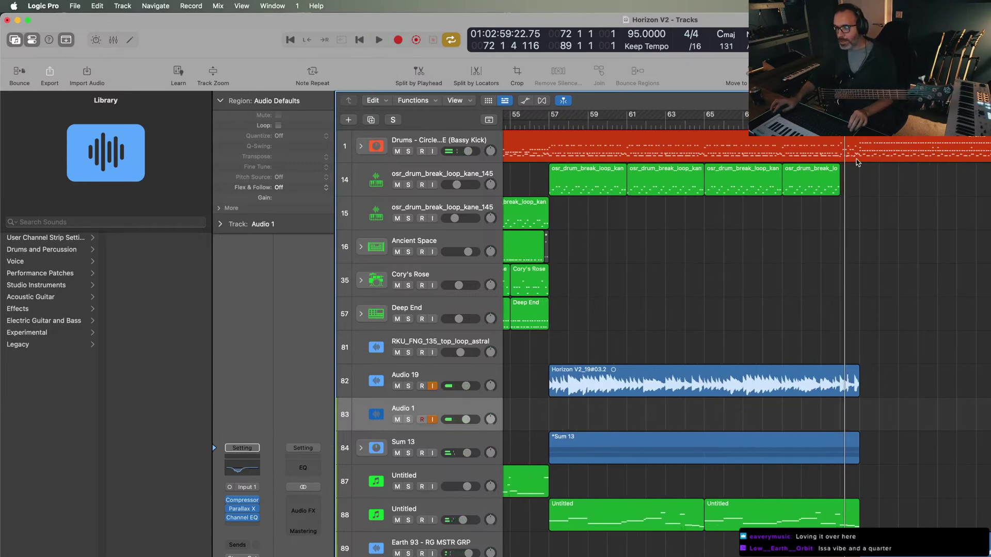
{"action": "left_click", "coordinate": [844, 117]}
{"action": "left_click_drag", "start_coordinate": [860, 119], "coordinate": [914, 272]}
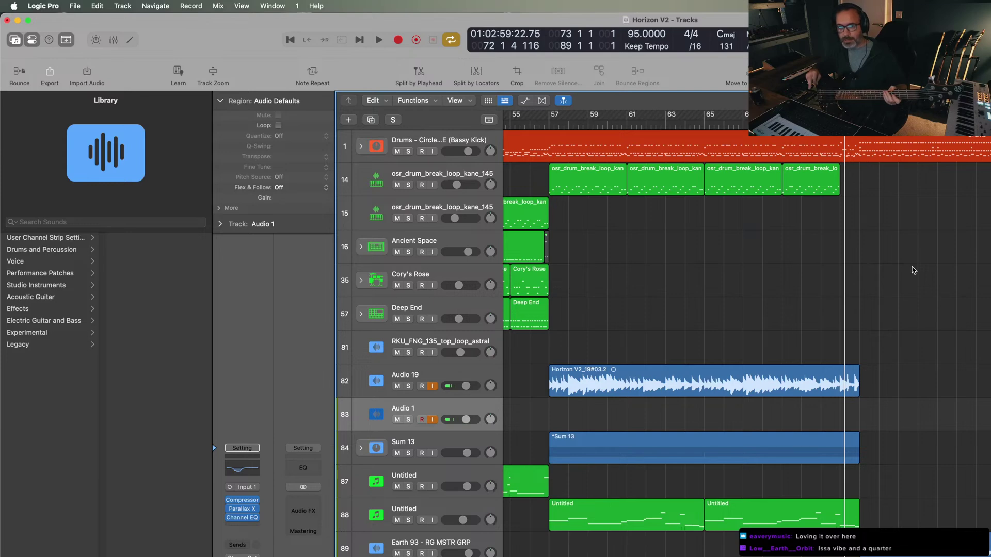
{"action": "key", "text": "r"}
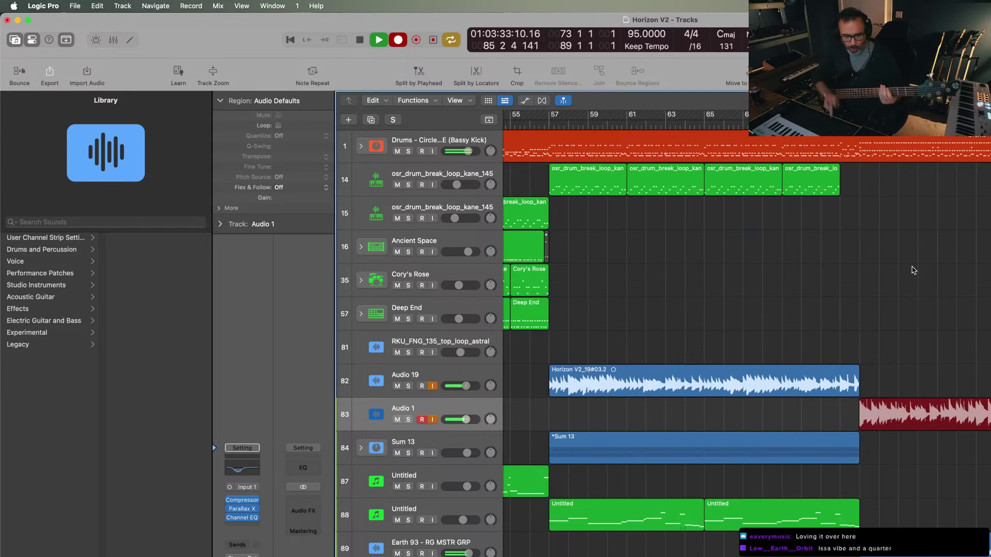
{"action": "key", "text": "space"}
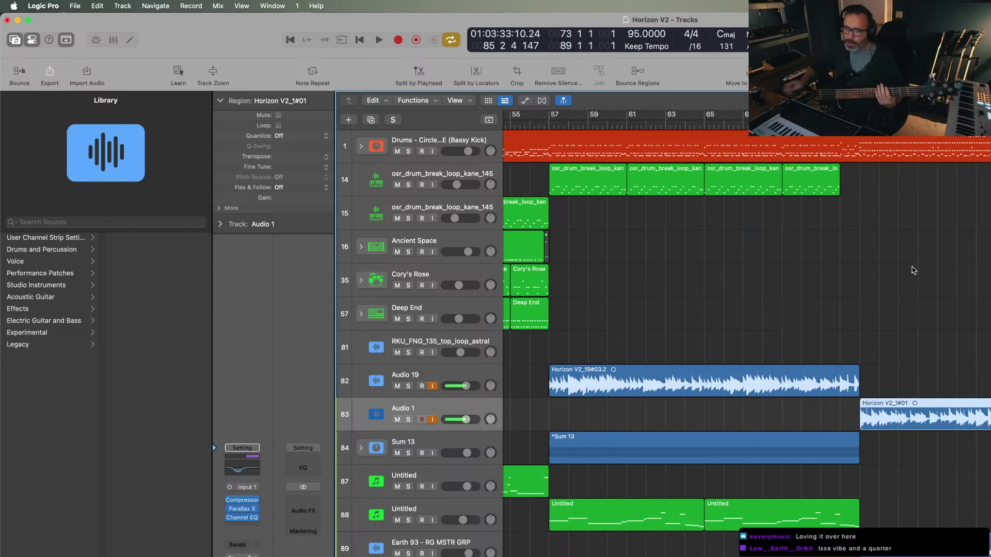
- In Audio 1's Parallax X plug-in, lower the high band's level, raise its crossover frequency and extend the low band to a higher frequency
{"action": "left_click", "coordinate": [245, 512]}
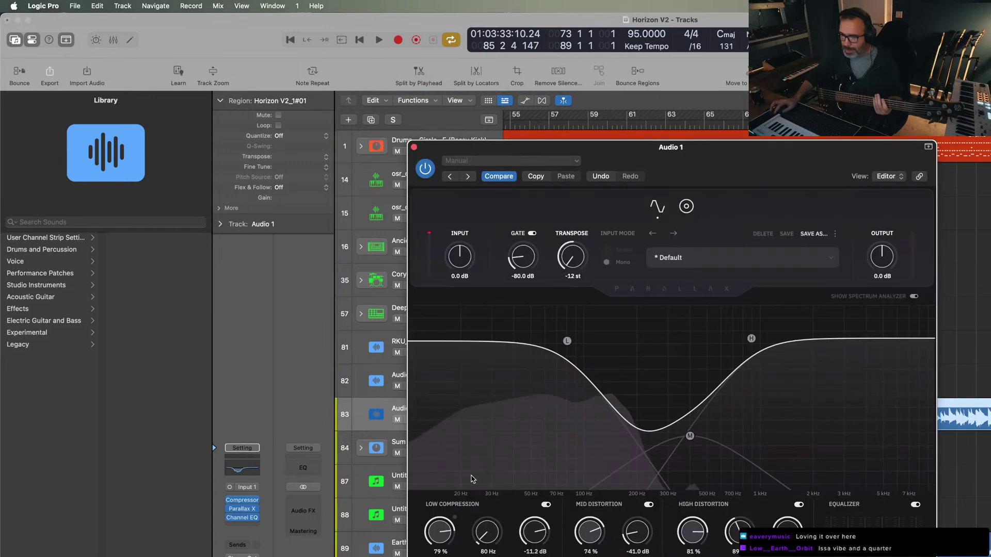
{"action": "left_click_drag", "start_coordinate": [744, 338], "coordinate": [778, 372]}
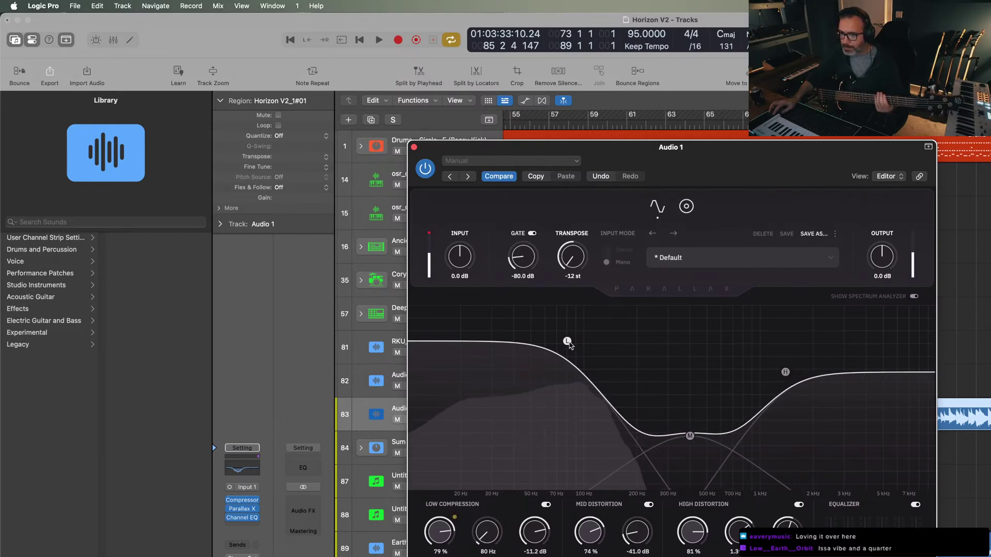
{"action": "left_click_drag", "start_coordinate": [567, 341], "coordinate": [630, 336]}
{"action": "left_click", "coordinate": [414, 147]}
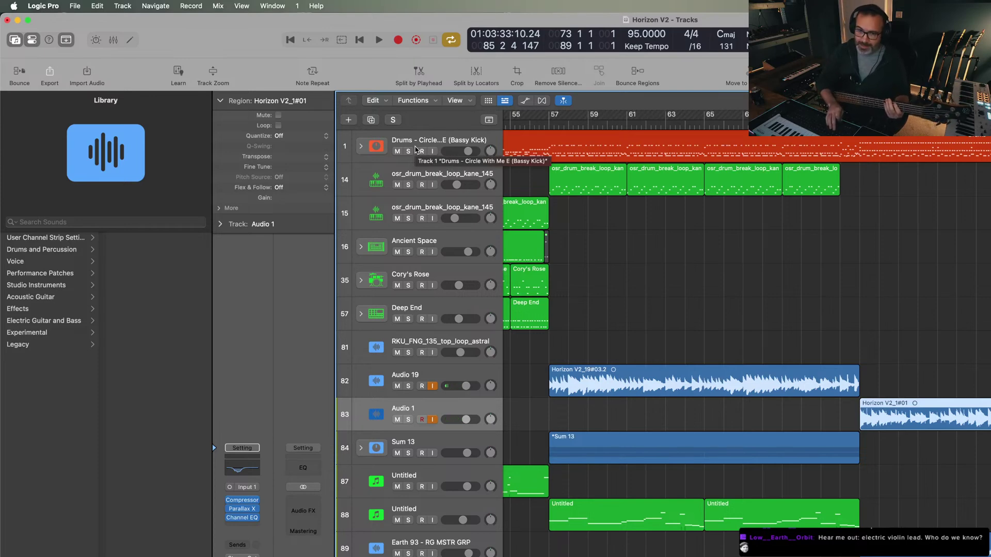
- Record further bass takes on the Audio 1 track over the cycle from bar 73 to 89 and collapse the take folder
{"action": "key", "text": "r"}
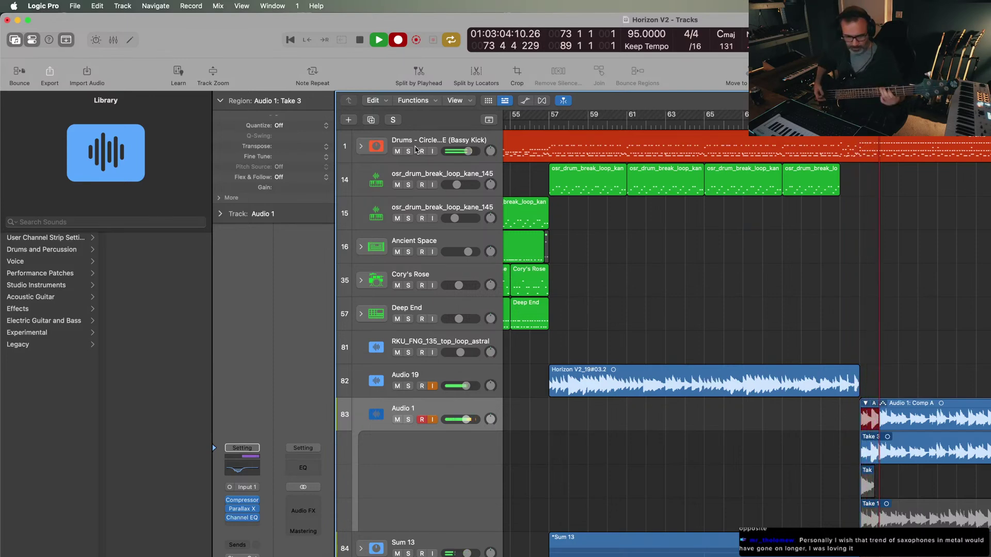
{"action": "key", "text": "space"}
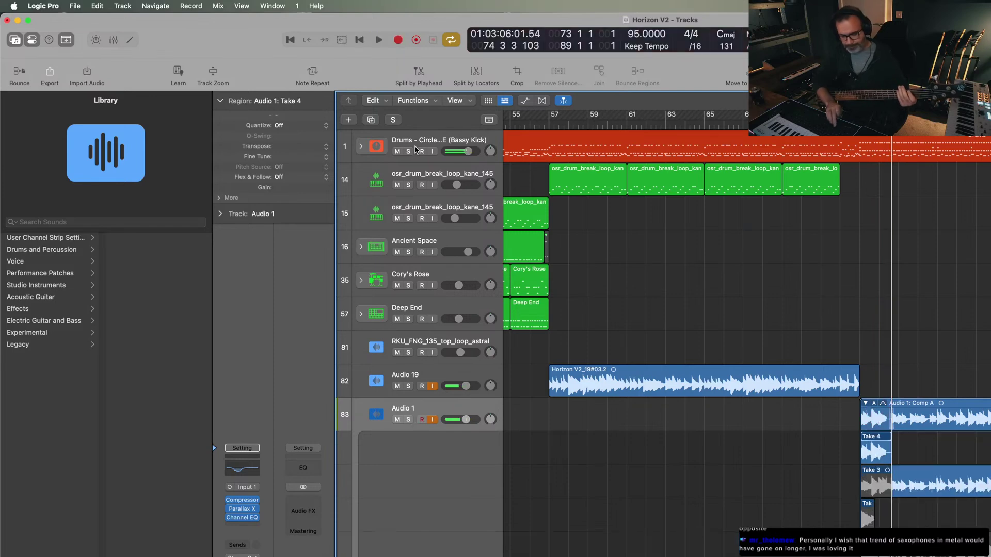
{"action": "key", "text": "r"}
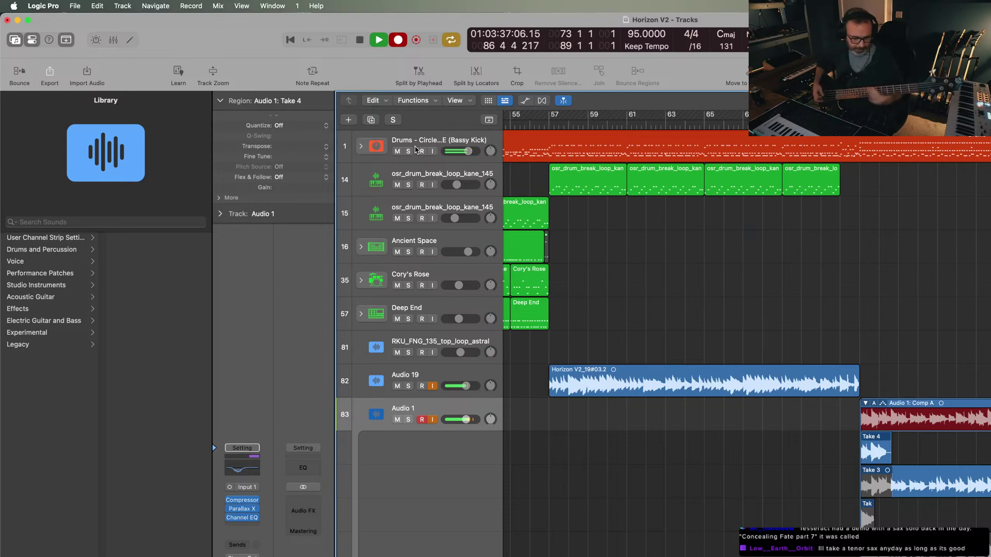
{"action": "key", "text": "space"}
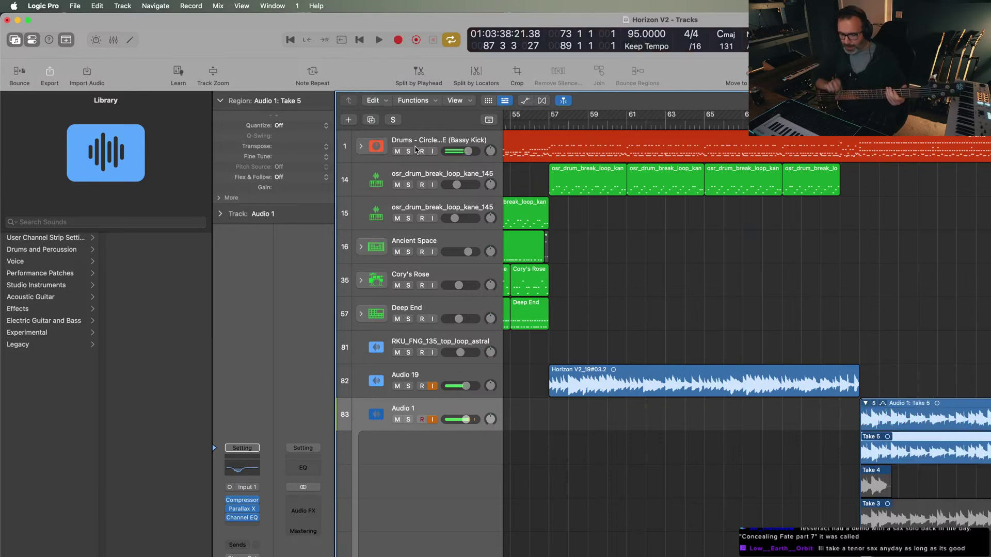
{"action": "key", "text": "r"}
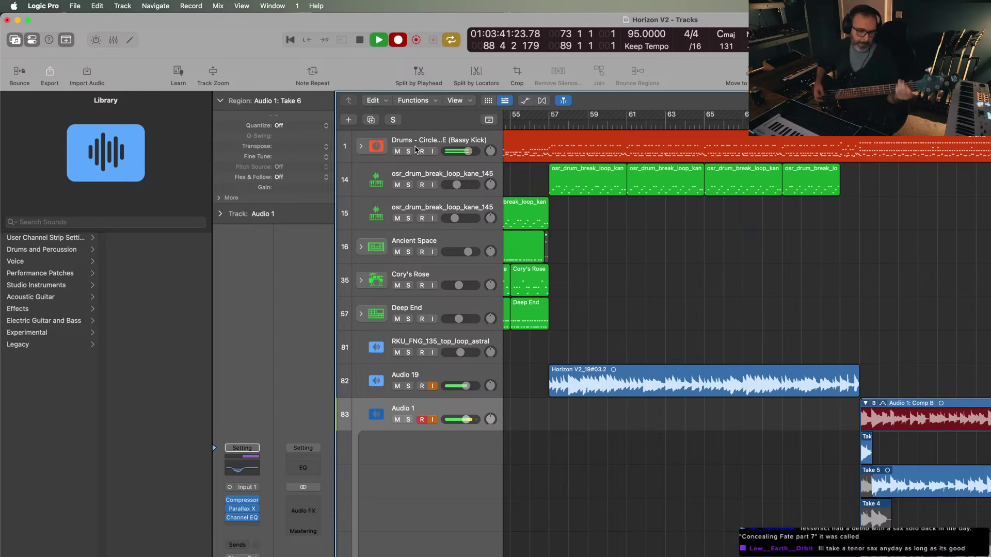
{"action": "key", "text": "space"}
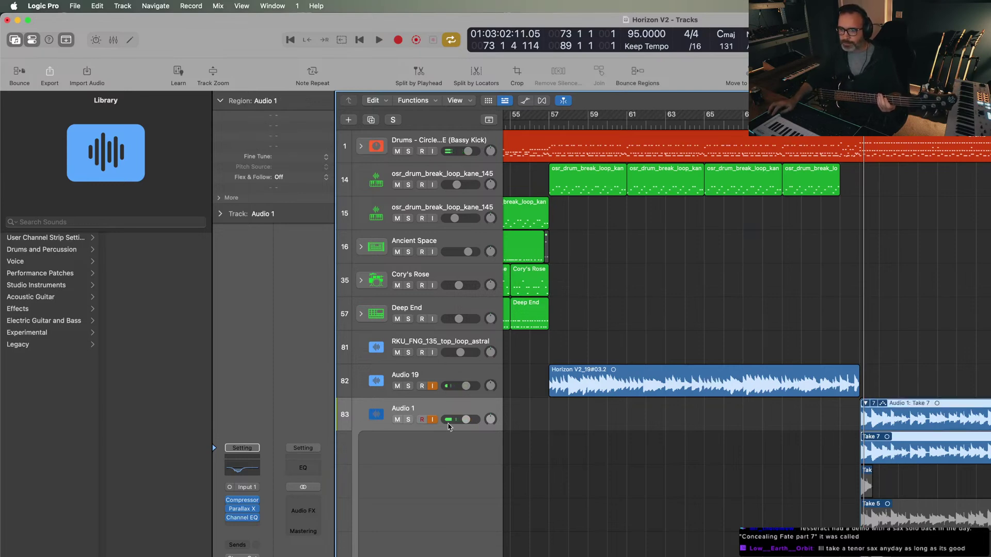
{"action": "left_click", "coordinate": [865, 405]}
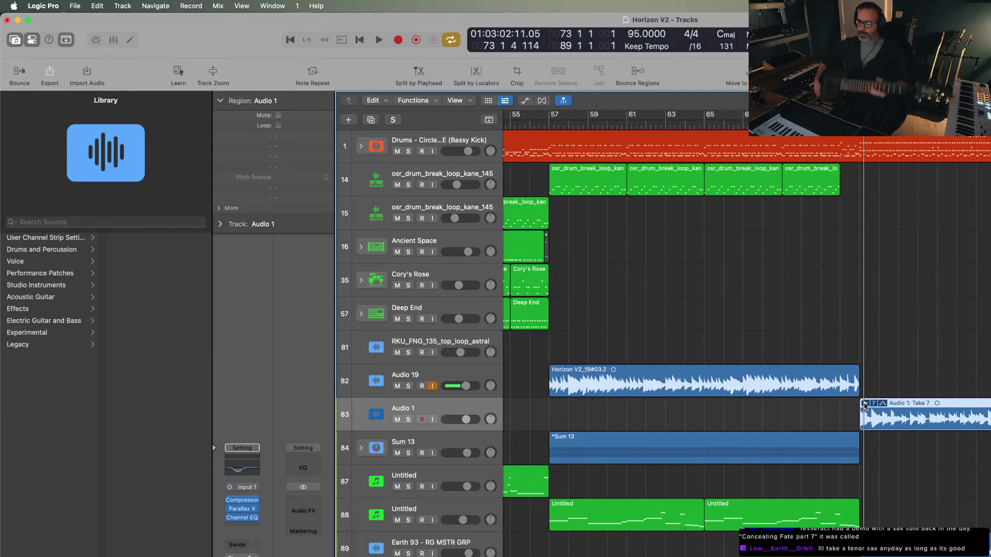
- Mute the Earth 93 - RG MSTR GRP region that starts at bar 73
{"action": "scroll", "coordinate": [911, 503], "scroll_direction": "down", "scroll_amount": 3}
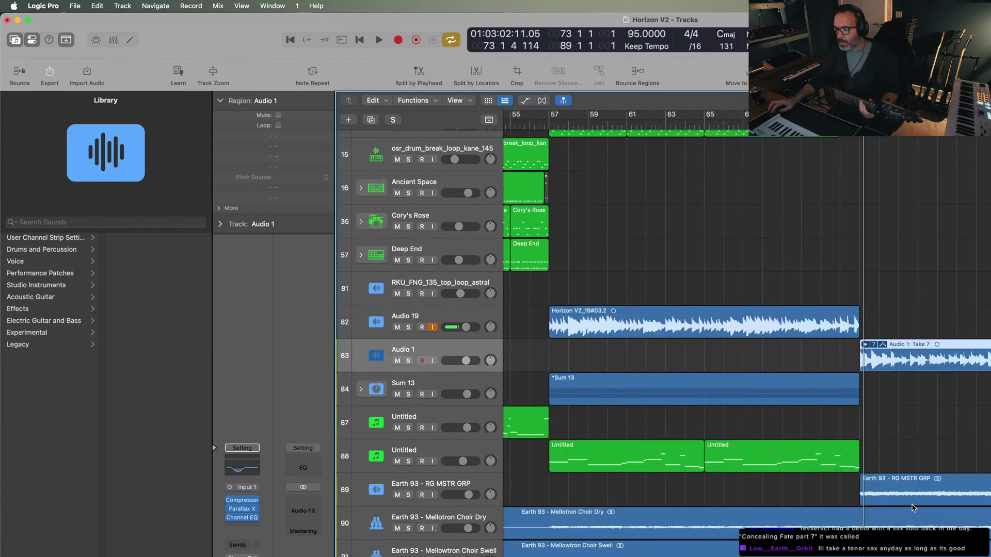
{"action": "left_click", "coordinate": [910, 498]}
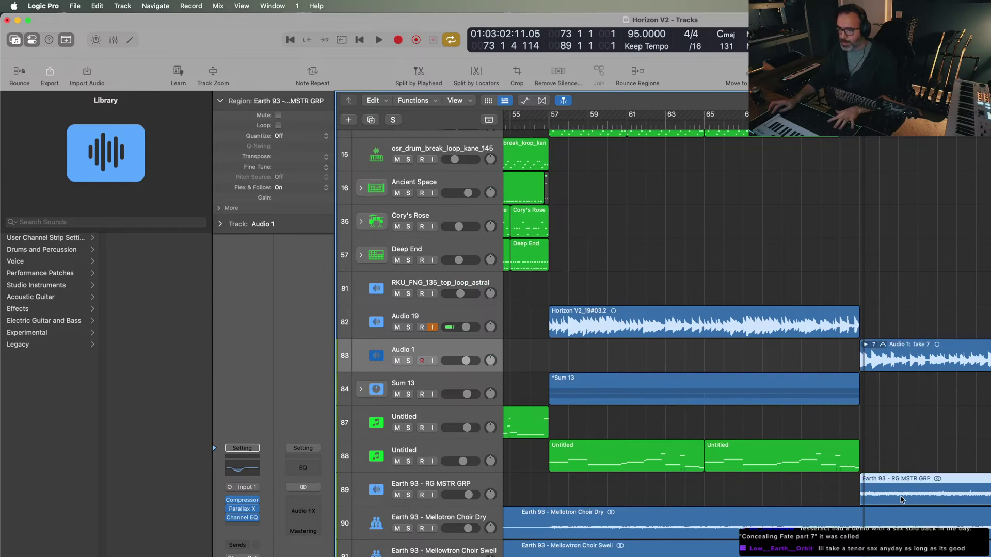
{"action": "key", "text": "ctrl+m"}
- Expand the Sum 13 stack, add a new audio track above Audio 17 and enable the new track's input monitoring
{"action": "left_click", "coordinate": [361, 391]}
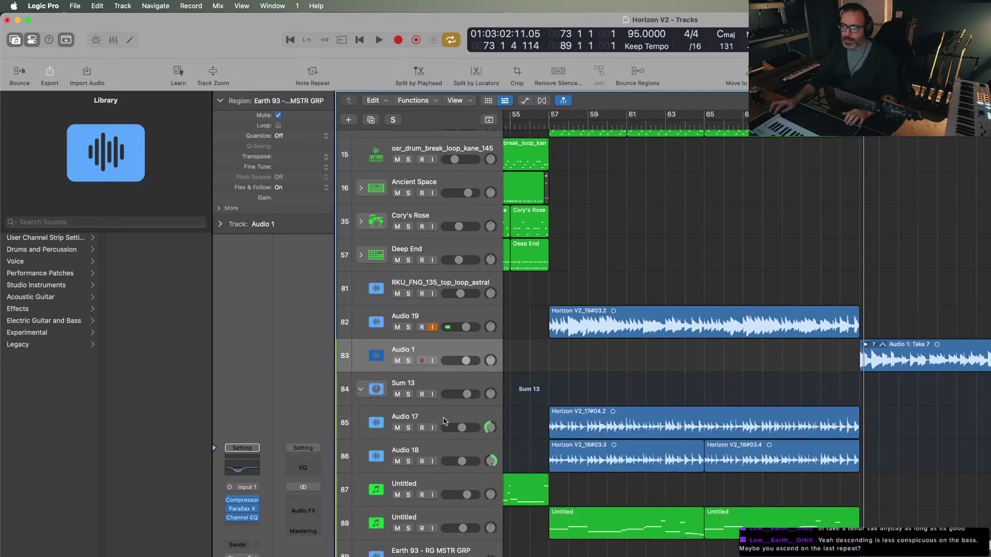
{"action": "left_click", "coordinate": [457, 423]}
{"action": "key", "text": "super+alt+a"}
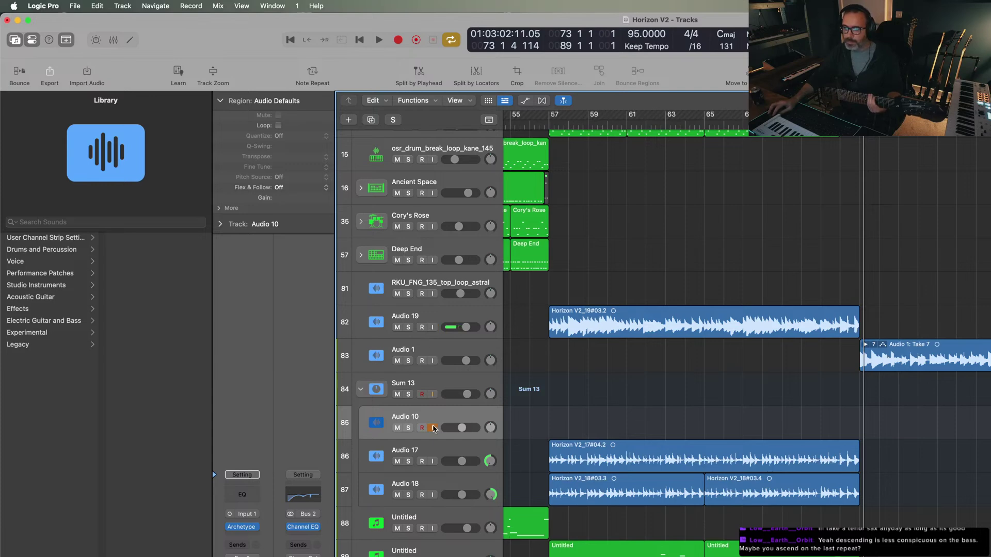
{"action": "left_click", "coordinate": [432, 428]}
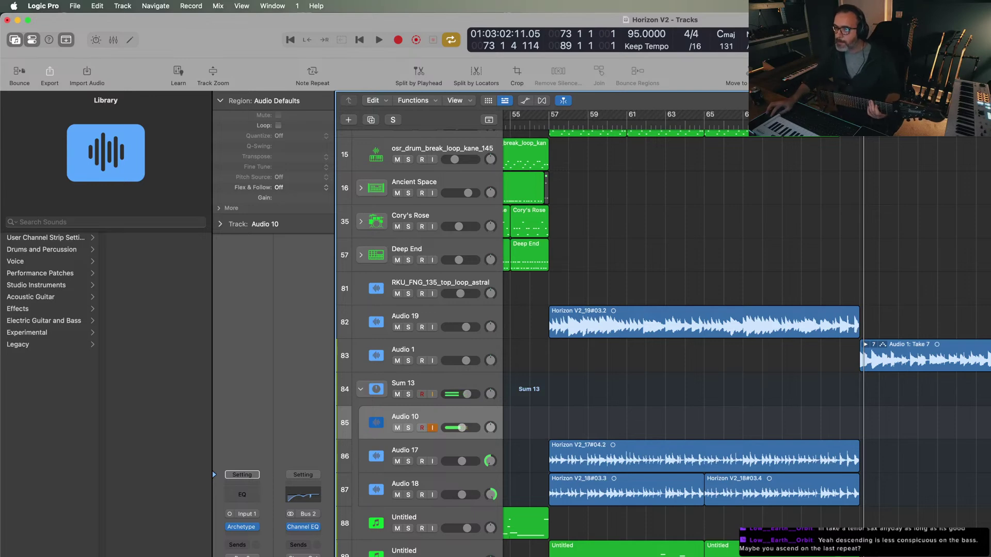
- Play the section from bar 73 to rehearse the guitar part through the Audio 10 track
{"action": "key", "text": "space"}
{"action": "key", "text": "space"}
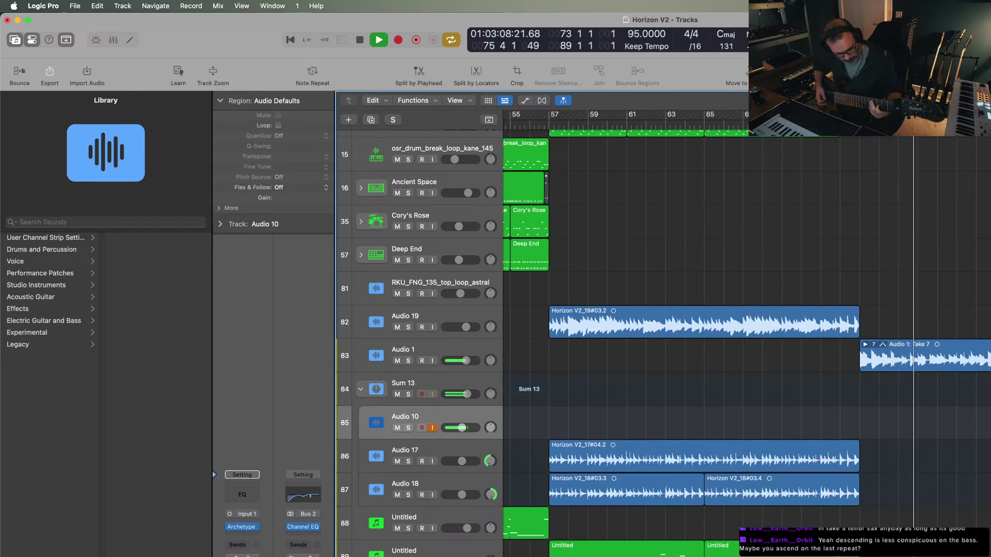
{"action": "key", "text": "space"}
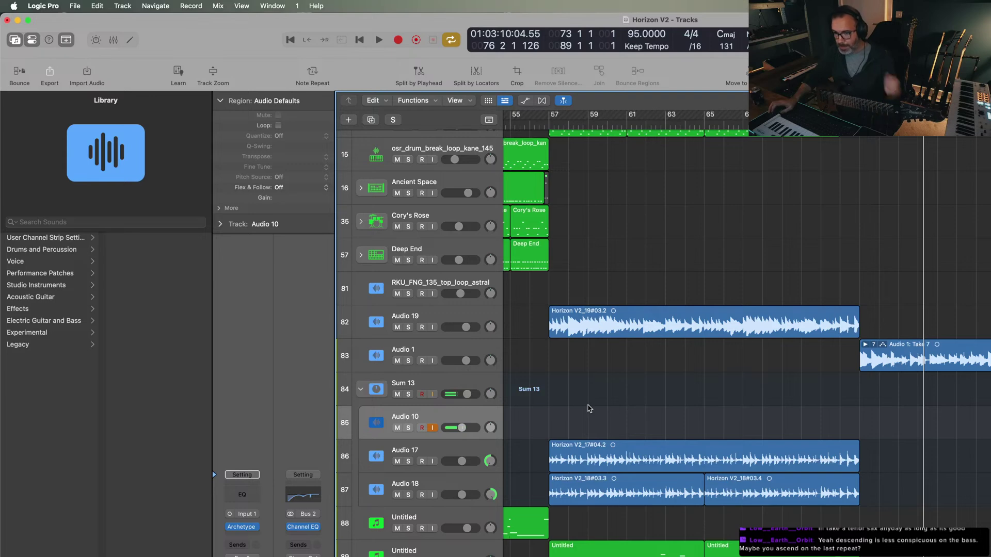
- Move the Audio 10 track out of the Sum 13 stack to just above it and check its Archetype plug-in
{"action": "scroll", "coordinate": [590, 410], "scroll_direction": "down", "scroll_amount": 1}
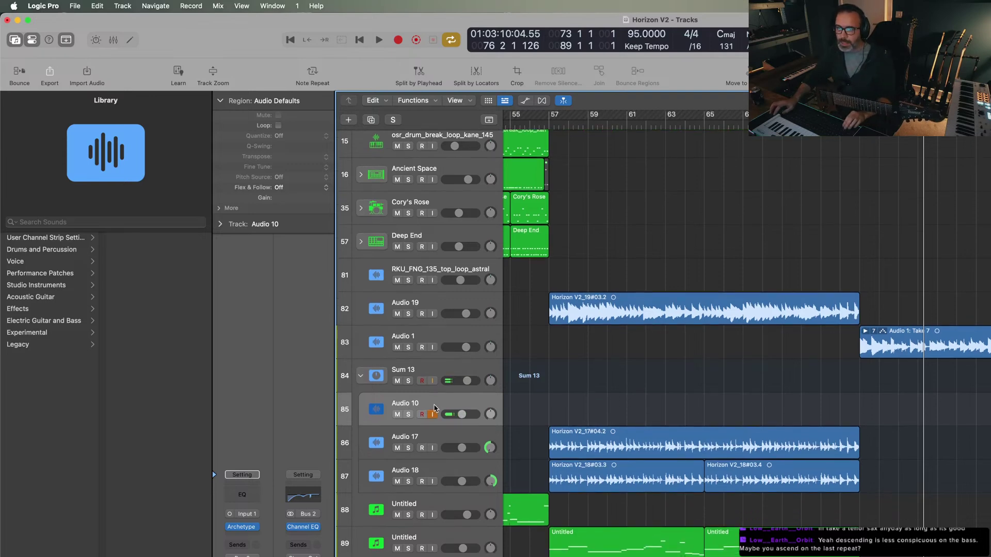
{"action": "left_click_drag", "start_coordinate": [435, 409], "coordinate": [438, 374]}
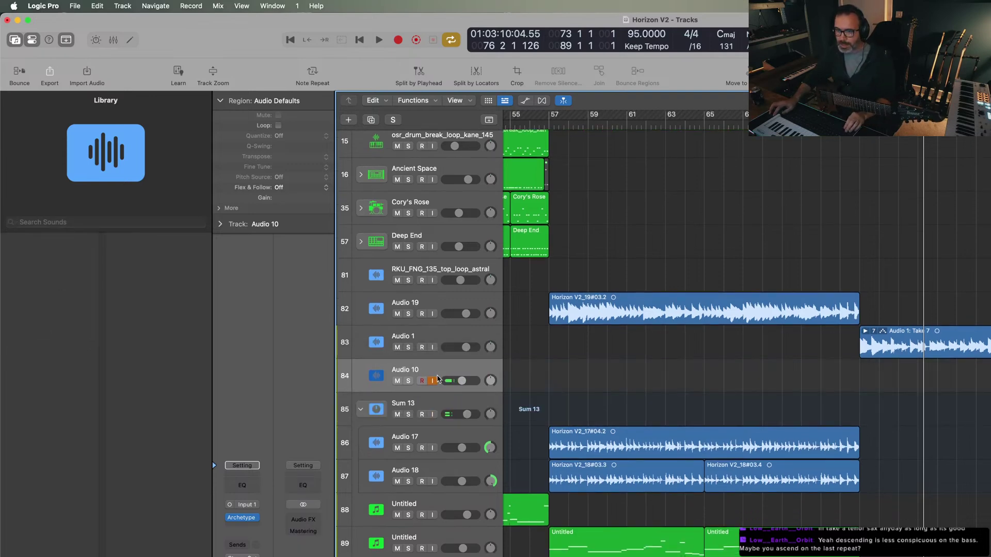
{"action": "left_click", "coordinate": [245, 518]}
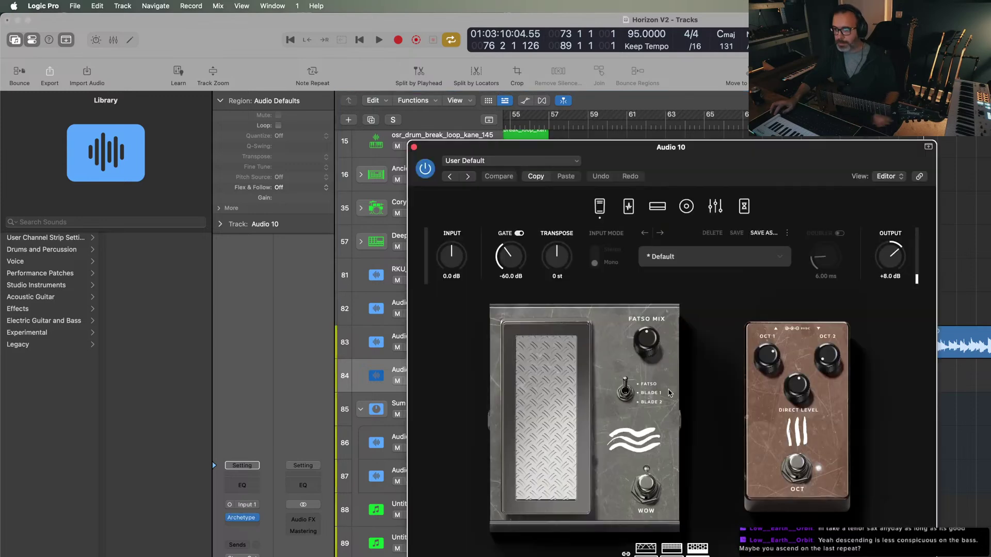
{"action": "left_click", "coordinate": [414, 147]}
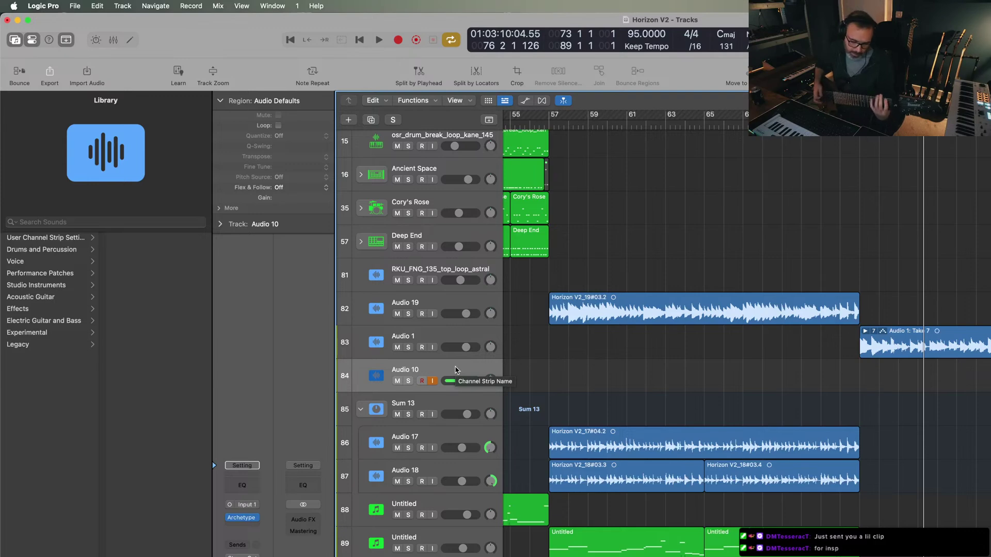
- Record a guitar take on the Audio 10 track from bar 73 to bar 89 and turn off the cycle
{"action": "key", "text": "r"}
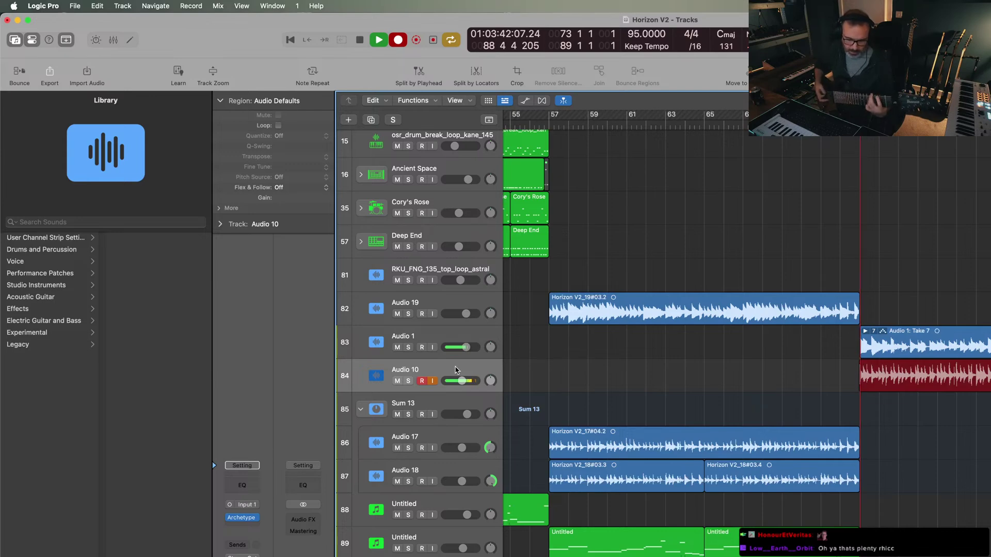
{"action": "key", "text": "space"}
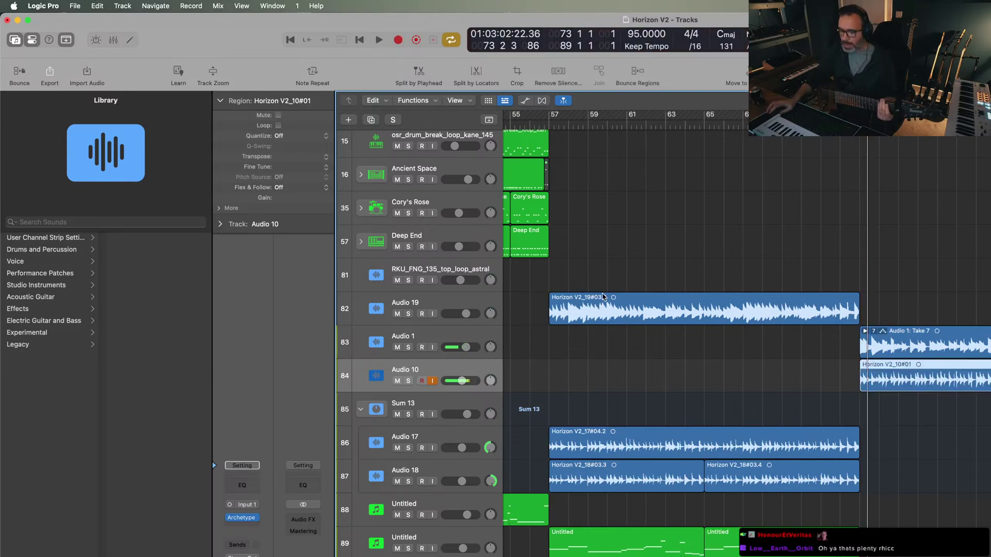
{"action": "key", "text": "c"}
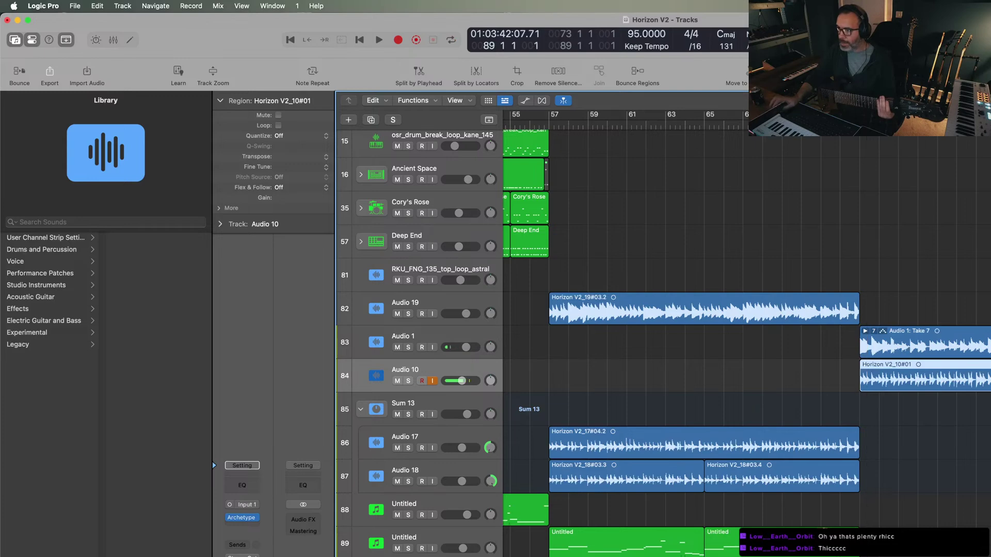
- Play on from bar 89 to try out the guitar part, then review the whole arrangement across all tracks
{"action": "key", "text": "space"}
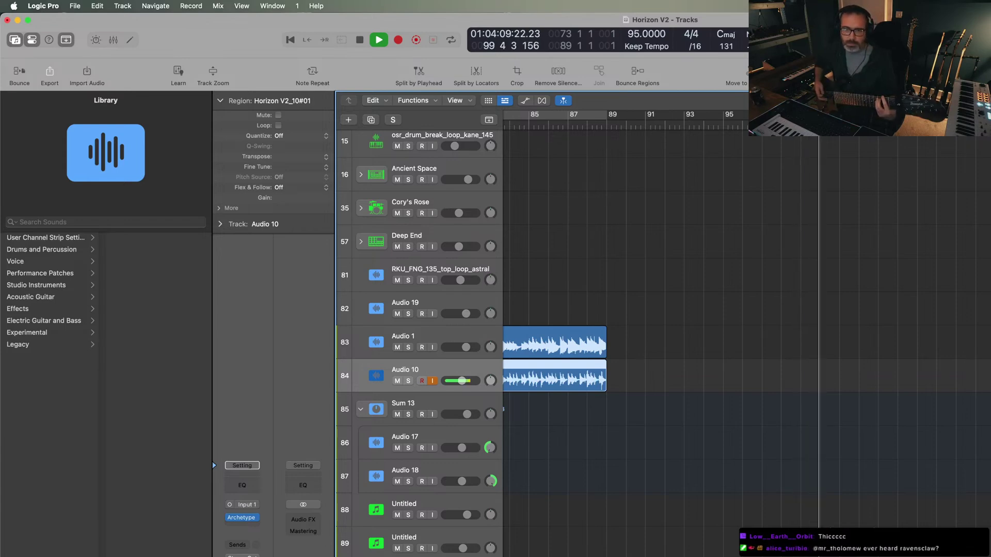
{"action": "key", "text": "space"}
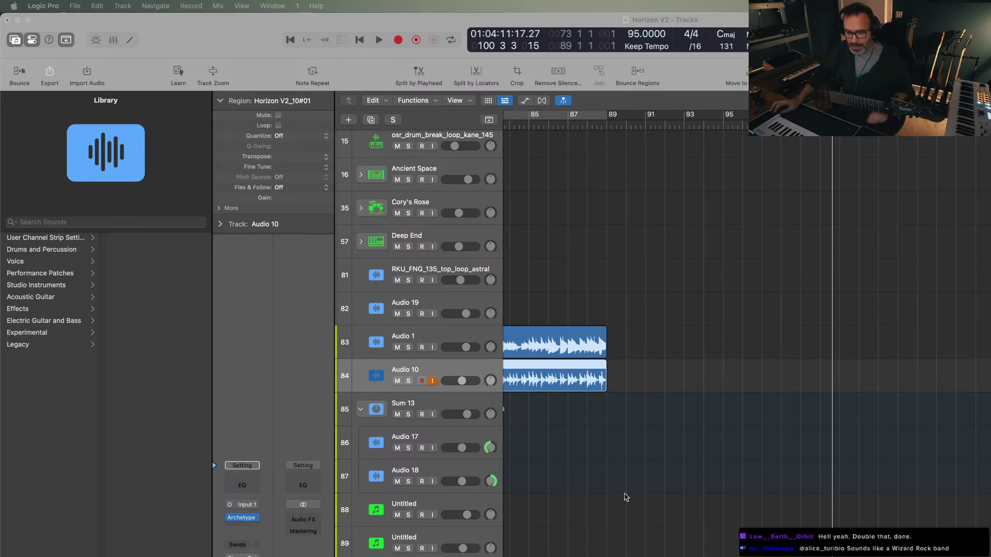
{"action": "left_click", "coordinate": [660, 480]}
{"action": "key", "text": "z"}
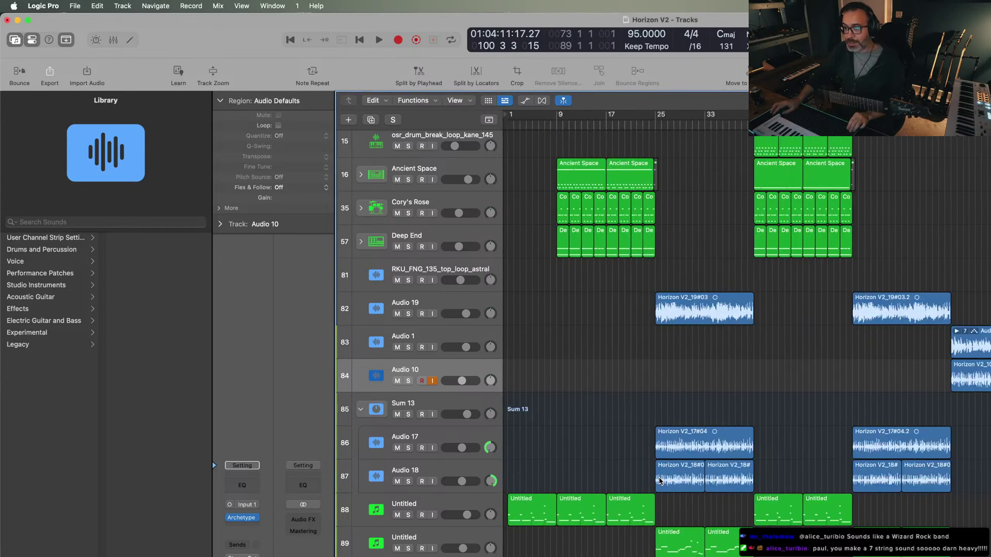
{"action": "scroll", "coordinate": [661, 480], "scroll_direction": "down", "scroll_amount": 5}
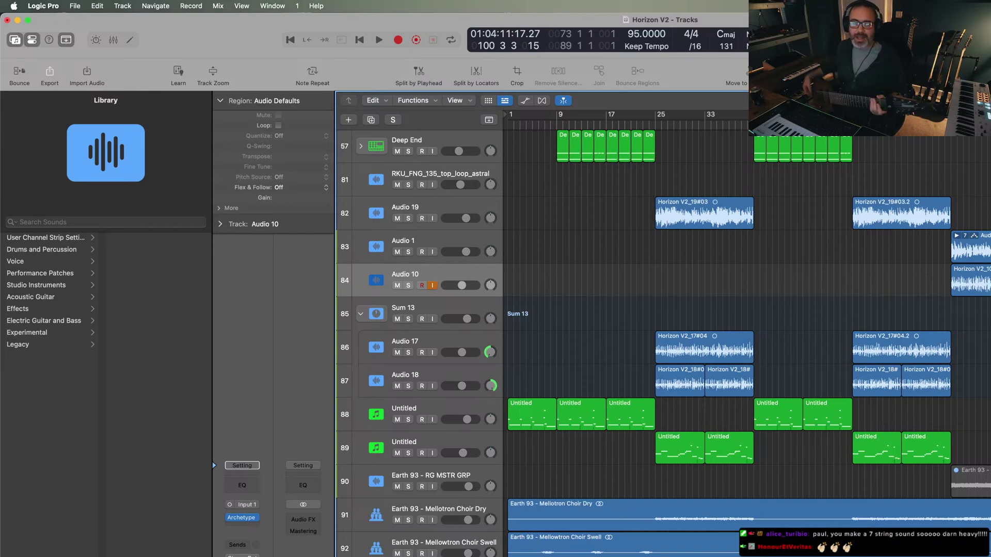
{"action": "scroll", "coordinate": [671, 335], "scroll_direction": "up", "scroll_amount": 5}
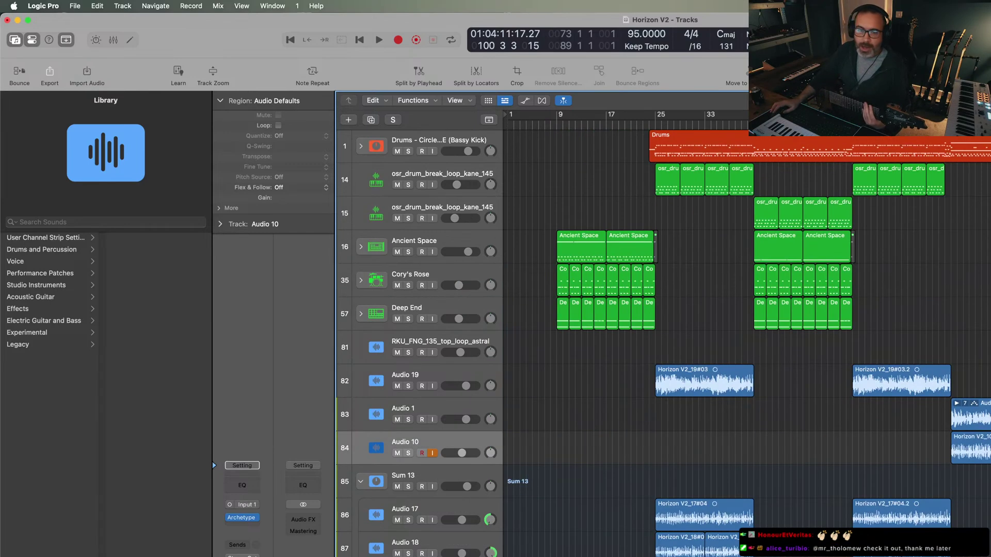